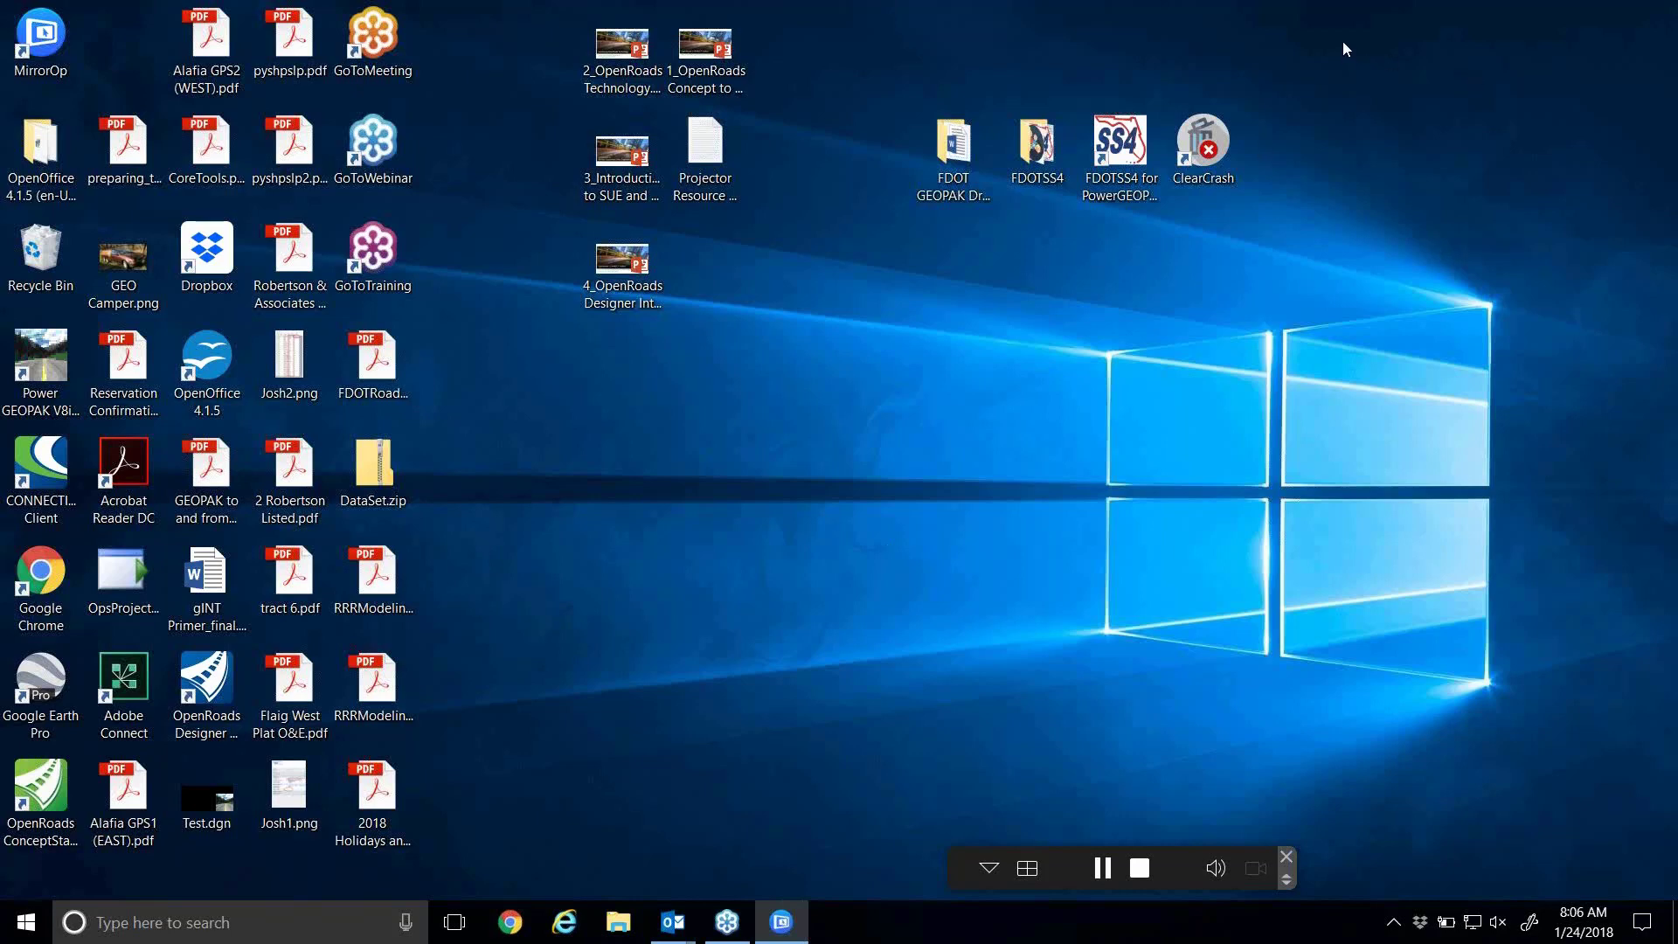
- Open the C:\E\Projects folder in File Explorer, with the window enlarged and moved clear of the recording bar
{"action": "left_click", "coordinate": [618, 922]}
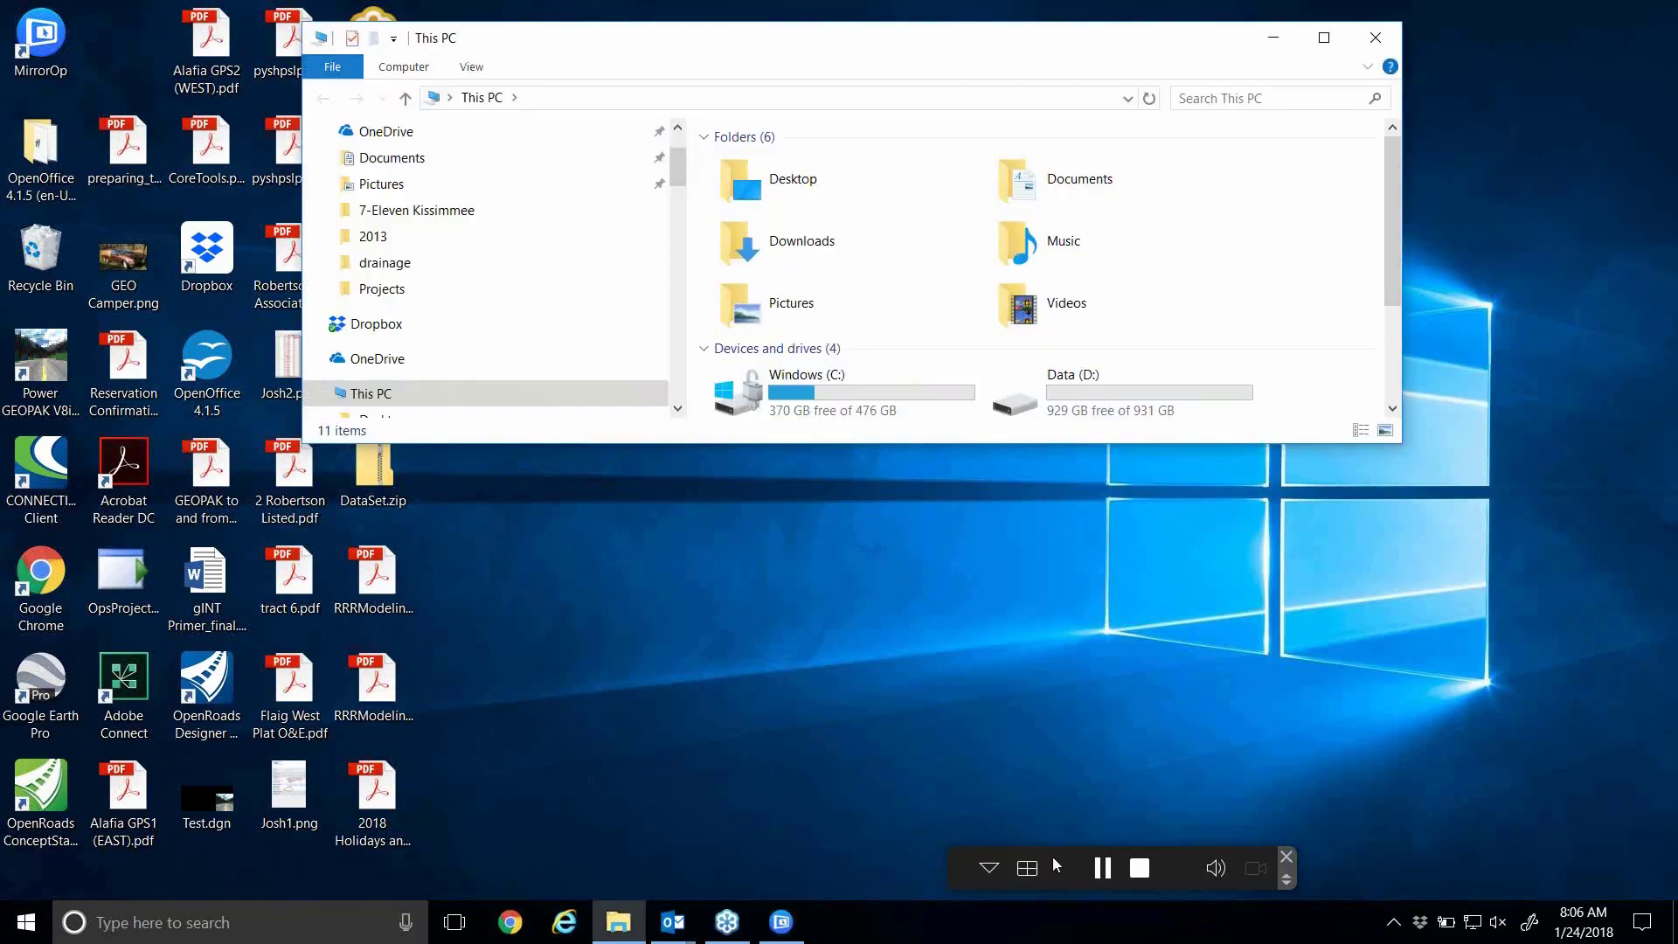
{"action": "left_click_drag", "start_coordinate": [1053, 857], "coordinate": [809, 504]}
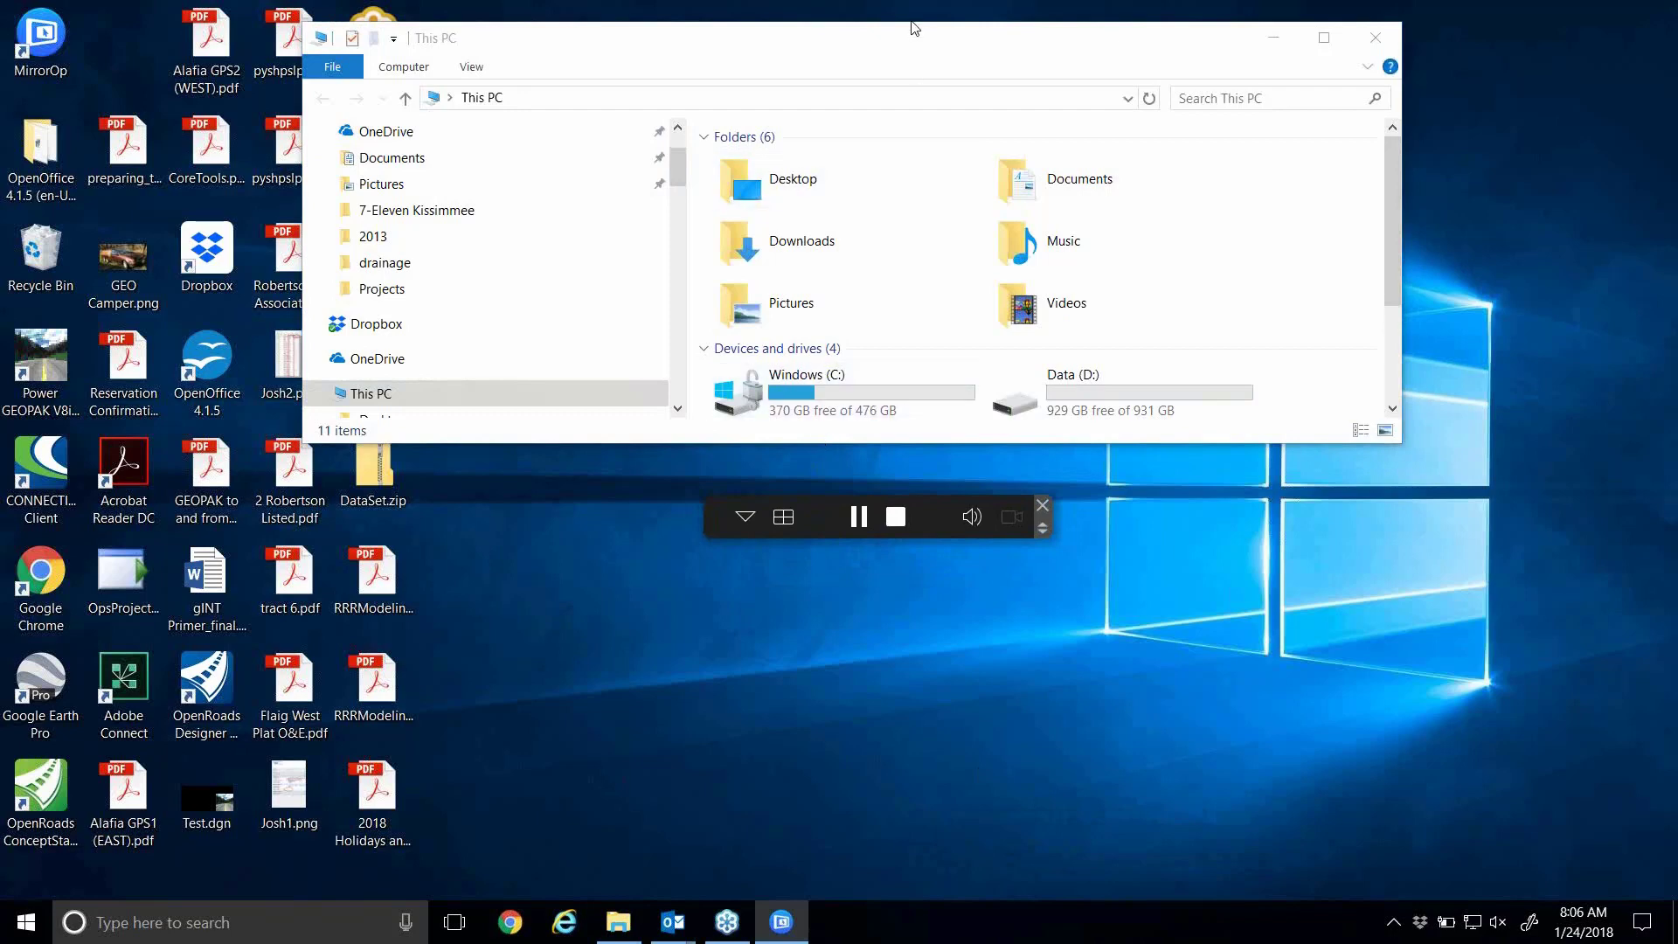
{"action": "left_click_drag", "start_coordinate": [914, 48], "coordinate": [909, 581]}
{"action": "left_click_drag", "start_coordinate": [827, 505], "coordinate": [899, 38]}
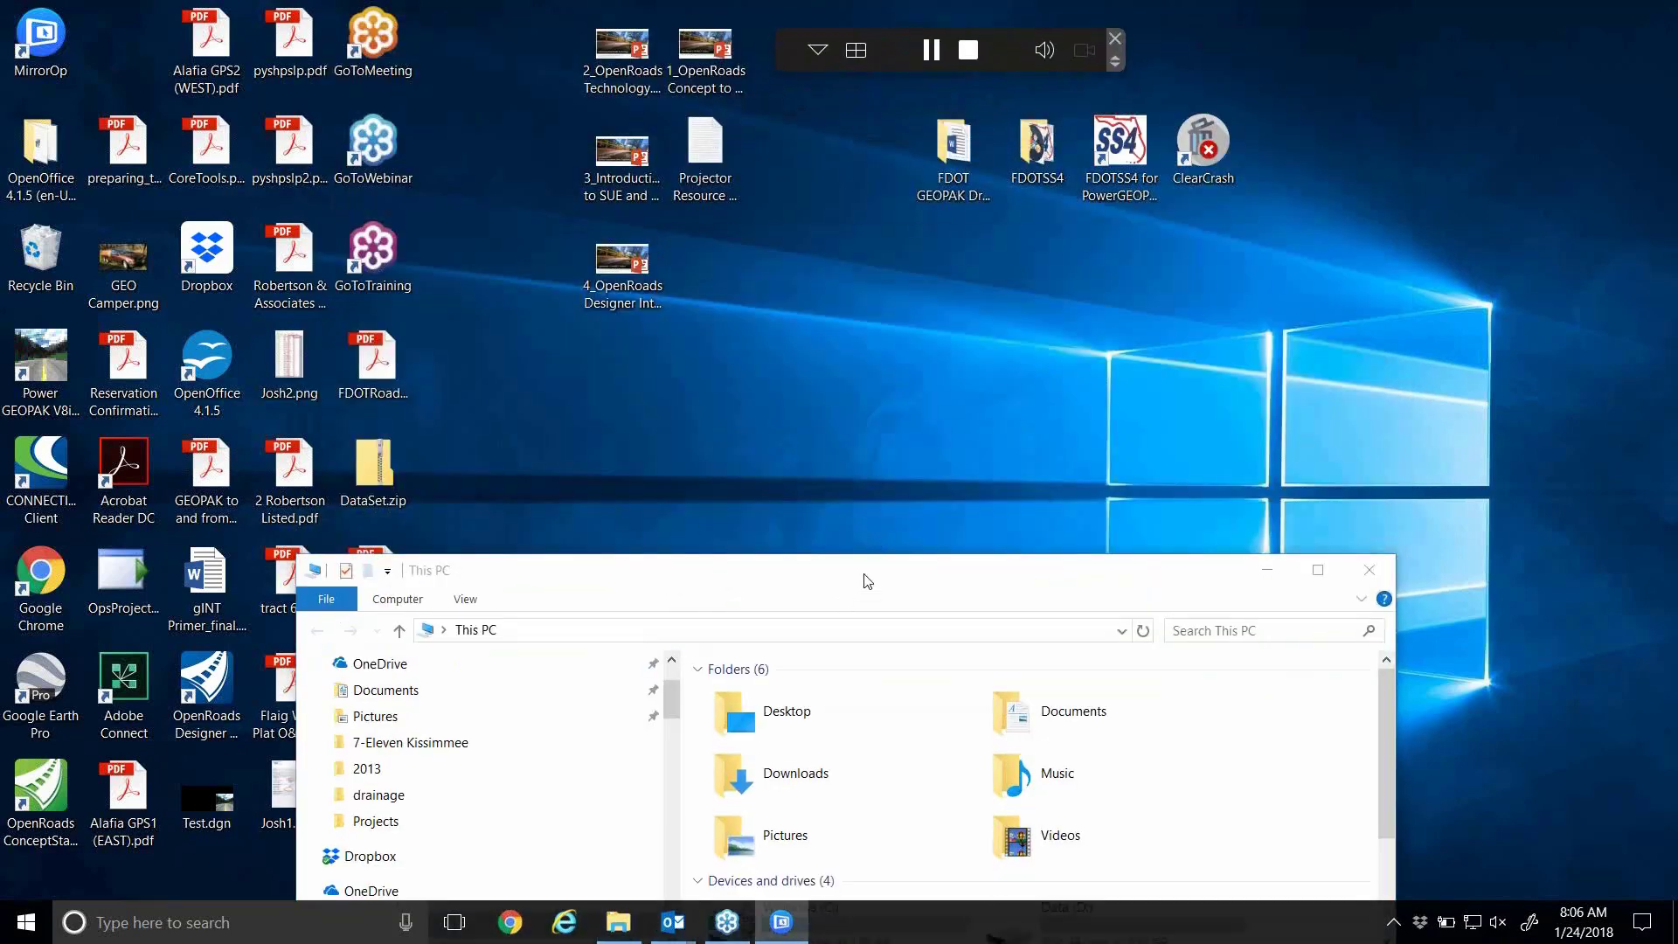
{"action": "left_click_drag", "start_coordinate": [865, 580], "coordinate": [917, 144]}
{"action": "double_click", "coordinate": [892, 472]}
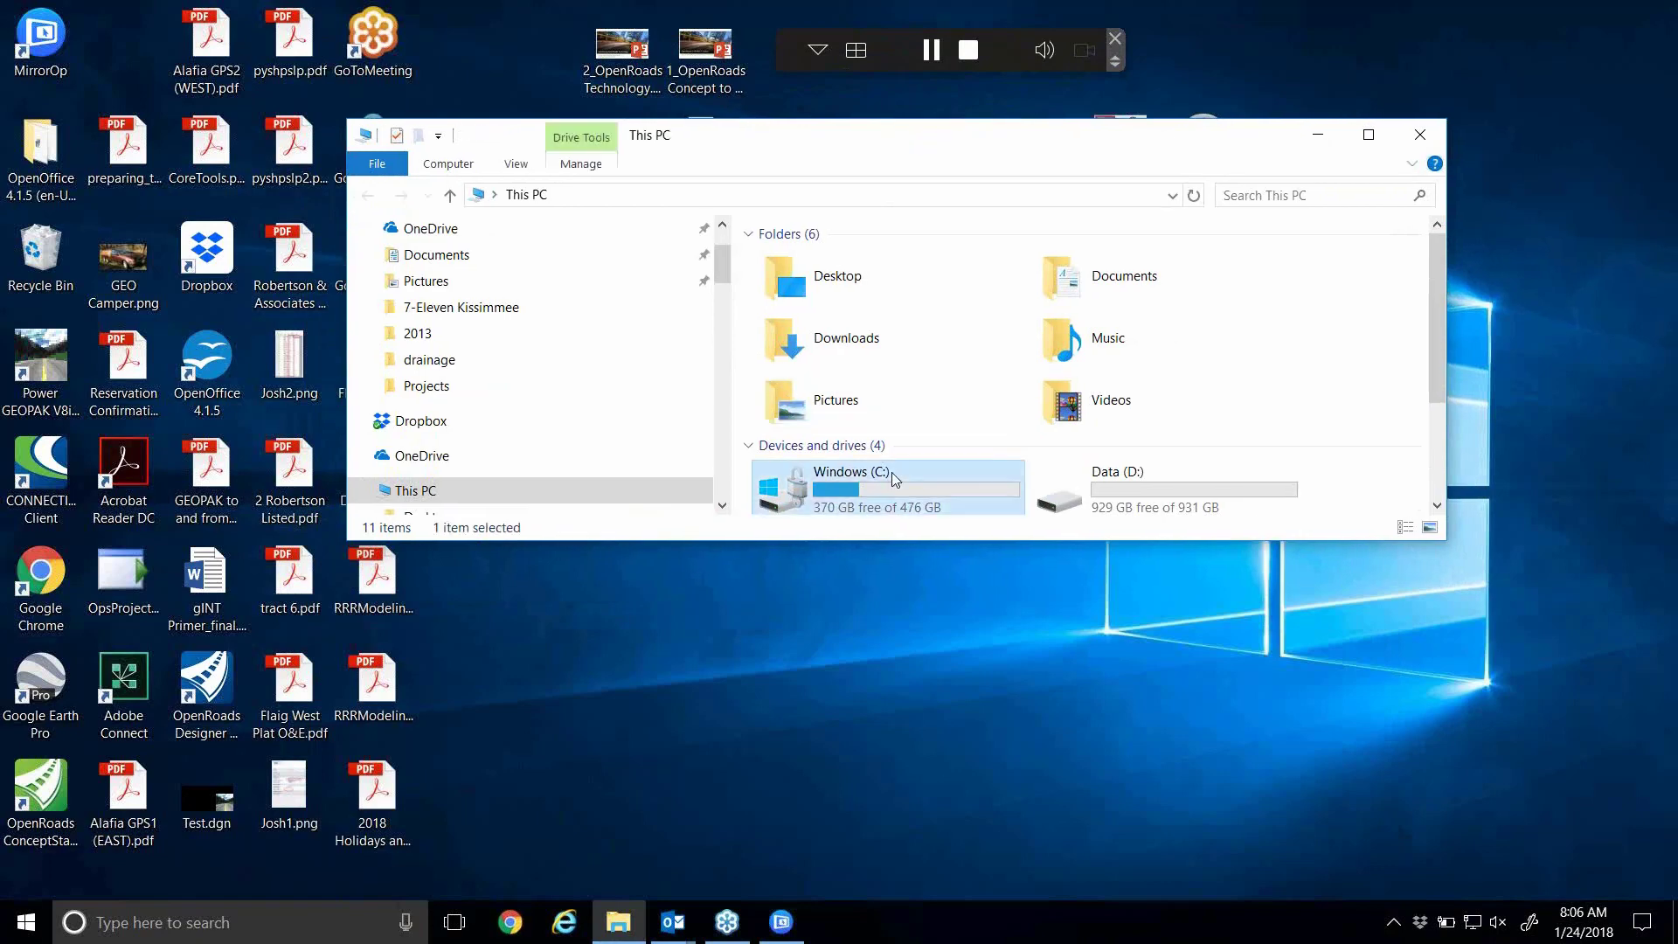
{"action": "left_click_drag", "start_coordinate": [868, 541], "coordinate": [867, 684]}
{"action": "double_click", "coordinate": [769, 405]}
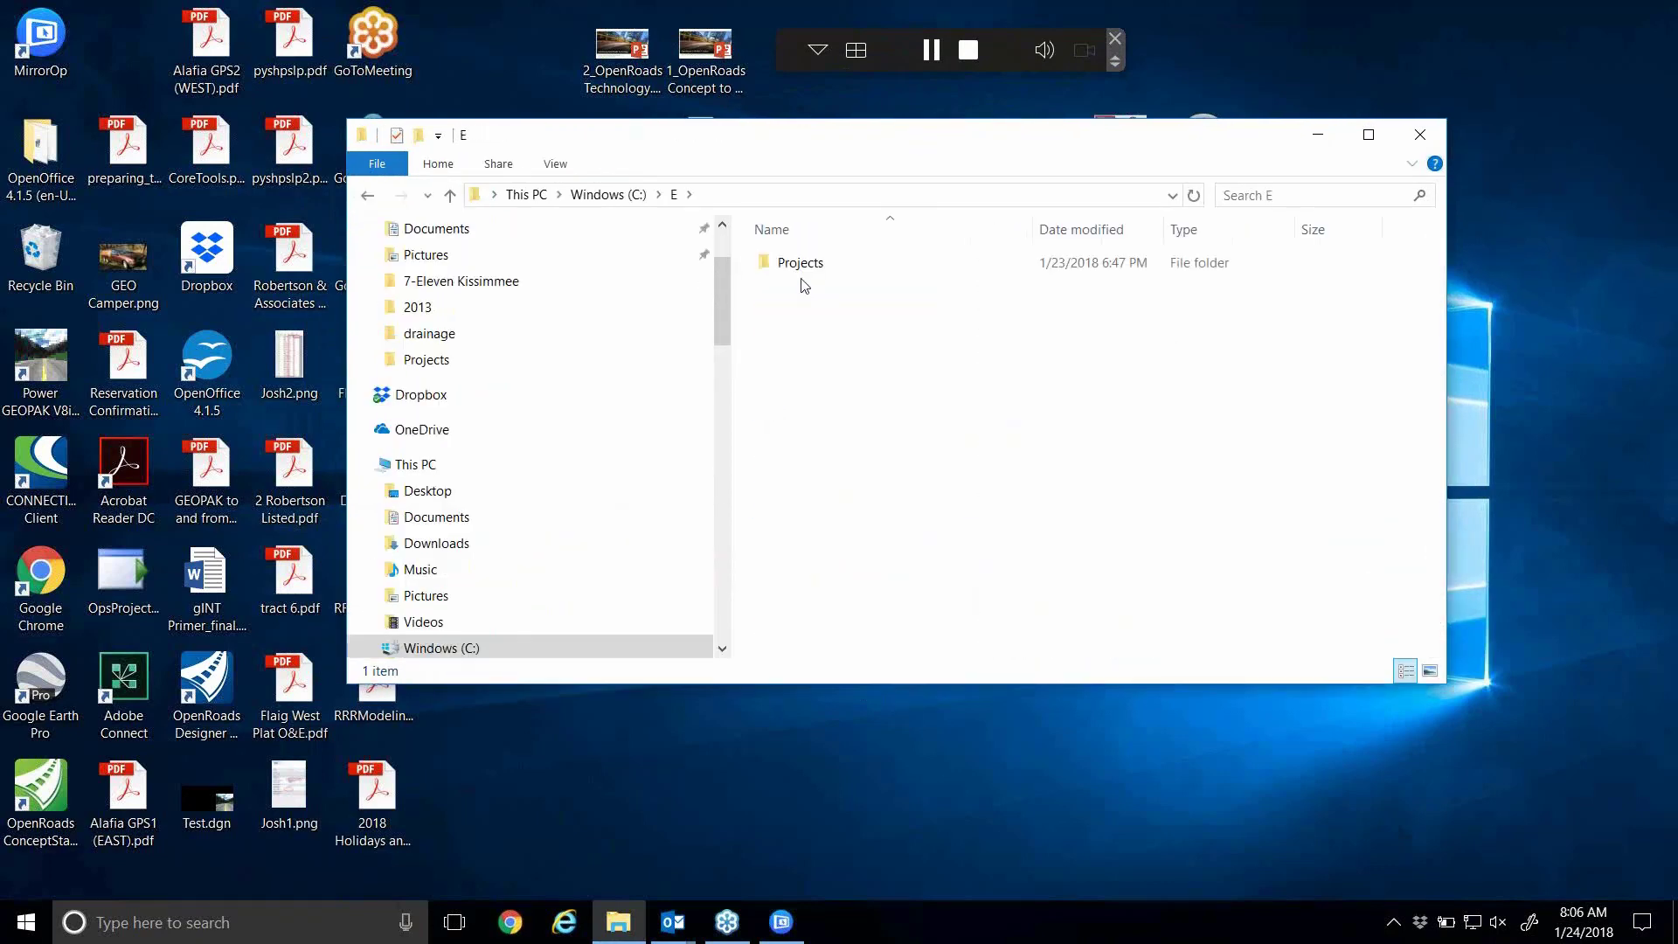
{"action": "left_click", "coordinate": [798, 269]}
{"action": "double_click", "coordinate": [798, 269]}
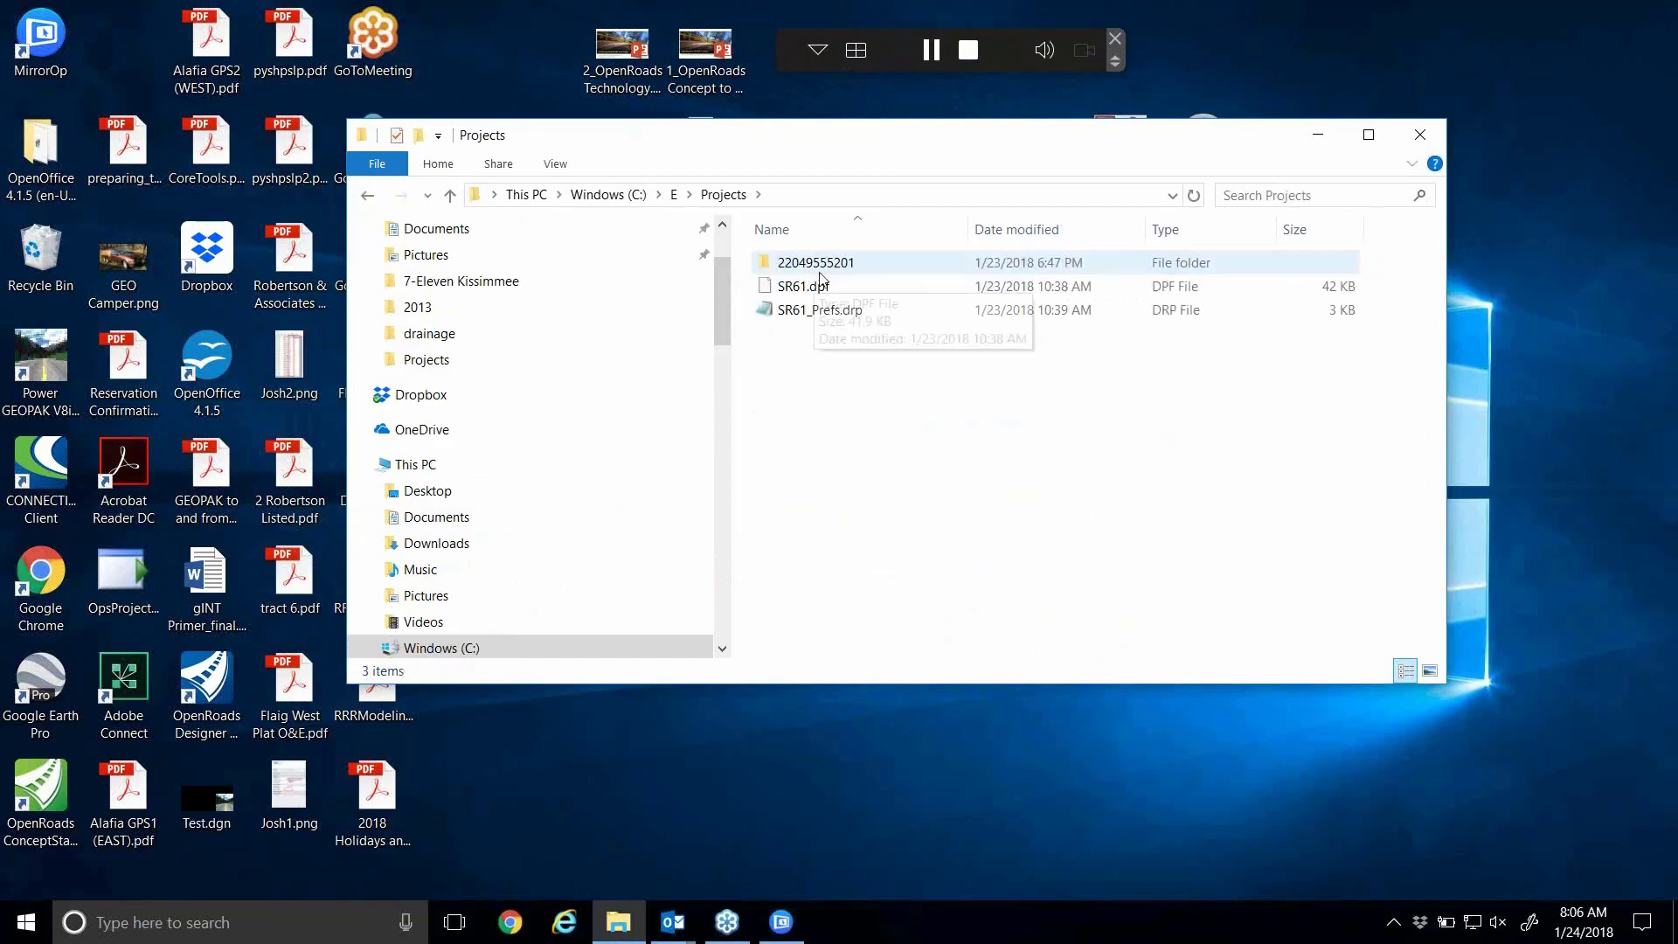
{"action": "left_click", "coordinate": [830, 263]}
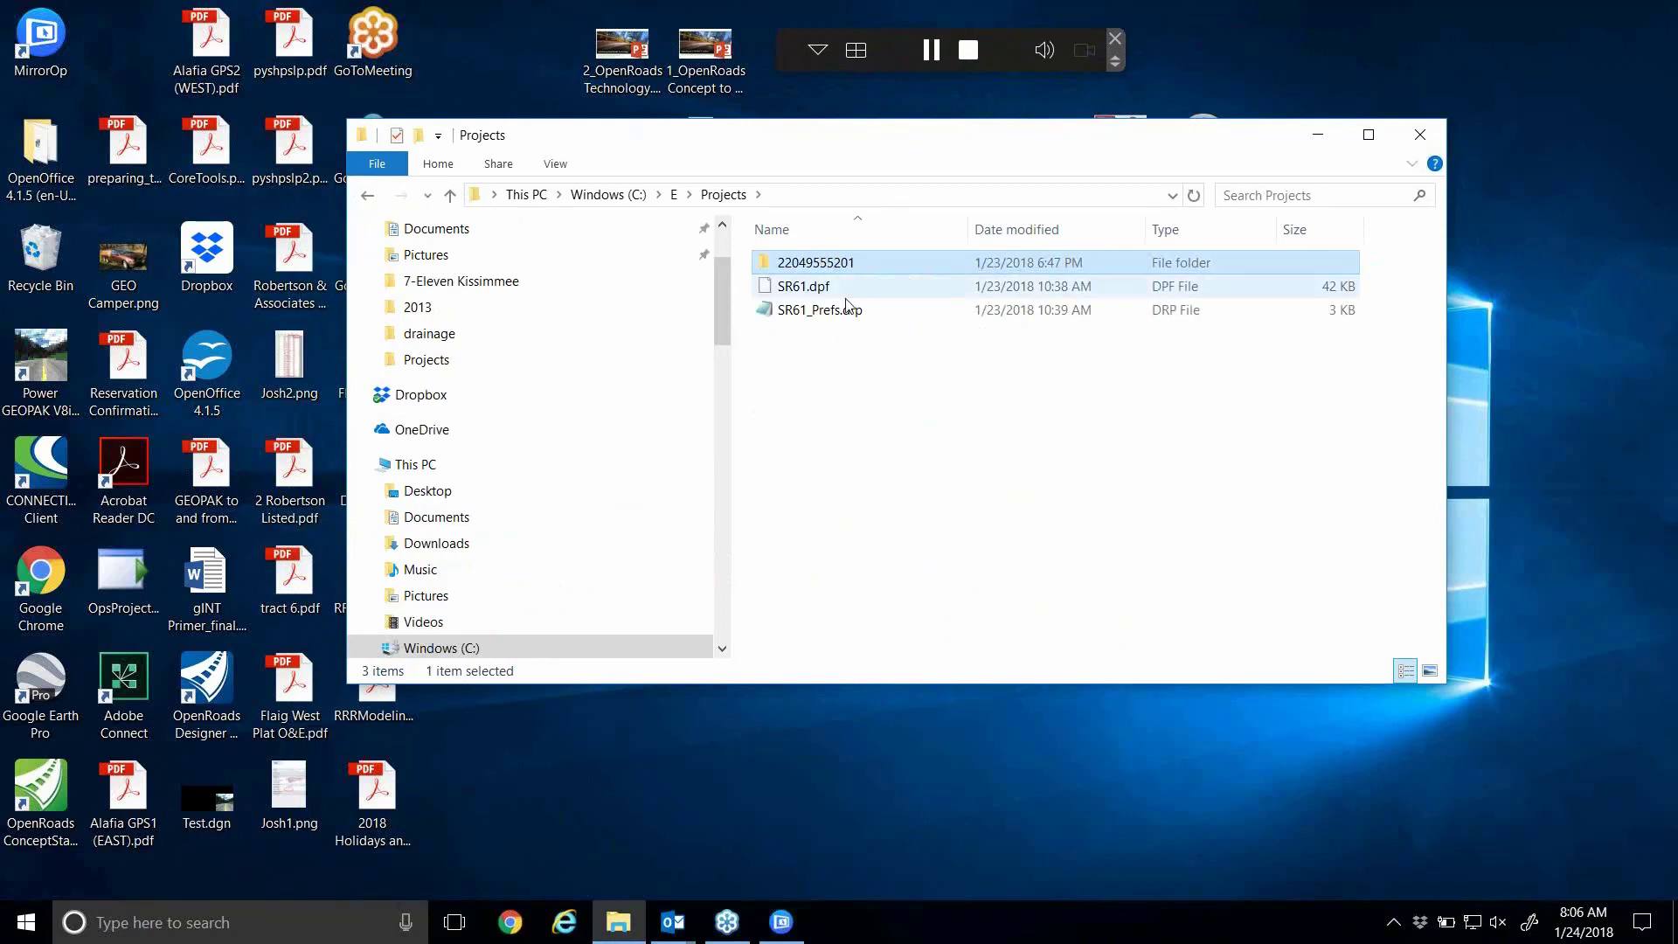
{"action": "key", "text": "Delete"}
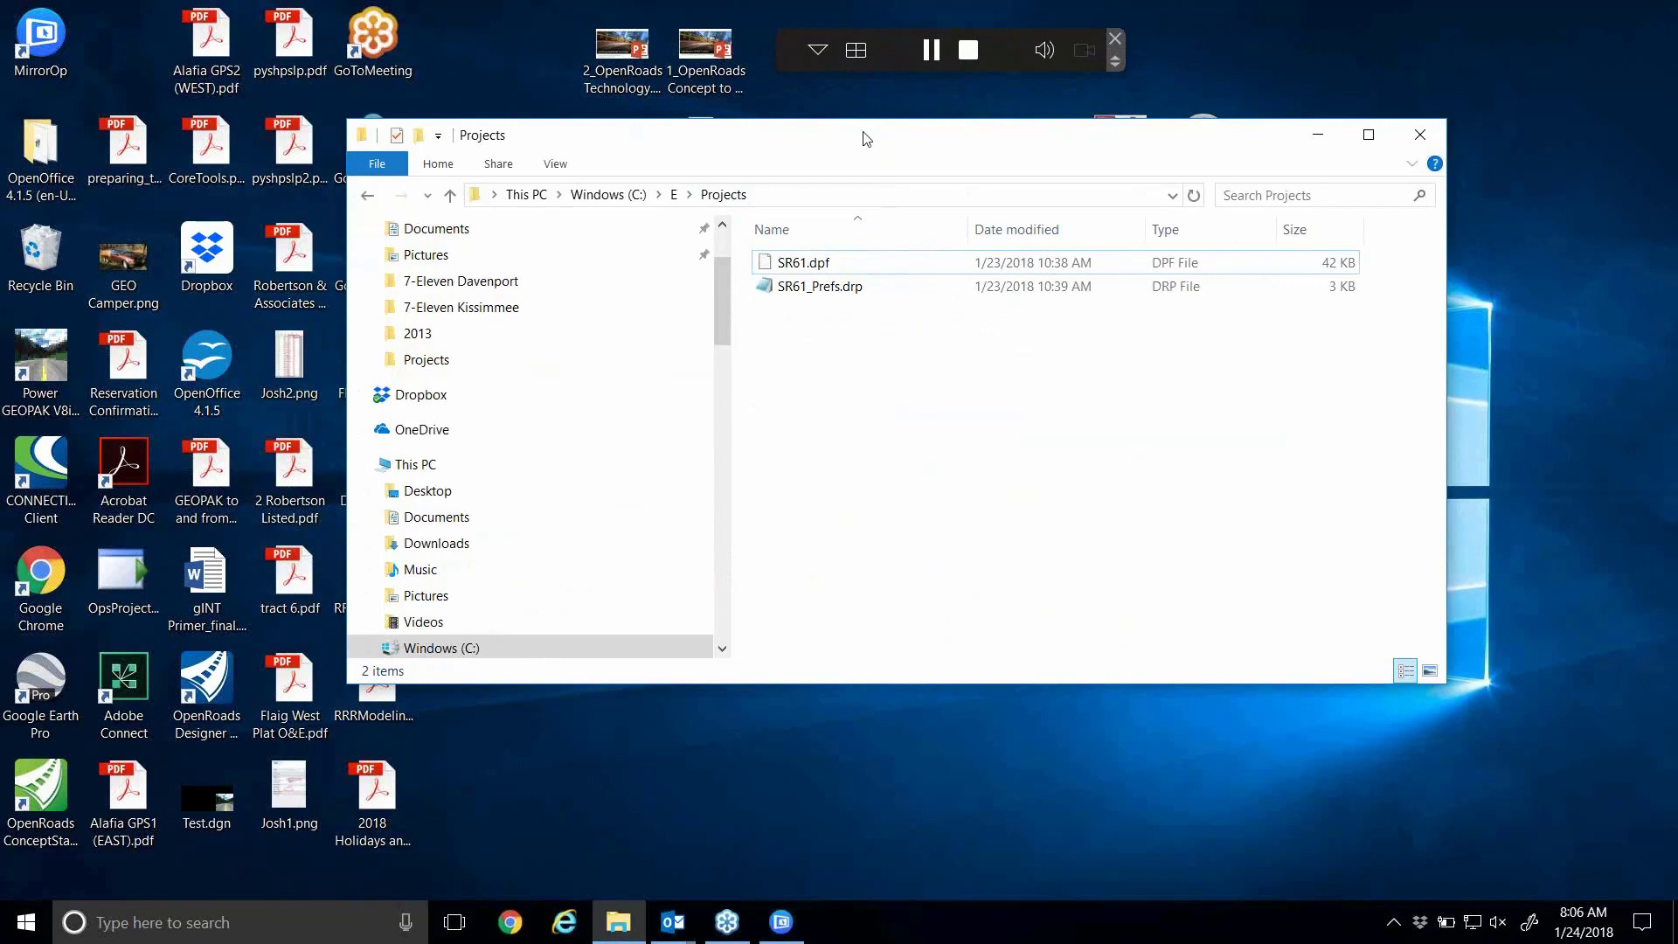
{"action": "left_click_drag", "start_coordinate": [862, 139], "coordinate": [833, 130]}
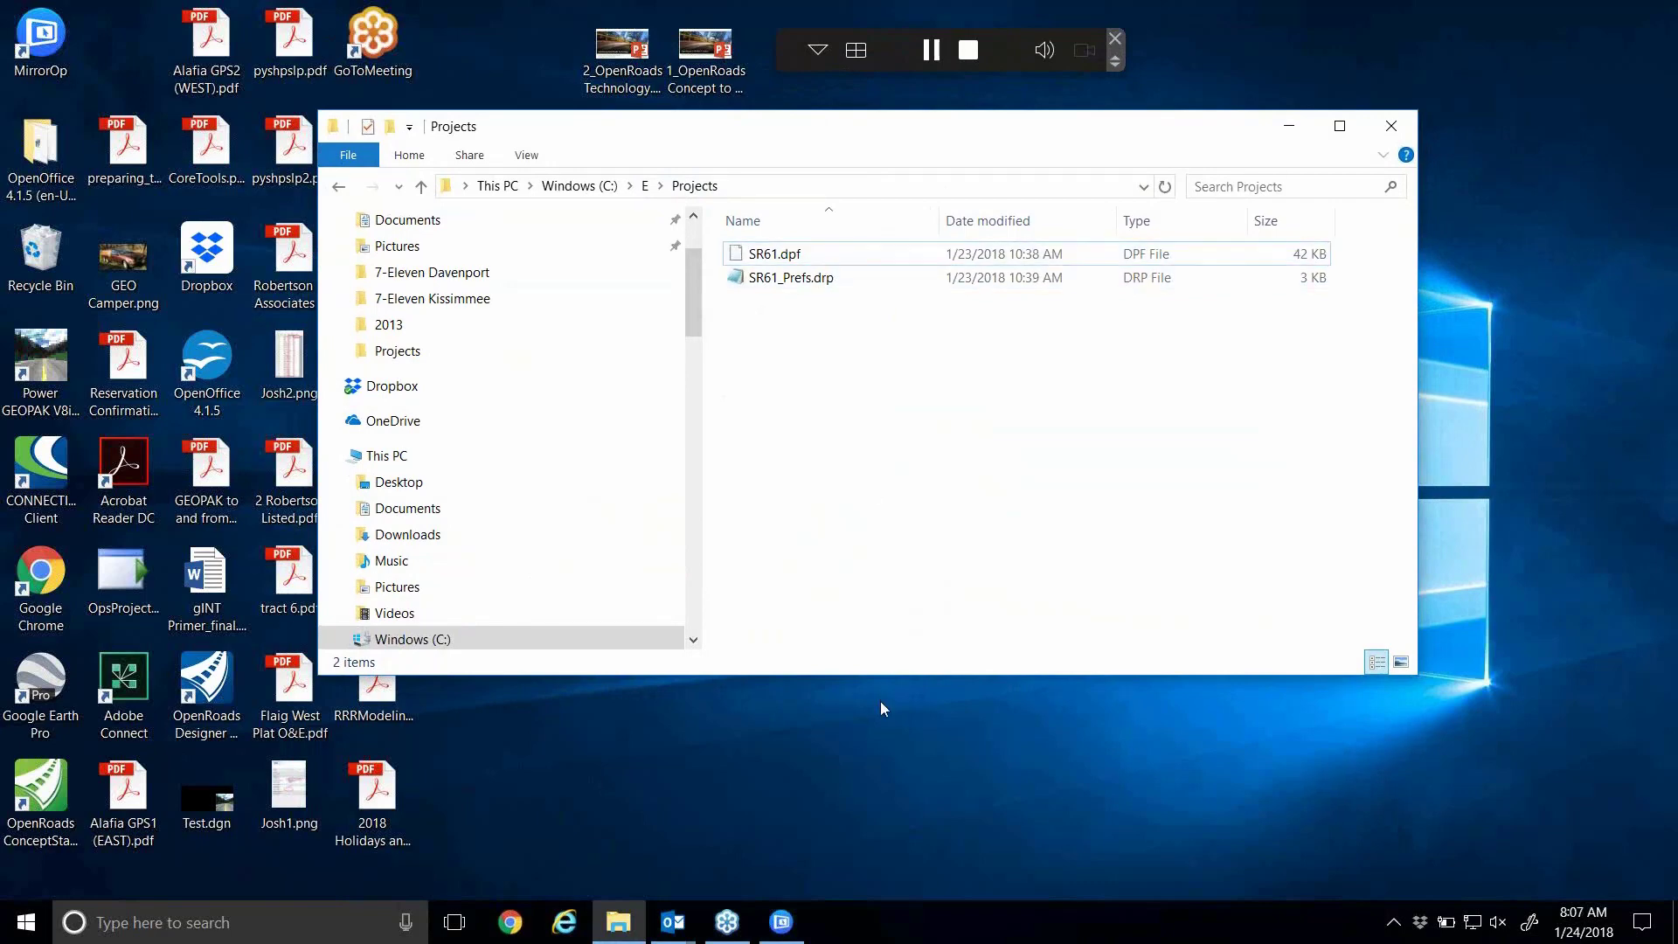
{"action": "left_click_drag", "start_coordinate": [877, 675], "coordinate": [873, 393]}
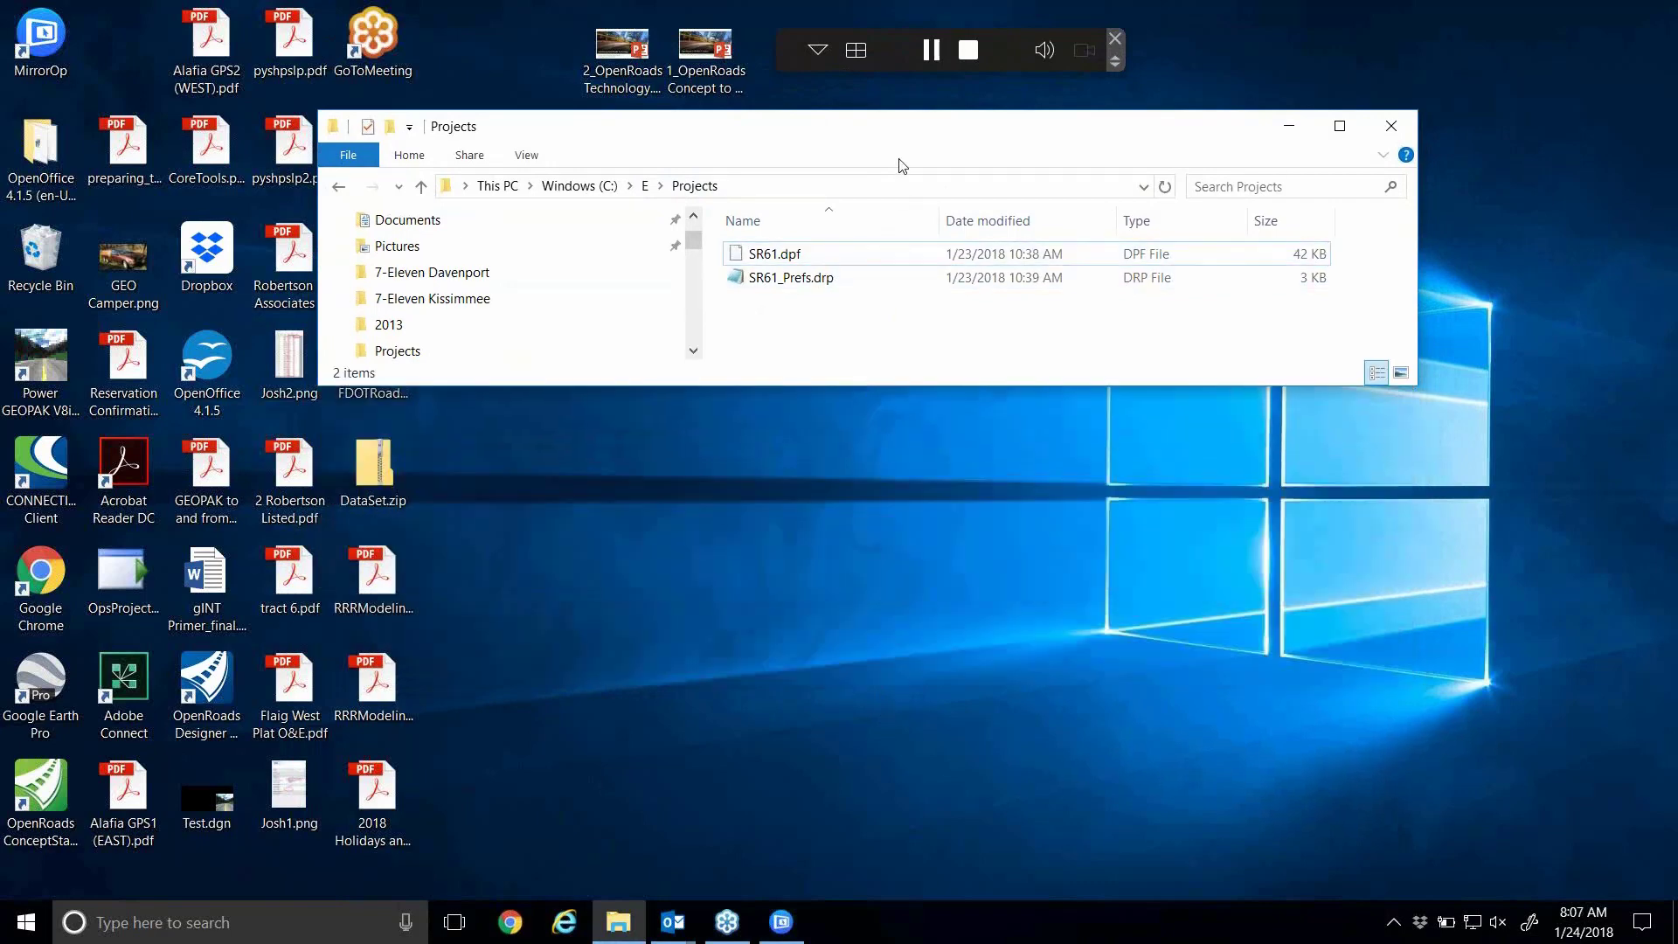
{"action": "left_click_drag", "start_coordinate": [891, 139], "coordinate": [962, 589]}
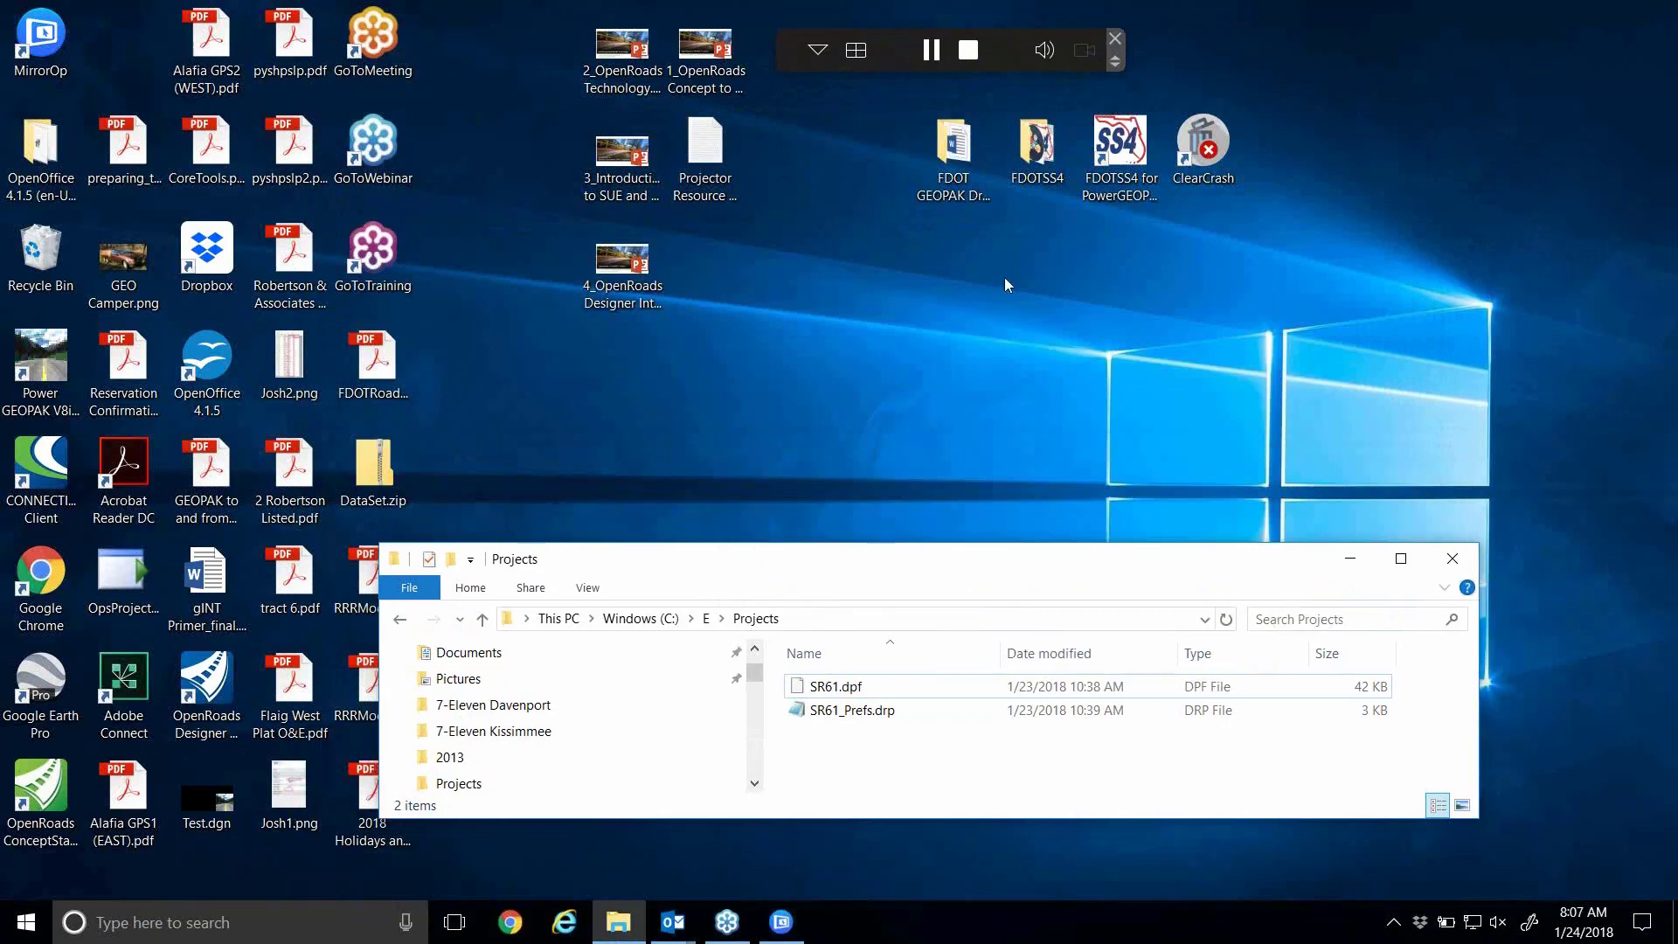
- Open the Dataset folder inside the desktop's FDOT GEOPAK Drainage training folder, keeping the Projects window uncovered
{"action": "left_click", "coordinate": [952, 169]}
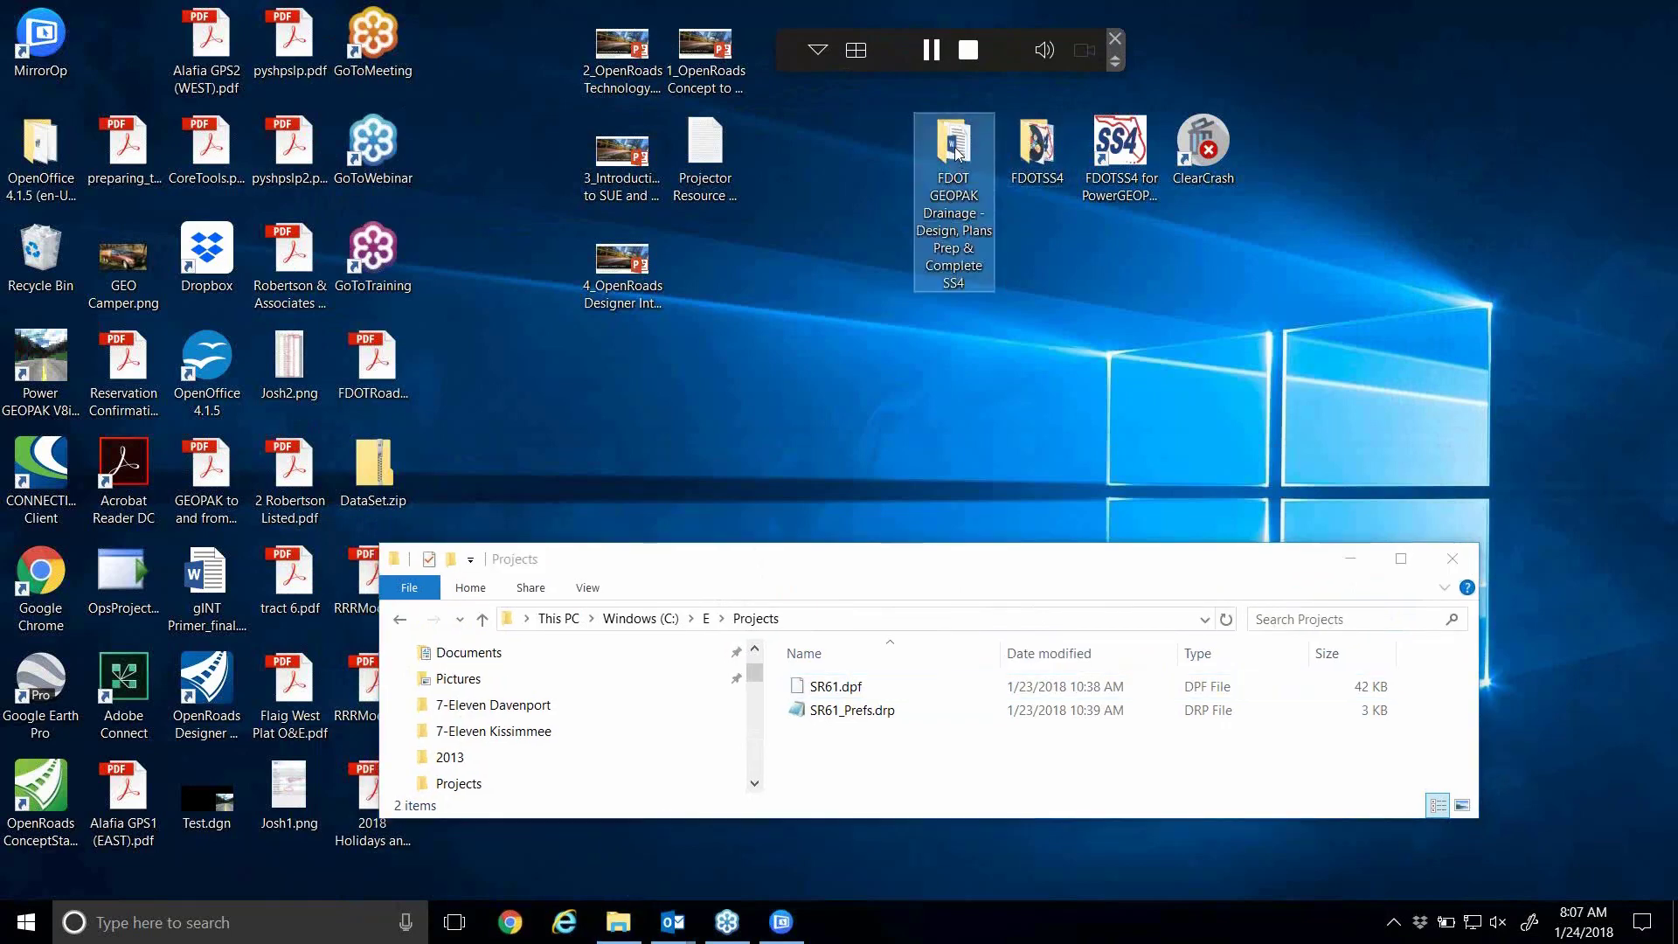
{"action": "double_click", "coordinate": [957, 161]}
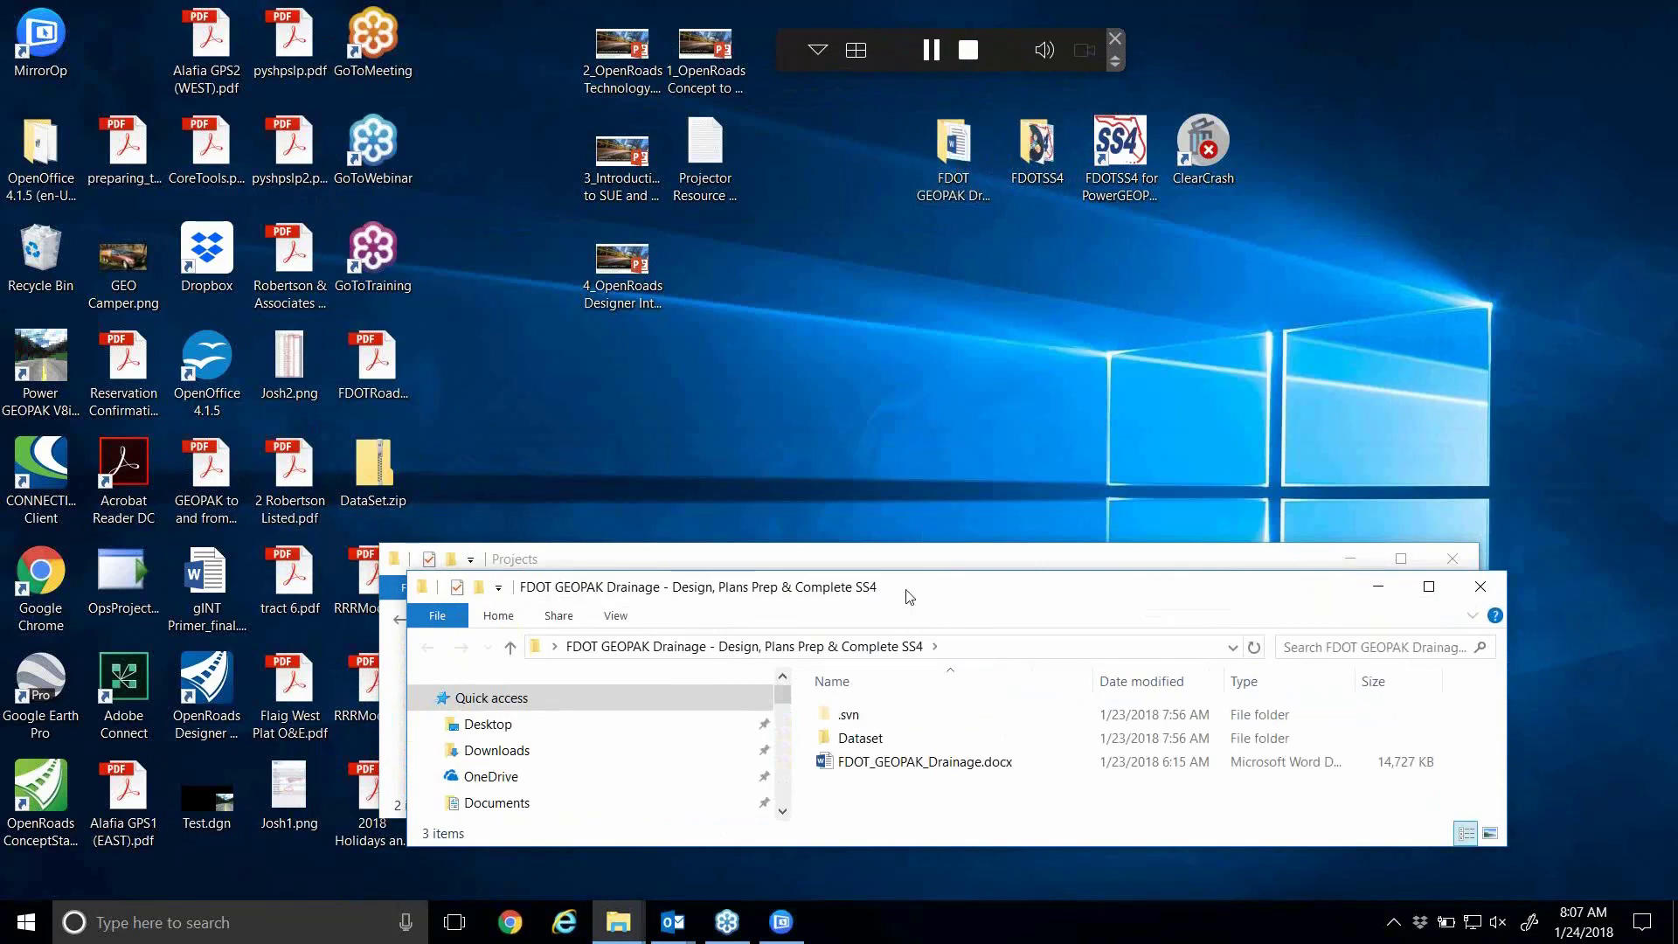
{"action": "left_click_drag", "start_coordinate": [901, 595], "coordinate": [848, 148]}
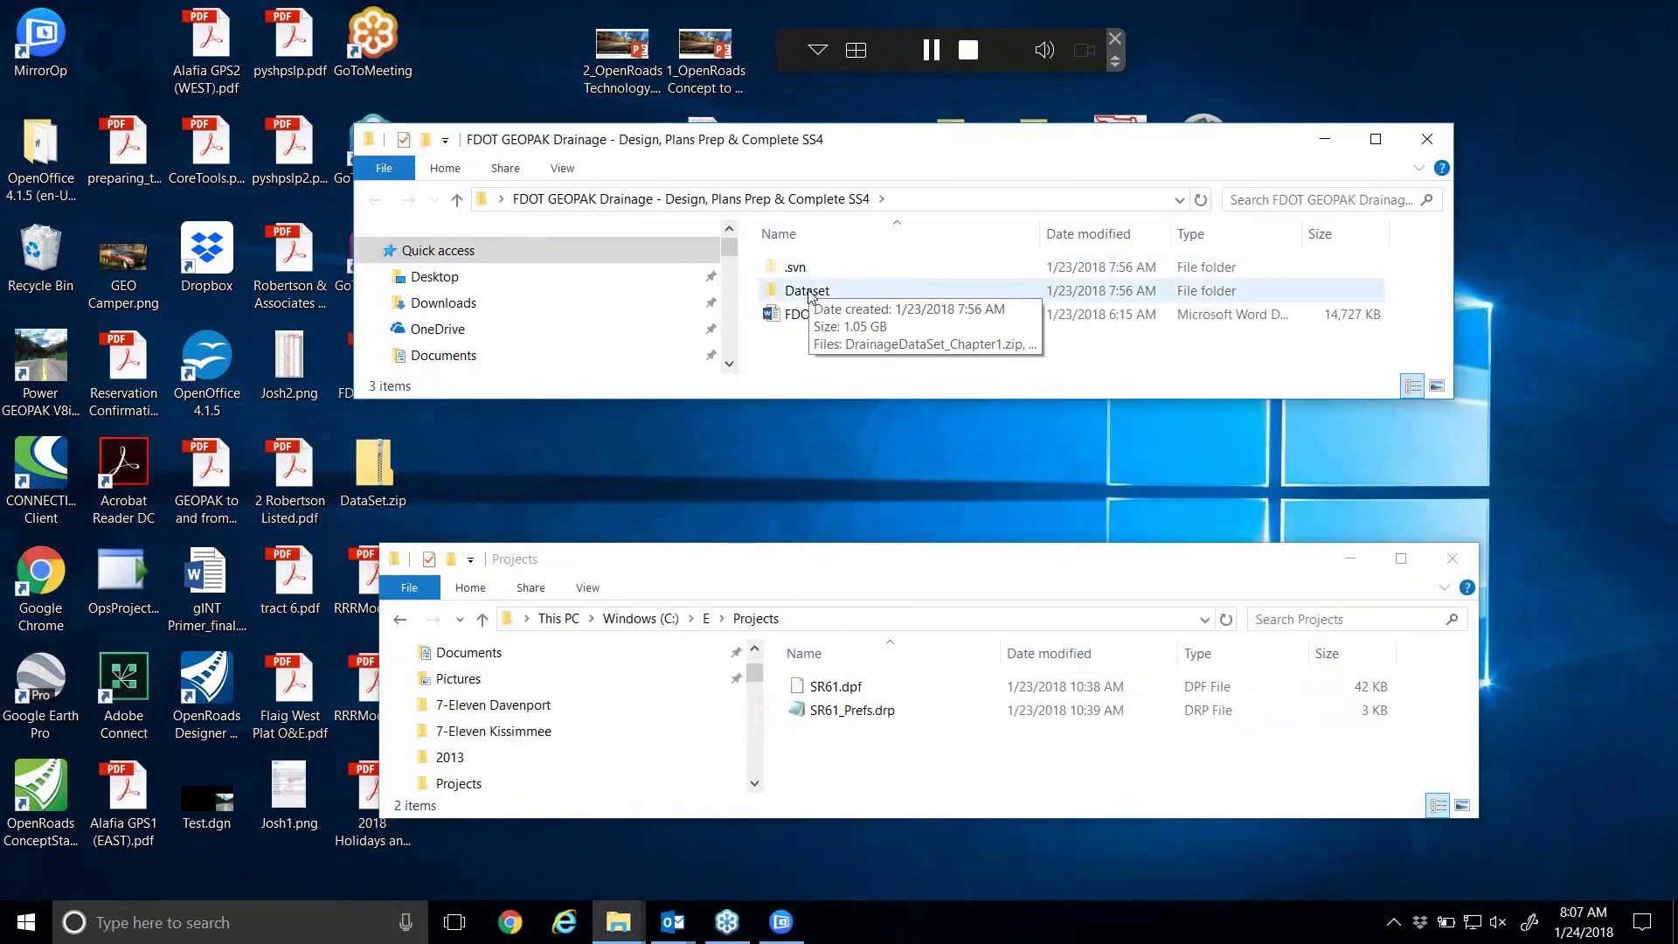
{"action": "double_click", "coordinate": [842, 292]}
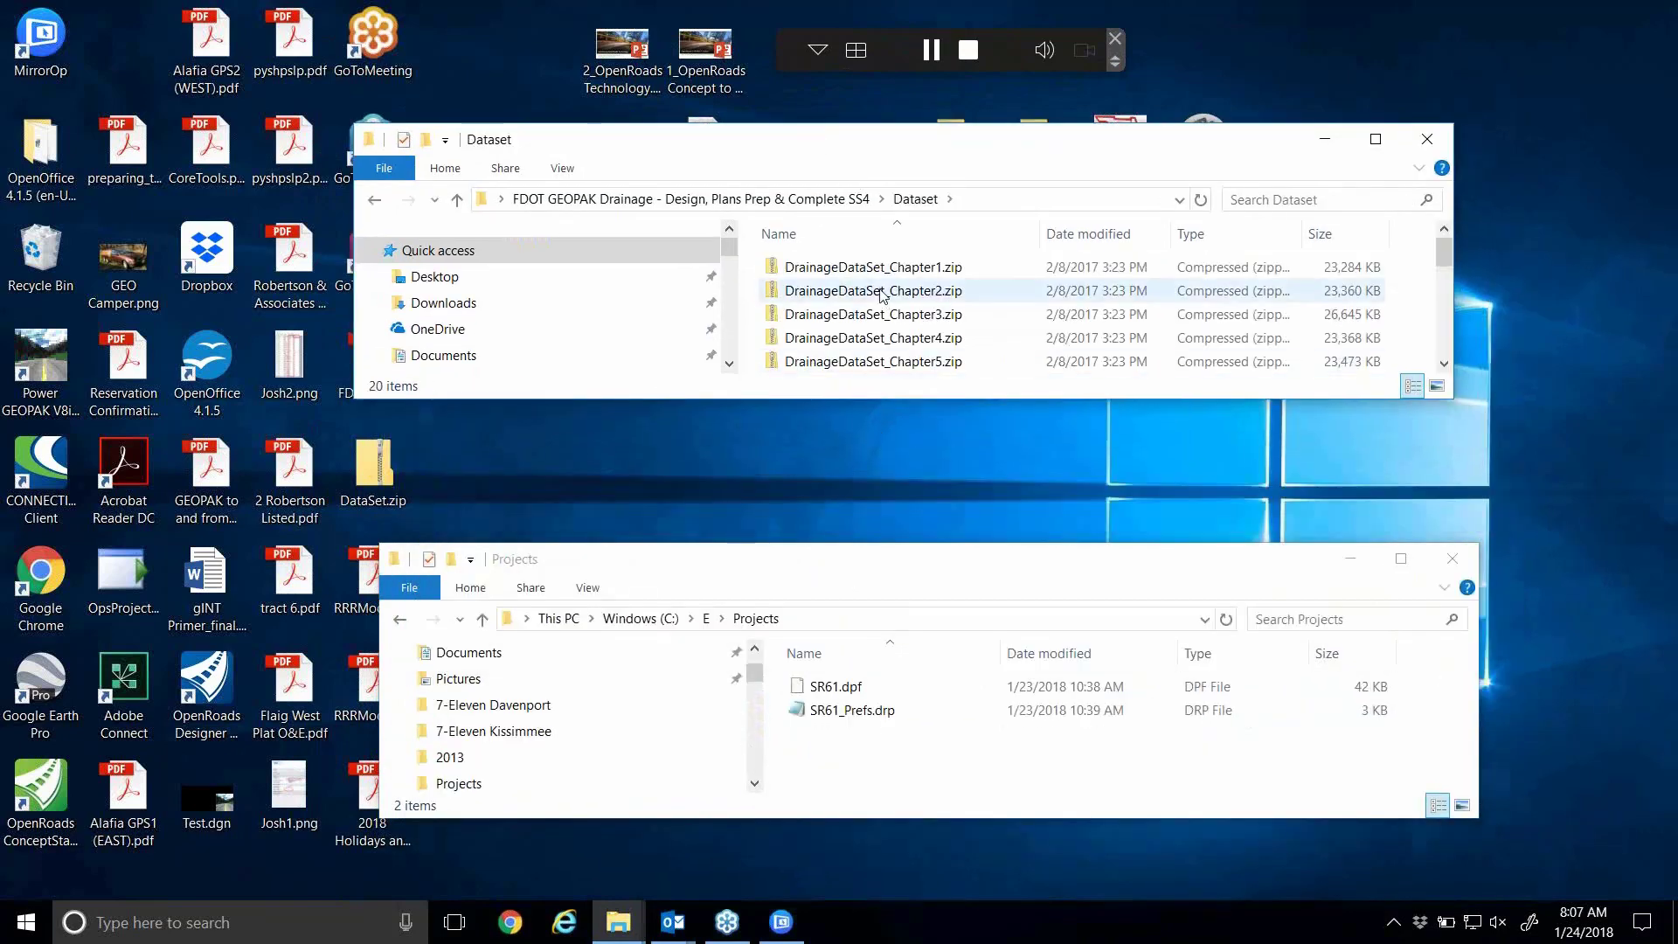
{"action": "scroll", "coordinate": [879, 302], "scroll_direction": "down", "scroll_amount": 4}
{"action": "scroll", "coordinate": [881, 301], "scroll_direction": "up", "scroll_amount": 1}
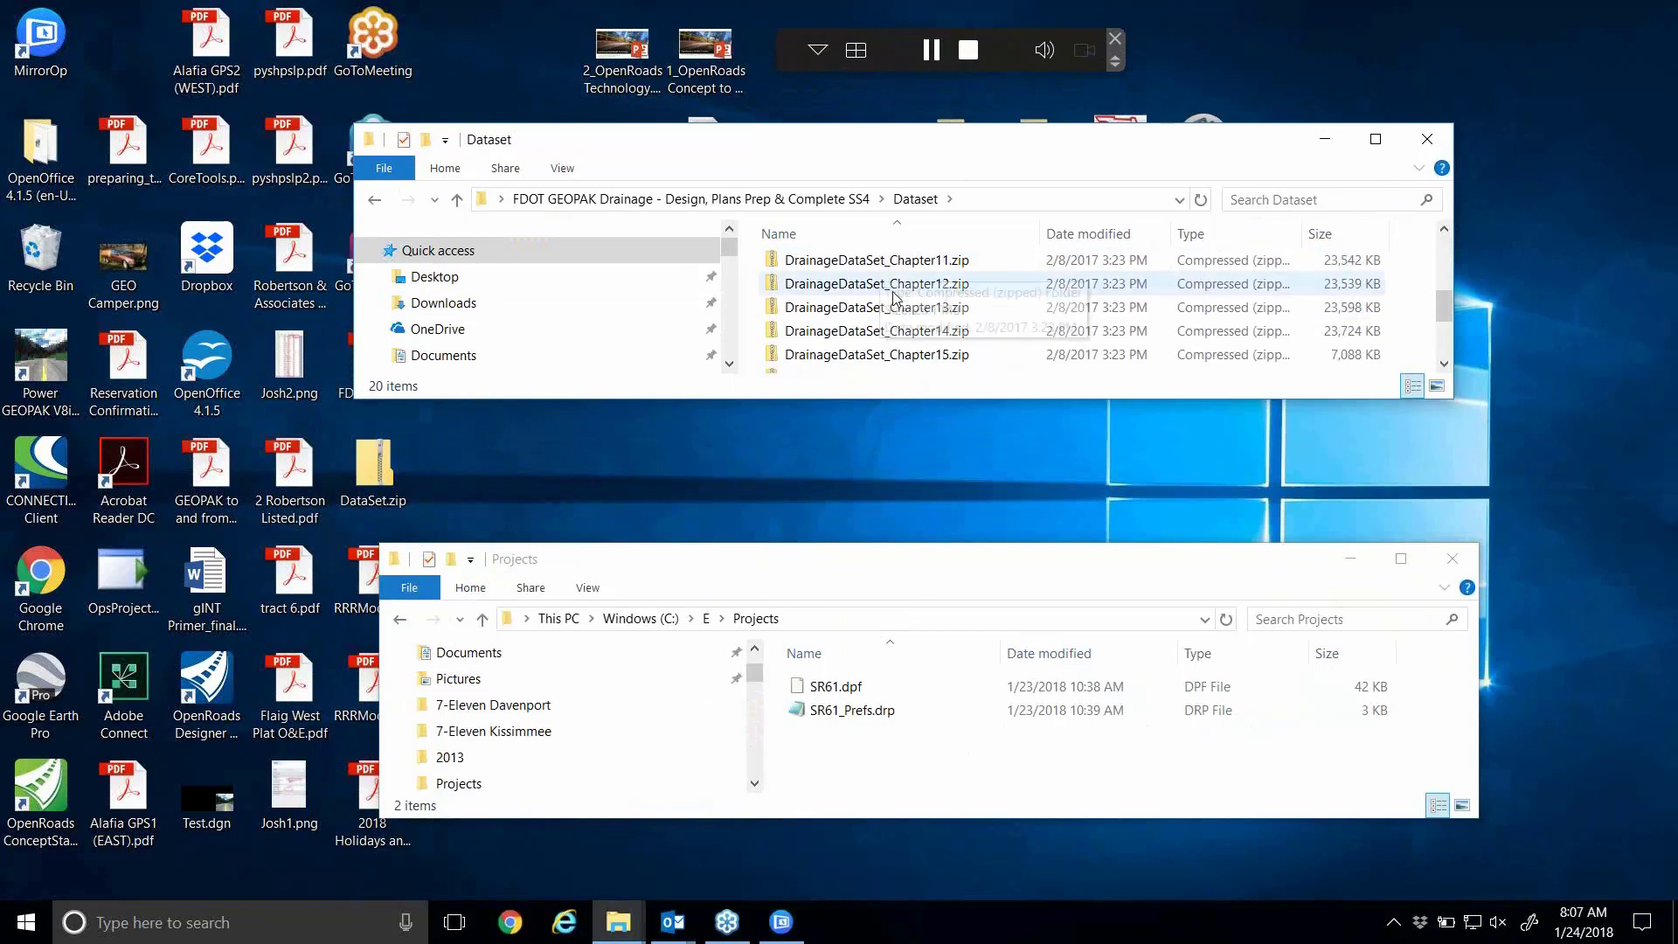
{"action": "double_click", "coordinate": [887, 285]}
{"action": "double_click", "coordinate": [839, 267]}
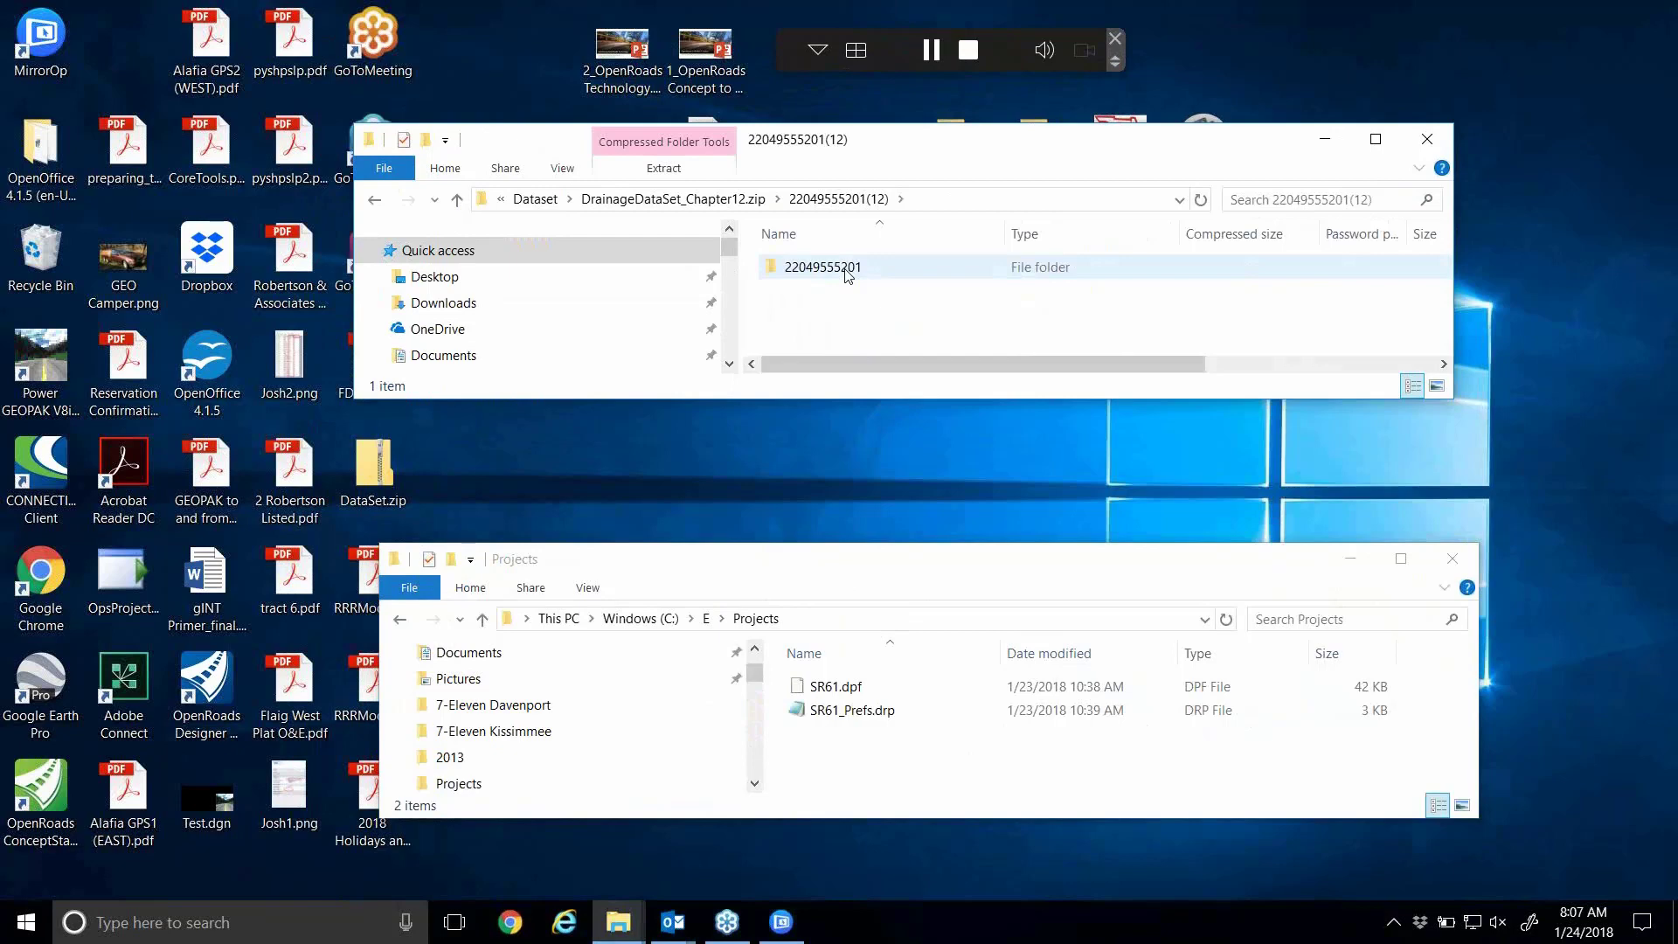
{"action": "left_click_drag", "start_coordinate": [844, 280], "coordinate": [891, 780]}
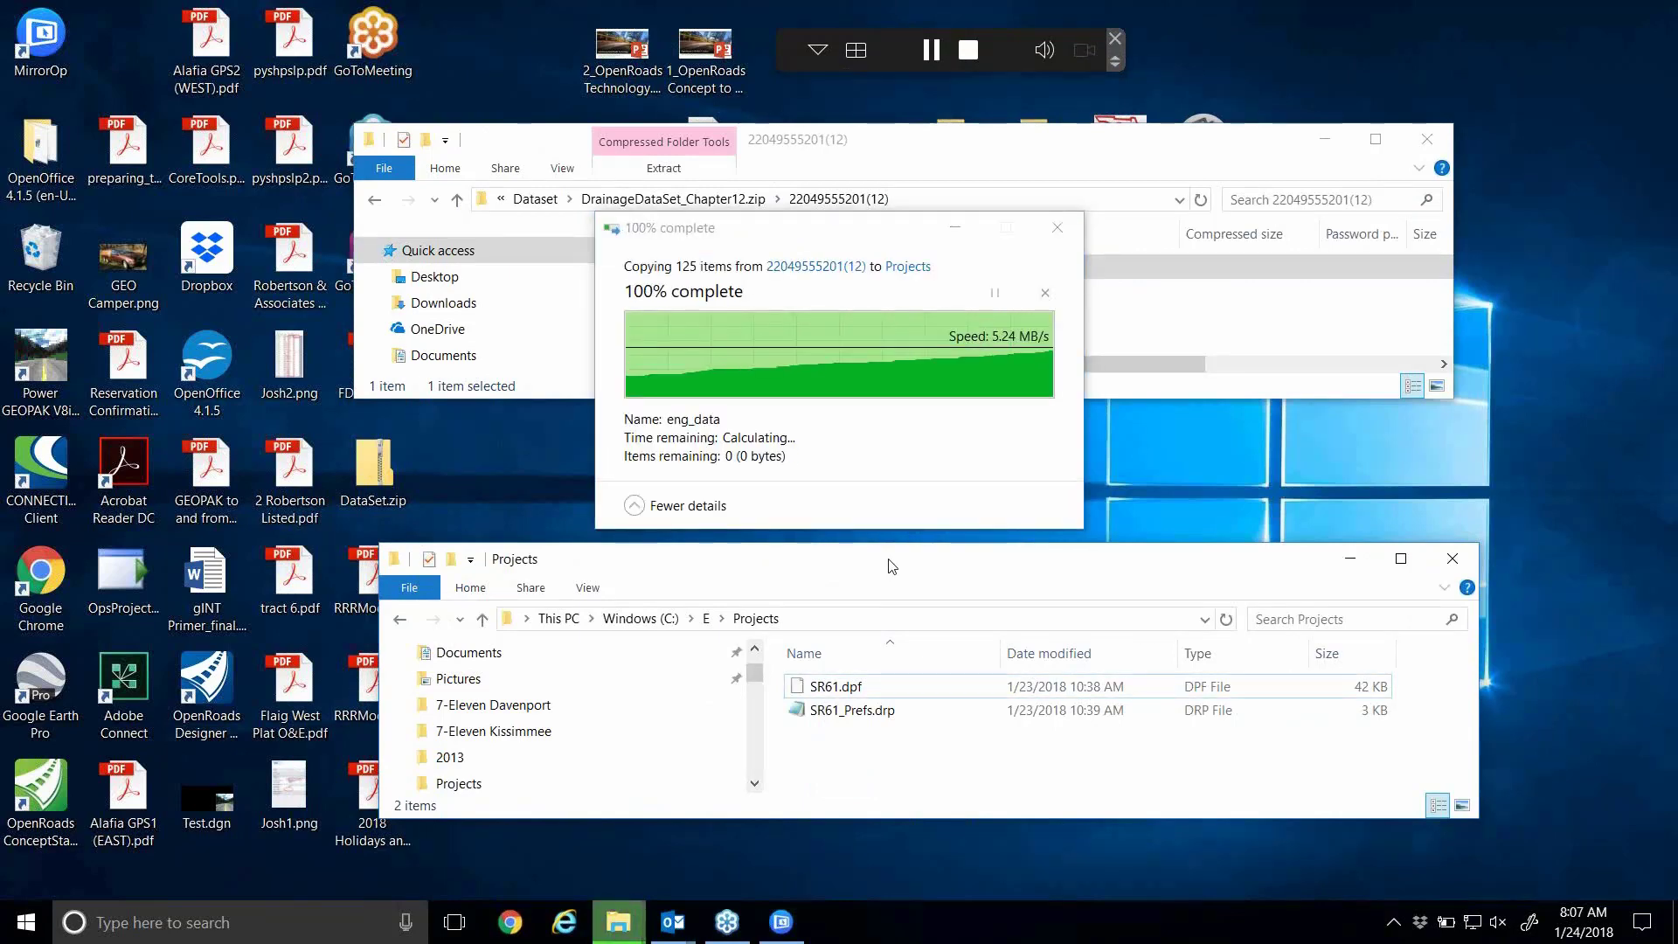
- Stack the Chapter 12 archive window directly above the Projects window
{"action": "left_click_drag", "start_coordinate": [884, 564], "coordinate": [880, 476]}
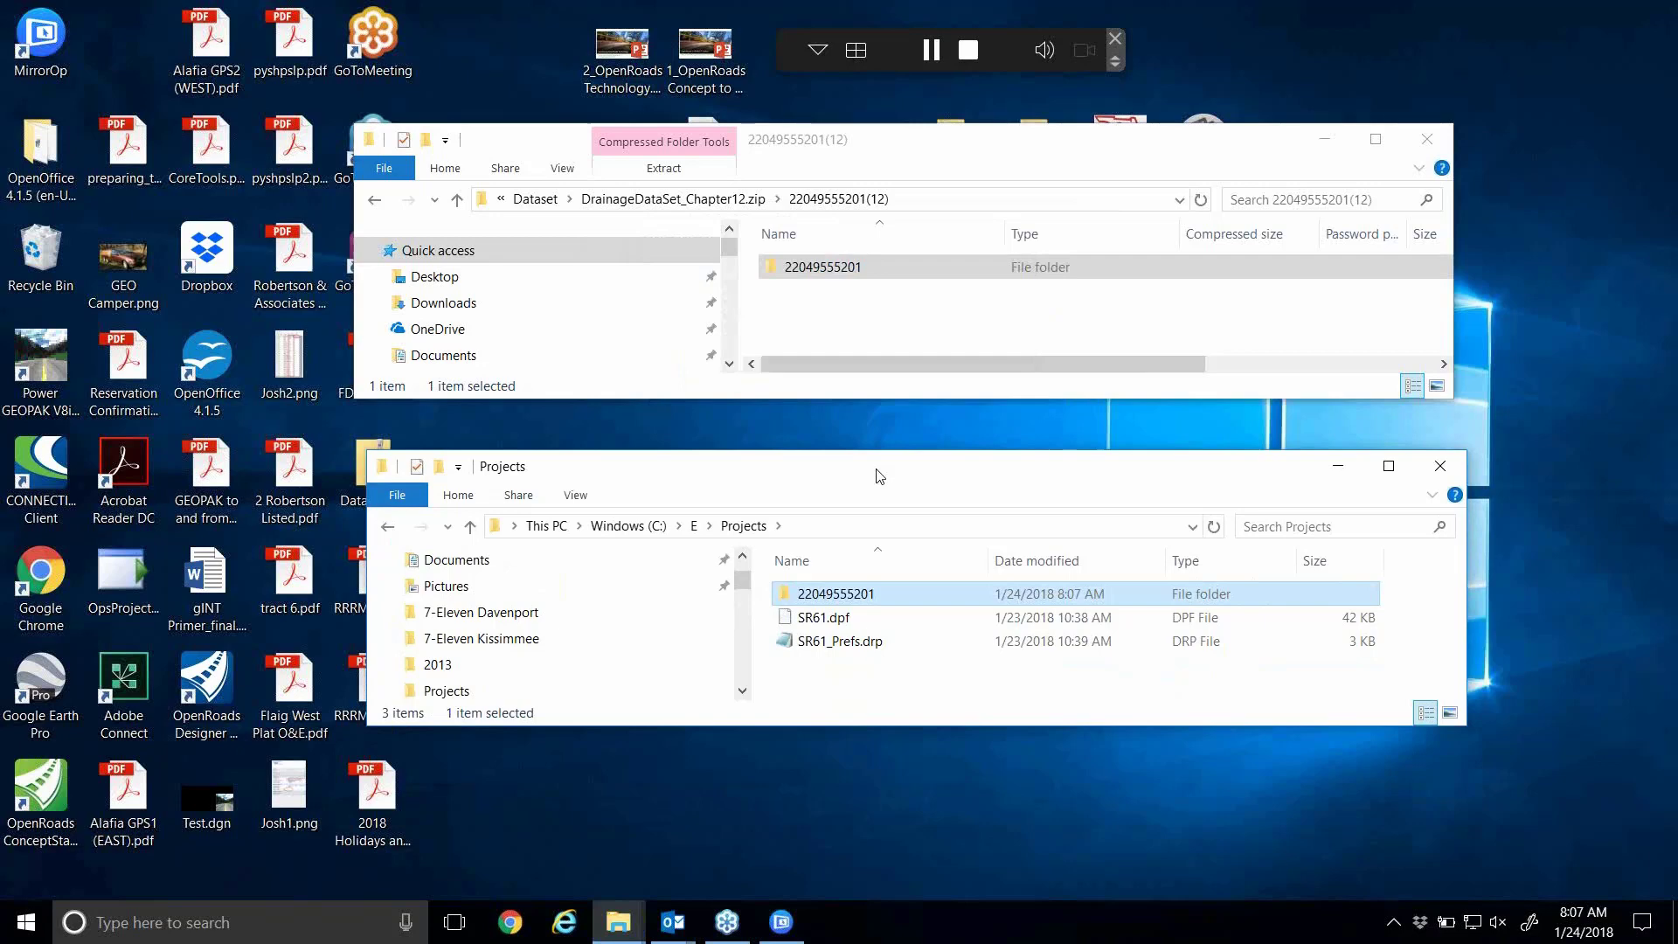
{"action": "left_click_drag", "start_coordinate": [879, 475], "coordinate": [870, 442]}
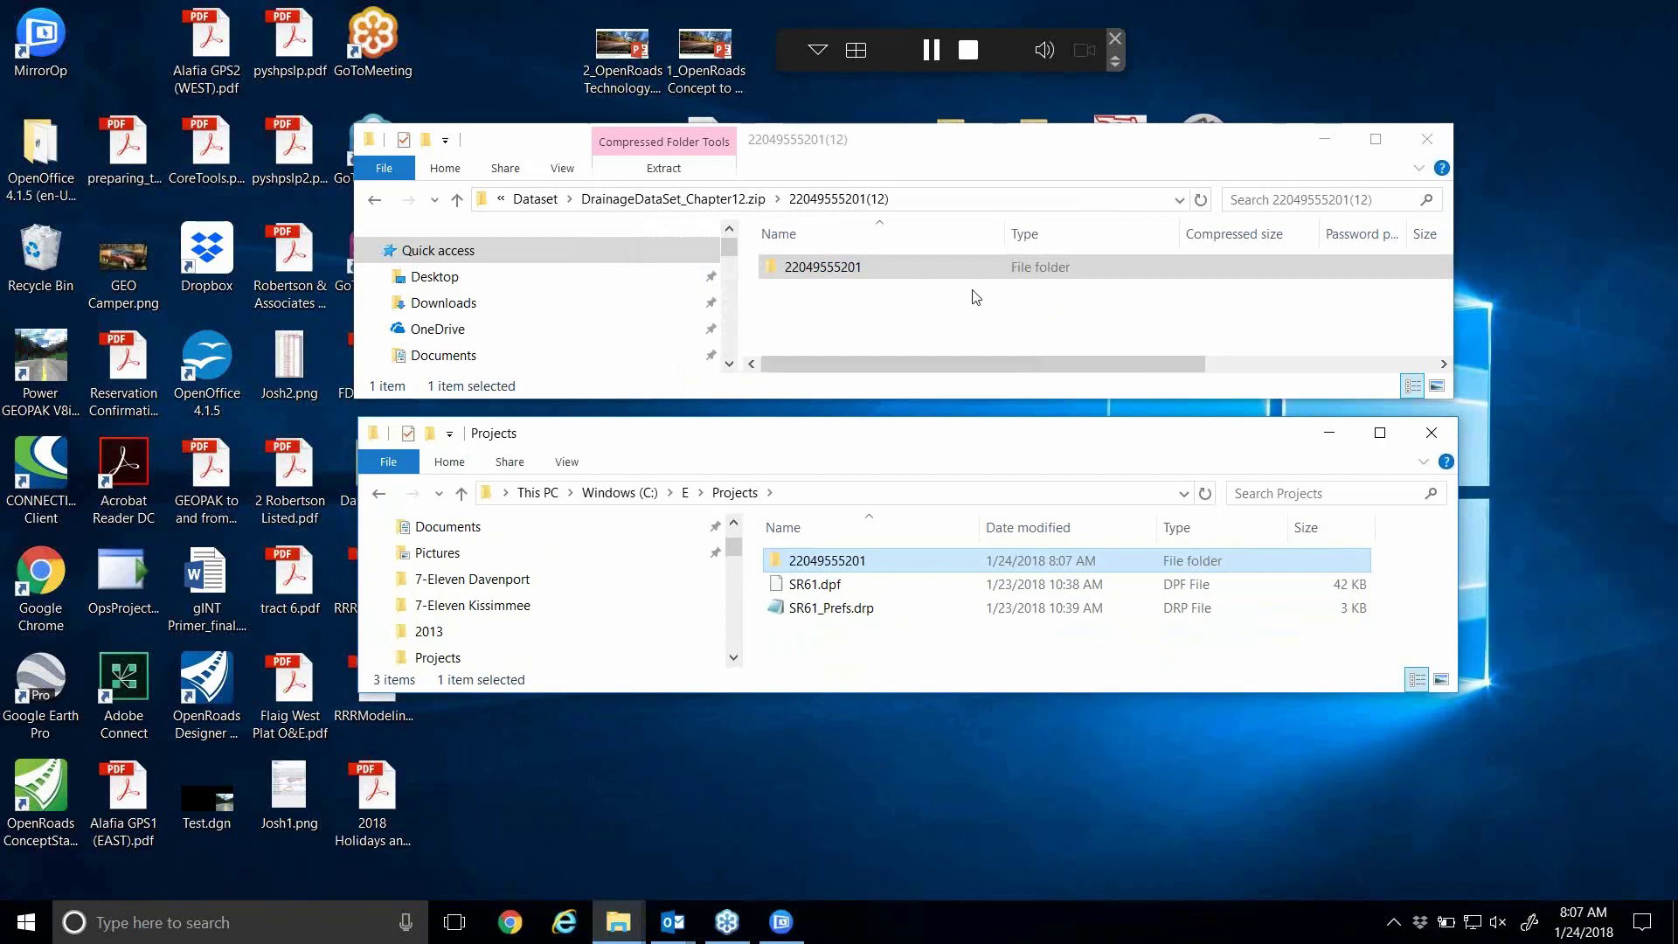
{"action": "left_click_drag", "start_coordinate": [999, 146], "coordinate": [990, 76]}
{"action": "left_click_drag", "start_coordinate": [973, 437], "coordinate": [972, 375]}
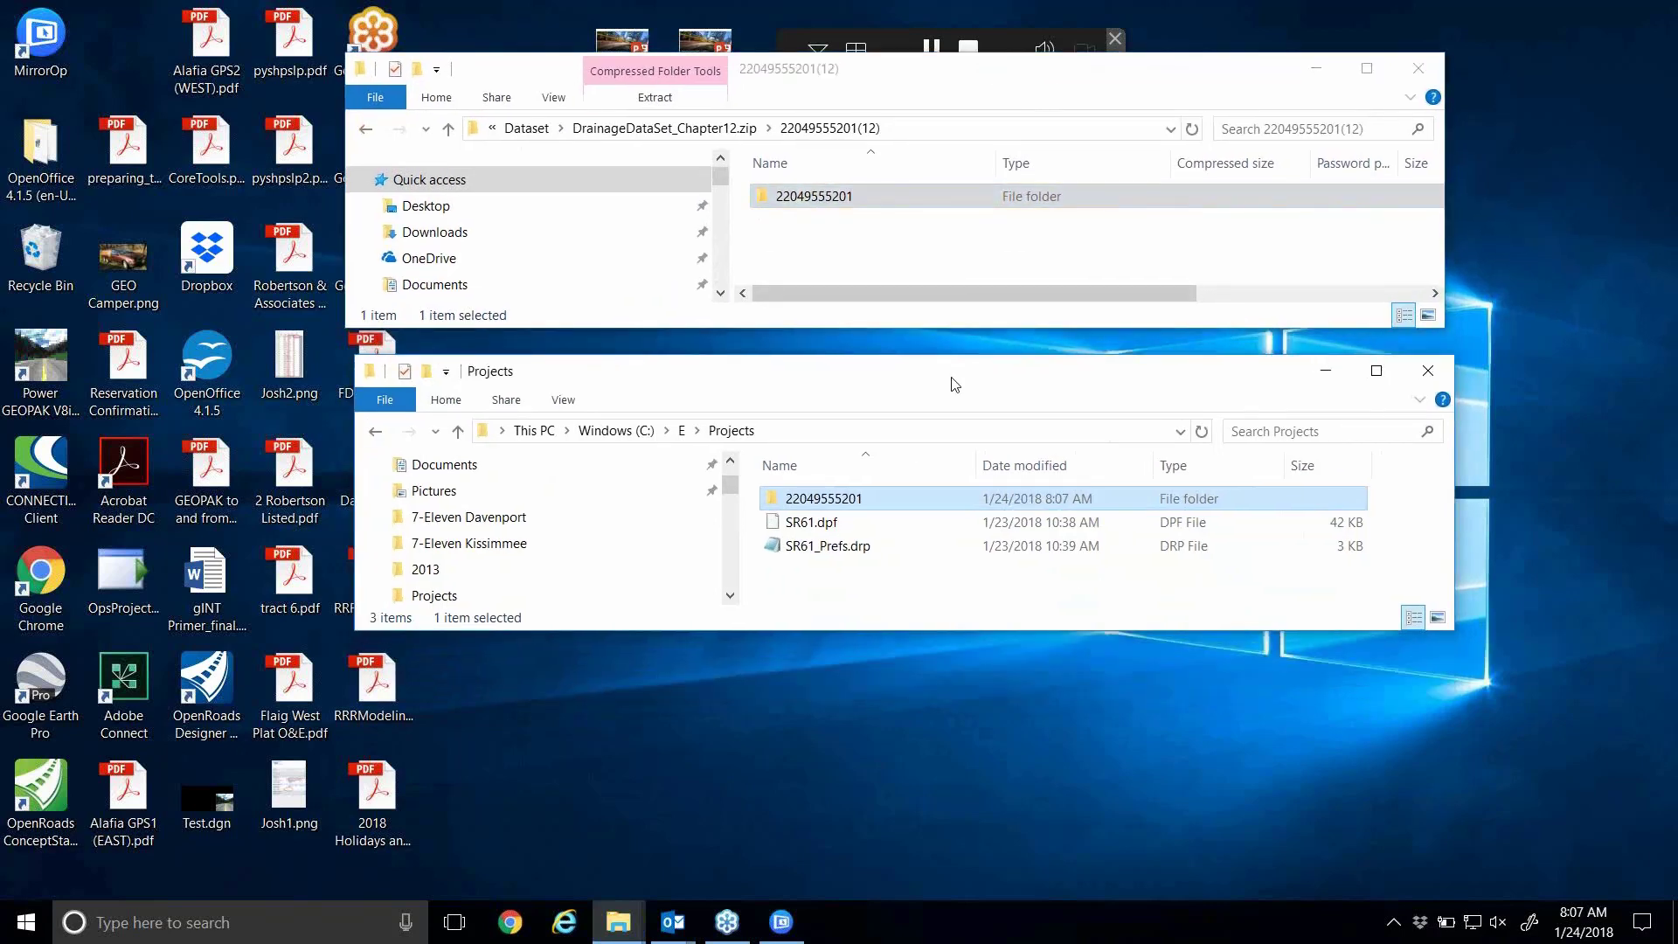
{"action": "double_click", "coordinate": [863, 500]}
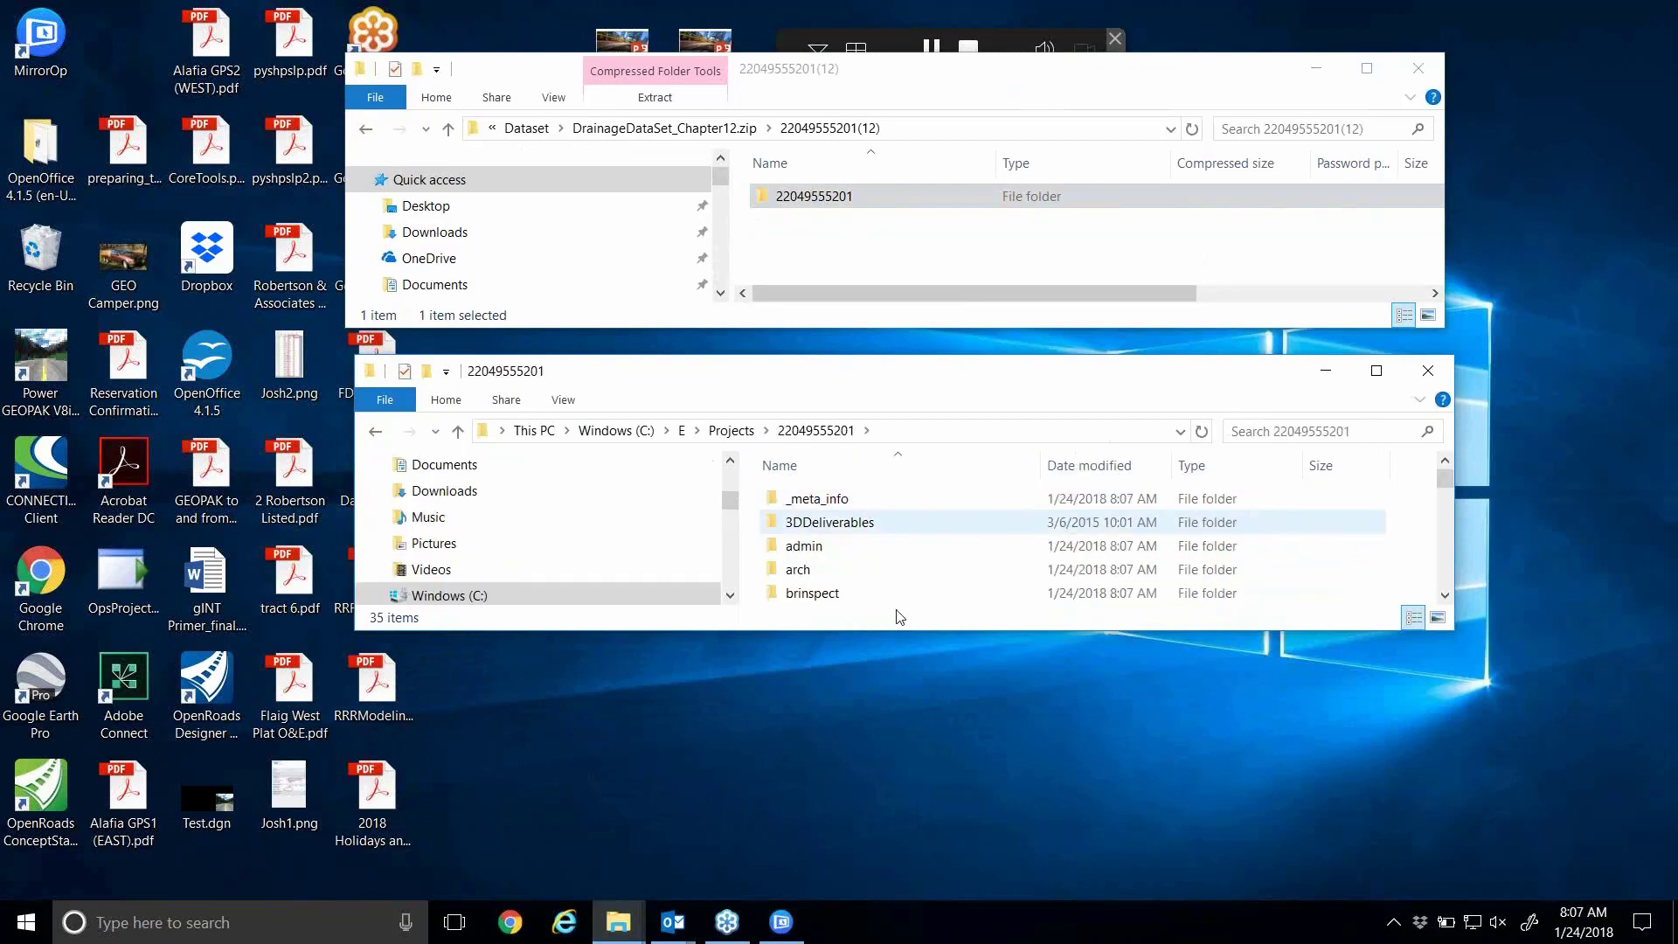
{"action": "left_click_drag", "start_coordinate": [902, 658], "coordinate": [891, 778]}
{"action": "scroll", "coordinate": [879, 524], "scroll_direction": "down", "scroll_amount": 5}
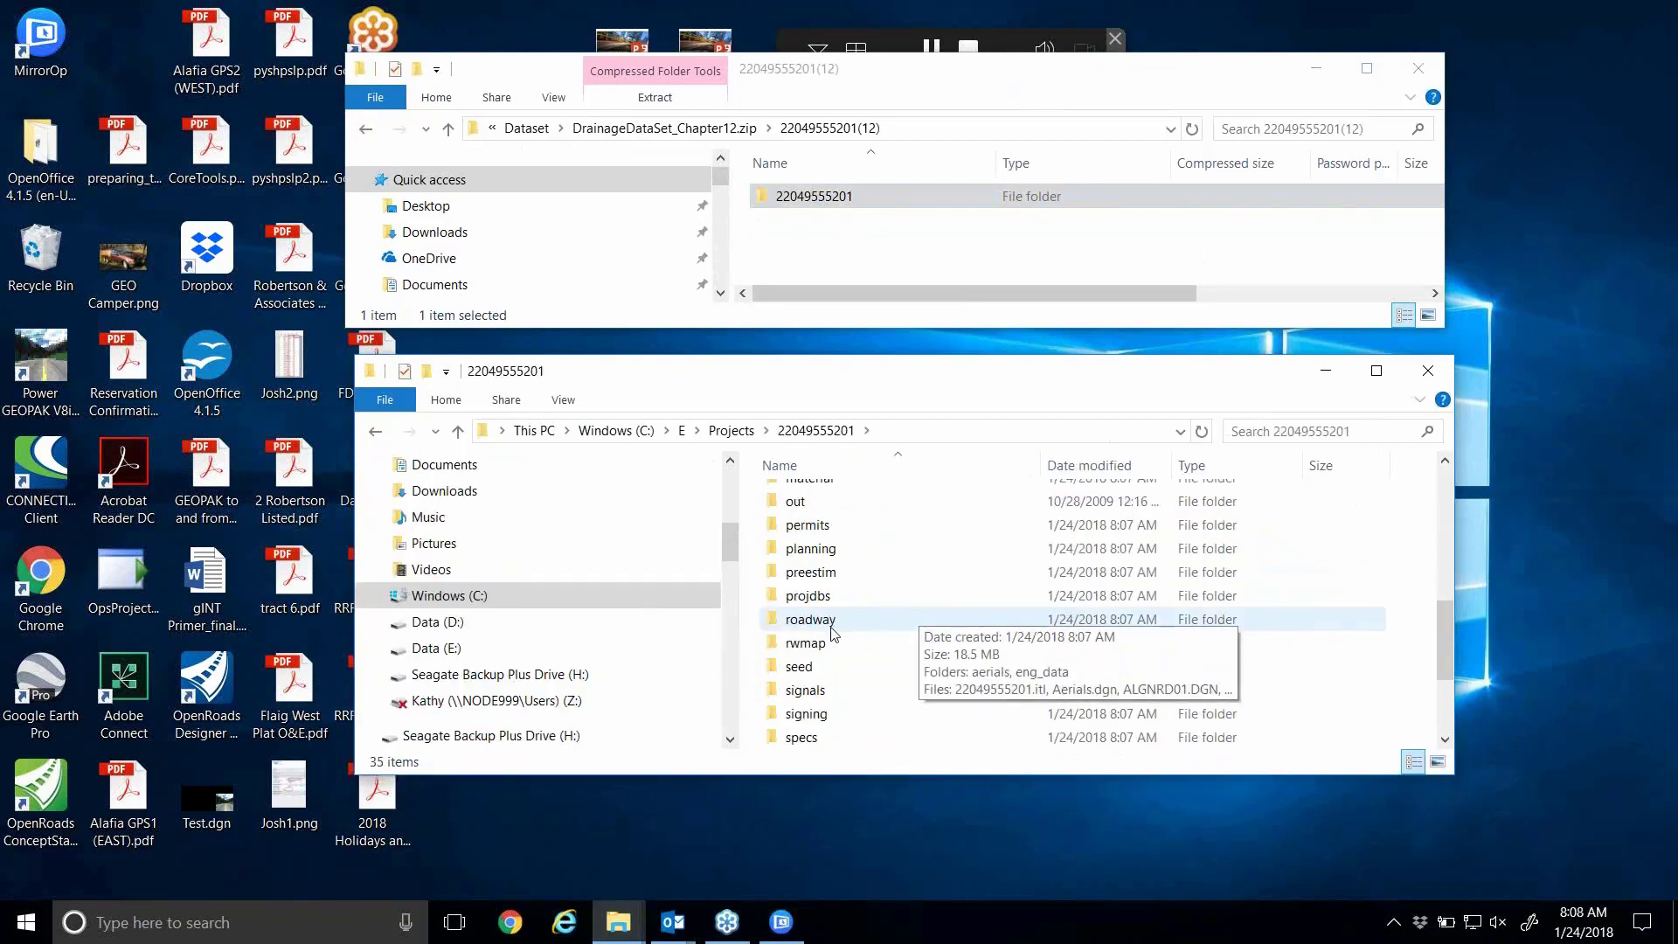
{"action": "double_click", "coordinate": [828, 620]}
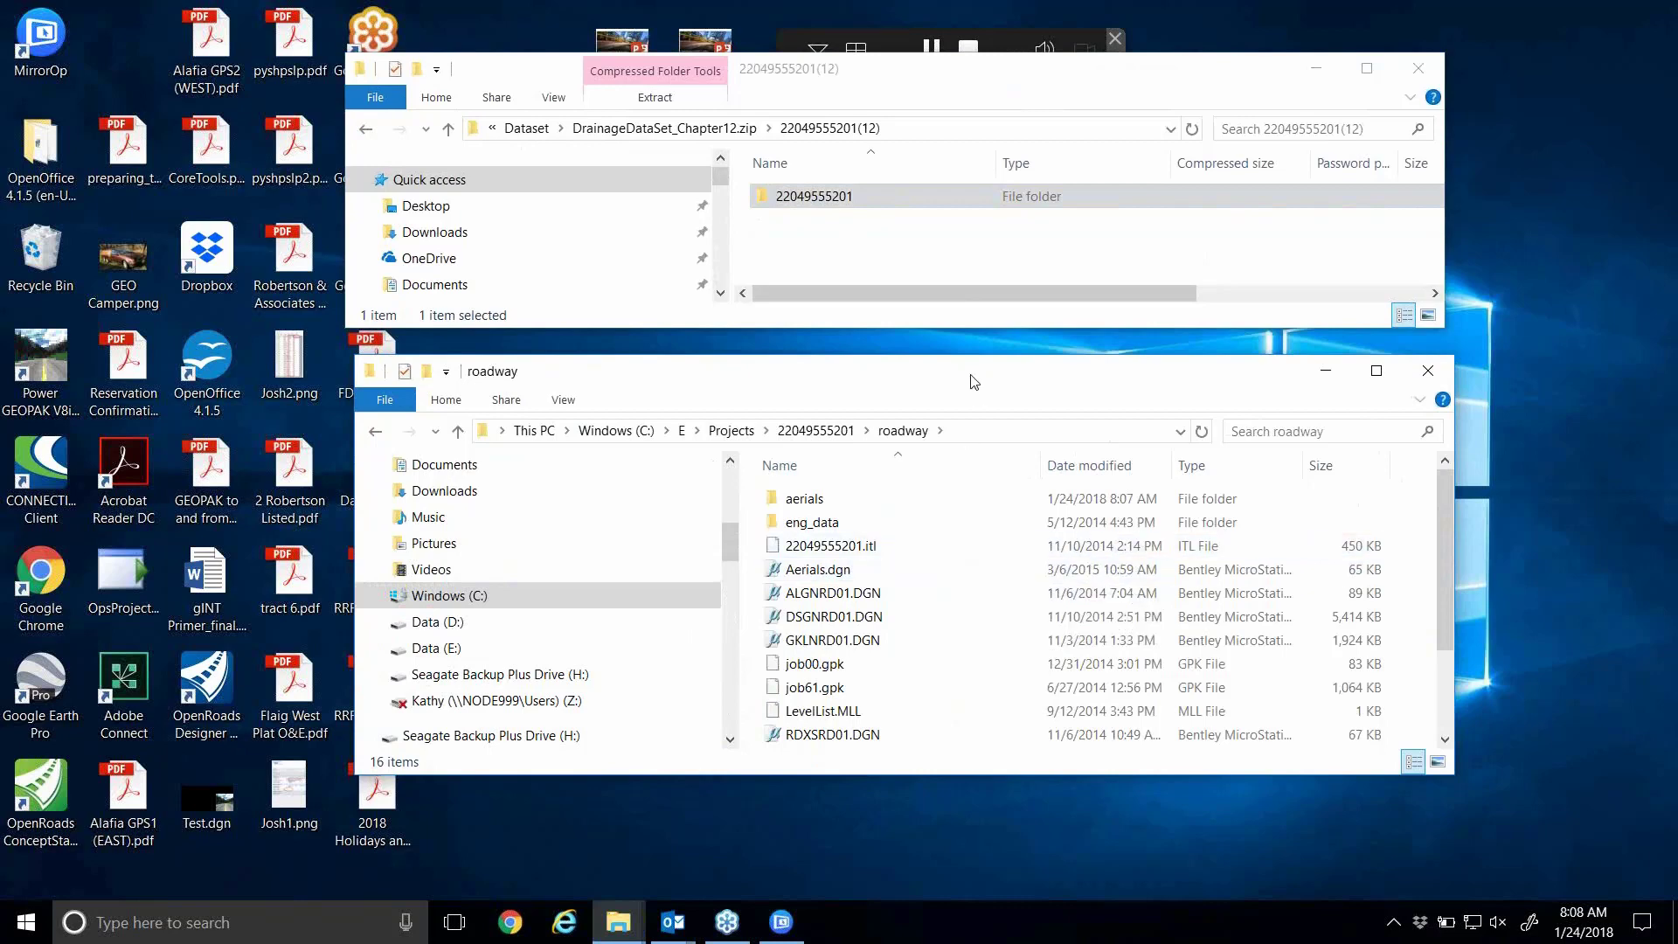
{"action": "left_click_drag", "start_coordinate": [972, 380], "coordinate": [964, 357]}
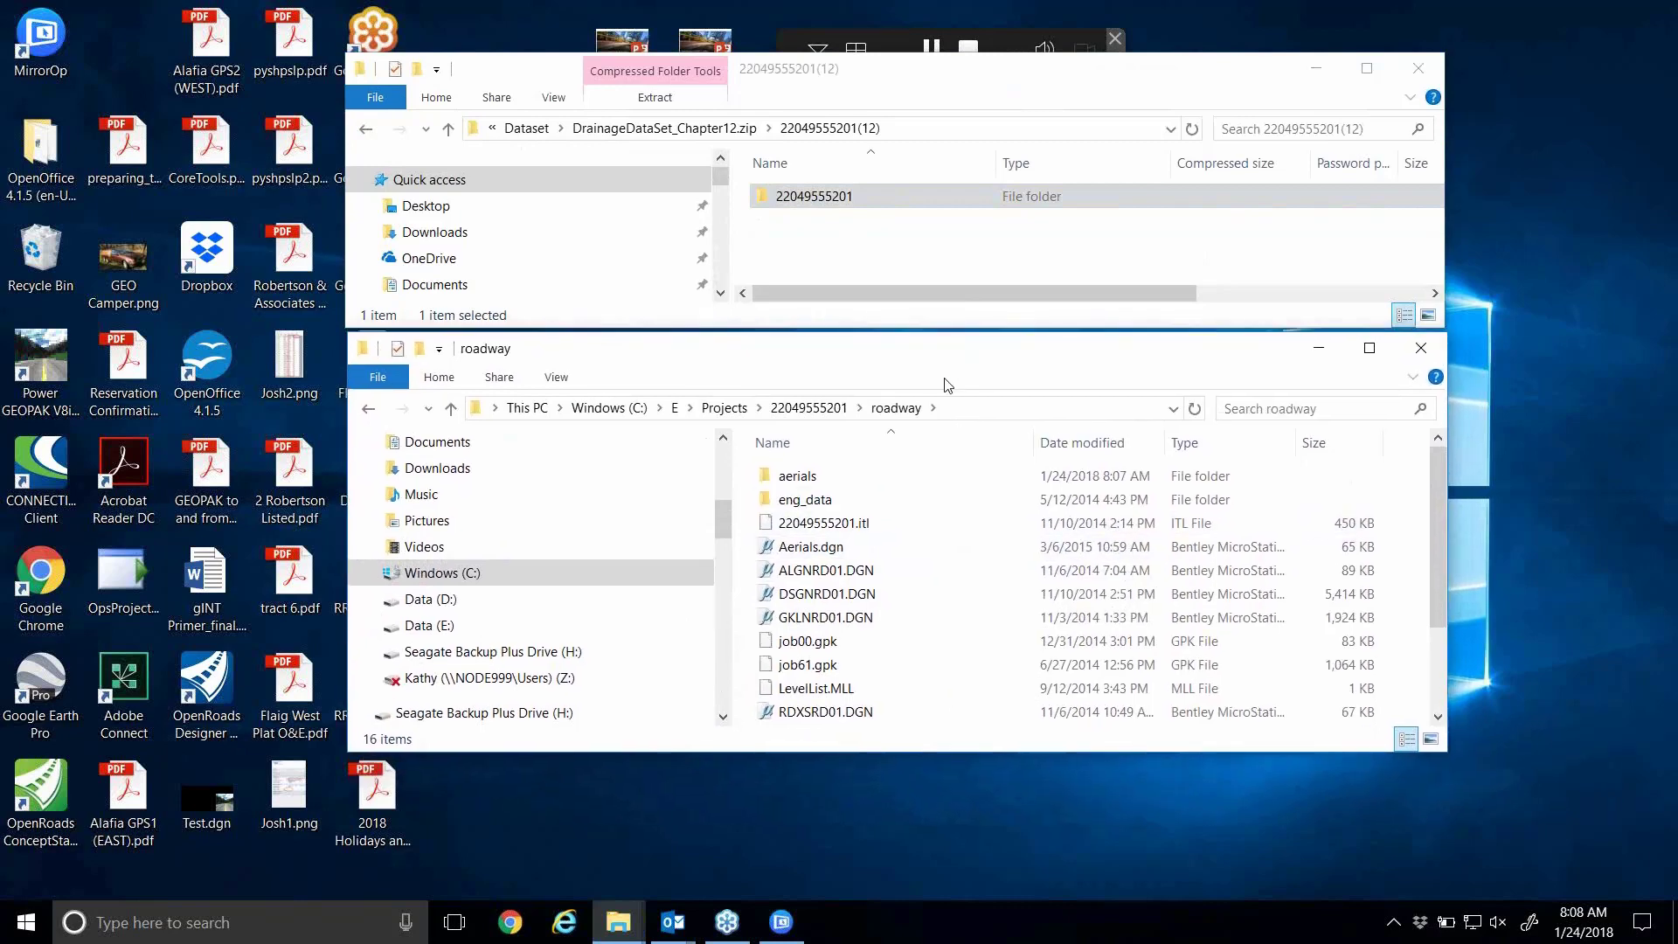
{"action": "scroll", "coordinate": [907, 529], "scroll_direction": "down", "scroll_amount": 1}
{"action": "scroll", "coordinate": [881, 496], "scroll_direction": "up", "scroll_amount": 1}
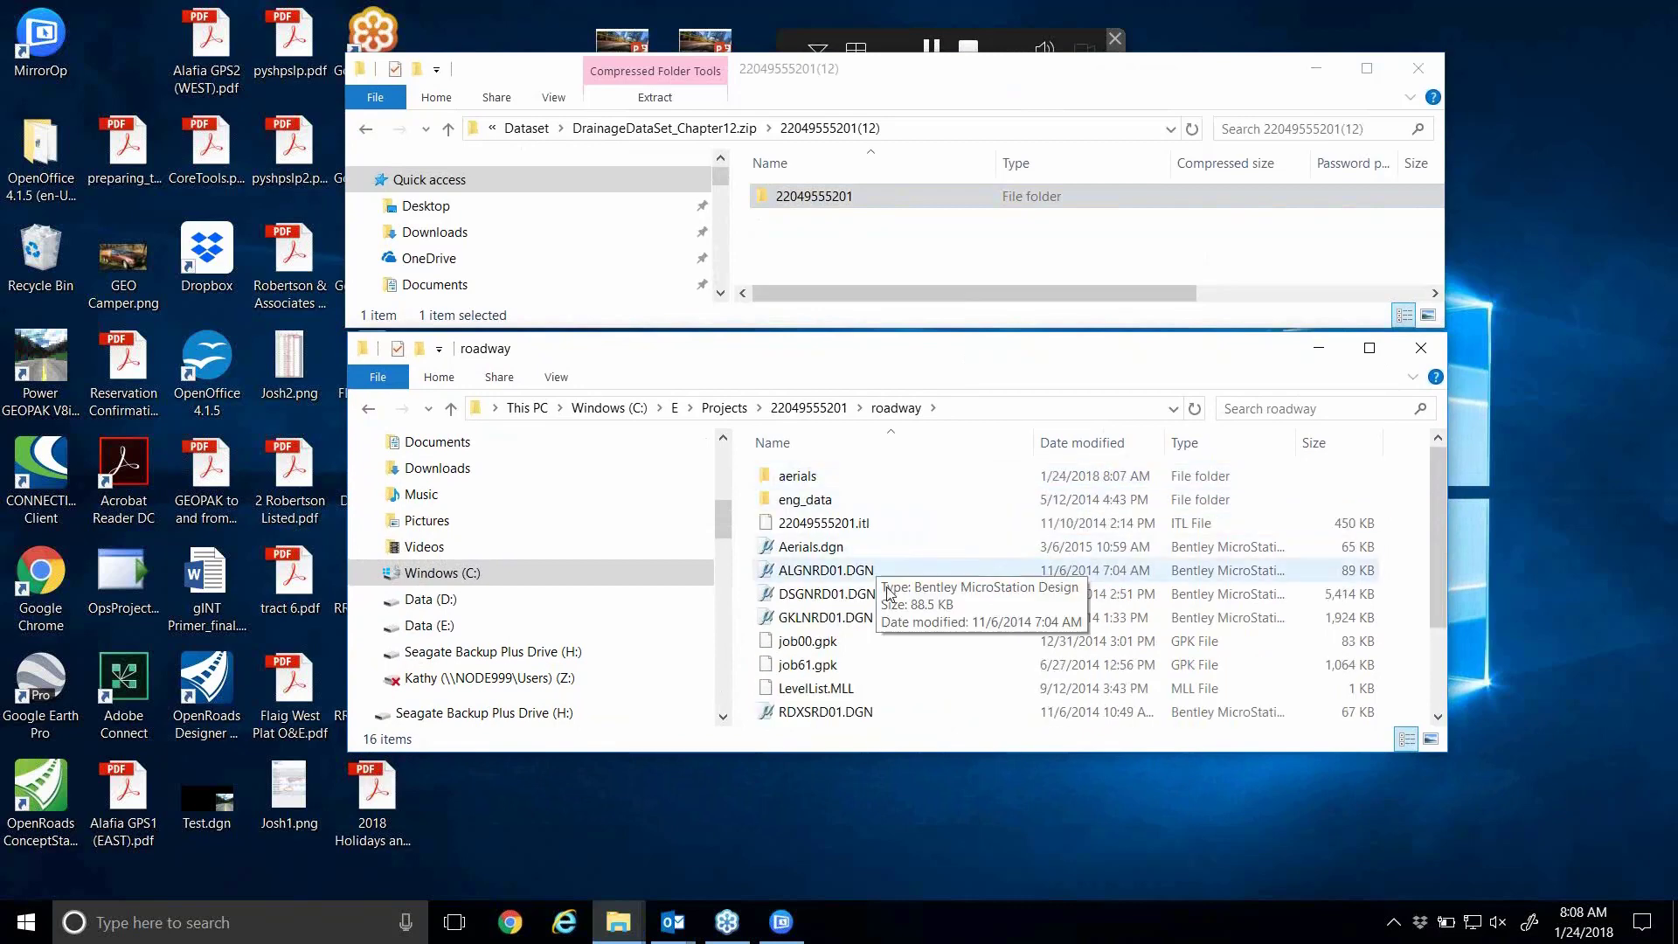
{"action": "scroll", "coordinate": [927, 634], "scroll_direction": "down", "scroll_amount": 2}
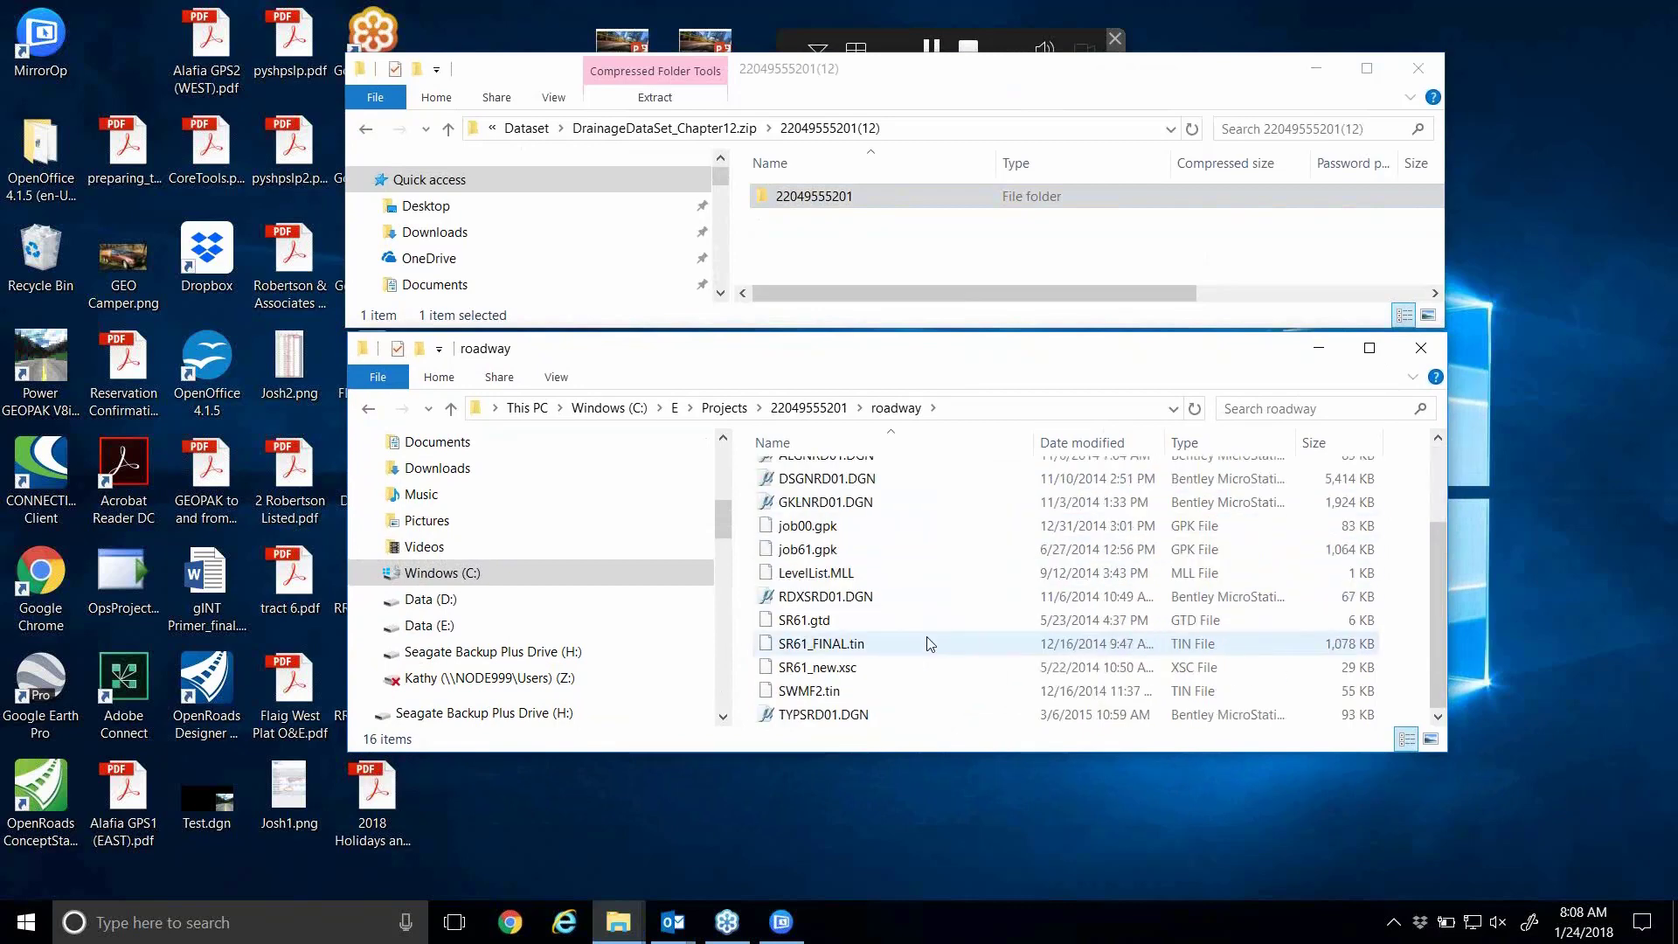
{"action": "scroll", "coordinate": [928, 636], "scroll_direction": "up", "scroll_amount": 2}
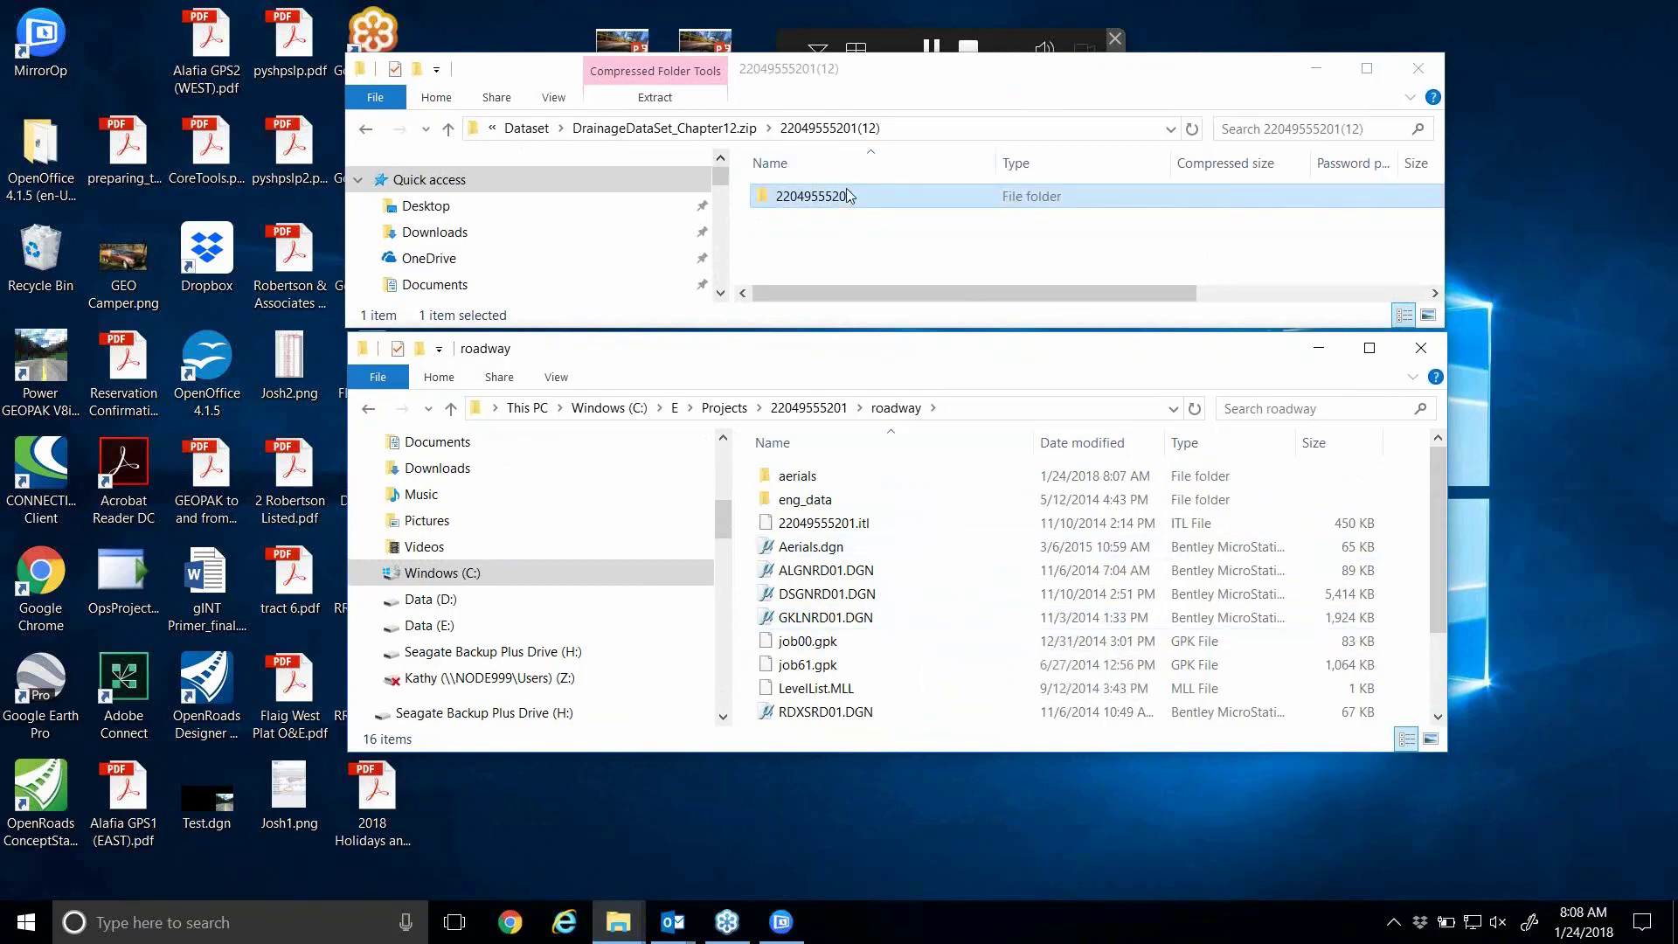
{"action": "left_click", "coordinate": [448, 128]}
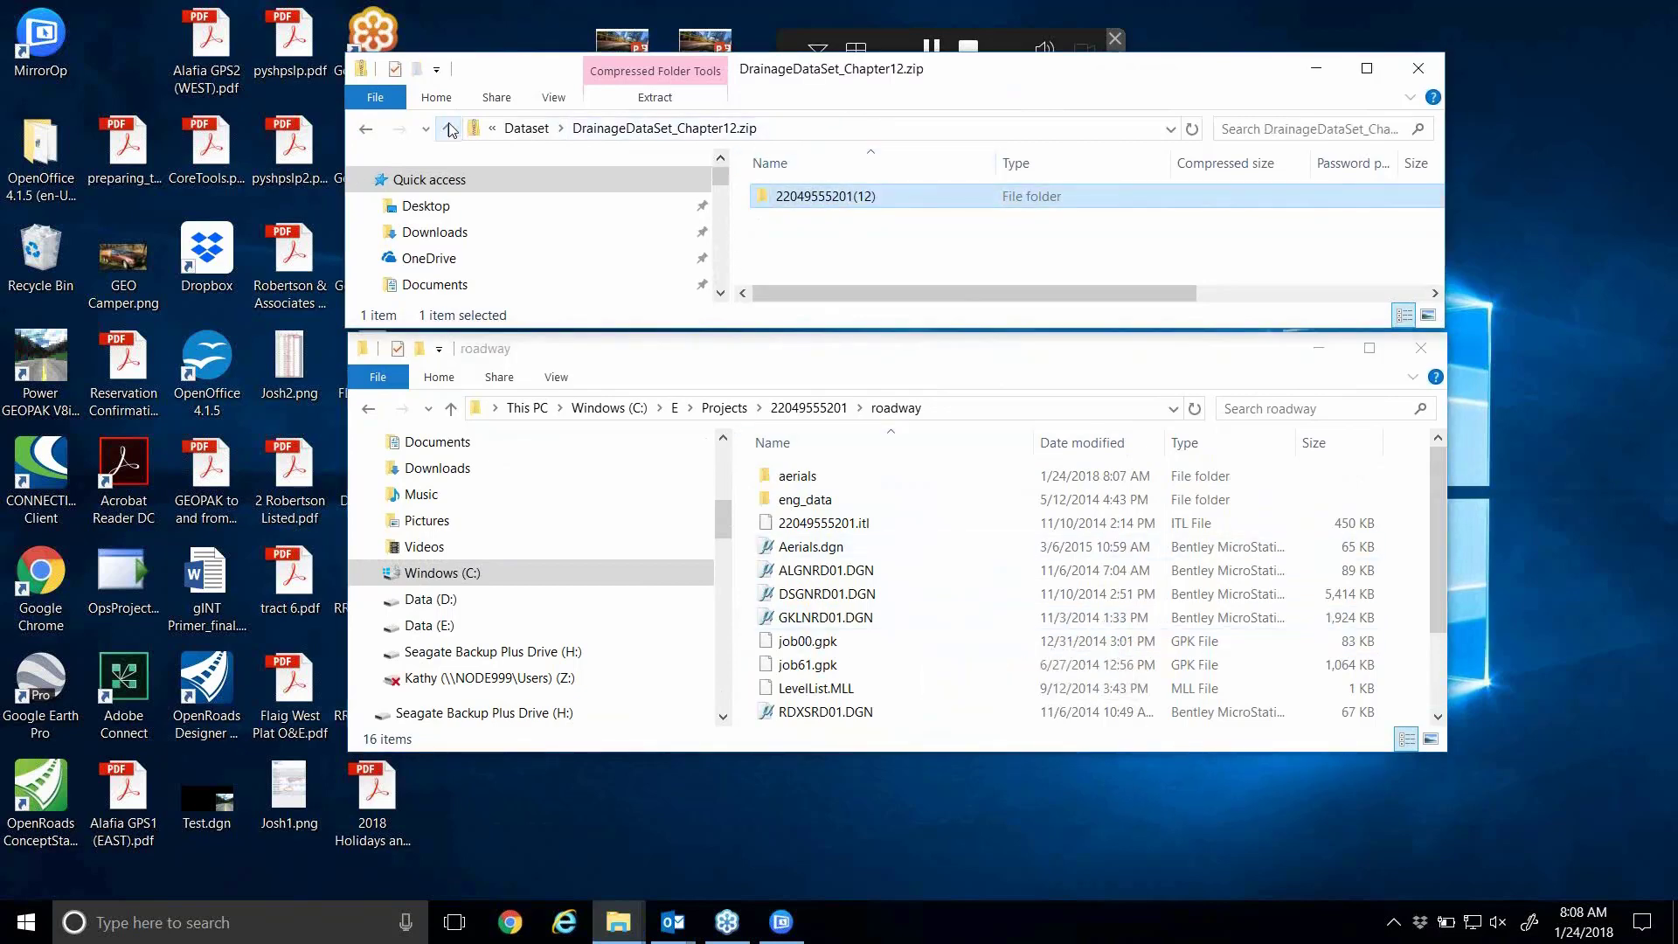
{"action": "left_click", "coordinate": [448, 128]}
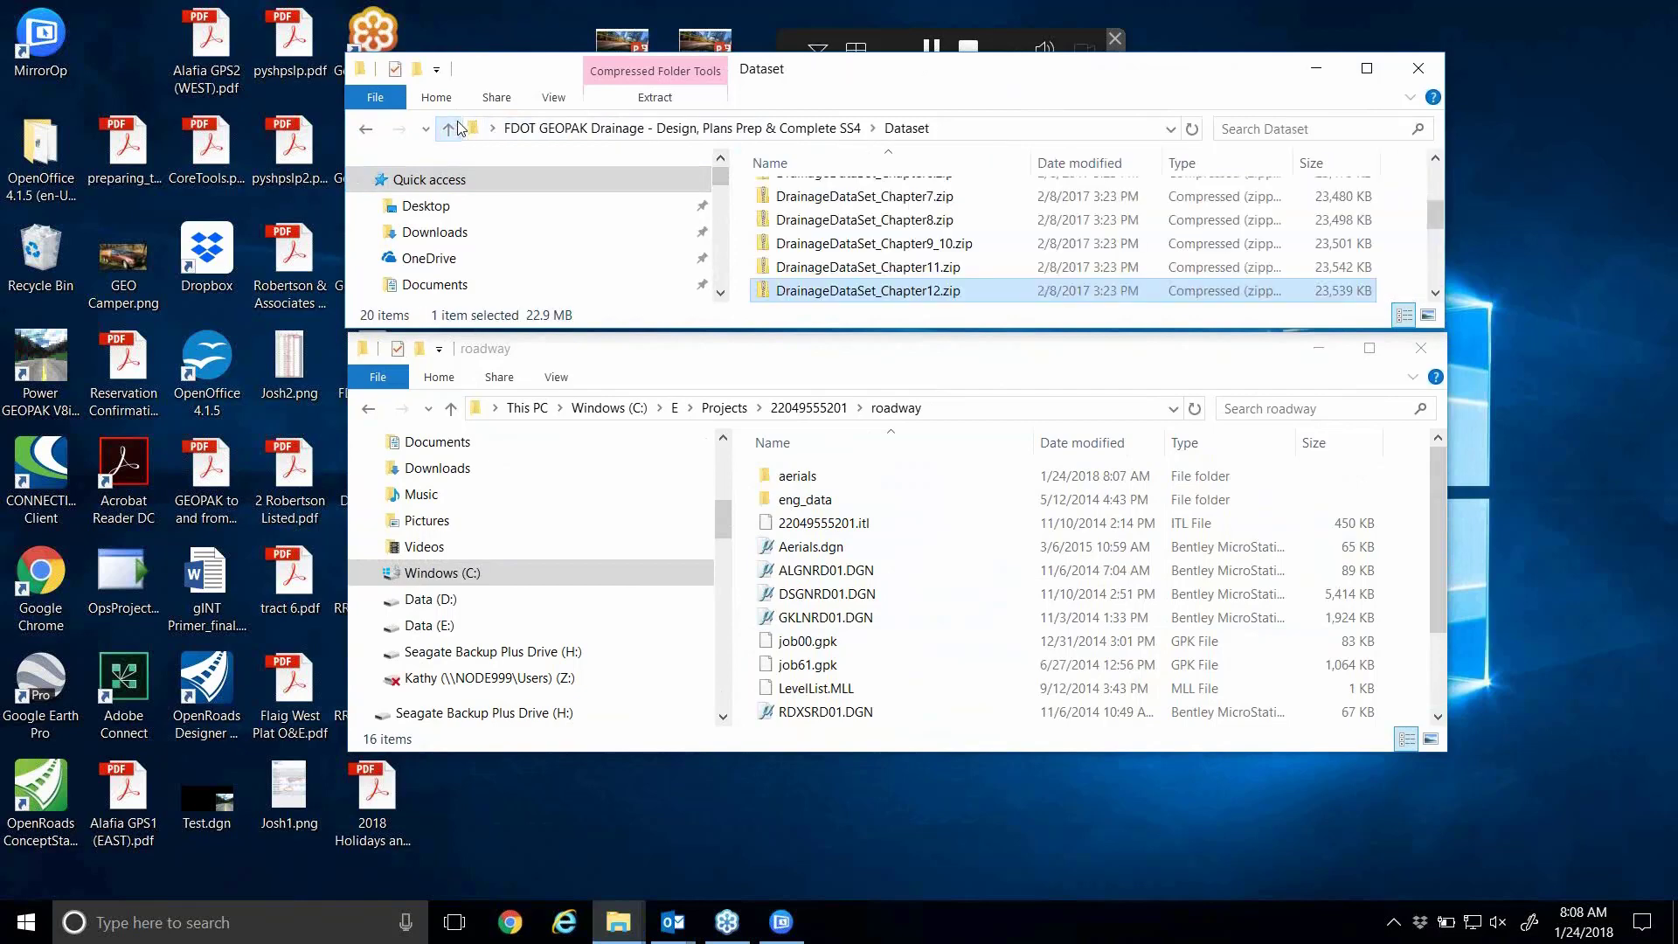
{"action": "scroll", "coordinate": [857, 236], "scroll_direction": "down", "scroll_amount": 1}
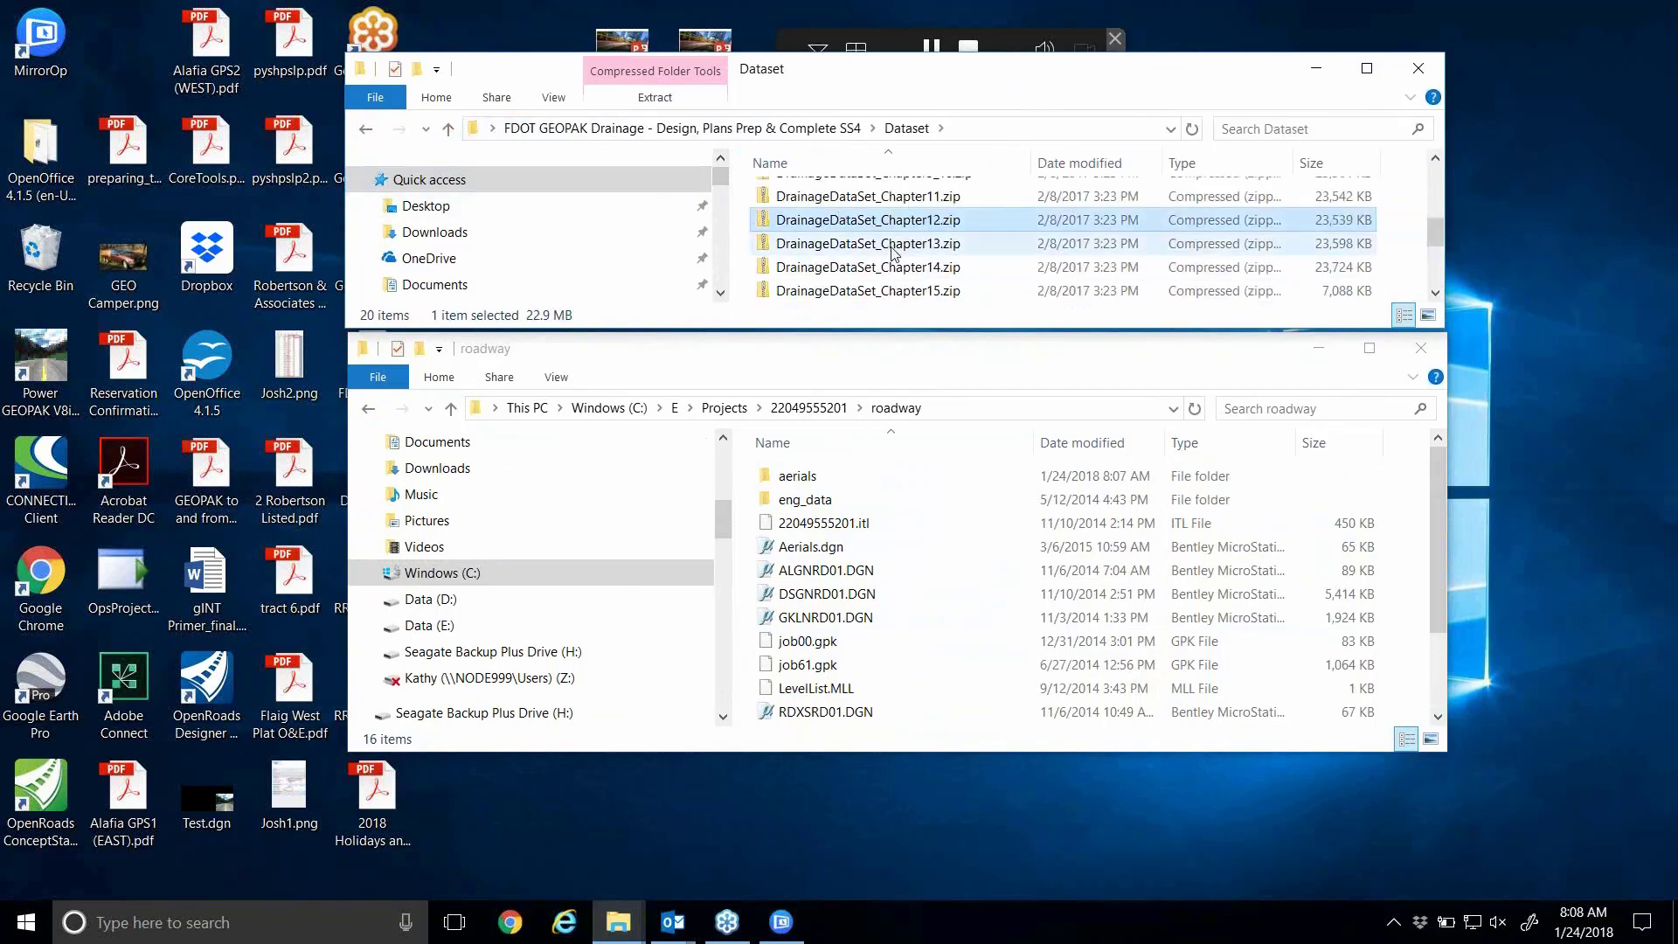
{"action": "left_click", "coordinate": [891, 248]}
{"action": "double_click", "coordinate": [892, 248]}
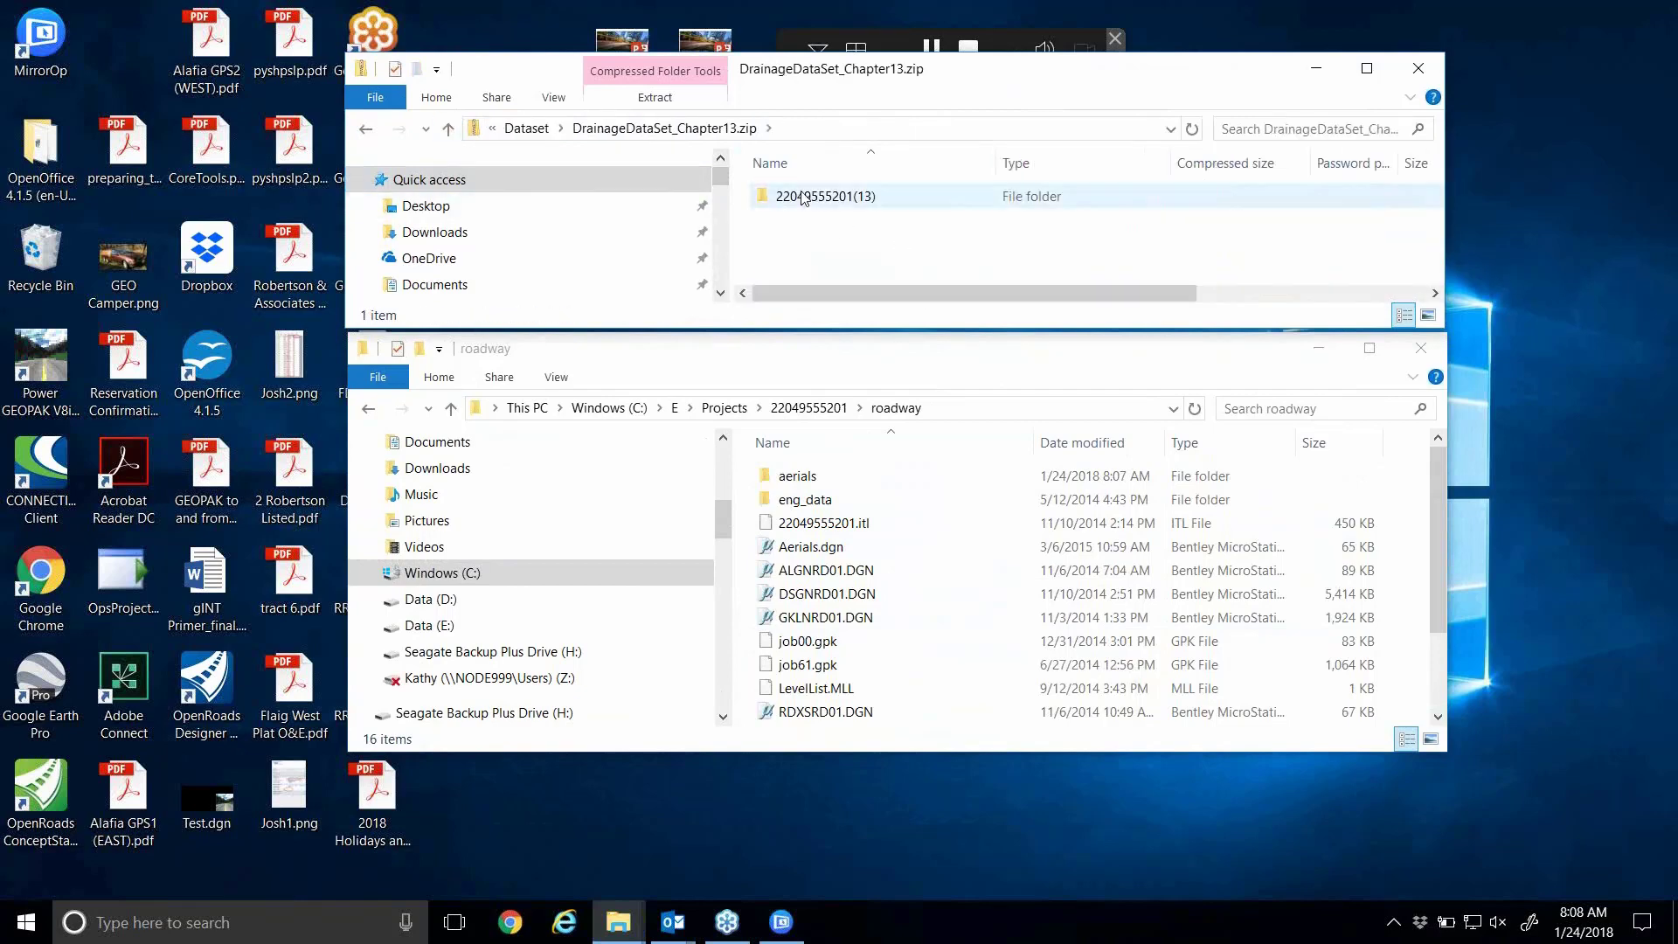
{"action": "double_click", "coordinate": [869, 196]}
{"action": "double_click", "coordinate": [797, 198]}
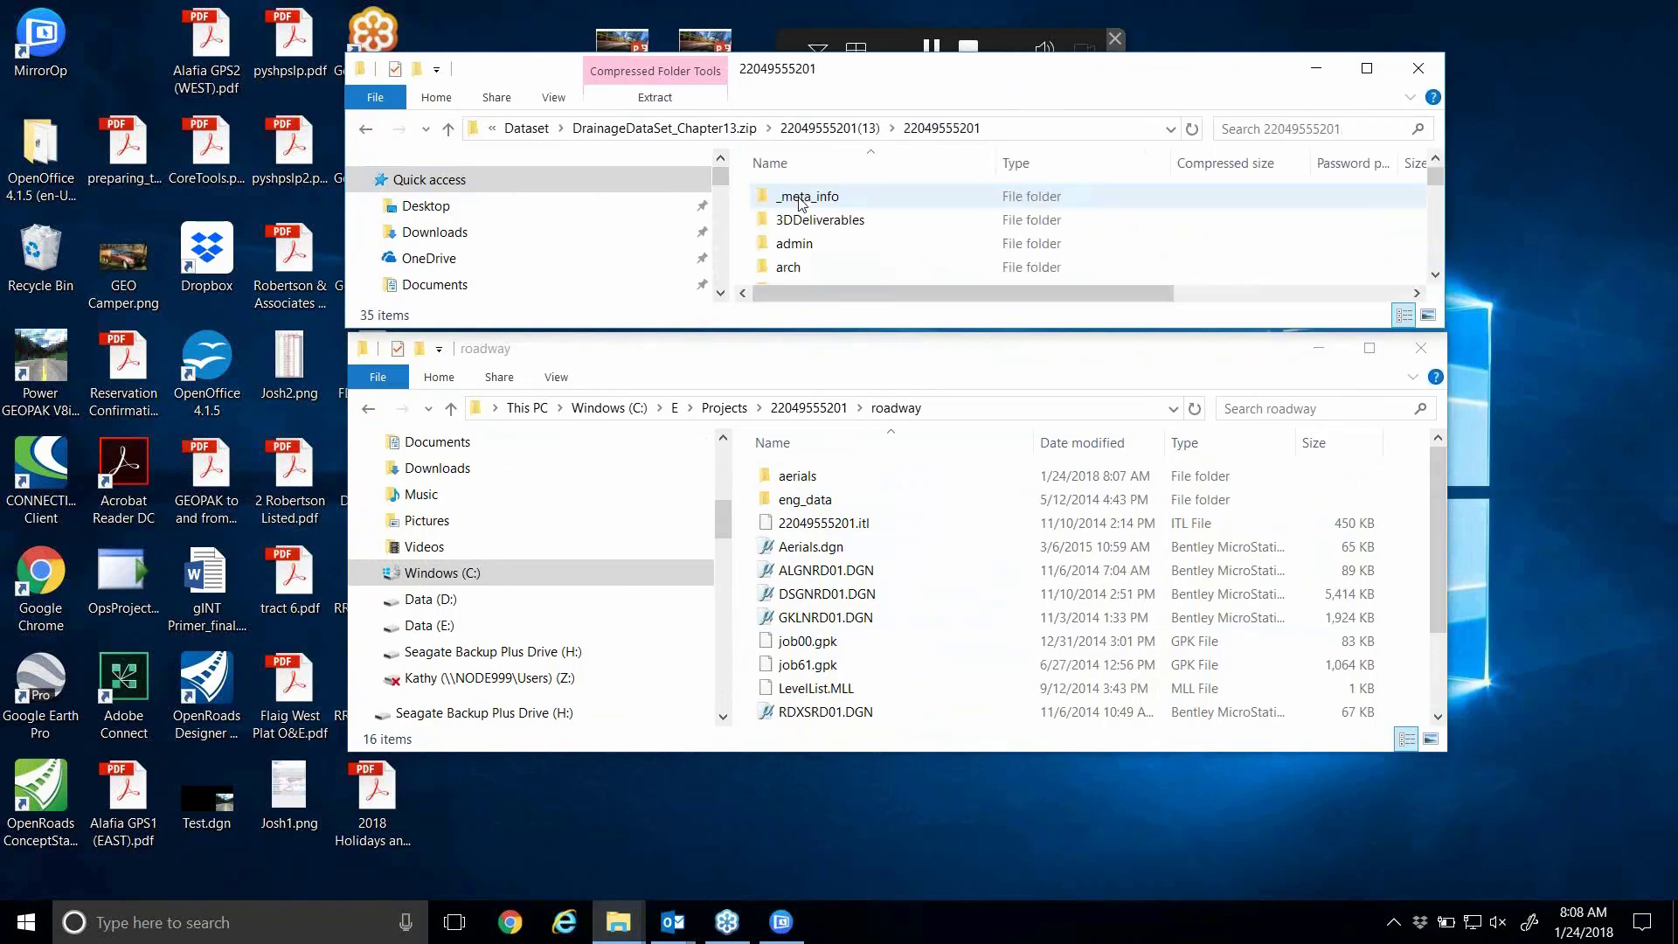
{"action": "scroll", "coordinate": [843, 244], "scroll_direction": "down", "scroll_amount": 5}
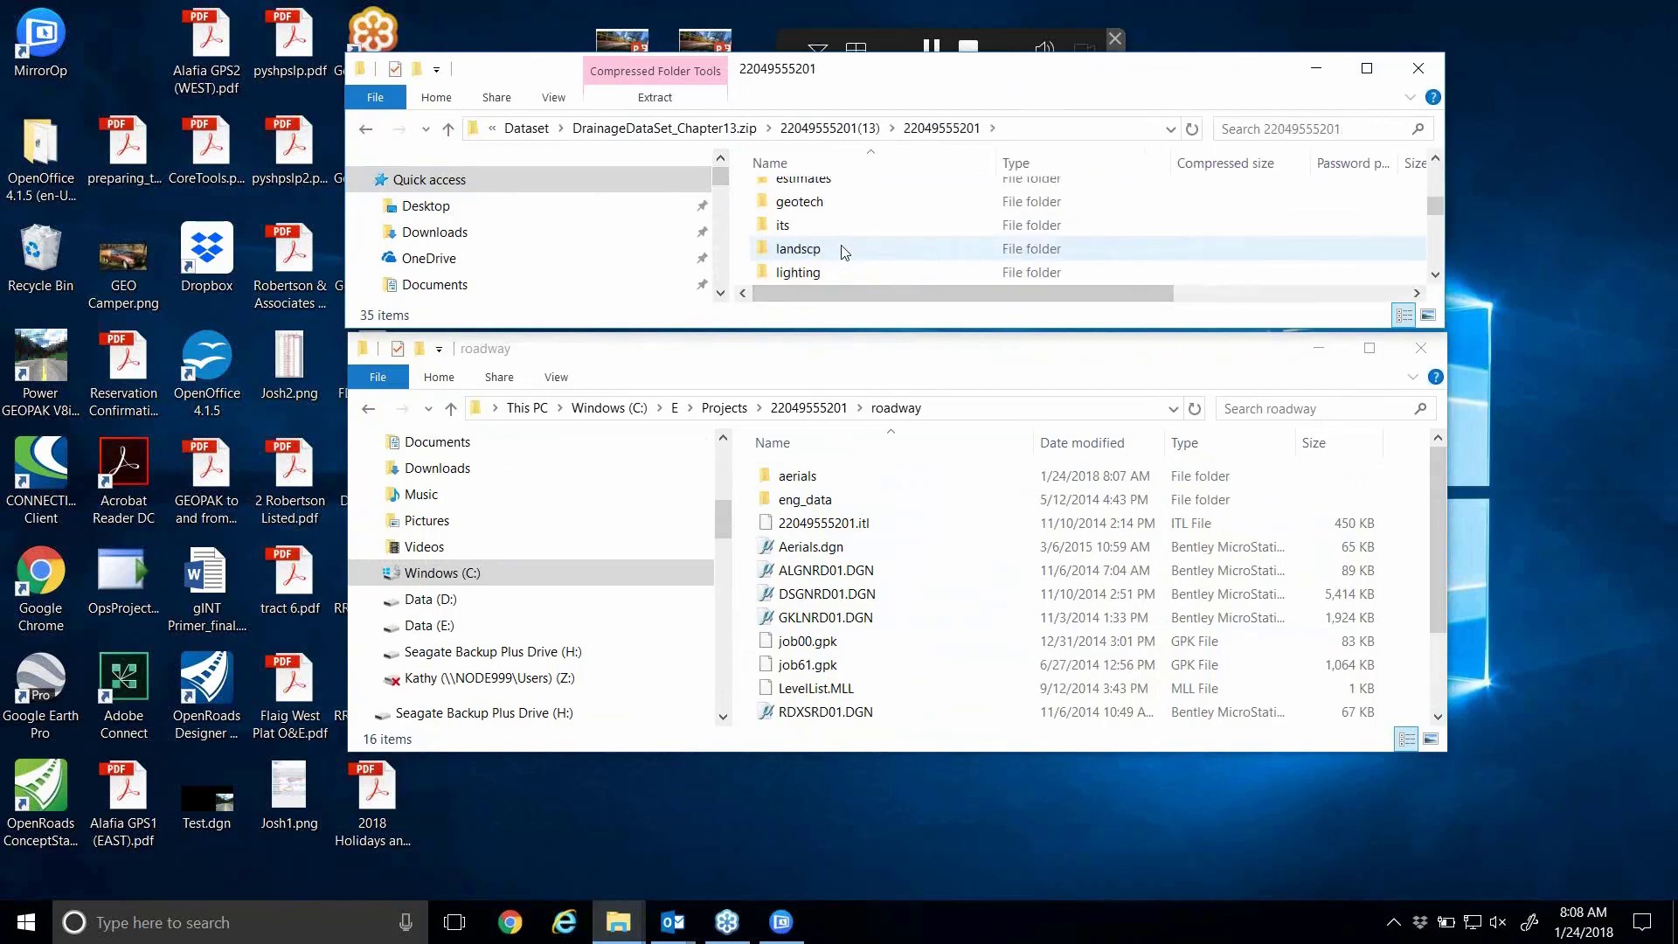
{"action": "scroll", "coordinate": [844, 253], "scroll_direction": "down", "scroll_amount": 1}
{"action": "double_click", "coordinate": [804, 252]}
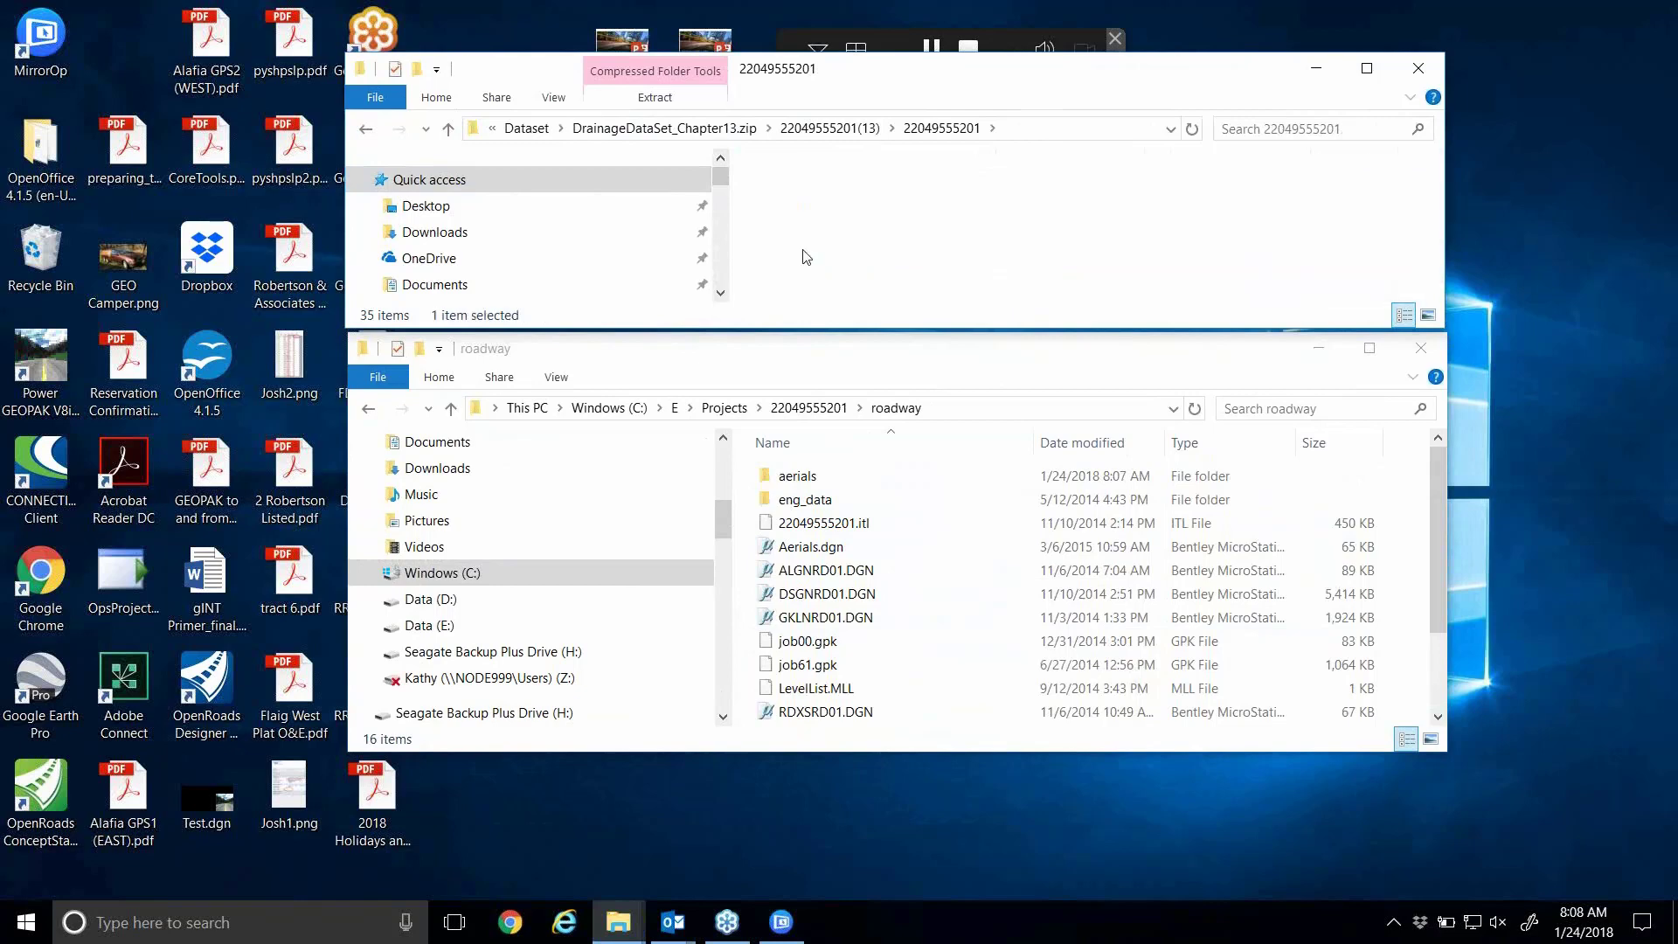
{"action": "scroll", "coordinate": [809, 246], "scroll_direction": "down", "scroll_amount": 2}
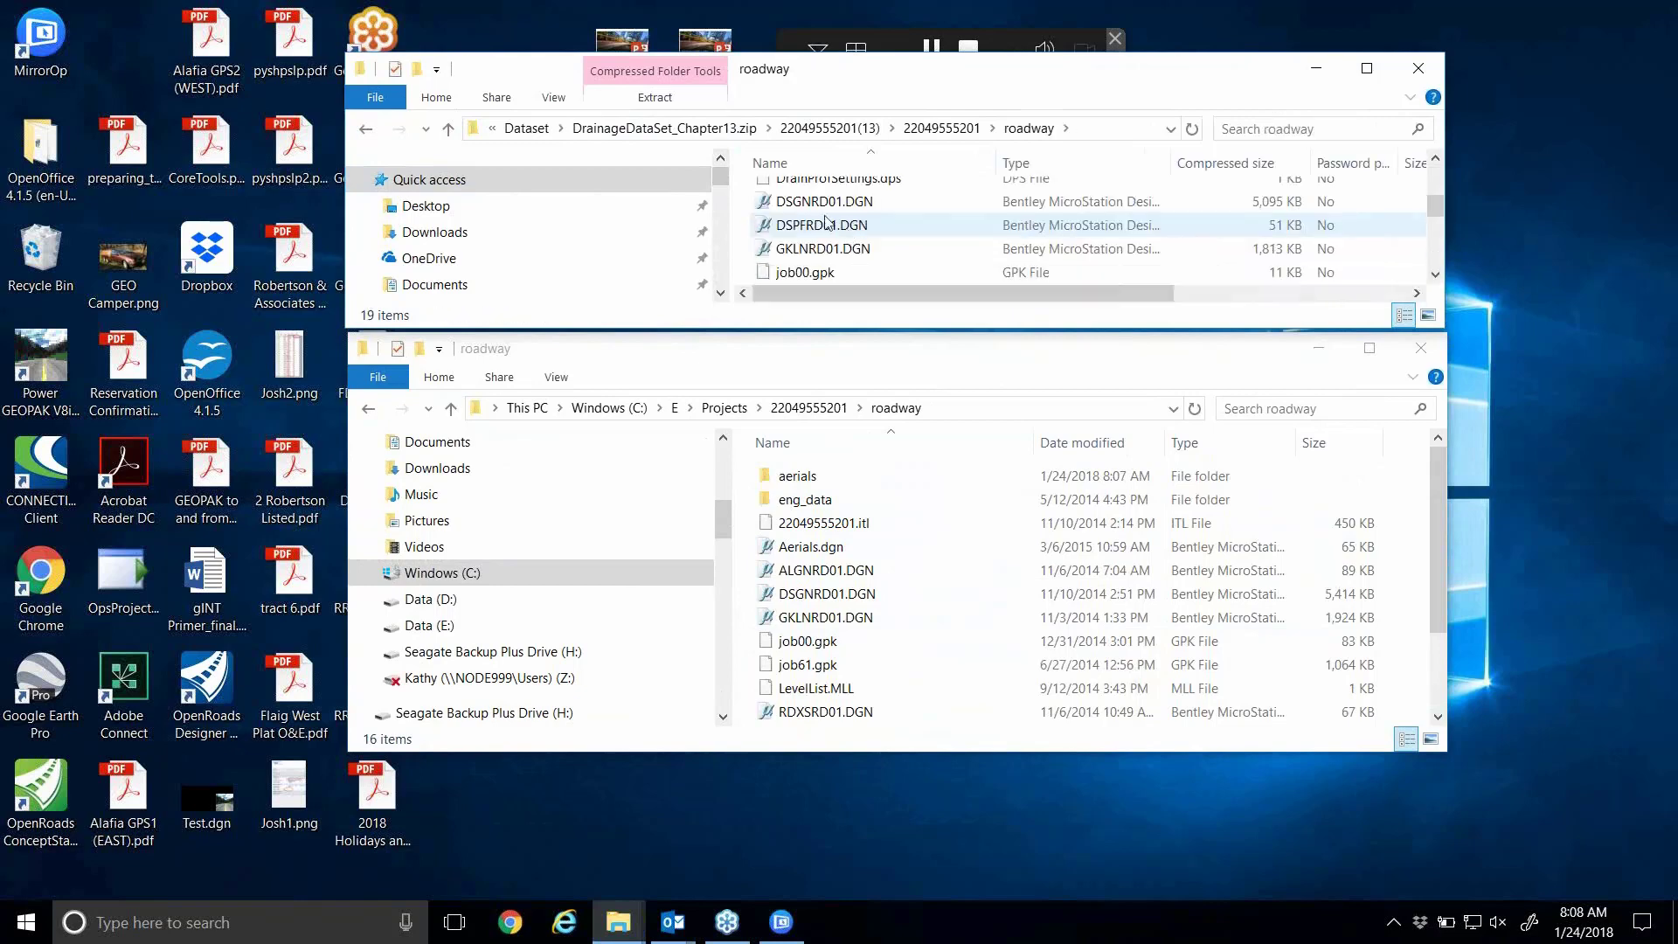
{"action": "left_click", "coordinate": [806, 230]}
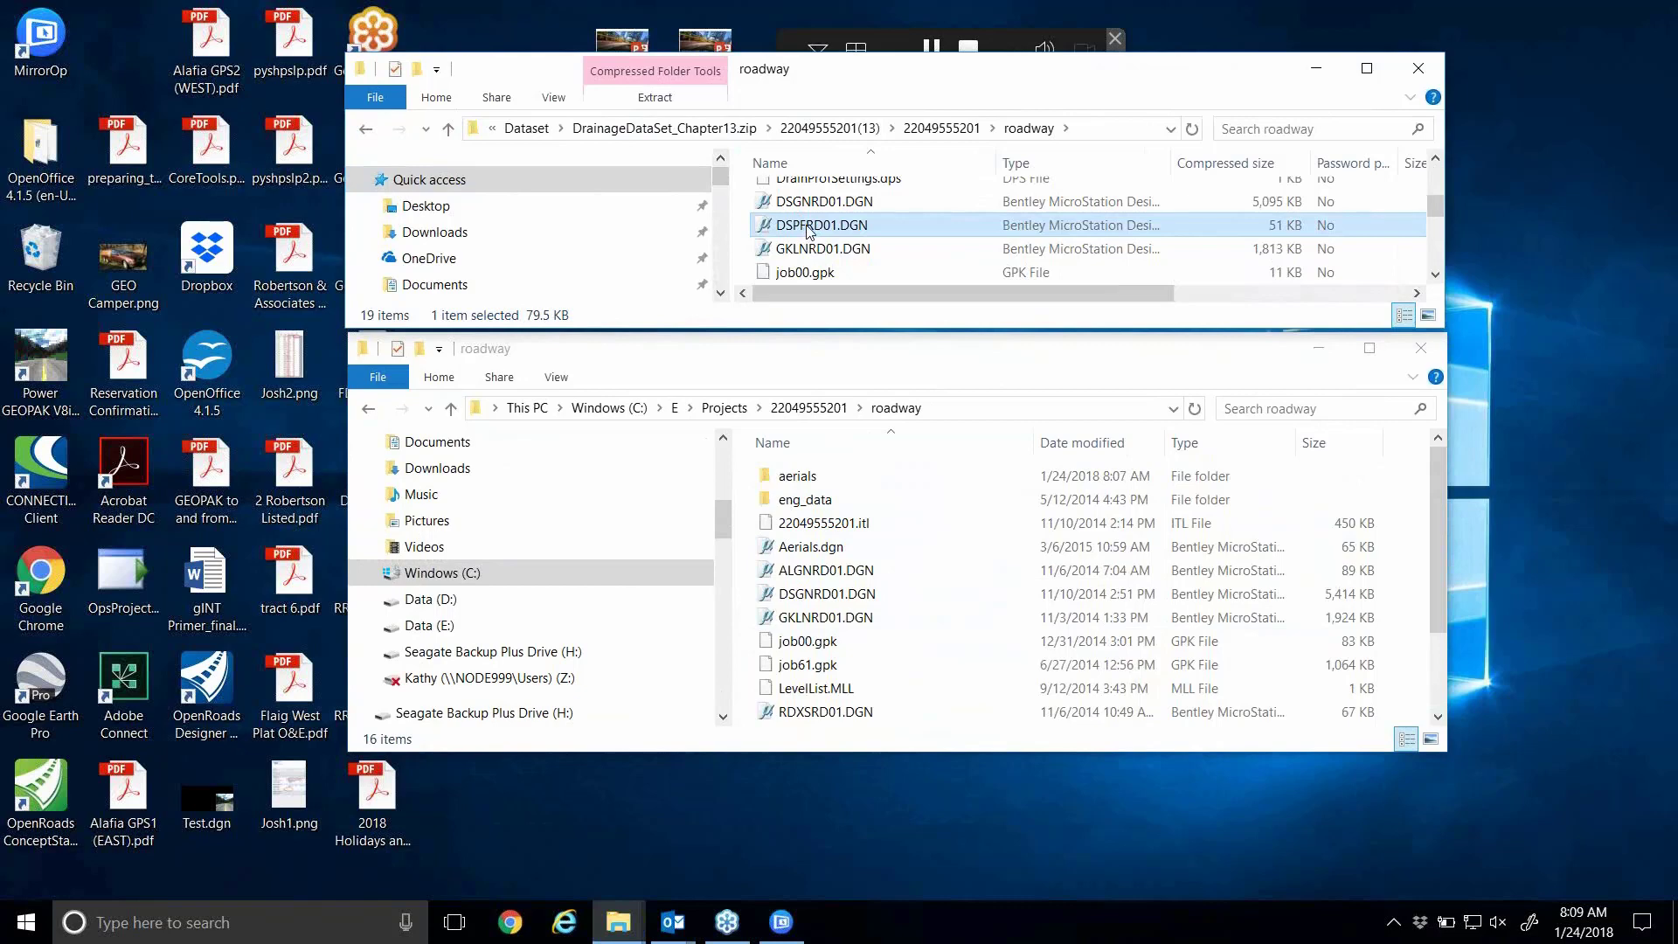
{"action": "left_click_drag", "start_coordinate": [808, 229], "coordinate": [950, 619]}
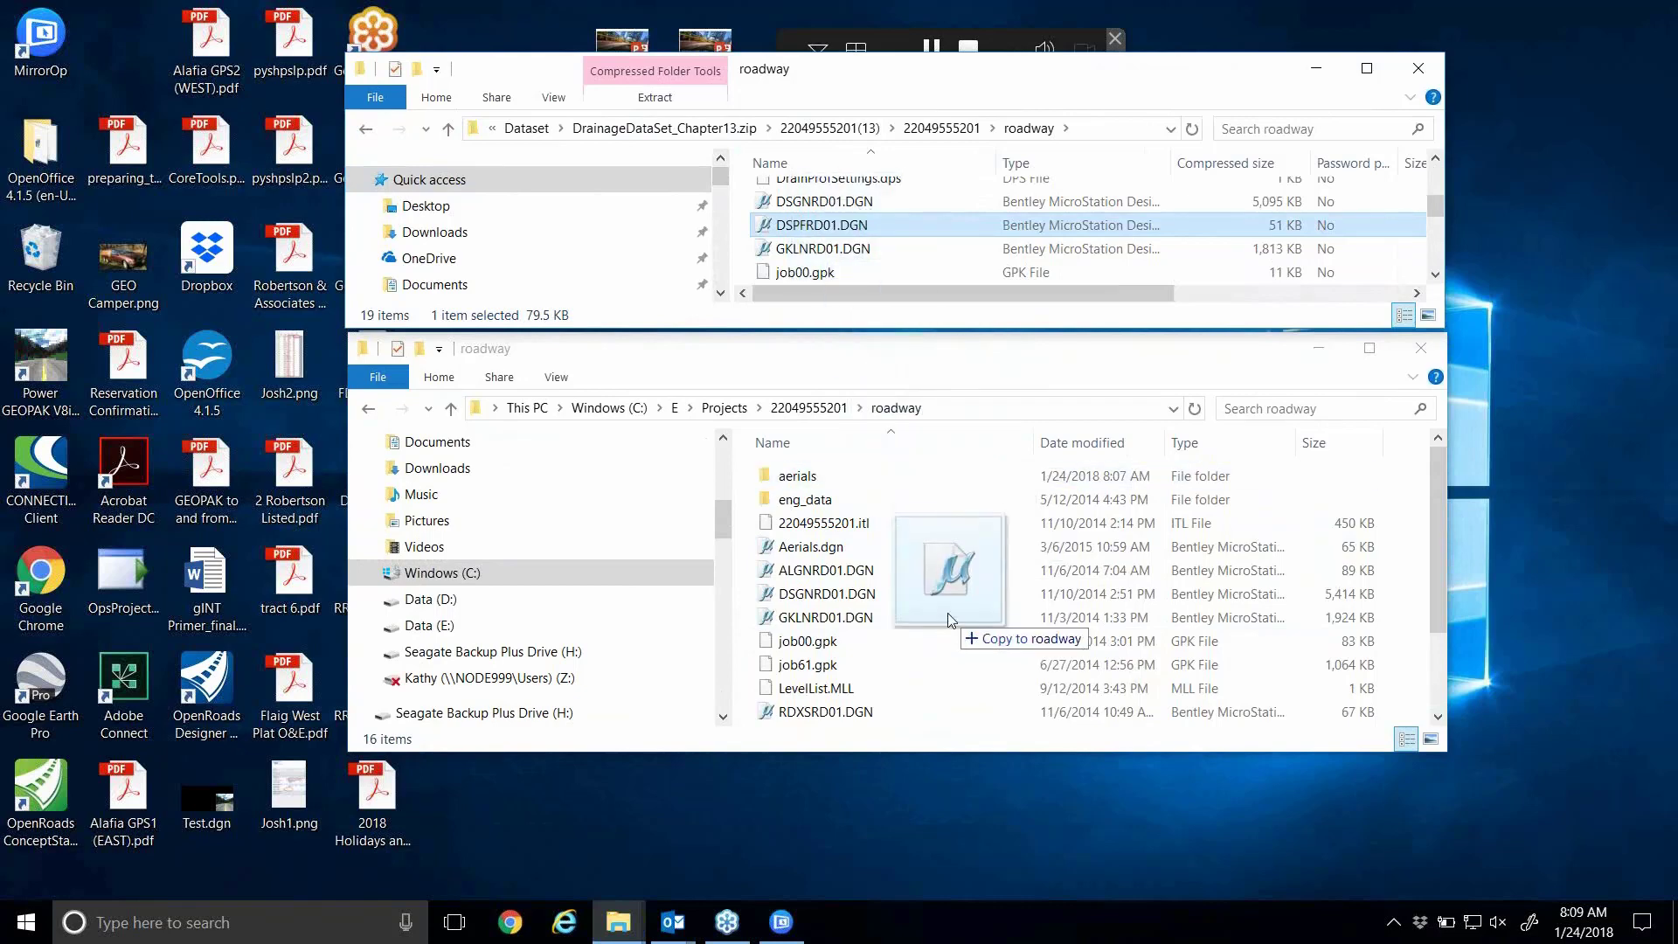
{"action": "left_click_drag", "start_coordinate": [949, 619], "coordinate": [949, 619]}
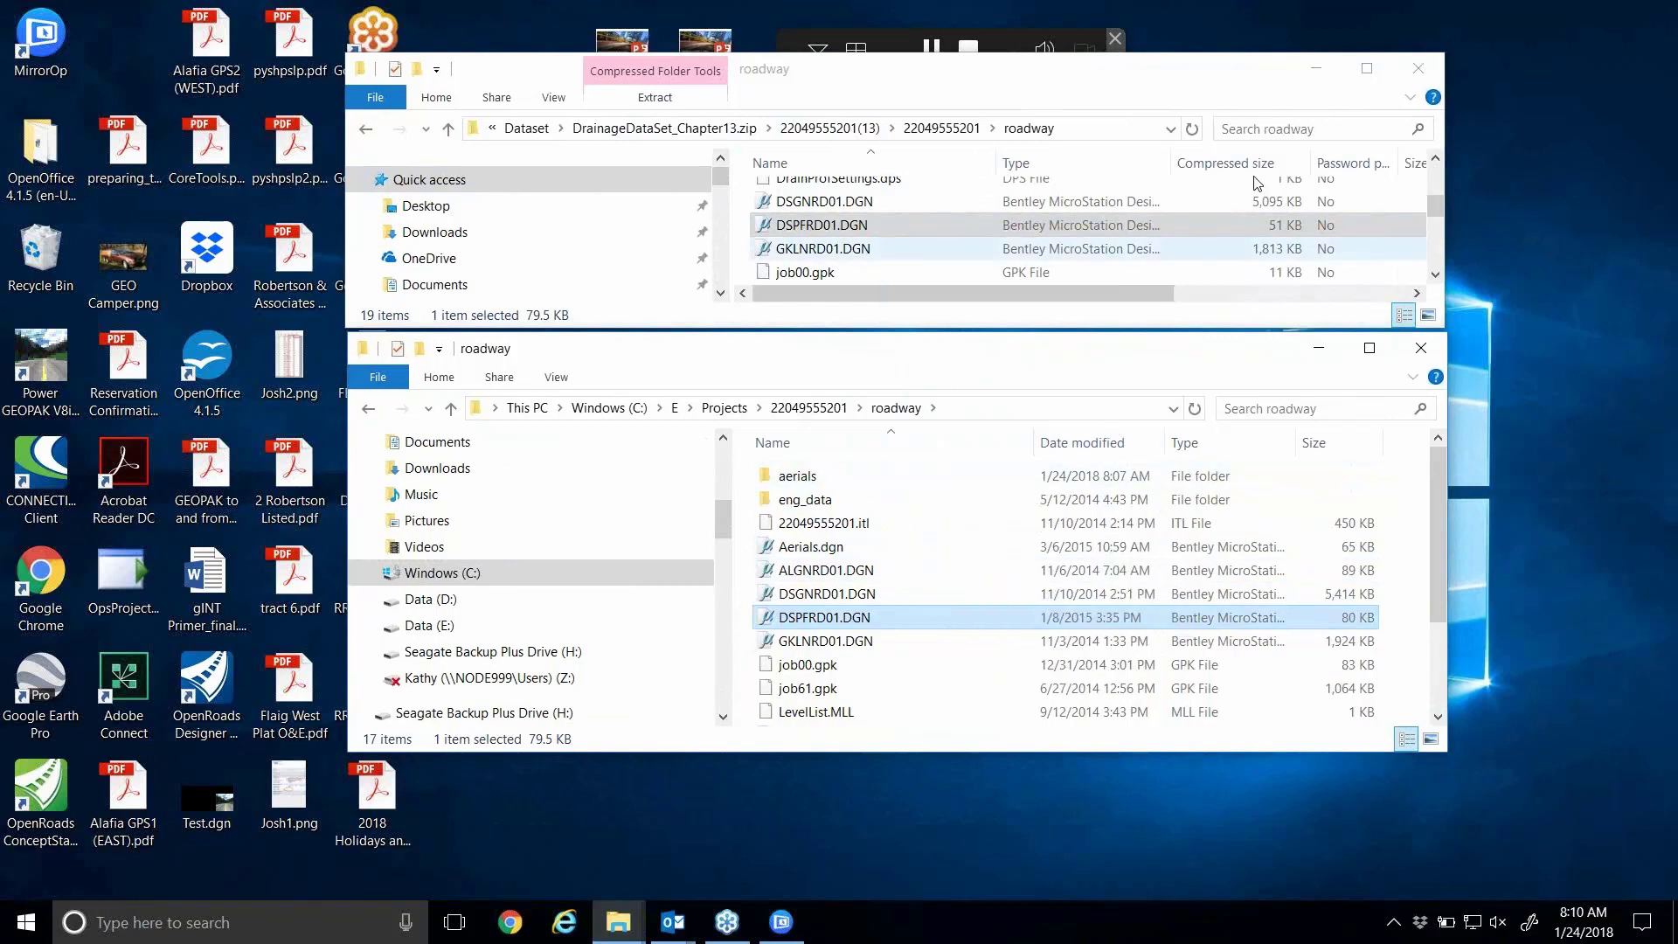
- Minimize both folder windows, launch FDOTSS4 for PowerGEOPAK from the desktop, and skip the ProjectWise login
{"action": "left_click", "coordinate": [1317, 68]}
{"action": "left_click", "coordinate": [1318, 348]}
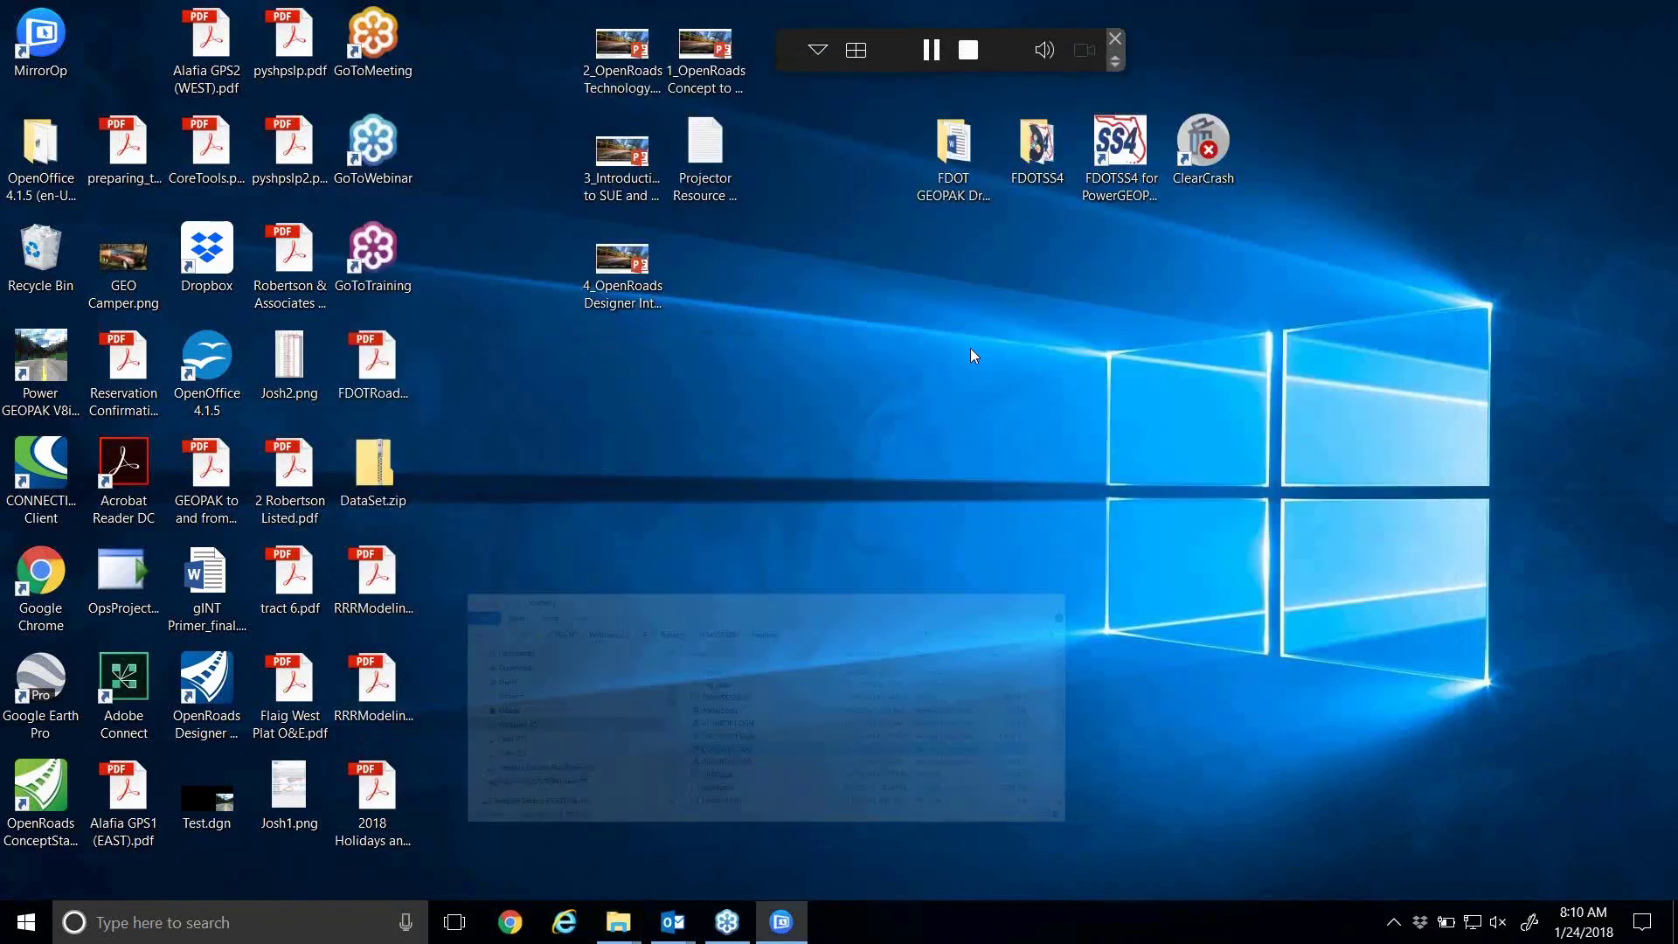
{"action": "double_click", "coordinate": [1110, 180]}
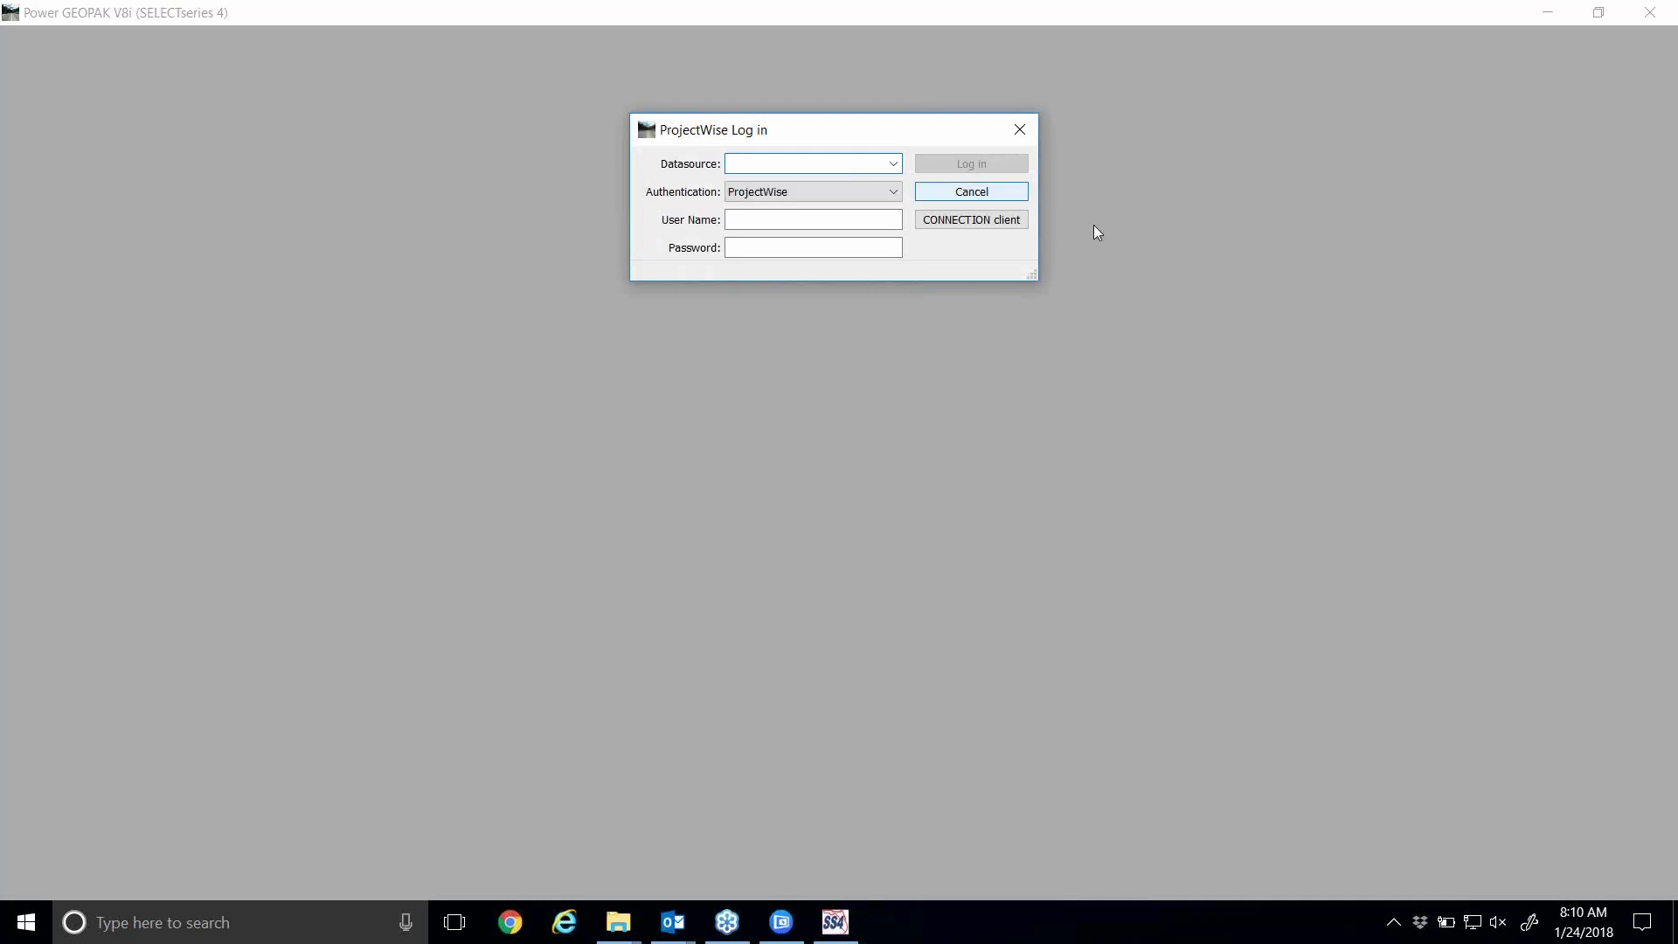
{"action": "left_click", "coordinate": [991, 192]}
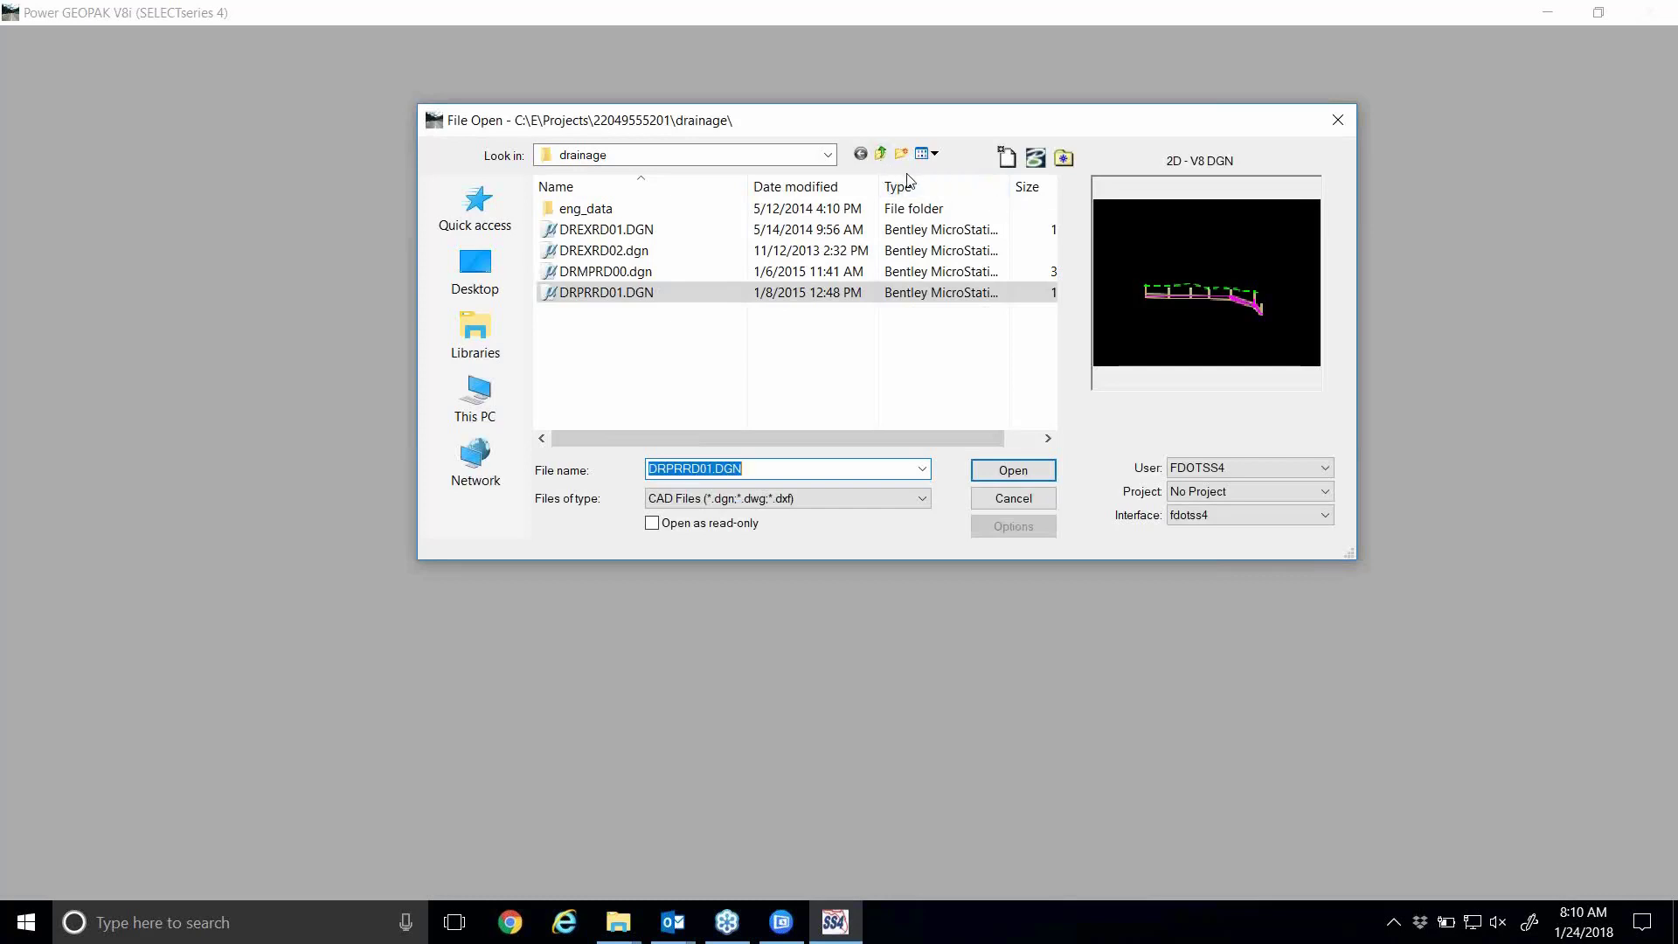
{"action": "left_click", "coordinate": [880, 153]}
{"action": "scroll", "coordinate": [846, 297], "scroll_direction": "down", "scroll_amount": 6}
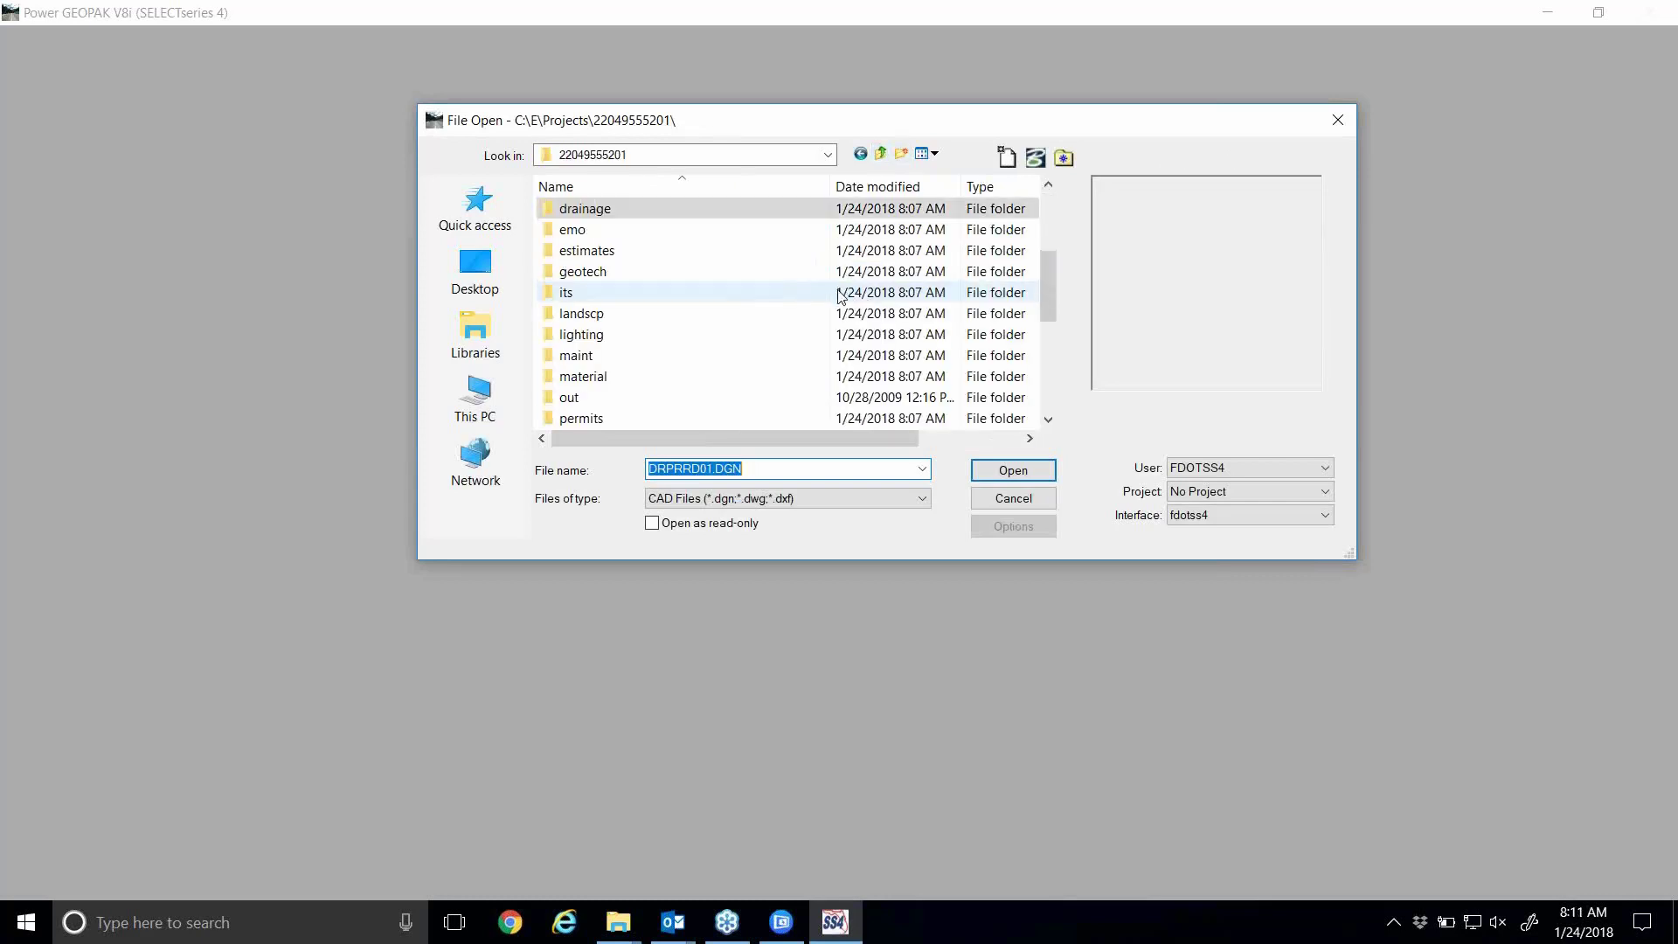
{"action": "double_click", "coordinate": [620, 317]}
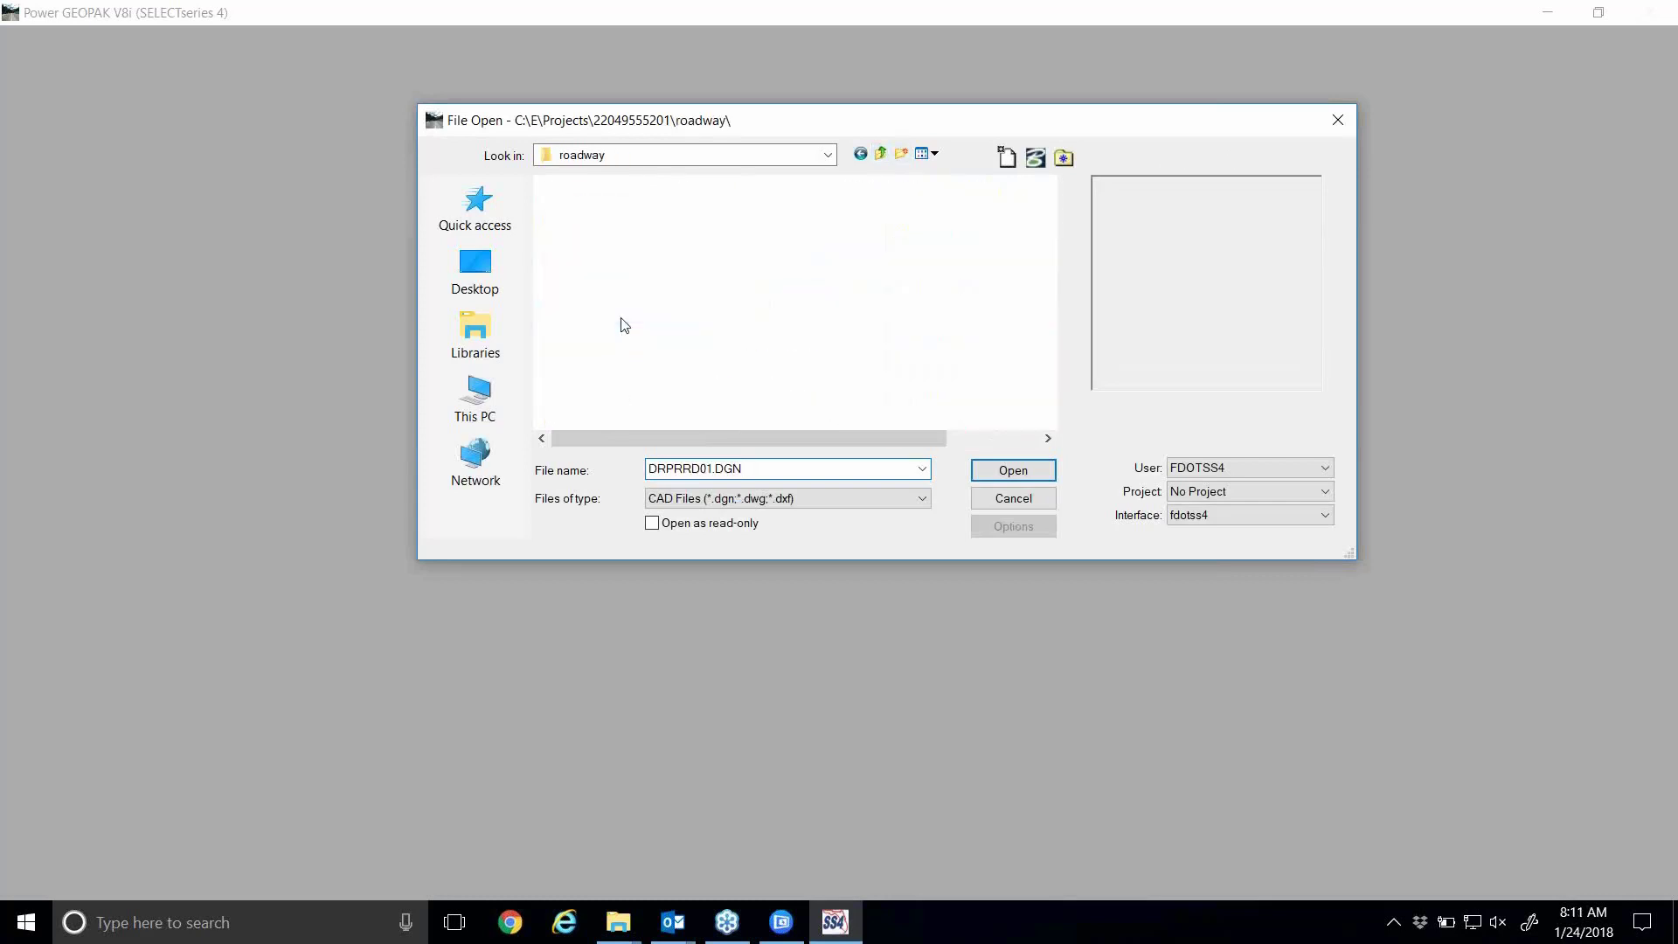
{"action": "left_click", "coordinate": [648, 317]}
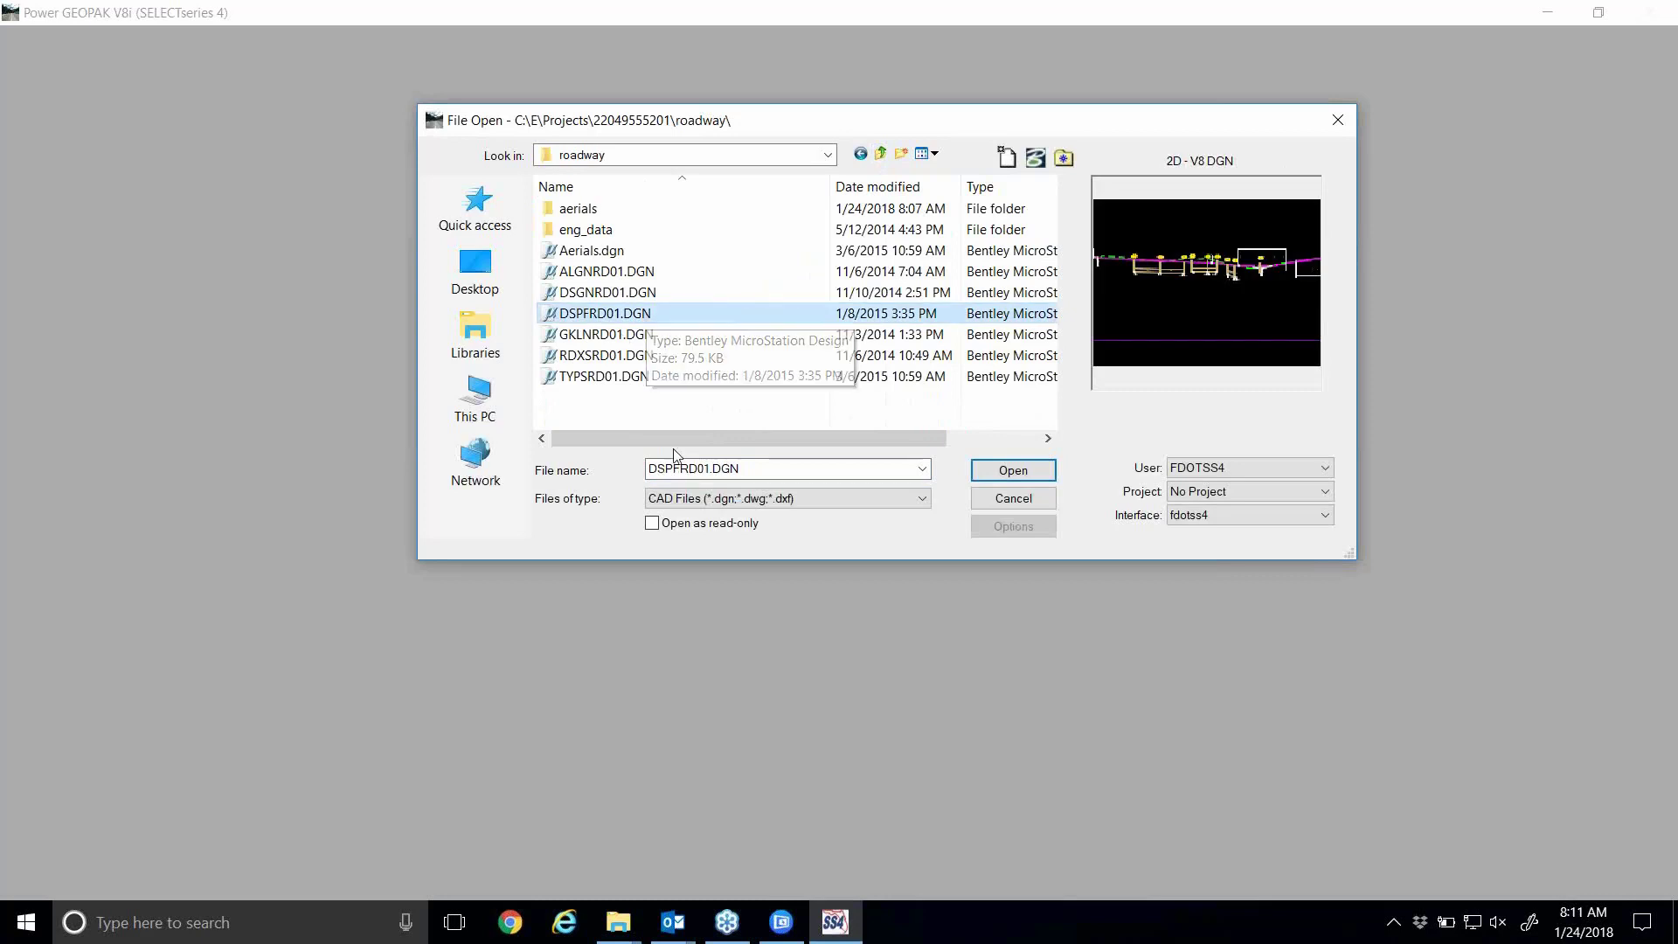
{"action": "left_click", "coordinate": [1016, 472]}
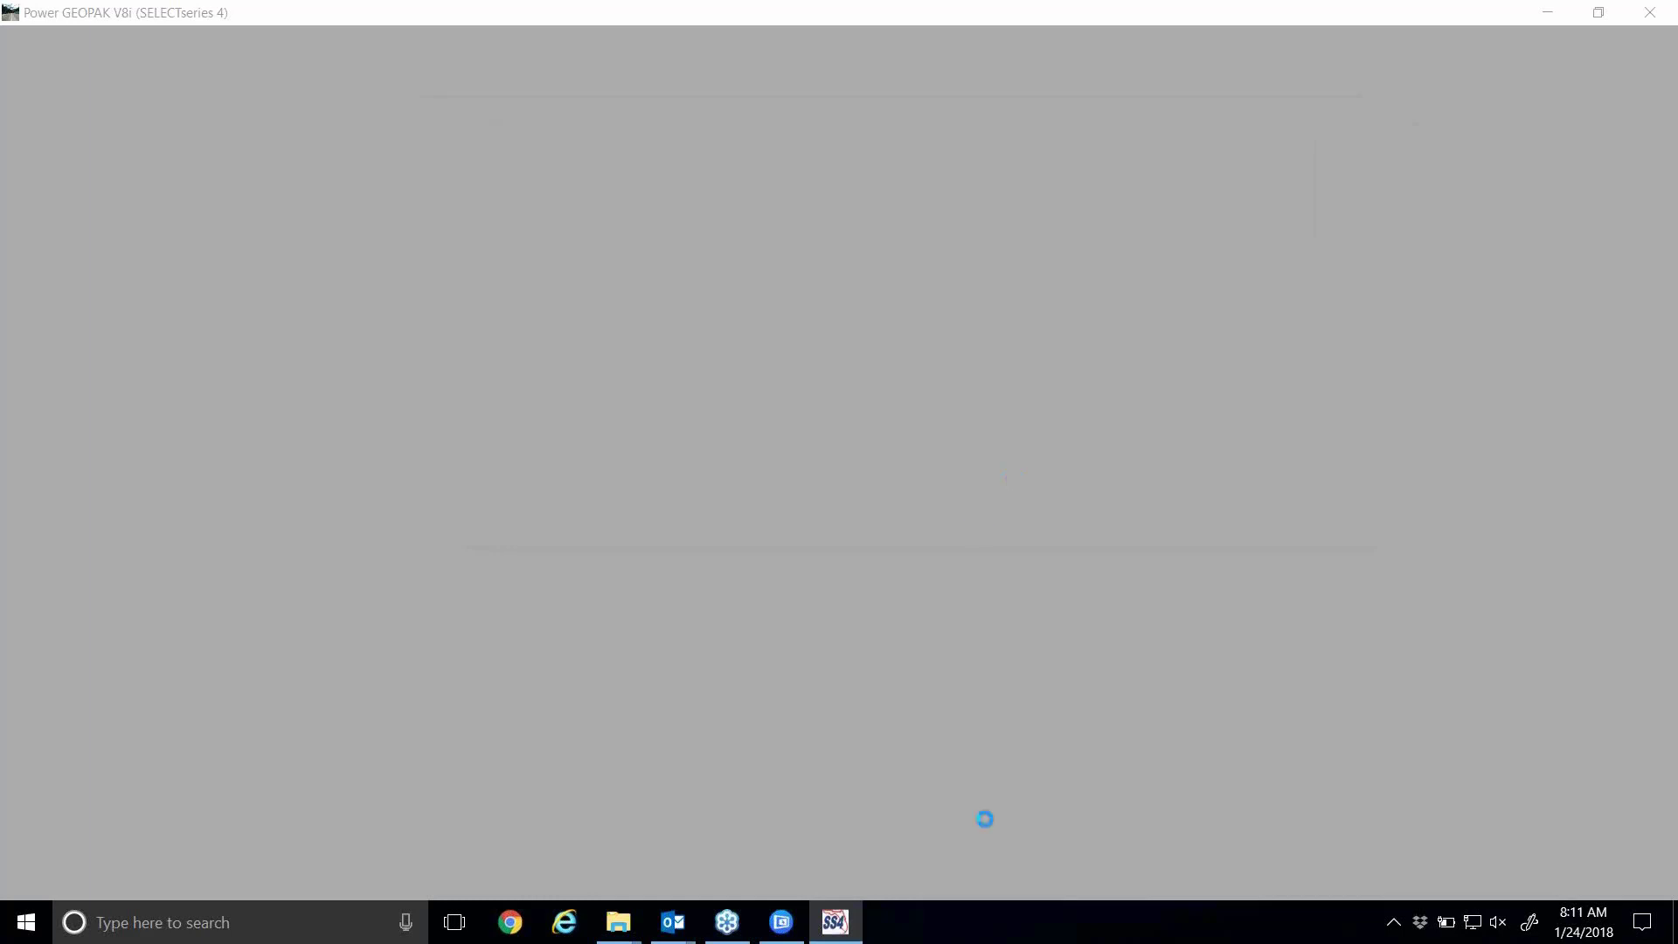
{"action": "left_click", "coordinate": [845, 928]}
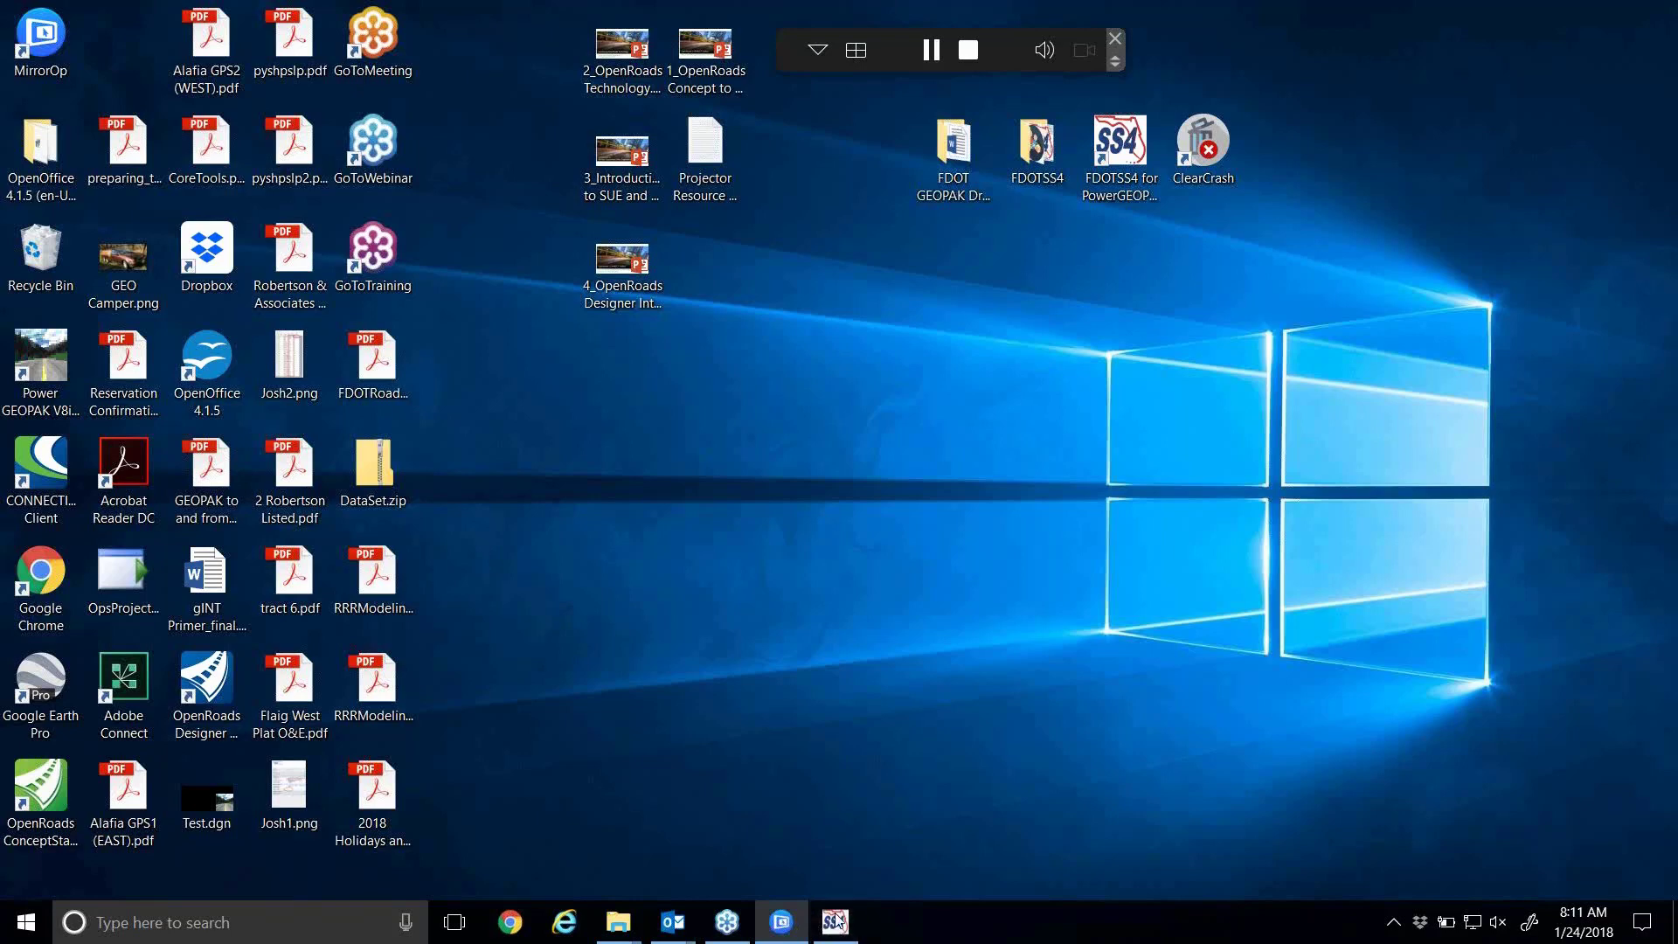
{"action": "left_click", "coordinate": [831, 924]}
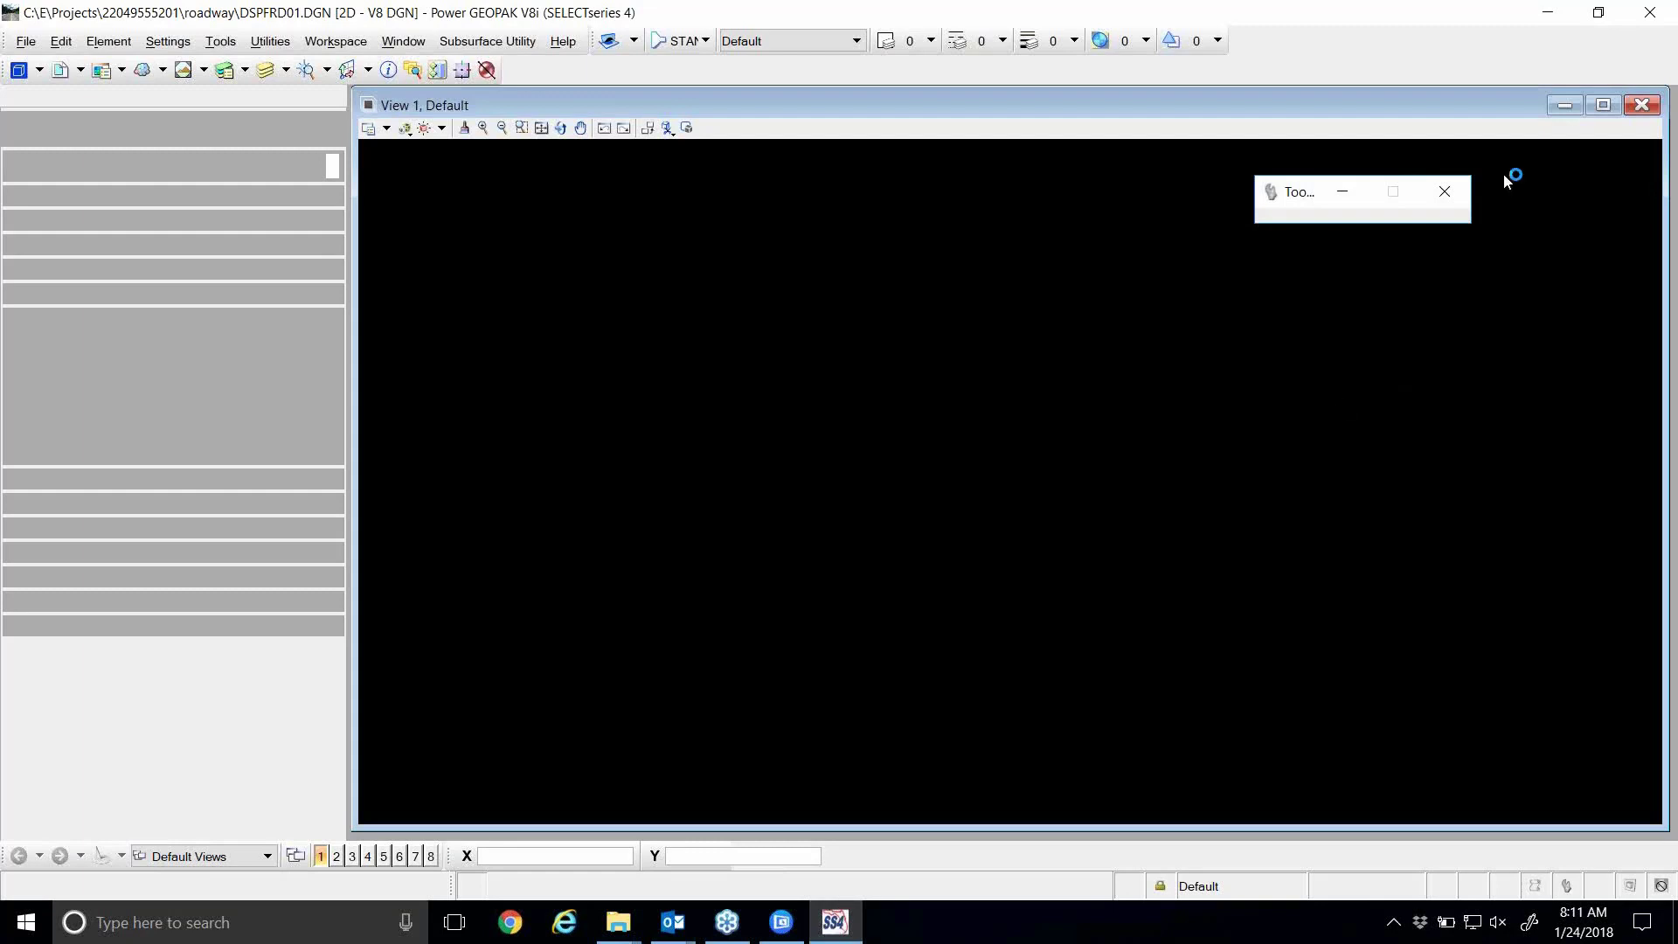
- Maximize View 1, fit the whole profile drawing in it, and switch back to Element Selection
{"action": "left_click", "coordinate": [1605, 106]}
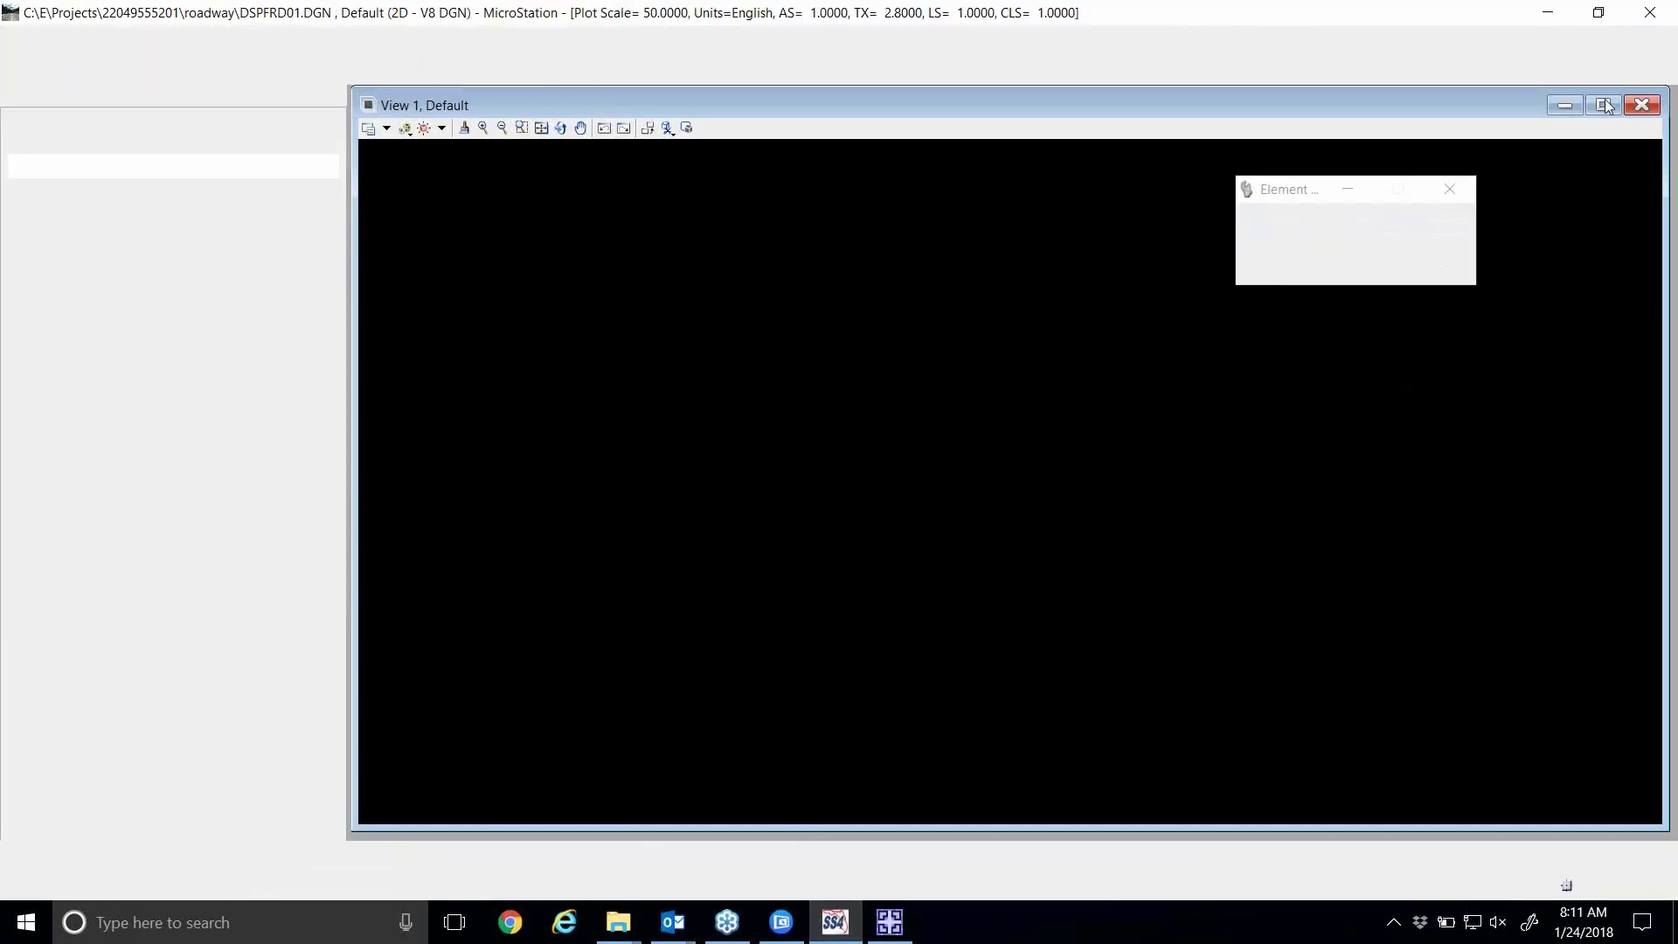
{"action": "left_click", "coordinate": [533, 128]}
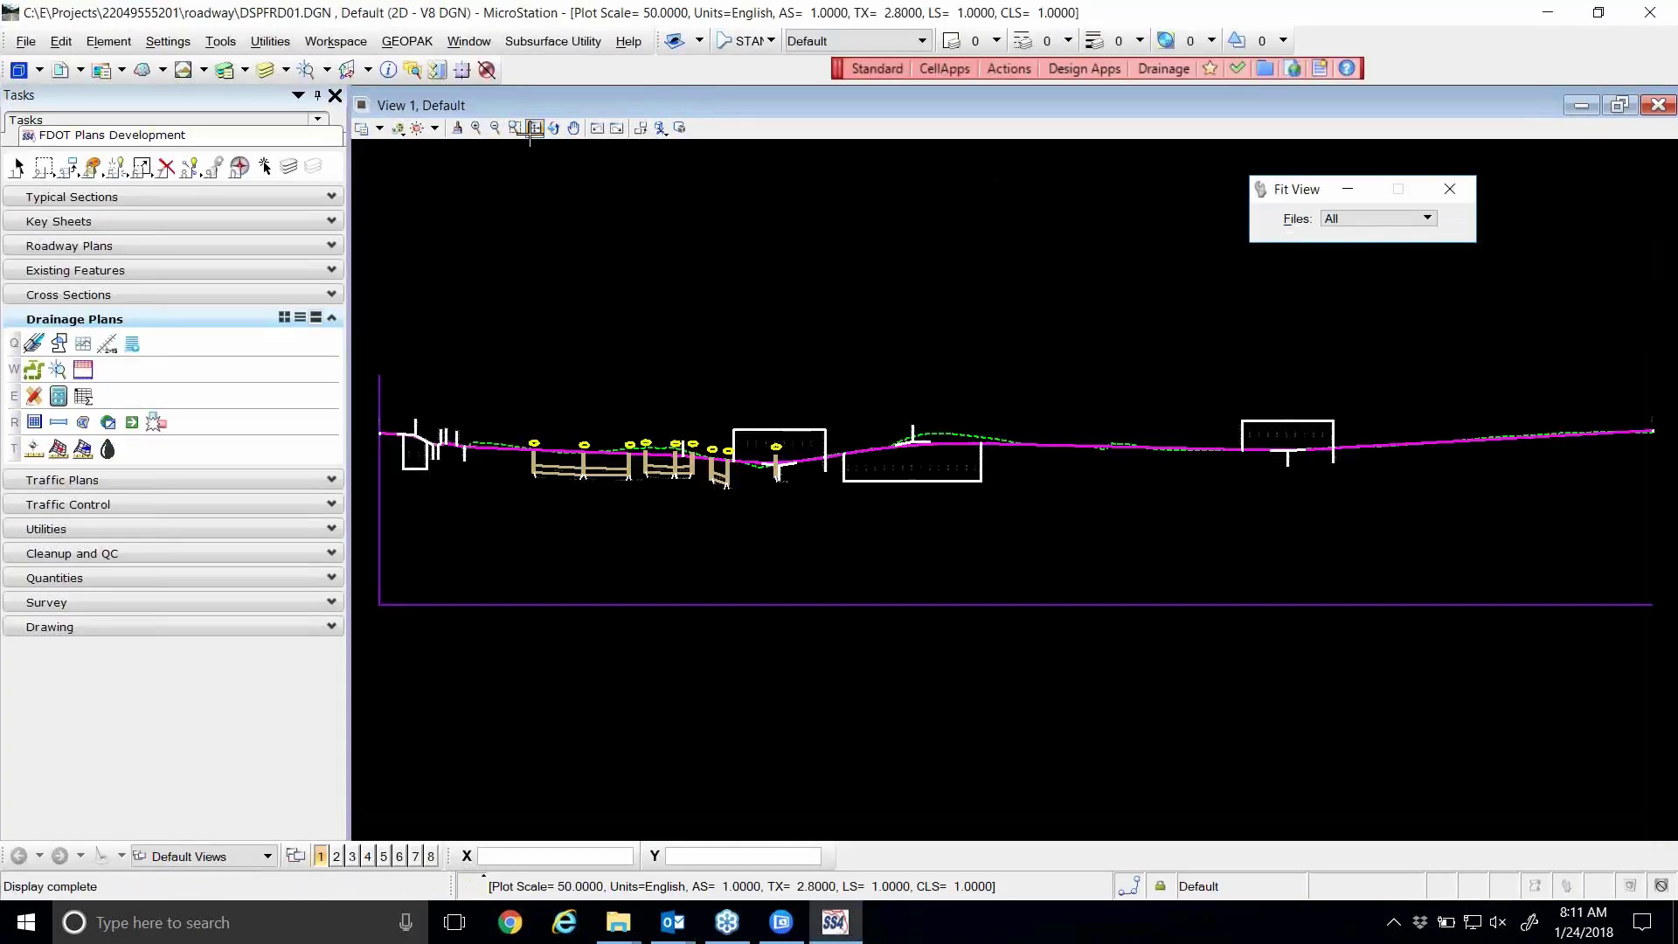
{"action": "left_click", "coordinate": [18, 166]}
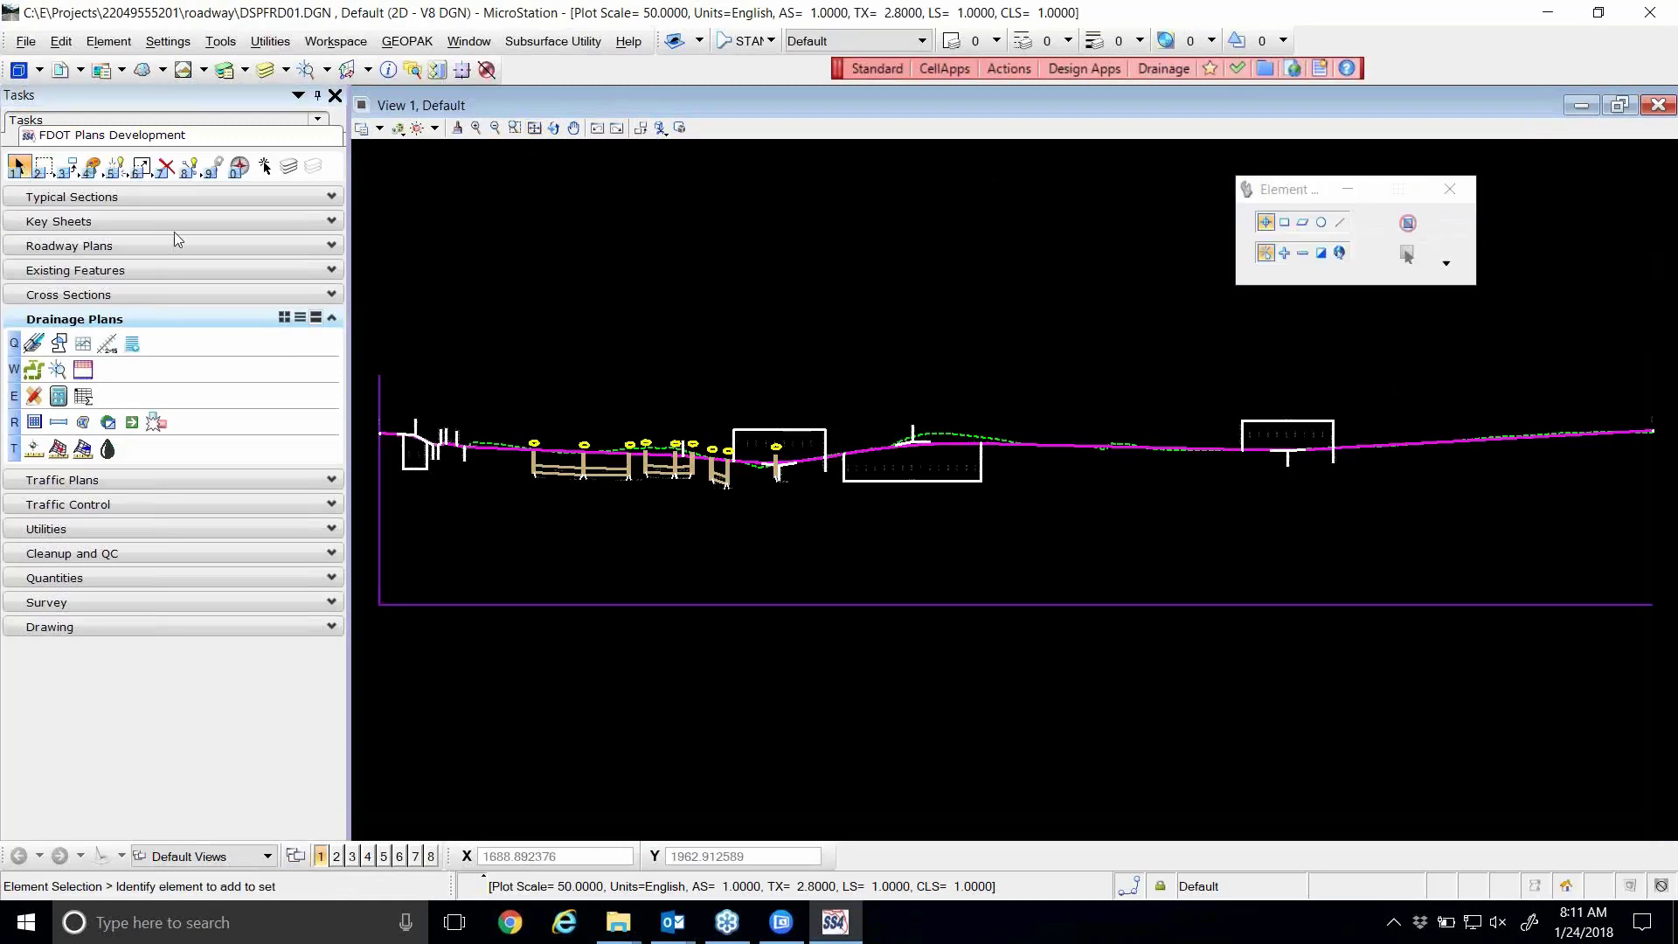
- Examine the drainage structures and connecting pipes along the profile, starting at structure S-200
{"action": "scroll", "coordinate": [617, 470], "scroll_direction": "up", "scroll_amount": 5}
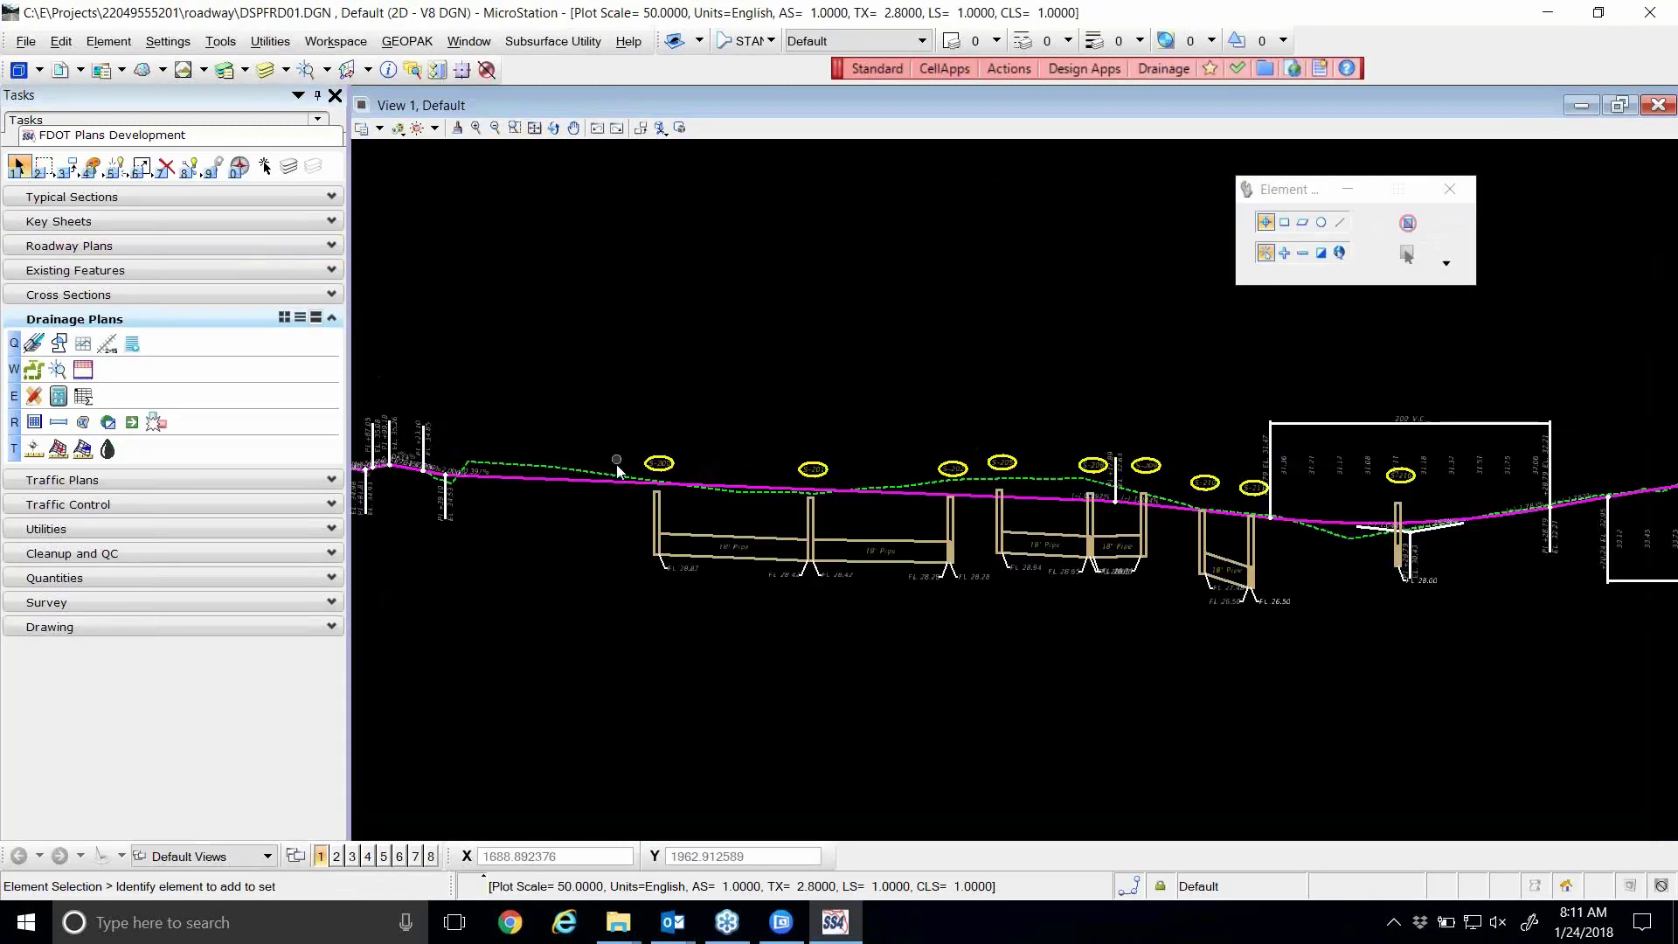
{"action": "scroll", "coordinate": [617, 470], "scroll_direction": "up", "scroll_amount": 2}
{"action": "scroll", "coordinate": [689, 370], "scroll_direction": "up", "scroll_amount": 3}
{"action": "scroll", "coordinate": [688, 361], "scroll_direction": "down", "scroll_amount": 2}
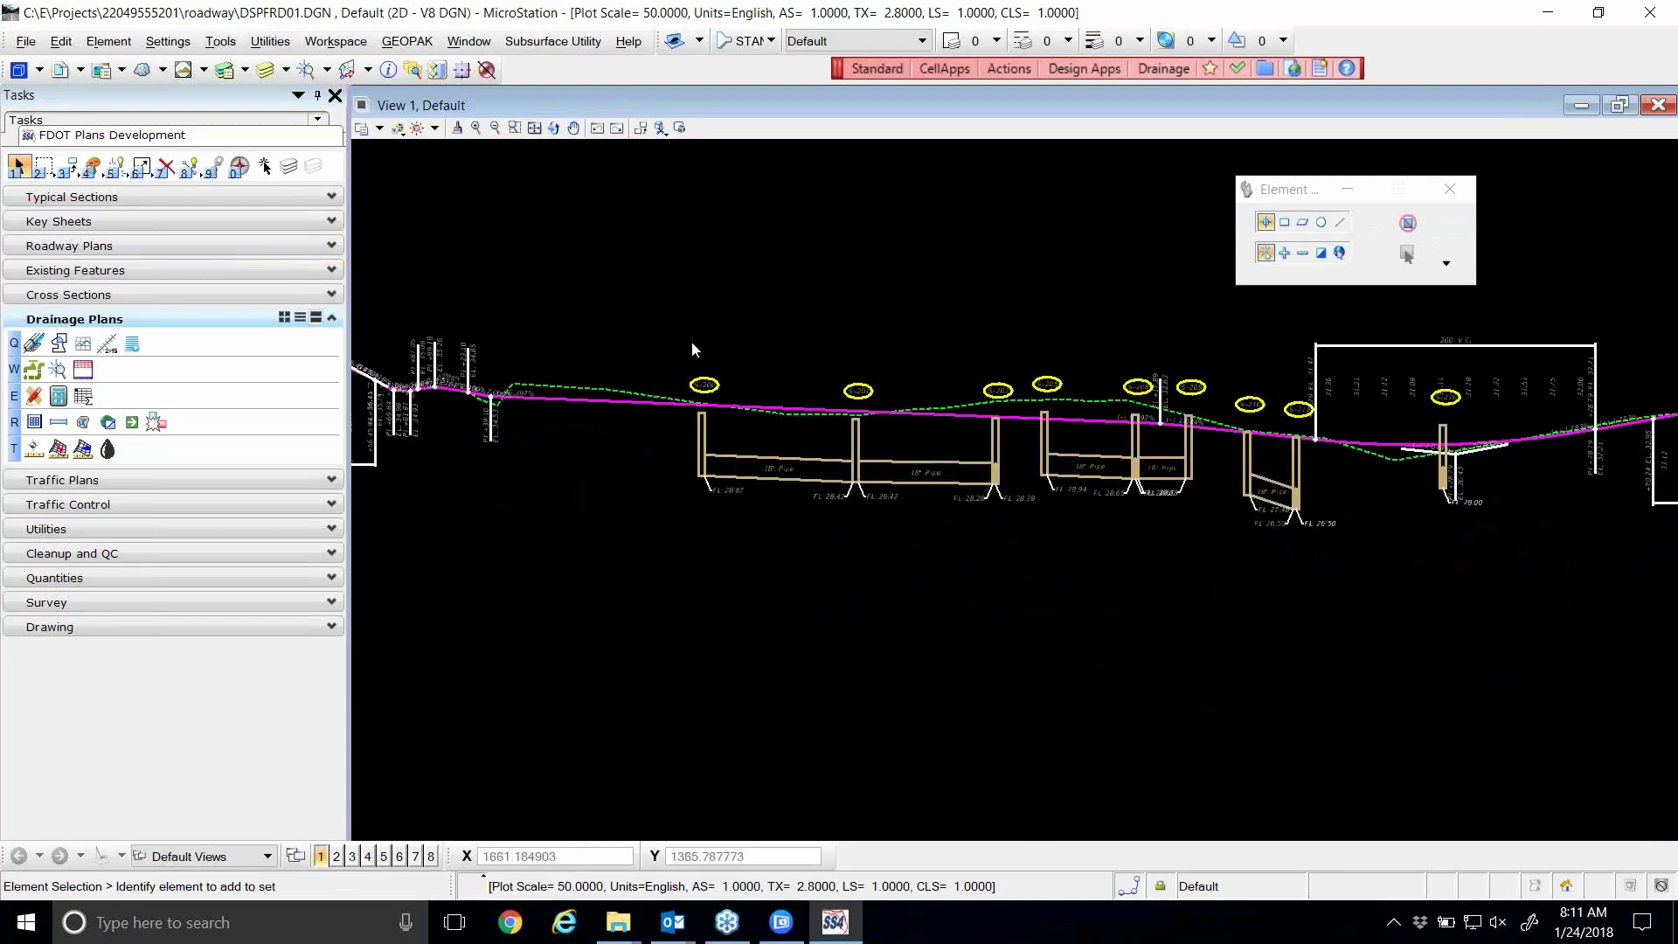
{"action": "scroll", "coordinate": [690, 360], "scroll_direction": "down", "scroll_amount": 2}
{"action": "scroll", "coordinate": [769, 437], "scroll_direction": "up", "scroll_amount": 4}
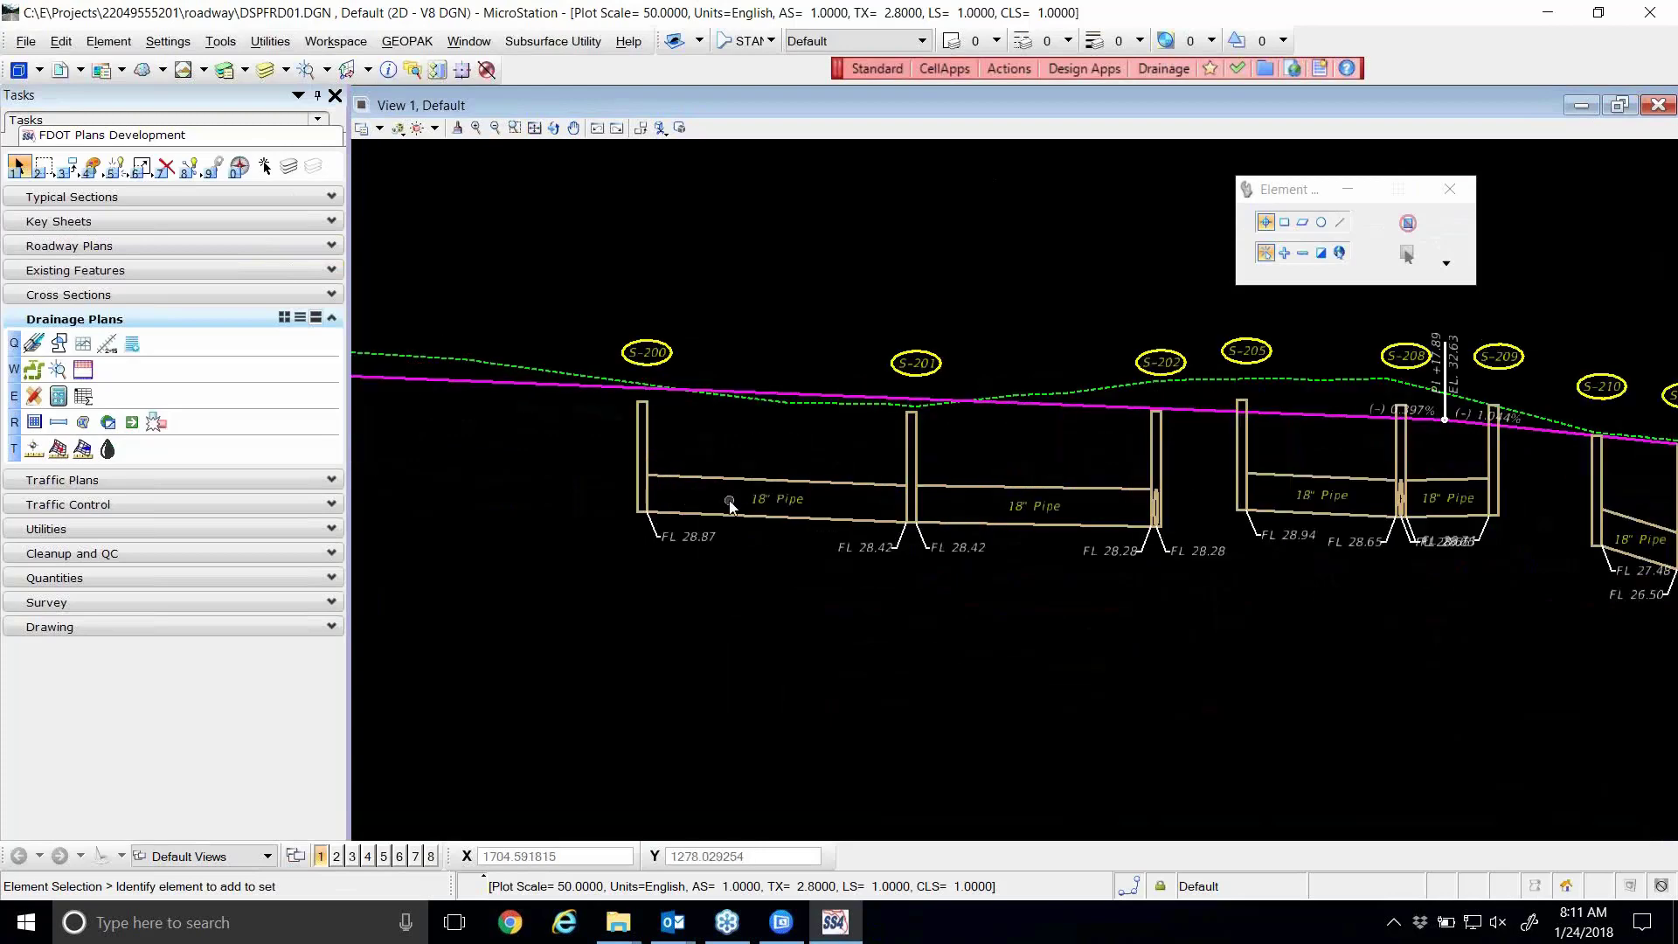
{"action": "scroll", "coordinate": [728, 453], "scroll_direction": "down", "scroll_amount": 2}
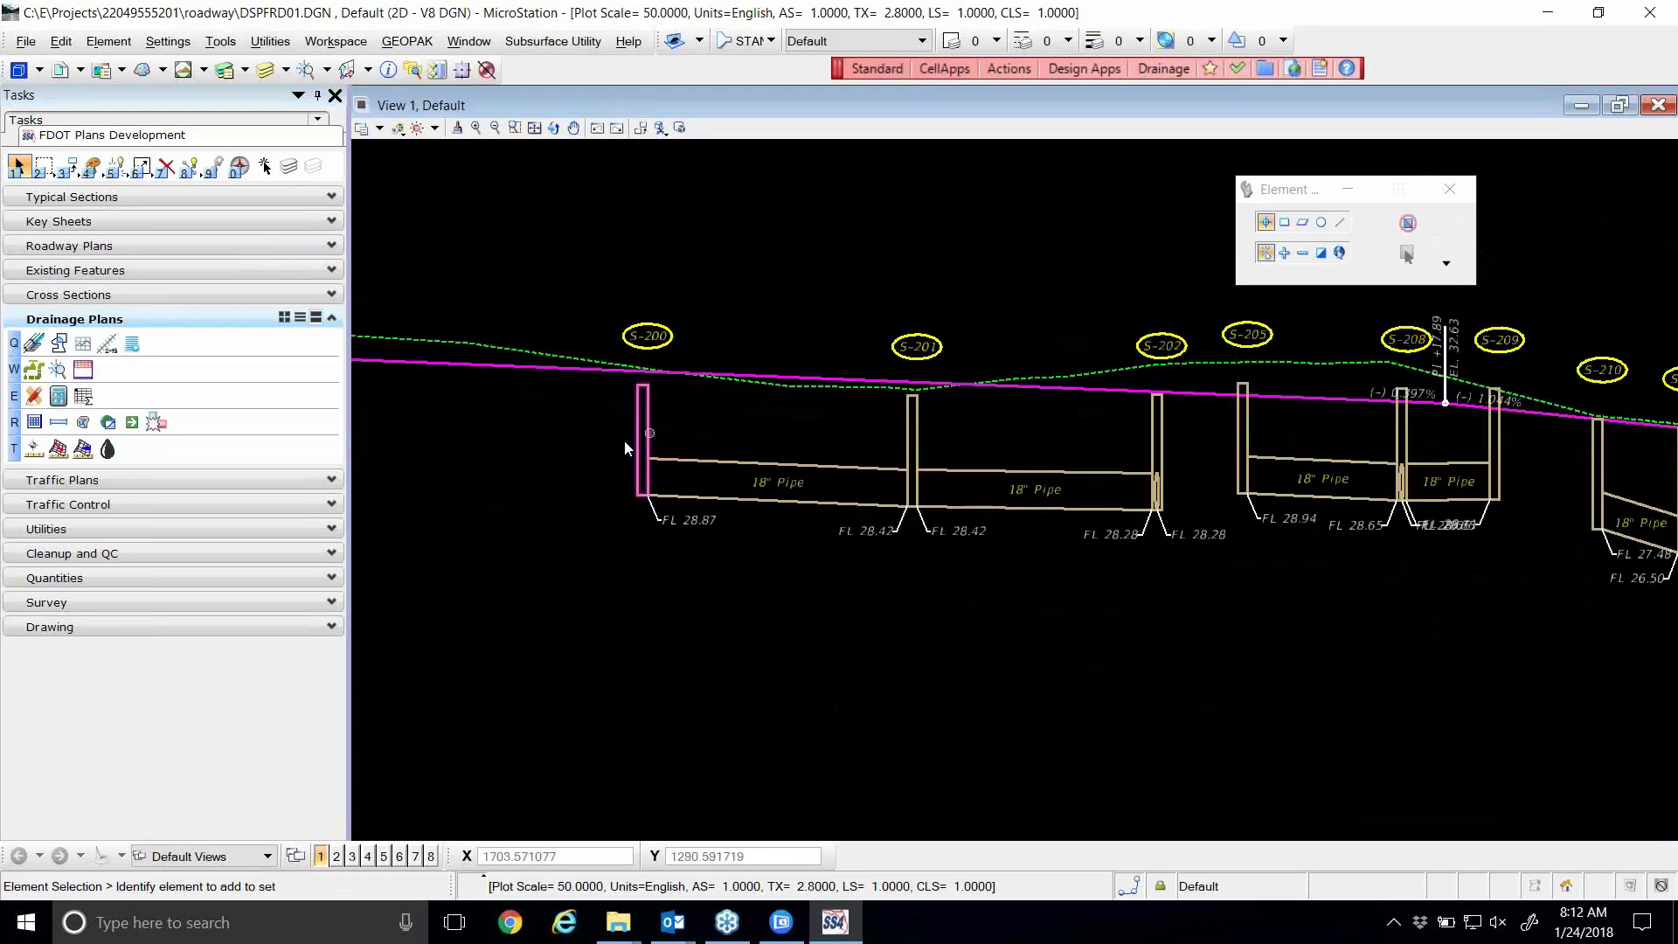
{"action": "scroll", "coordinate": [734, 429], "scroll_direction": "down", "scroll_amount": 2}
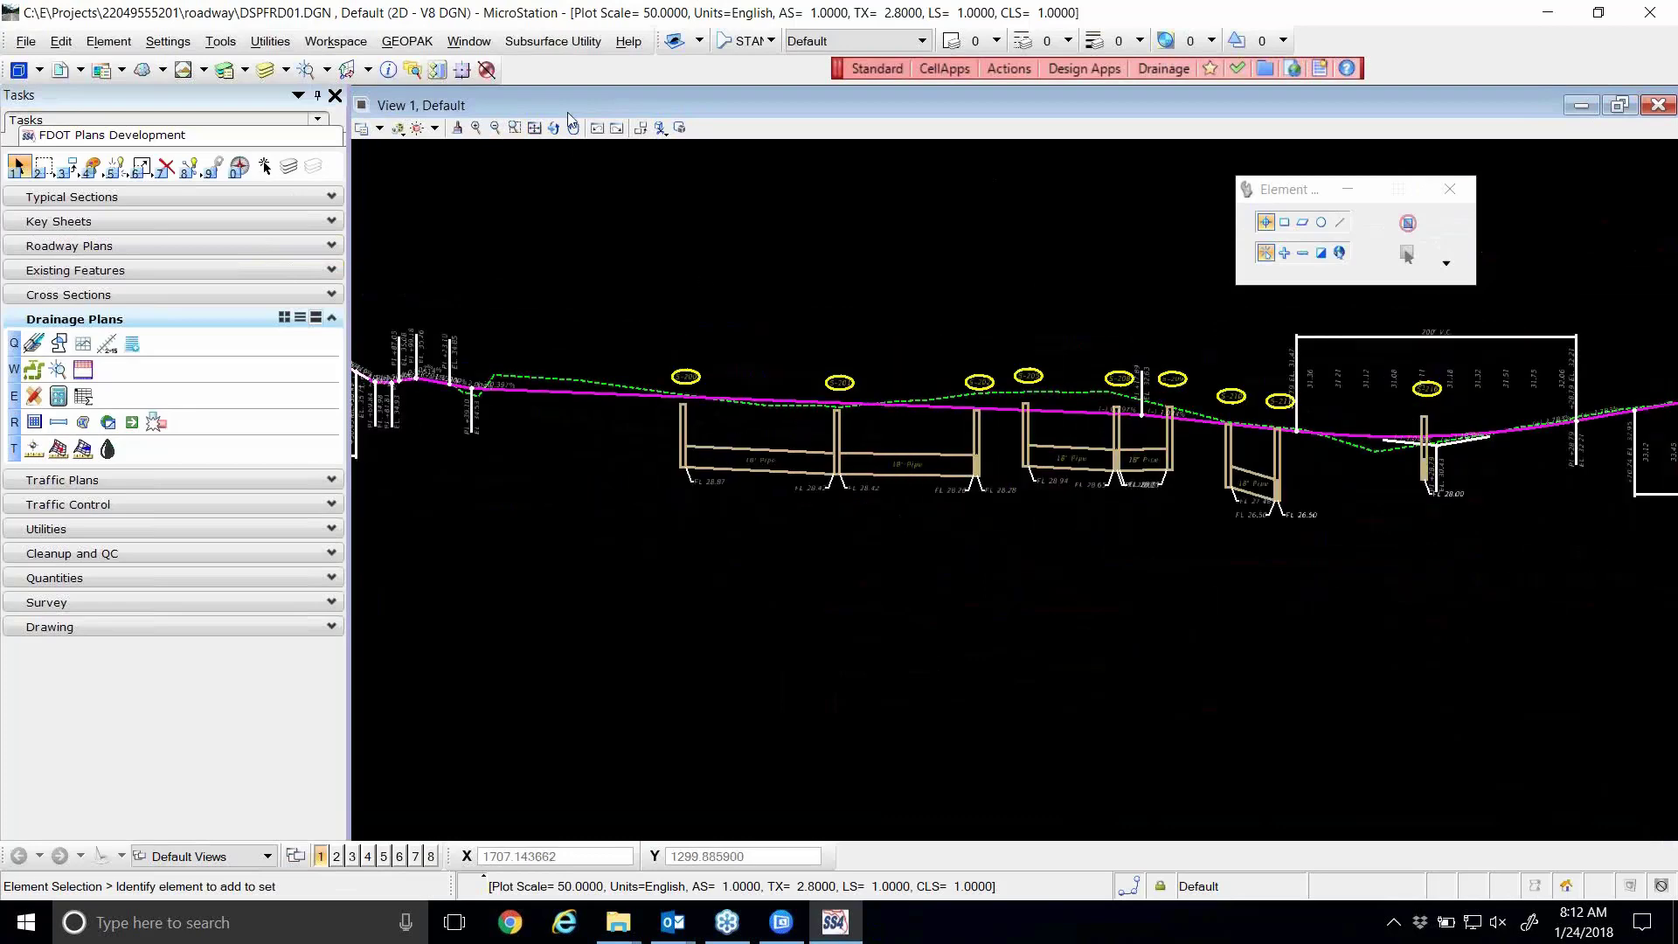
- Fit the view again and inspect the pipe and flow line labels between structures S-200 and S-211, including the overlapping ones
{"action": "left_click", "coordinate": [535, 128]}
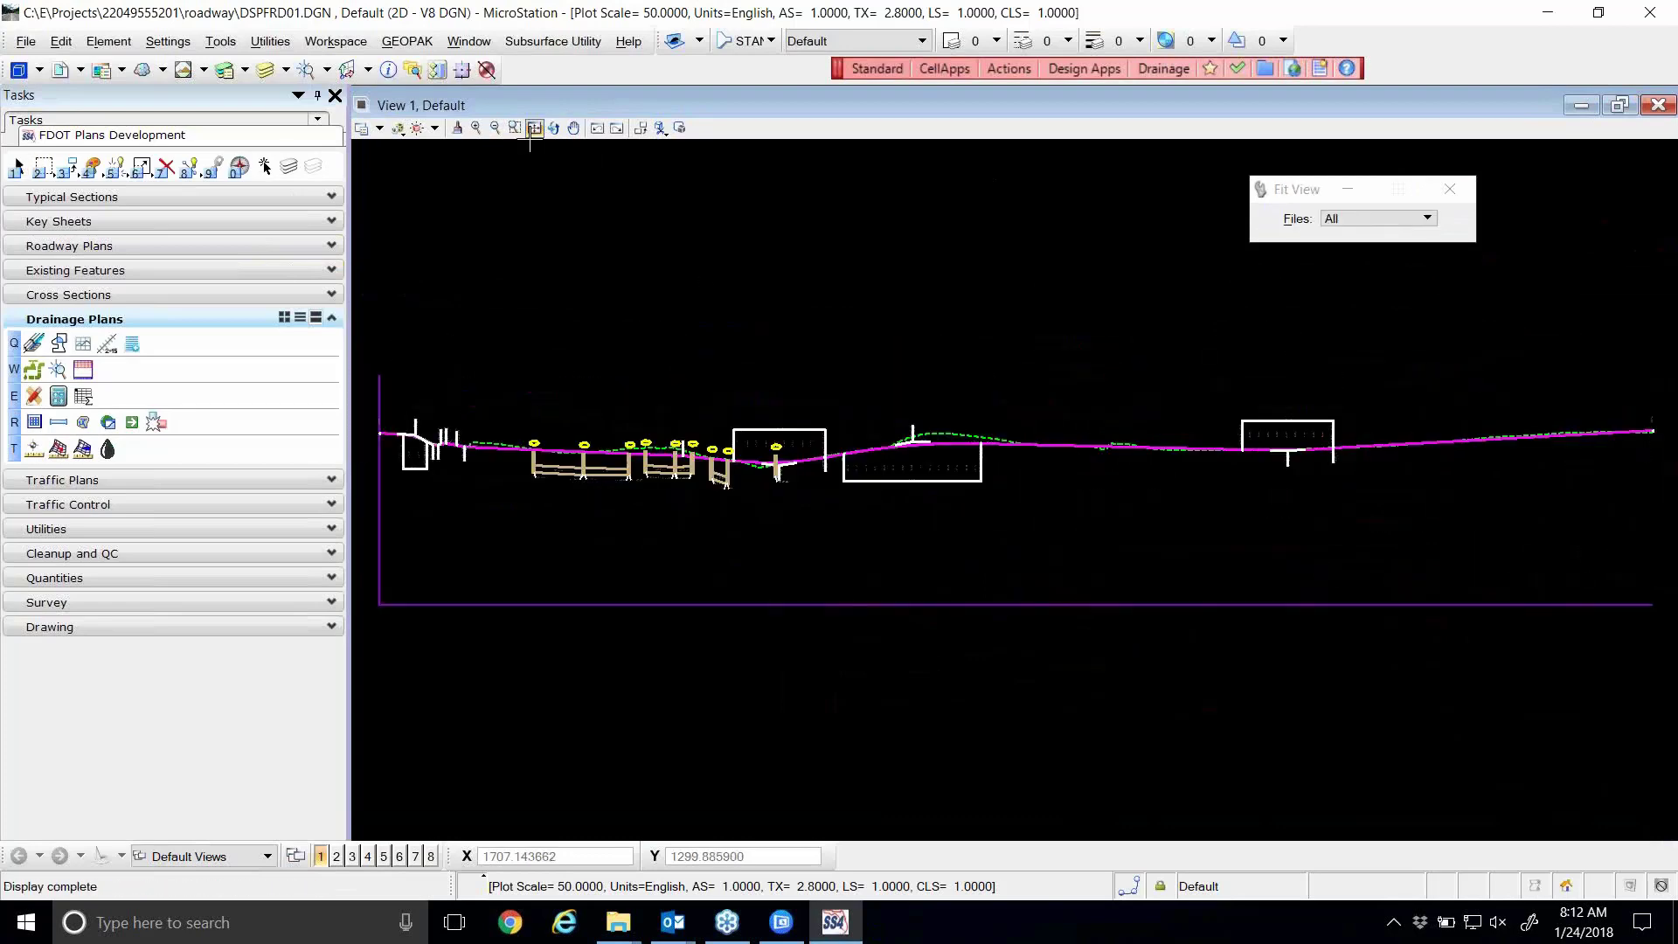
{"action": "scroll", "coordinate": [525, 462], "scroll_direction": "up", "scroll_amount": 5}
{"action": "scroll", "coordinate": [568, 465], "scroll_direction": "up", "scroll_amount": 2}
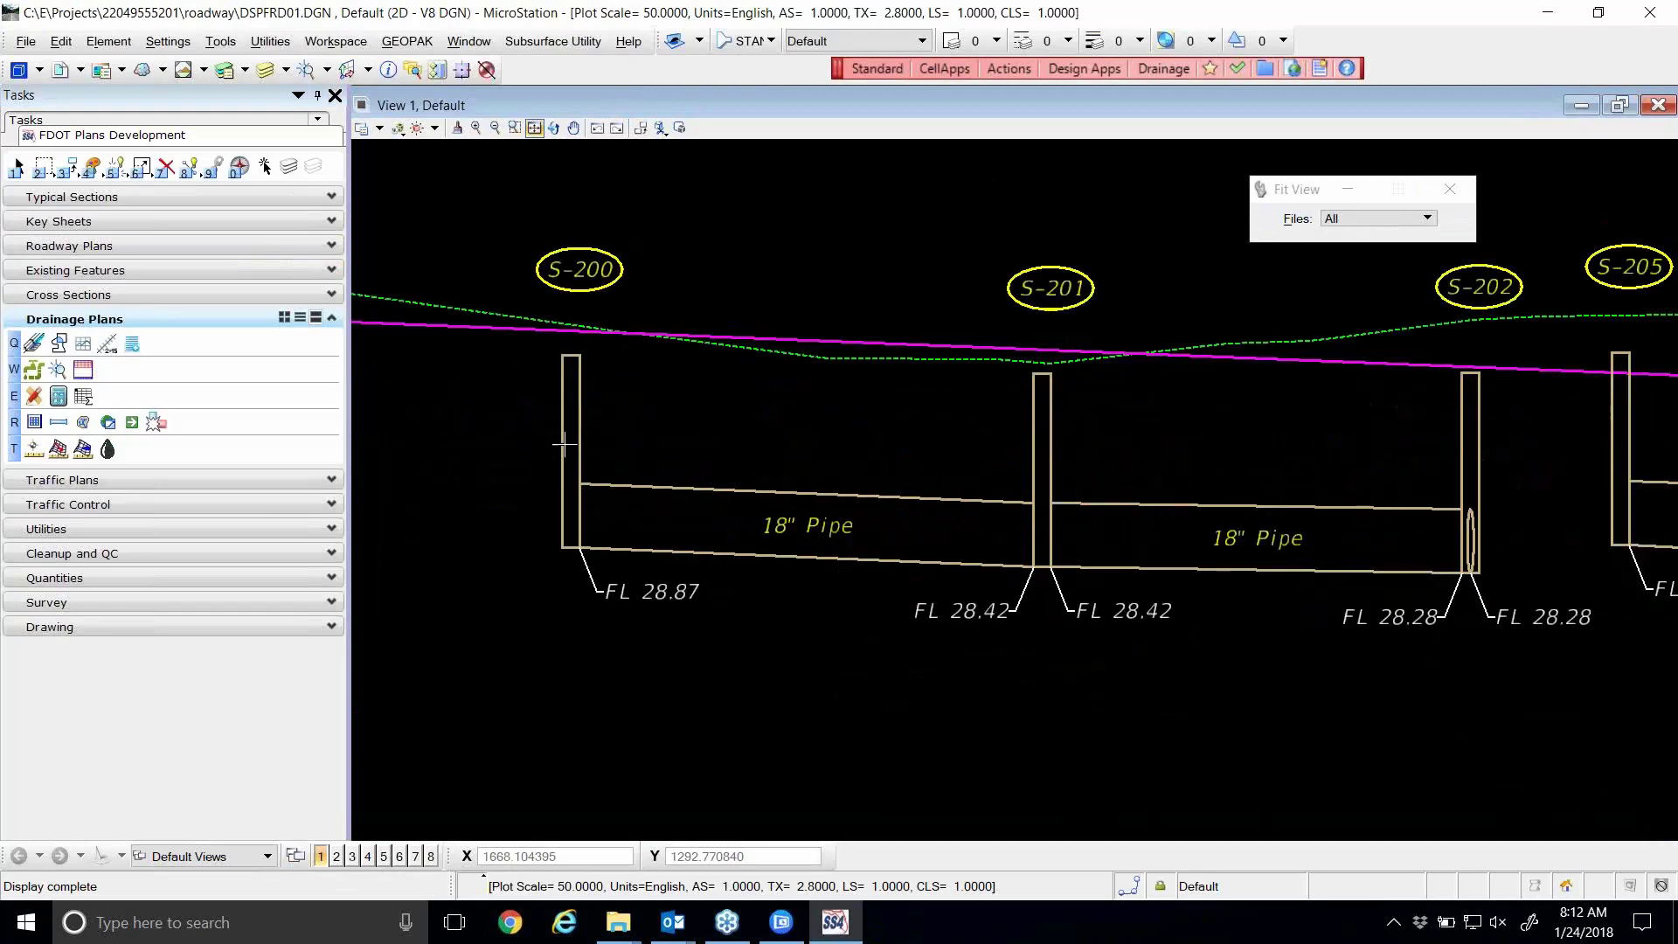
{"action": "scroll", "coordinate": [535, 355], "scroll_direction": "down", "scroll_amount": 2}
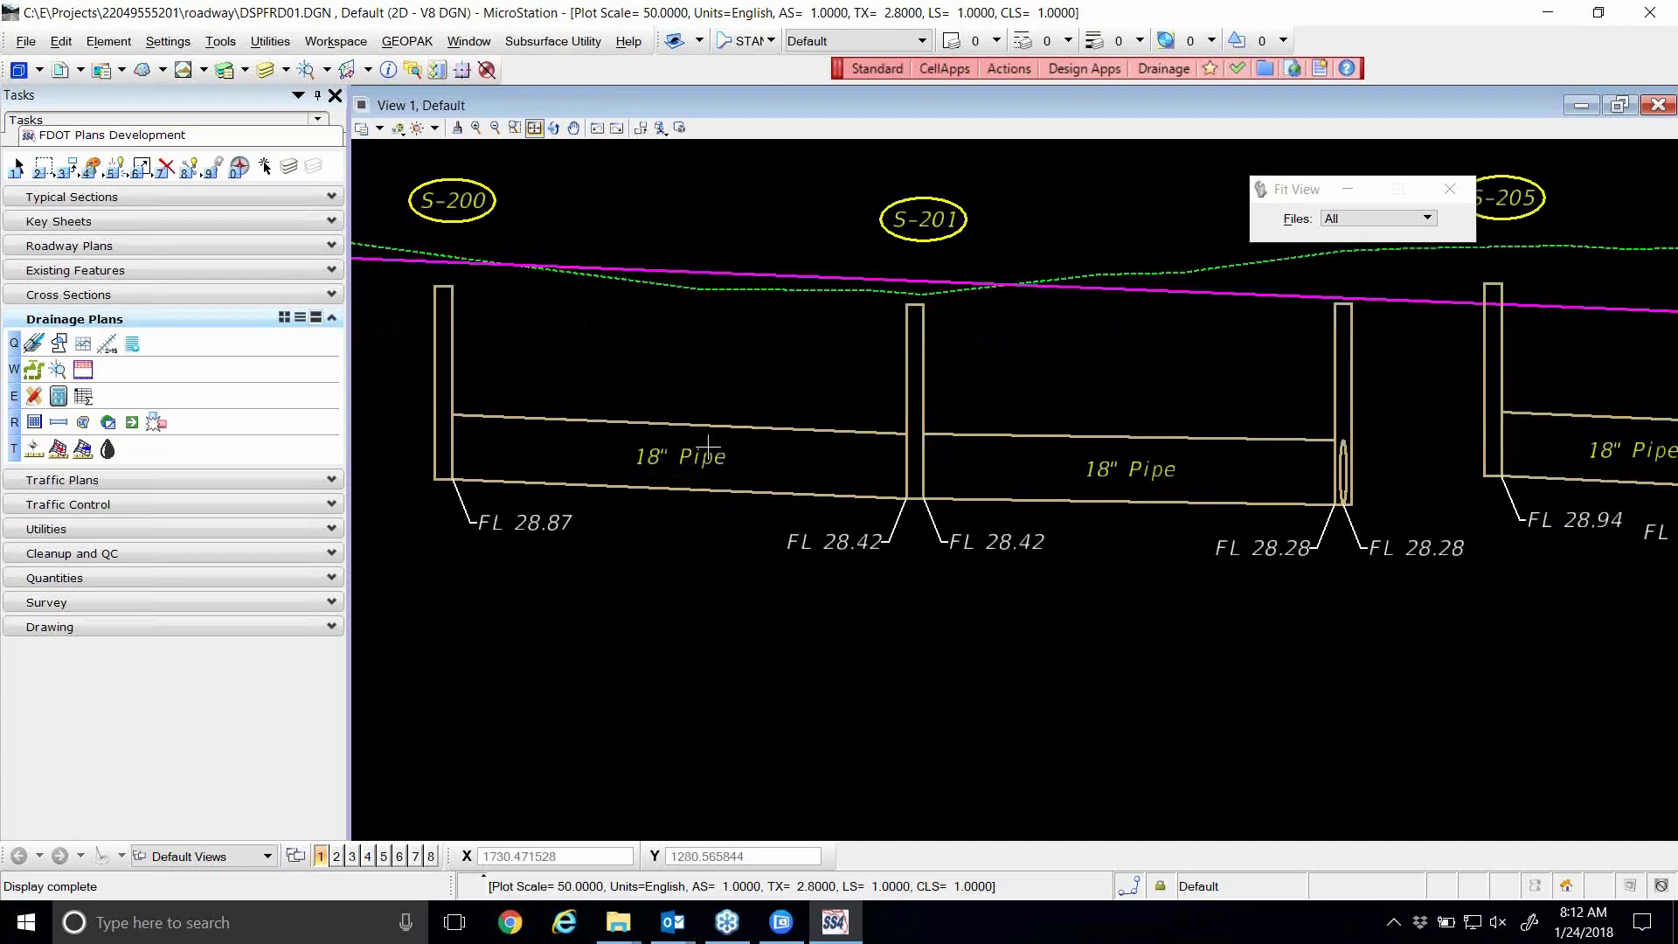
{"action": "scroll", "coordinate": [708, 451], "scroll_direction": "up", "scroll_amount": 1}
{"action": "scroll", "coordinate": [718, 431], "scroll_direction": "down", "scroll_amount": 1}
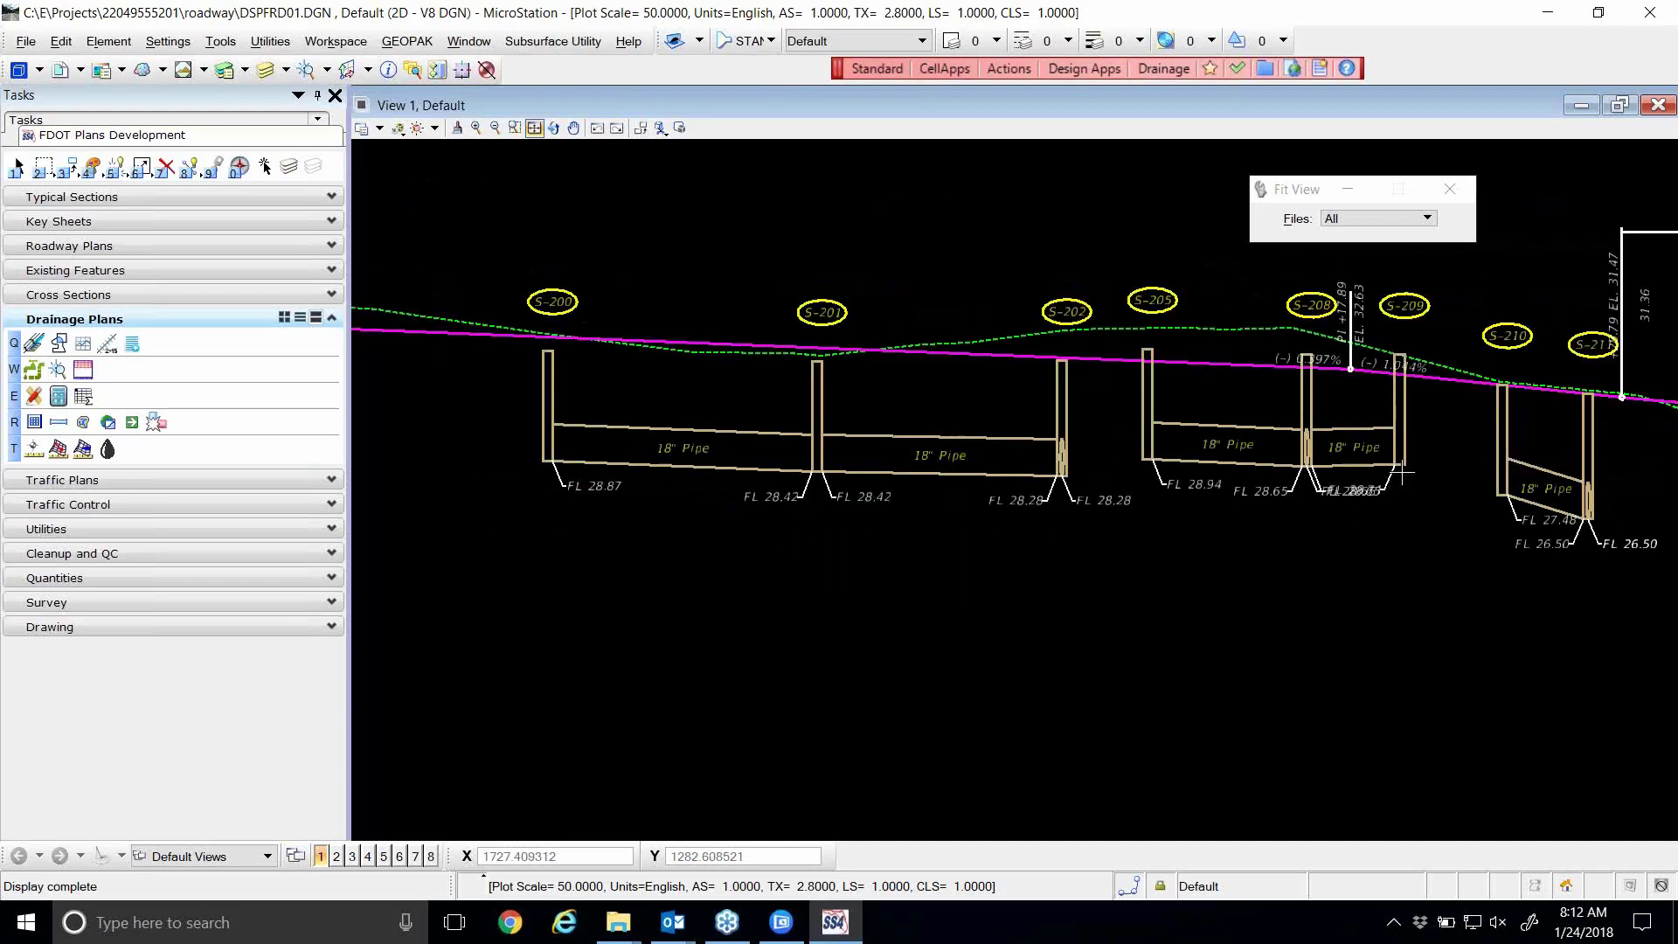
{"action": "scroll", "coordinate": [1588, 519], "scroll_direction": "up", "scroll_amount": 1}
{"action": "scroll", "coordinate": [1588, 519], "scroll_direction": "up", "scroll_amount": 1}
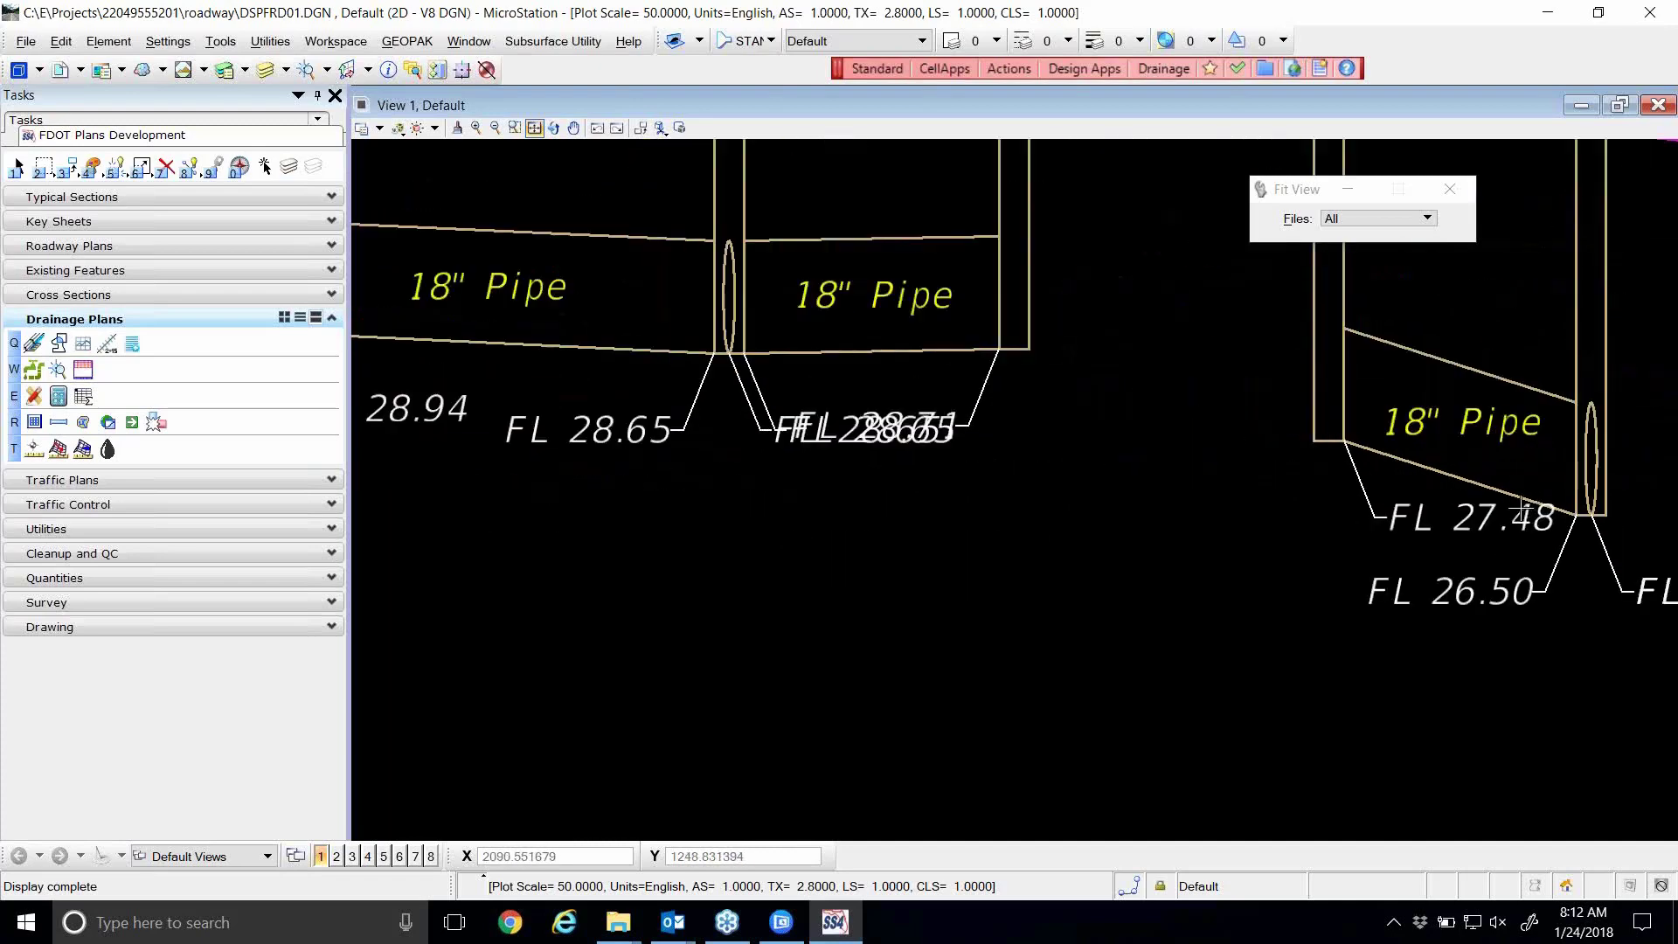
{"action": "scroll", "coordinate": [1451, 497], "scroll_direction": "down", "scroll_amount": 1}
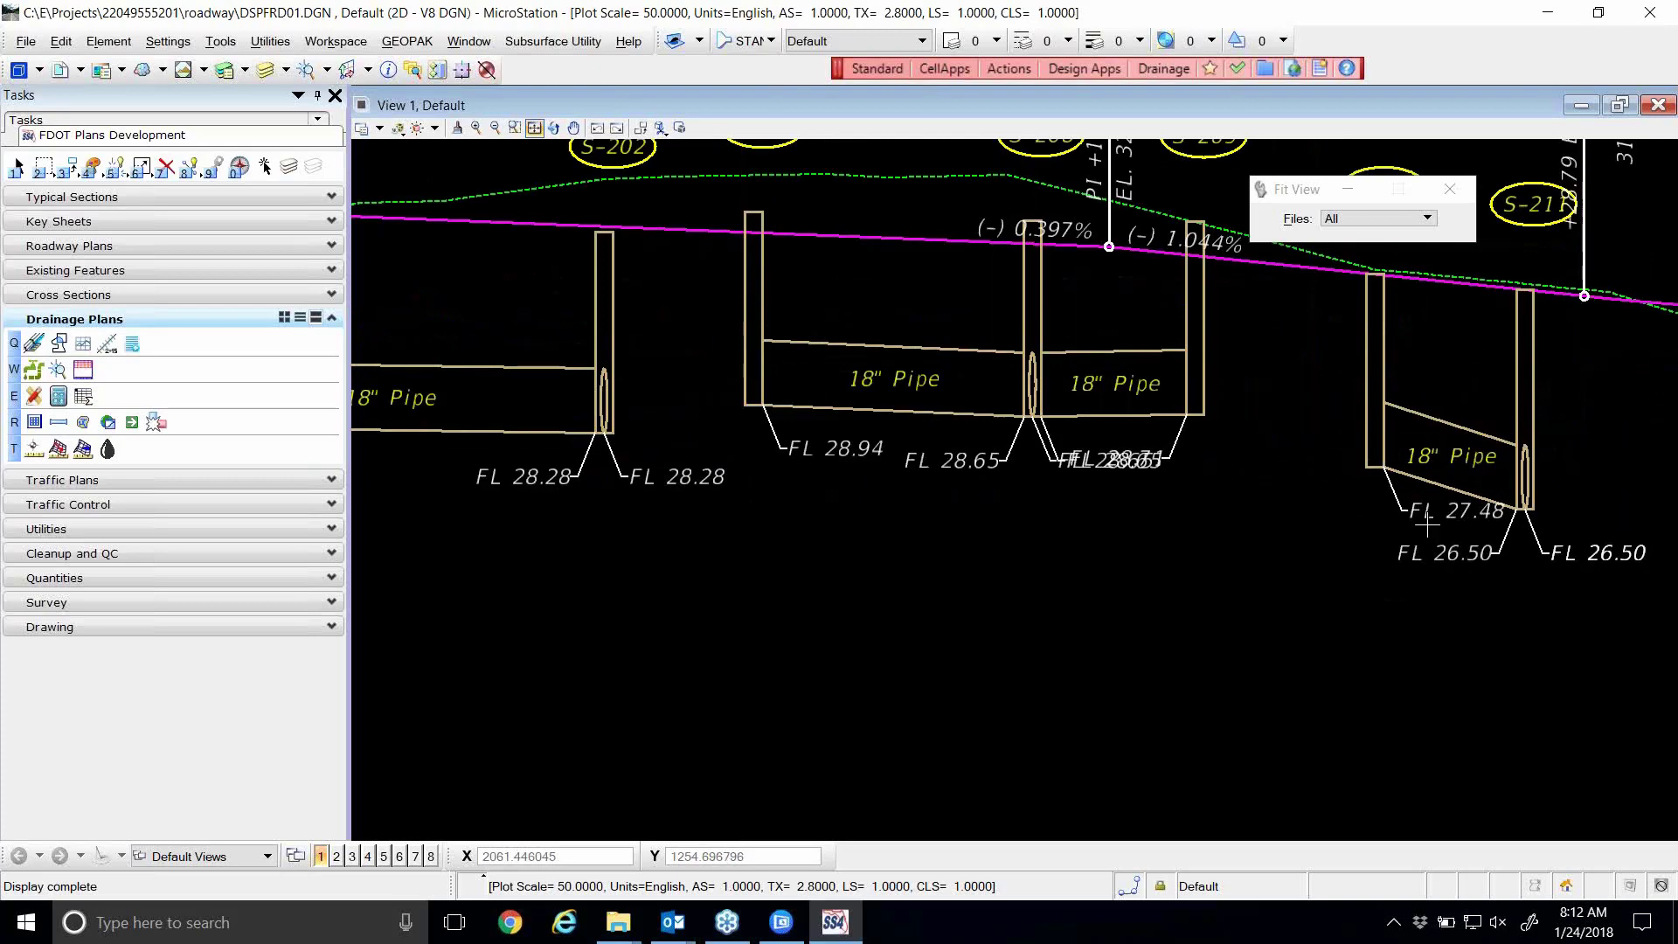
{"action": "scroll", "coordinate": [1136, 465], "scroll_direction": "up", "scroll_amount": 1}
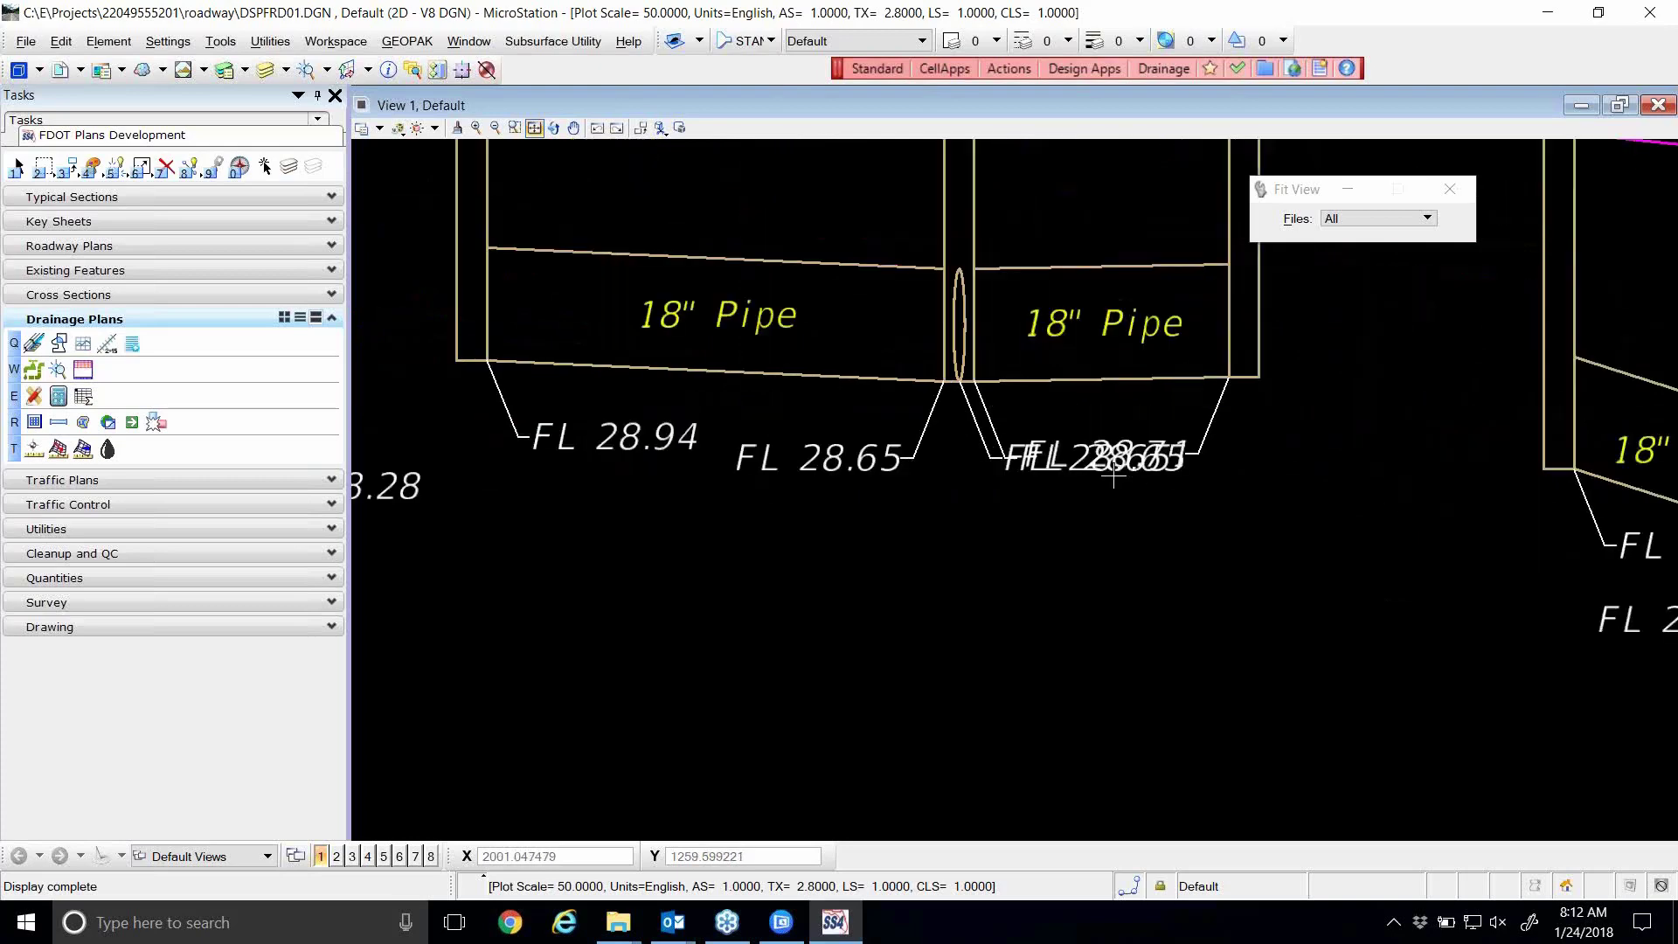
- Move the overlapping FL 28.65 and FL 28.71 flow line labels below the 18" pipe apart and return to Element Selection
{"action": "right_click", "coordinate": [1078, 505]}
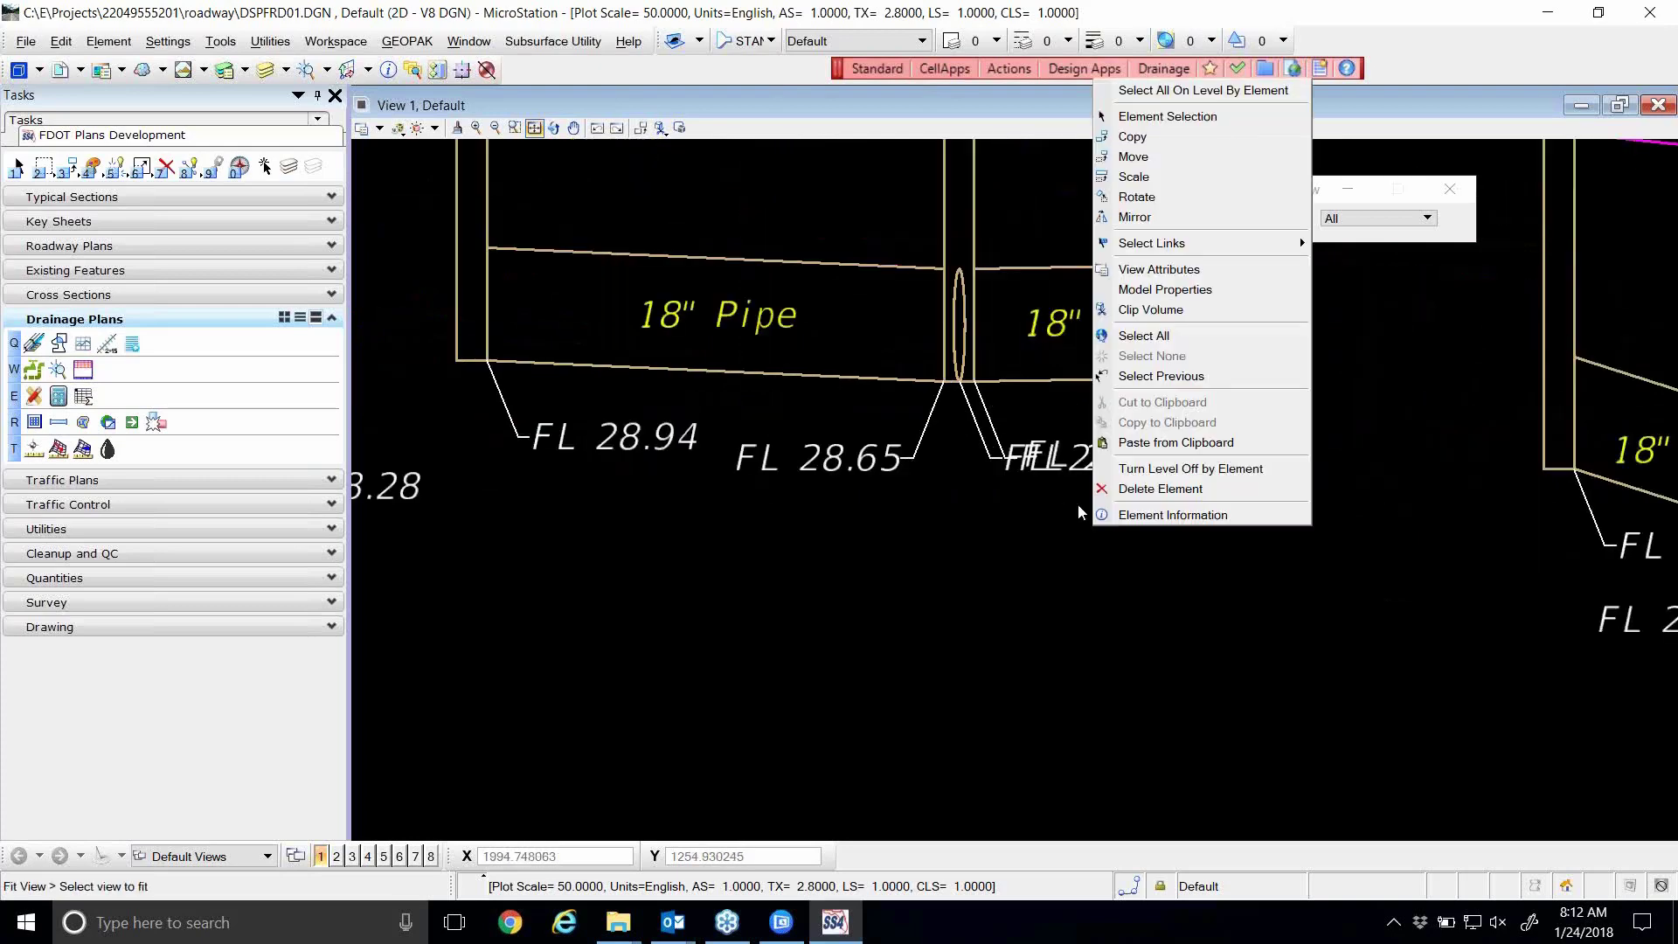
{"action": "left_click", "coordinate": [1172, 154]}
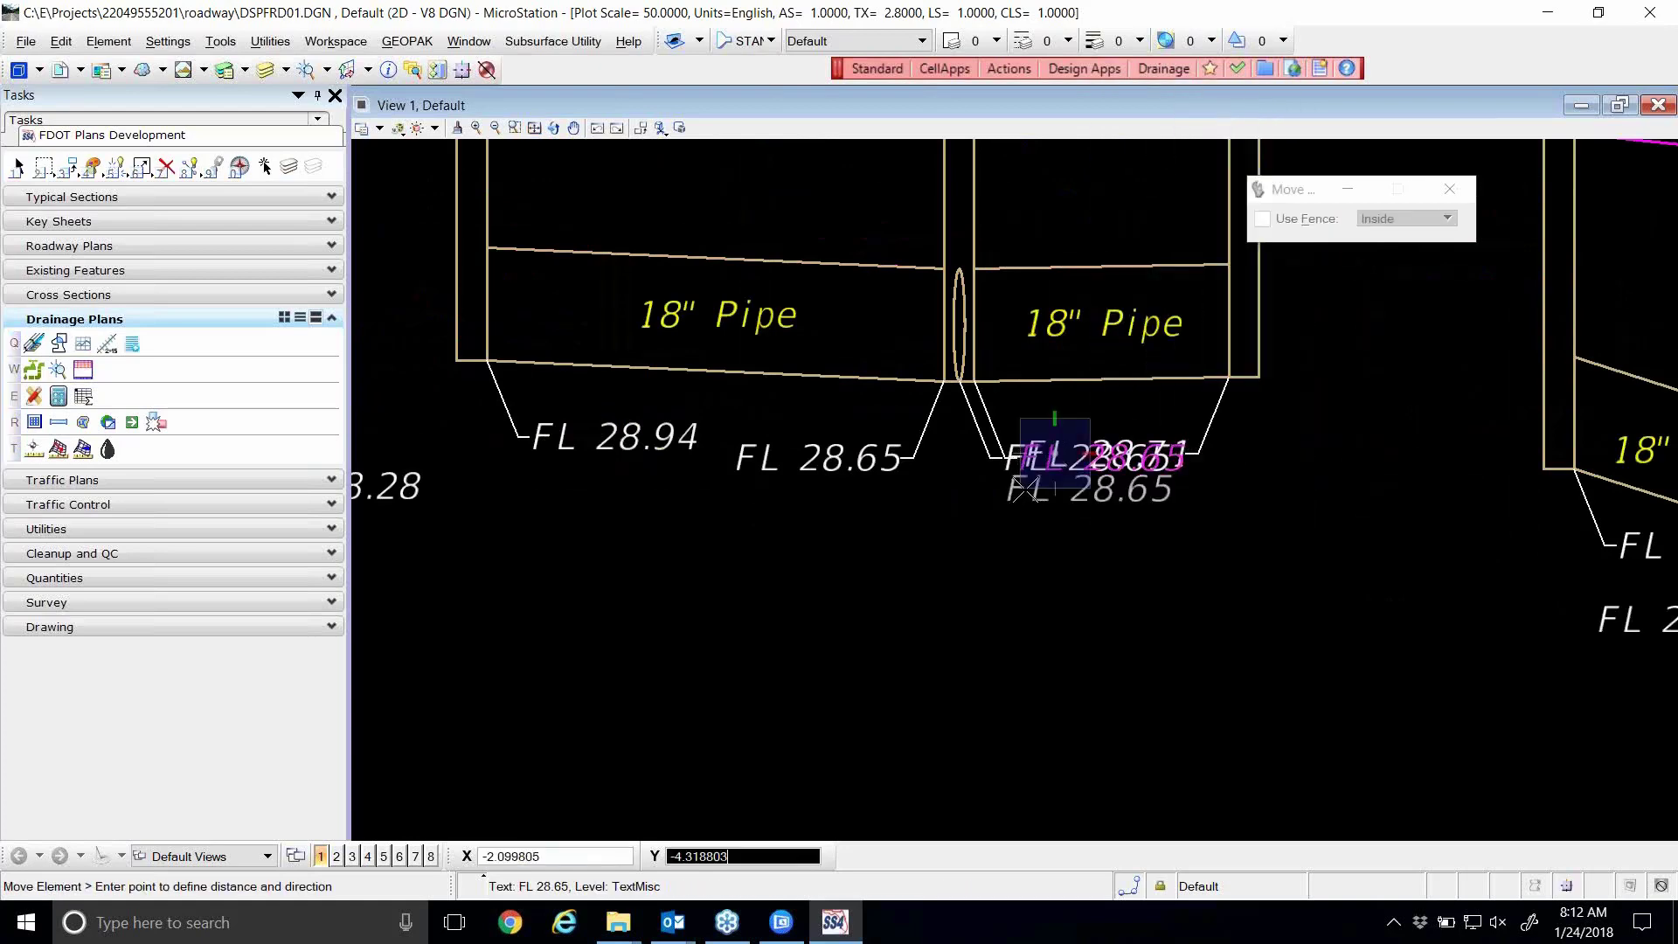
{"action": "left_click", "coordinate": [949, 502]}
{"action": "left_click", "coordinate": [1106, 467]}
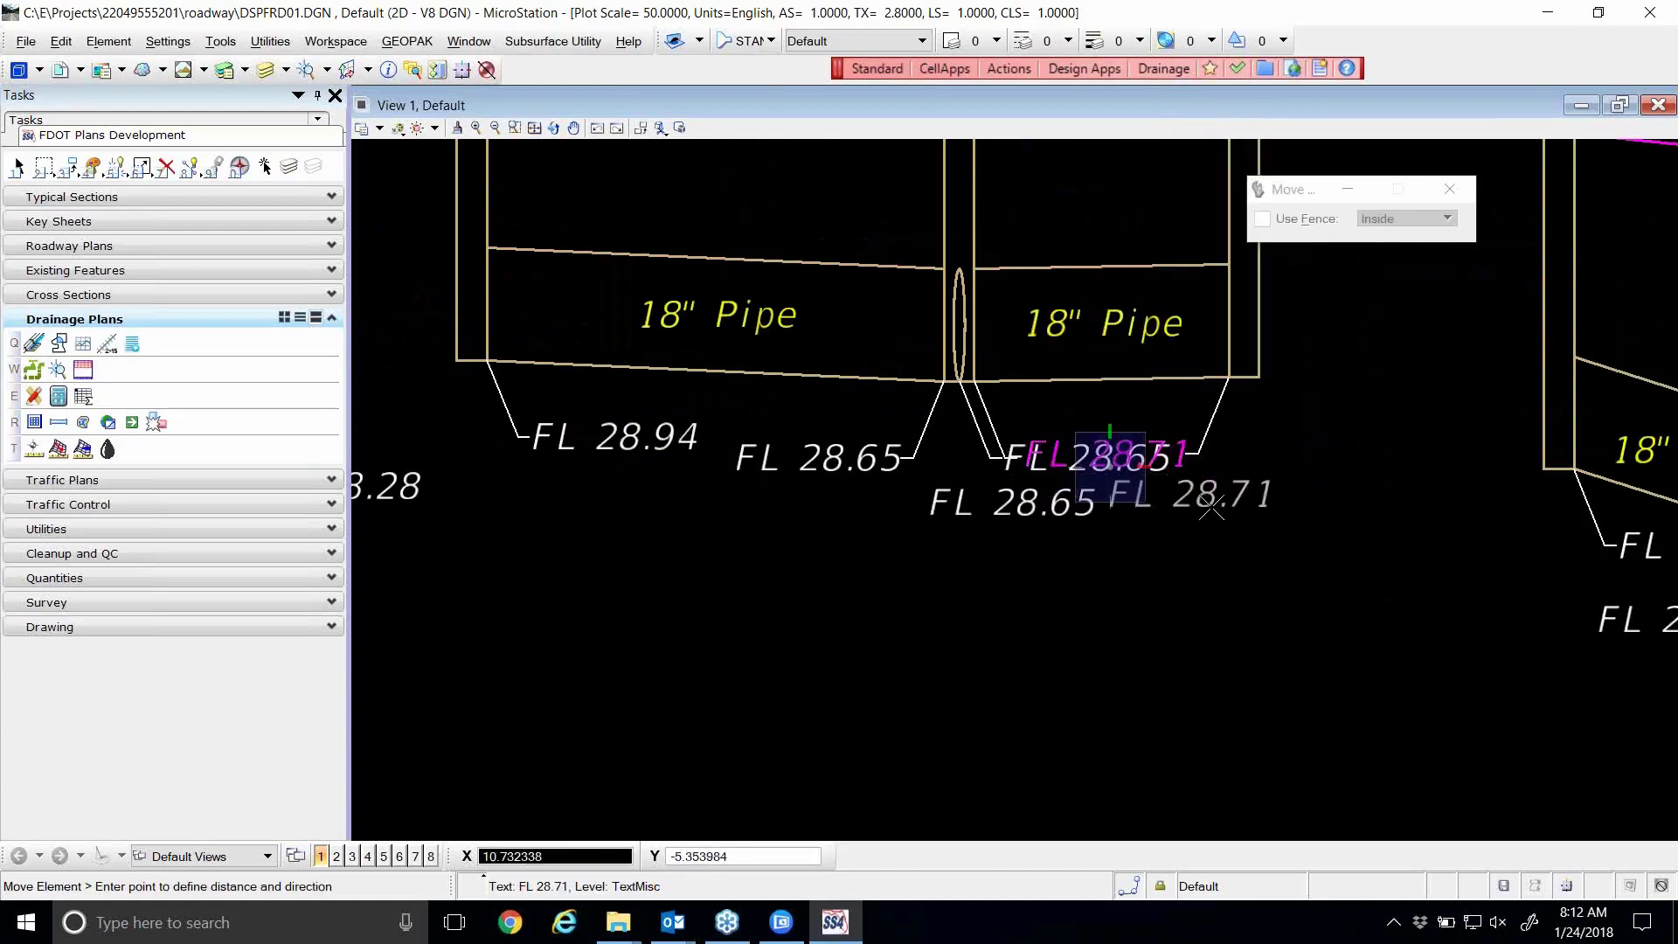
{"action": "left_click", "coordinate": [1259, 508]}
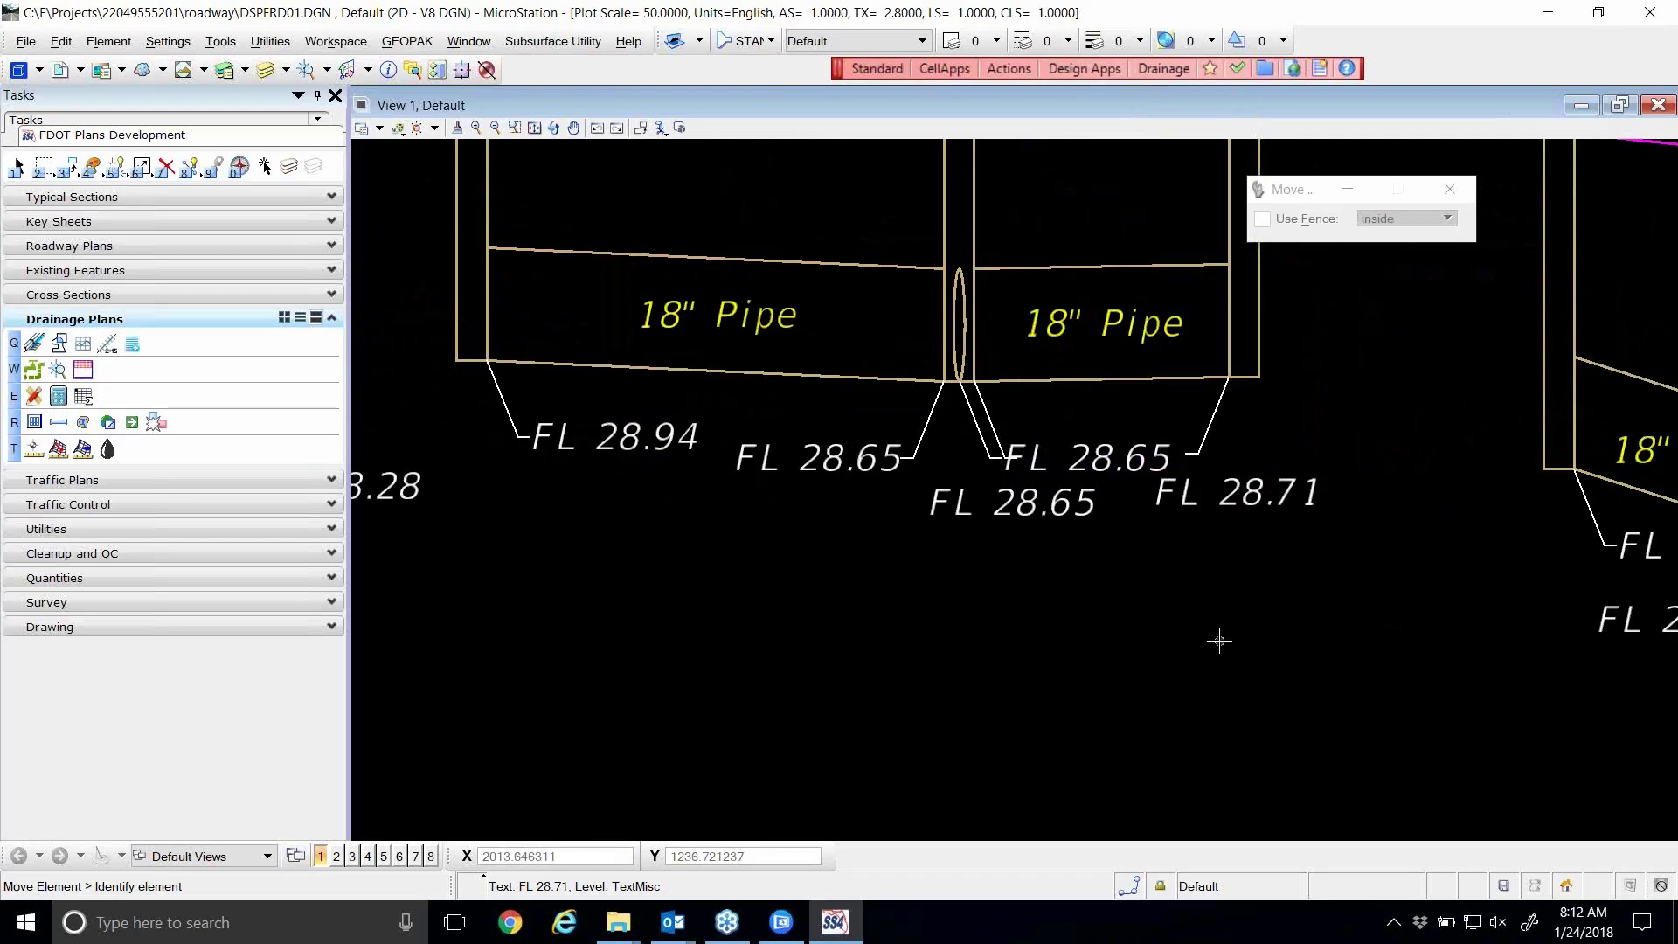
{"action": "scroll", "coordinate": [1219, 641], "scroll_direction": "up", "scroll_amount": 1}
{"action": "scroll", "coordinate": [1148, 411], "scroll_direction": "down", "scroll_amount": 4}
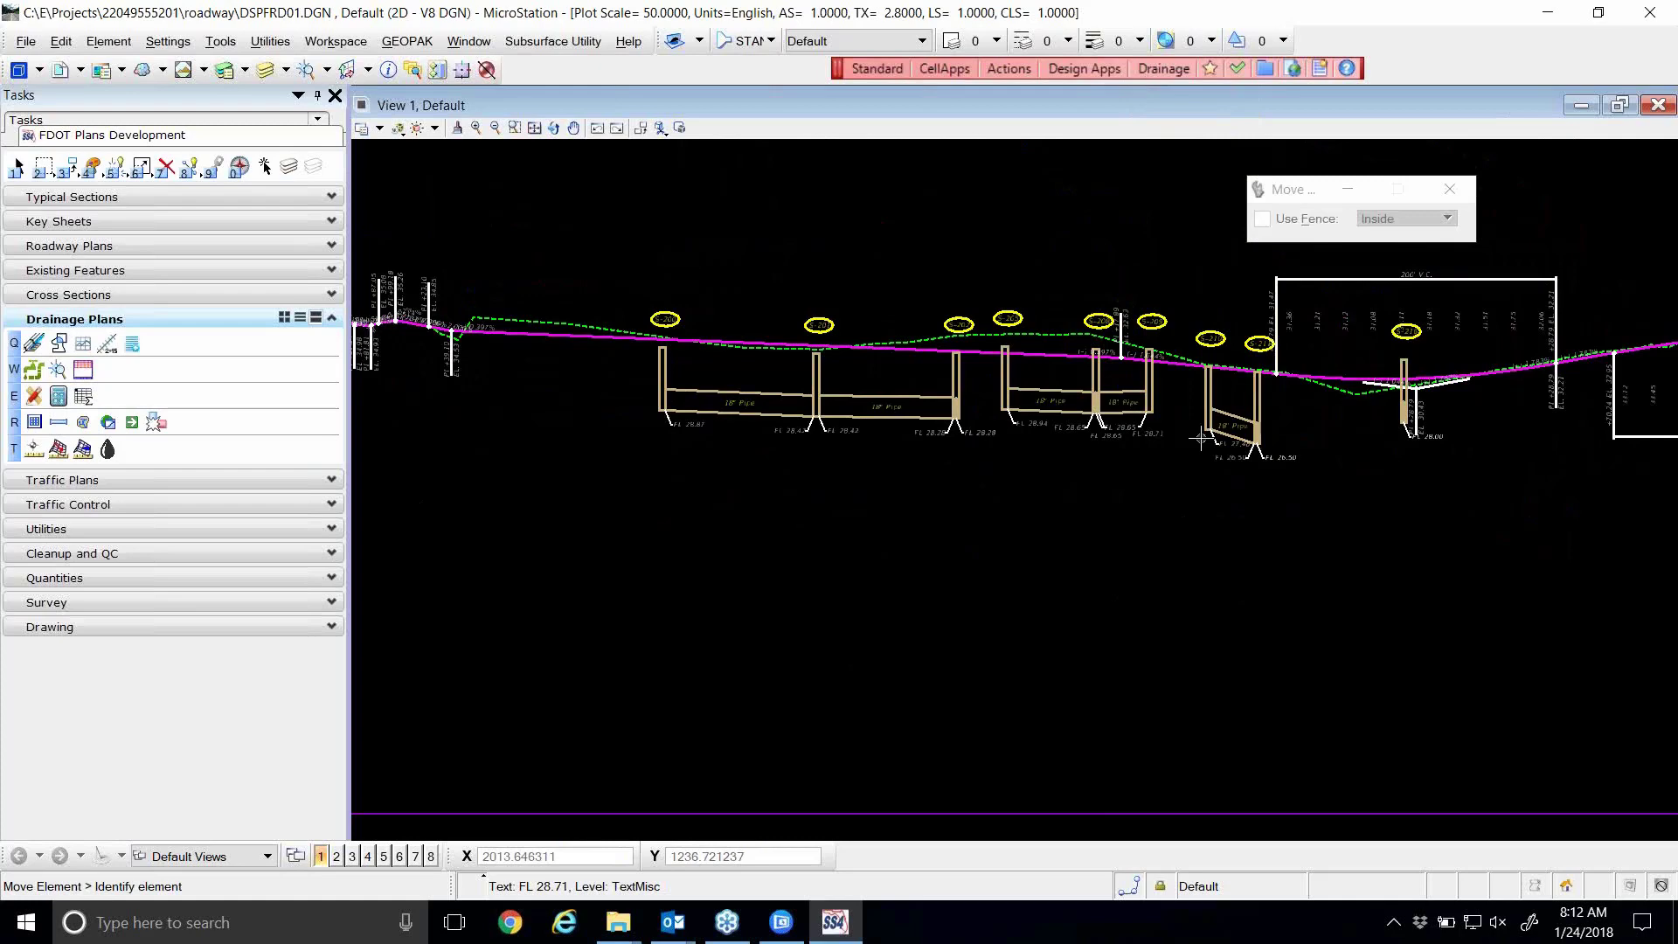
{"action": "left_click", "coordinate": [16, 168]}
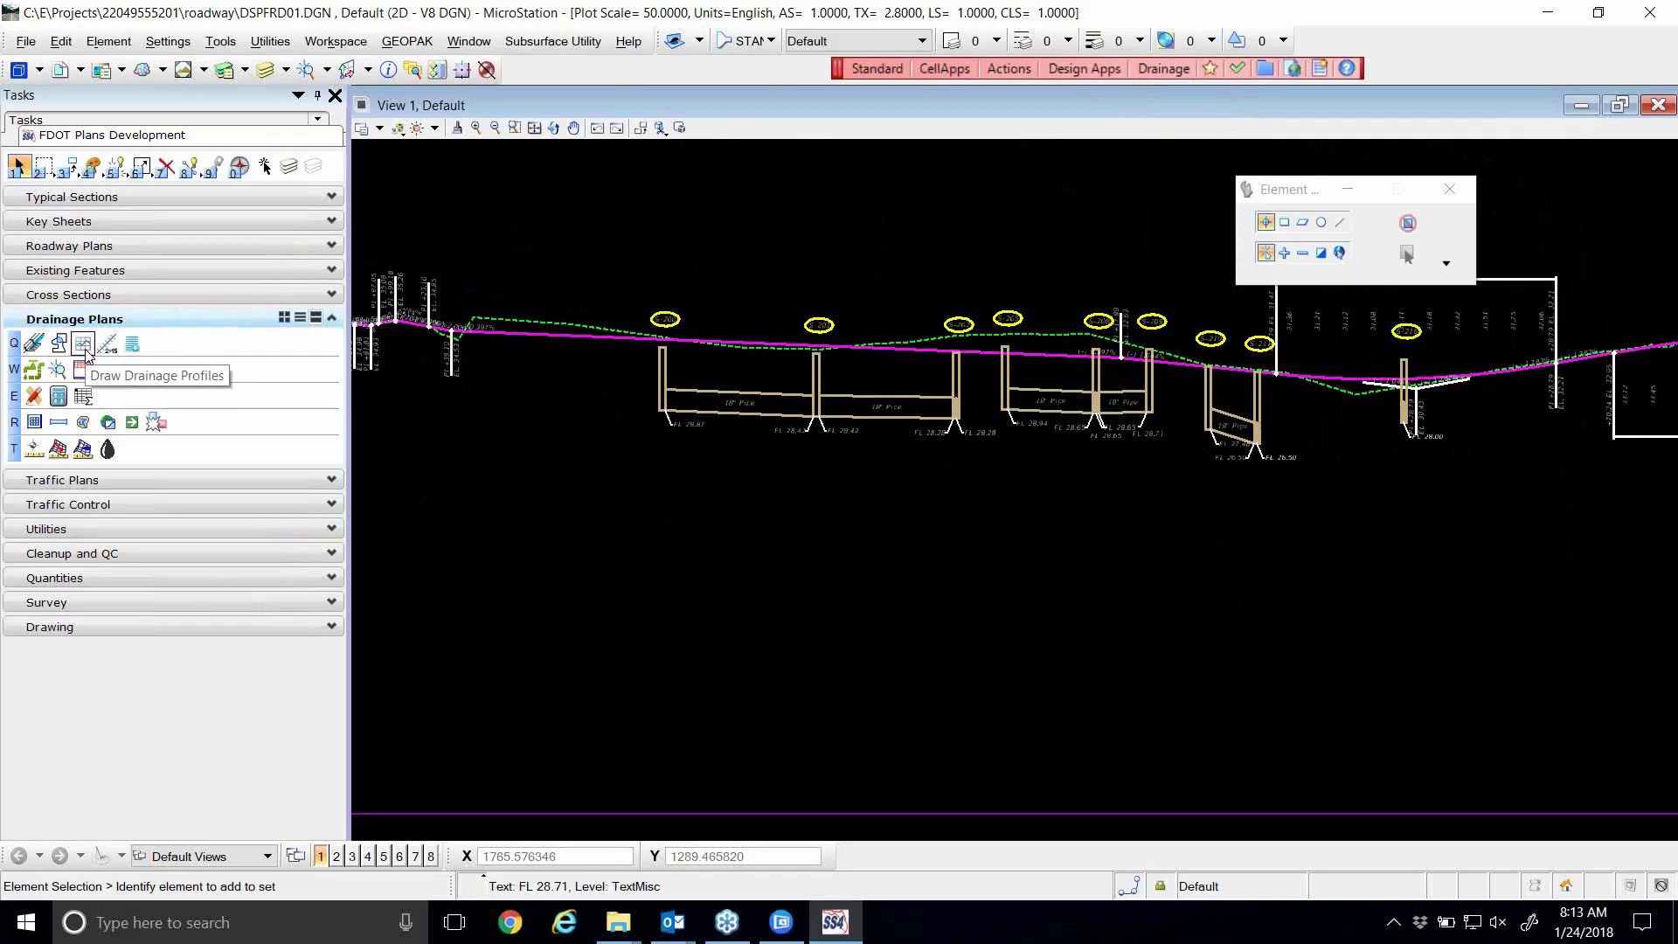
{"action": "left_click", "coordinate": [84, 346]}
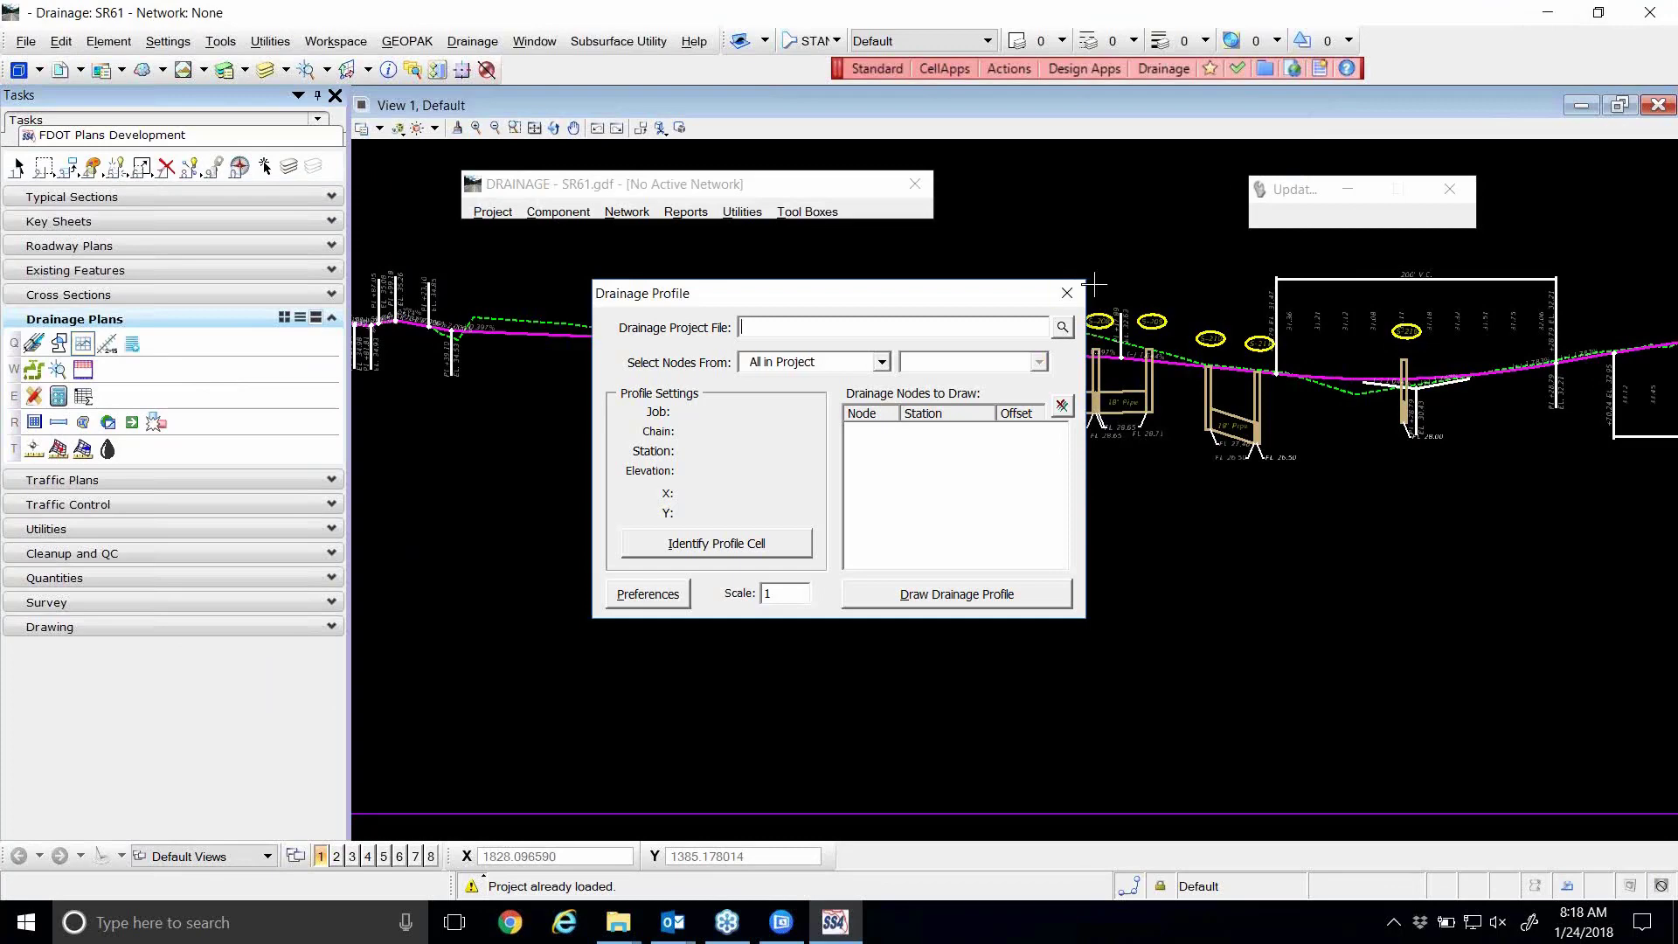
{"action": "left_click", "coordinate": [1068, 294]}
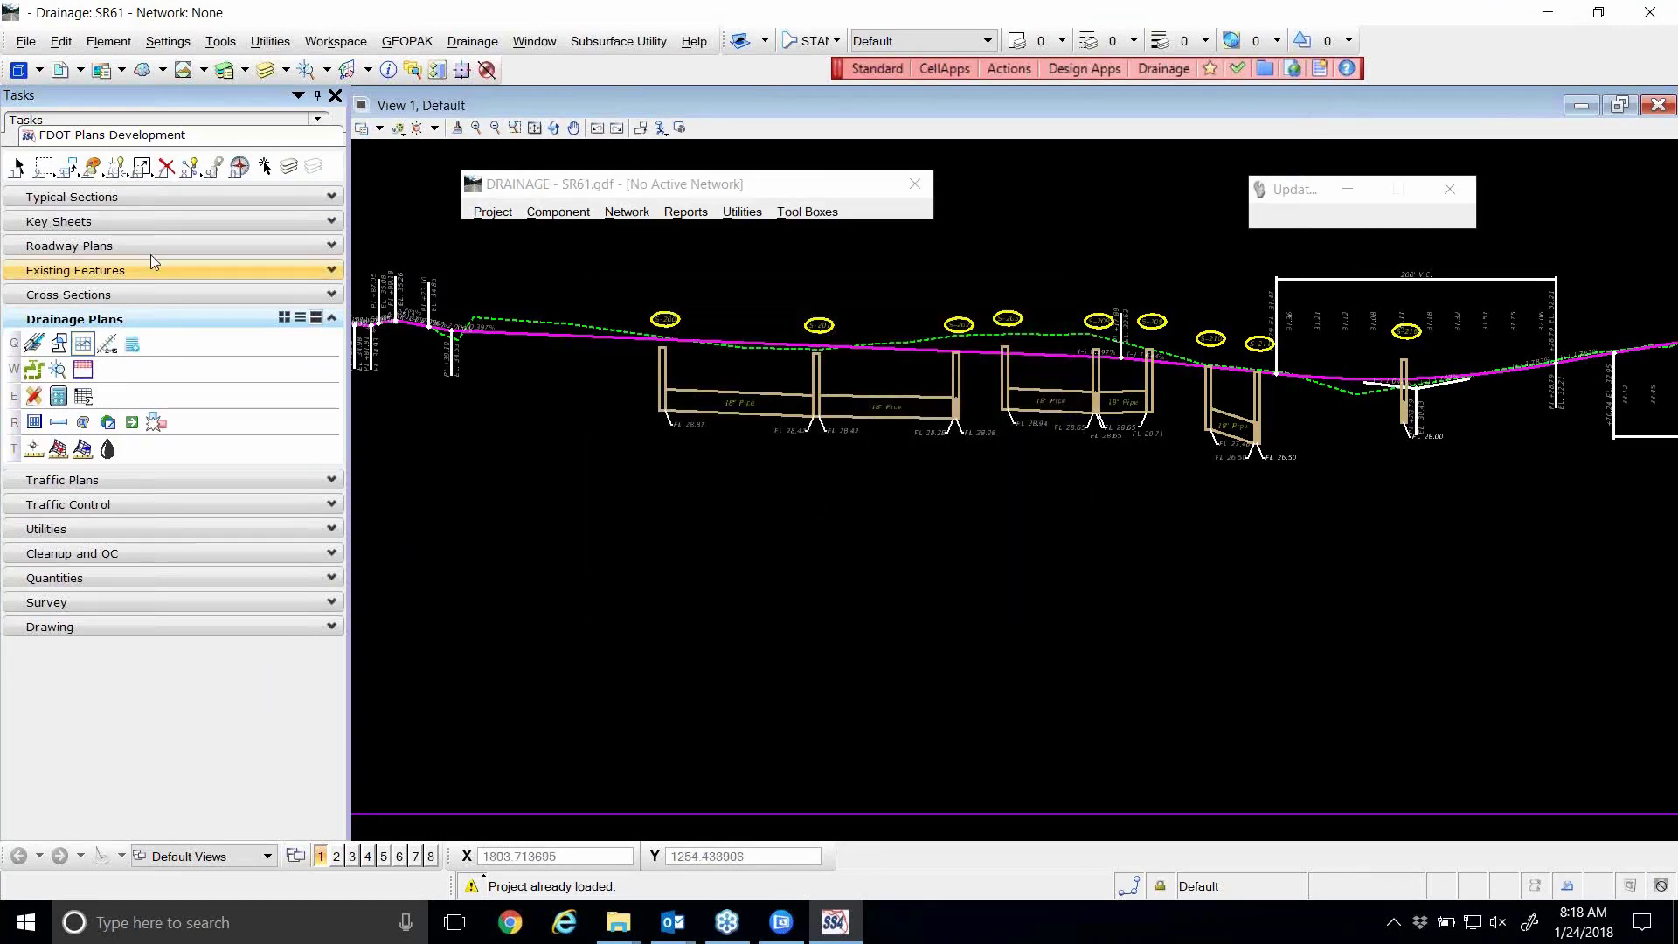
{"action": "left_click", "coordinate": [18, 165]}
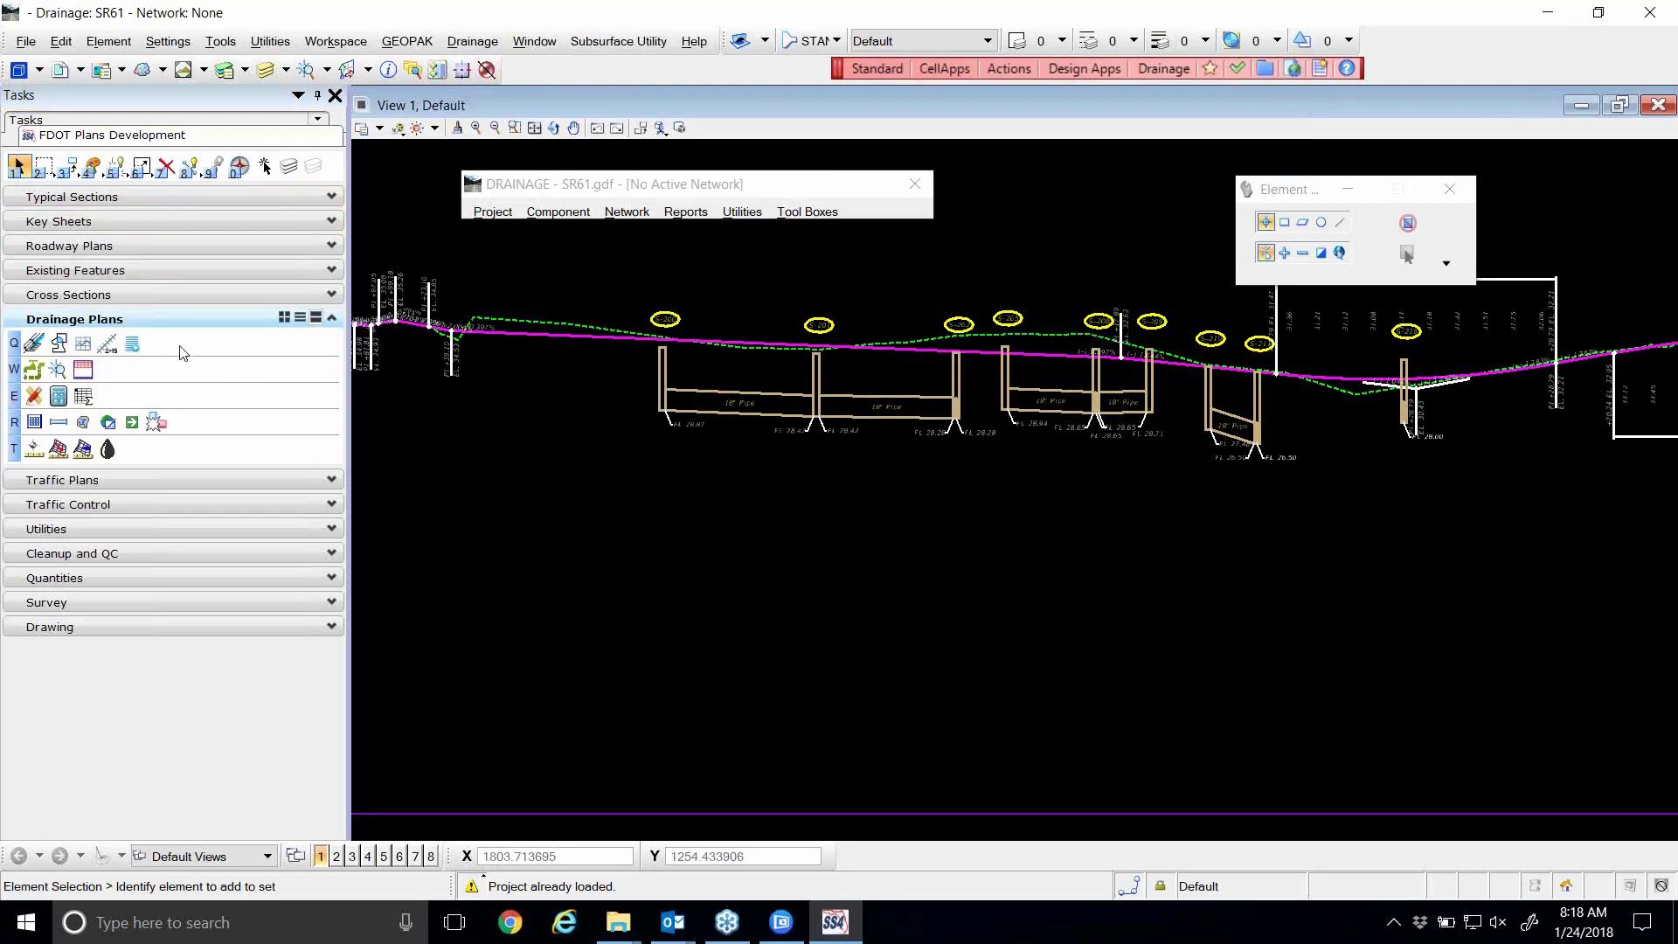
{"action": "left_click", "coordinate": [84, 344]}
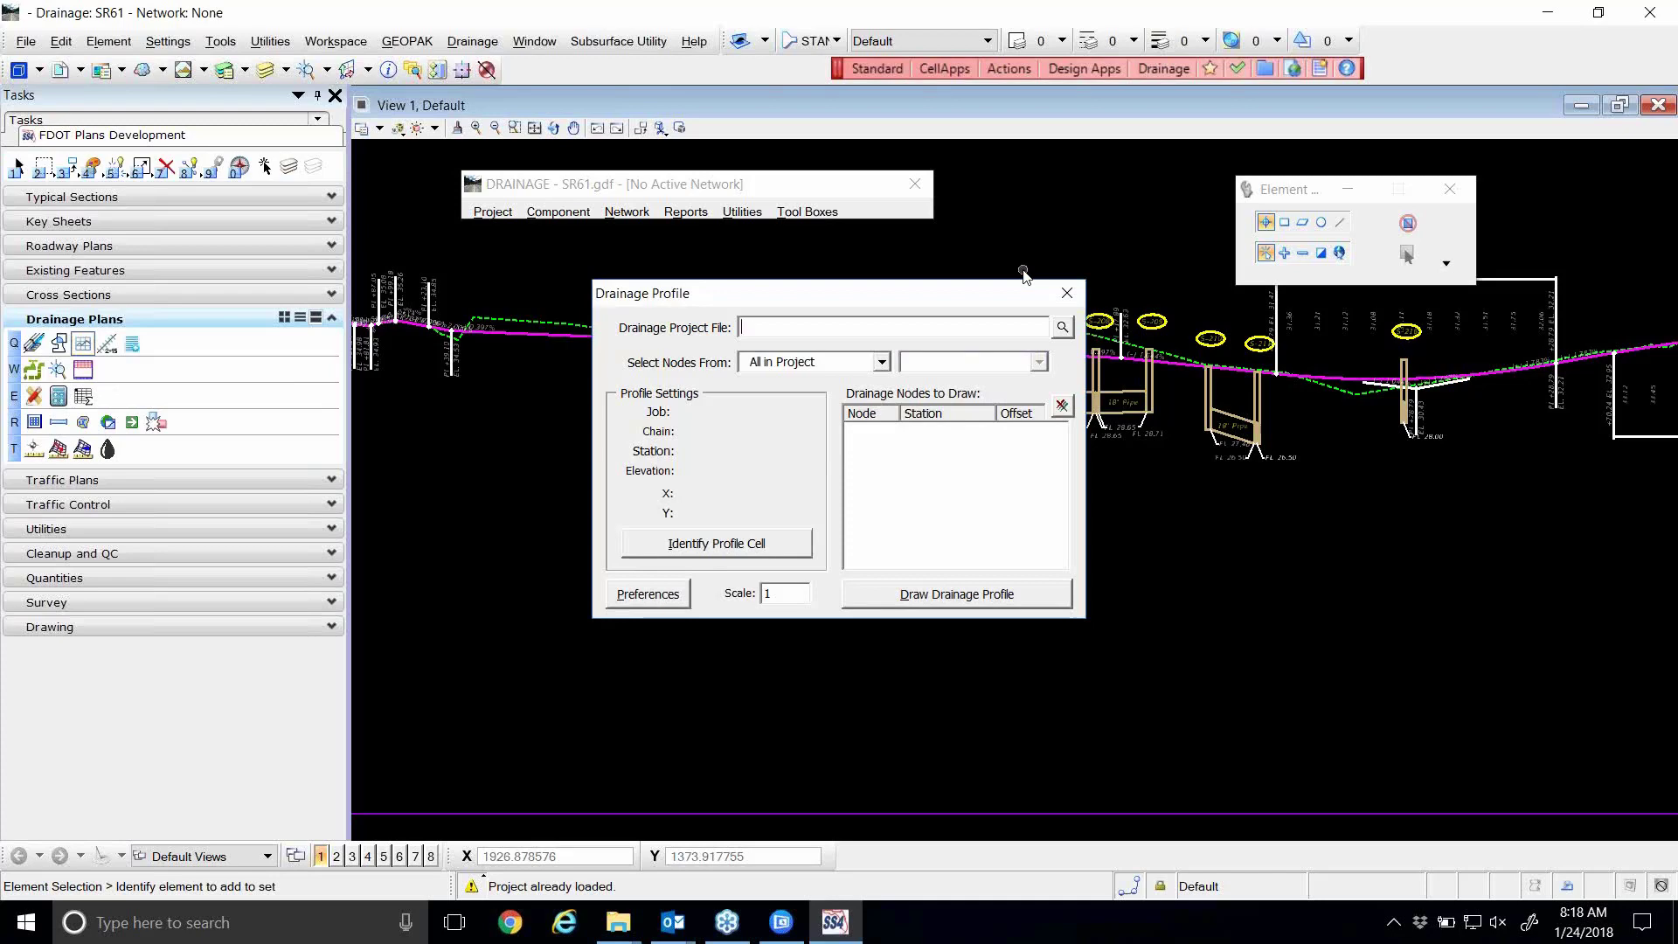
{"action": "left_click", "coordinate": [1067, 293]}
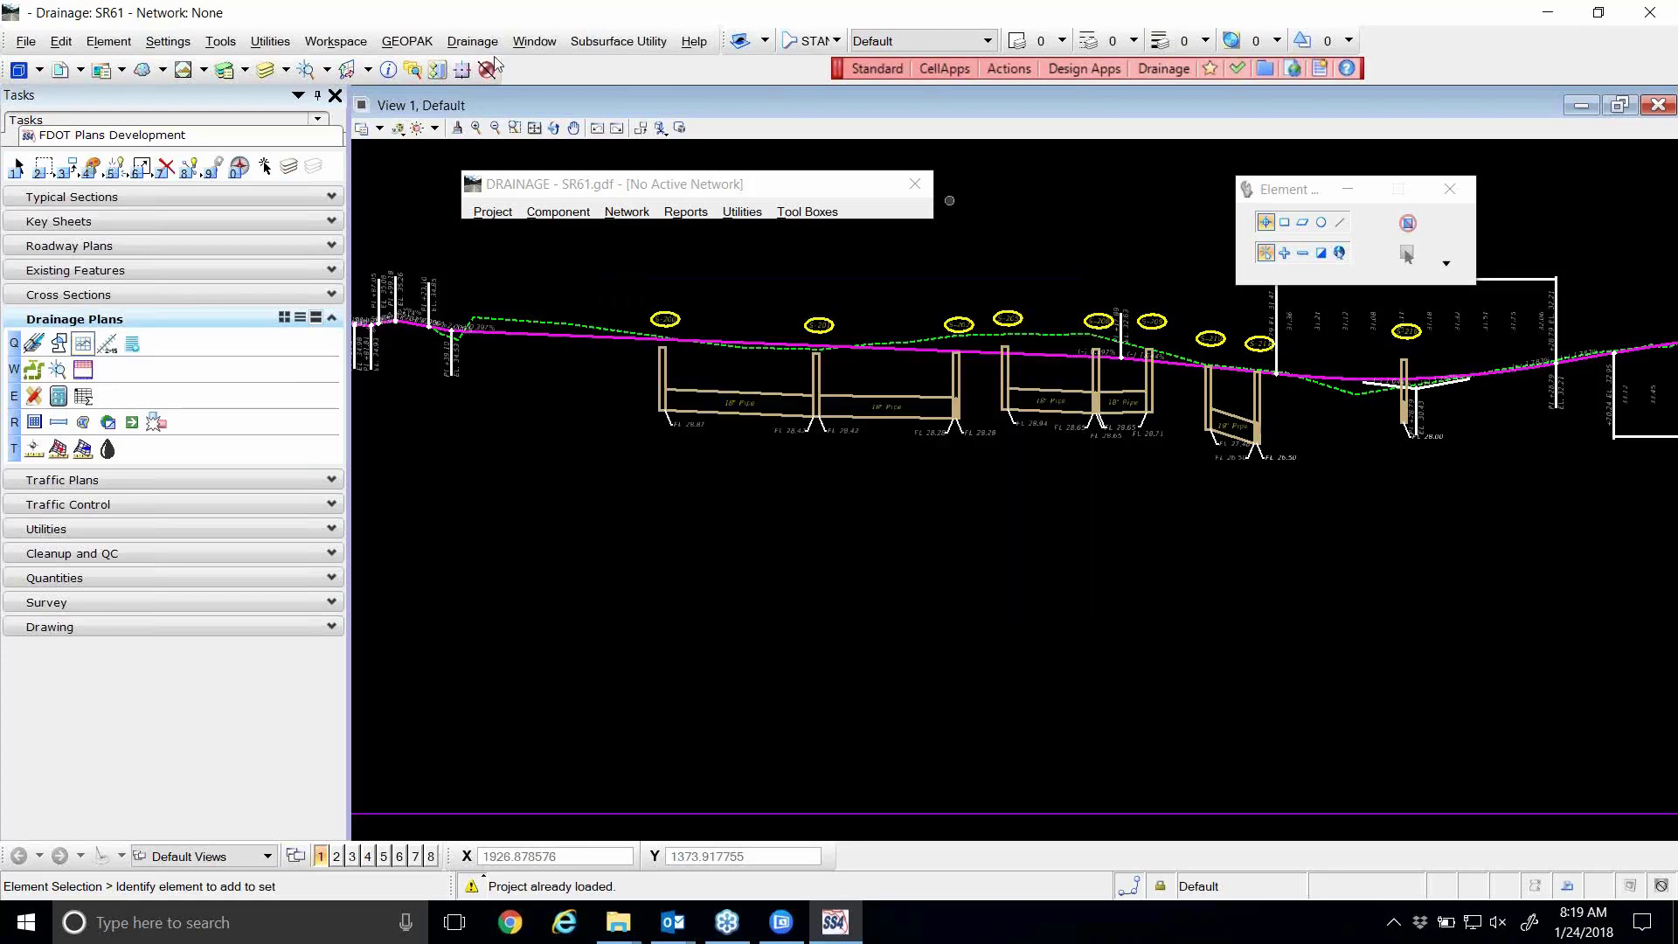
- Bring up the DrainageProfiles.mvba code in the Visual Basic editor, reset the macro and run it again
{"action": "left_click", "coordinate": [269, 42]}
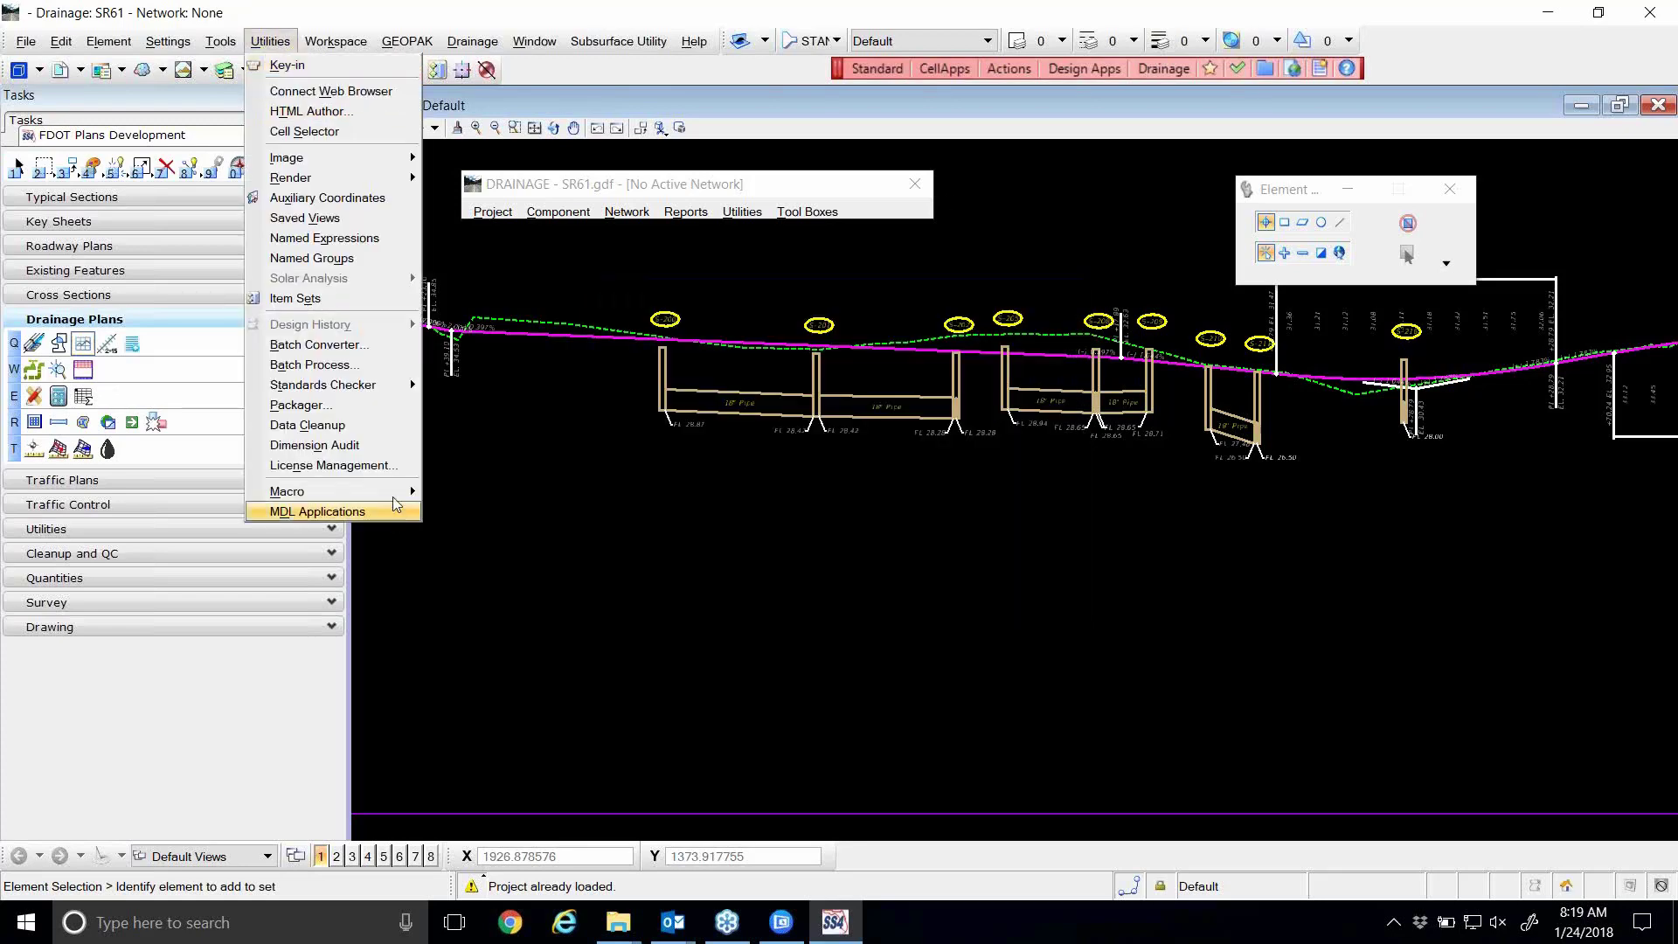
{"action": "mouse_move", "coordinate": [398, 492]}
{"action": "left_click", "coordinate": [483, 513]}
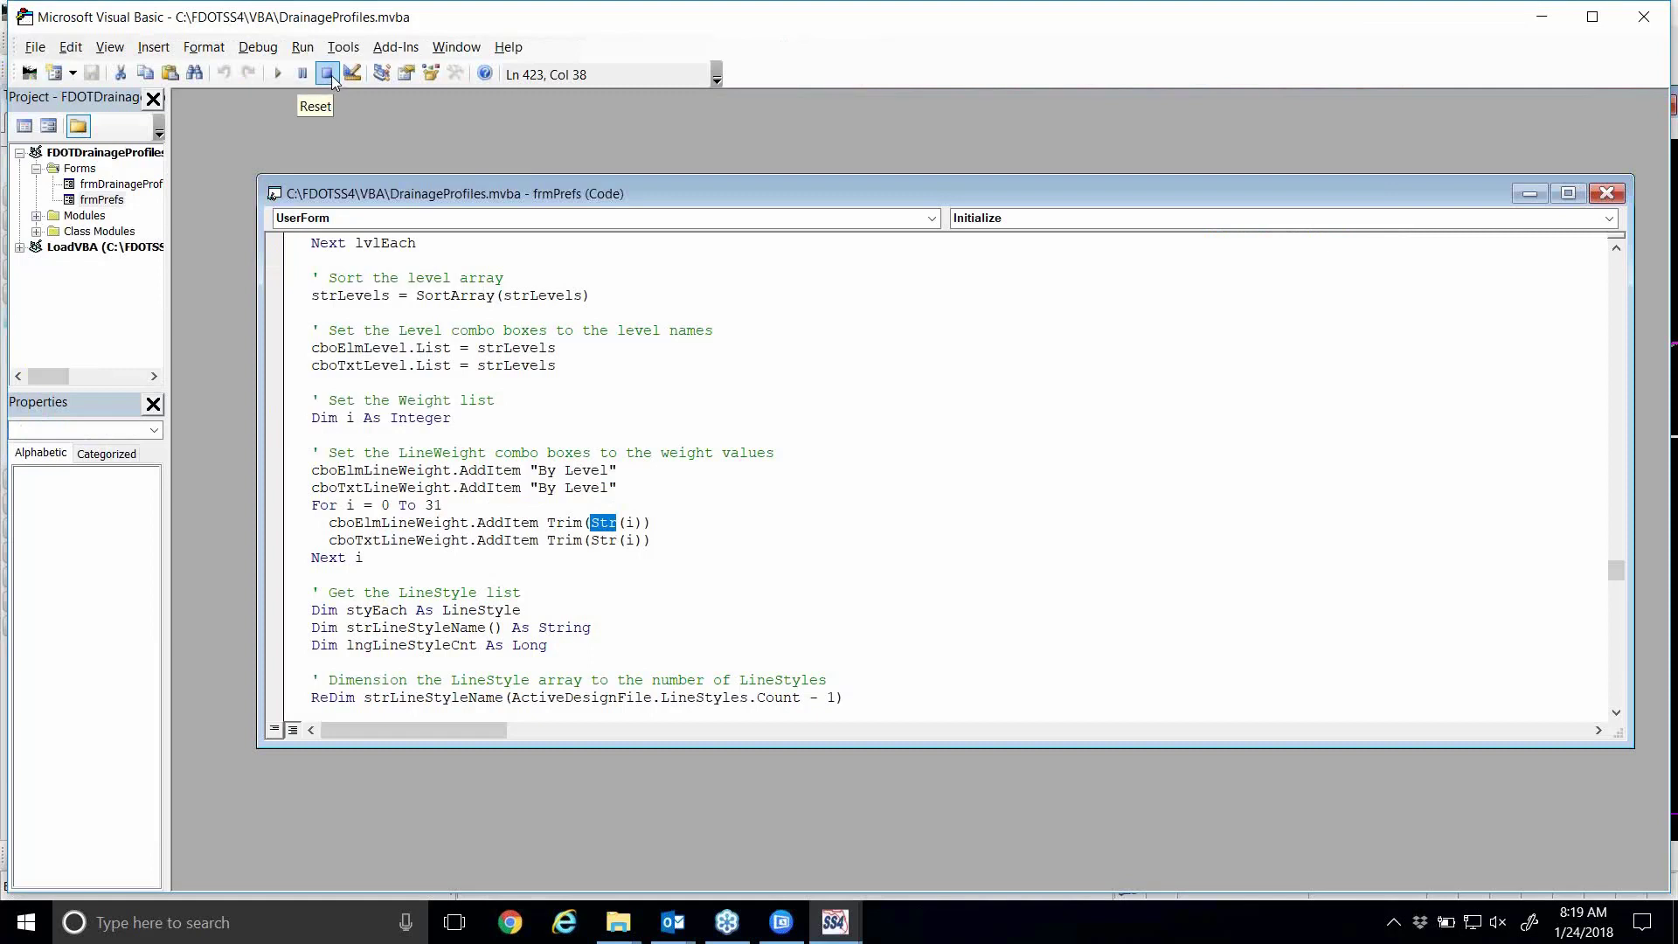
{"action": "left_click", "coordinate": [343, 46]}
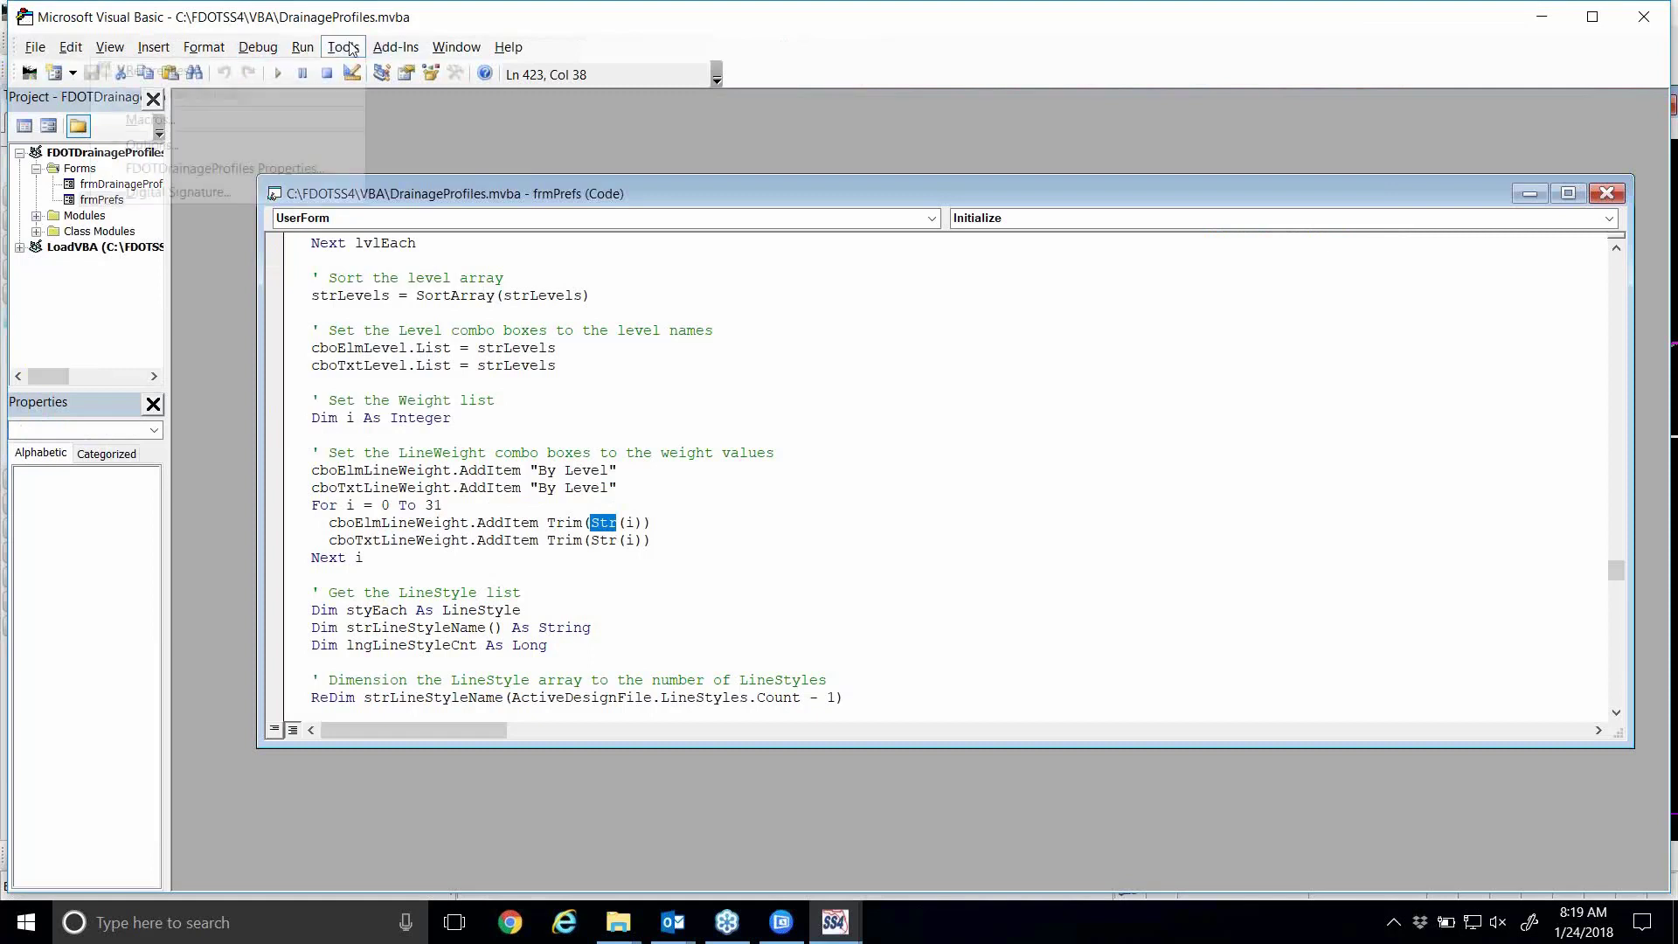
{"action": "left_click", "coordinate": [323, 71]}
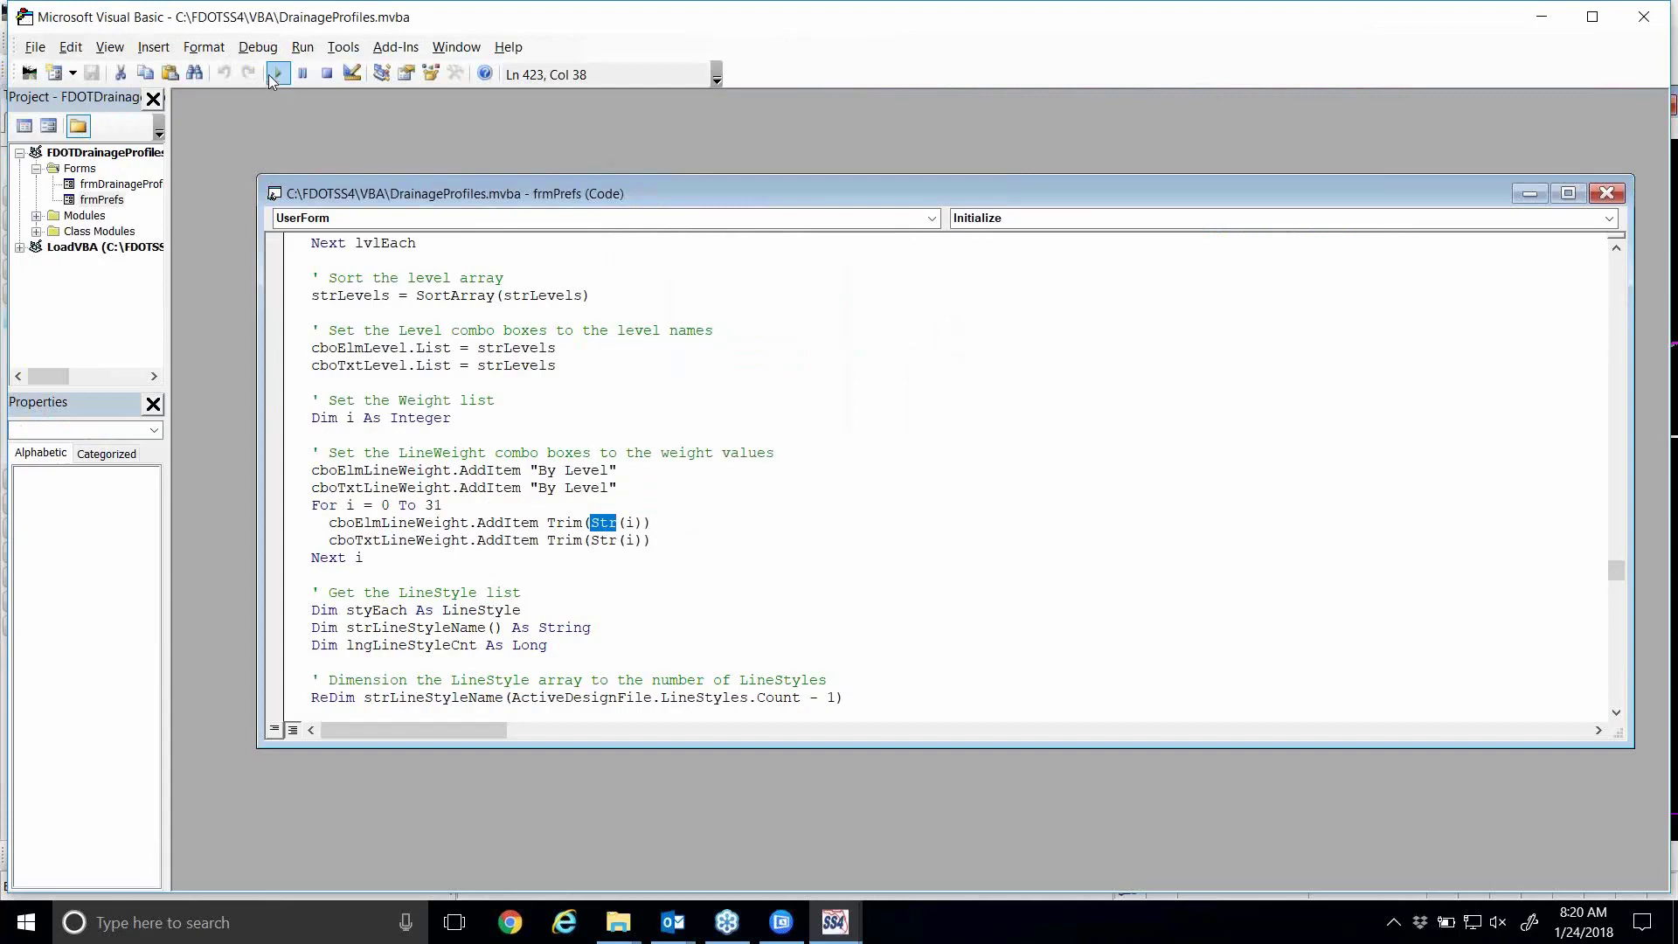
{"action": "left_click", "coordinate": [280, 76]}
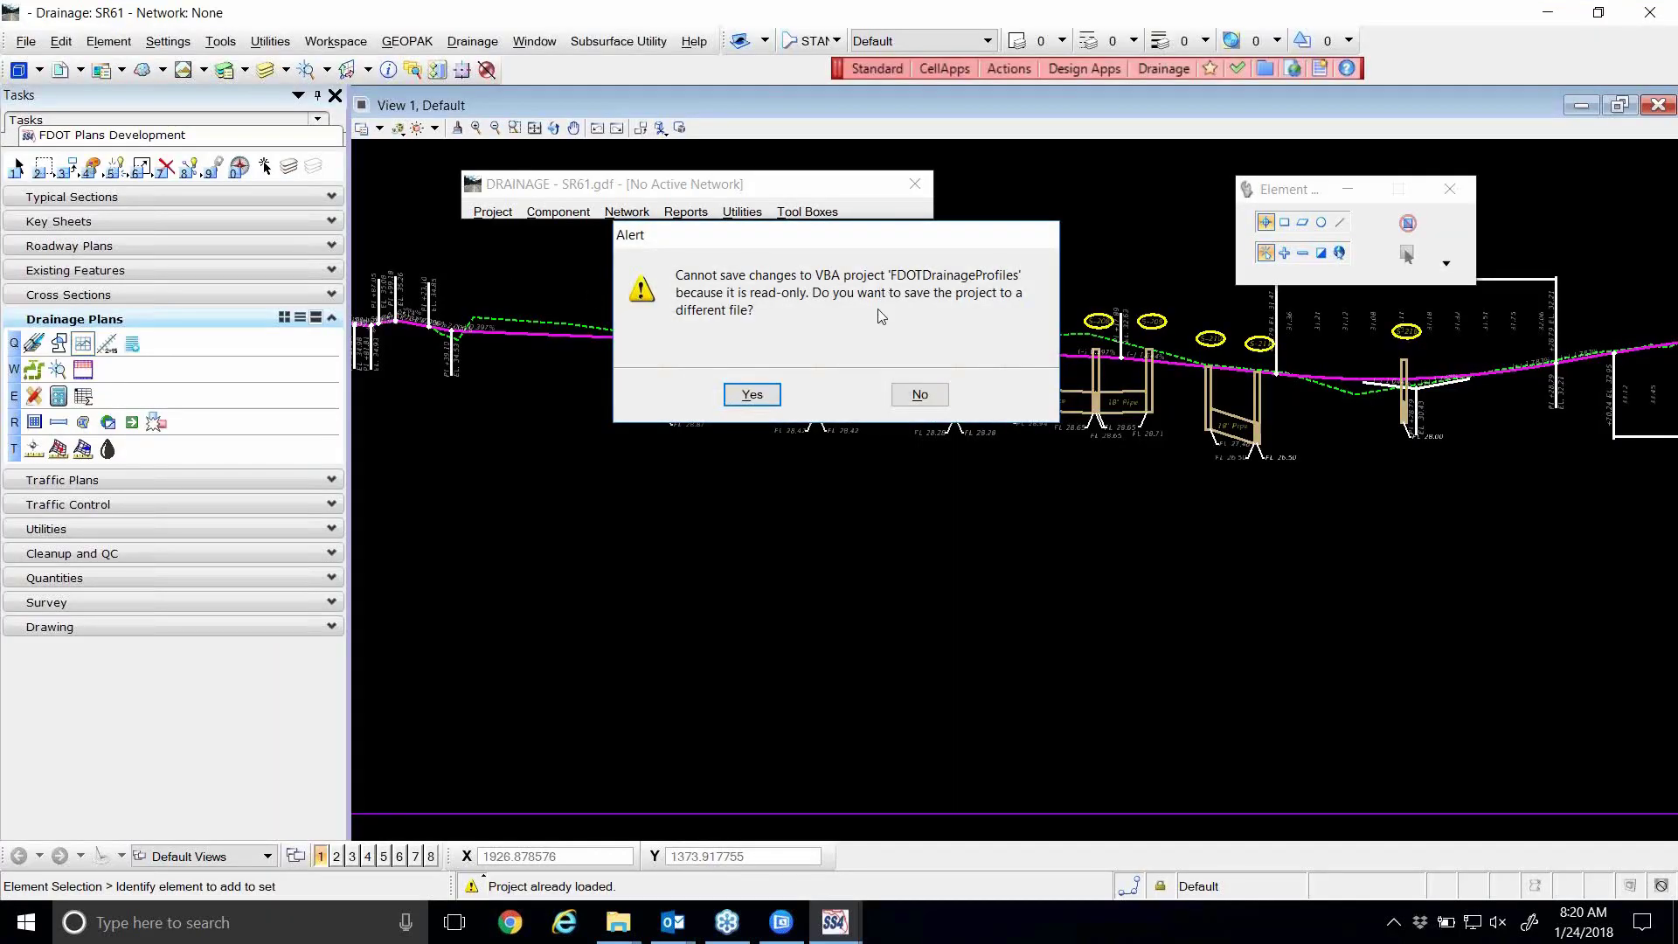
- Try to save the read-only FDOTDrainageProfiles VBA project as DrainageProfiles.mvba in the VBA folder and dismiss the error message
{"action": "left_click", "coordinate": [752, 395]}
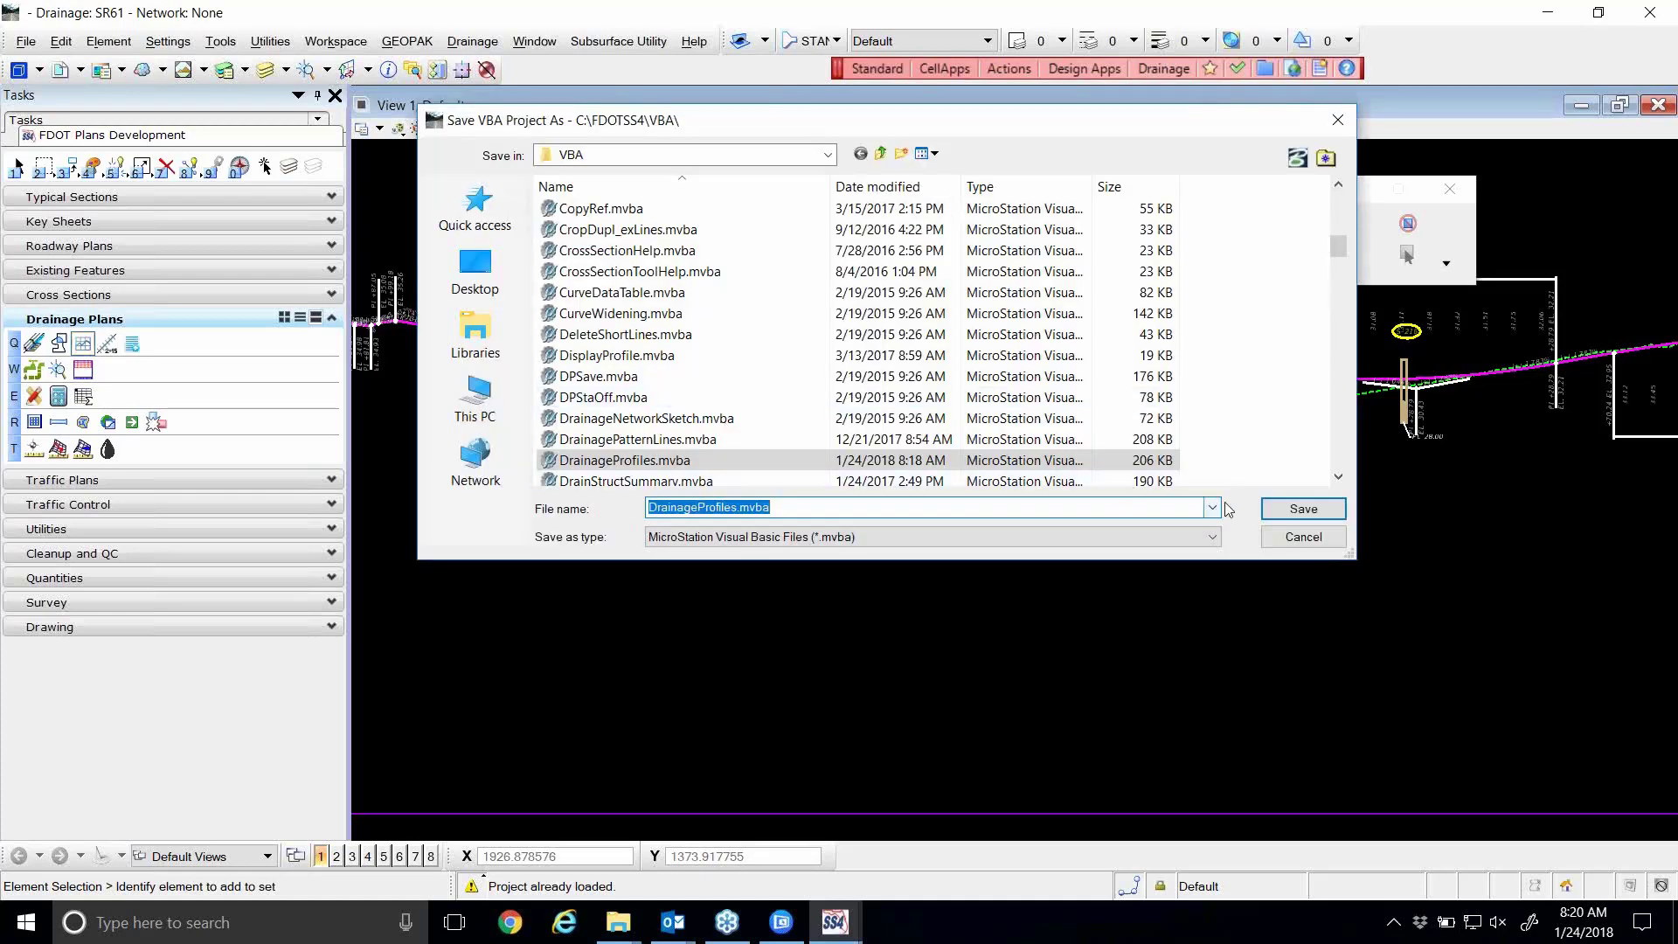
{"action": "left_click", "coordinate": [1298, 508]}
{"action": "left_click", "coordinate": [887, 462]}
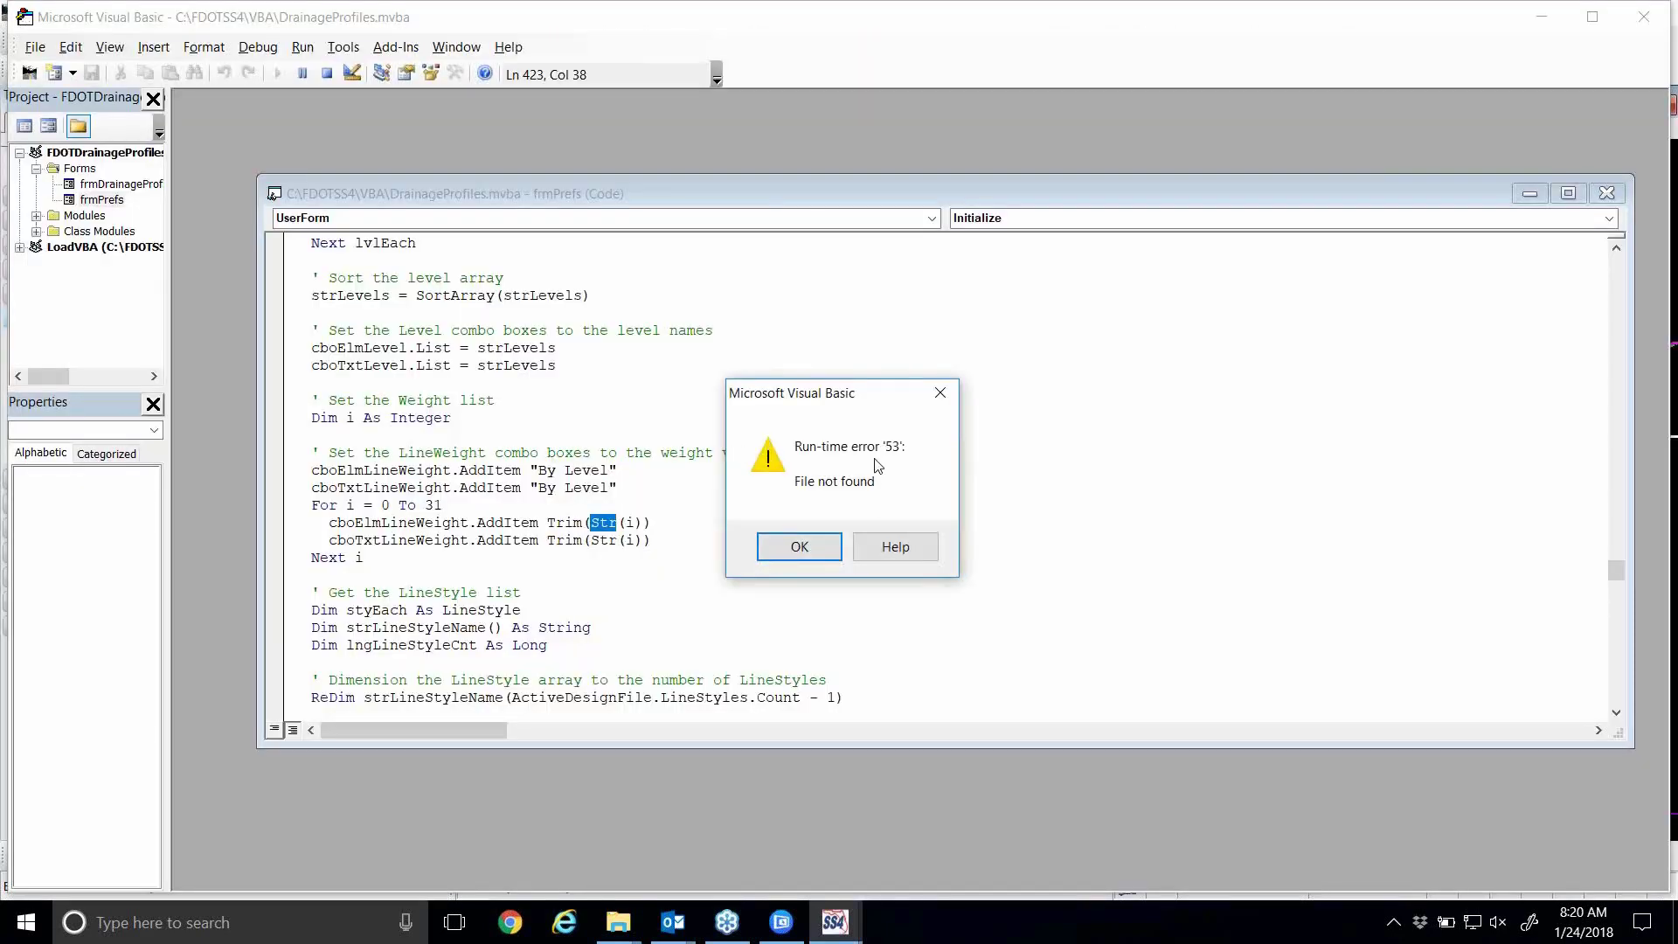
{"action": "left_click", "coordinate": [791, 546]}
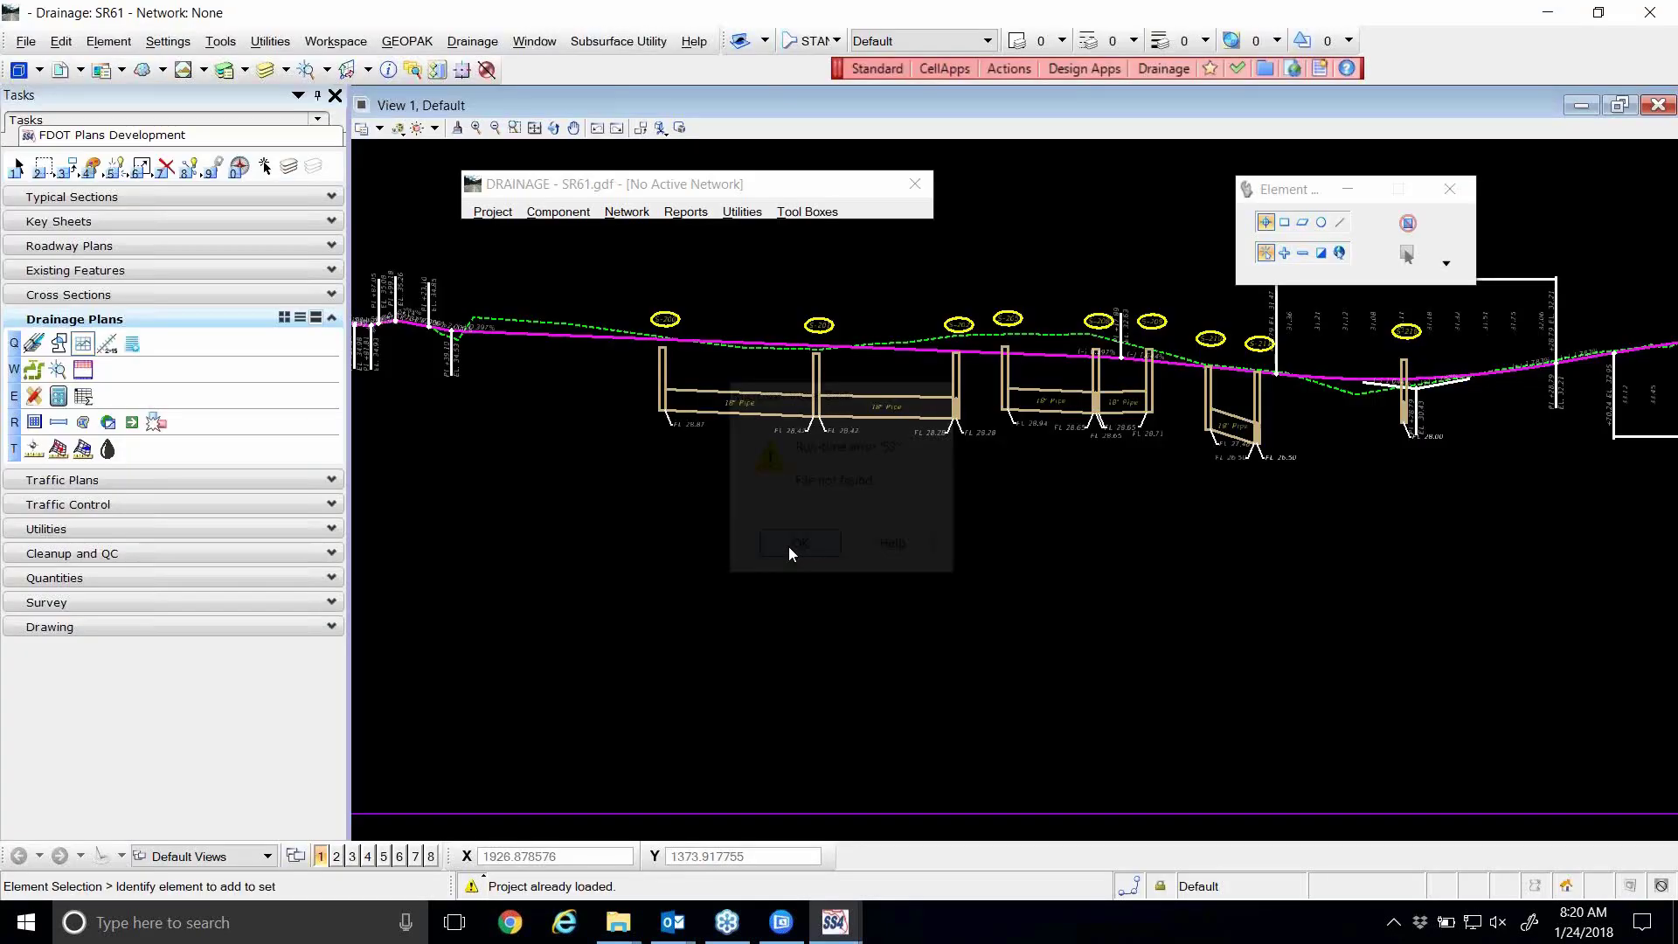
- Open the Draw Drainage Profiles tool and reposition its dialog to view structures S-200 and S-201 in the profile
{"action": "left_click", "coordinate": [90, 347]}
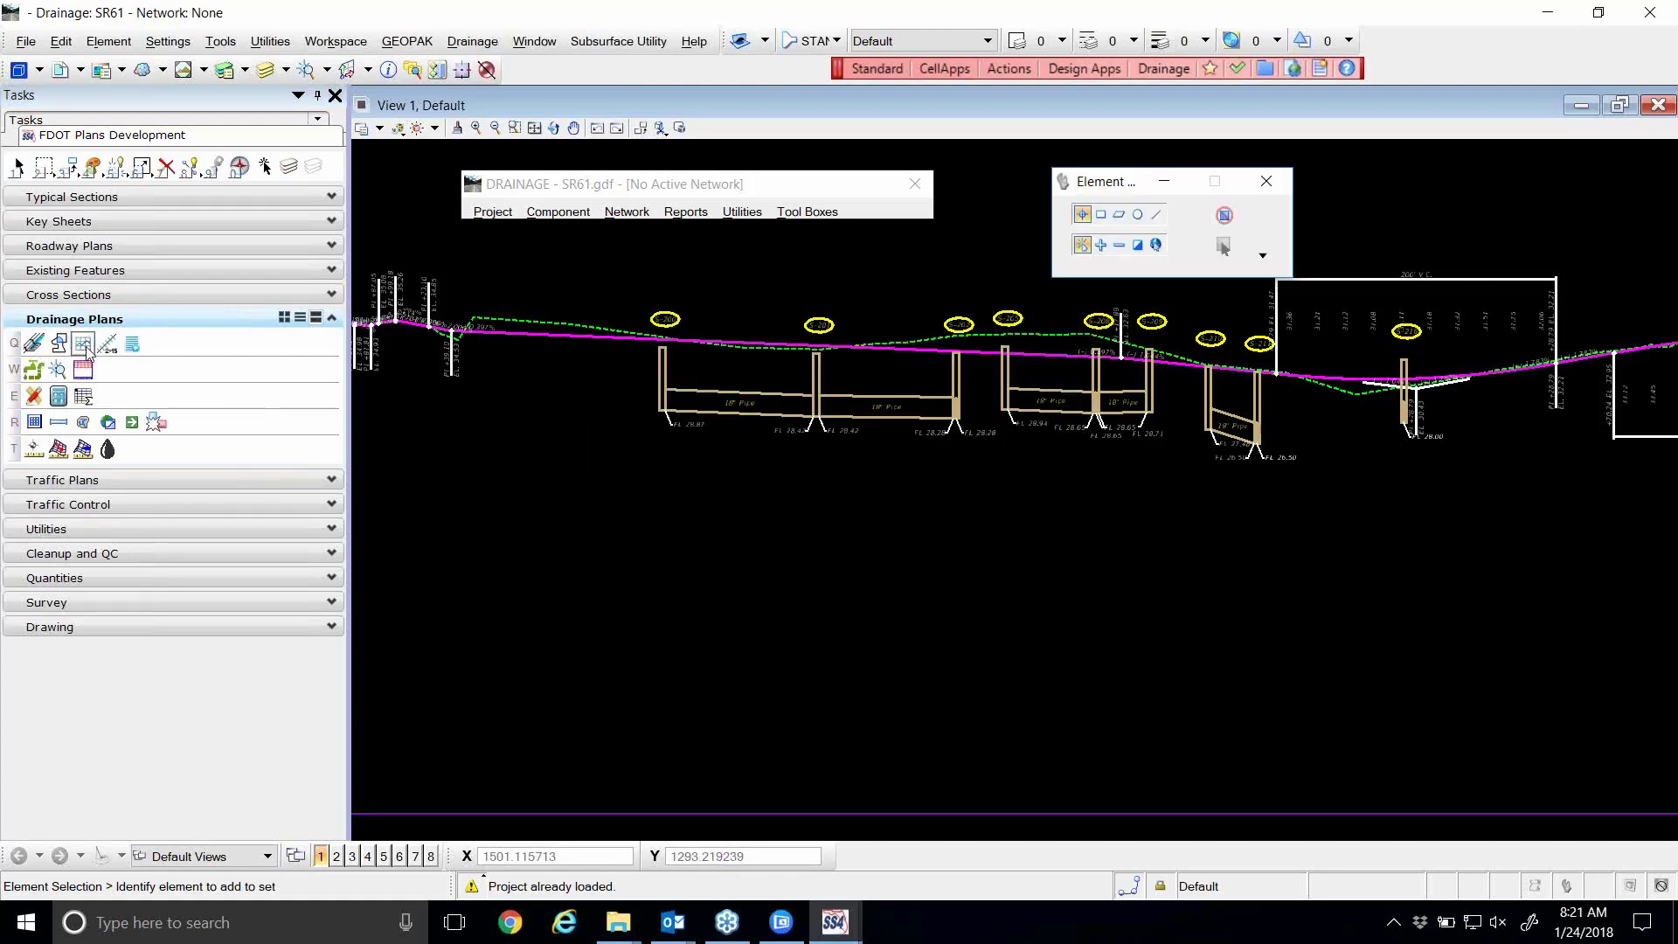
{"action": "left_click", "coordinate": [84, 344]}
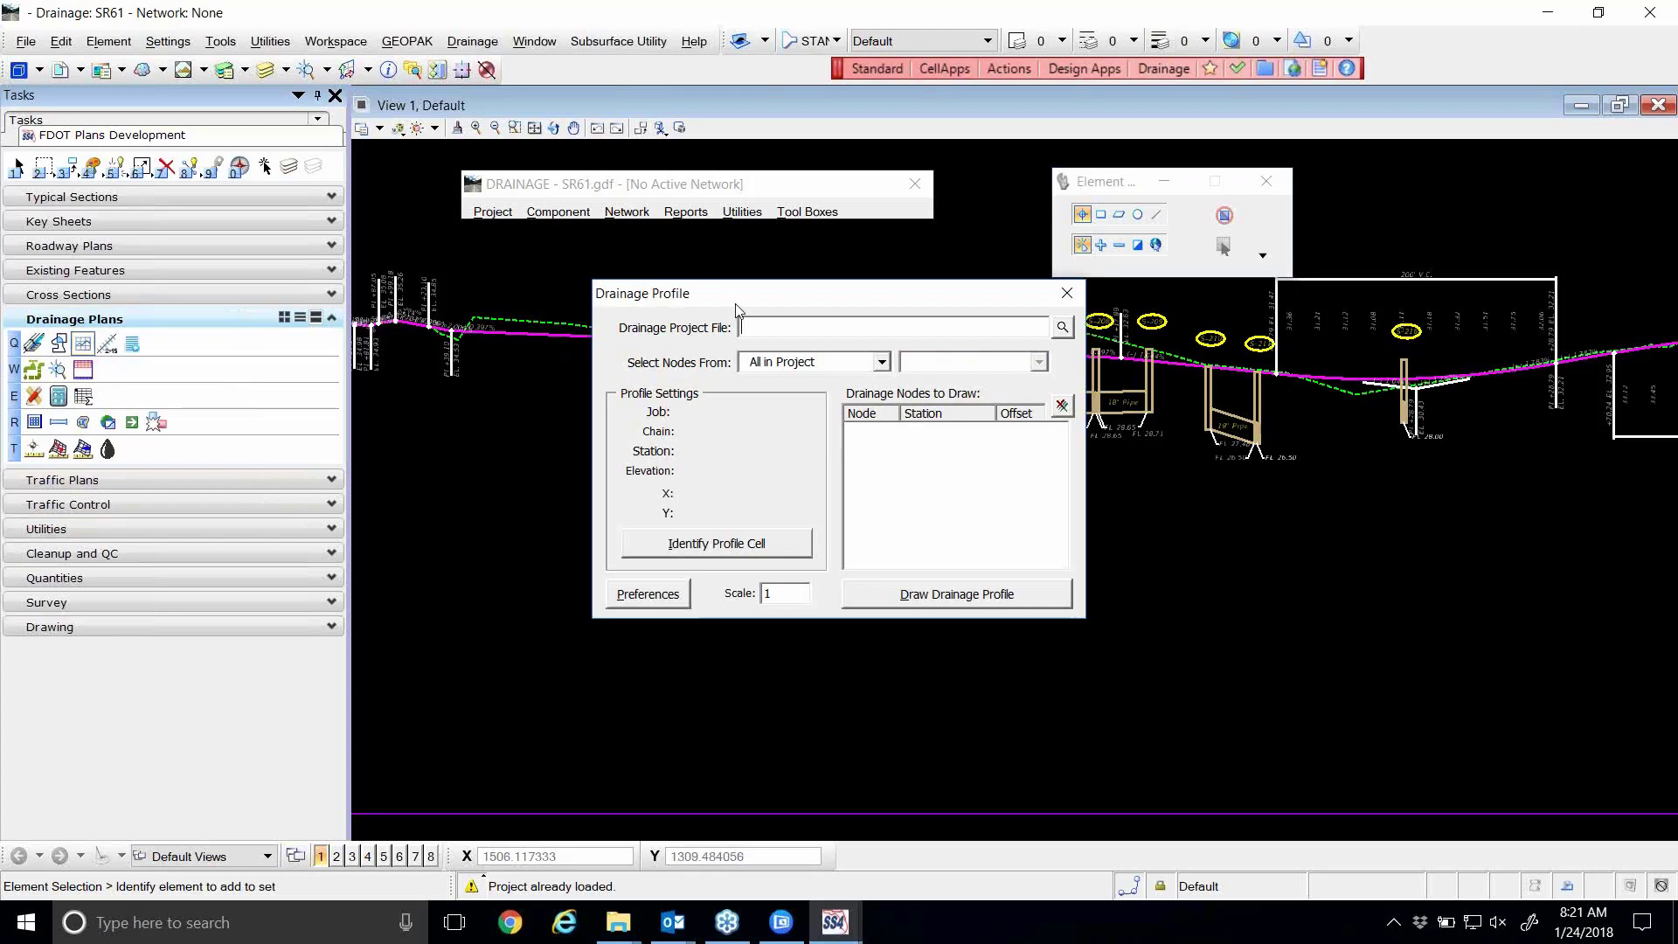
{"action": "left_click_drag", "start_coordinate": [744, 299], "coordinate": [705, 280]}
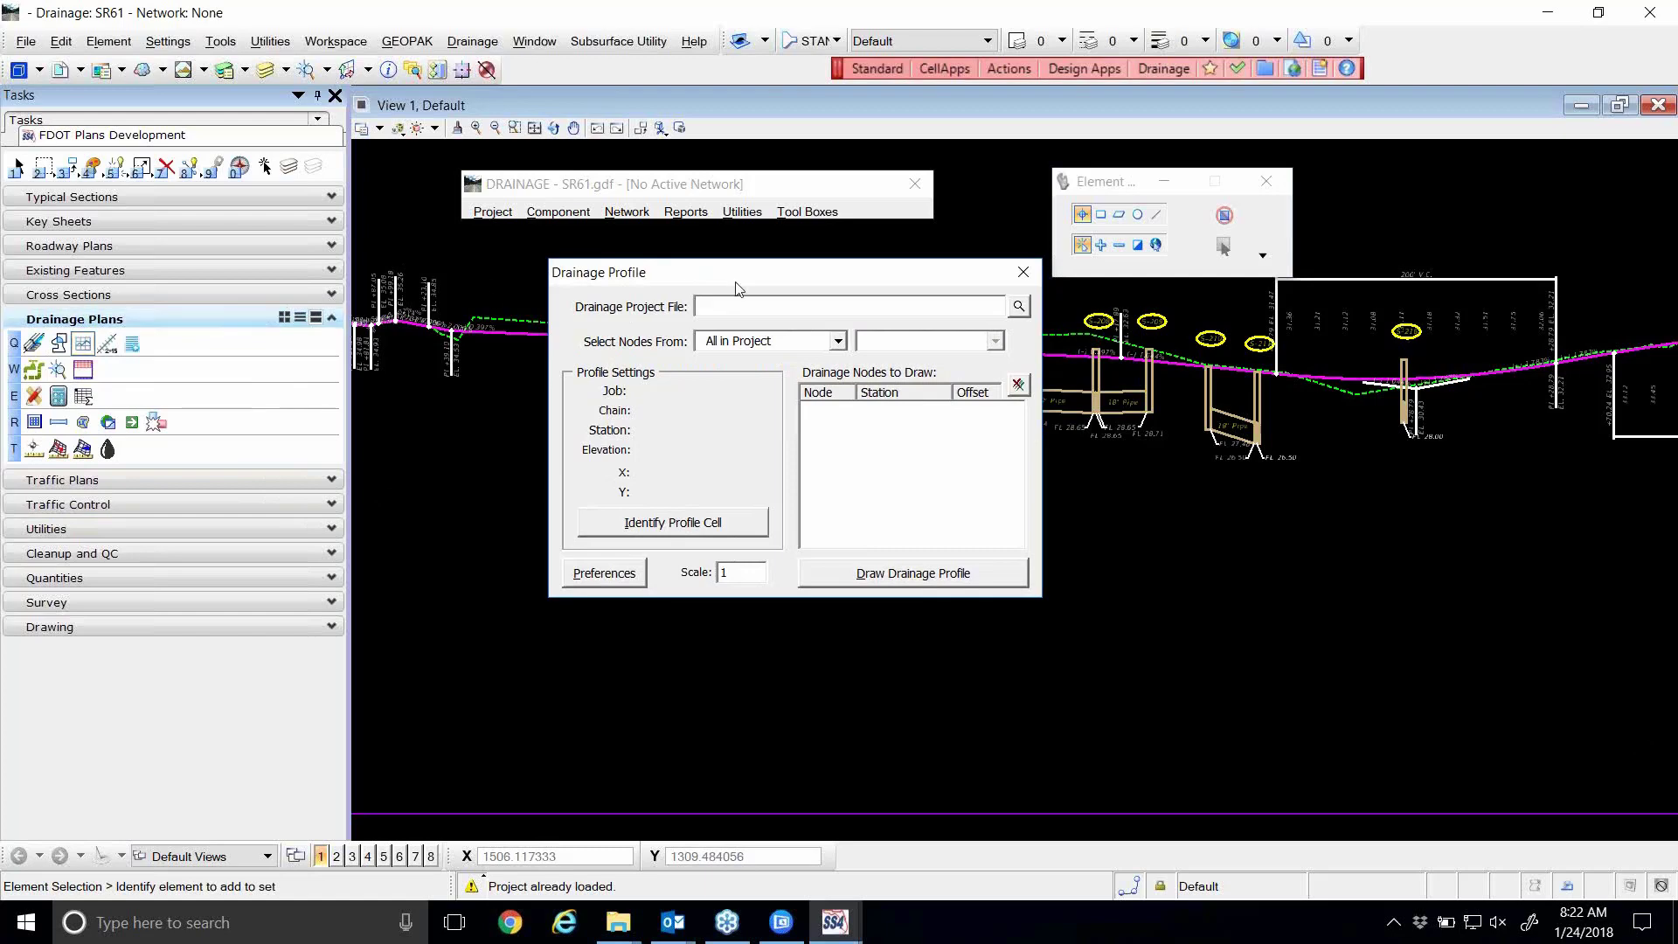
{"action": "left_click_drag", "start_coordinate": [719, 267], "coordinate": [633, 247]}
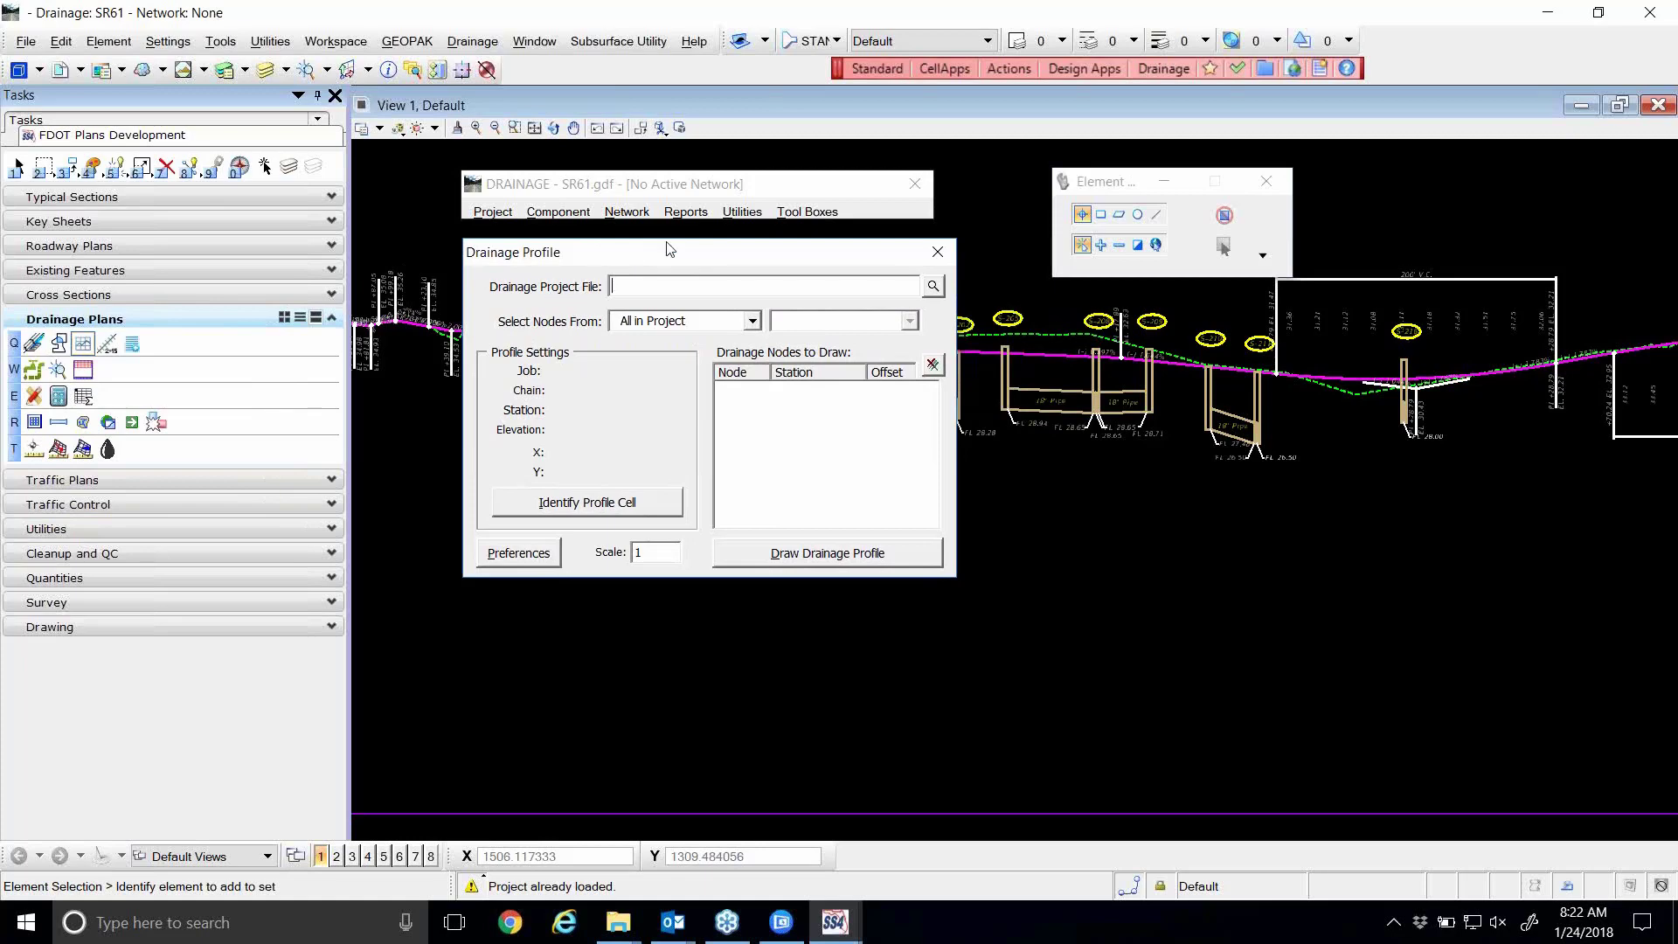
{"action": "left_click_drag", "start_coordinate": [658, 260], "coordinate": [664, 459]}
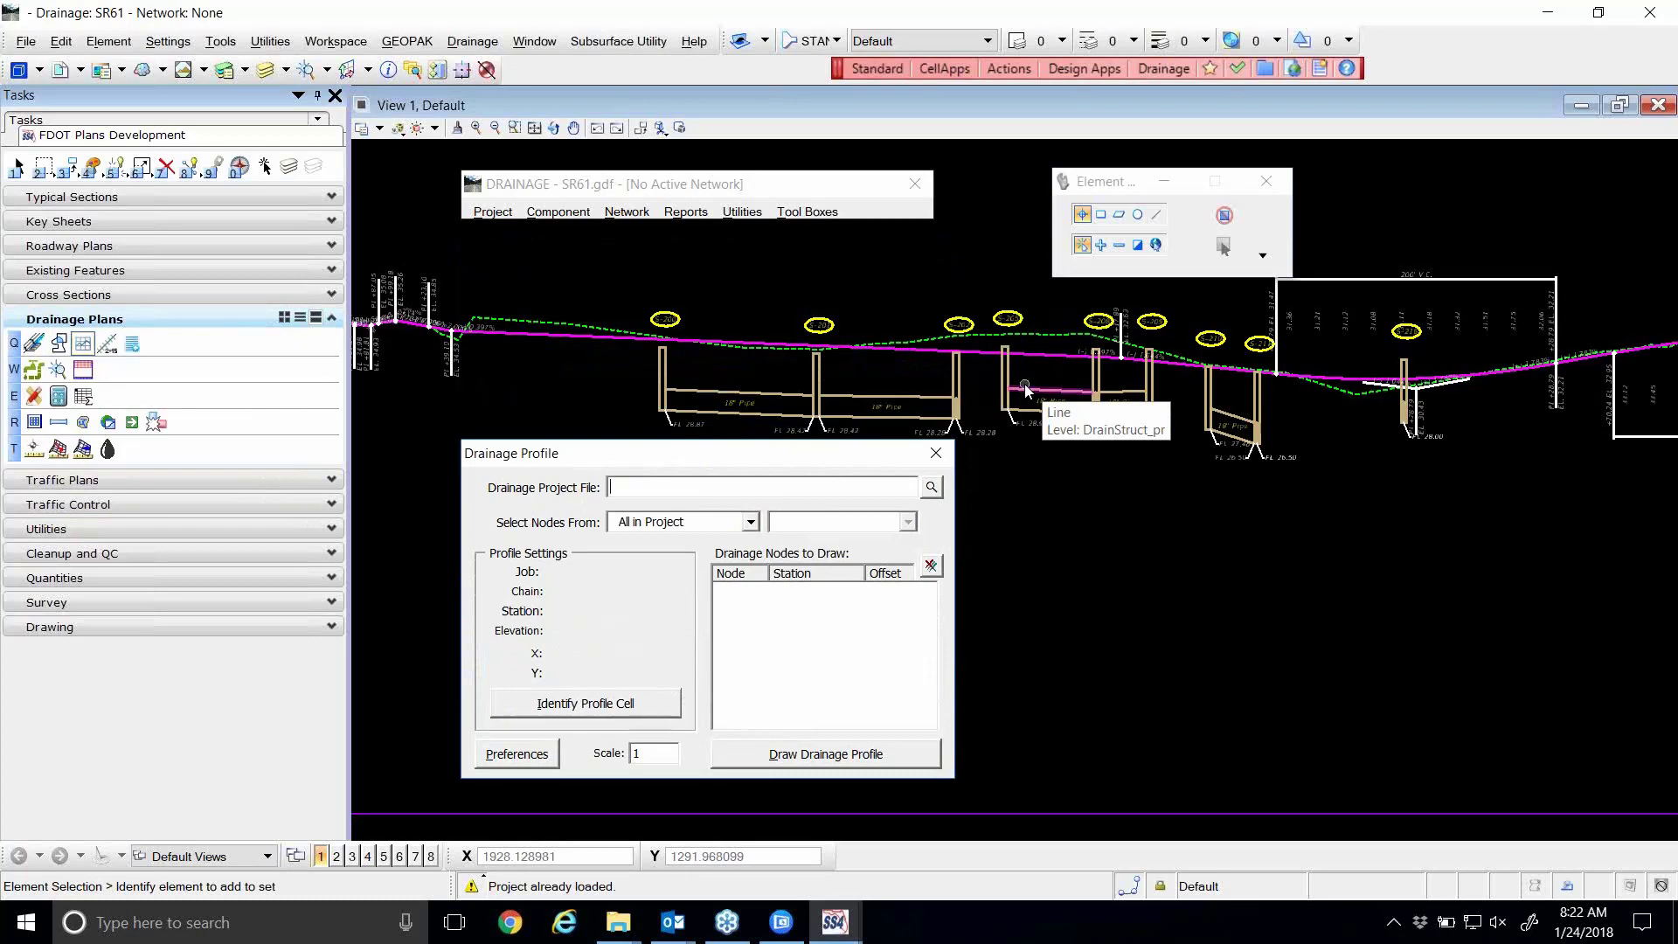
{"action": "left_click_drag", "start_coordinate": [705, 456], "coordinate": [740, 263]}
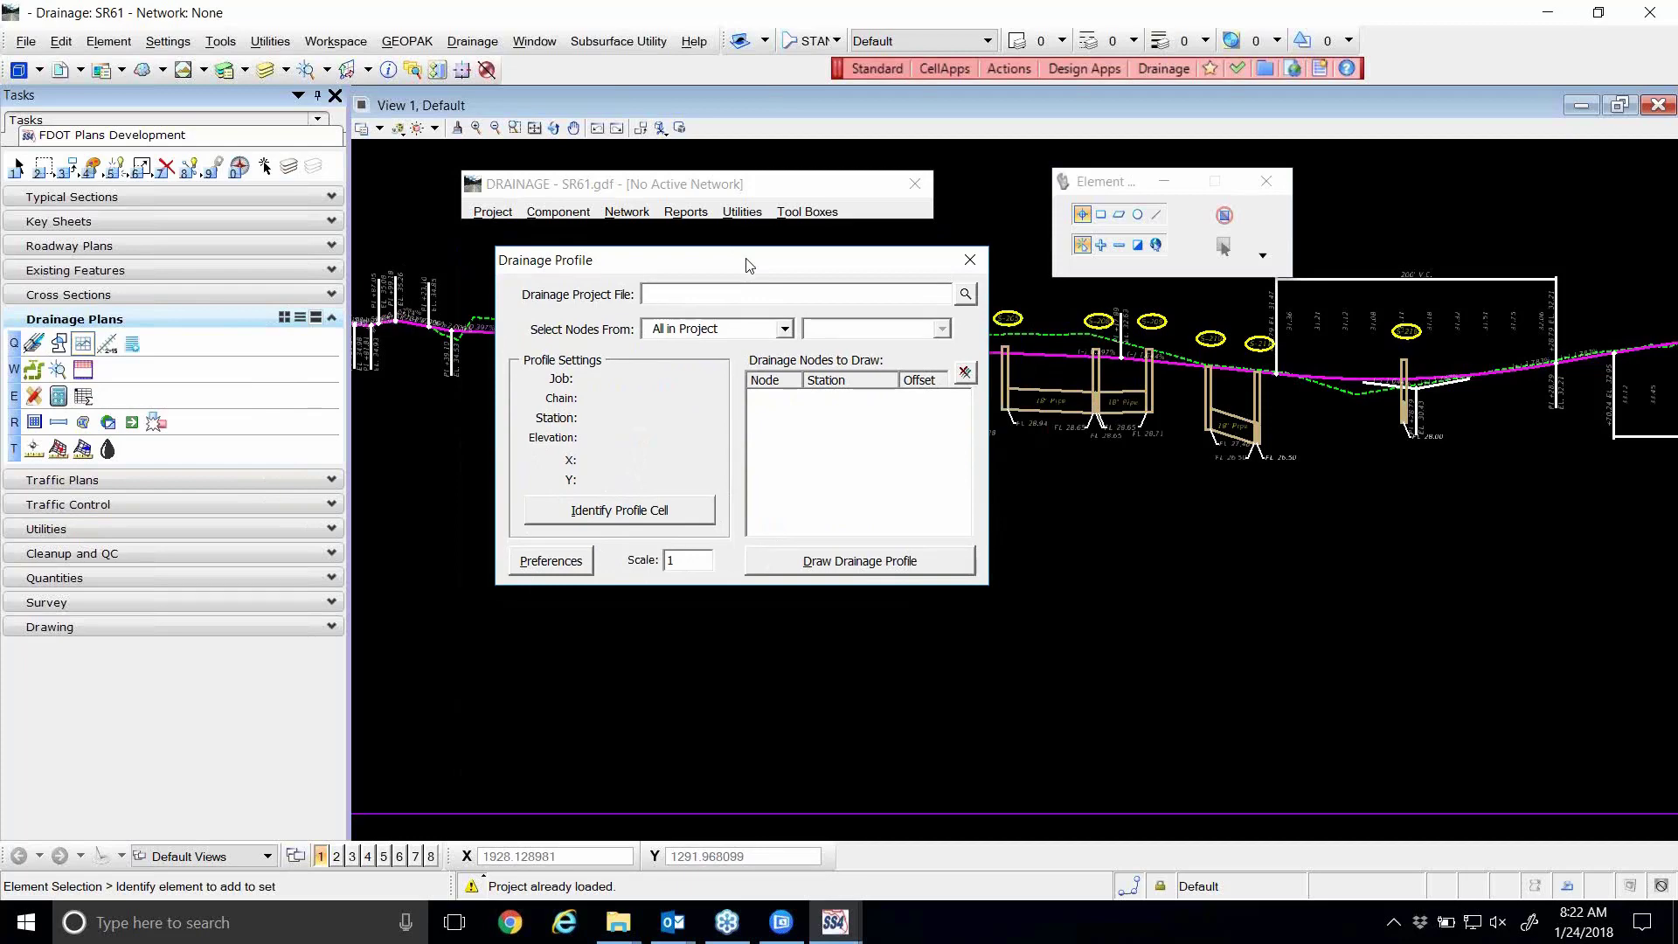
{"action": "left_click_drag", "start_coordinate": [750, 264], "coordinate": [1050, 395]}
{"action": "scroll", "coordinate": [699, 340], "scroll_direction": "up", "scroll_amount": 4}
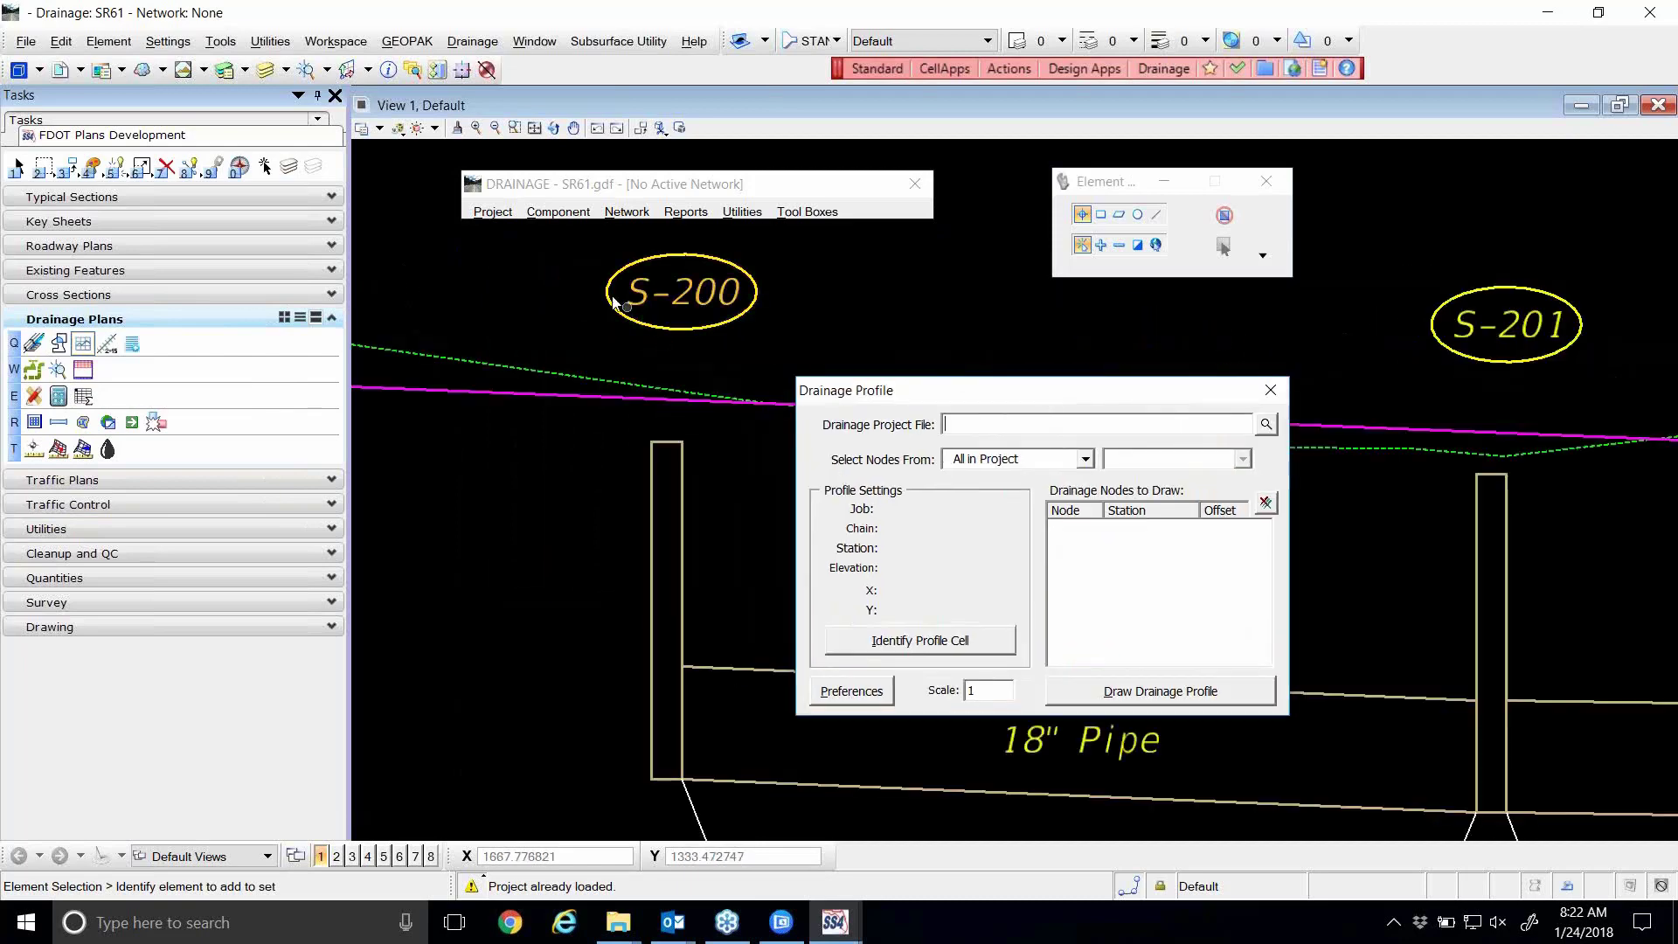
{"action": "scroll", "coordinate": [568, 302], "scroll_direction": "down", "scroll_amount": 3}
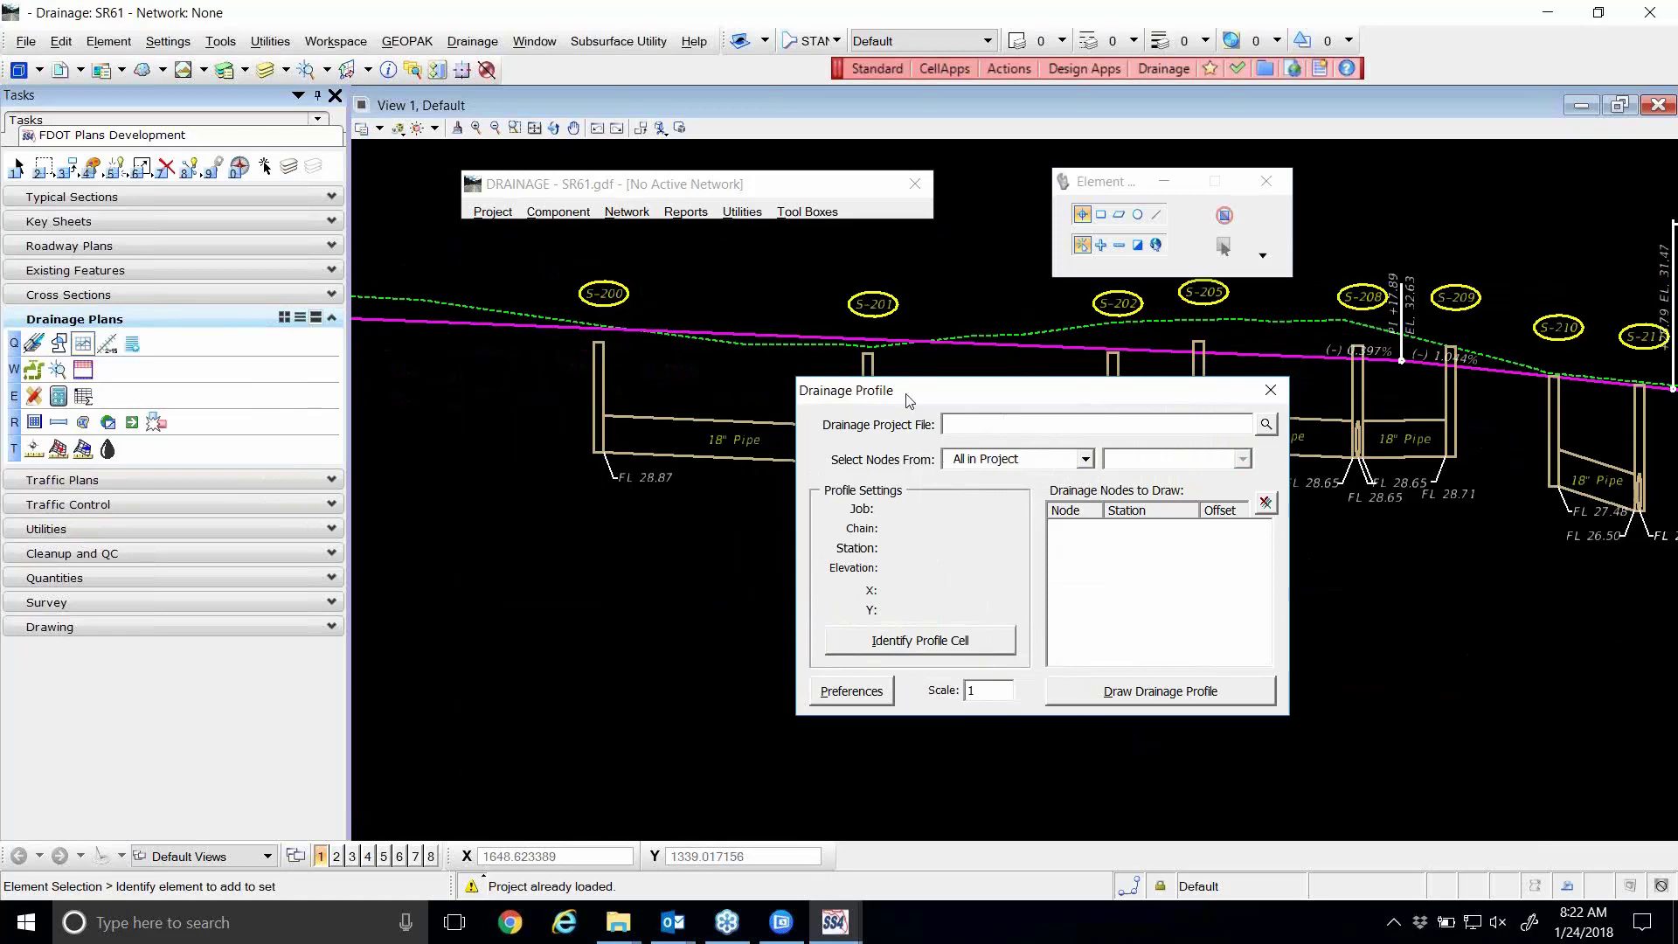
{"action": "left_click_drag", "start_coordinate": [913, 390], "coordinate": [936, 359]}
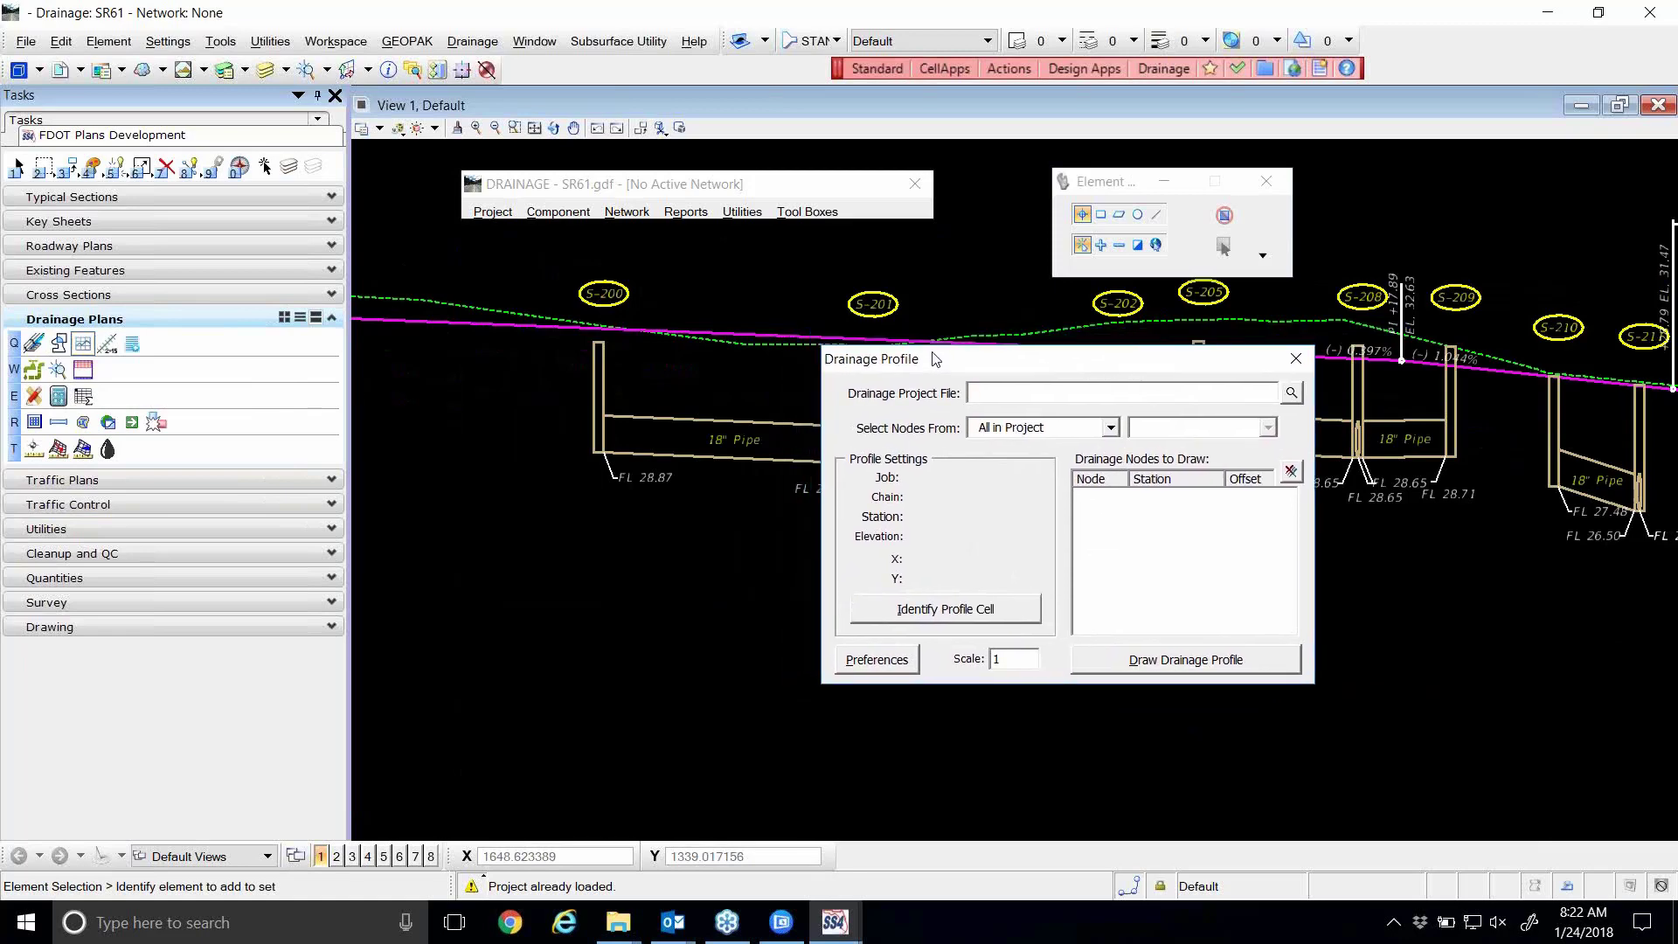
{"action": "left_click_drag", "start_coordinate": [936, 358], "coordinate": [944, 347]}
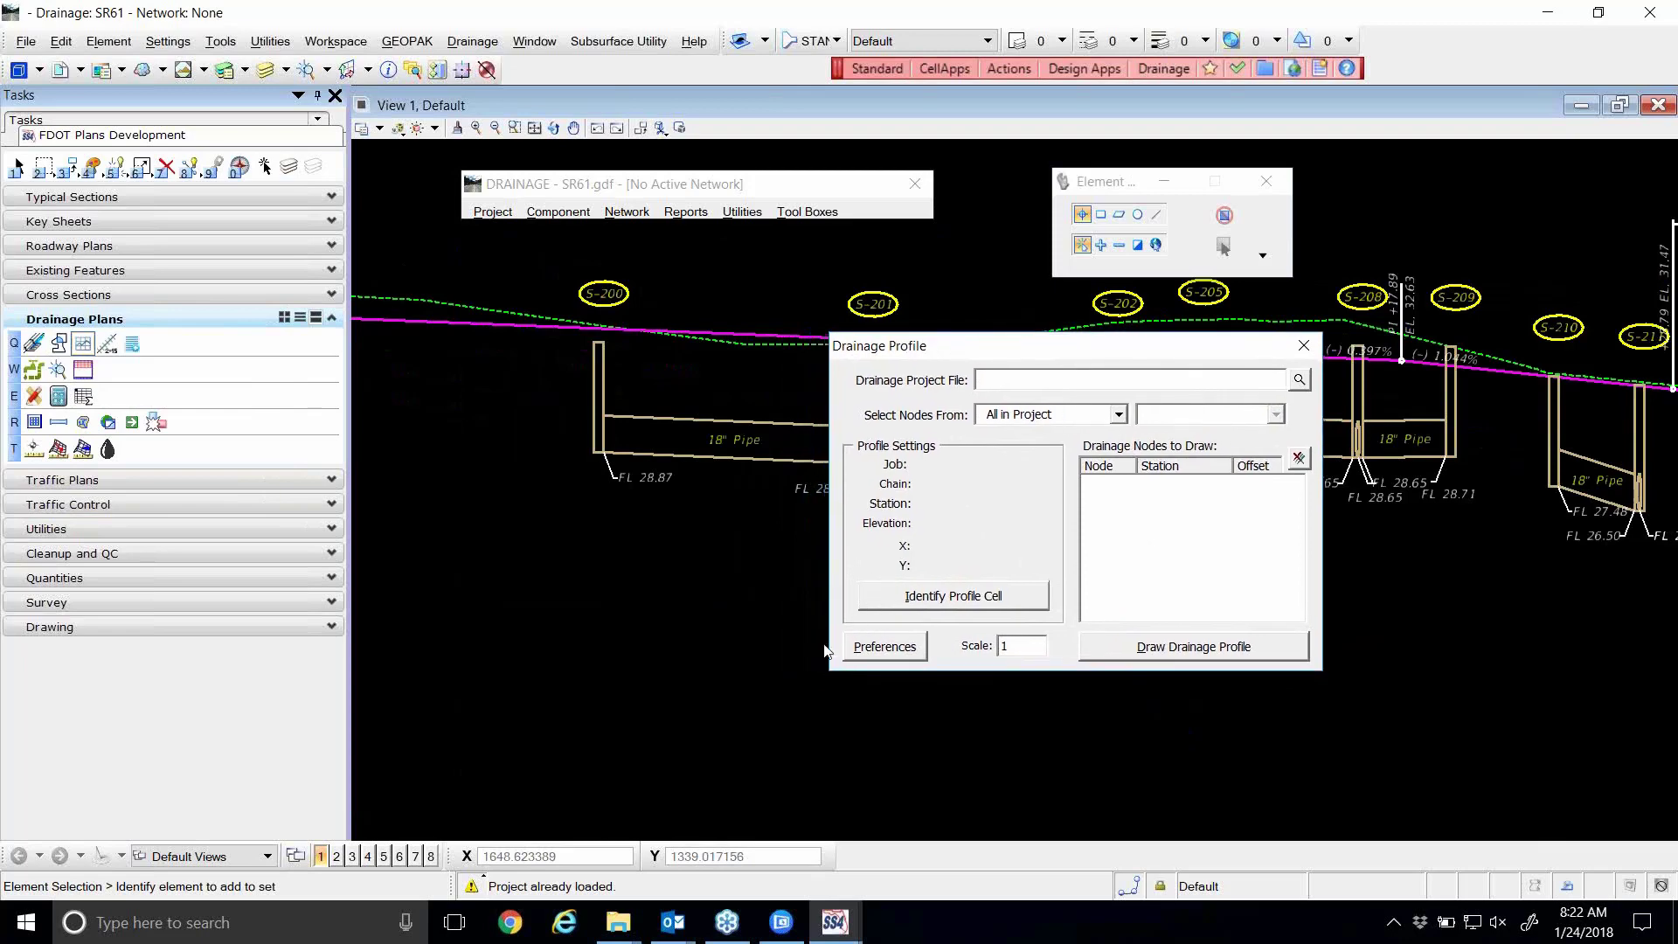
- Open the Drainage Profile Preferences and review each settings category from Node Dimensions through Pipe Label Symbology
{"action": "left_click", "coordinate": [885, 649]}
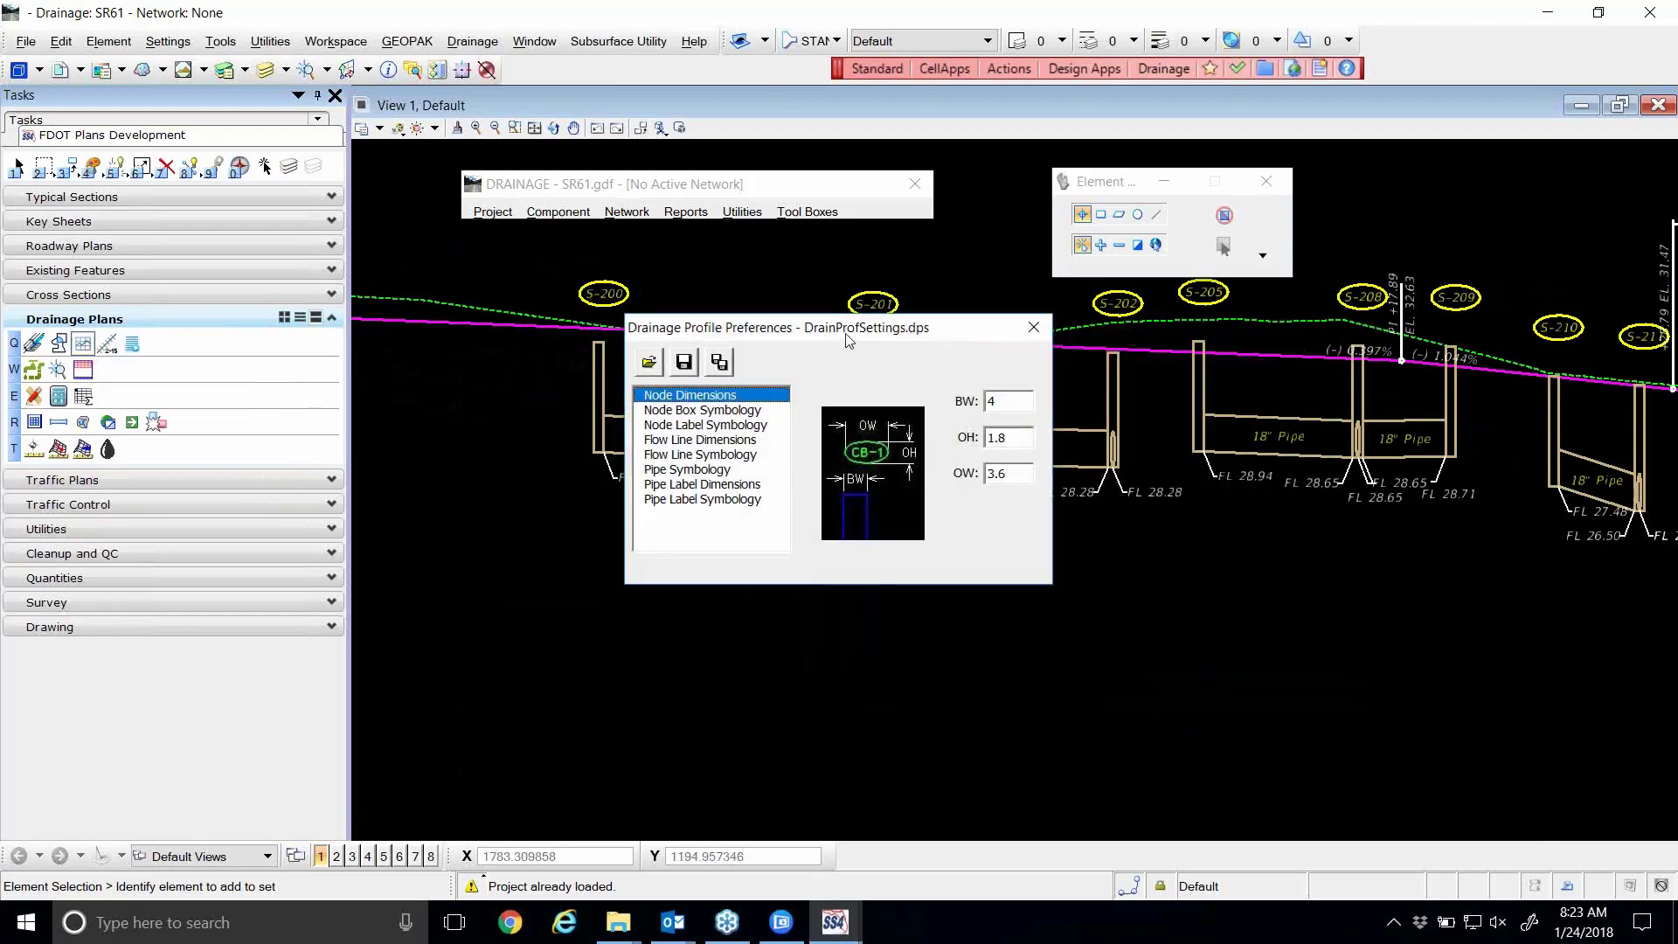
{"action": "left_click_drag", "start_coordinate": [848, 339], "coordinate": [1021, 400]}
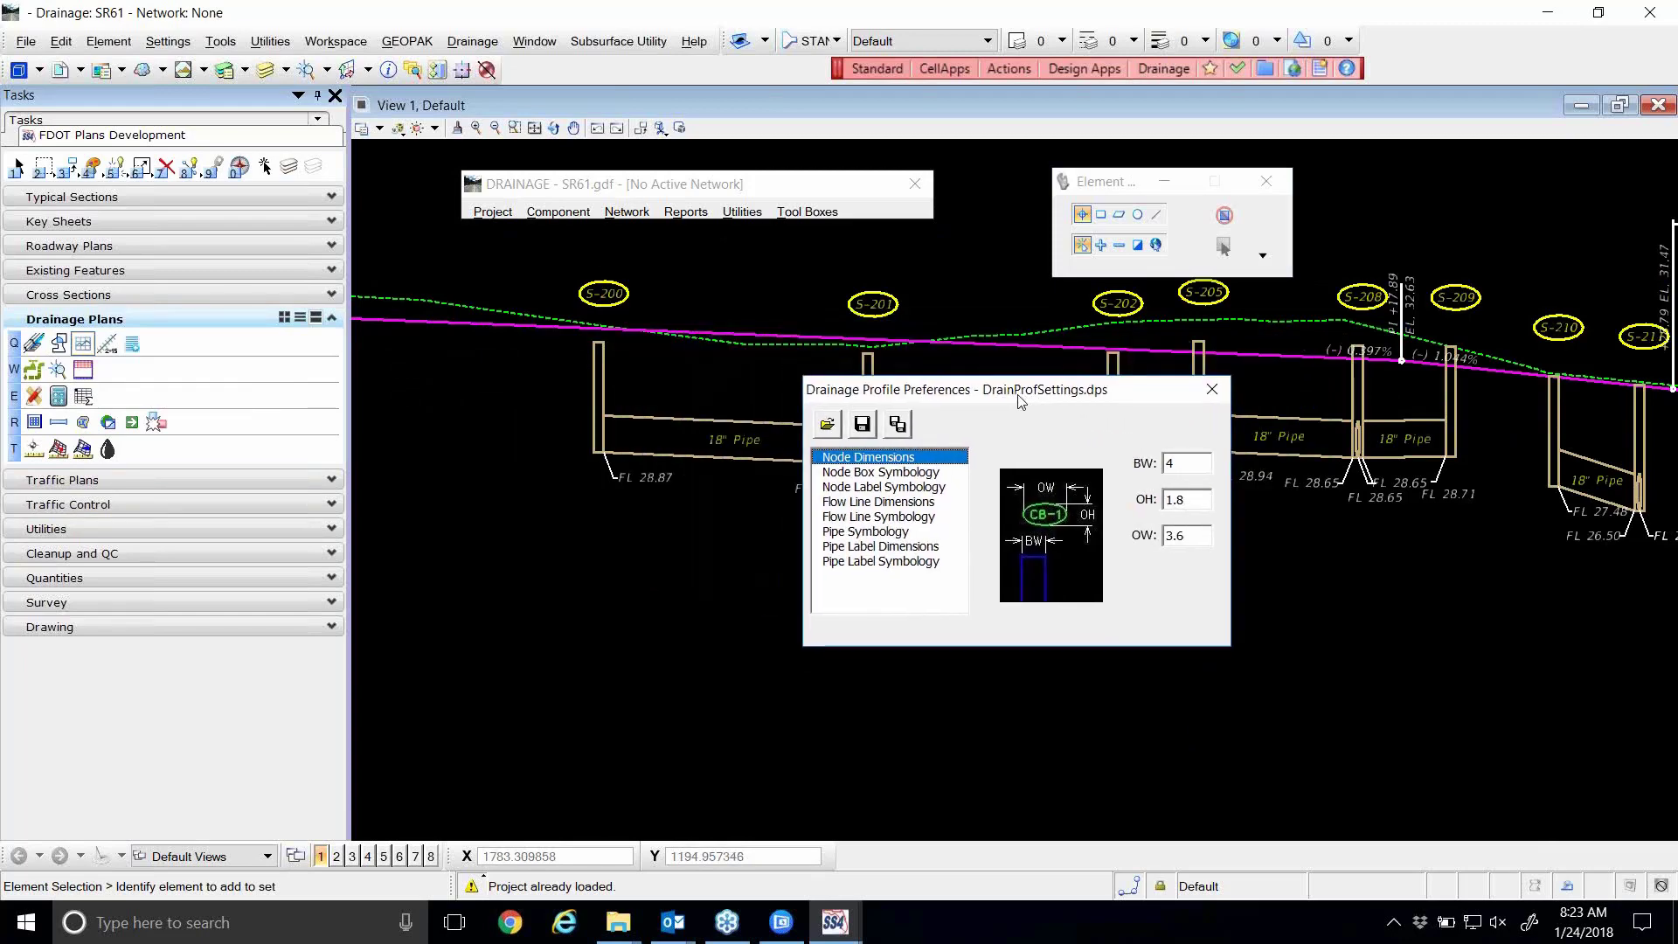
{"action": "left_click", "coordinate": [869, 473]}
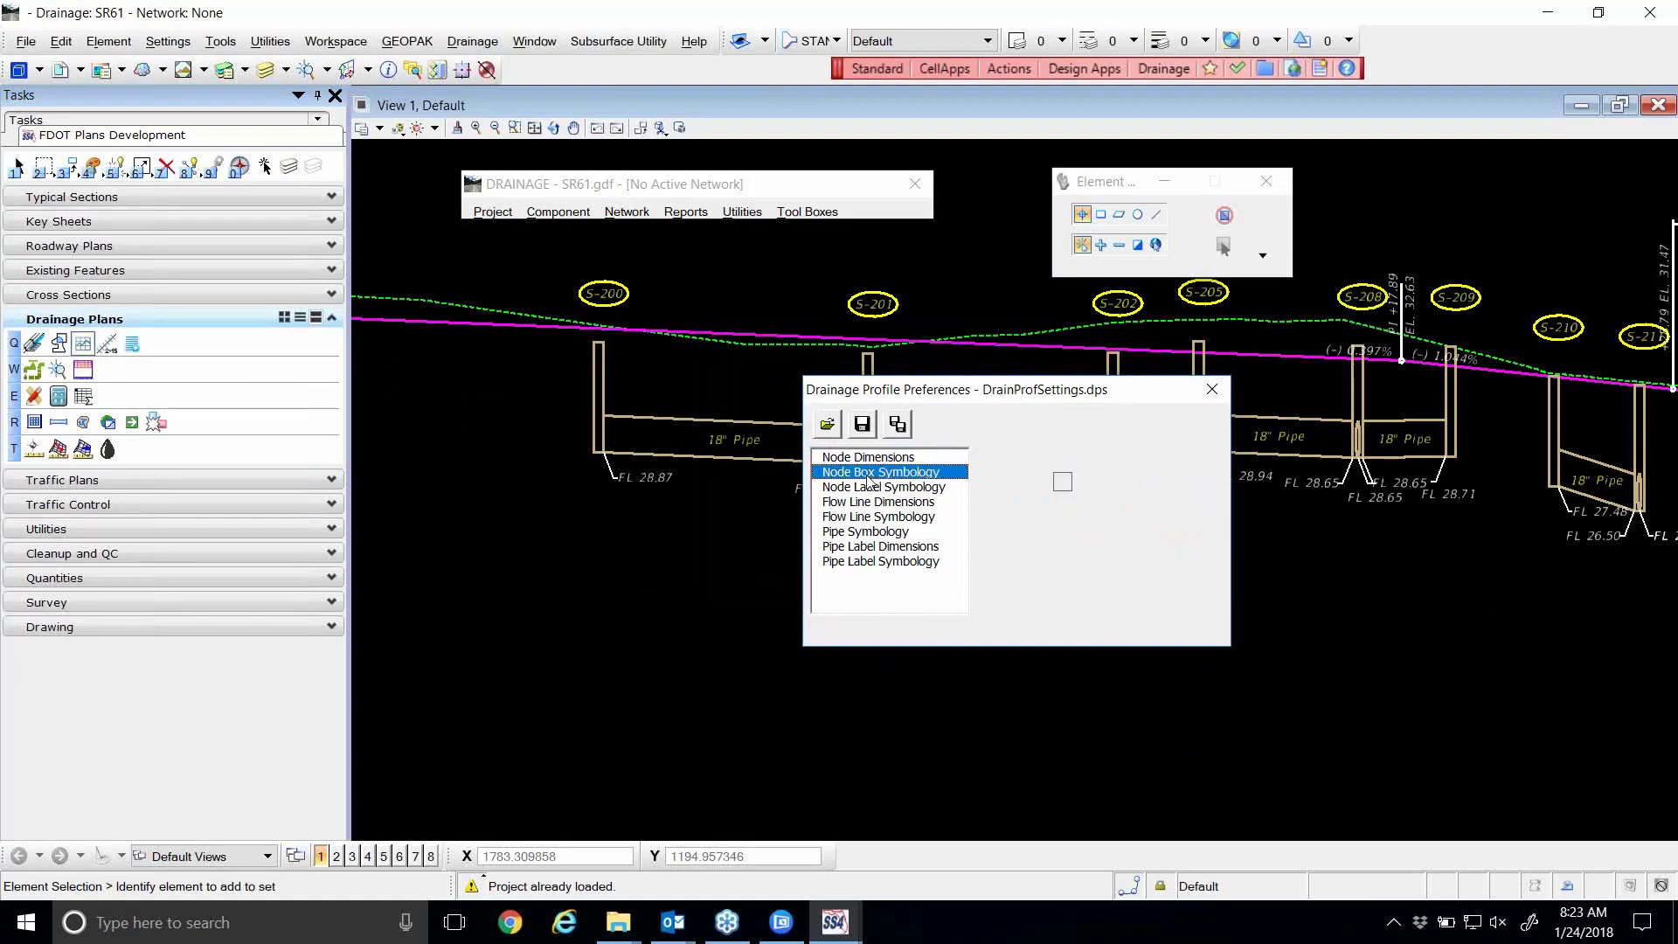
{"action": "left_click", "coordinate": [865, 487]}
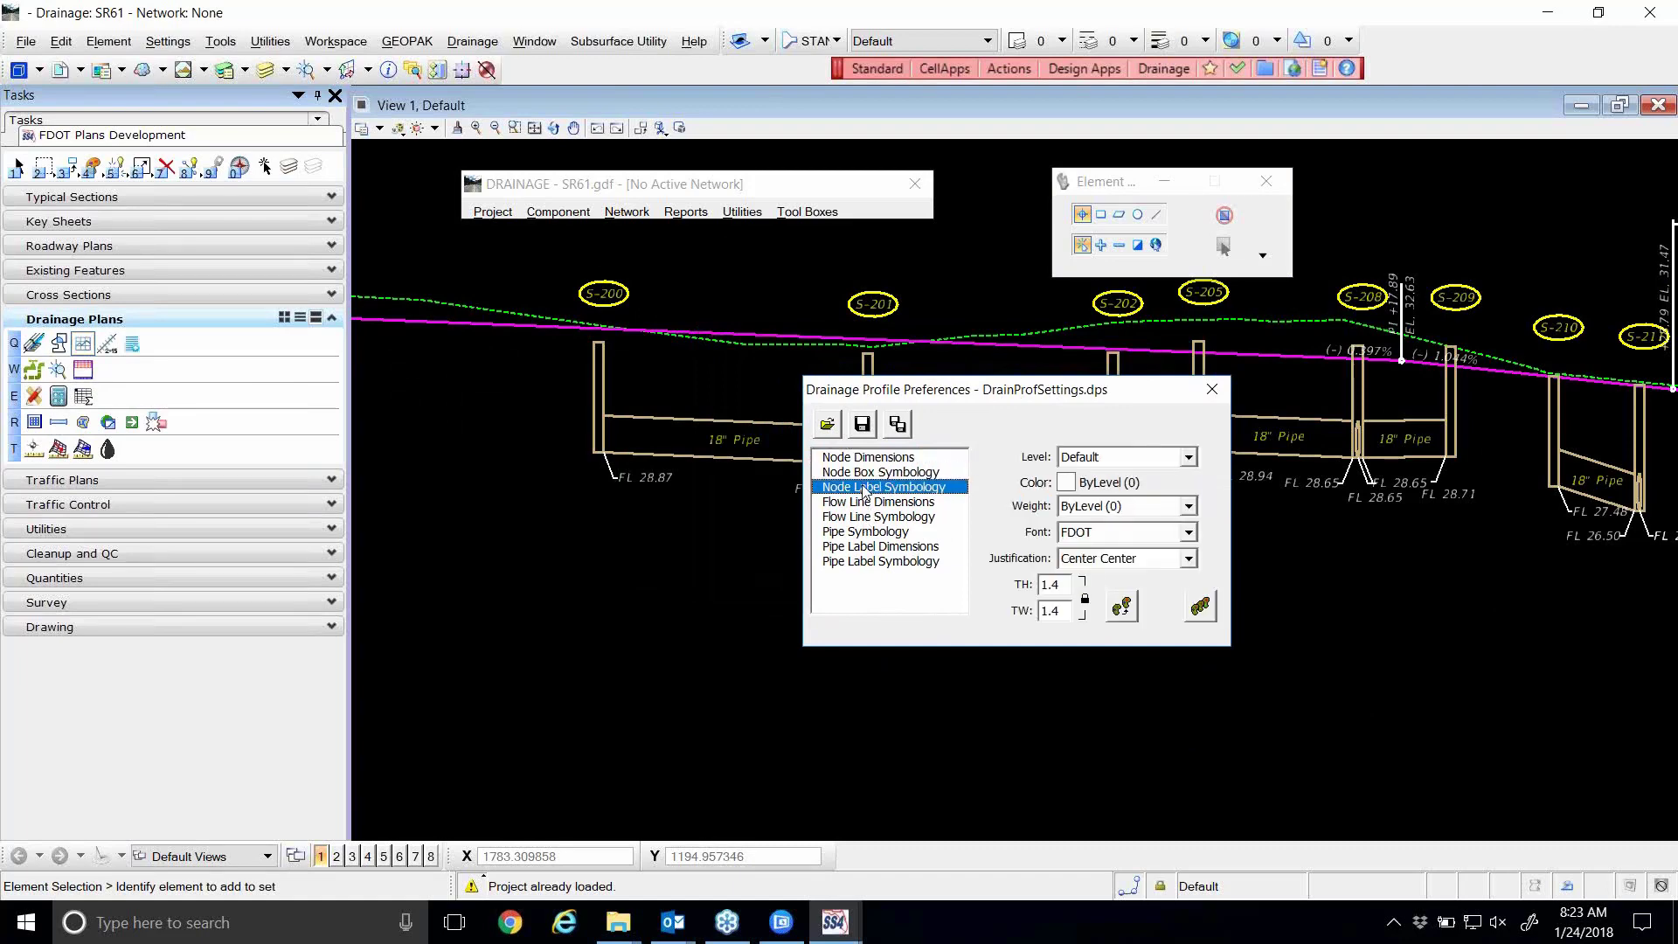
{"action": "left_click", "coordinate": [854, 502]}
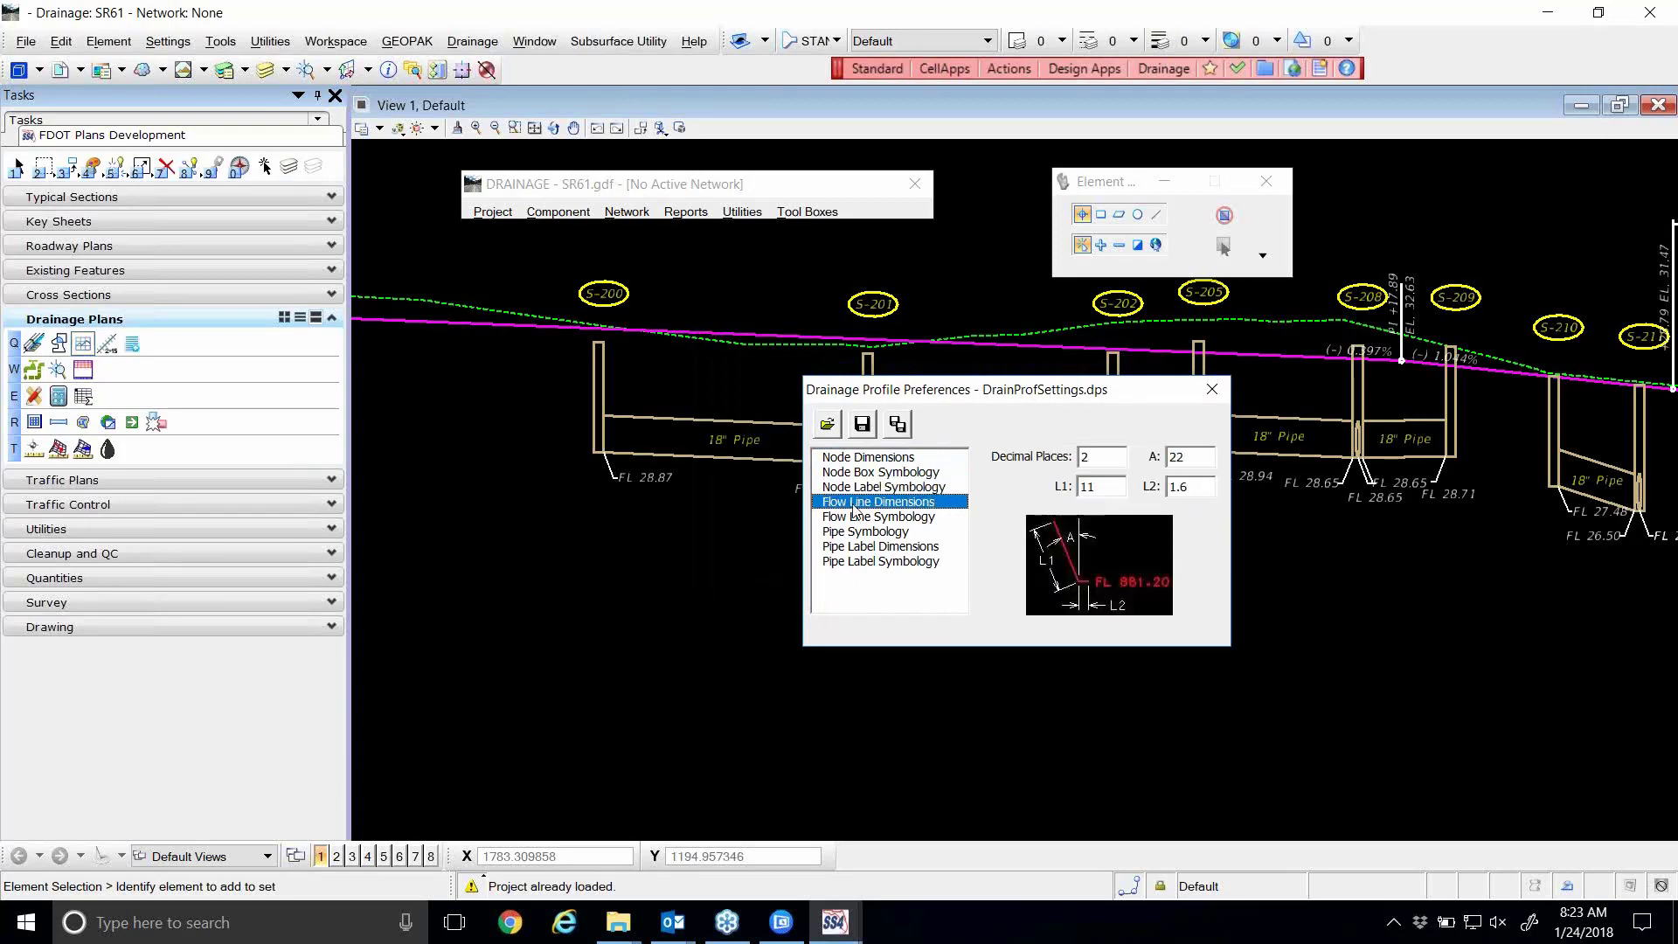
{"action": "left_click", "coordinate": [853, 523]}
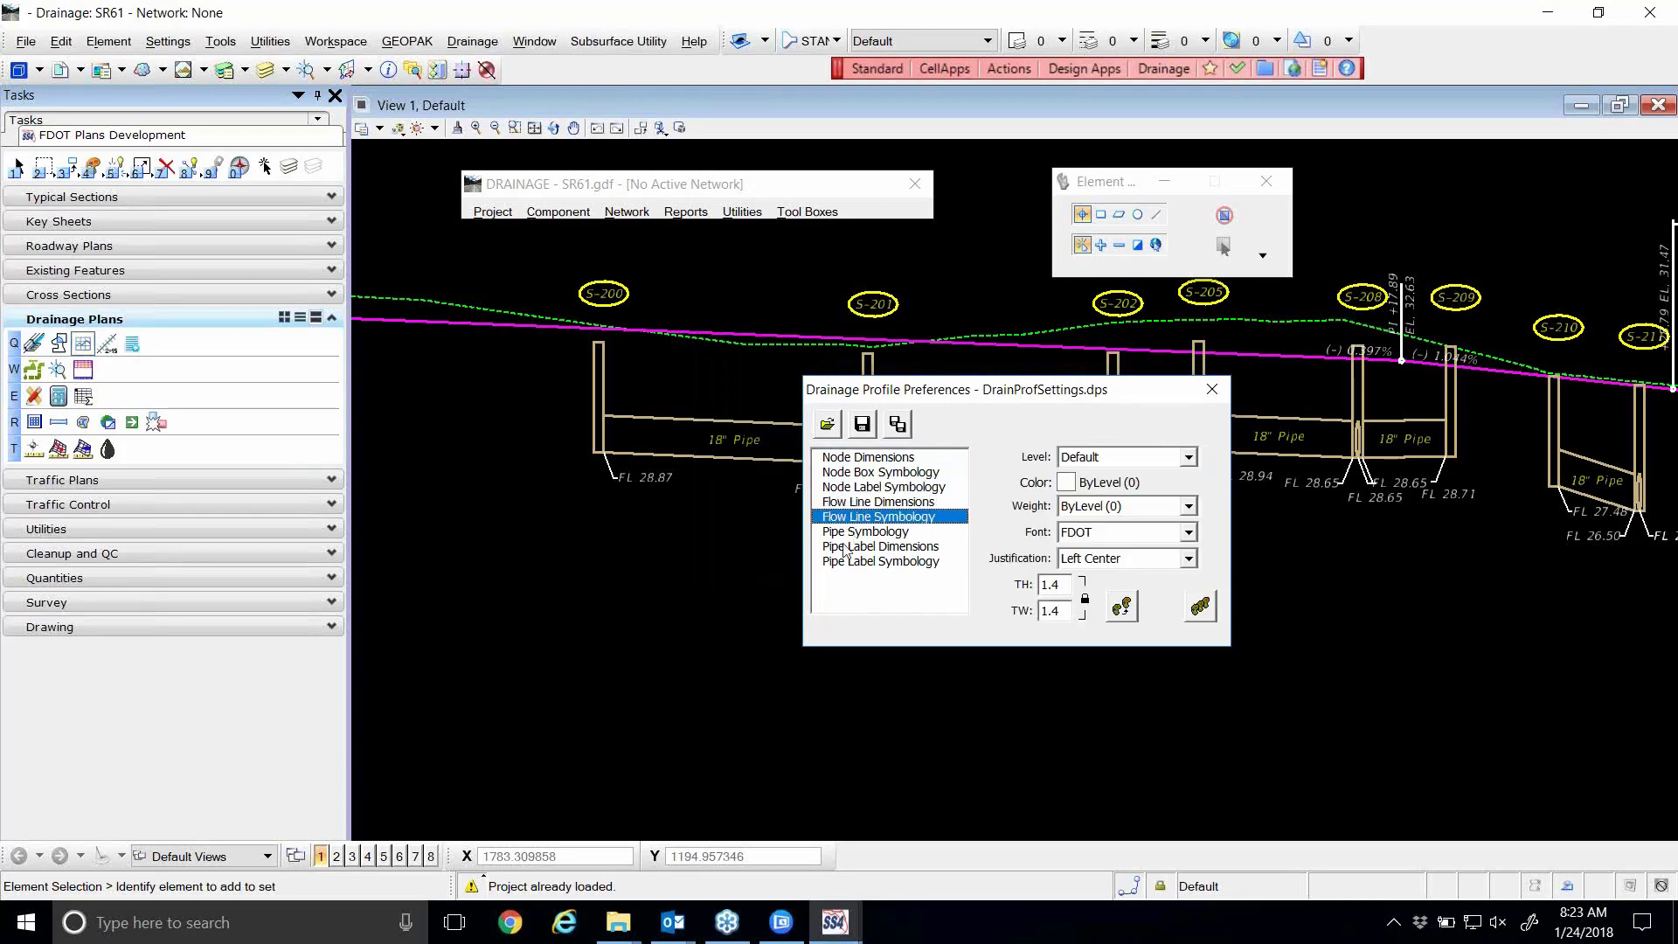
{"action": "left_click", "coordinate": [845, 532]}
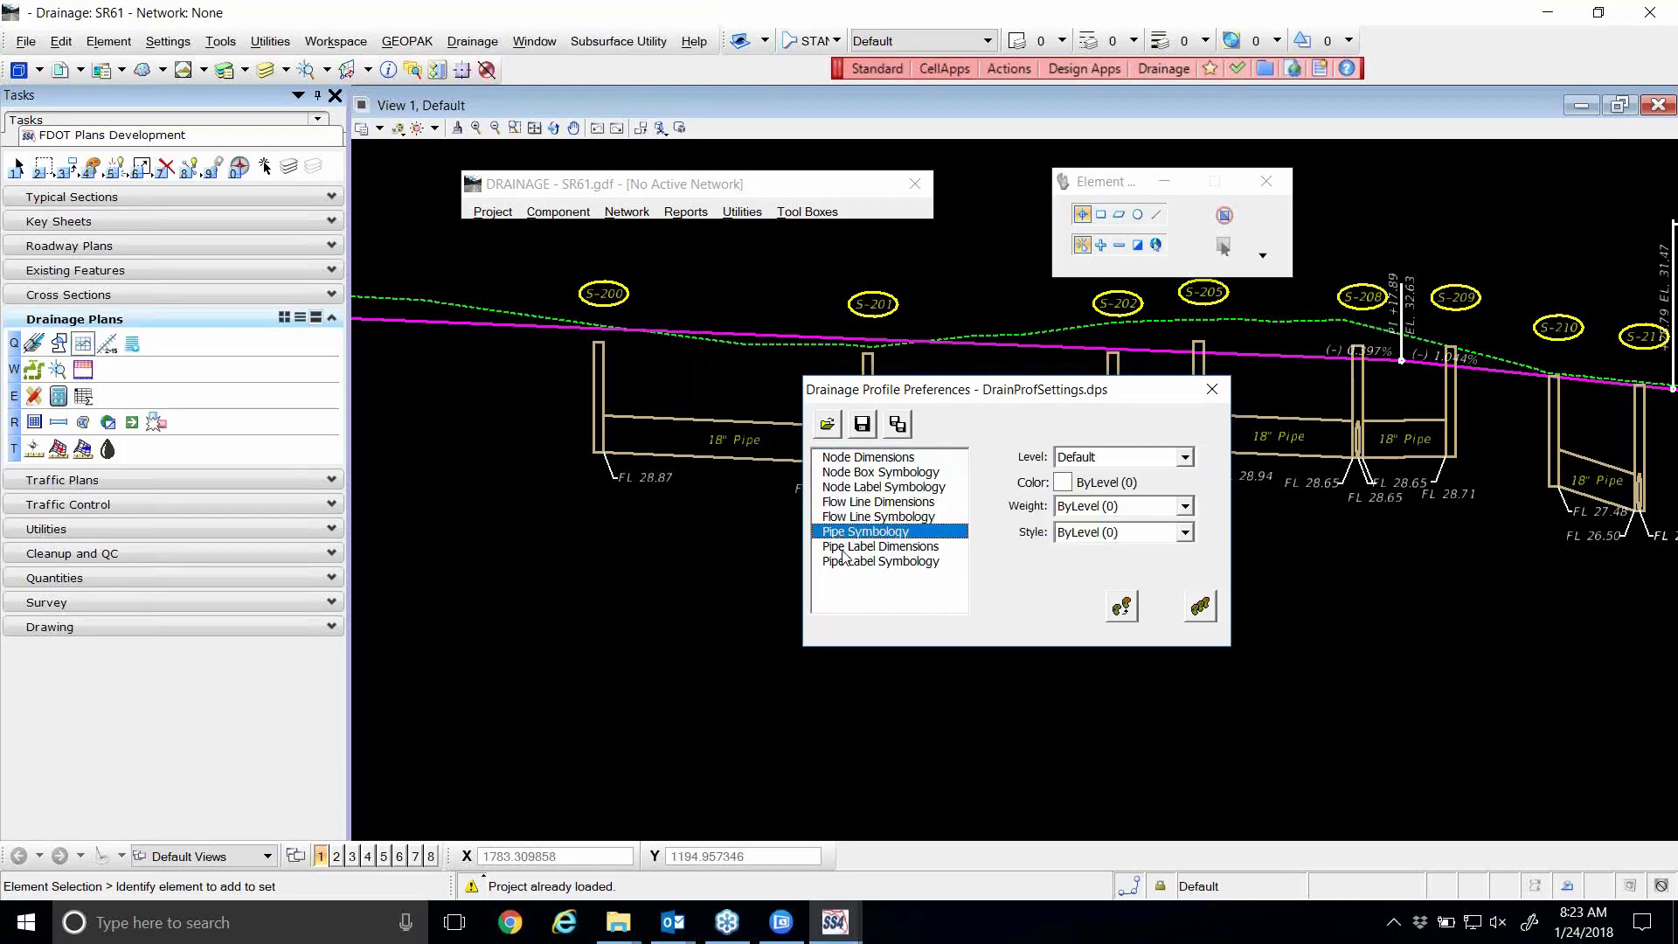
{"action": "left_click", "coordinate": [846, 547]}
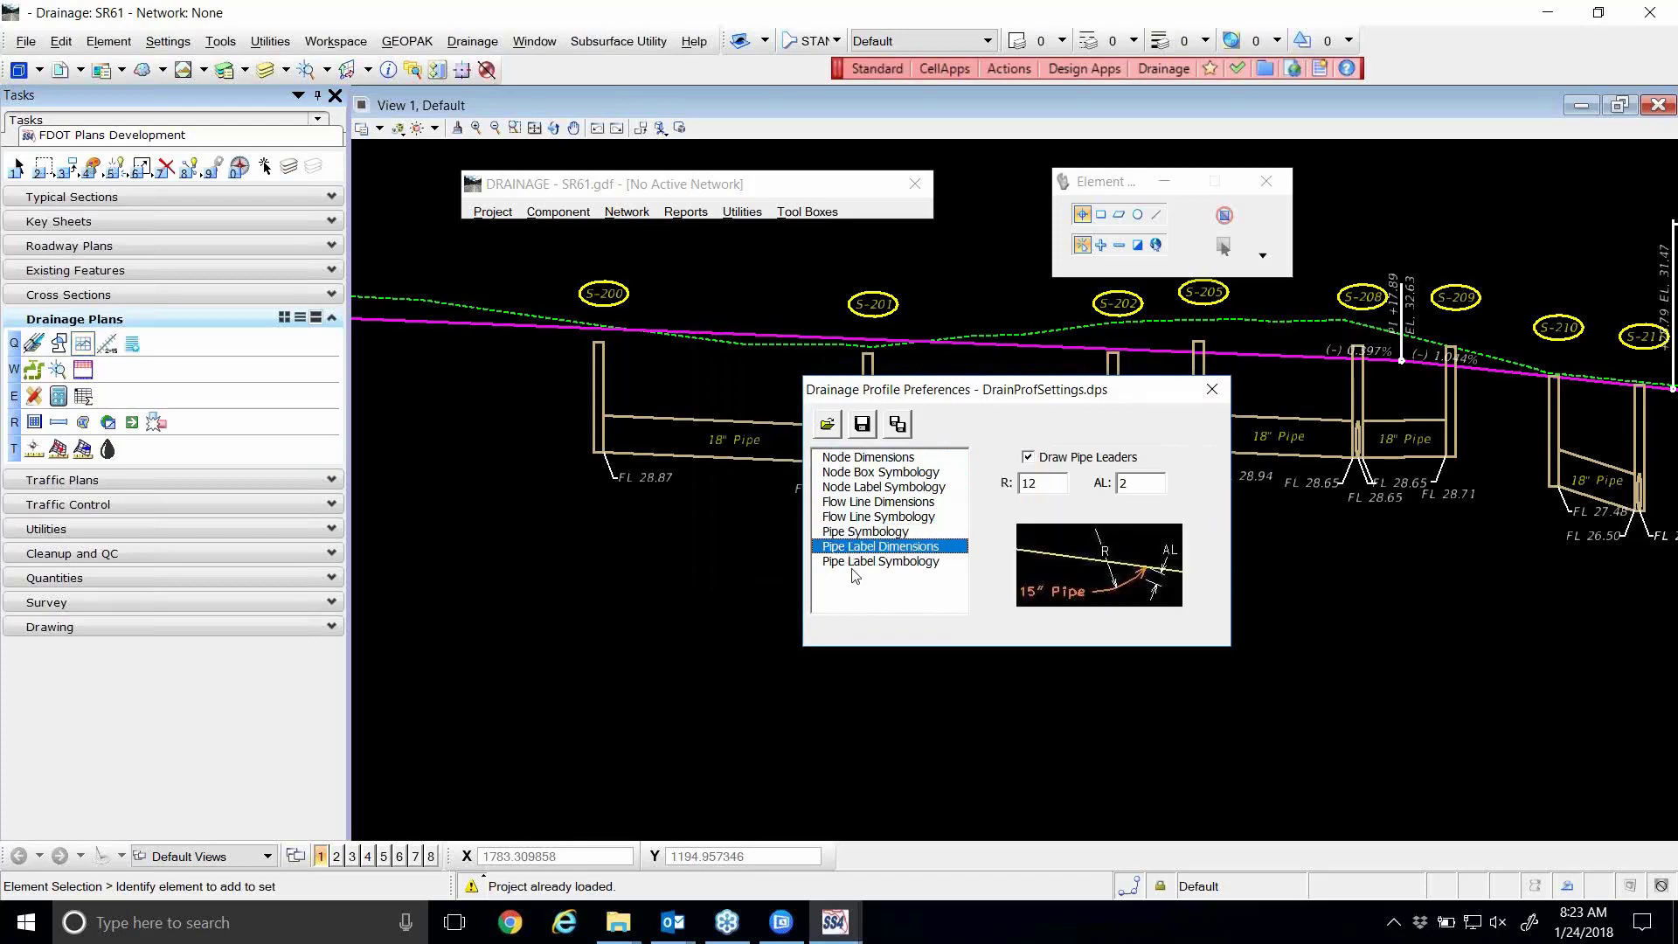
{"action": "left_click", "coordinate": [857, 563]}
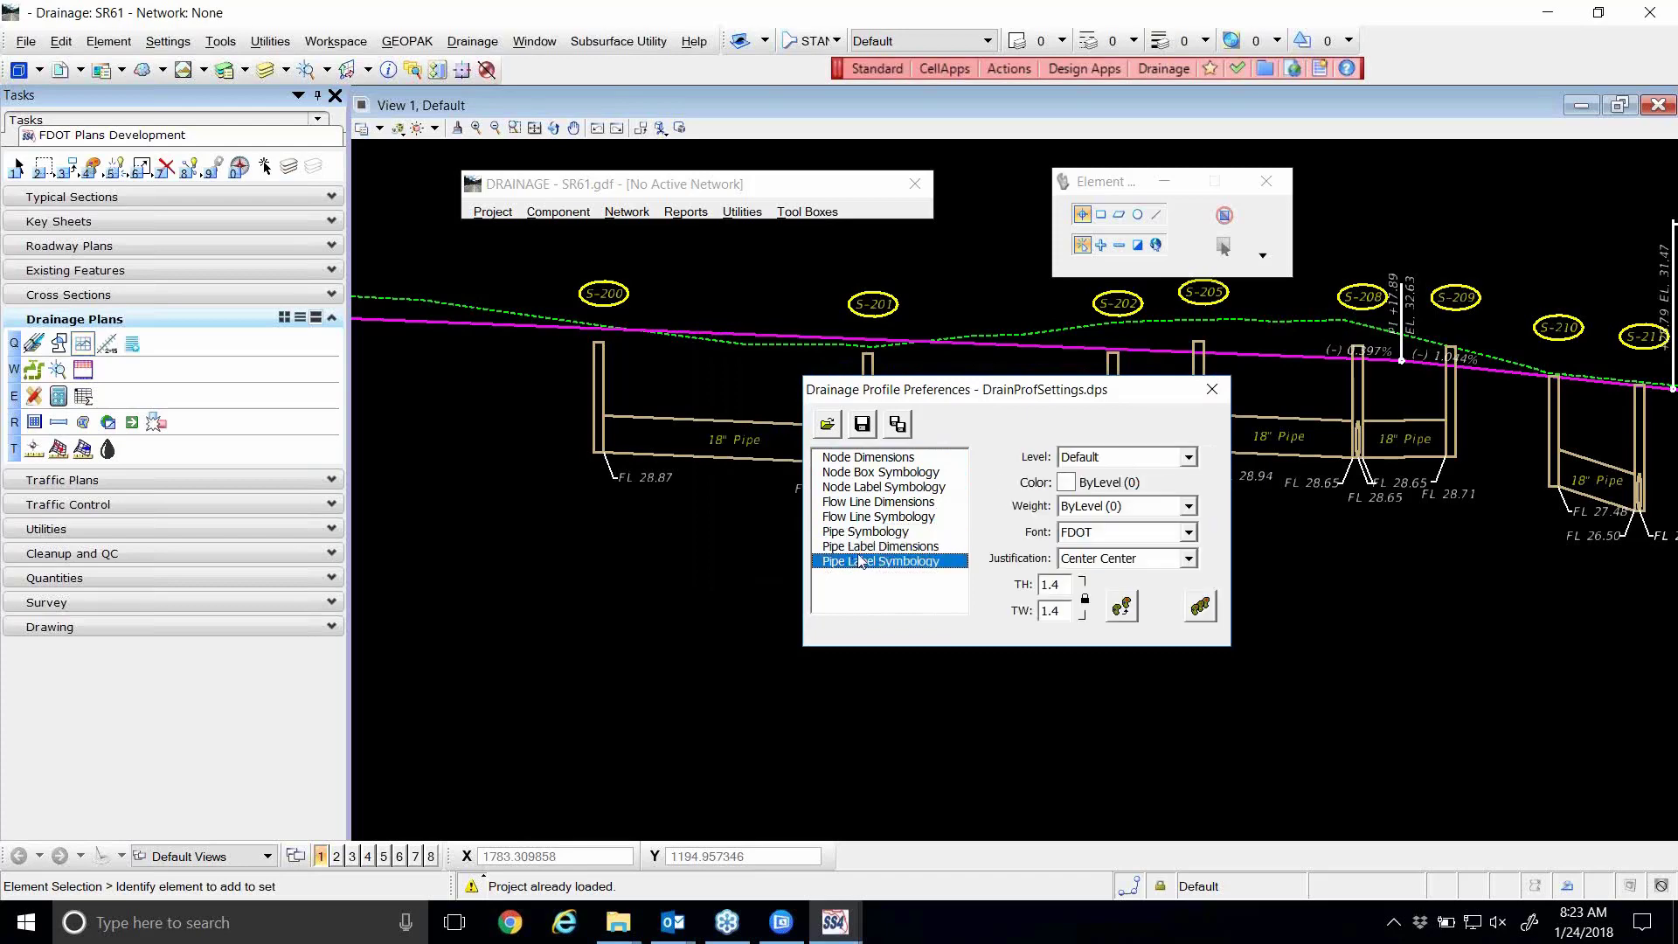
{"action": "left_click", "coordinate": [853, 457]}
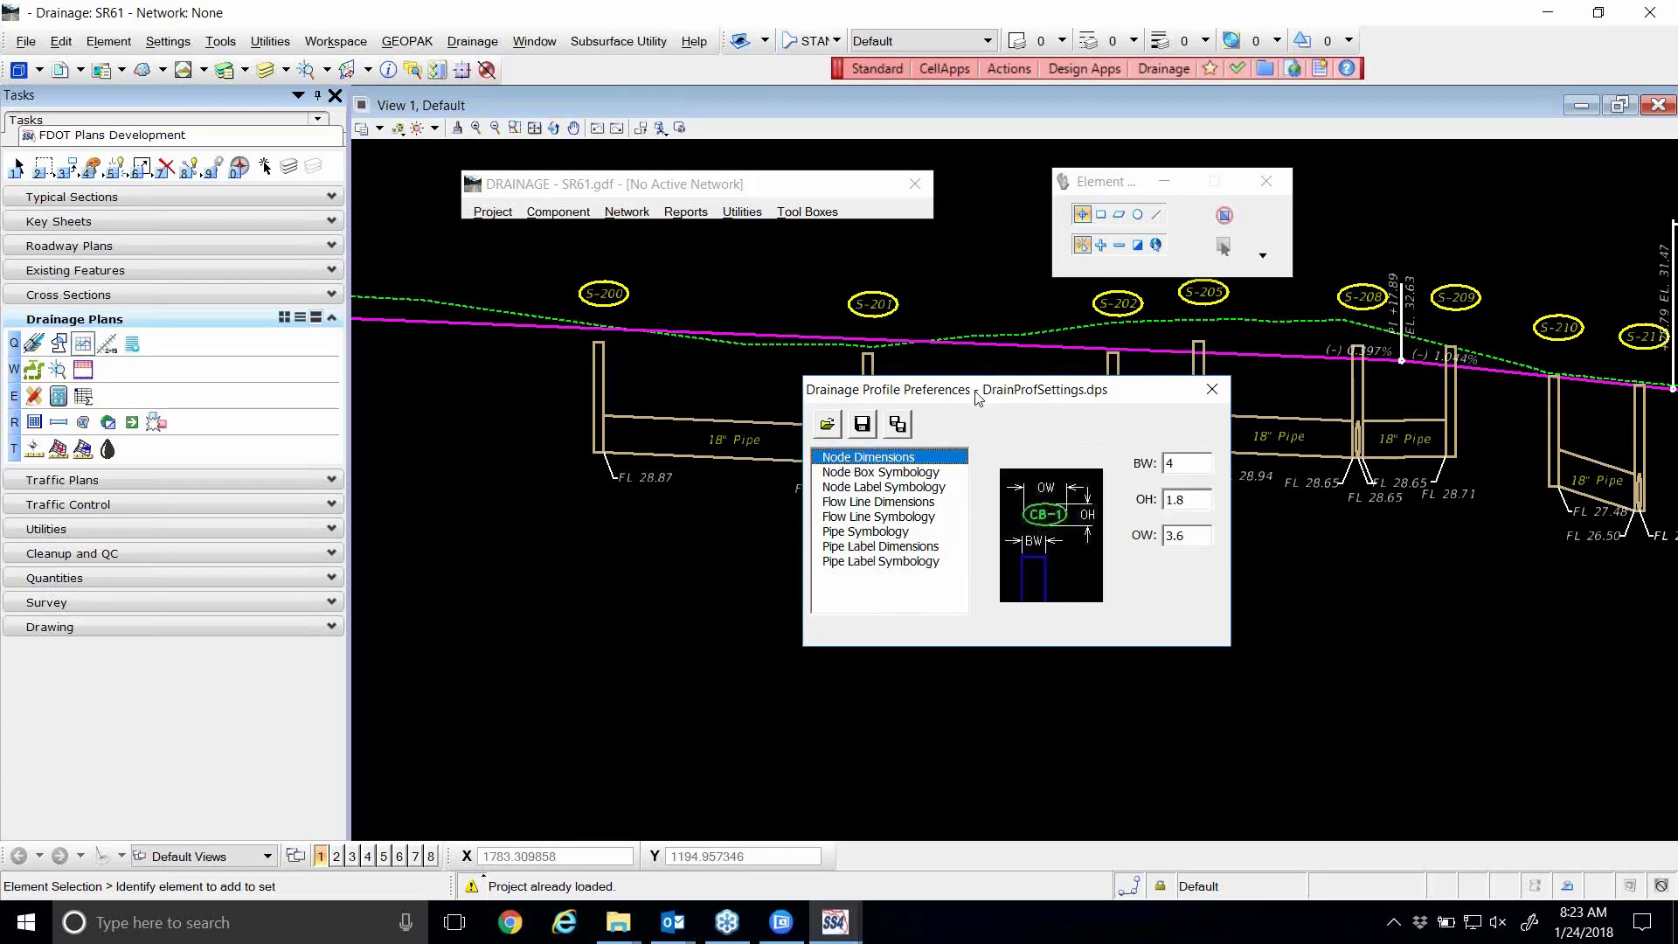
- Compare the BW, OH and OW node dimension settings with the S-200 bubble and structure box in the profile
{"action": "left_click_drag", "start_coordinate": [998, 381], "coordinate": [1061, 408]}
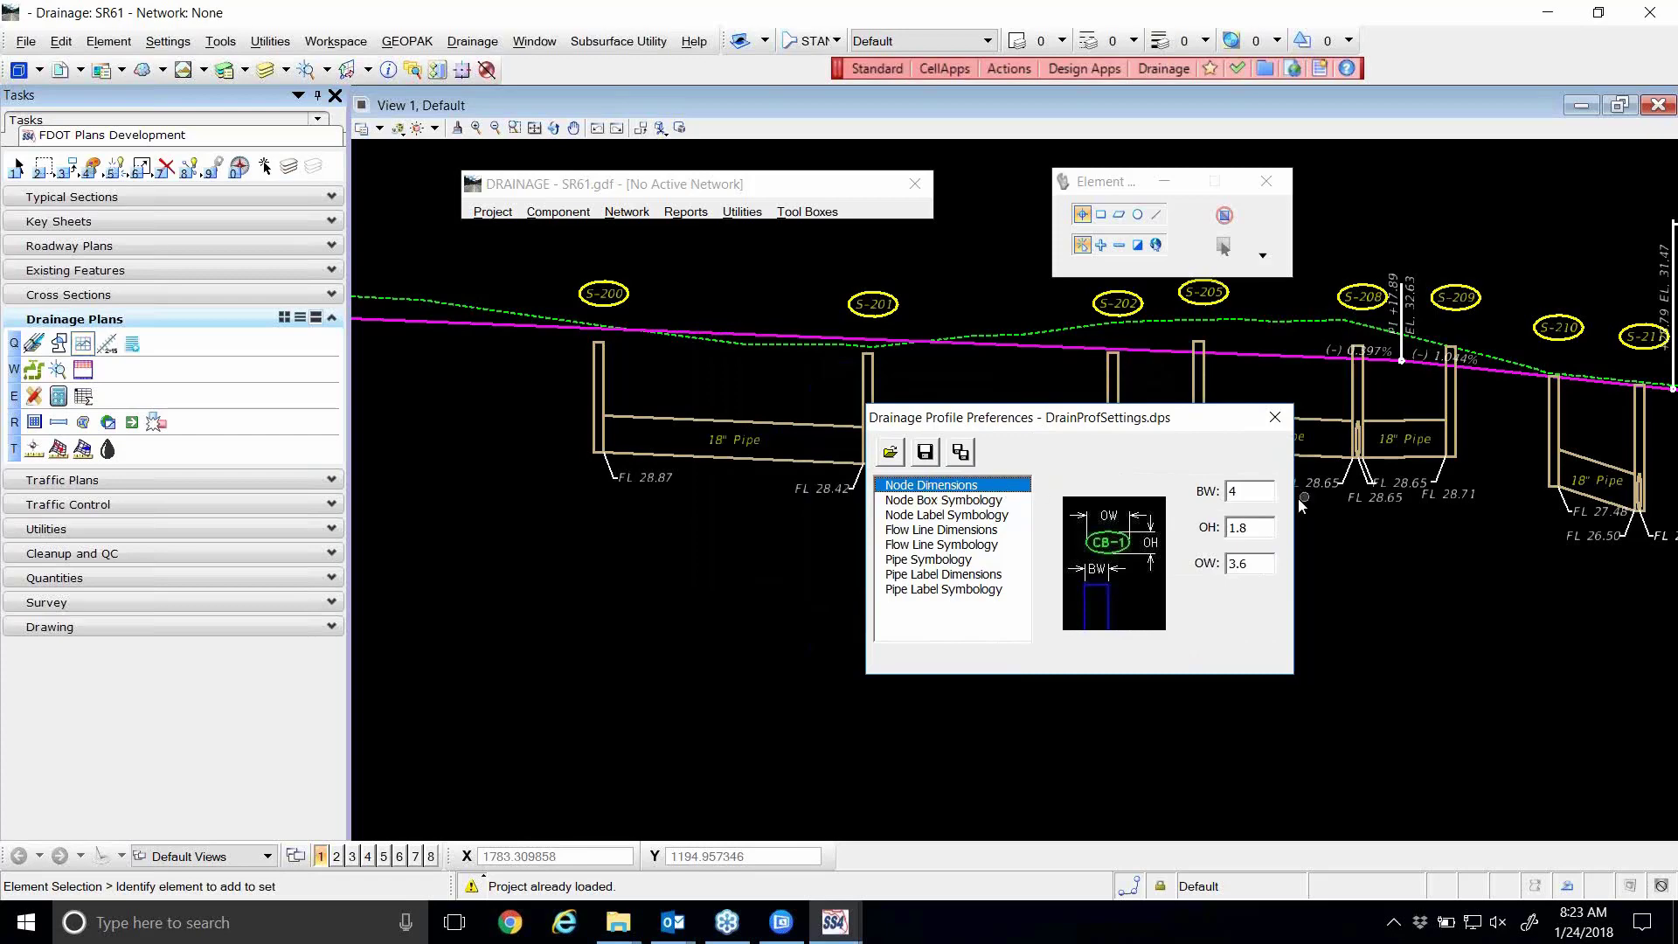
{"action": "double_click", "coordinate": [1245, 491]}
{"action": "left_click_drag", "start_coordinate": [1142, 427], "coordinate": [1145, 417]}
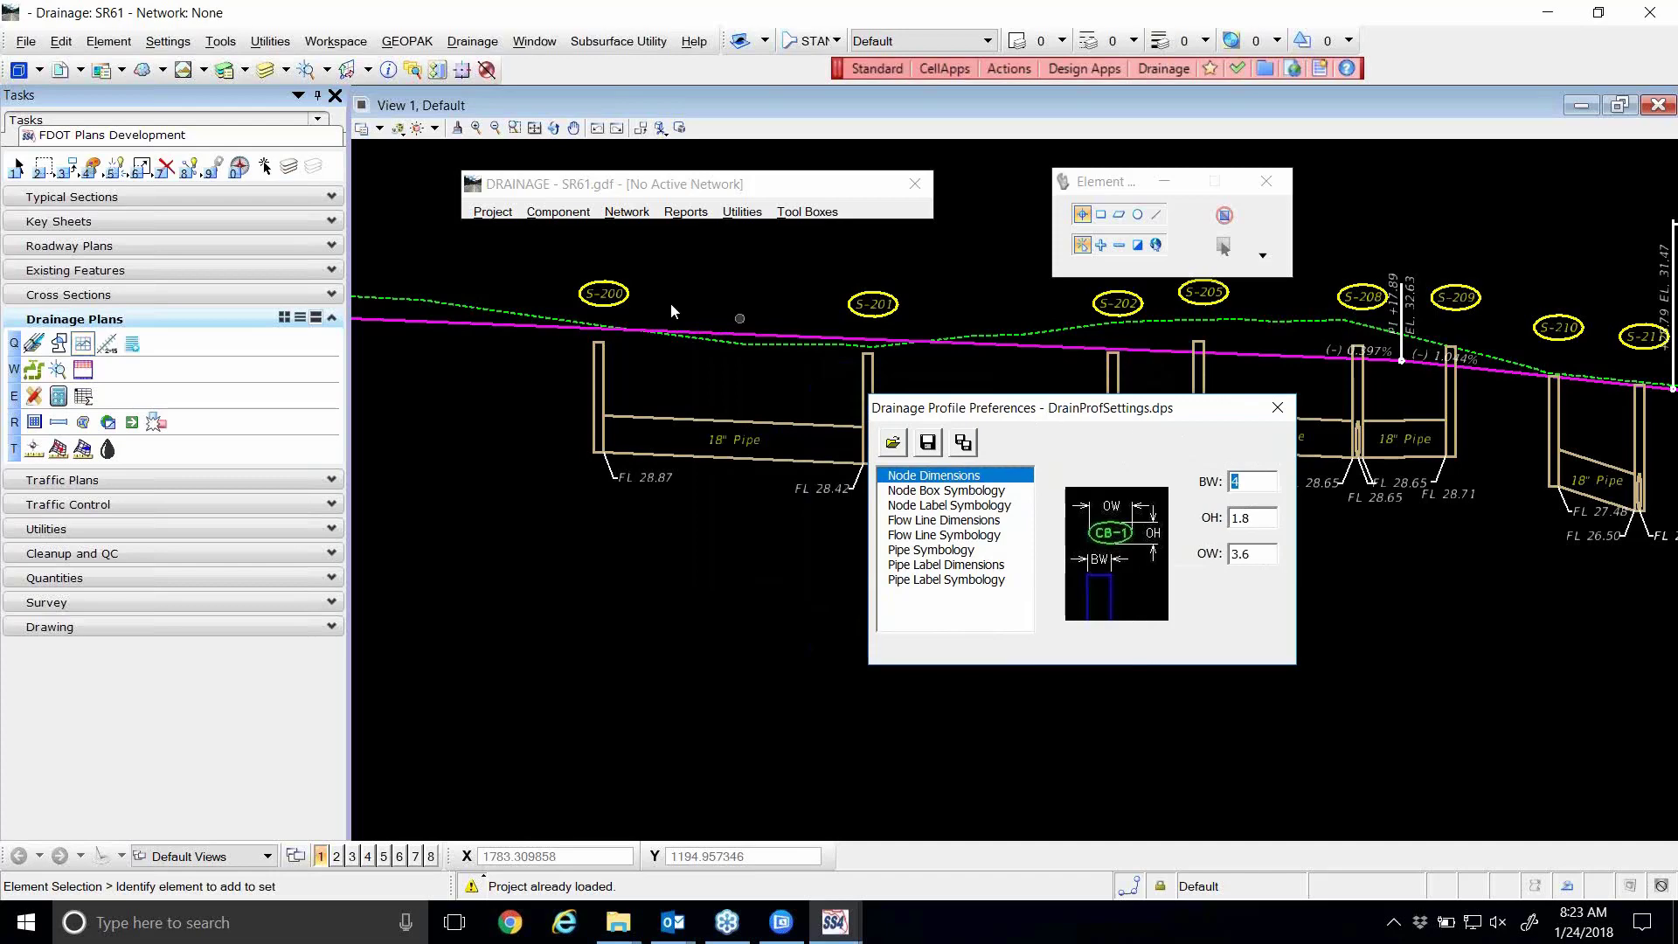
{"action": "scroll", "coordinate": [673, 293], "scroll_direction": "up", "scroll_amount": 5}
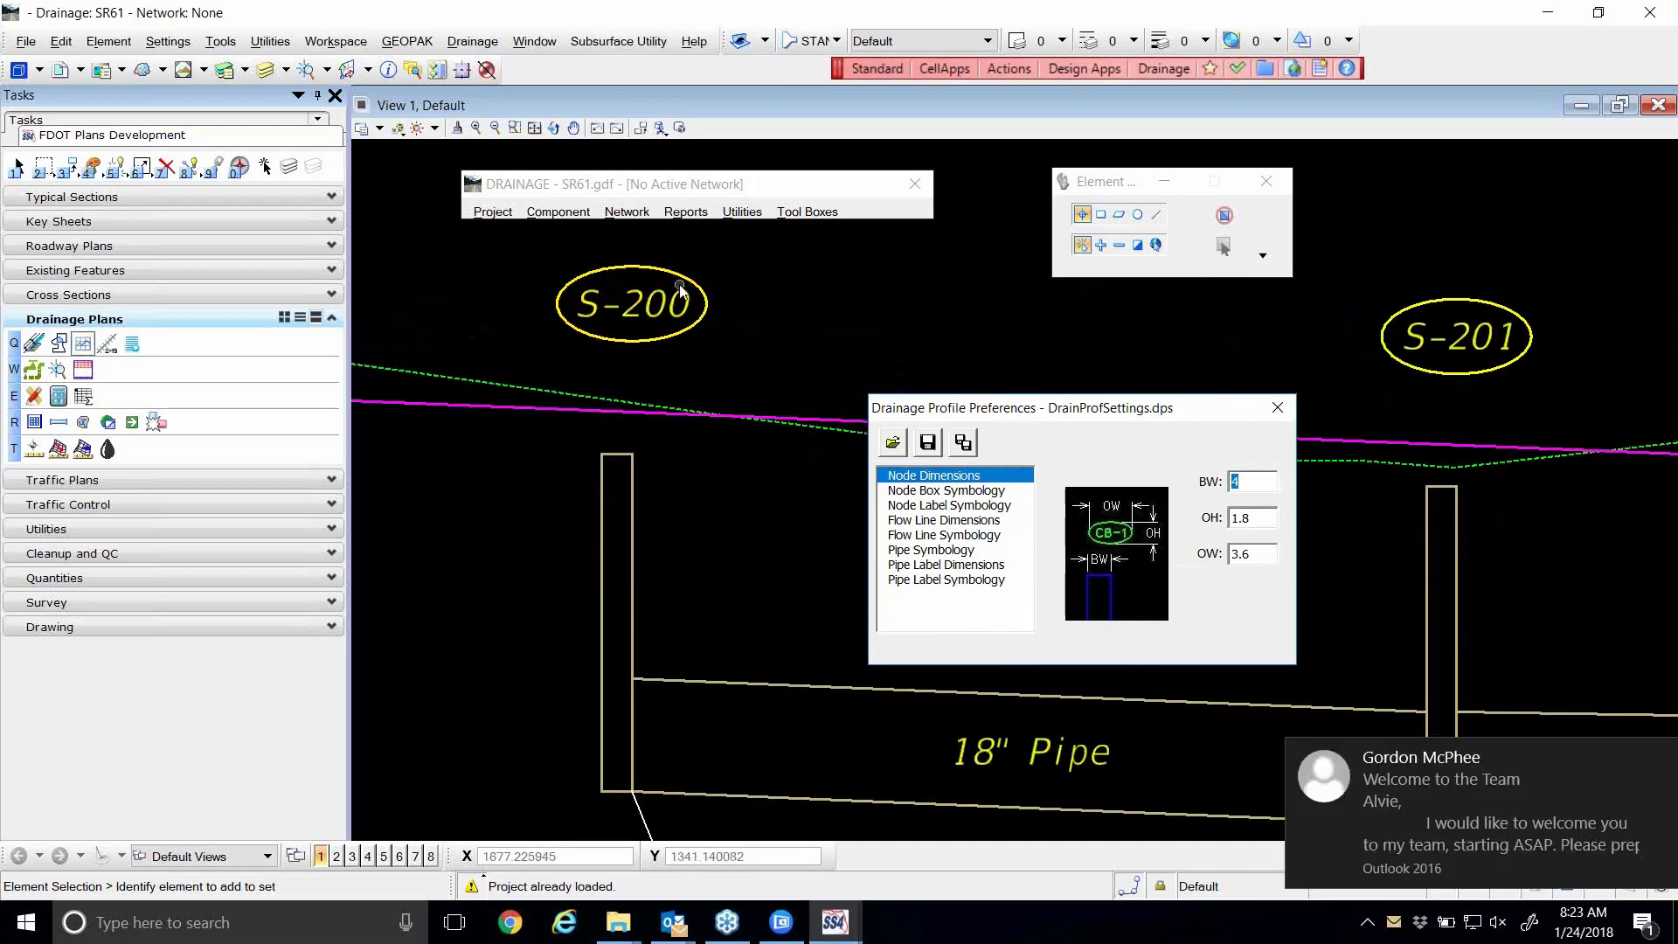
{"action": "scroll", "coordinate": [718, 287], "scroll_direction": "down", "scroll_amount": 2}
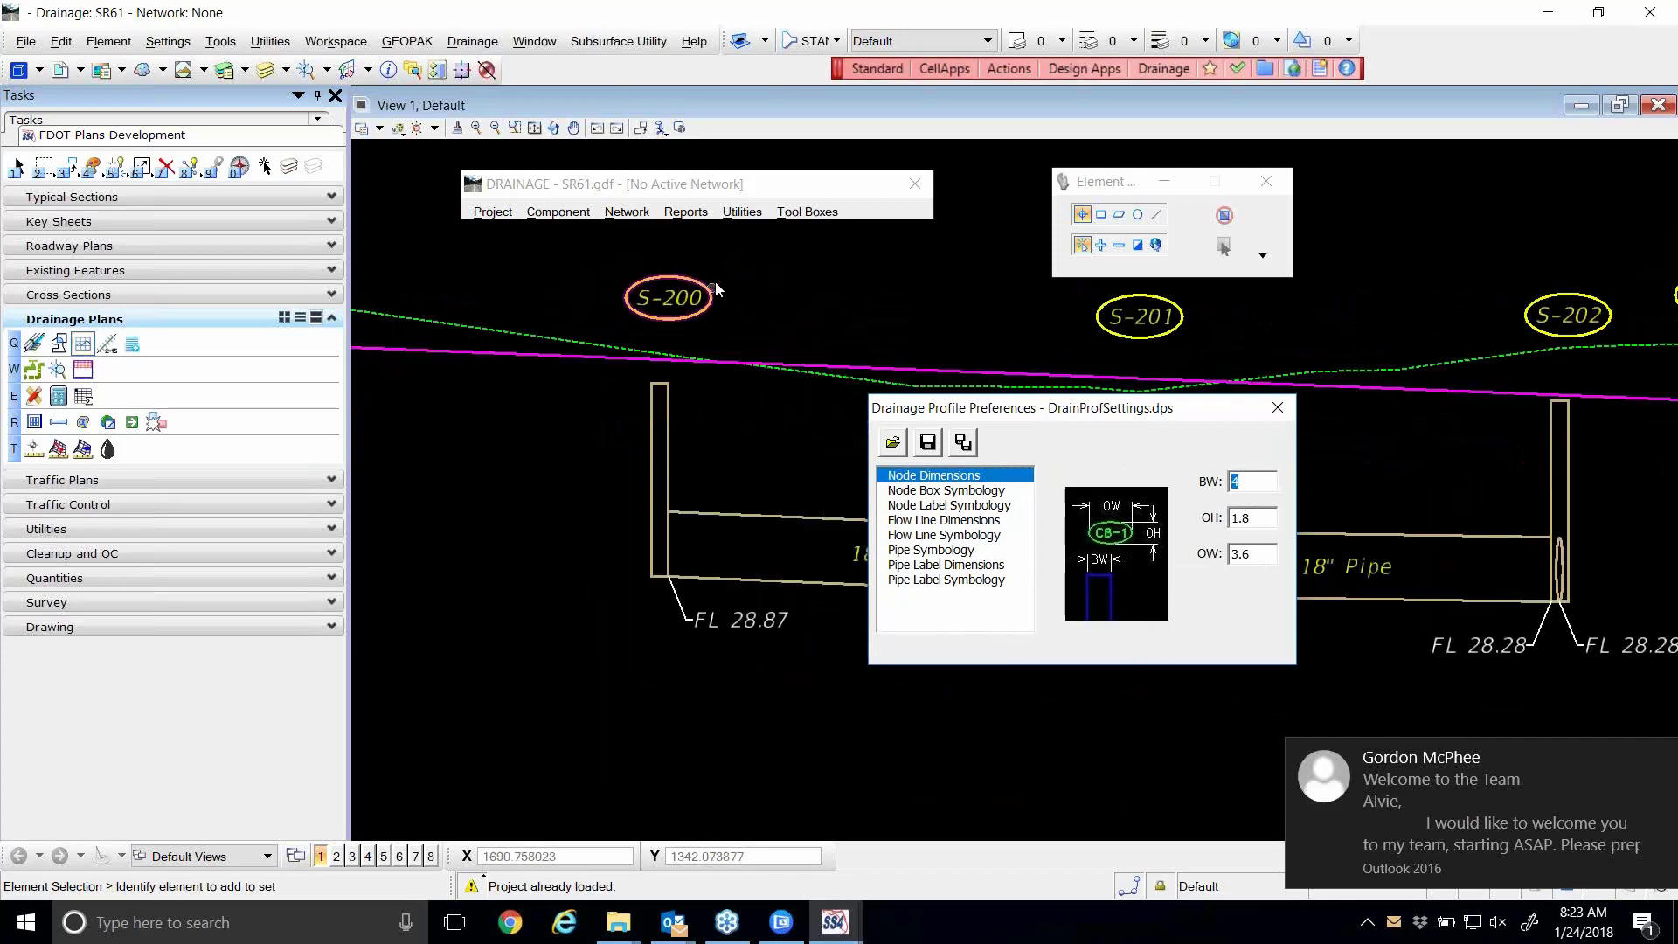
{"action": "left_click_drag", "start_coordinate": [1027, 411], "coordinate": [965, 444]}
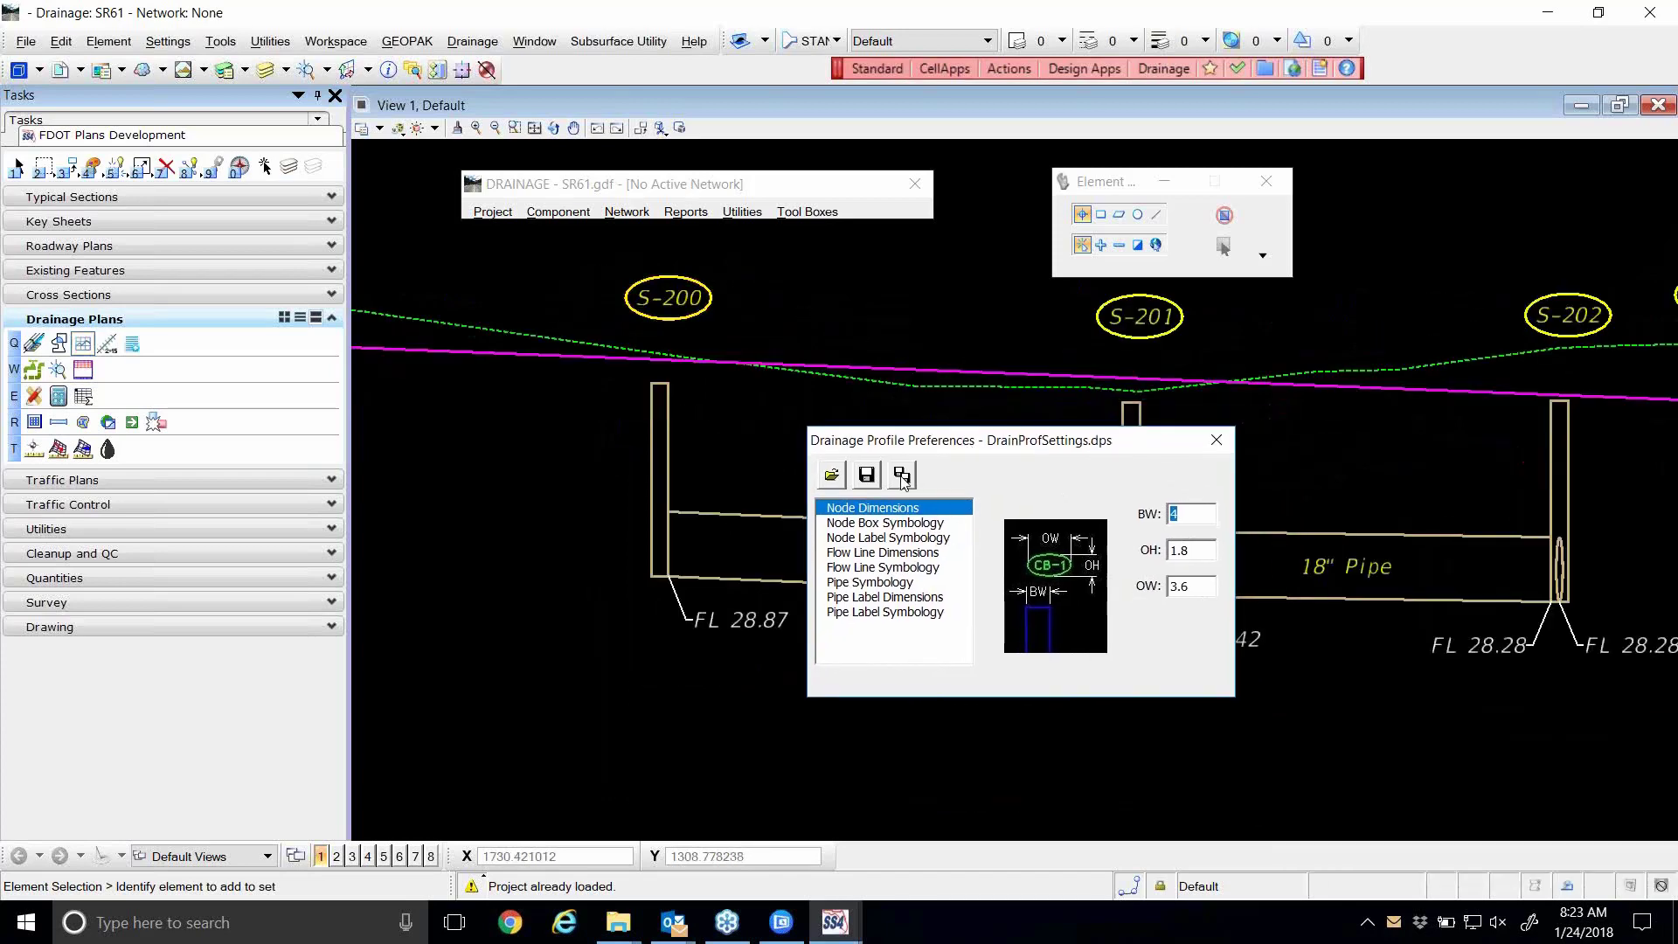
{"action": "left_click", "coordinate": [889, 525]}
{"action": "left_click_drag", "start_coordinate": [935, 438], "coordinate": [936, 363]}
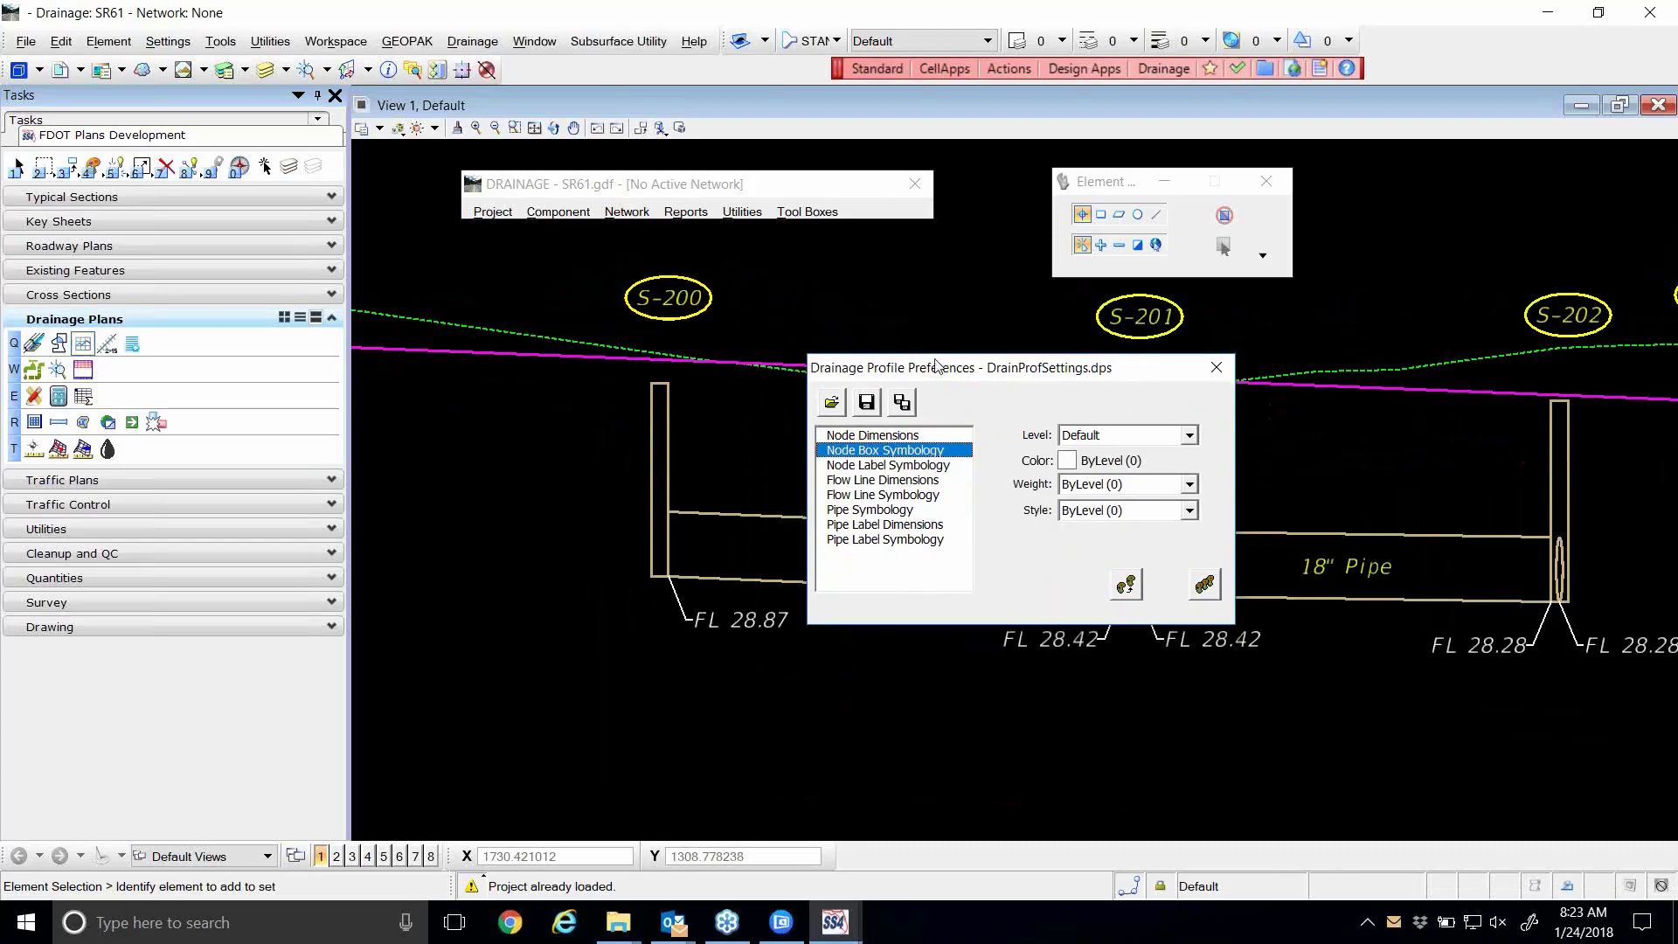
{"action": "left_click", "coordinate": [873, 433]}
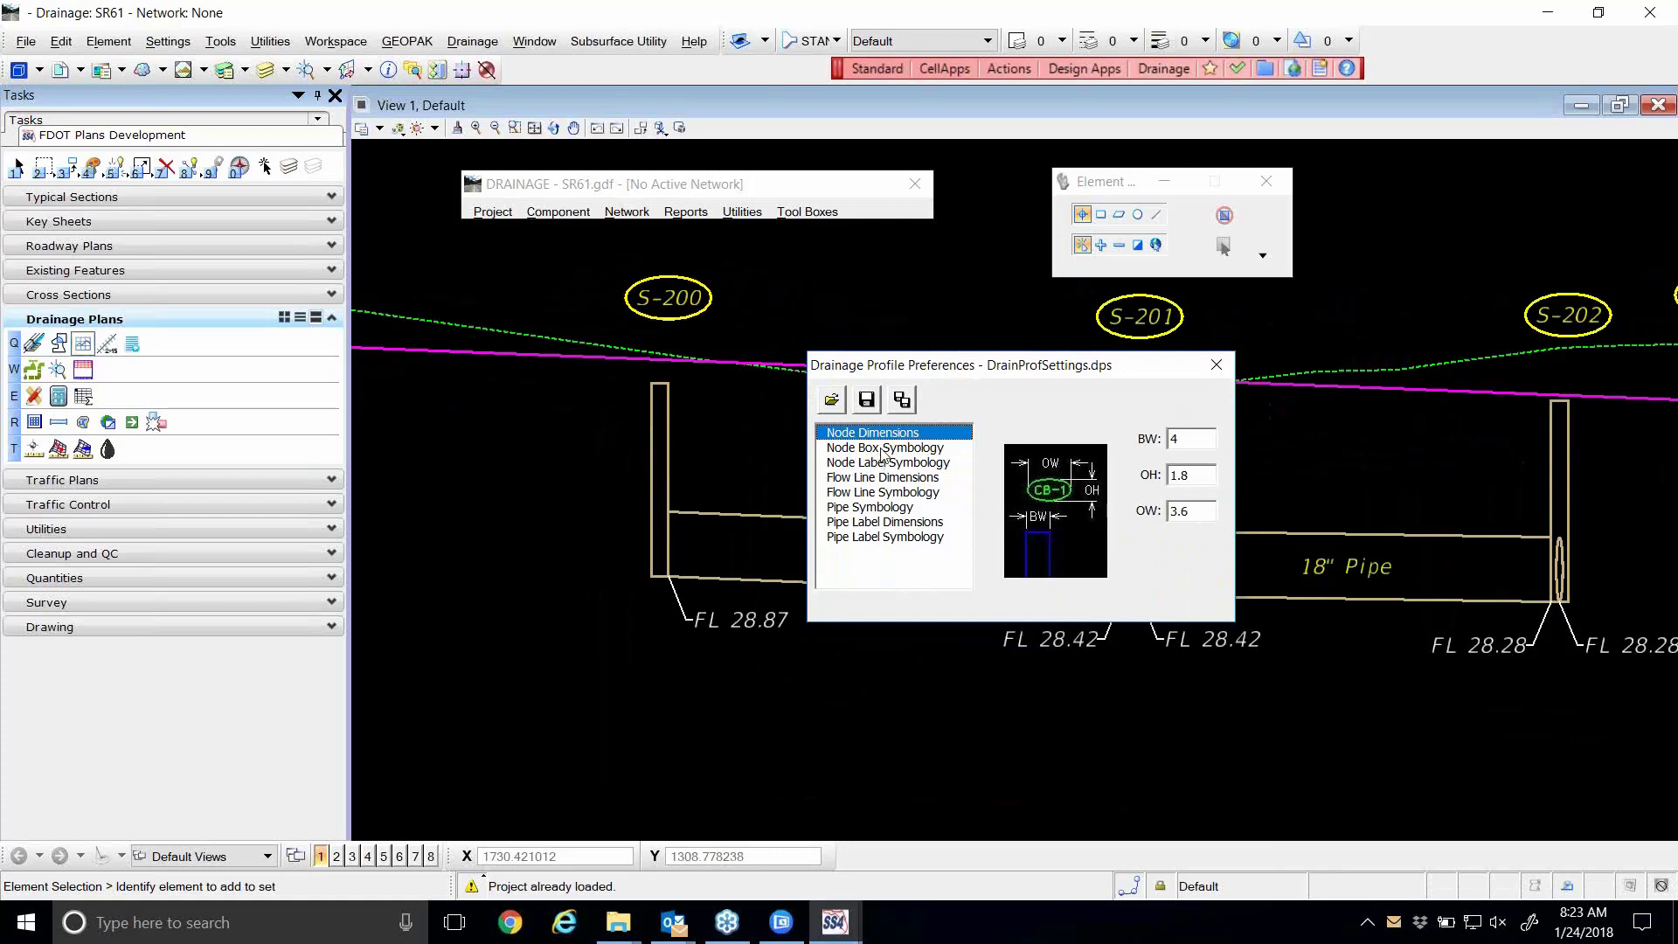
- Match the Node Box Symbology to the S-200 ellipse, picking up level TextDetails, color ByLevel (4), weight ByLevel (2) and style 0
{"action": "left_click", "coordinate": [884, 448]}
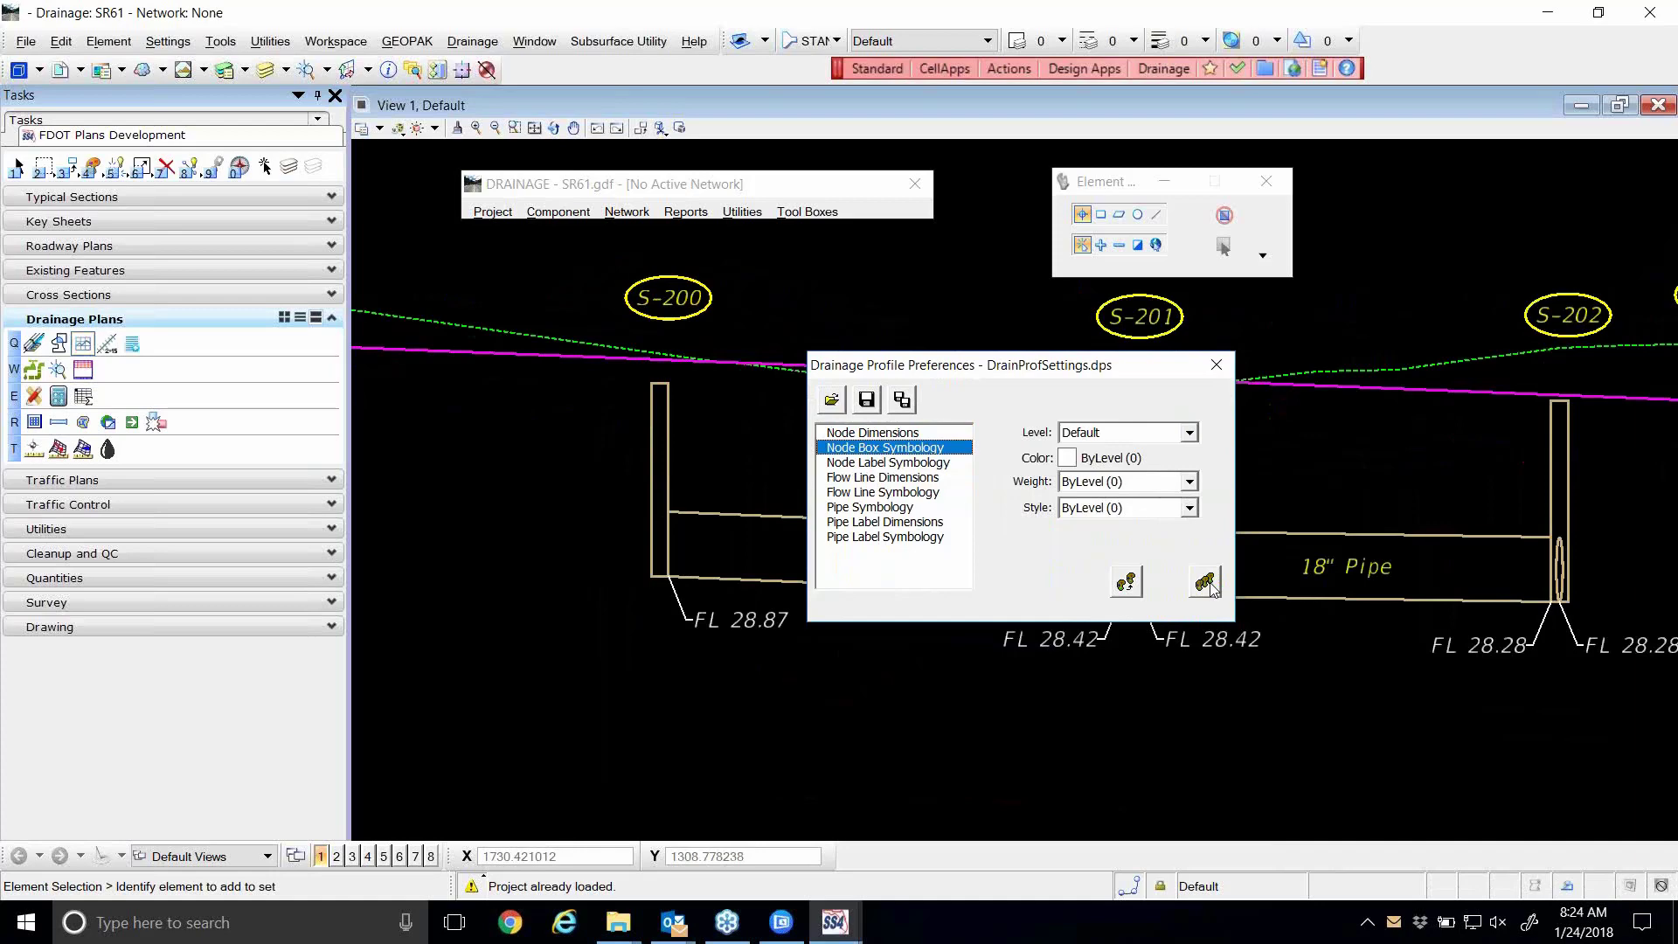
{"action": "left_click_drag", "start_coordinate": [1006, 367], "coordinate": [929, 288]}
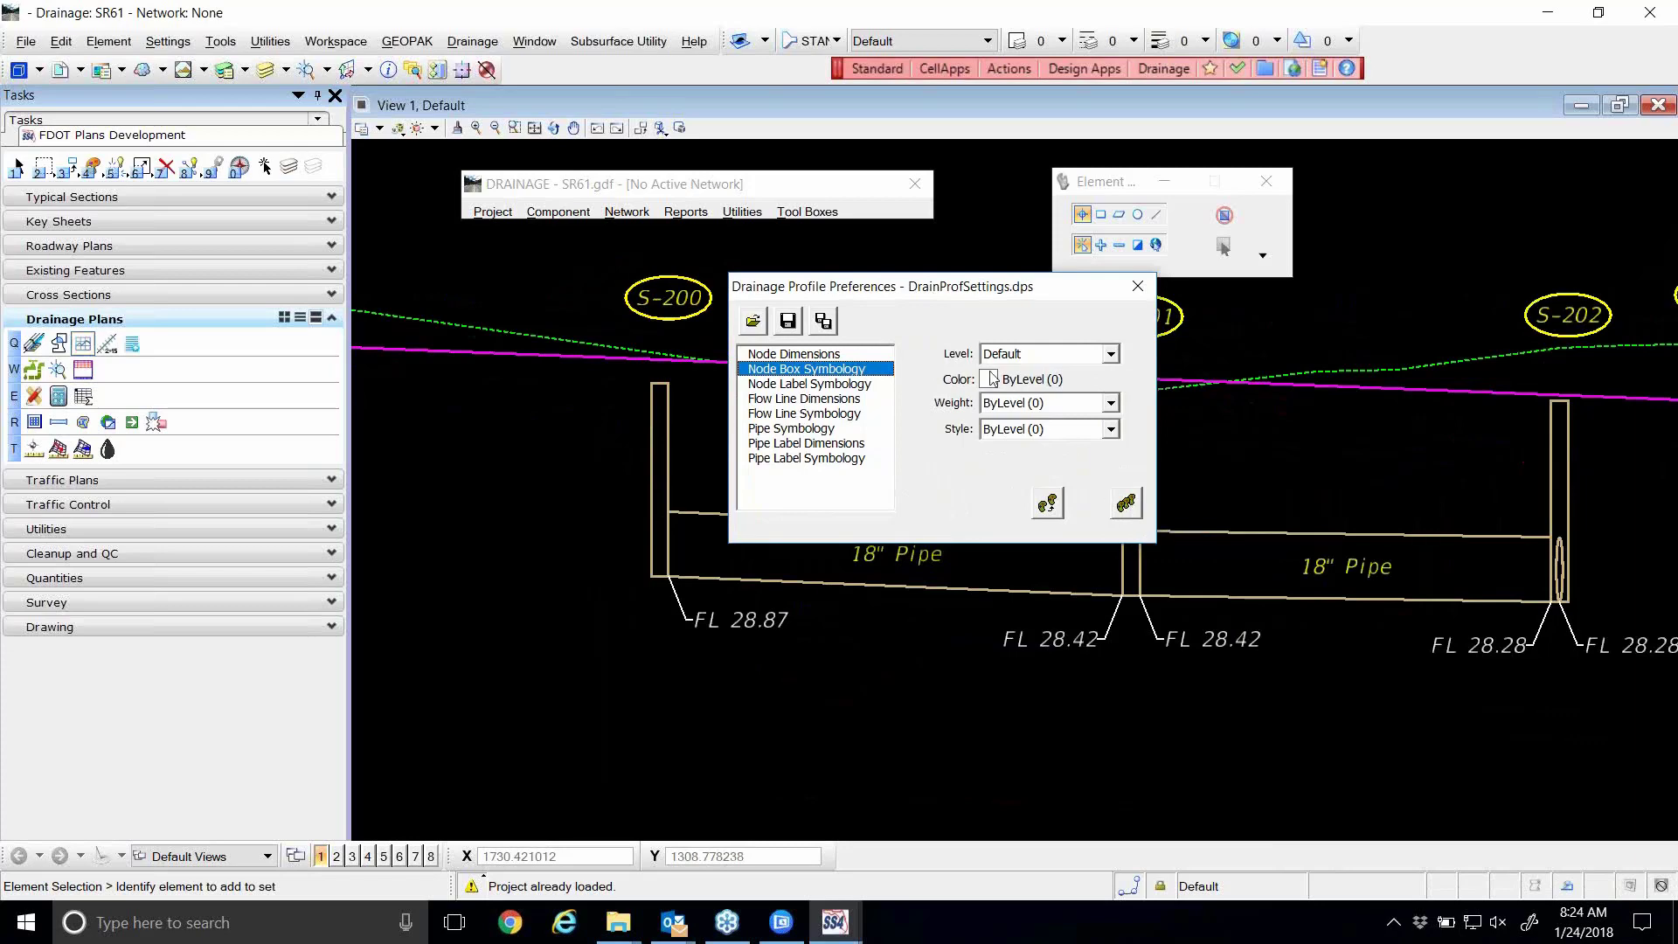
{"action": "left_click_drag", "start_coordinate": [945, 301], "coordinate": [1021, 381]}
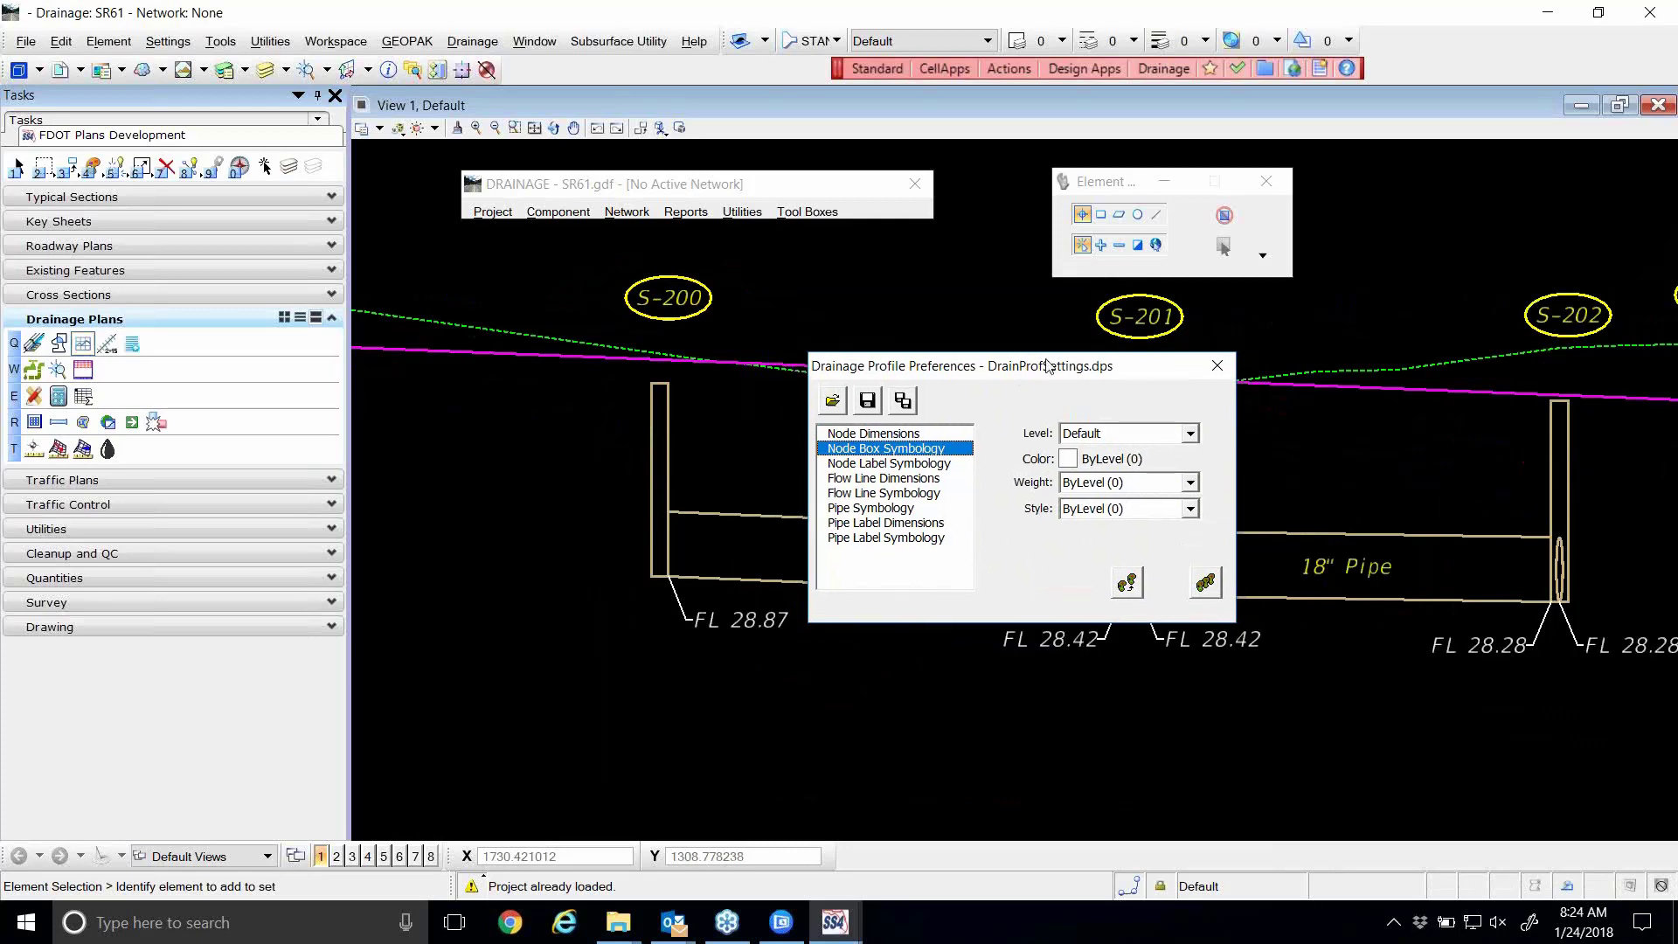
{"action": "left_click", "coordinate": [1127, 586]}
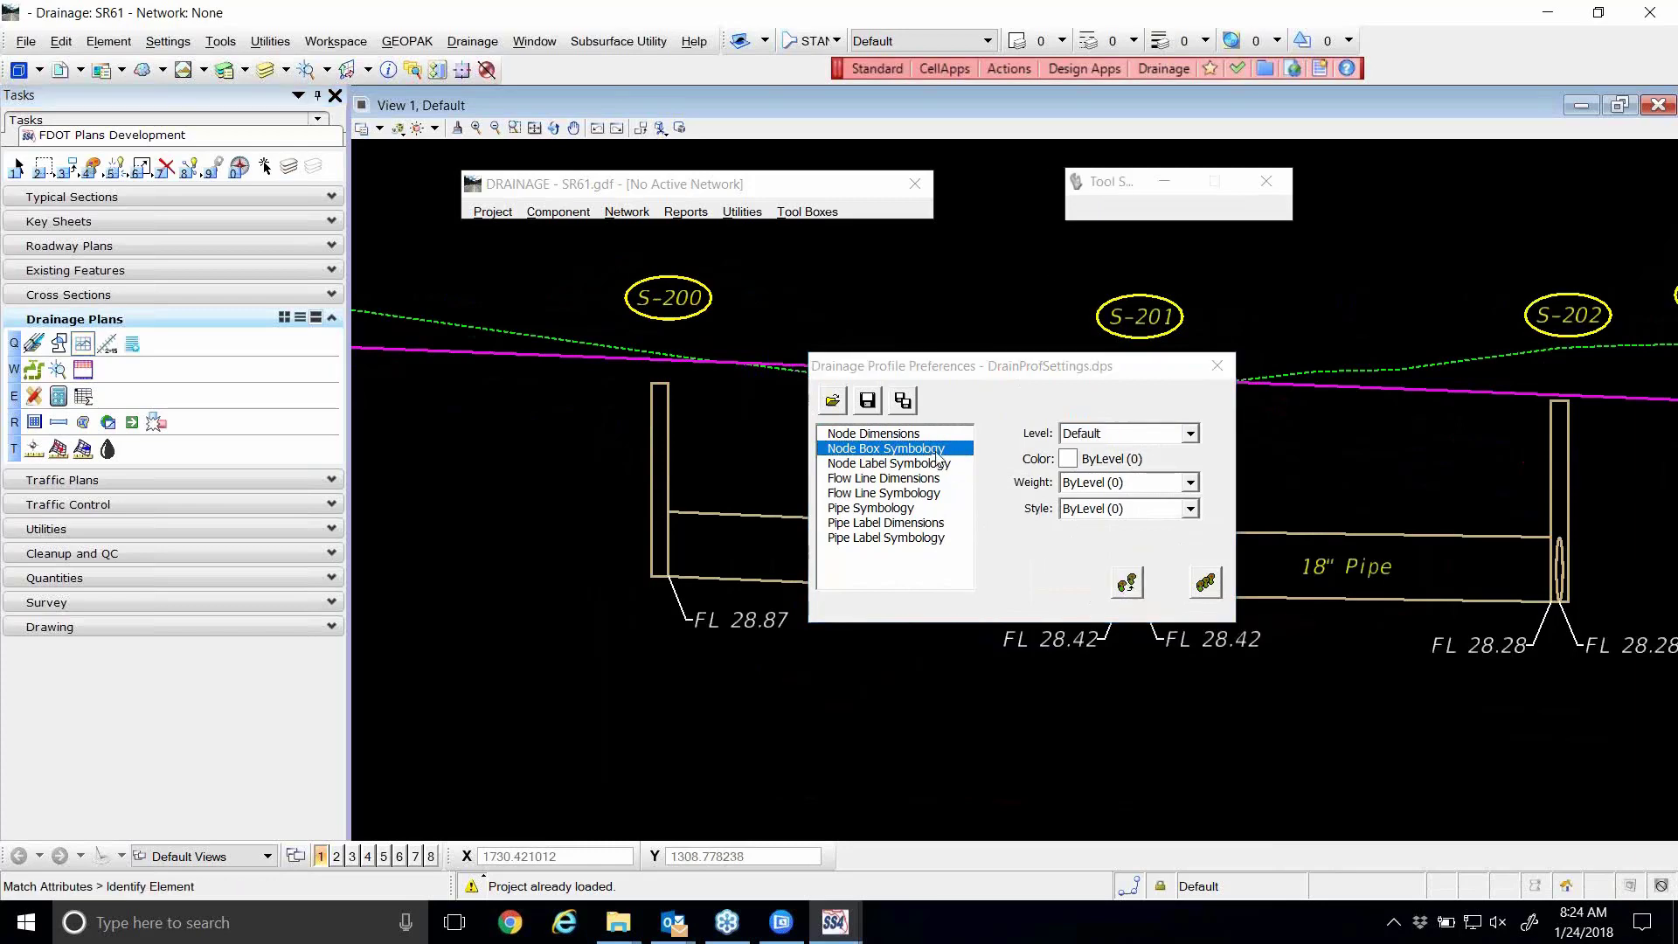
{"action": "scroll", "coordinate": [700, 259], "scroll_direction": "up", "scroll_amount": 2}
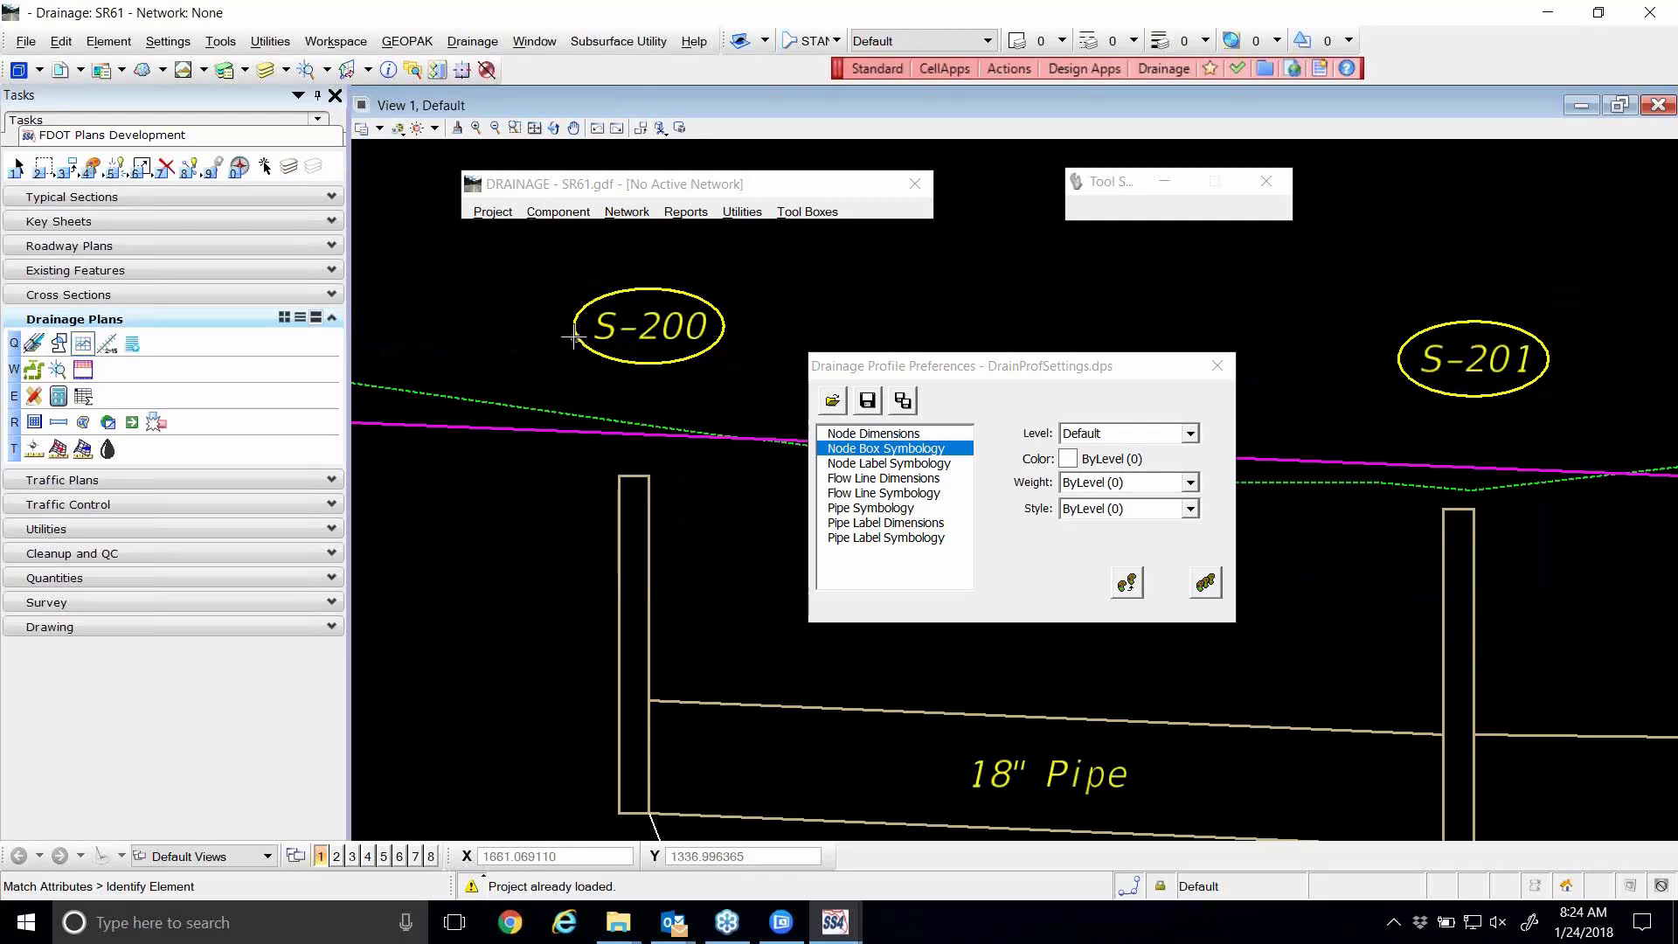
{"action": "left_click", "coordinate": [615, 290]}
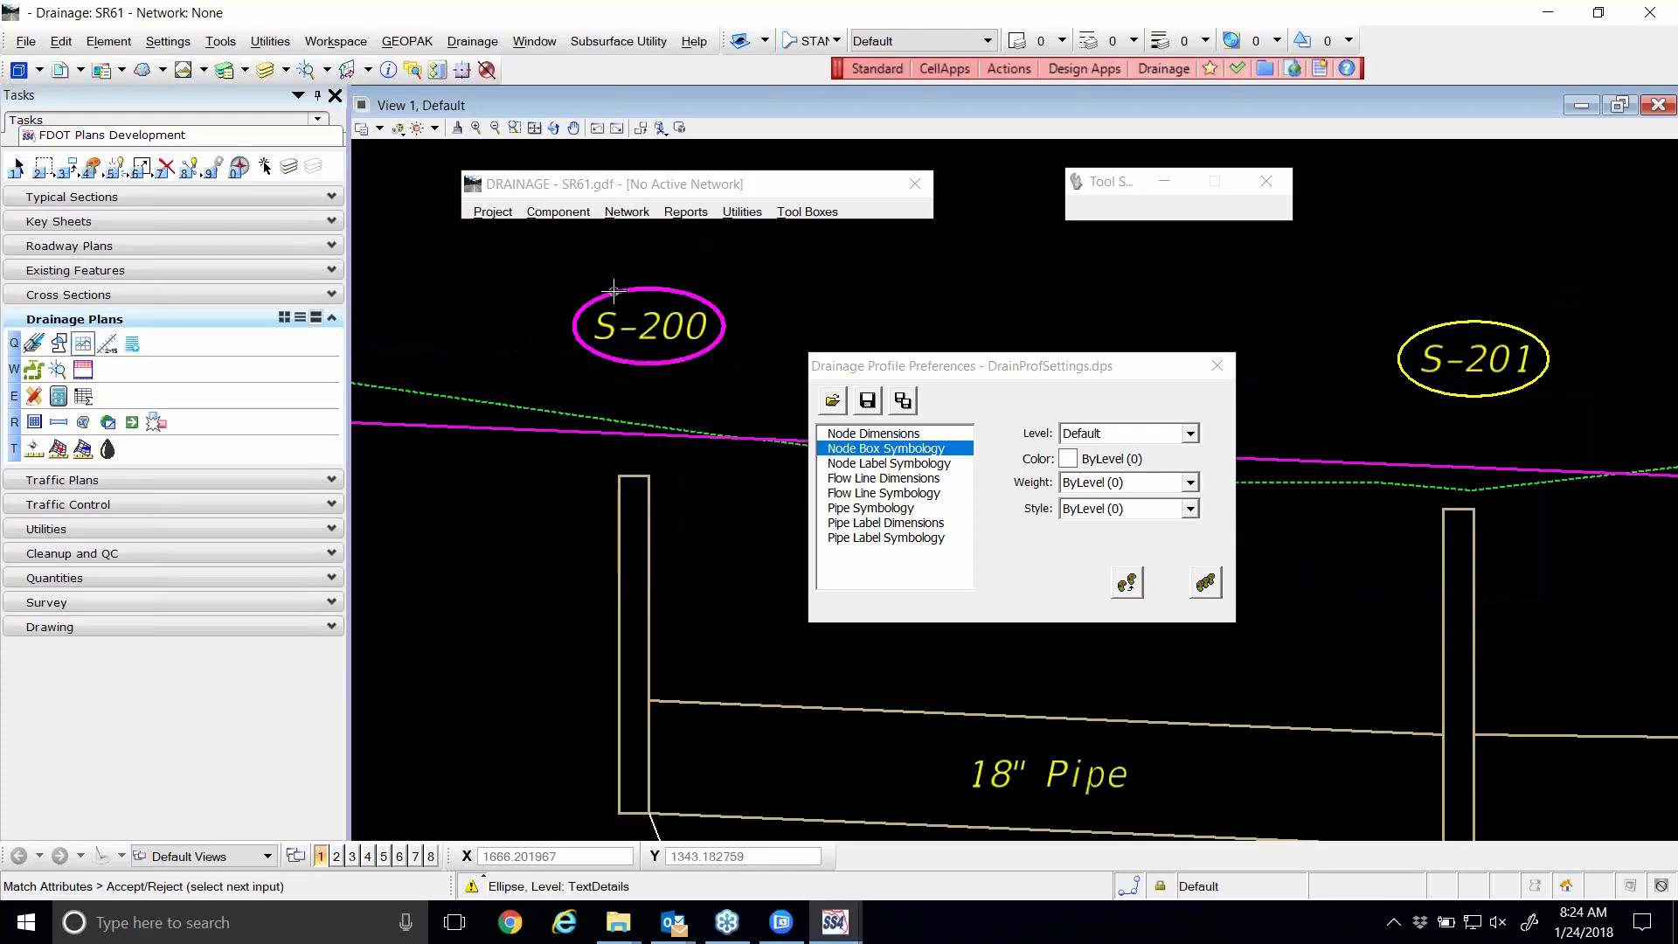
{"action": "left_click", "coordinate": [736, 274]}
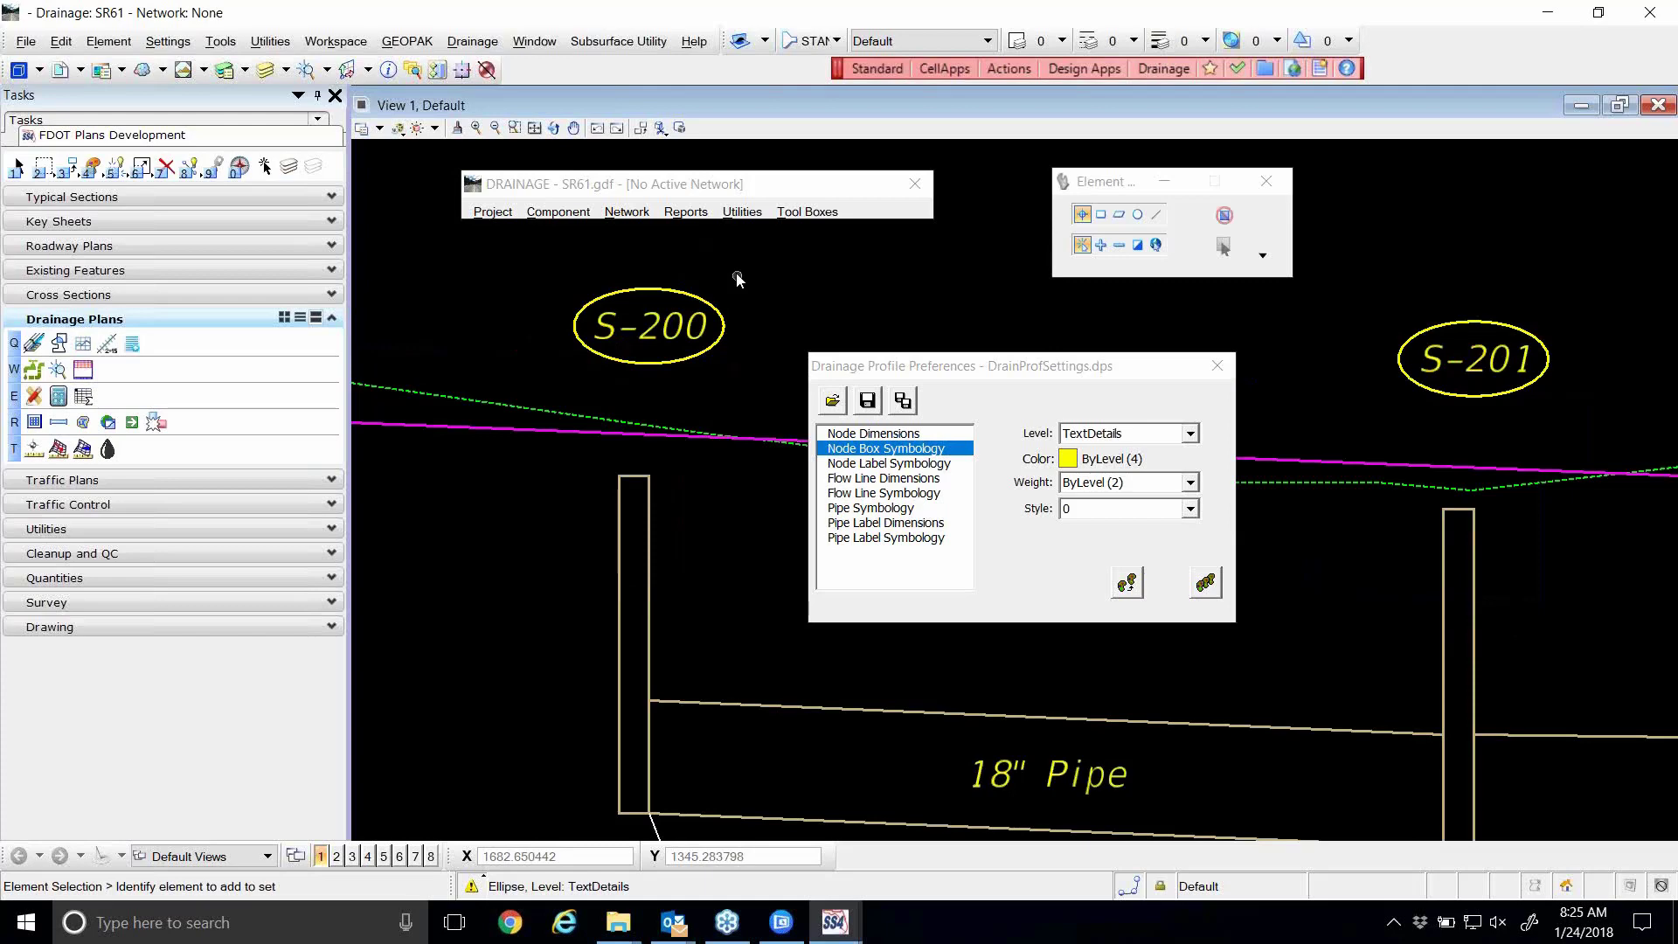
- Match the Node Box Symbology to the structure box below S-200, with level DrainStruct_pr, color ByLevel (10), weight ByLevel (2) and style ByLevel (0)
{"action": "left_click", "coordinate": [1127, 582]}
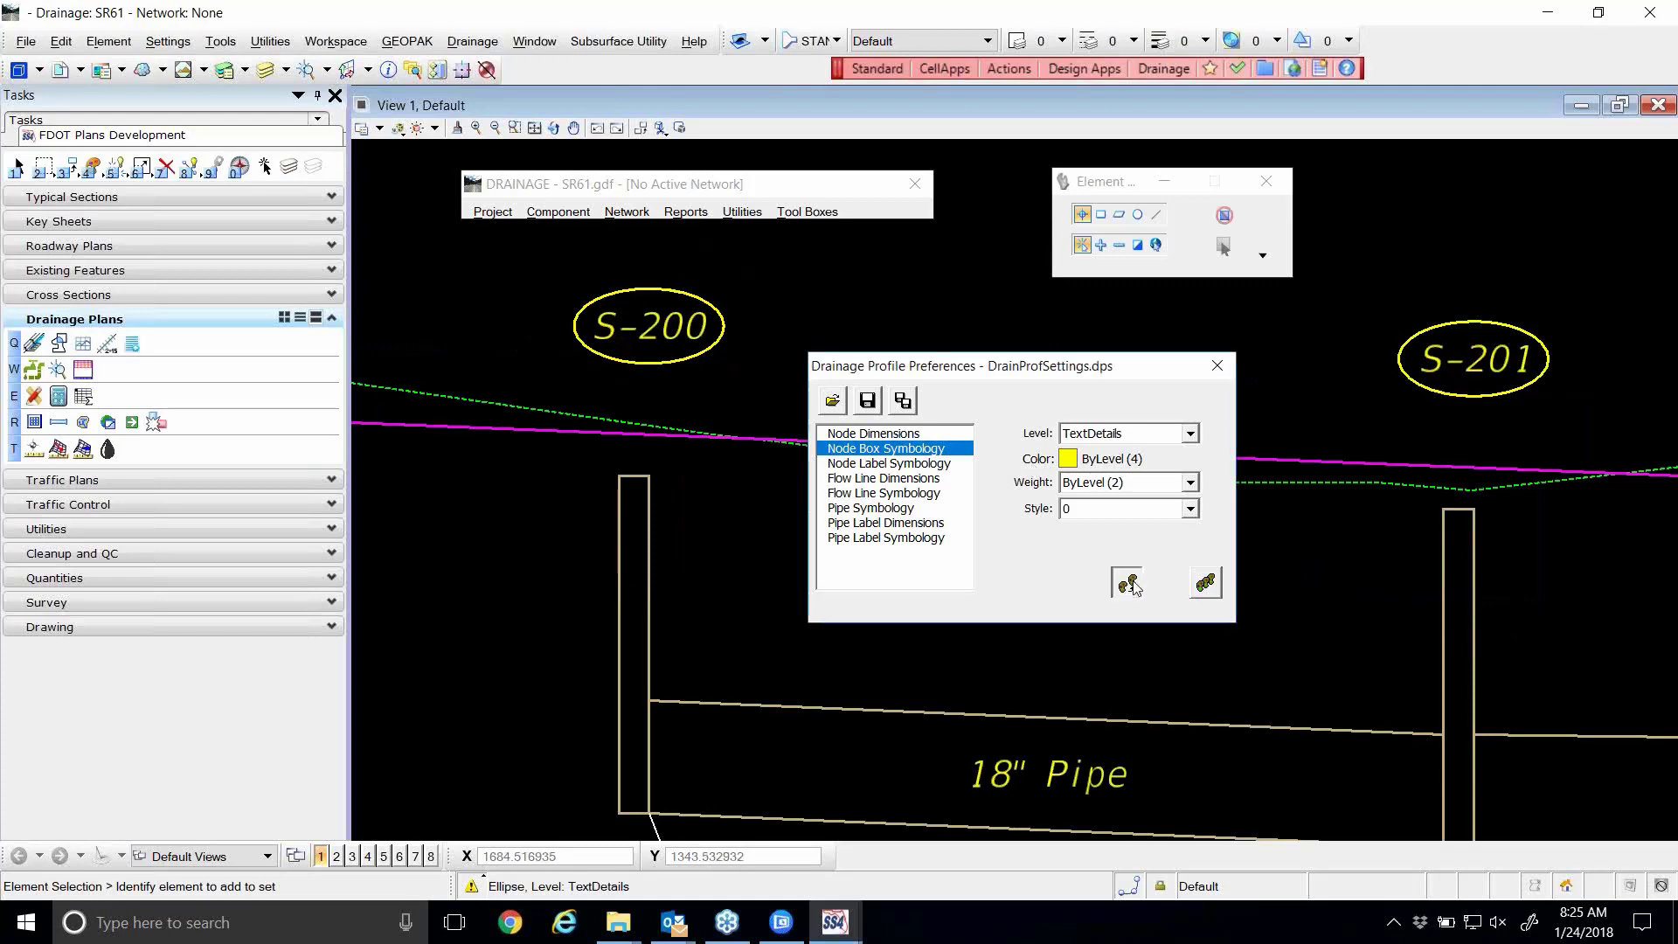
{"action": "left_click", "coordinate": [662, 289]}
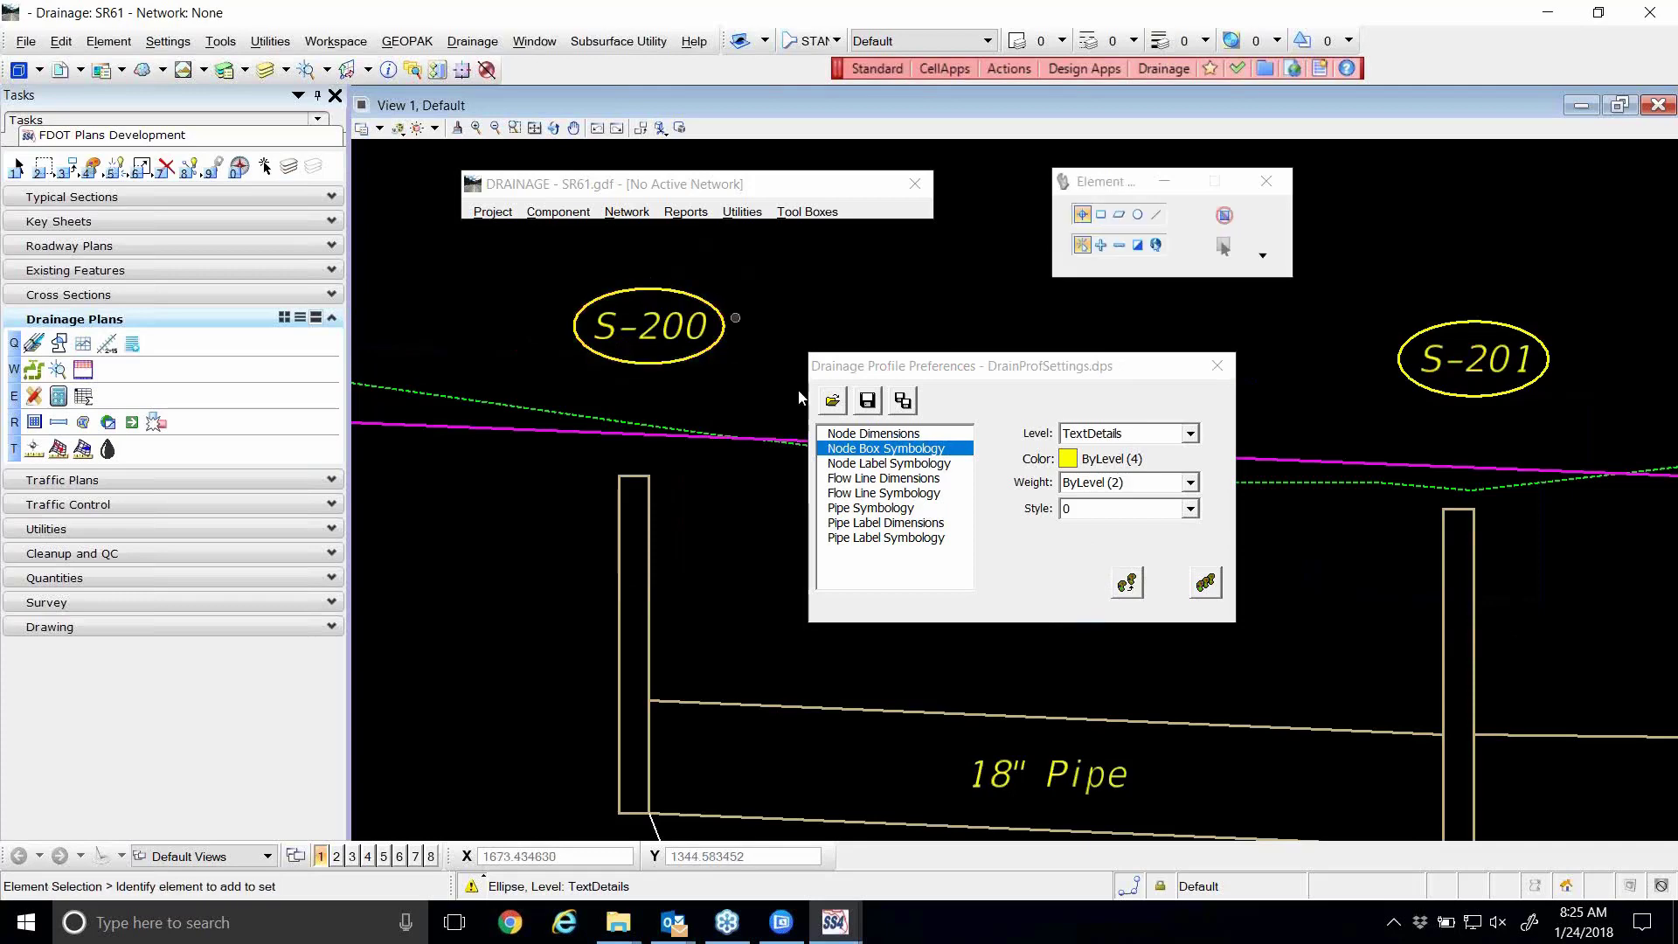
{"action": "left_click", "coordinate": [1127, 582]}
{"action": "left_click", "coordinate": [651, 579]}
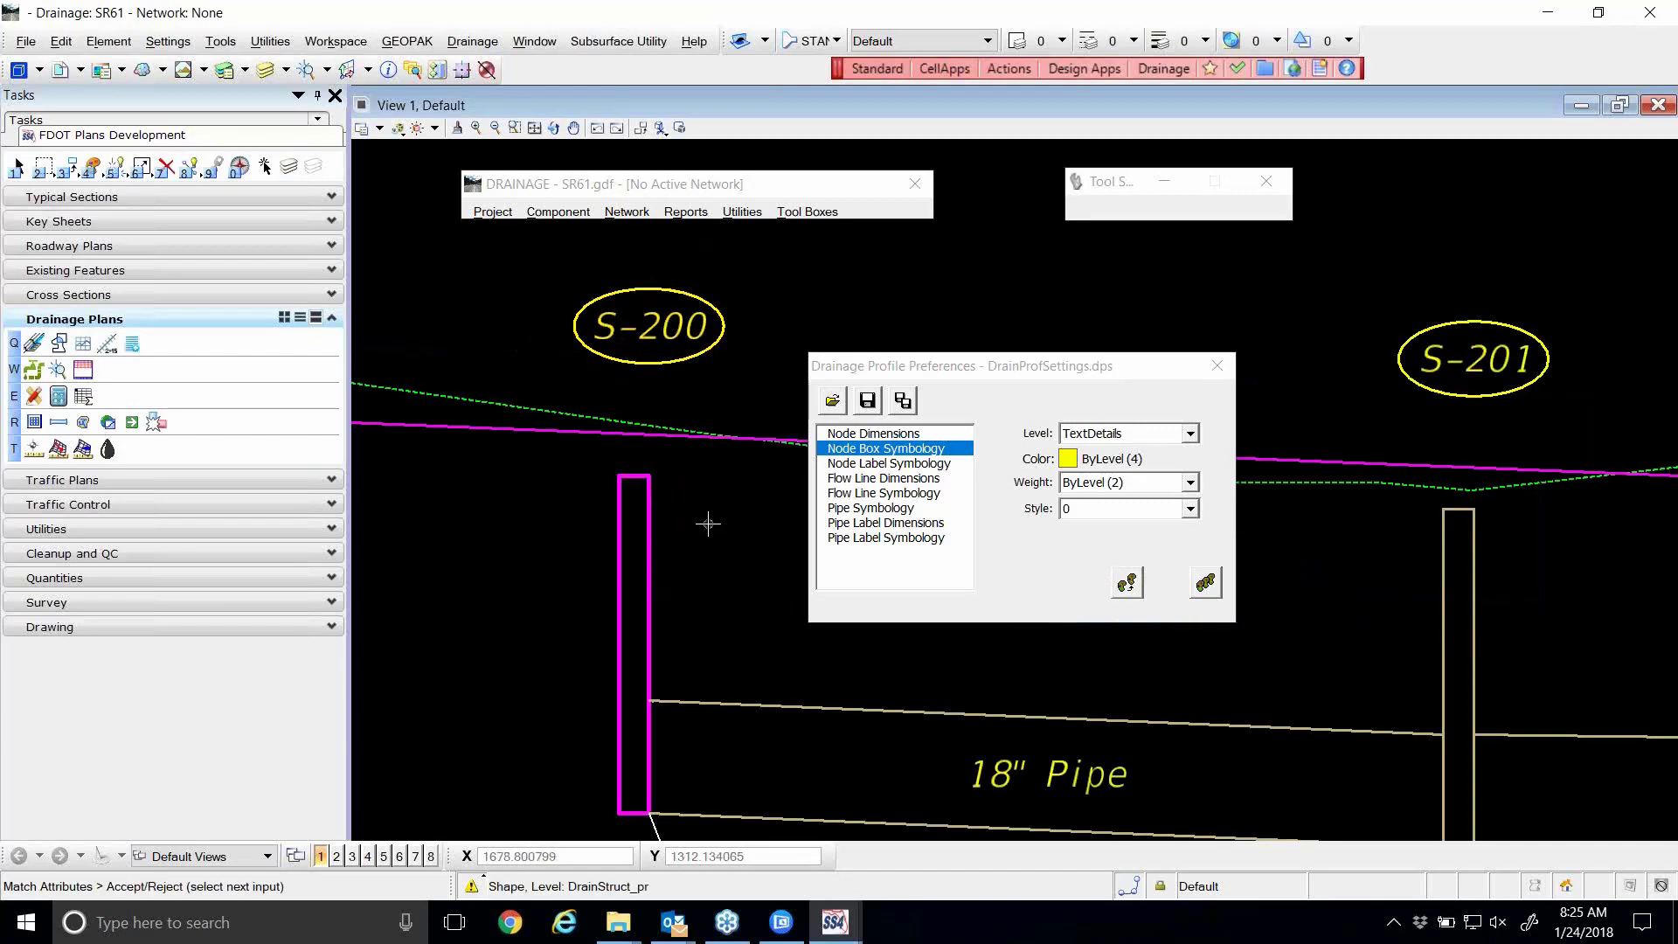
{"action": "left_click", "coordinate": [708, 523]}
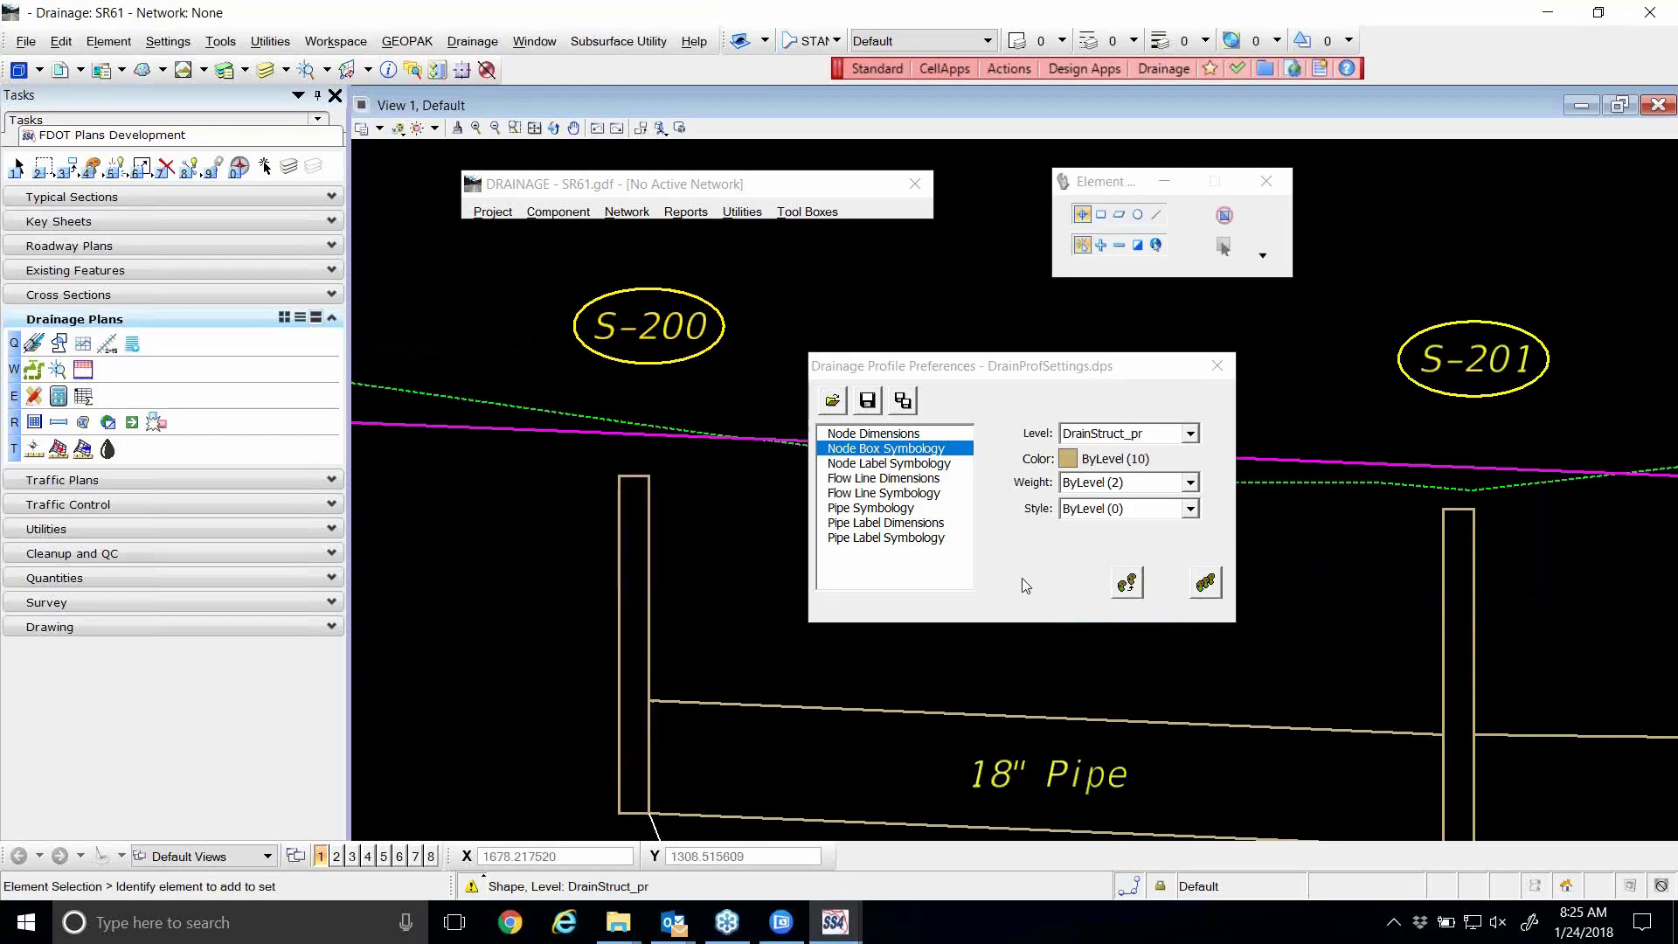
- Rematch the Node Box Symbology to the ellipse around S-200, using level TextDetails and style 0
{"action": "left_click", "coordinate": [1127, 582]}
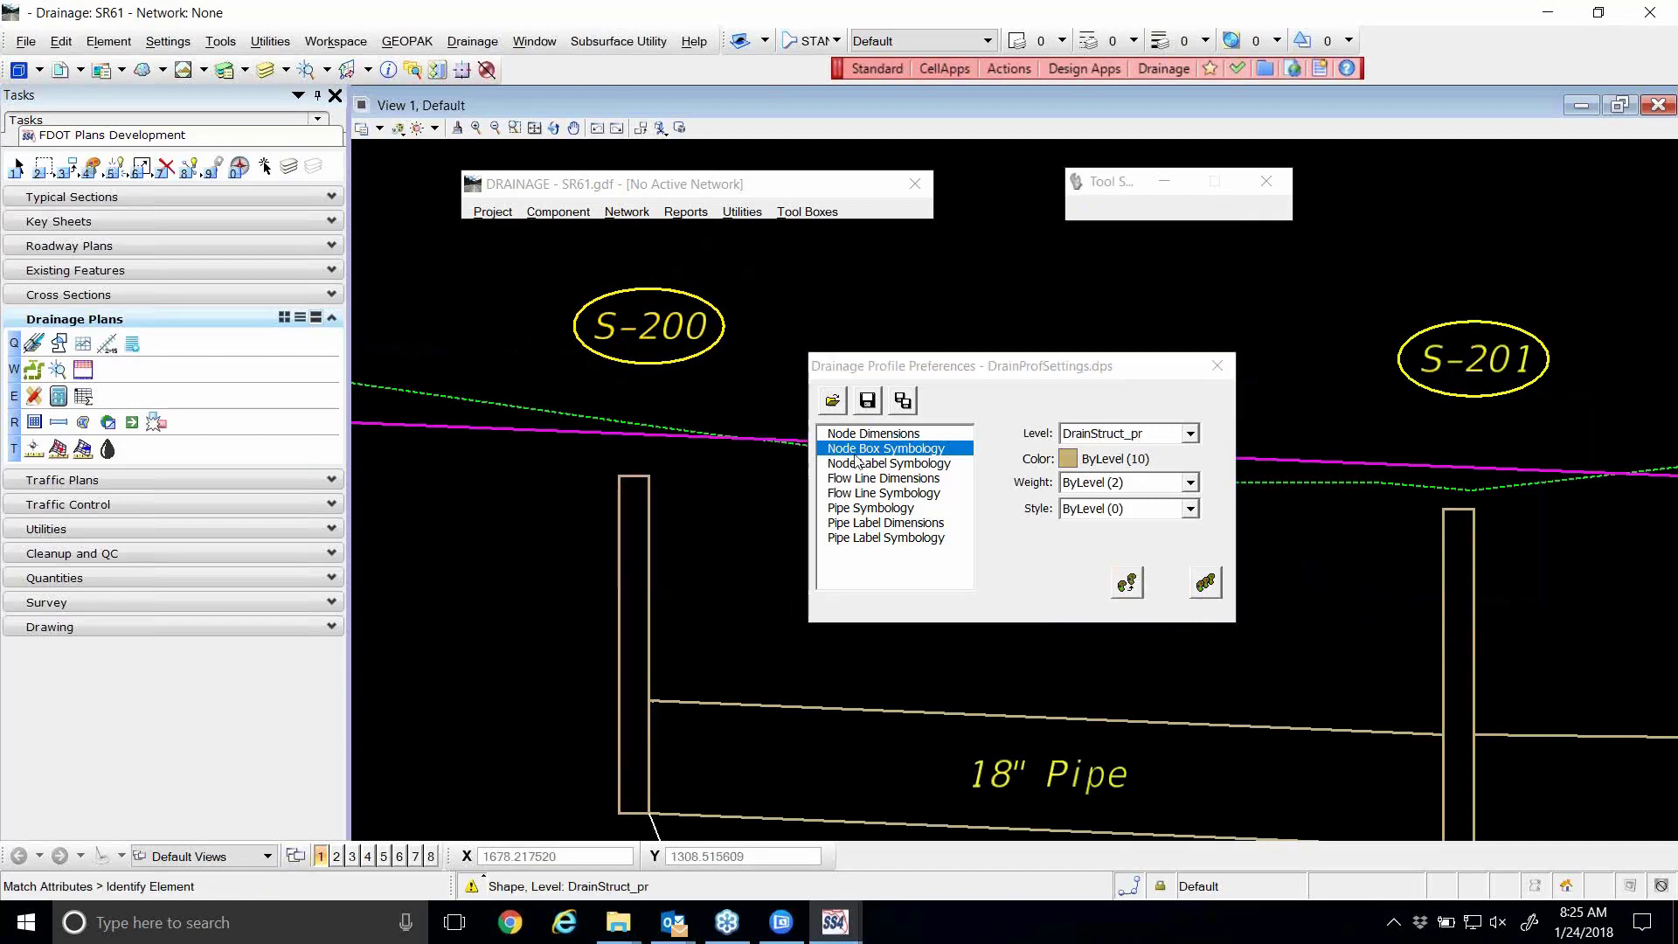
{"action": "left_click", "coordinate": [626, 291]}
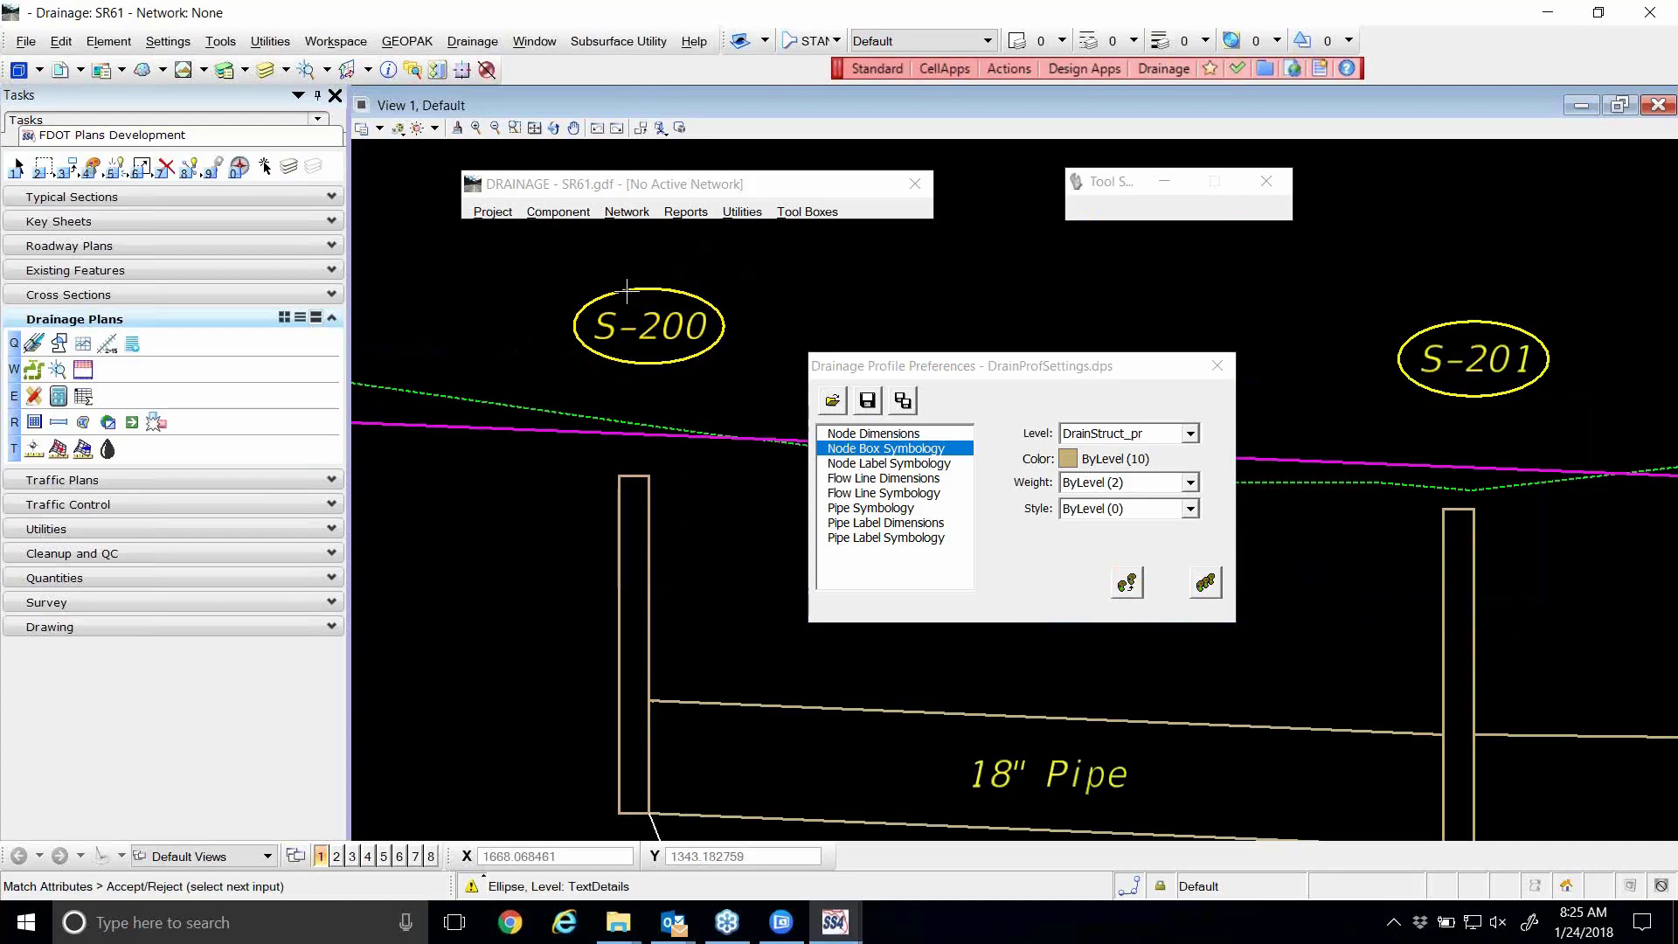
{"action": "left_click", "coordinate": [825, 267]}
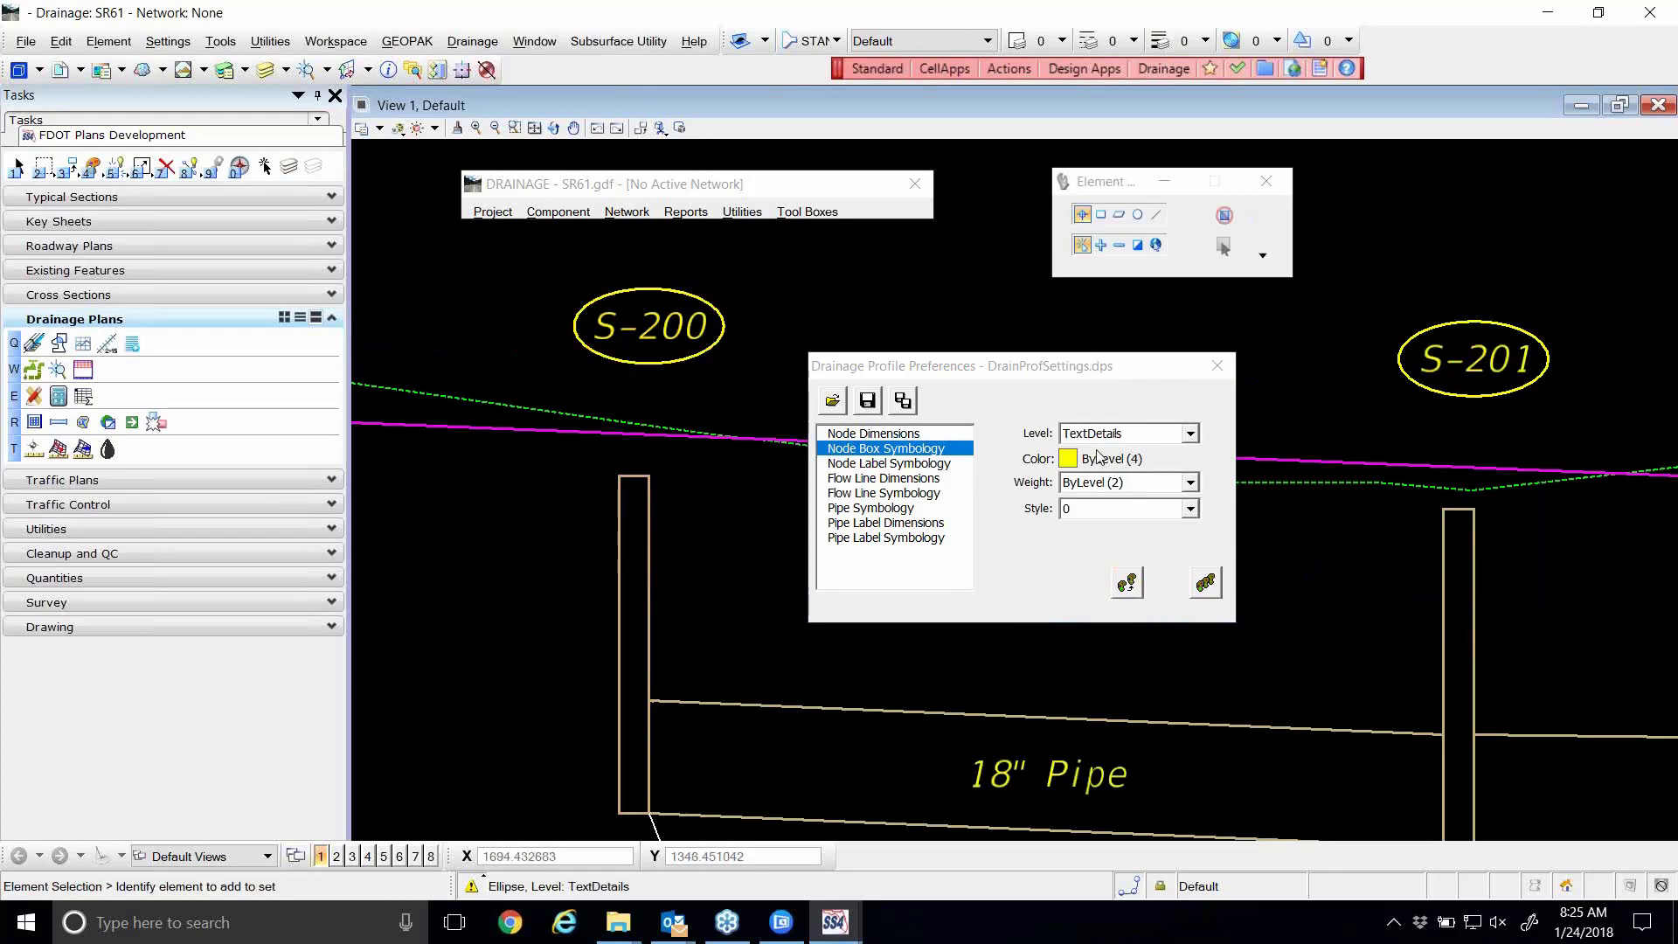
{"action": "left_click_drag", "start_coordinate": [1038, 374], "coordinate": [1031, 336]}
- Match the Node Label Symbology to the S-200 text, using level TextDetails, color ByLevel (4), weight ByLevel (2) and text height and width 0.07
{"action": "left_click", "coordinate": [874, 426]}
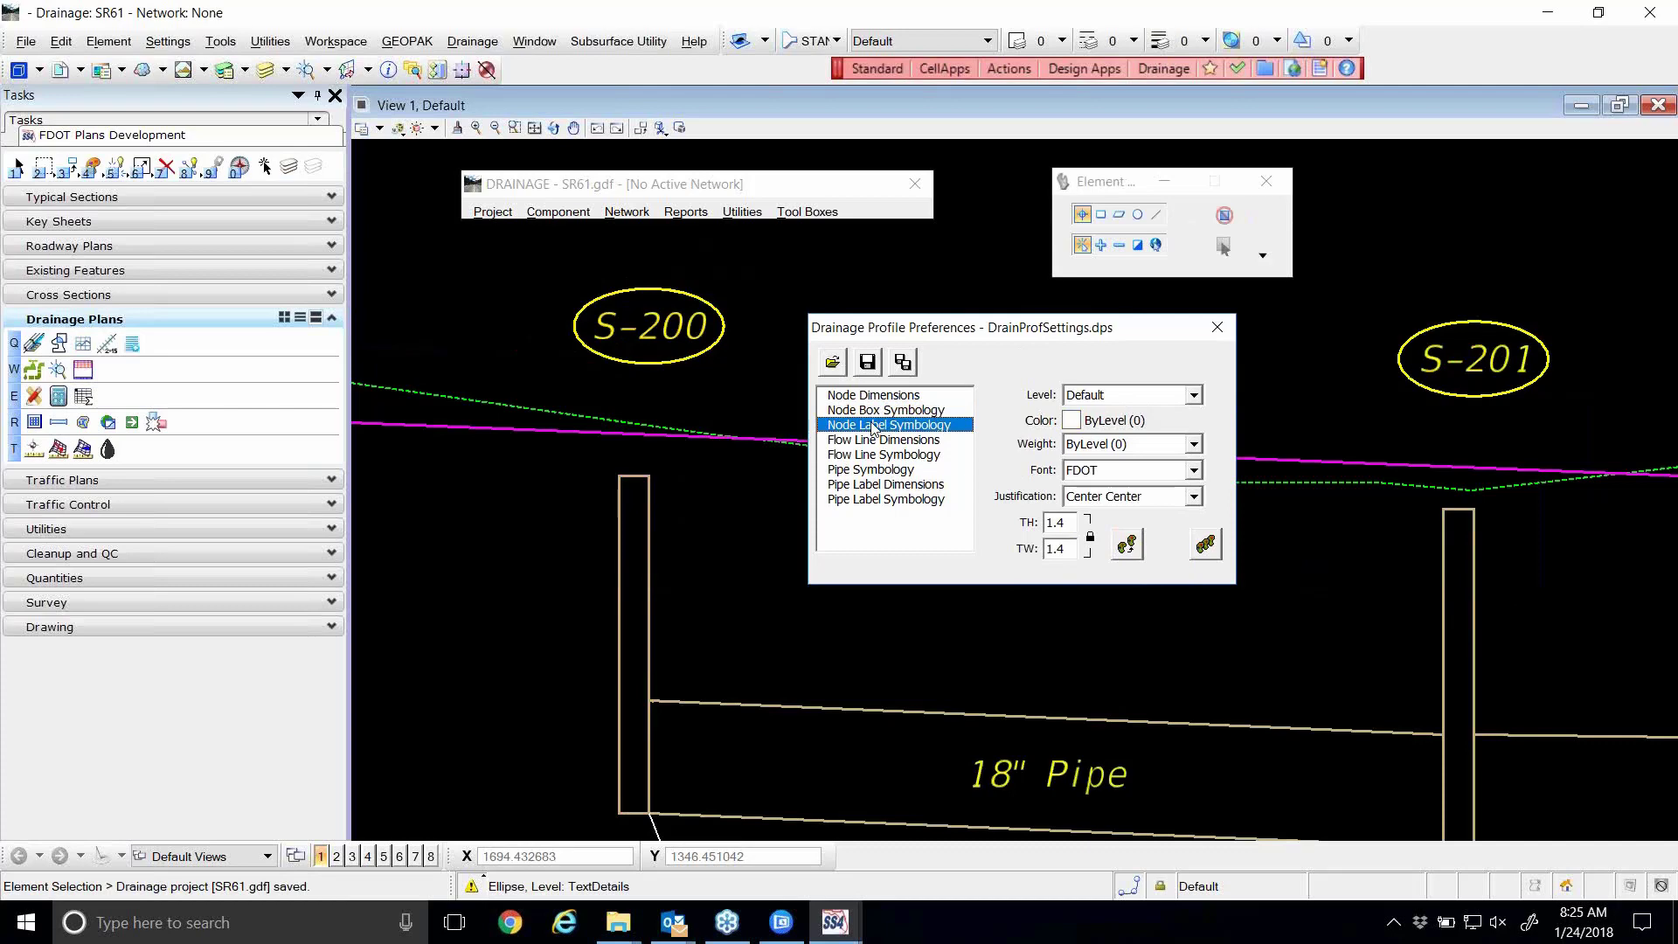
{"action": "left_click", "coordinate": [1127, 546]}
{"action": "left_click", "coordinate": [658, 315]}
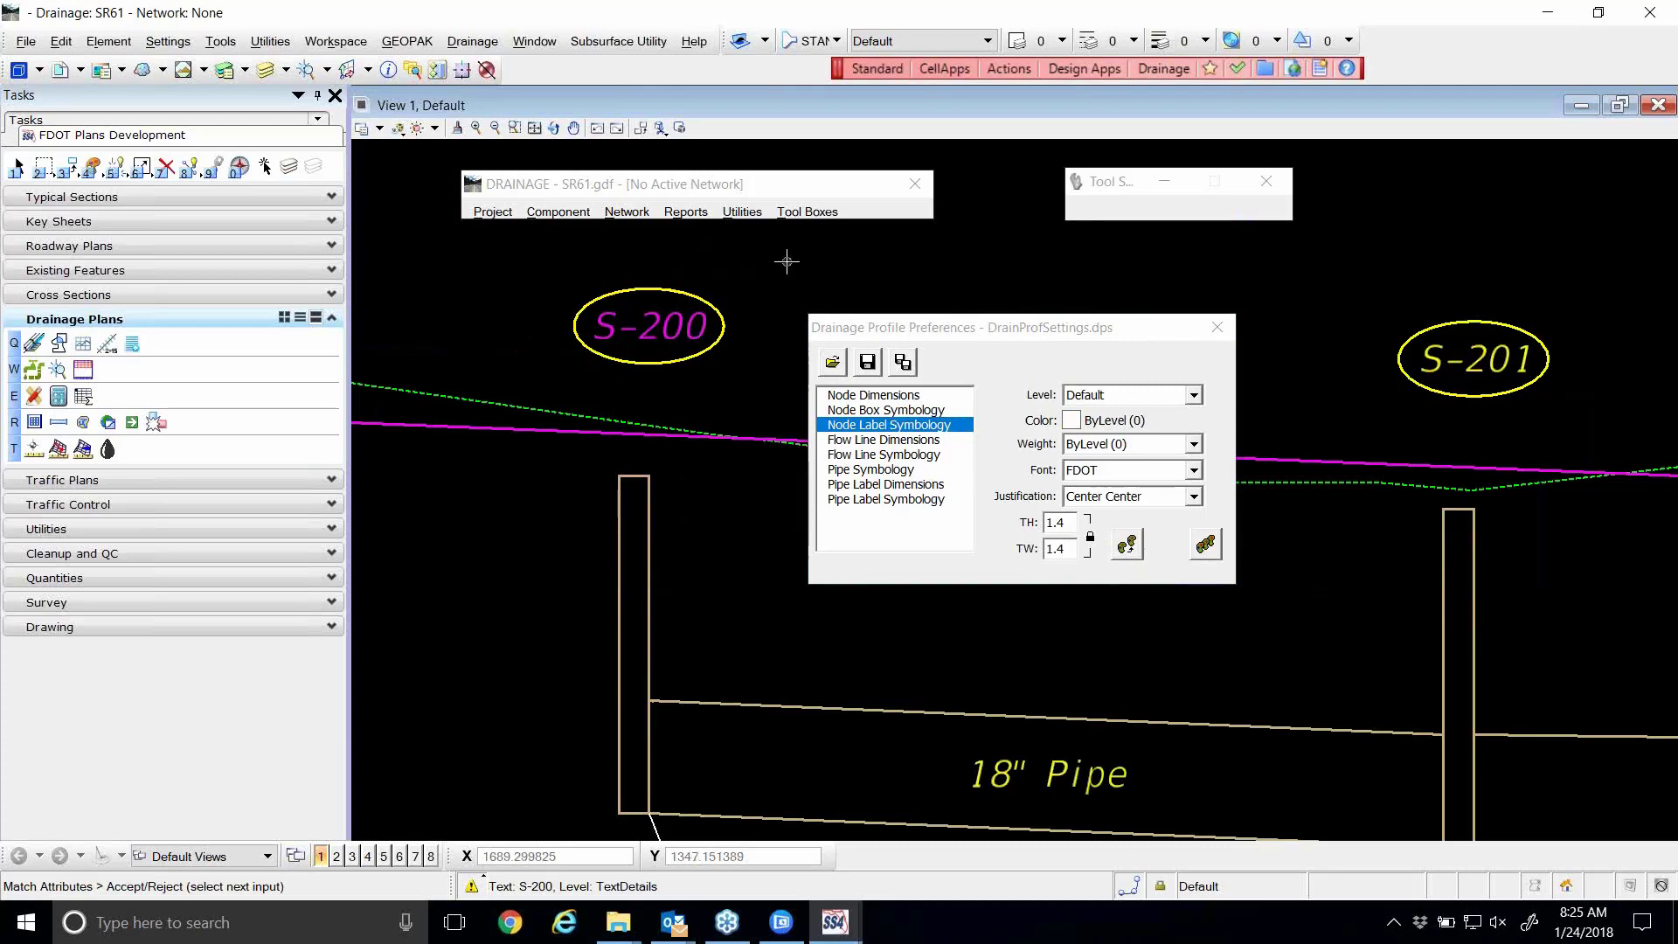
{"action": "left_click", "coordinate": [787, 262]}
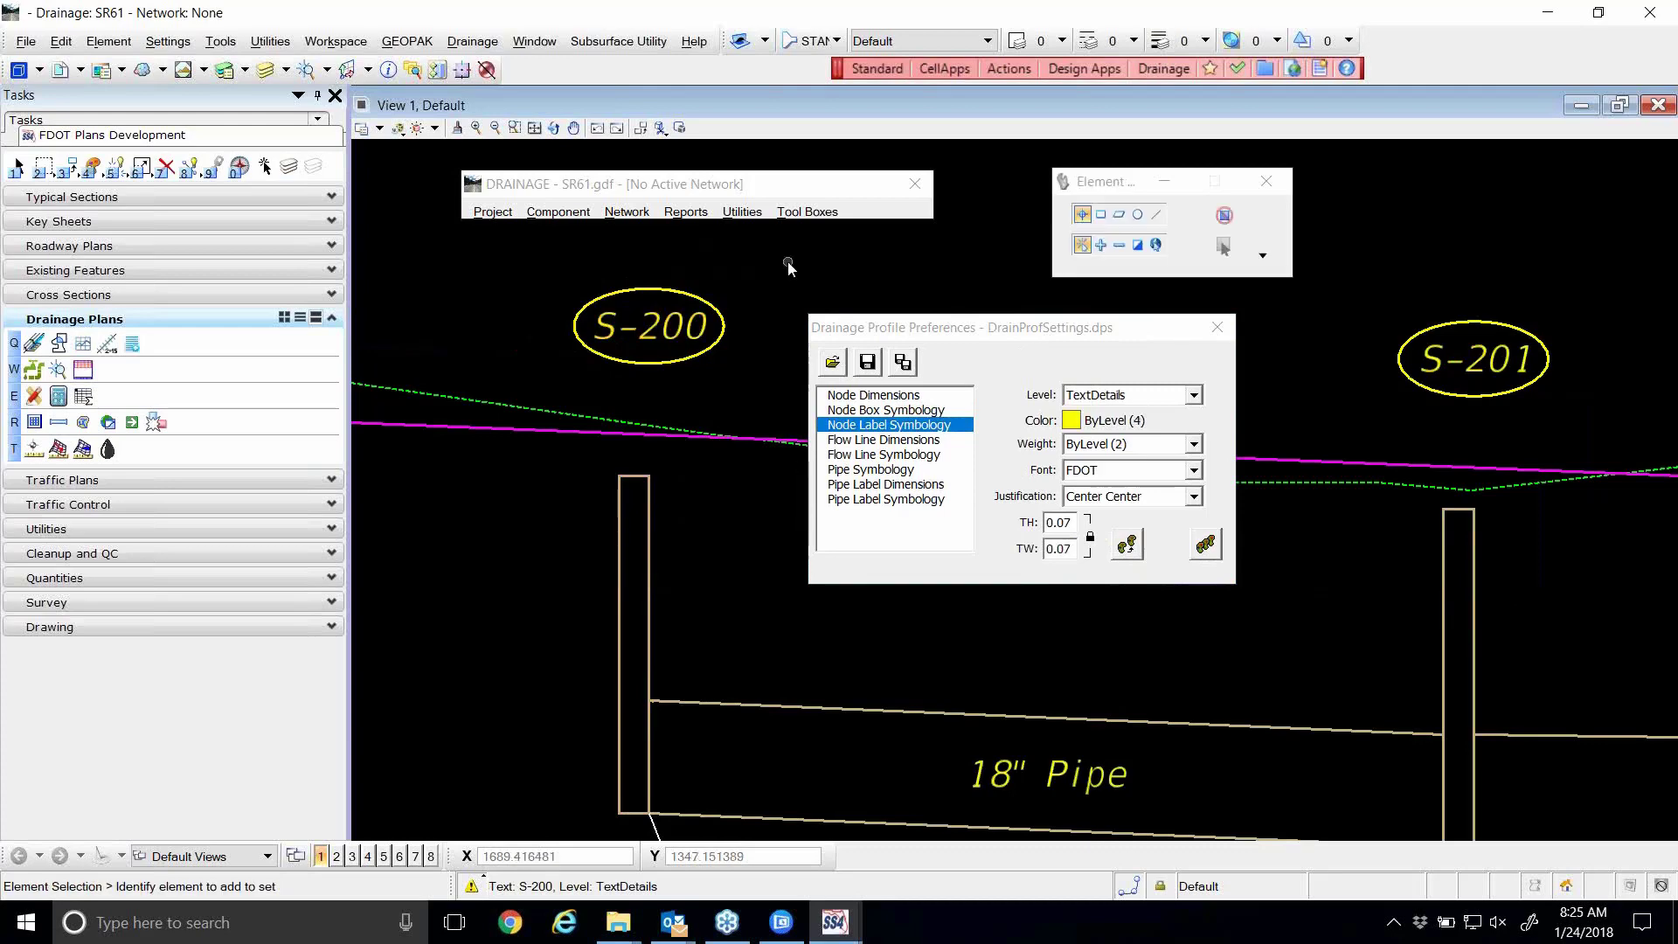
{"action": "left_click", "coordinate": [905, 327]}
{"action": "left_click_drag", "start_coordinate": [902, 308], "coordinate": [903, 300]}
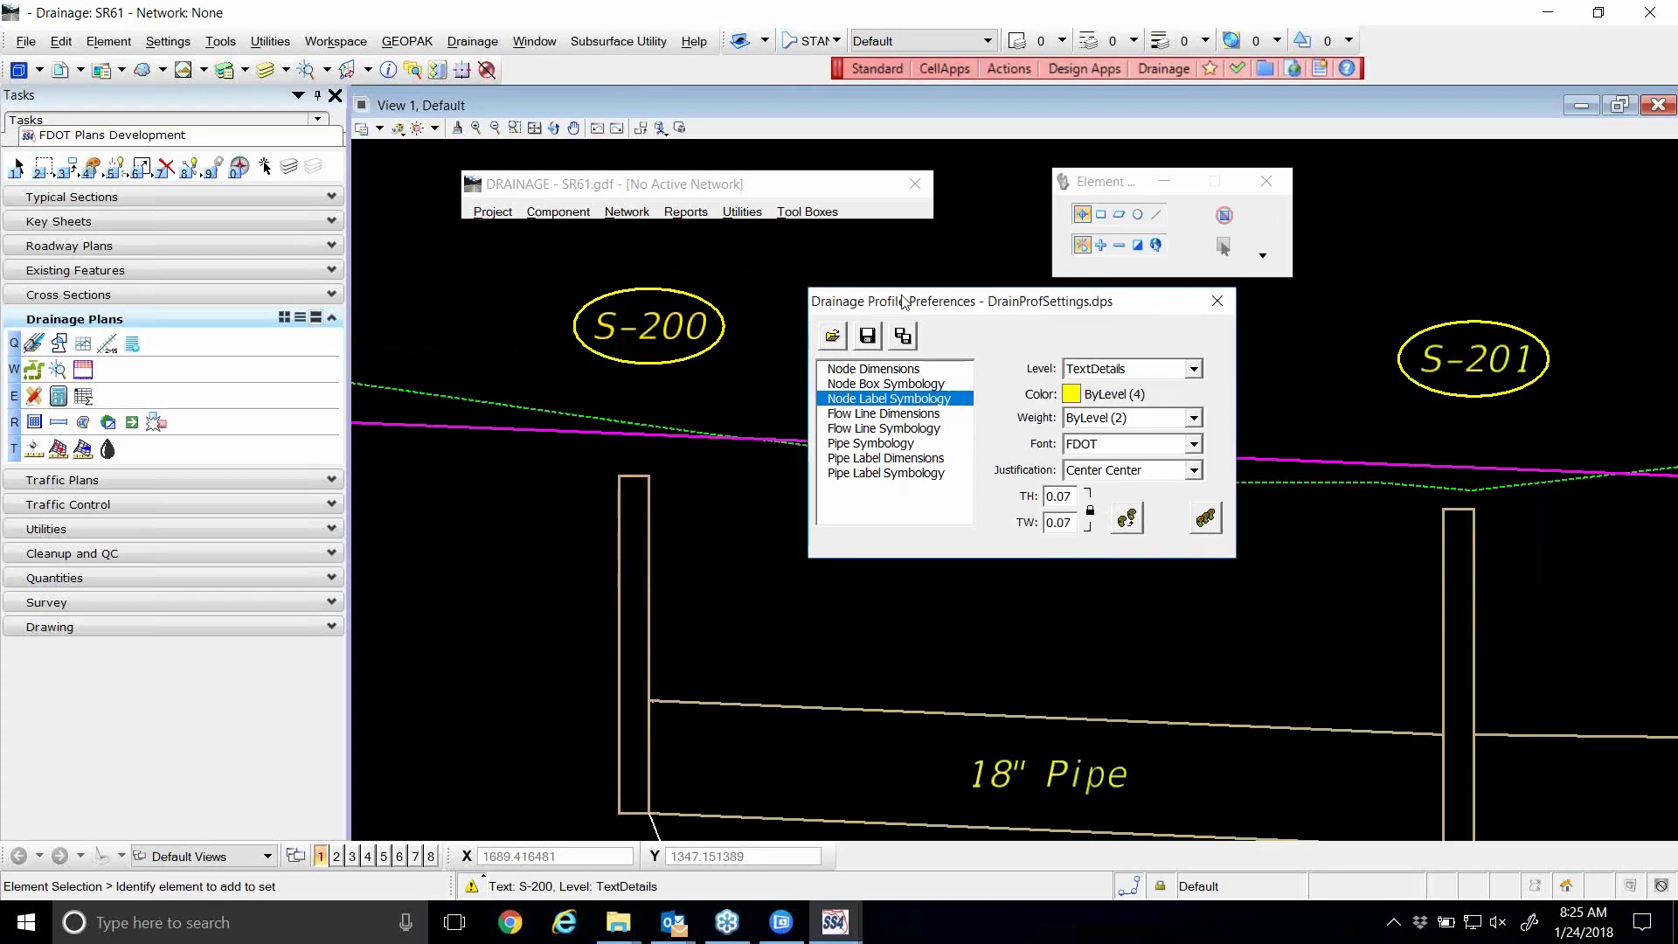
- Match the Flow Line Symbology to the FL 28.87 text, using level TextMisc, color ByLevel (0), weight ByLevel (1) and text height and width 0.07
{"action": "left_click", "coordinate": [888, 414]}
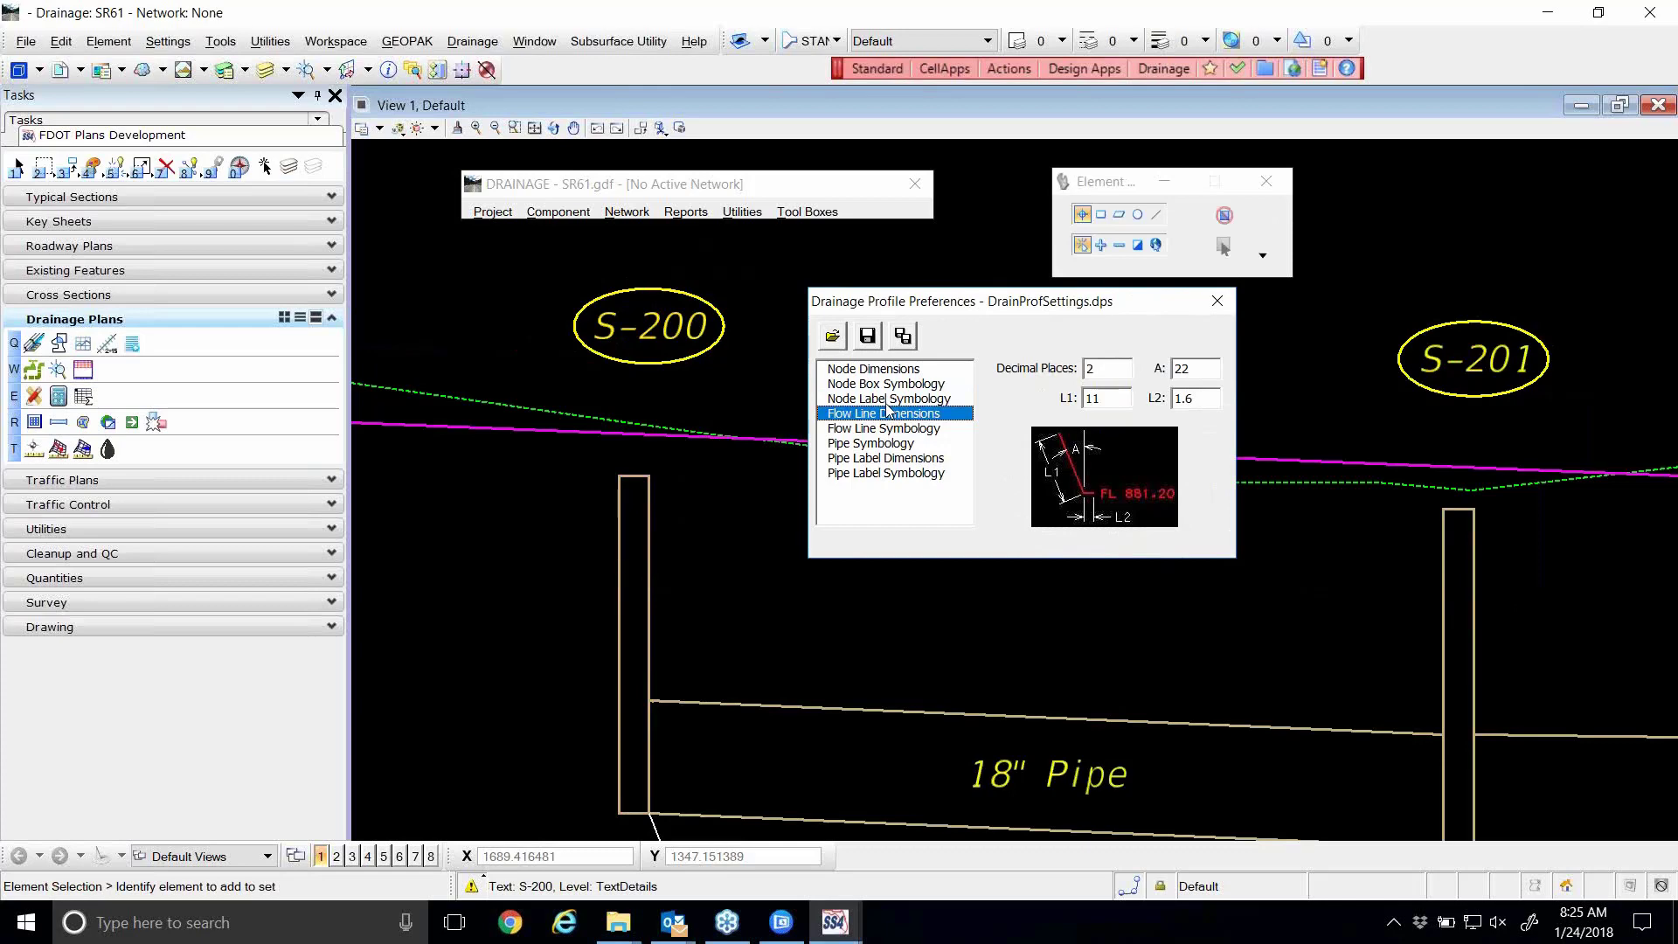
{"action": "left_click", "coordinate": [929, 437]}
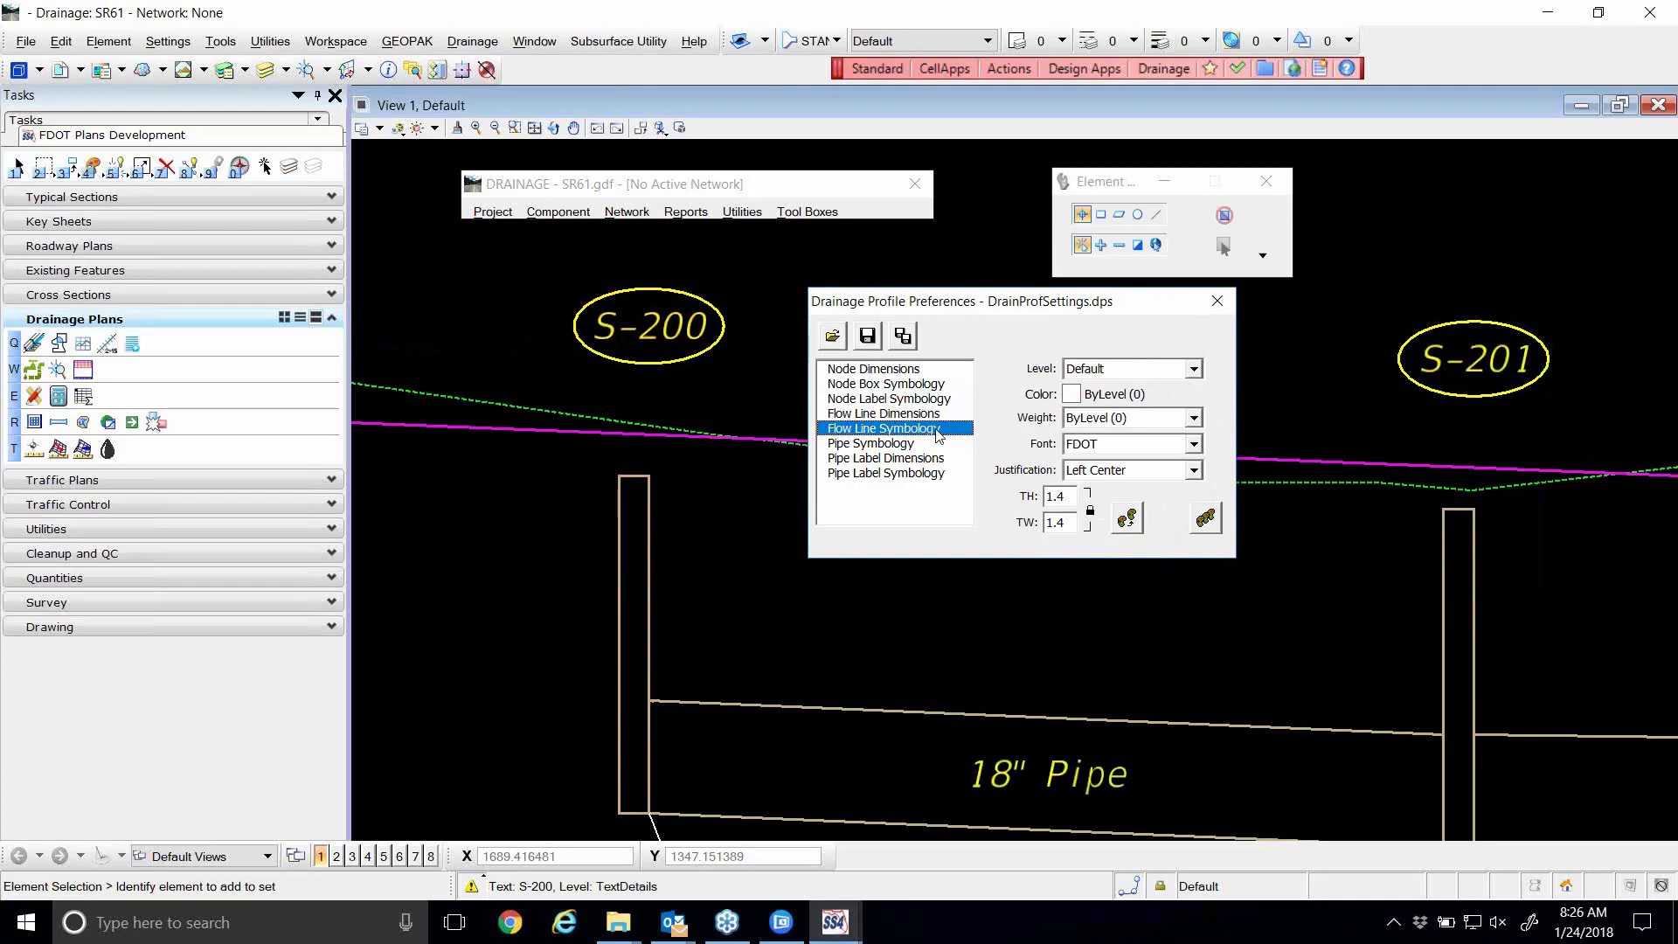
{"action": "left_click_drag", "start_coordinate": [995, 305], "coordinate": [935, 198]}
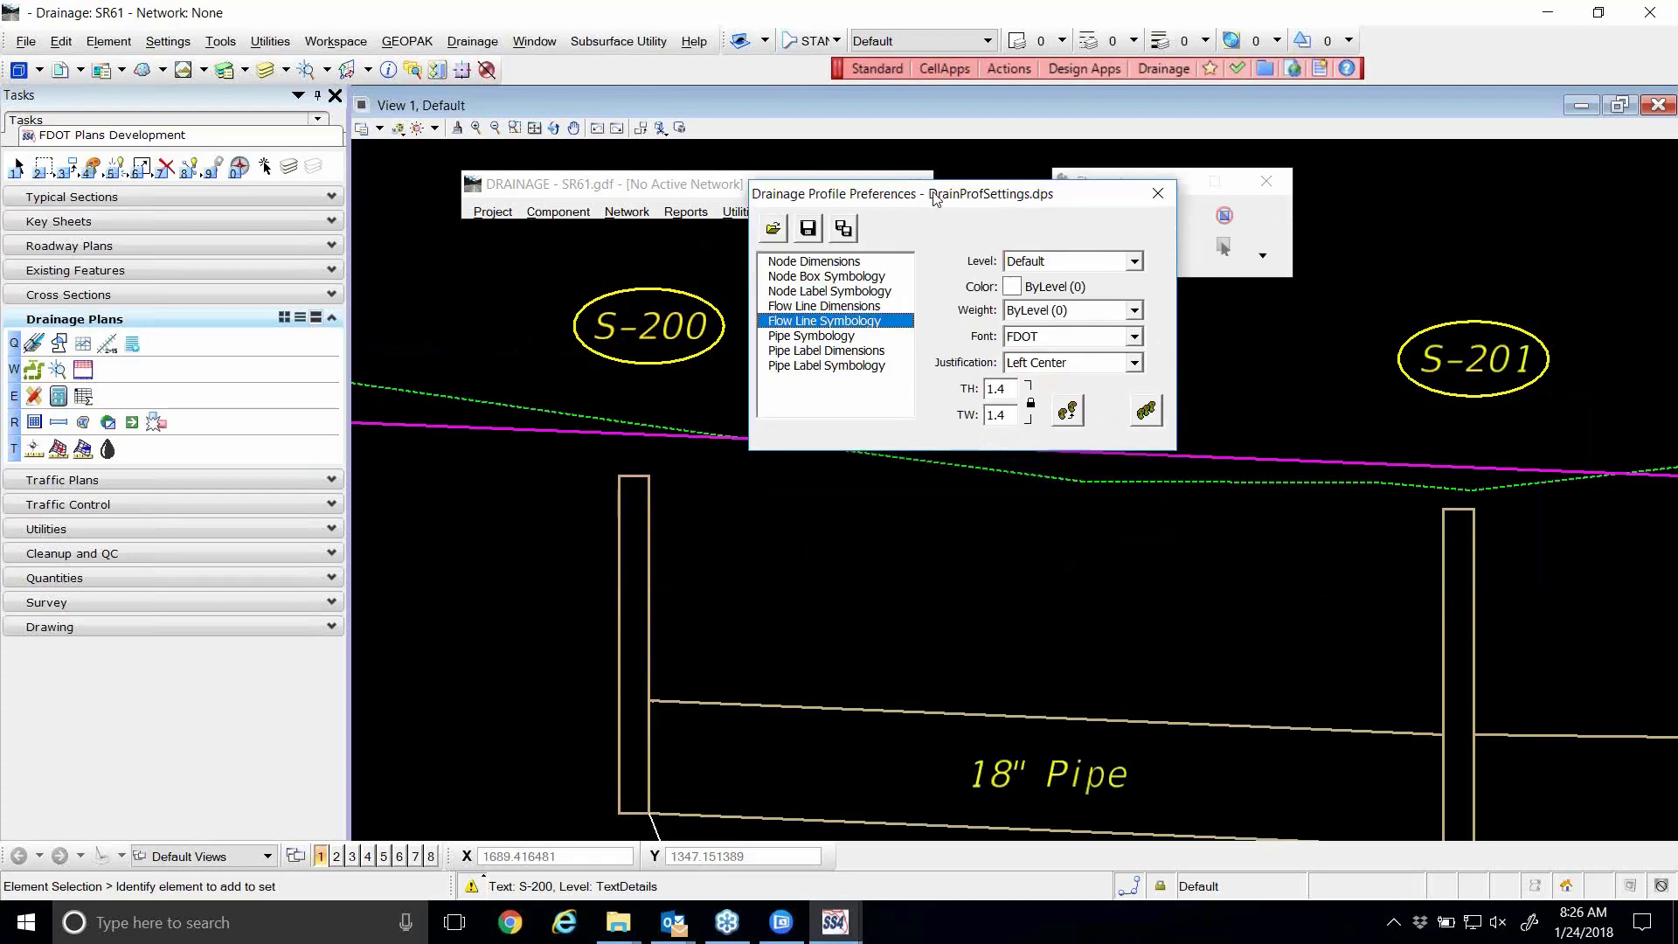
{"action": "left_click", "coordinate": [1067, 410]}
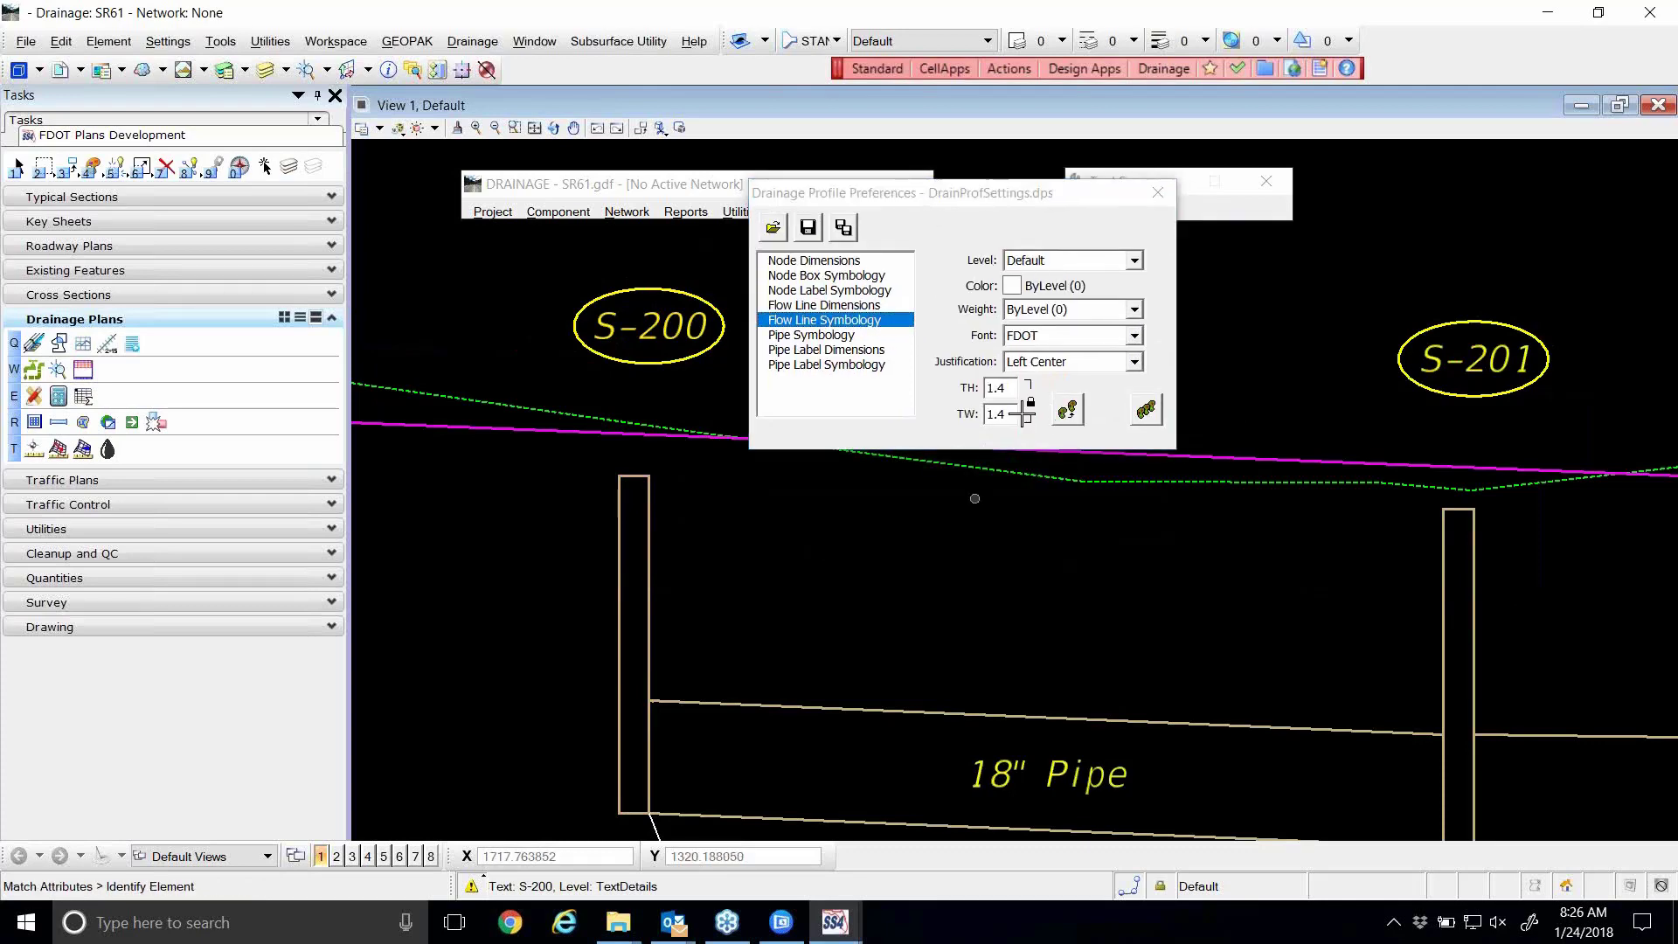
{"action": "scroll", "coordinate": [770, 642], "scroll_direction": "down", "scroll_amount": 1}
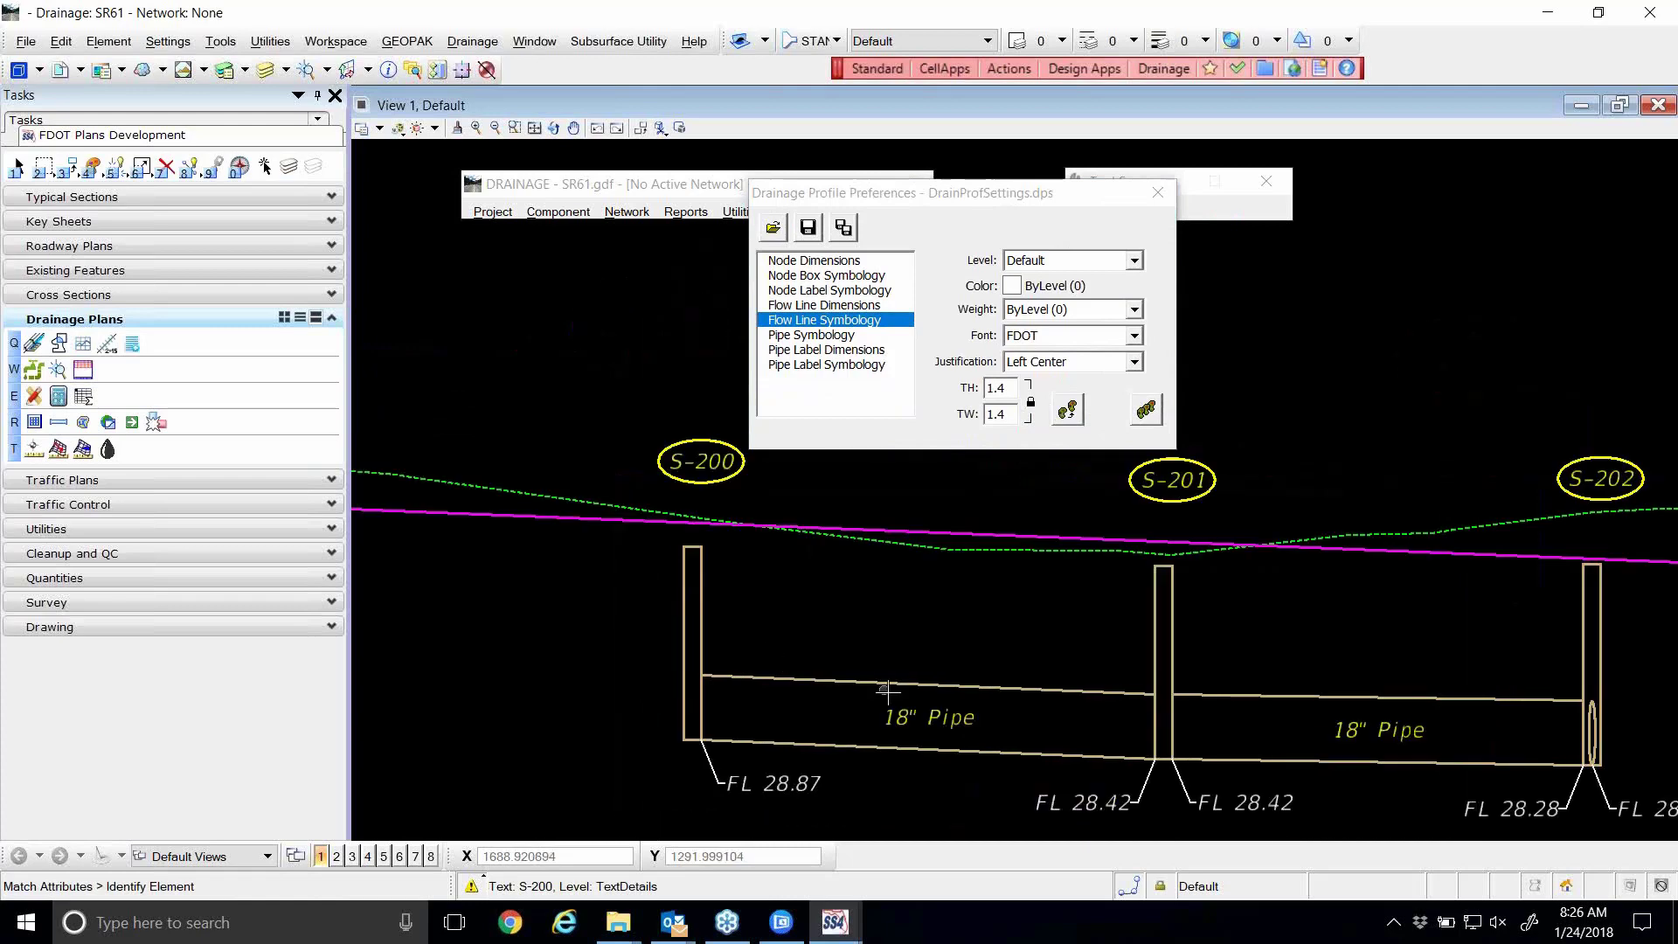
{"action": "left_click", "coordinate": [800, 784]}
{"action": "left_click", "coordinate": [801, 786]}
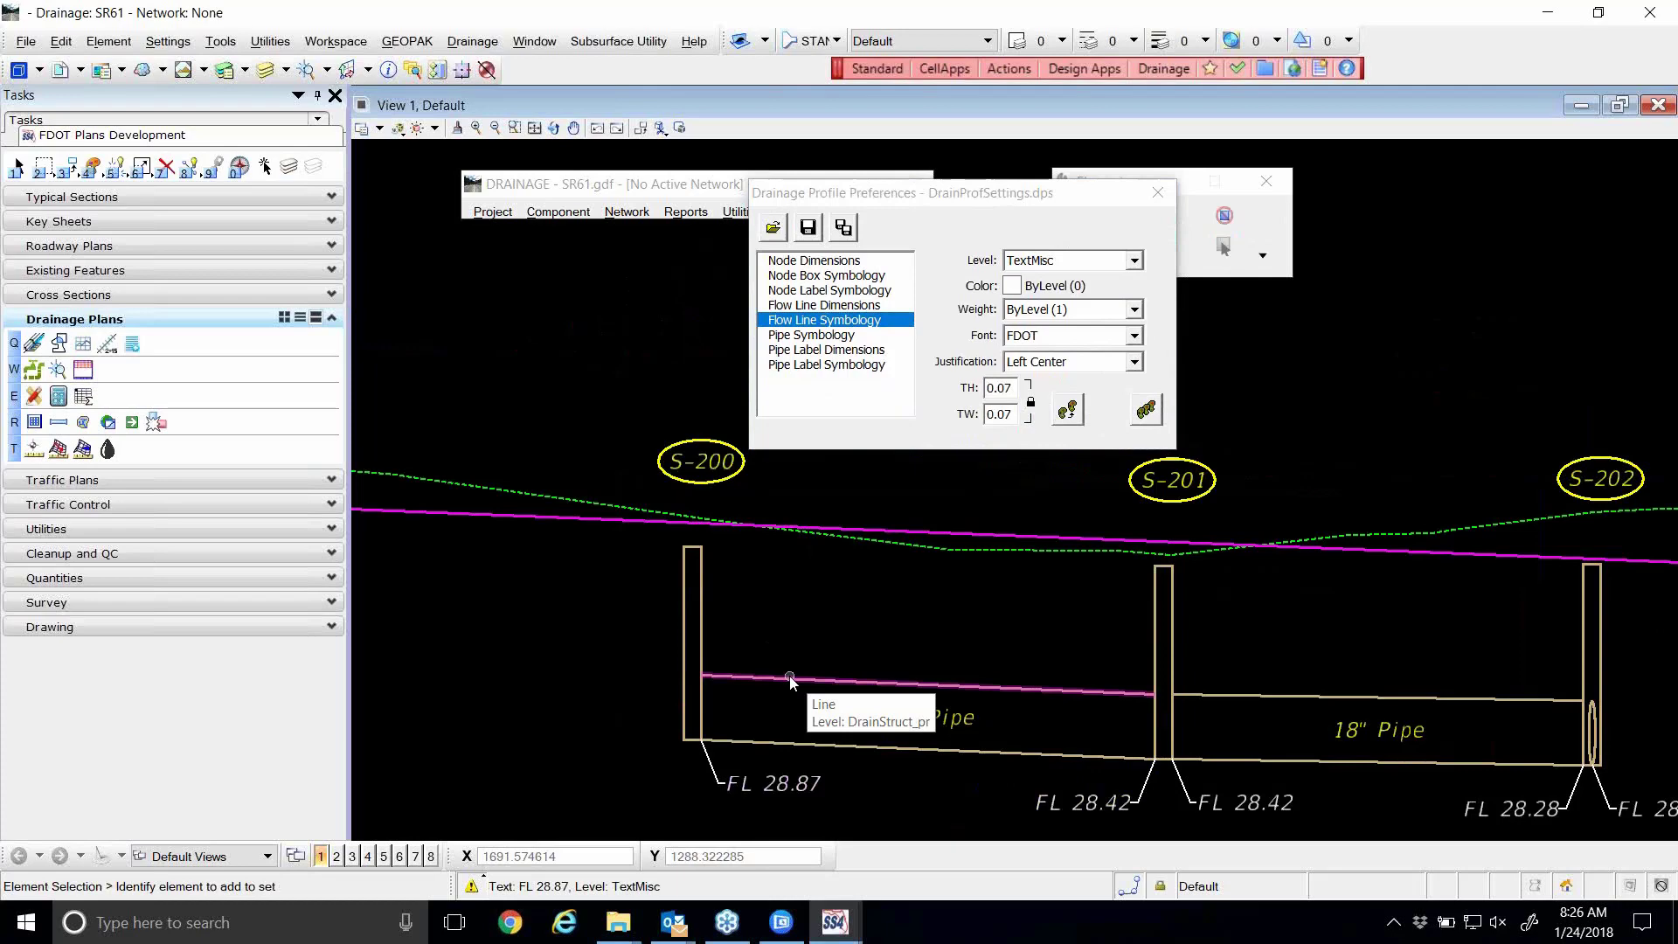
- Match the Pipe Symbology to the upper pipe line between S-200 and S-201, with level DrainStruct_pr, color ByLevel (10), weight ByLevel (2) and style ByLevel (0)
{"action": "left_click", "coordinate": [845, 335]}
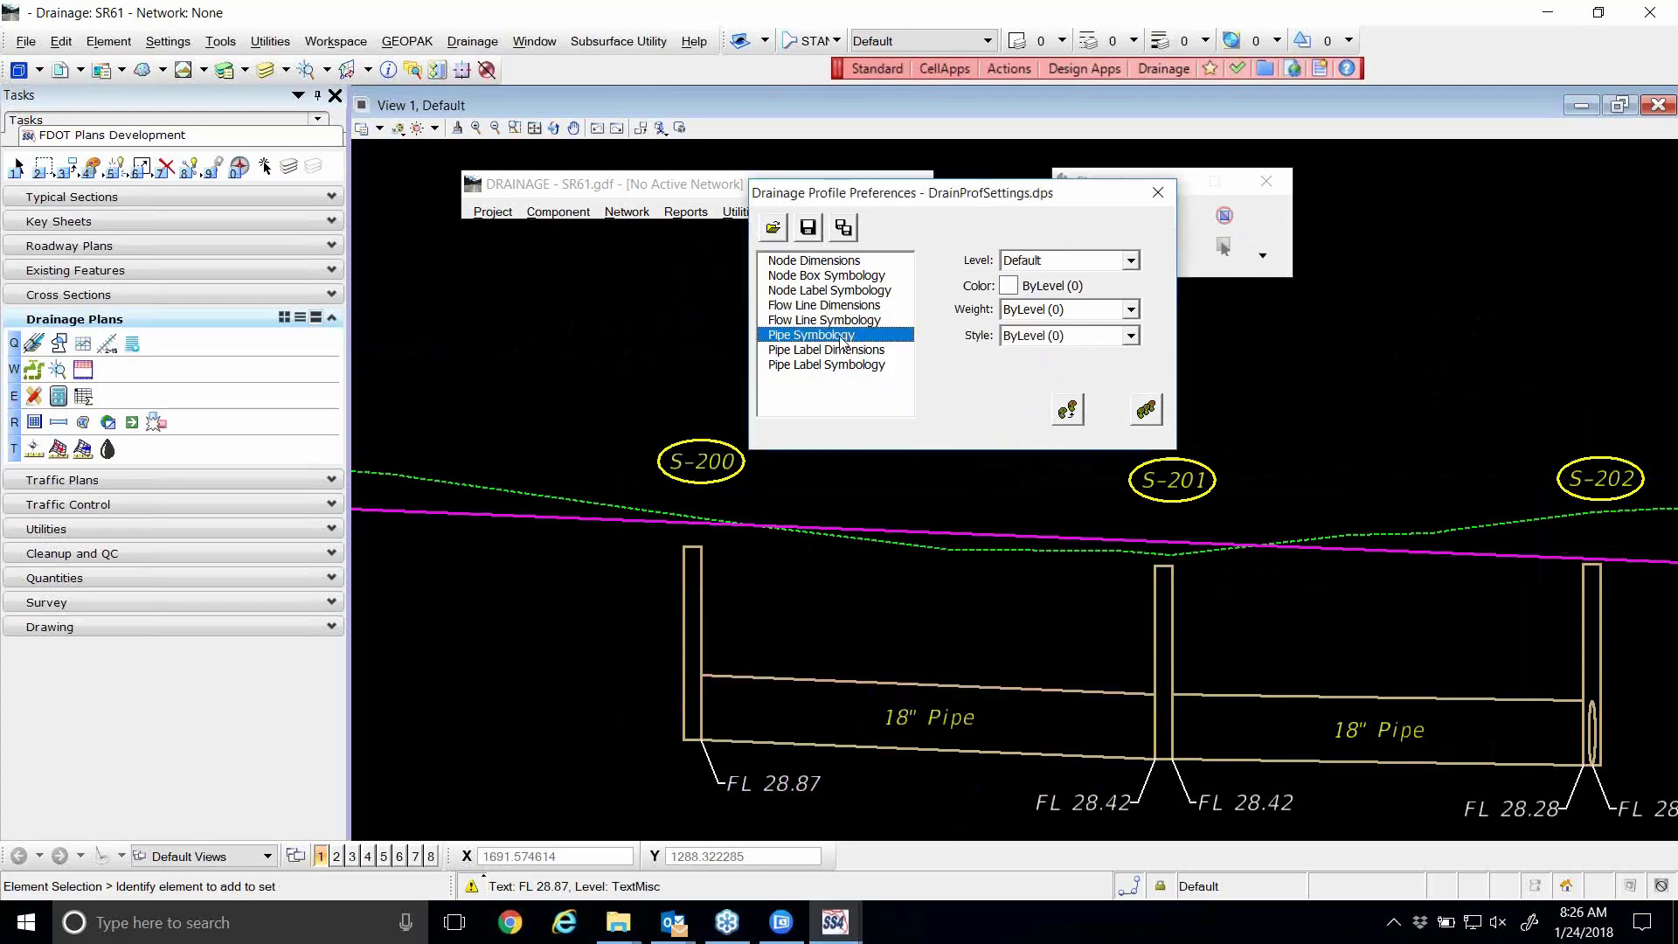
{"action": "left_click", "coordinate": [1070, 408]}
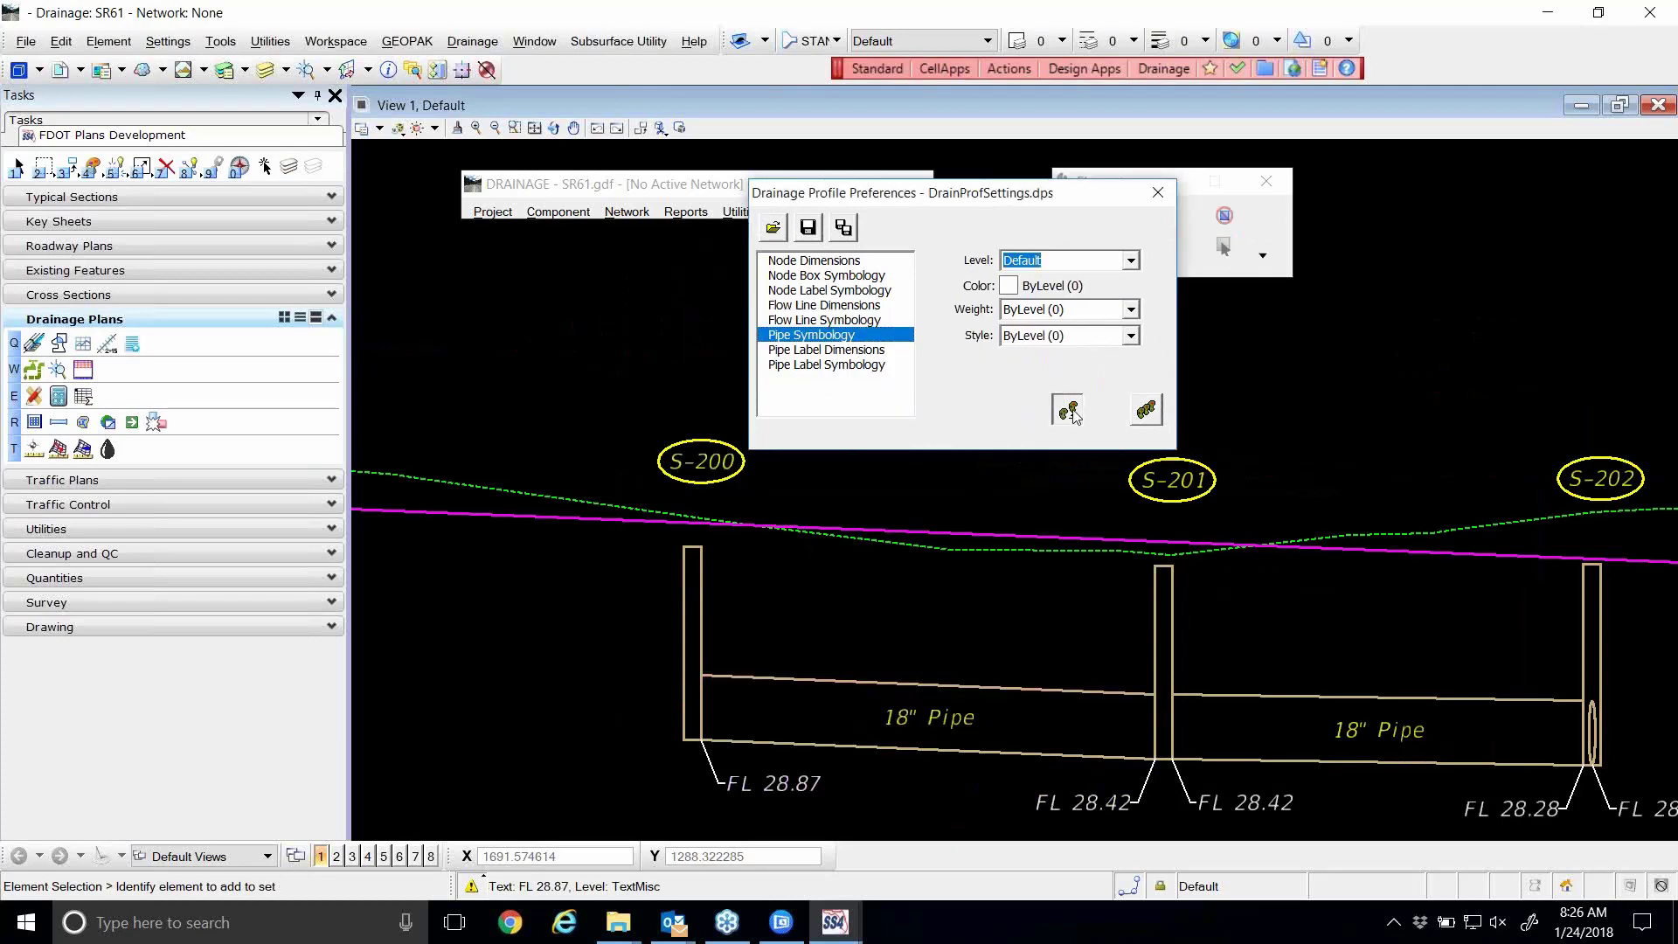
{"action": "left_click", "coordinate": [964, 684]}
{"action": "left_click", "coordinate": [963, 683]}
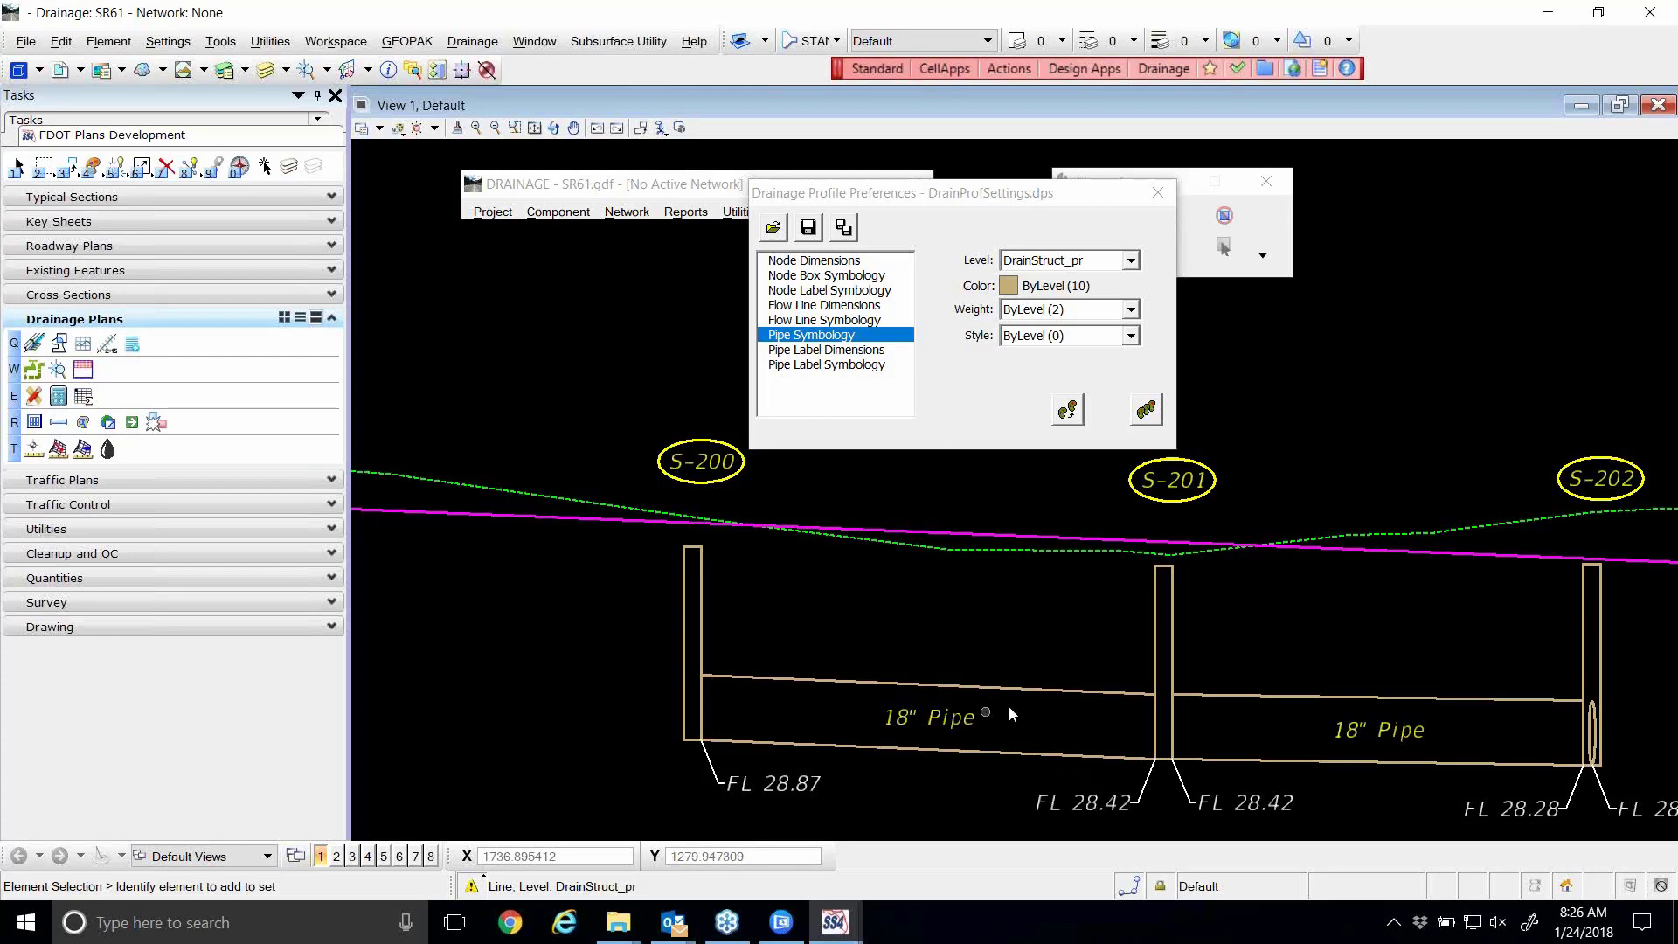
- Match the Pipe Label Symbology to the first 18" Pipe text, using level TextDetails, color ByLevel (4), weight ByLevel (2) and text height and width 0.07
{"action": "left_click", "coordinate": [839, 350]}
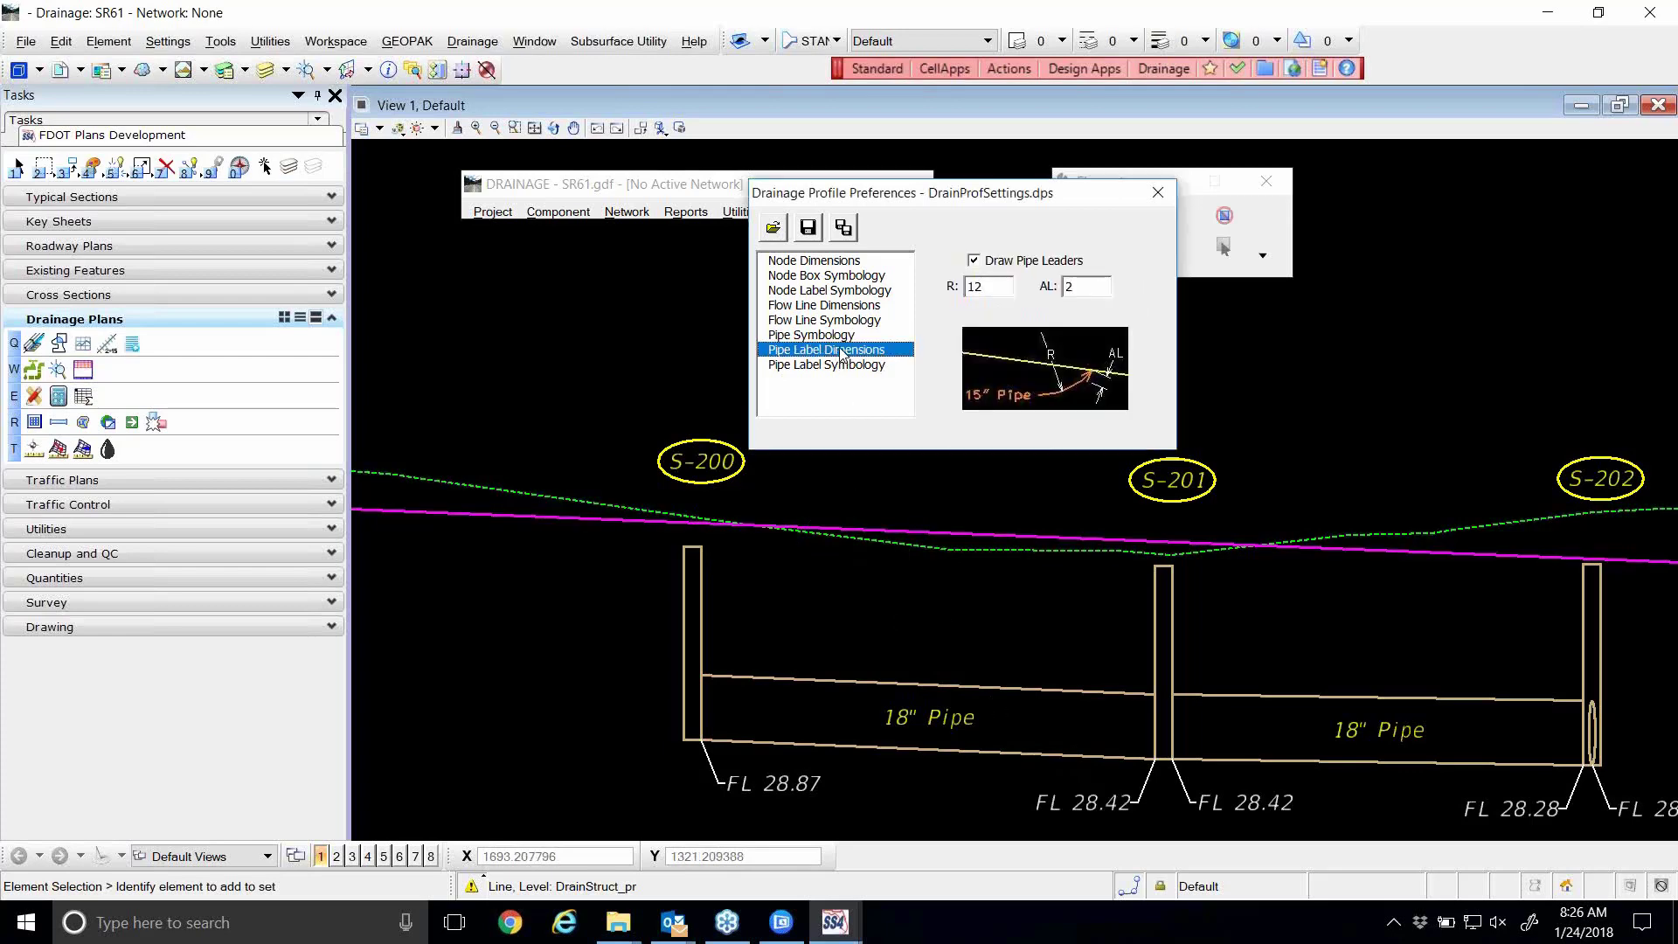
{"action": "left_click", "coordinate": [837, 371]}
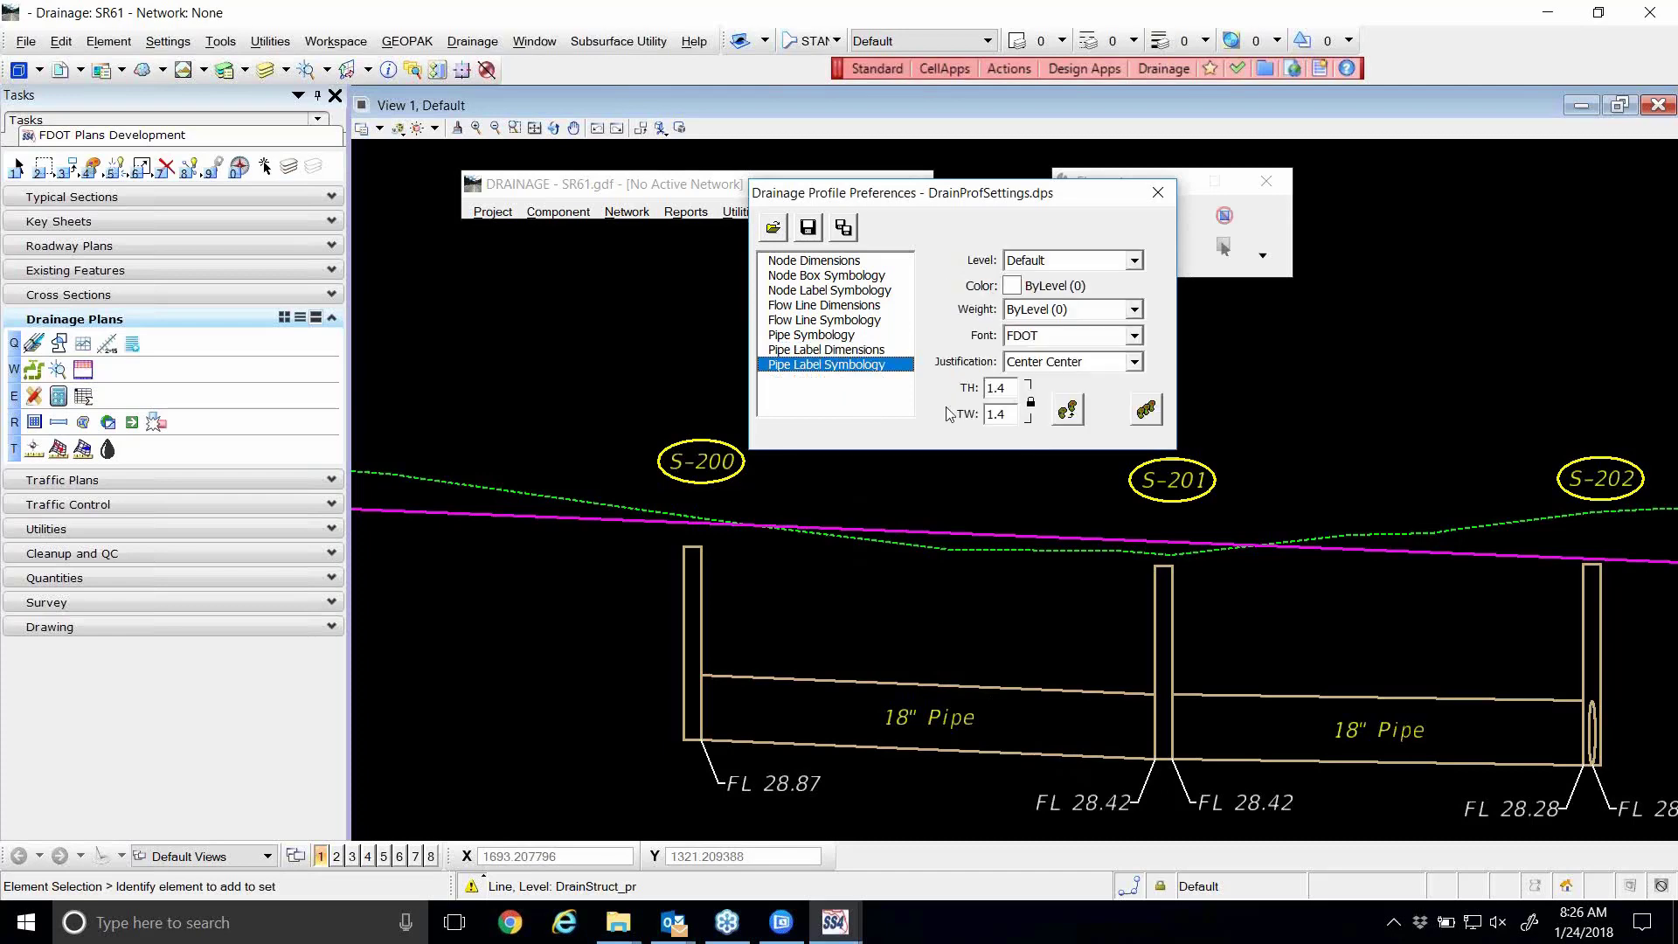
{"action": "left_click", "coordinate": [1070, 410]}
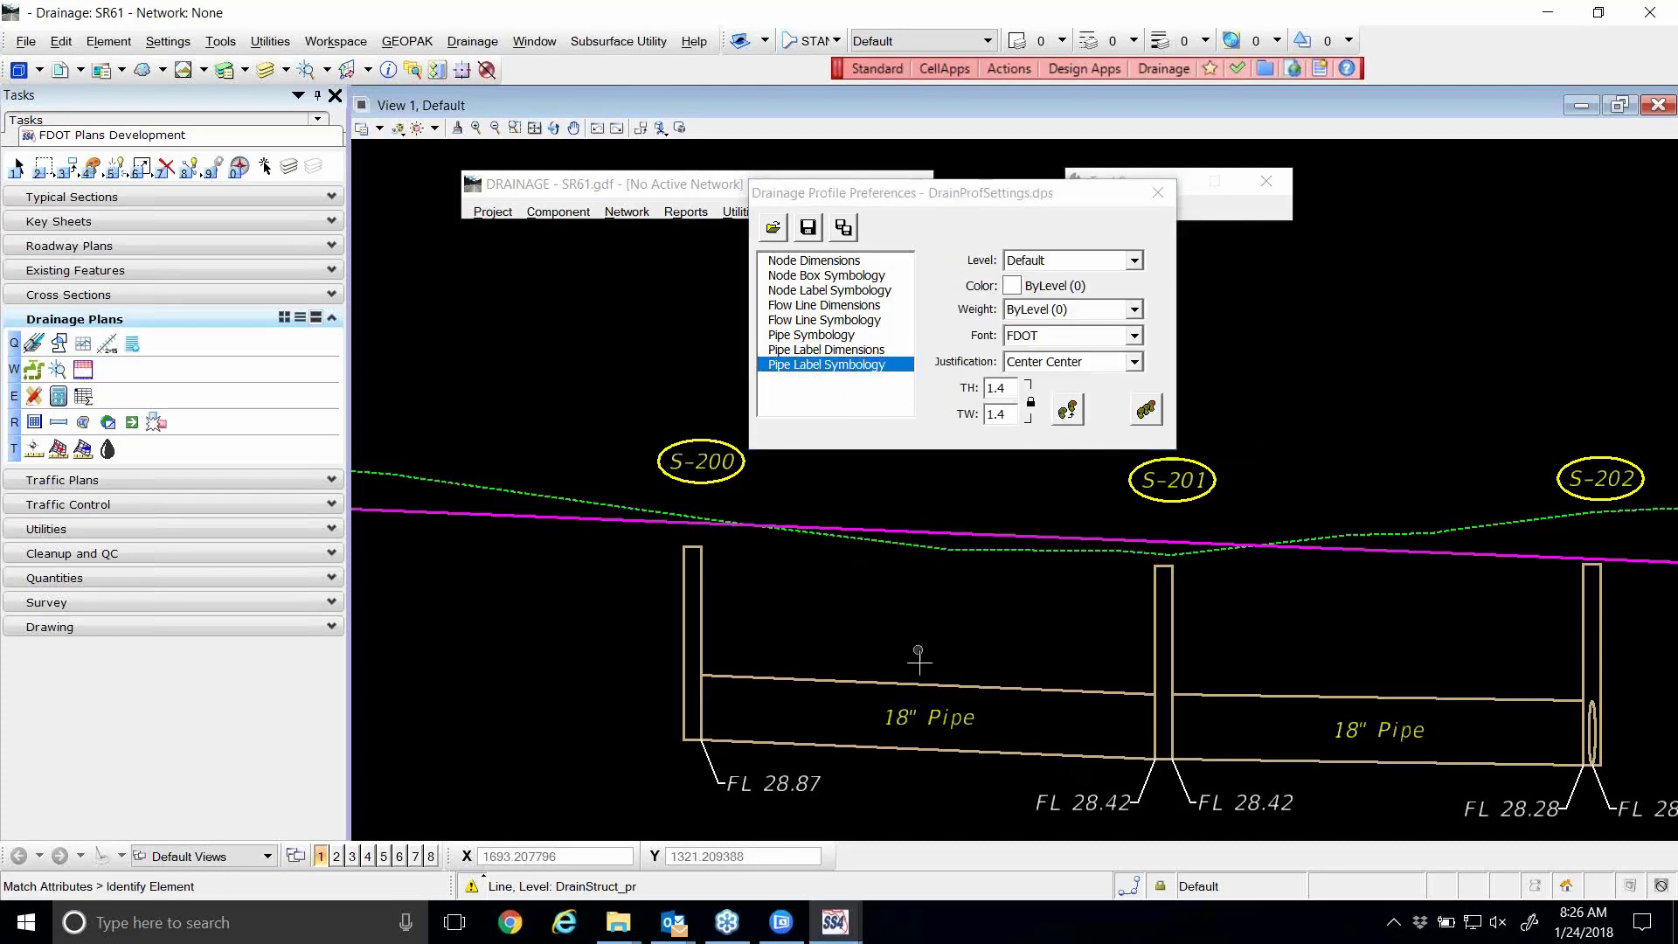
{"action": "left_click", "coordinate": [929, 714]}
{"action": "left_click", "coordinate": [929, 714]}
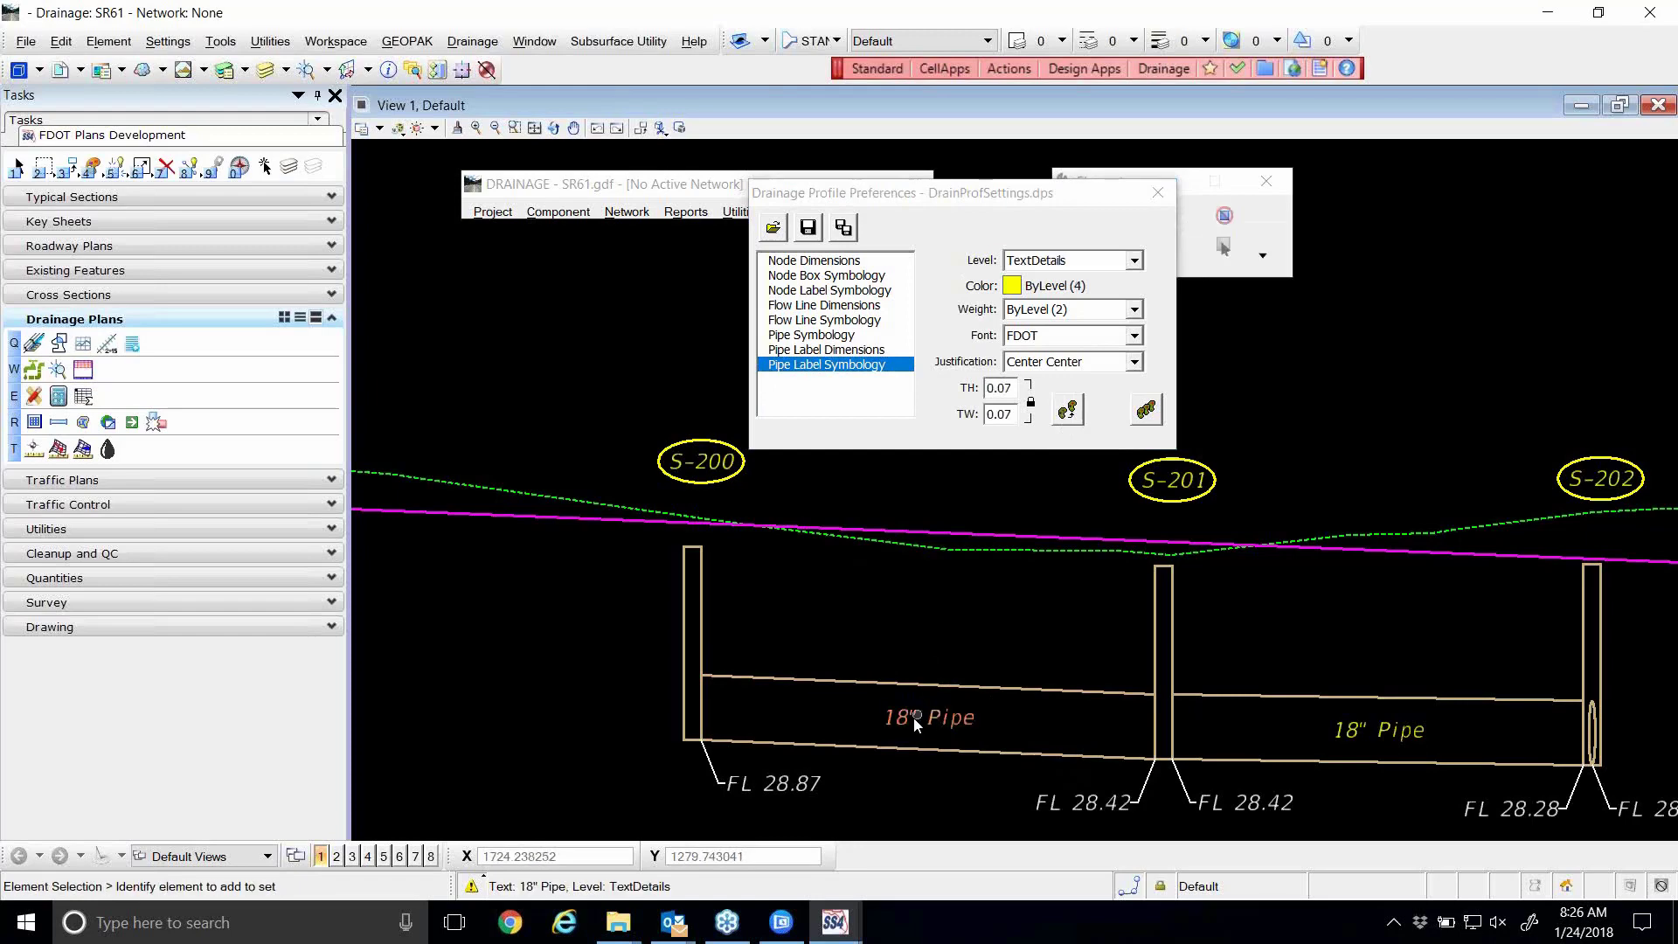
- Examine the pipes, structure labels and flow line labels along the drainage profile from S-200 to S-216
{"action": "scroll", "coordinate": [920, 734], "scroll_direction": "up", "scroll_amount": 2}
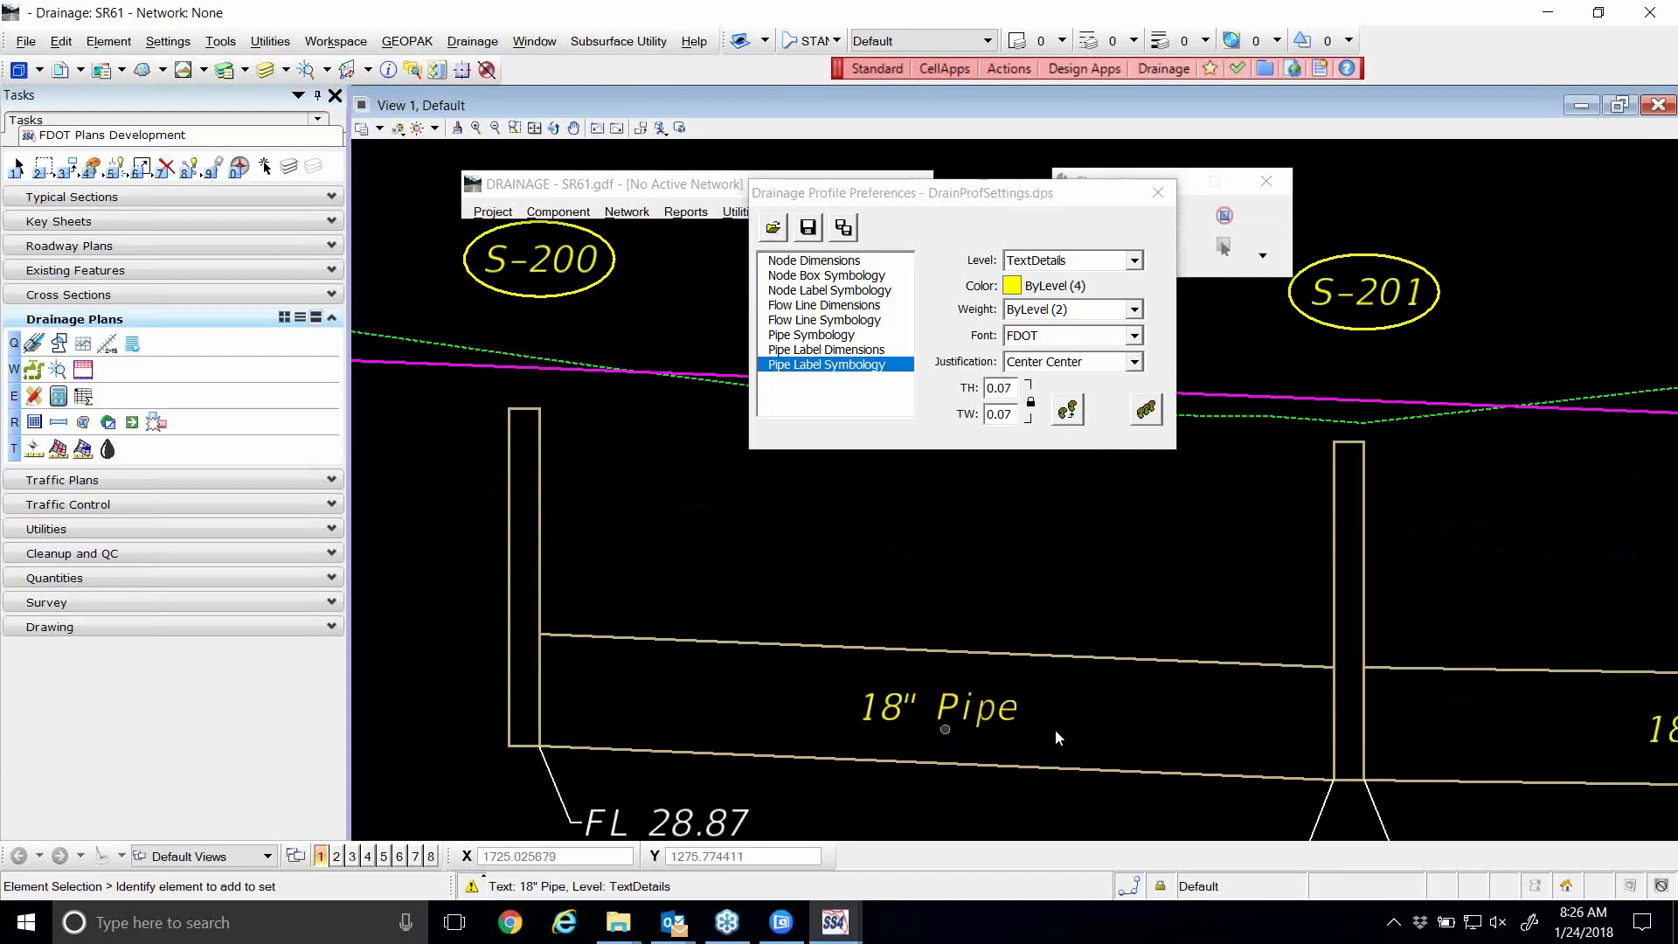
{"action": "scroll", "coordinate": [805, 624], "scroll_direction": "down", "scroll_amount": 3}
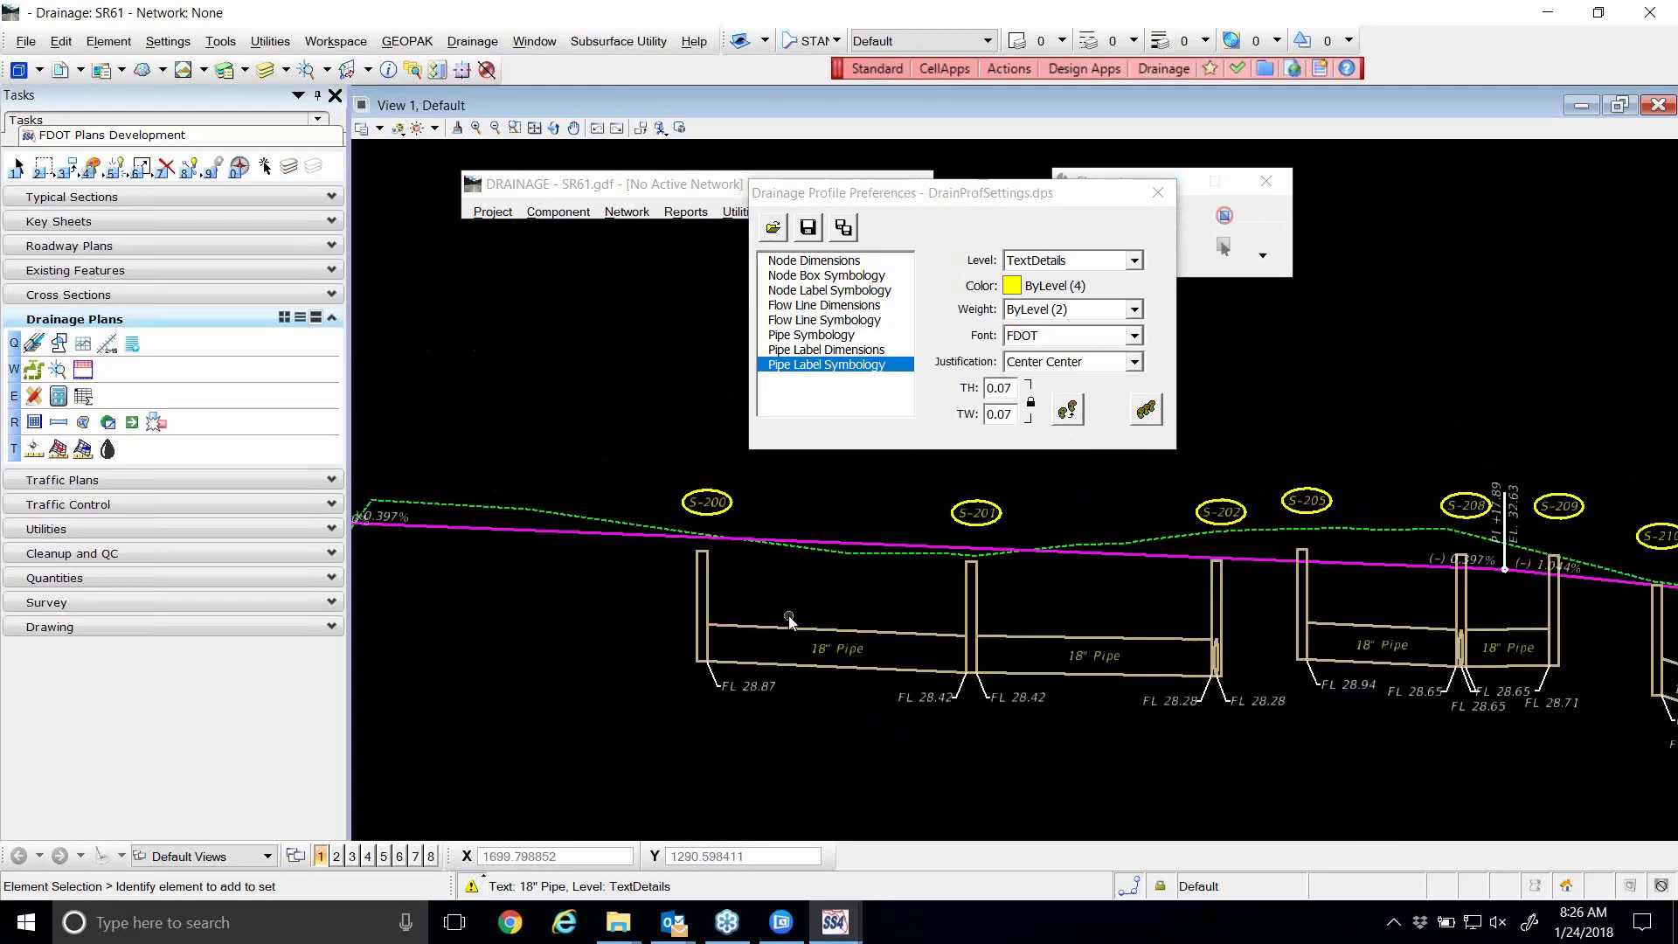
{"action": "scroll", "coordinate": [1370, 654], "scroll_direction": "up", "scroll_amount": 3}
{"action": "scroll", "coordinate": [1166, 679], "scroll_direction": "down", "scroll_amount": 2}
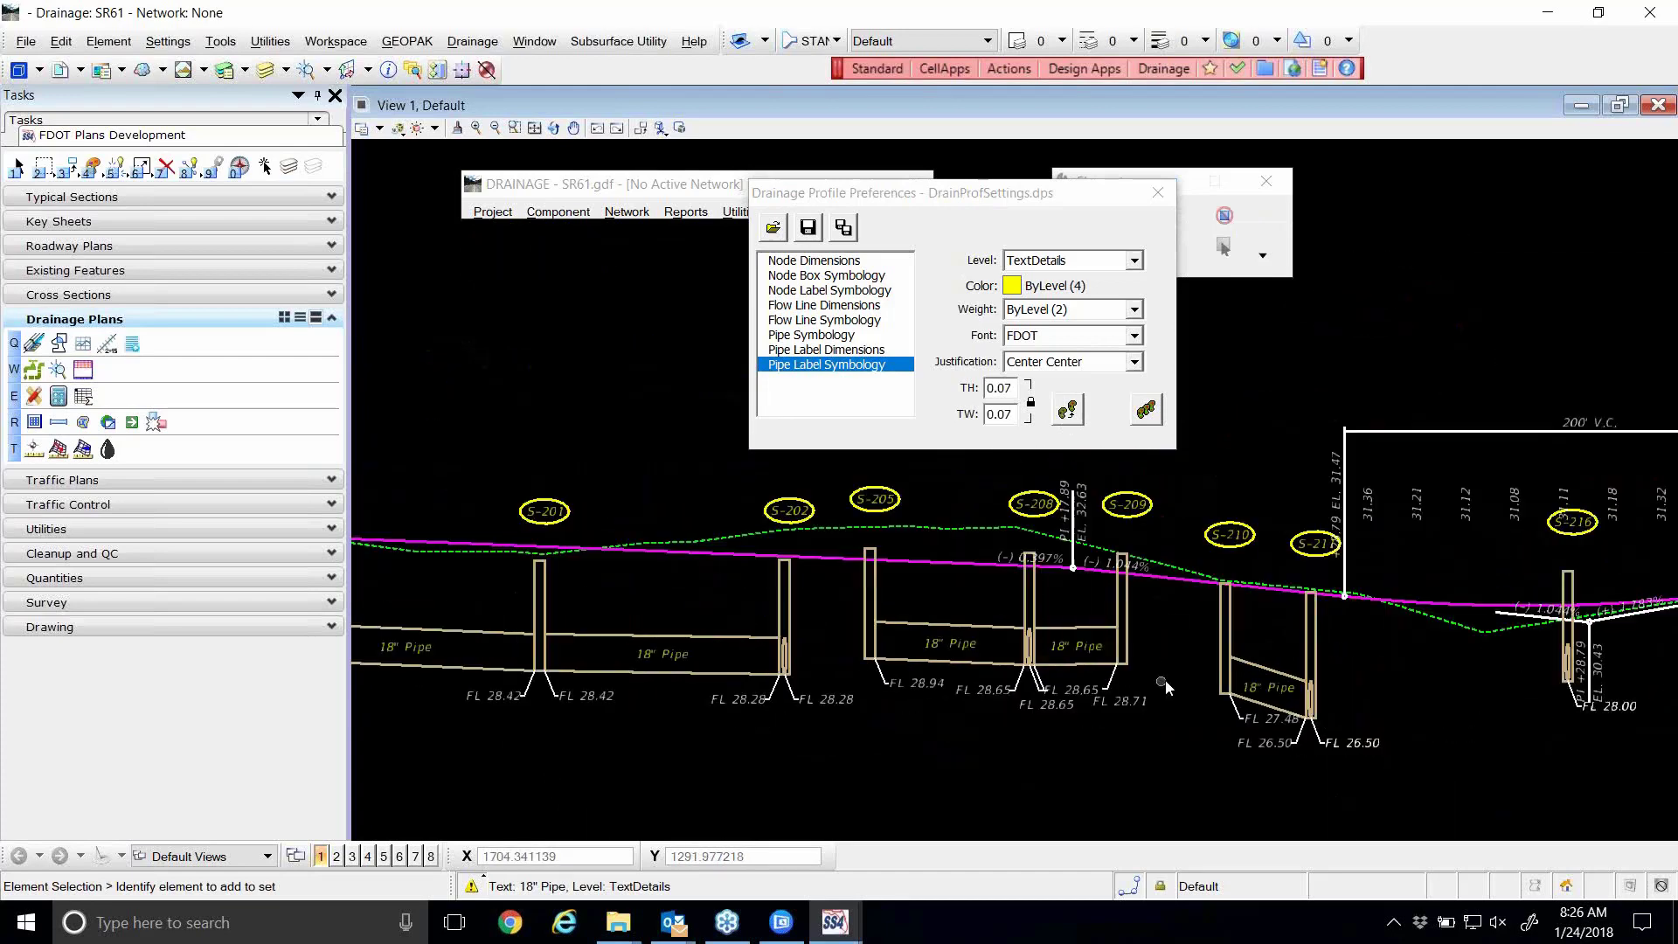
{"action": "scroll", "coordinate": [1573, 651], "scroll_direction": "up", "scroll_amount": 2}
{"action": "scroll", "coordinate": [1605, 657], "scroll_direction": "up", "scroll_amount": 2}
{"action": "scroll", "coordinate": [1531, 684], "scroll_direction": "down", "scroll_amount": 2}
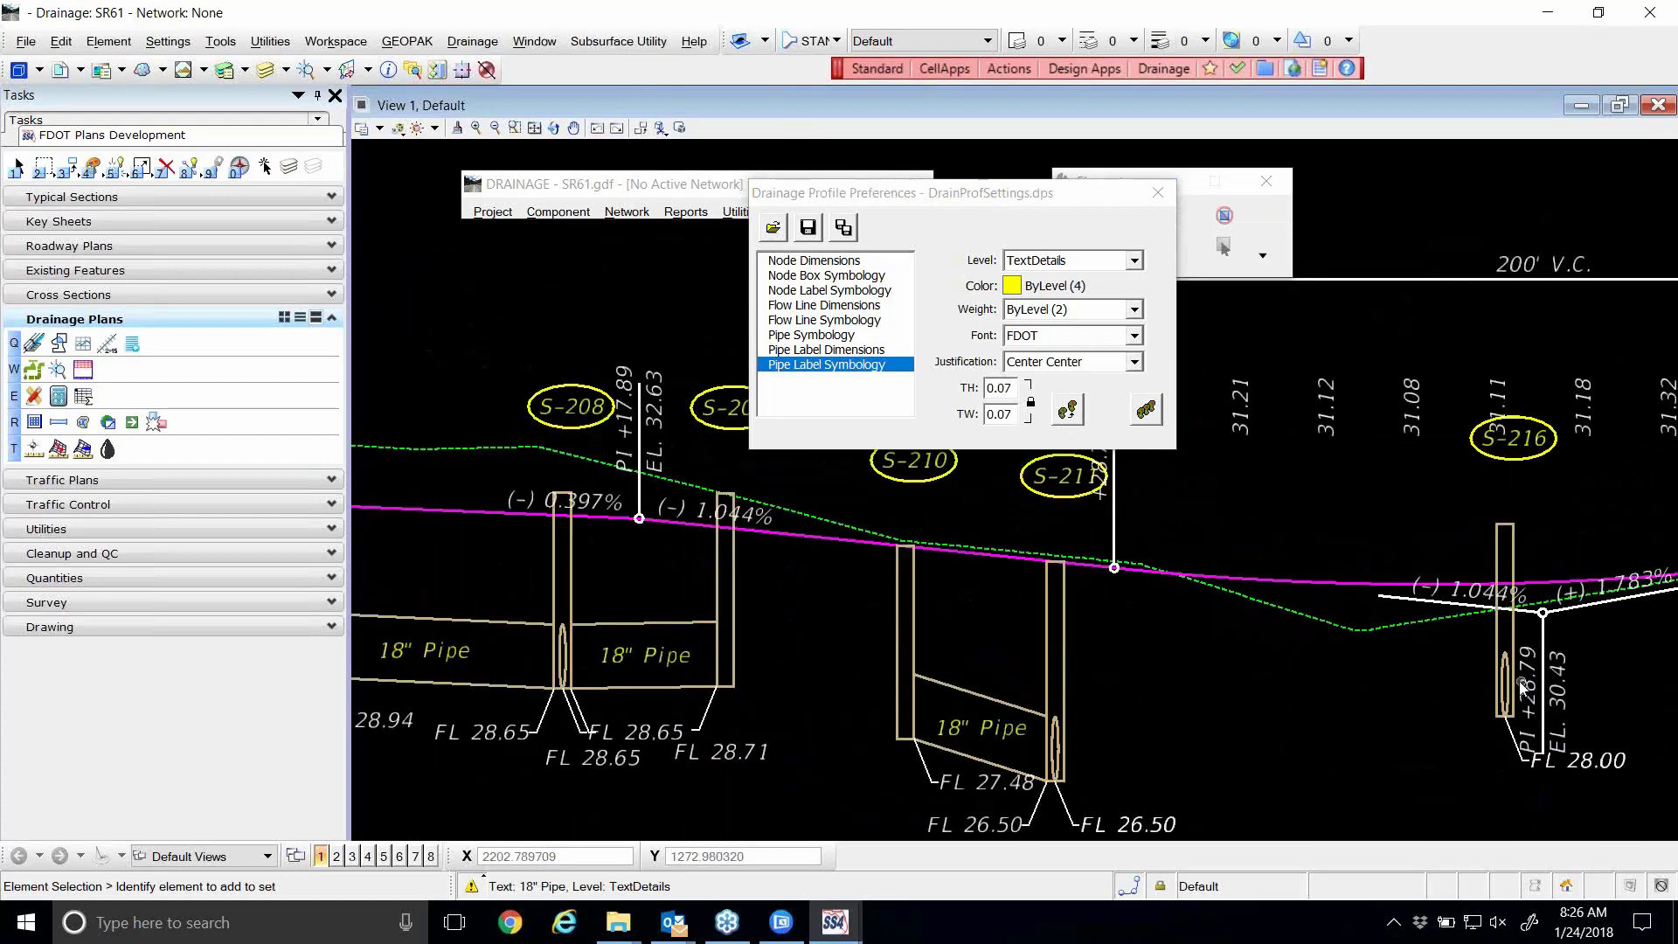
{"action": "scroll", "coordinate": [1504, 688], "scroll_direction": "down", "scroll_amount": 2}
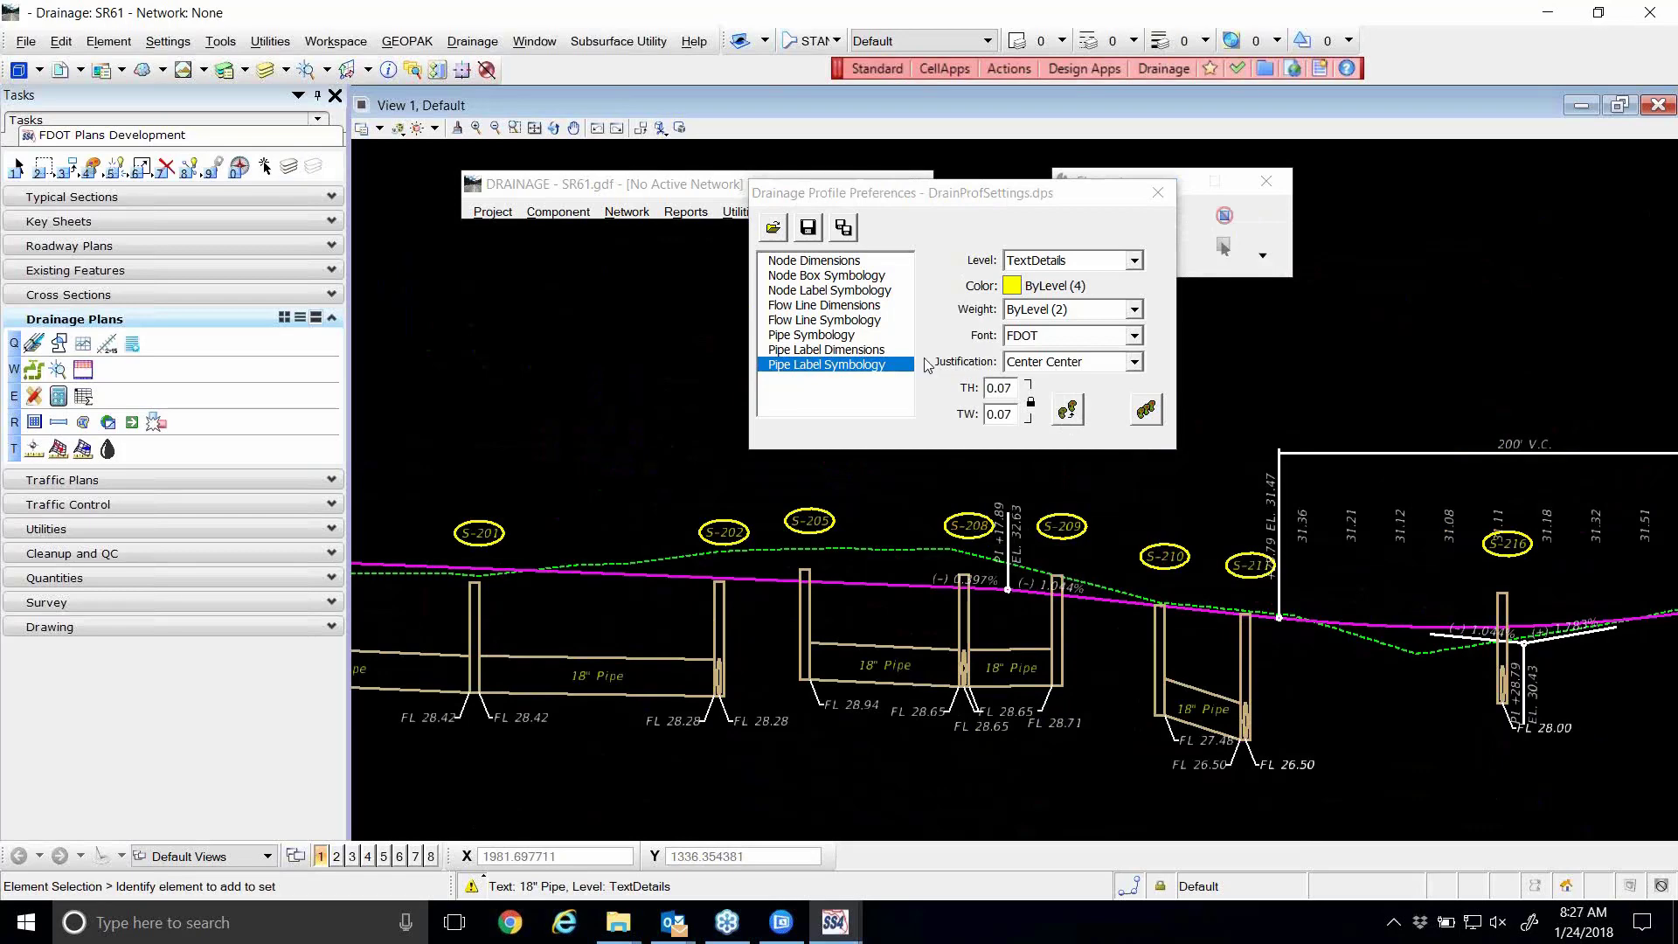
{"action": "left_click_drag", "start_coordinate": [920, 204], "coordinate": [875, 245]}
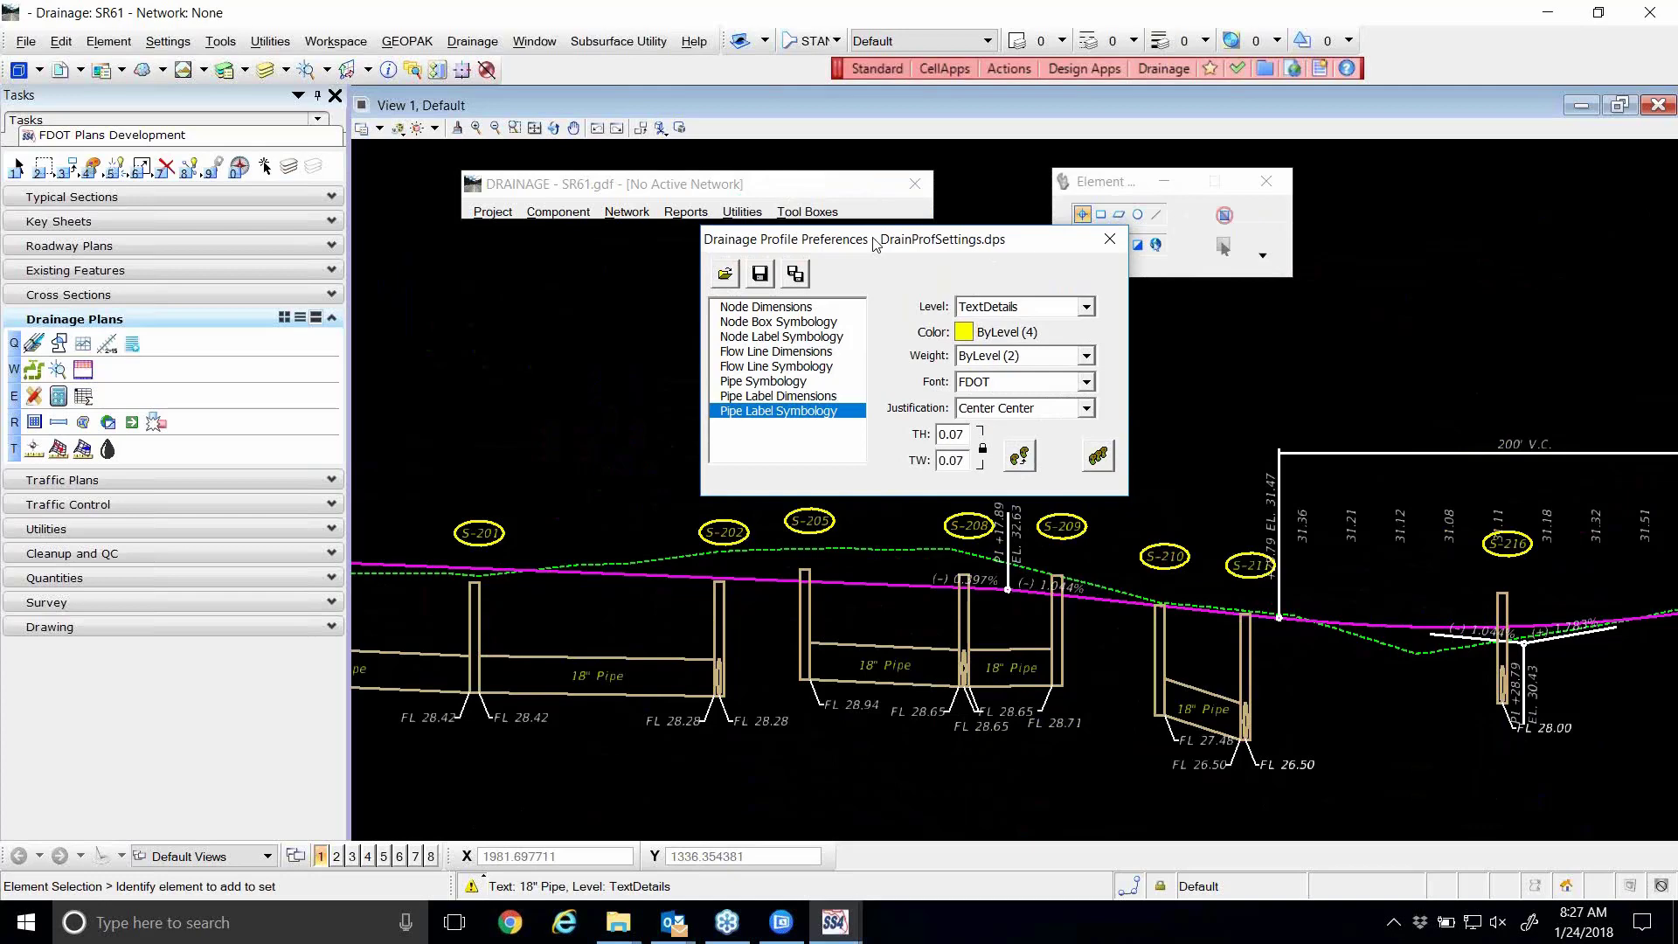
{"action": "left_click_drag", "start_coordinate": [874, 243], "coordinate": [786, 232]}
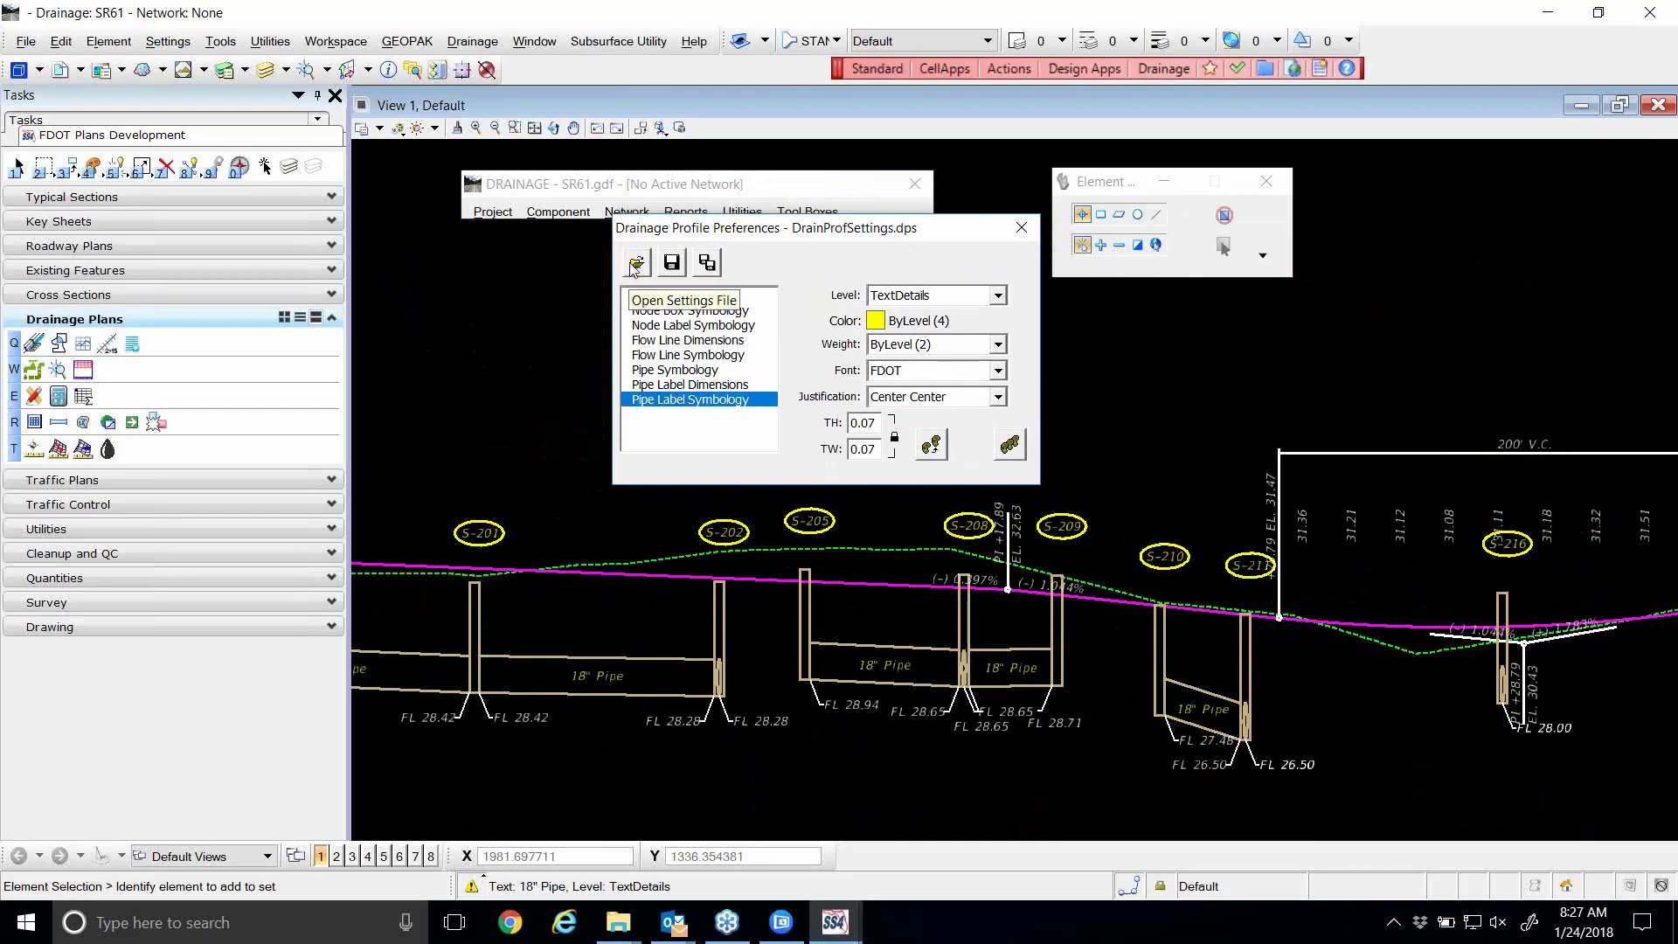
{"action": "left_click_drag", "start_coordinate": [777, 234], "coordinate": [644, 257]}
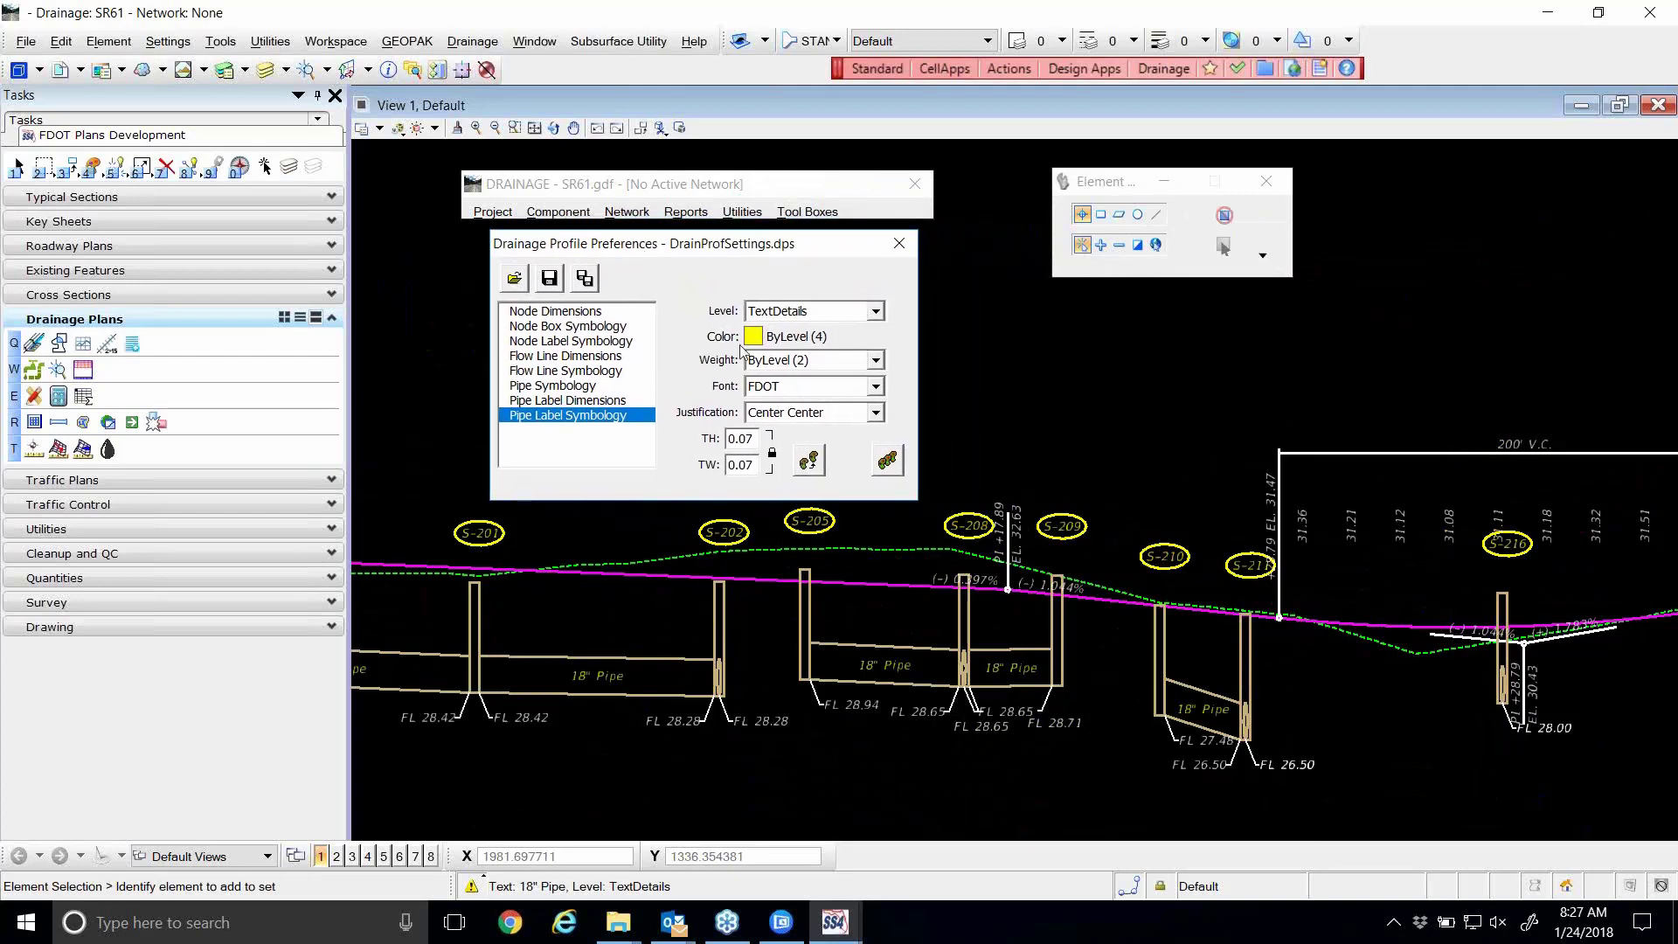
{"action": "left_click_drag", "start_coordinate": [783, 245], "coordinate": [775, 243]}
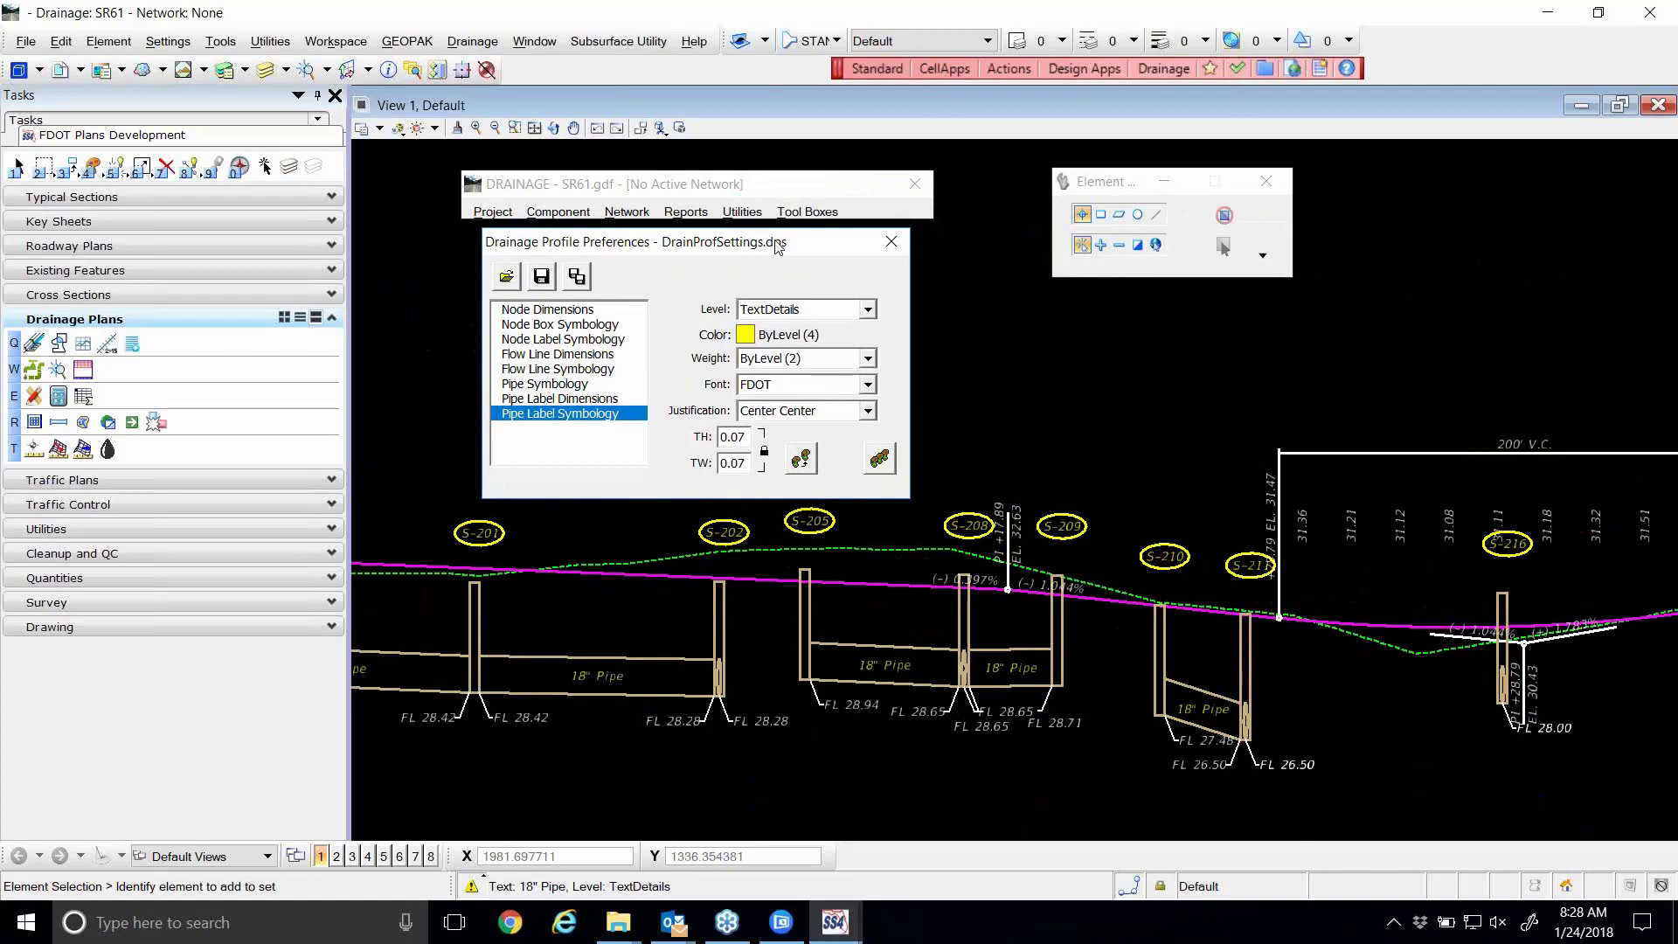
{"action": "left_click_drag", "start_coordinate": [710, 240], "coordinate": [746, 236]}
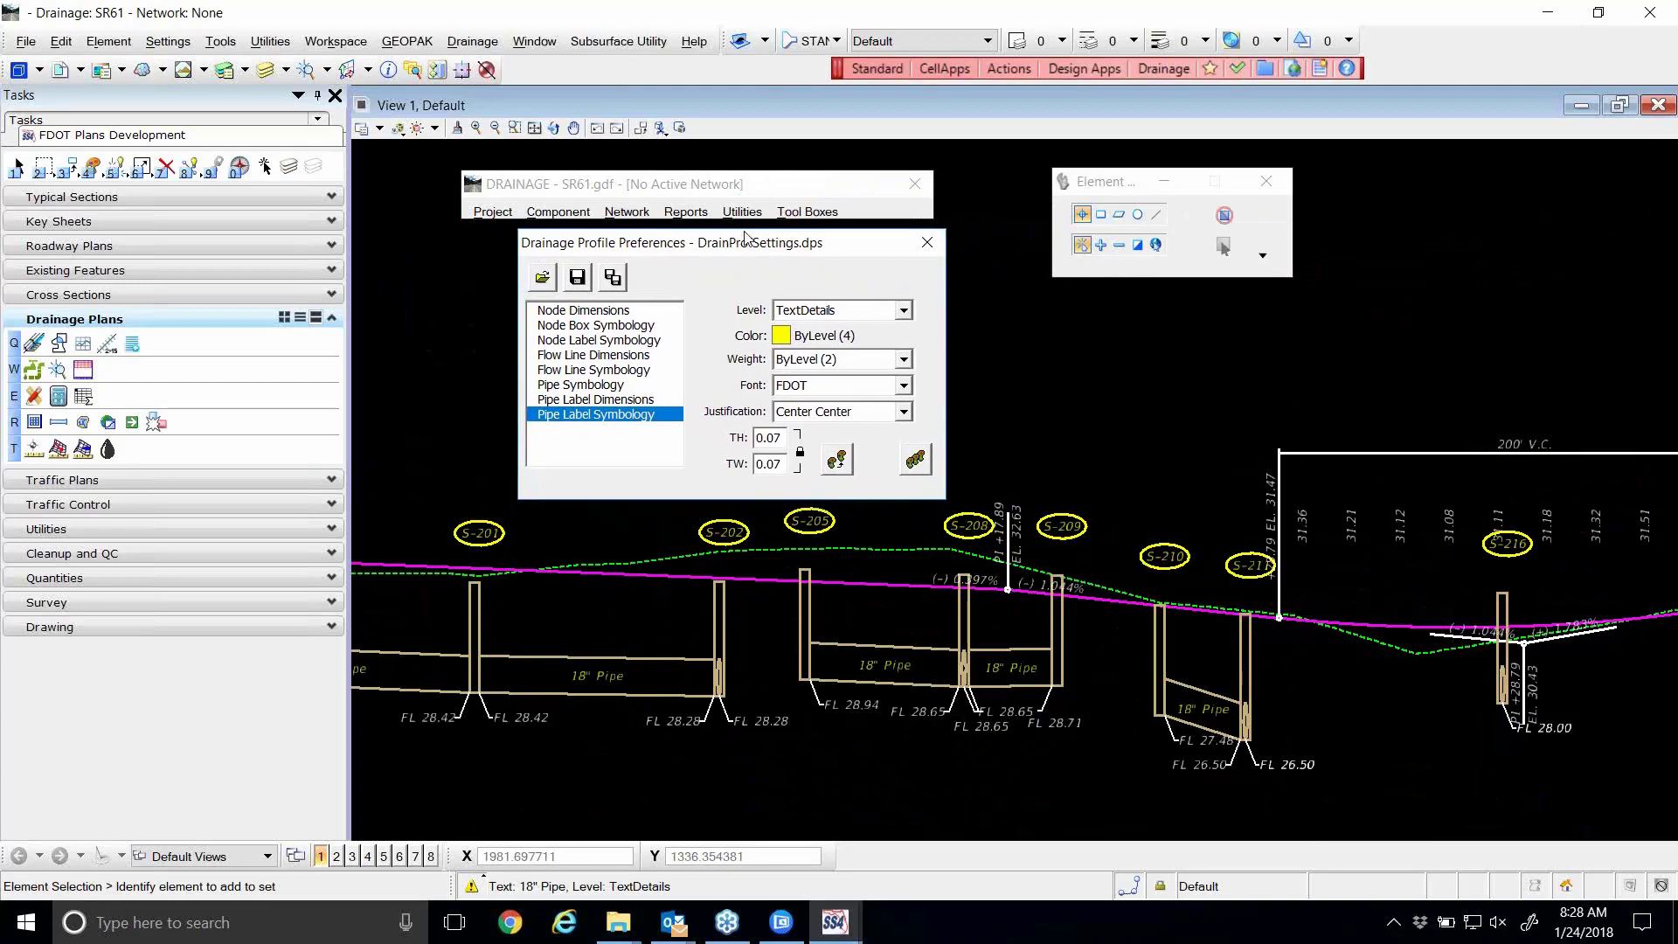
{"action": "left_click", "coordinate": [834, 459]}
{"action": "left_click_drag", "start_coordinate": [689, 256], "coordinate": [940, 294]}
{"action": "left_click_drag", "start_coordinate": [1101, 192], "coordinate": [1229, 179]}
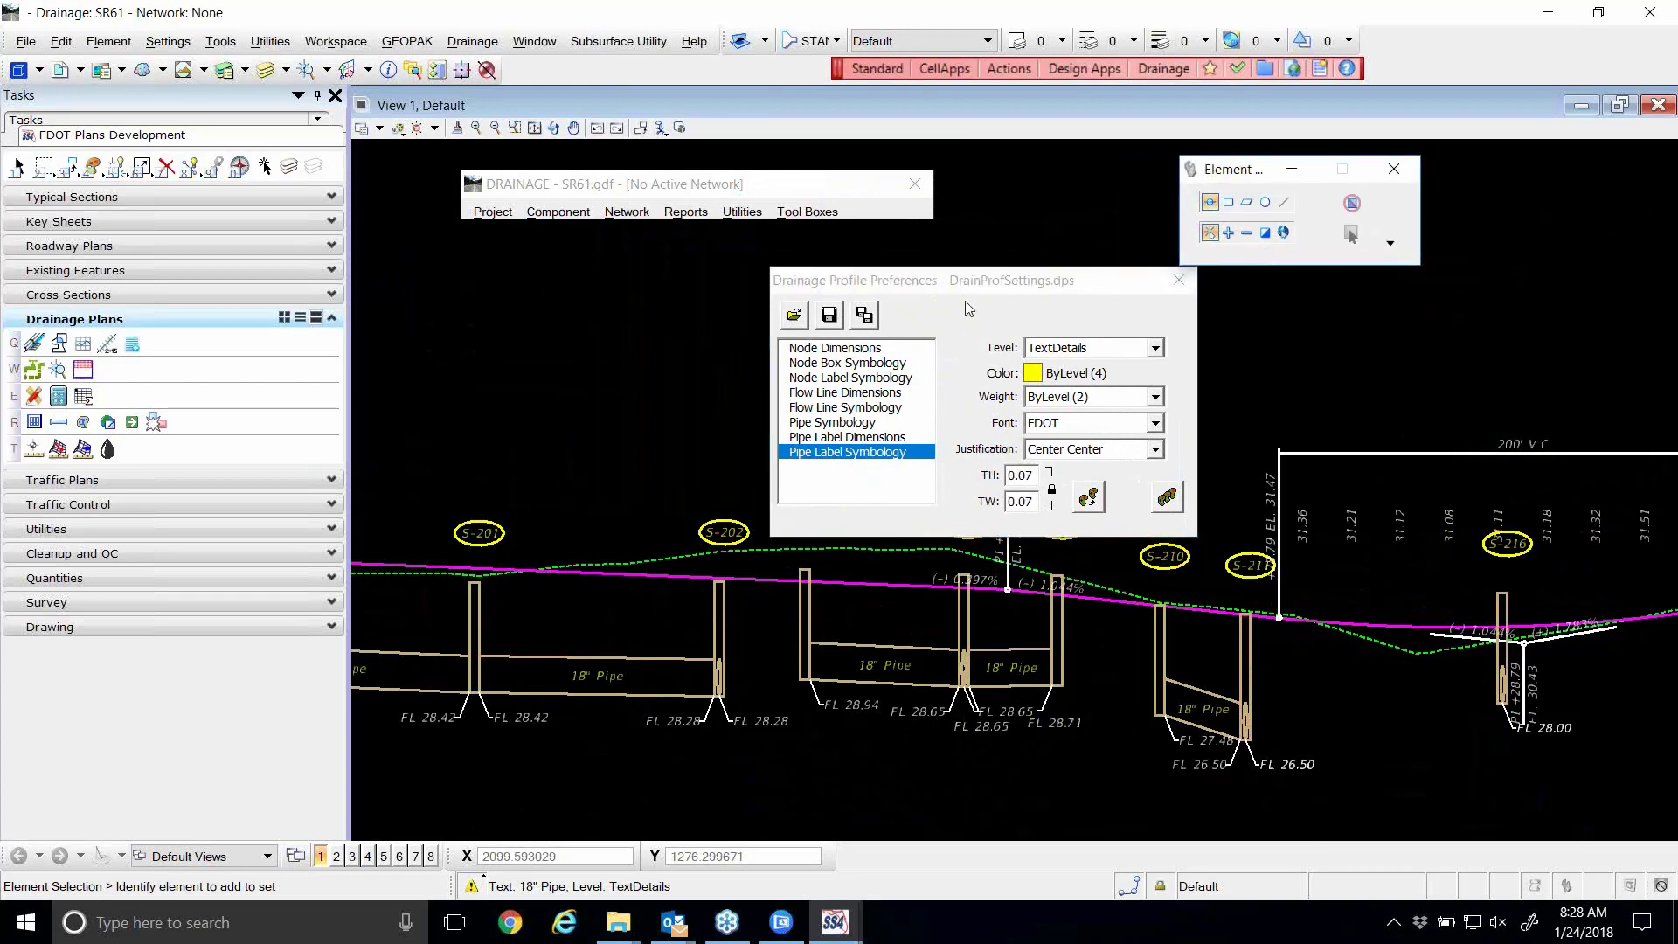
- Save the drainage profile preferences to DrainProfSettings.dps and close the preferences and Drainage Profile dialogs
{"action": "left_click_drag", "start_coordinate": [948, 281], "coordinate": [892, 180]}
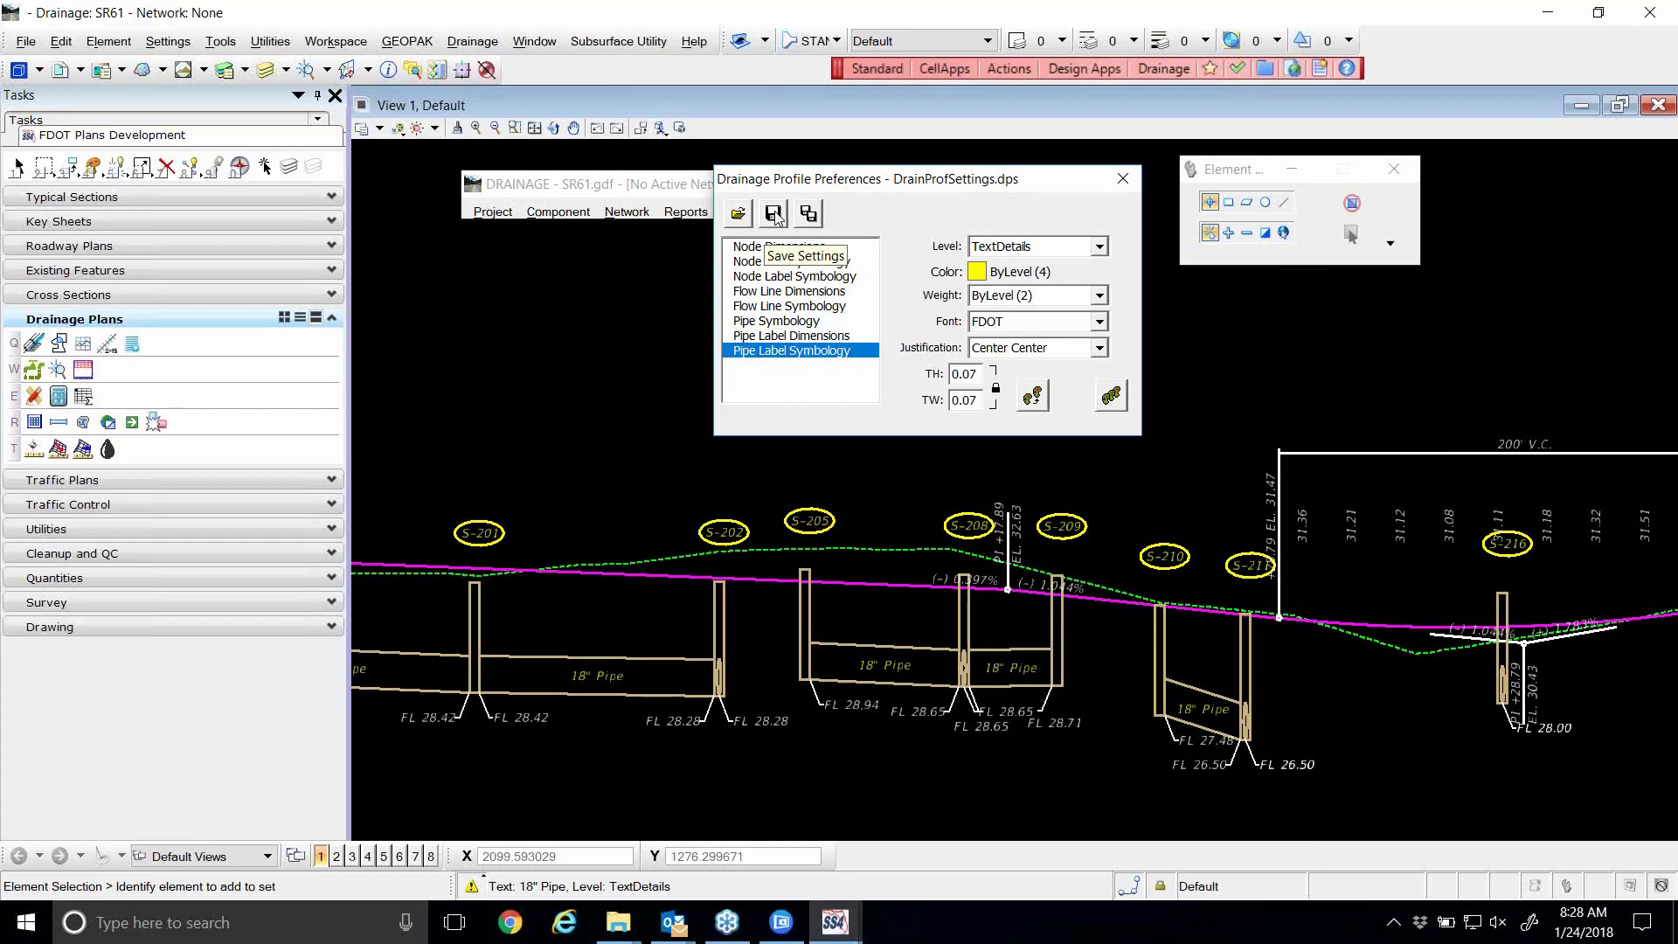
{"action": "left_click", "coordinate": [774, 215]}
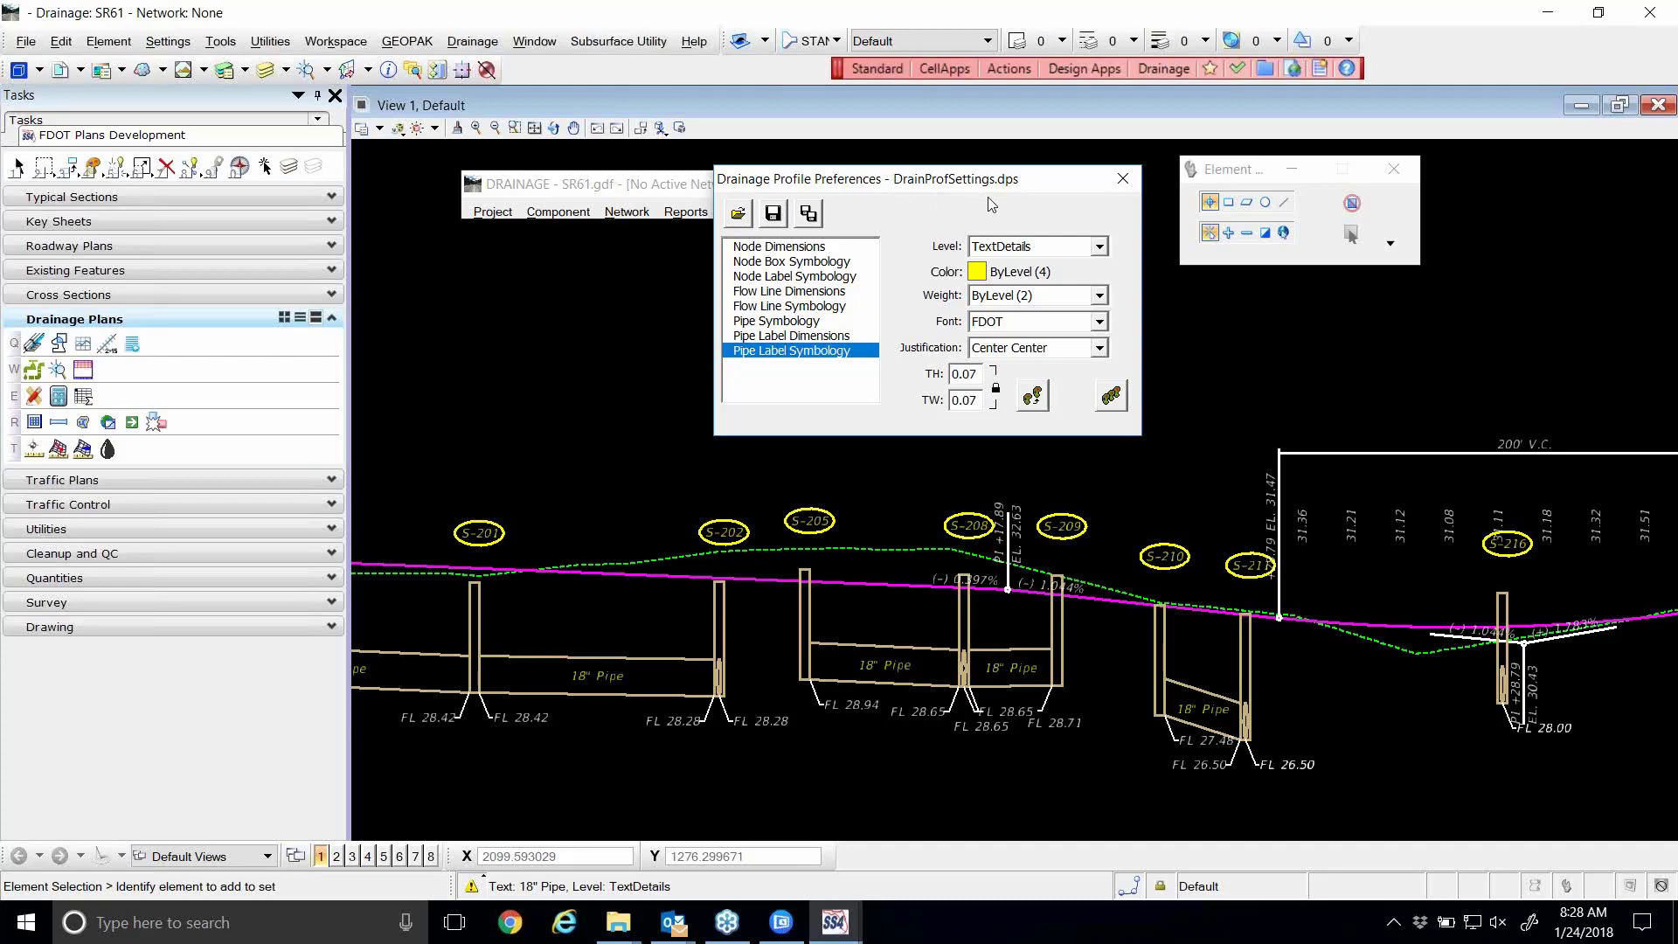
{"action": "left_click", "coordinate": [1122, 180]}
{"action": "left_click", "coordinate": [1067, 294]}
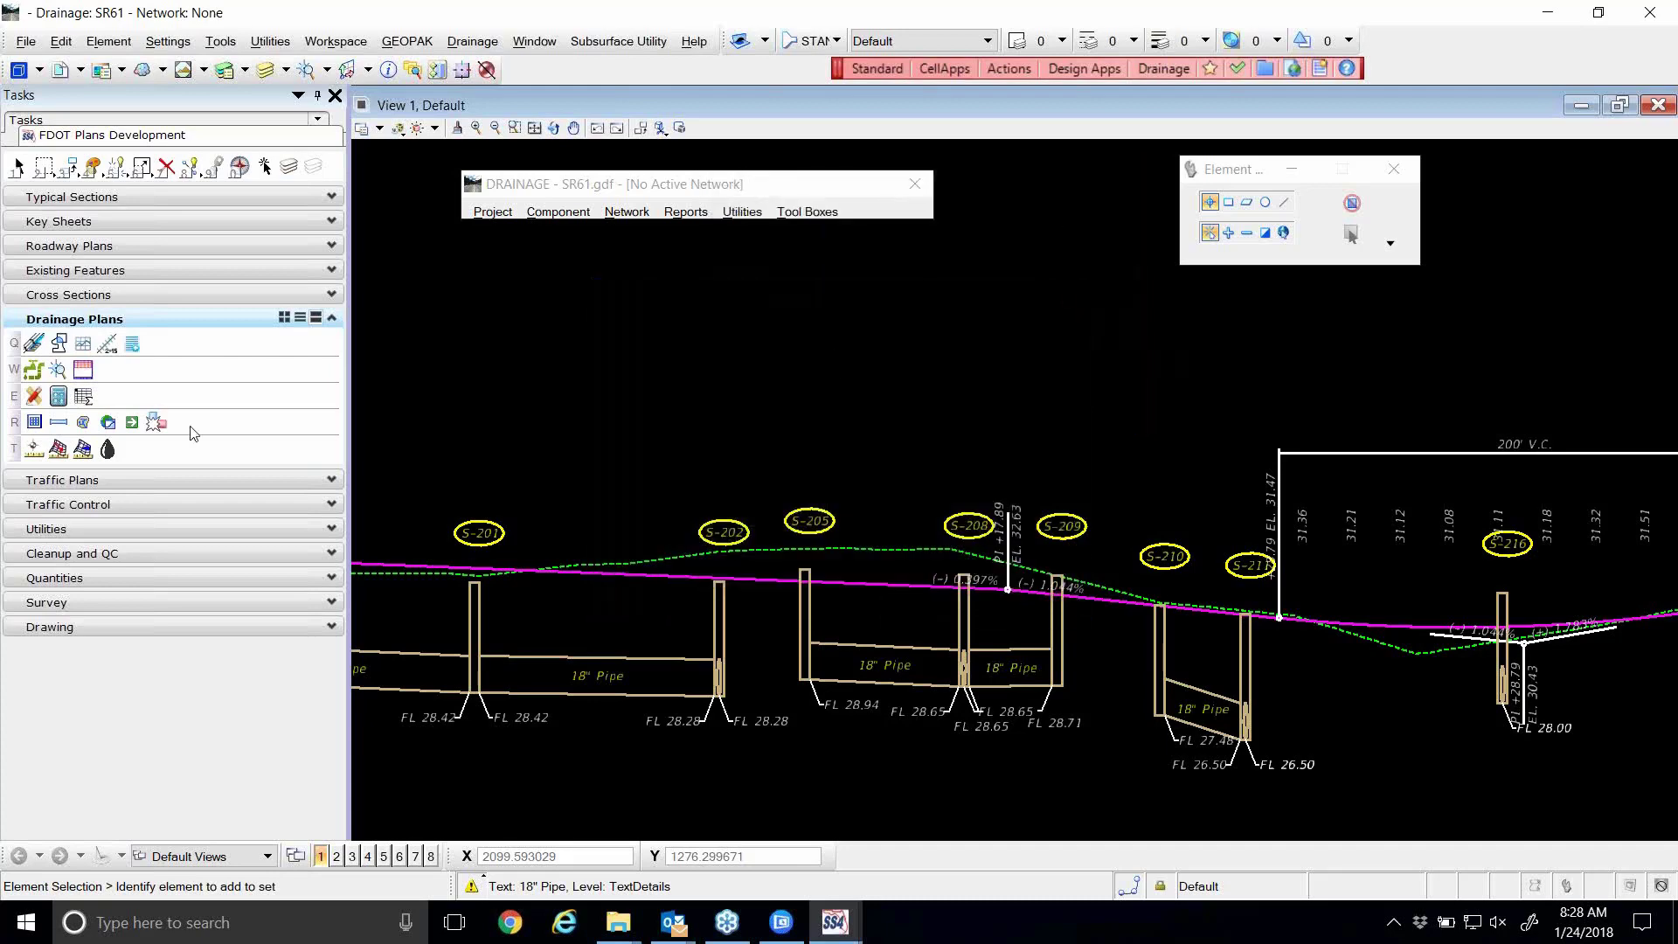
- Reopen the drainage profile preferences and check the Node Box Symbology, Node Label Symbology and Flow Line Dimensions settings
{"action": "left_click", "coordinate": [83, 344]}
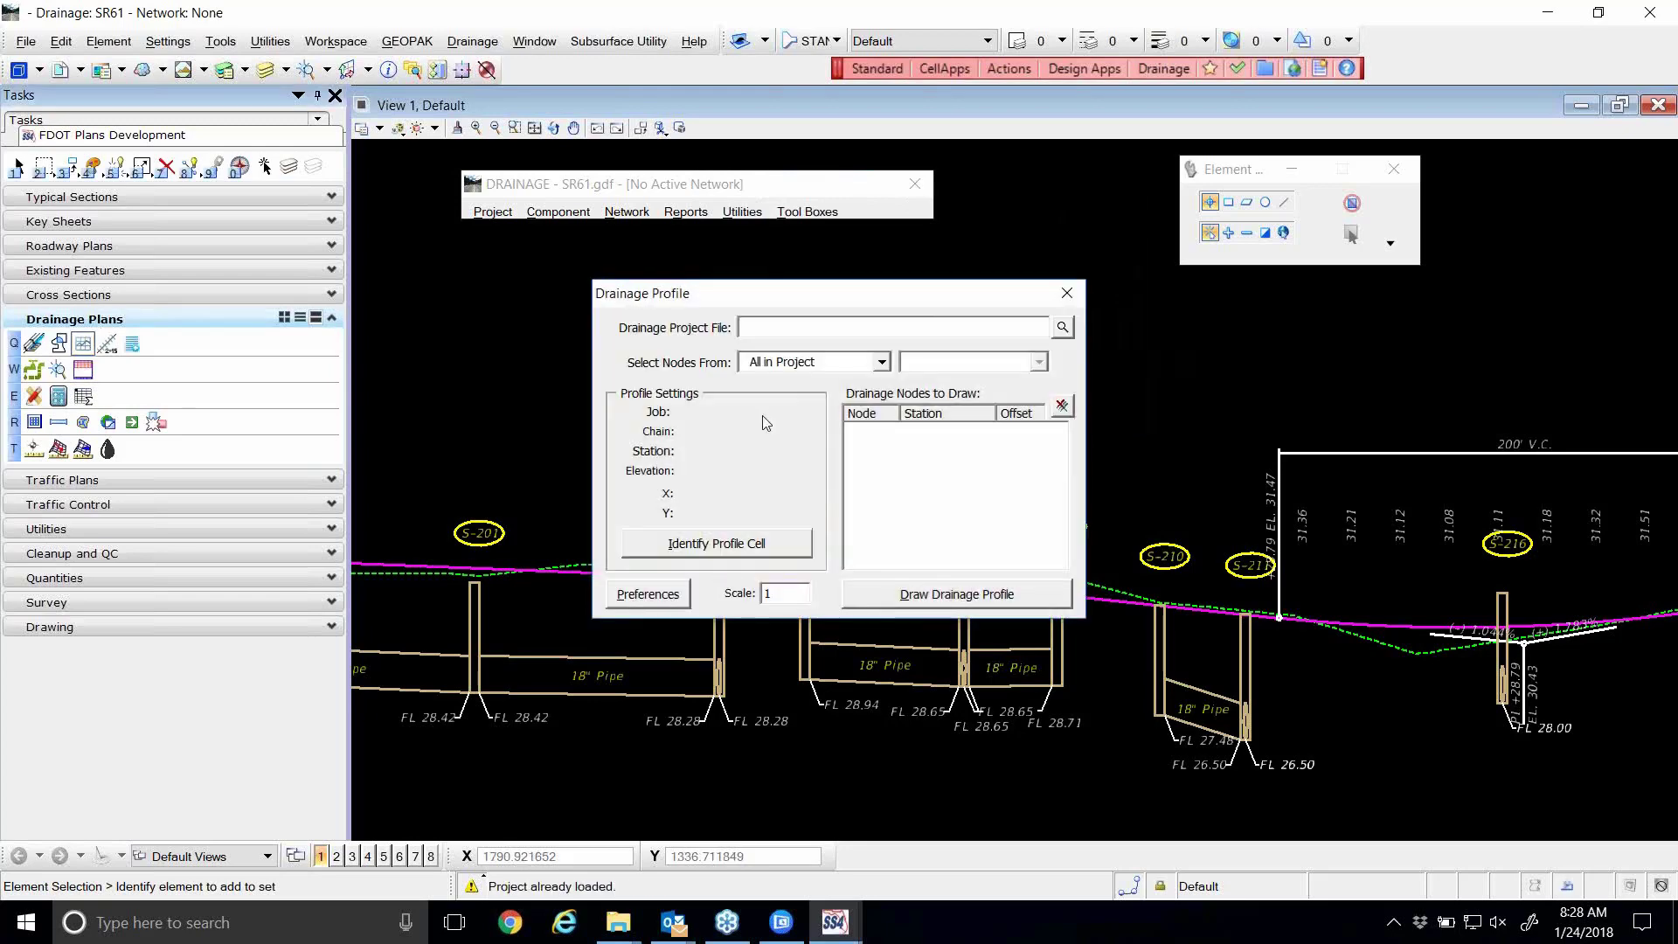
{"action": "left_click_drag", "start_coordinate": [808, 293], "coordinate": [850, 169]}
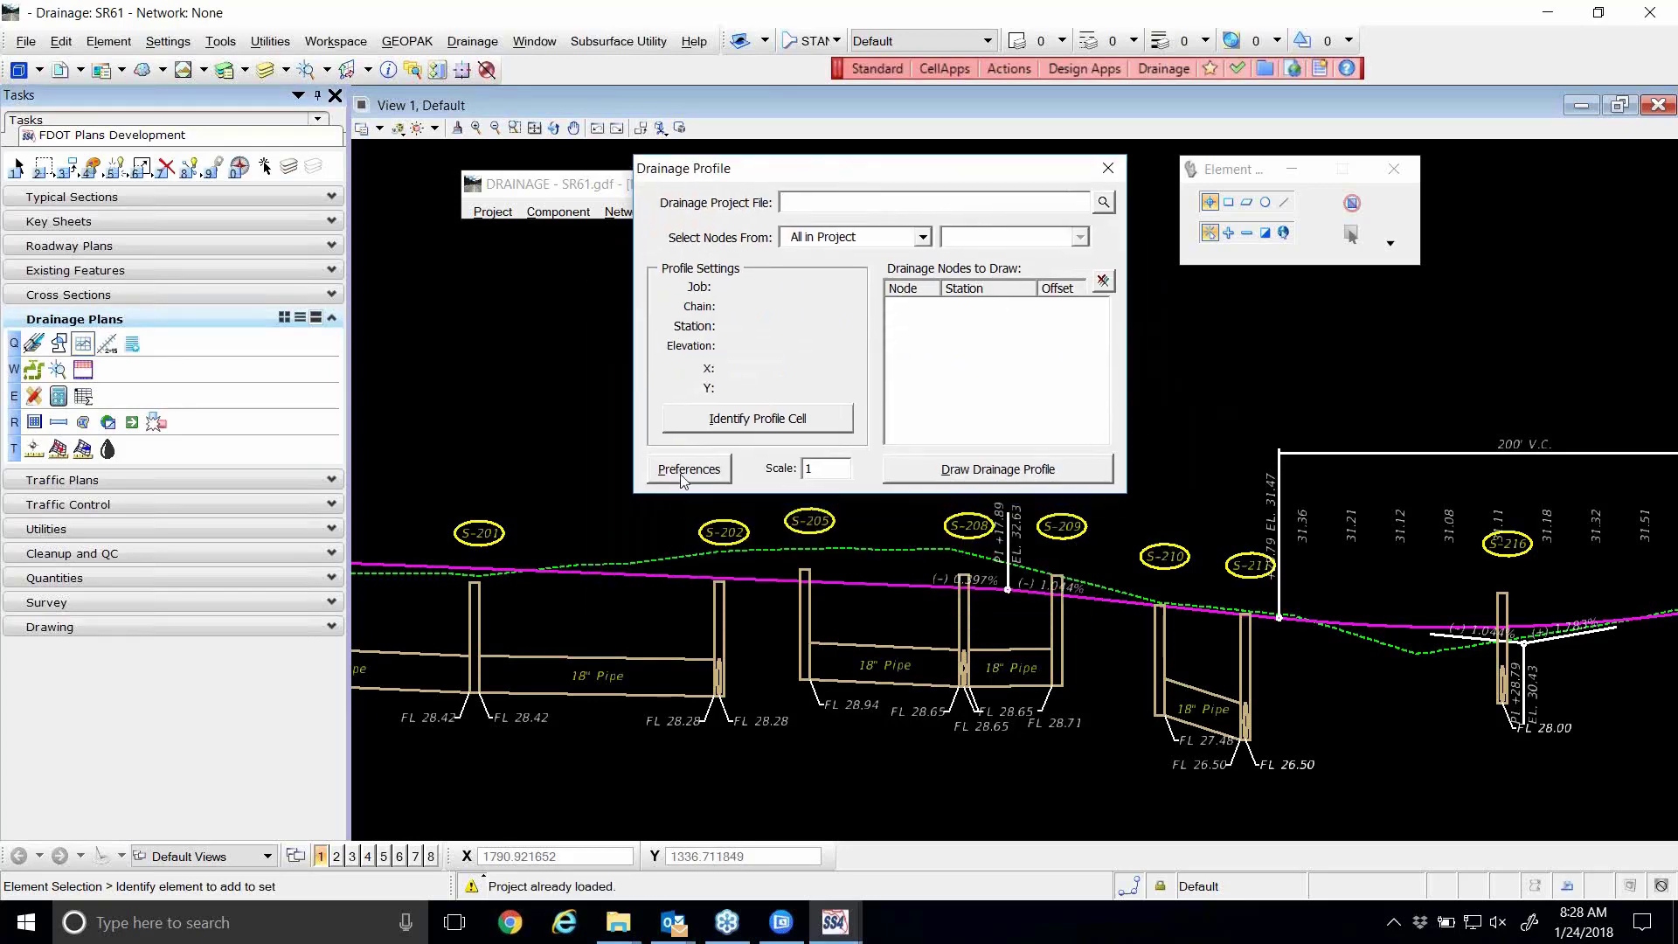
{"action": "left_click", "coordinate": [687, 472]}
{"action": "left_click", "coordinate": [698, 413]}
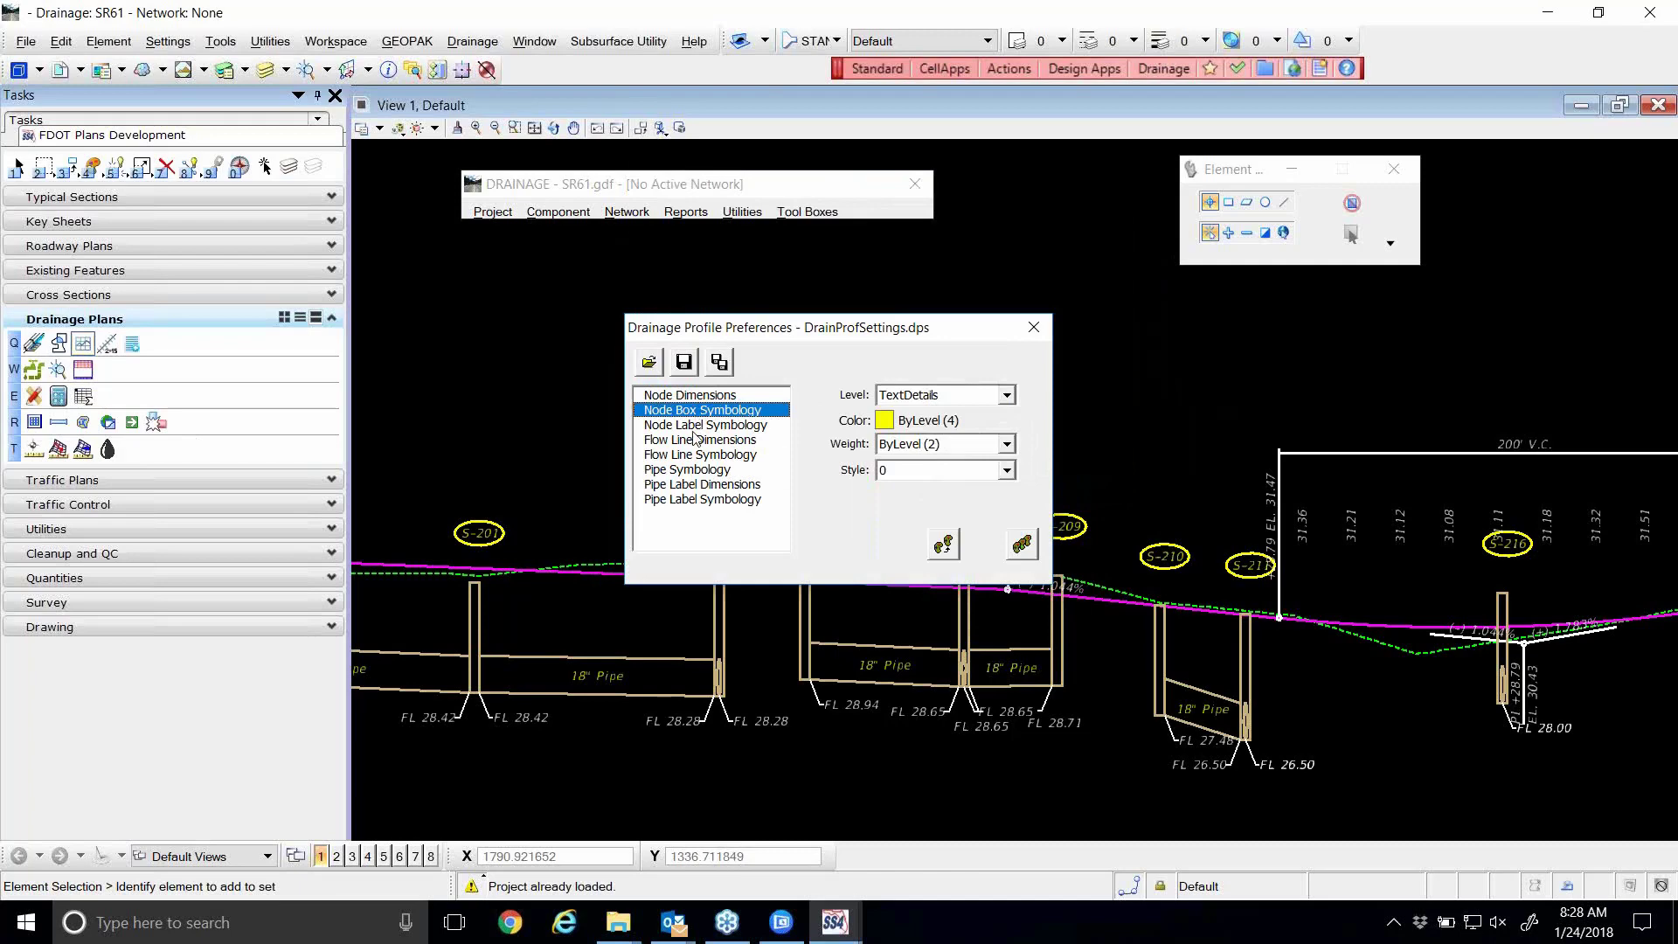
{"action": "left_click", "coordinate": [698, 425]}
{"action": "left_click", "coordinate": [699, 440]}
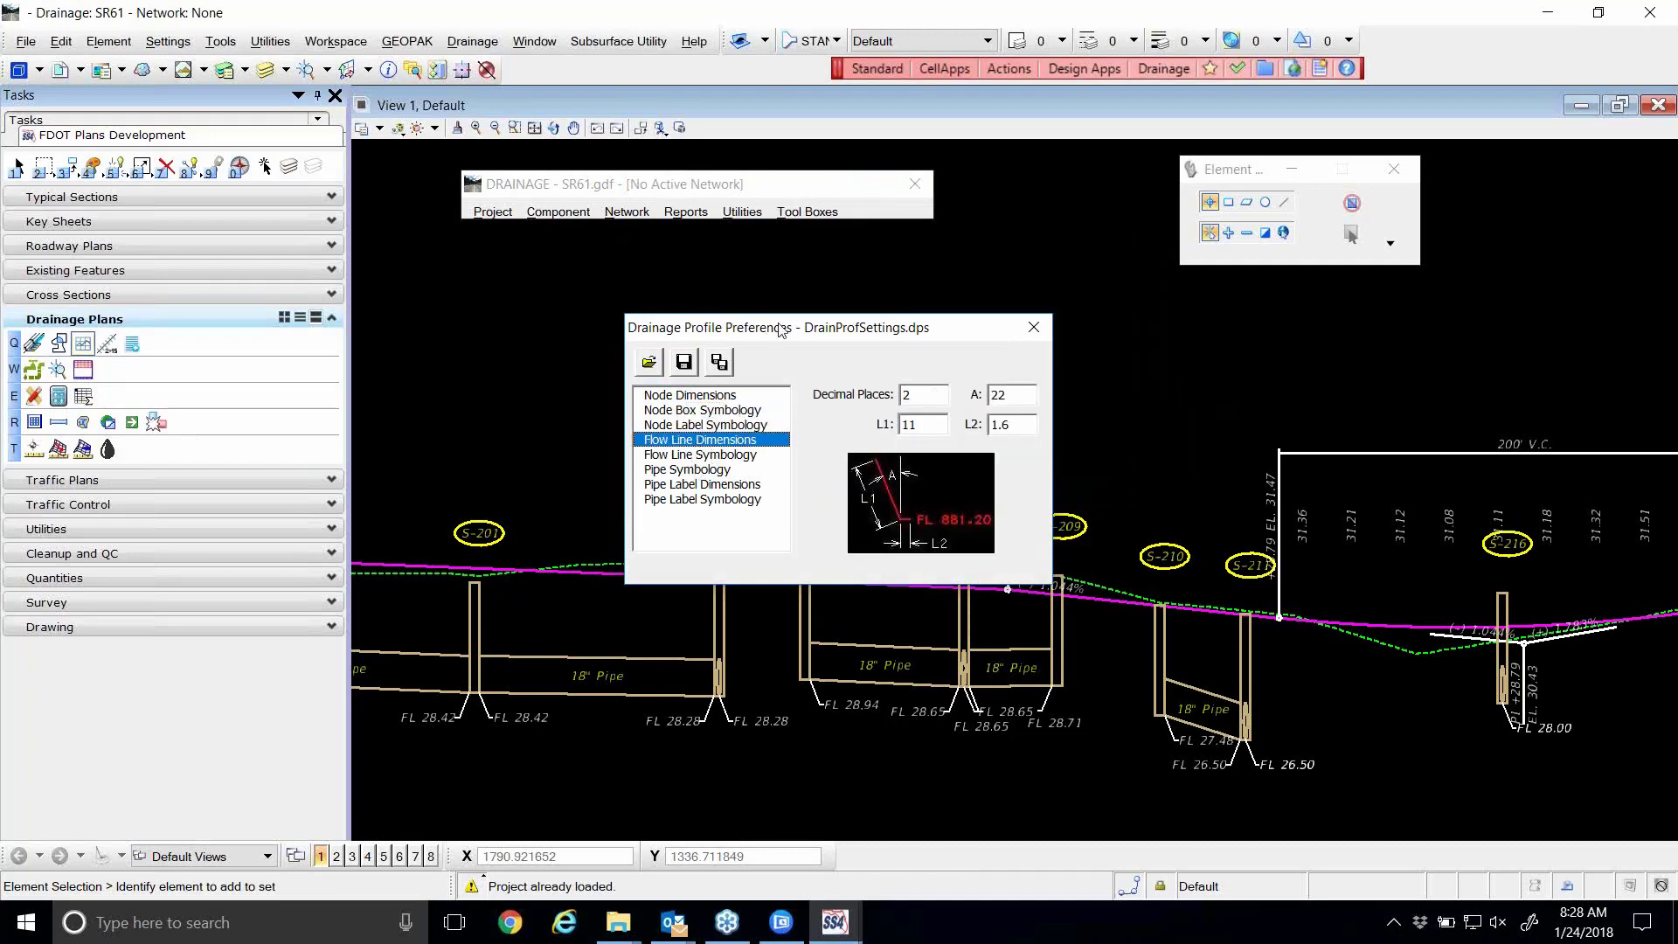
{"action": "left_click_drag", "start_coordinate": [791, 335], "coordinate": [857, 260]}
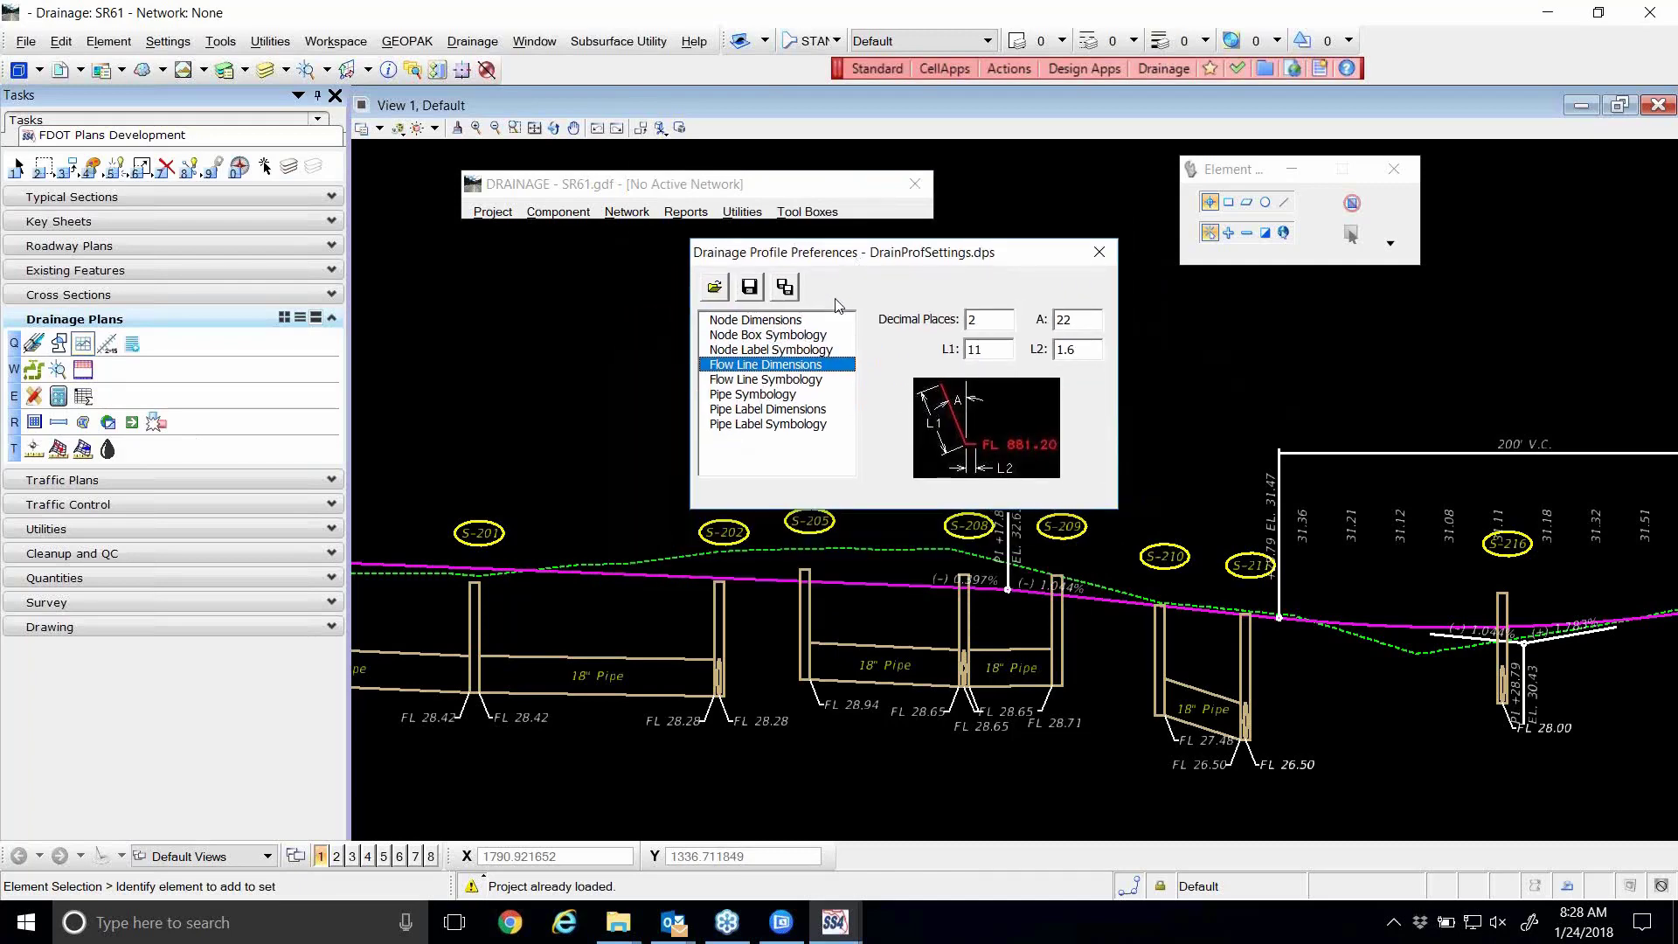
- Check where DrainProfSettings.dps is stored in the project's roadway folder without saving a new settings file
{"action": "left_click", "coordinate": [749, 292]}
{"action": "left_click", "coordinate": [787, 287]}
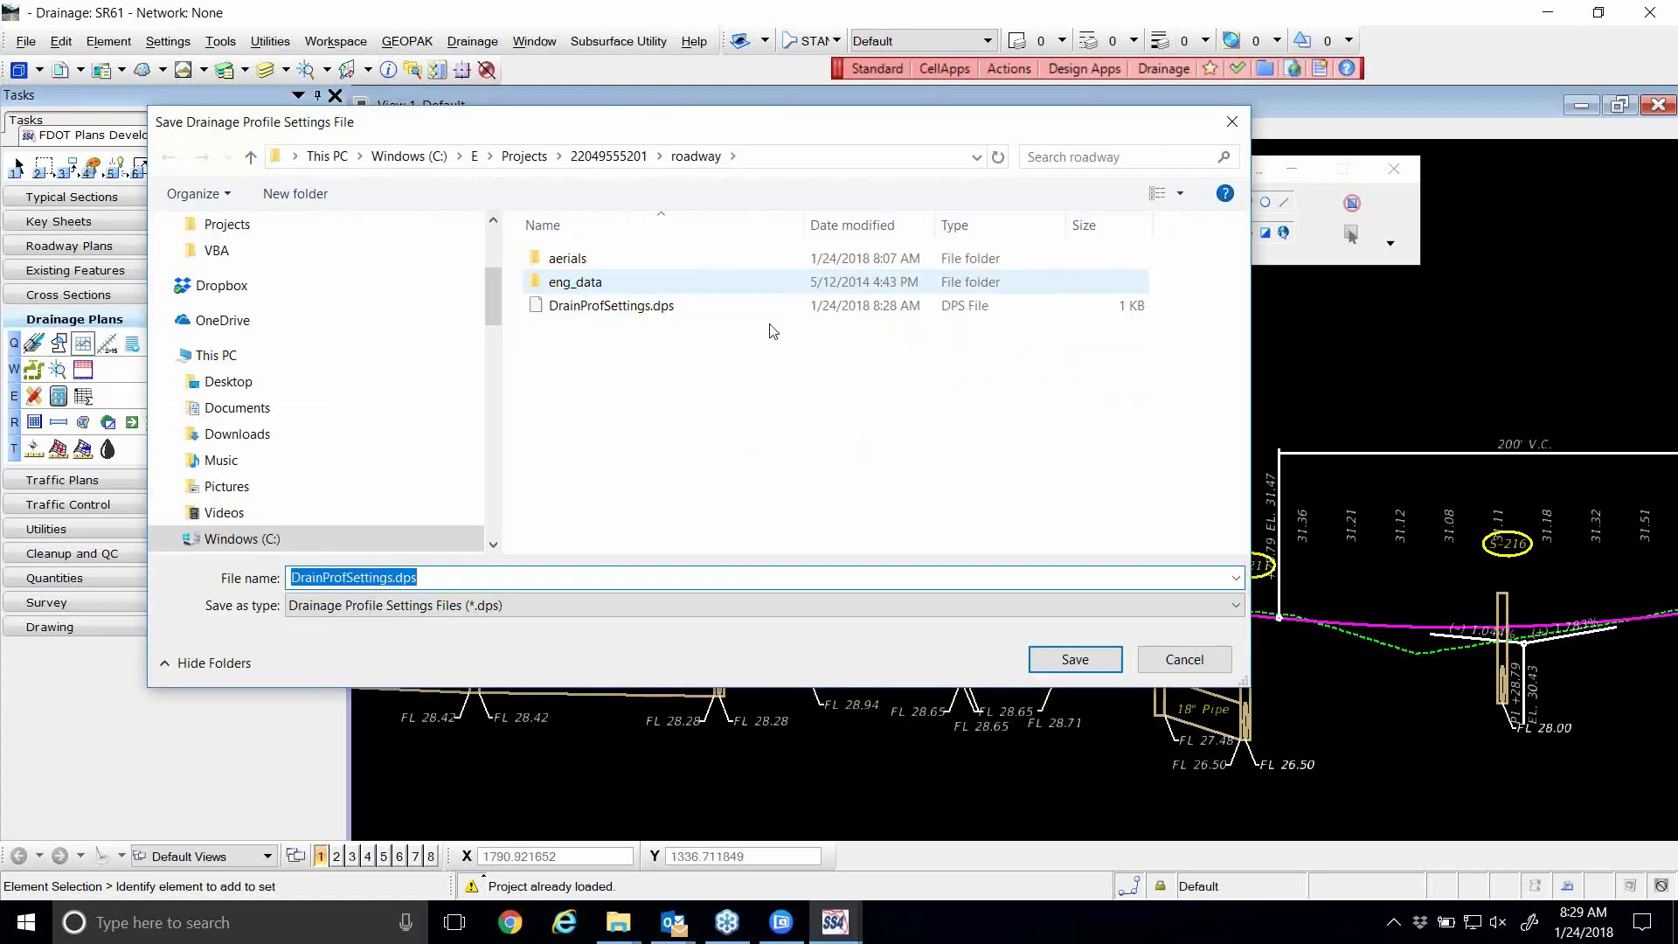
{"action": "left_click_drag", "start_coordinate": [712, 122], "coordinate": [899, 109]}
{"action": "left_click", "coordinate": [820, 296]}
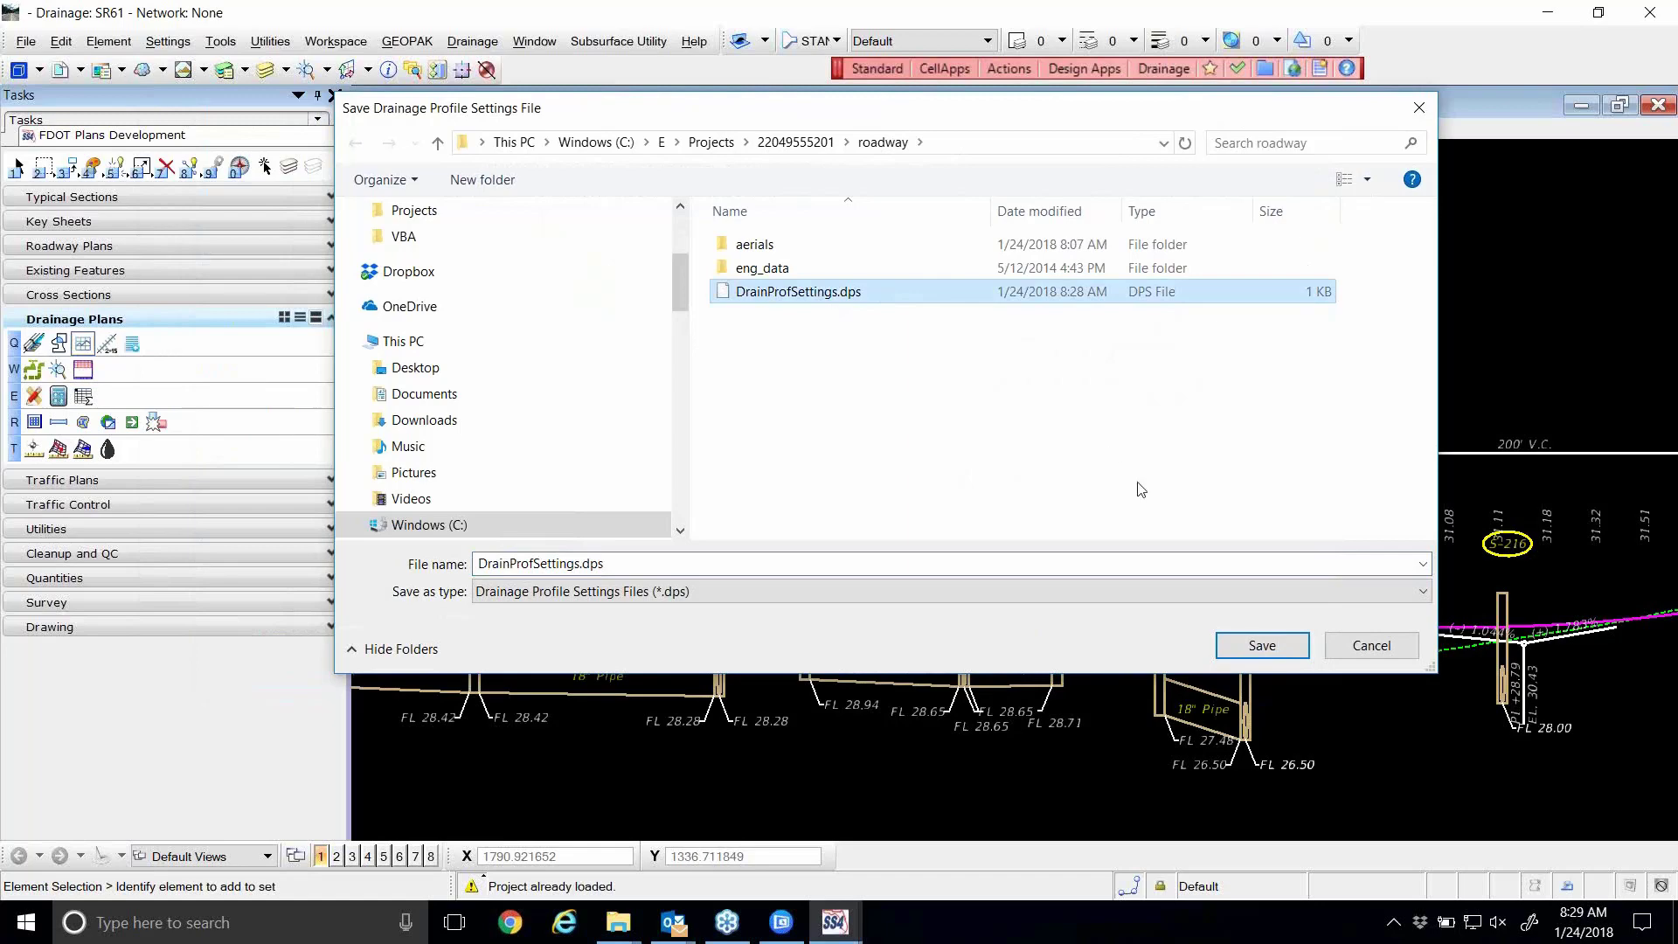
{"action": "left_click", "coordinate": [1372, 645]}
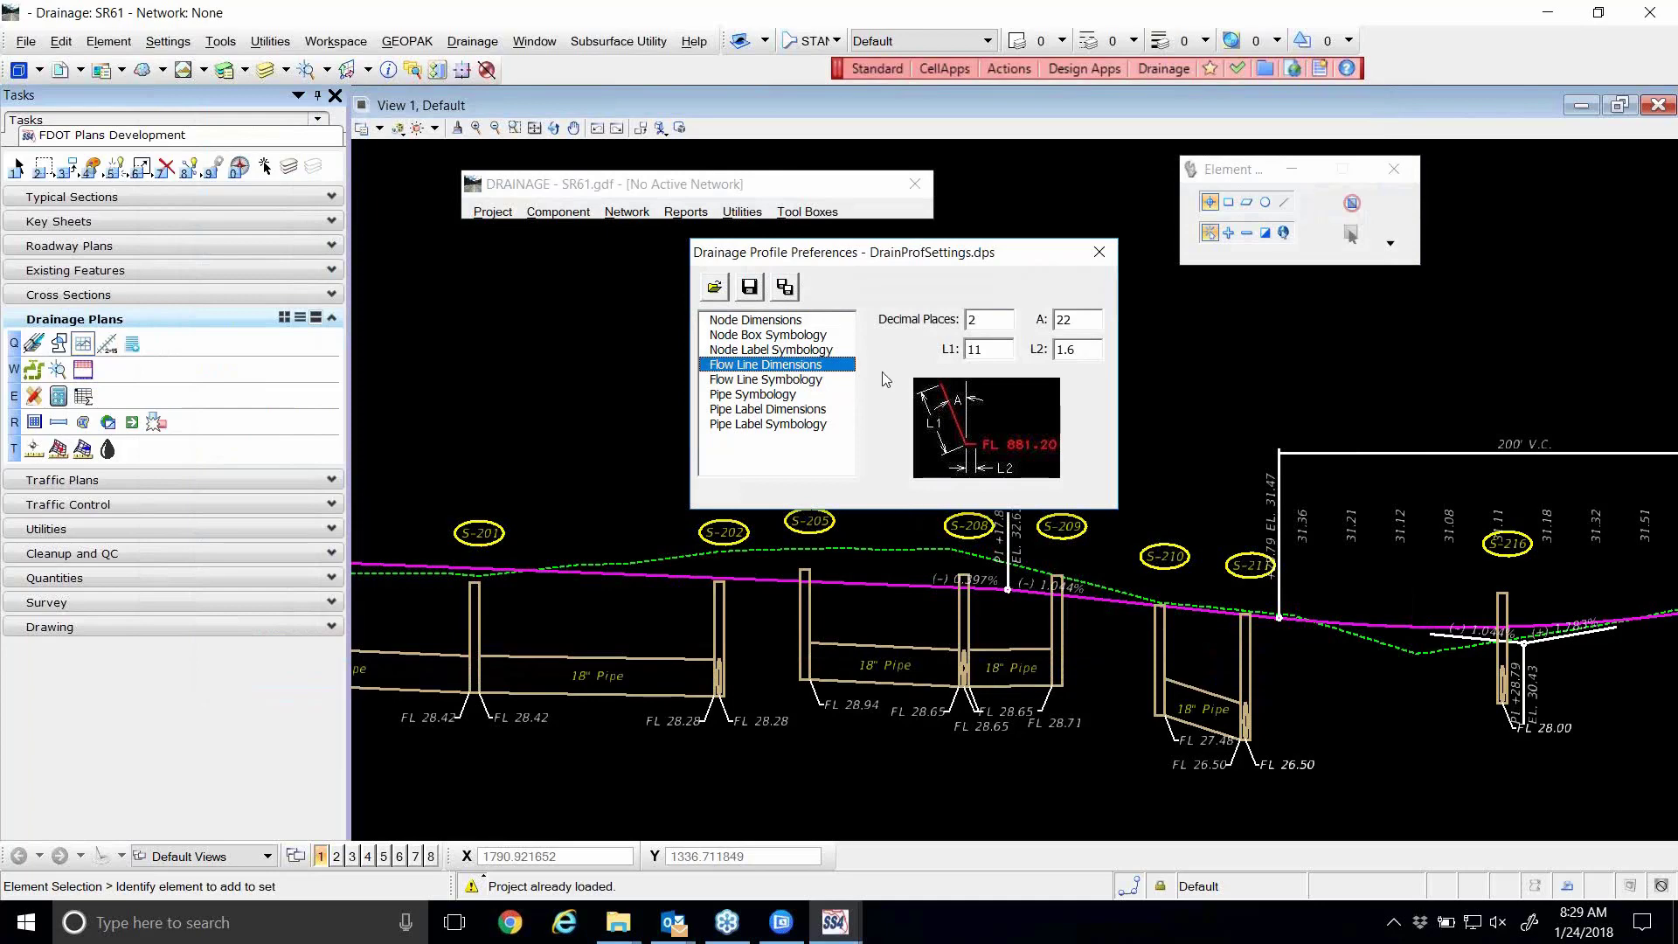
- Switch to File Explorer, search the Windows (C:) drive for files matching drainprof*.*, and minimize the search window
{"action": "left_click_drag", "start_coordinate": [759, 187], "coordinate": [717, 176]}
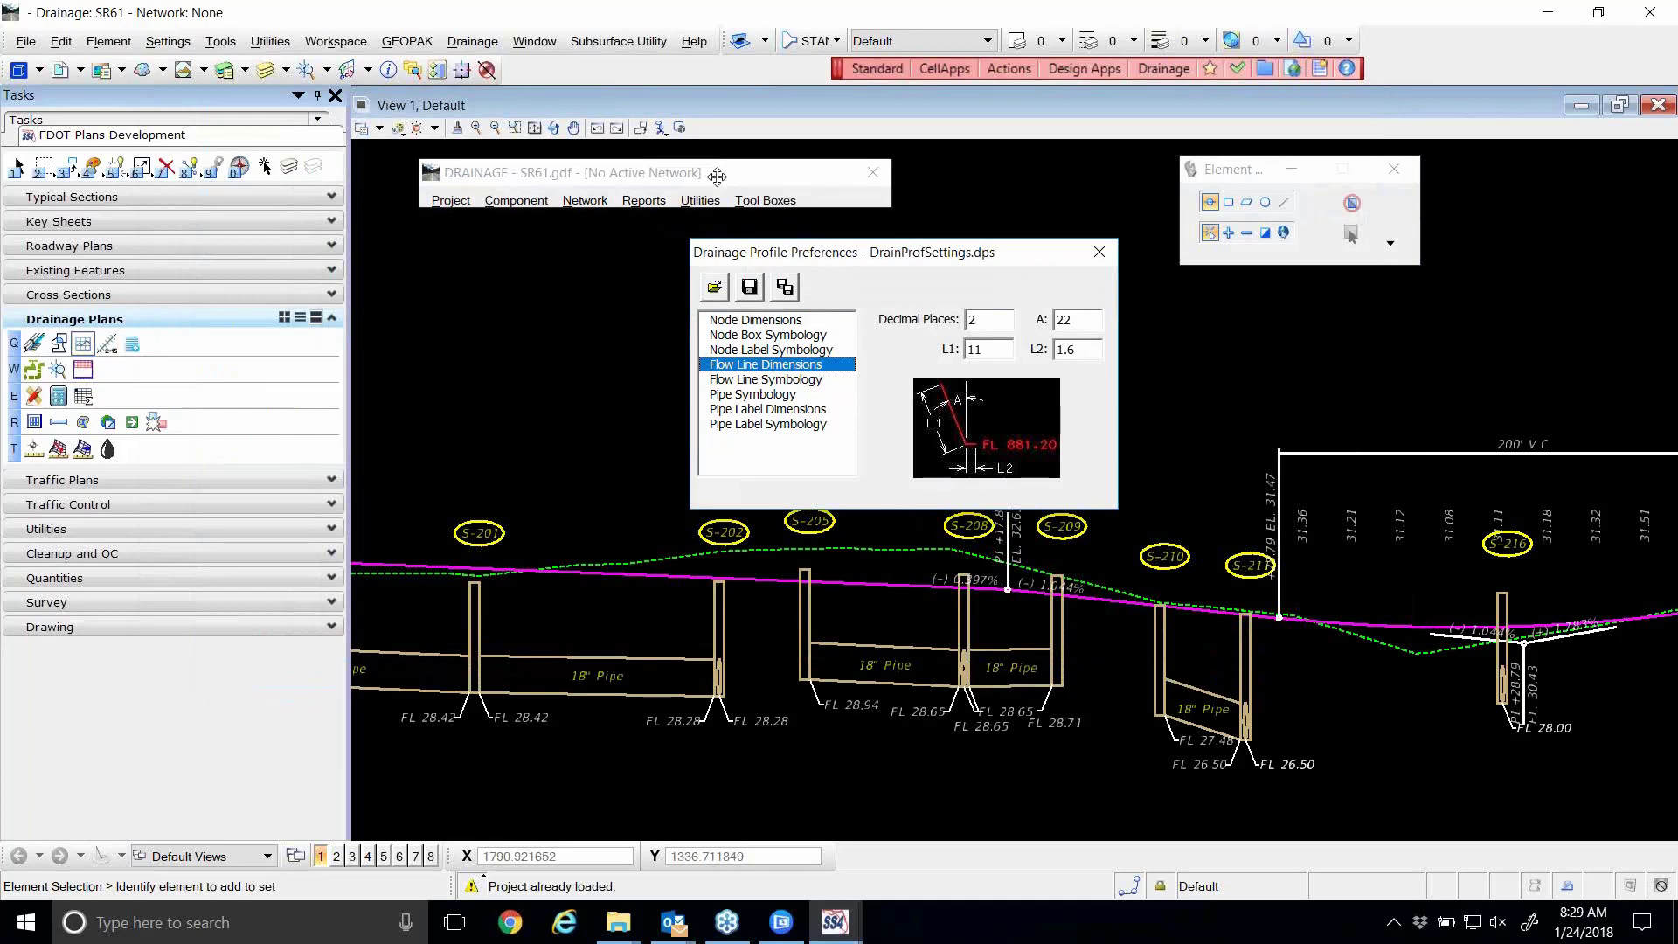
{"action": "left_click_drag", "start_coordinate": [836, 256], "coordinate": [830, 244]}
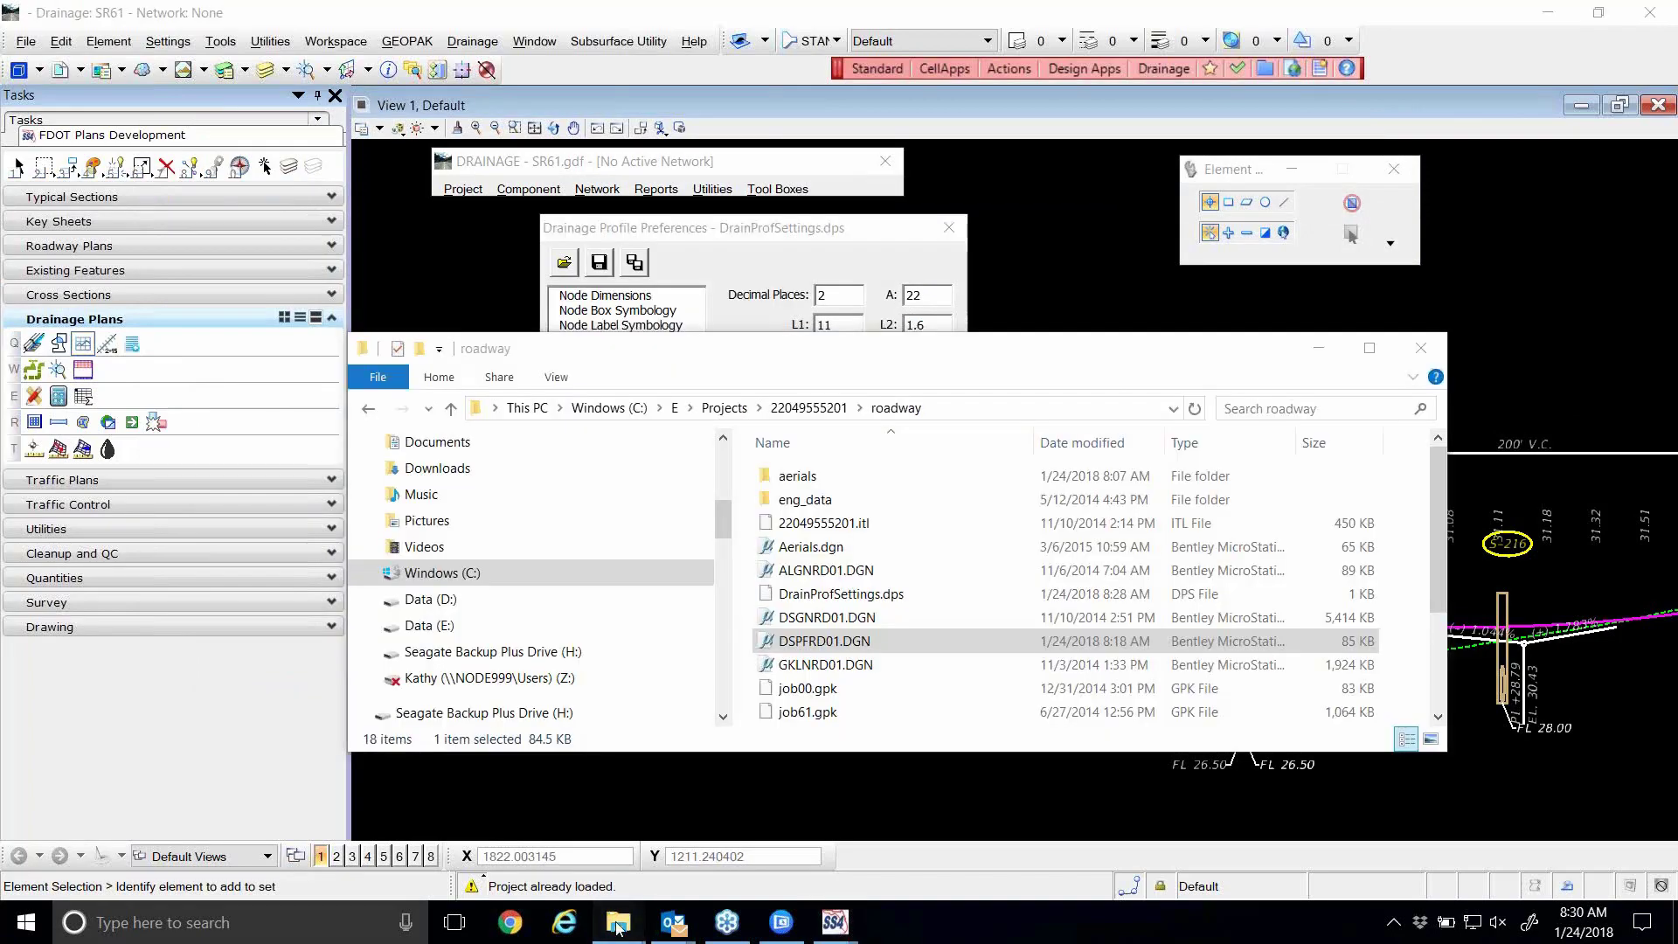
{"action": "mouse_move", "coordinate": [620, 925]}
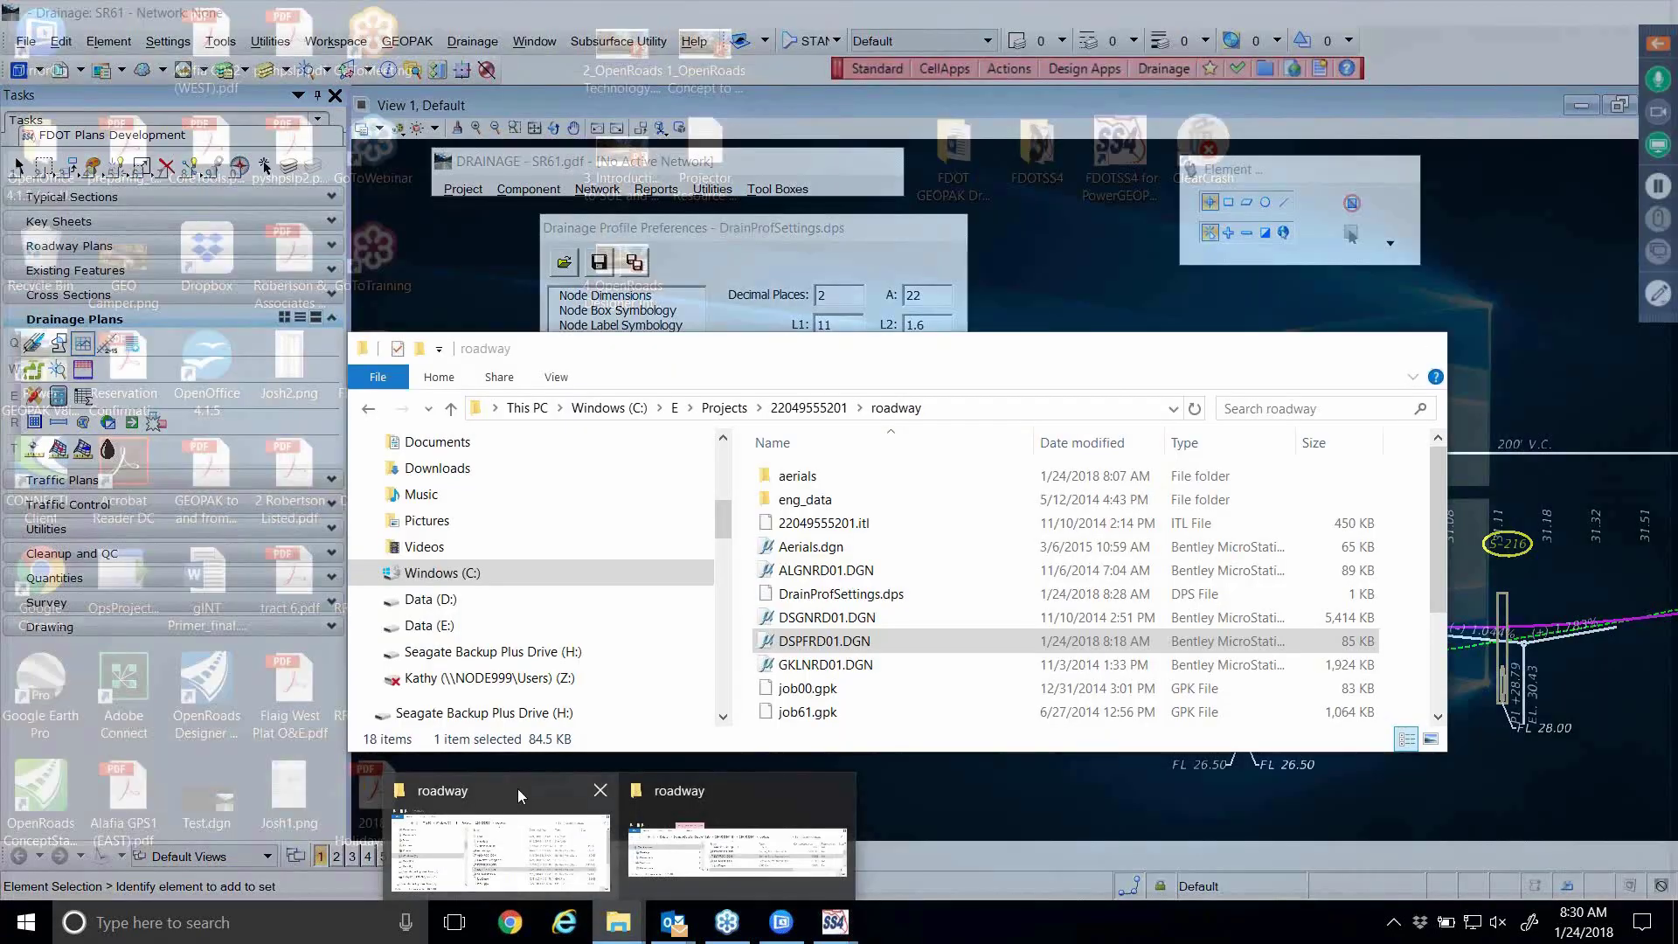
{"action": "left_click", "coordinate": [517, 788]}
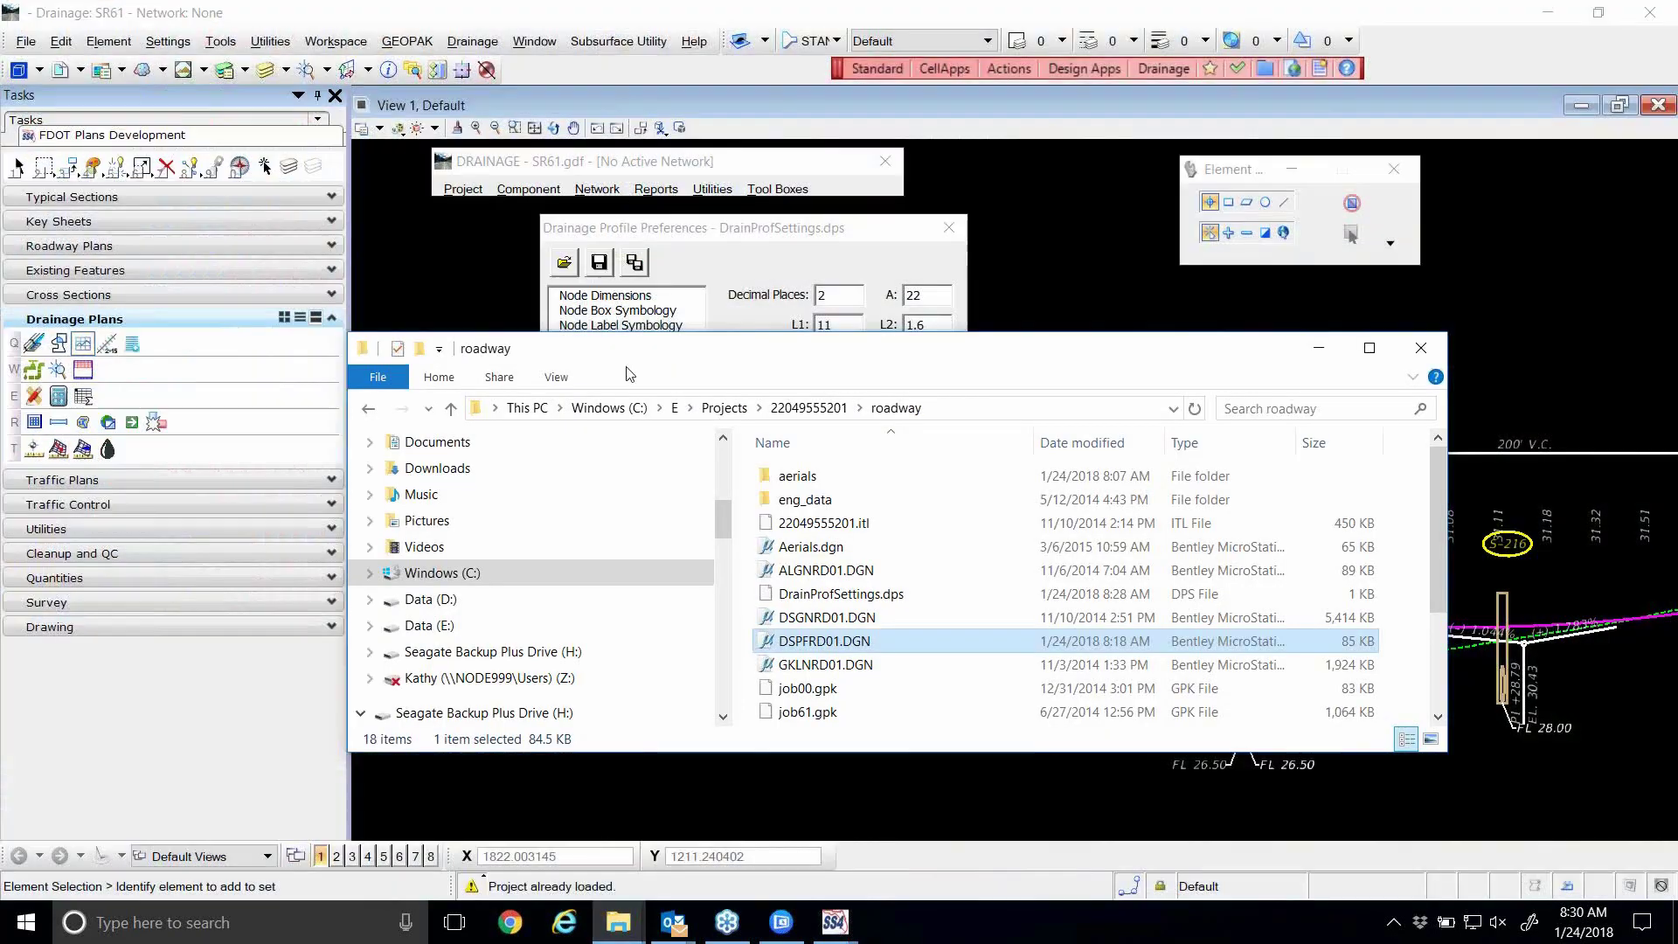
{"action": "scroll", "coordinate": [536, 555], "scroll_direction": "up", "scroll_amount": 1}
{"action": "left_click", "coordinate": [446, 634]}
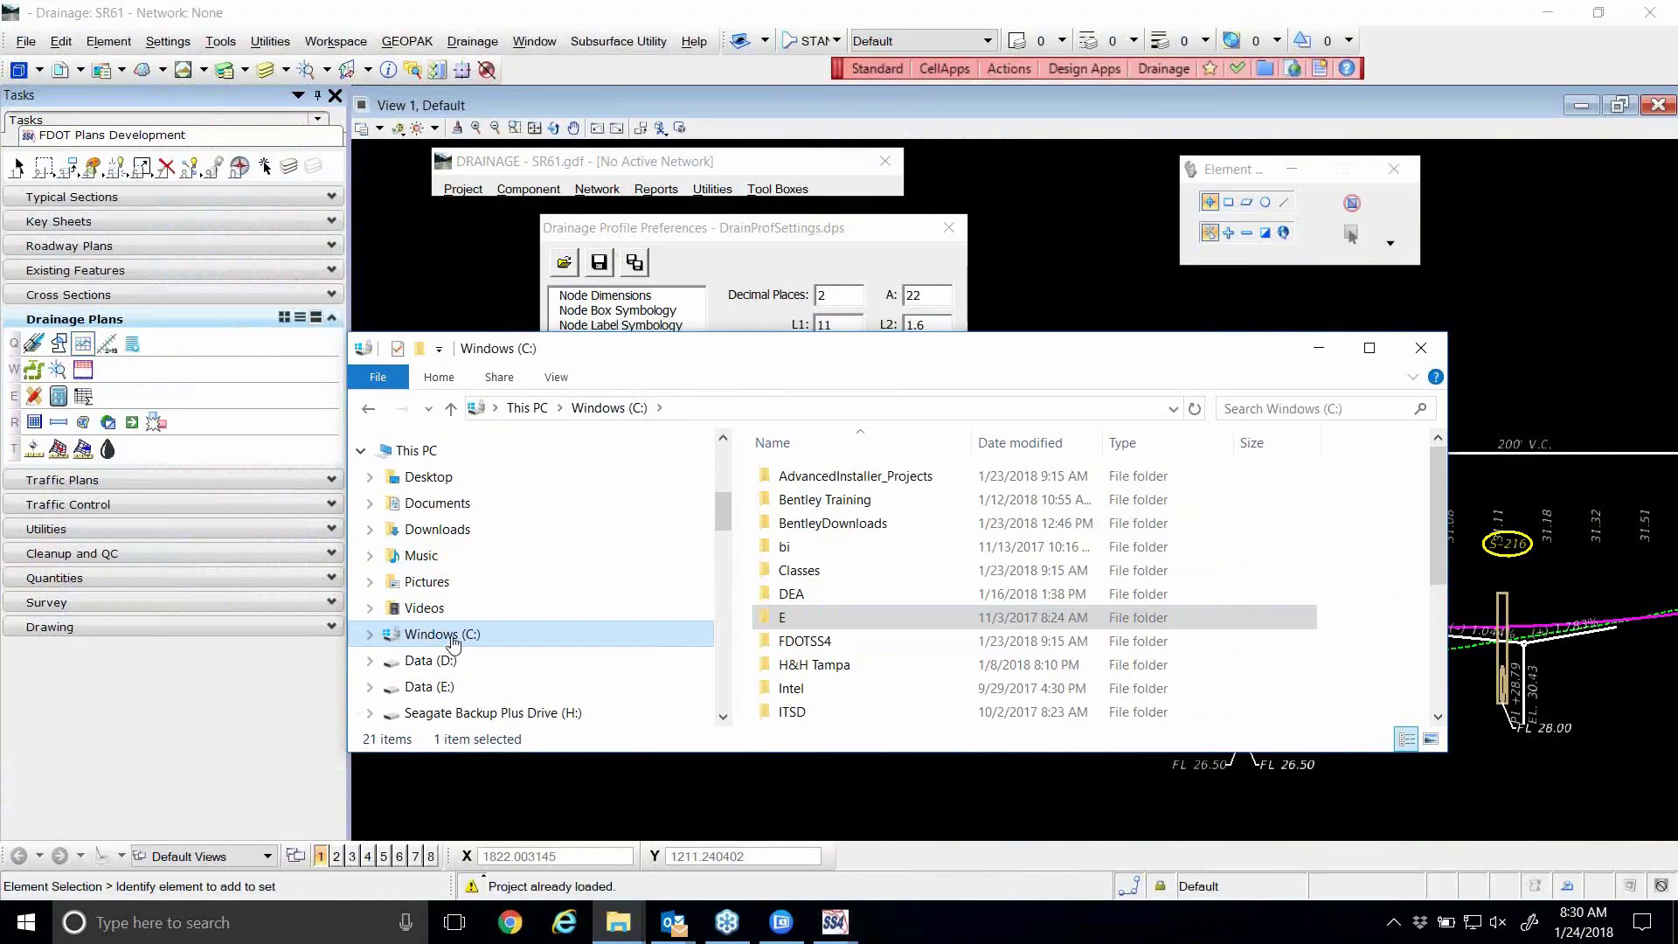
{"action": "left_click", "coordinate": [1259, 409]}
{"action": "type", "text": "drainprof*.*"}
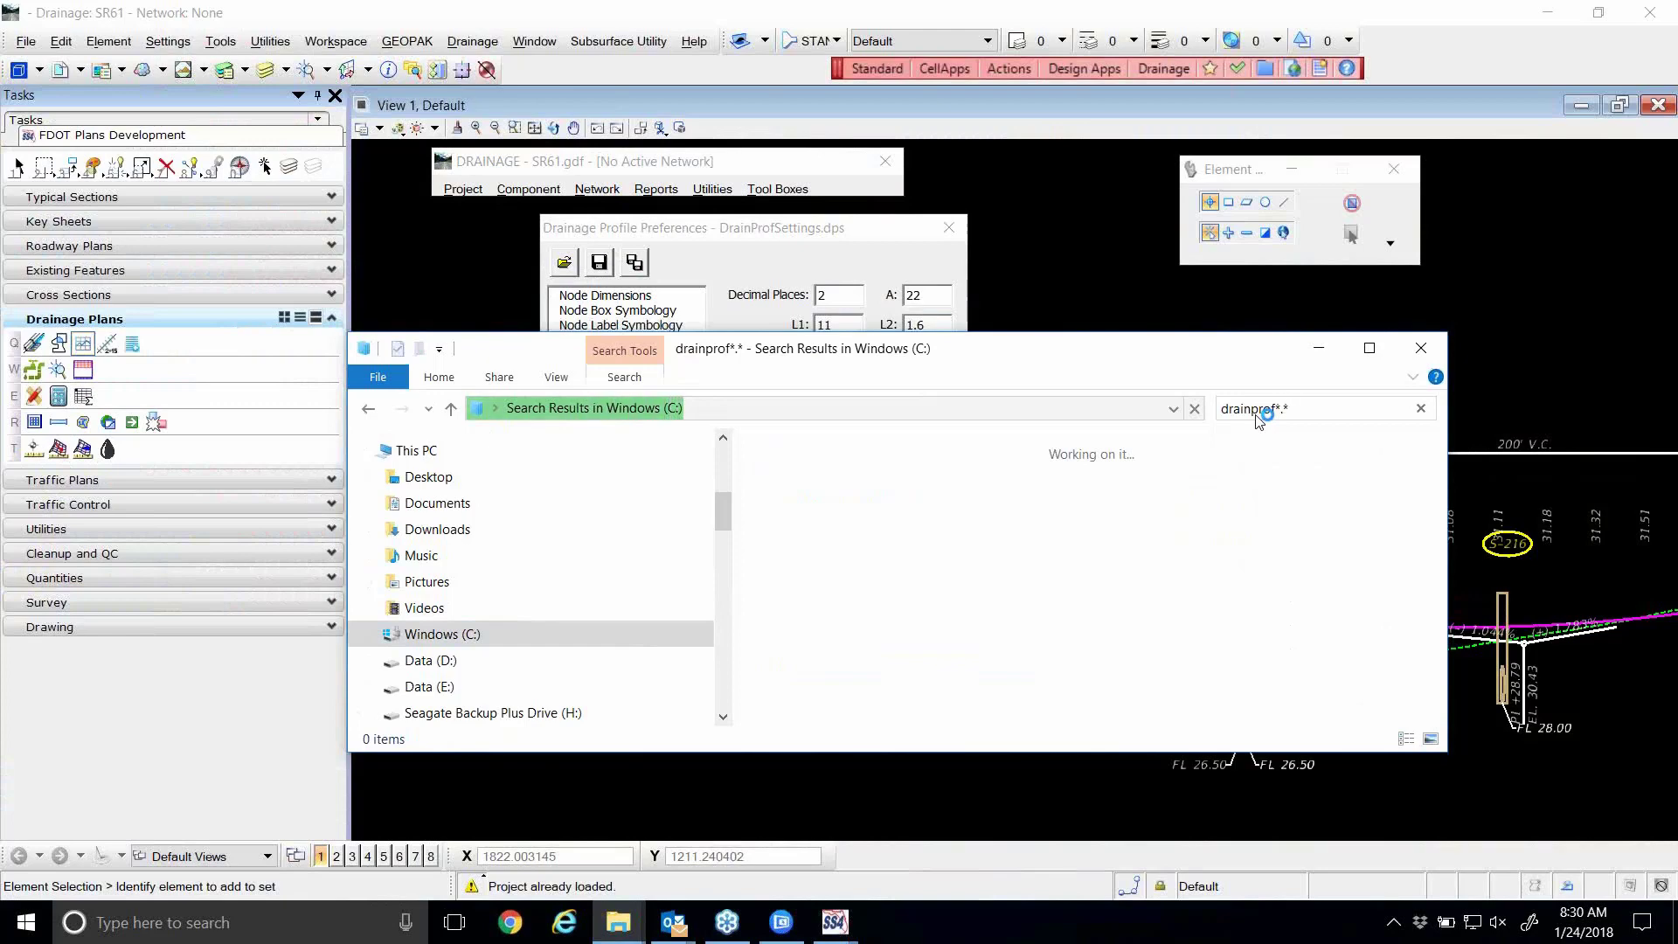
{"action": "left_click_drag", "start_coordinate": [1081, 345], "coordinate": [1128, 119]}
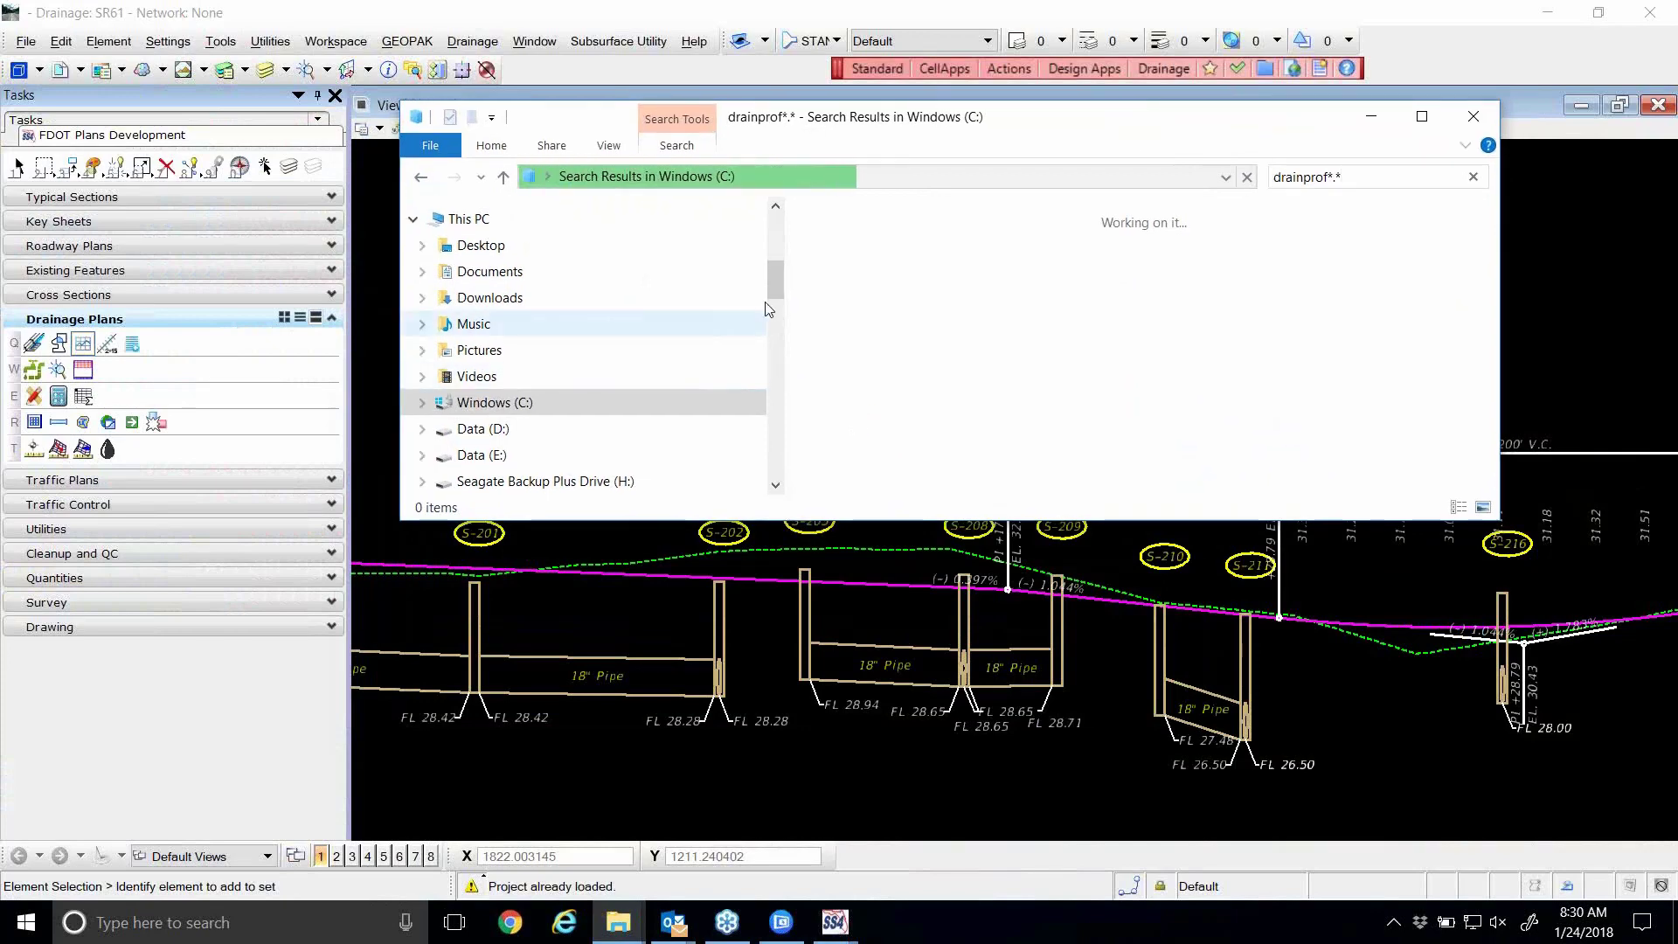
{"action": "left_click_drag", "start_coordinate": [777, 269], "coordinate": [781, 313]}
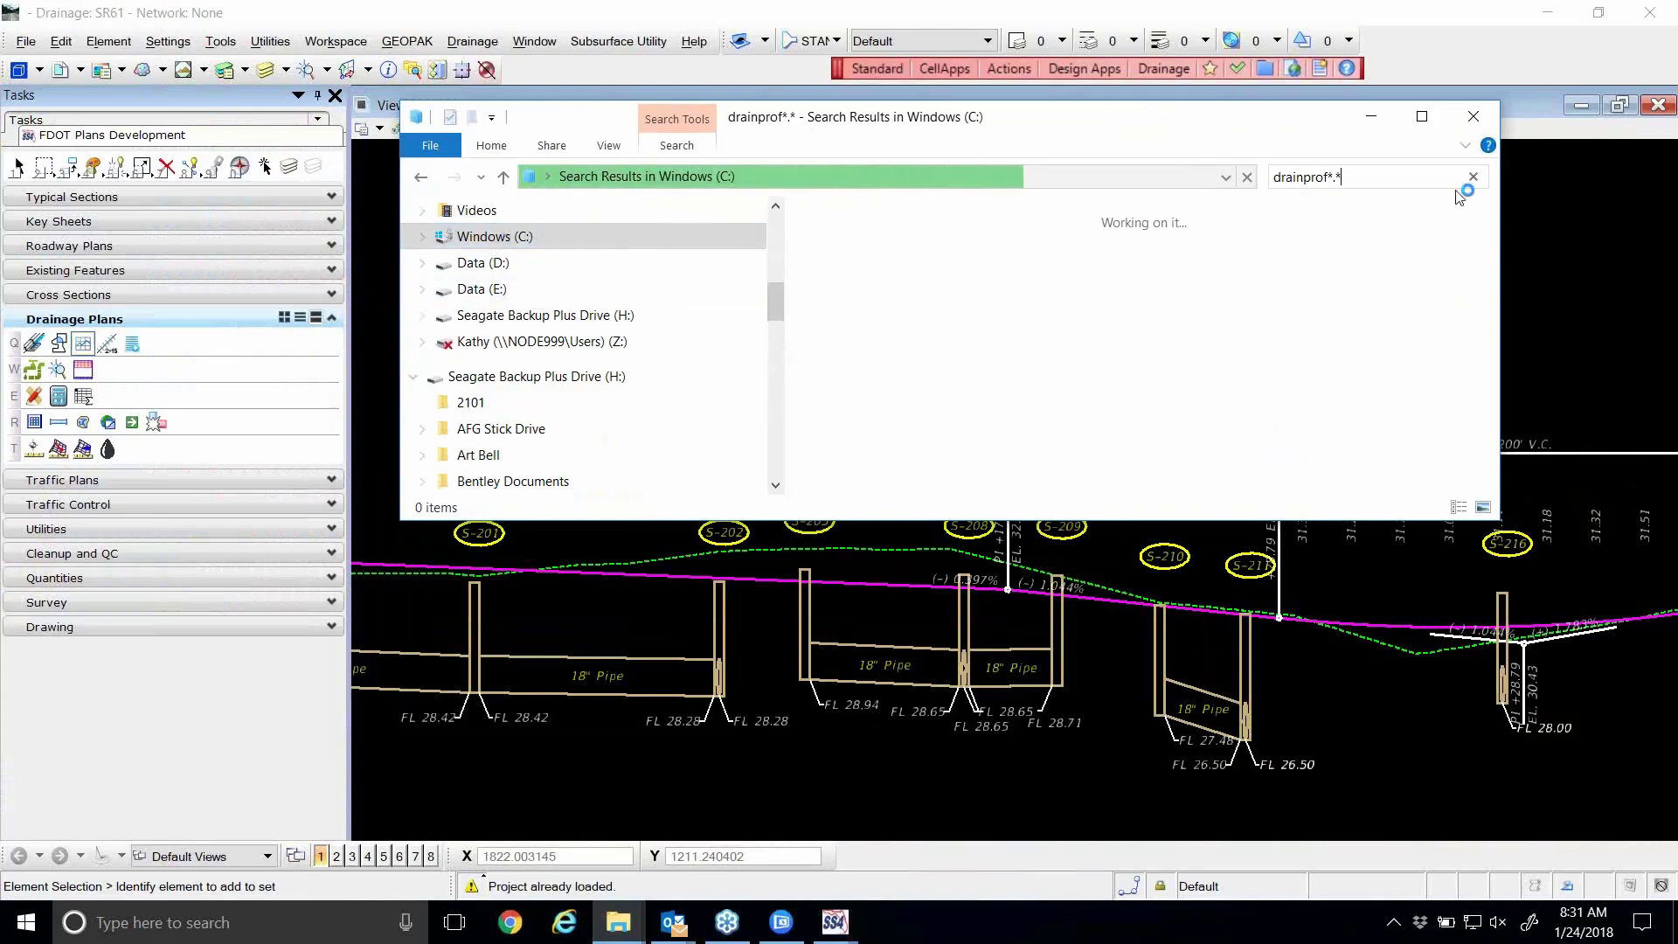
{"action": "left_click", "coordinate": [1371, 116]}
- Close the Drainage Profile Preferences and Drainage Profile dialogs
{"action": "left_click_drag", "start_coordinate": [848, 224], "coordinate": [836, 217]}
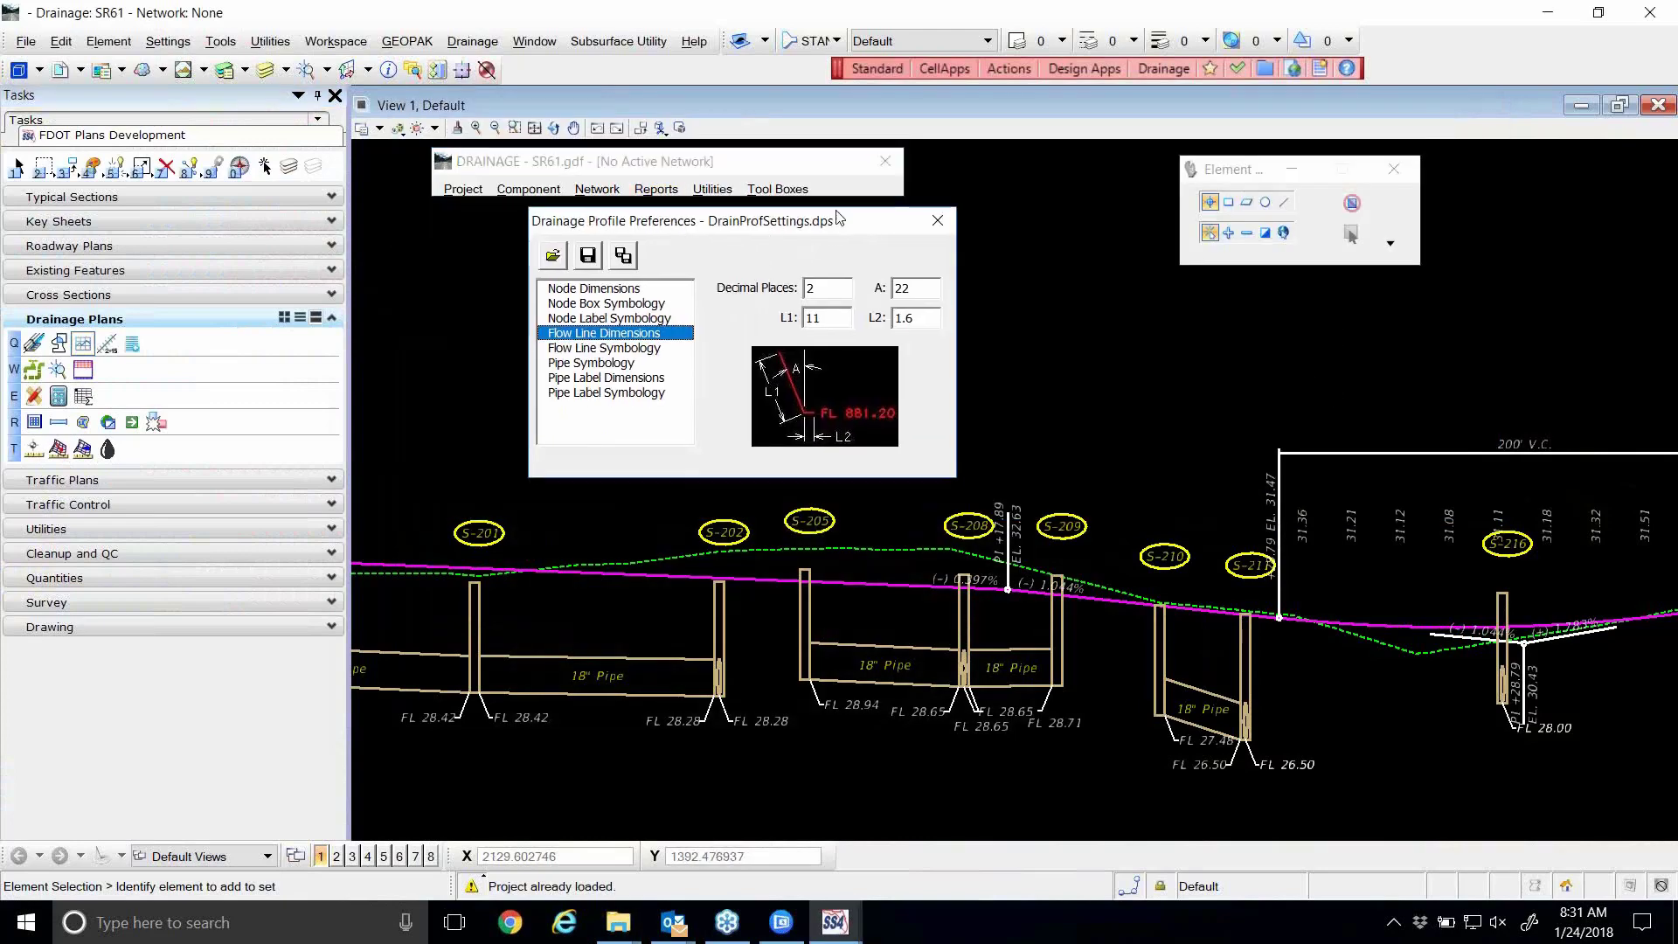
{"action": "left_click", "coordinate": [937, 220]}
{"action": "left_click", "coordinate": [1067, 293]}
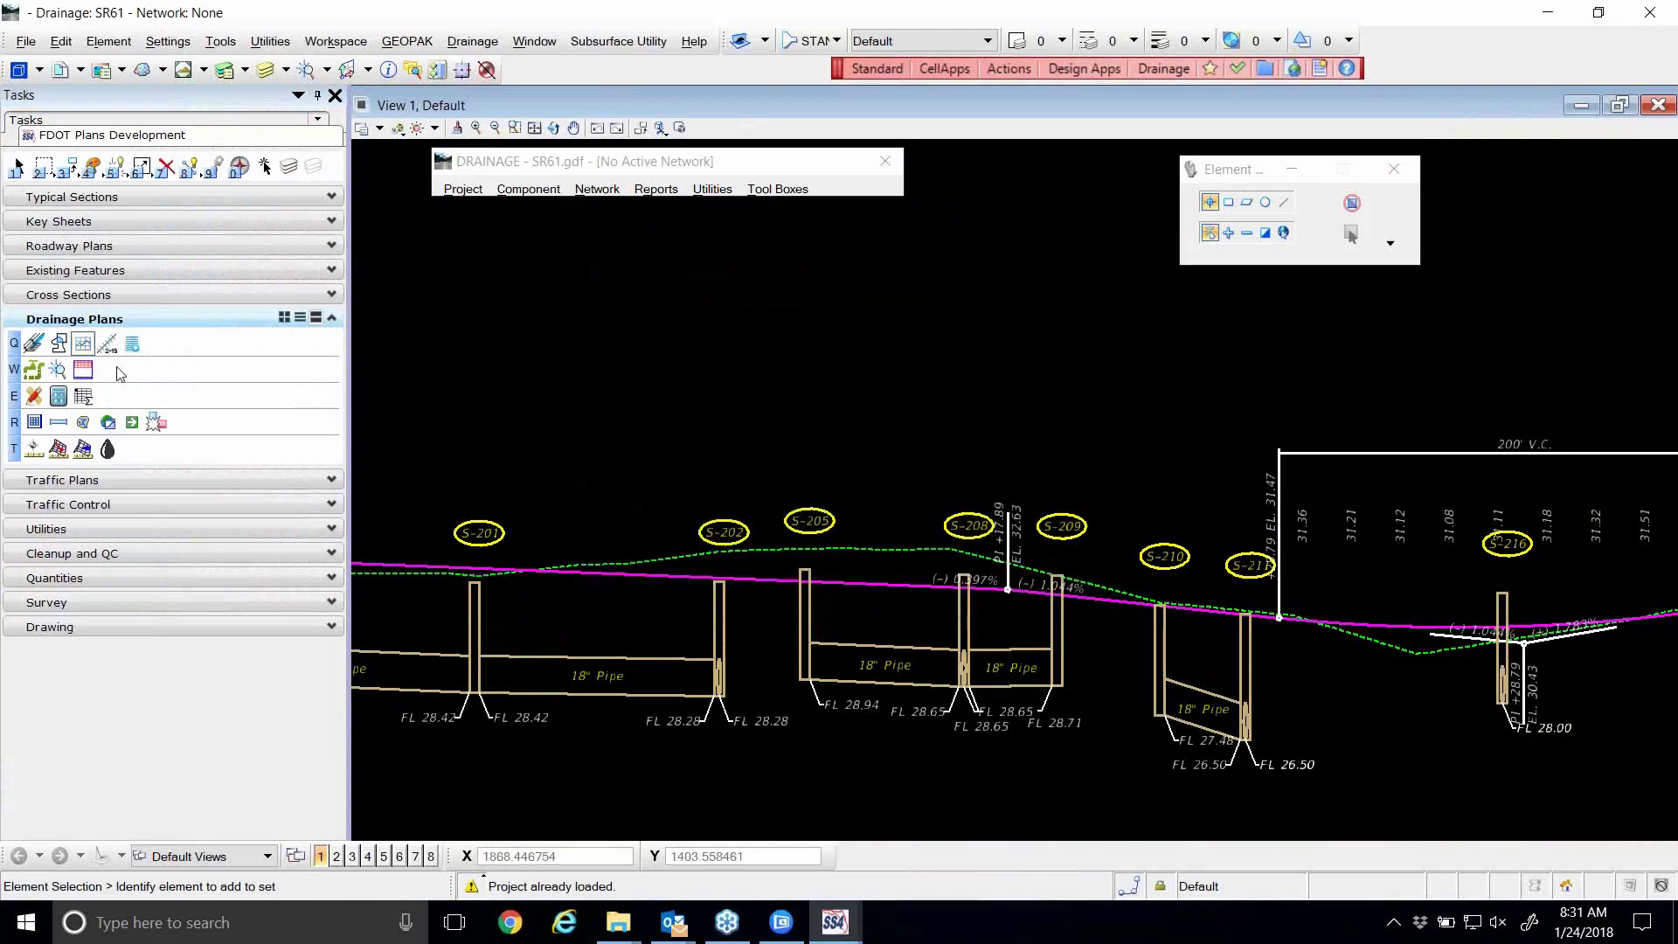
- Reopen the drainage profile preferences and check the Node Box Symbology, Node Label Symbology, Flow Line Dimensions and Pipe Symbology settings
{"action": "left_click", "coordinate": [84, 345]}
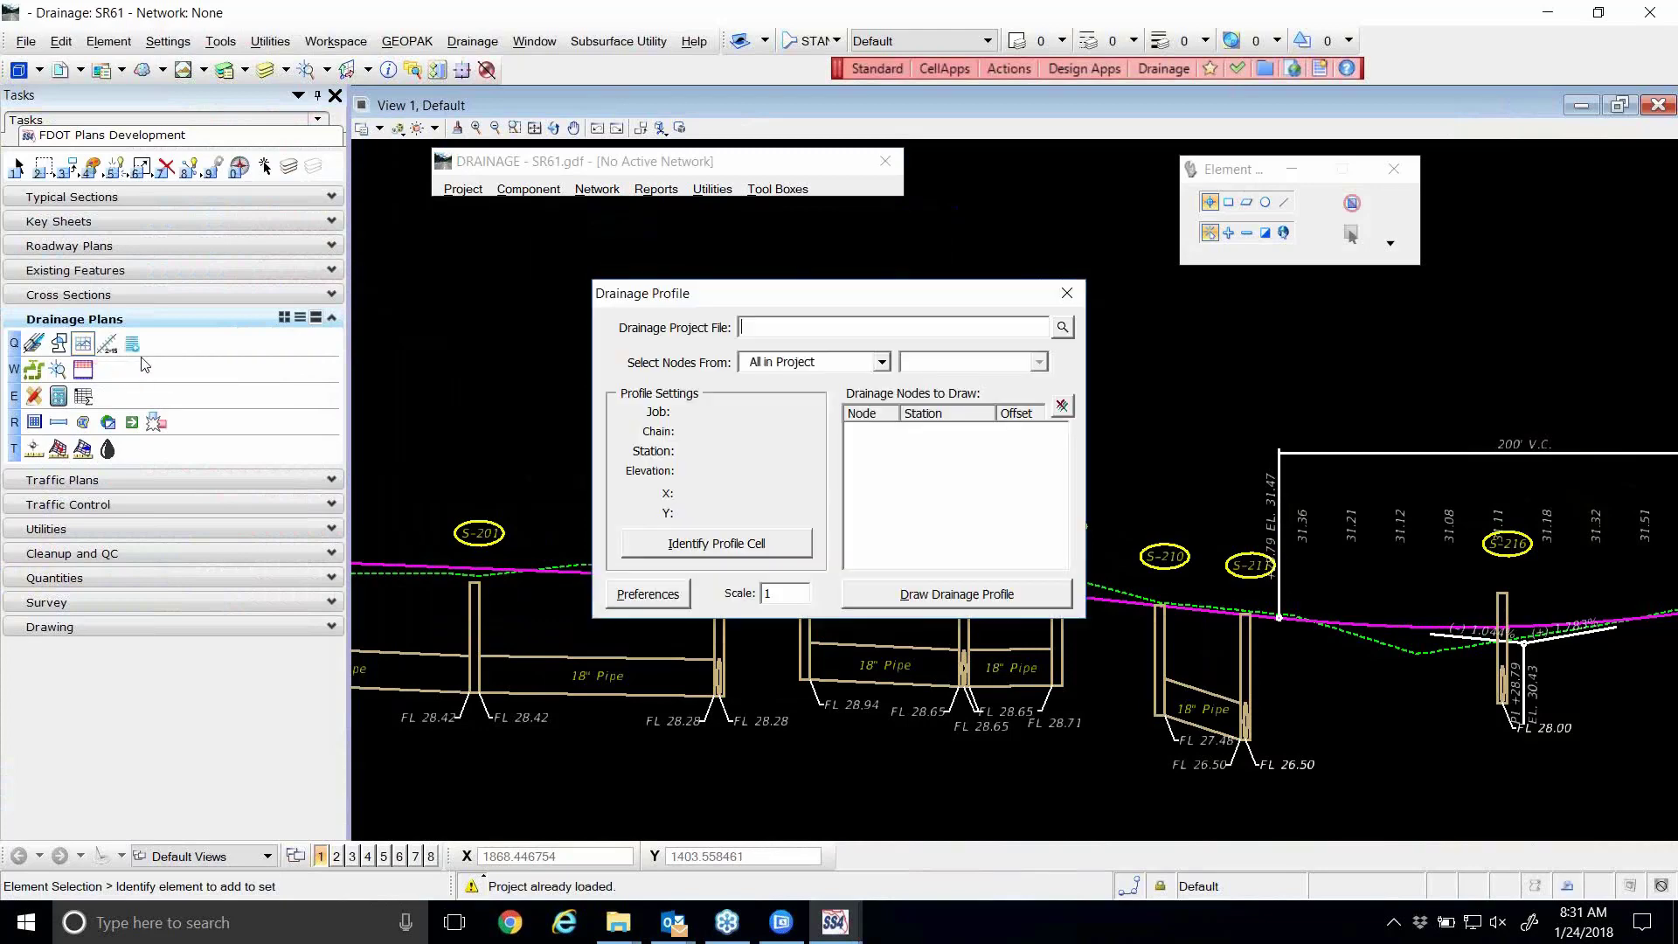
{"action": "left_click_drag", "start_coordinate": [833, 300], "coordinate": [846, 219]}
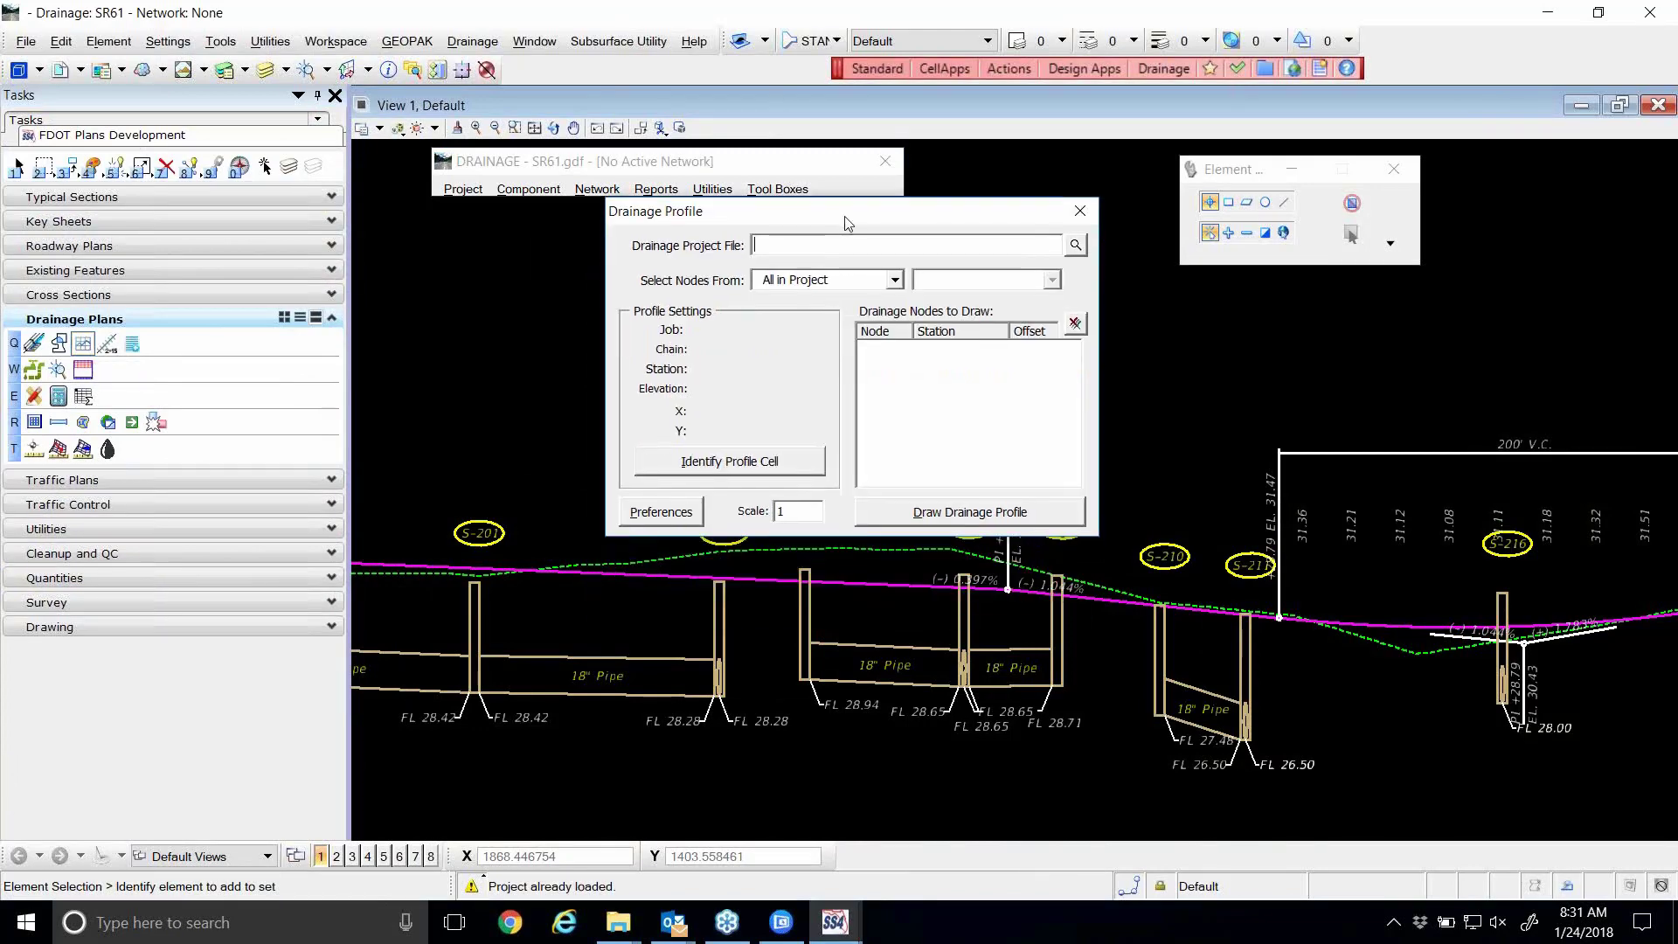
{"action": "left_click", "coordinate": [674, 516]}
{"action": "left_click", "coordinate": [699, 410]}
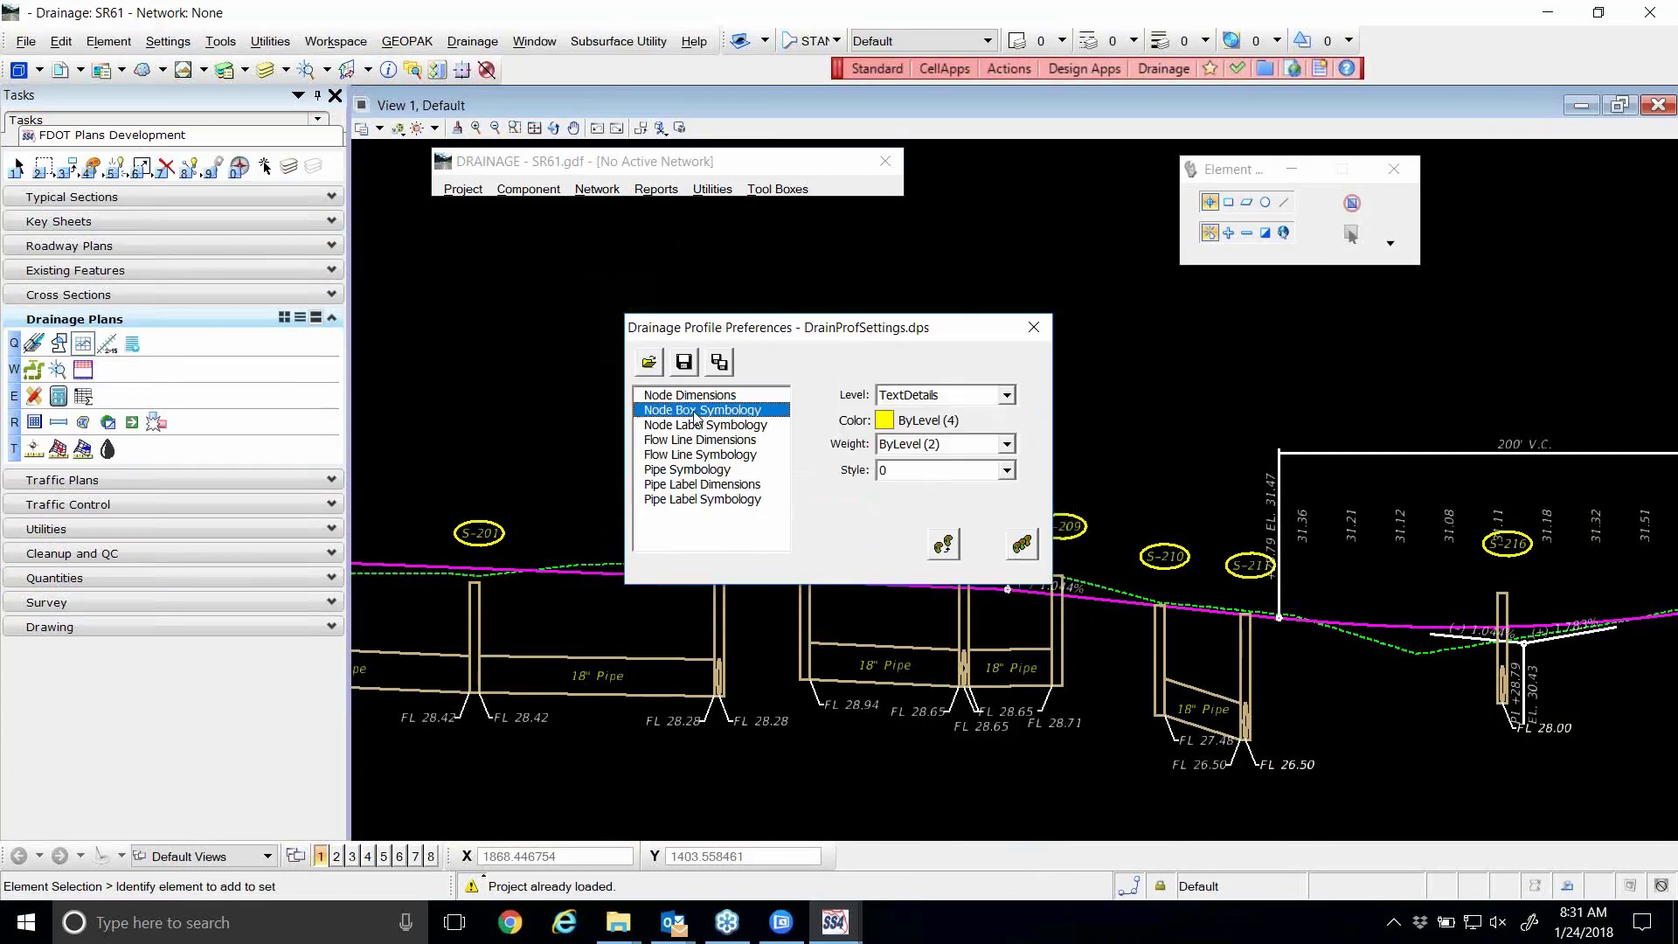
{"action": "left_click", "coordinate": [695, 427]}
{"action": "left_click", "coordinate": [679, 442]}
{"action": "left_click", "coordinate": [685, 469]}
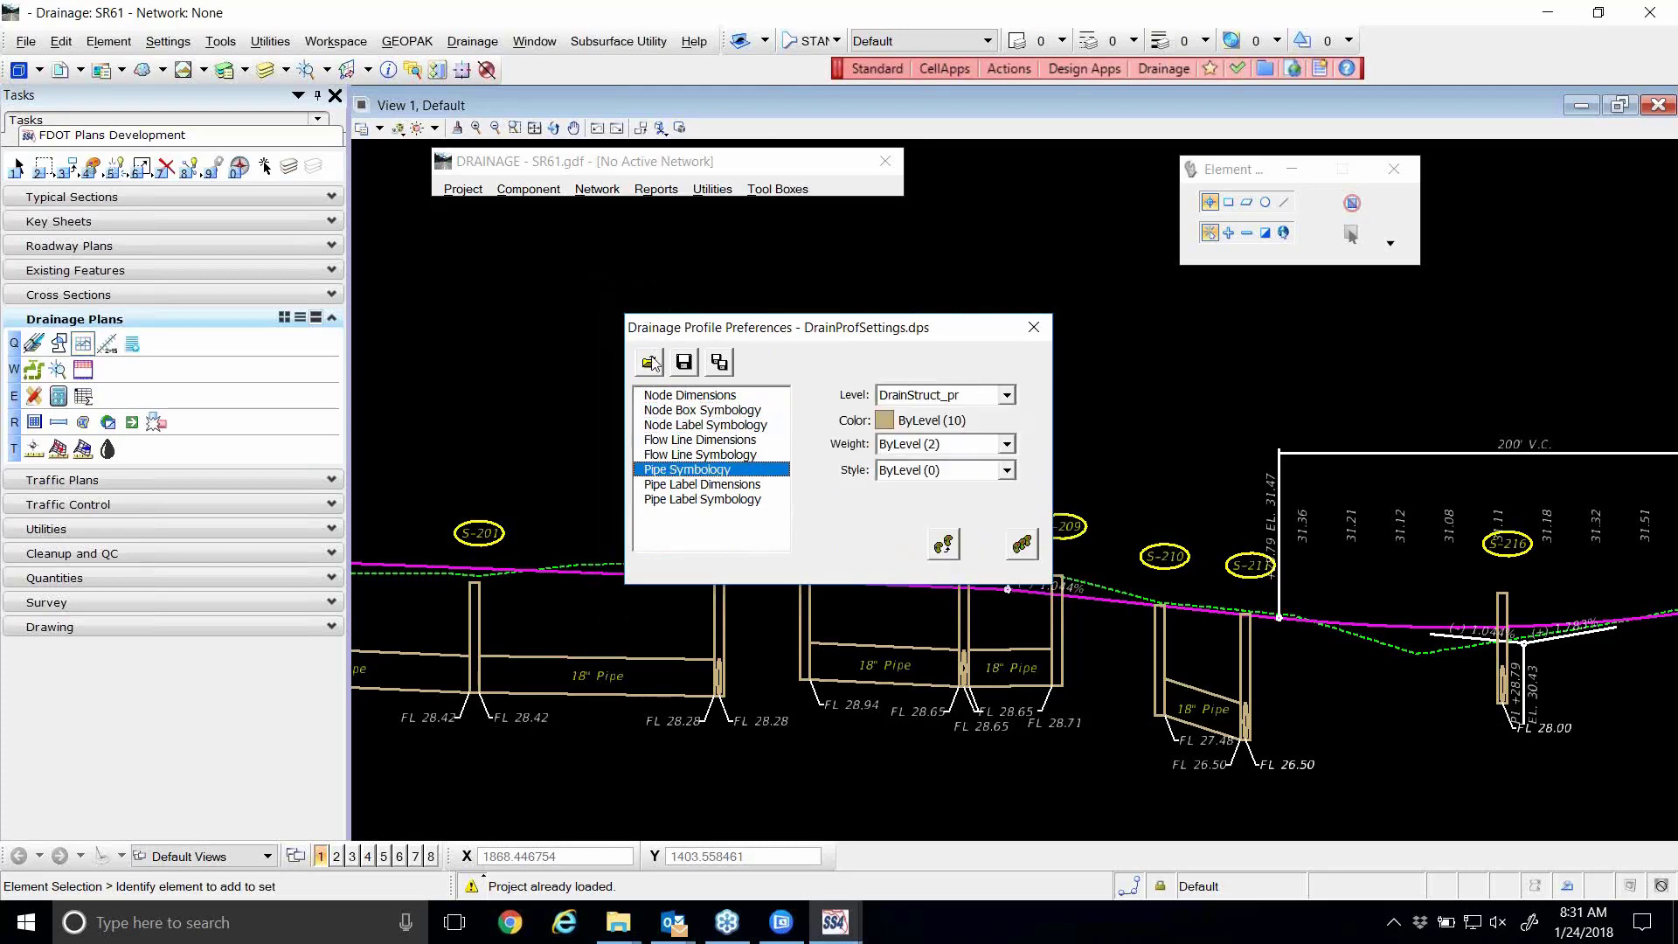
- Load DrainProfSettings.dps from the project's roadway folder into the drainage profile preferences, check Flow Line Dimensions and Node Box Symbology, and close both dialogs
{"action": "left_click_drag", "start_coordinate": [671, 331], "coordinate": [669, 250]}
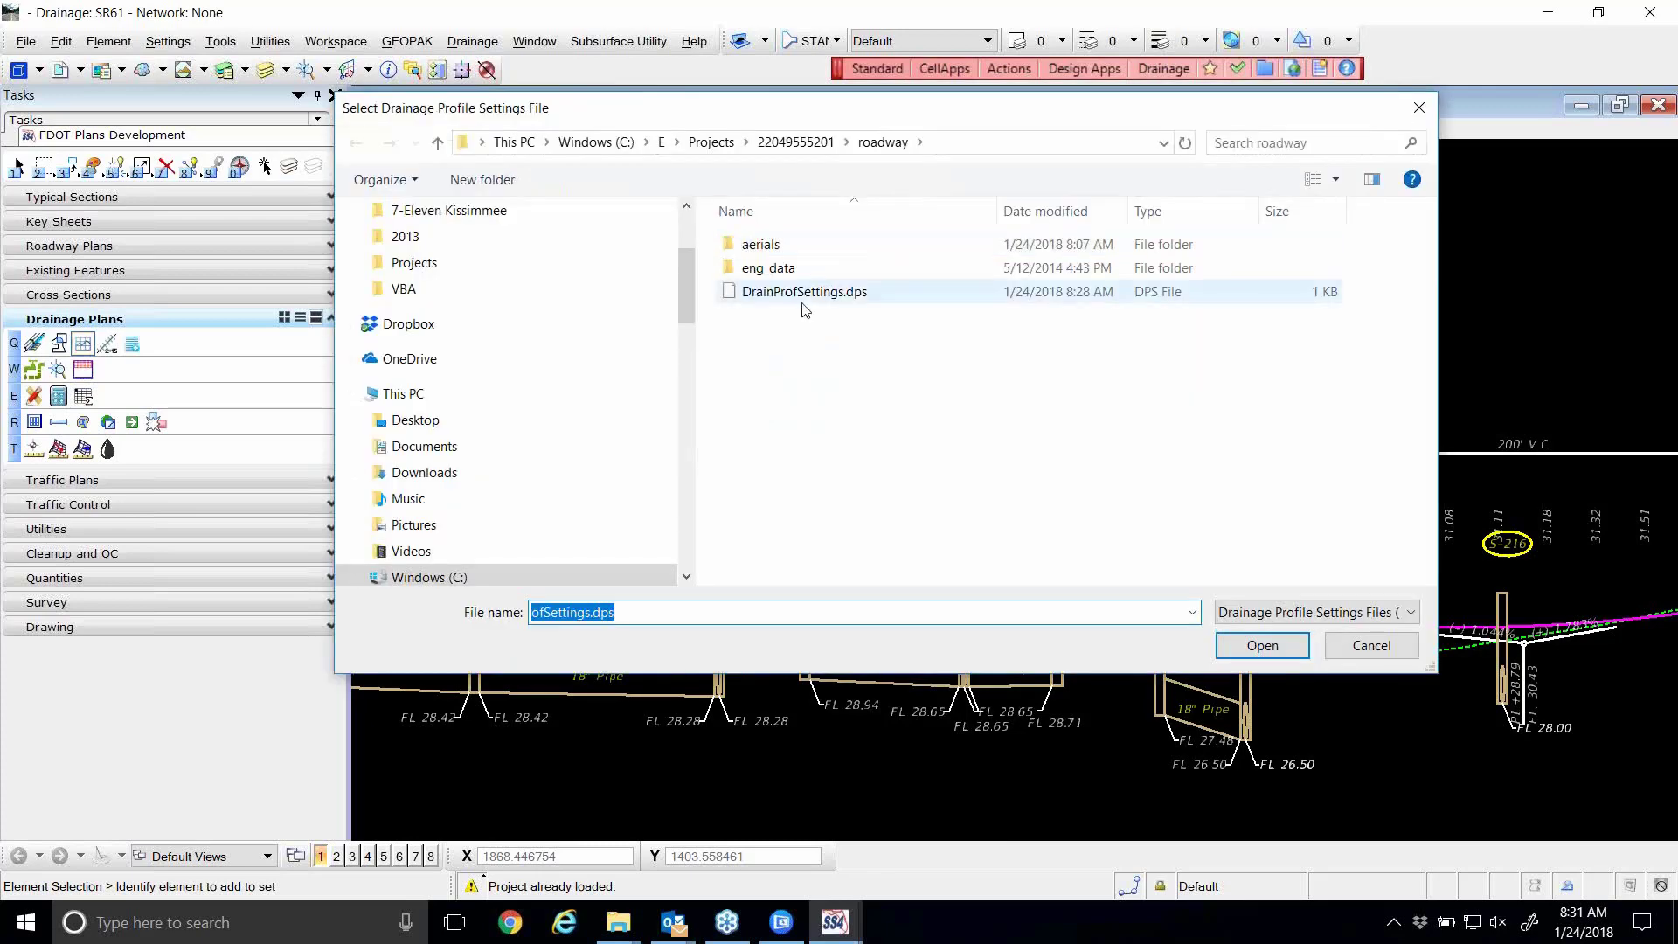
{"action": "double_click", "coordinate": [801, 302]}
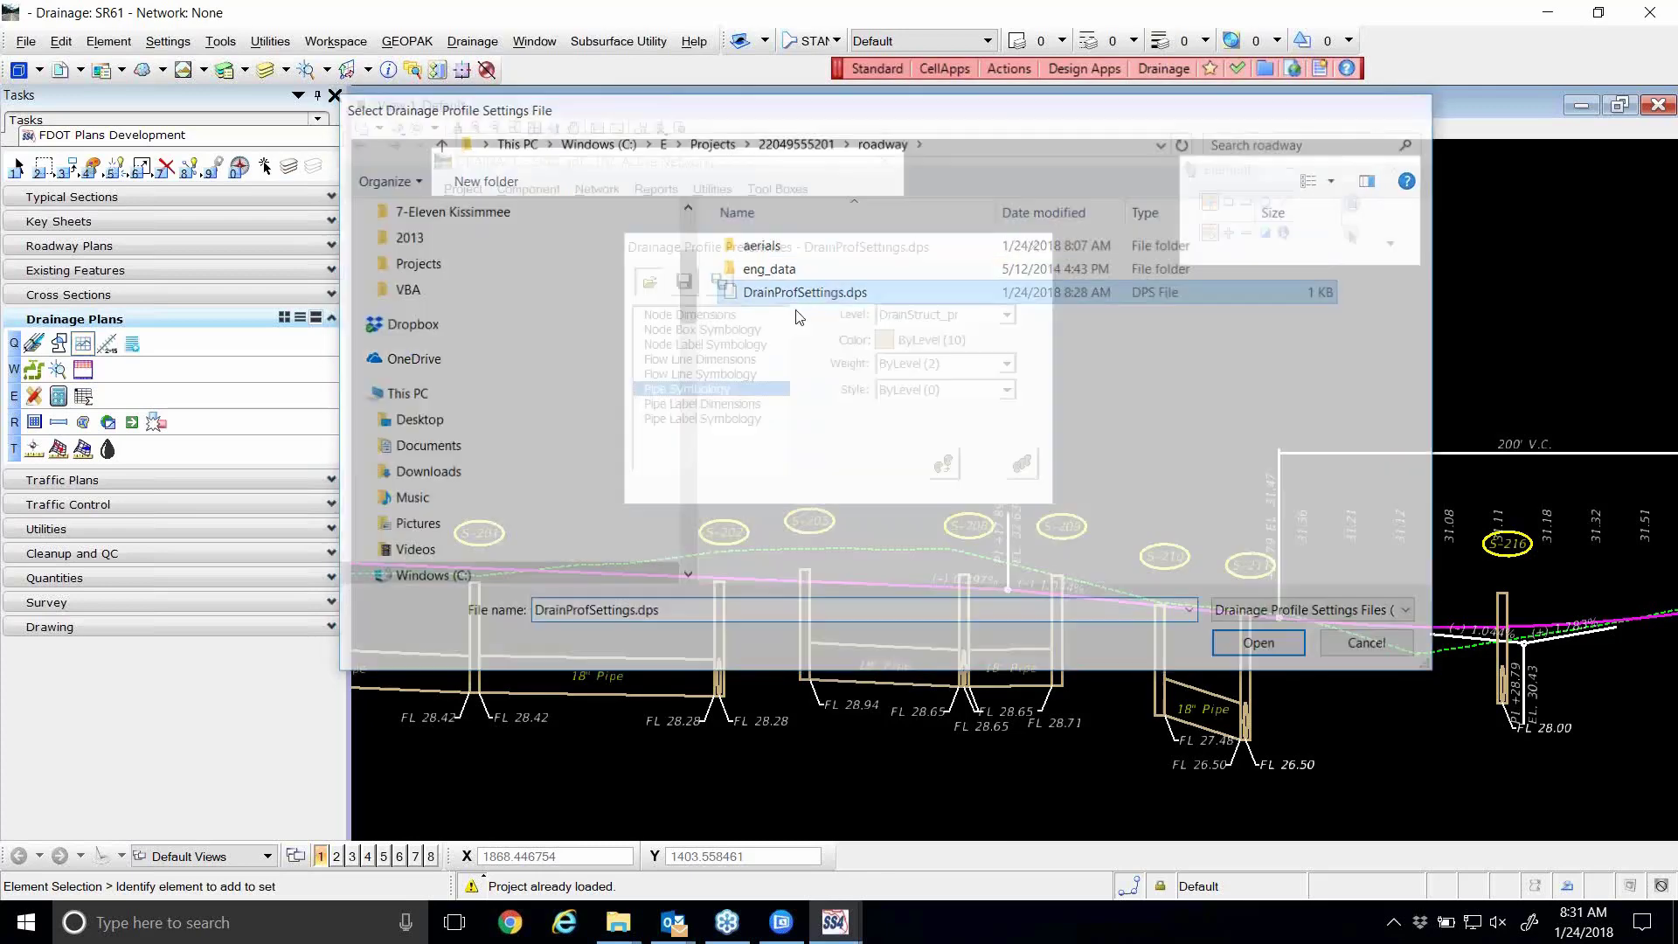
{"action": "left_click", "coordinate": [710, 359]}
{"action": "left_click", "coordinate": [697, 330]}
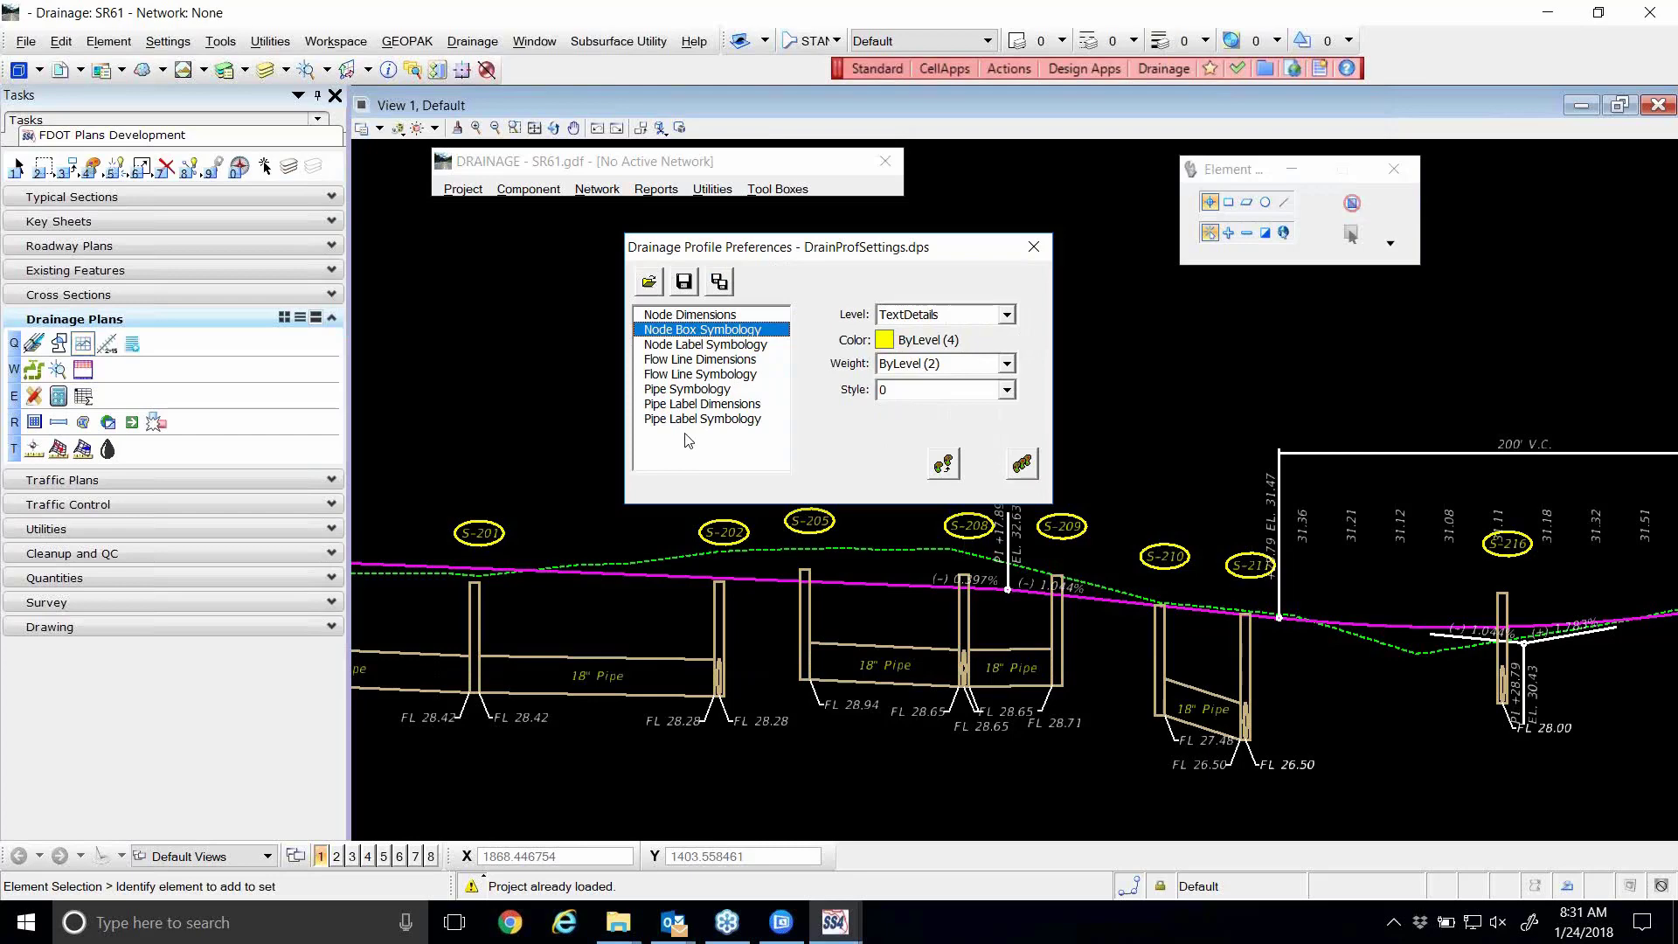
{"action": "left_click", "coordinate": [1031, 247]}
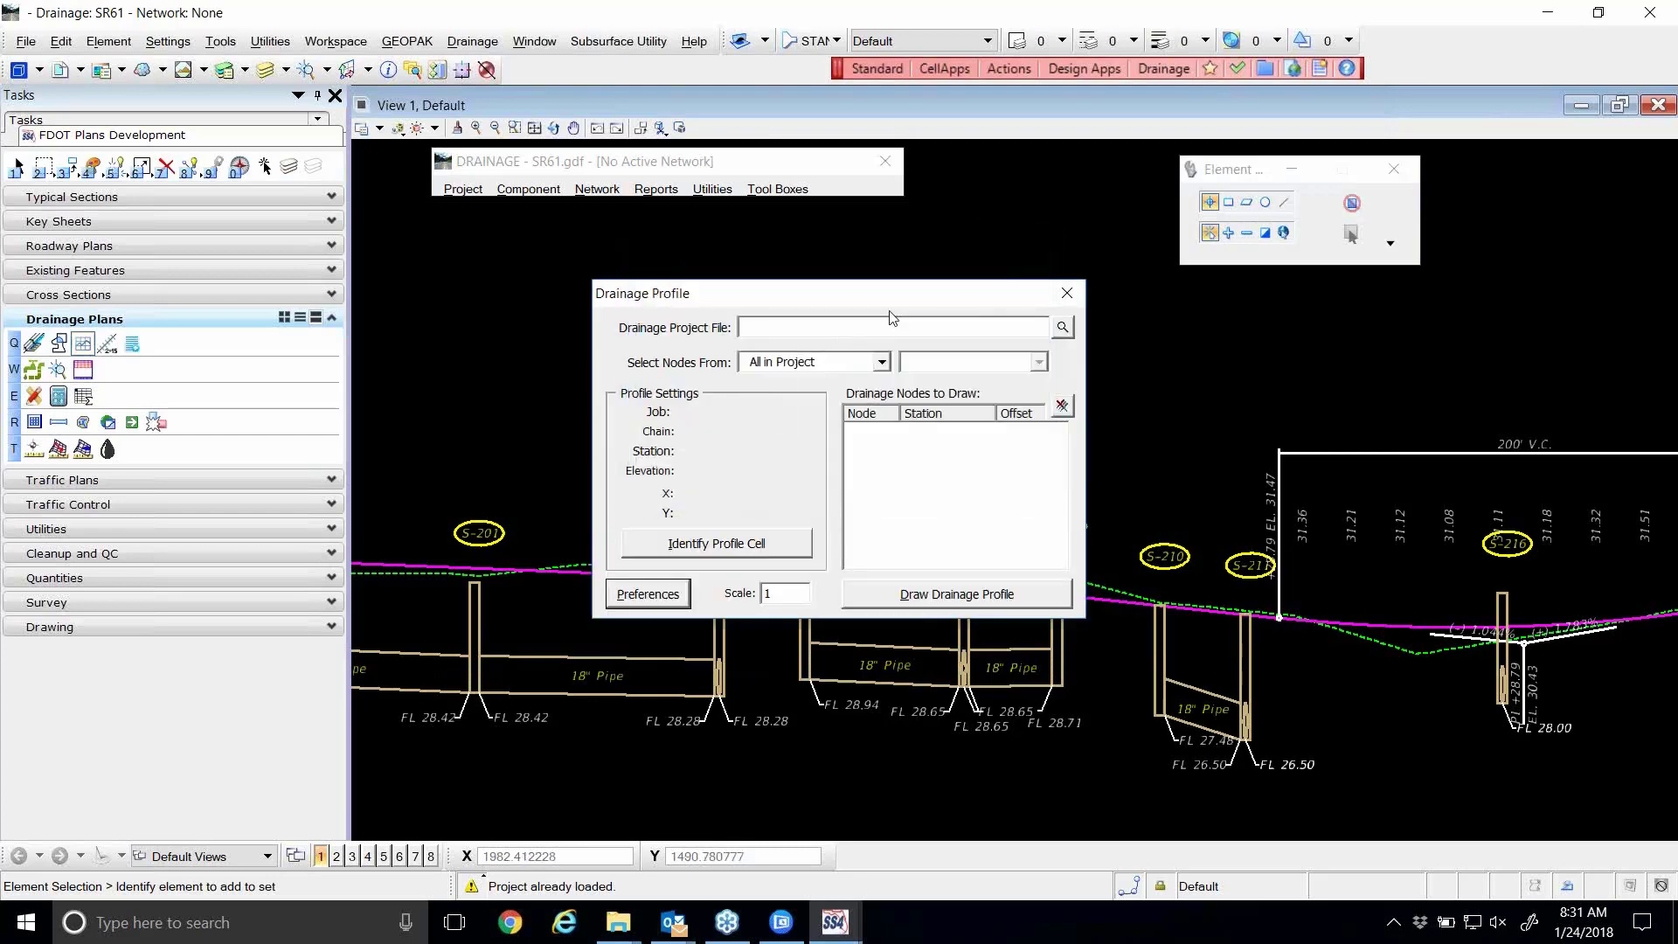
{"action": "left_click", "coordinate": [1068, 293]}
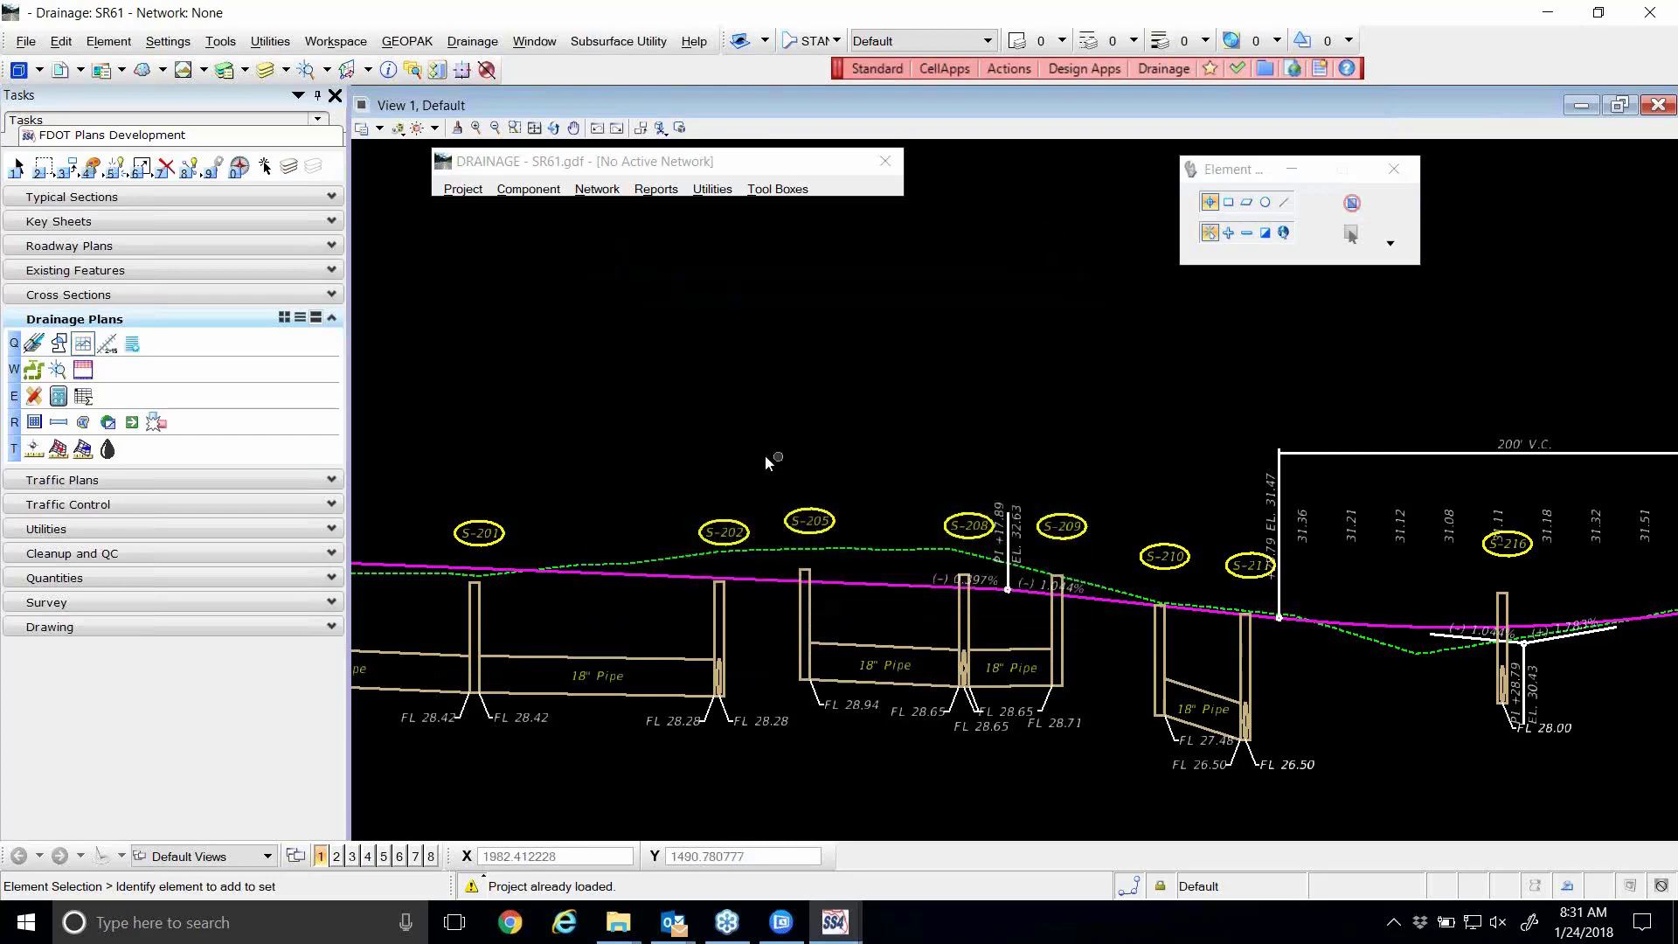
- Compare the Node Dimensions preferences with the S-200 and S-201 structure labels in the profile, and close both dialogs
{"action": "scroll", "coordinate": [712, 592], "scroll_direction": "down", "scroll_amount": 2}
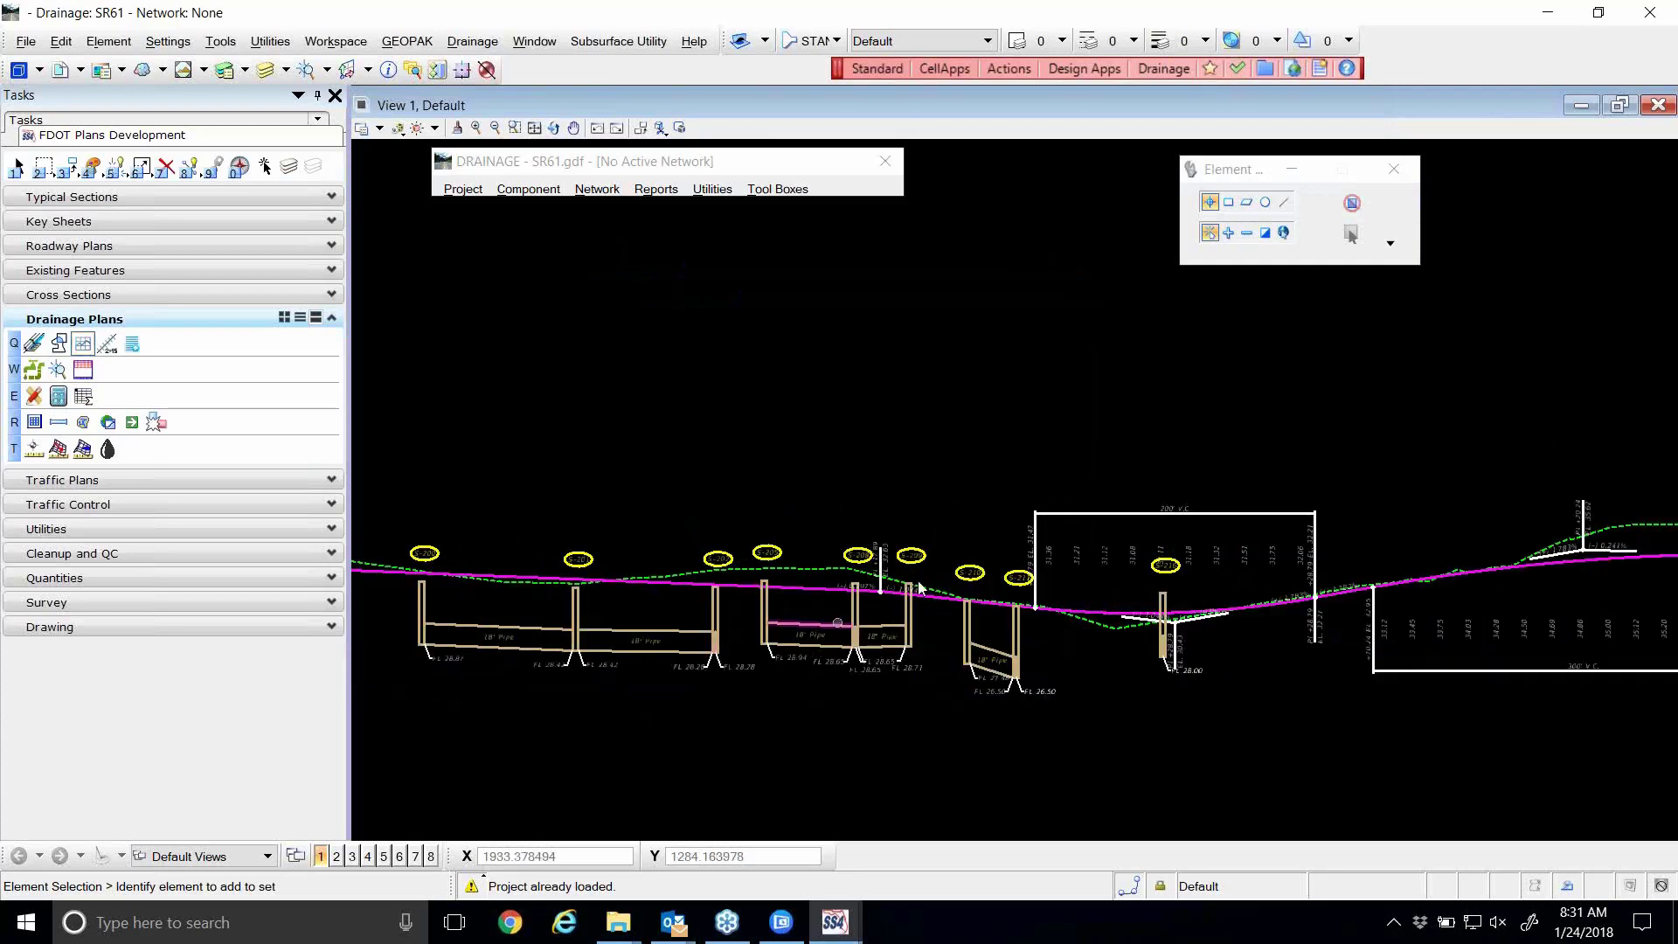
{"action": "scroll", "coordinate": [1010, 548], "scroll_direction": "down", "scroll_amount": 2}
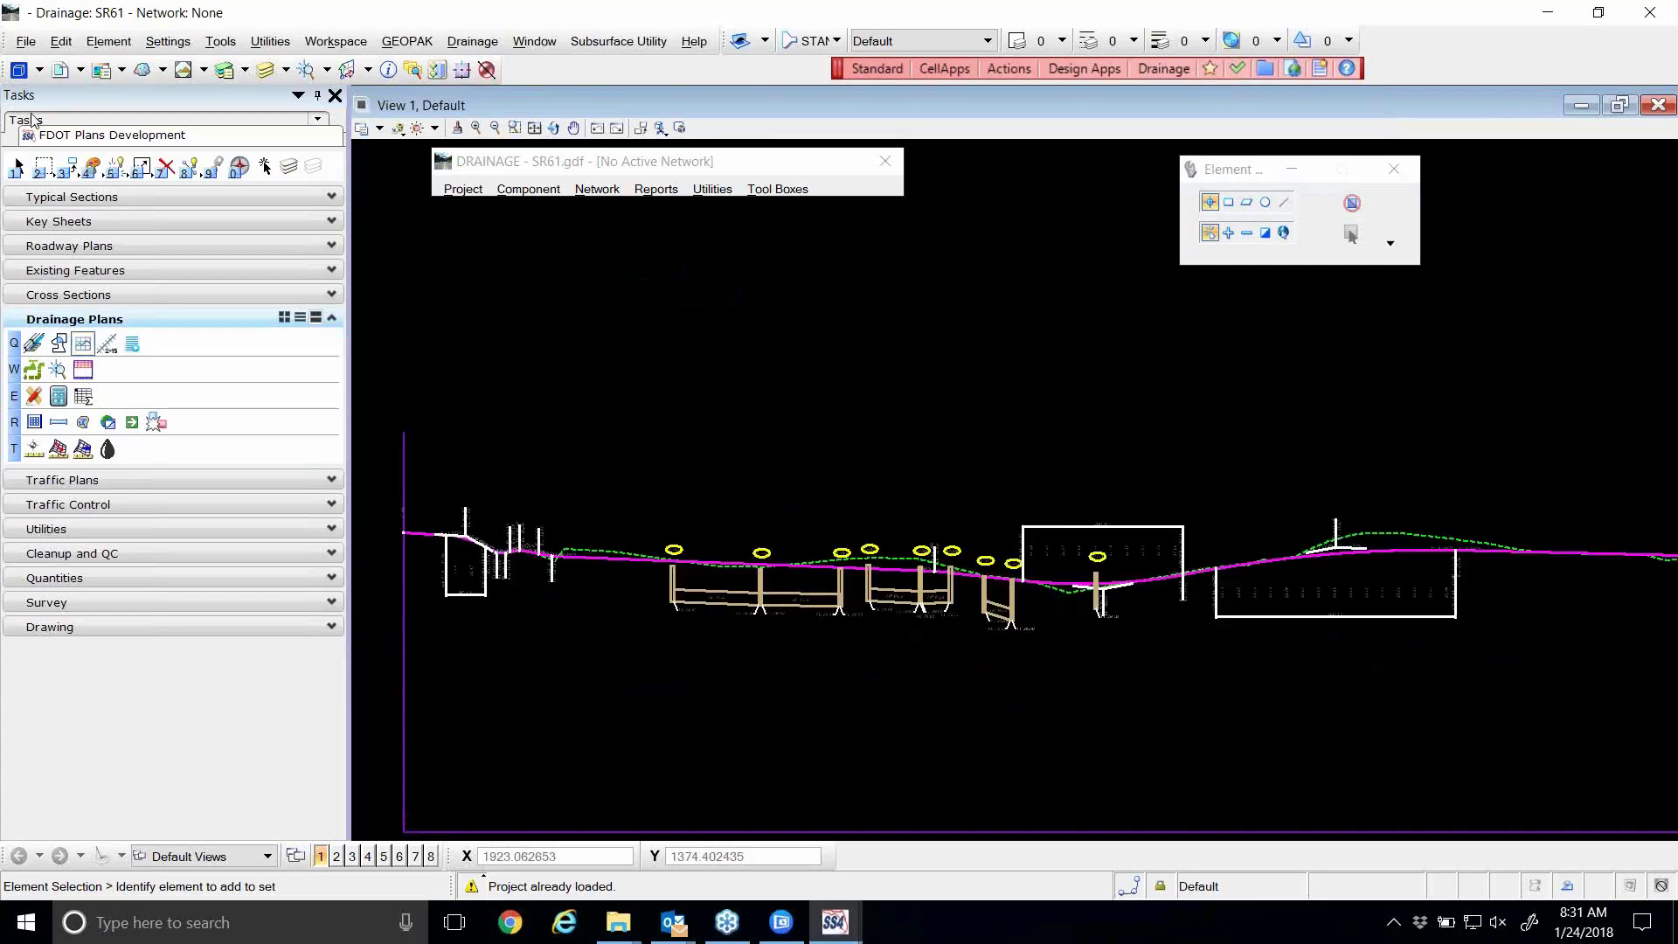
{"action": "left_click", "coordinate": [19, 166]}
{"action": "scroll", "coordinate": [526, 556], "scroll_direction": "up", "scroll_amount": 3}
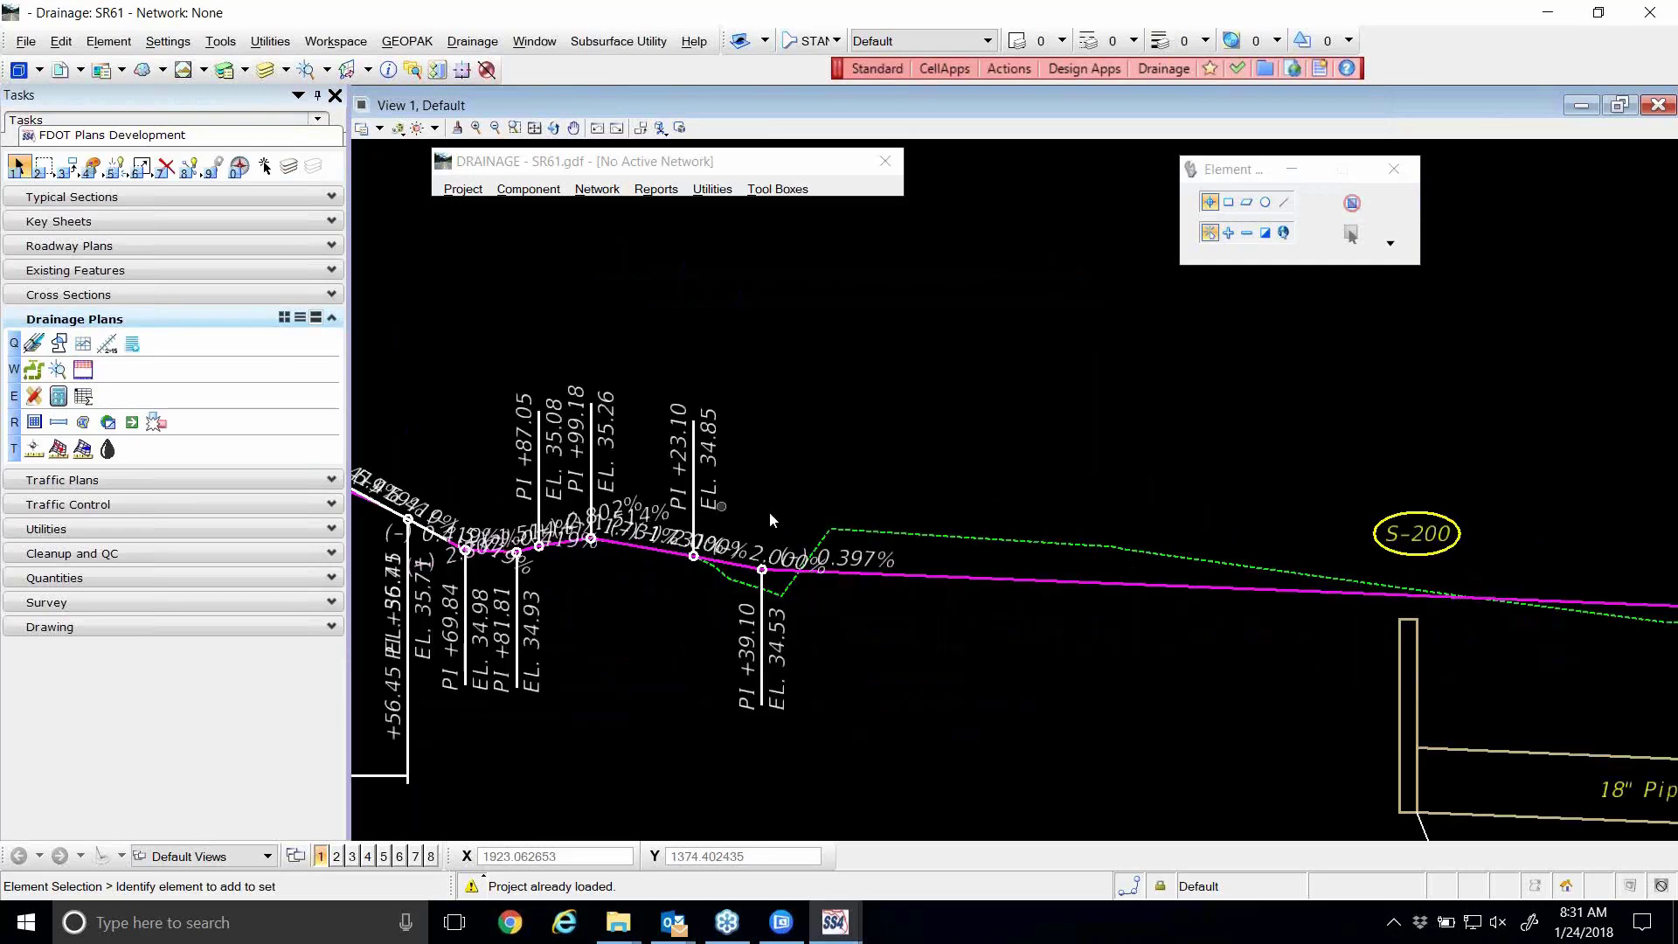
{"action": "scroll", "coordinate": [757, 535], "scroll_direction": "down", "scroll_amount": 1}
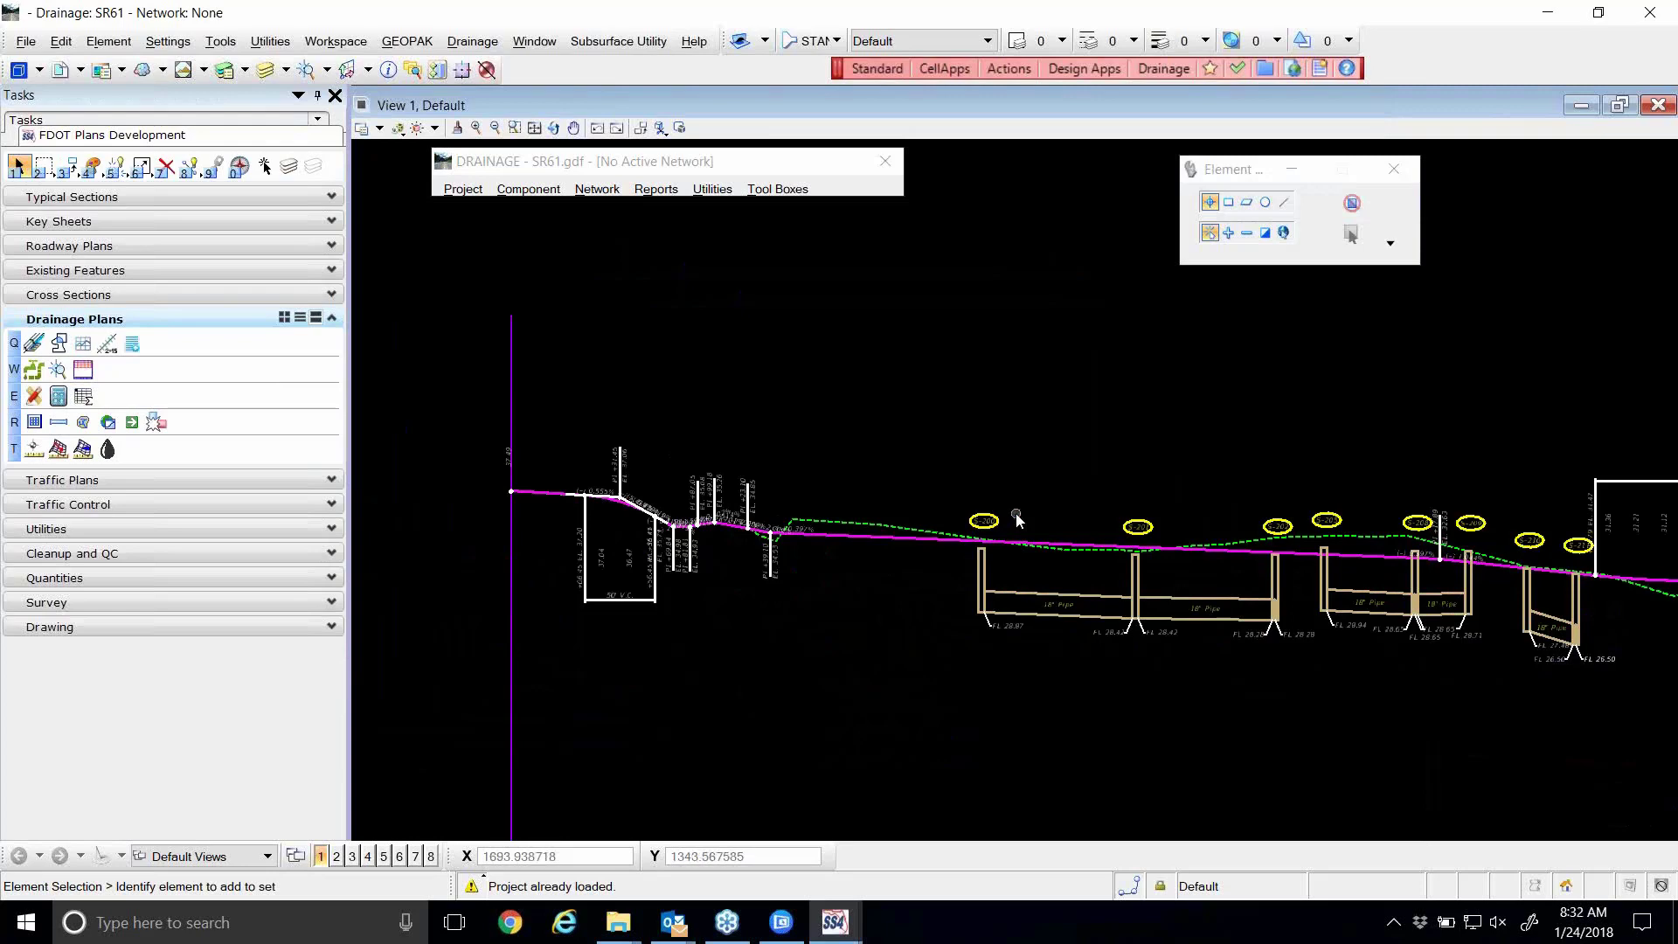
{"action": "scroll", "coordinate": [1015, 518], "scroll_direction": "up", "scroll_amount": 5}
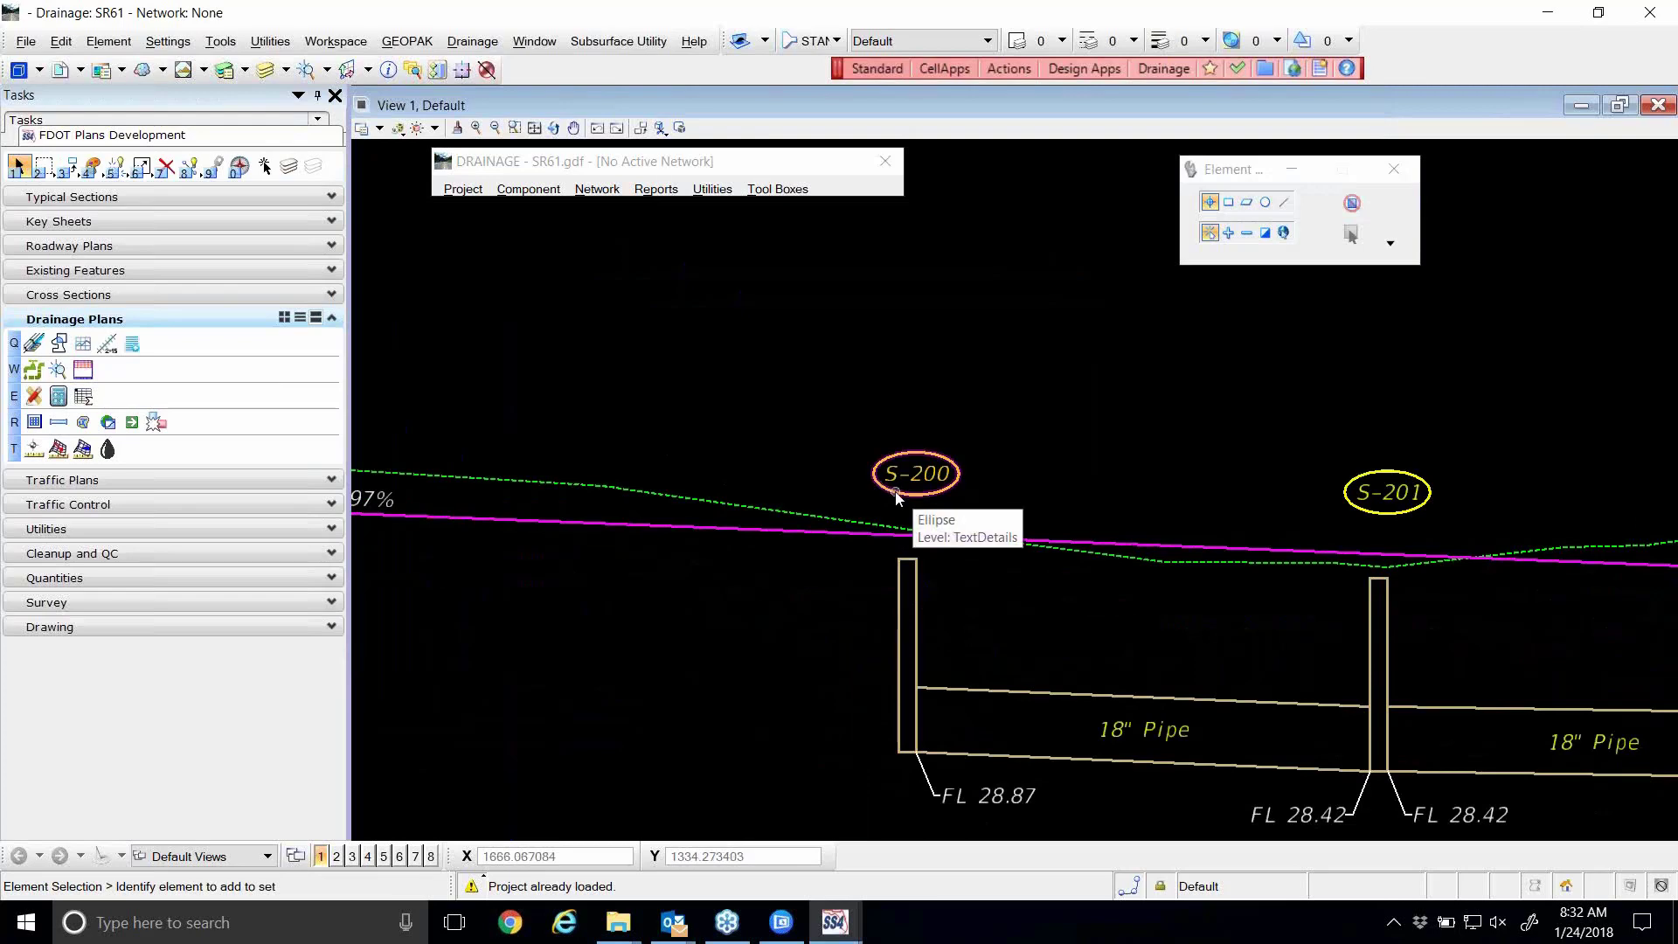
{"action": "left_click", "coordinate": [83, 343]}
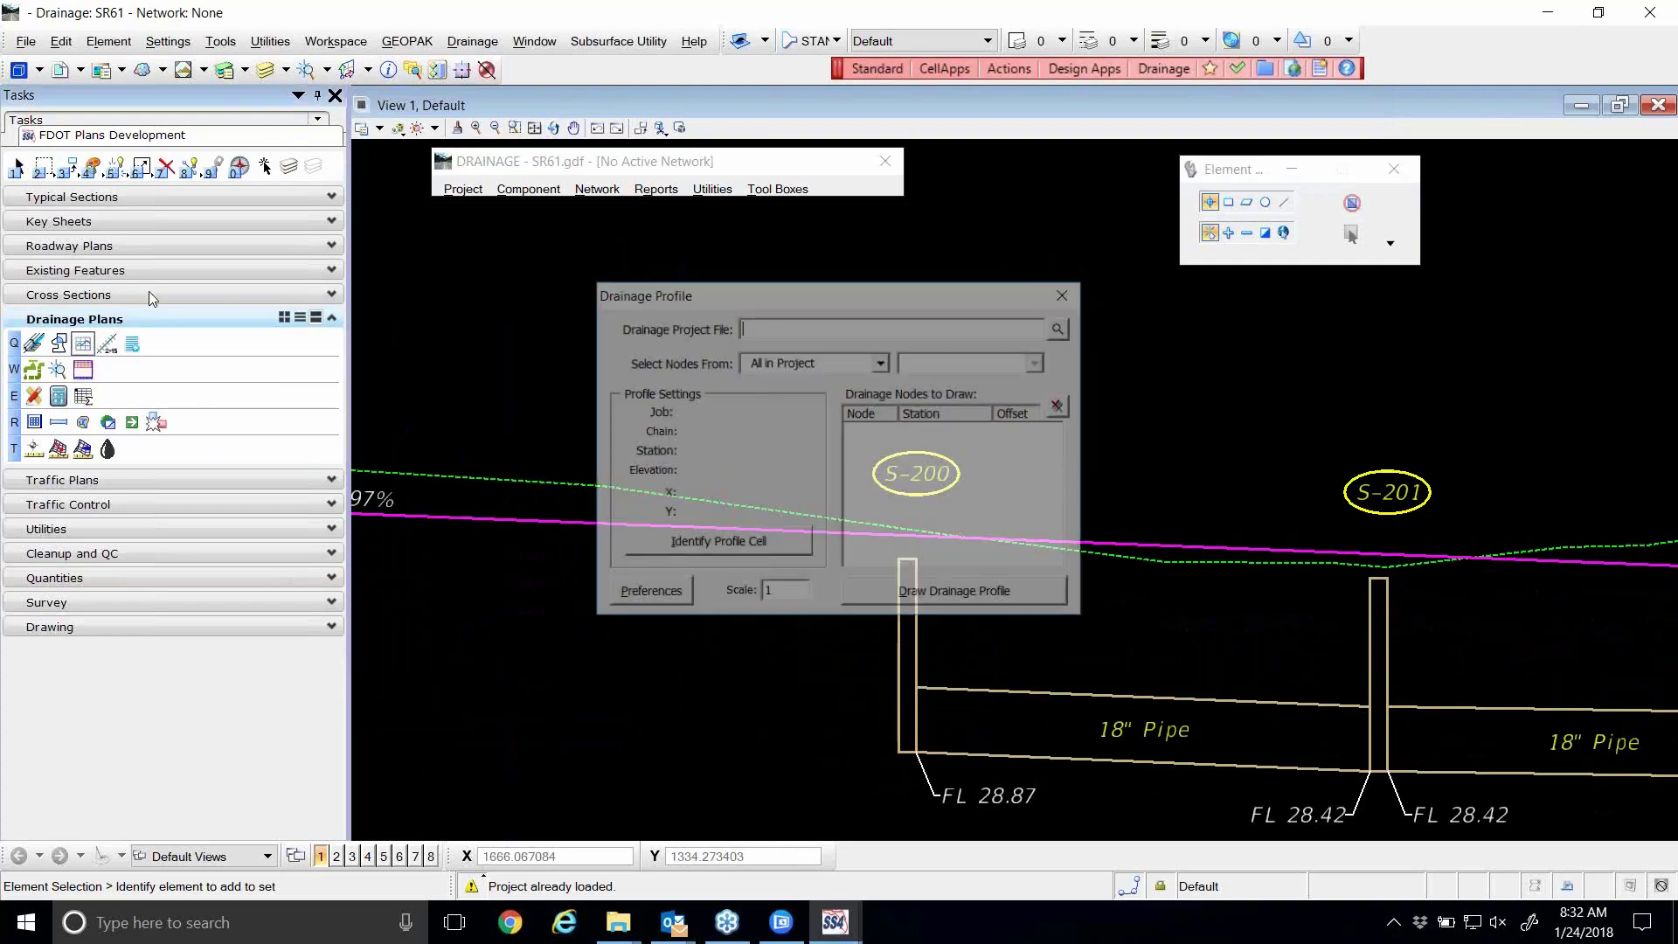
{"action": "left_click", "coordinate": [619, 584]}
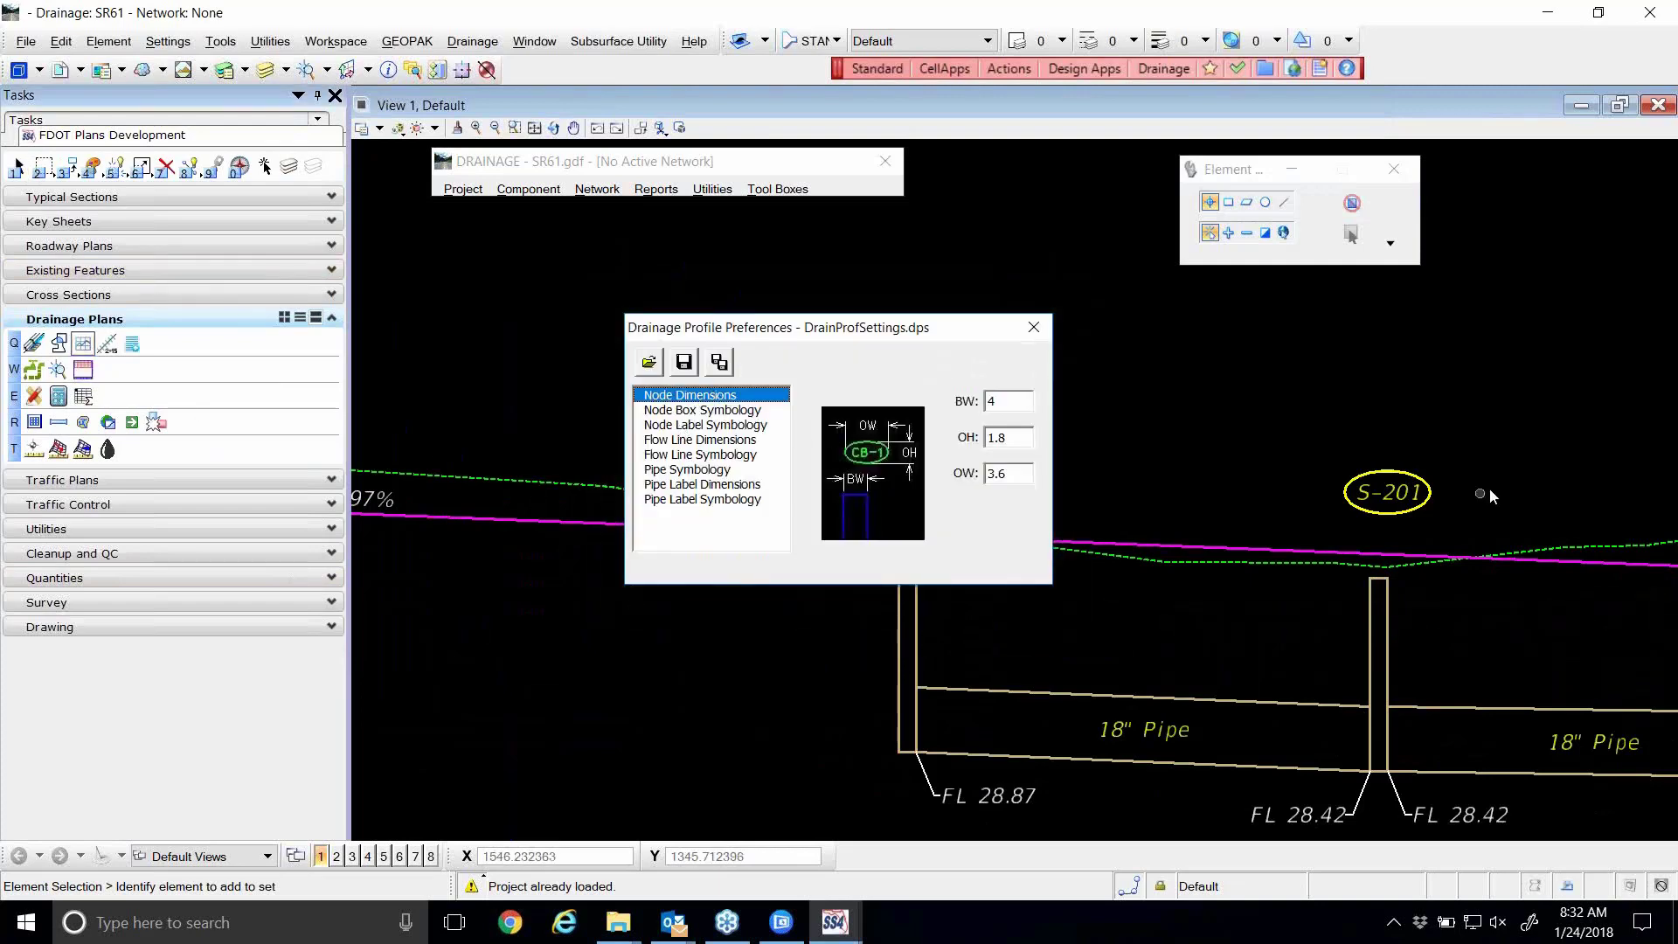
{"action": "scroll", "coordinate": [1490, 488], "scroll_direction": "up", "scroll_amount": 3}
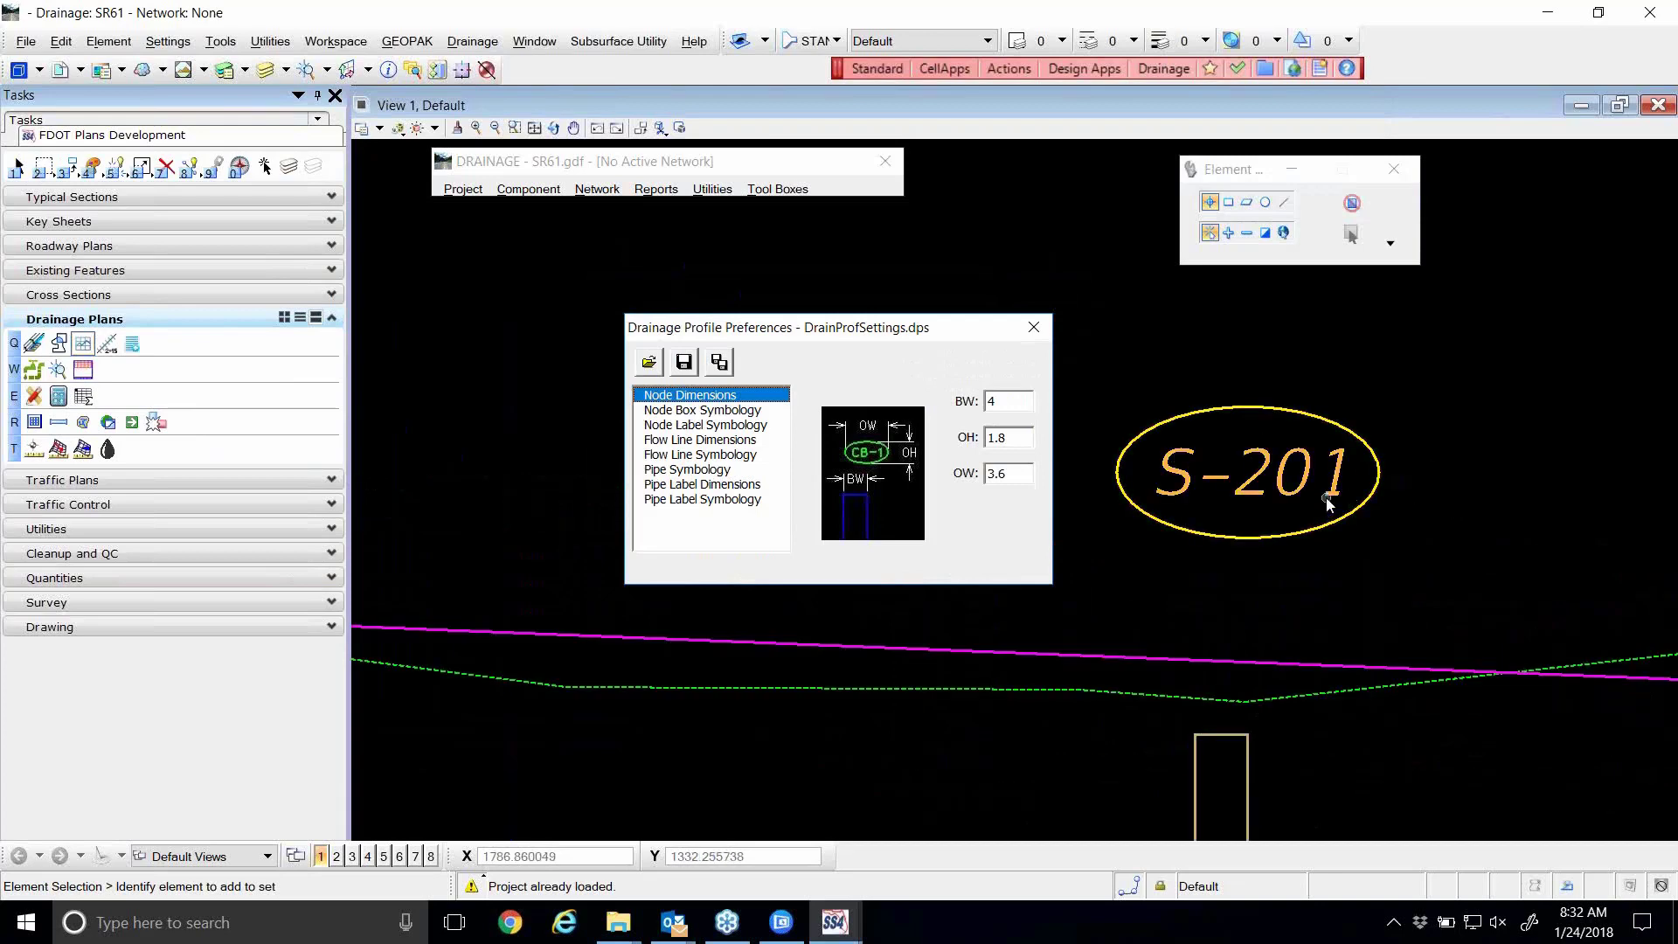
{"action": "scroll", "coordinate": [1245, 538], "scroll_direction": "down", "scroll_amount": 3}
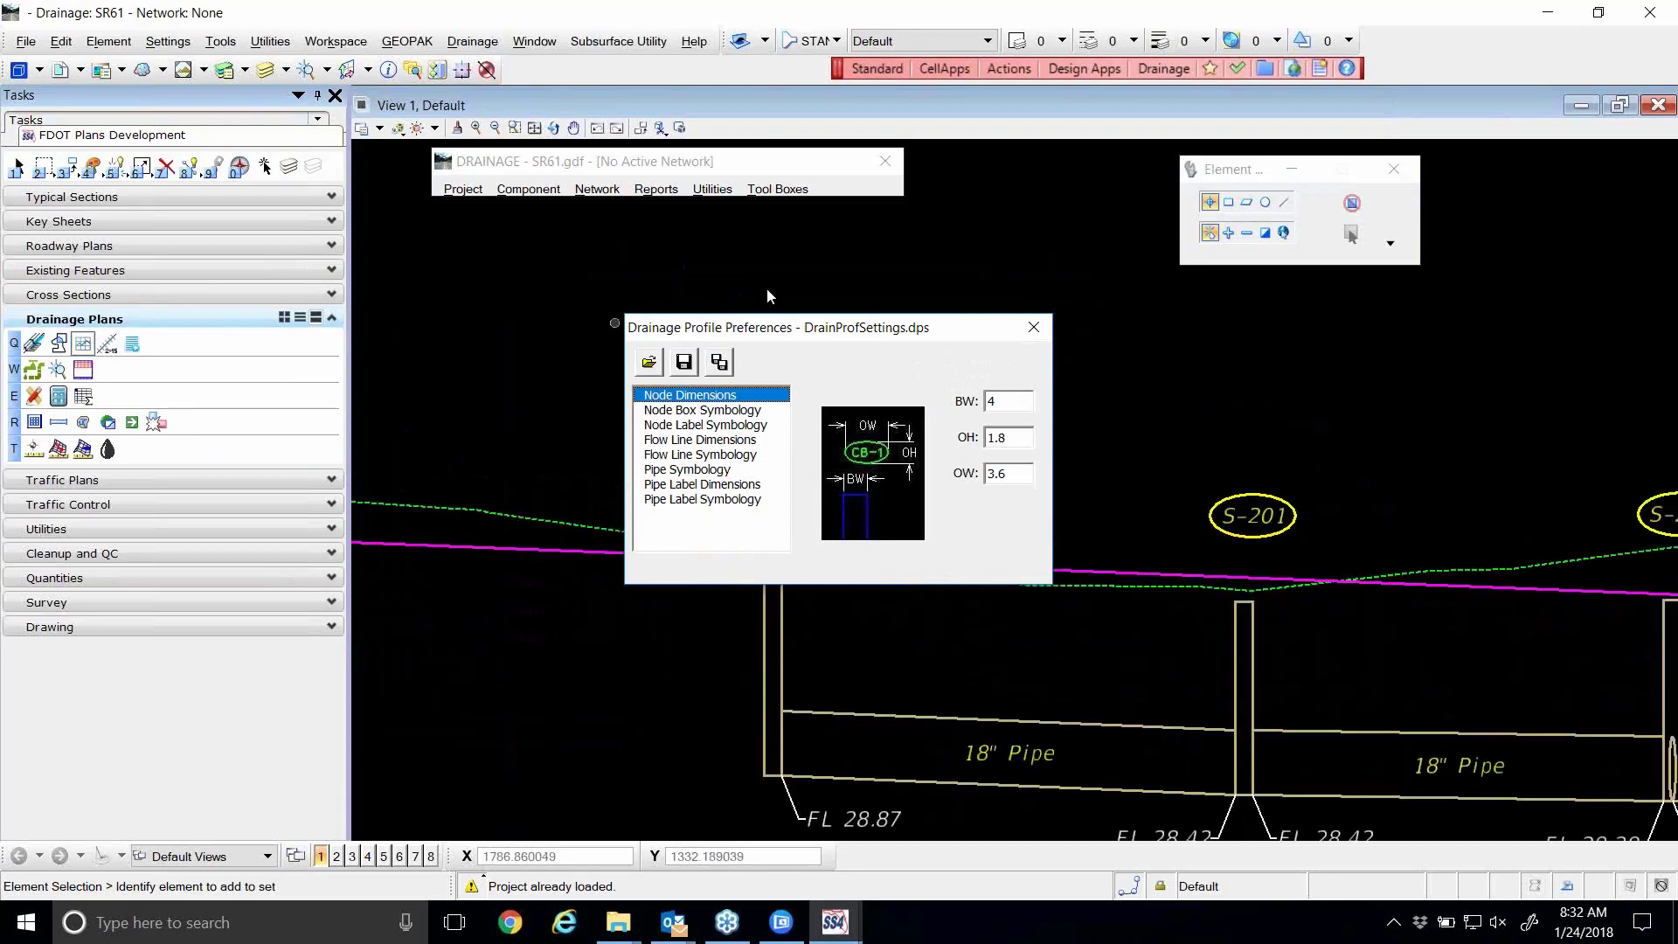
{"action": "left_click", "coordinate": [1033, 326]}
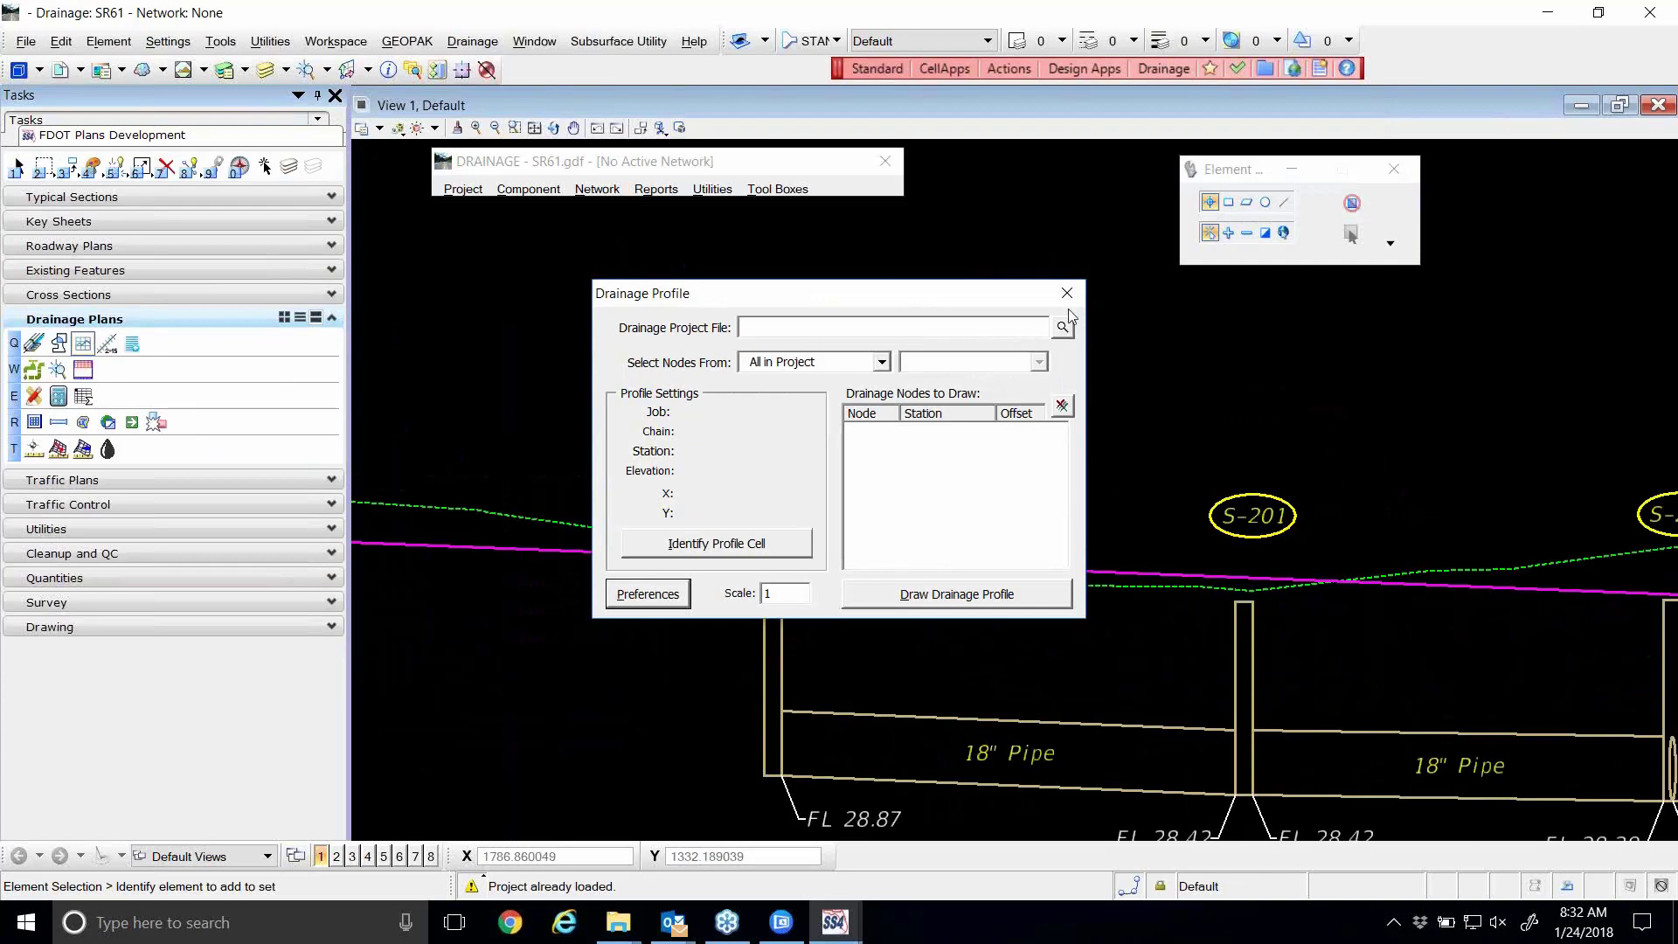
{"action": "left_click", "coordinate": [1068, 293]}
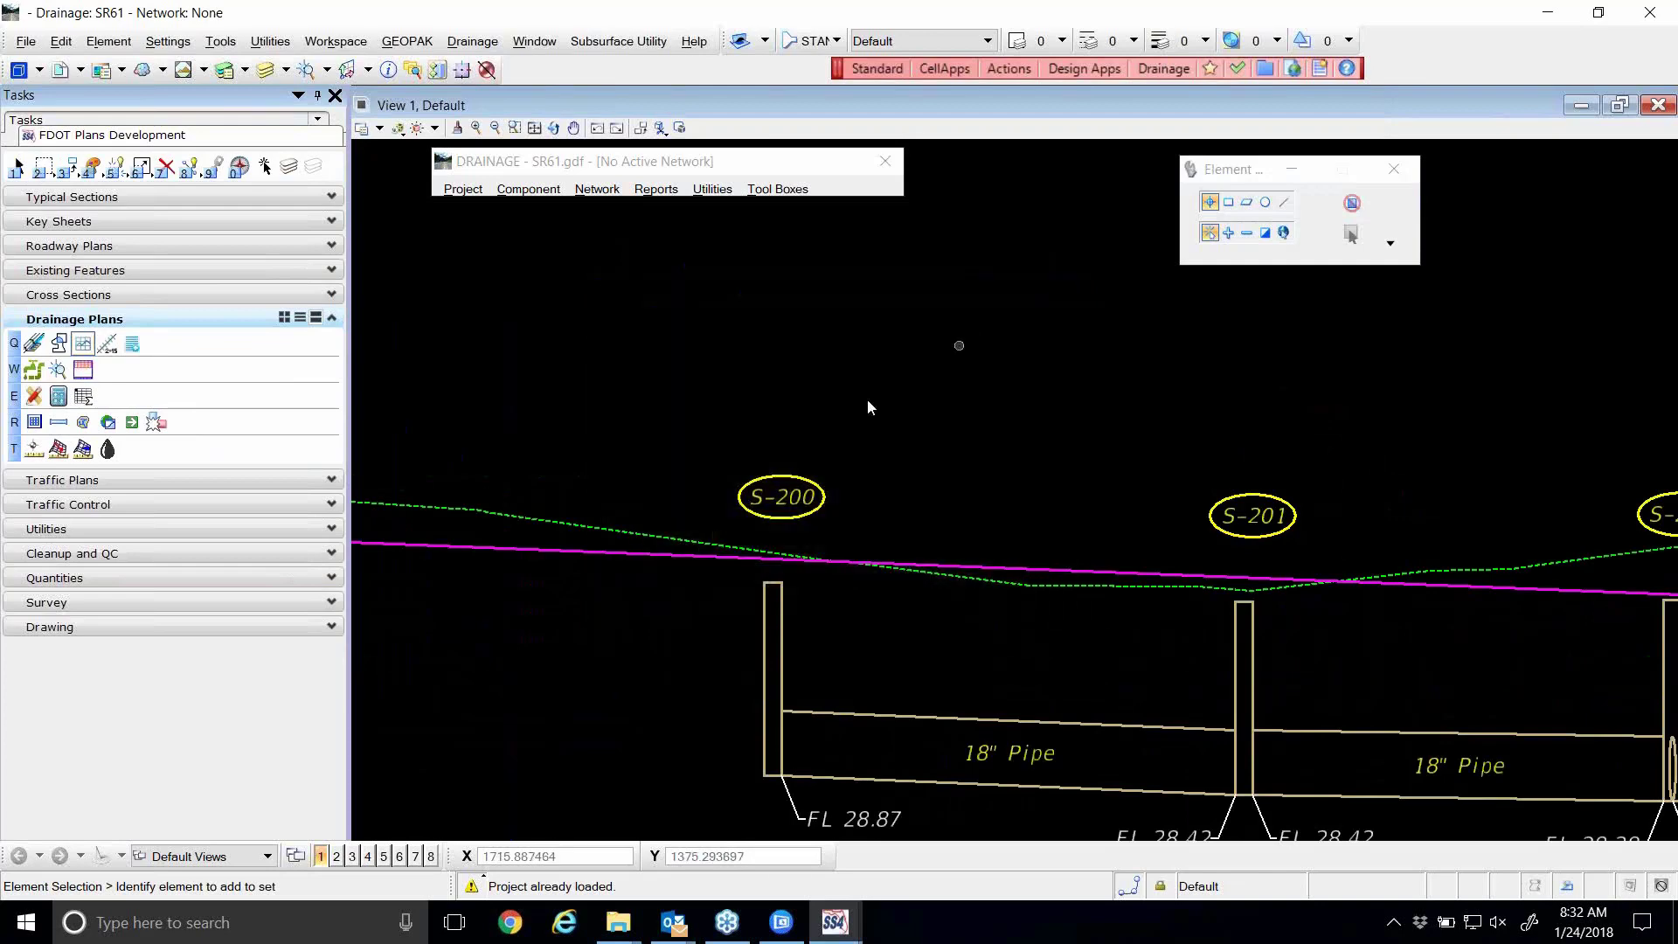
- Select all profile elements on the TextDetails level, including the structure and pipe labels, using the element selection's level attribute
{"action": "scroll", "coordinate": [867, 392], "scroll_direction": "down", "scroll_amount": 2}
{"action": "scroll", "coordinate": [860, 354], "scroll_direction": "down", "scroll_amount": 2}
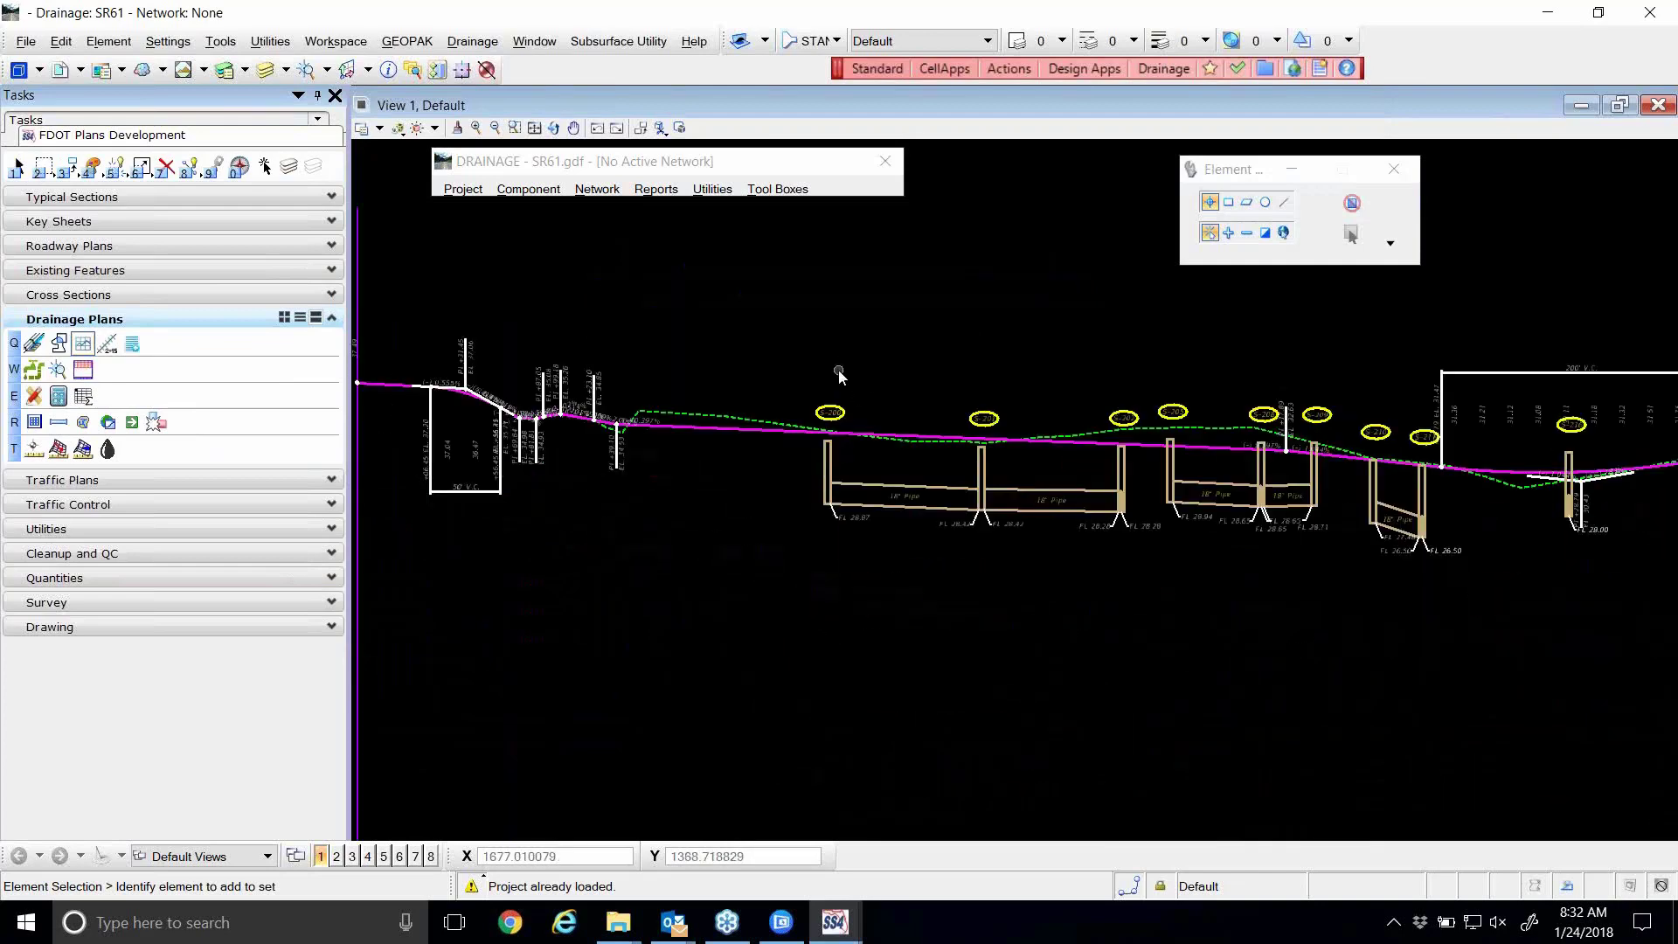
{"action": "scroll", "coordinate": [1137, 490], "scroll_direction": "up", "scroll_amount": 2}
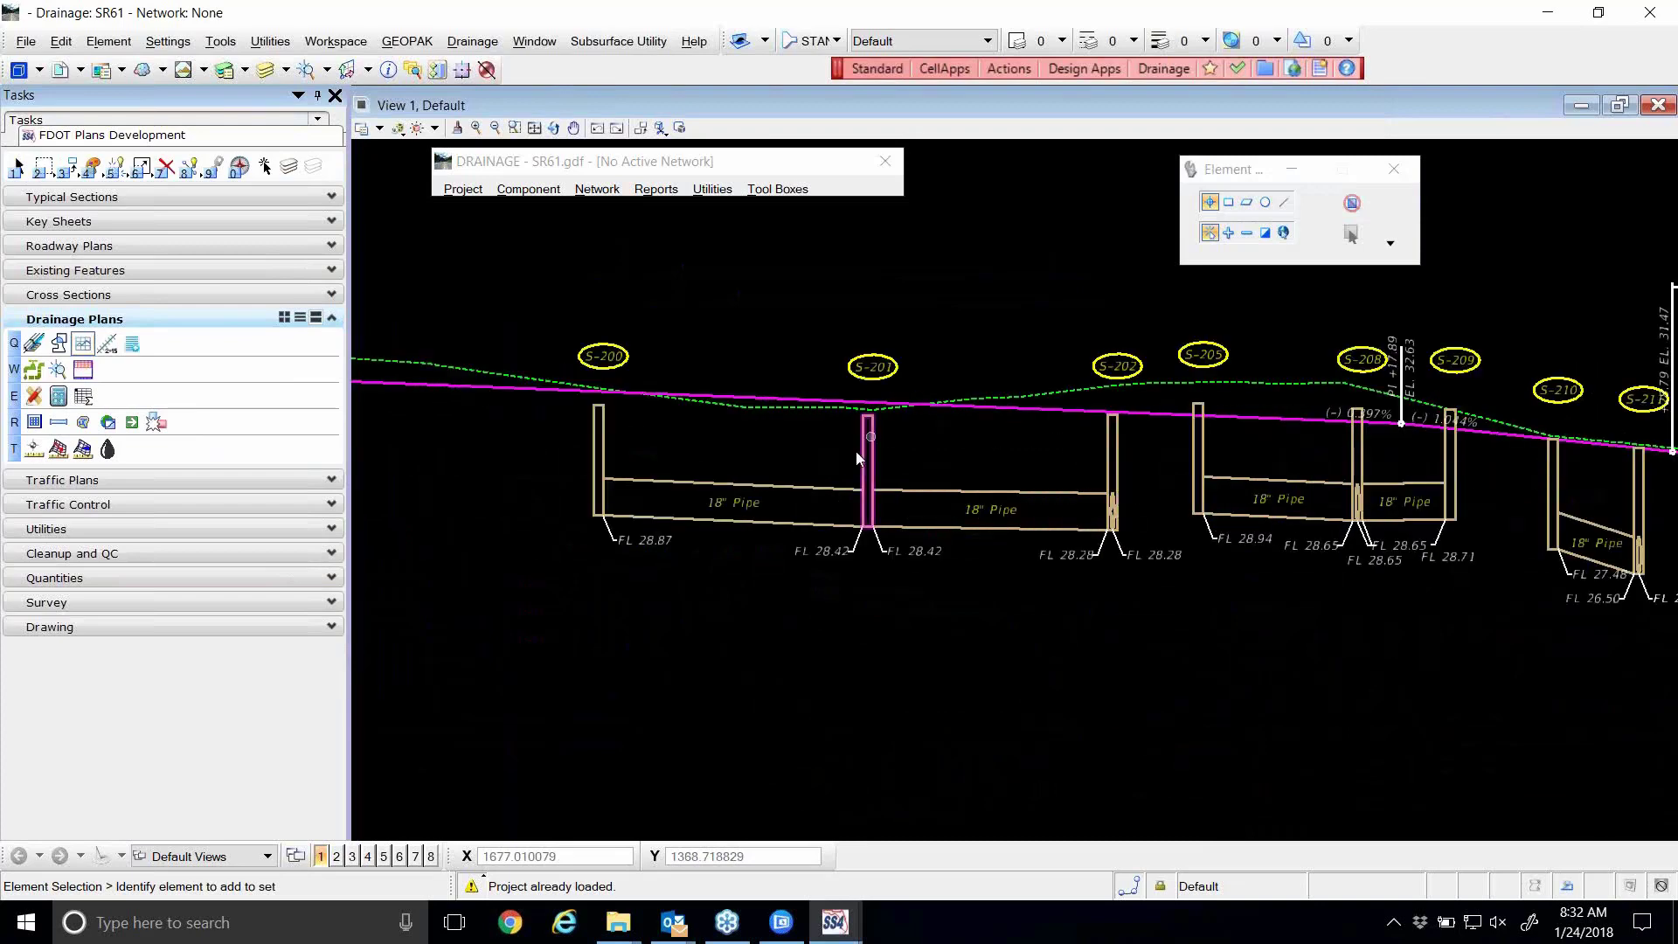
{"action": "scroll", "coordinate": [876, 476], "scroll_direction": "down", "scroll_amount": 2}
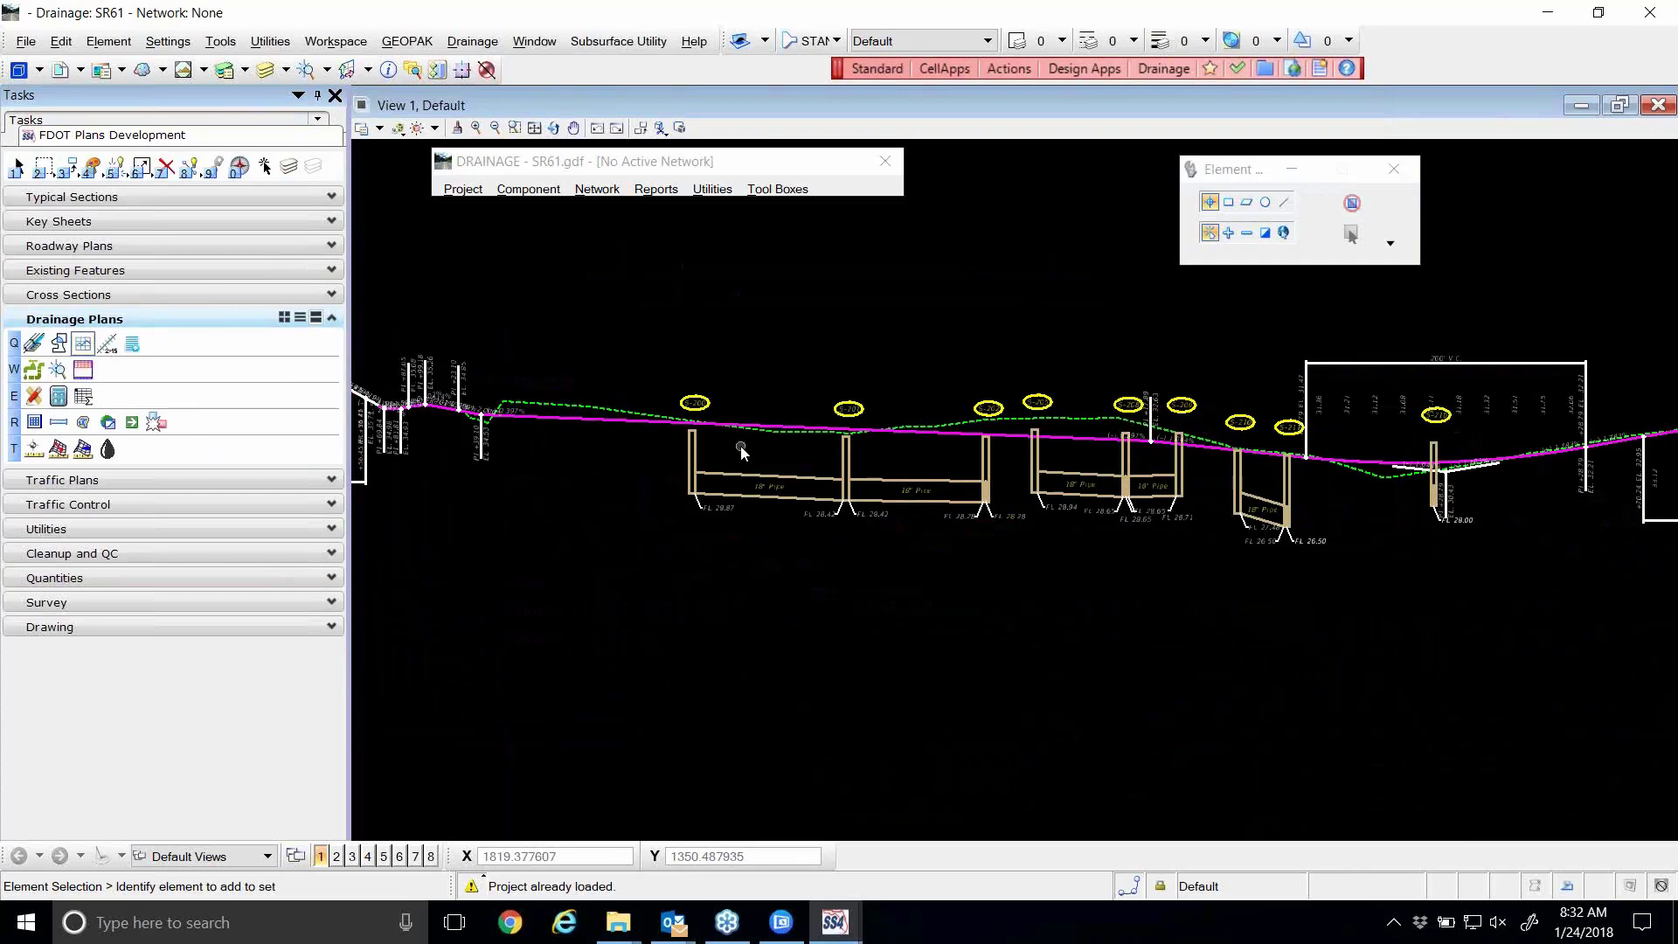
{"action": "scroll", "coordinate": [625, 421], "scroll_direction": "up", "scroll_amount": 5}
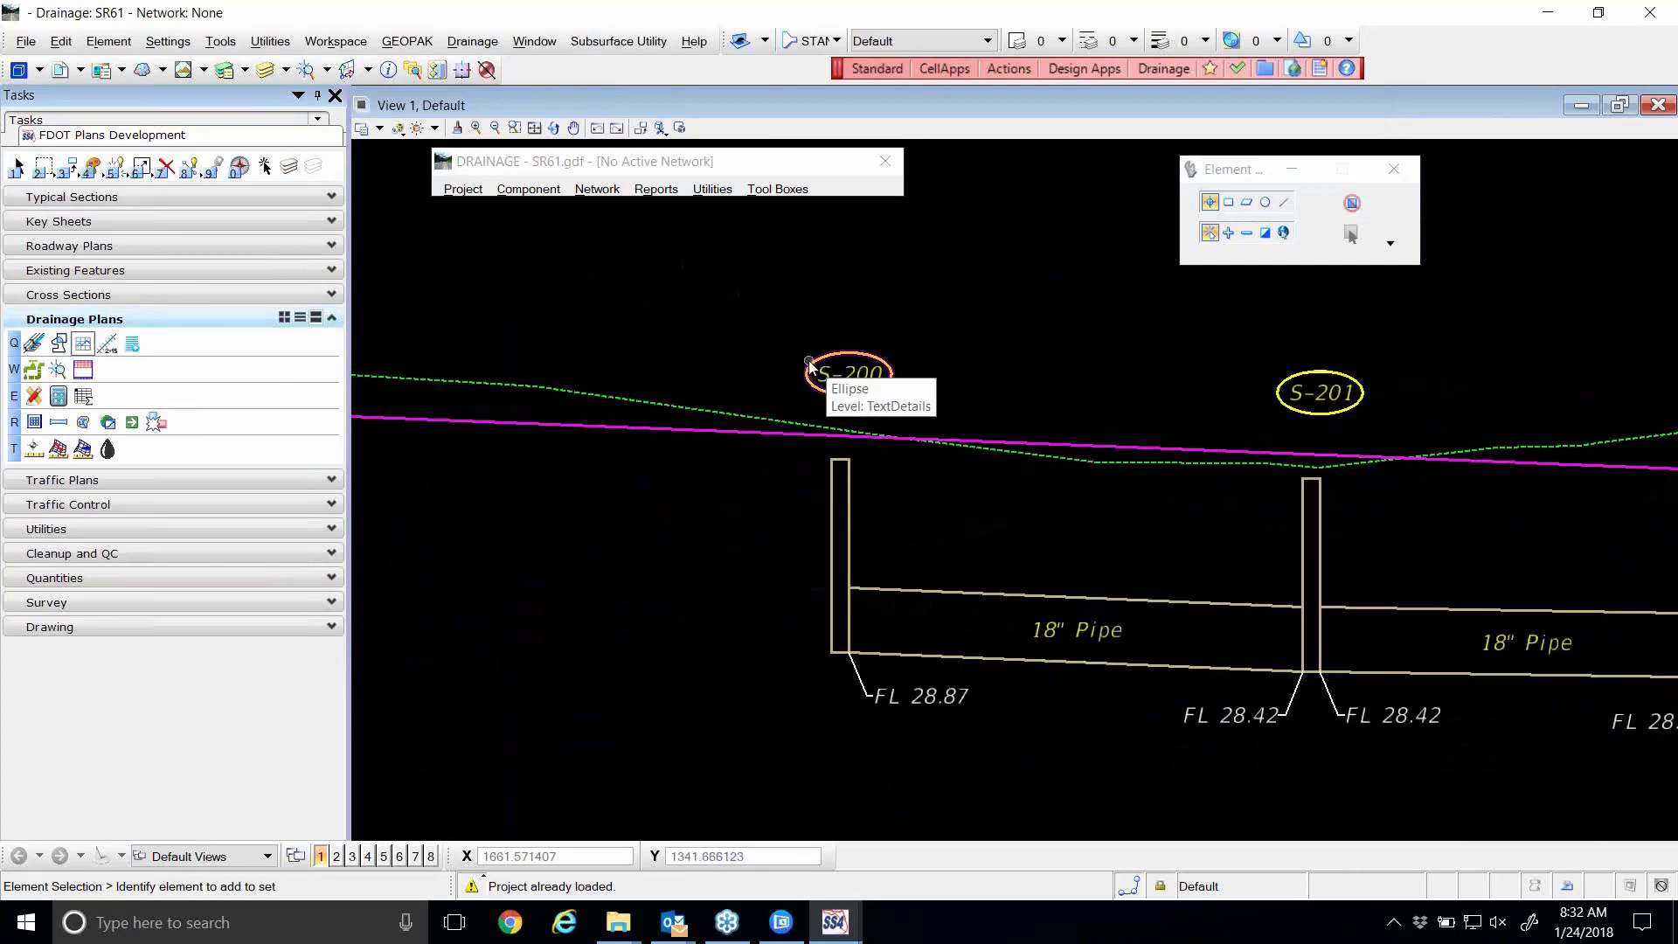
{"action": "left_click", "coordinate": [1390, 243]}
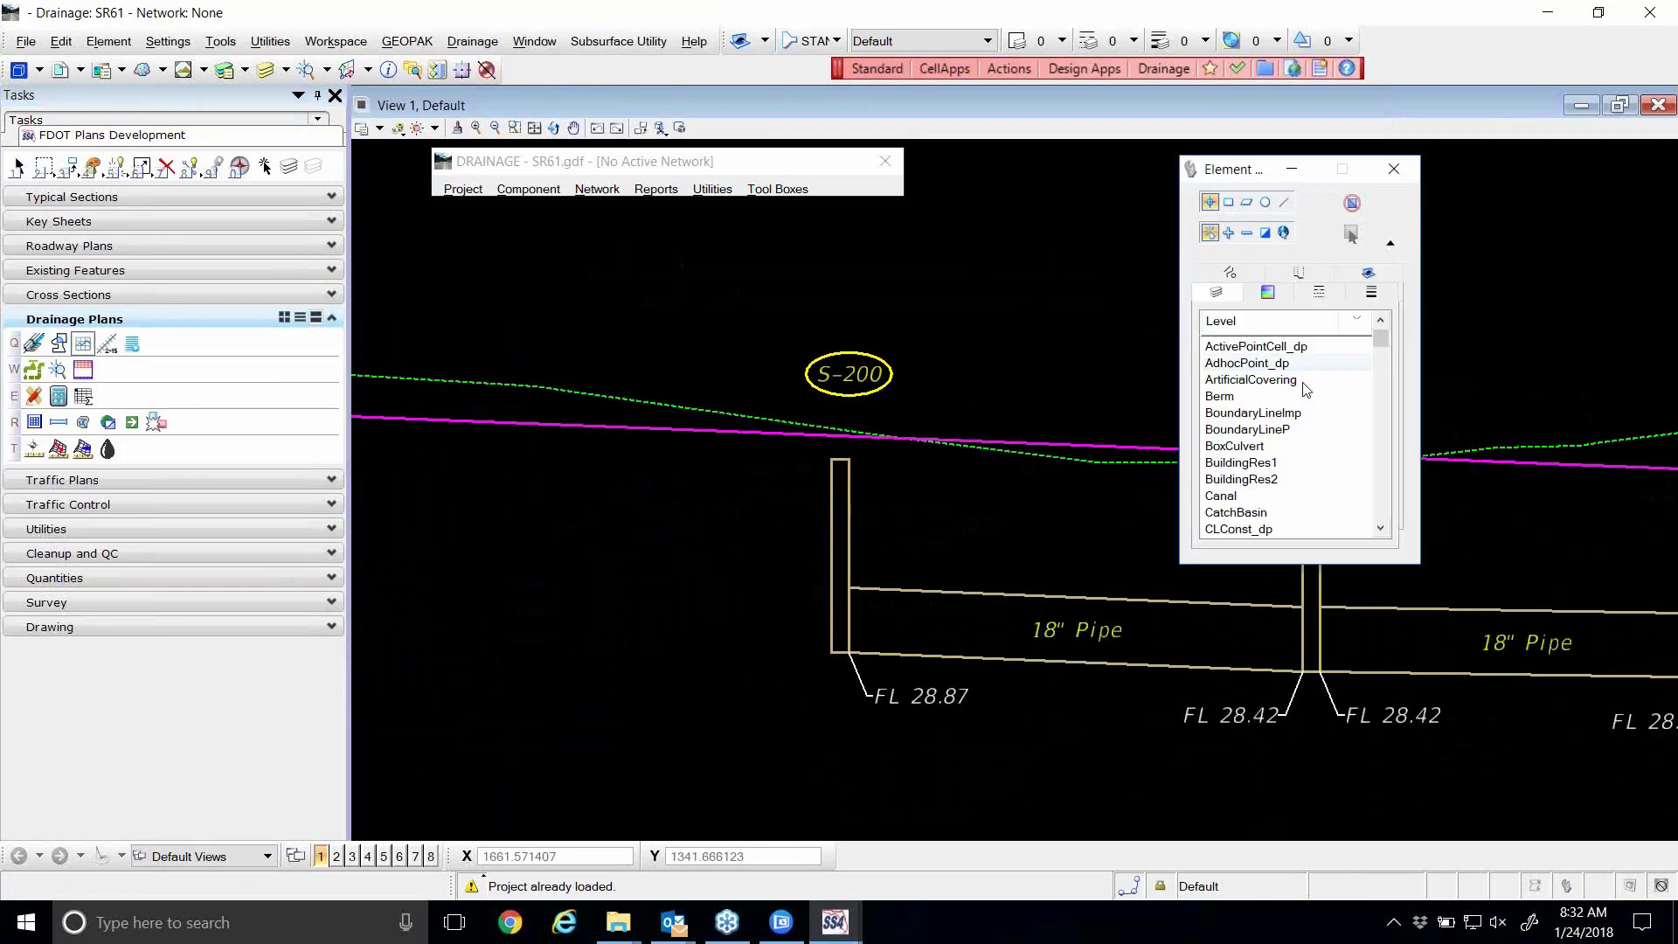
{"action": "scroll", "coordinate": [1306, 389], "scroll_direction": "down", "scroll_amount": 20}
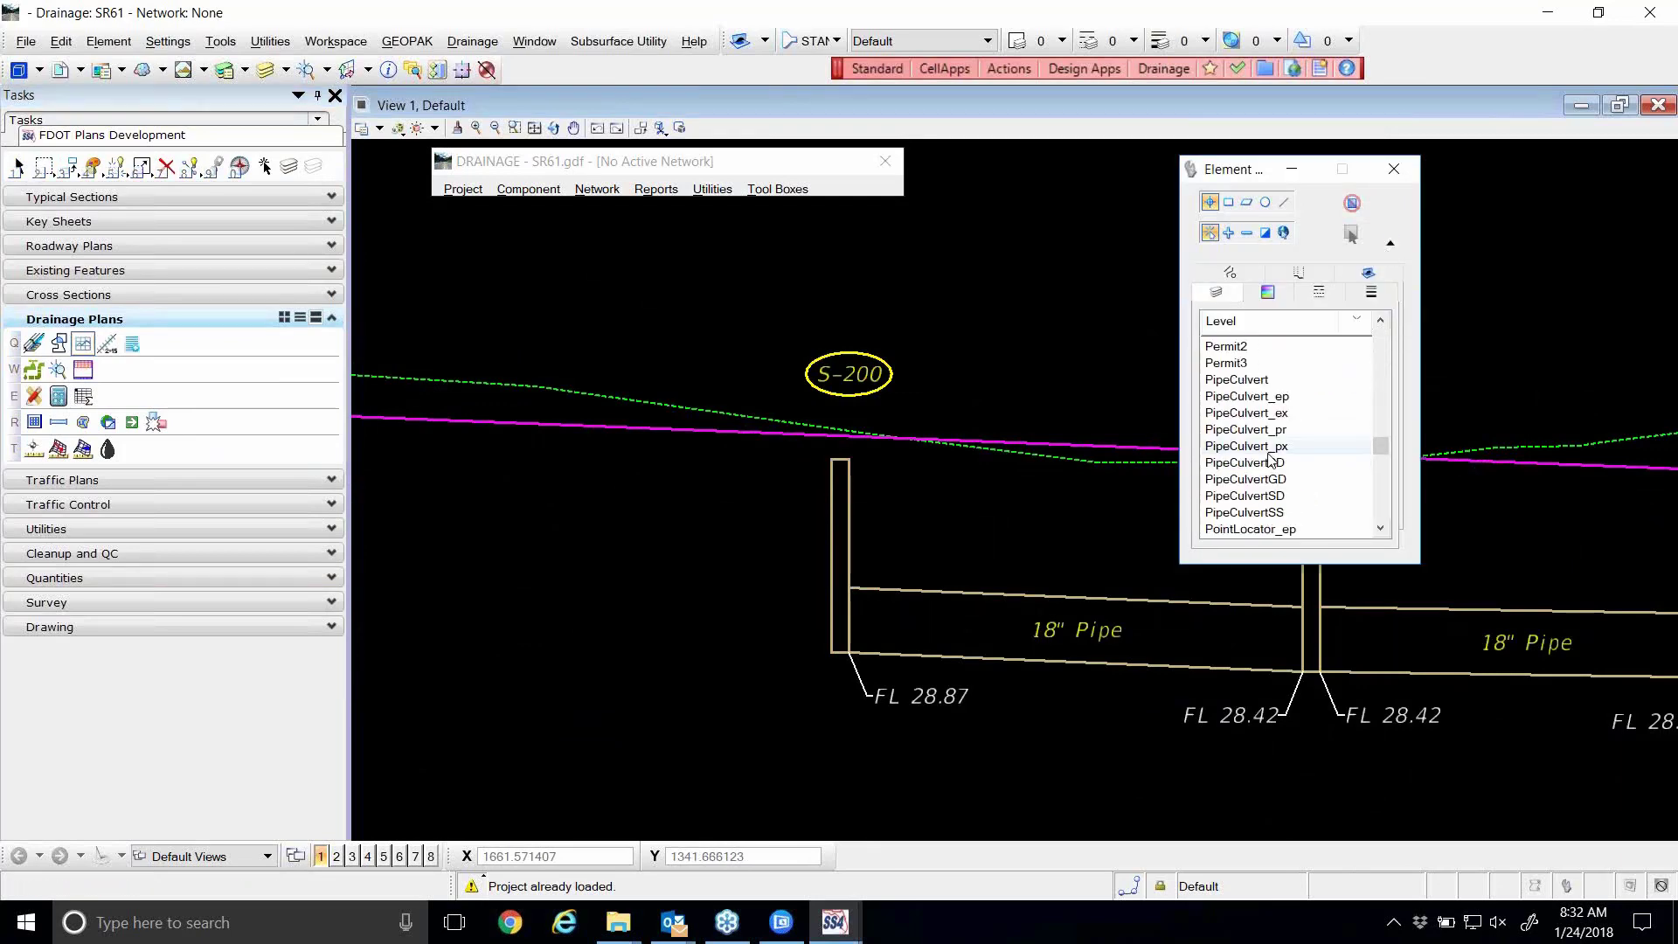
{"action": "scroll", "coordinate": [1271, 461], "scroll_direction": "down", "scroll_amount": 8}
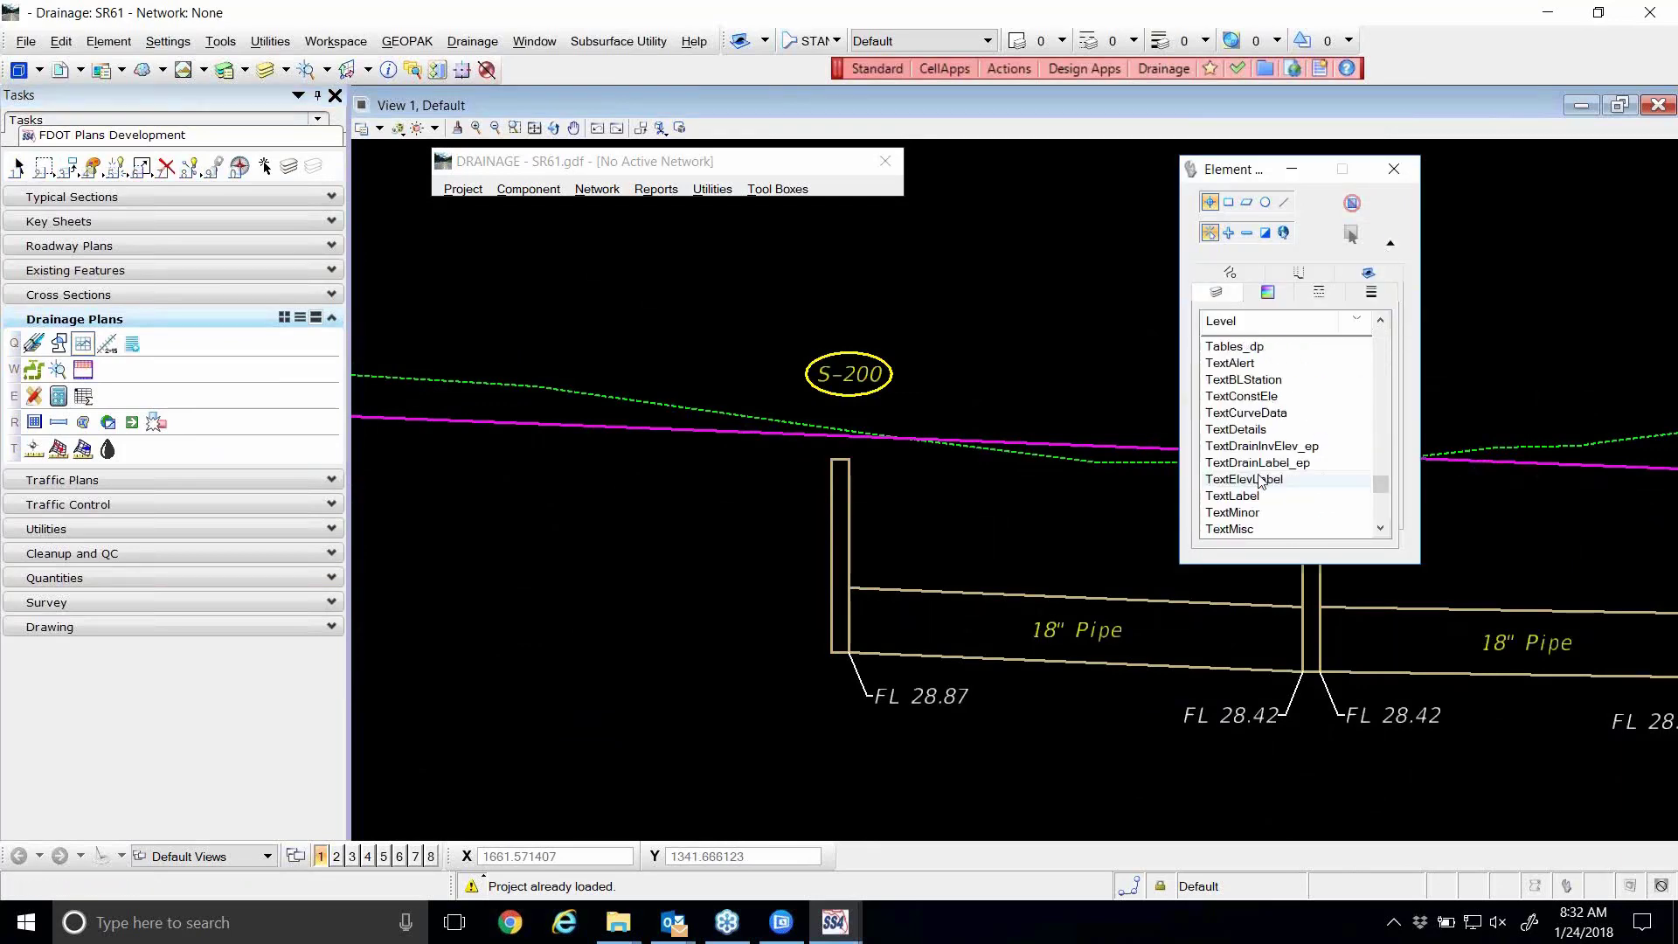
{"action": "scroll", "coordinate": [1259, 481], "scroll_direction": "down", "scroll_amount": 3}
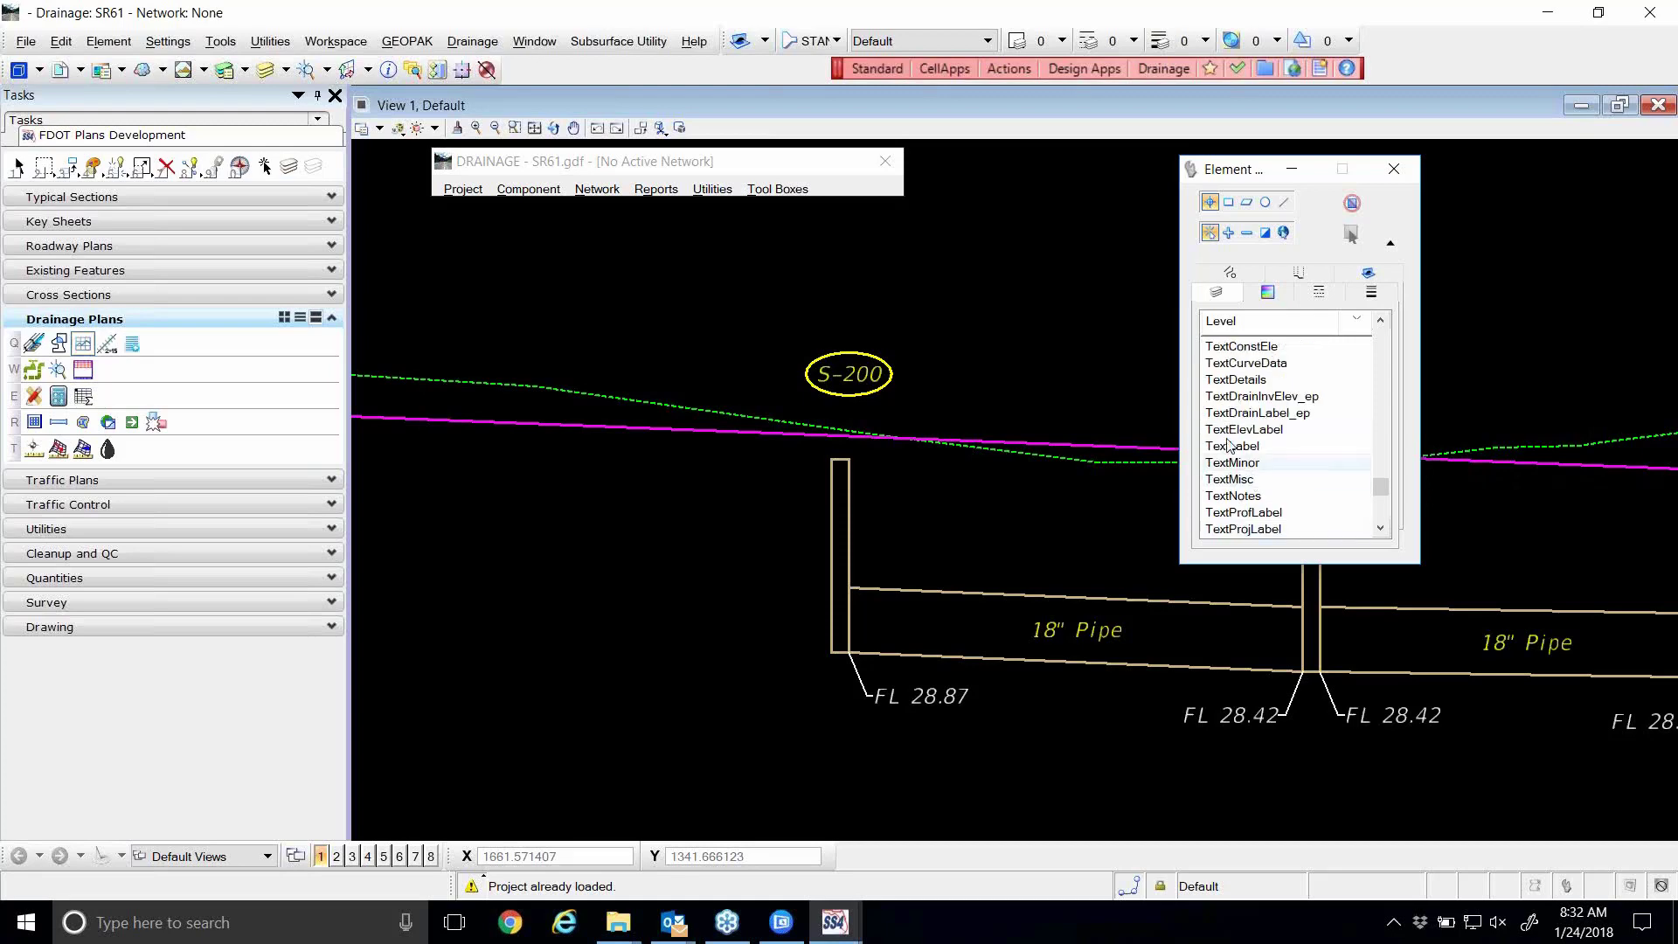
{"action": "left_click", "coordinate": [1230, 446]}
{"action": "scroll", "coordinate": [830, 474], "scroll_direction": "down", "scroll_amount": 1}
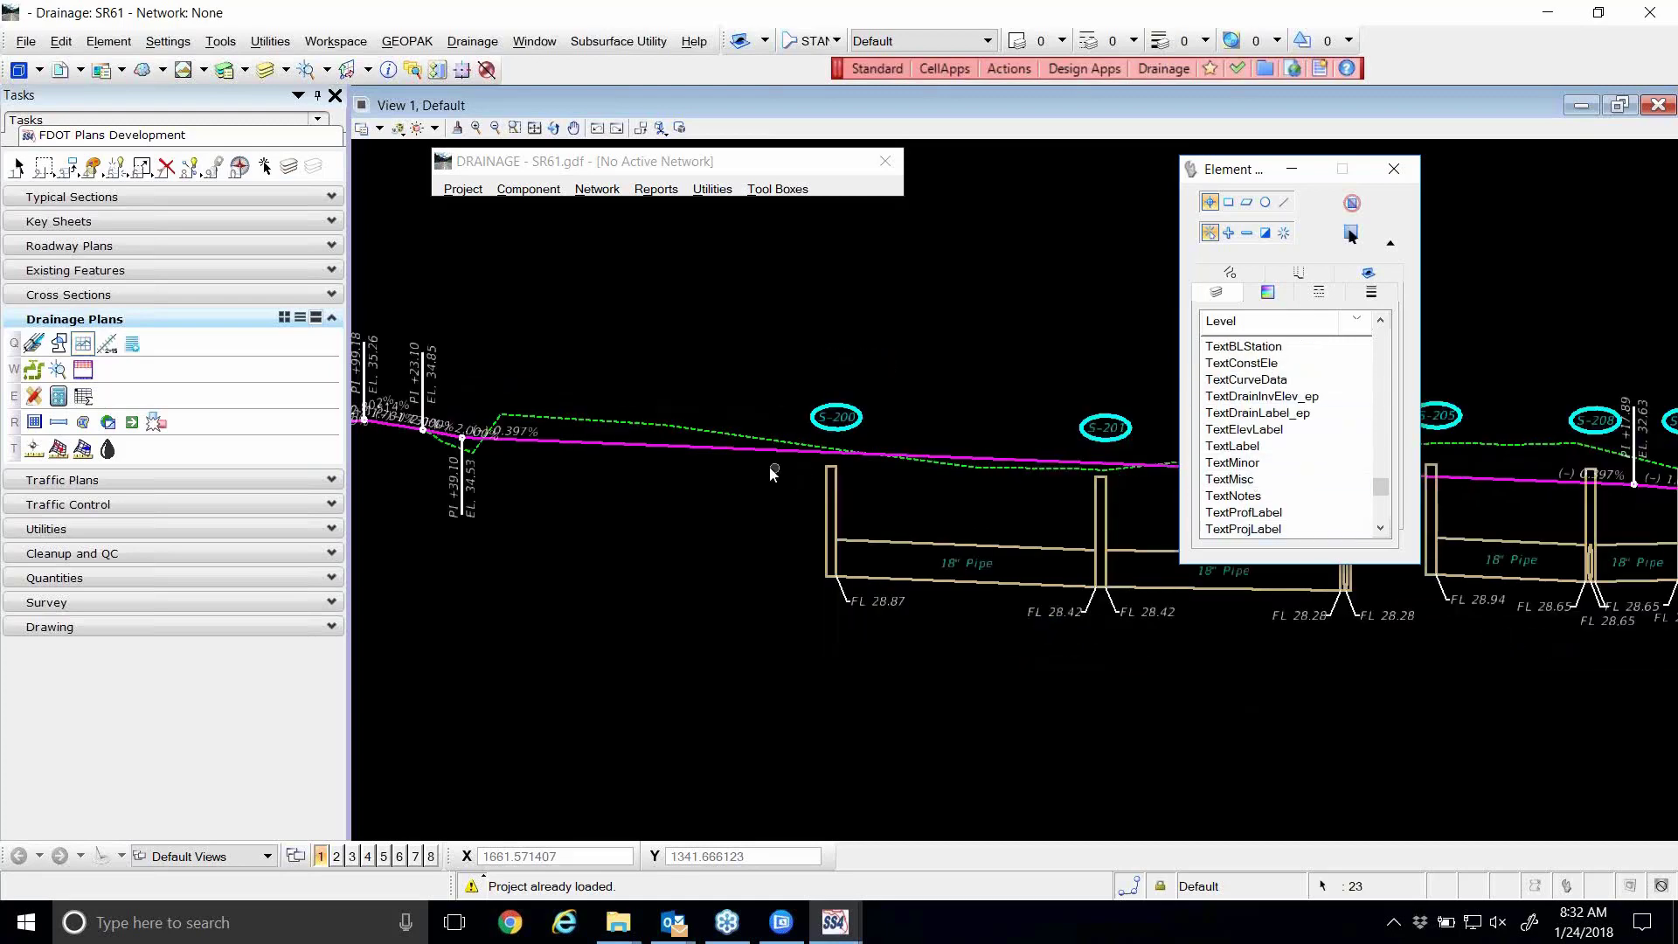
{"action": "scroll", "coordinate": [874, 524], "scroll_direction": "down", "scroll_amount": 2}
{"action": "scroll", "coordinate": [899, 542], "scroll_direction": "up", "scroll_amount": 4}
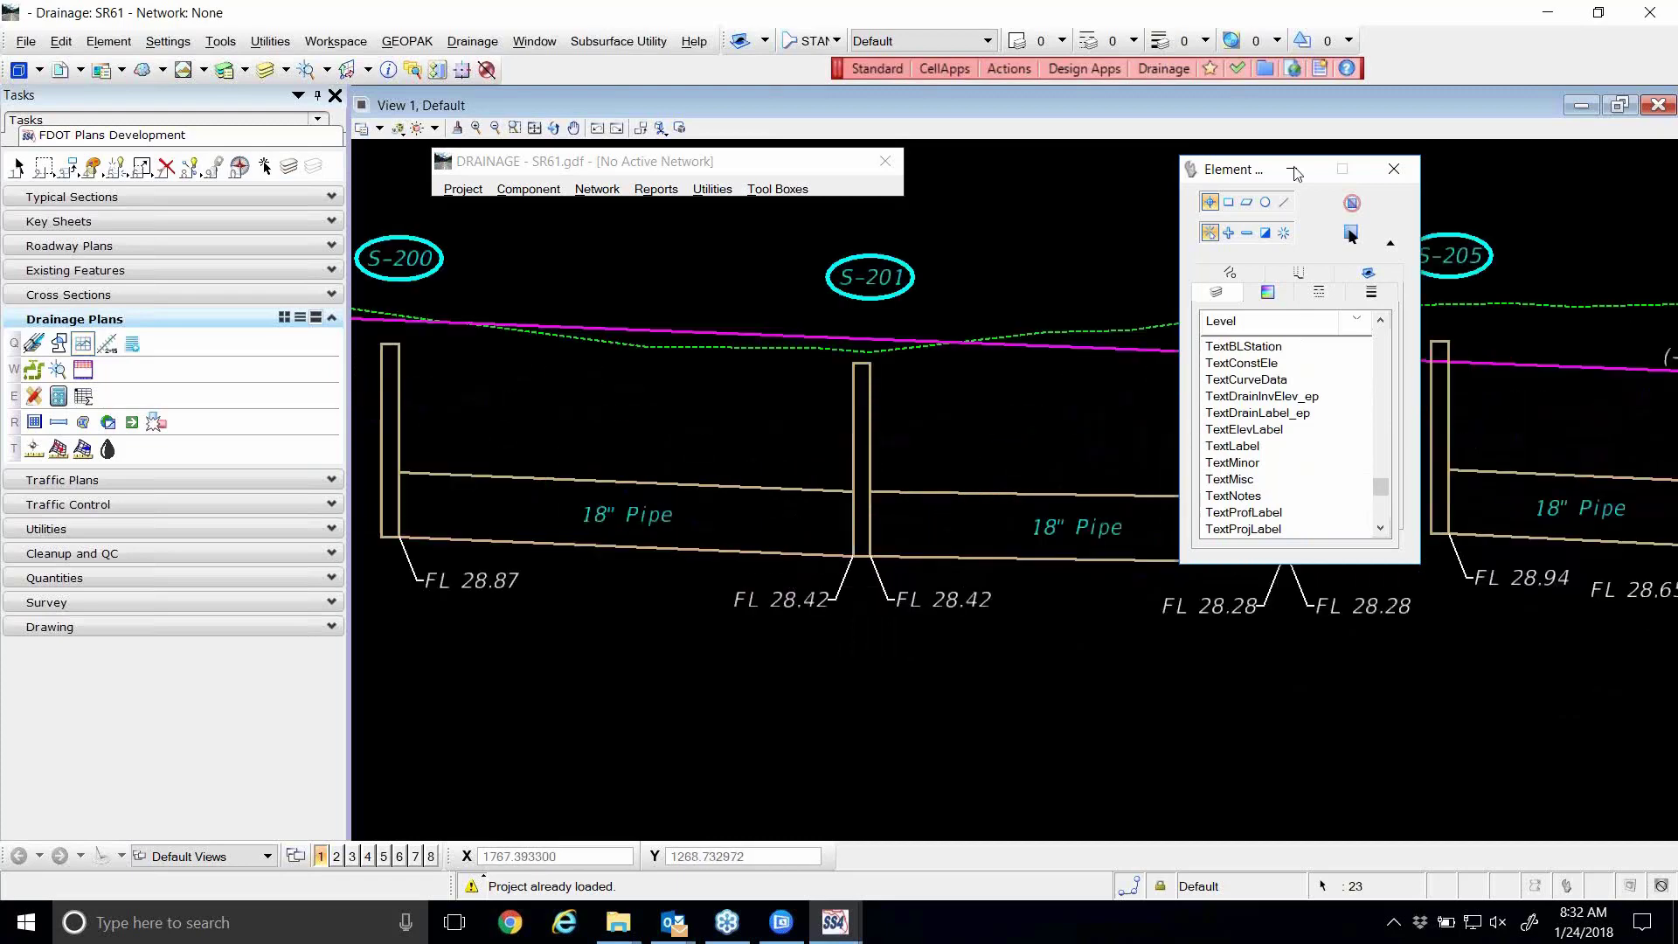
- Set the active level filter to Used Levels and shift the Element Selection settings clear of the profile
{"action": "left_click_drag", "start_coordinate": [1294, 172], "coordinate": [1225, 181]}
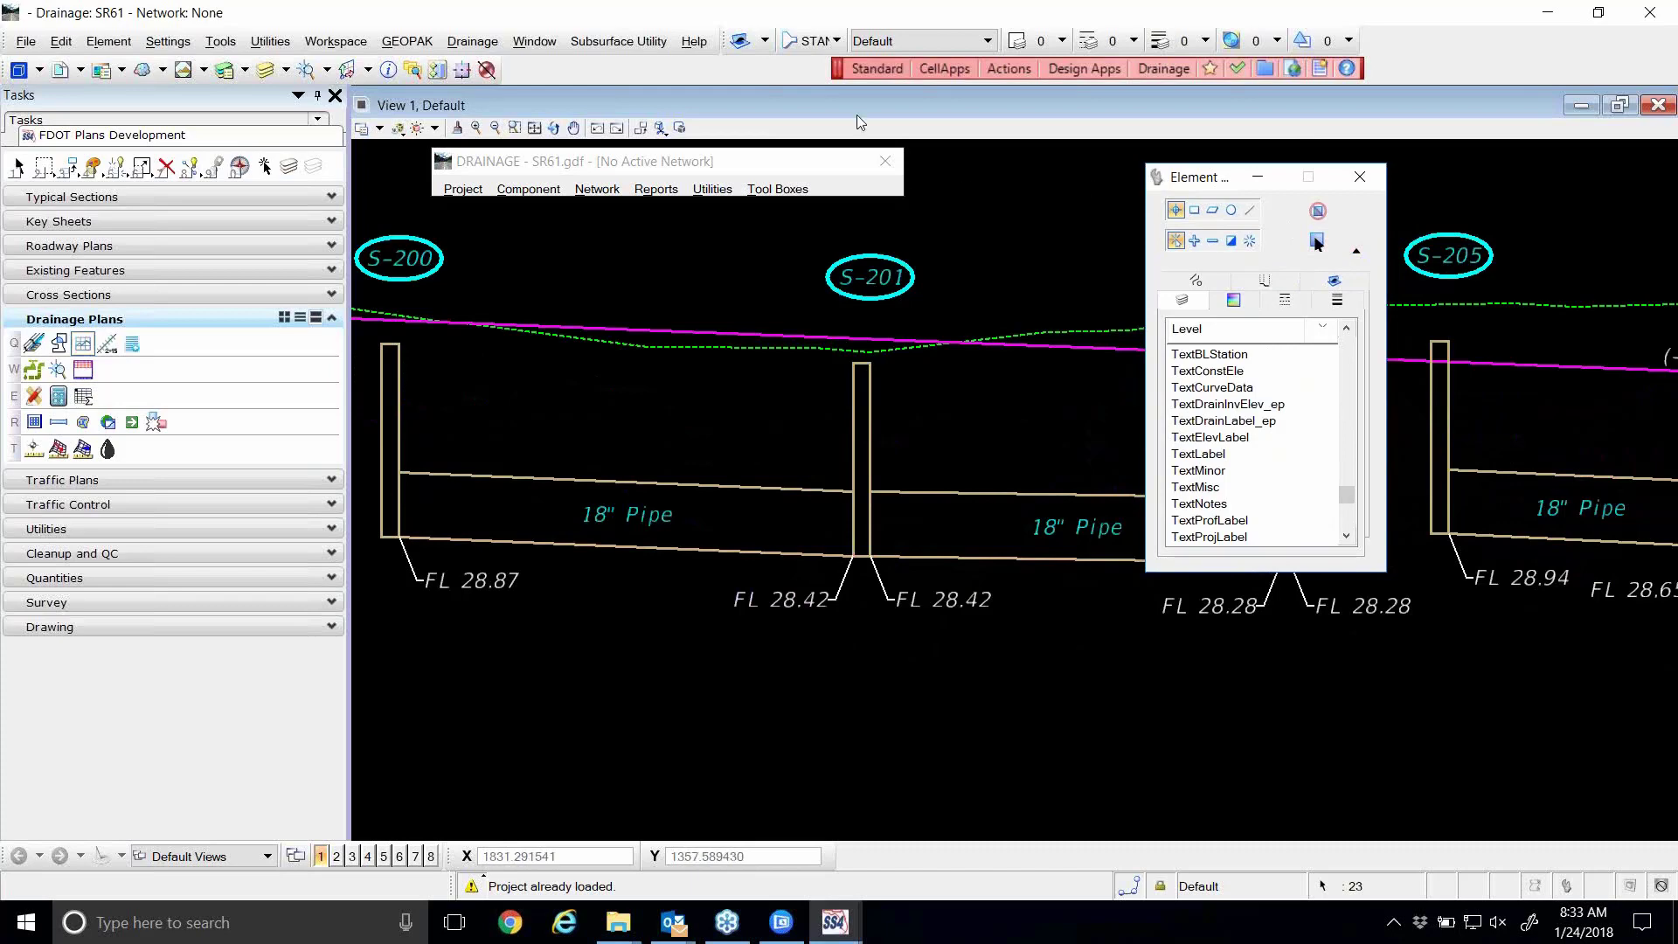
{"action": "left_click", "coordinate": [813, 40]}
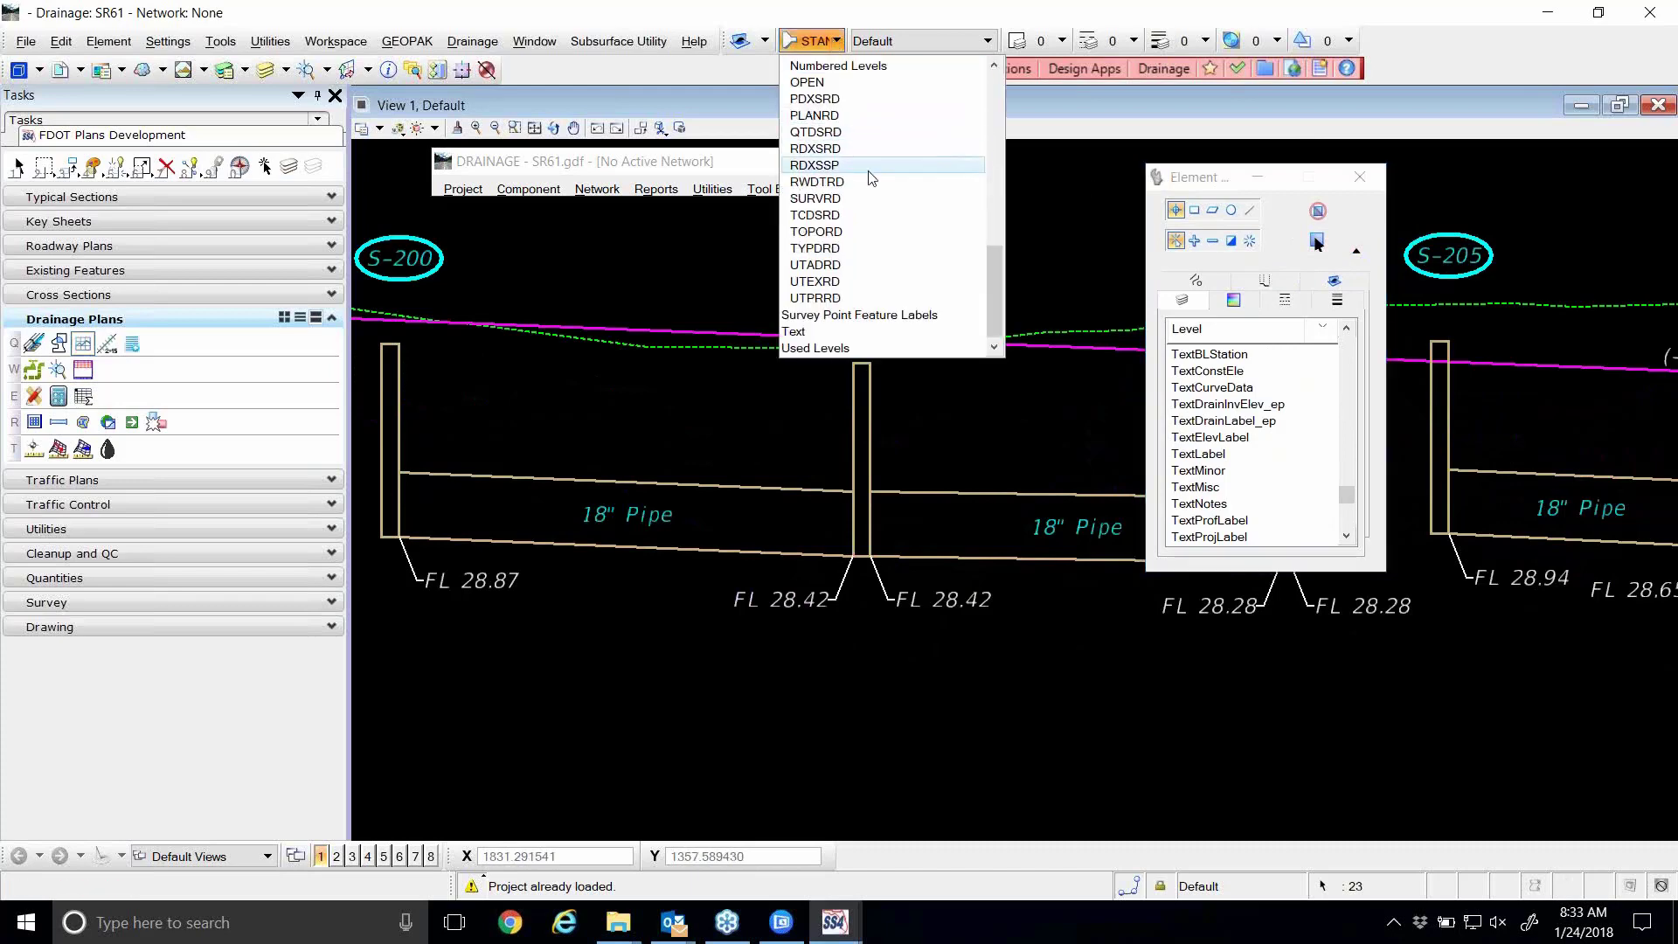
{"action": "left_click", "coordinate": [851, 349]}
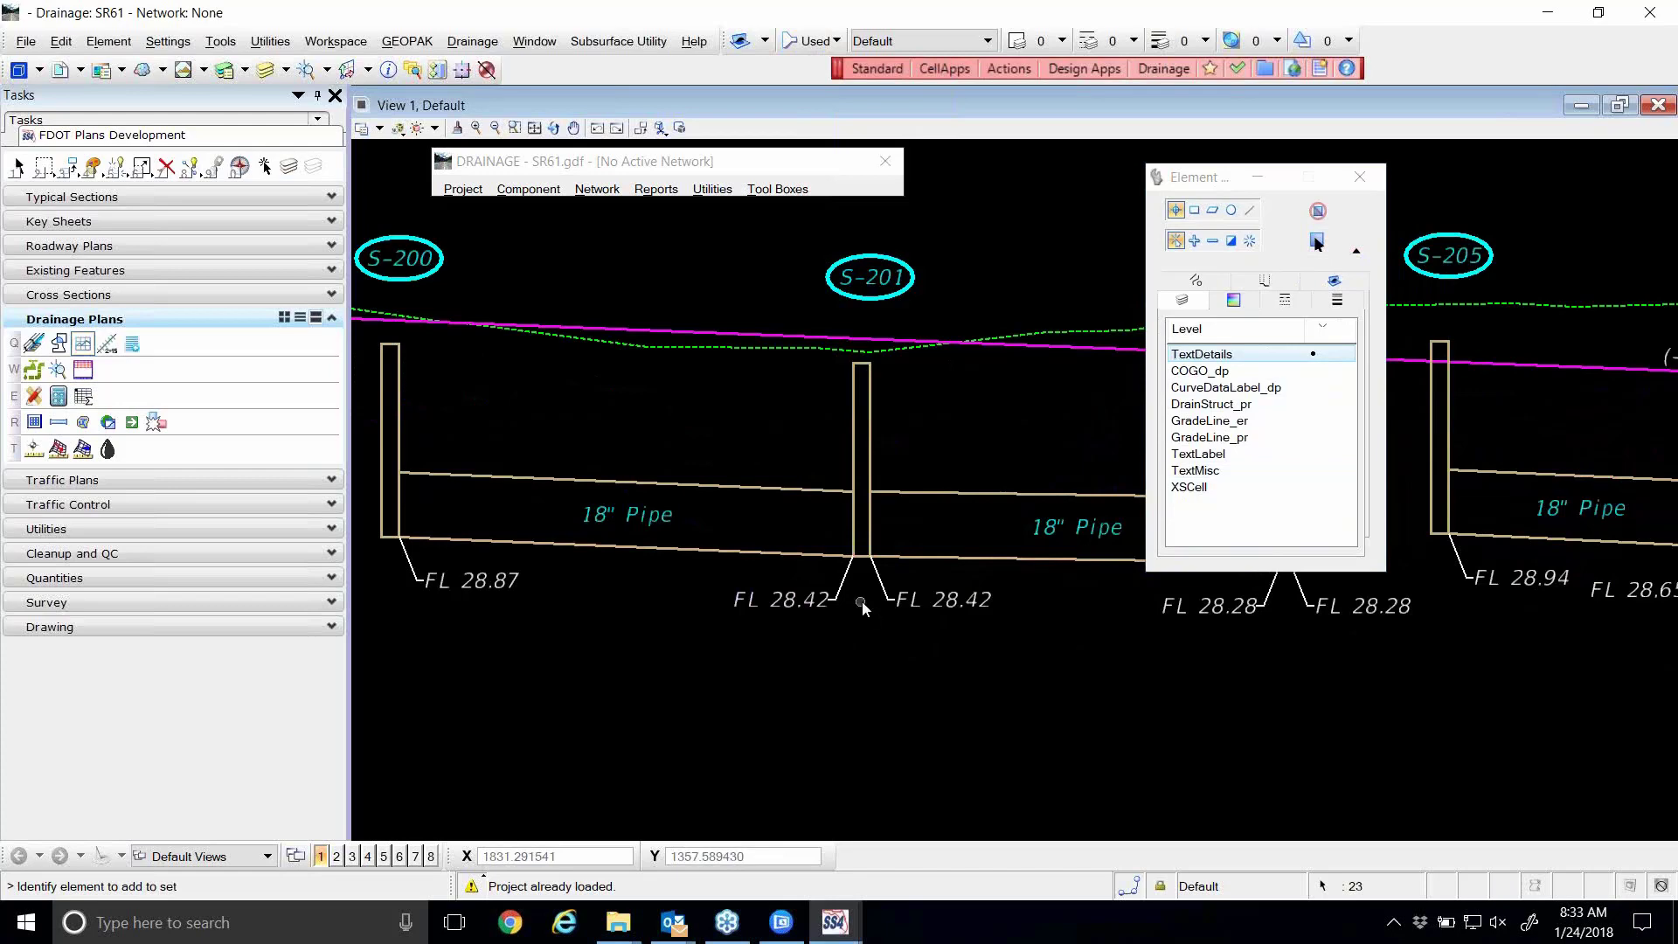
- Delete the selected TextDetails structure and pipe labels from the profile
{"action": "scroll", "coordinate": [861, 603], "scroll_direction": "down", "scroll_amount": 7}
{"action": "scroll", "coordinate": [1498, 585], "scroll_direction": "up", "scroll_amount": 5}
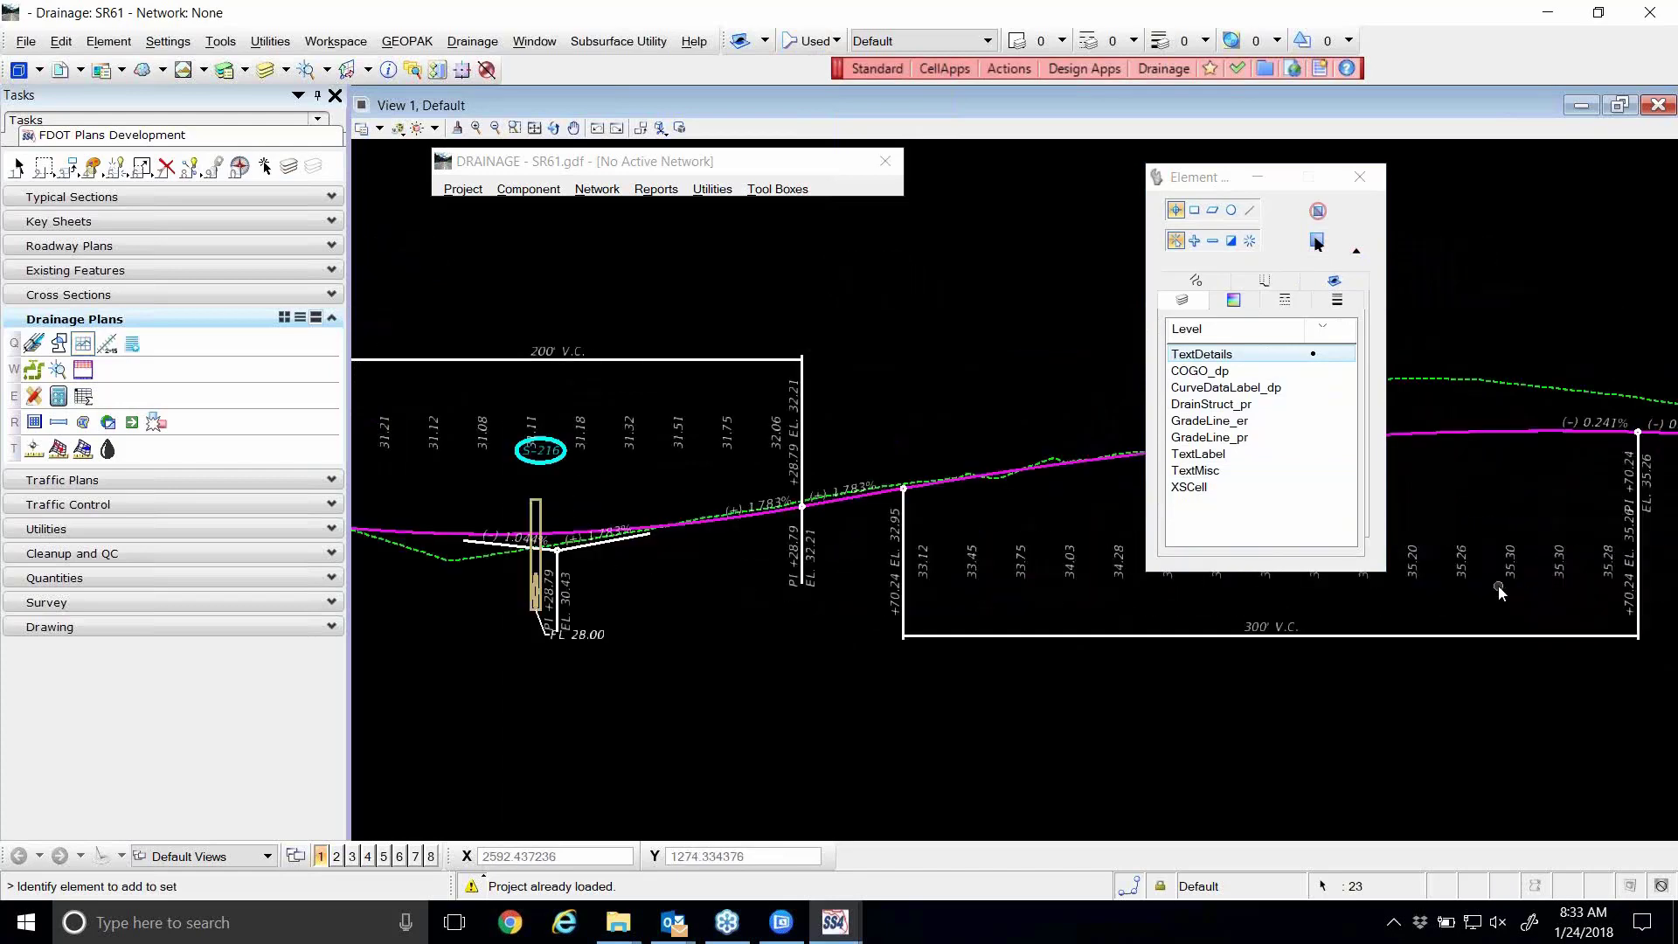
{"action": "scroll", "coordinate": [726, 543], "scroll_direction": "down", "scroll_amount": 3}
{"action": "scroll", "coordinate": [610, 540], "scroll_direction": "down", "scroll_amount": 2}
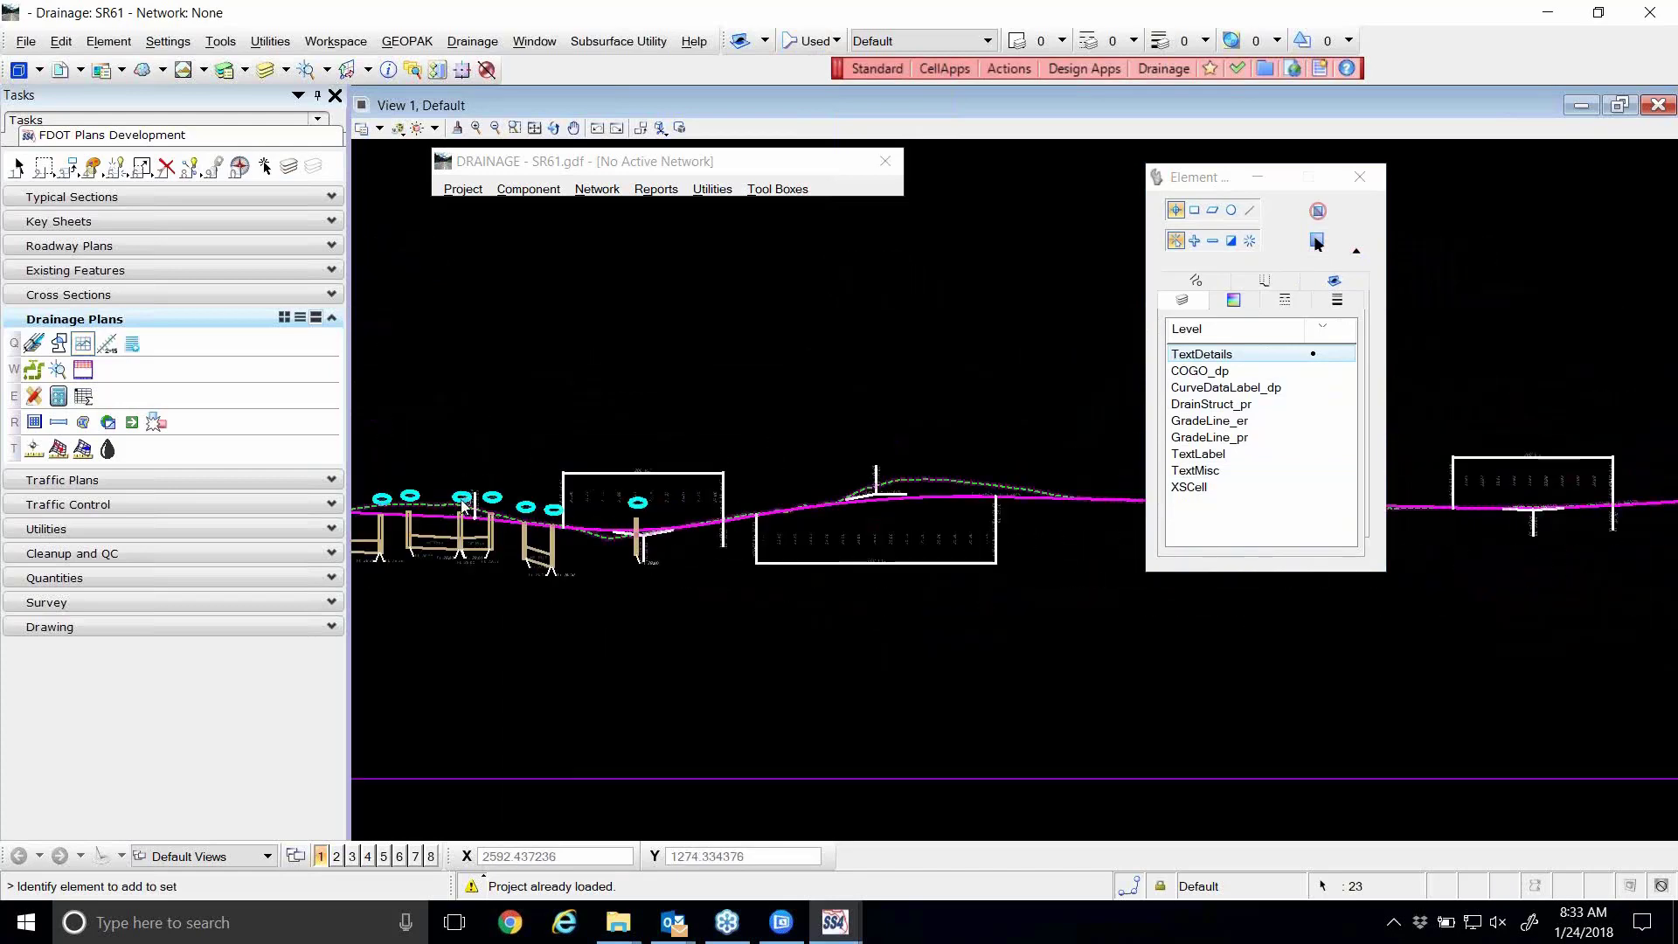
{"action": "scroll", "coordinate": [786, 398], "scroll_direction": "up", "scroll_amount": 4}
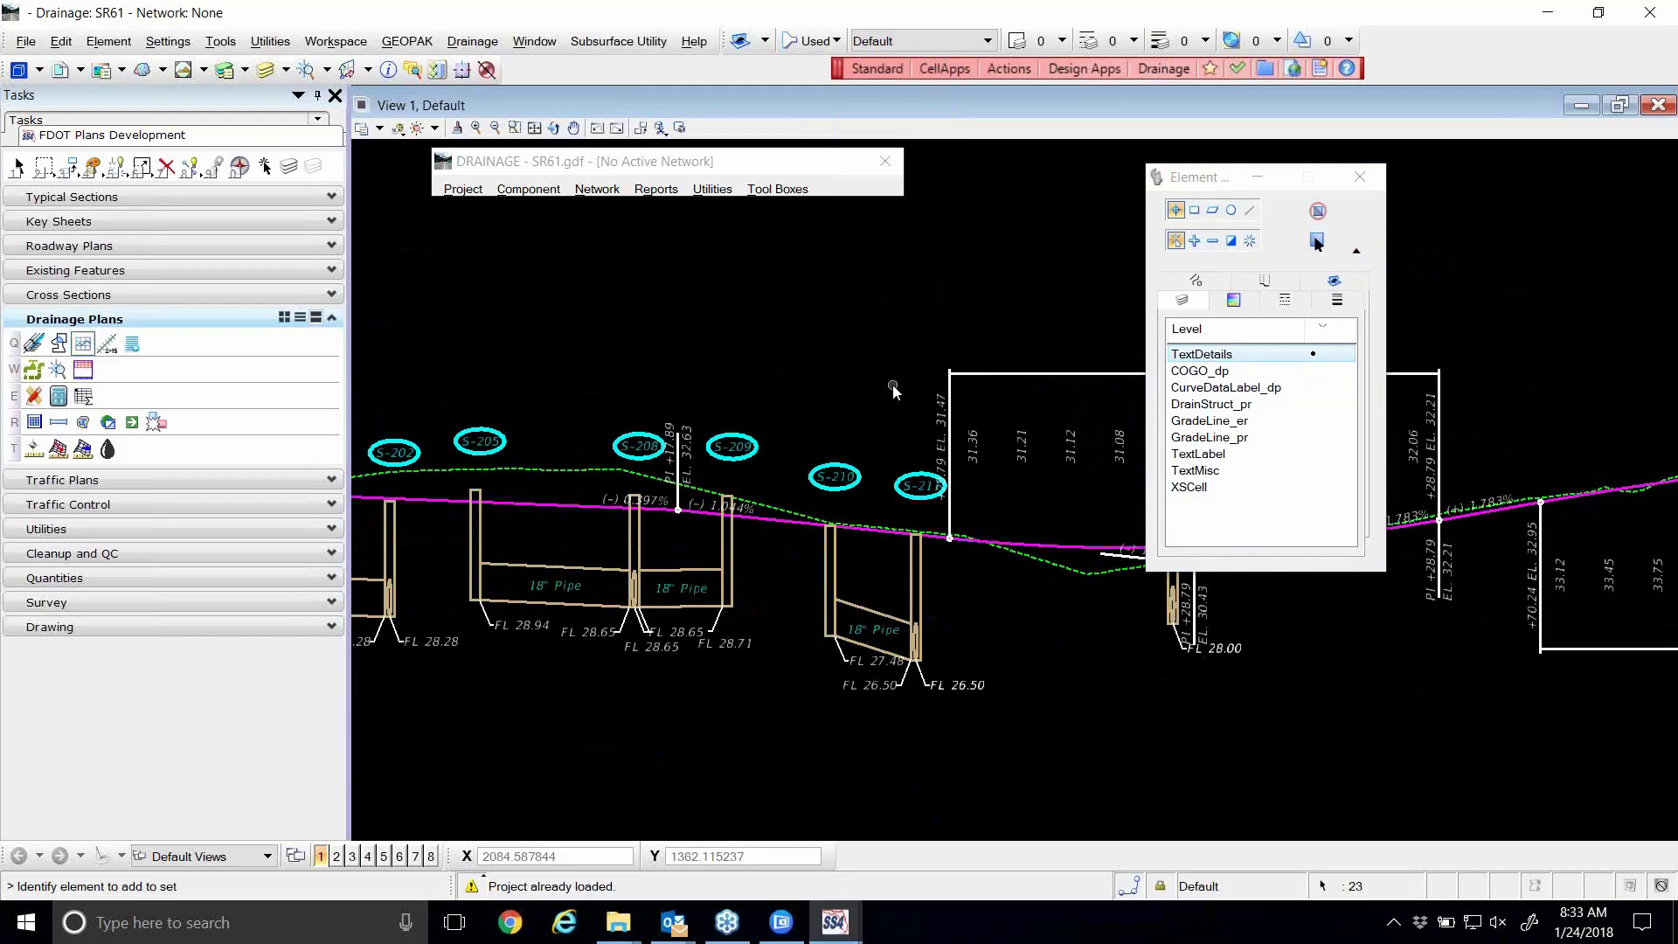
{"action": "key", "text": "Delete"}
- Select all elements on the DrainStruct_pr level and delete these drainage structures and pipes from the profile
{"action": "scroll", "coordinate": [894, 385], "scroll_direction": "down", "scroll_amount": 2}
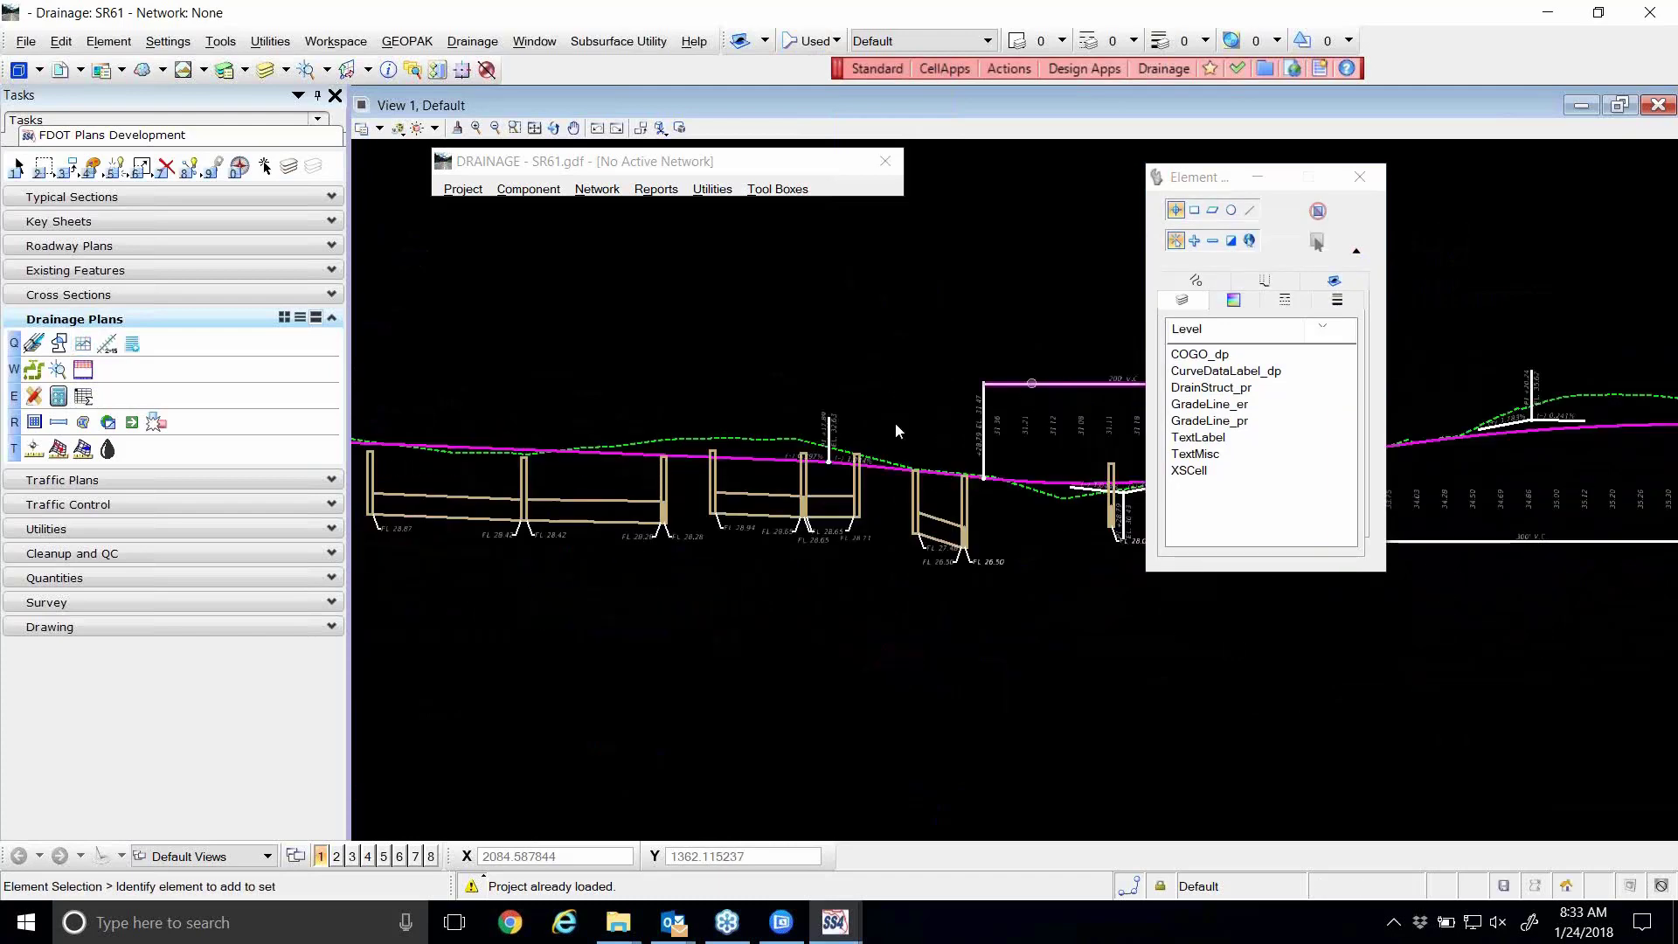
{"action": "scroll", "coordinate": [527, 513], "scroll_direction": "down", "scroll_amount": 1}
{"action": "scroll", "coordinate": [529, 512], "scroll_direction": "up", "scroll_amount": 2}
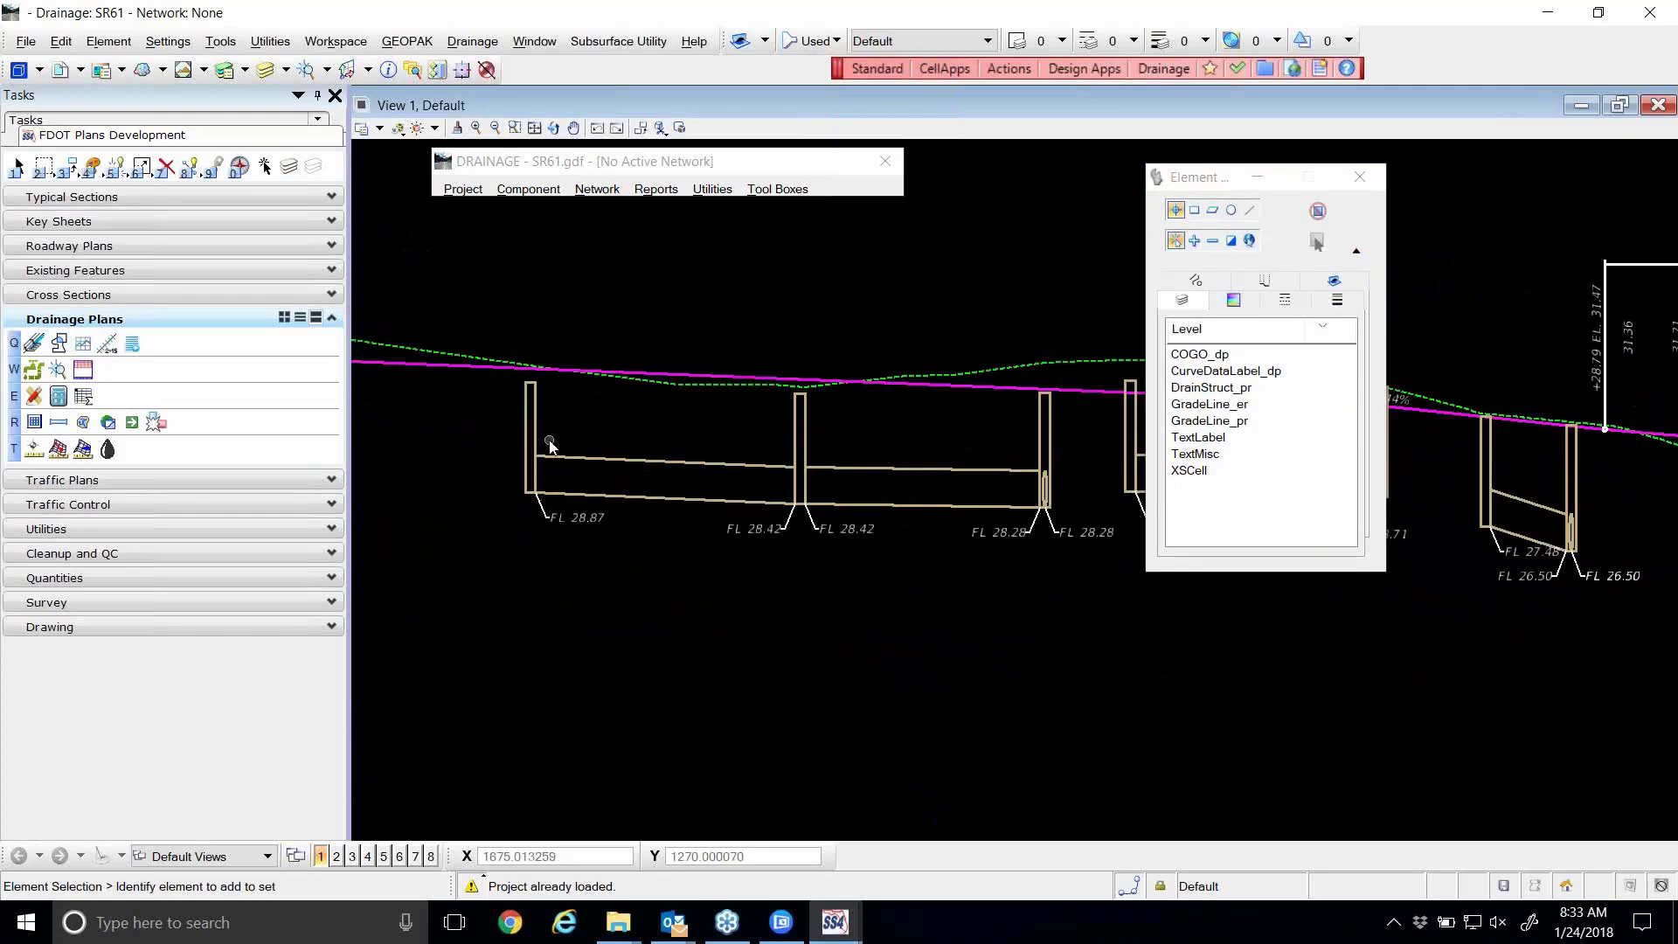
{"action": "scroll", "coordinate": [546, 450], "scroll_direction": "up", "scroll_amount": 3}
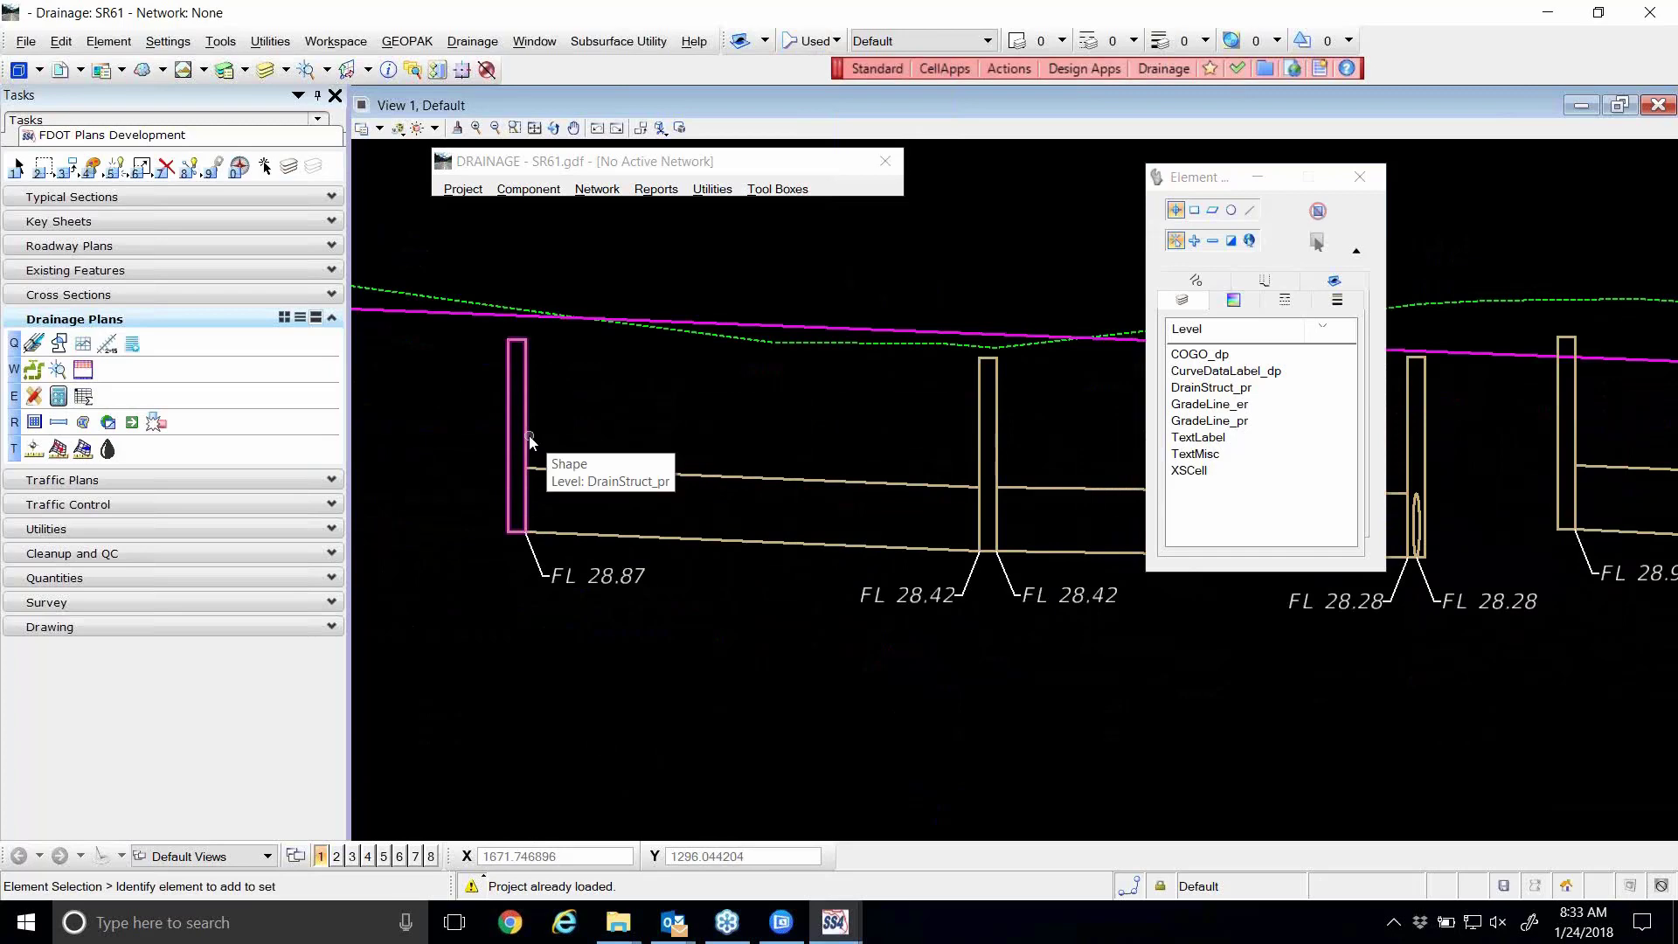
{"action": "left_click", "coordinate": [1211, 389]}
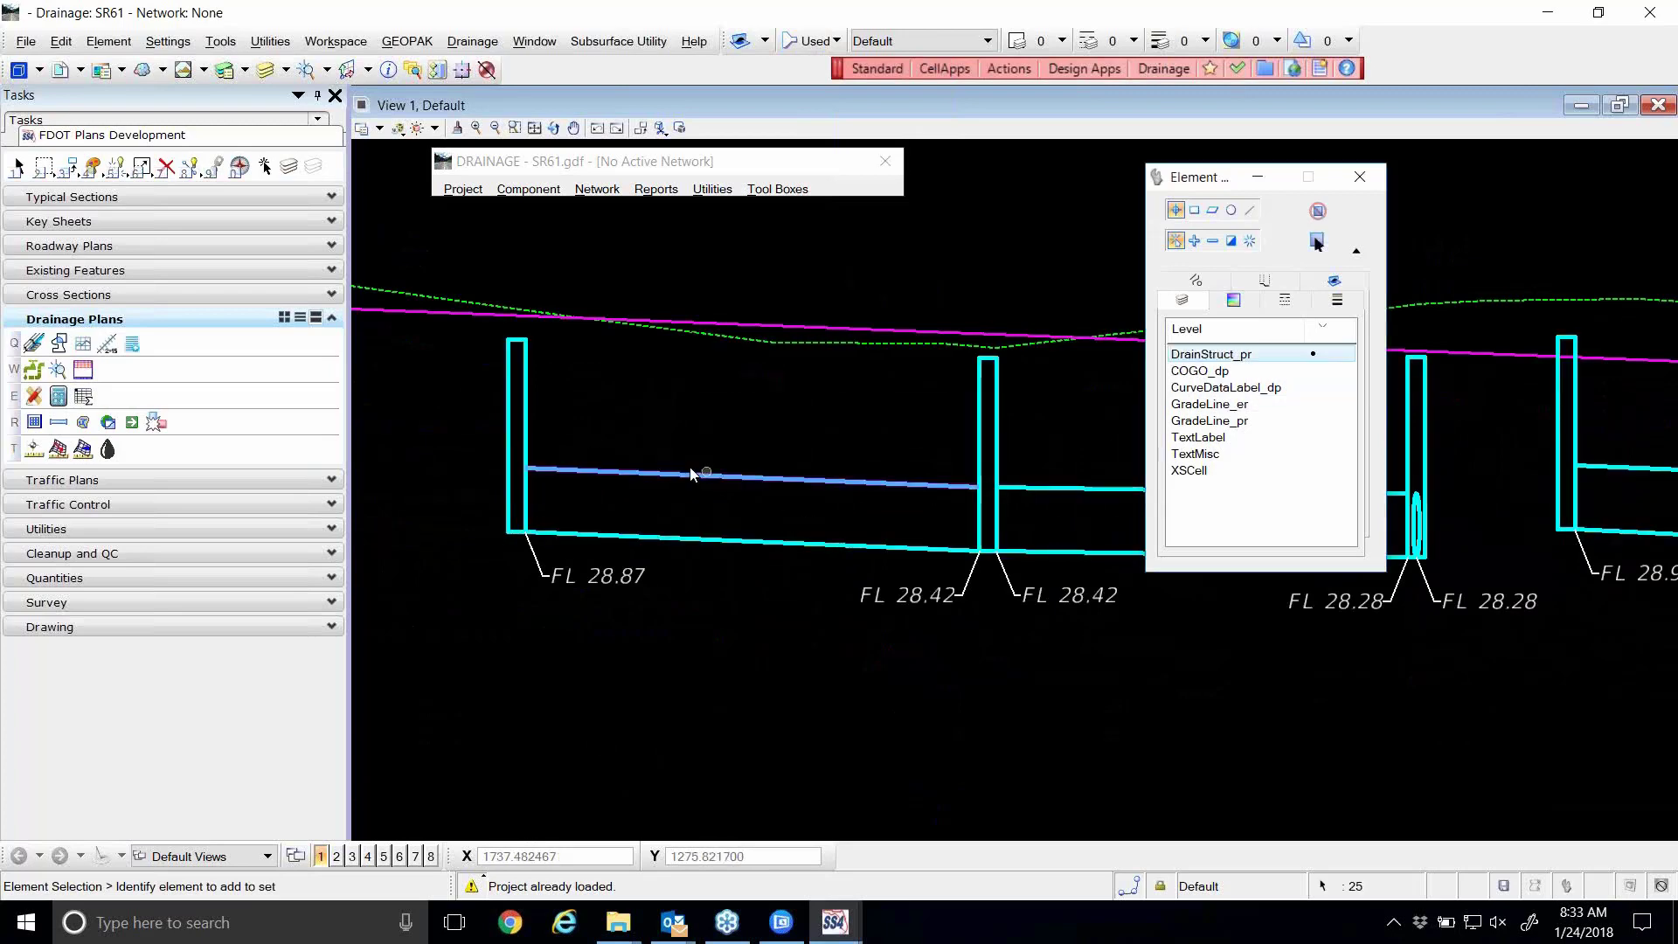
{"action": "scroll", "coordinate": [695, 469], "scroll_direction": "down", "scroll_amount": 4}
{"action": "scroll", "coordinate": [641, 463], "scroll_direction": "down", "scroll_amount": 2}
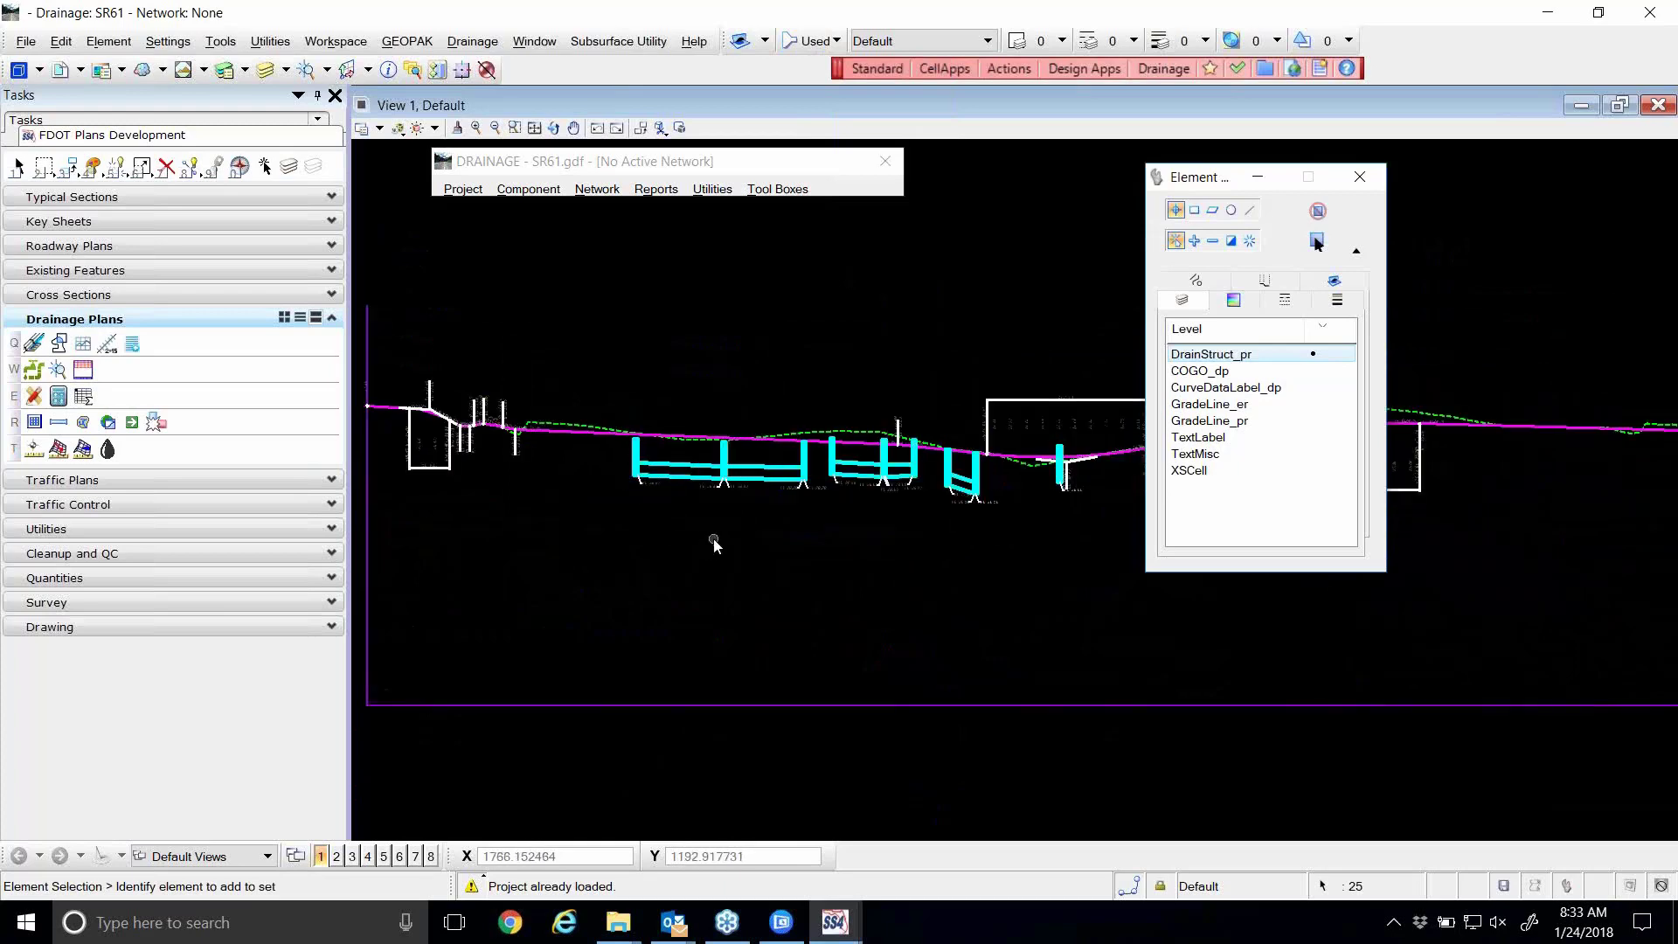
{"action": "key", "text": "Delete"}
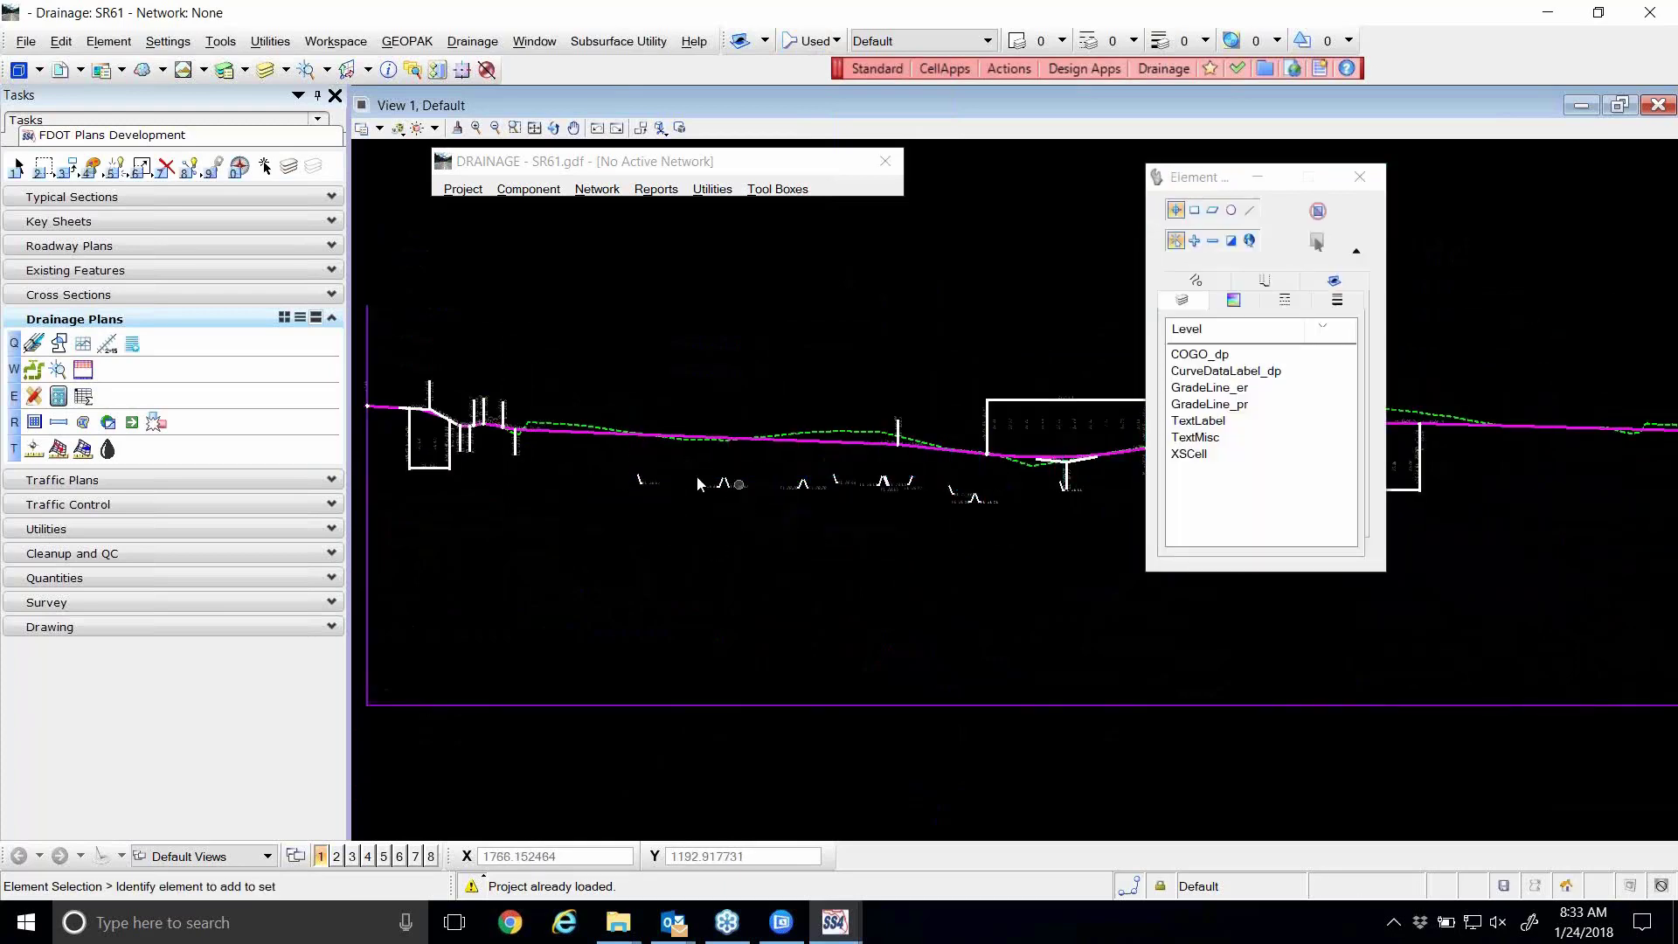
- Select all elements on the TextMisc level and delete these flow line labels and leaders from the profile
{"action": "scroll", "coordinate": [696, 481], "scroll_direction": "up", "scroll_amount": 3}
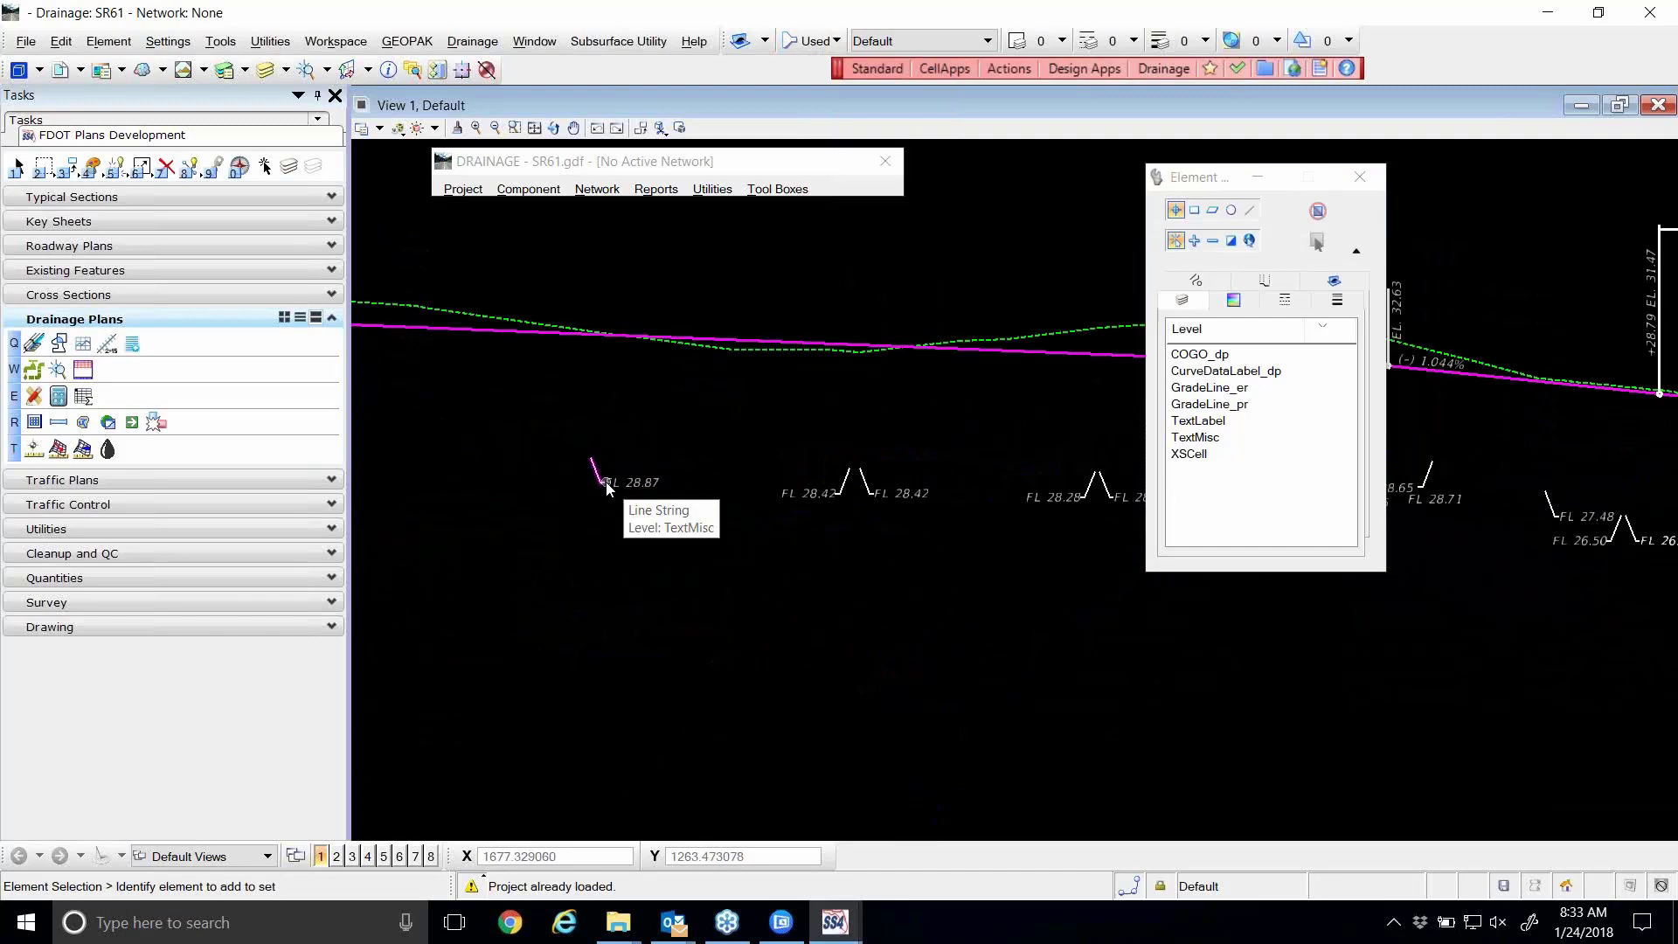
{"action": "left_click", "coordinate": [1201, 437]}
{"action": "scroll", "coordinate": [565, 498], "scroll_direction": "down", "scroll_amount": 3}
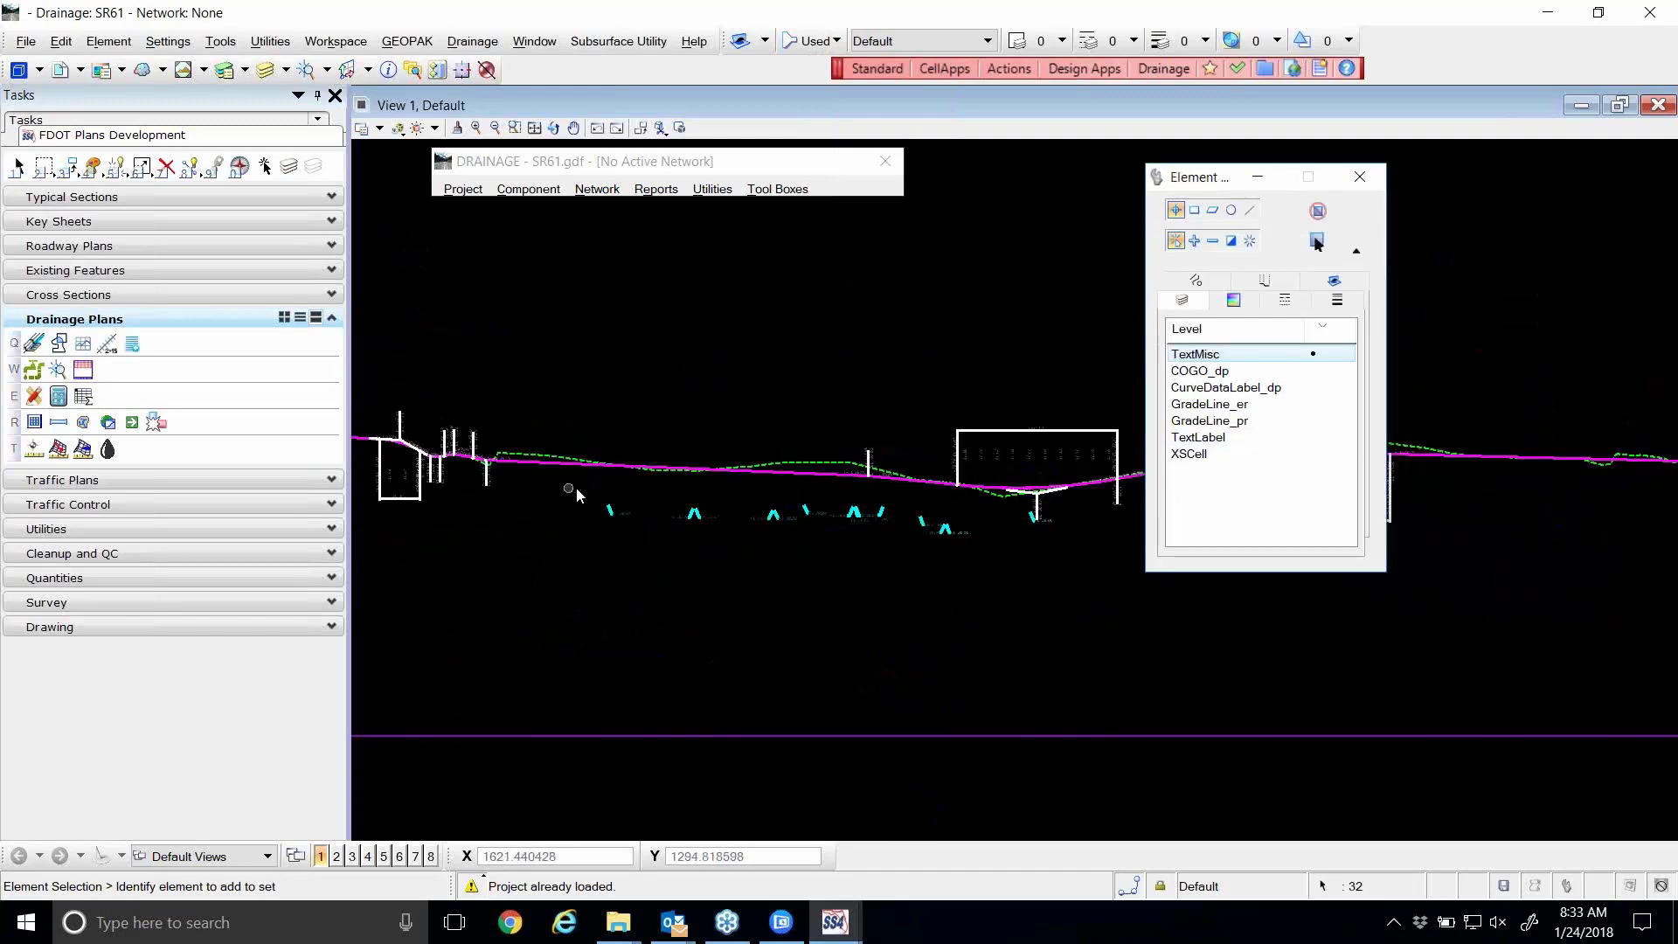
{"action": "key", "text": "Delete"}
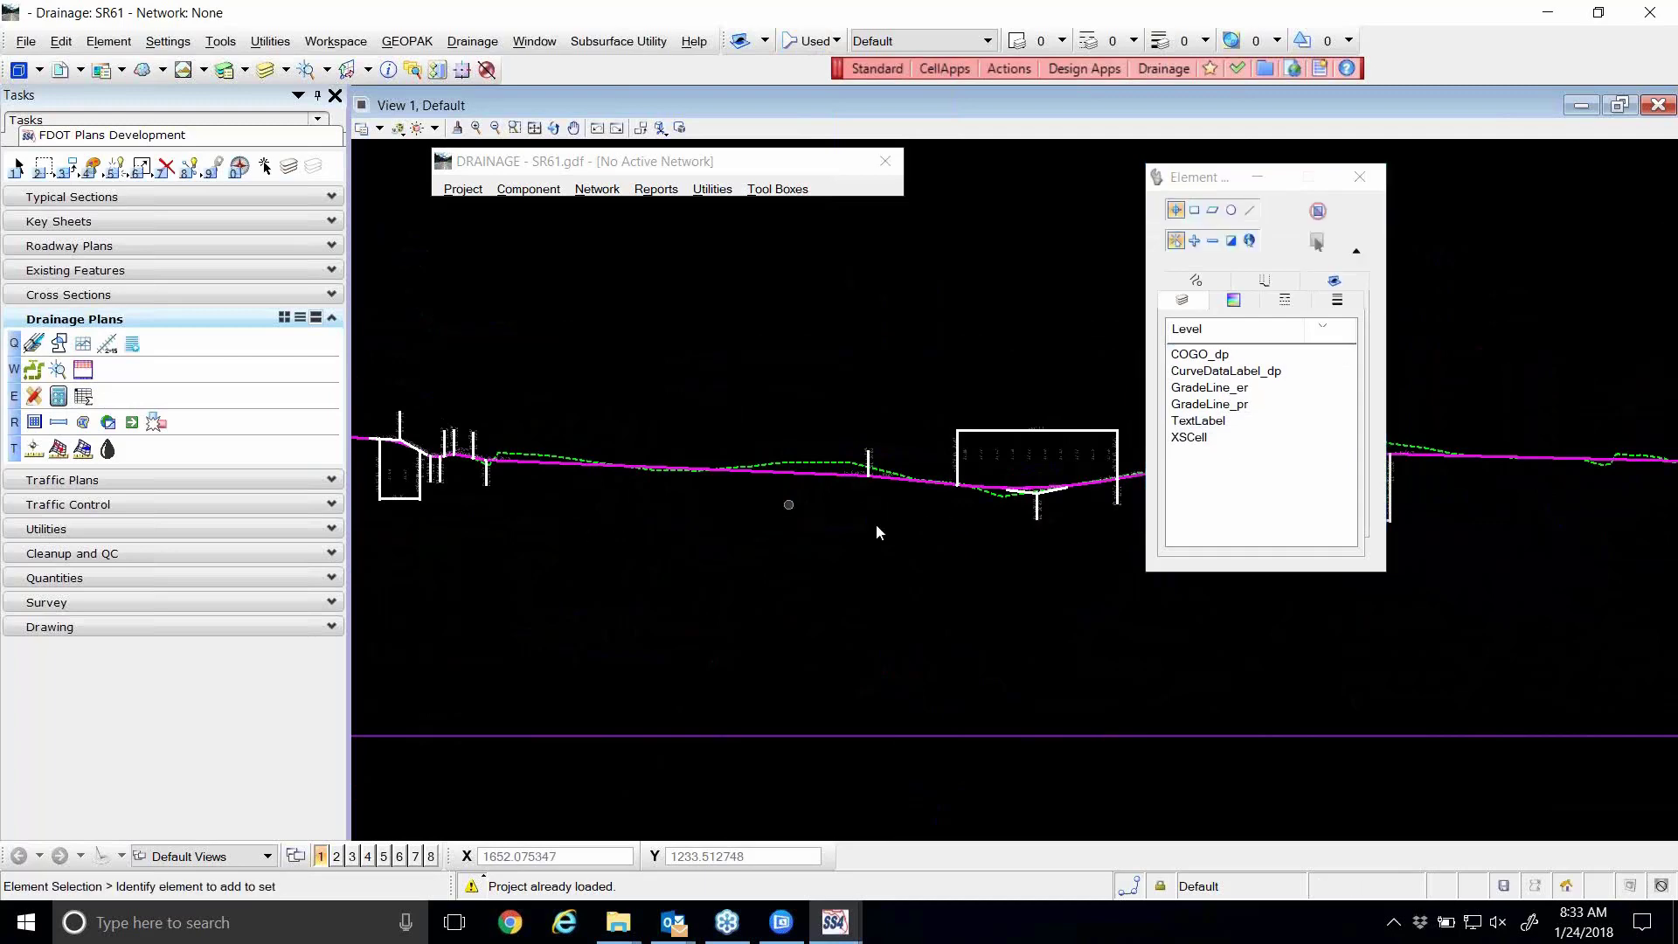
- Close and restart Element Selection, and collapse its attribute list
{"action": "scroll", "coordinate": [909, 525], "scroll_direction": "up", "scroll_amount": 5}
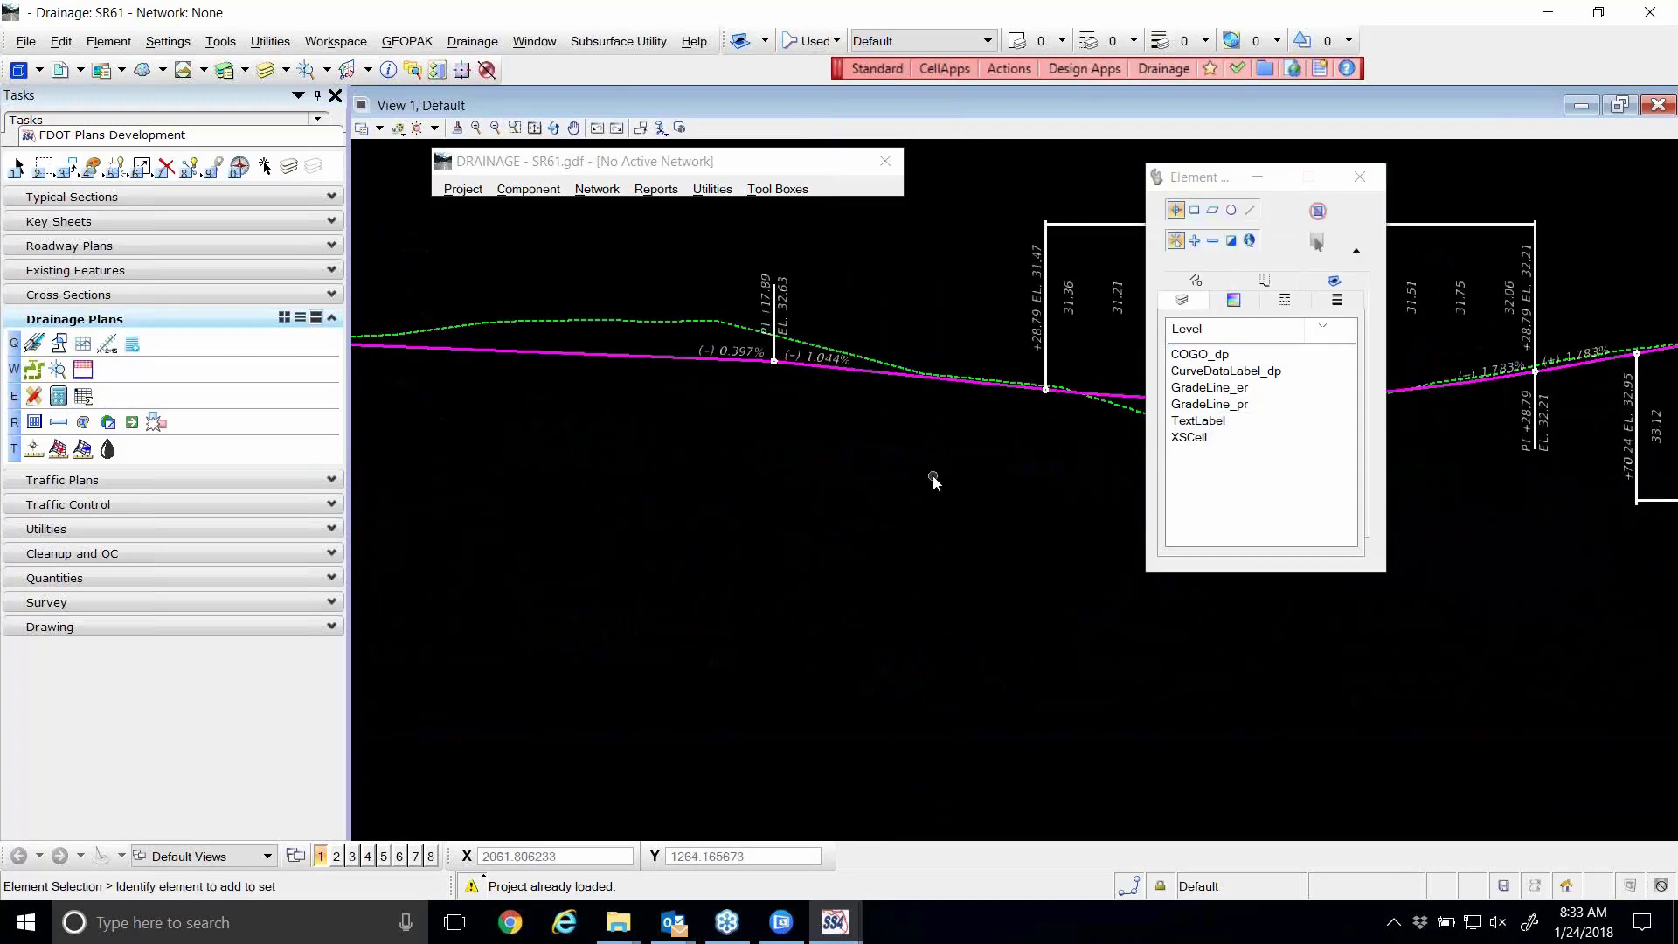
{"action": "left_click", "coordinate": [1359, 177]}
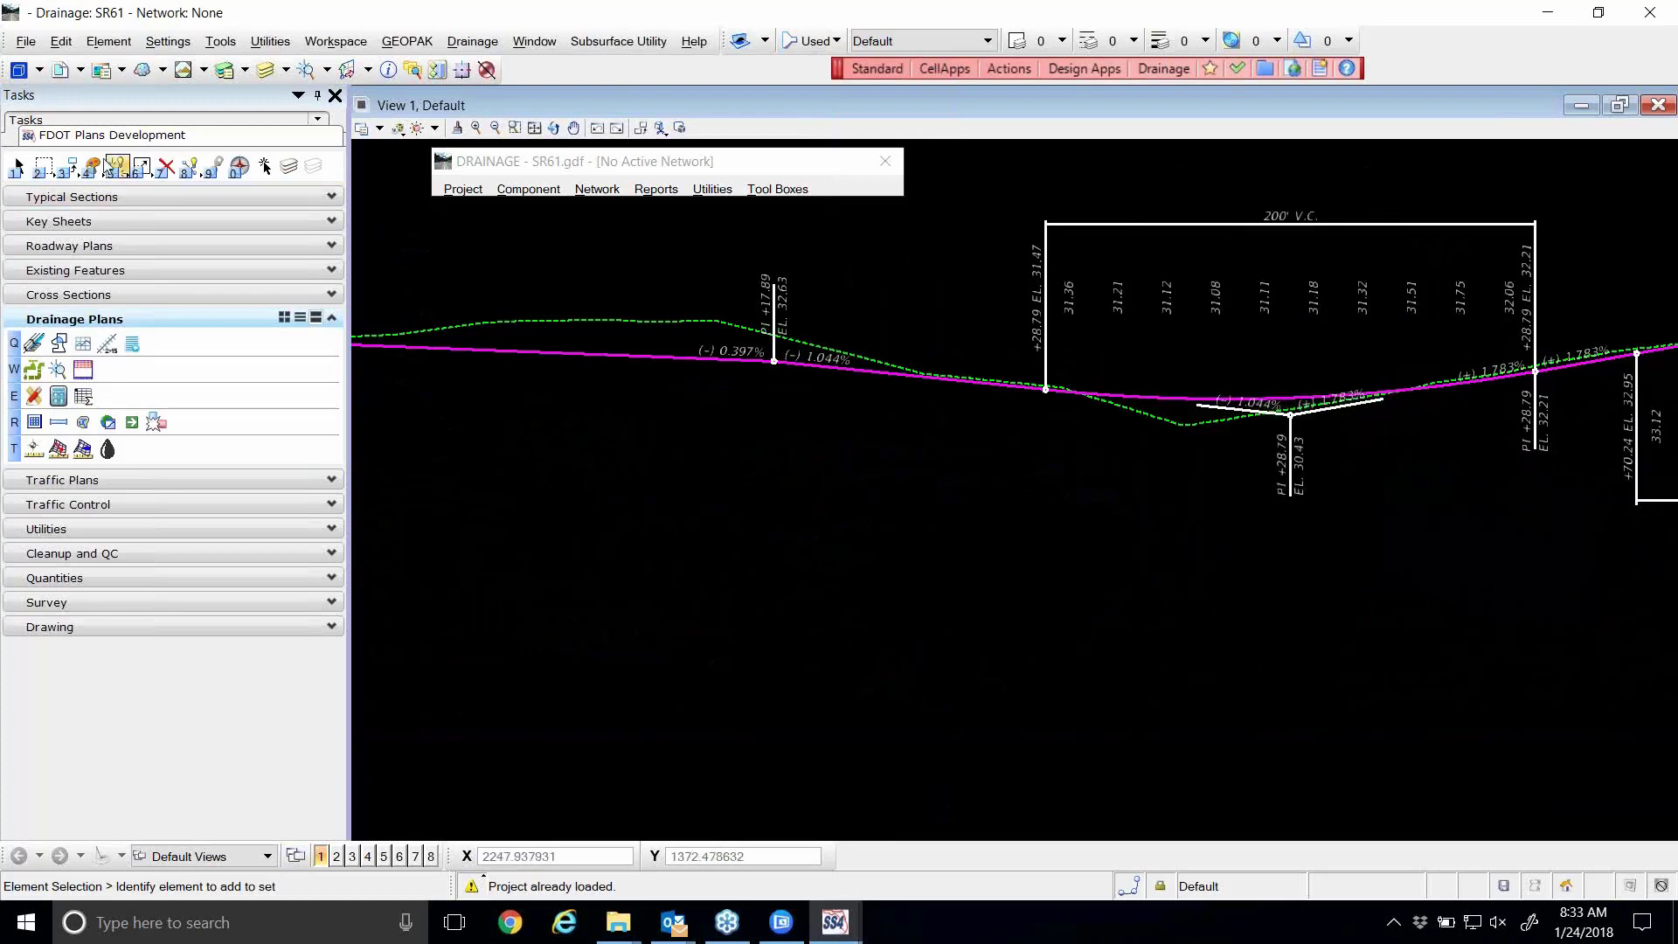
{"action": "left_click", "coordinate": [19, 166]}
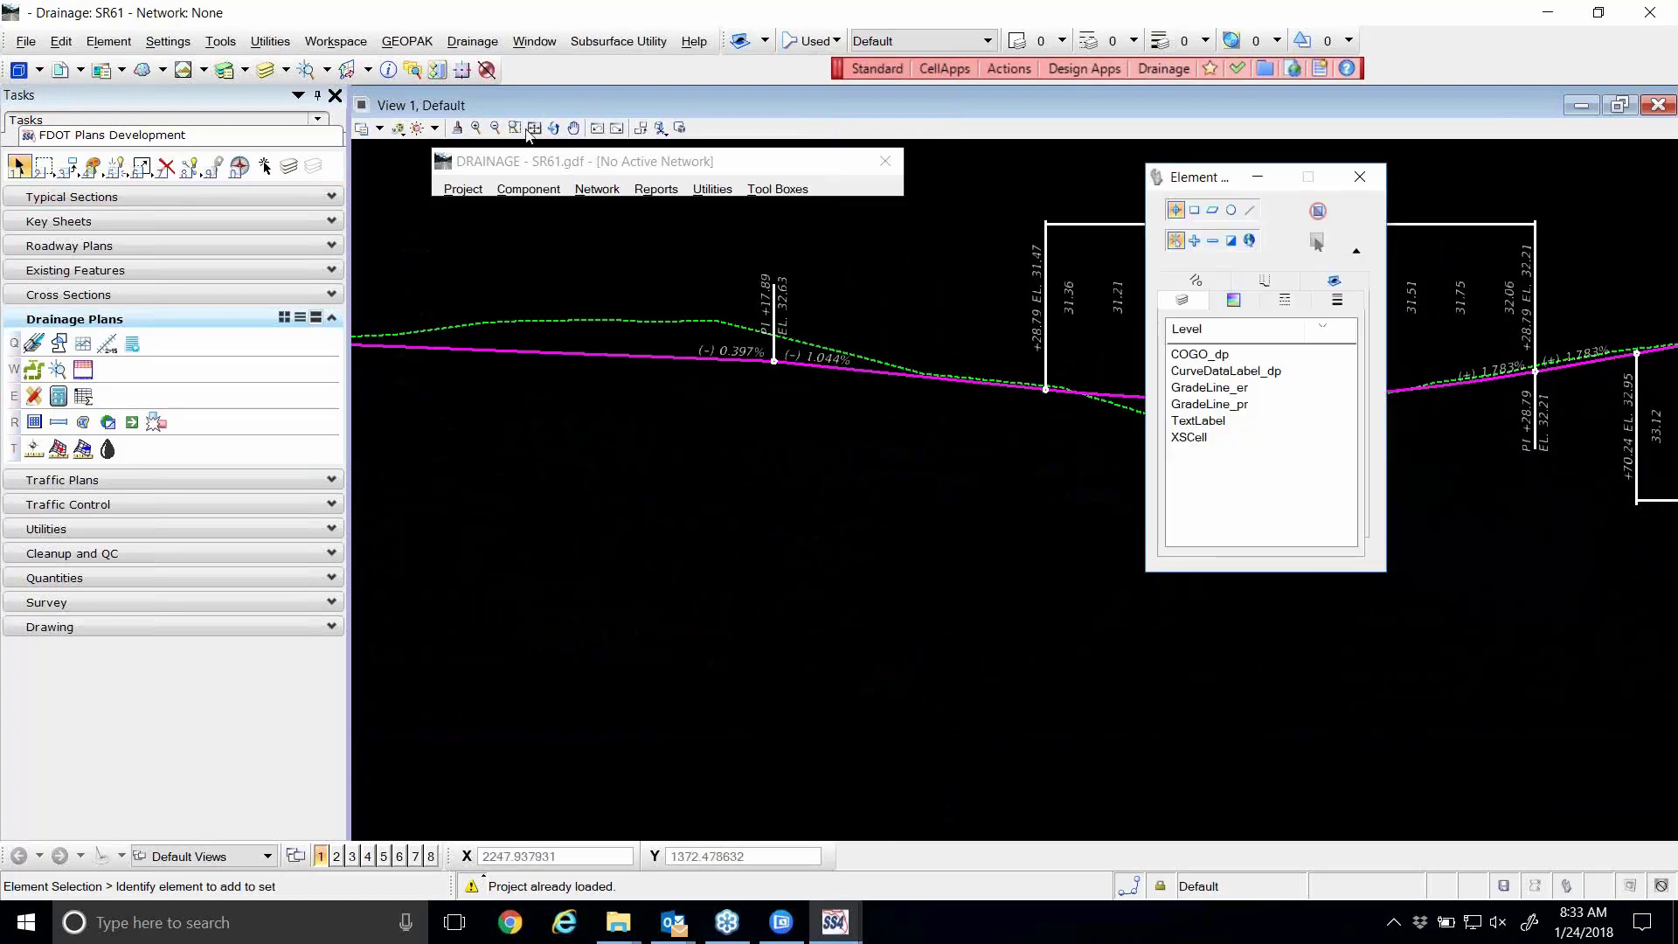
{"action": "left_click", "coordinate": [1356, 251]}
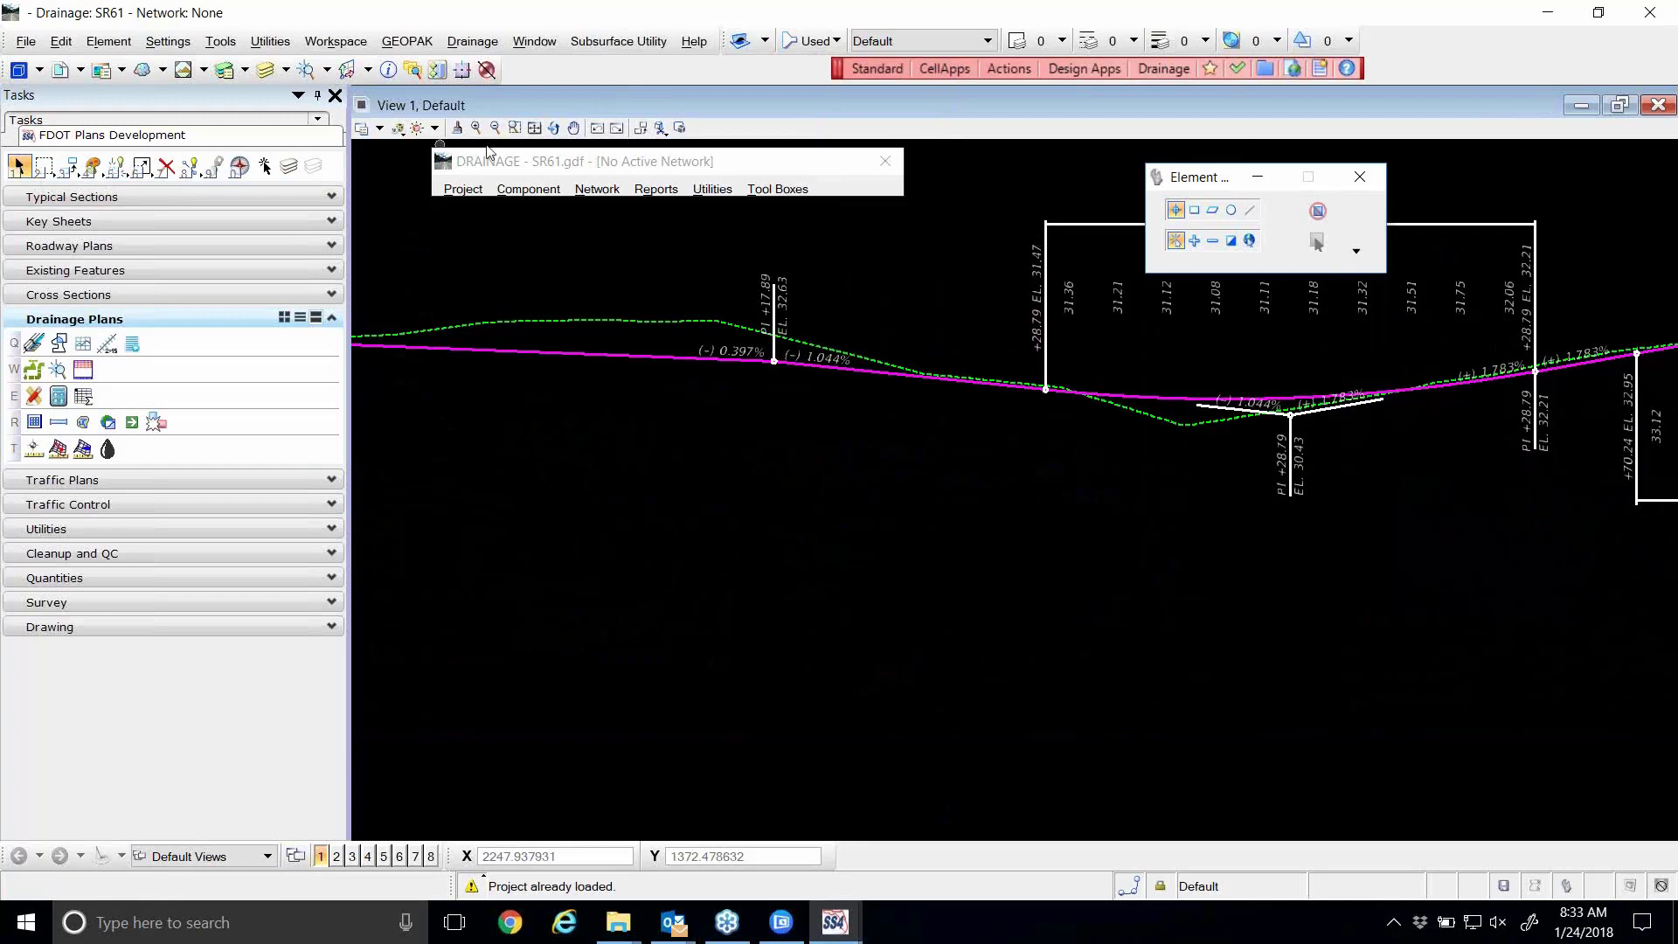
- Fit the whole profile in View 1 and return to Element Selection
{"action": "left_click", "coordinate": [534, 127]}
{"action": "left_click", "coordinate": [838, 490]}
{"action": "scroll", "coordinate": [779, 489], "scroll_direction": "up", "scroll_amount": 2}
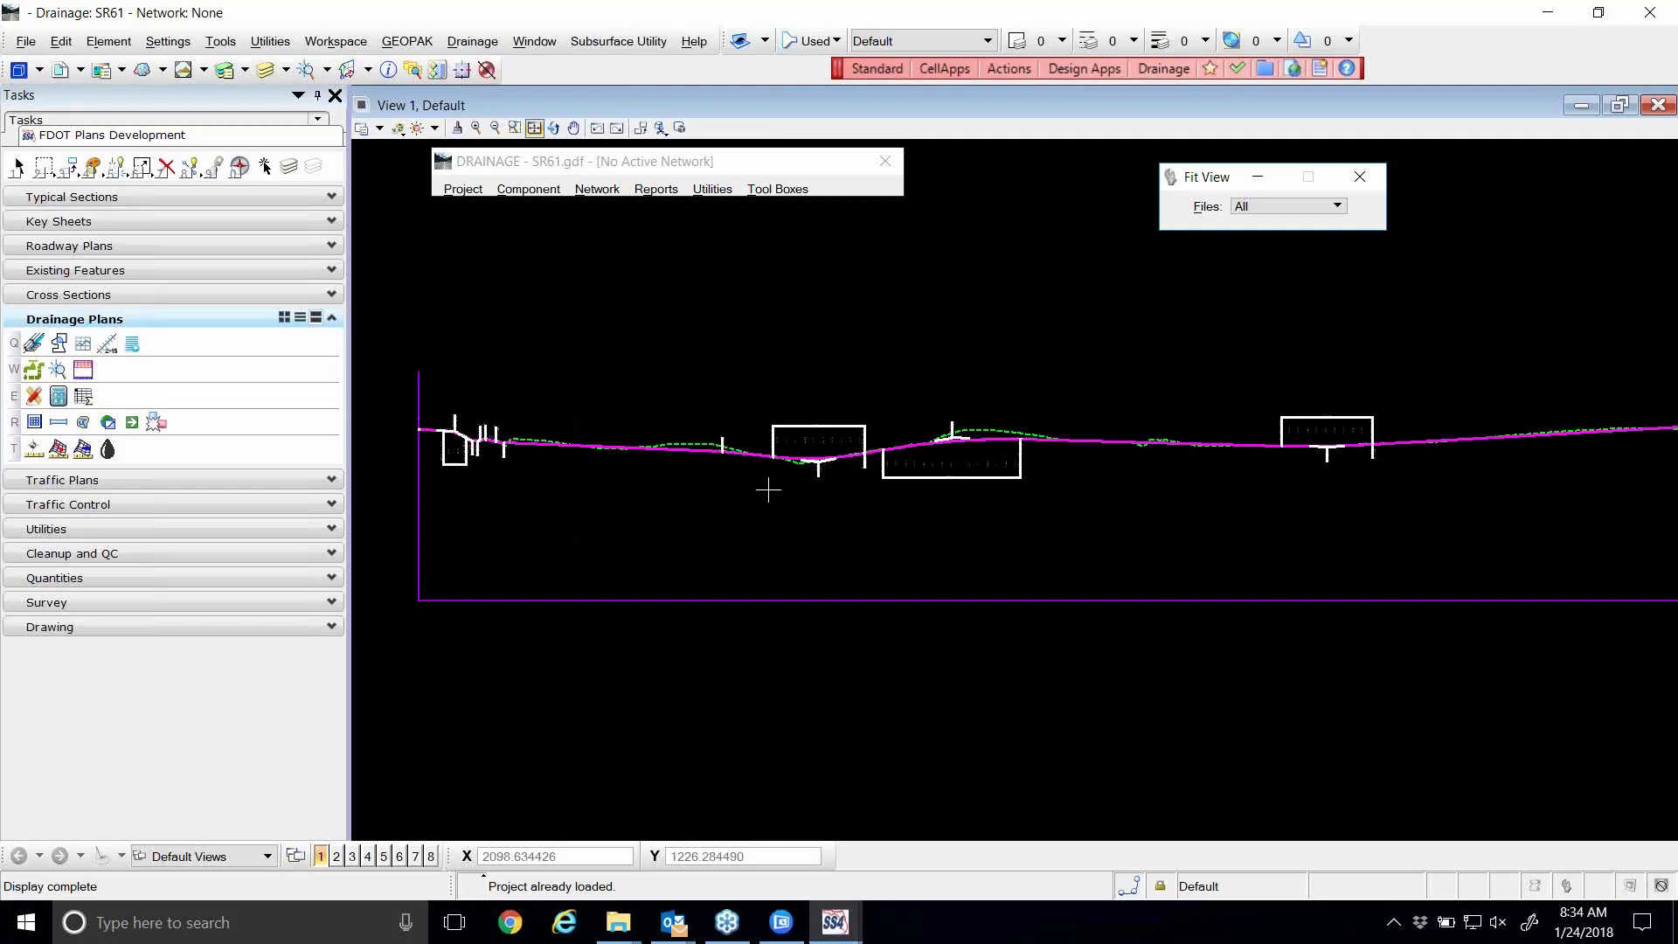
{"action": "left_click", "coordinate": [19, 165]}
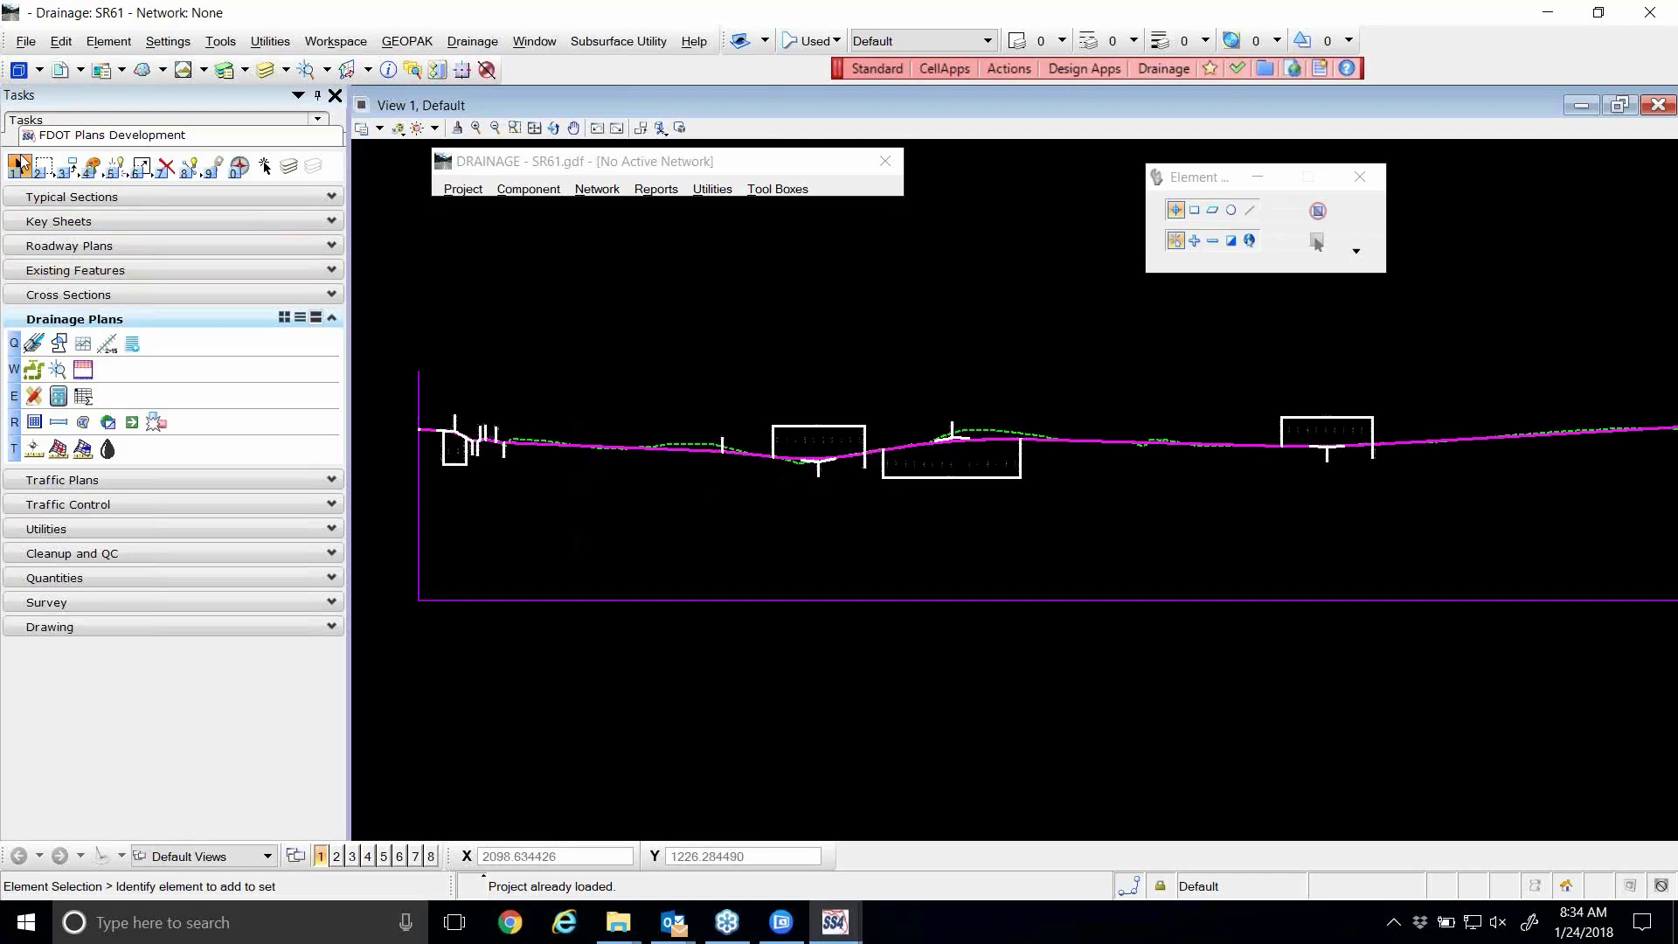
{"action": "left_click", "coordinate": [533, 128]}
{"action": "left_click", "coordinate": [18, 164]}
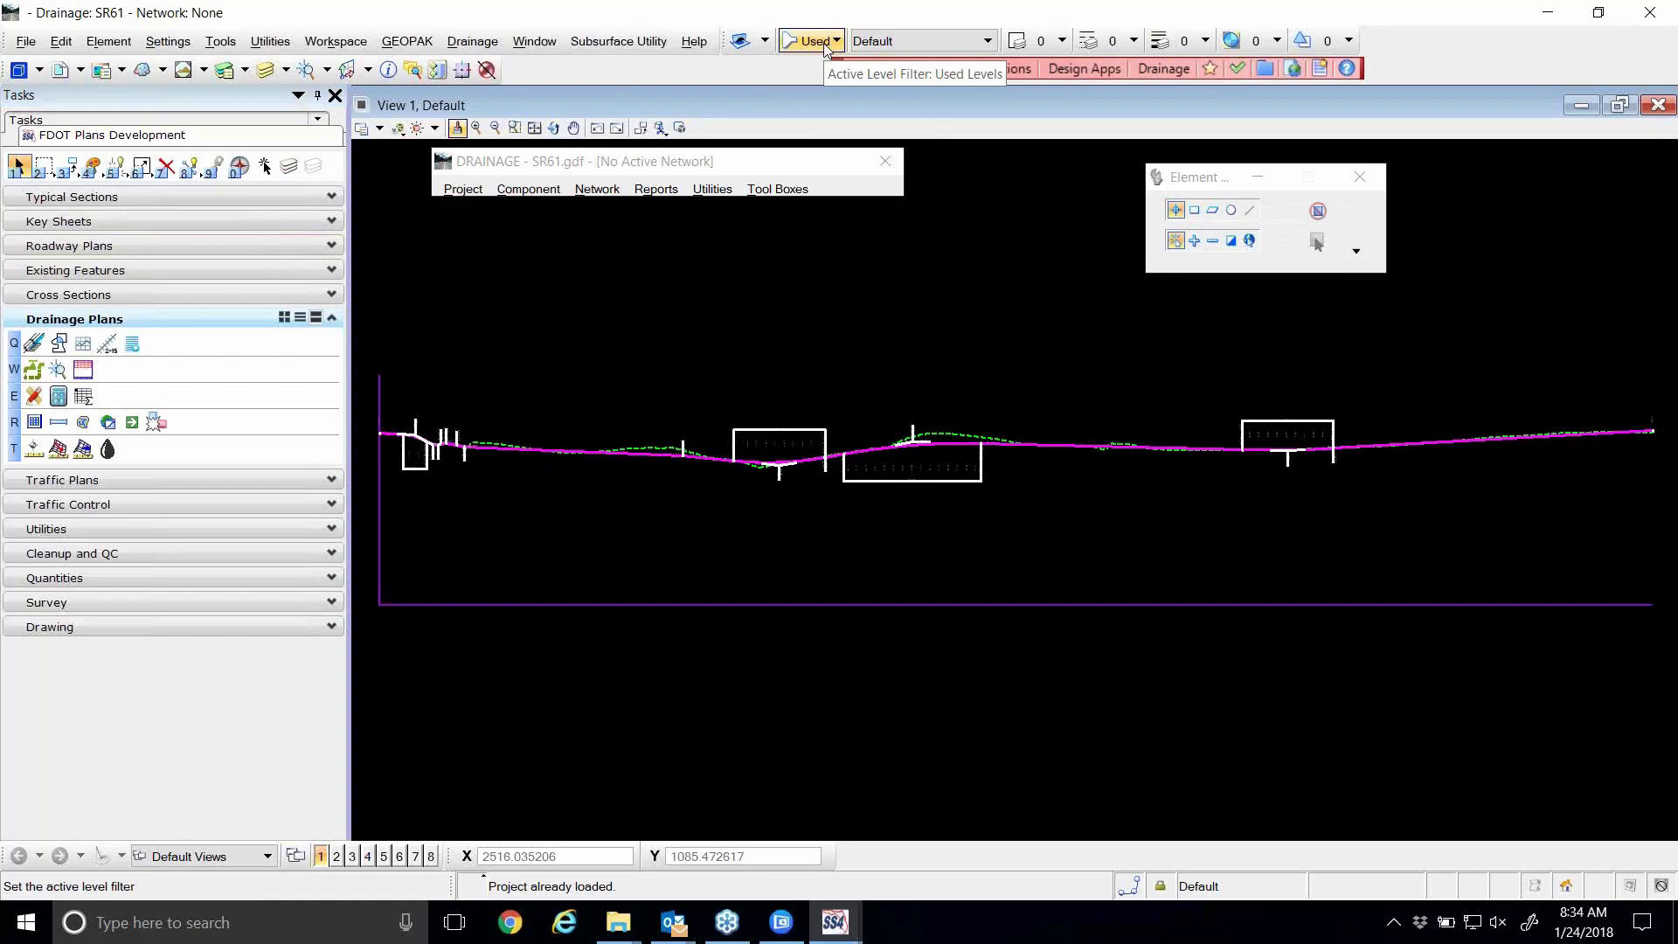
- Set the active level filter to Used Levels
{"action": "right_click", "coordinate": [931, 45]}
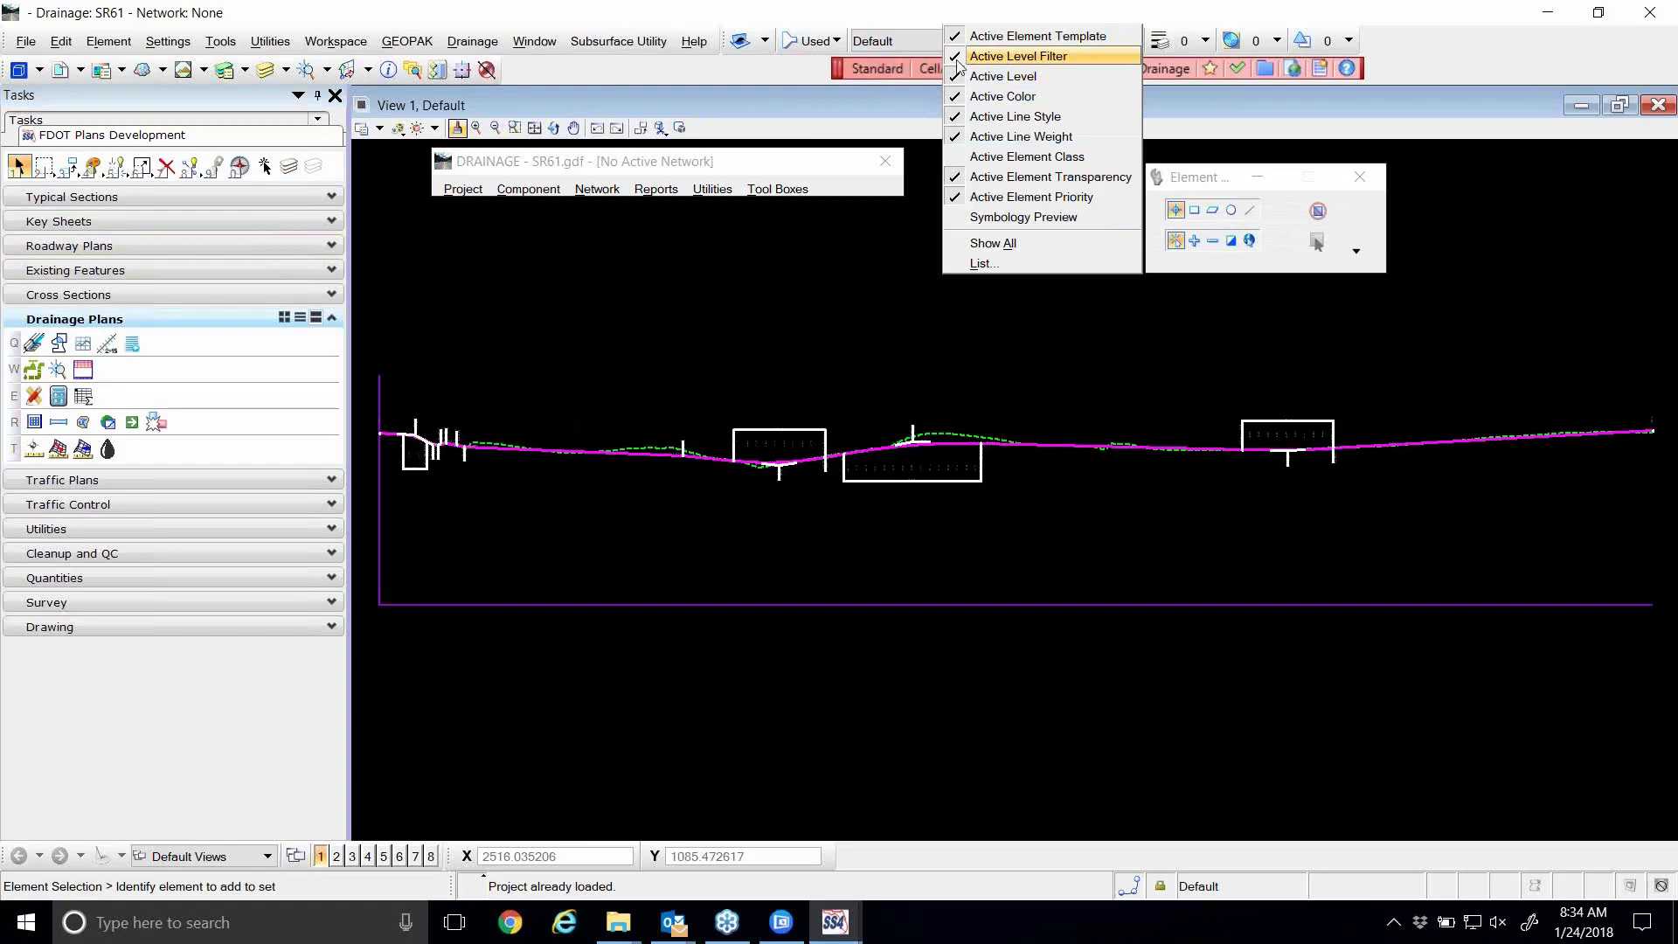
{"action": "left_click", "coordinate": [741, 4]}
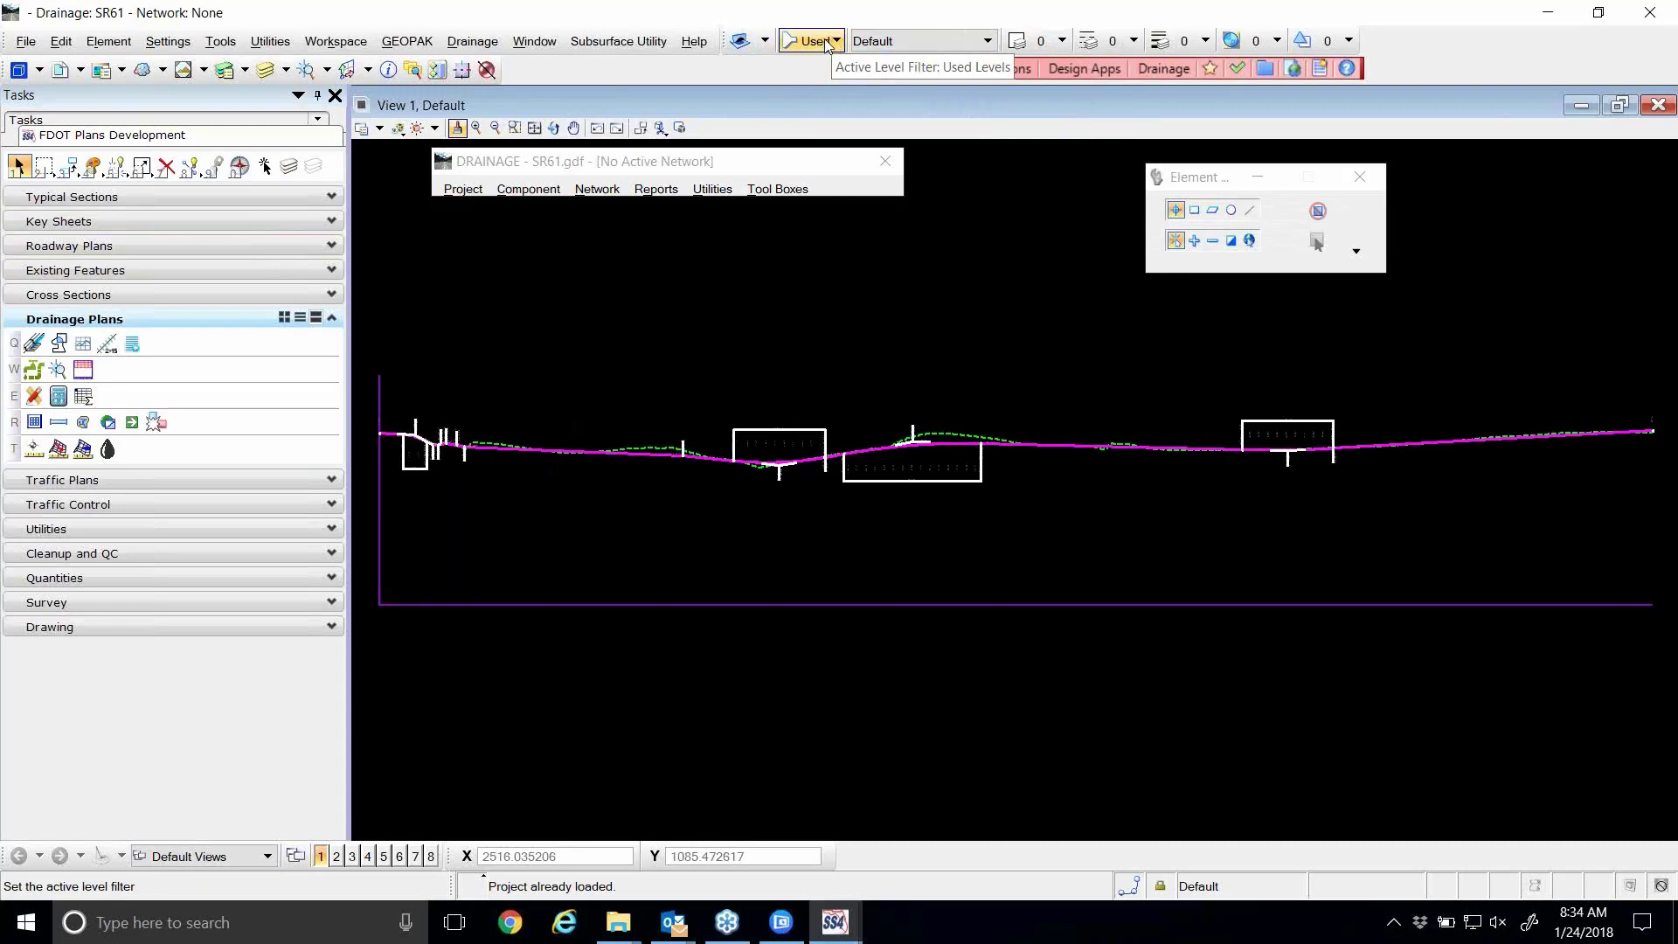
{"action": "left_click", "coordinate": [828, 41]}
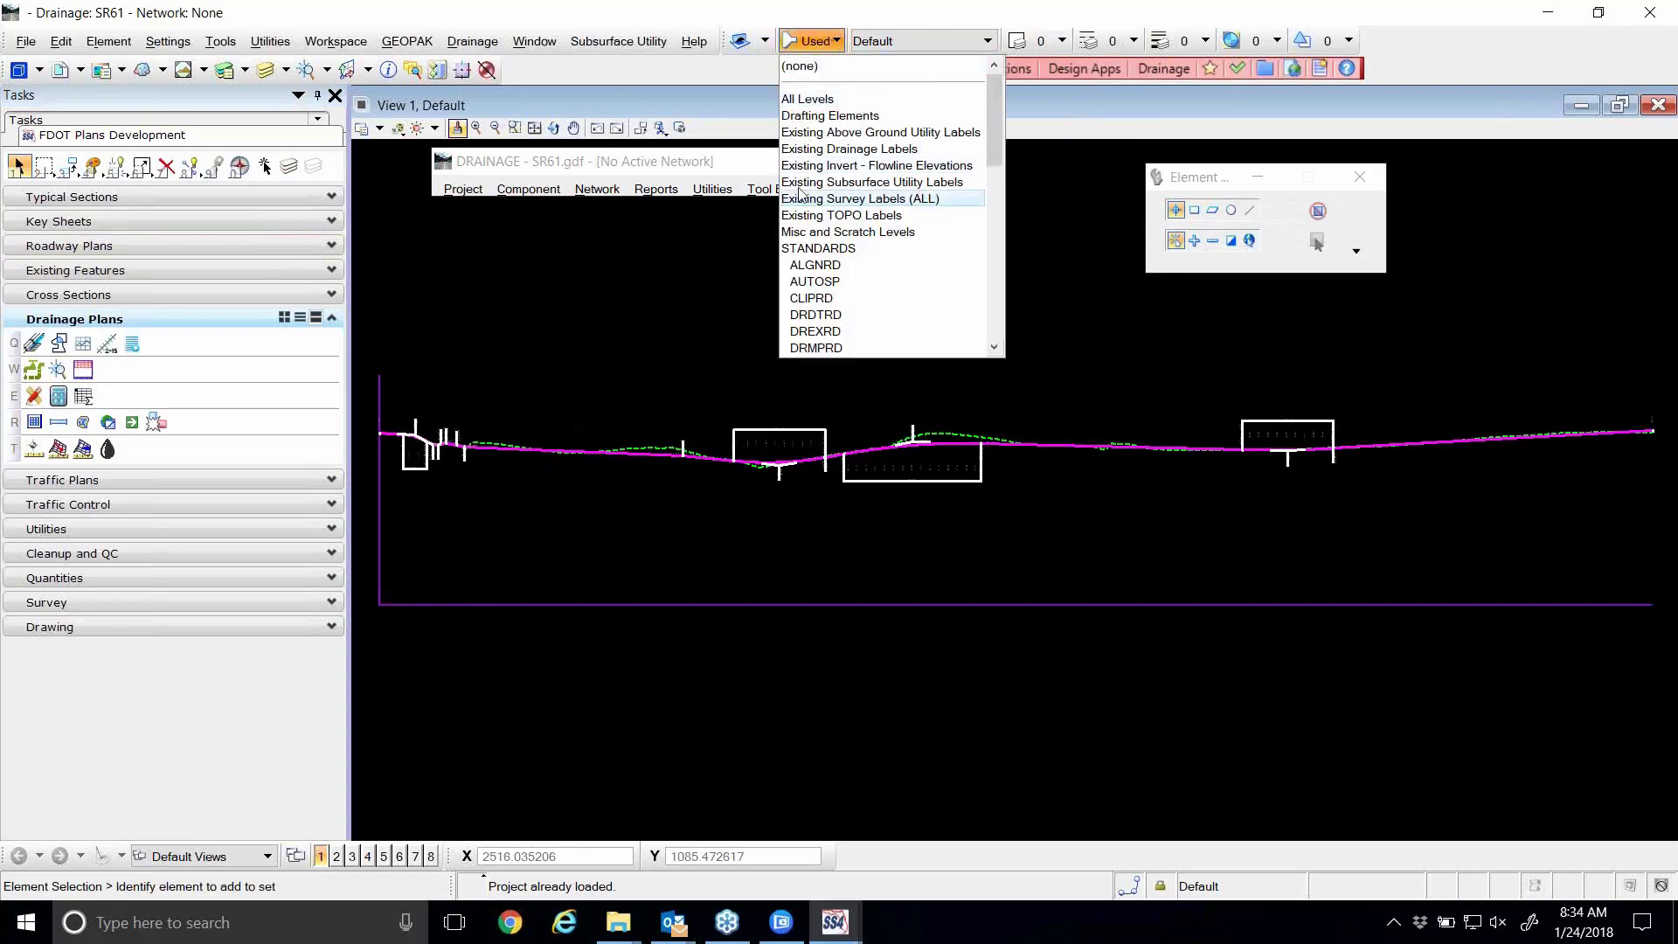
{"action": "scroll", "coordinate": [803, 262], "scroll_direction": "down", "scroll_amount": 8}
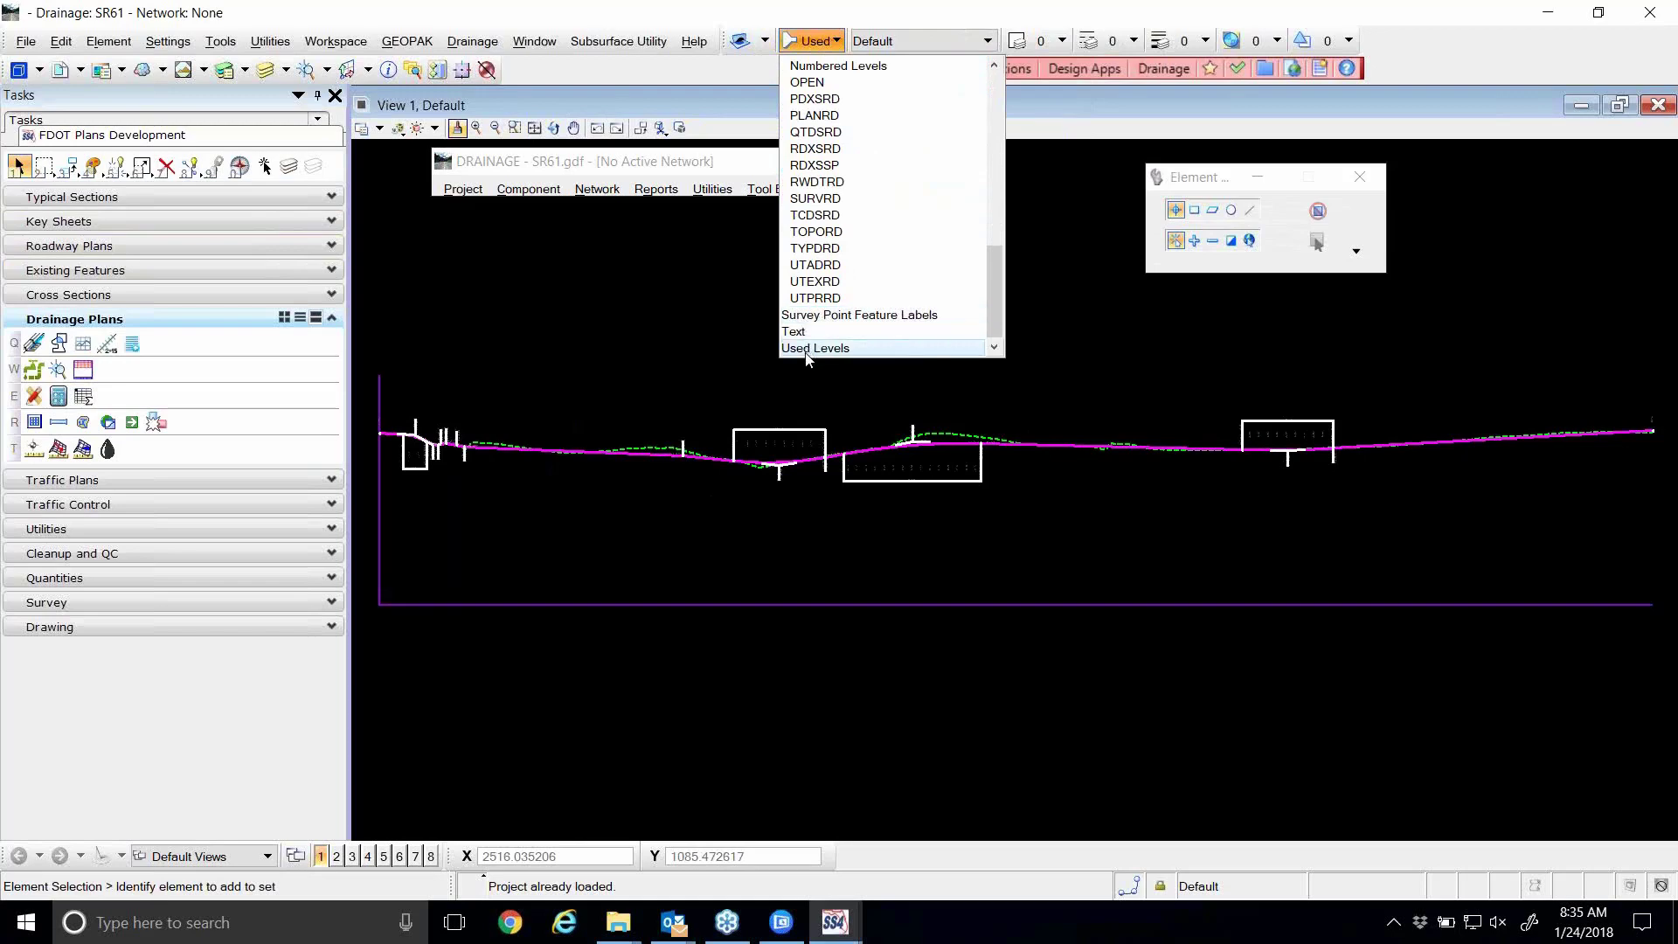
{"action": "left_click", "coordinate": [806, 350]}
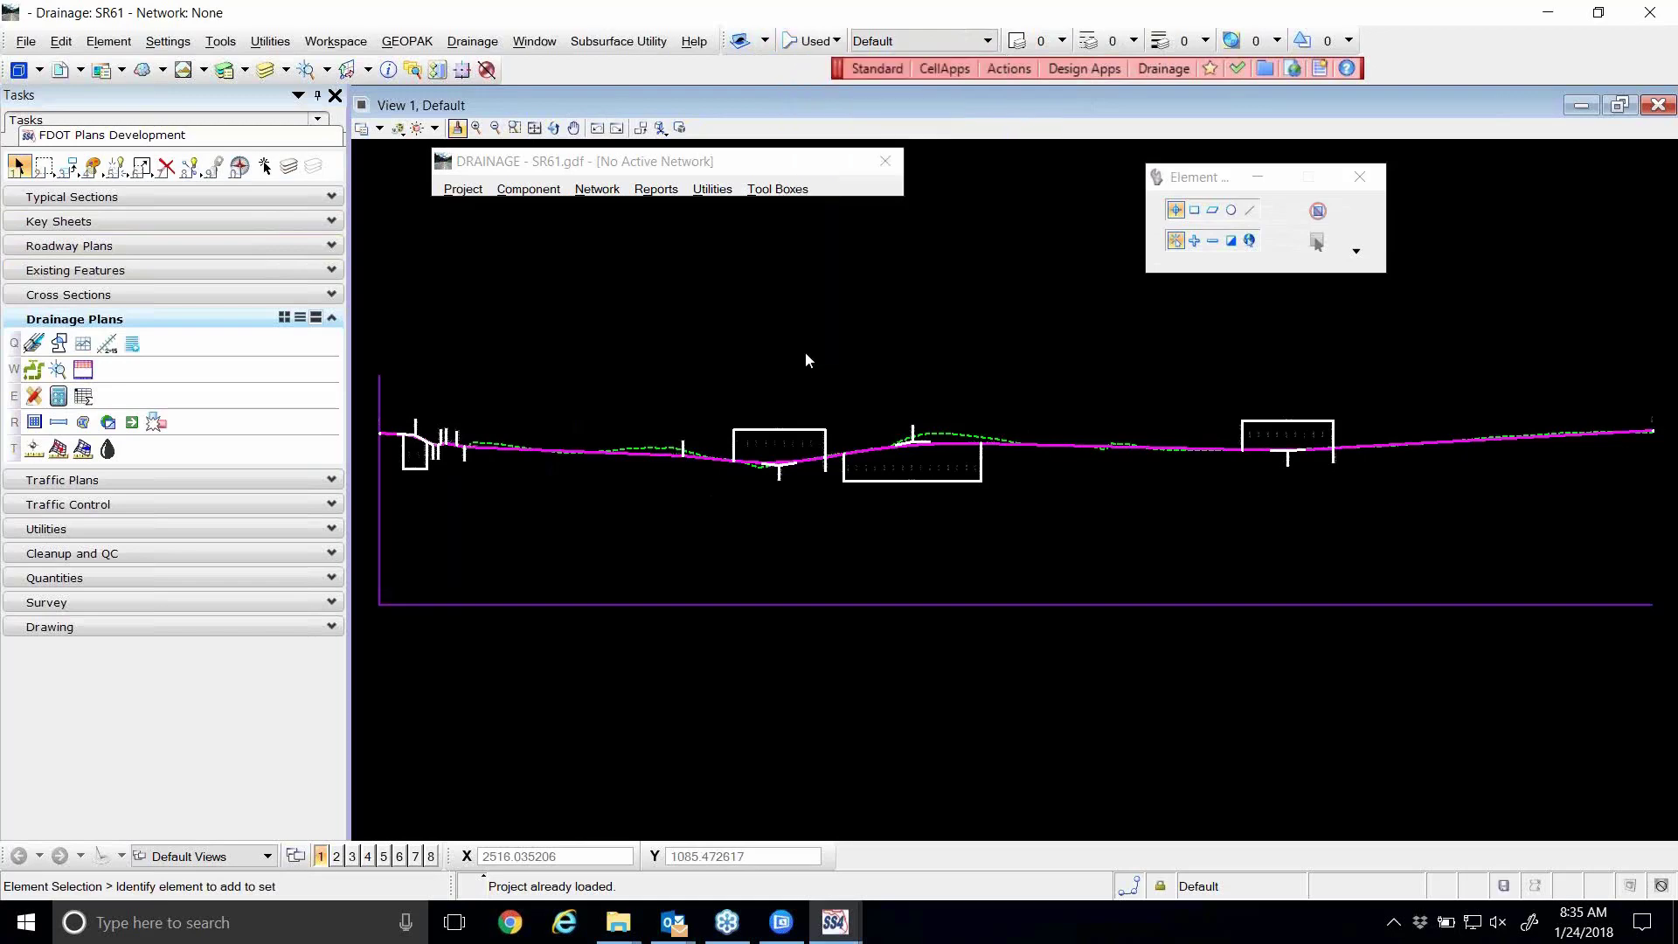
- Show the Element Selection level list, select everything on the GradeLine_pr level by picking the proposed grade line, and clear the selection
{"action": "left_click", "coordinate": [1353, 252]}
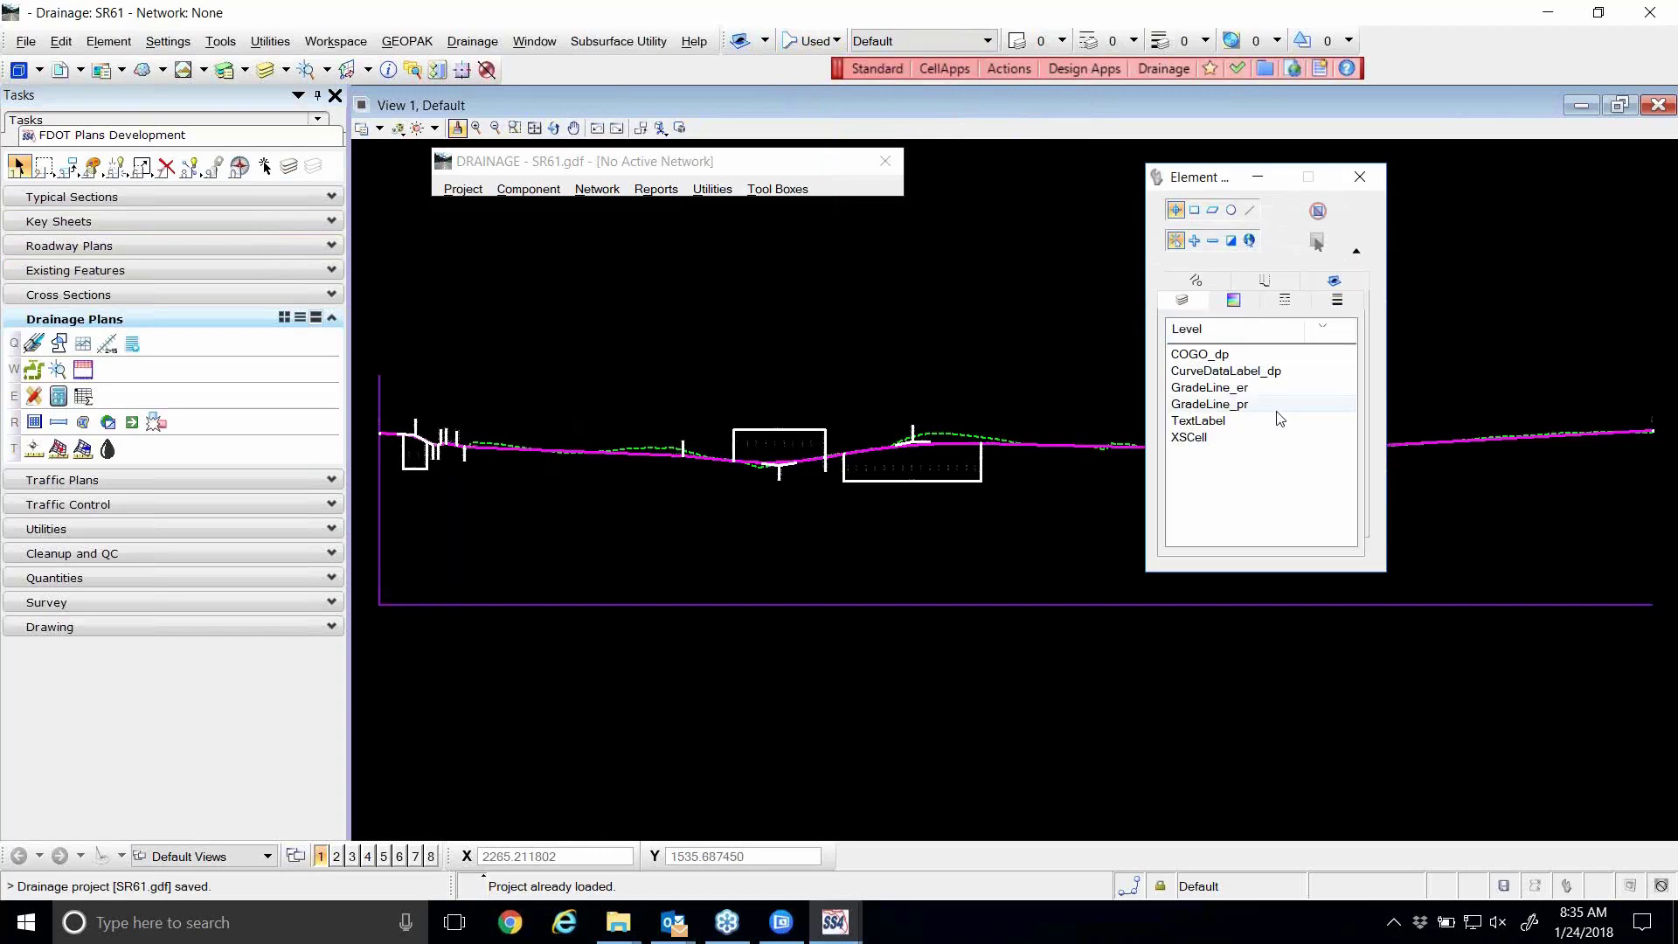
{"action": "right_click", "coordinate": [822, 343]}
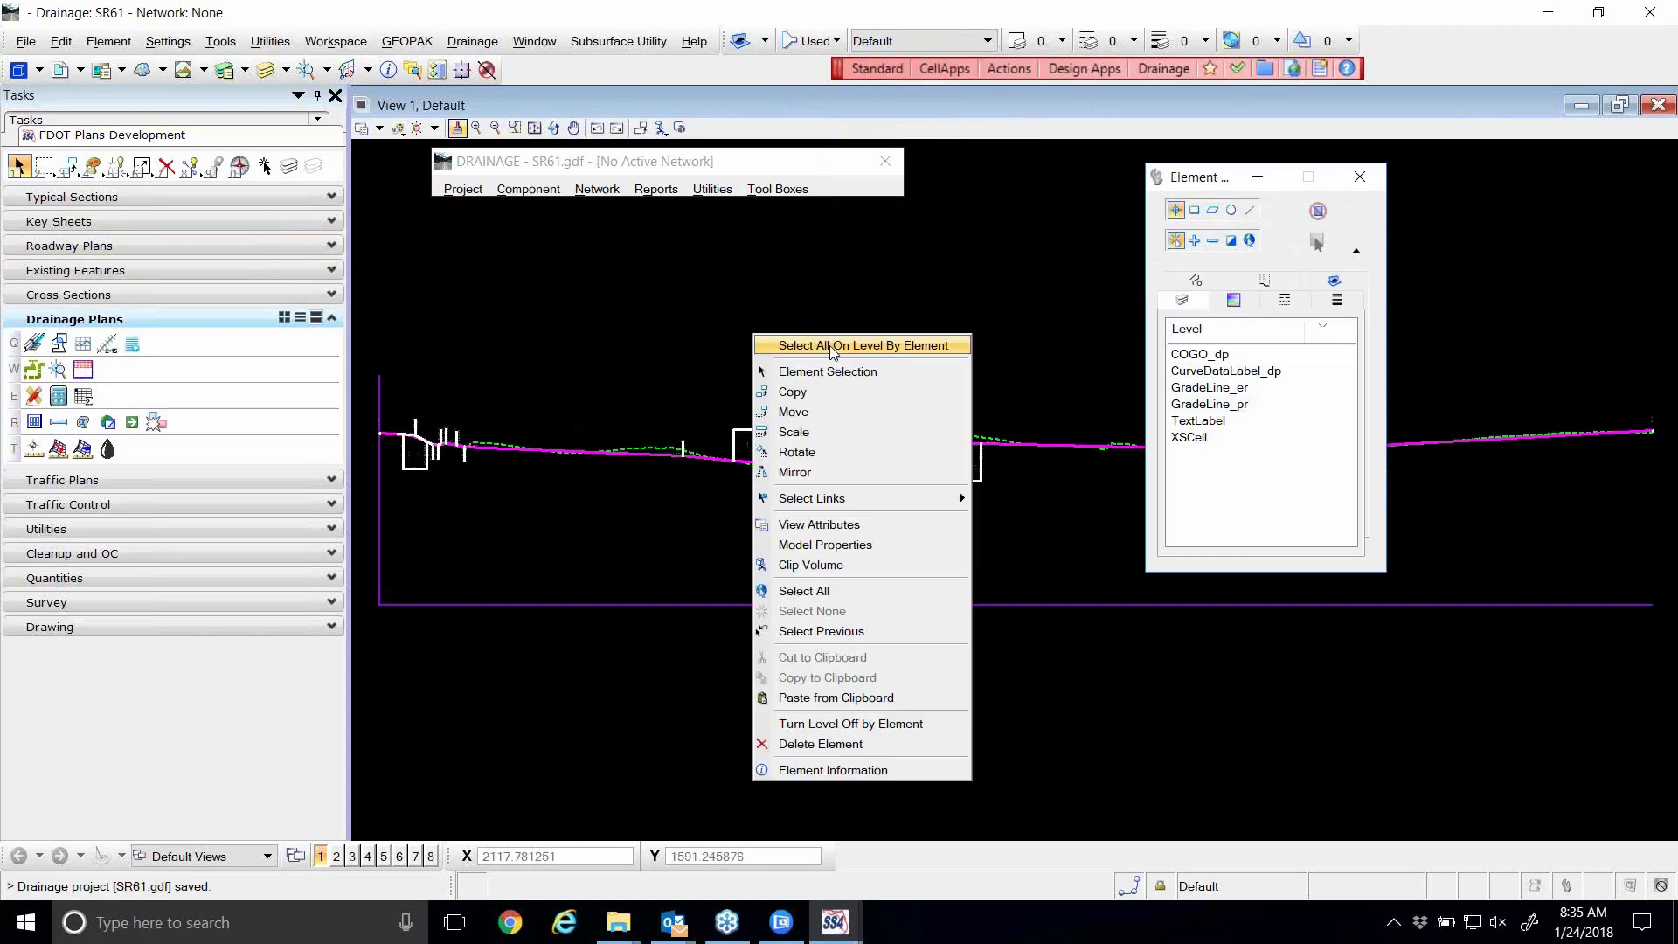
{"action": "left_click", "coordinate": [781, 269]}
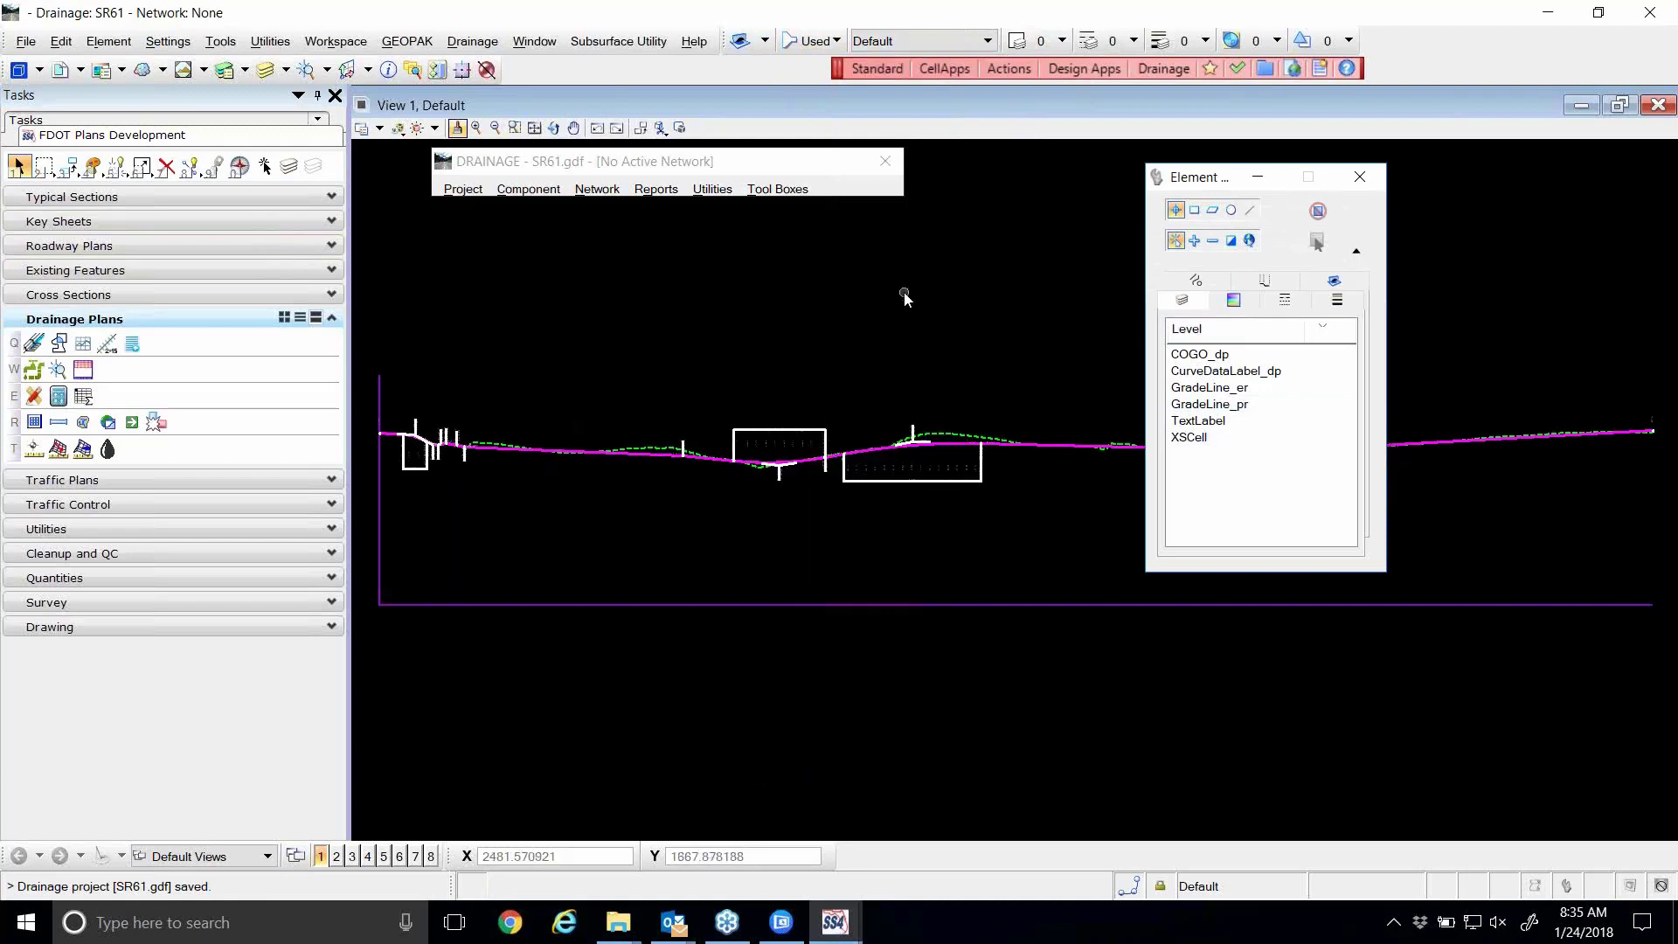
{"action": "right_click", "coordinate": [902, 294]}
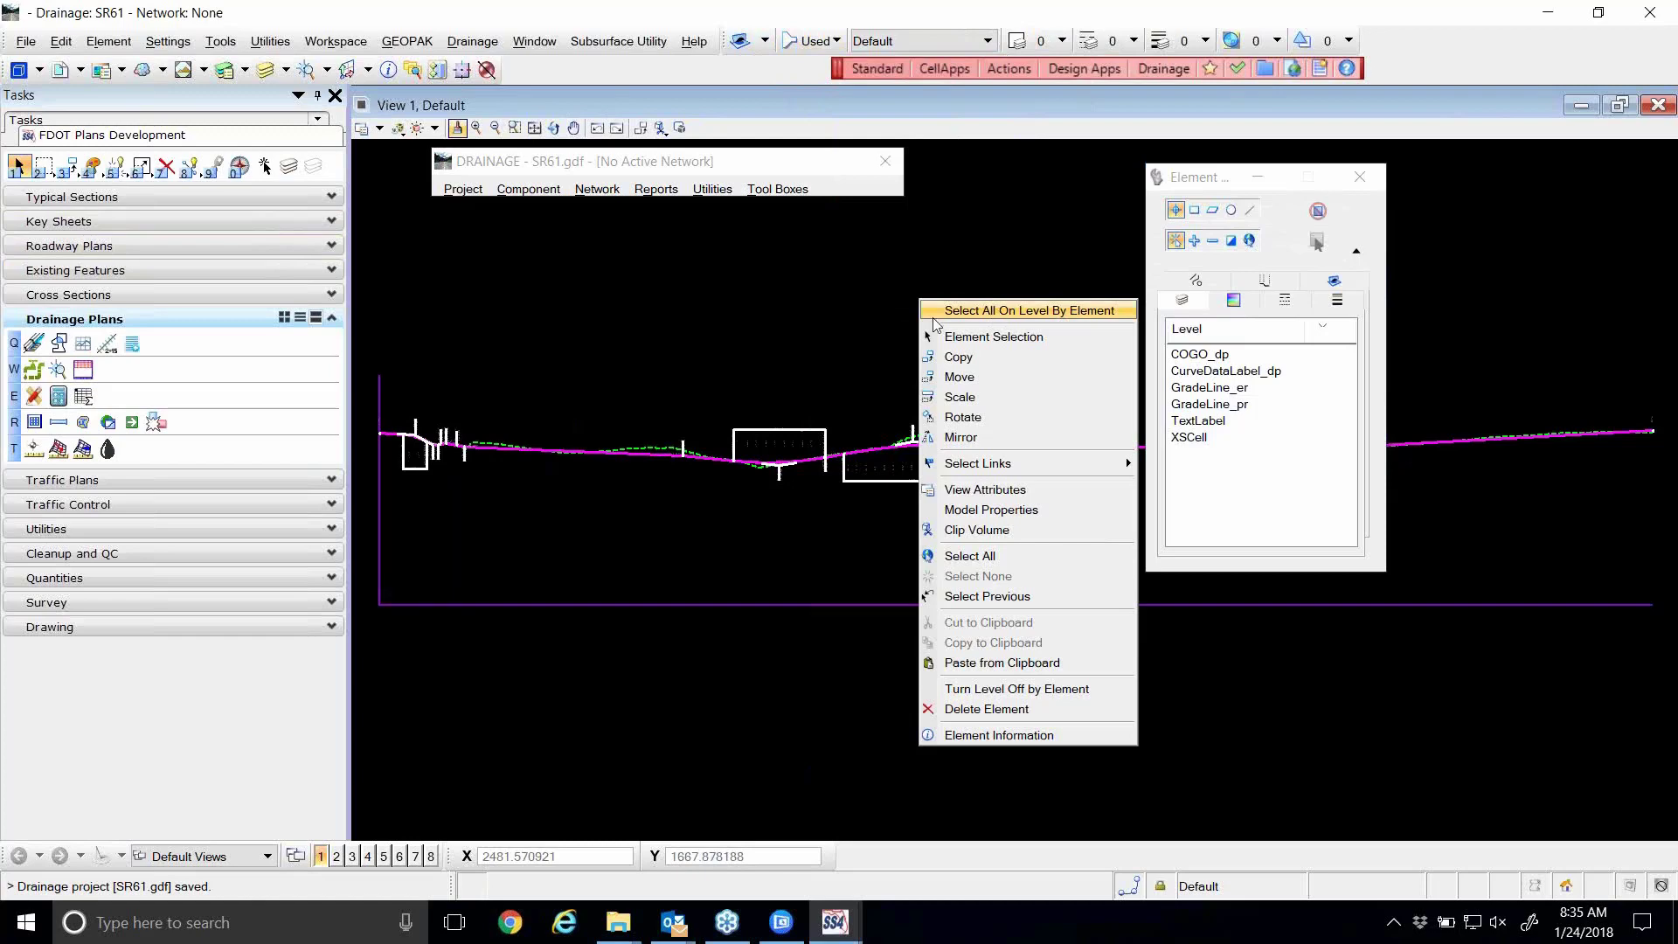
{"action": "left_click", "coordinate": [971, 312]}
{"action": "scroll", "coordinate": [872, 474], "scroll_direction": "up", "scroll_amount": 5}
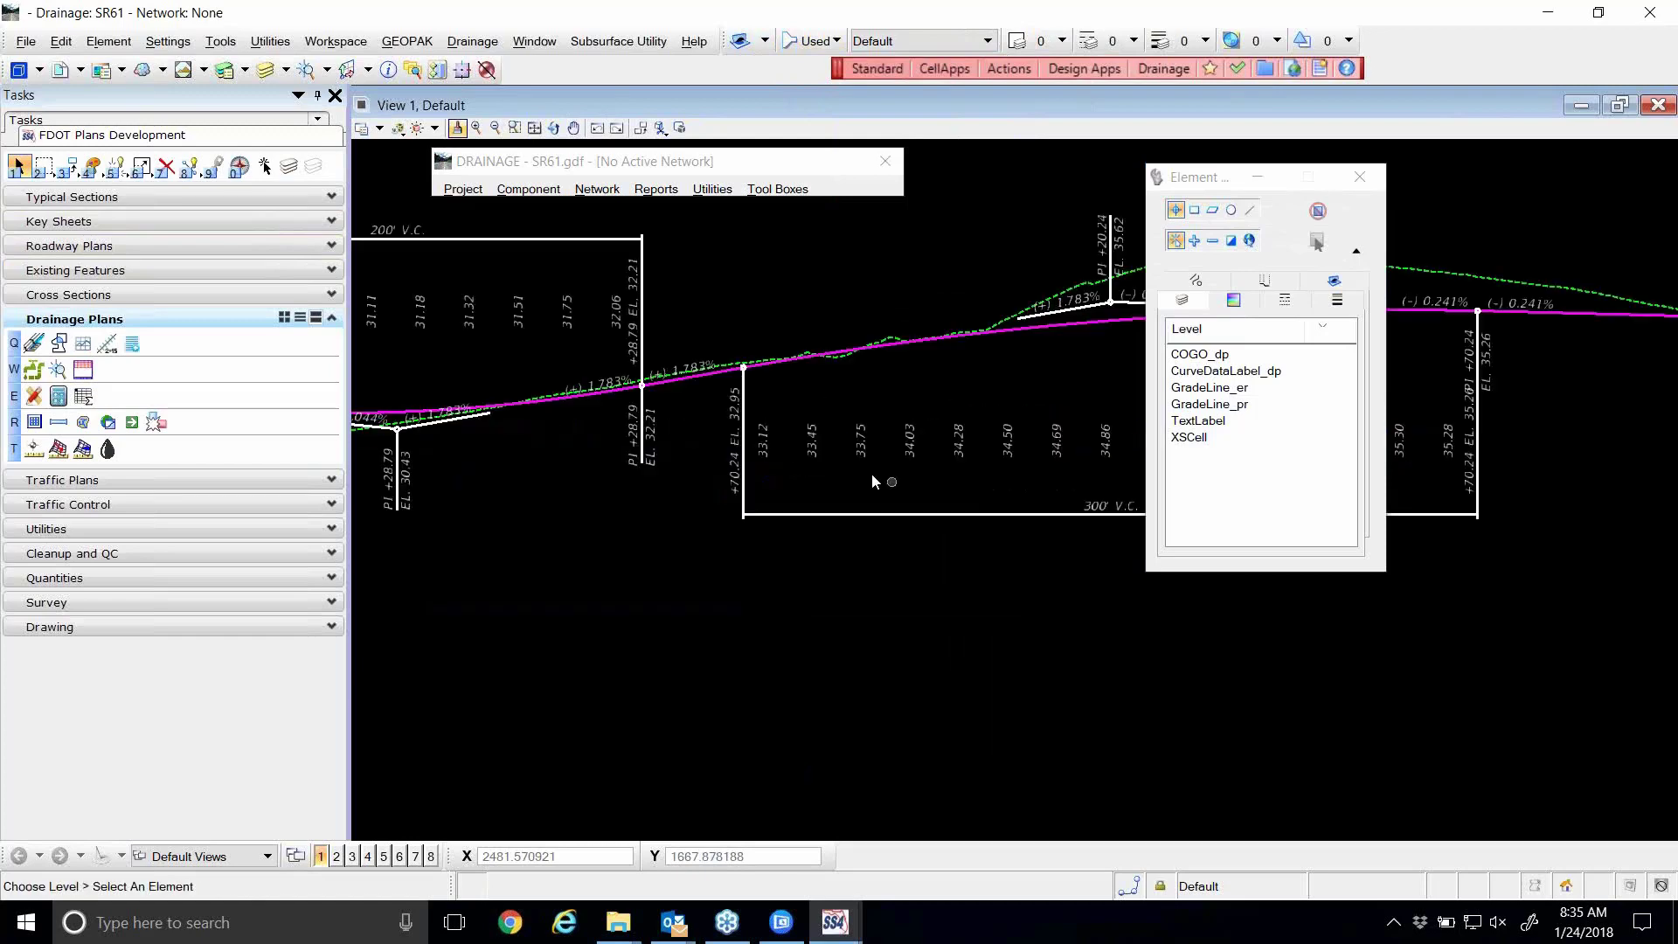
{"action": "left_click", "coordinate": [755, 301]}
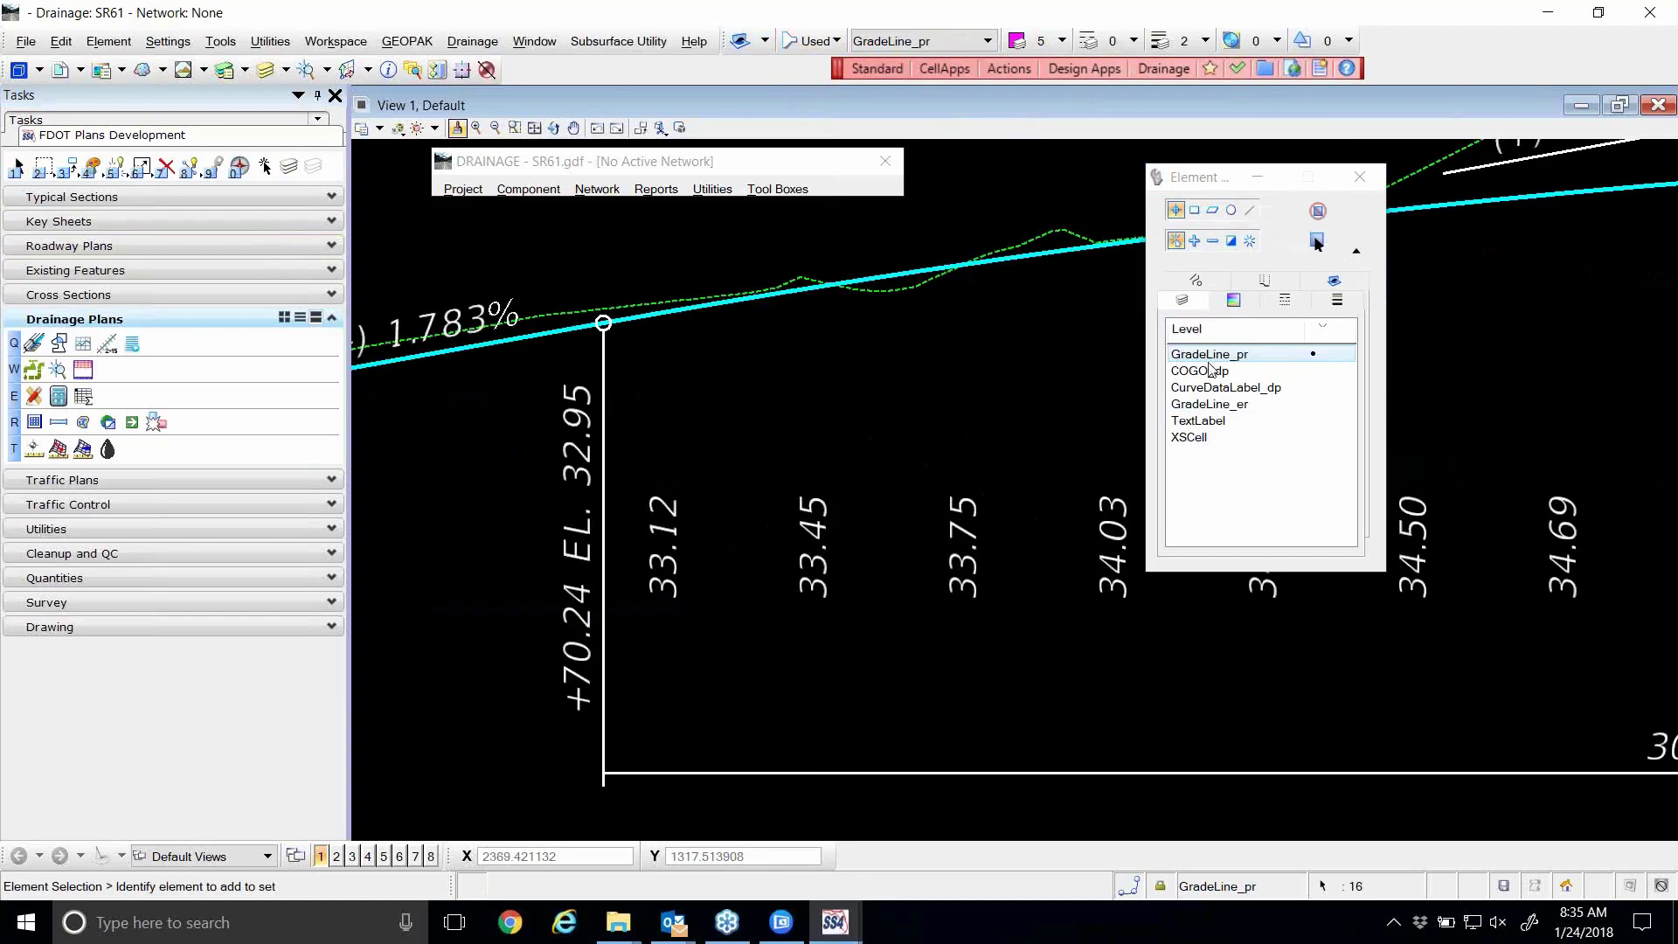
{"action": "scroll", "coordinate": [686, 407], "scroll_direction": "down", "scroll_amount": 5}
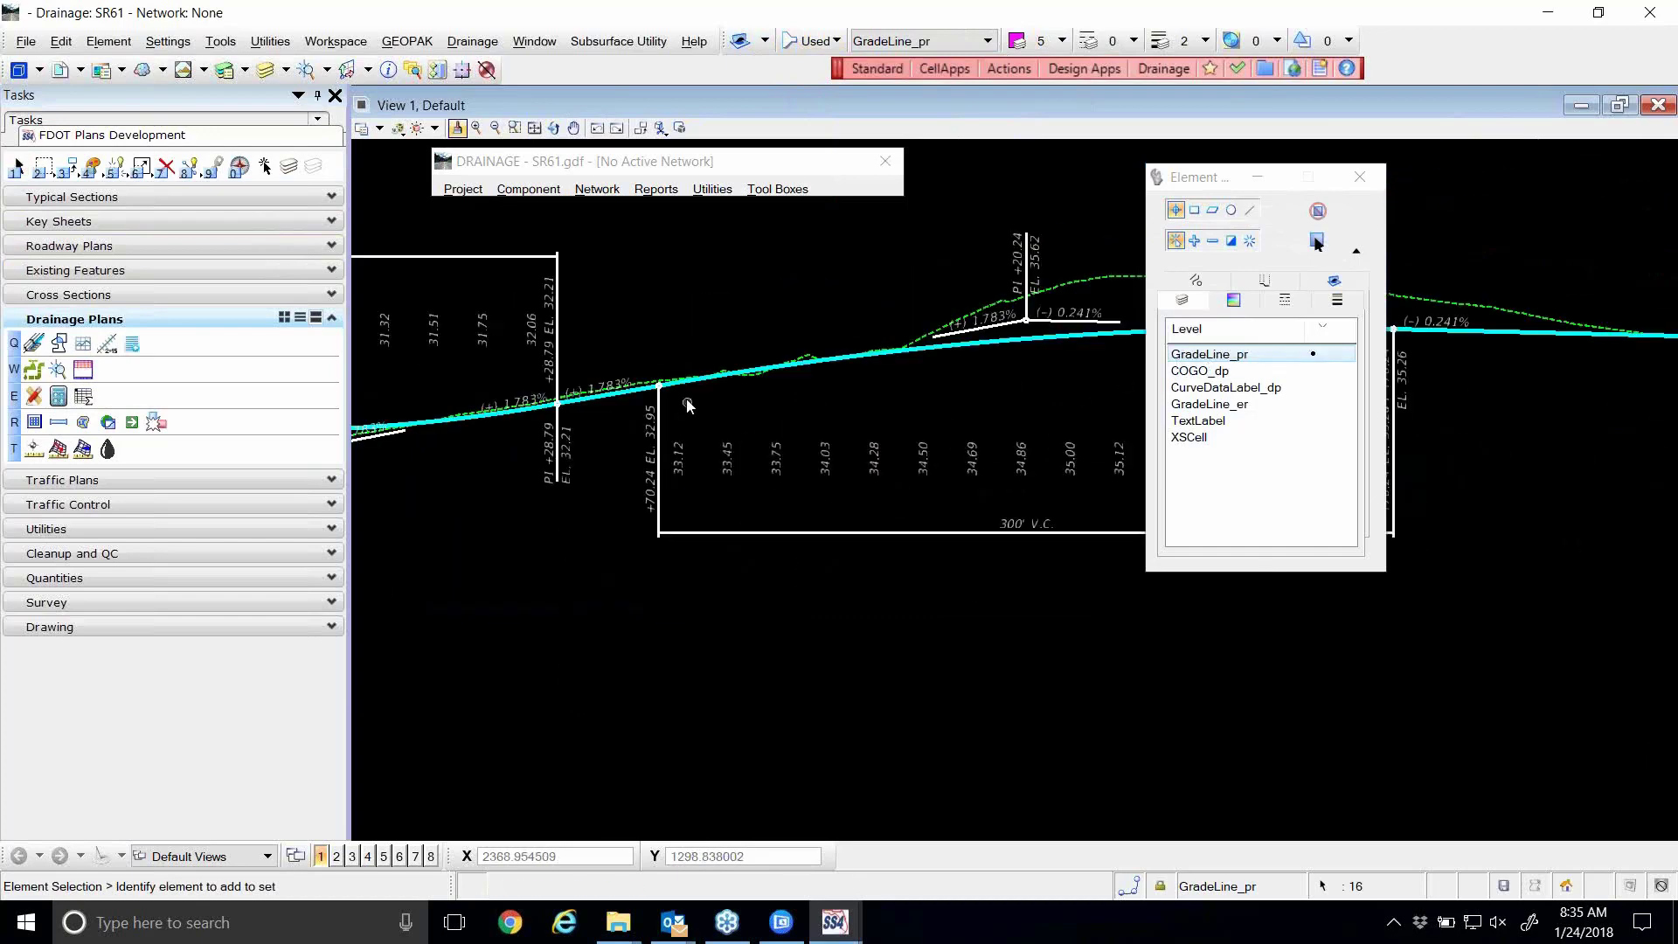
{"action": "left_click", "coordinate": [726, 330]}
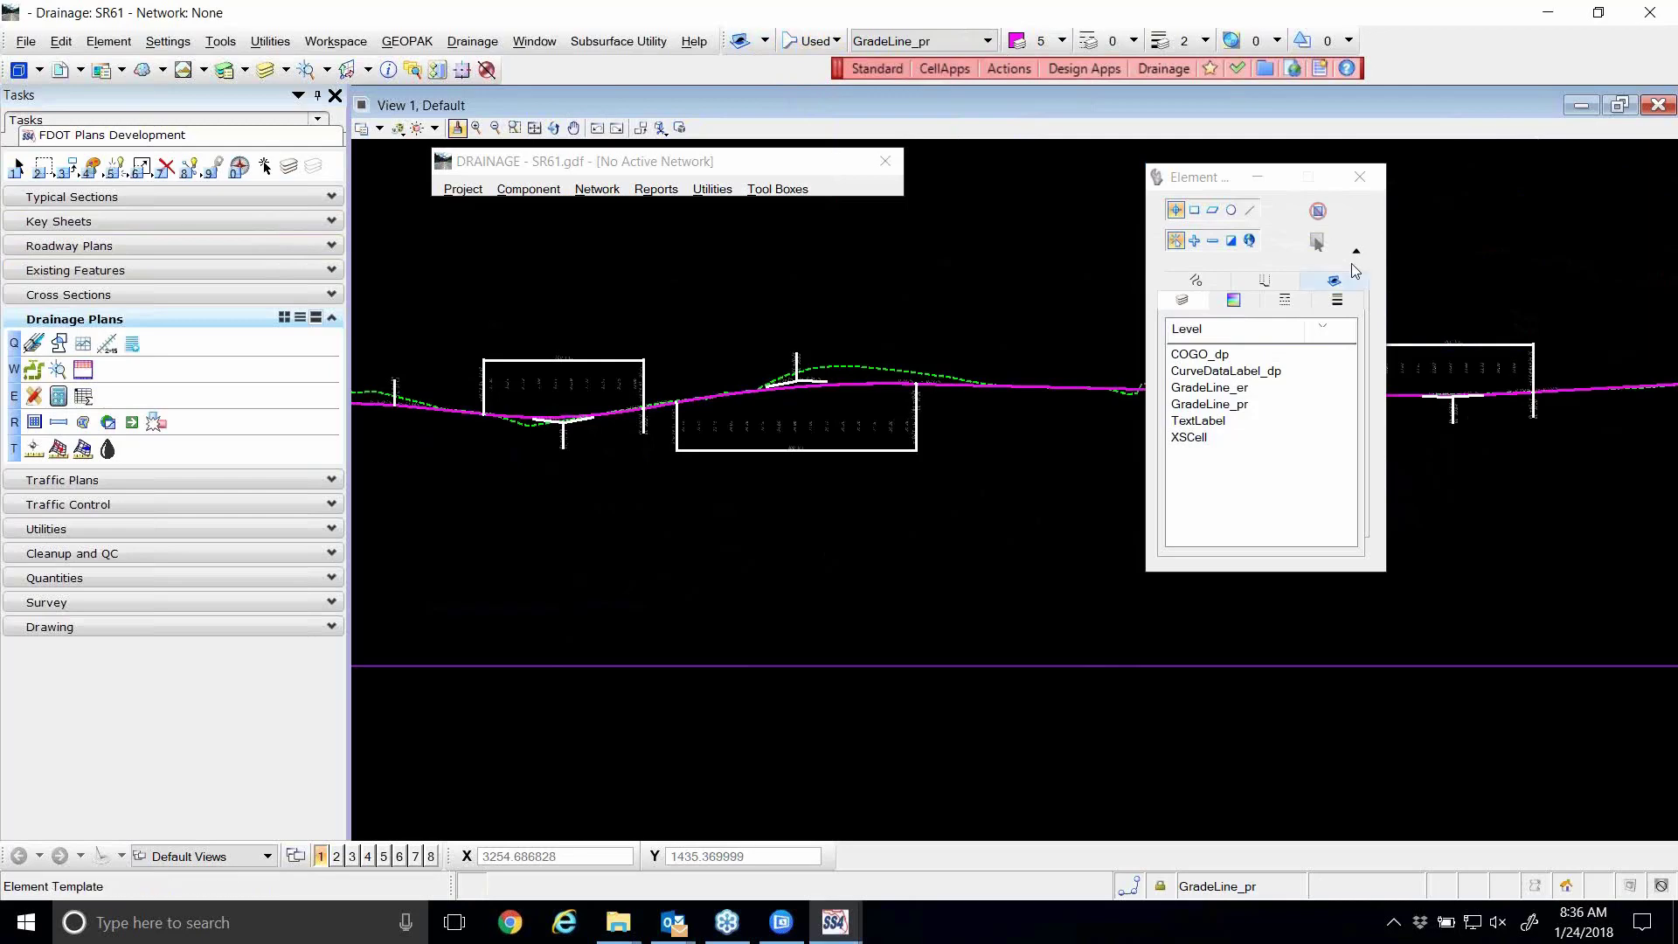
- Collapse the Element Selection attribute list, fit the whole profile in View 1 and save the design file settings
{"action": "left_click", "coordinate": [1356, 251]}
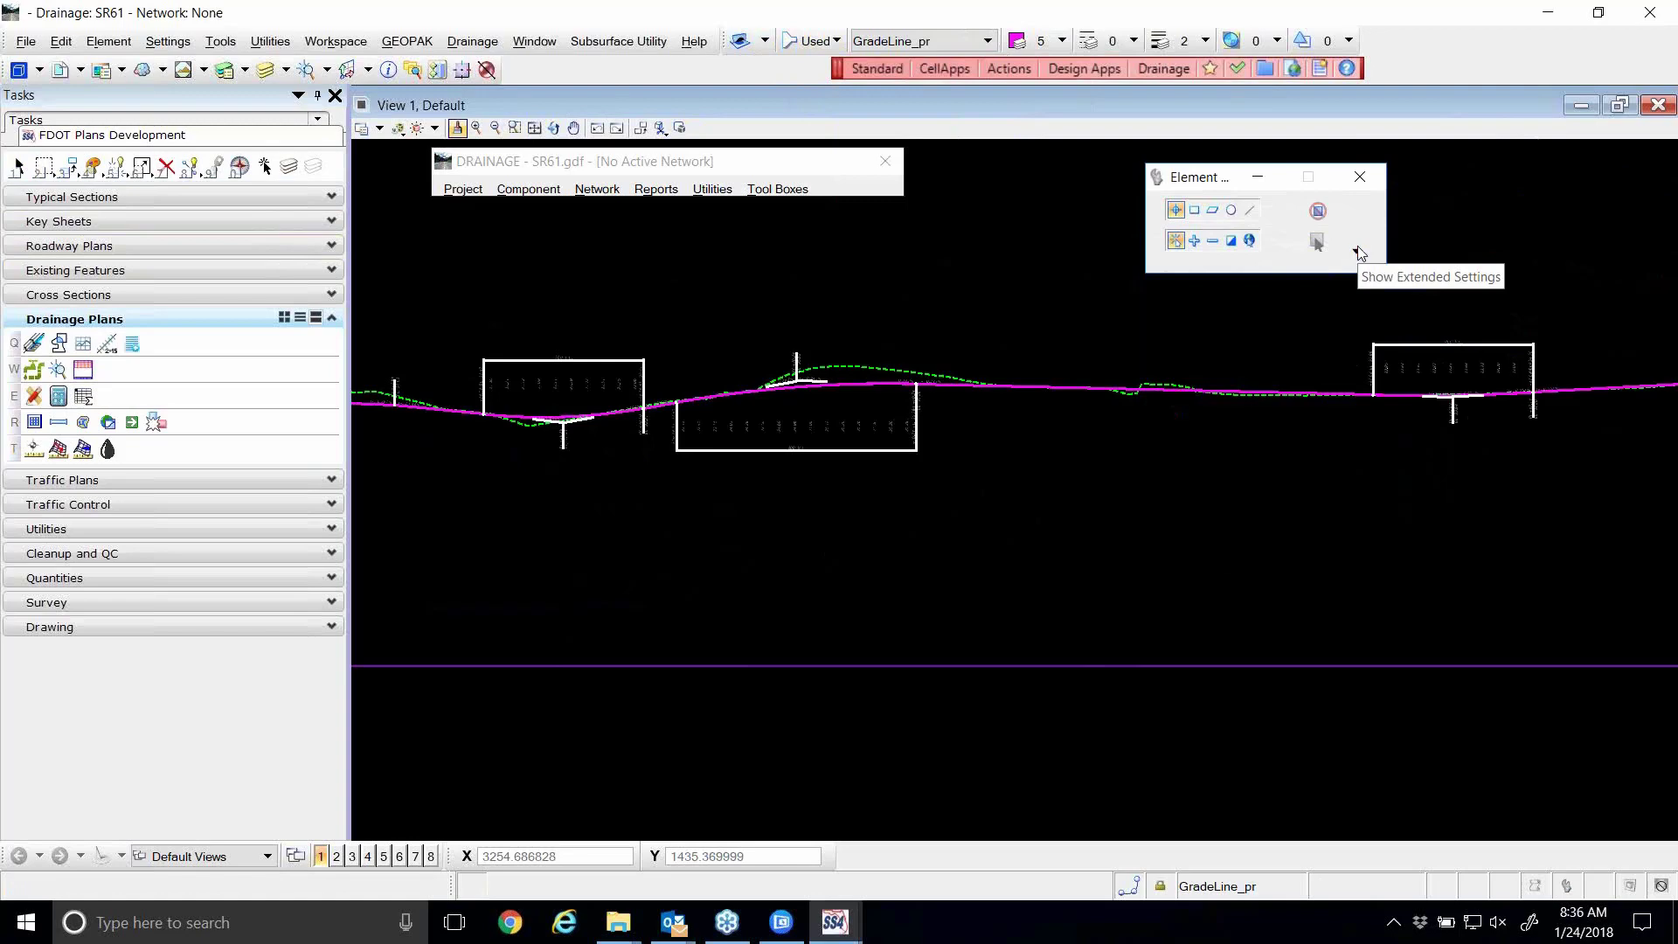
{"action": "left_click", "coordinate": [19, 165]}
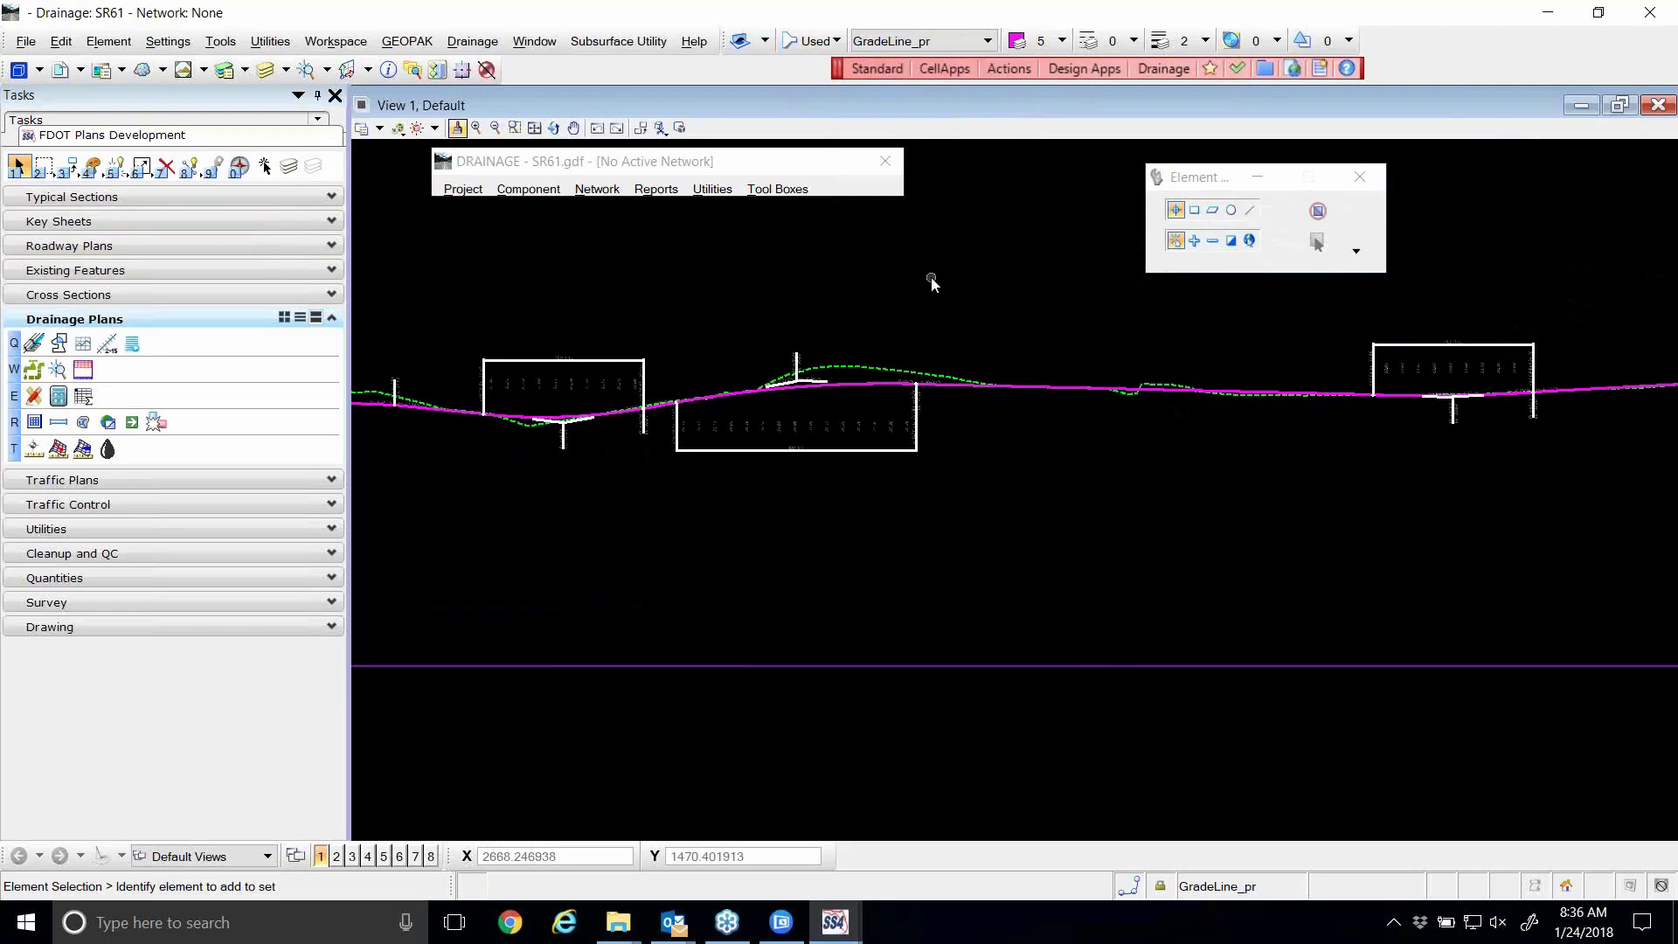
{"action": "left_click", "coordinate": [534, 128]}
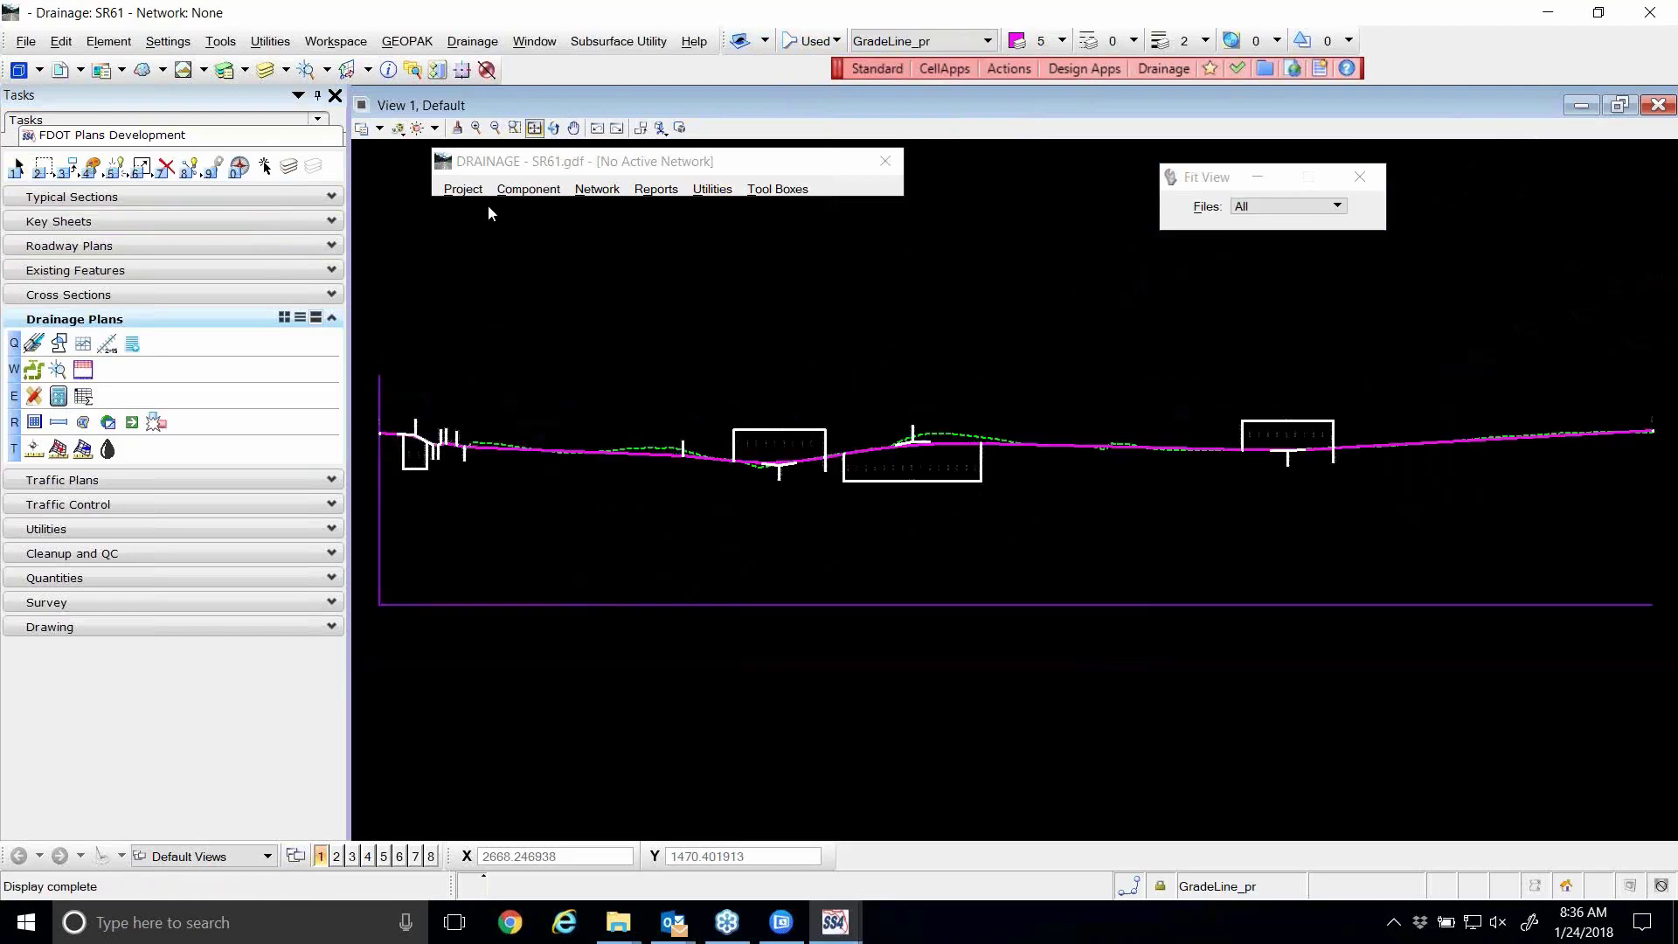
{"action": "left_click", "coordinate": [25, 41]}
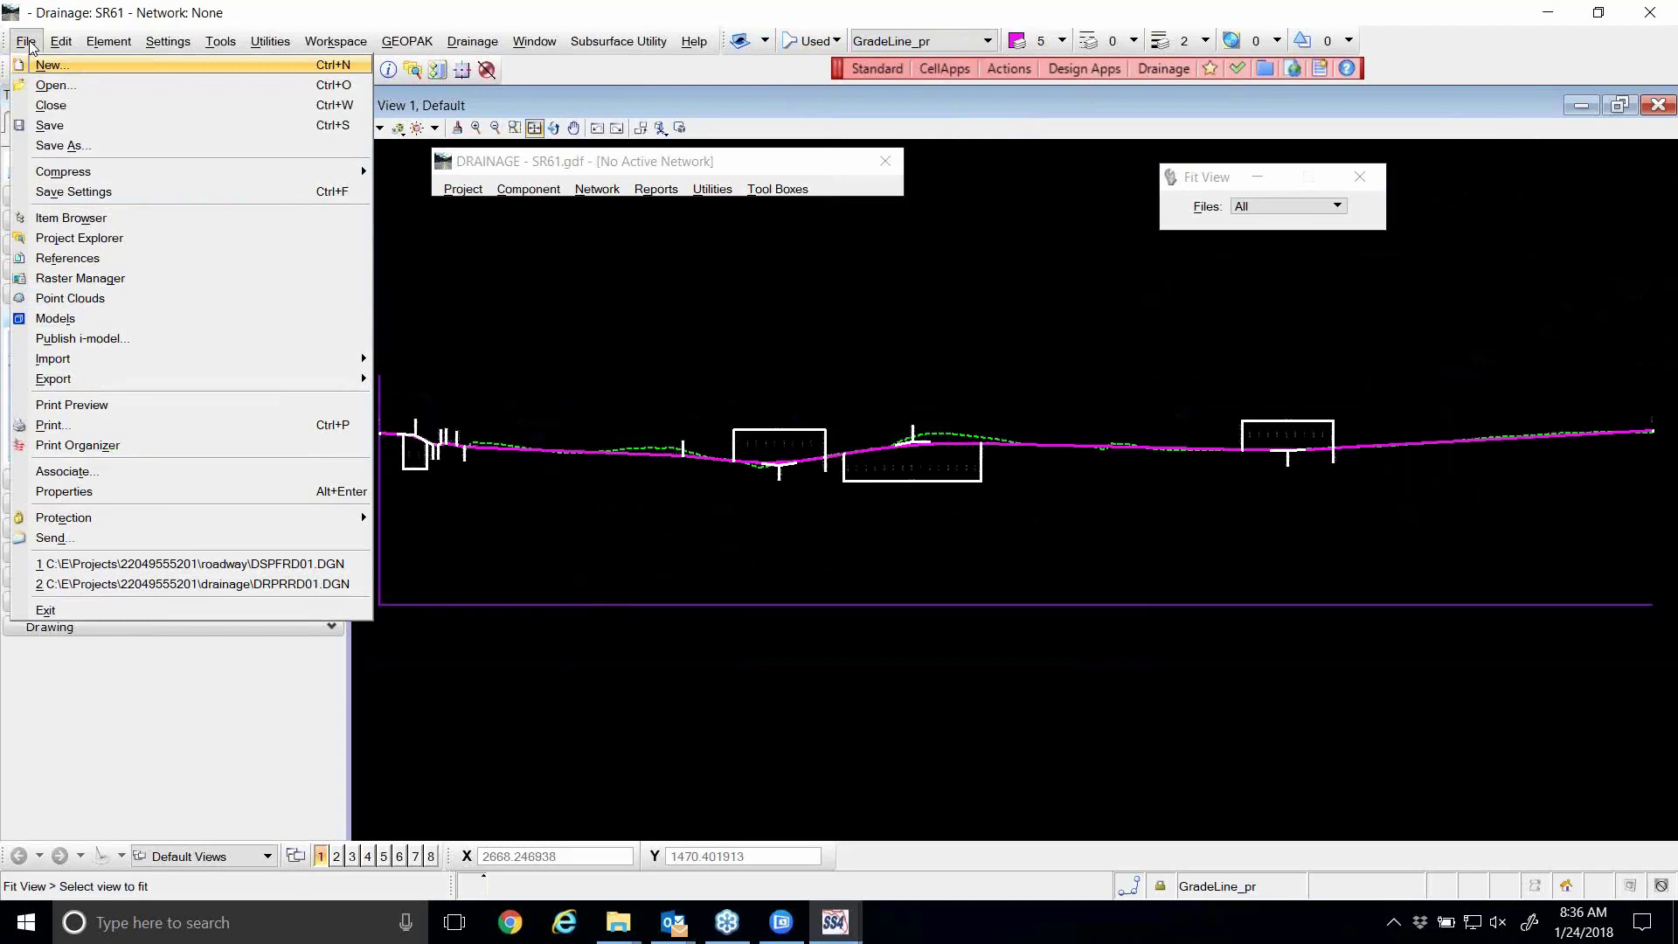
{"action": "left_click", "coordinate": [119, 190]}
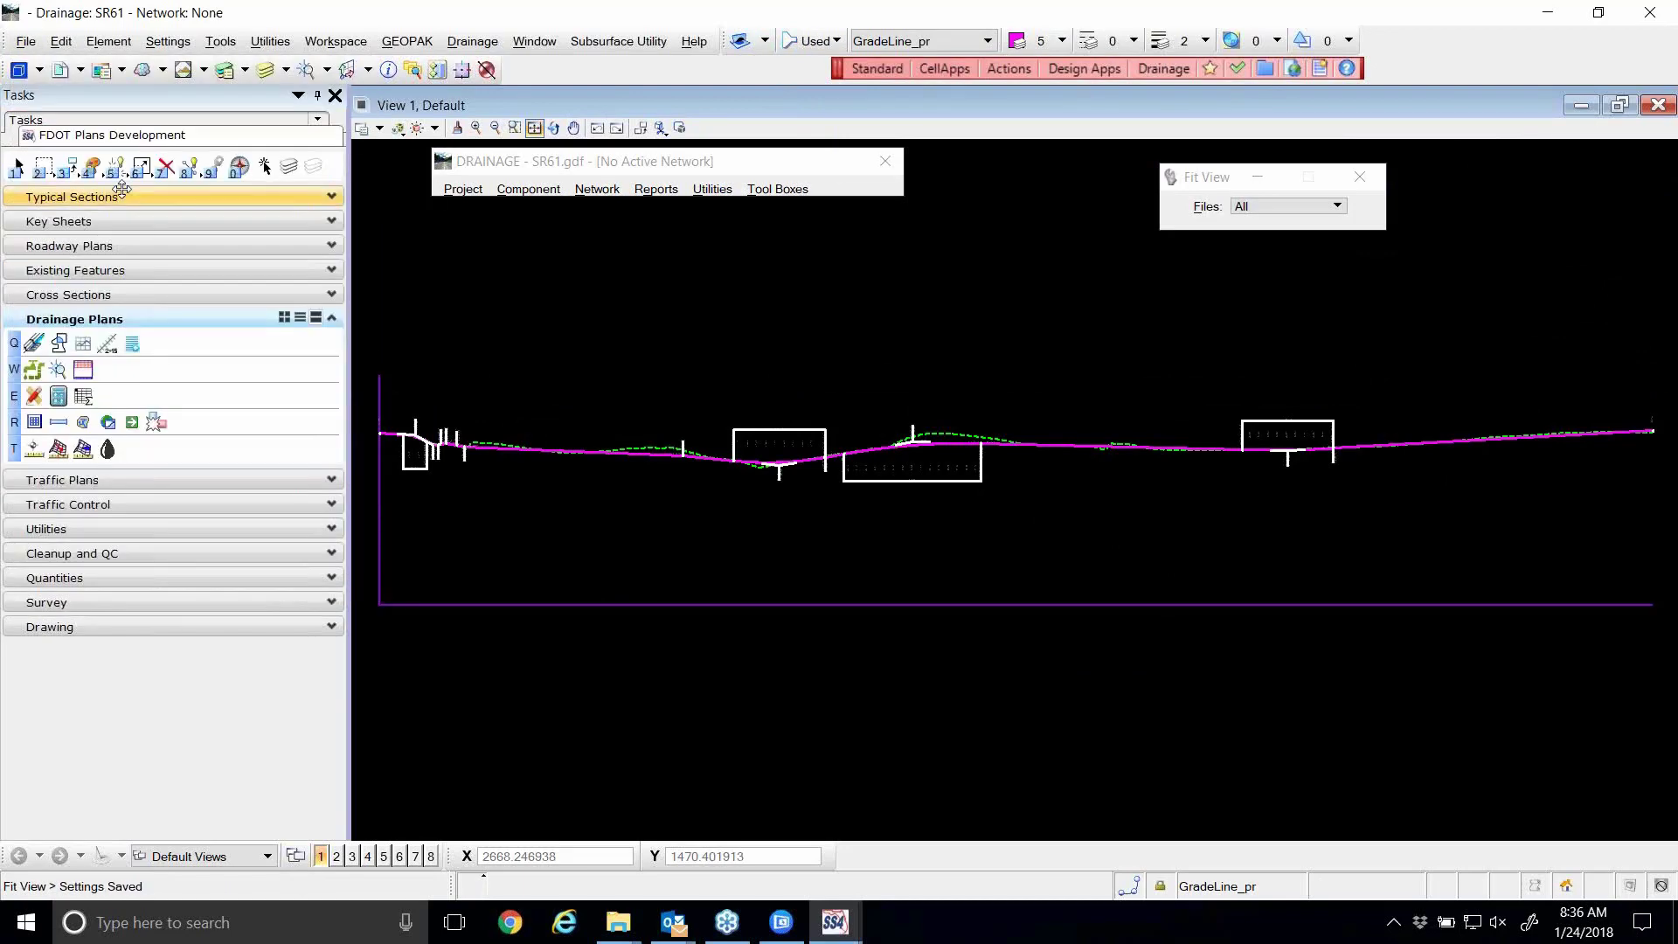
- Check Save Settings on Exit in the workspace Operation preferences, accept them, and save the file settings again
{"action": "left_click", "coordinate": [339, 44]}
{"action": "left_click", "coordinate": [345, 66]}
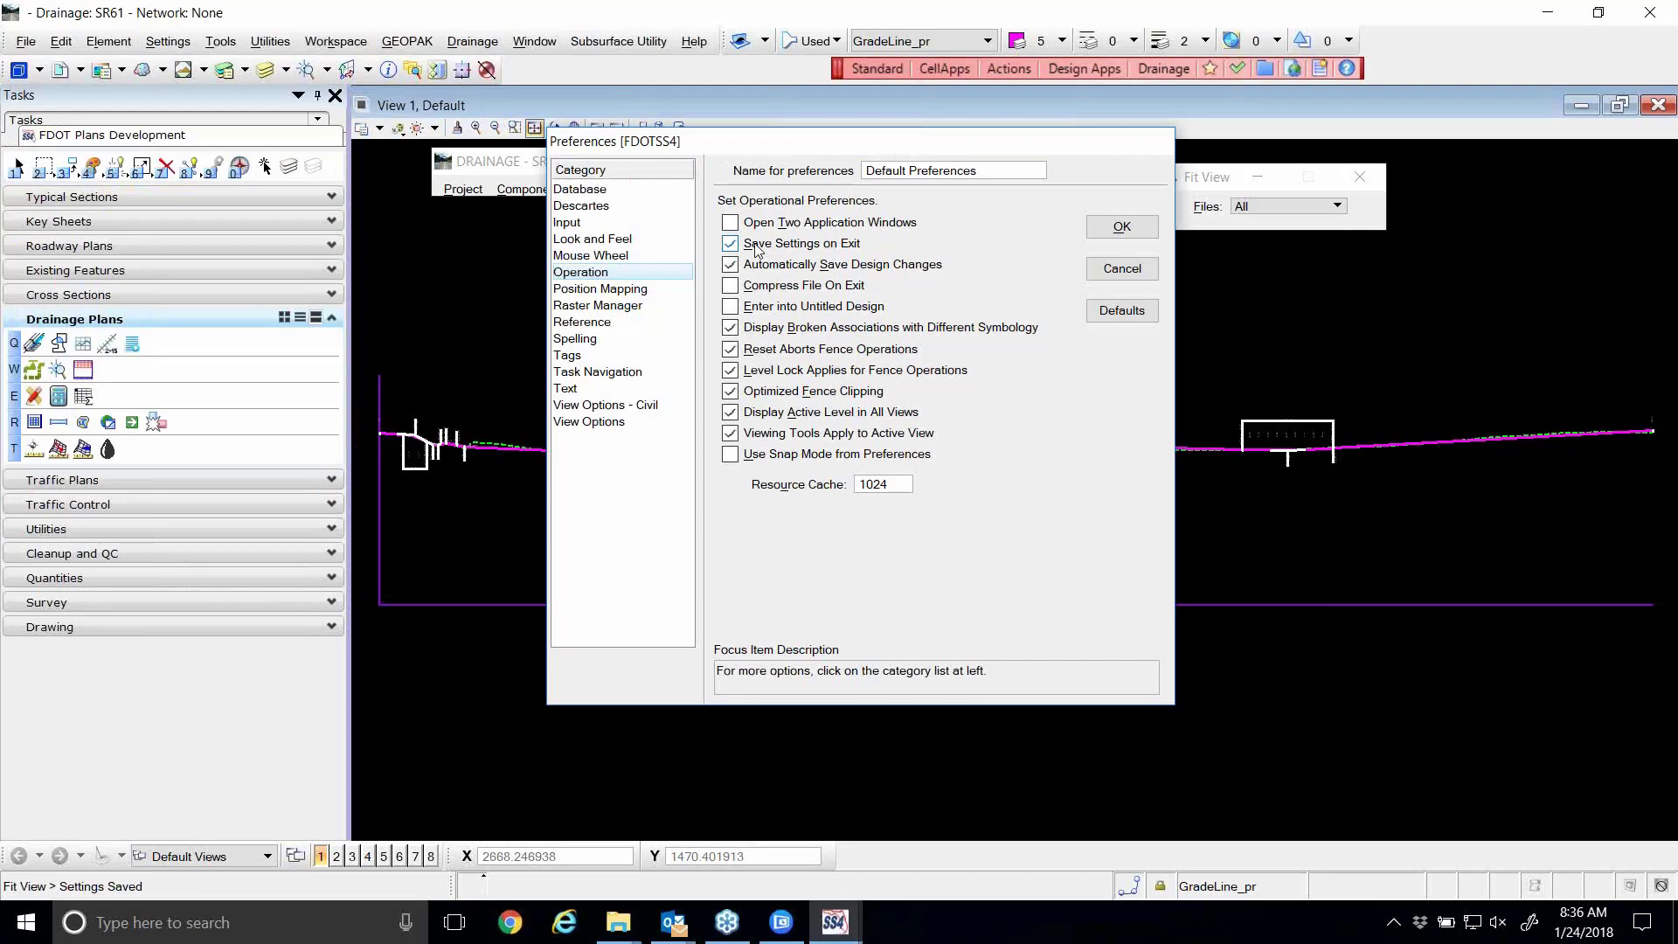
{"action": "left_click", "coordinate": [1122, 228]}
{"action": "left_click", "coordinate": [26, 41]}
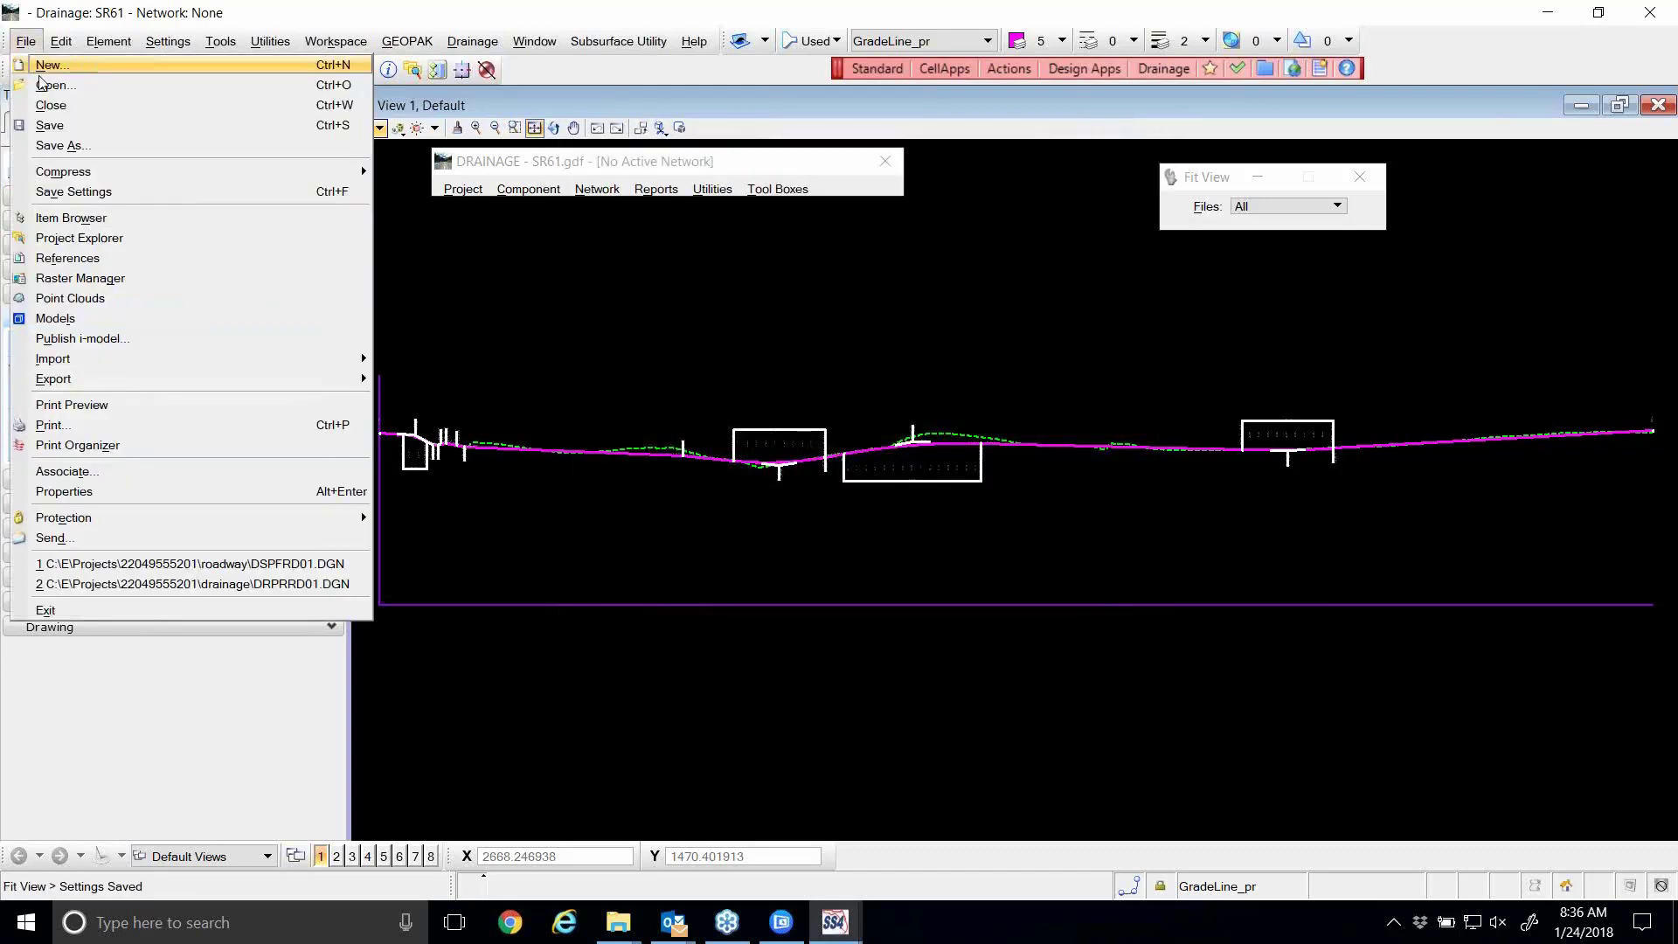
{"action": "left_click", "coordinate": [92, 200]}
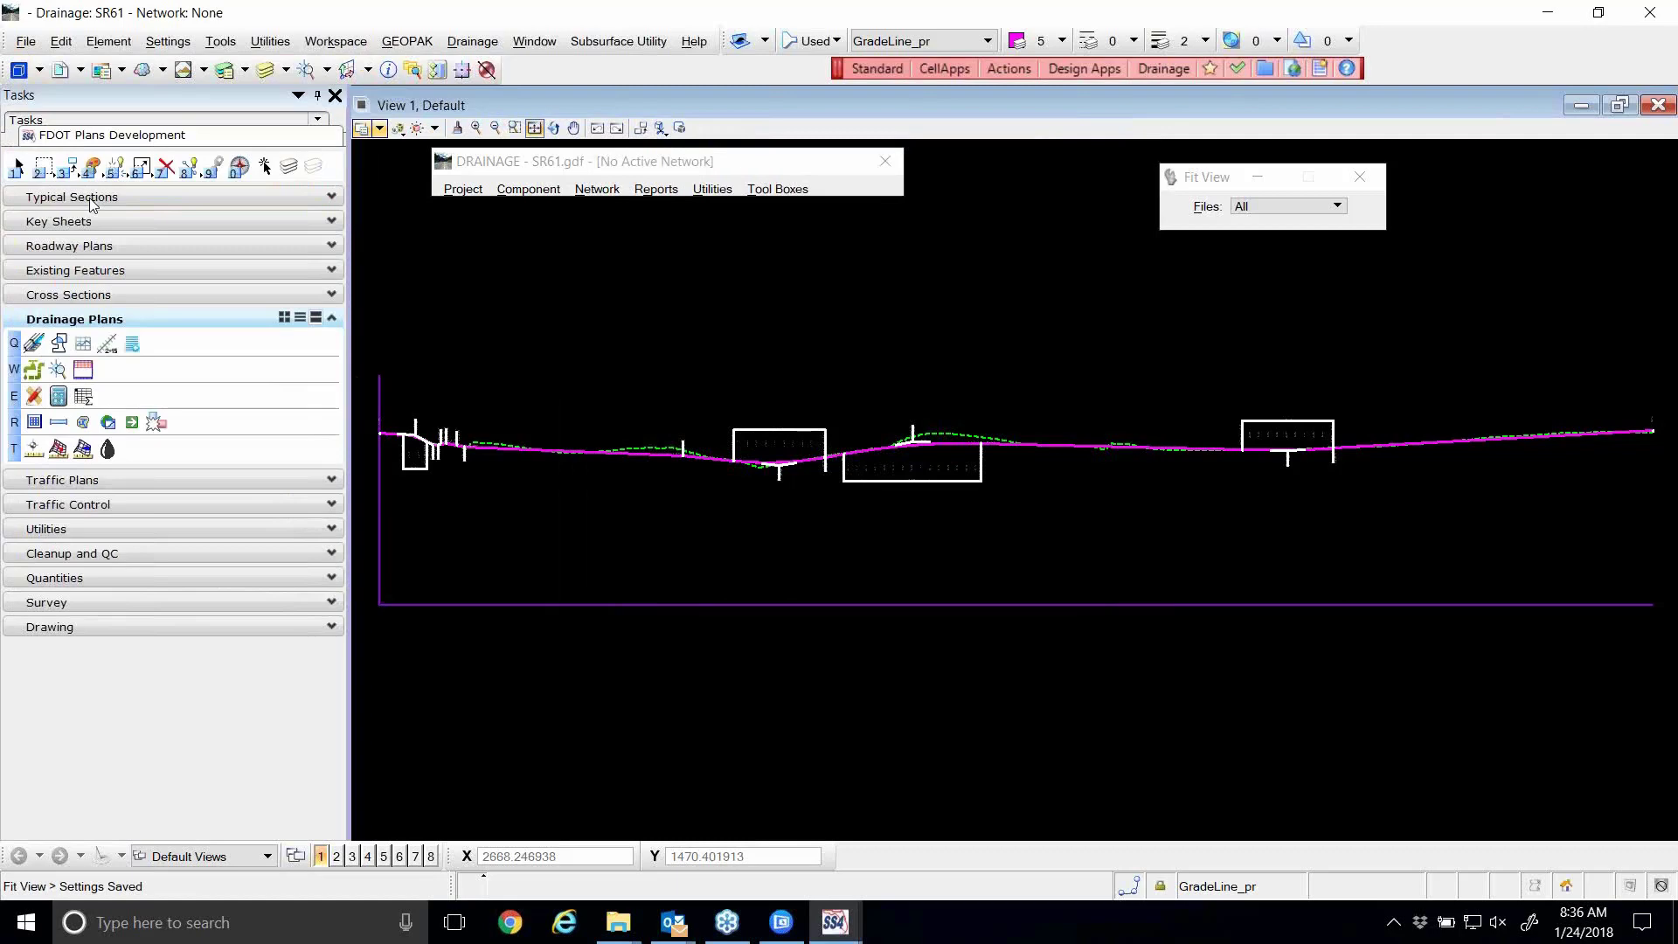
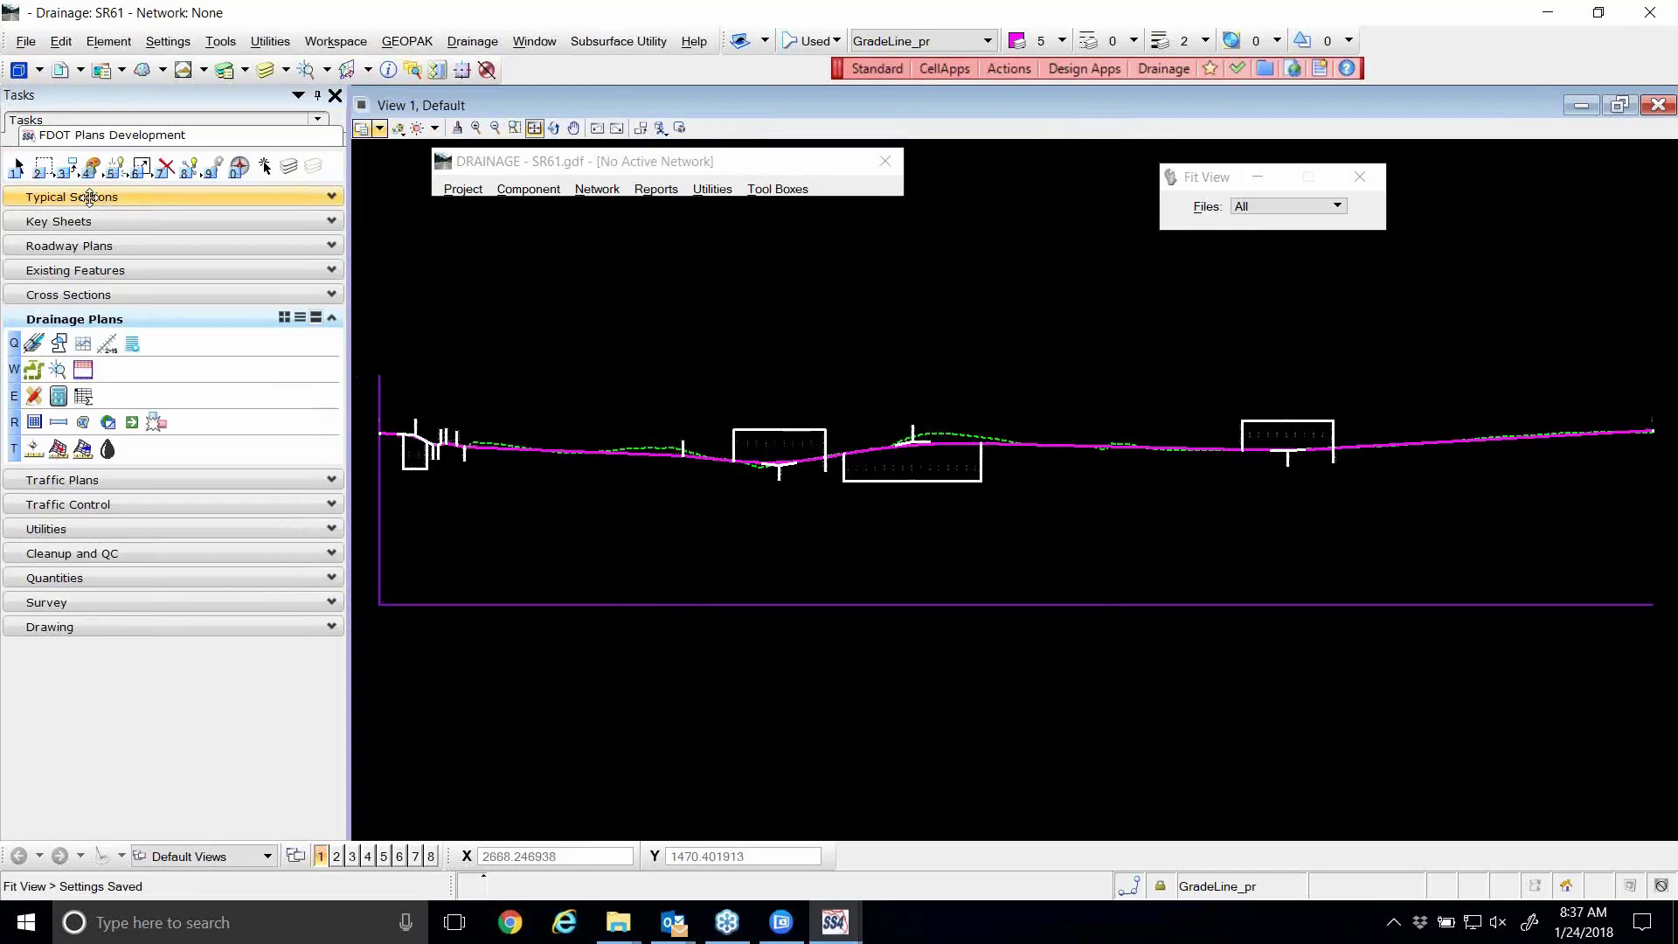
- Reopen the recent drainage file DRPRRD01.DGN, dismiss the feature database error, and maximize View 1
{"action": "left_click", "coordinate": [31, 44]}
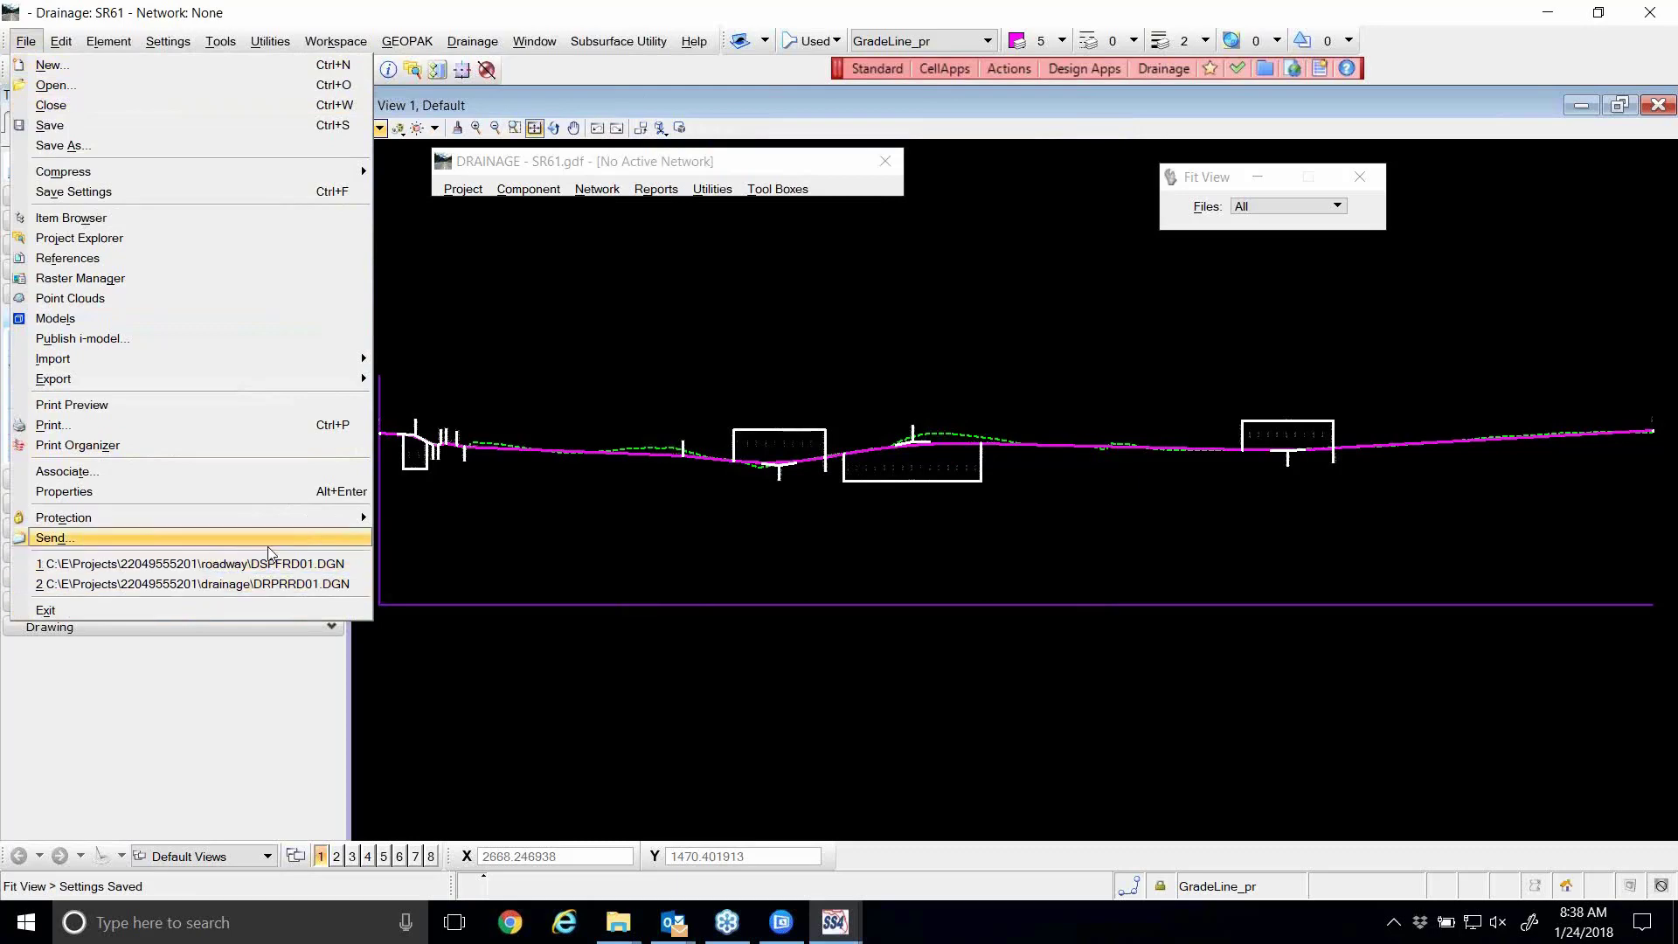
{"action": "left_click", "coordinate": [247, 584]}
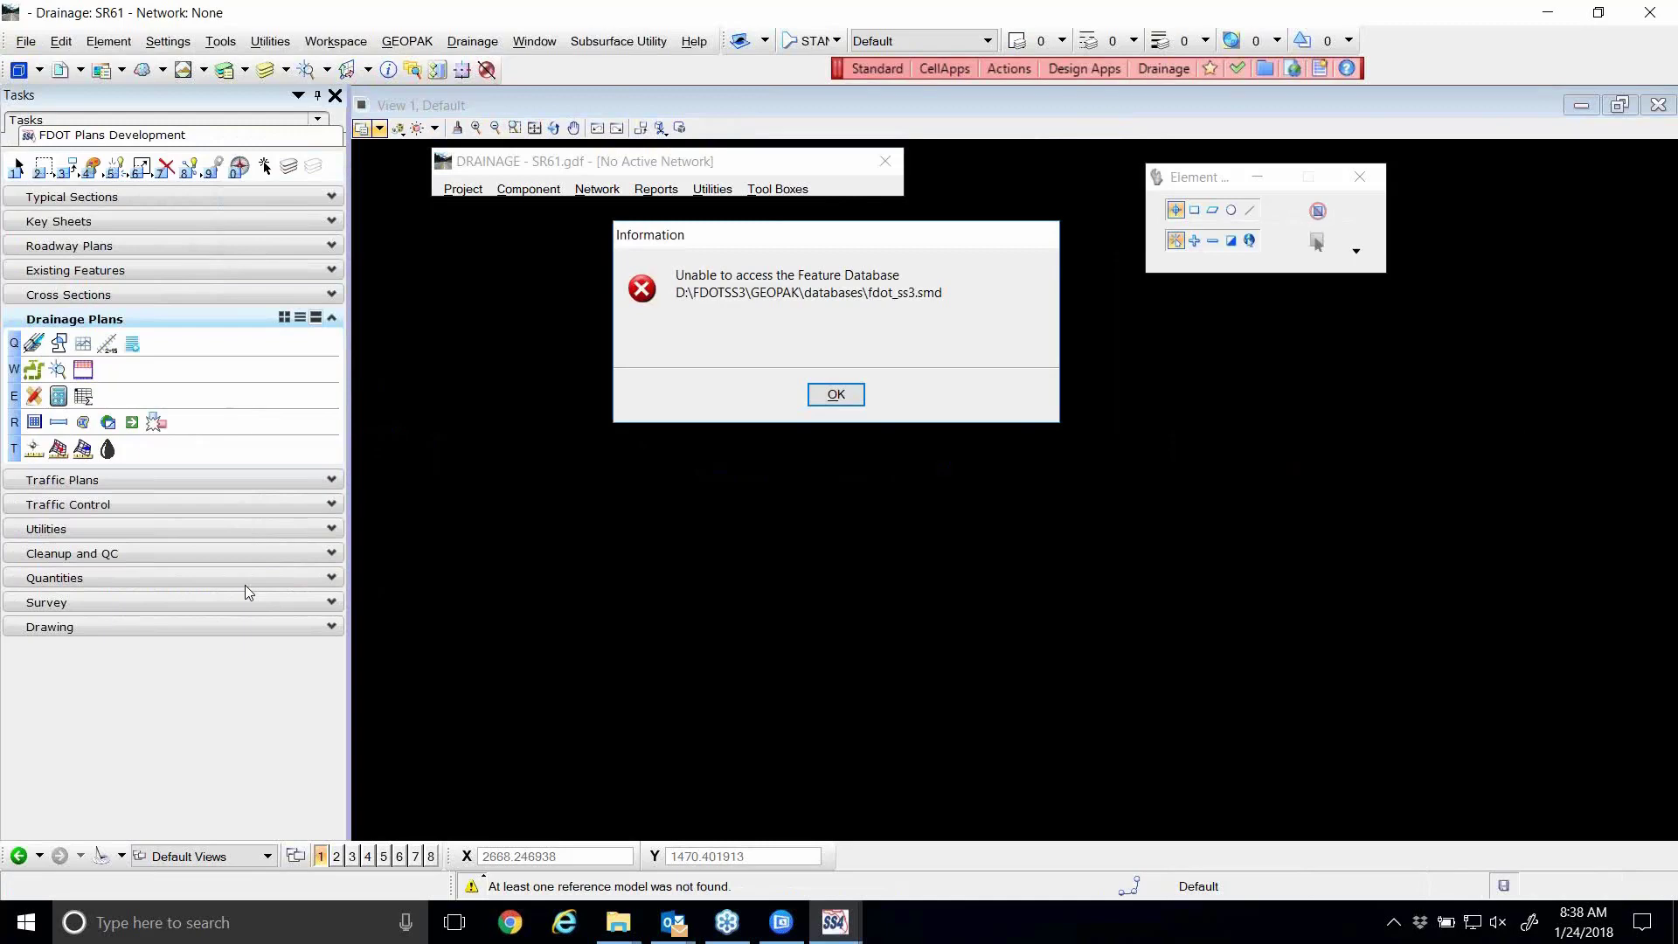
{"action": "left_click", "coordinate": [839, 394]}
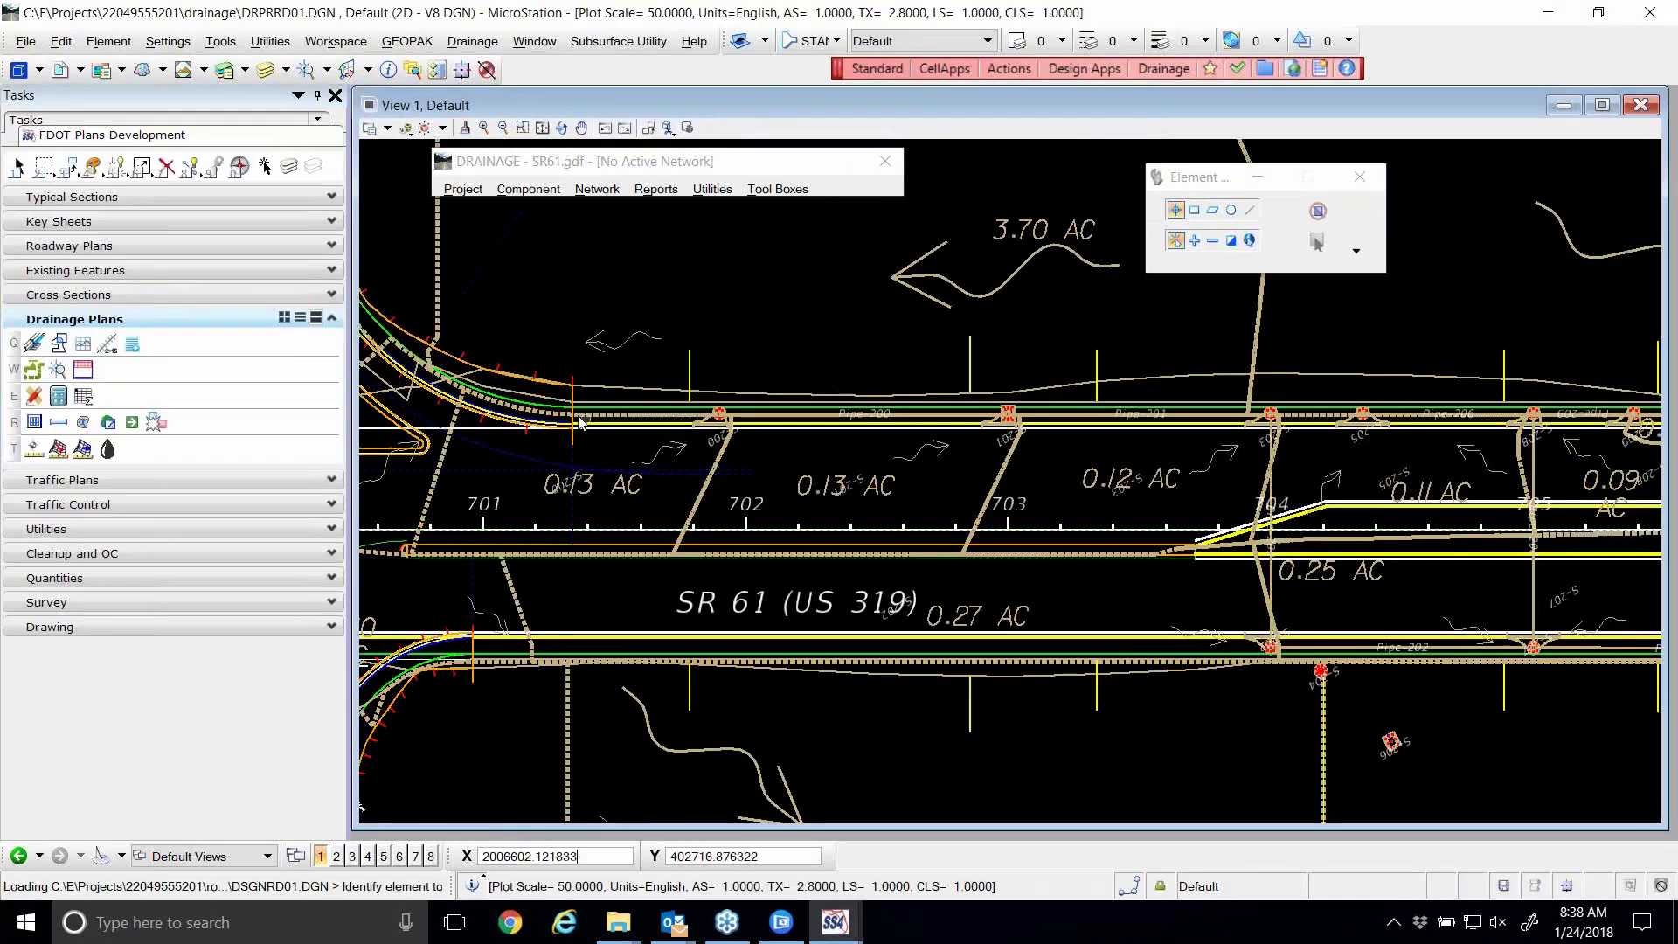
{"action": "left_click", "coordinate": [1605, 106]}
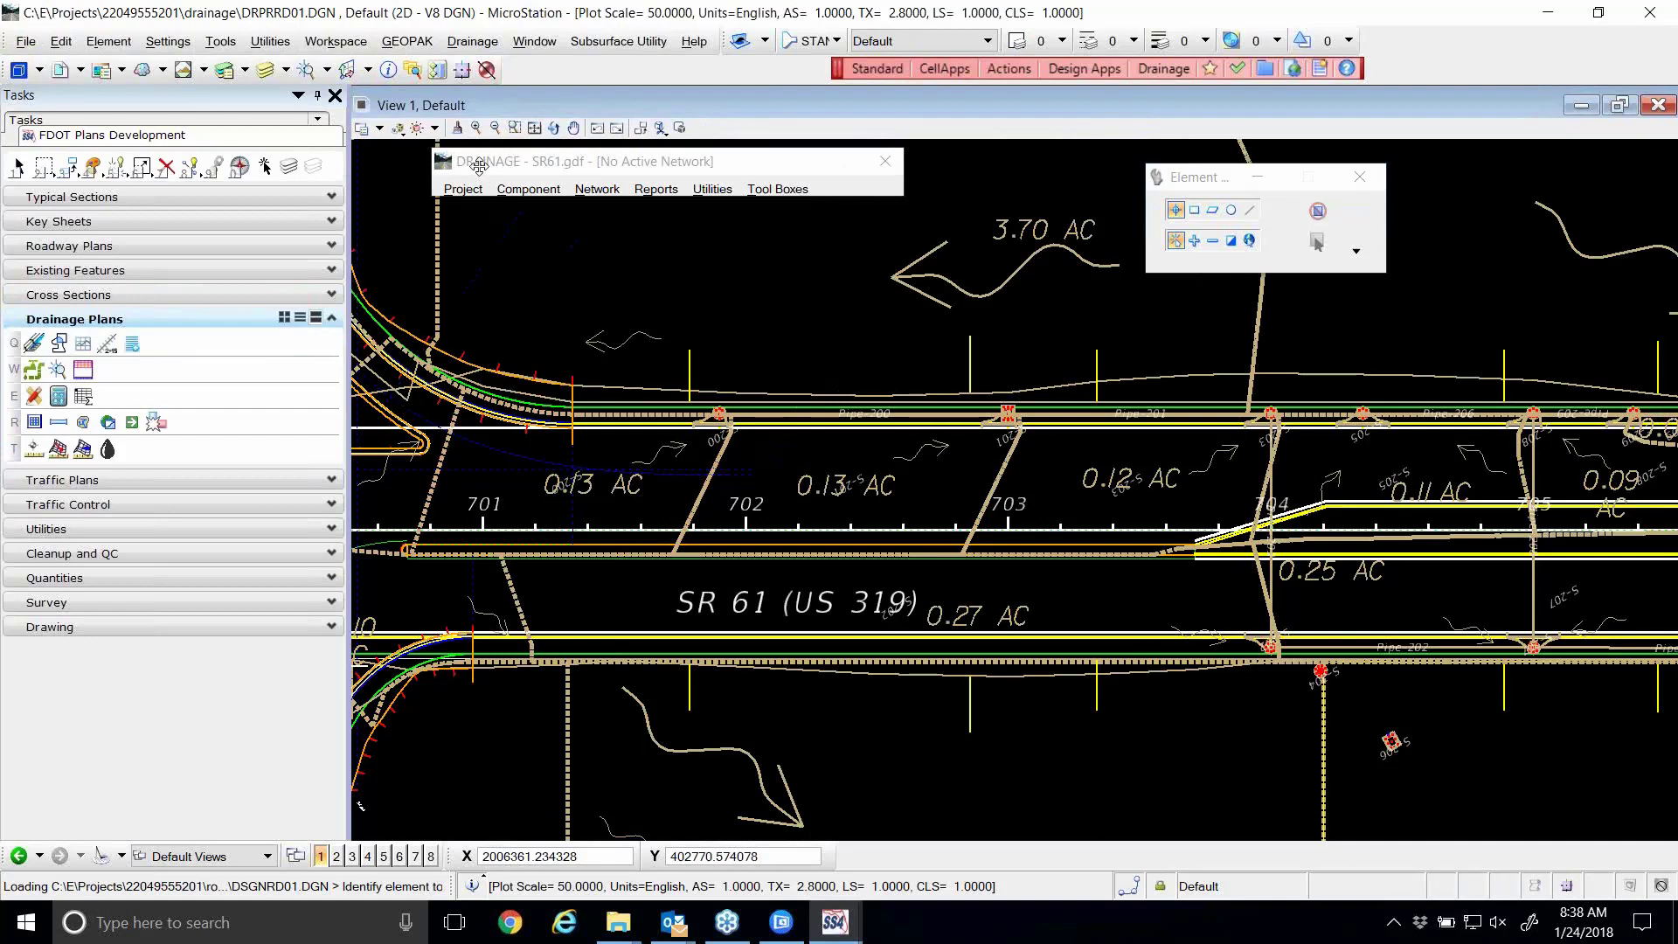
- Load the preference file SR61.dpf from C:\E\Projects into the Drainage project preferences and accept them
{"action": "left_click_drag", "start_coordinate": [552, 167], "coordinate": [579, 179]}
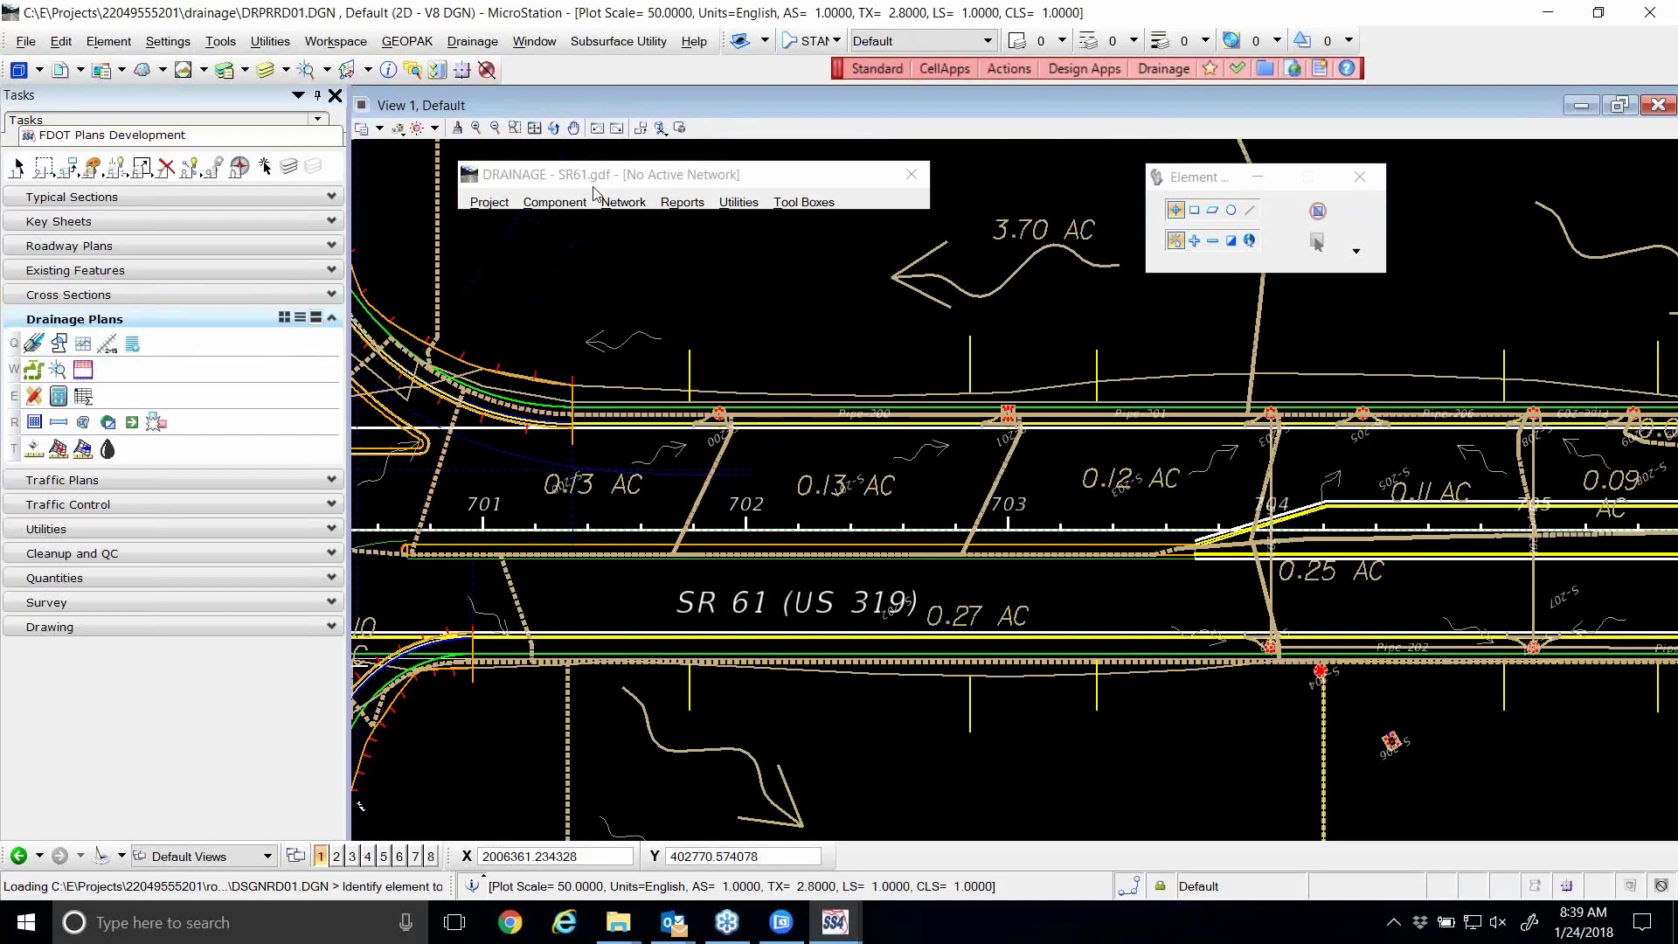
{"action": "left_click", "coordinate": [481, 206]}
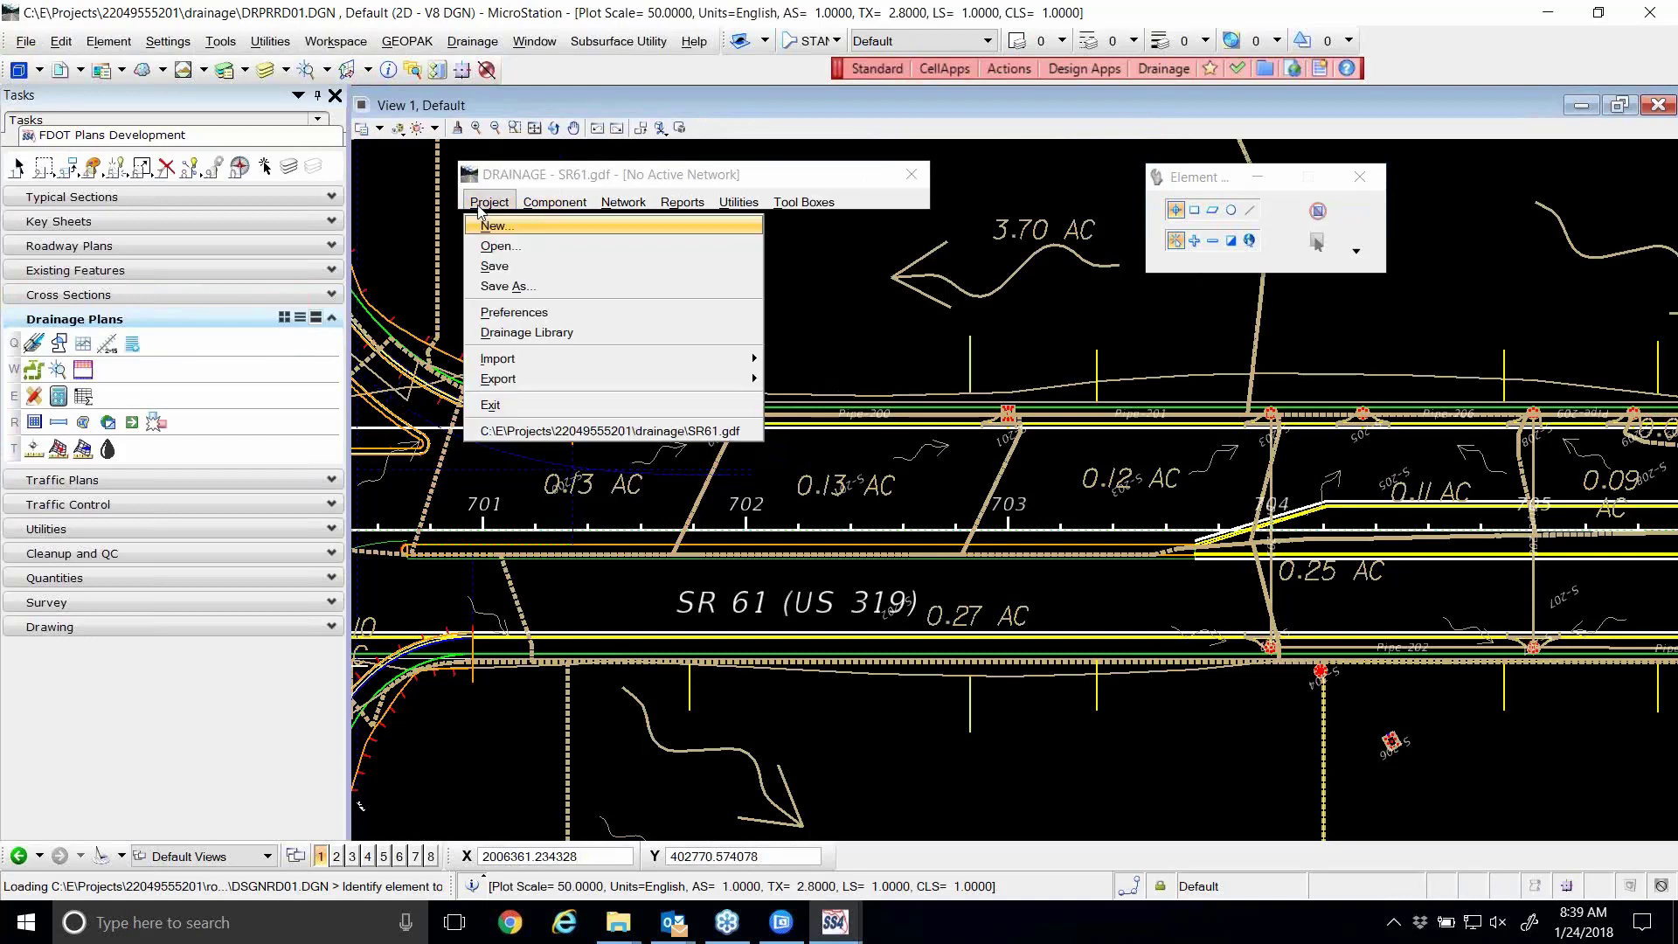
{"action": "left_click", "coordinate": [523, 313]}
{"action": "left_click", "coordinate": [503, 250]}
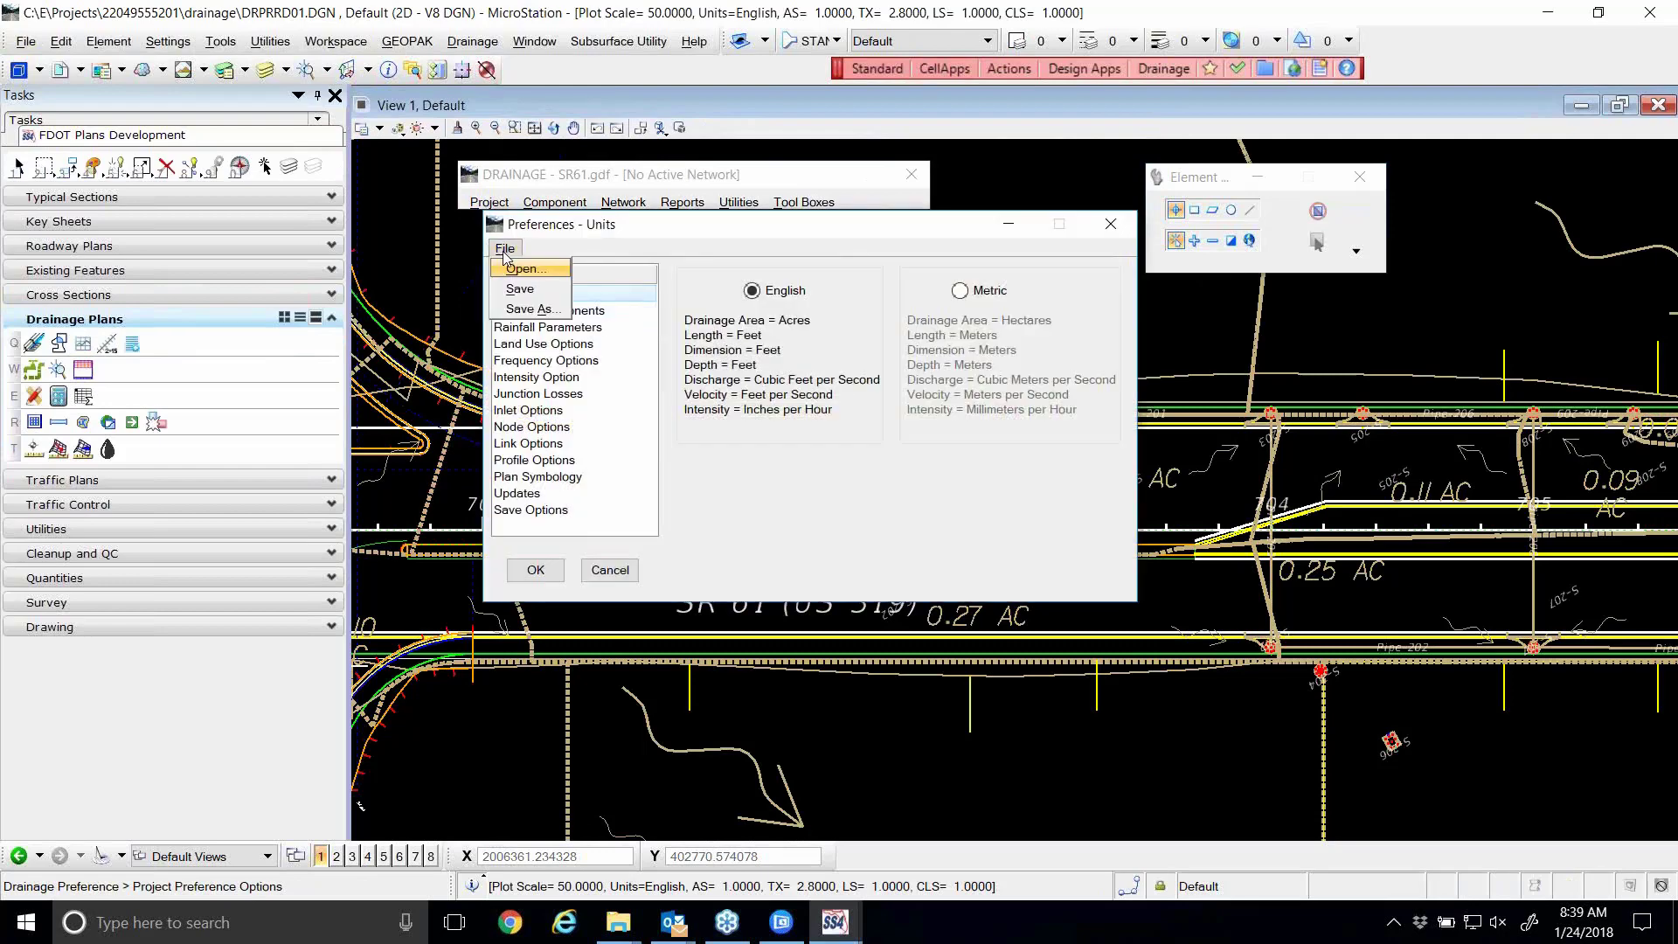
{"action": "left_click", "coordinate": [516, 268]}
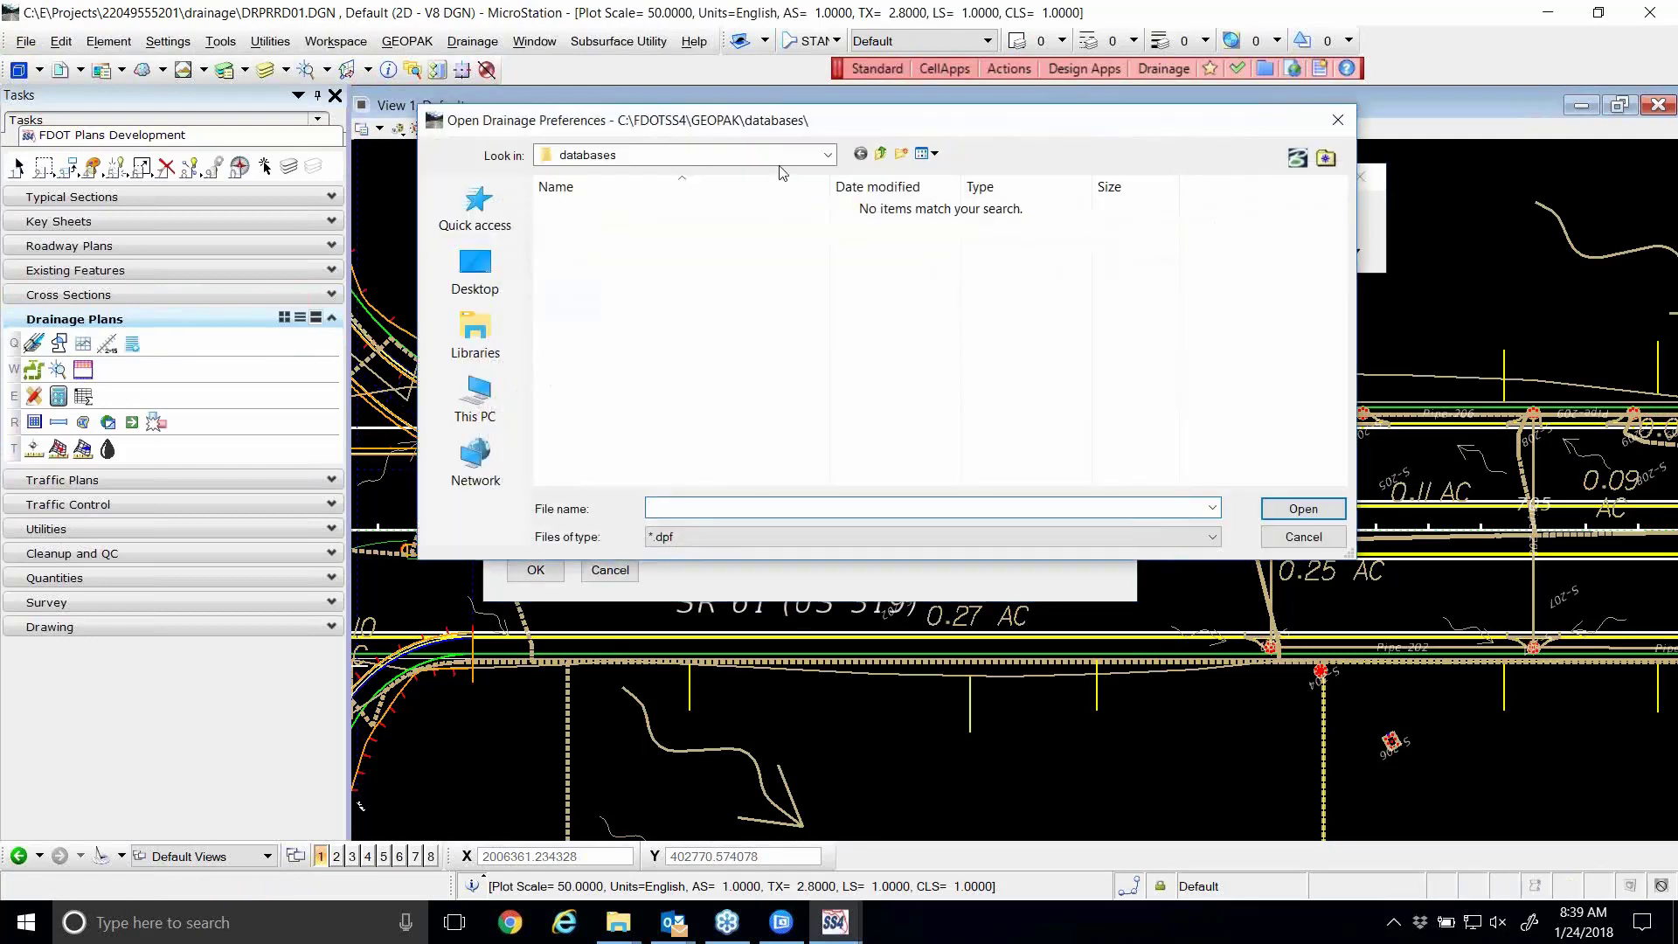
{"action": "left_click", "coordinate": [700, 155]}
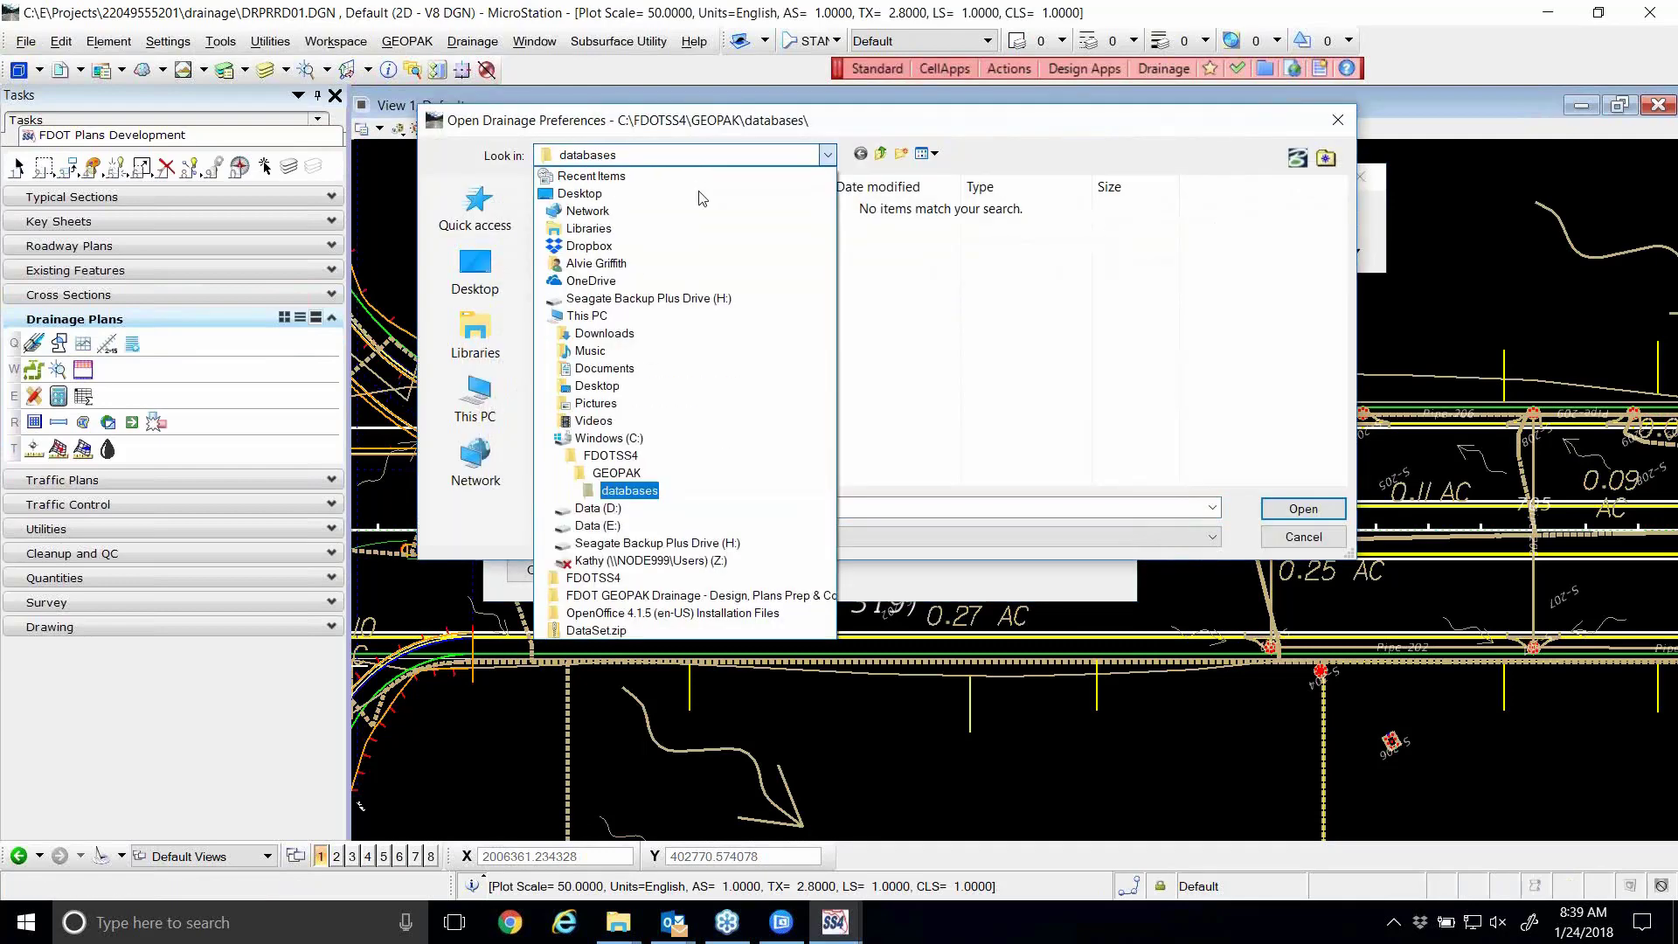
{"action": "left_click", "coordinate": [612, 439]}
{"action": "double_click", "coordinate": [572, 333]}
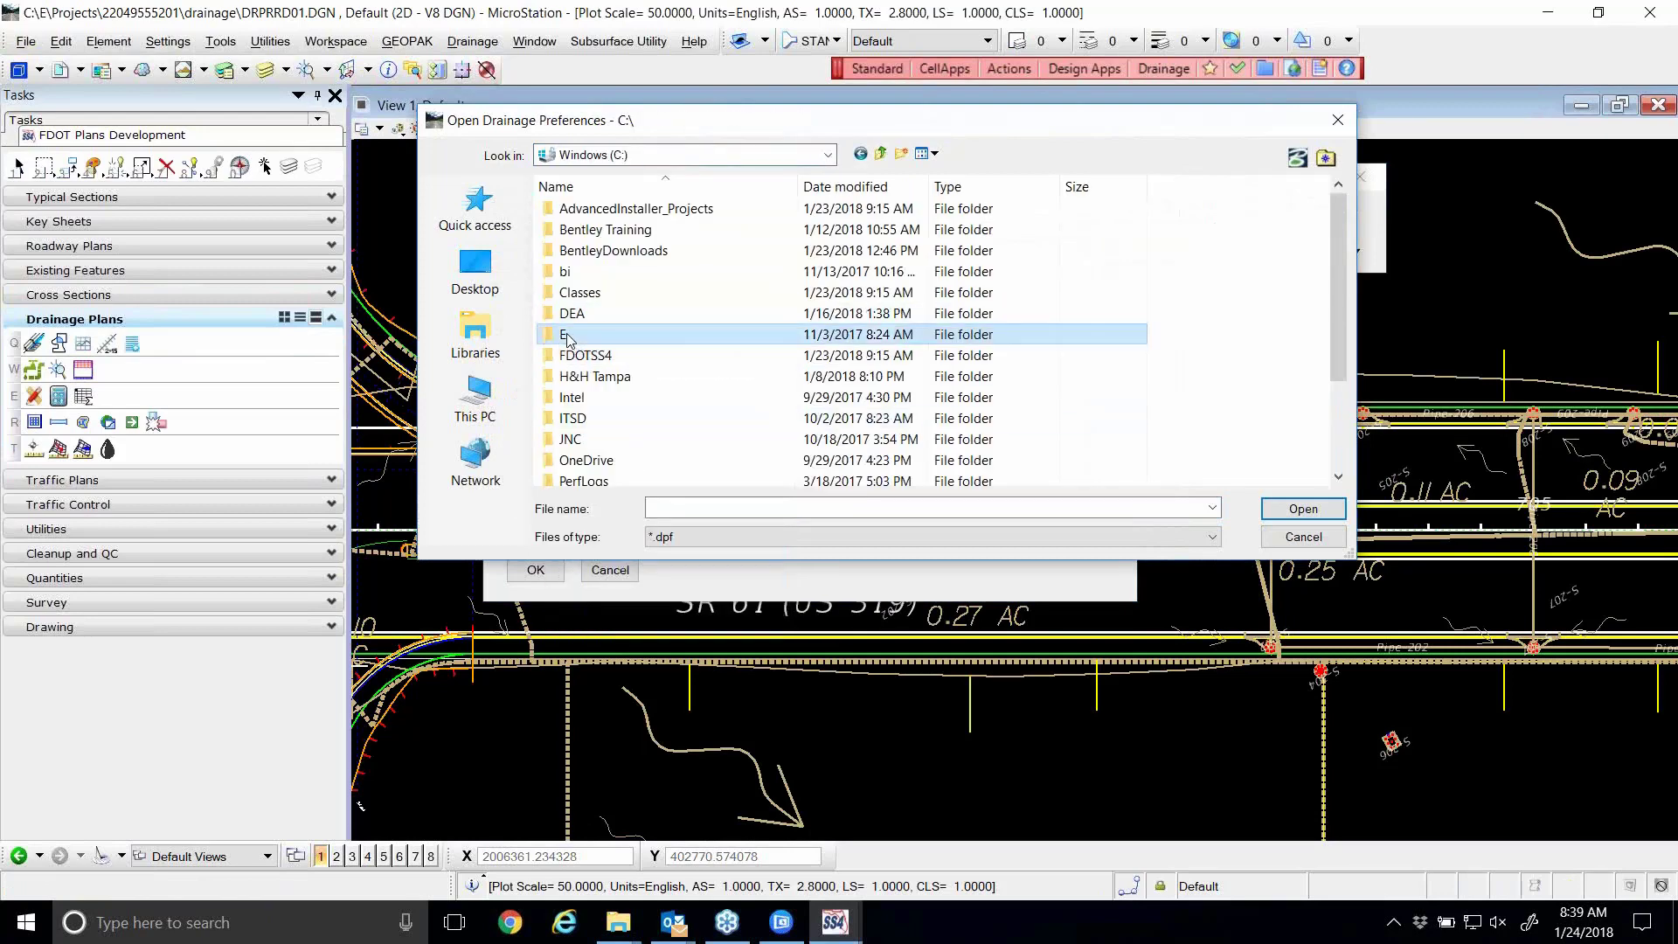
{"action": "double_click", "coordinate": [585, 210]}
{"action": "left_click", "coordinate": [628, 230]}
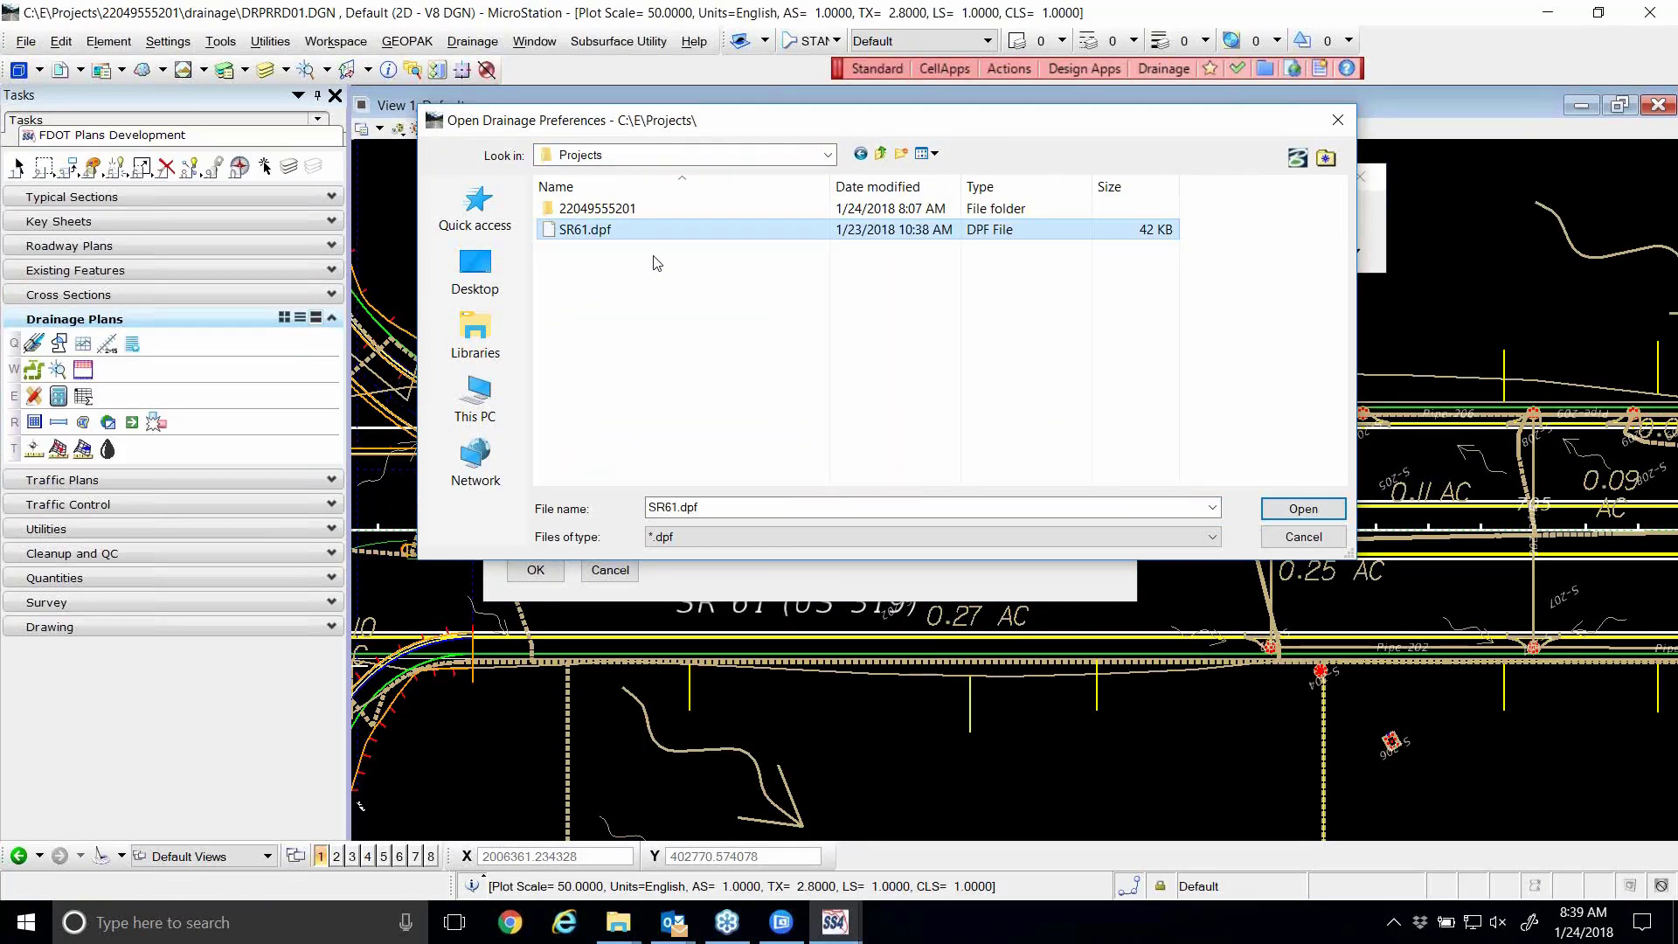
{"action": "left_click", "coordinate": [1318, 507]}
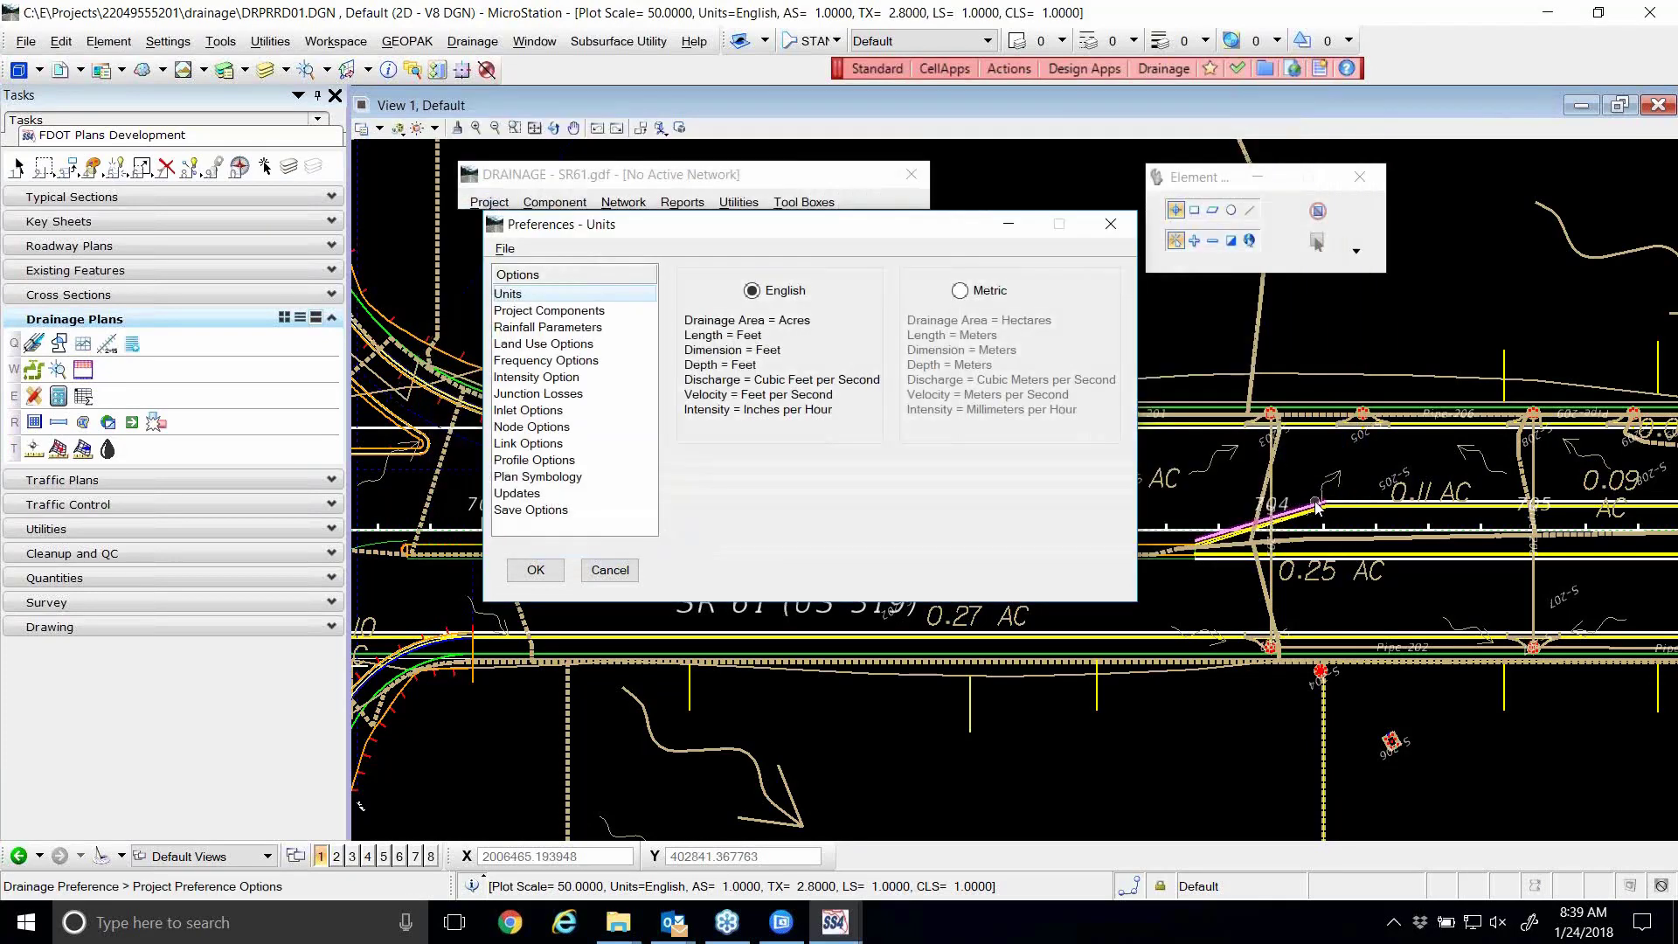
{"action": "left_click", "coordinate": [540, 563]}
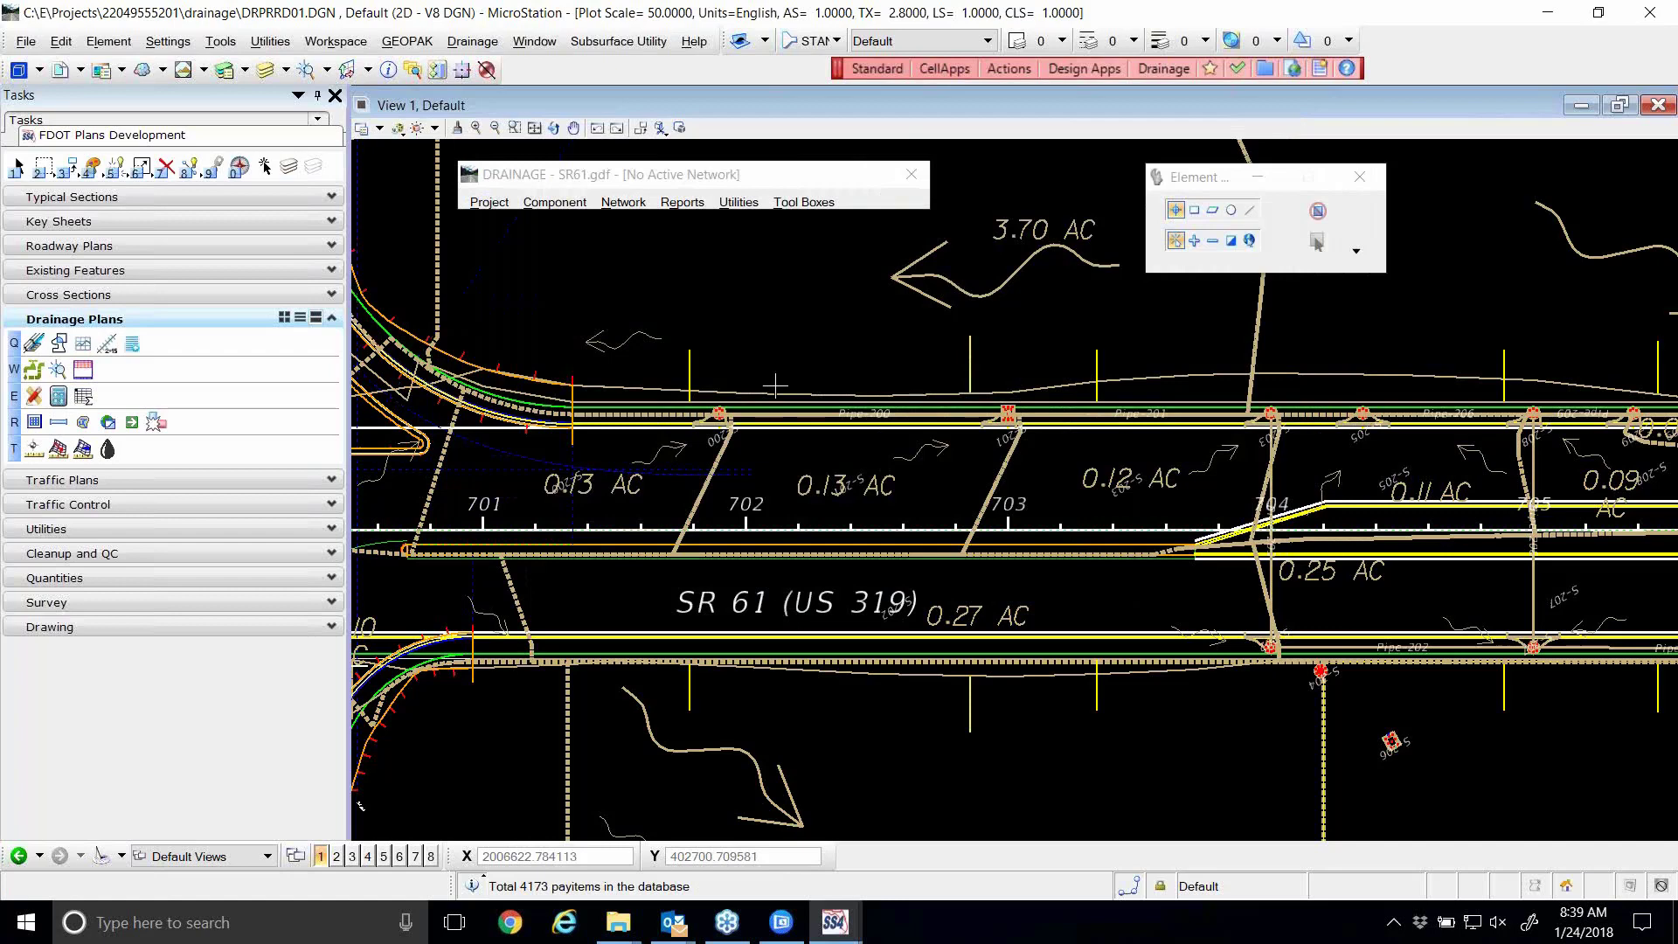
- Open the GEOPAK Road Plan View Labeler to look at its label options, and close it
{"action": "left_click", "coordinate": [428, 40]}
{"action": "mouse_move", "coordinate": [437, 77]}
{"action": "mouse_move", "coordinate": [709, 265]}
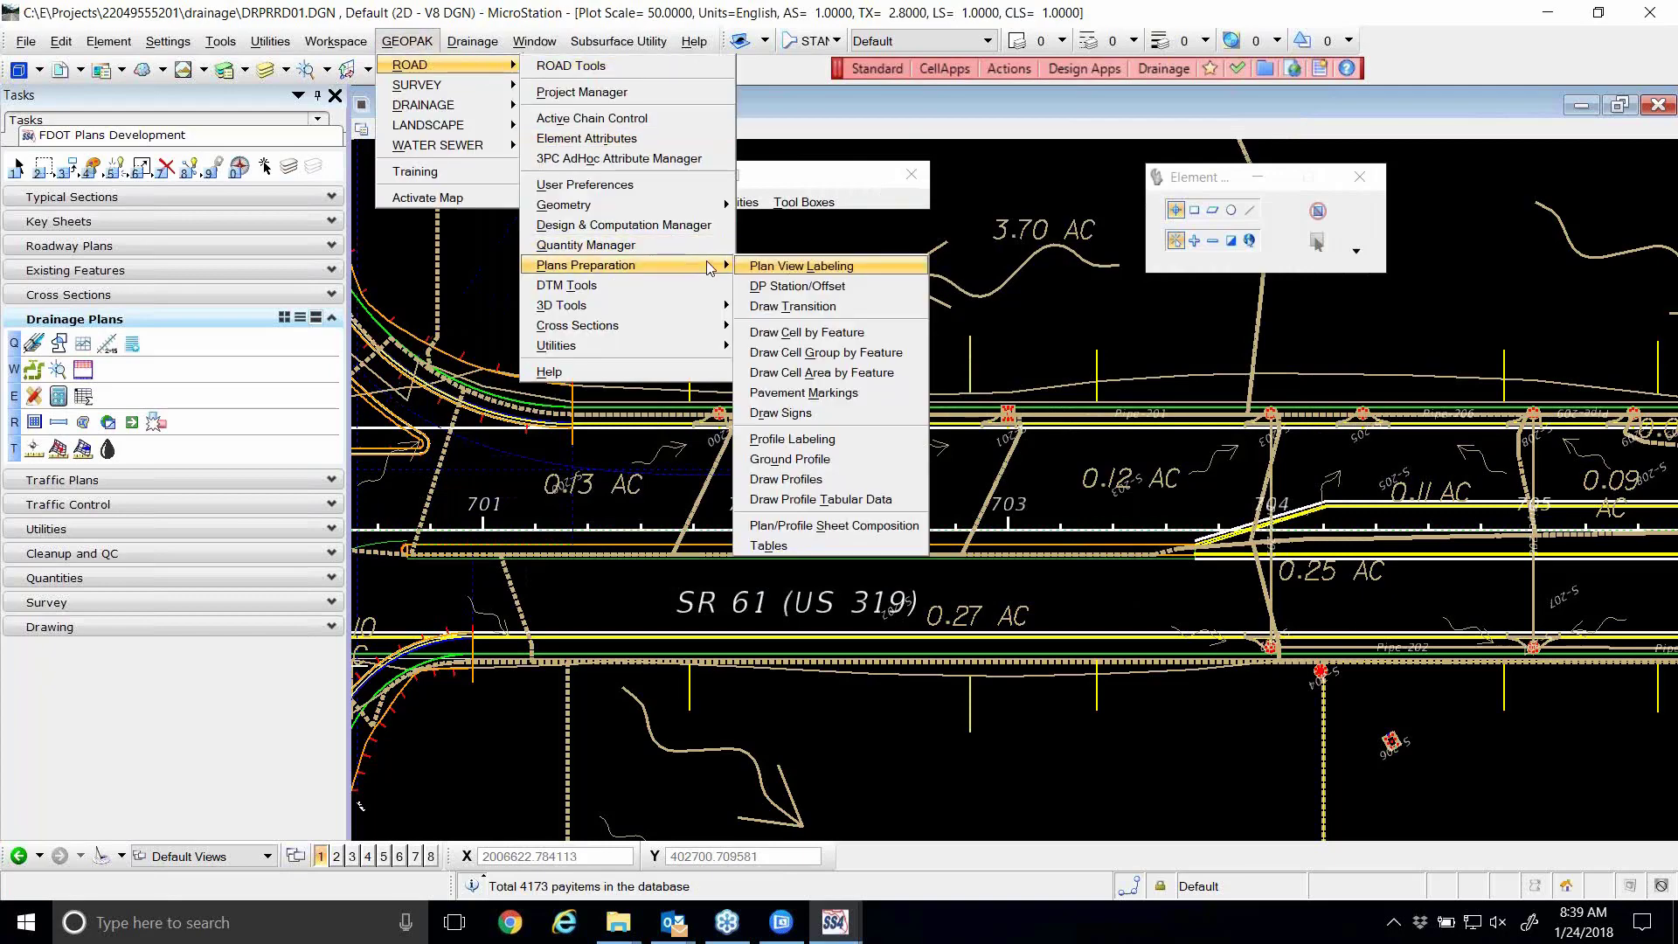
{"action": "left_click", "coordinate": [781, 267]}
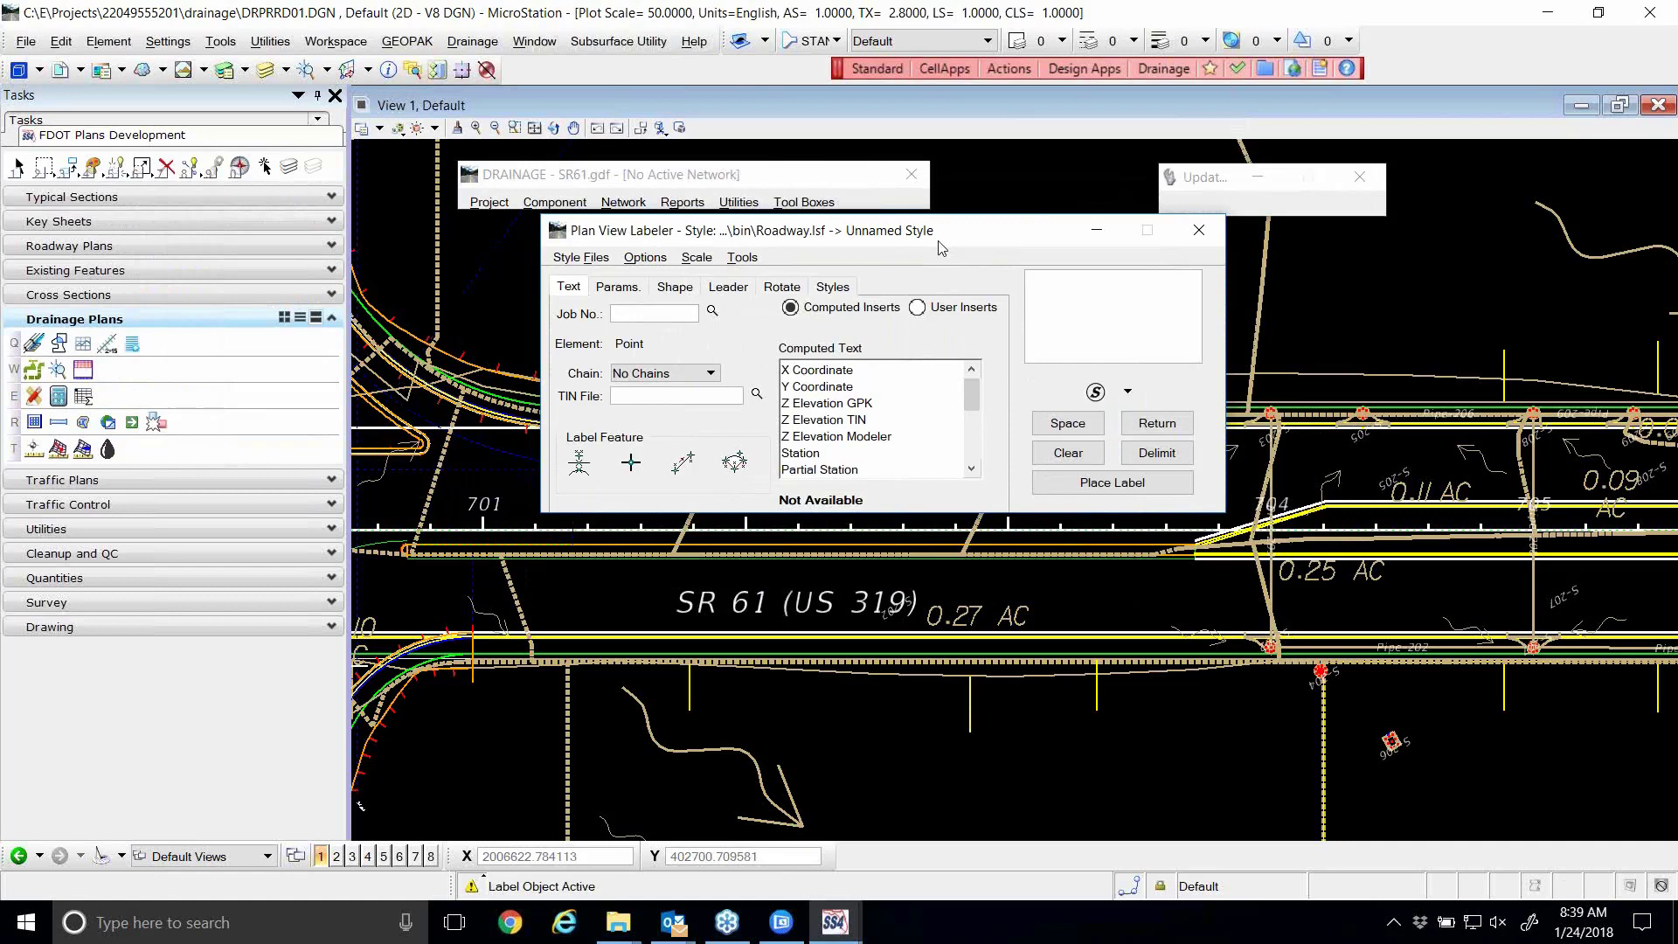
{"action": "left_click_drag", "start_coordinate": [940, 248], "coordinate": [956, 248]}
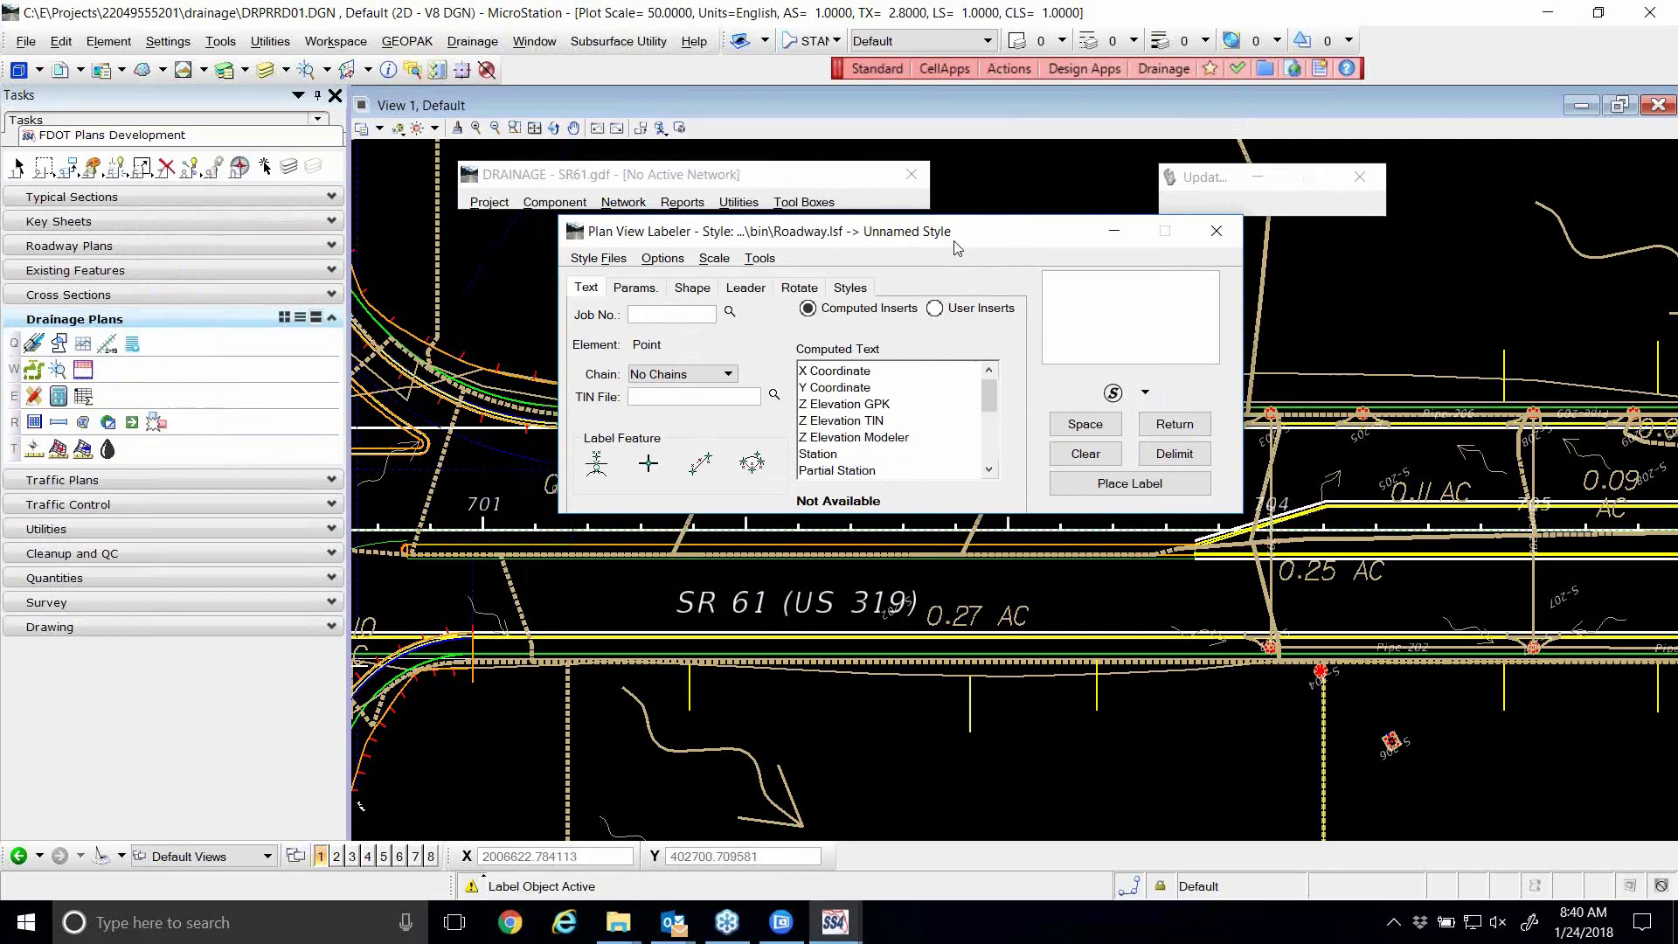
{"action": "left_click", "coordinate": [1215, 233]}
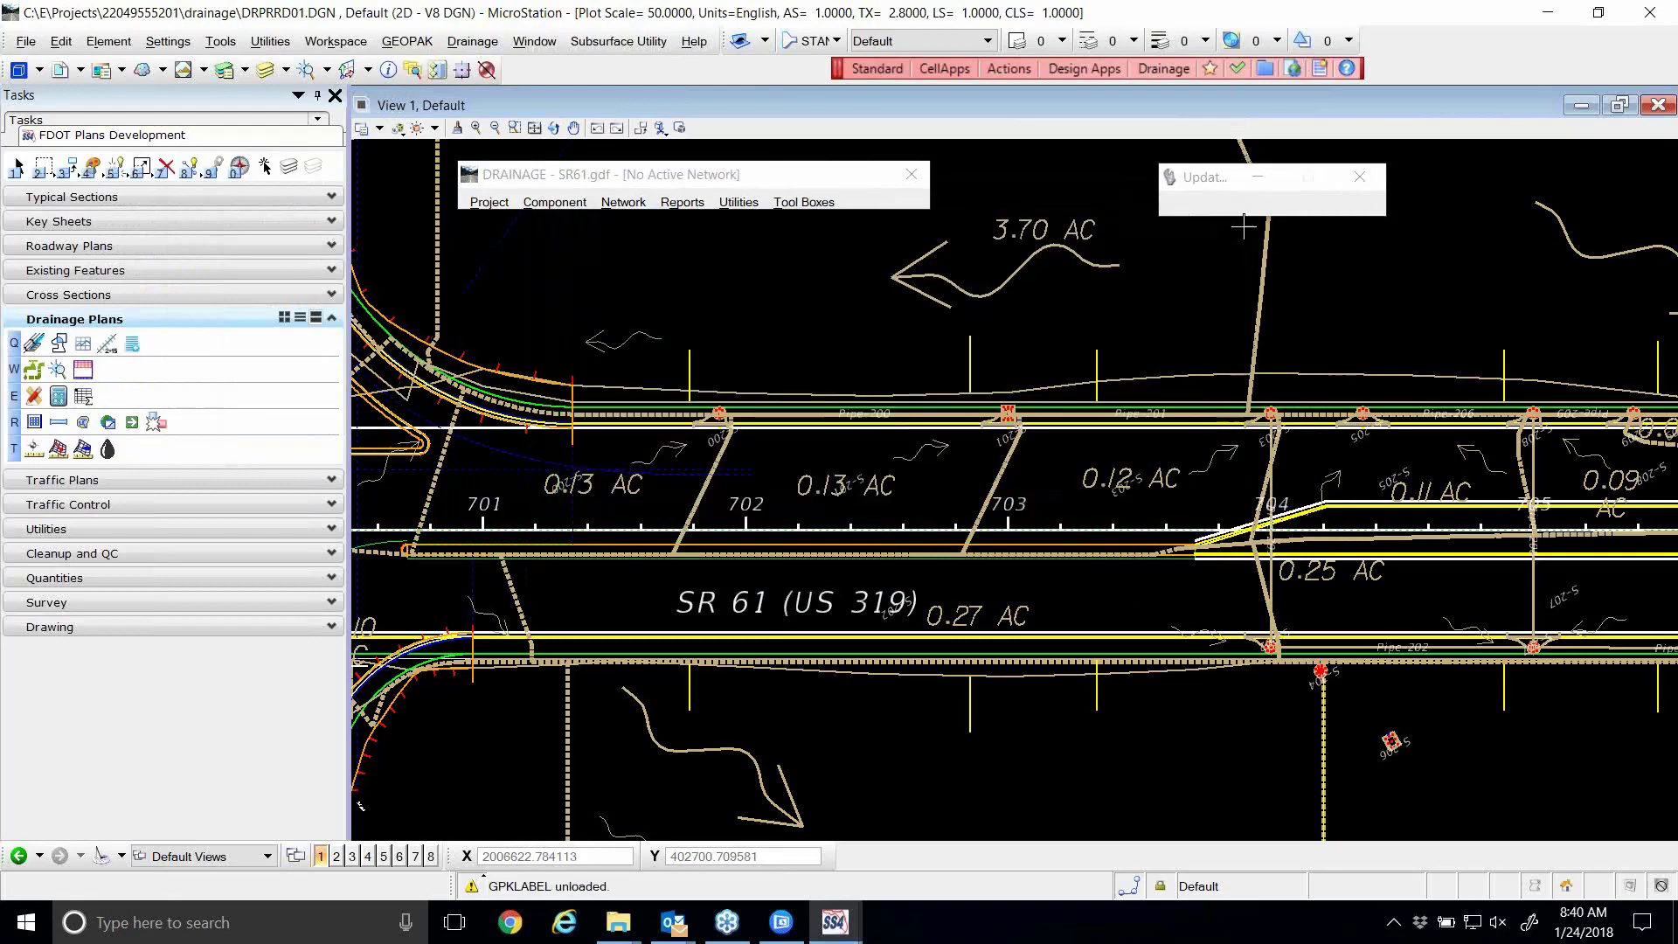
- Open the Drainage Labeler from the Drainage utilities and reposition its dialog
{"action": "left_click", "coordinate": [752, 205]}
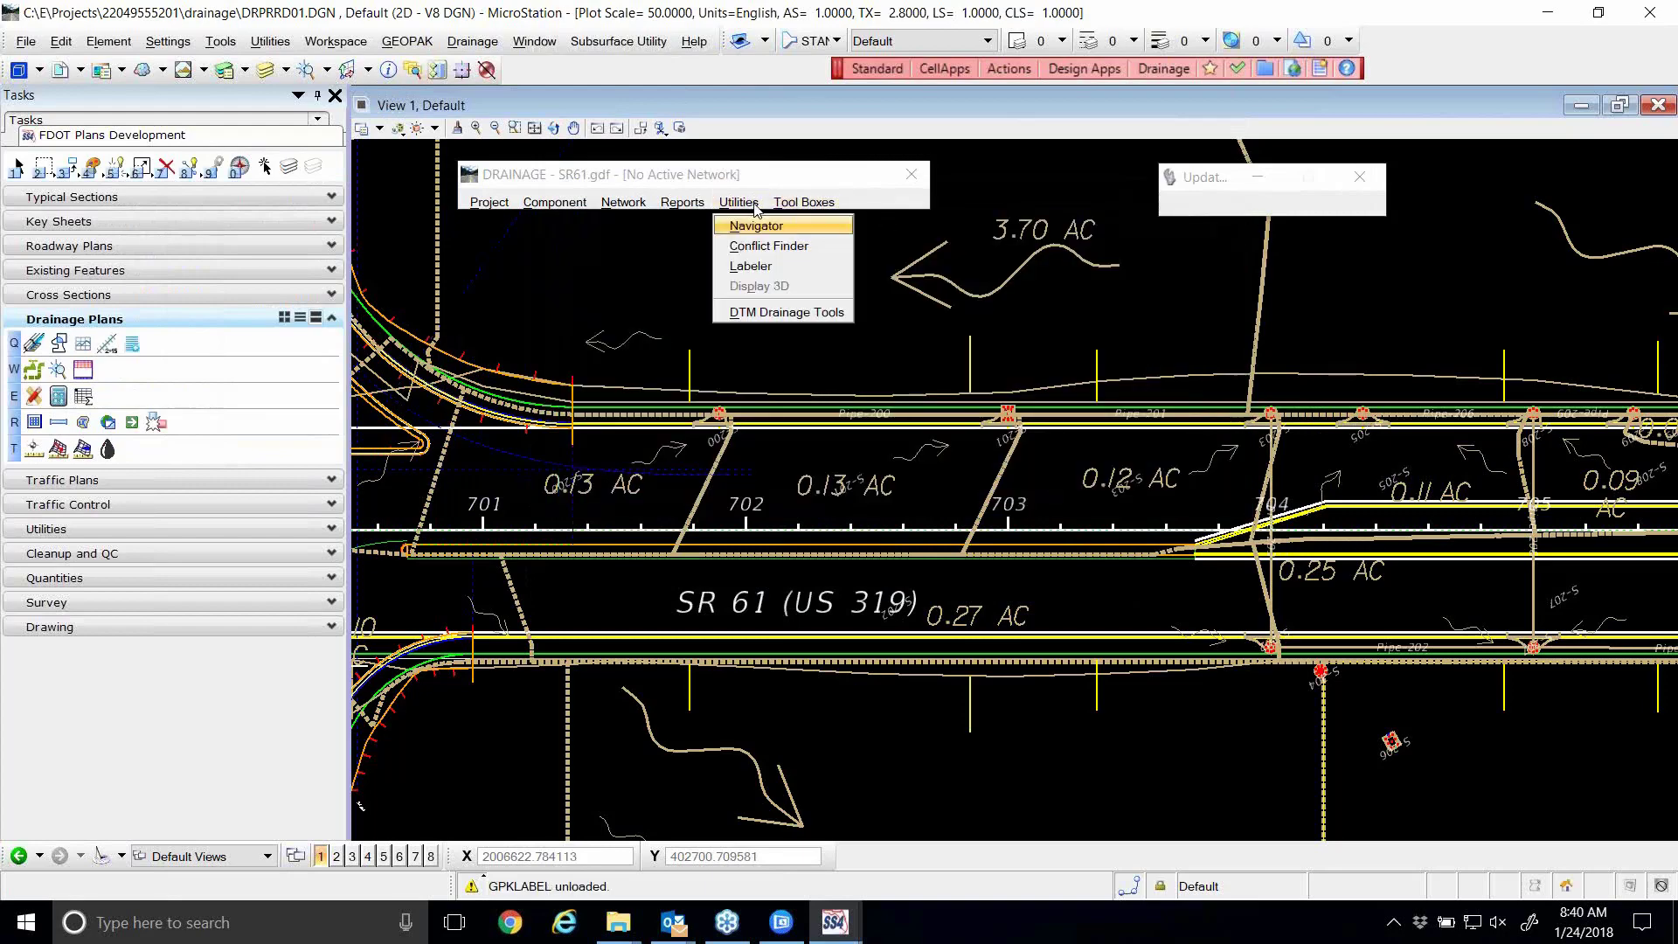
{"action": "left_click", "coordinate": [774, 267]}
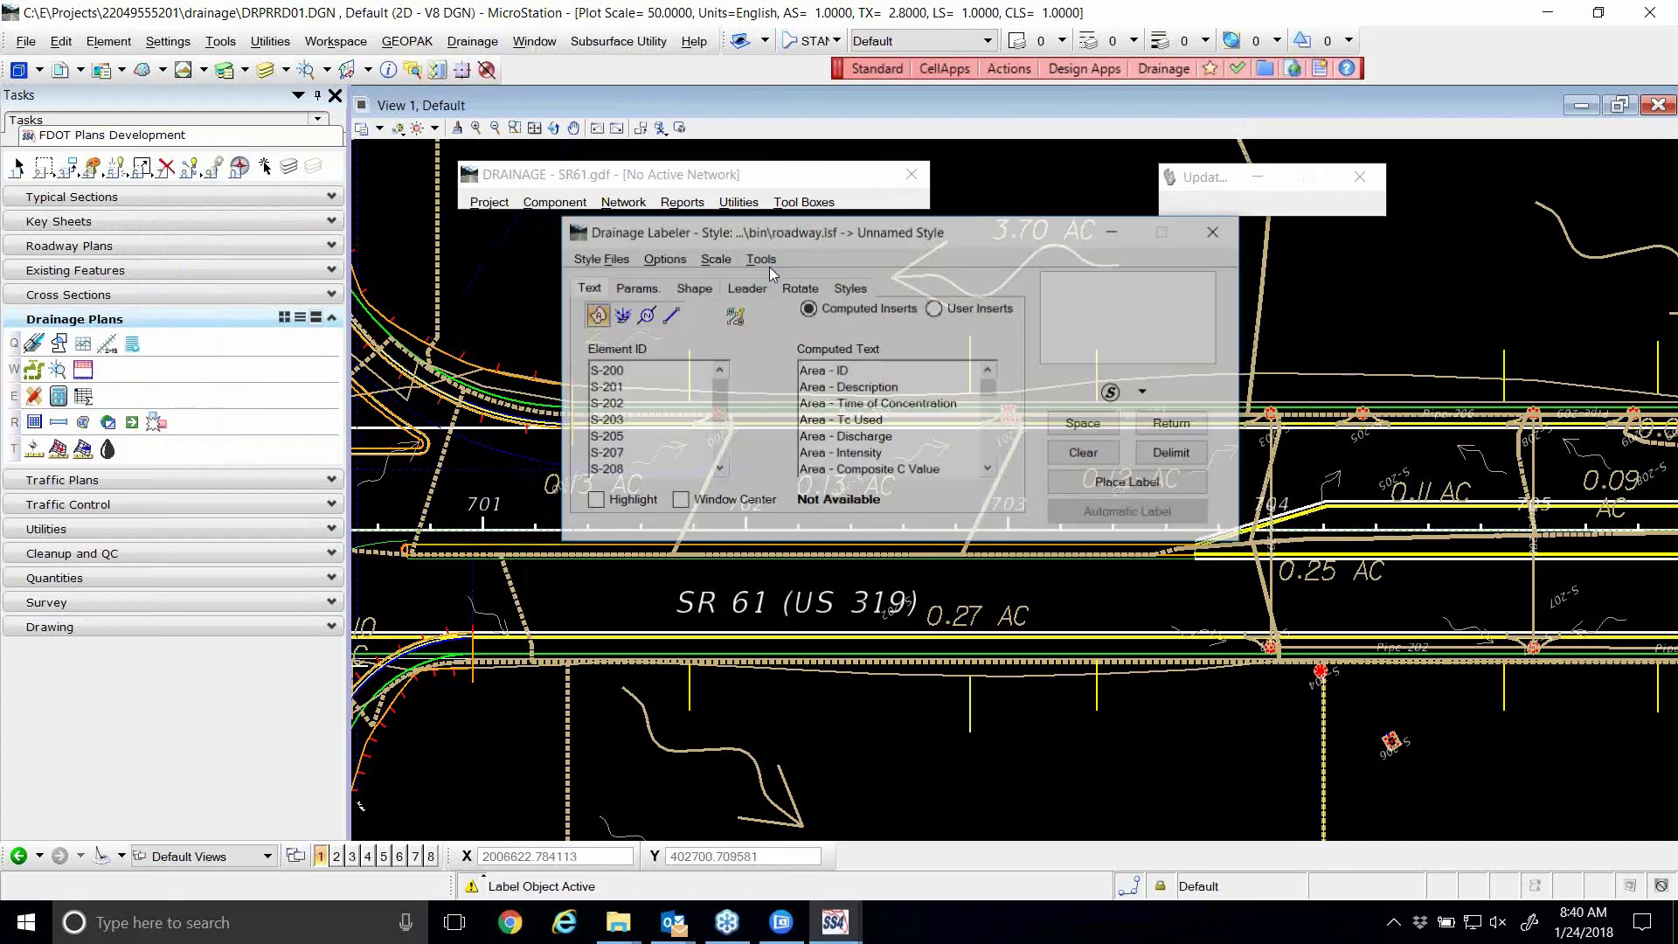
{"action": "left_click_drag", "start_coordinate": [762, 236], "coordinate": [659, 240]}
- Bring the GEOPAK Road Plan View Labeler back up, look at its Label Updater, and close the updater
{"action": "left_click", "coordinate": [407, 41]}
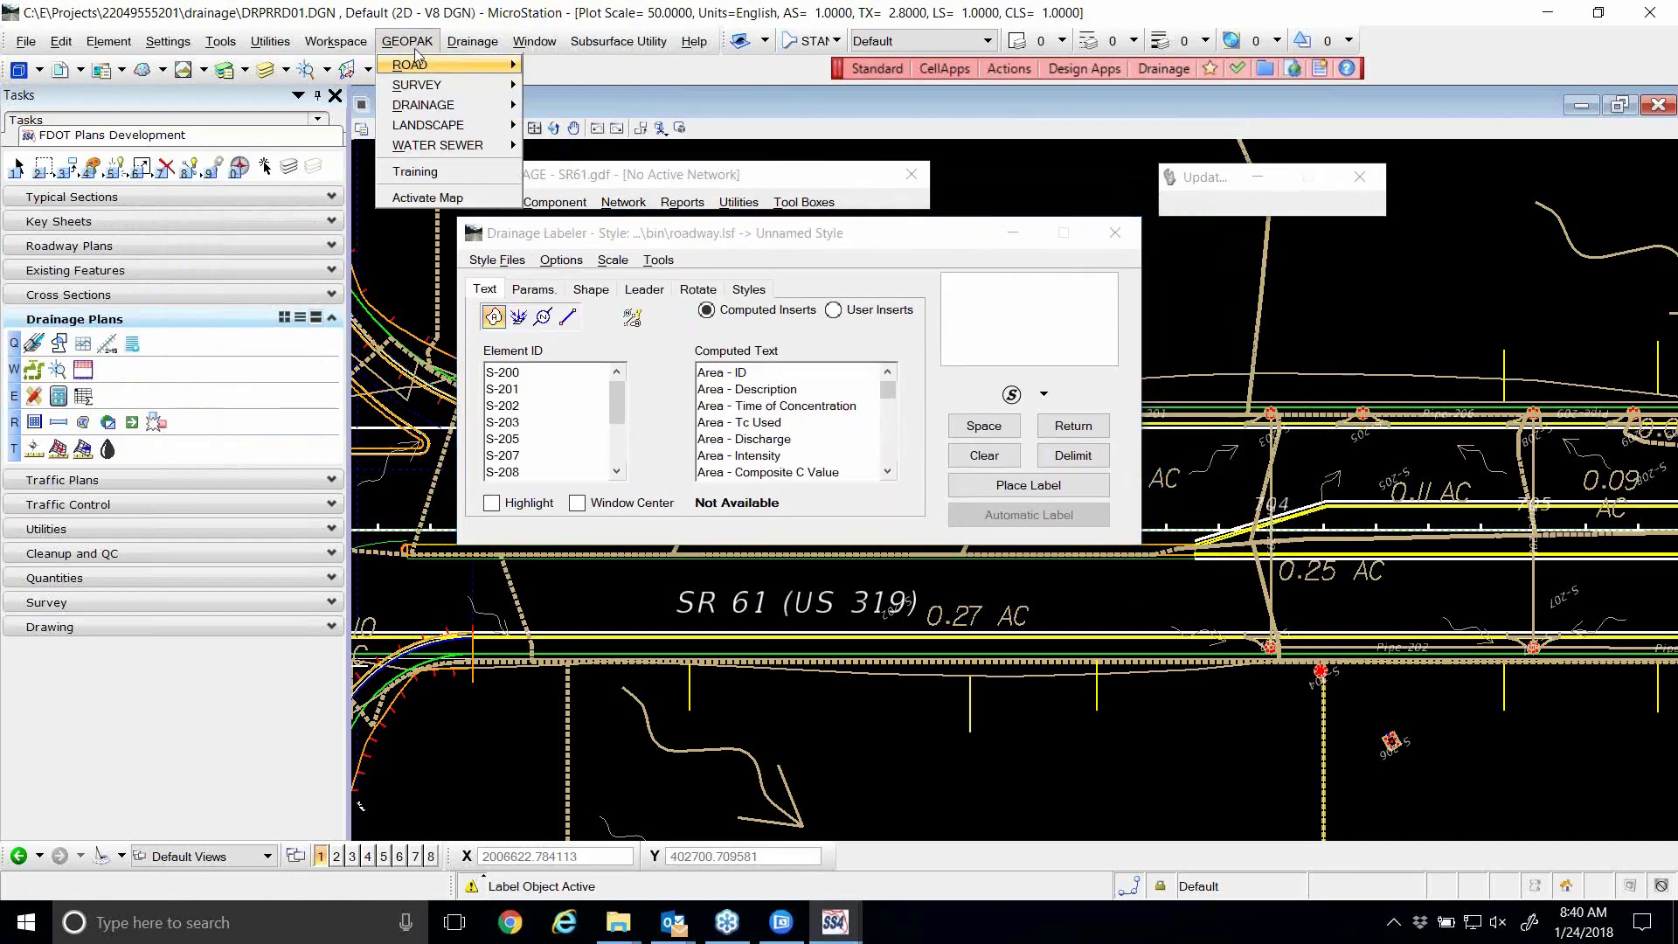
{"action": "mouse_move", "coordinate": [420, 65]}
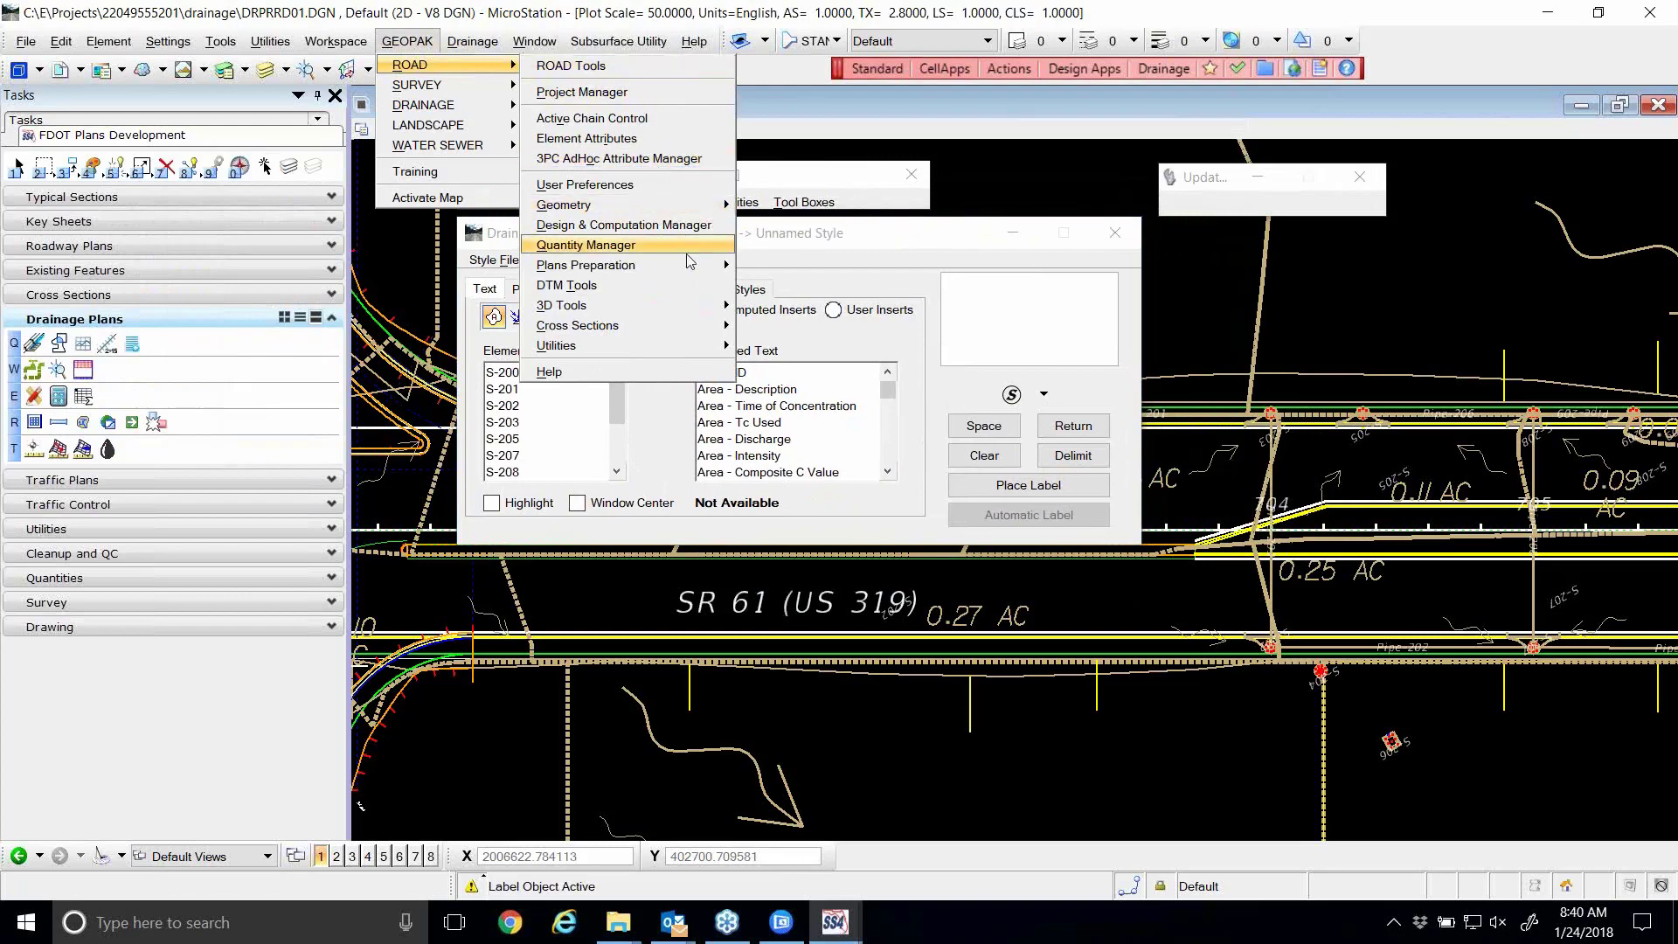
{"action": "mouse_move", "coordinate": [691, 268]}
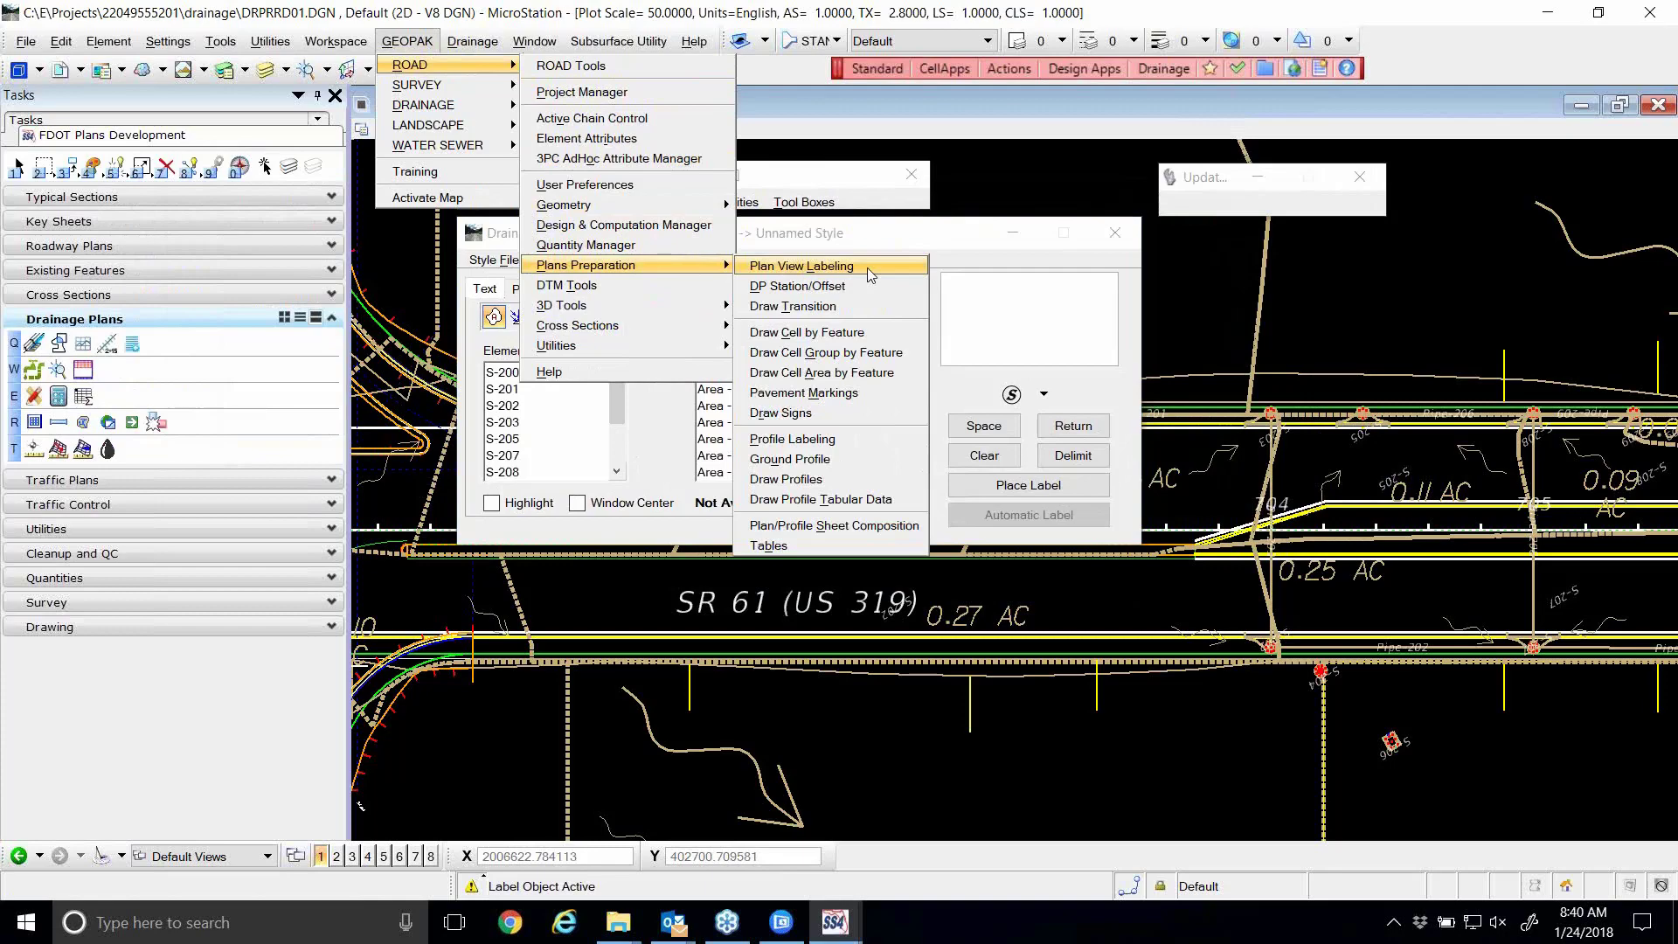
{"action": "left_click", "coordinate": [870, 275]}
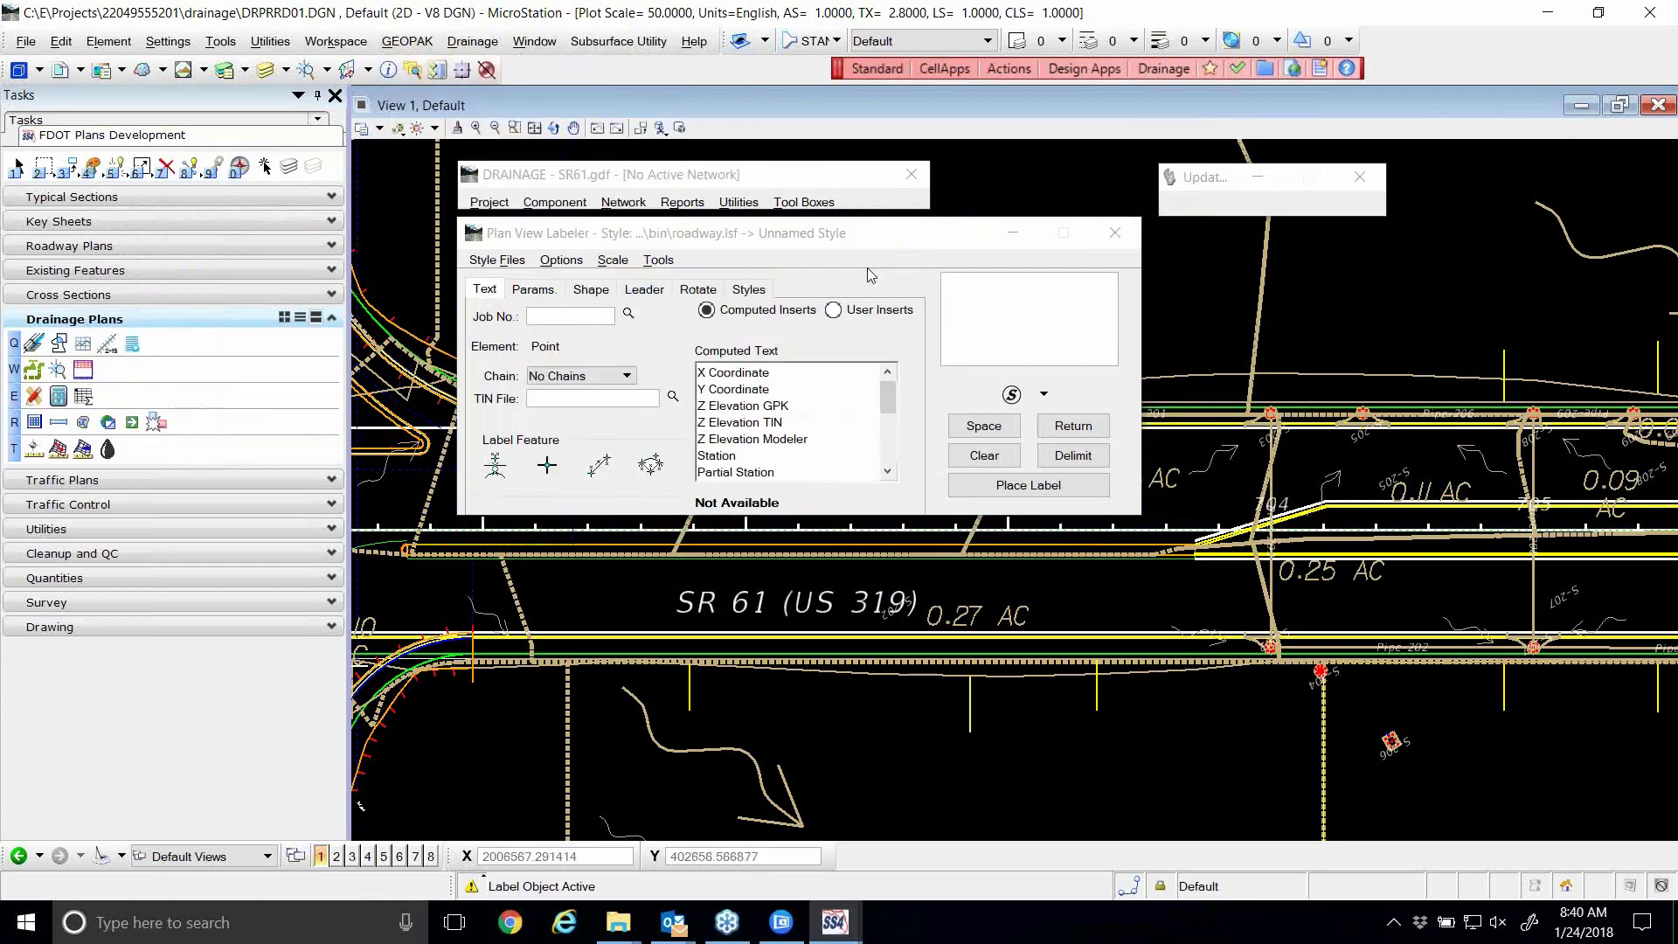
{"action": "left_click", "coordinate": [660, 259]}
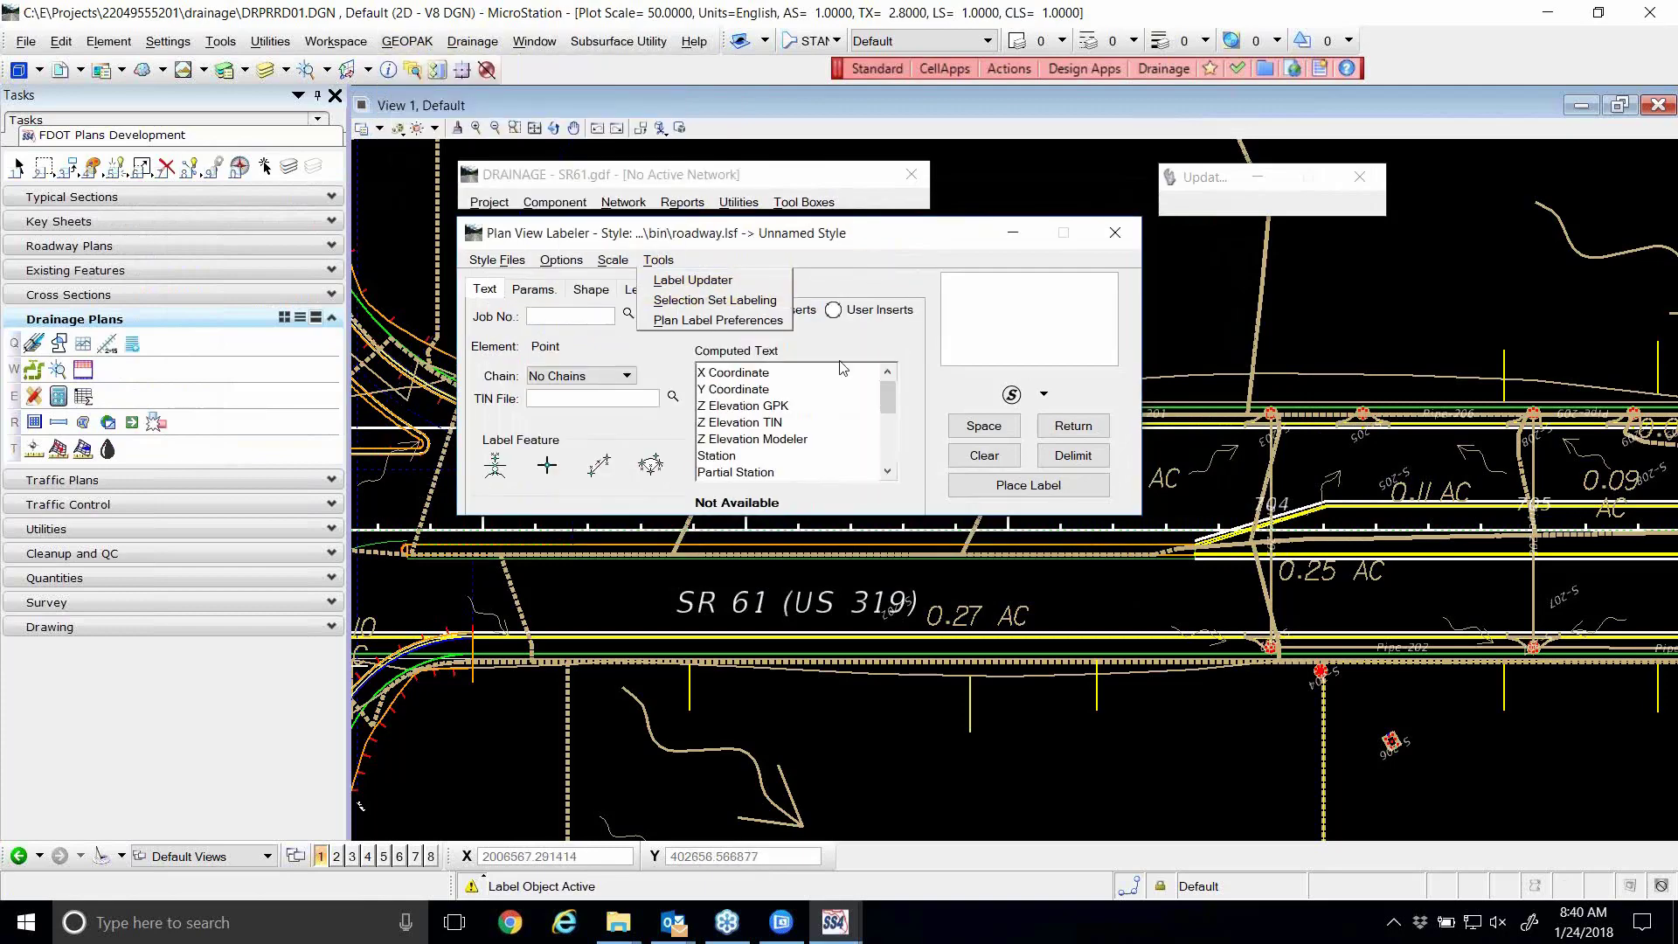
{"action": "left_click", "coordinate": [686, 275]}
{"action": "left_click_drag", "start_coordinate": [192, 209], "coordinate": [711, 230]}
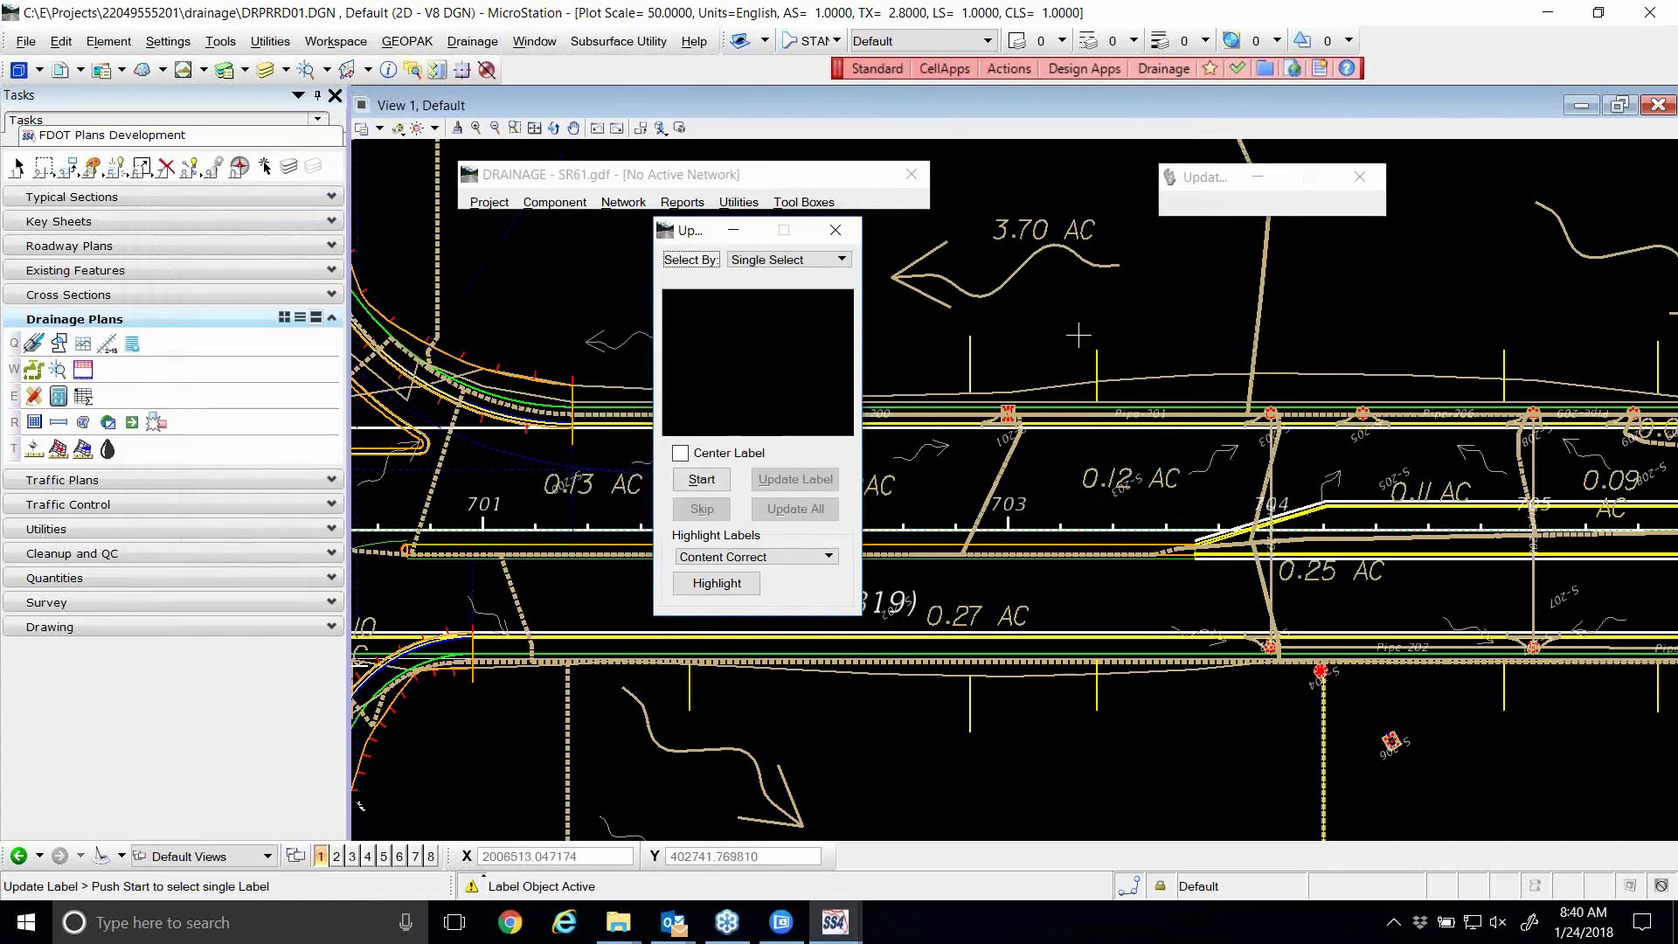
{"action": "left_click", "coordinate": [836, 232]}
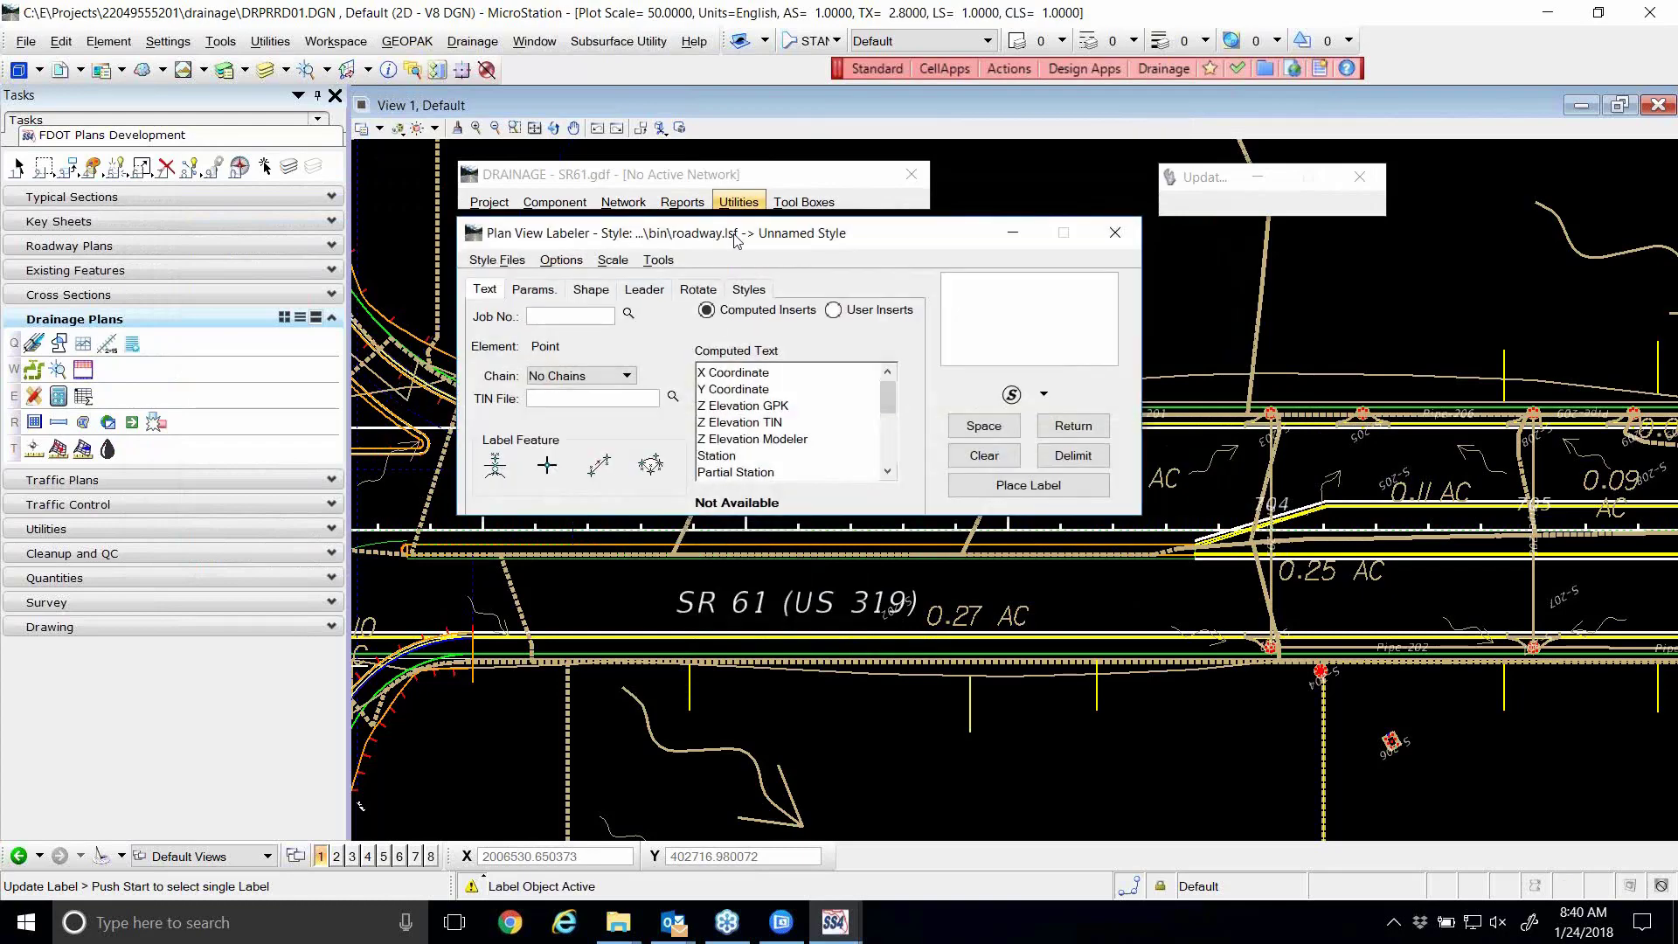
- Reopen the Drainage Labeler from the Drainage utilities and place its dialog just below the Drainage window
{"action": "left_click", "coordinate": [738, 202]}
{"action": "left_click", "coordinate": [739, 267]}
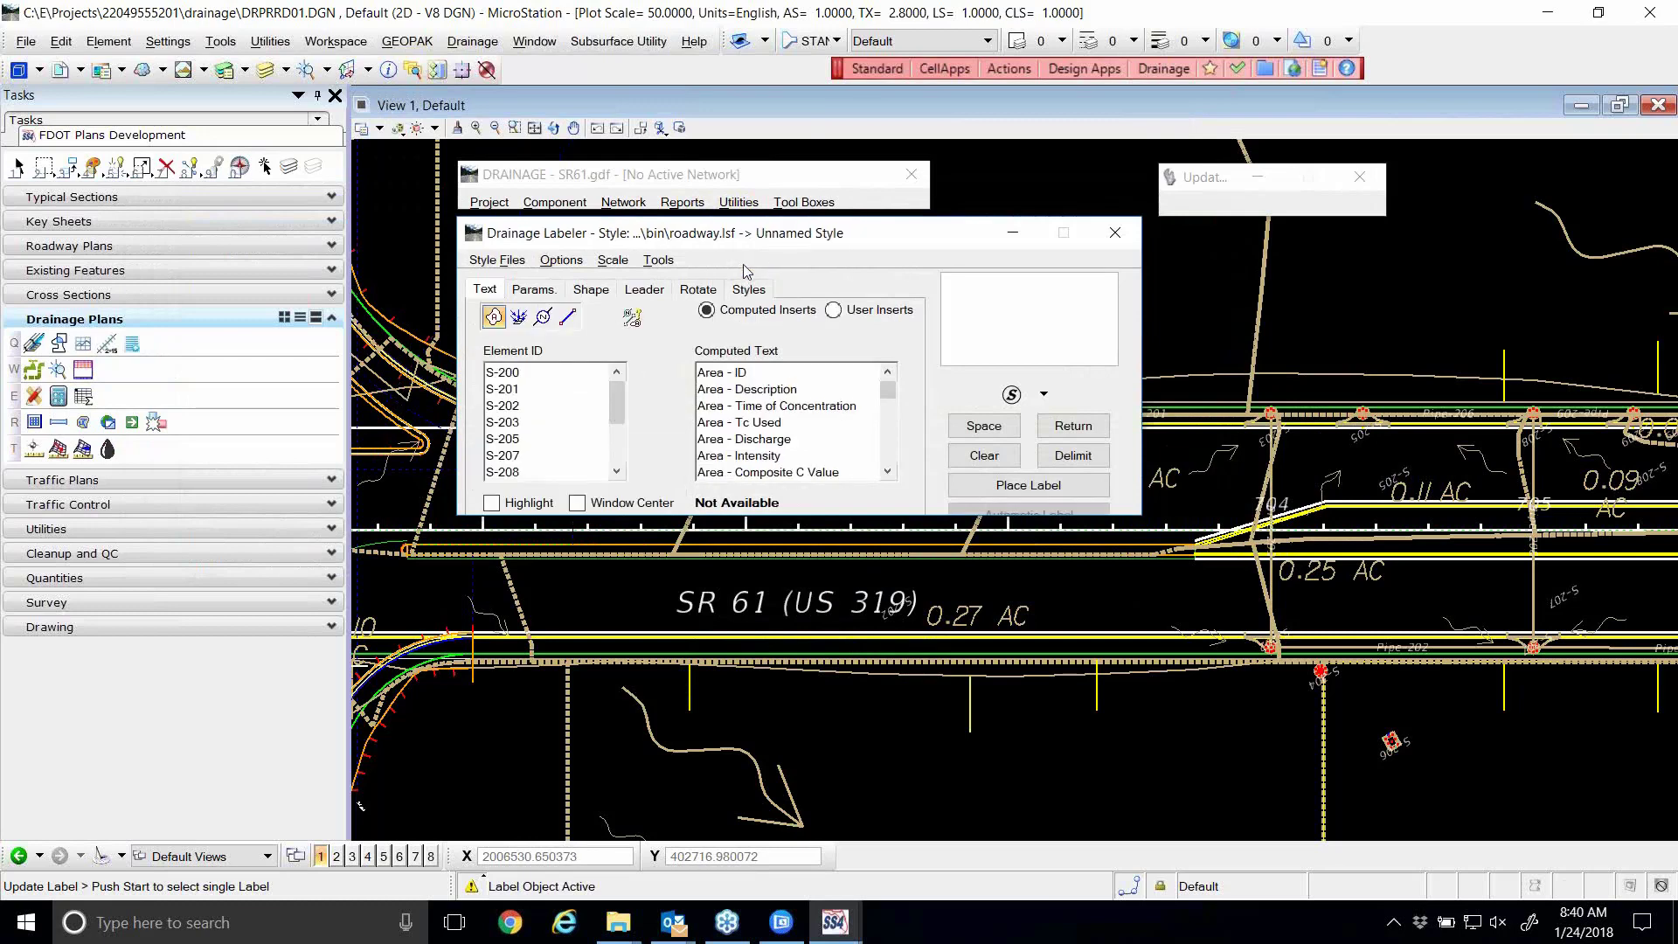
{"action": "left_click_drag", "start_coordinate": [767, 240], "coordinate": [888, 329]}
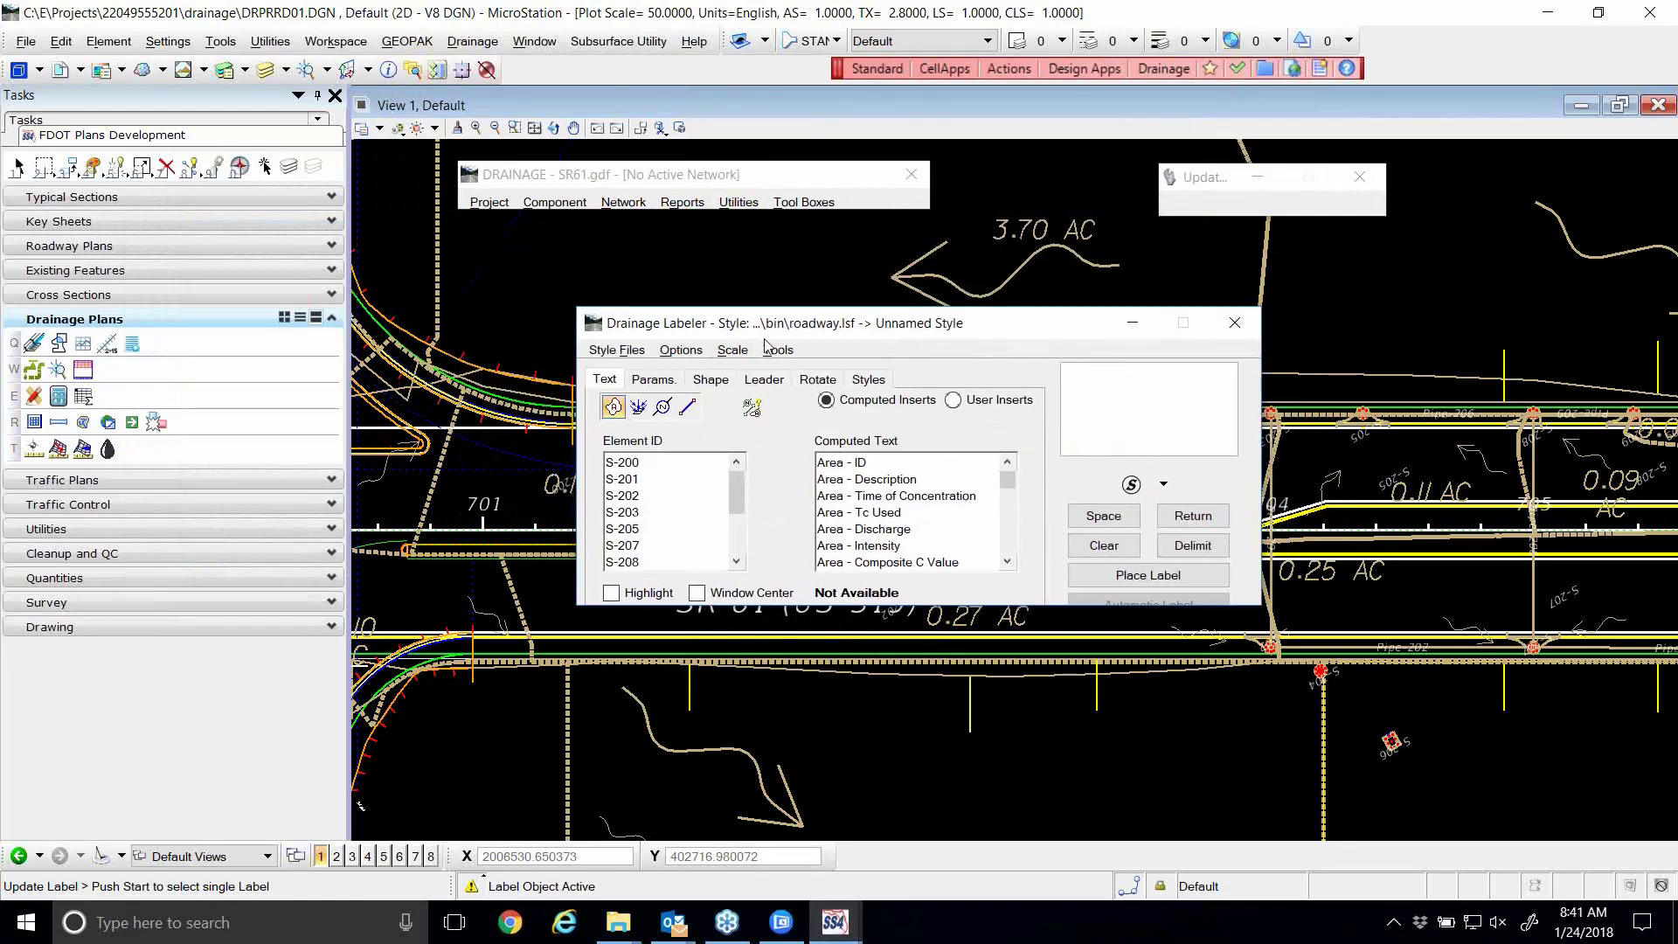
{"action": "left_click_drag", "start_coordinate": [757, 334], "coordinate": [651, 251]}
{"action": "left_click_drag", "start_coordinate": [635, 243], "coordinate": [653, 240]}
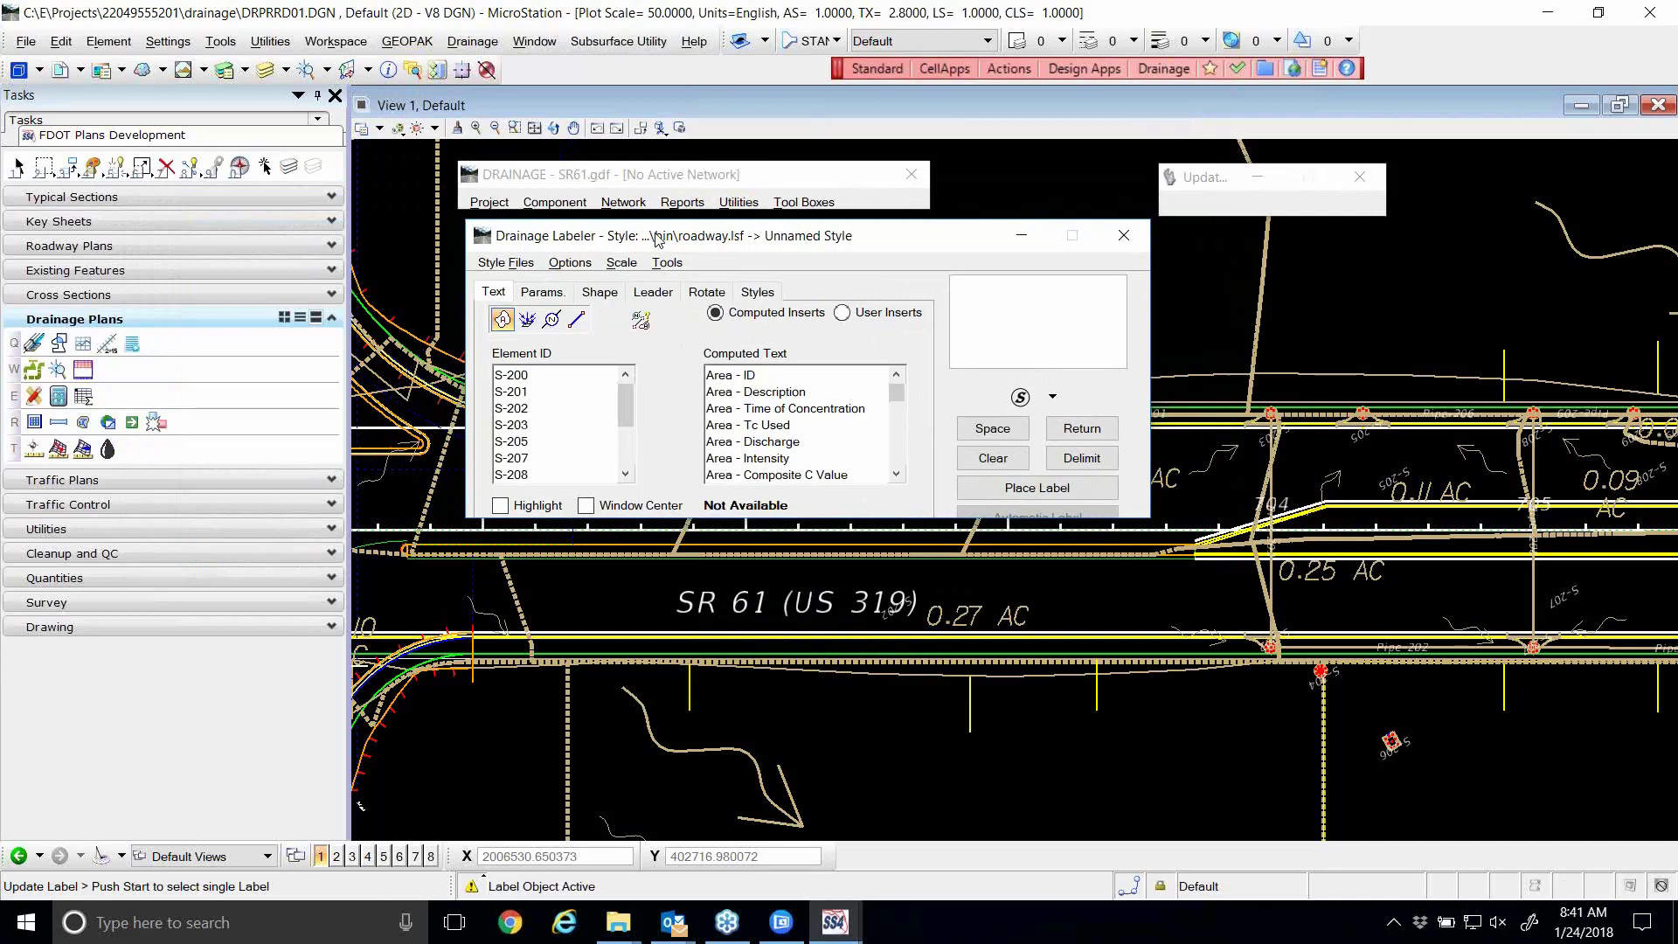
{"action": "left_click_drag", "start_coordinate": [625, 231], "coordinate": [619, 244]}
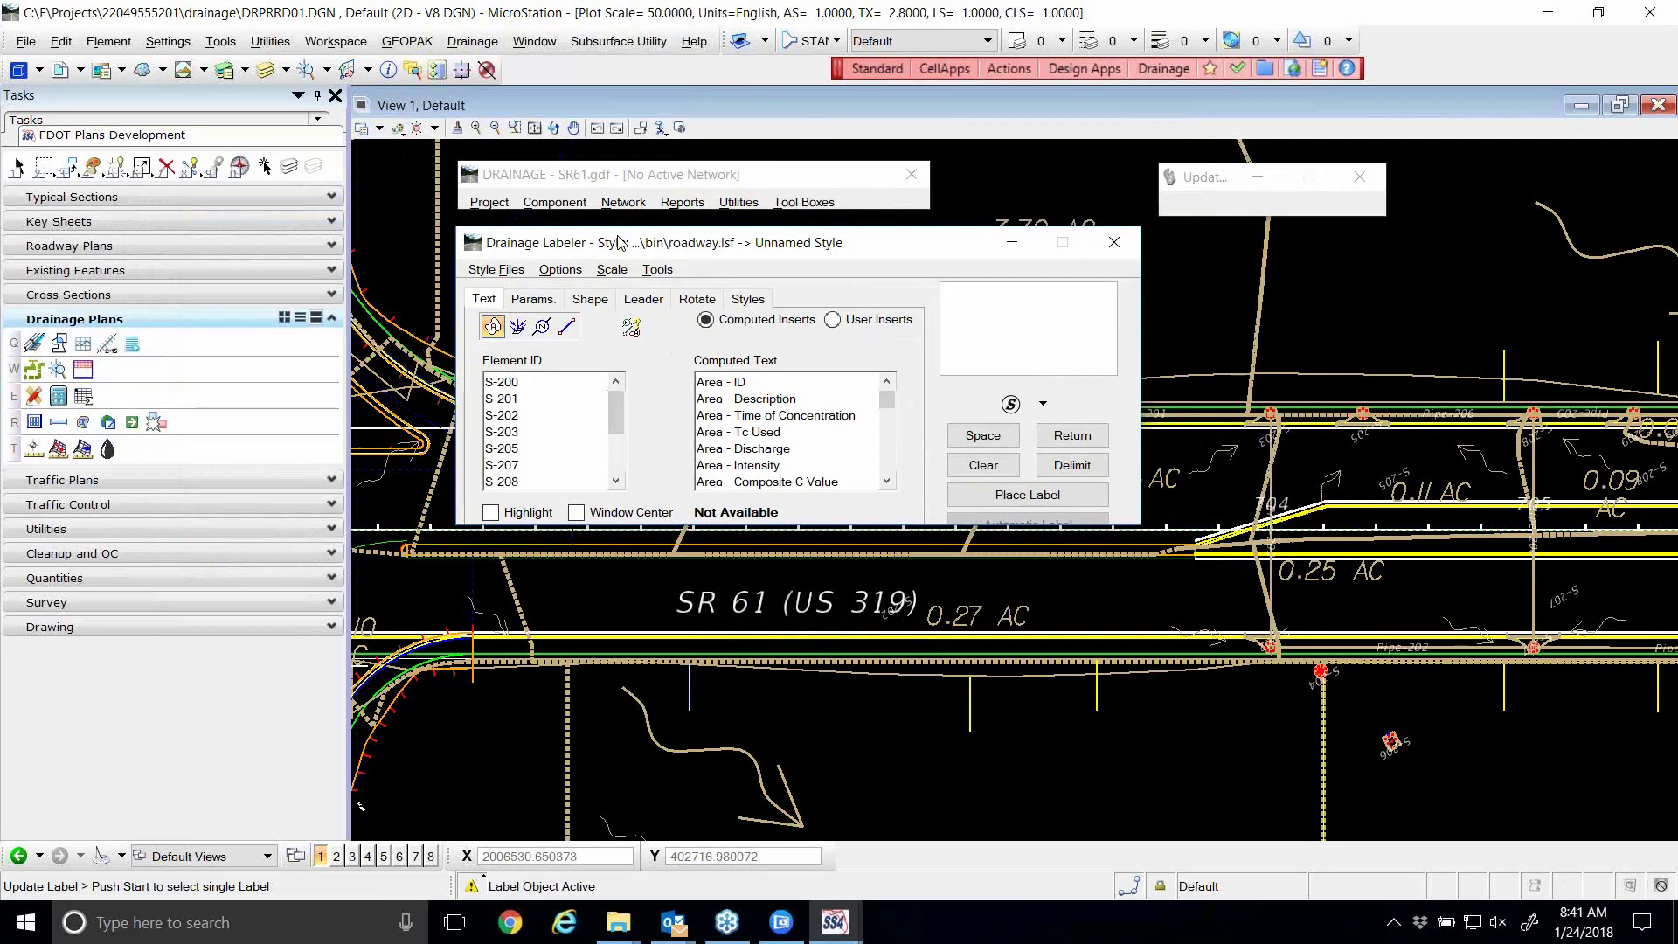
- Go through the Drainage Labeler's inlet, node and link element types and leave the node type active
{"action": "left_click", "coordinate": [519, 329]}
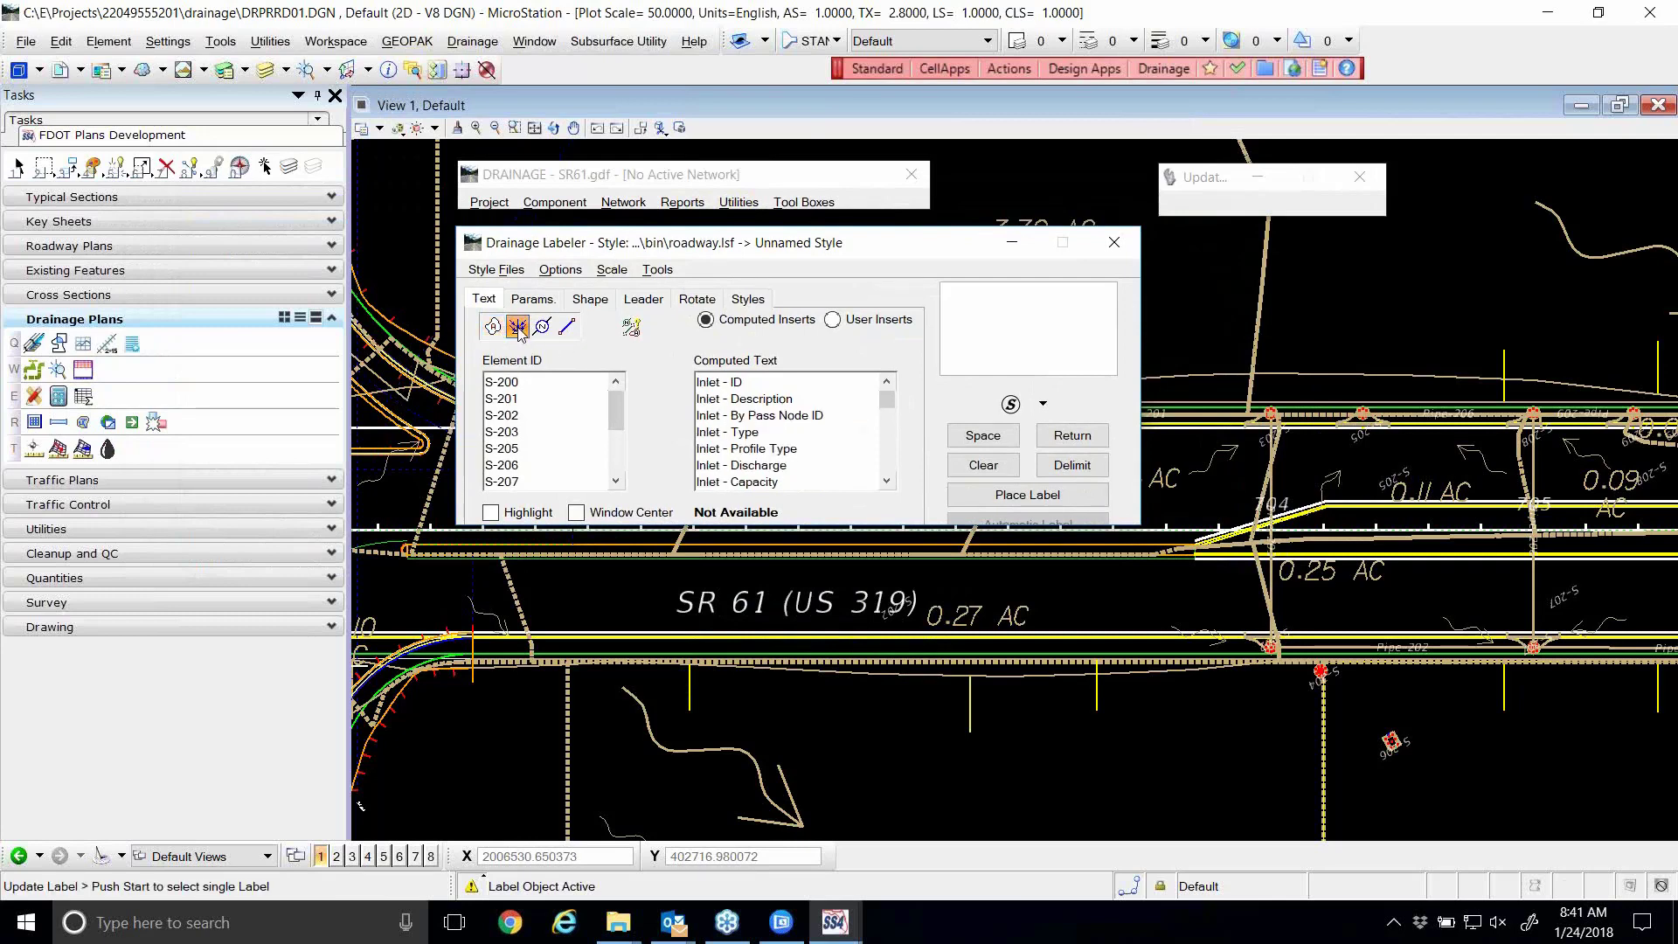
{"action": "left_click", "coordinate": [540, 329]}
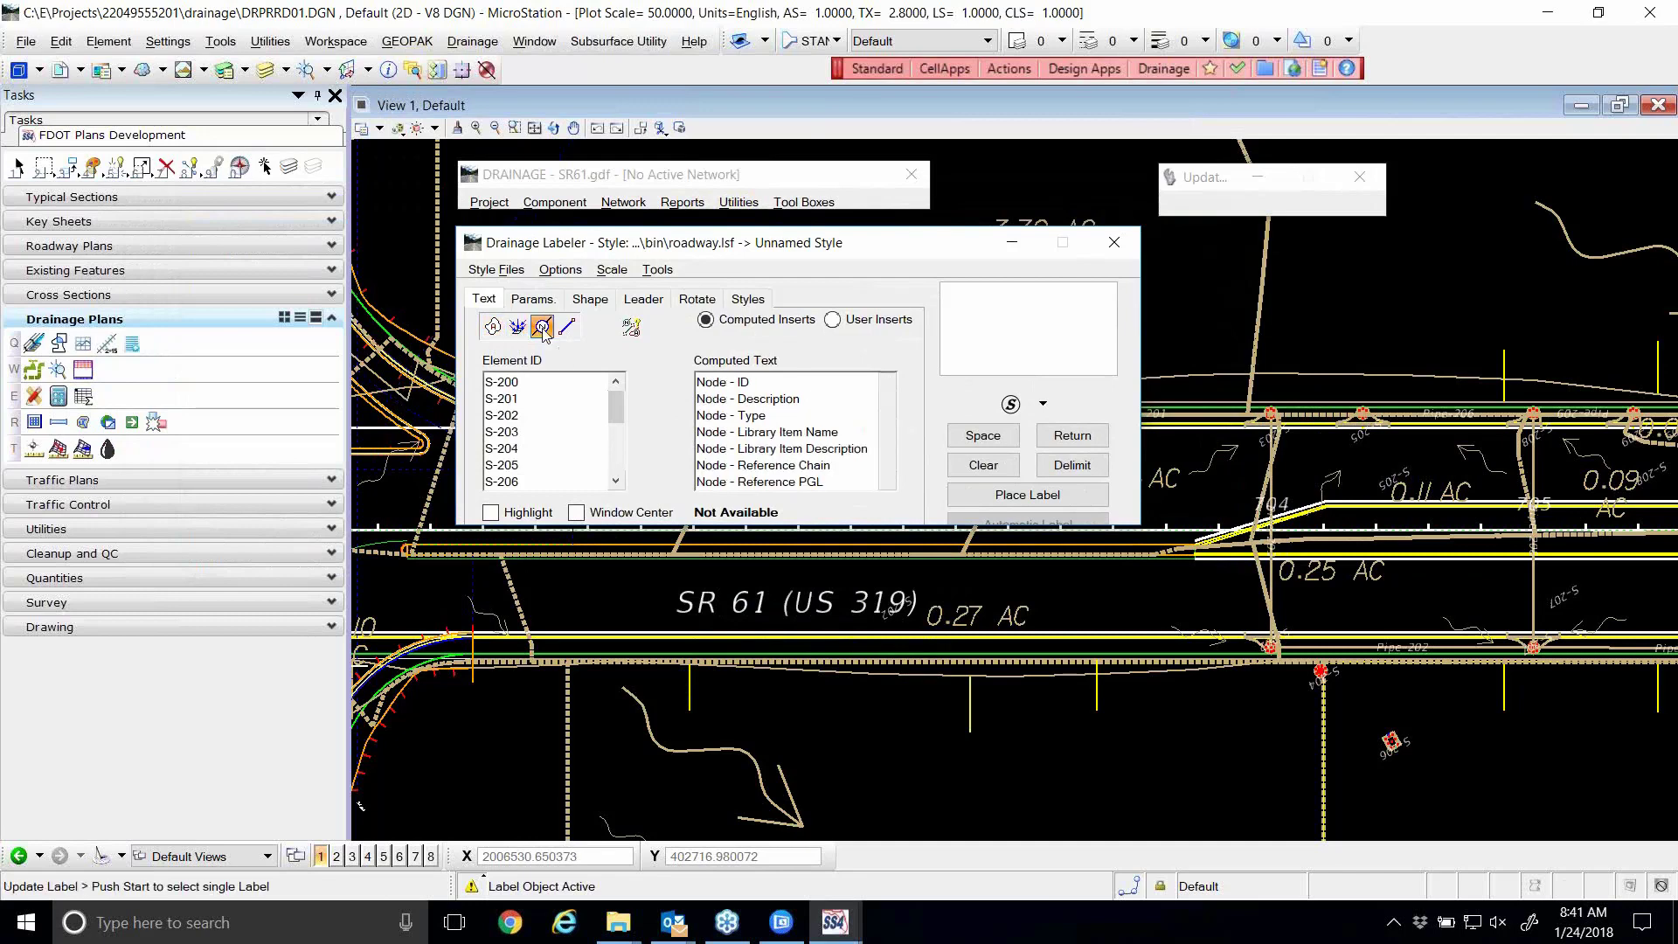
{"action": "left_click", "coordinate": [574, 328]}
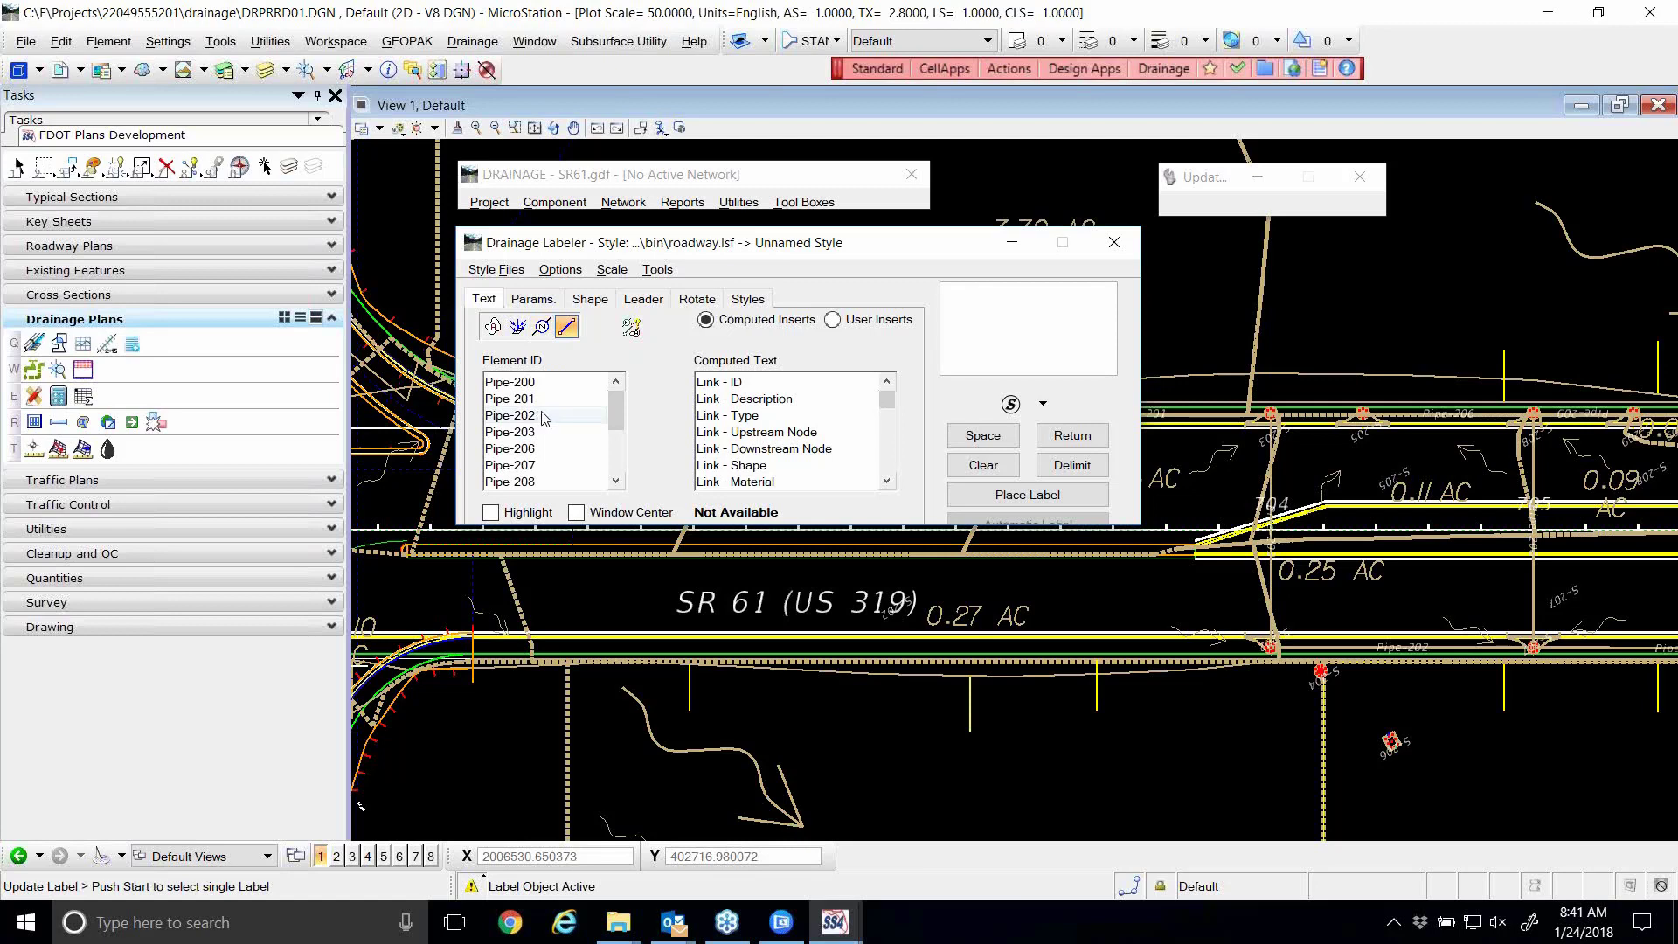
{"action": "left_click", "coordinate": [542, 326]}
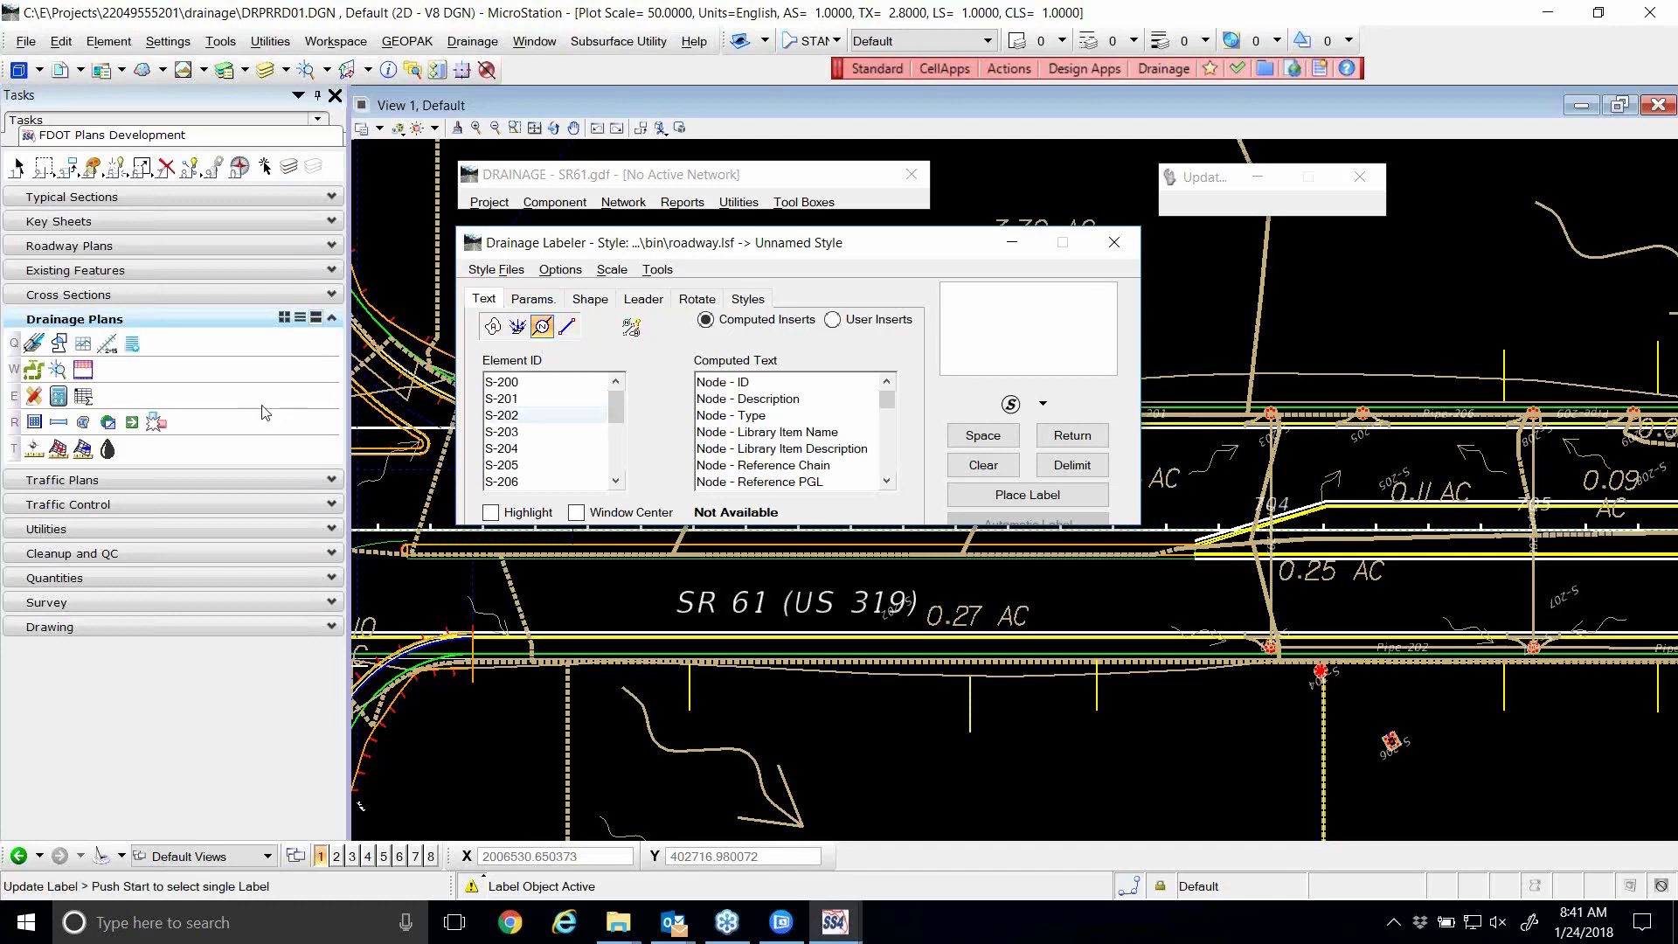
{"action": "left_click", "coordinate": [622, 461]}
{"action": "left_click", "coordinate": [620, 448]}
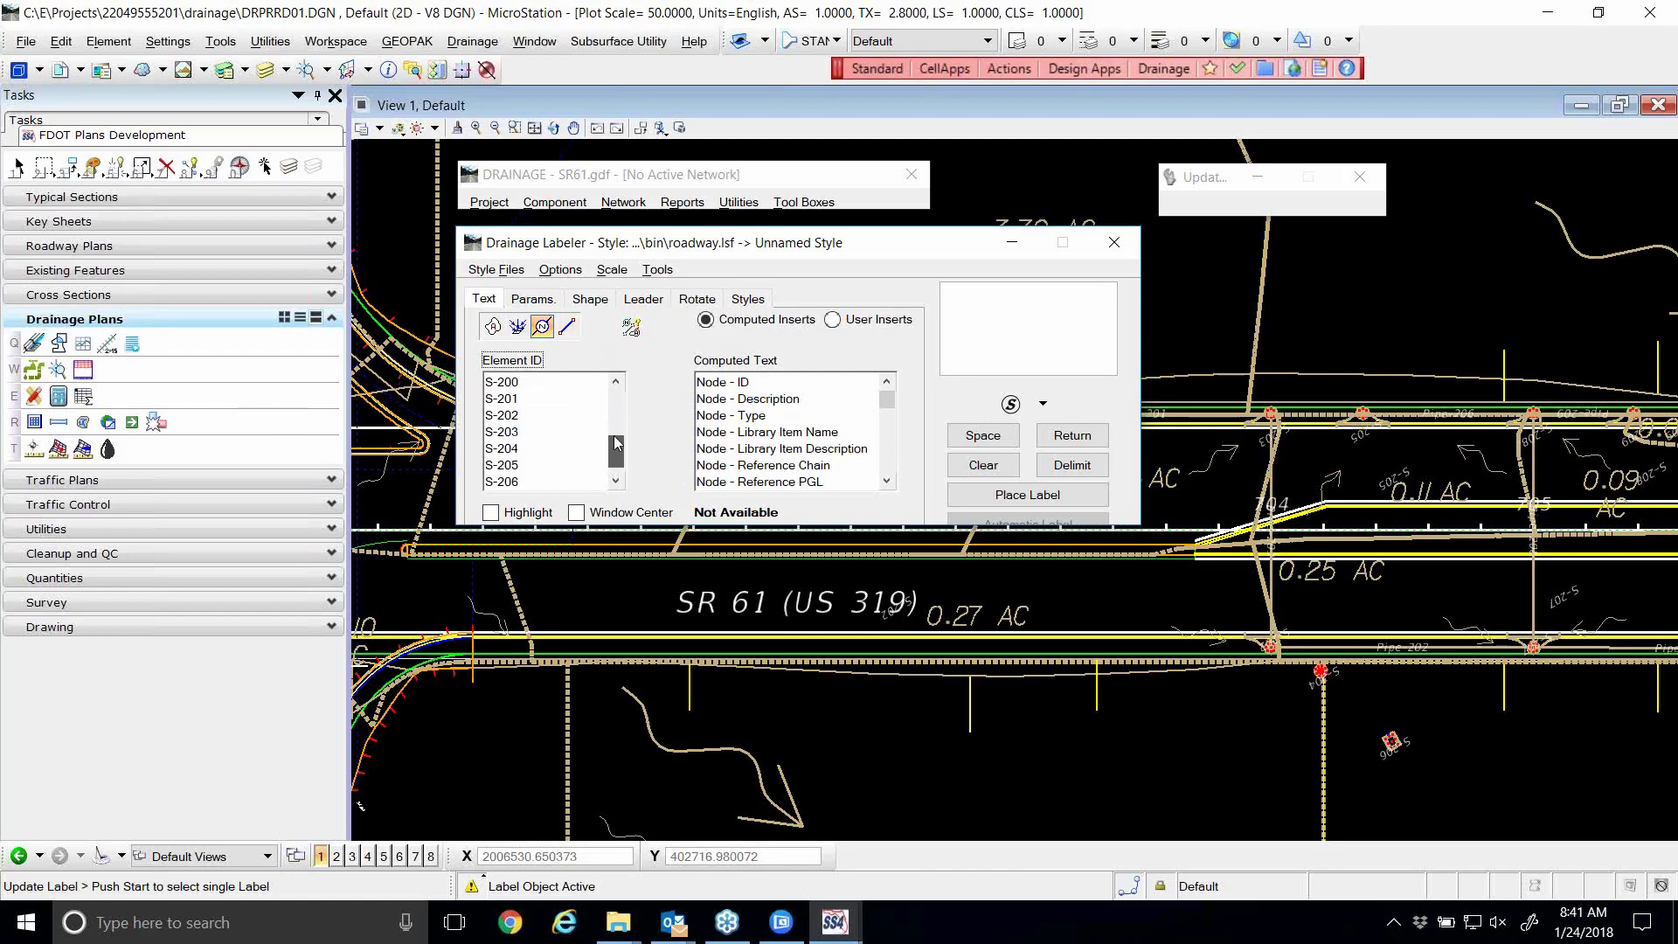
{"action": "left_click", "coordinate": [620, 448]}
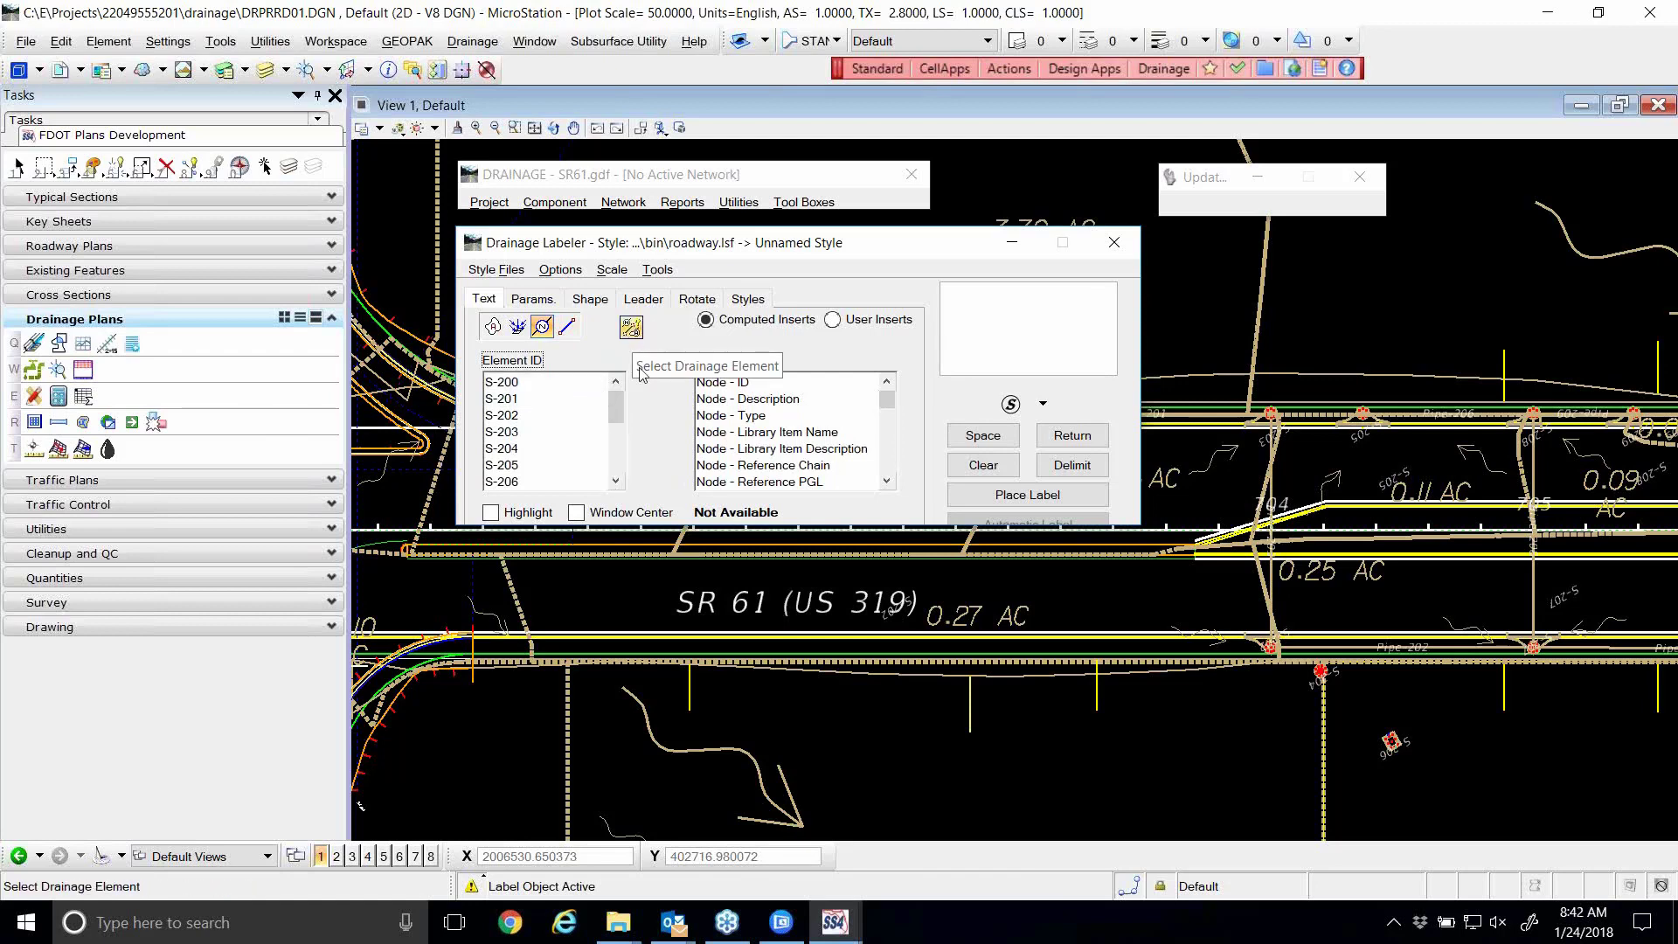
- Enable Highlight and Window Center in the Drainage Labeler and locate nodes S-204 and S-202 from the element list
{"action": "left_click", "coordinate": [490, 513]}
{"action": "left_click", "coordinate": [594, 515]}
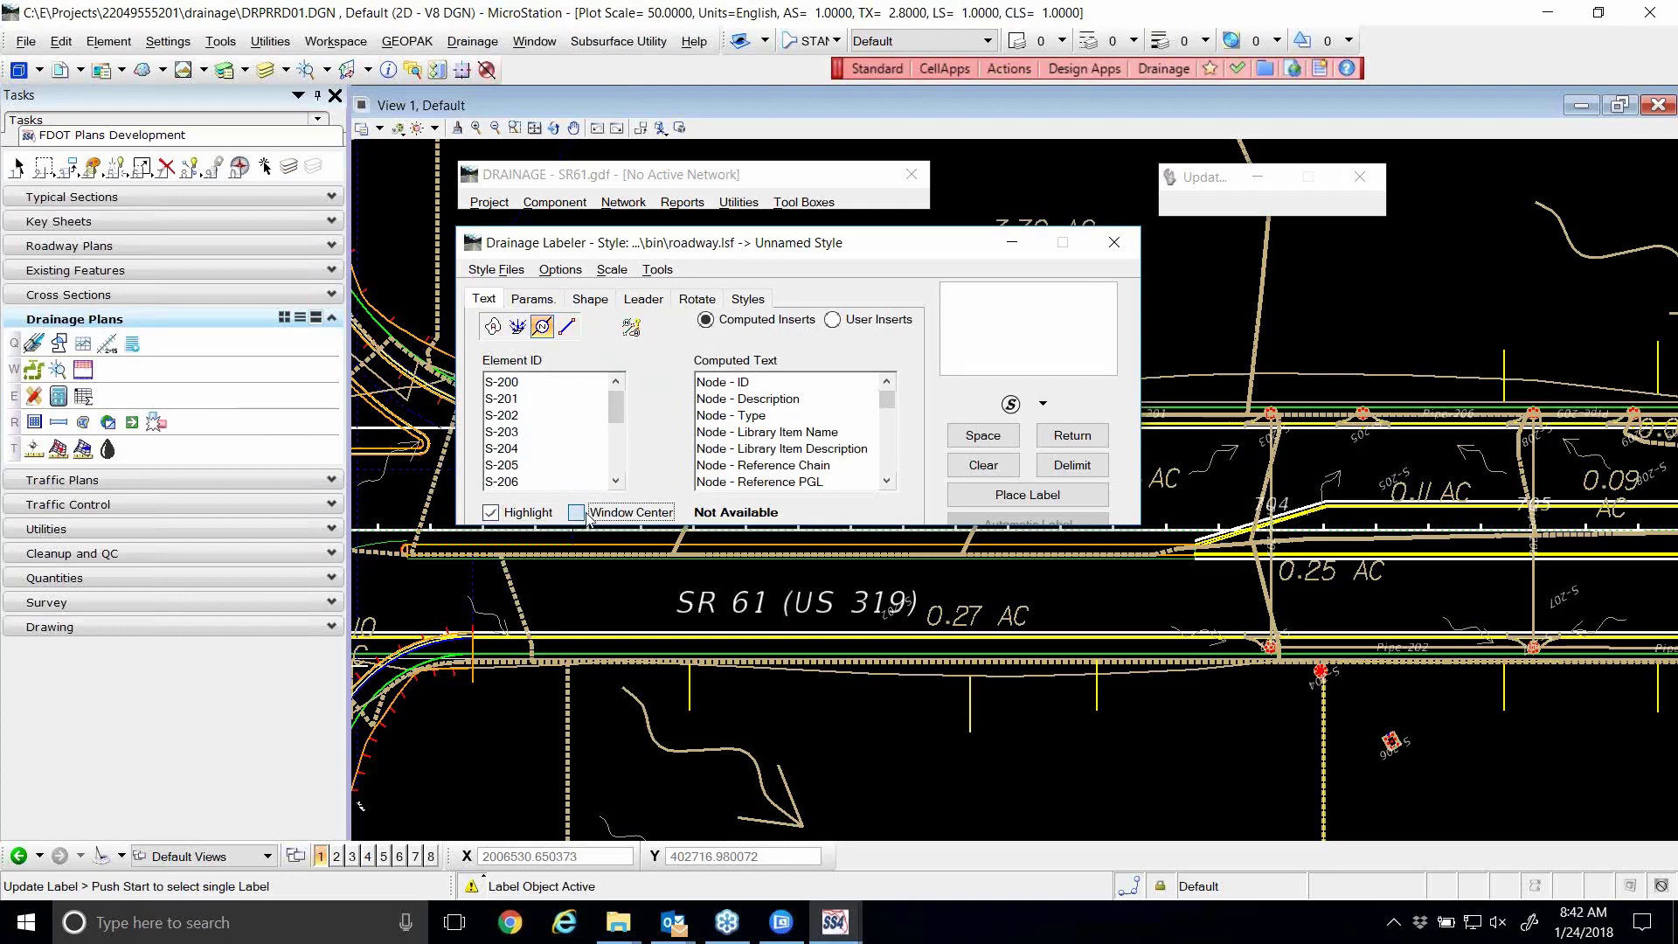
{"action": "left_click", "coordinate": [516, 449]}
{"action": "left_click", "coordinate": [507, 416]}
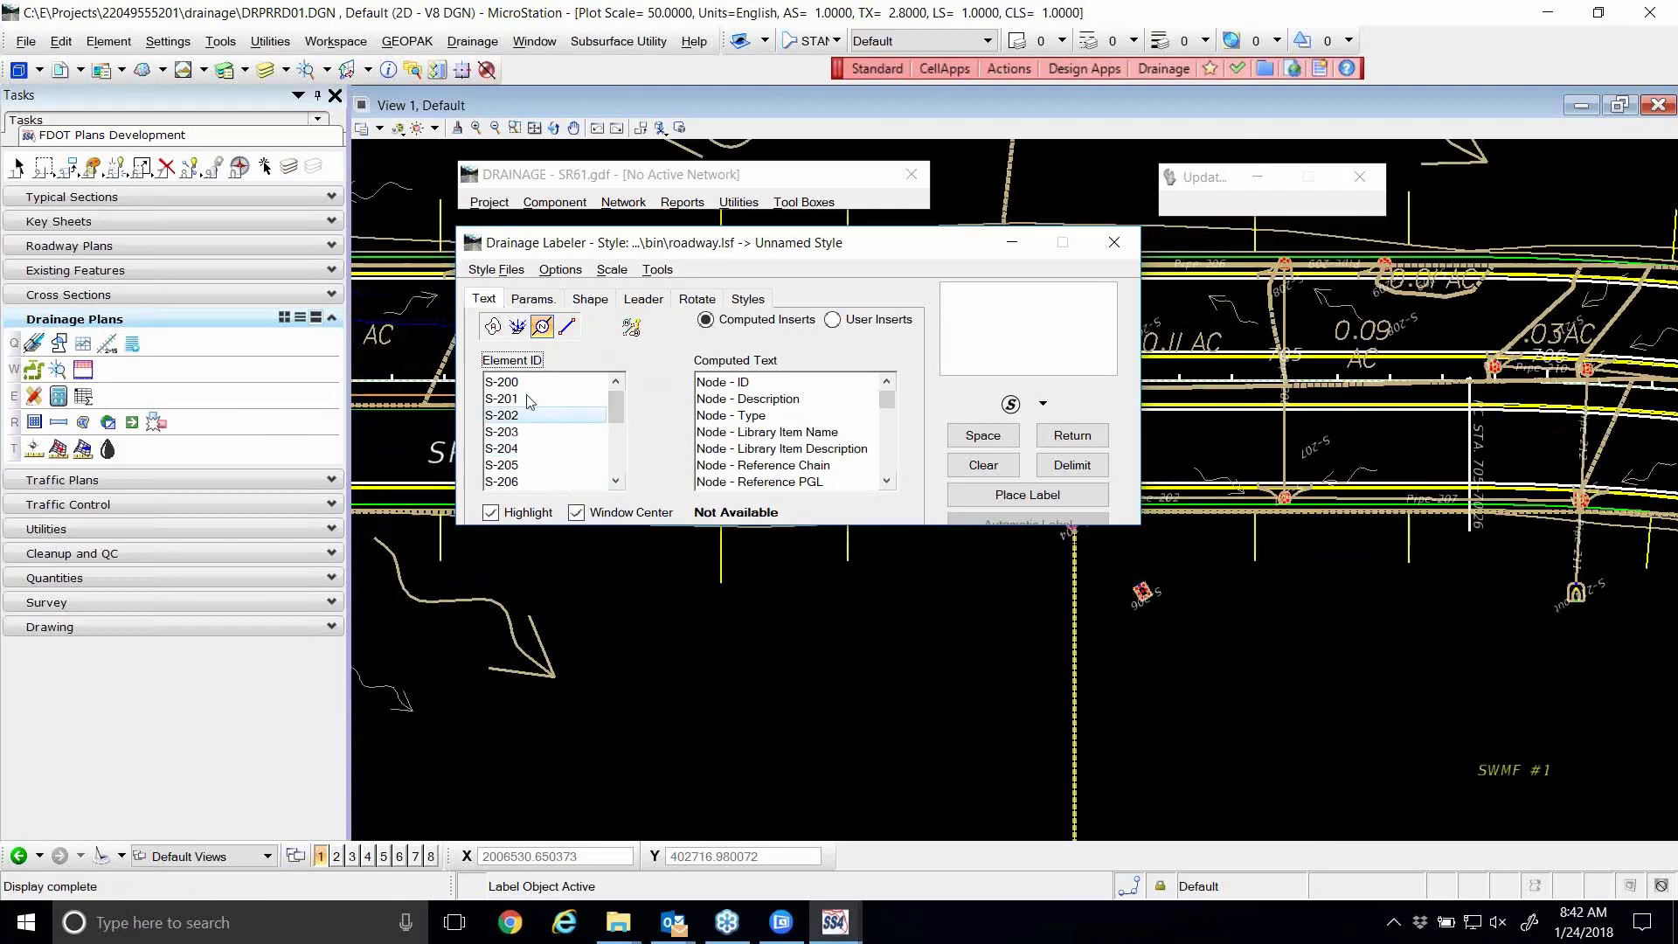
- Move the labeler below the roadway and locate nodes S-204, S-205, S-202 and S-200 from the element list
{"action": "left_click_drag", "start_coordinate": [665, 264], "coordinate": [796, 552]}
{"action": "left_click", "coordinate": [651, 737]}
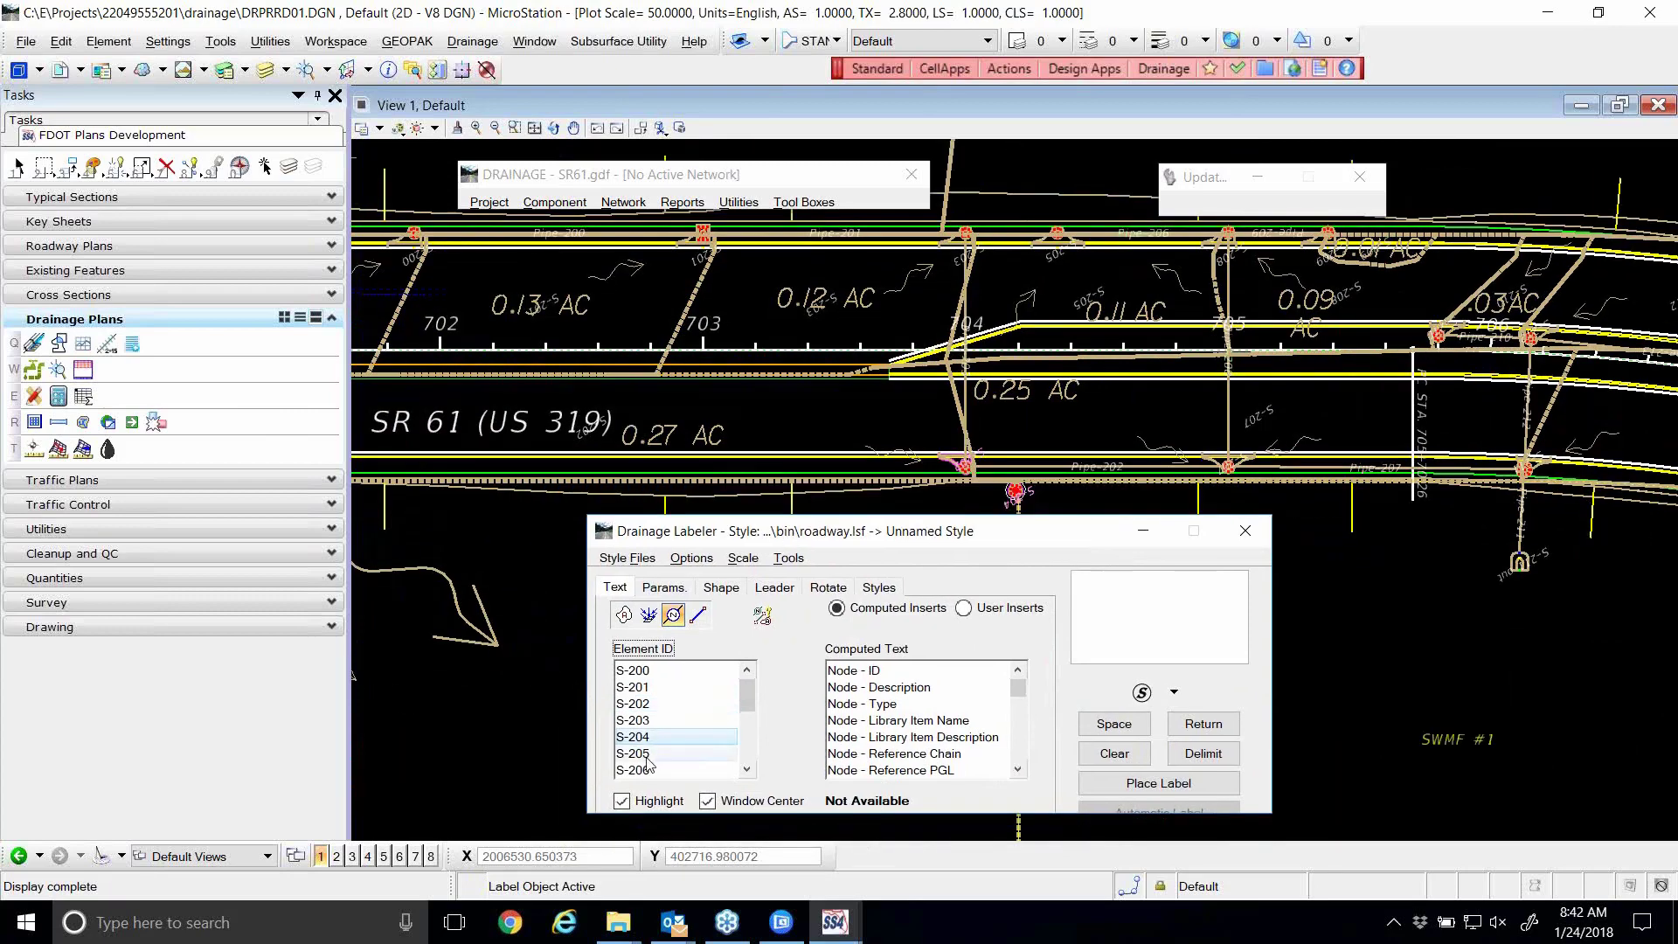
{"action": "left_click", "coordinate": [651, 756]}
{"action": "left_click", "coordinate": [647, 704]}
{"action": "left_click", "coordinate": [641, 673]}
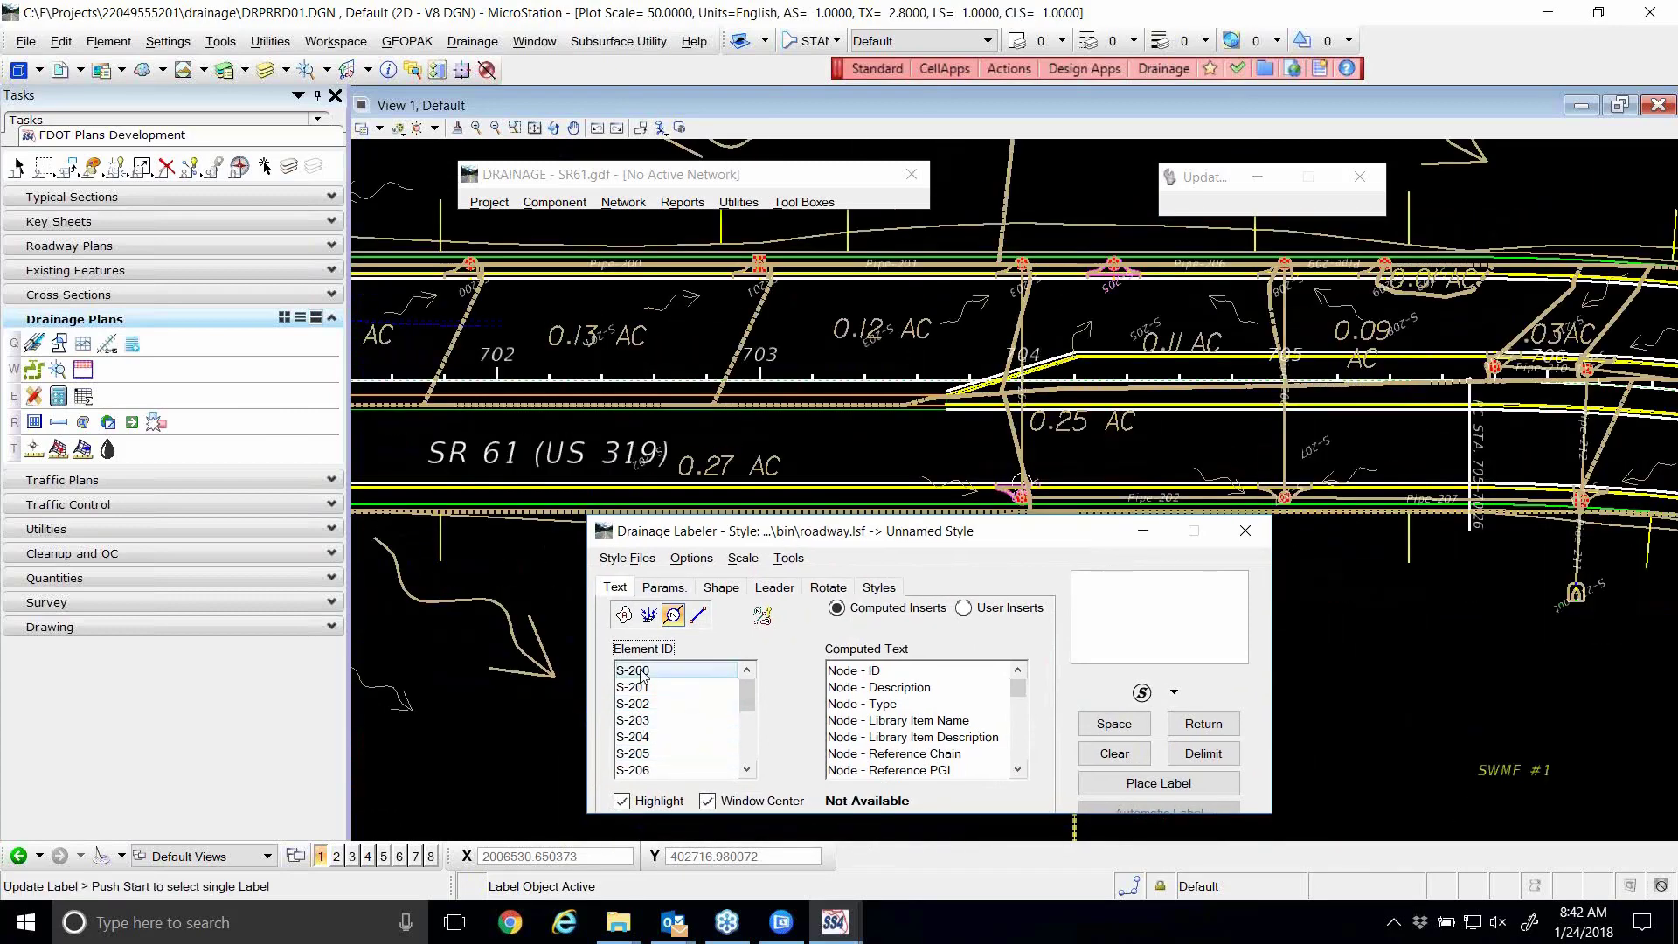
- Use Select Drainage Element to pick node S-201 graphically from the plan view
{"action": "left_click_drag", "start_coordinate": [855, 532], "coordinate": [768, 250]}
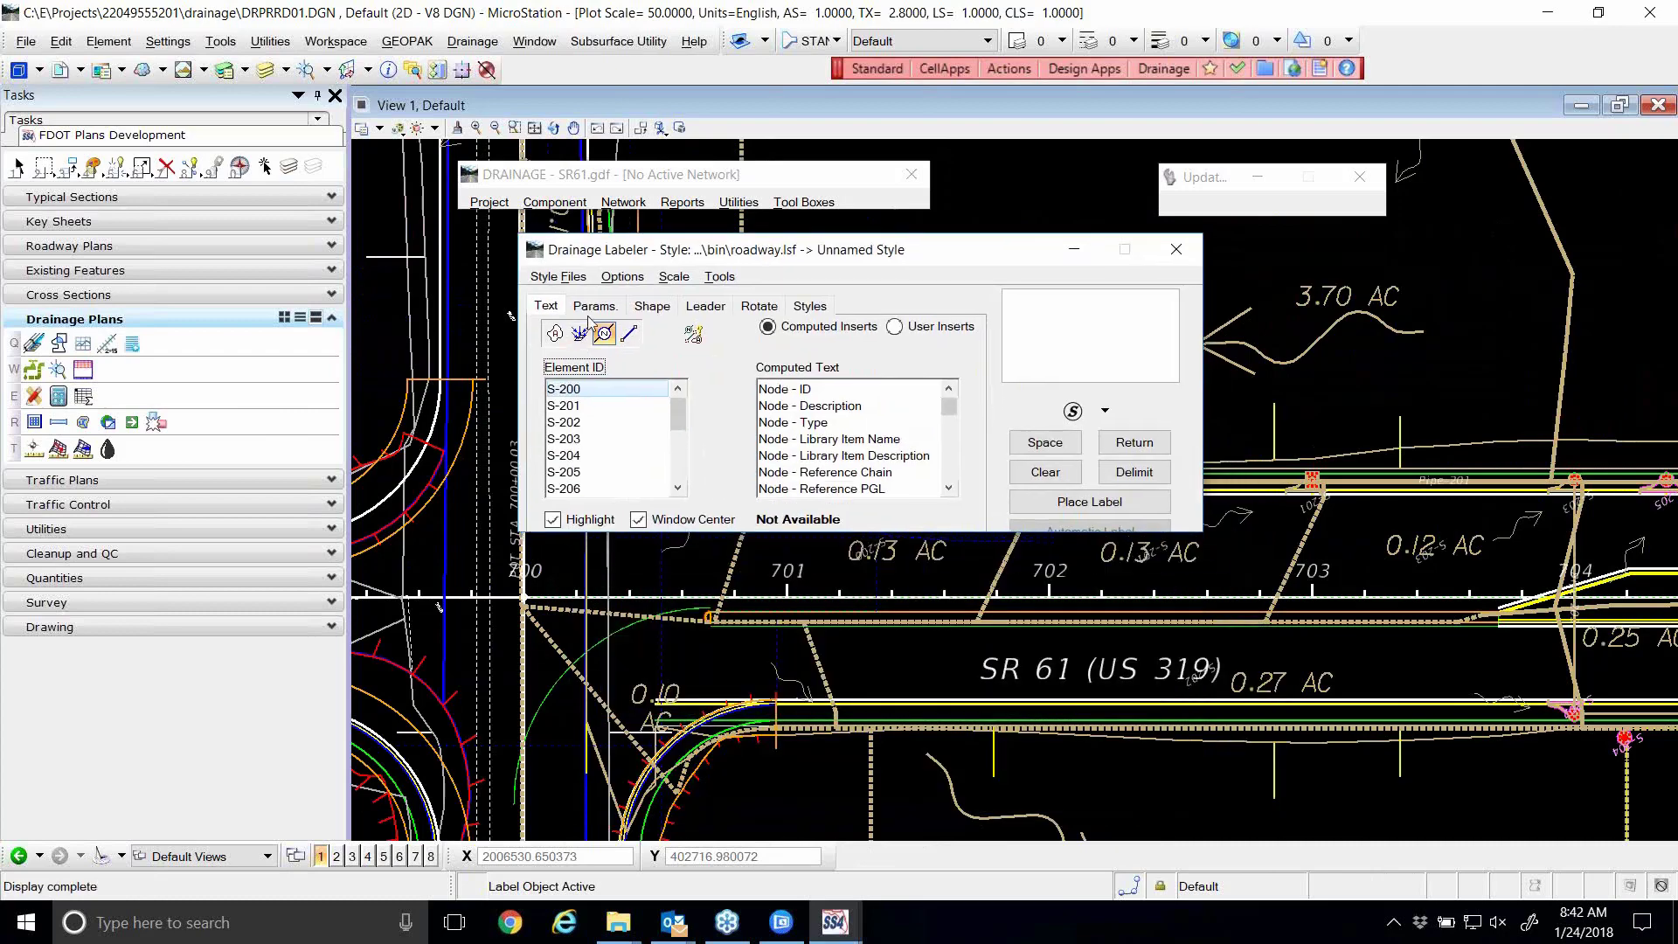
{"action": "left_click", "coordinate": [694, 333]}
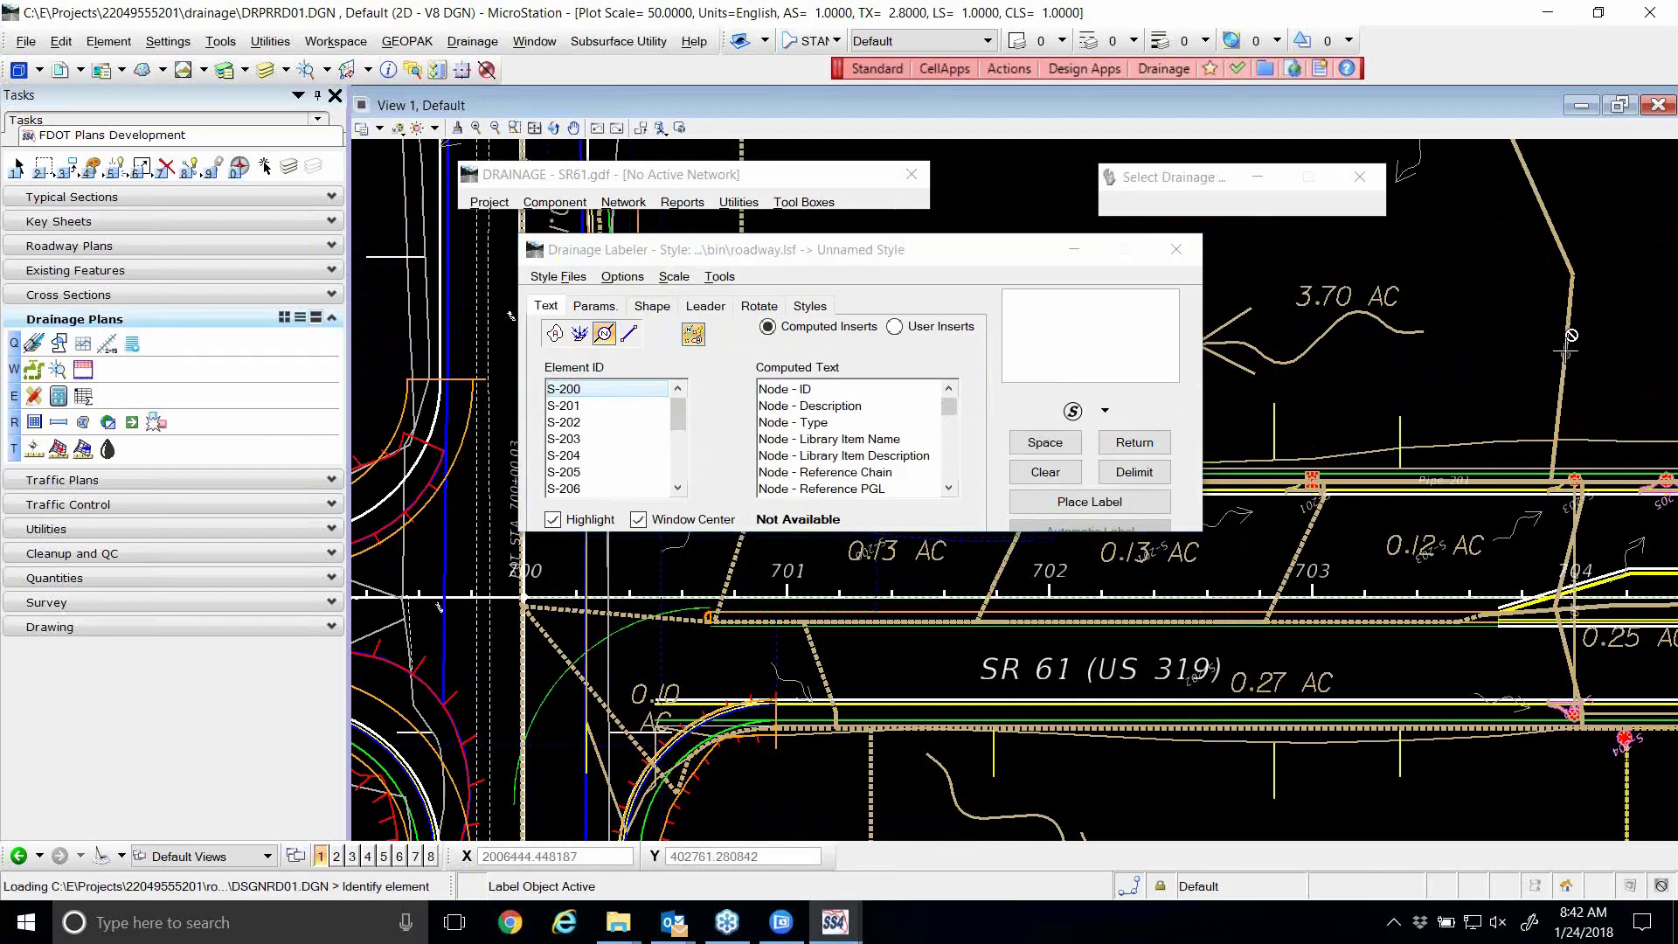
{"action": "left_click", "coordinate": [604, 333]}
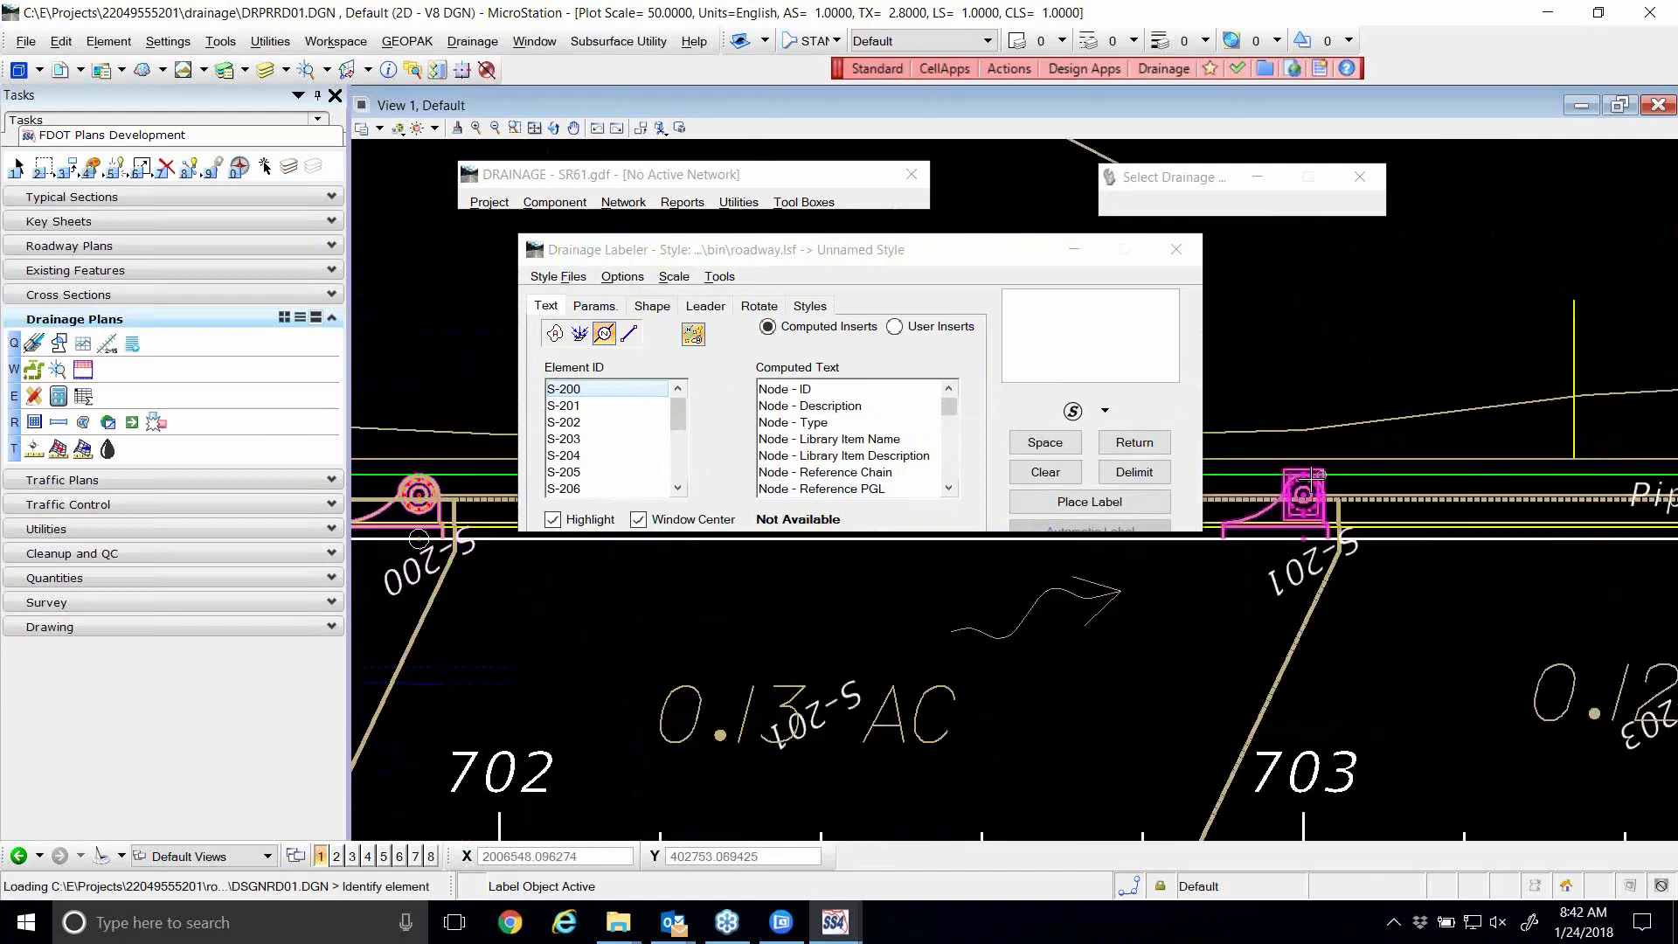
{"action": "scroll", "coordinate": [1307, 481], "scroll_direction": "up", "scroll_amount": 5}
{"action": "left_click", "coordinate": [1303, 479]}
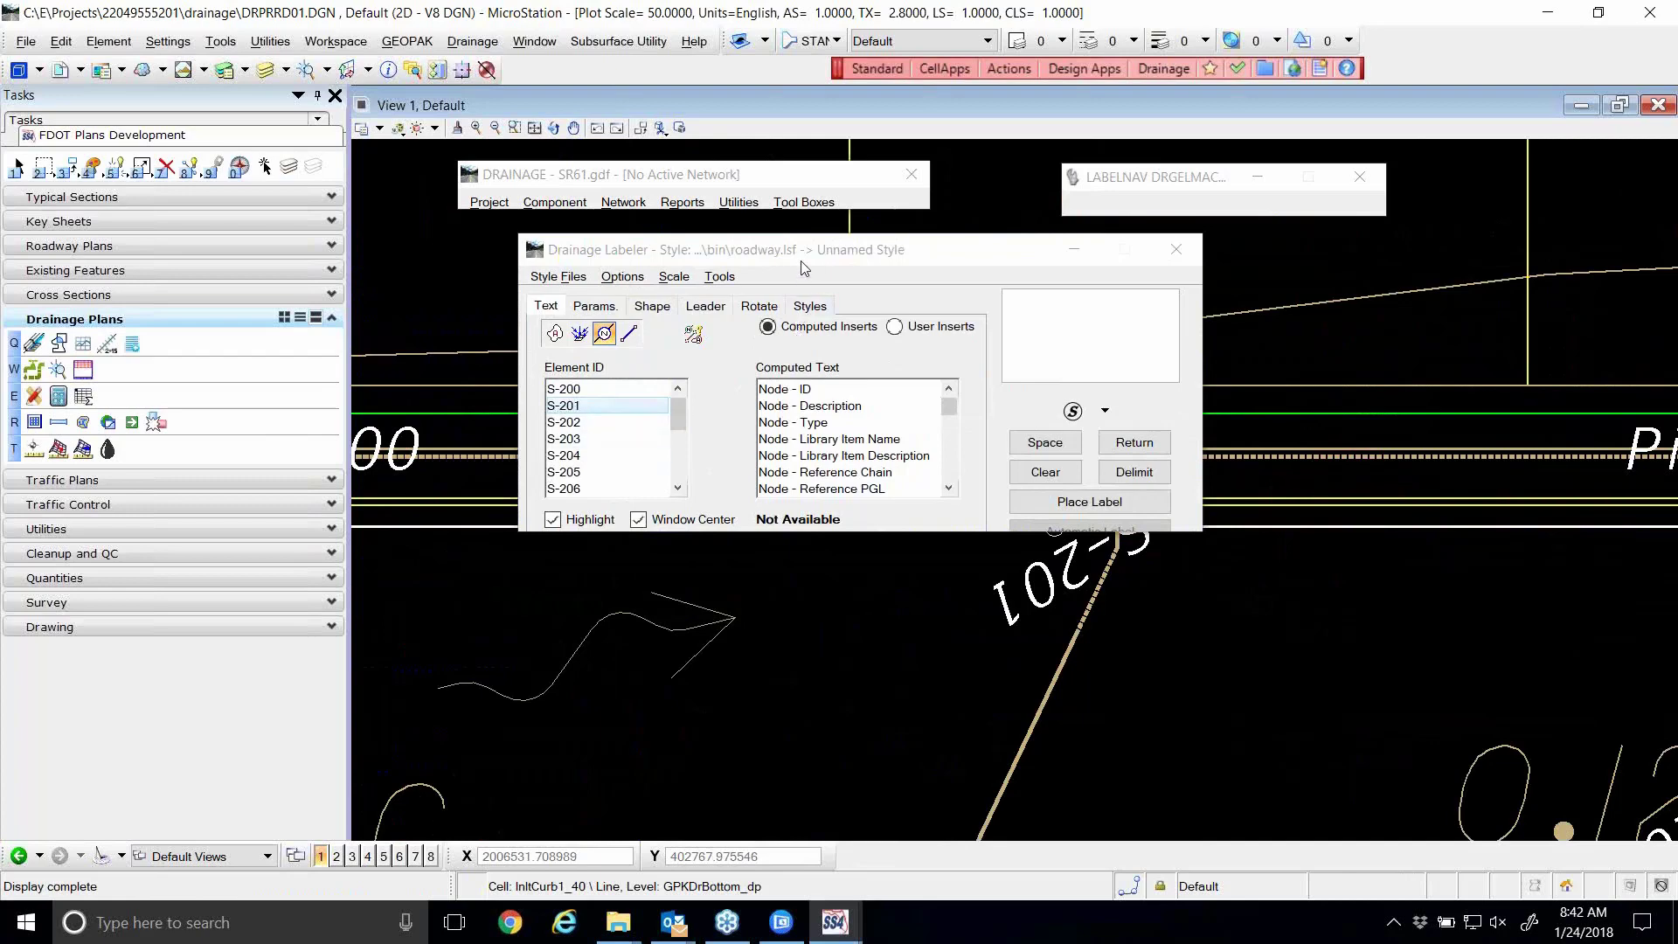
- Move the labeler off the pipe line and locate node S-203 from the element list
{"action": "mouse_move", "coordinate": [791, 261]}
{"action": "left_mouse_down"}
{"action": "mouse_move", "coordinate": [821, 446]}
{"action": "mouse_move", "coordinate": [961, 537]}
{"action": "mouse_move", "coordinate": [990, 600]}
{"action": "mouse_move", "coordinate": [1188, 626]}
{"action": "mouse_move", "coordinate": [1024, 356]}
{"action": "left_mouse_up"}
{"action": "scroll", "coordinate": [1079, 548], "scroll_direction": "down", "scroll_amount": 3}
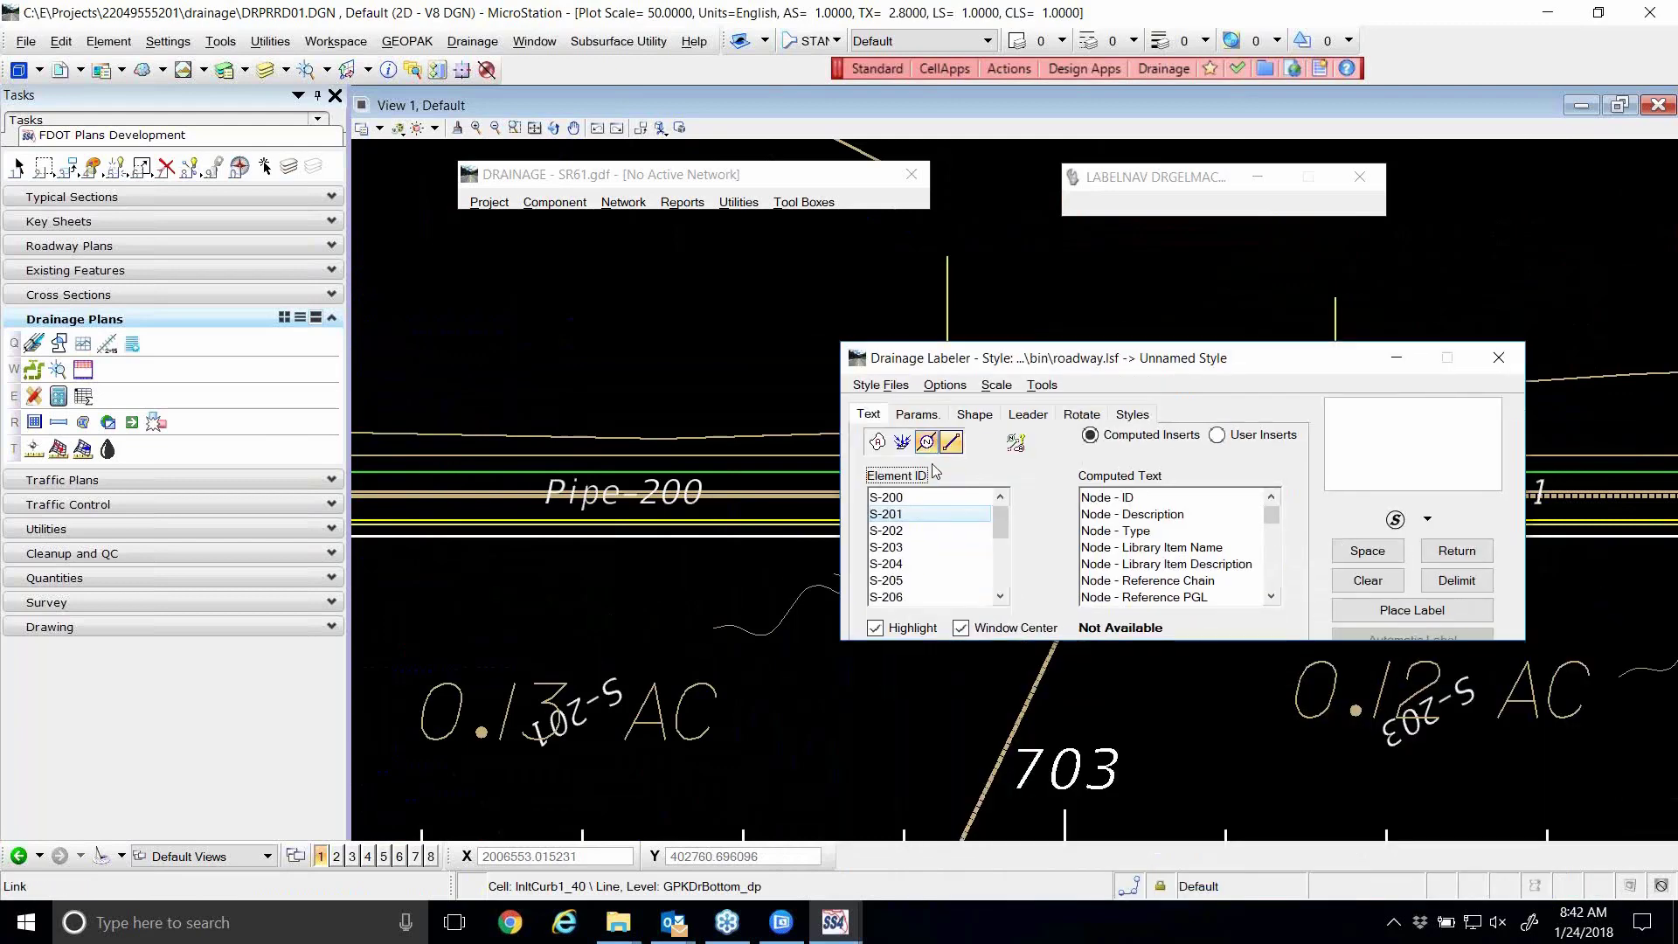
{"action": "left_click", "coordinate": [904, 551]}
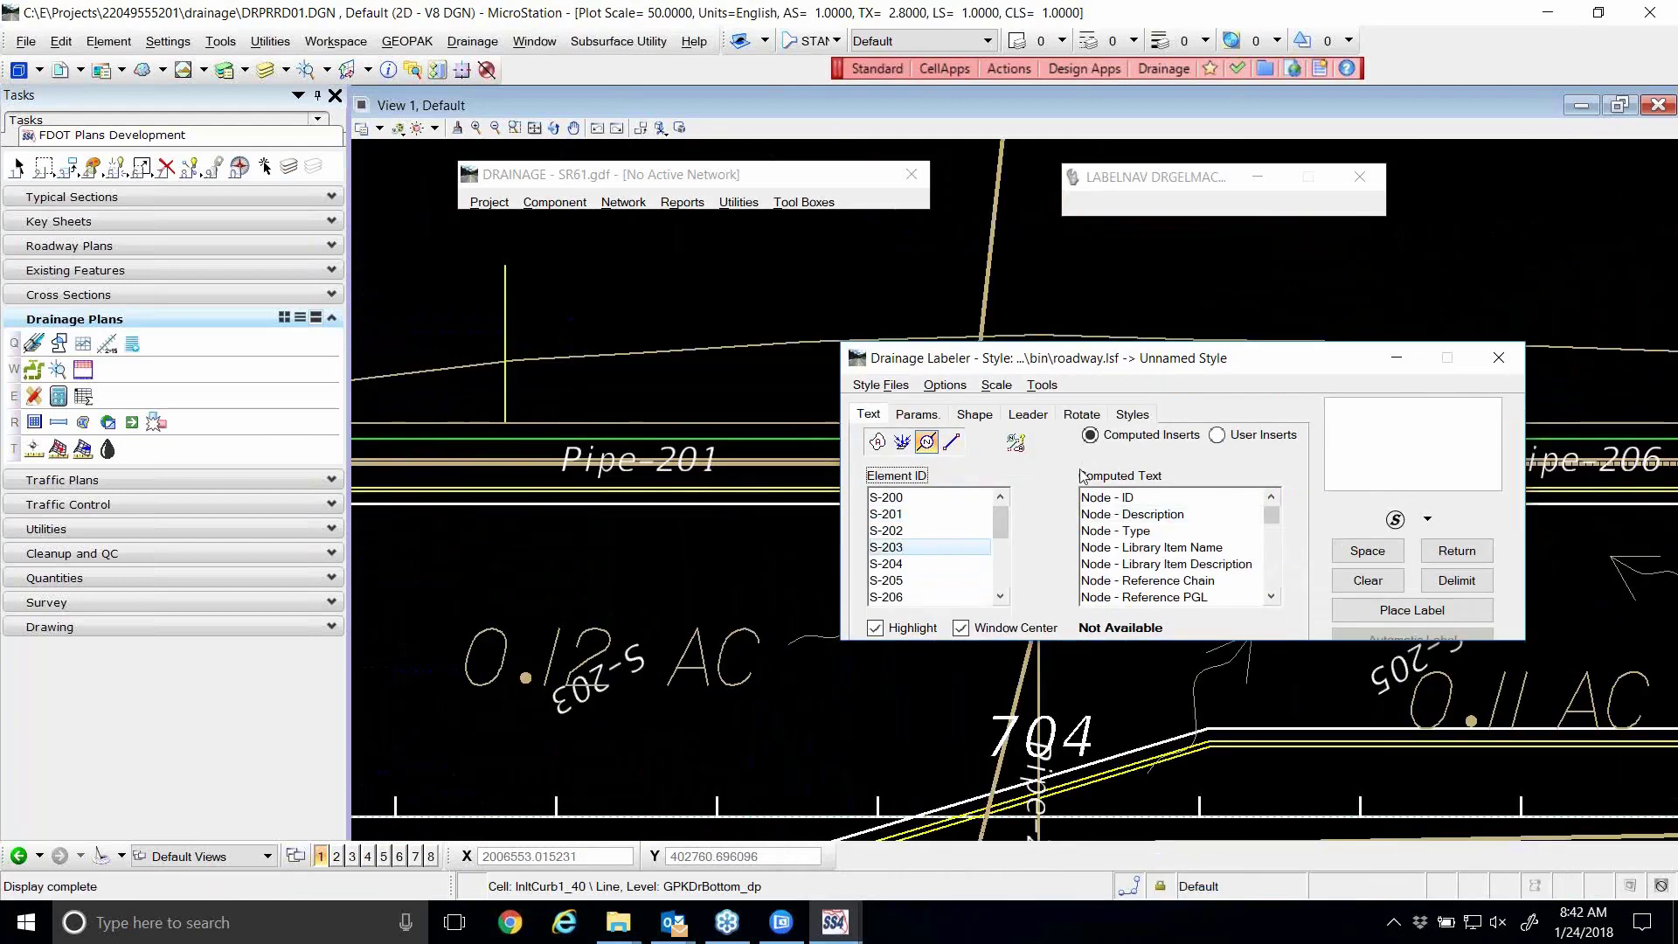
- Use Select Drainage Element to pick the S-205 inlet, between S-203 and Pipe-206, in the plan view
{"action": "left_click", "coordinate": [1017, 444]}
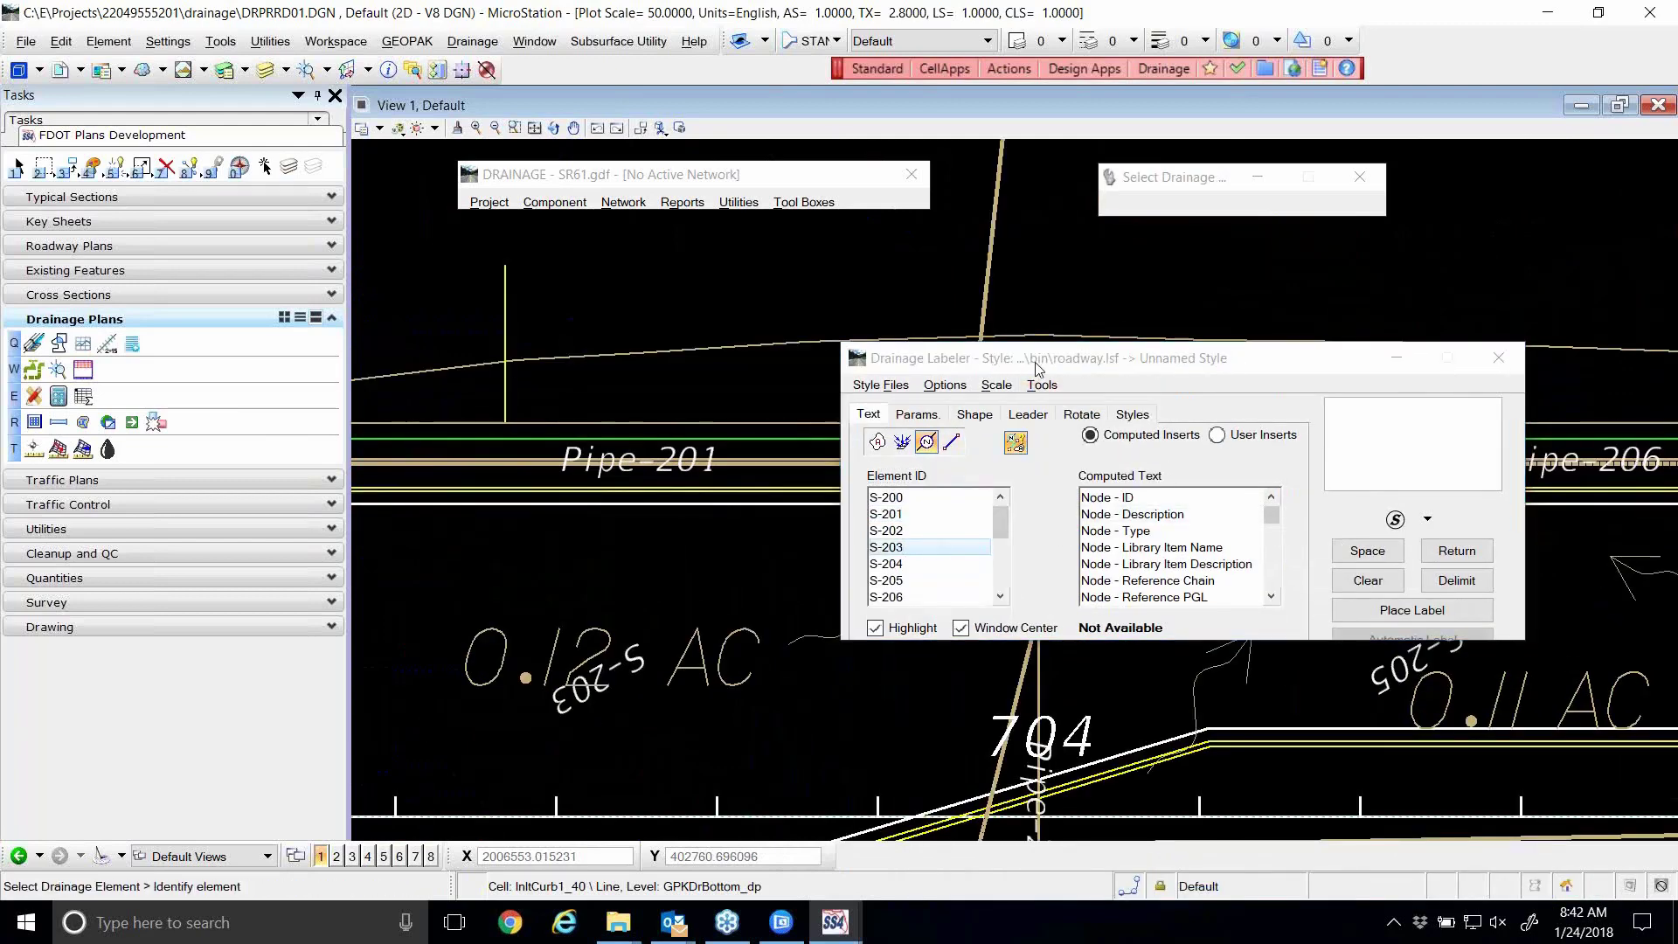
{"action": "left_click_drag", "start_coordinate": [1028, 366], "coordinate": [1063, 551]}
{"action": "left_click", "coordinate": [1320, 459]}
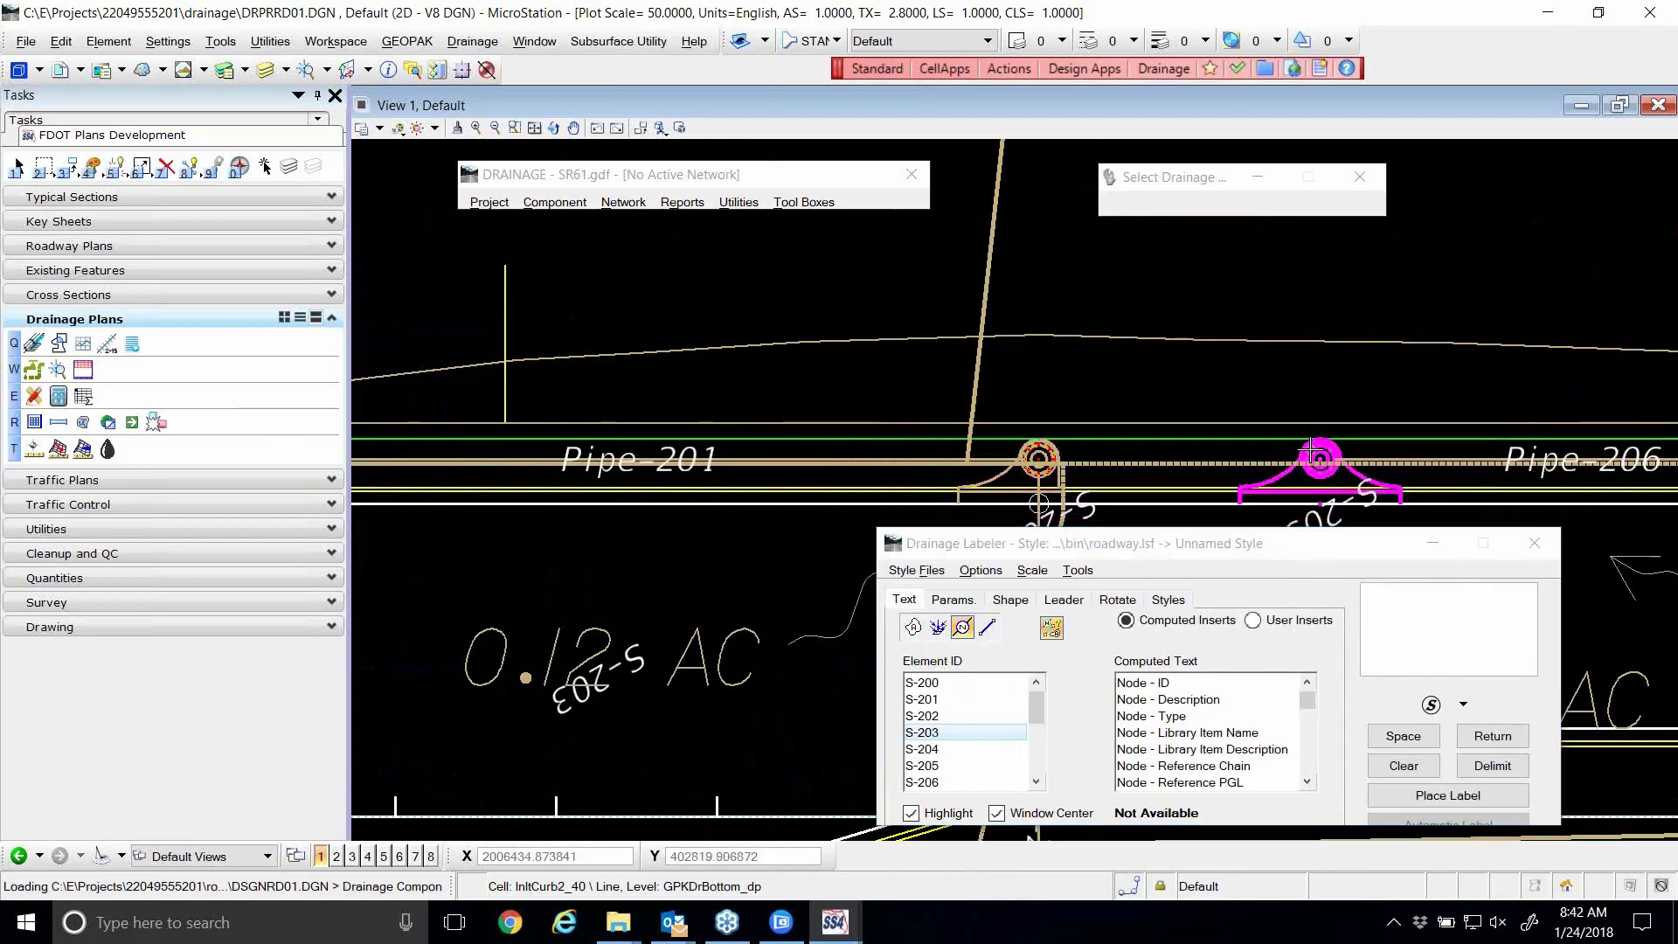
- Move the Drainage Labeler above the roadway and look through its Params, Shape, Leader, Rotate and Styles settings
{"action": "left_click_drag", "start_coordinate": [1256, 556], "coordinate": [782, 264]}
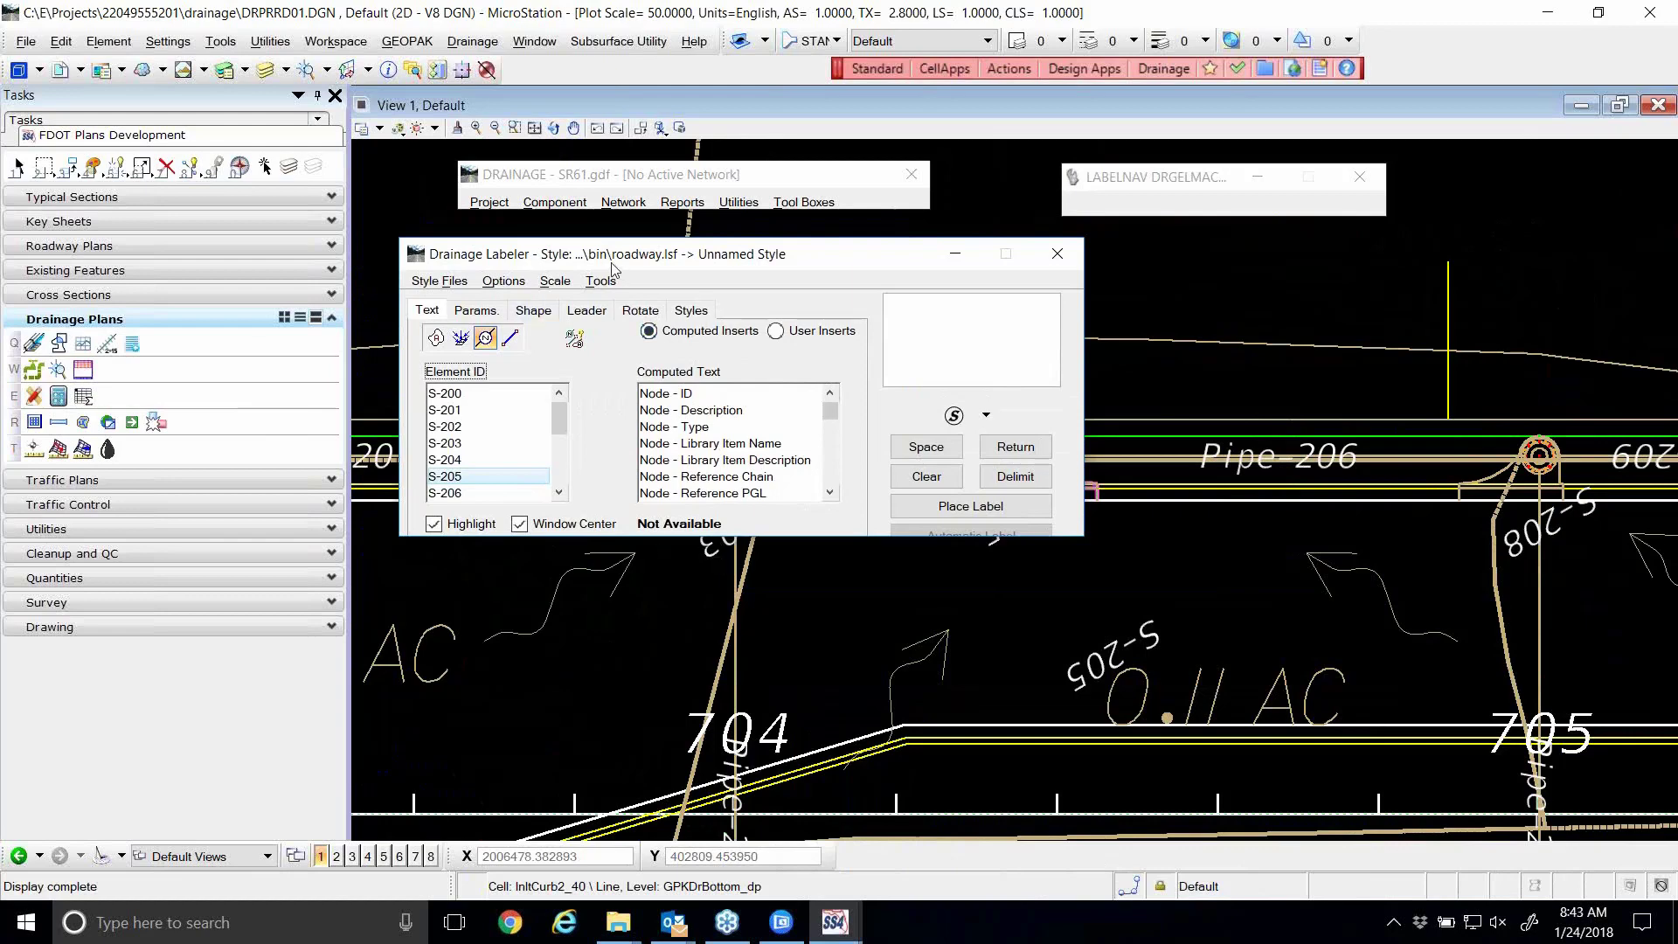
{"action": "left_click_drag", "start_coordinate": [610, 257], "coordinate": [607, 244]}
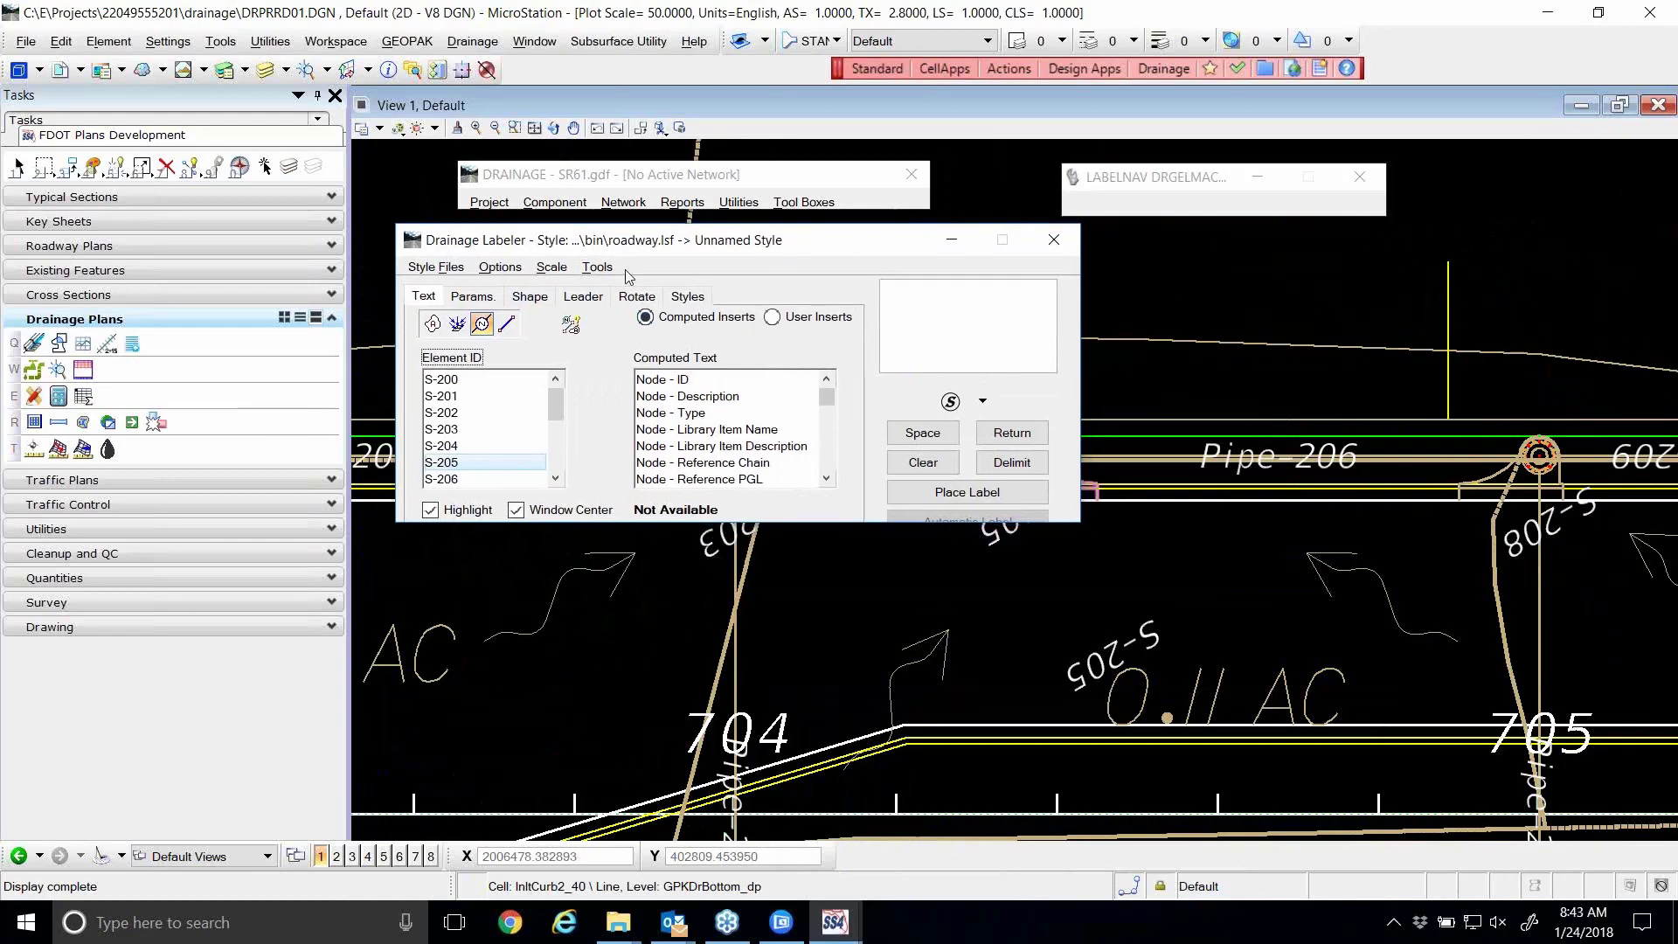
{"action": "left_click", "coordinate": [470, 300]}
{"action": "left_click", "coordinate": [534, 298]}
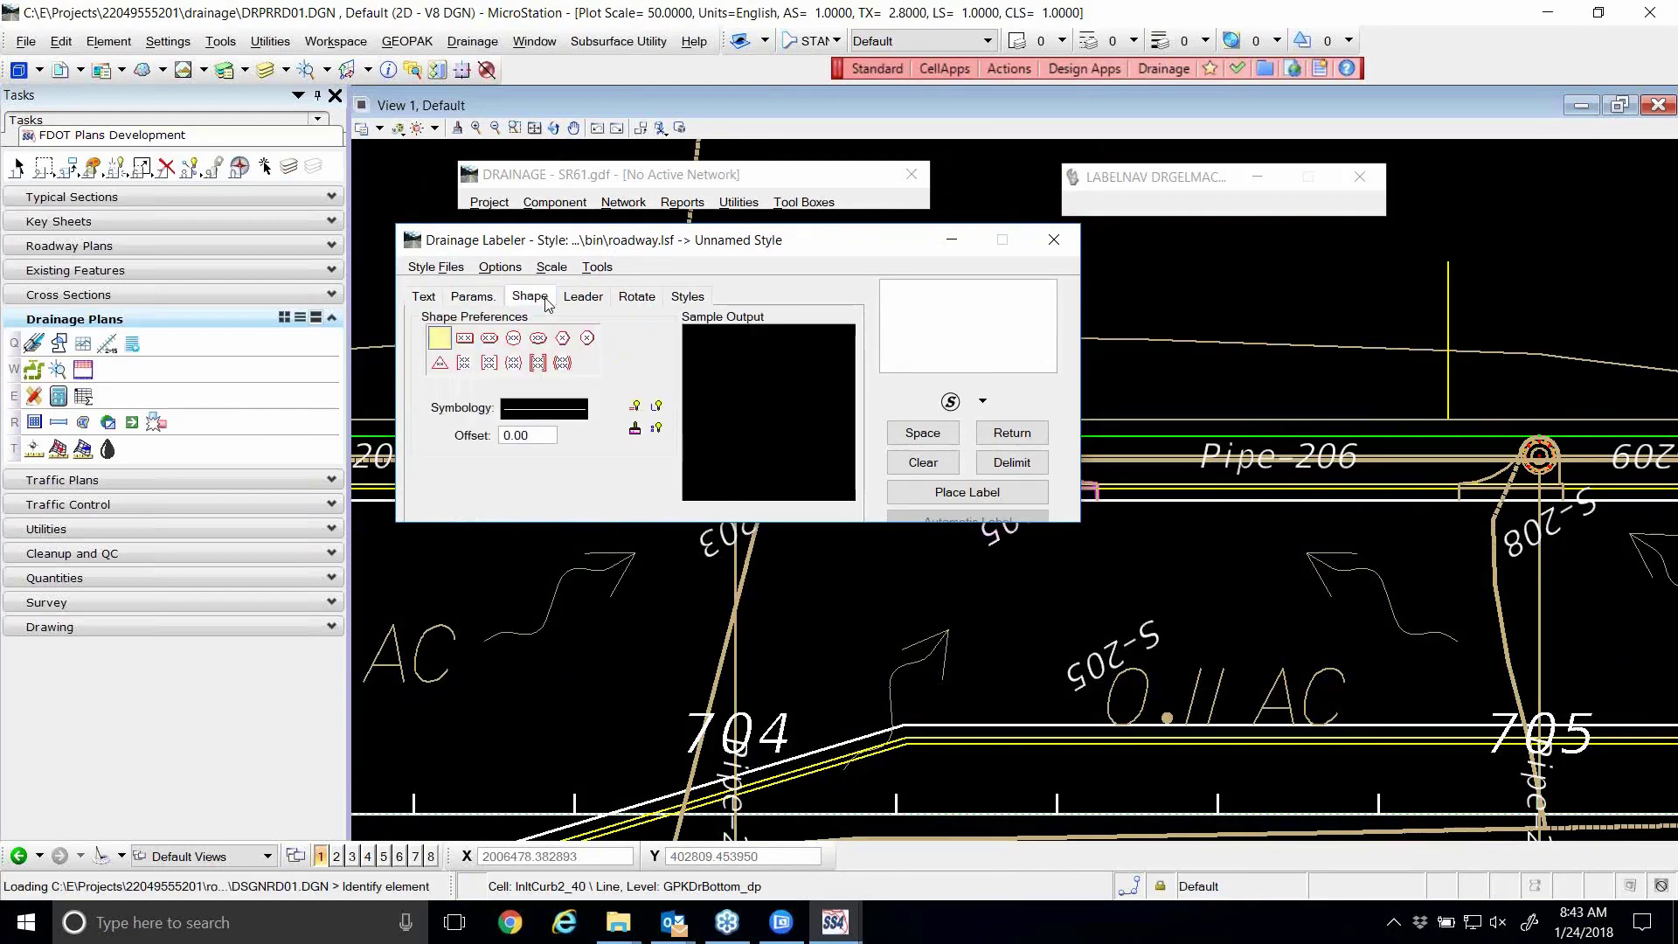
{"action": "left_click", "coordinate": [583, 298]}
{"action": "left_click", "coordinate": [636, 297]}
{"action": "left_click", "coordinate": [686, 298]}
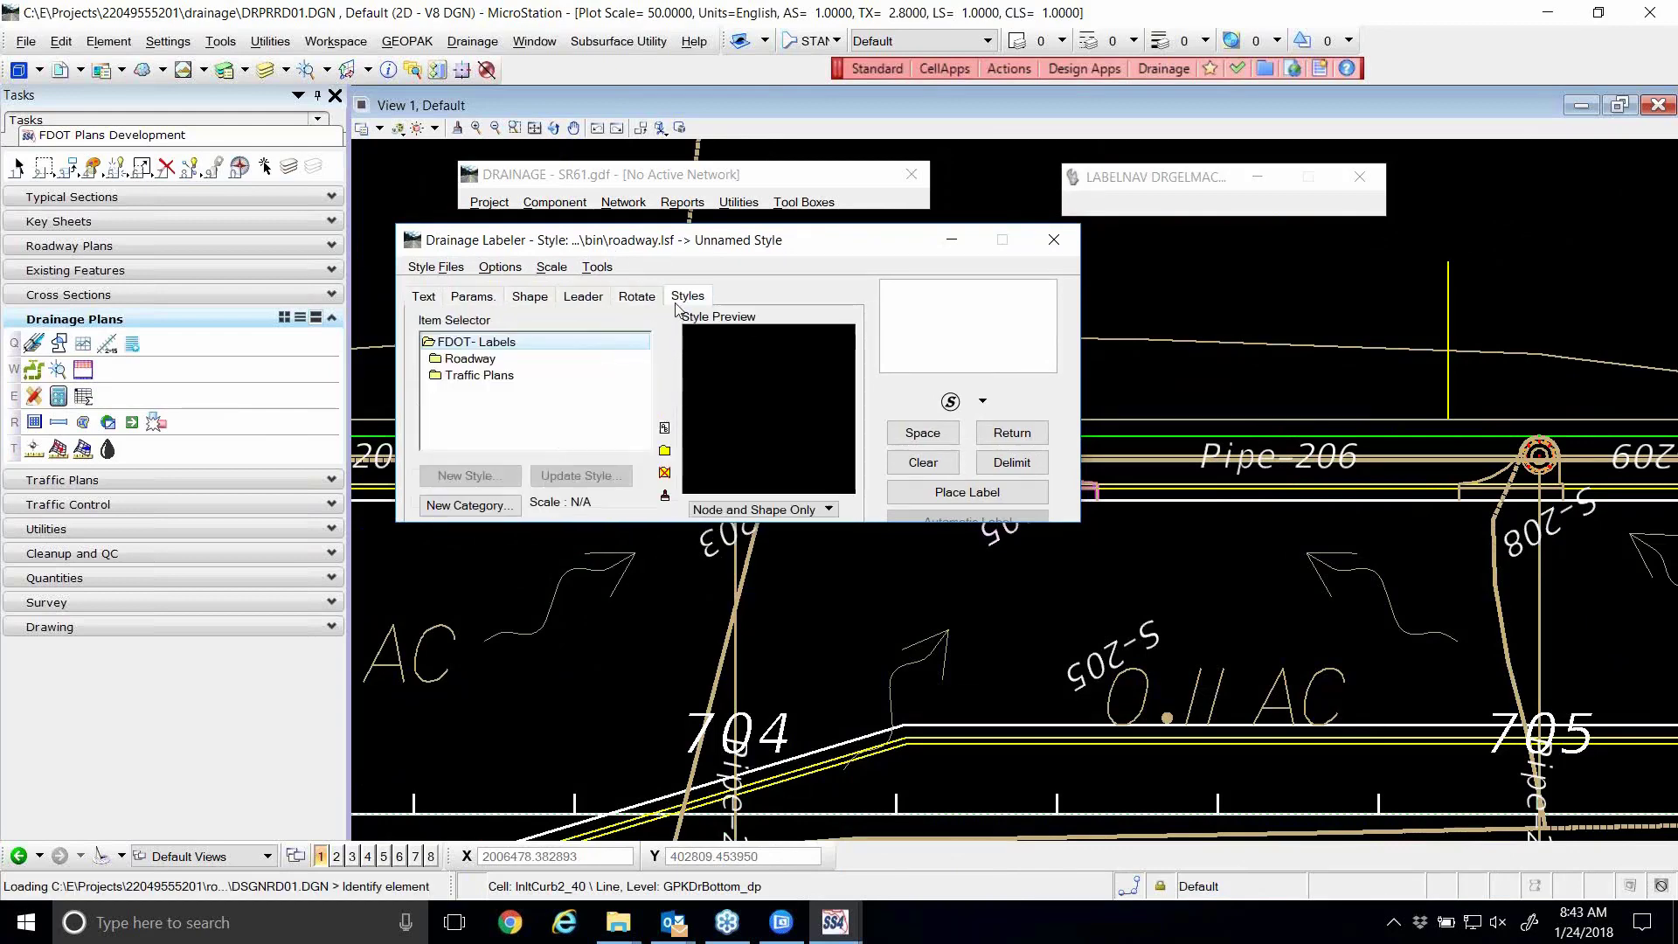
{"action": "left_click", "coordinate": [424, 297]}
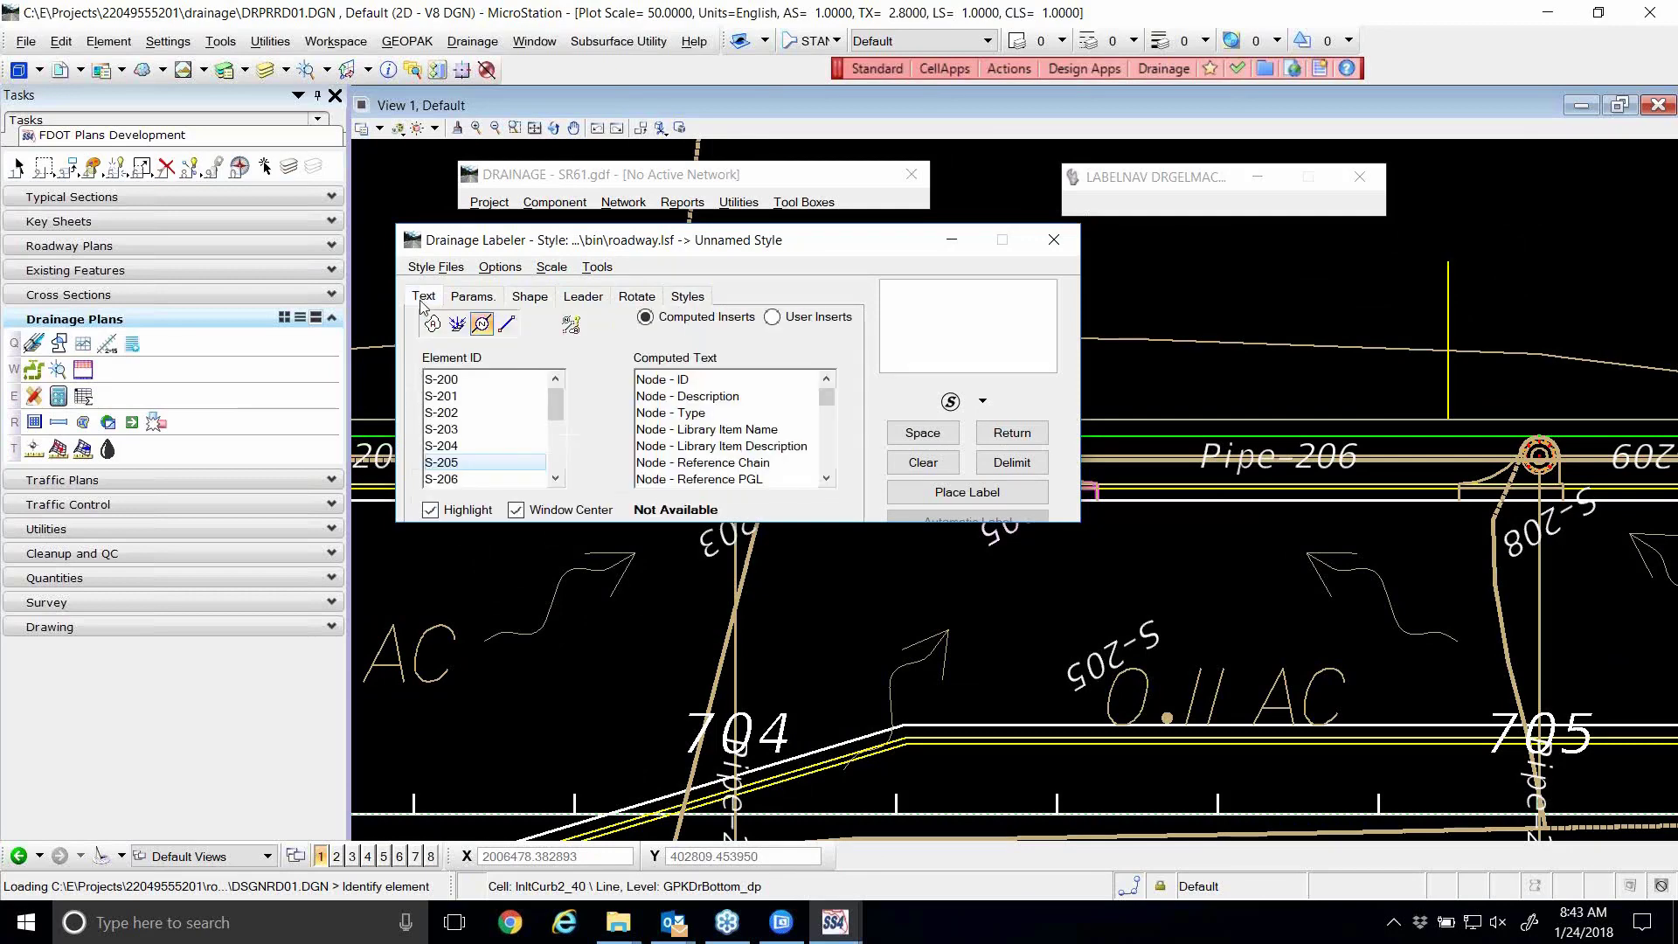
{"action": "left_click_drag", "start_coordinate": [481, 254], "coordinate": [555, 253]}
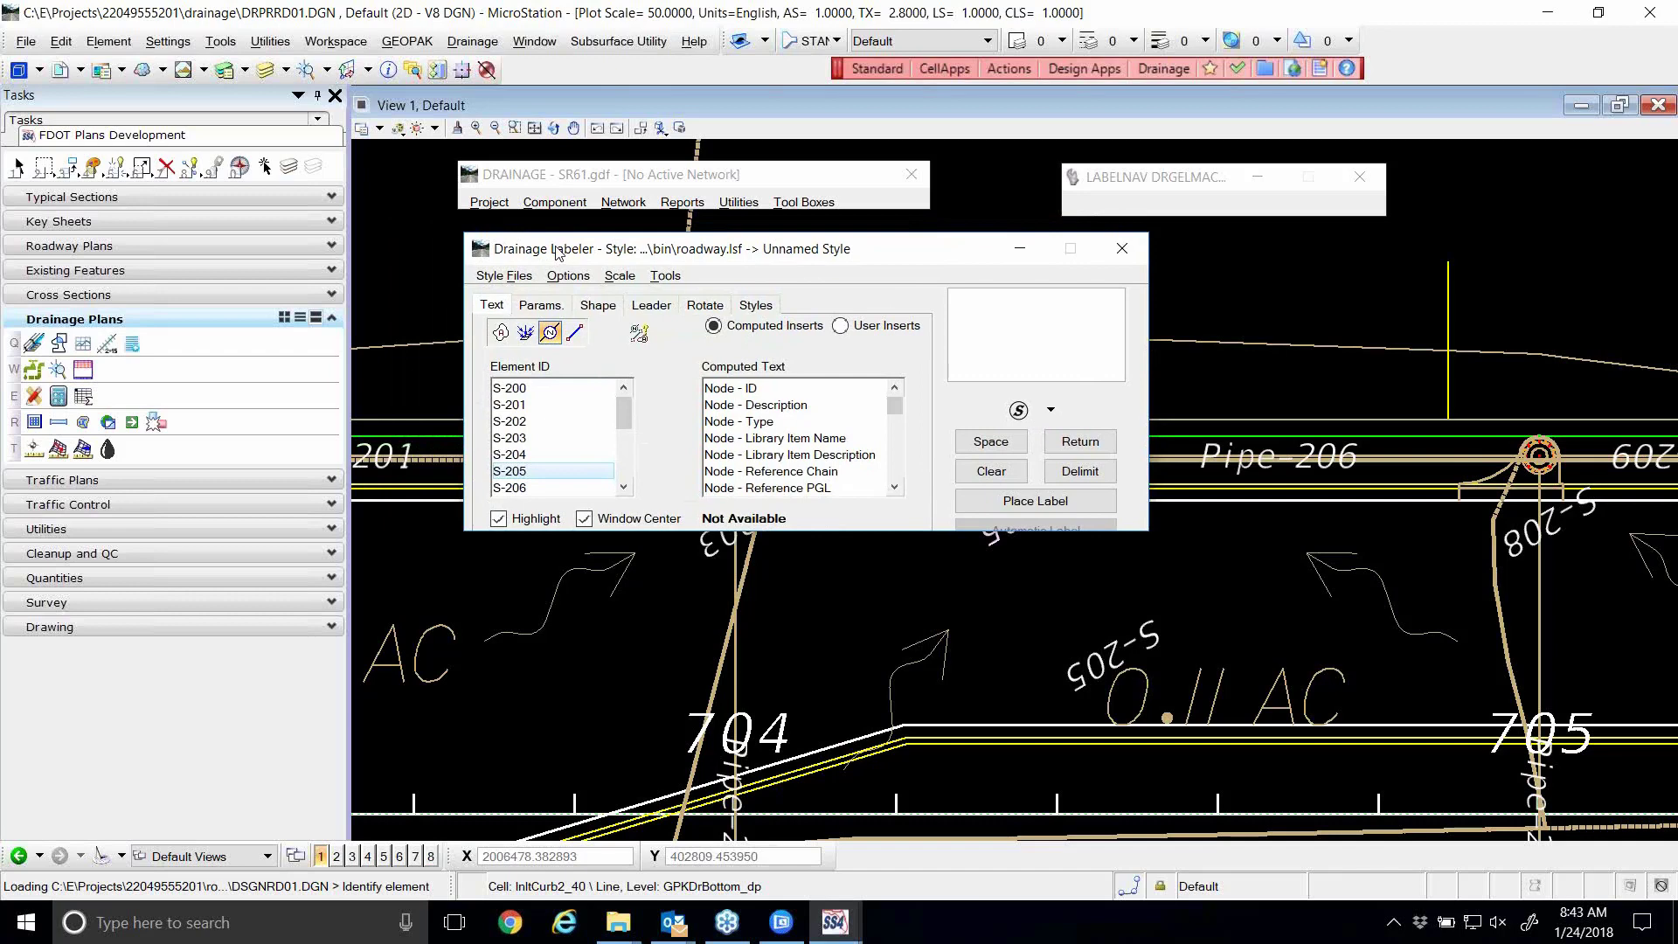
- Compare the style file options offered while the Text, Styles and Rotate settings of the labeler are shown
{"action": "left_click", "coordinate": [508, 276]}
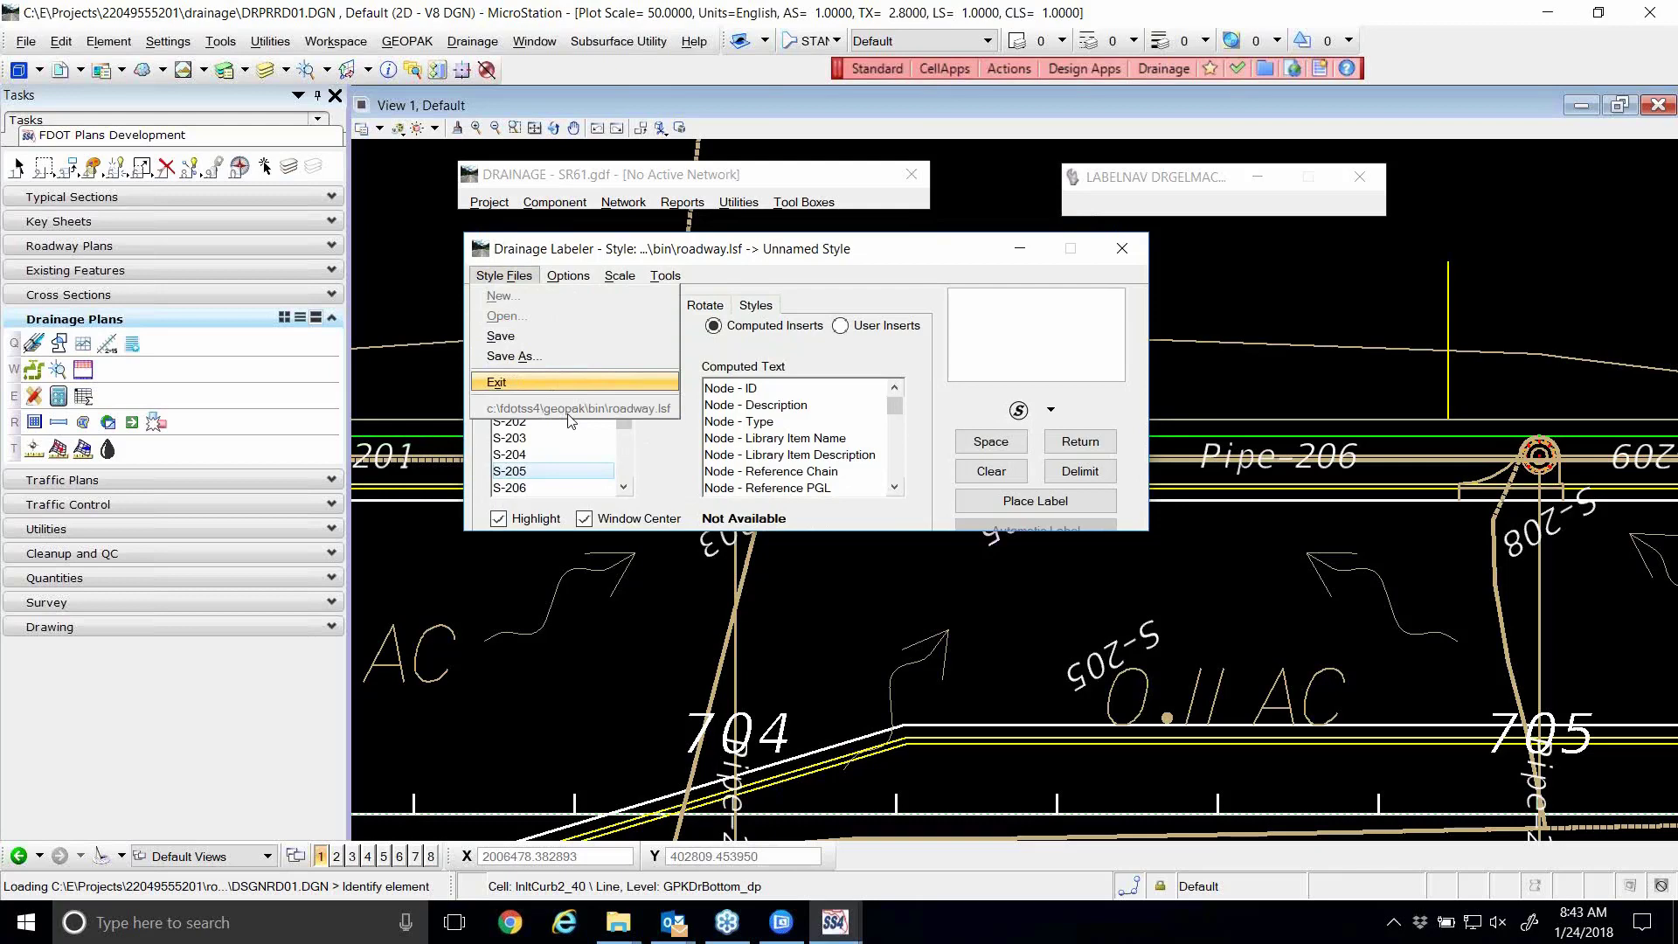
{"action": "left_click", "coordinate": [619, 243]}
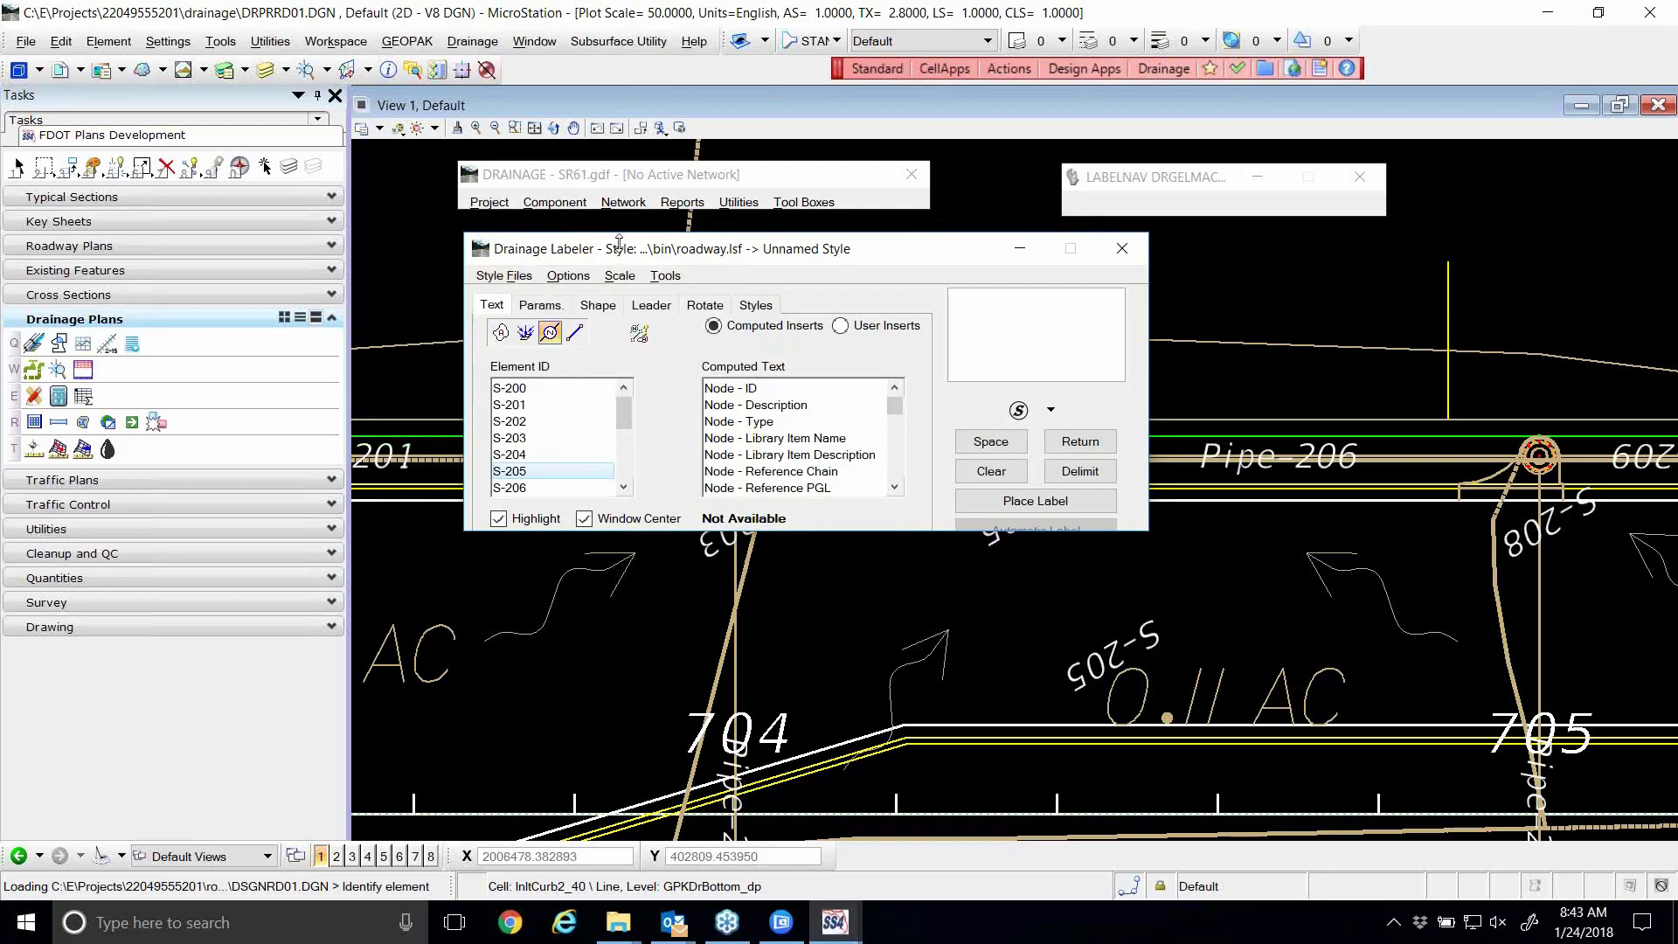
{"action": "left_click_drag", "start_coordinate": [619, 256], "coordinate": [602, 243]}
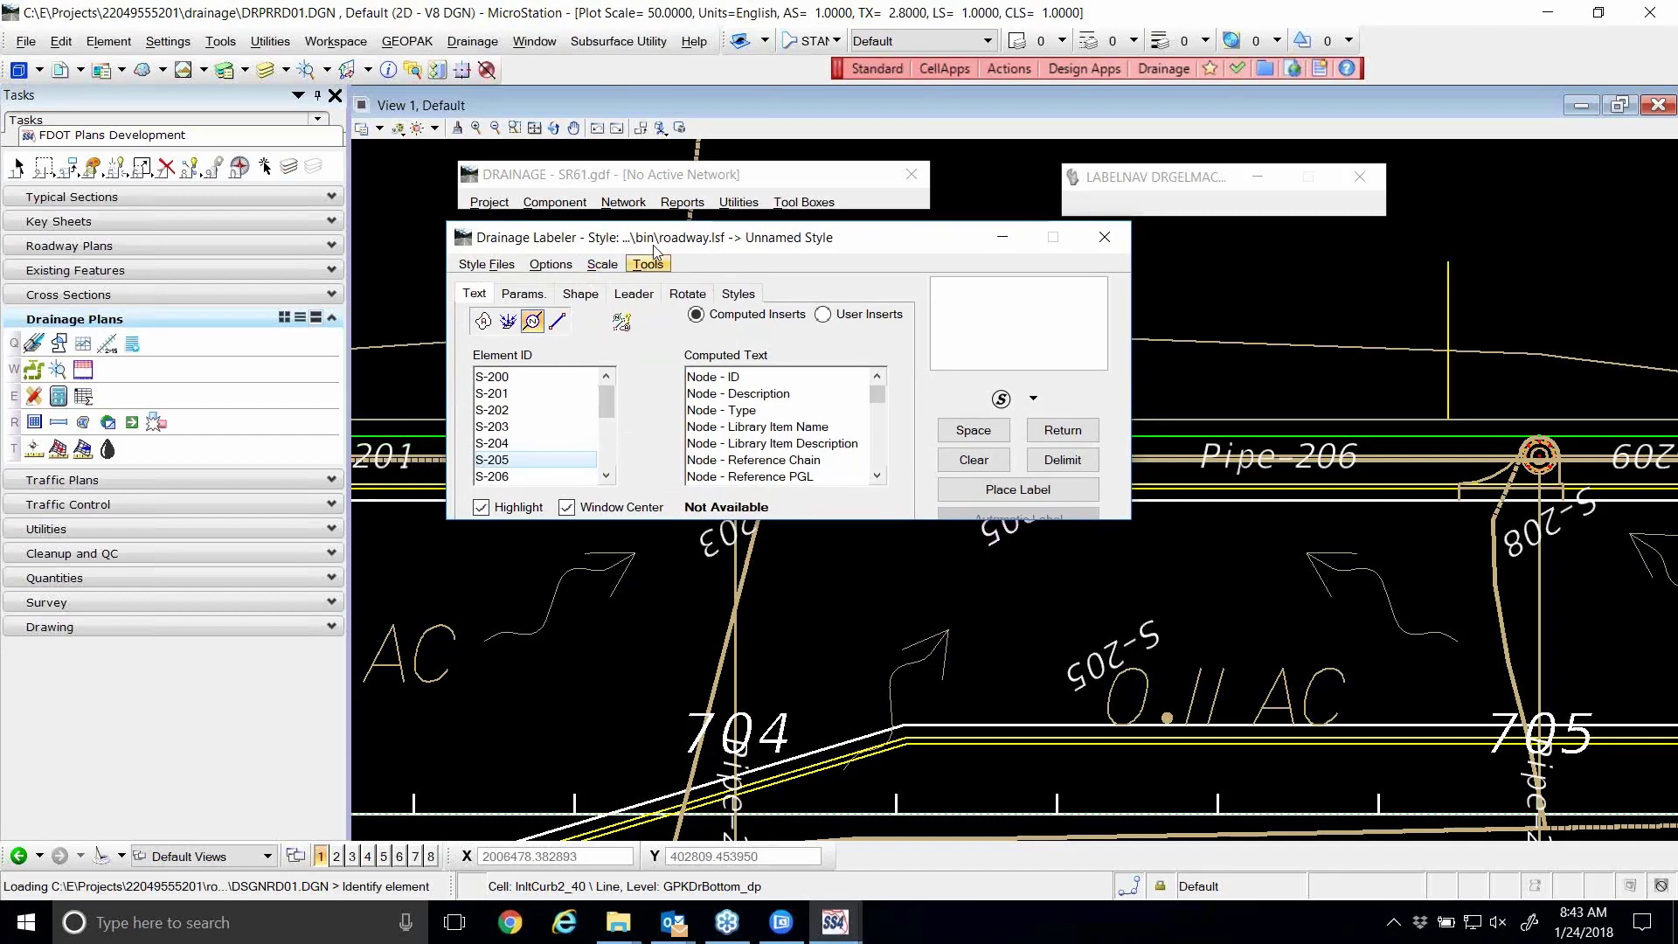
{"action": "left_click", "coordinate": [745, 295]}
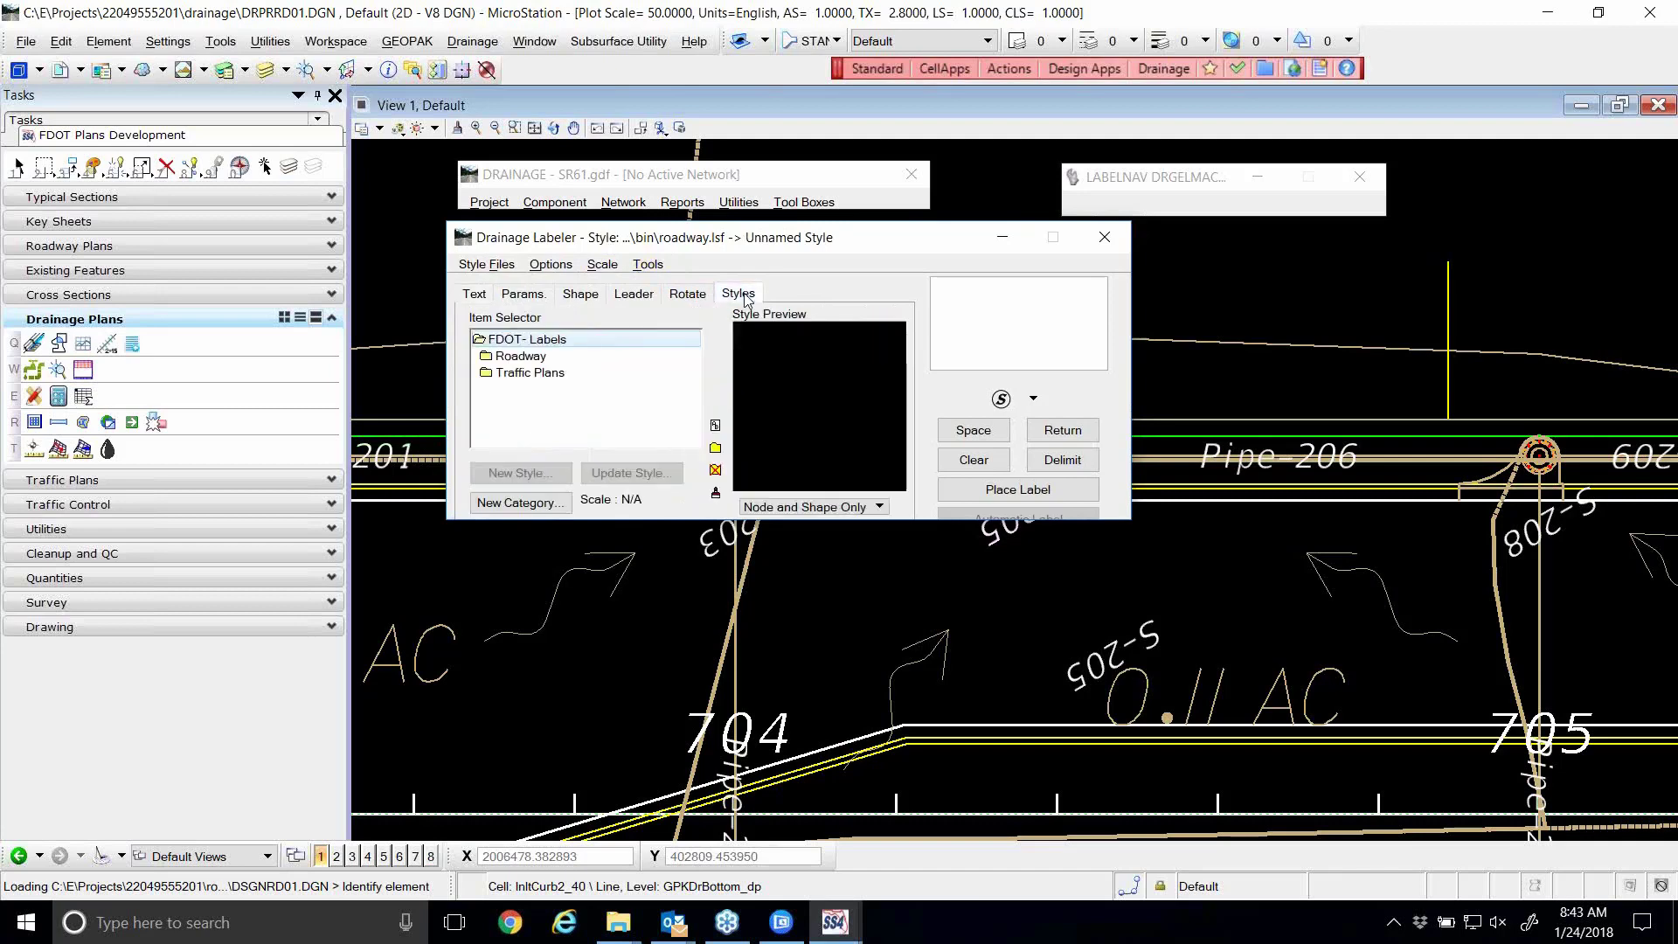
{"action": "left_click", "coordinate": [494, 266]}
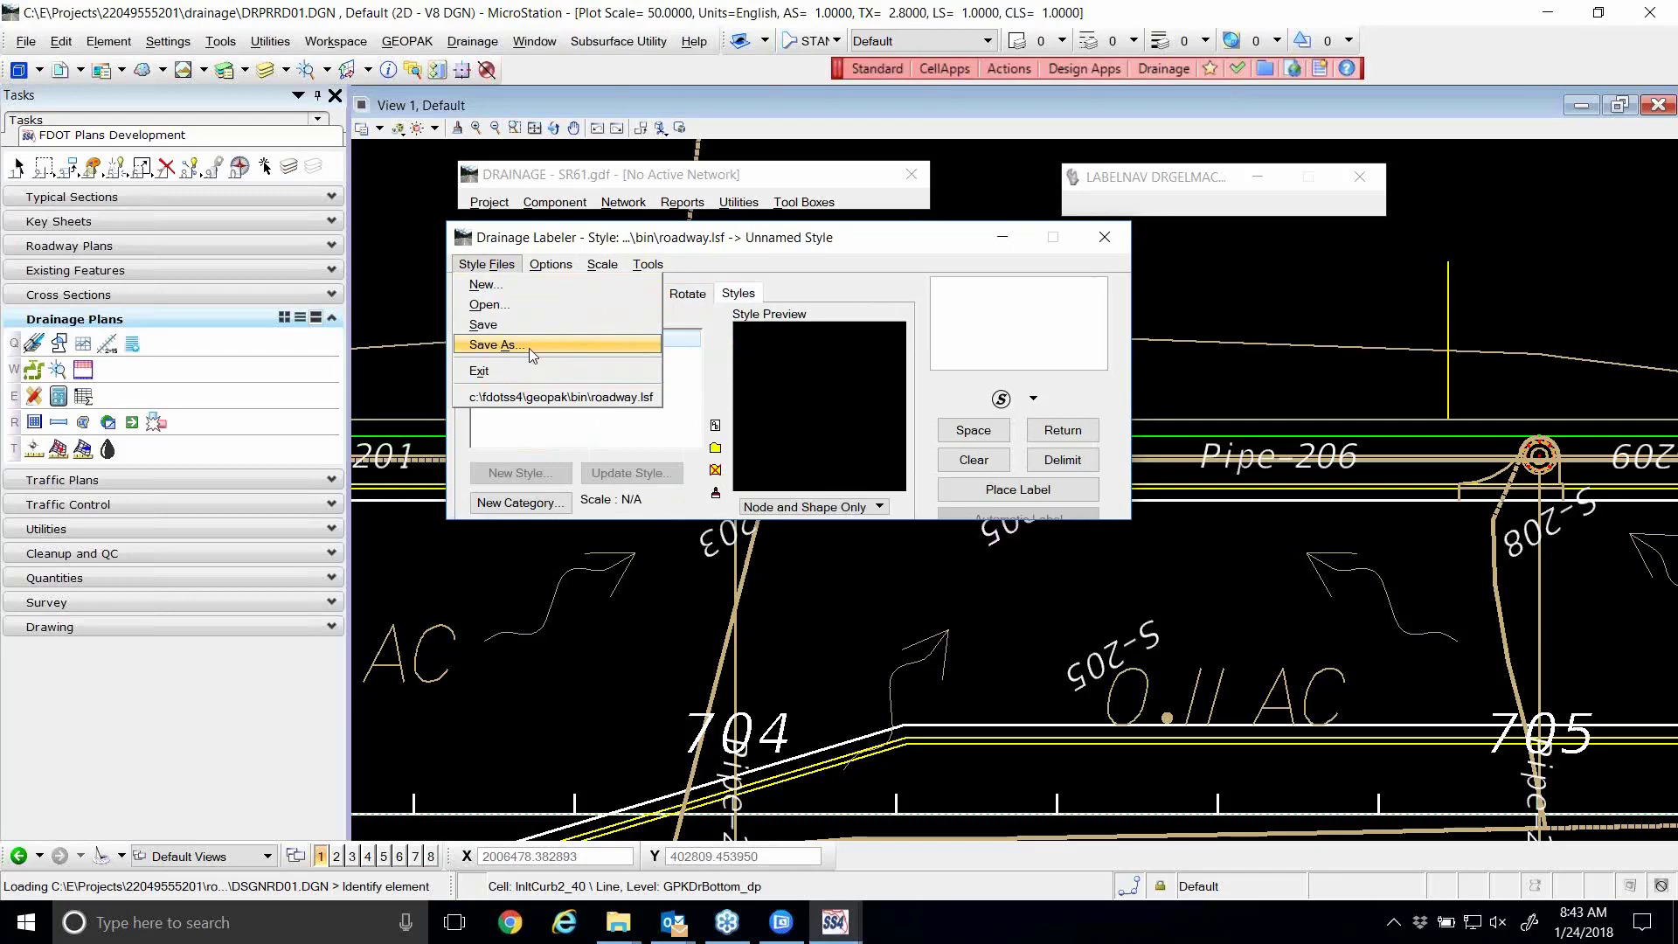
{"action": "left_click", "coordinate": [715, 244]}
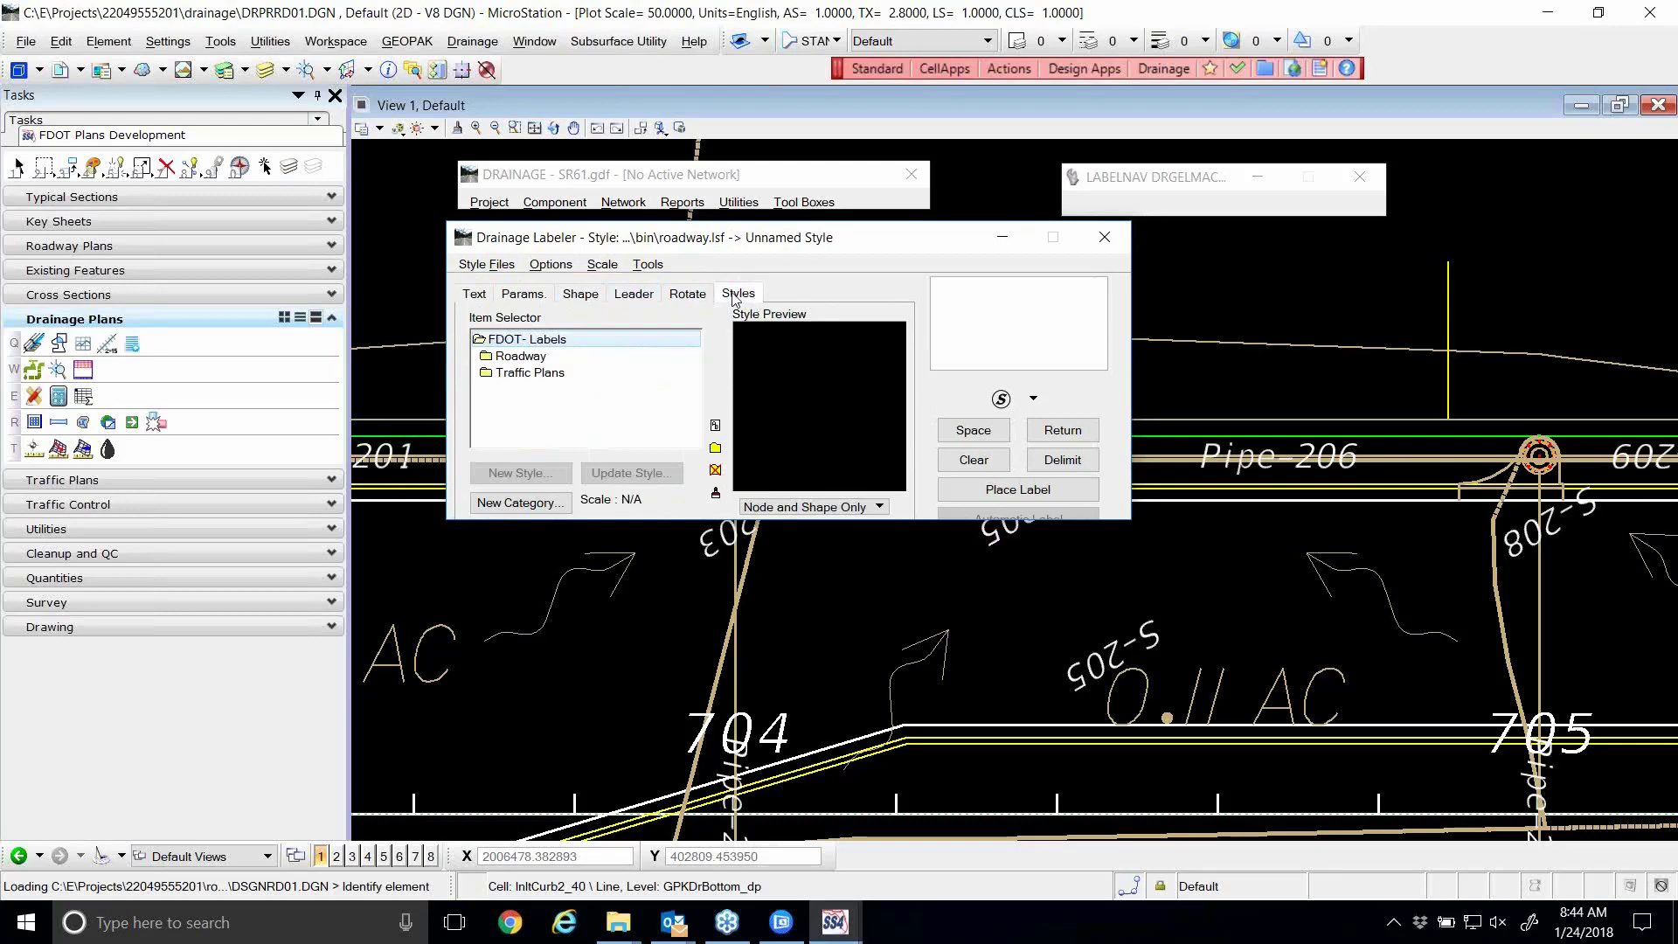
{"action": "left_click", "coordinate": [482, 265]}
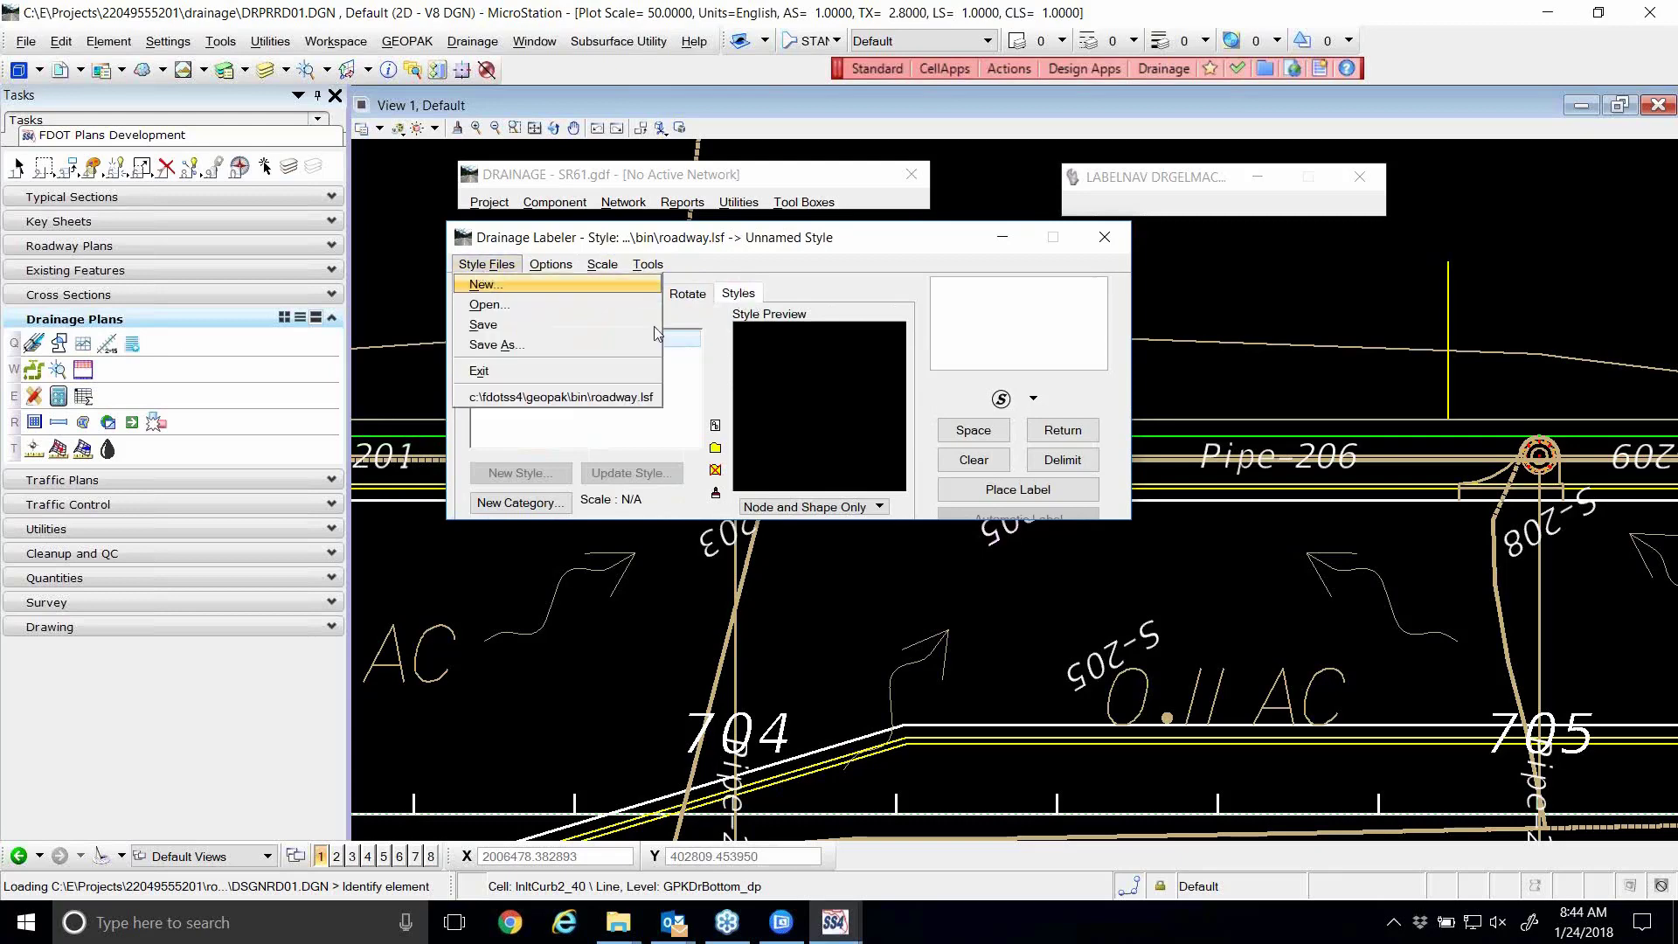
{"action": "left_click", "coordinate": [687, 294]}
{"action": "left_click", "coordinate": [469, 265]}
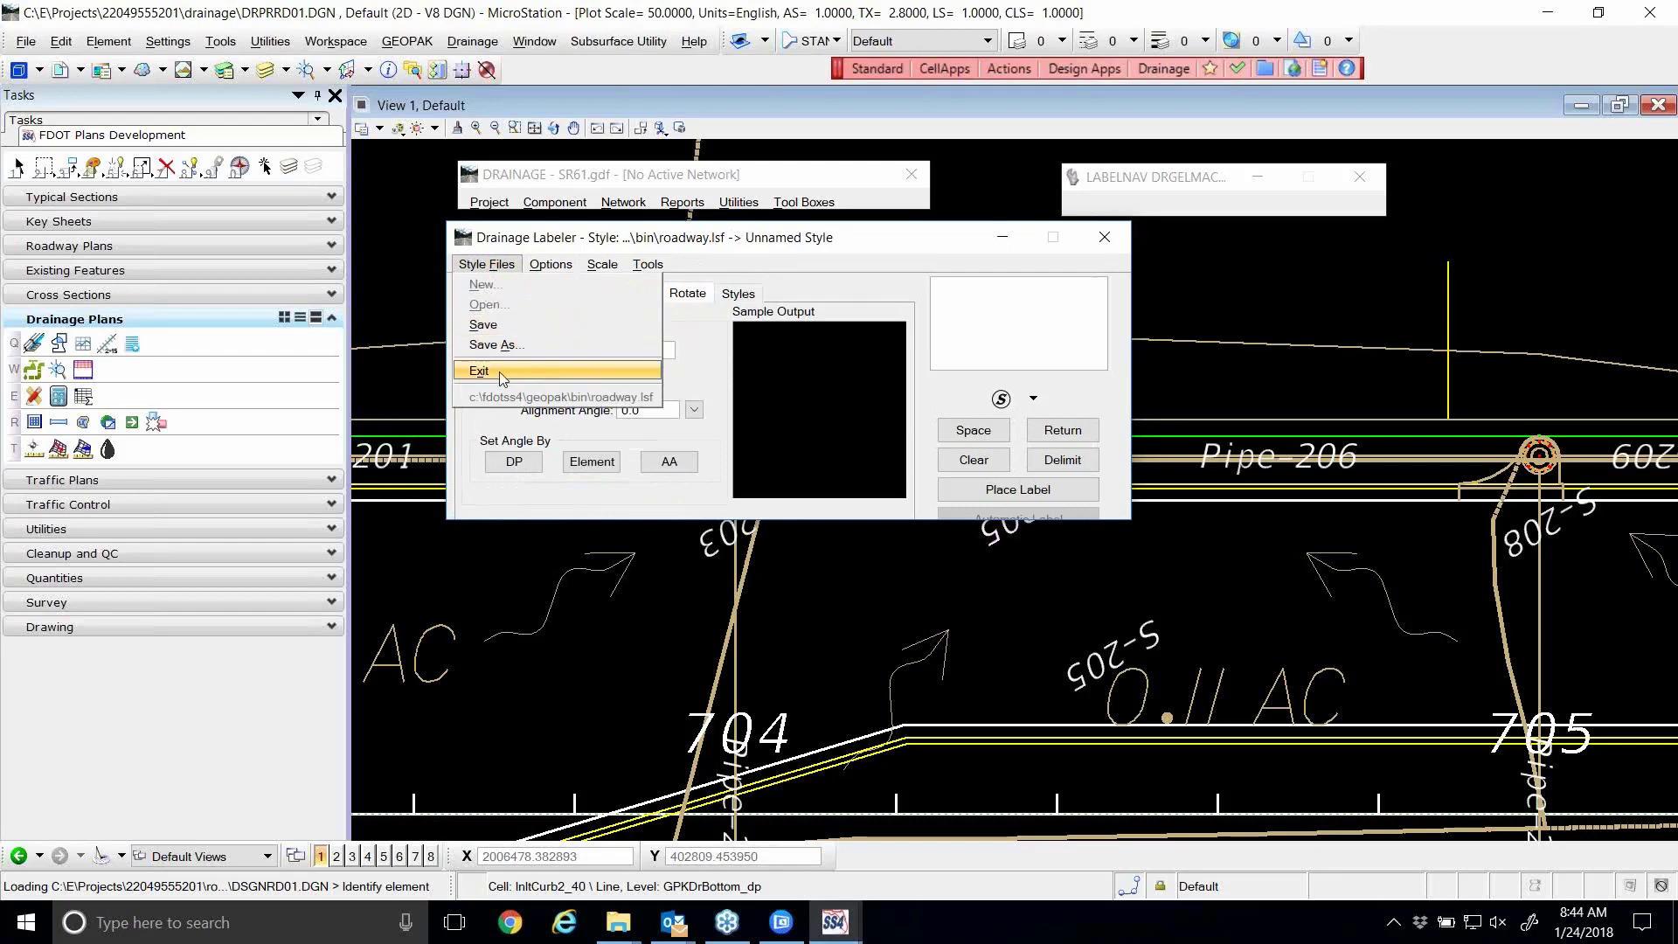
{"action": "left_click", "coordinate": [727, 253]}
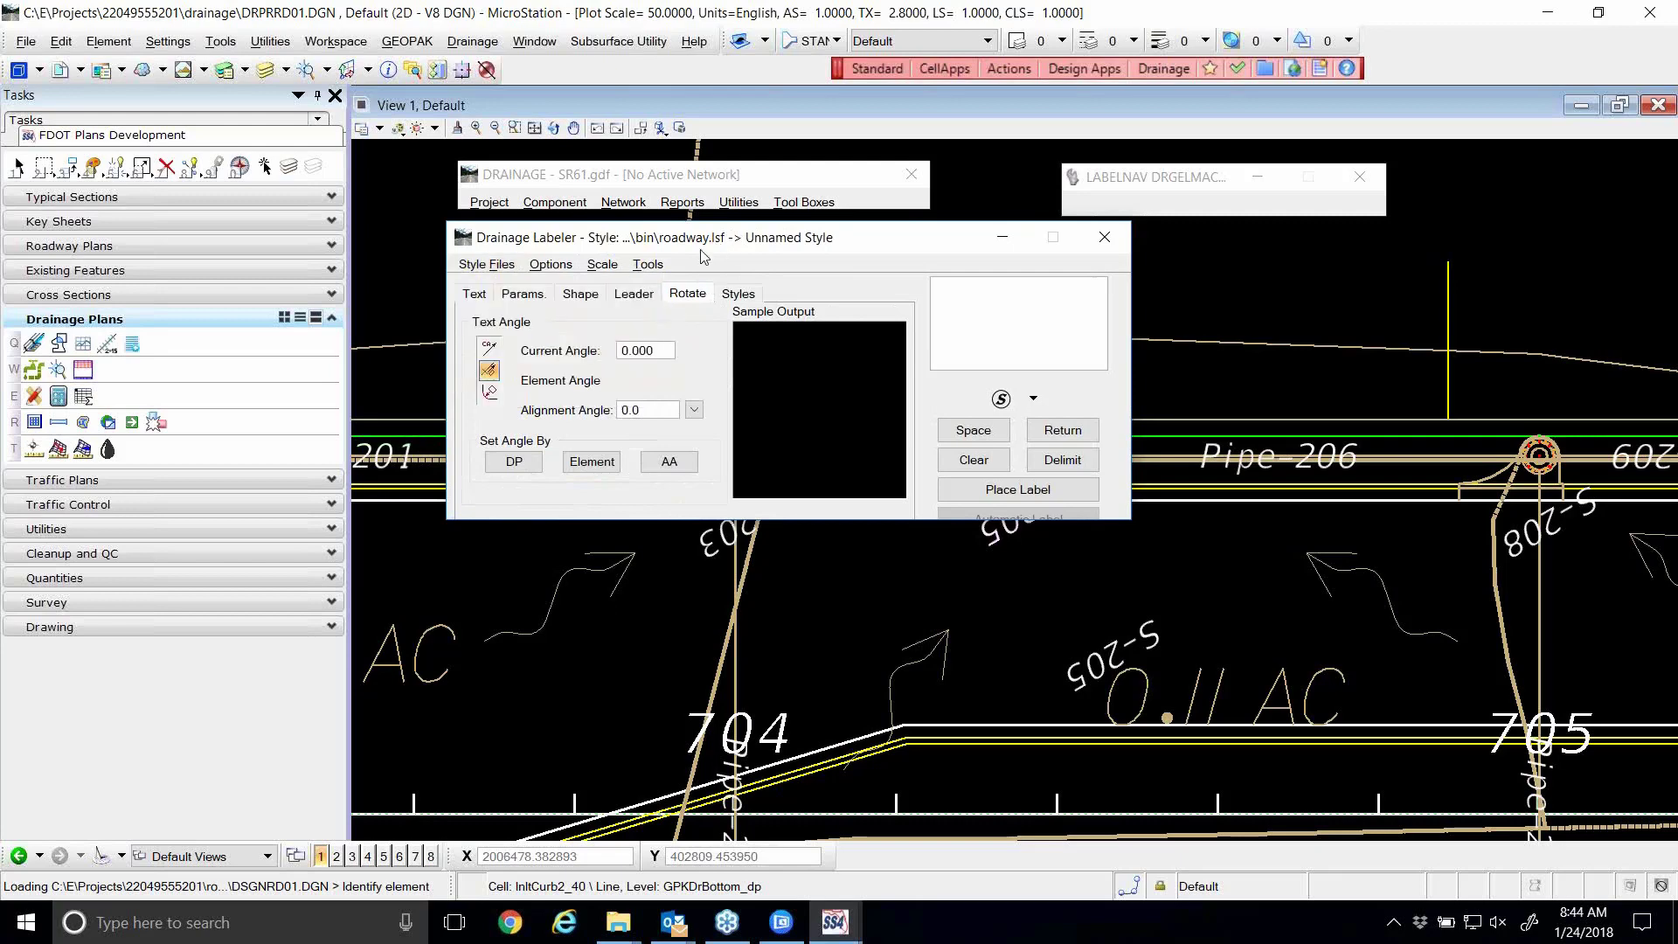
{"action": "left_click", "coordinate": [487, 264]}
{"action": "left_click", "coordinate": [488, 344]}
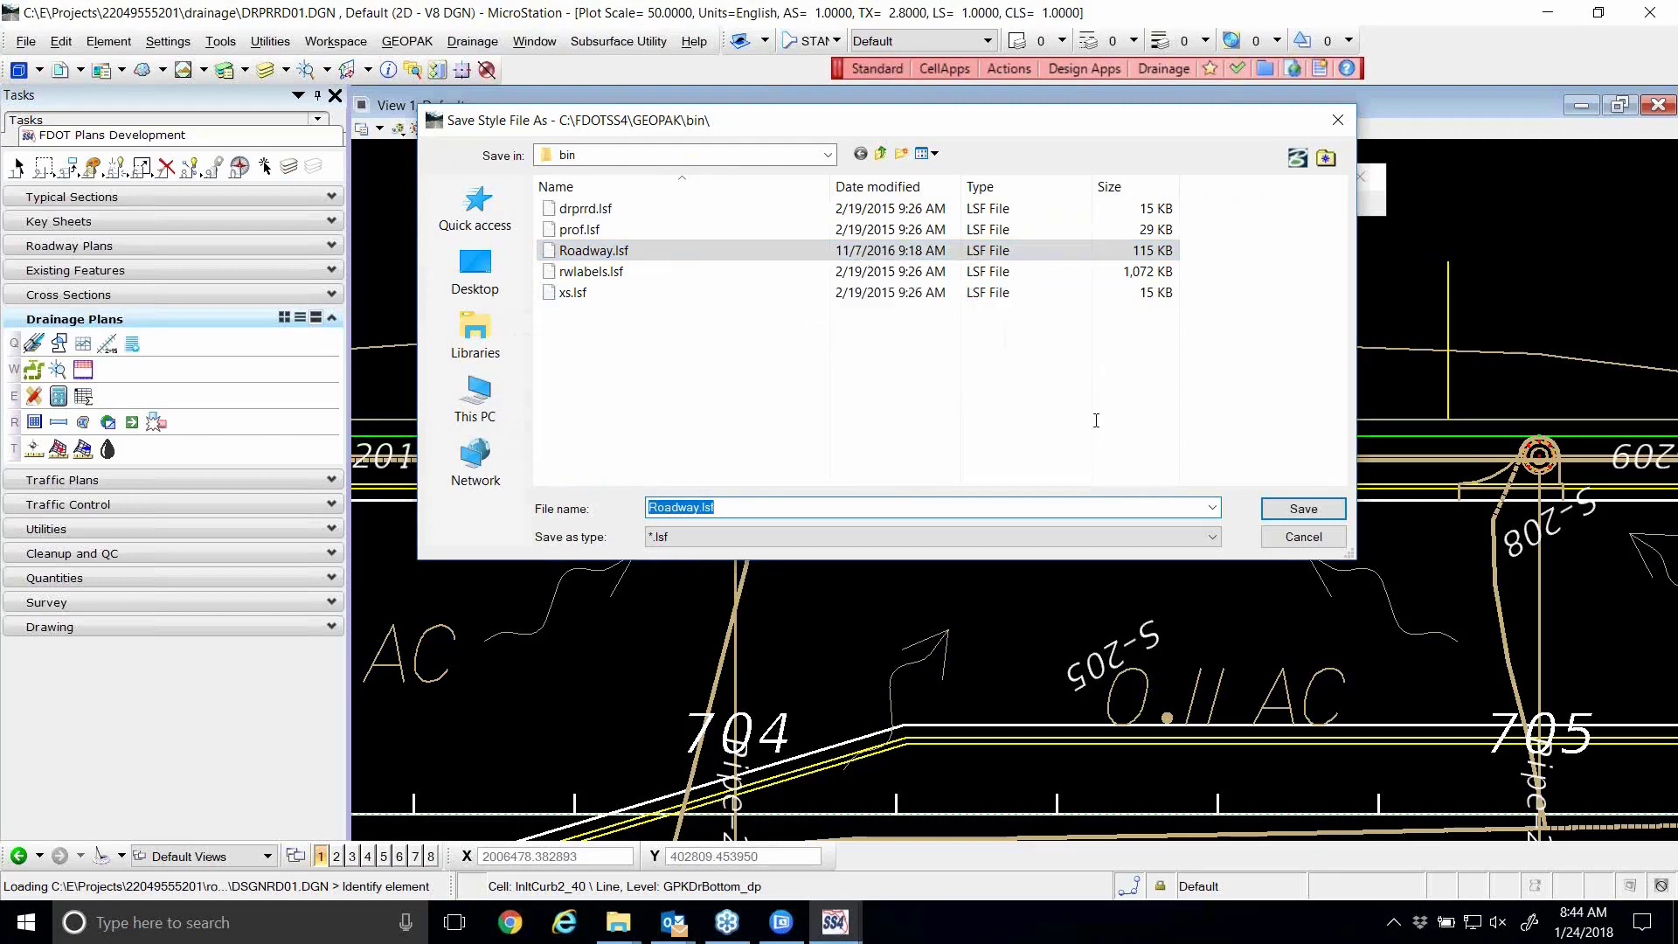
{"action": "left_click", "coordinate": [1307, 539]}
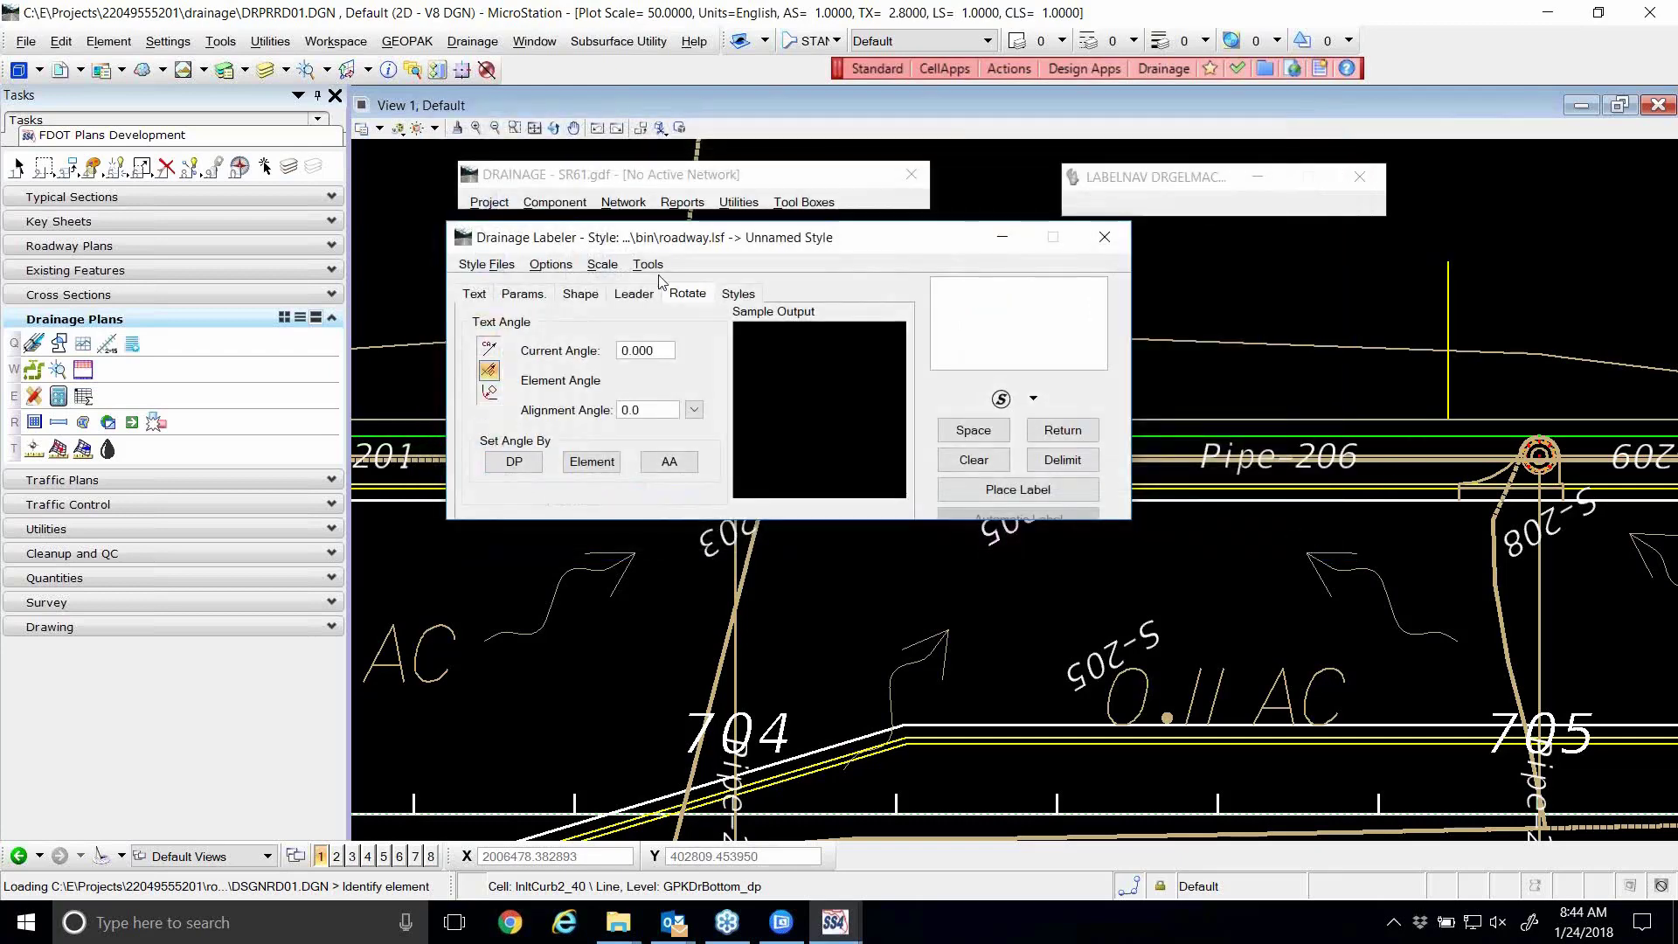
- Start saving a copy of the roadway.lsf style file and browse to the drainage folder of the project on drive C
{"action": "left_click", "coordinate": [514, 266]}
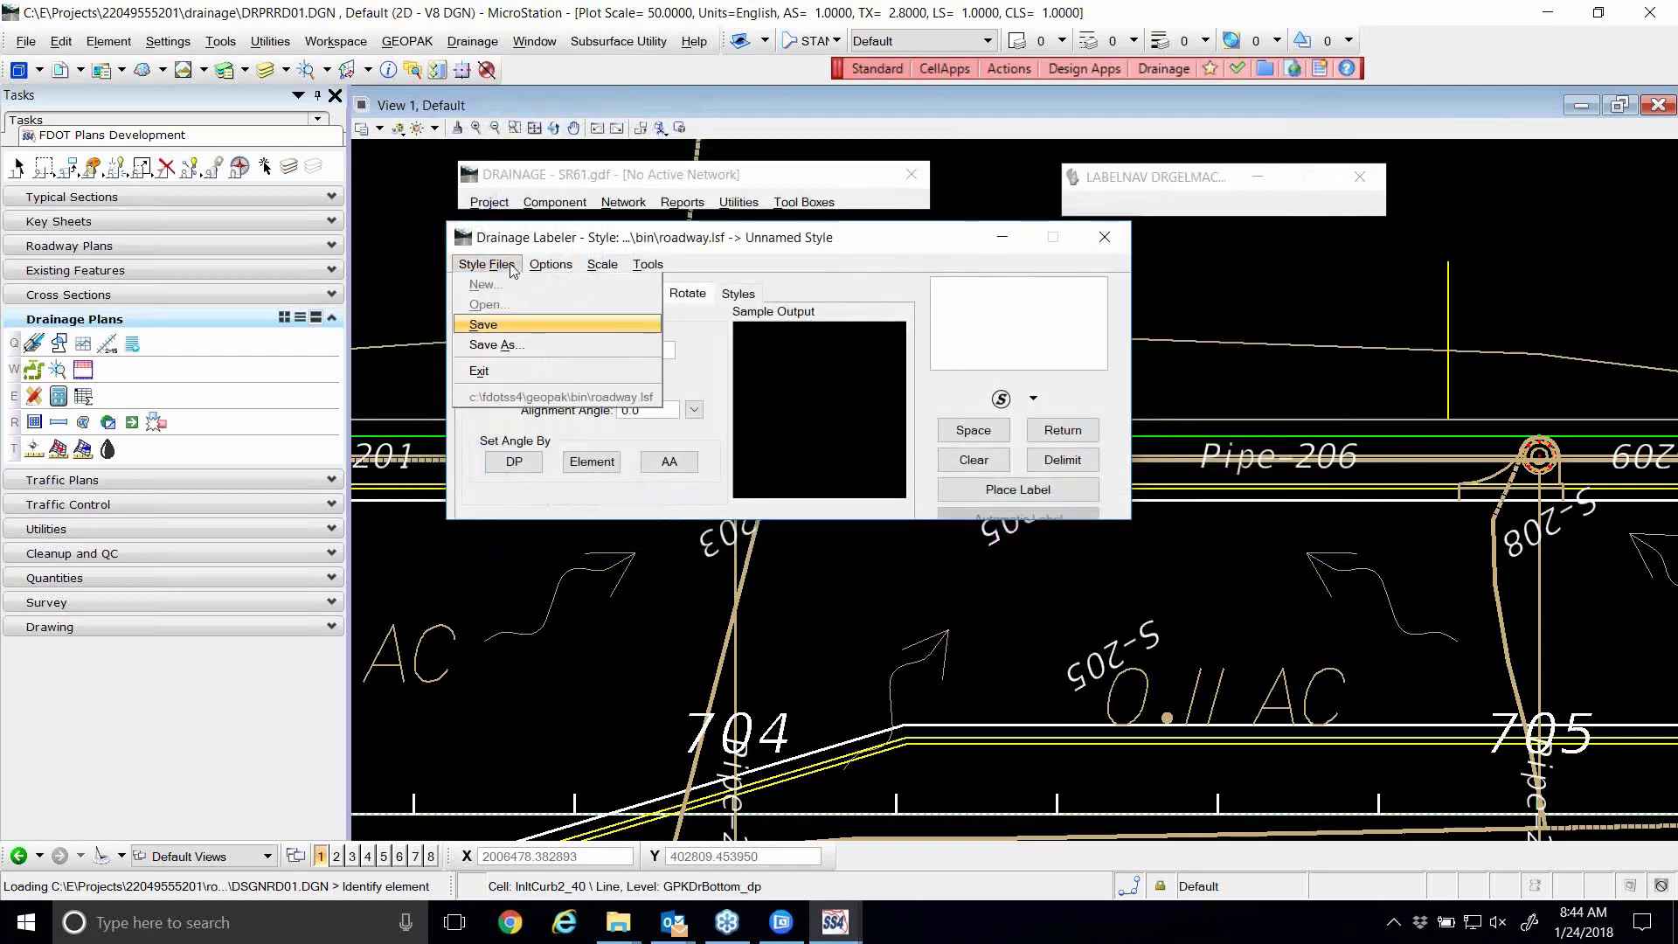
{"action": "left_click", "coordinate": [505, 345]}
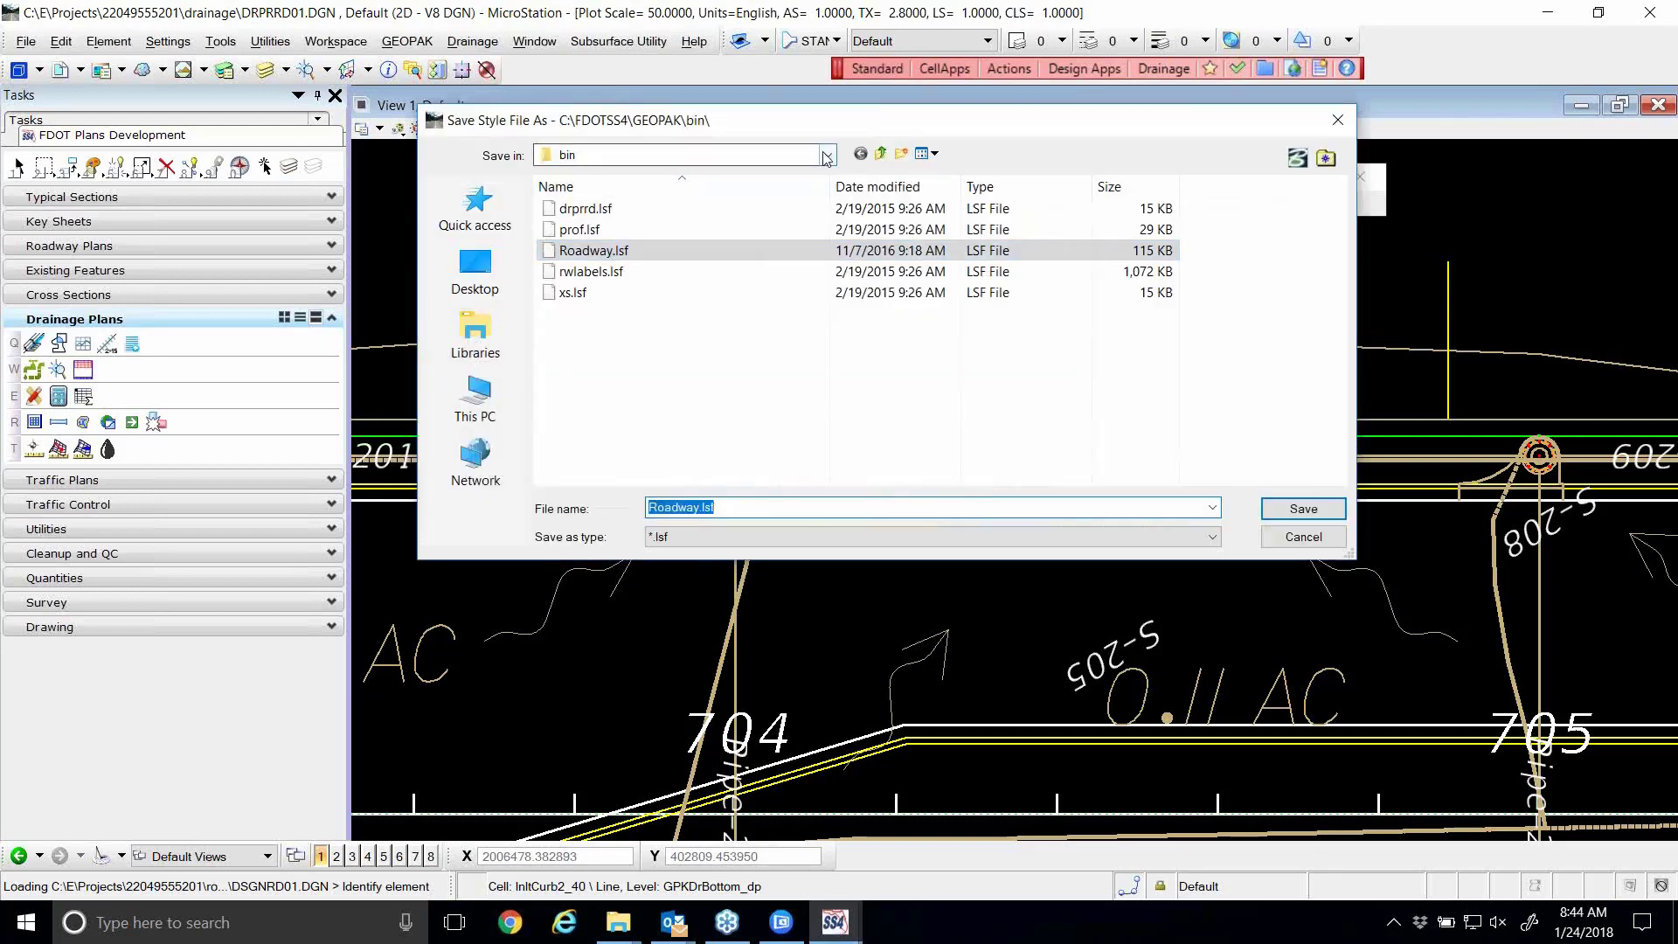
{"action": "left_click", "coordinate": [826, 156]}
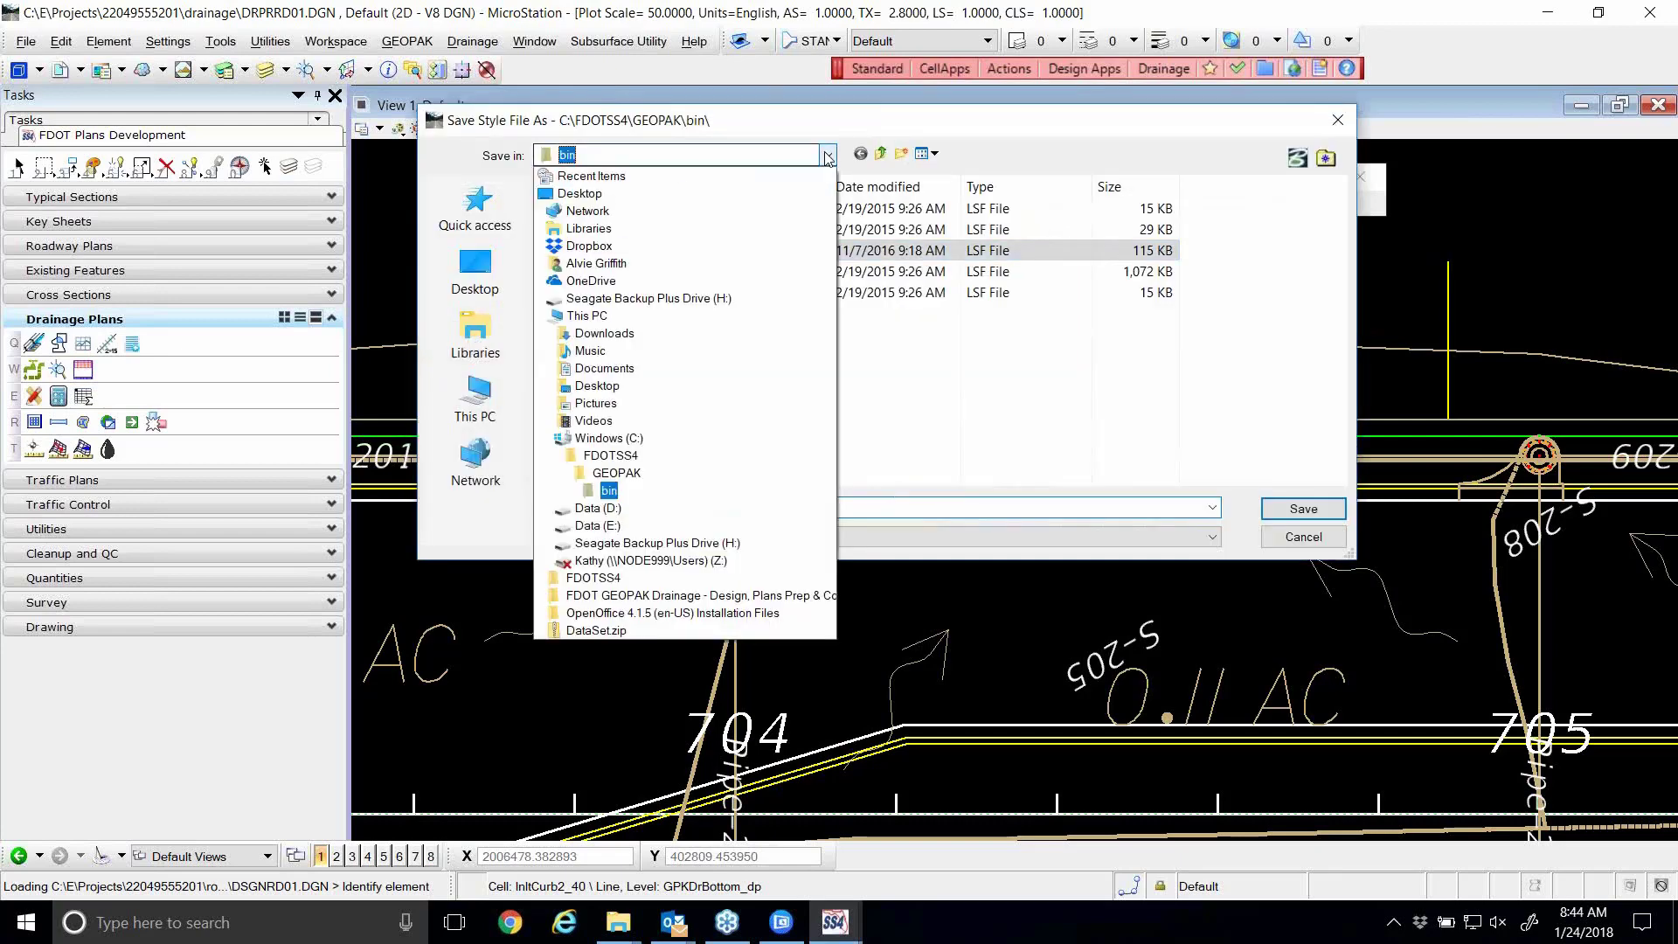
{"action": "left_click", "coordinate": [633, 439]}
{"action": "double_click", "coordinate": [584, 333]}
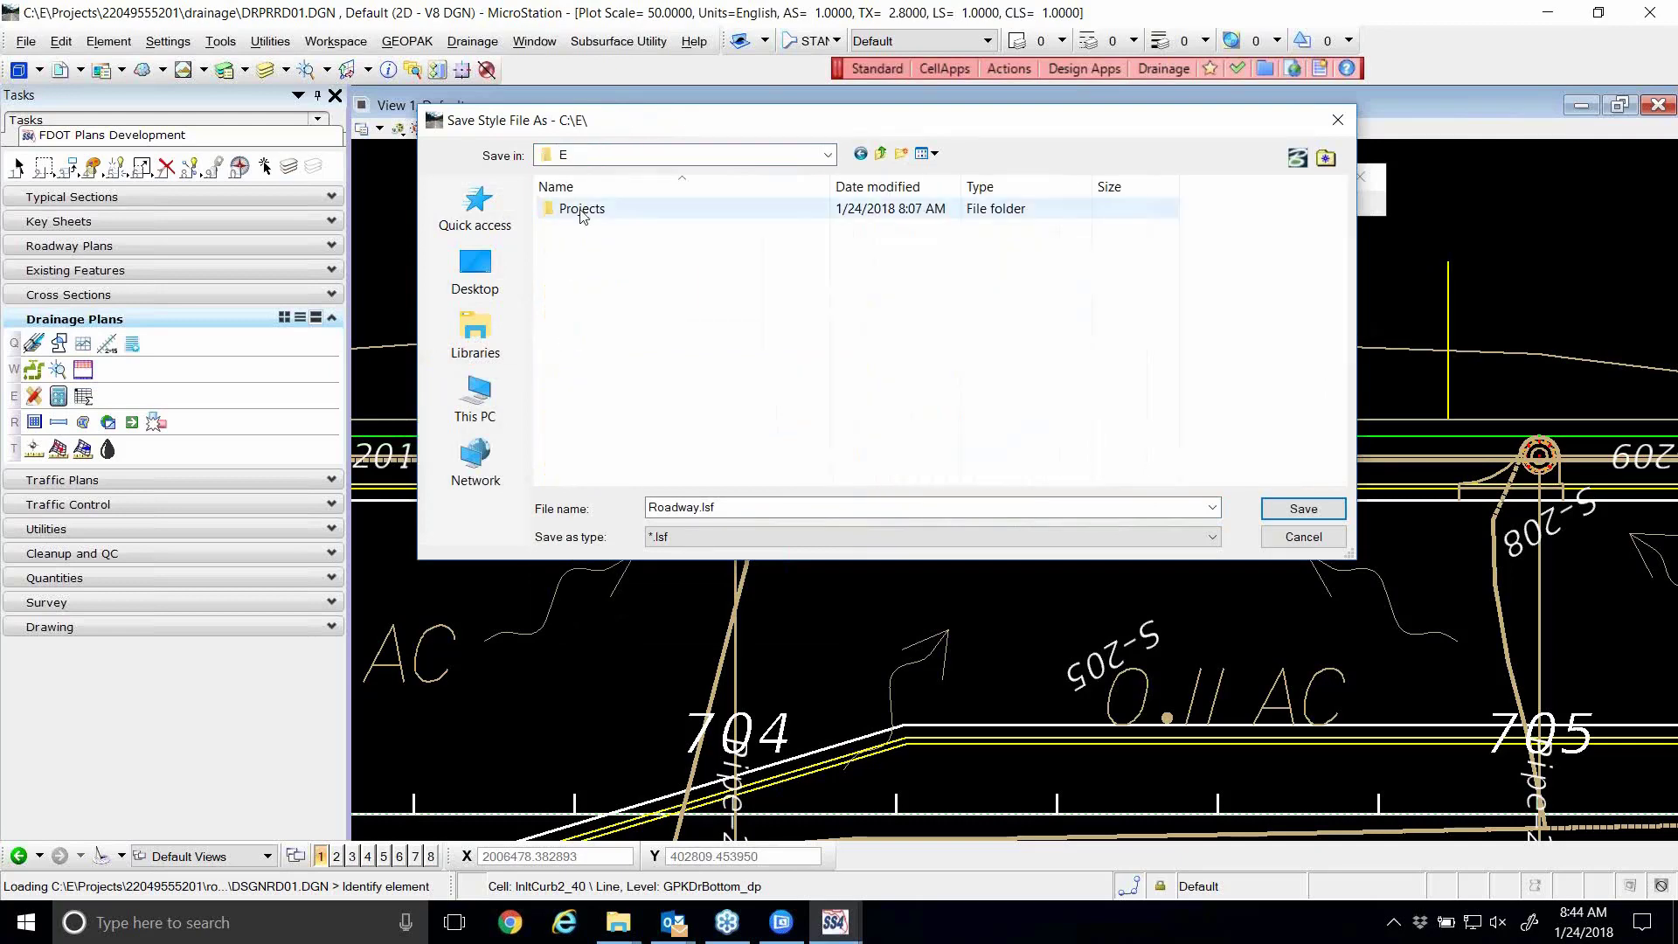
{"action": "double_click", "coordinate": [583, 216]}
{"action": "double_click", "coordinate": [588, 219]}
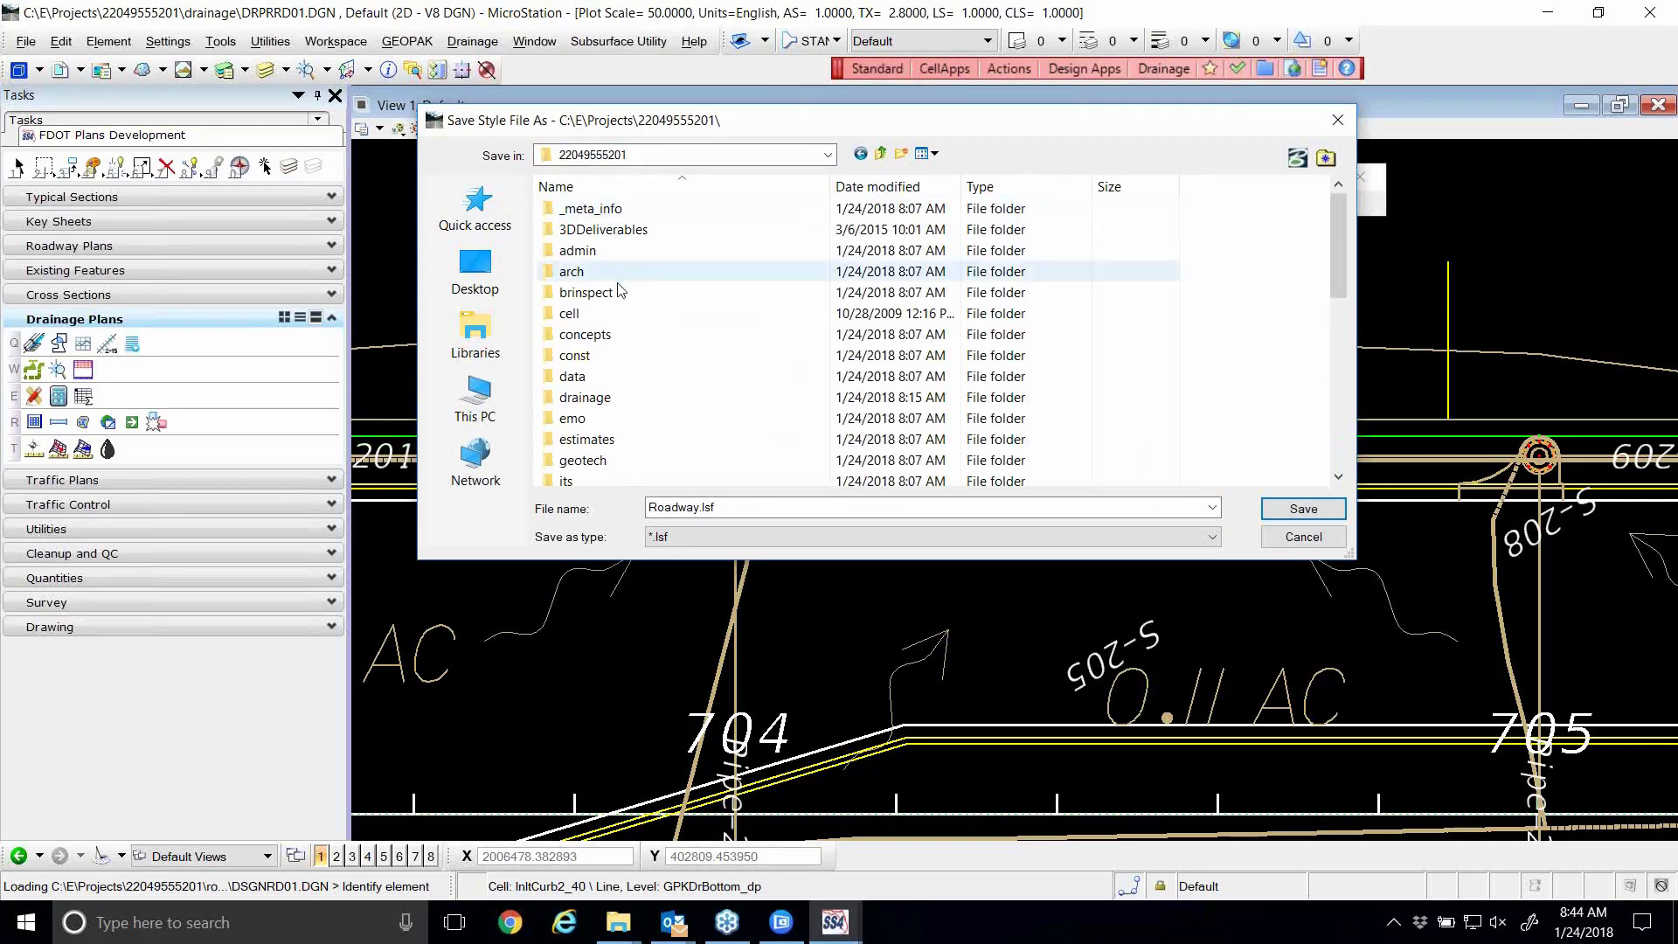
{"action": "double_click", "coordinate": [599, 397]}
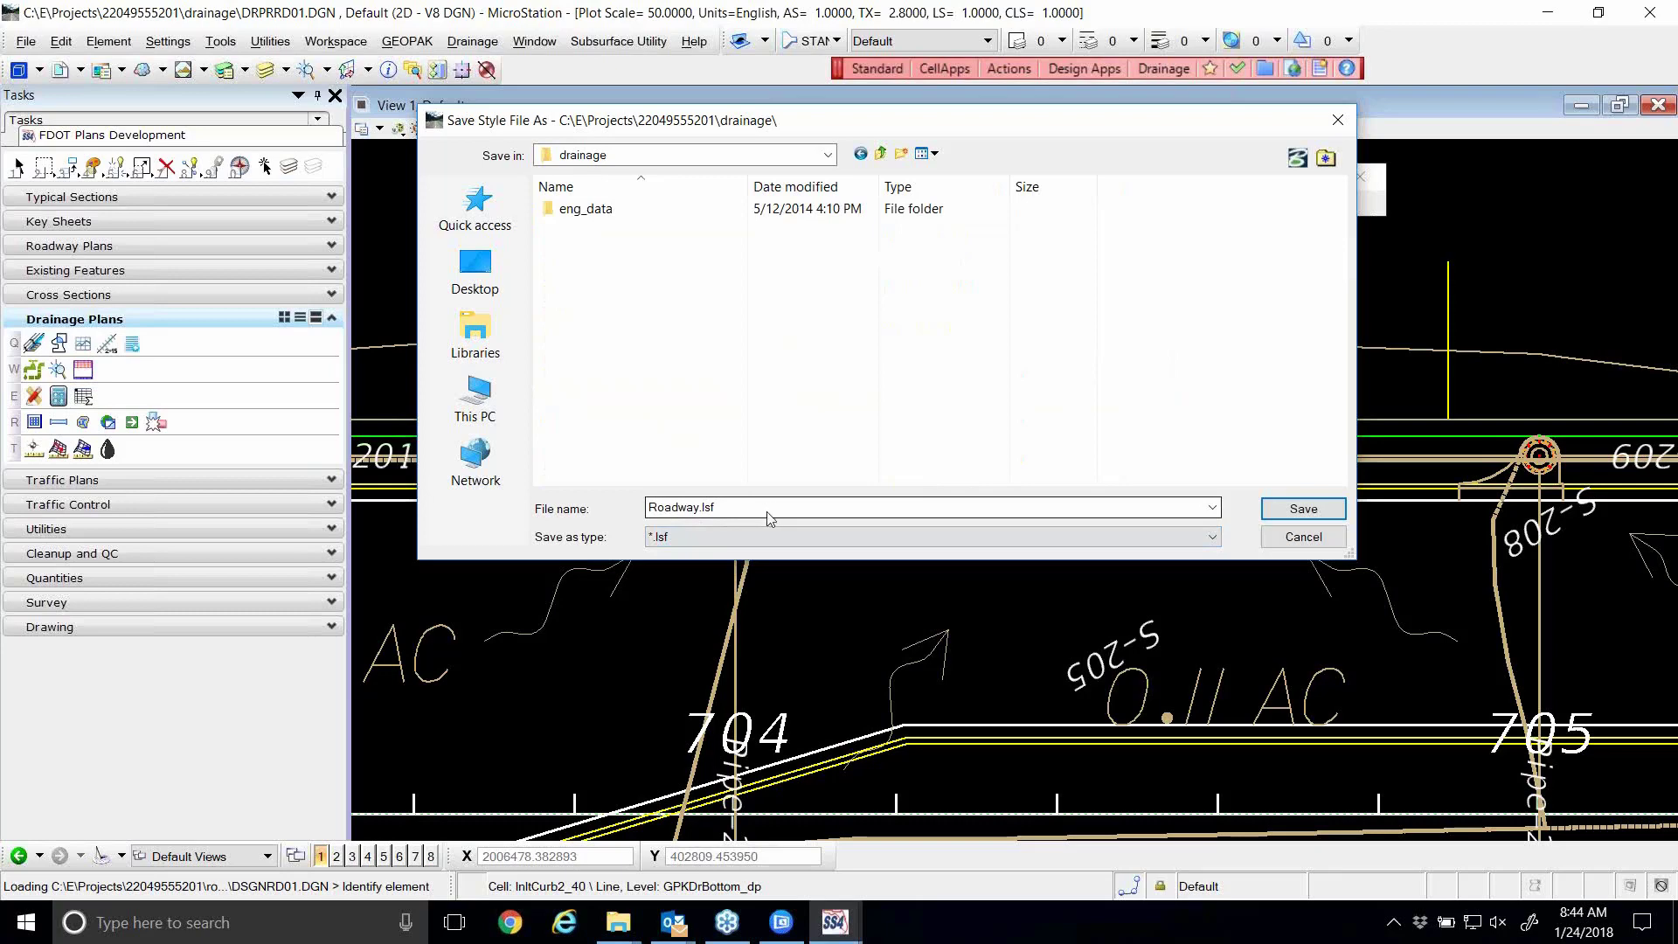
- Name the style file copy Drainage.lsf and save it in the project's drainage folder
{"action": "double_click", "coordinate": [704, 506]}
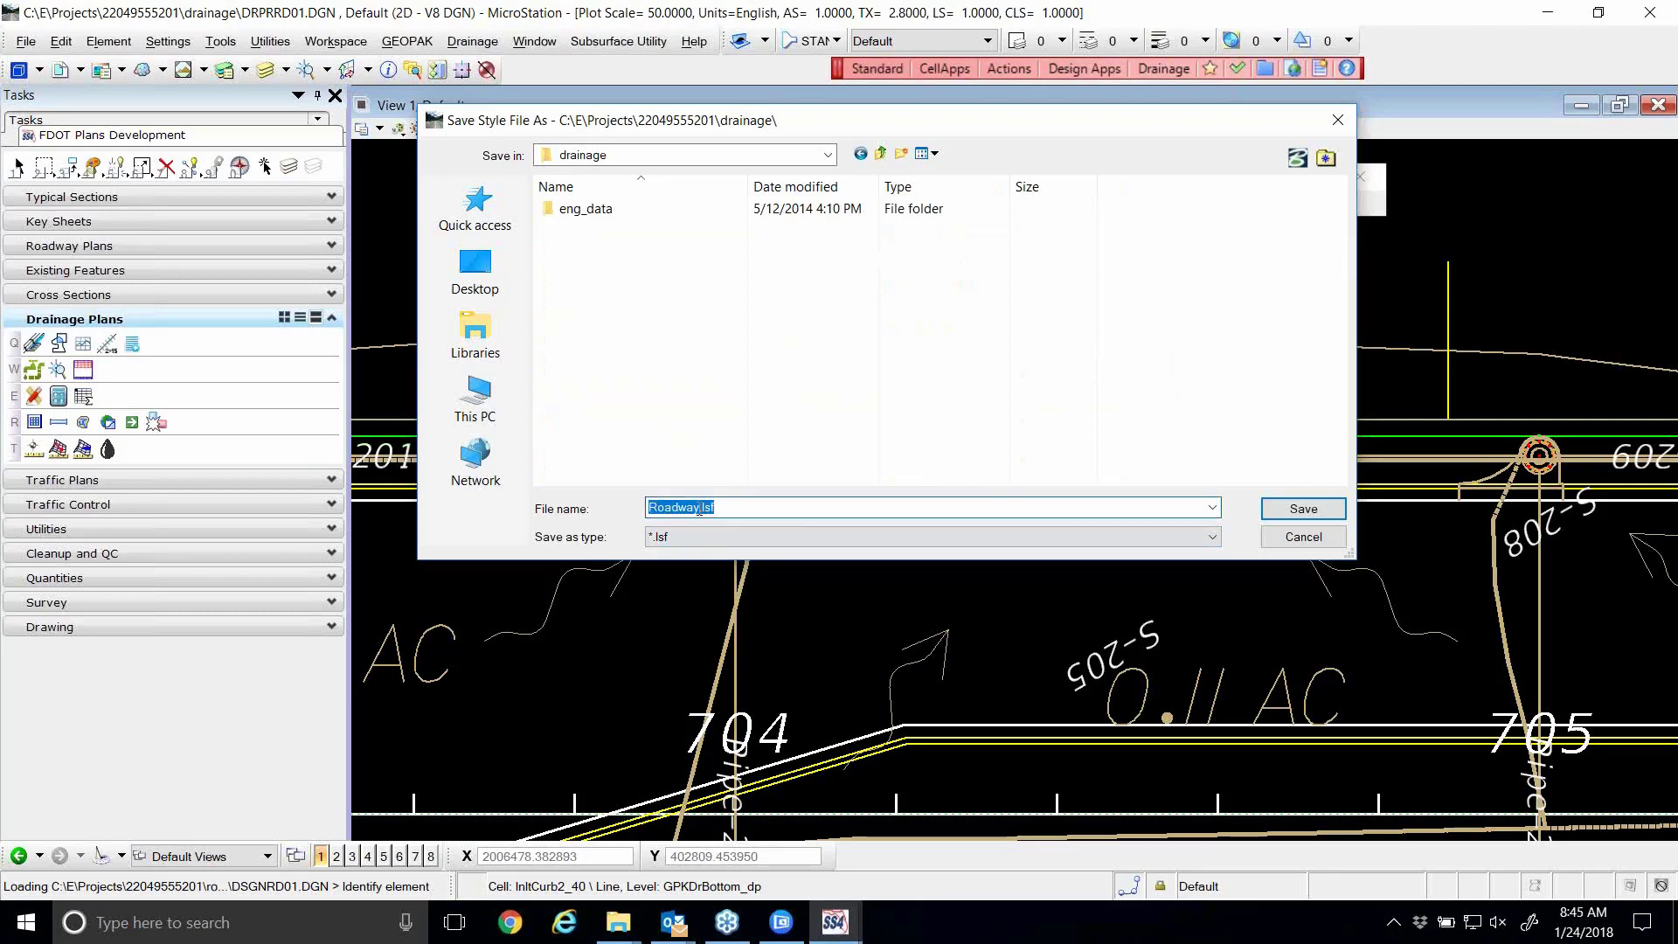
{"action": "left_click", "coordinate": [699, 506]}
{"action": "key", "text": "BackSpace"}
{"action": "key", "text": "BackSpace"}
{"action": "key", "text": "BackSpace"}
{"action": "key", "text": "BackSpace"}
{"action": "key", "text": "BackSpace"}
{"action": "key", "text": "BackSpace"}
{"action": "key", "text": "BackSpace"}
{"action": "type", "text": "Drainage"}
{"action": "key", "text": "Return"}
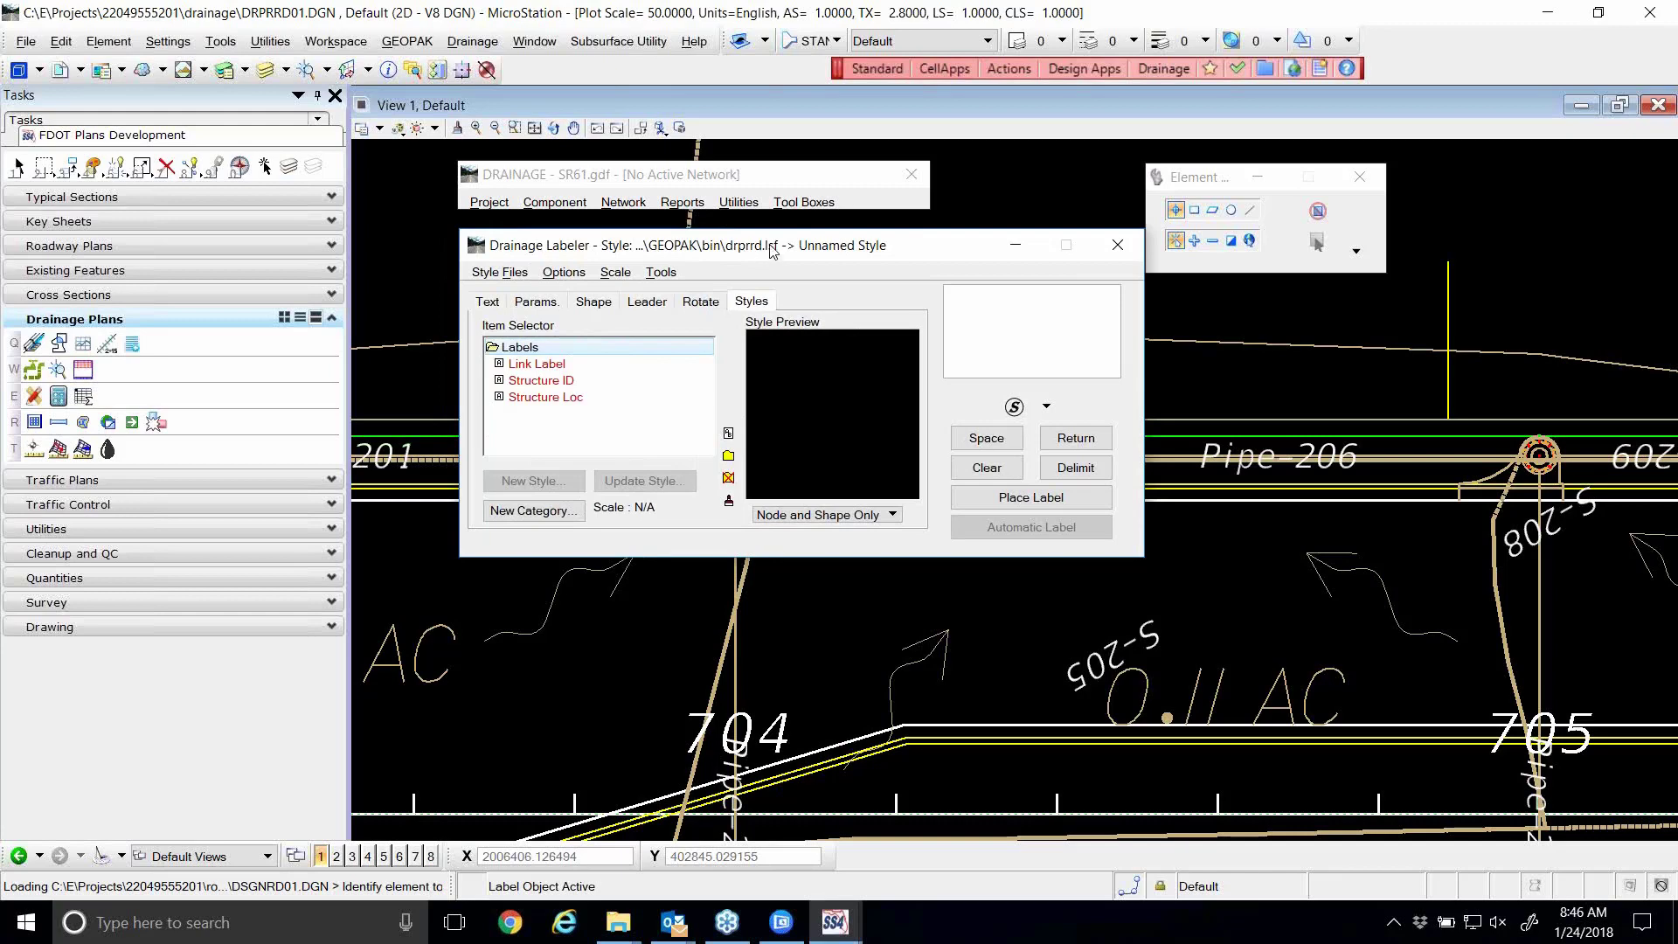
- Close the Drainage Labeler and open the GEOPAK Road Plan View Labeler
{"action": "left_click", "coordinate": [1124, 257]}
{"action": "left_click", "coordinate": [408, 41]}
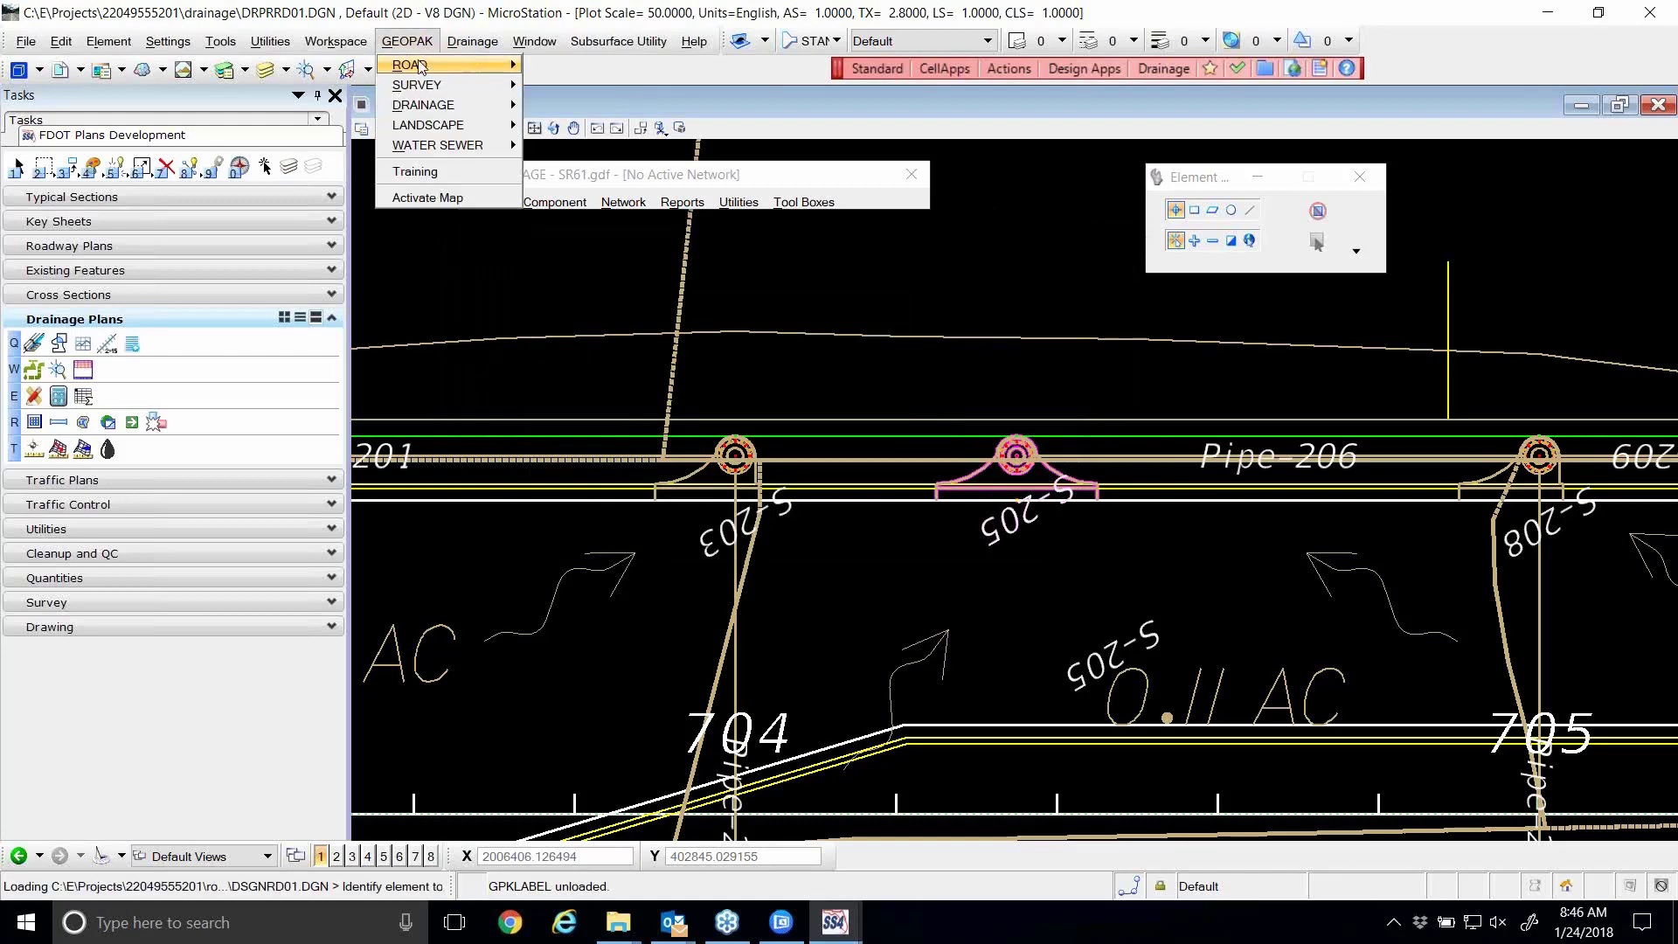
{"action": "mouse_move", "coordinate": [474, 65]}
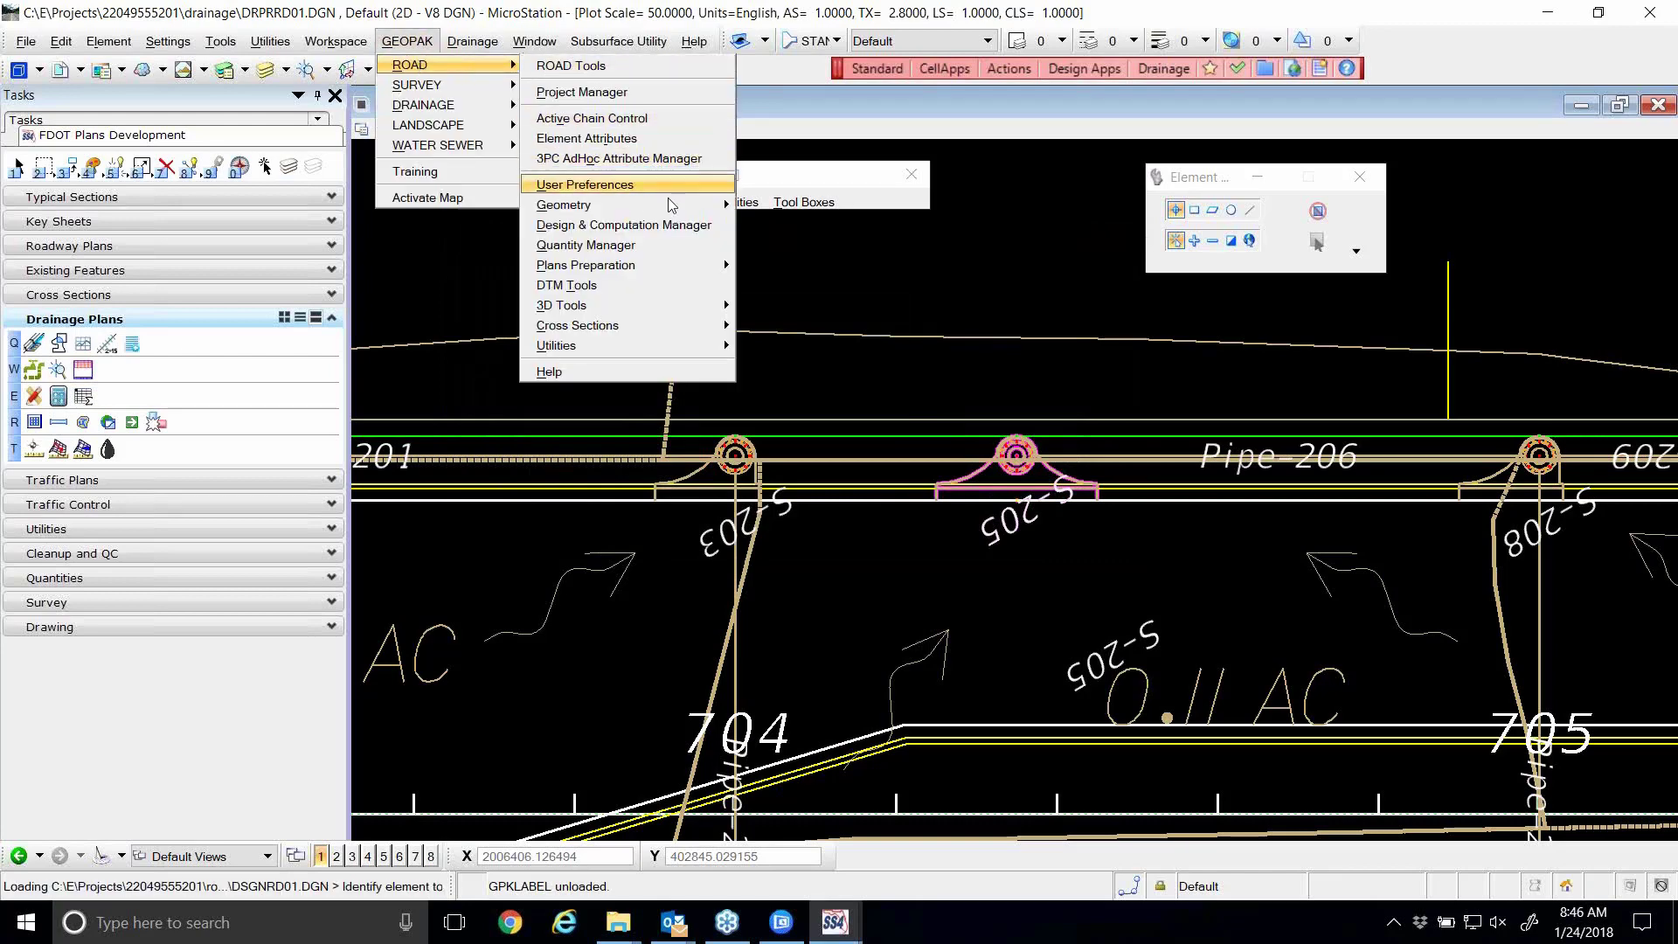
{"action": "mouse_move", "coordinate": [649, 264]}
{"action": "left_click", "coordinate": [789, 272]}
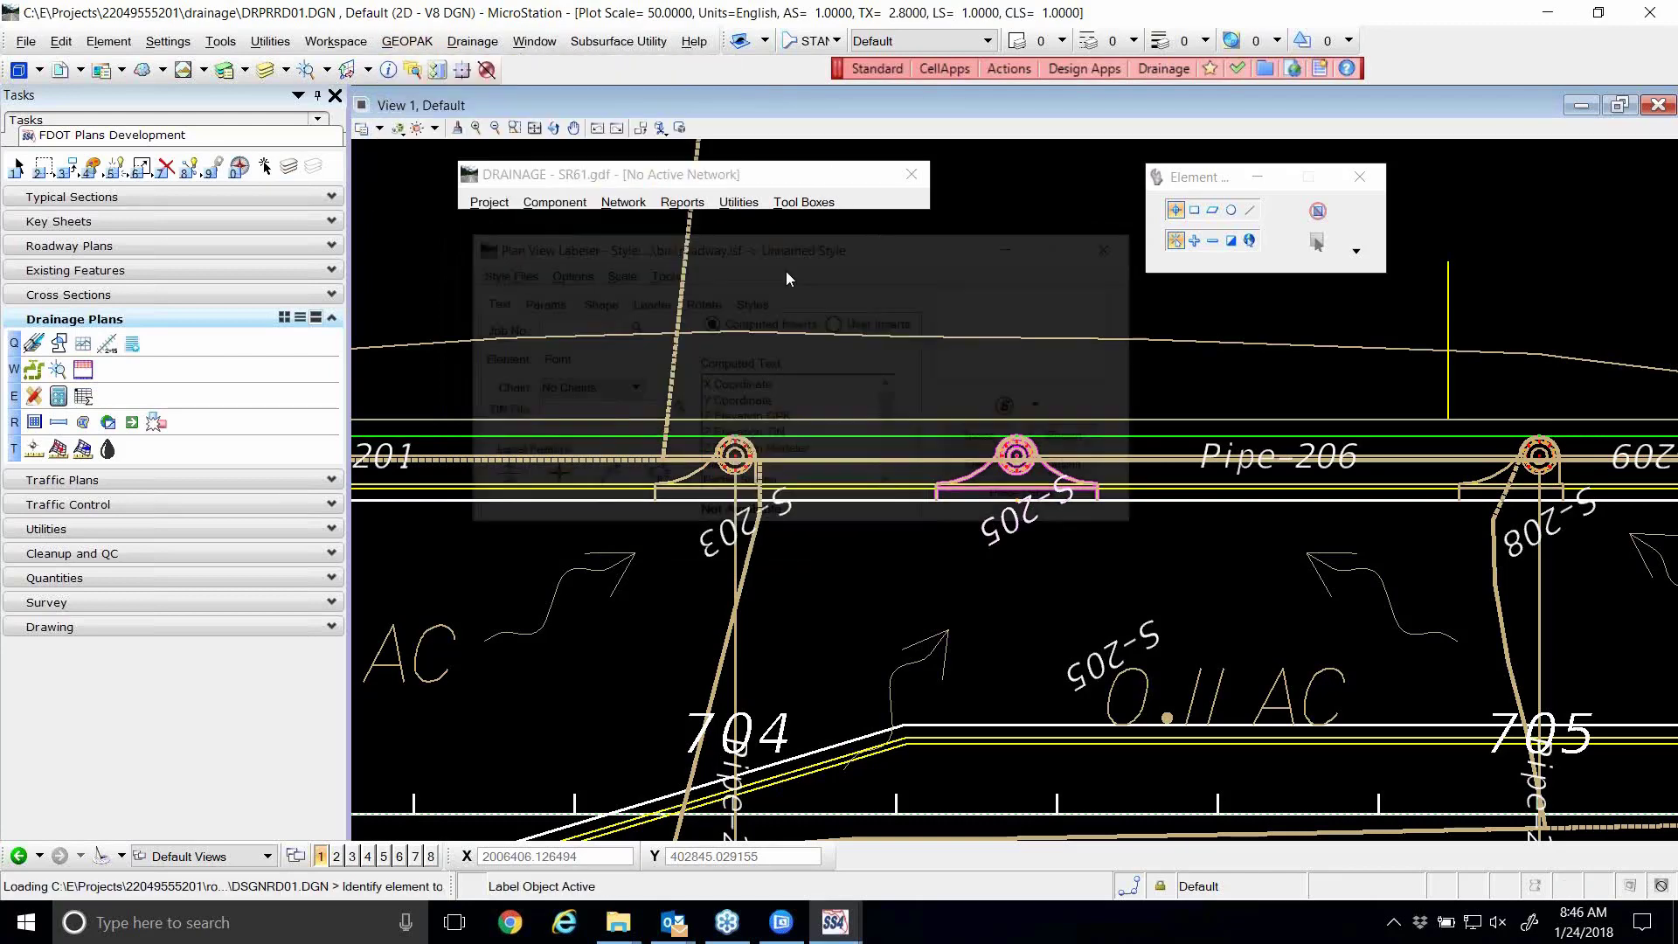
- Open the labeler from the drainage utilities again and place its window just above the pipe line
{"action": "left_click", "coordinate": [738, 203]}
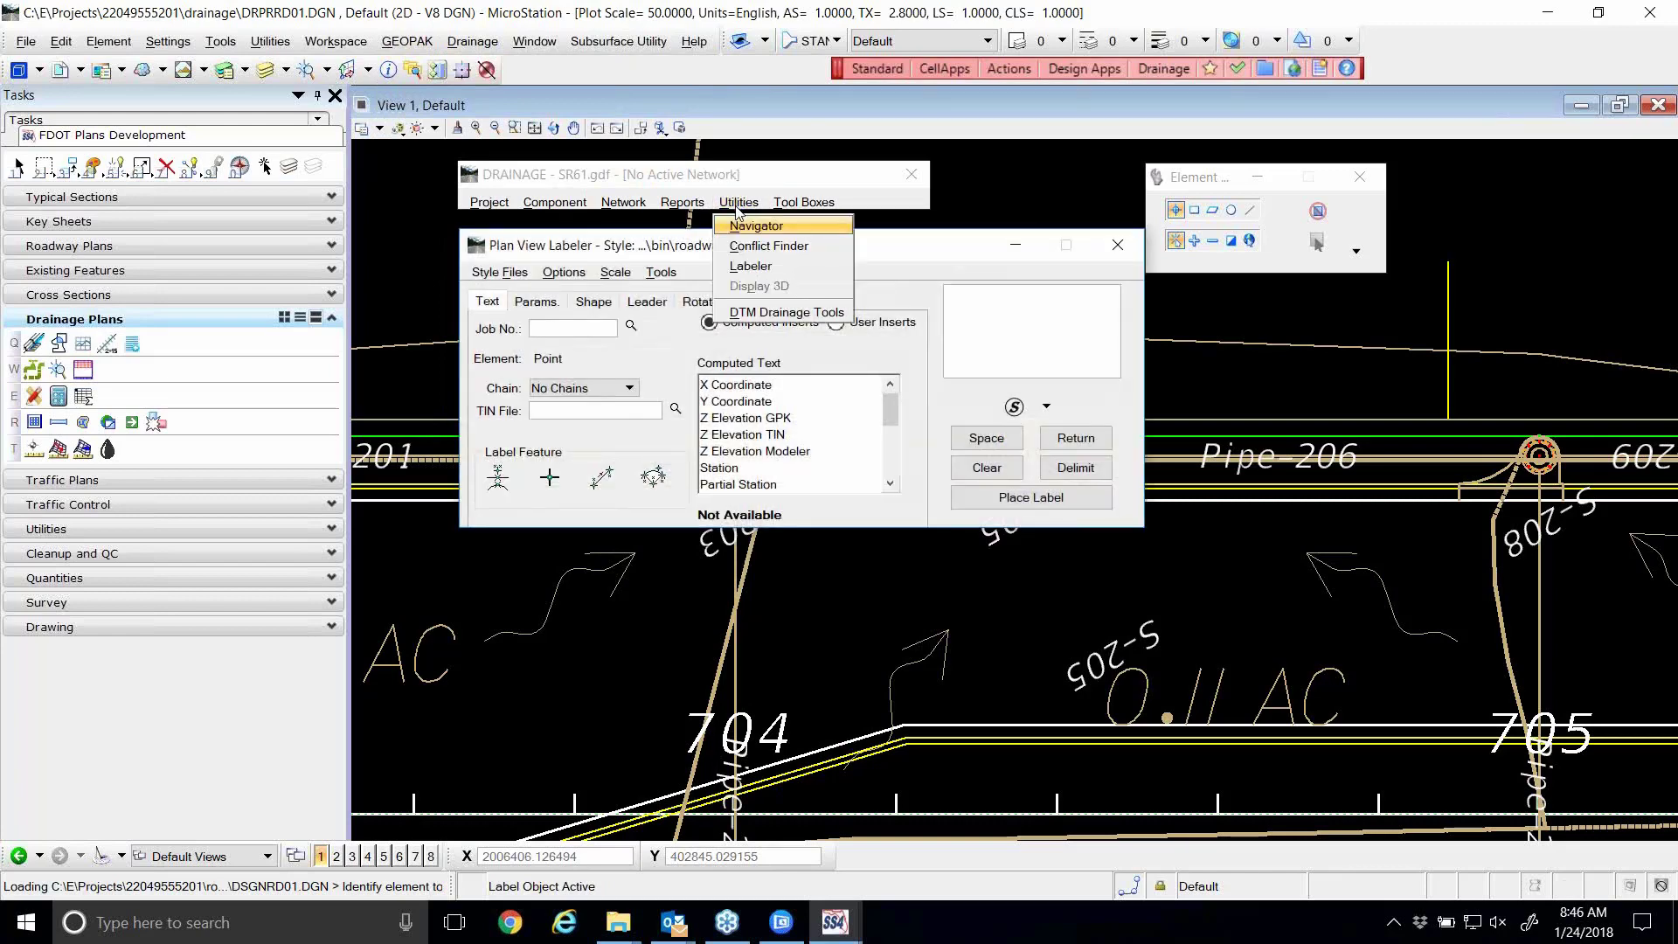
{"action": "left_click", "coordinate": [765, 271]}
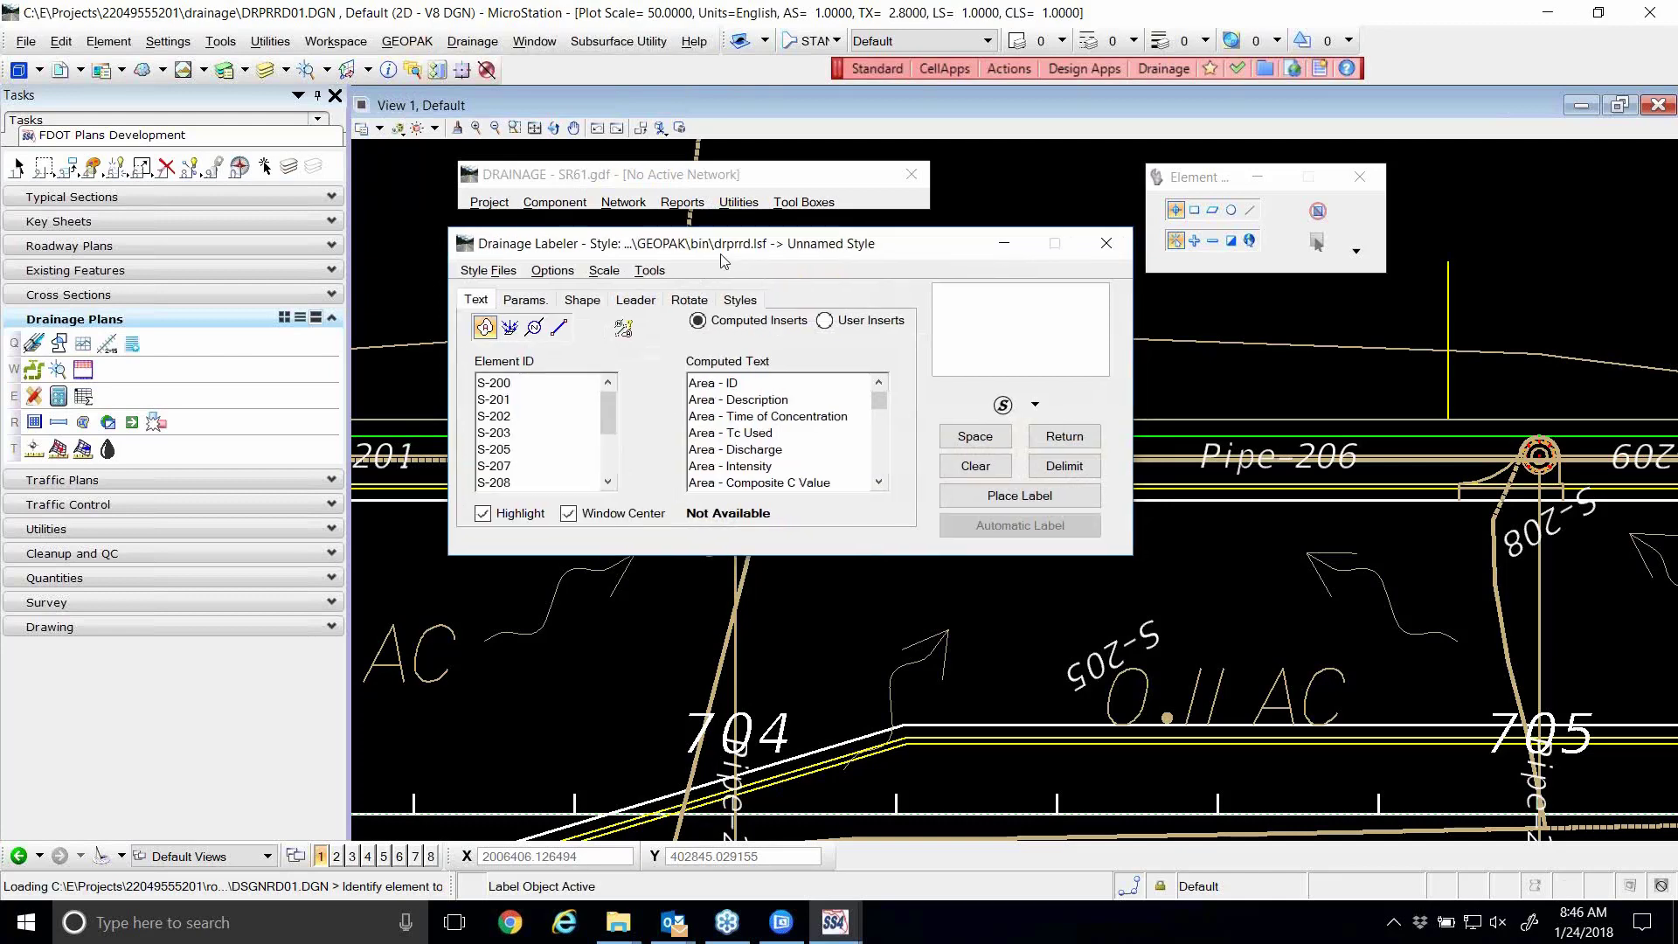
{"action": "left_click_drag", "start_coordinate": [745, 261], "coordinate": [743, 256]}
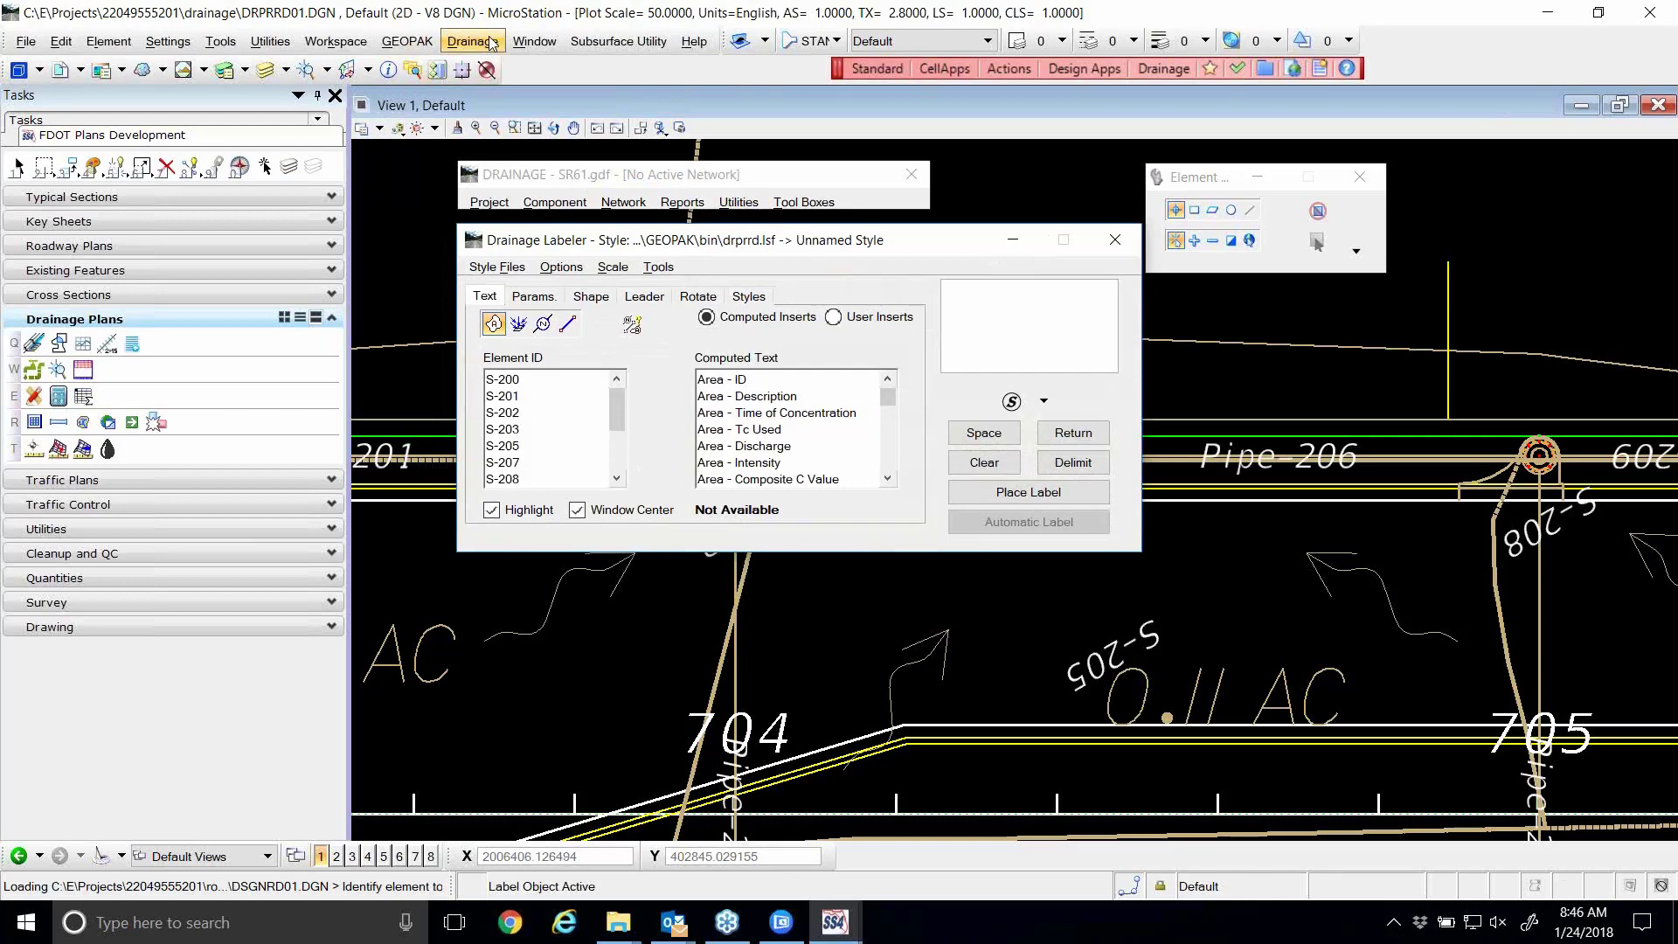
{"action": "left_click_drag", "start_coordinate": [572, 245], "coordinate": [554, 248]}
- Open the drprrd.lsf style file from the GEOPAK bin folder in the Drainage Labeler
{"action": "left_click", "coordinate": [484, 266]}
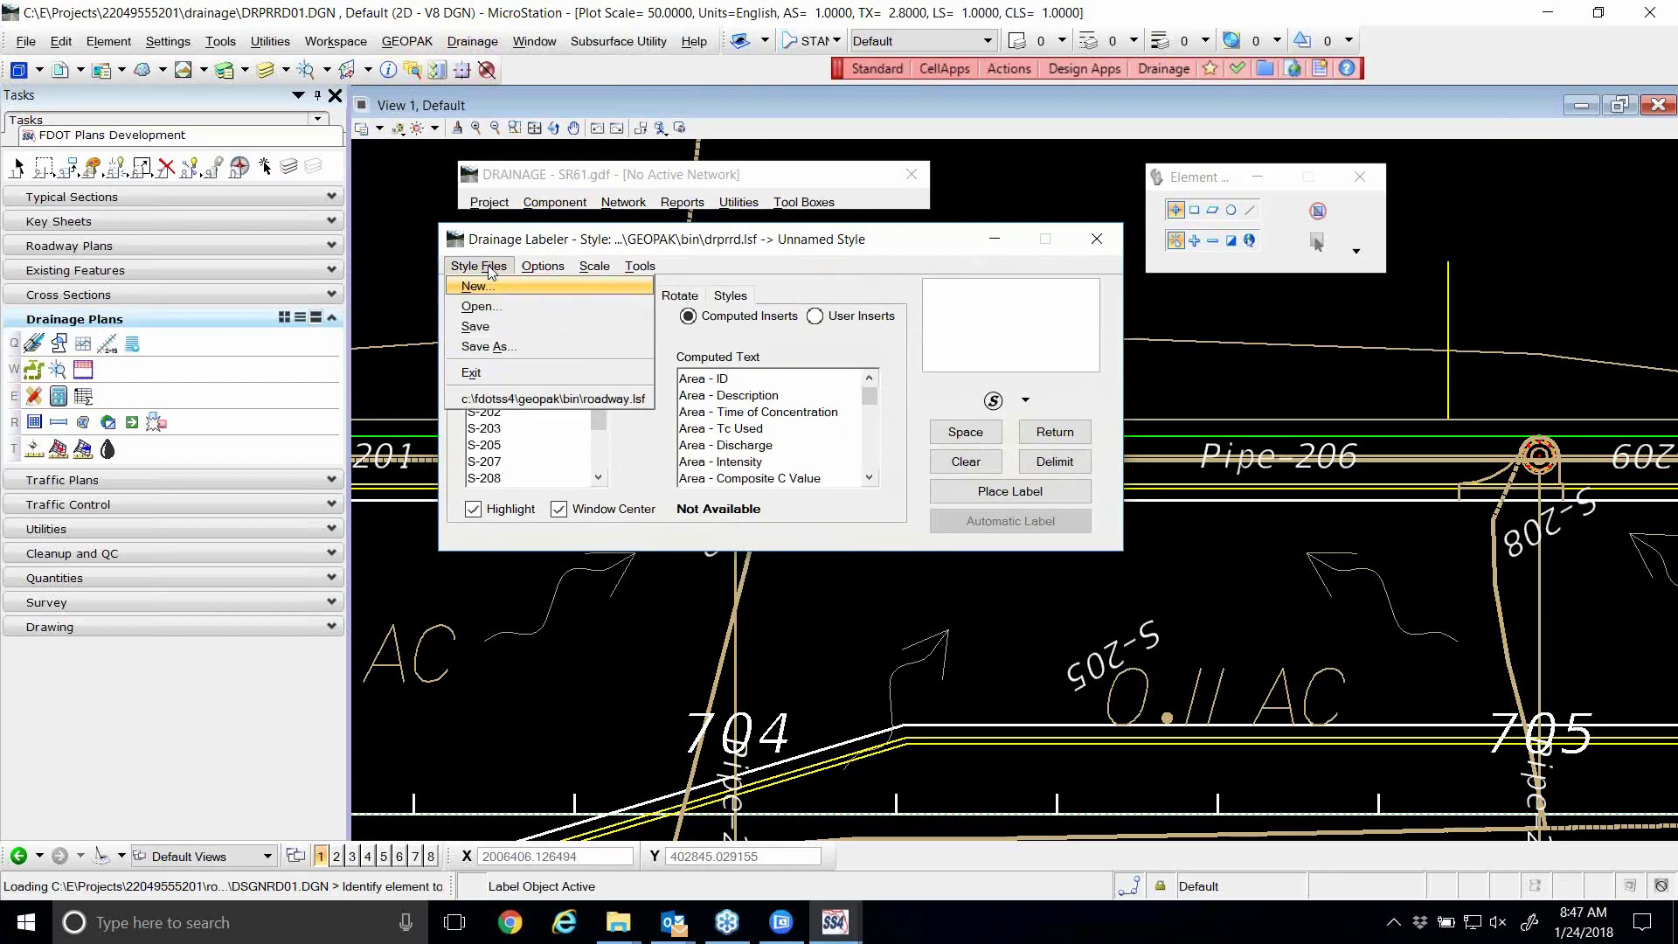
{"action": "left_click", "coordinate": [490, 308]}
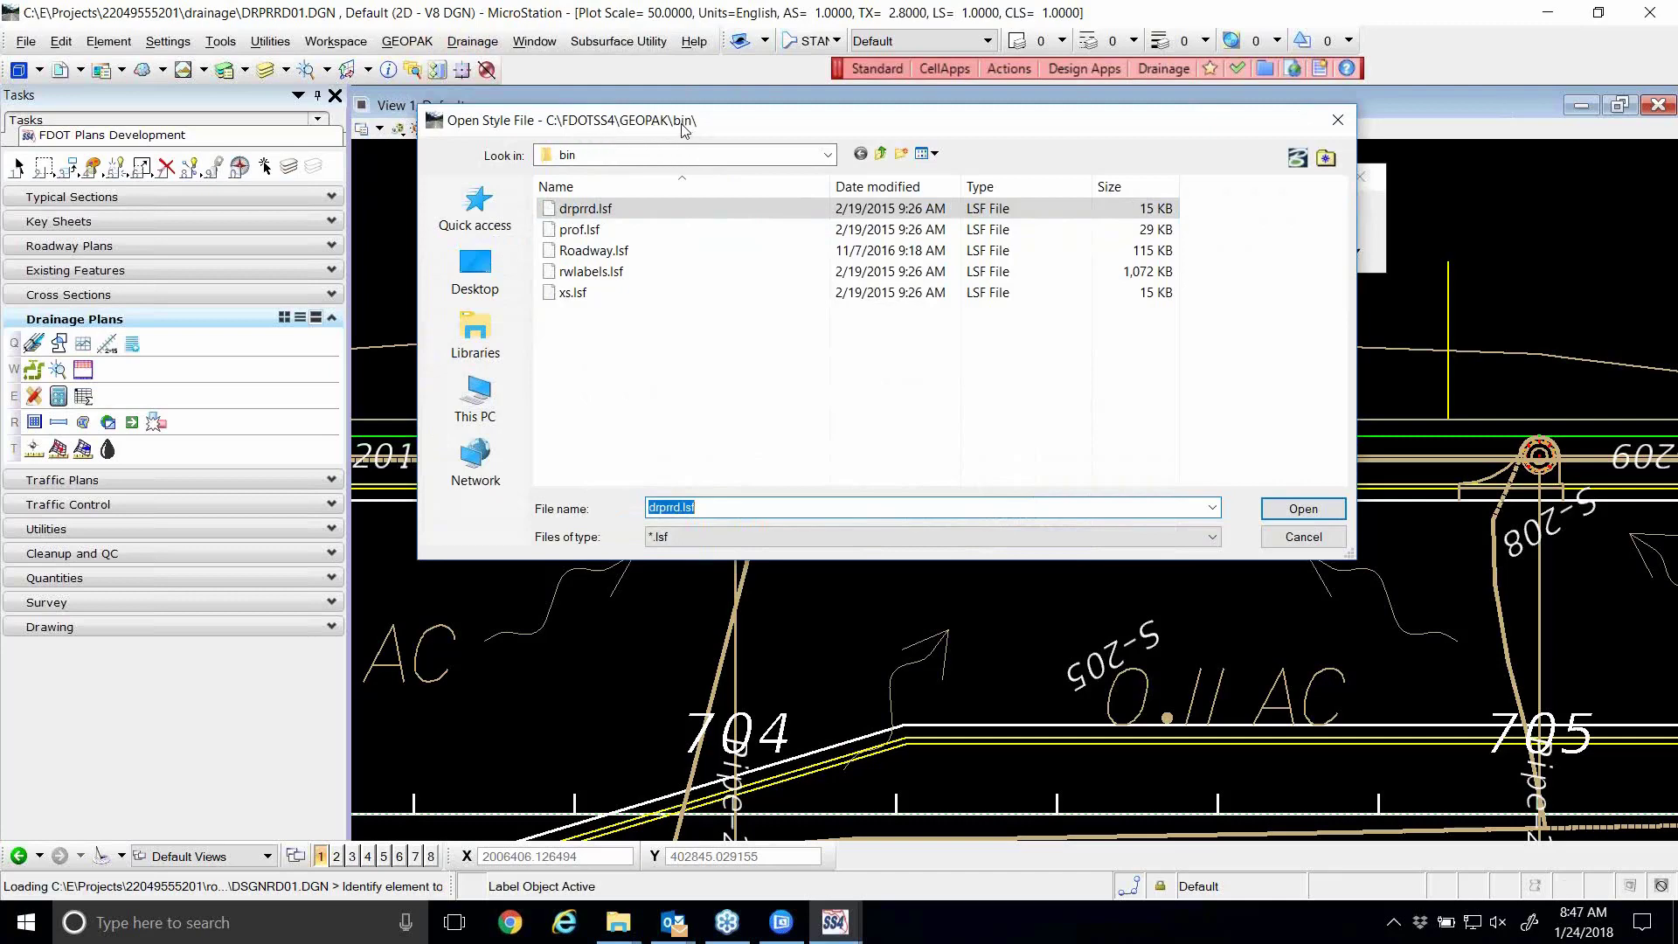
{"action": "left_click", "coordinate": [601, 210]}
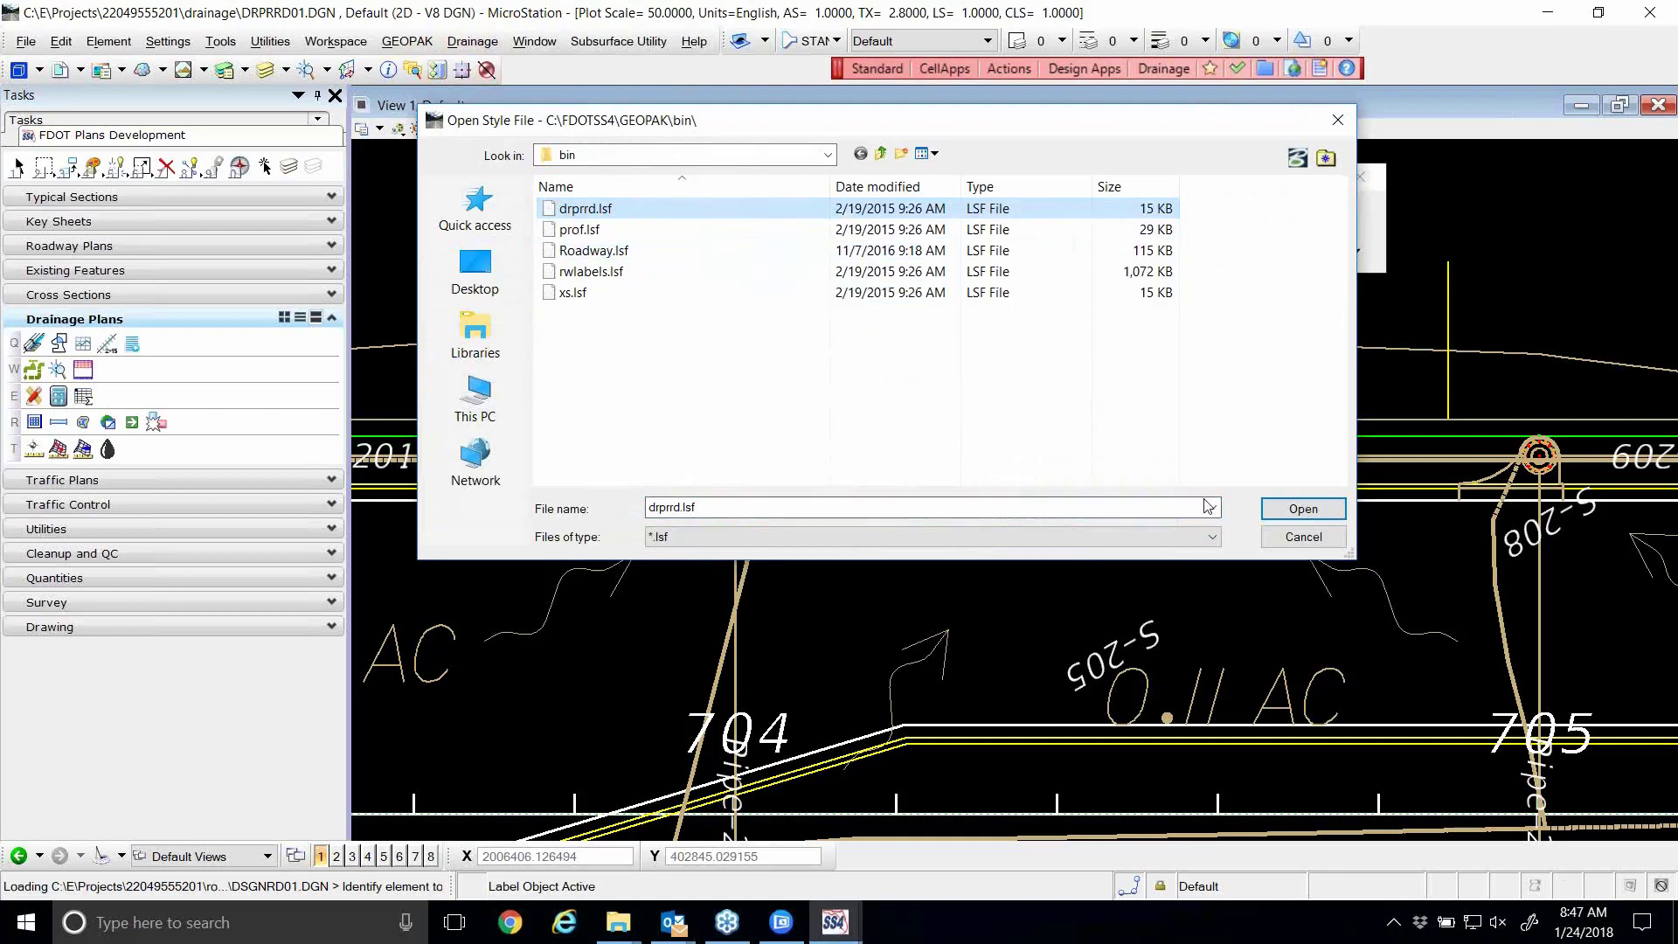
{"action": "left_click", "coordinate": [1303, 509]}
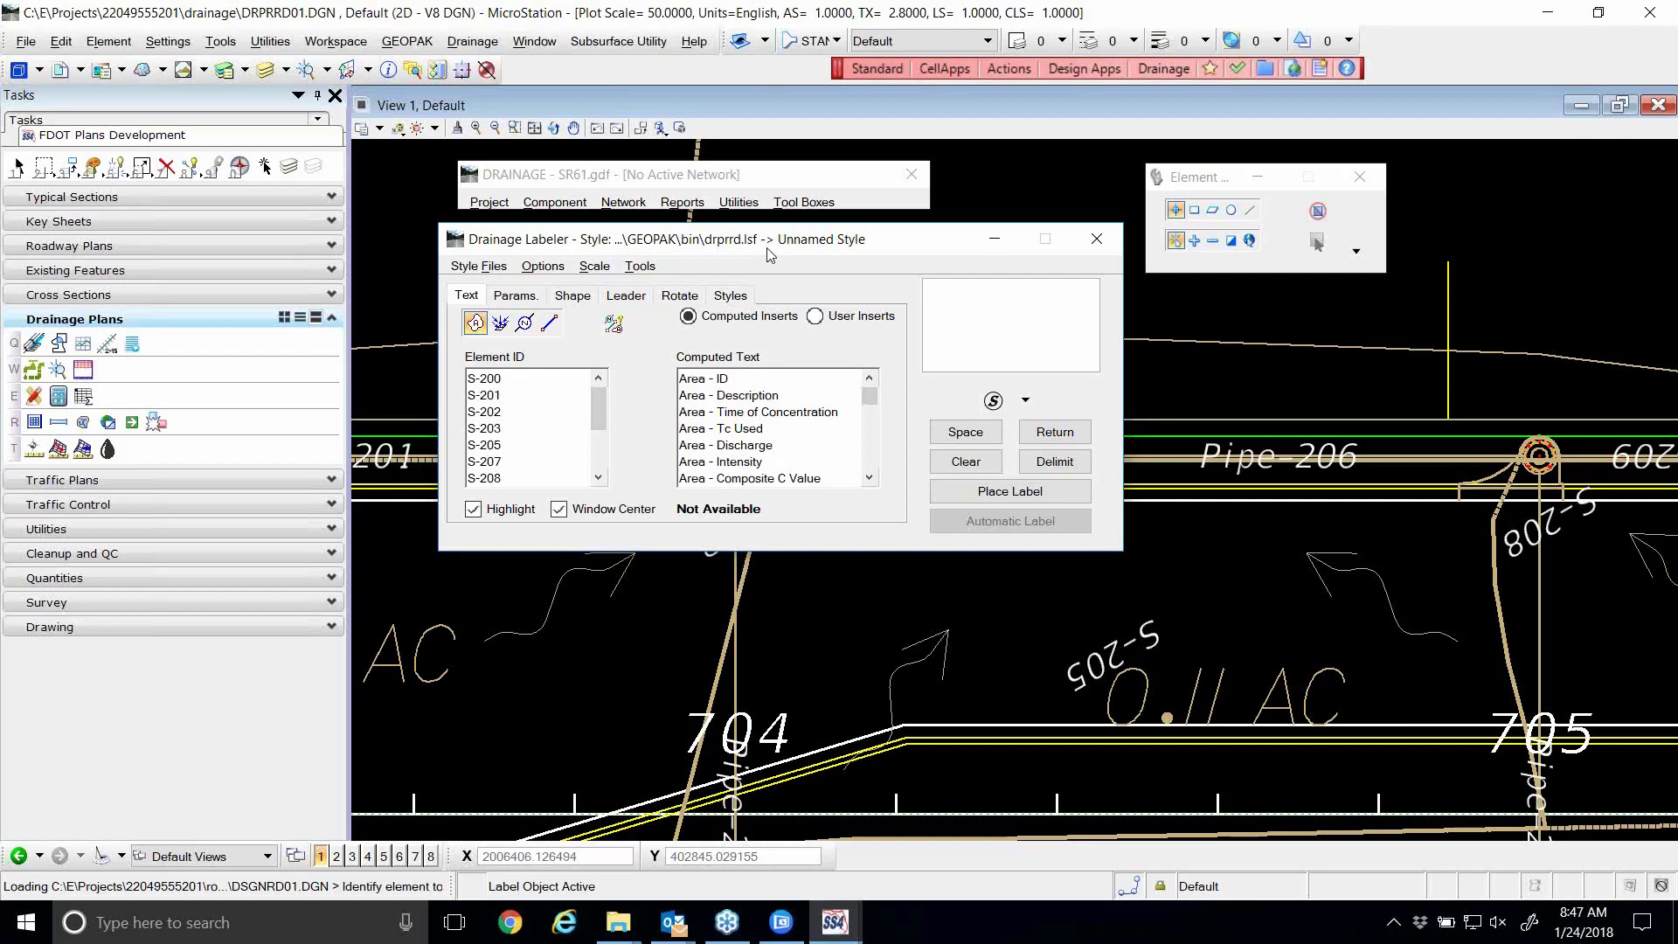
- Start saving a copy of the drprrd.lsf style file
{"action": "left_click", "coordinate": [478, 265]}
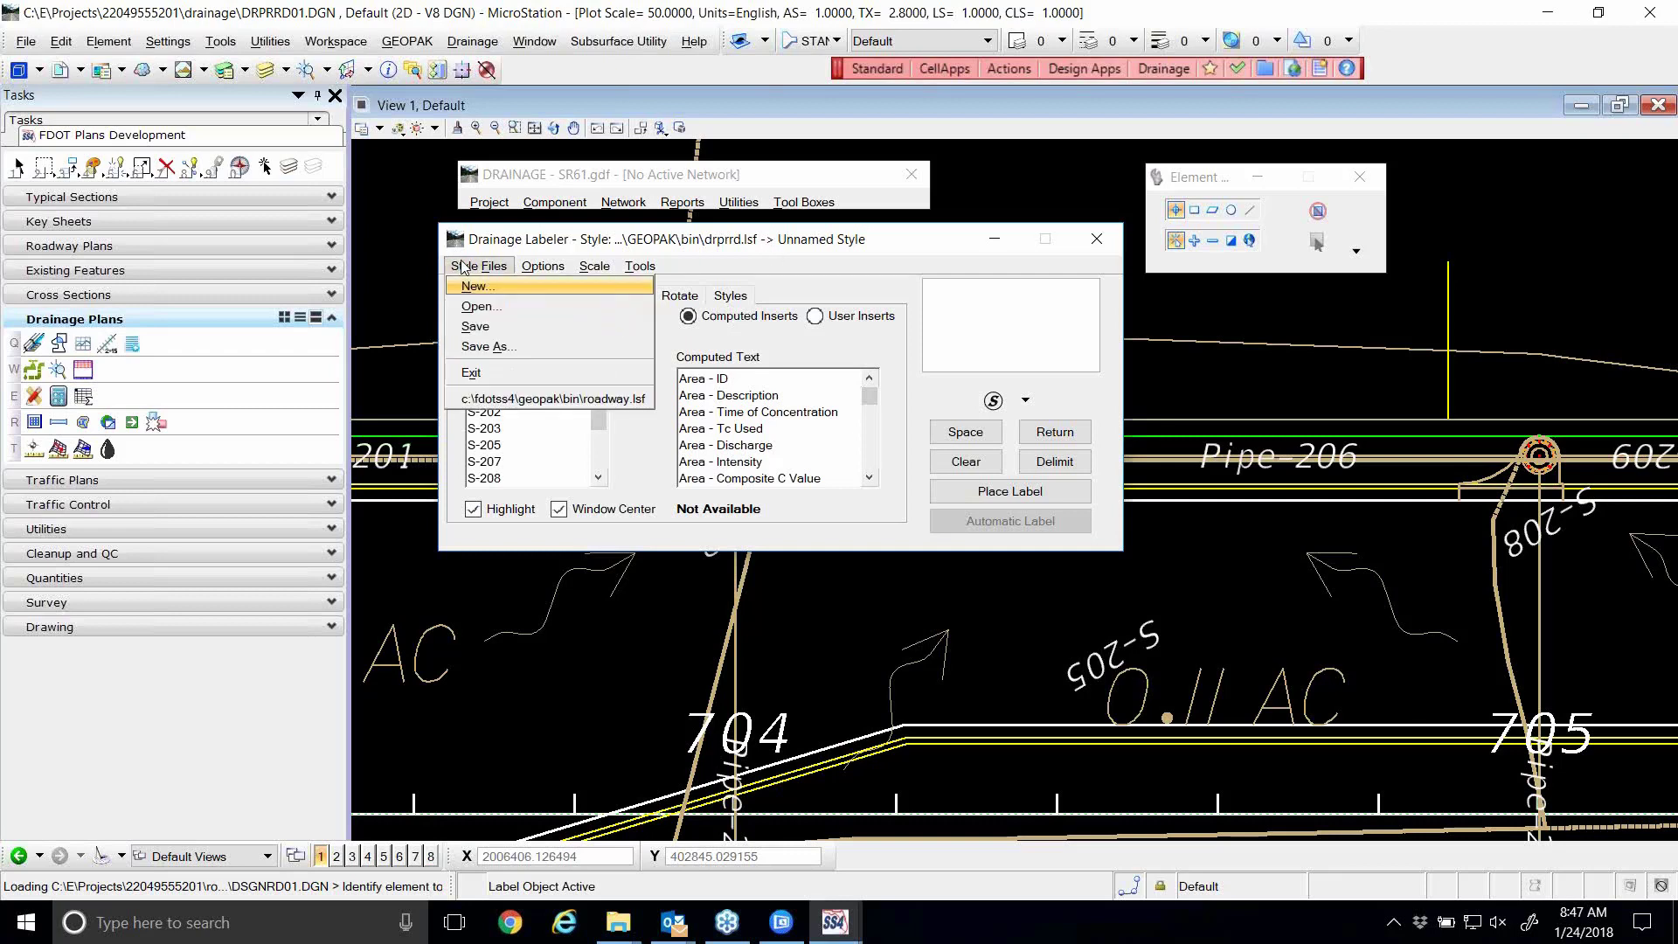
{"action": "left_click", "coordinate": [483, 346]}
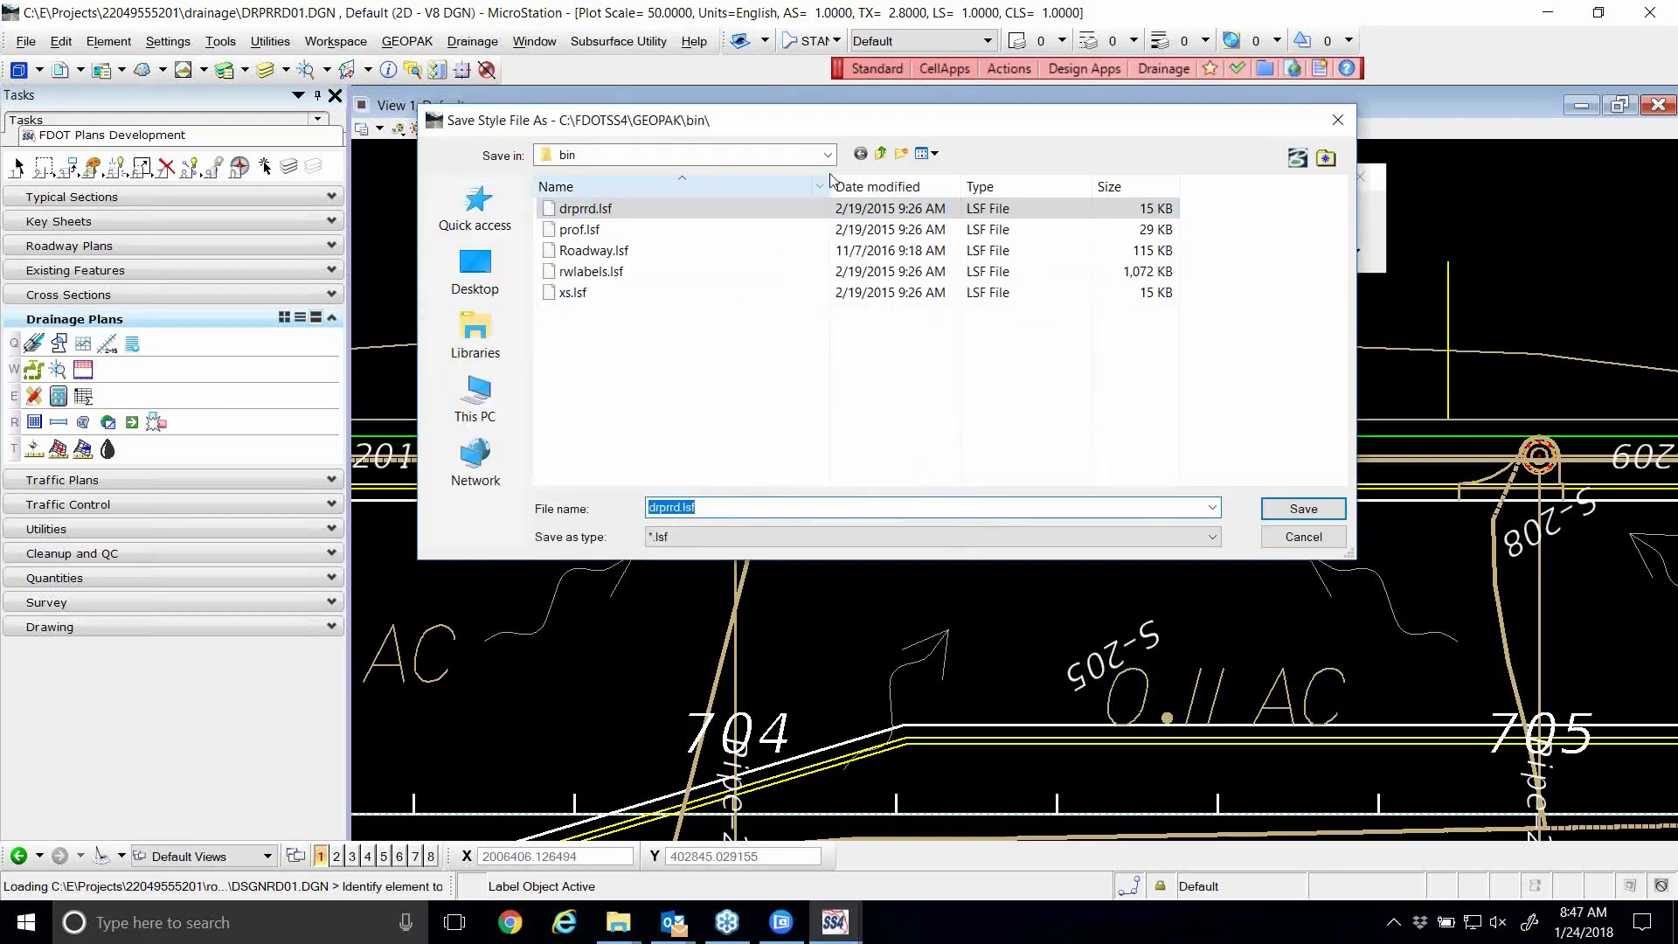
{"action": "left_click", "coordinate": [700, 154]}
{"action": "left_click", "coordinate": [610, 456]}
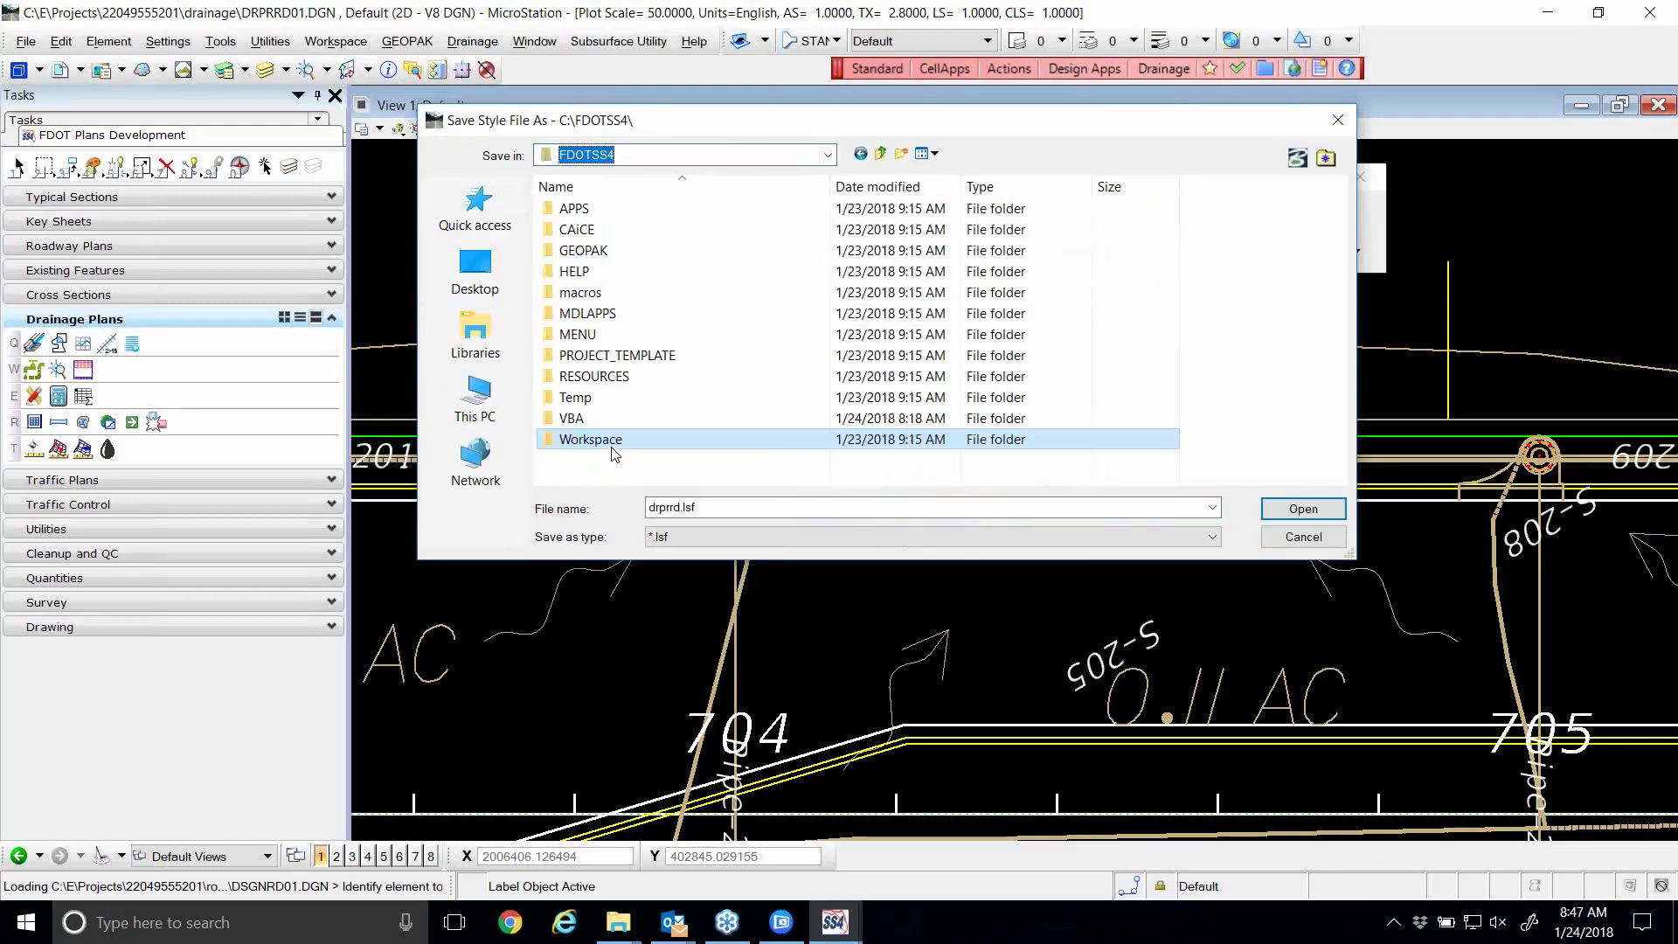
{"action": "left_click", "coordinate": [881, 154]}
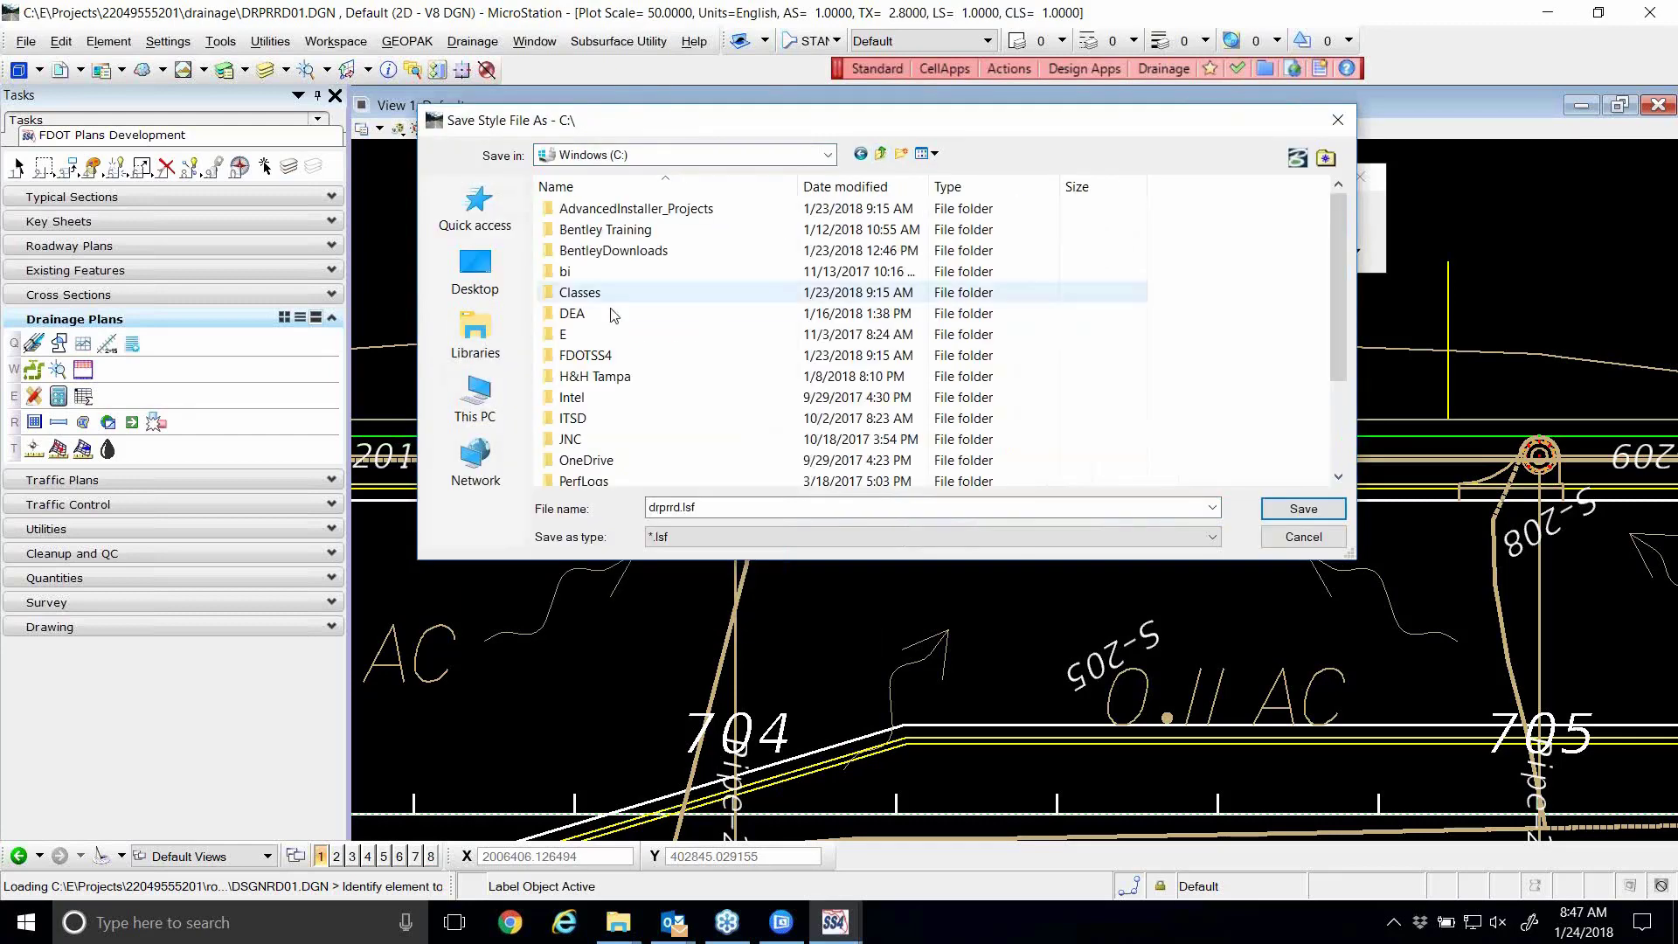
{"action": "double_click", "coordinate": [564, 336]}
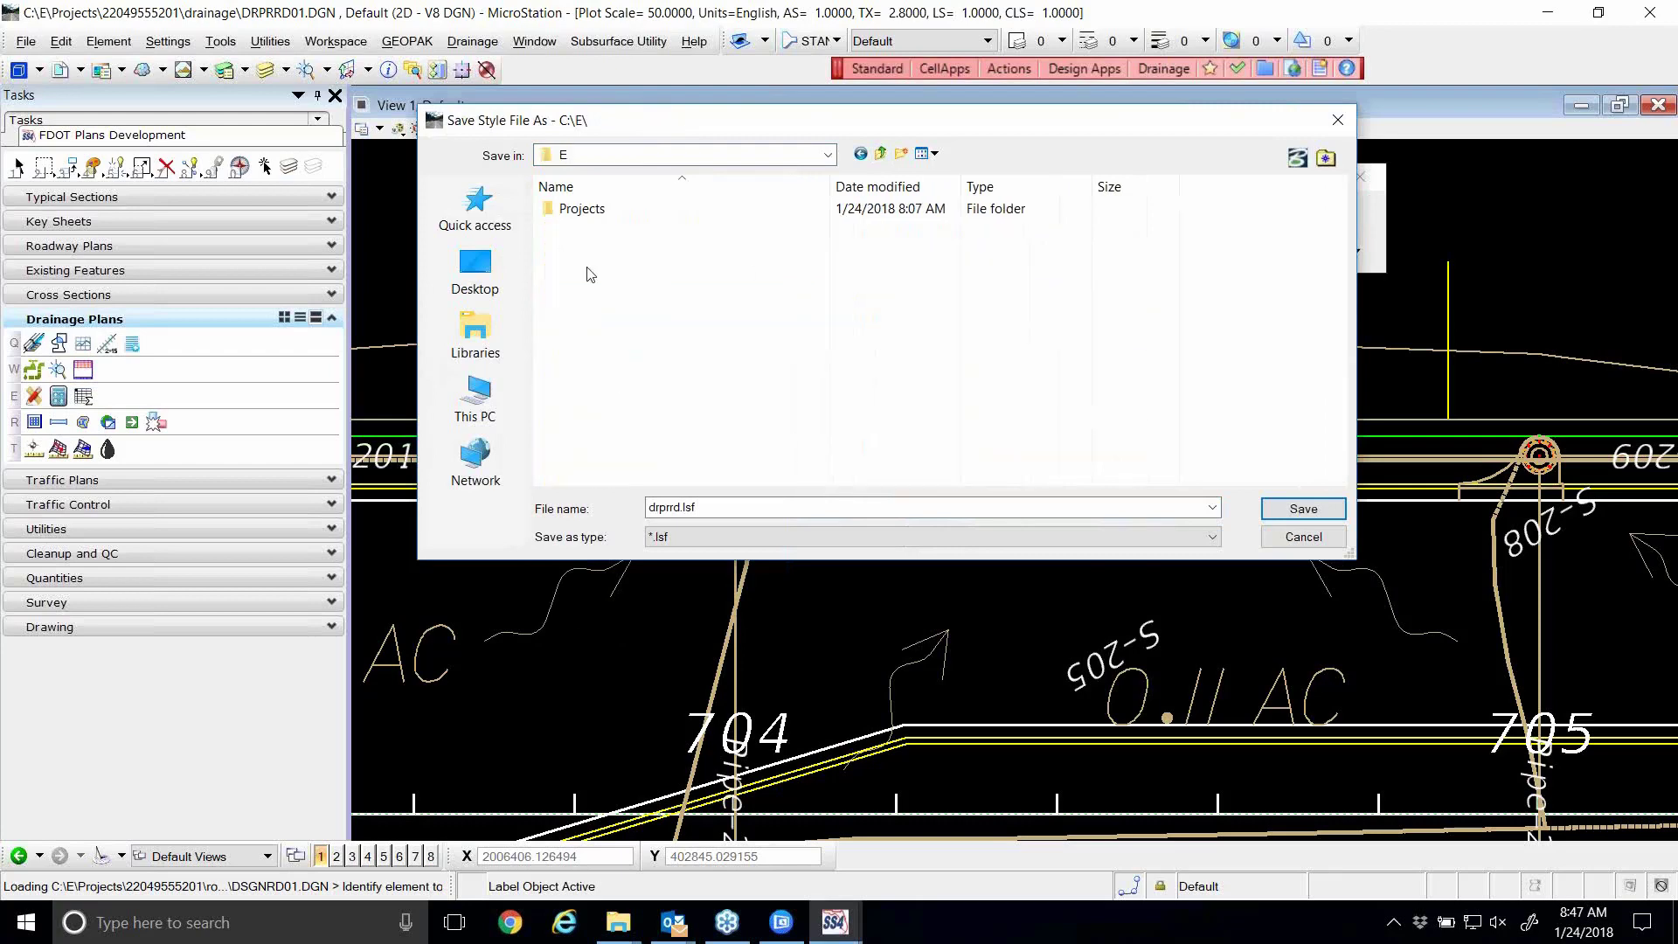
{"action": "double_click", "coordinate": [600, 214]}
{"action": "left_click", "coordinate": [603, 213]}
{"action": "double_click", "coordinate": [600, 210]}
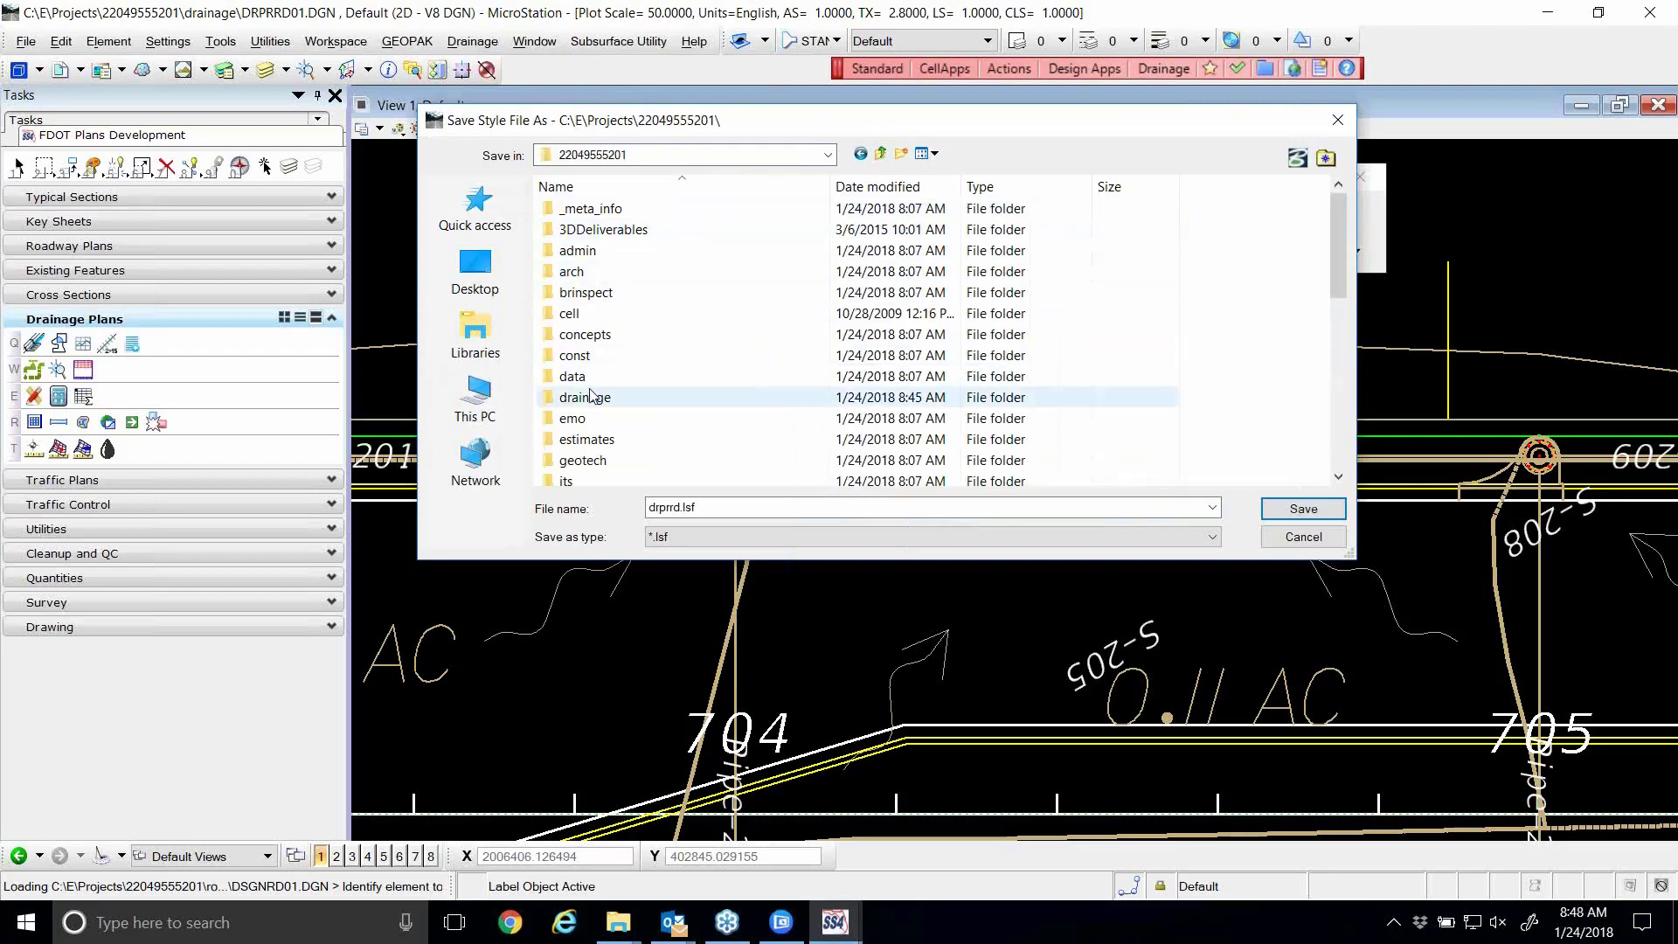
{"action": "double_click", "coordinate": [603, 292]}
- Save the label style file as Drainage.lsf, replacing the existing file of that name
{"action": "left_click", "coordinate": [594, 229]}
{"action": "left_click", "coordinate": [614, 231]}
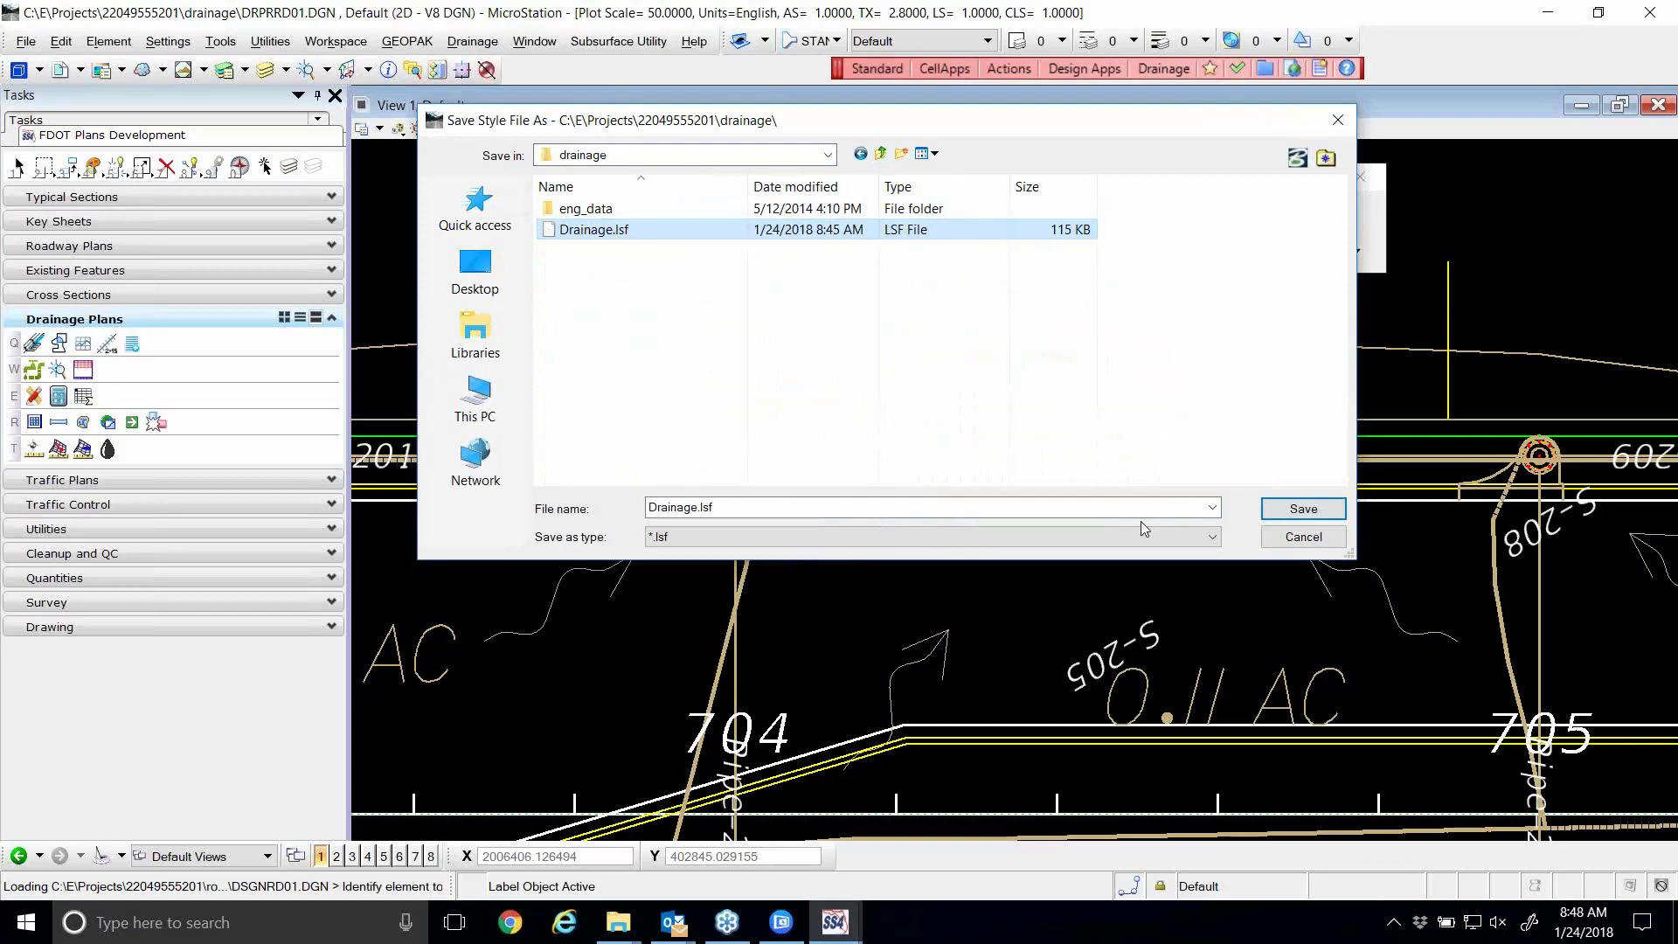
{"action": "left_click", "coordinate": [1281, 513]}
{"action": "left_click", "coordinate": [1288, 514]}
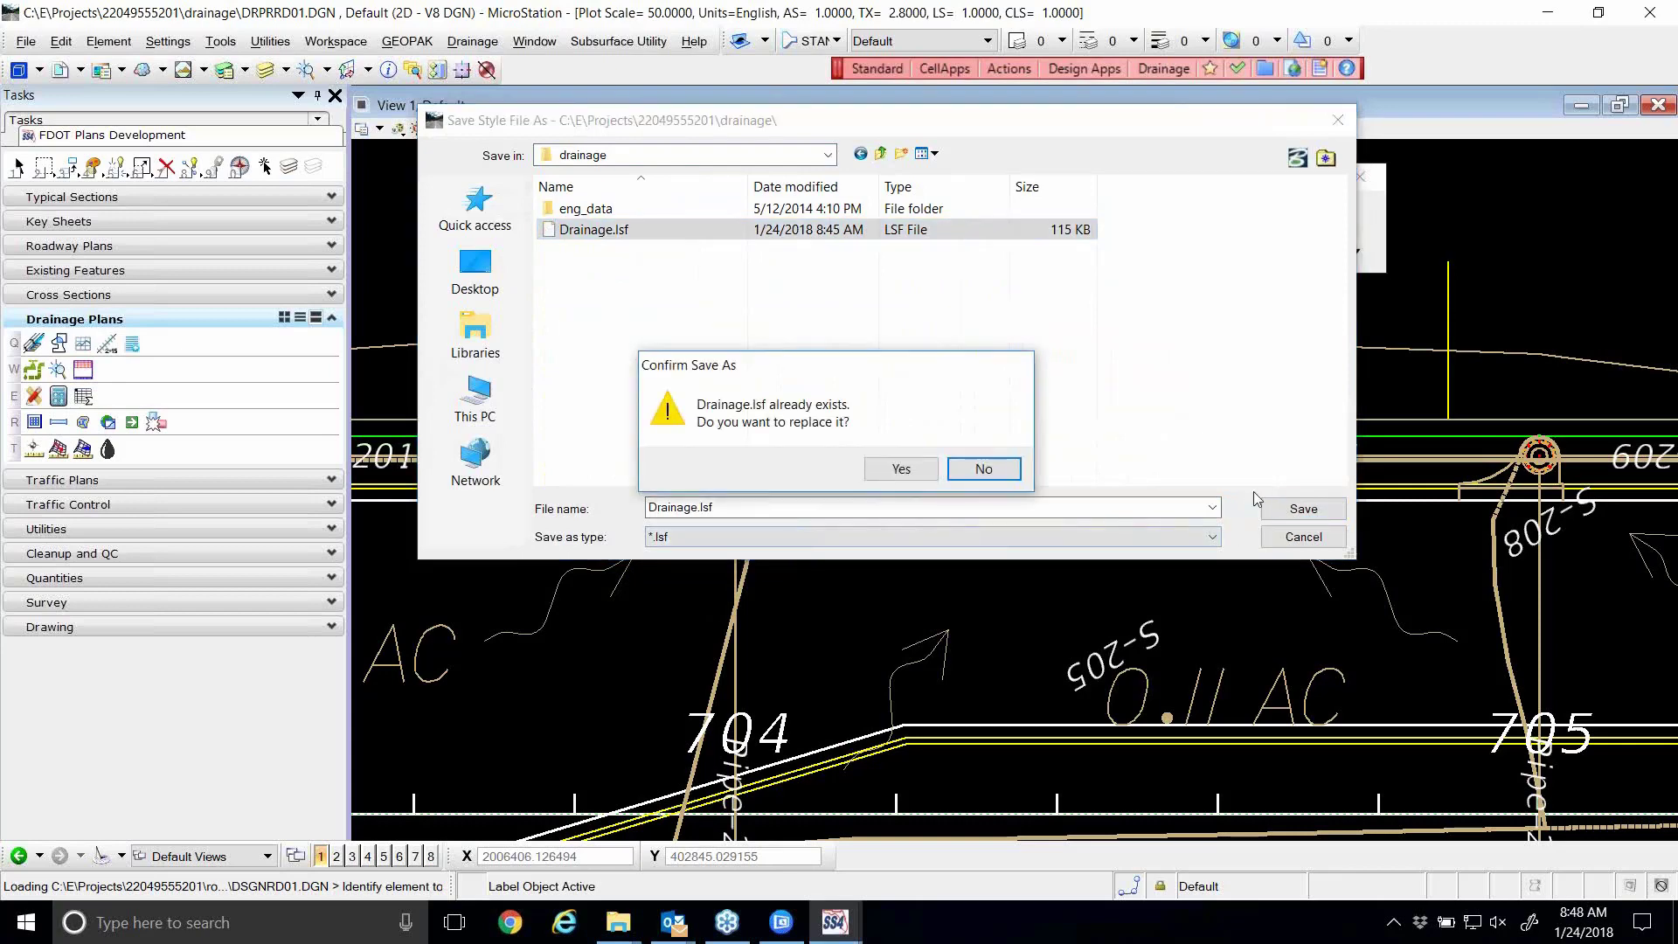
{"action": "left_click", "coordinate": [899, 469]}
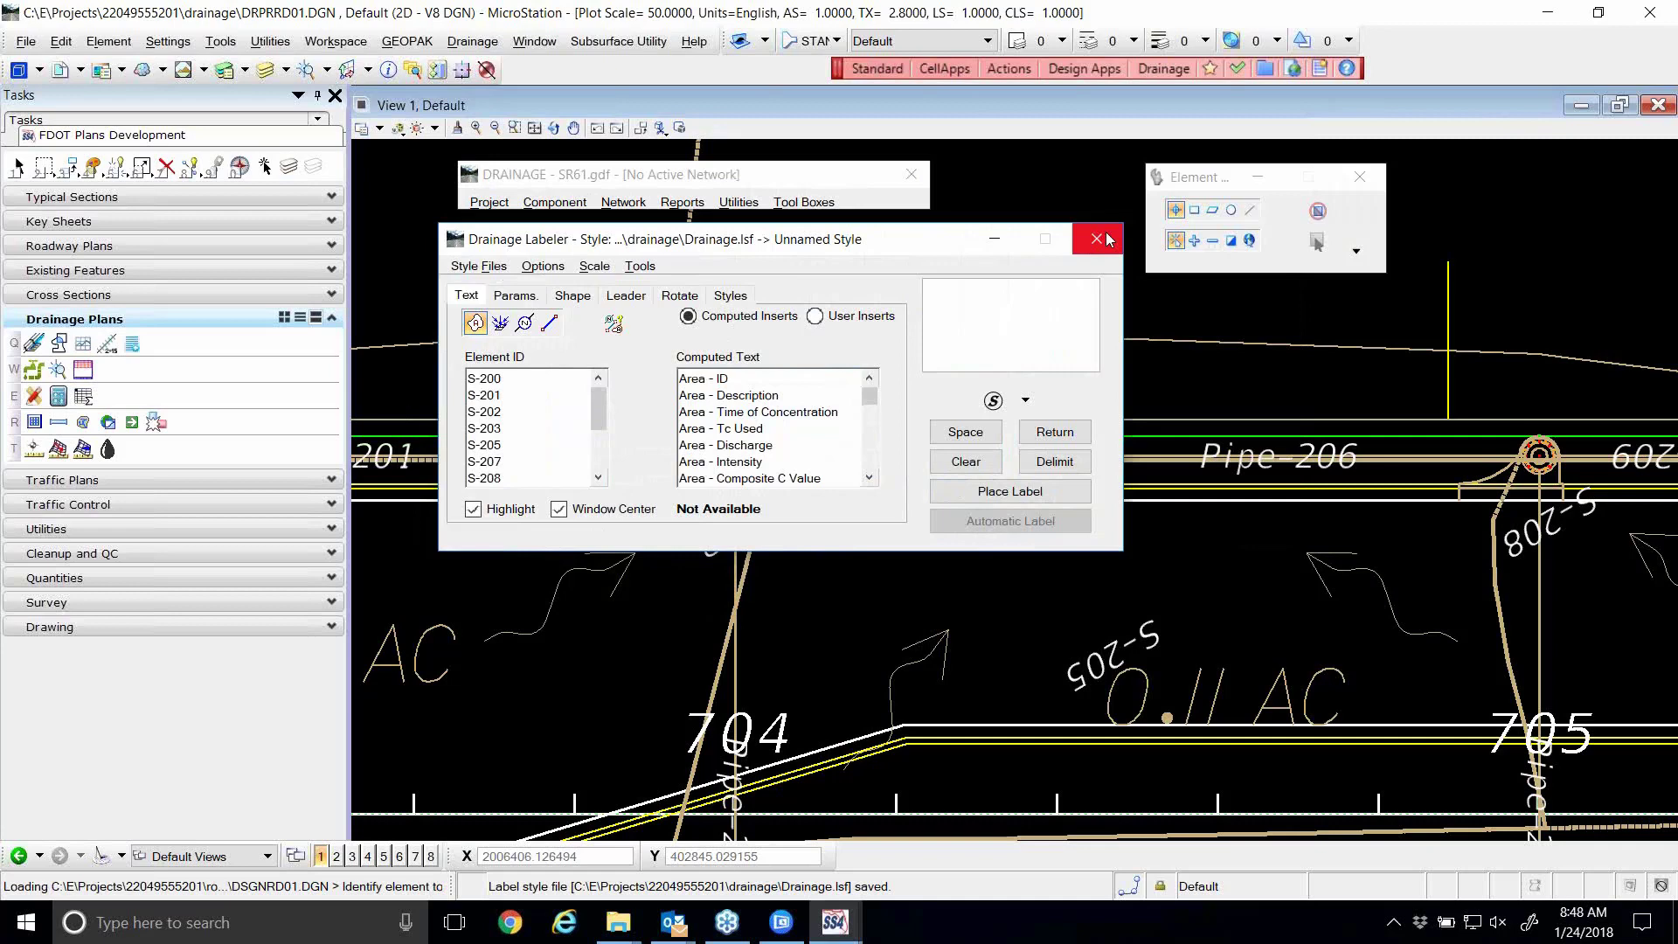
- Review the Drainage Labeler's style, rotation, leader and shape settings
{"action": "left_click", "coordinate": [736, 296]}
{"action": "left_click", "coordinate": [679, 295]}
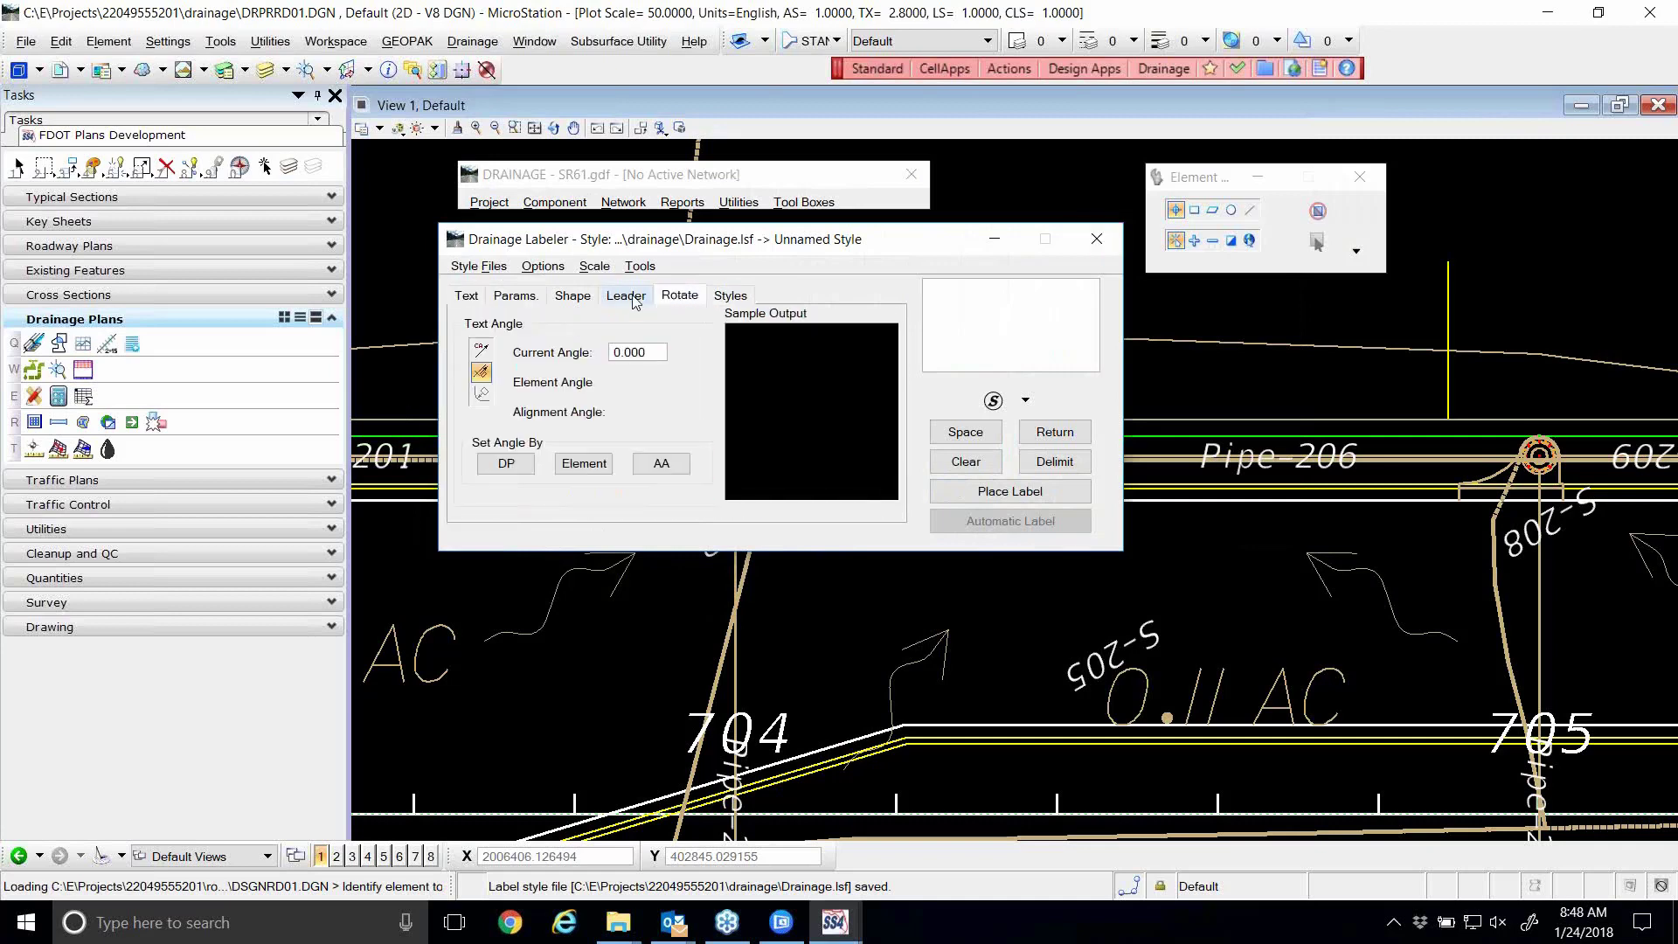
{"action": "left_click", "coordinate": [636, 296]}
{"action": "left_click", "coordinate": [739, 296]}
{"action": "left_click", "coordinate": [670, 297]}
{"action": "left_click", "coordinate": [626, 296]}
{"action": "left_click", "coordinate": [572, 296]}
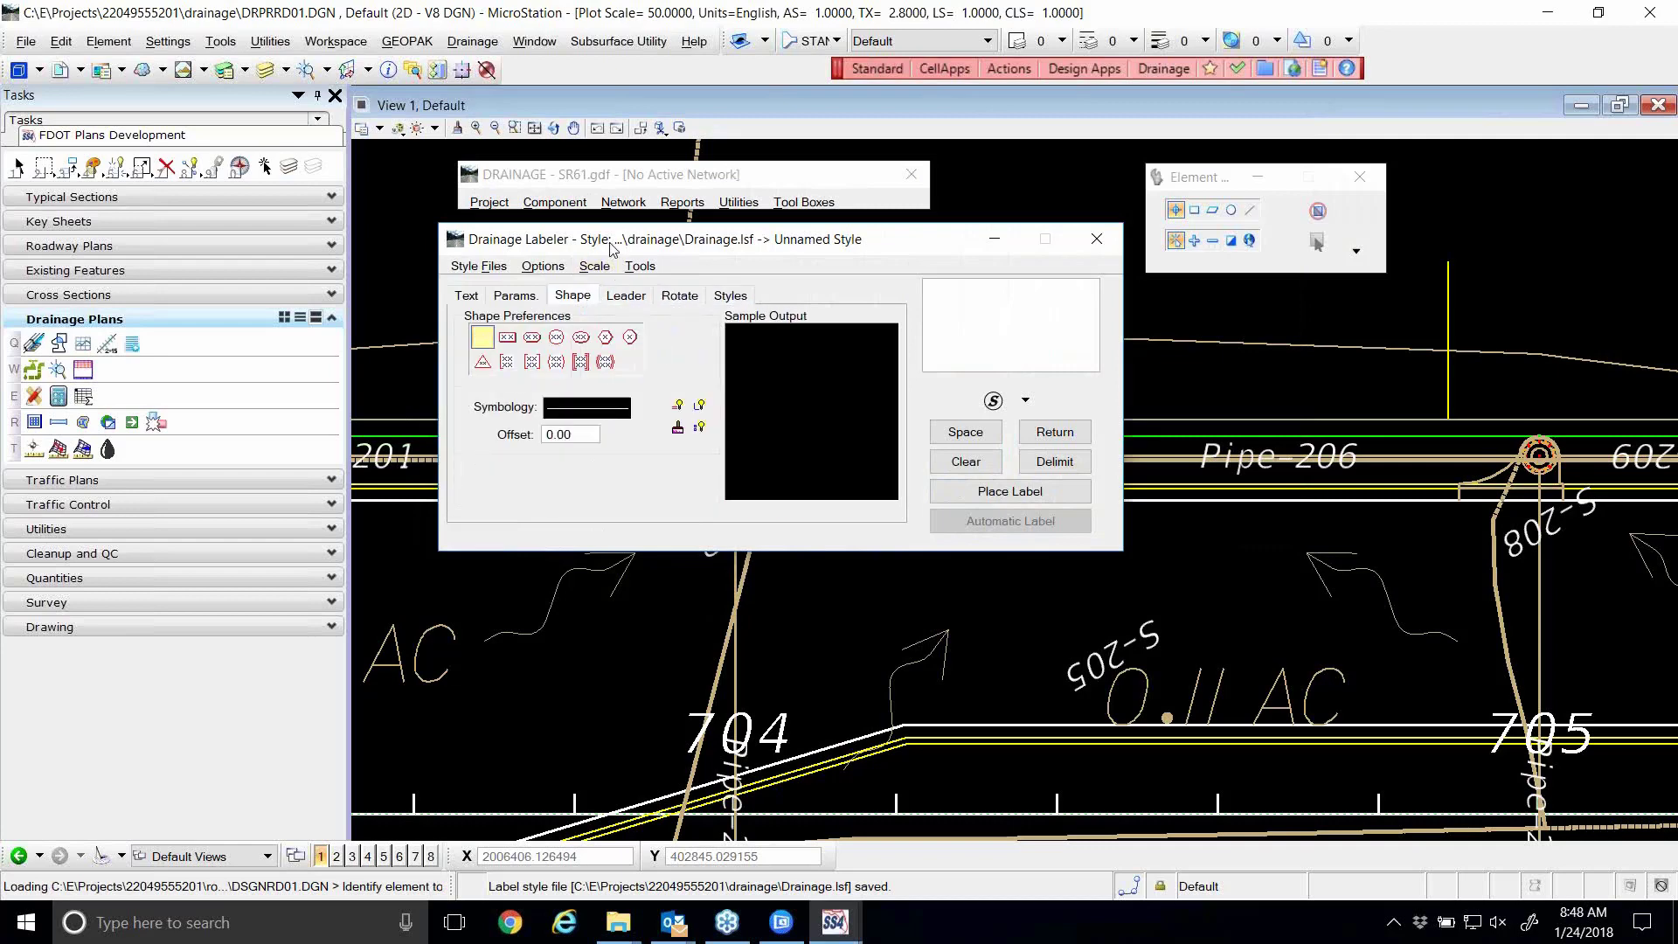
{"action": "left_click_drag", "start_coordinate": [612, 244], "coordinate": [595, 244]}
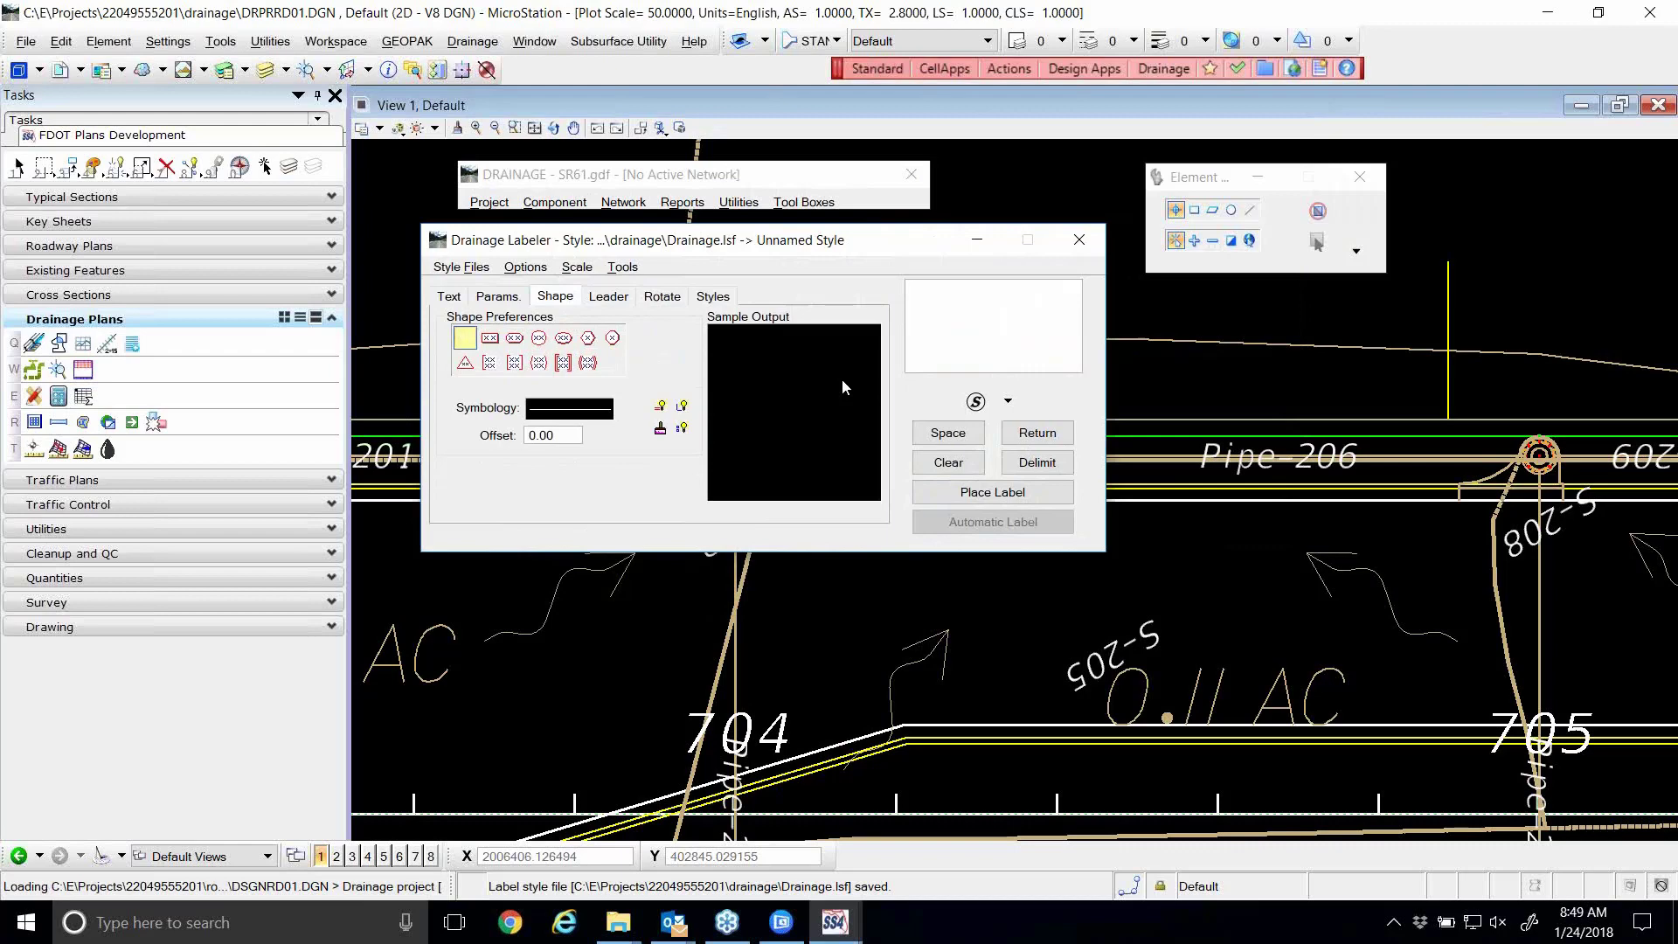
- Switch the labeler's text options to node elements with computed inserts
{"action": "left_click", "coordinate": [449, 297]}
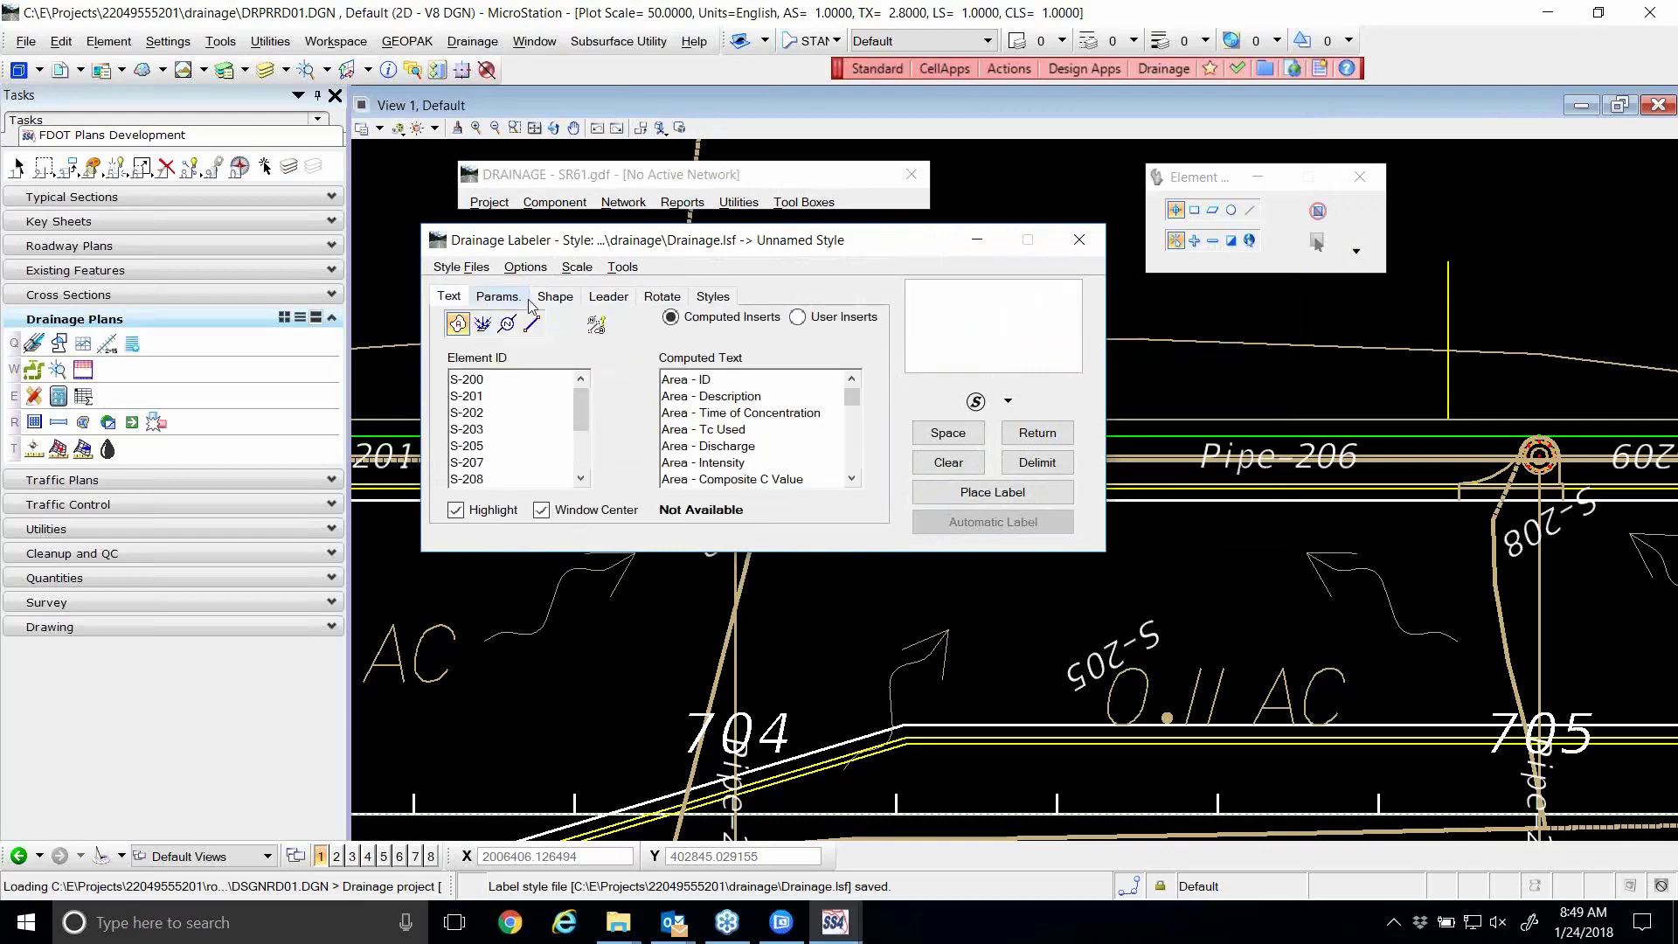
{"action": "left_click", "coordinate": [507, 324]}
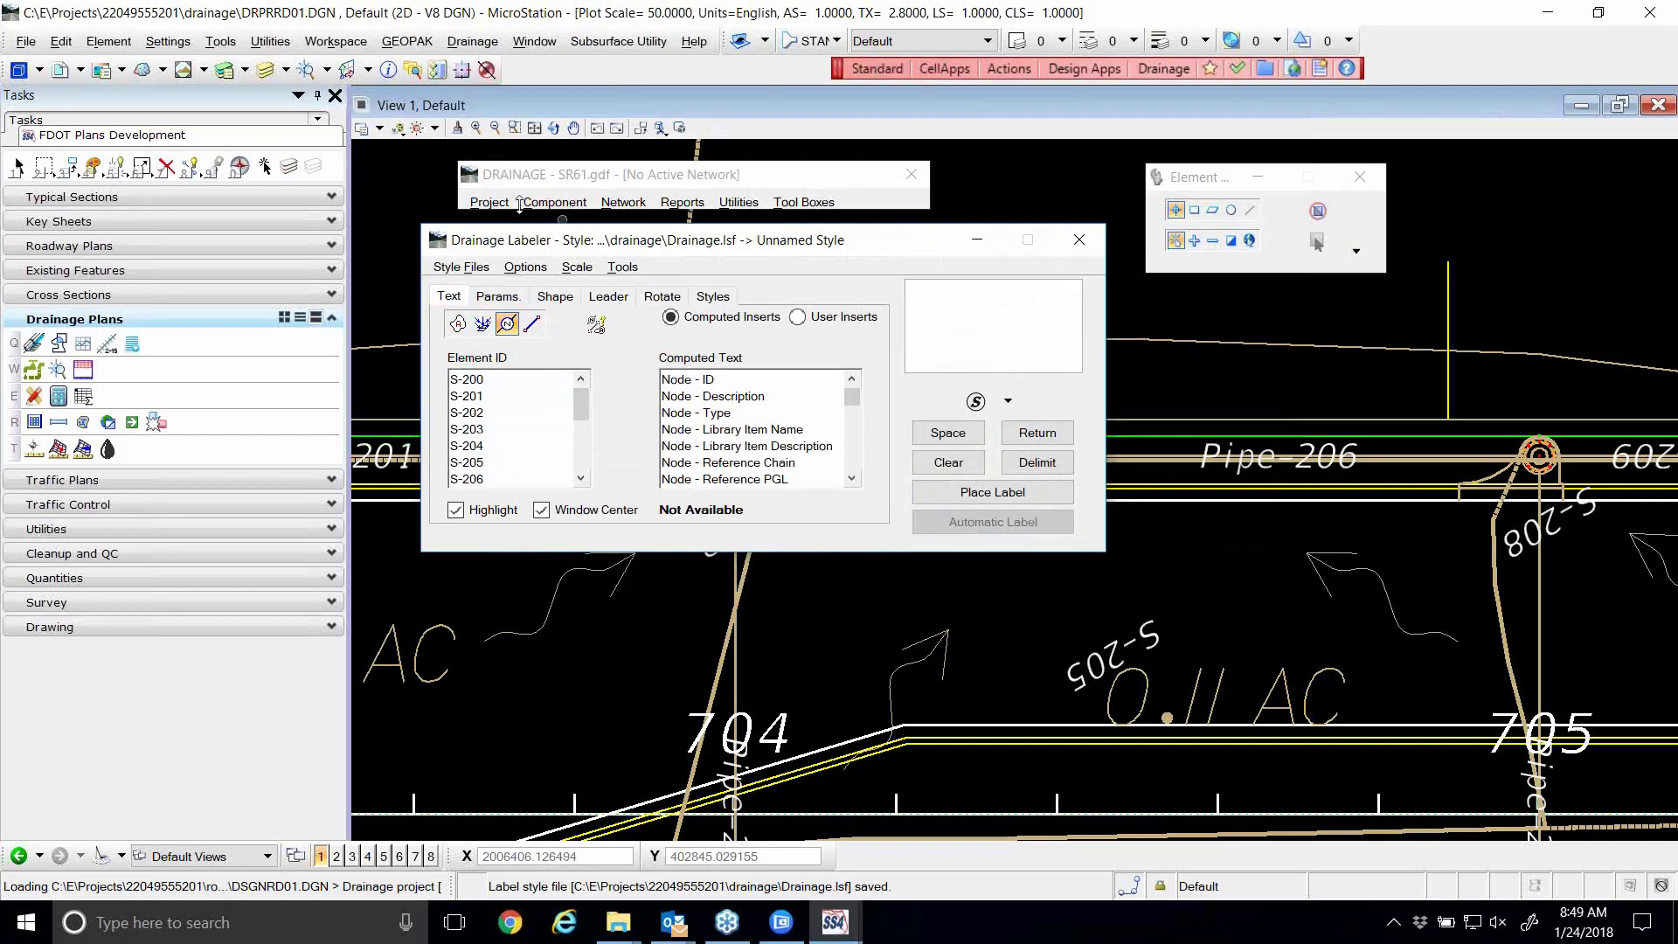
{"action": "left_click_drag", "start_coordinate": [570, 252], "coordinate": [604, 273]}
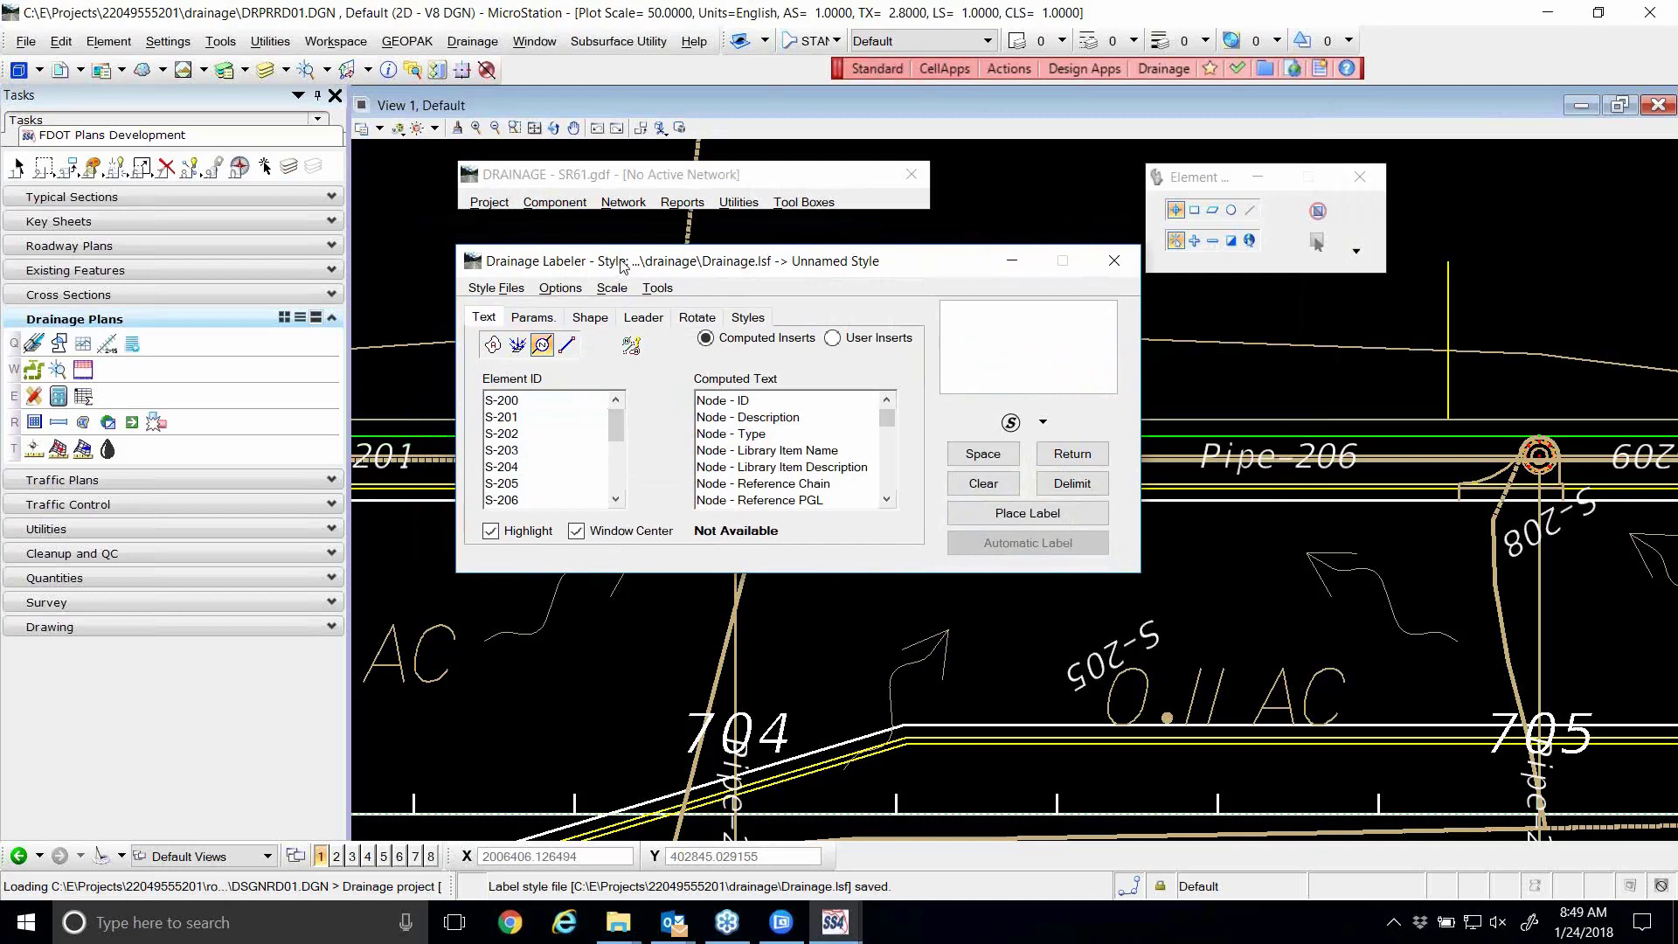
- Start the Renumber Nodes tool, choose chain SR61 as the alignment and enable the station range limit
{"action": "left_click", "coordinate": [734, 202]}
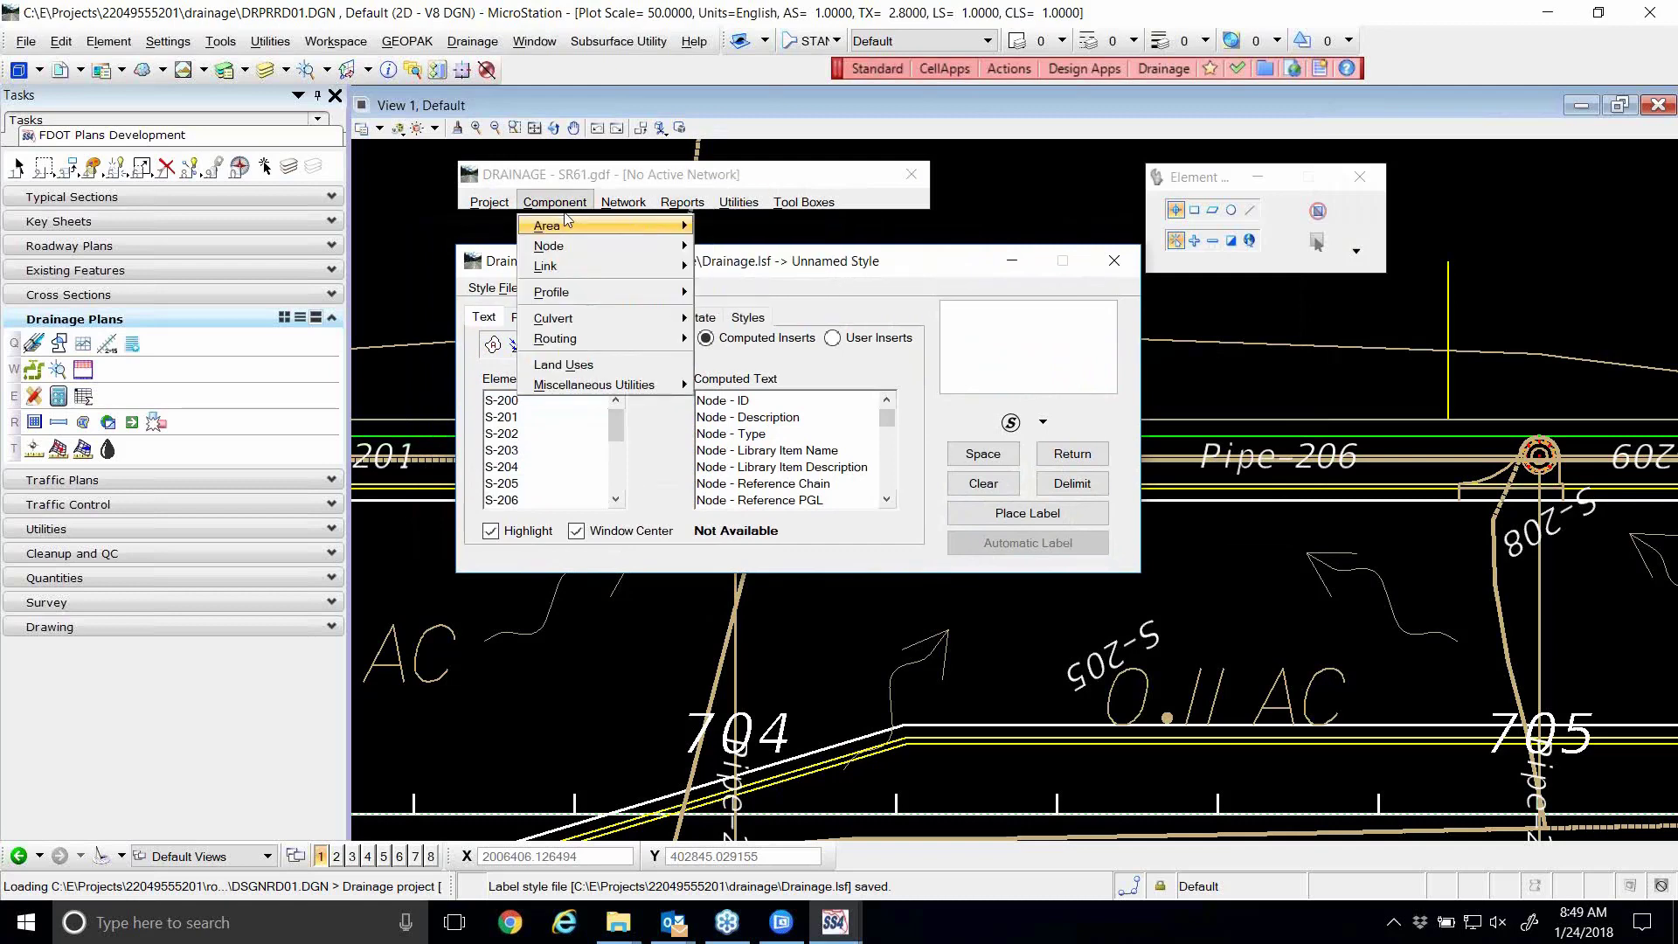
{"action": "mouse_move", "coordinate": [566, 208]}
{"action": "mouse_move", "coordinate": [564, 245]}
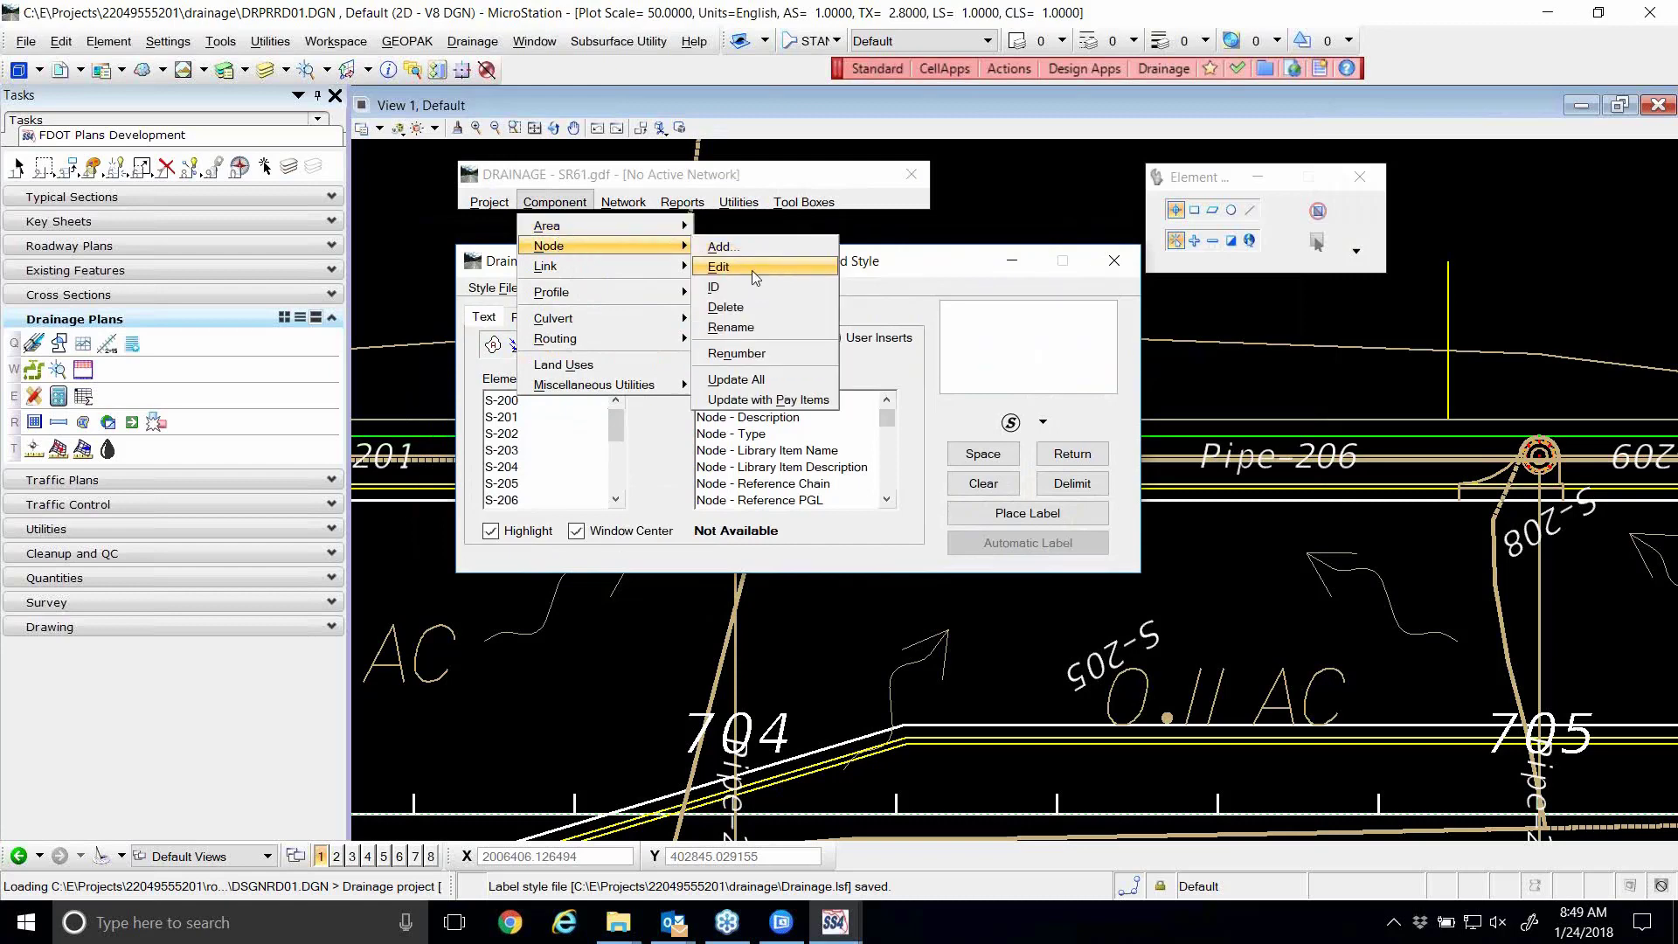
{"action": "left_click", "coordinate": [779, 353]}
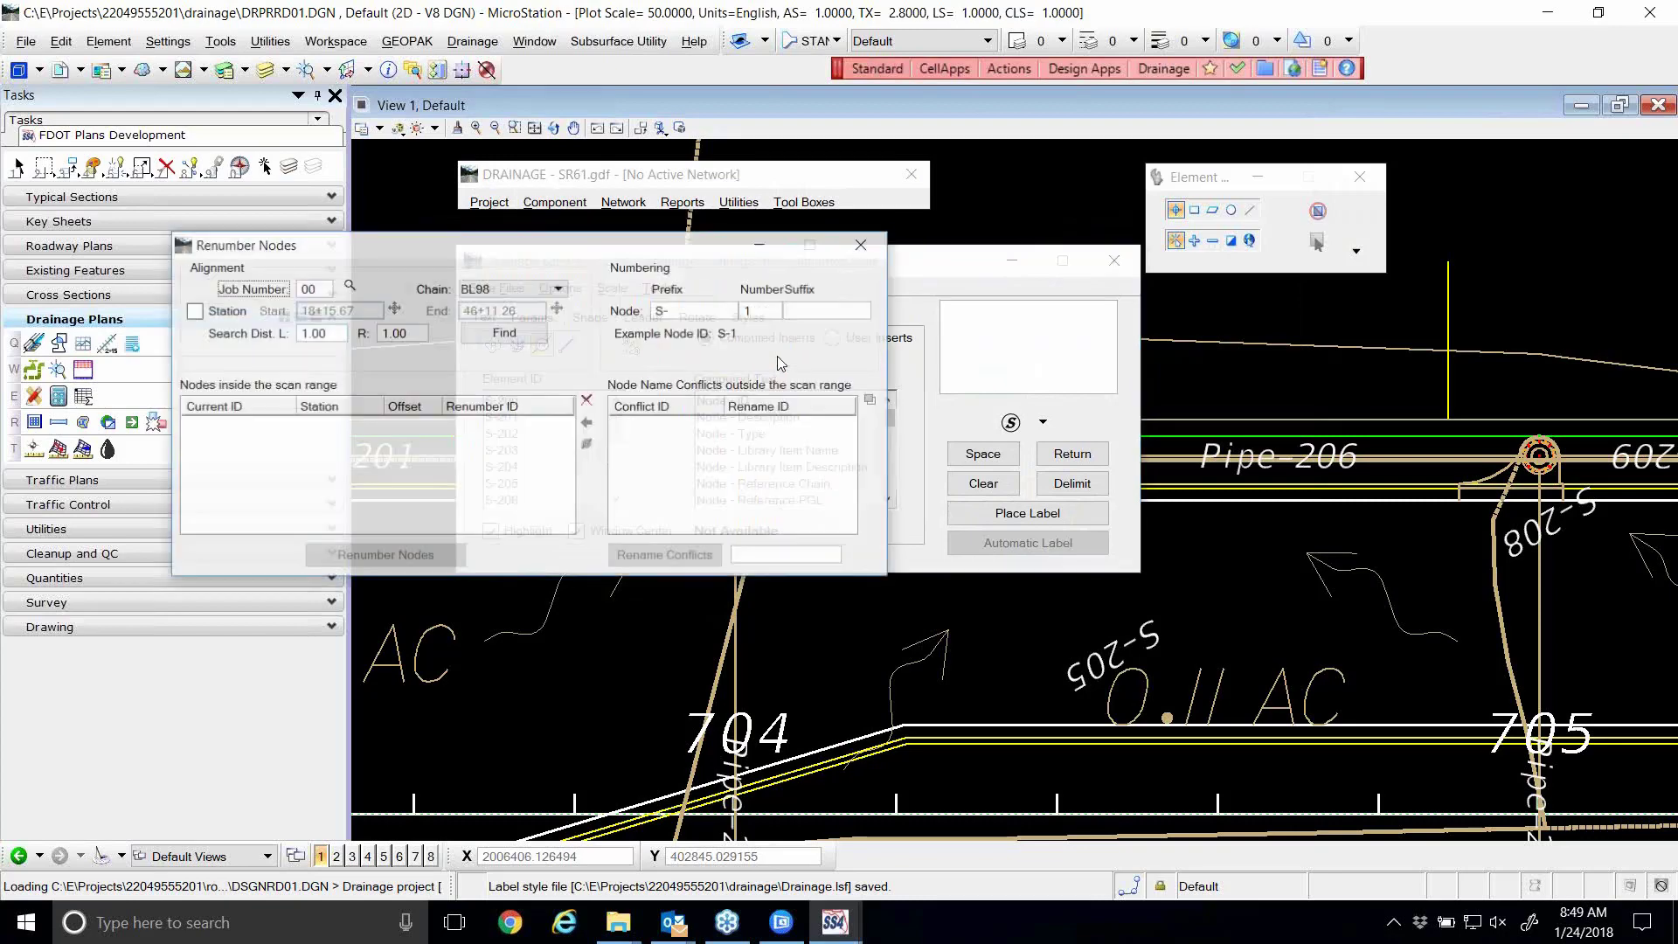
{"action": "left_click_drag", "start_coordinate": [536, 253], "coordinate": [837, 305]}
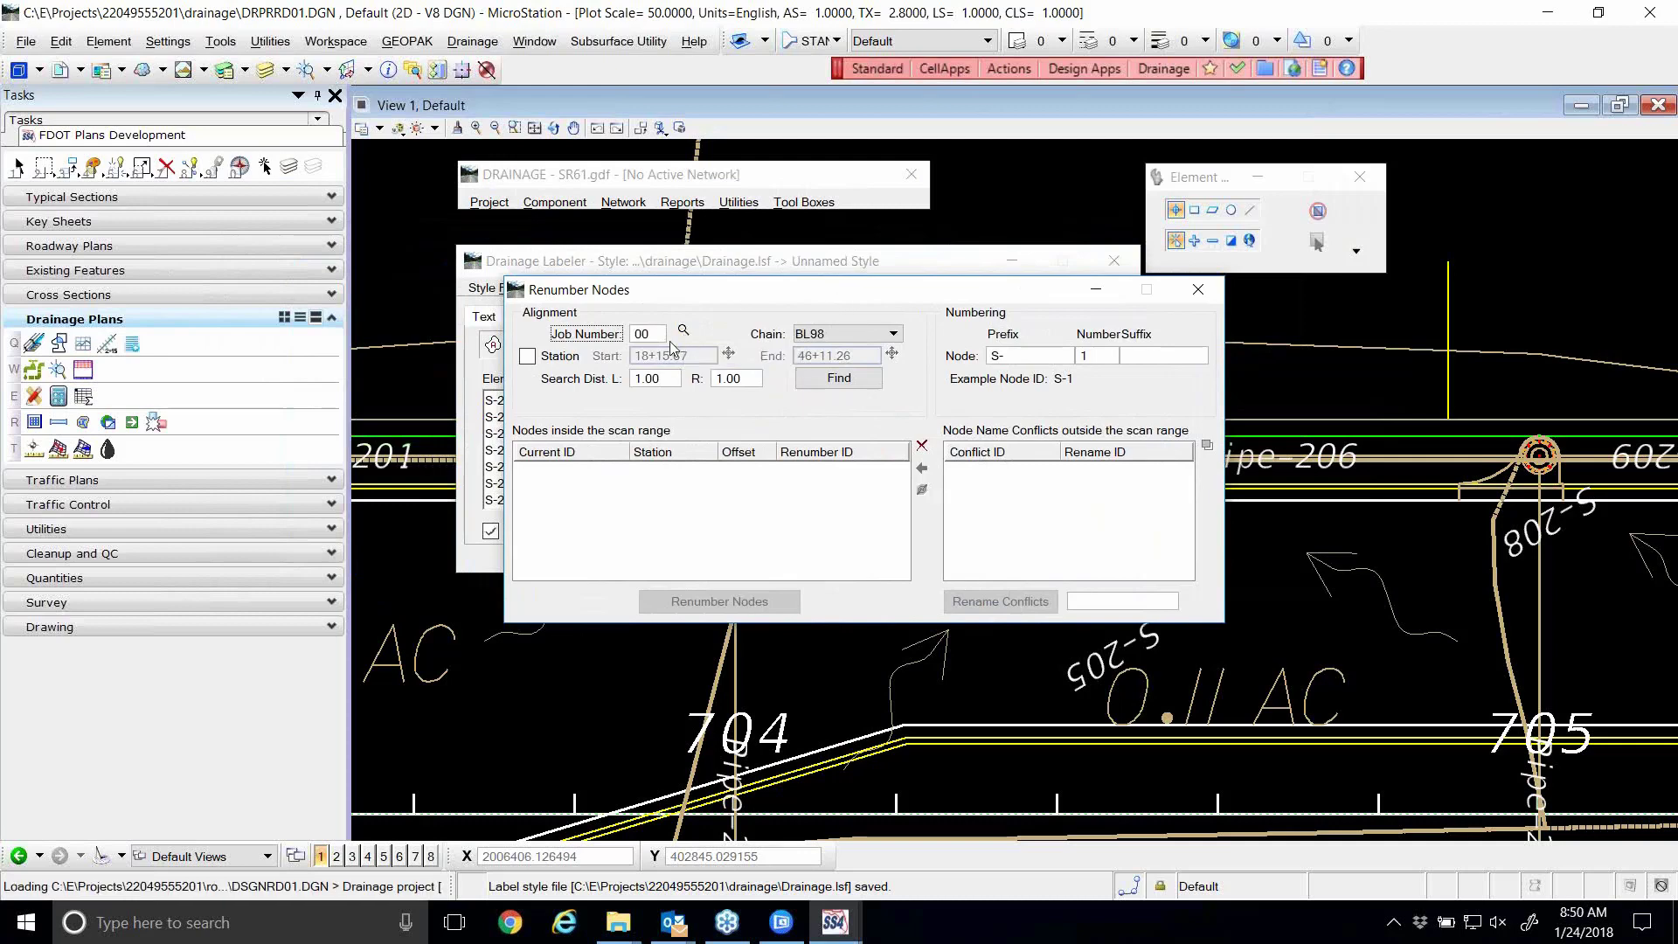
{"action": "left_click", "coordinate": [855, 336]}
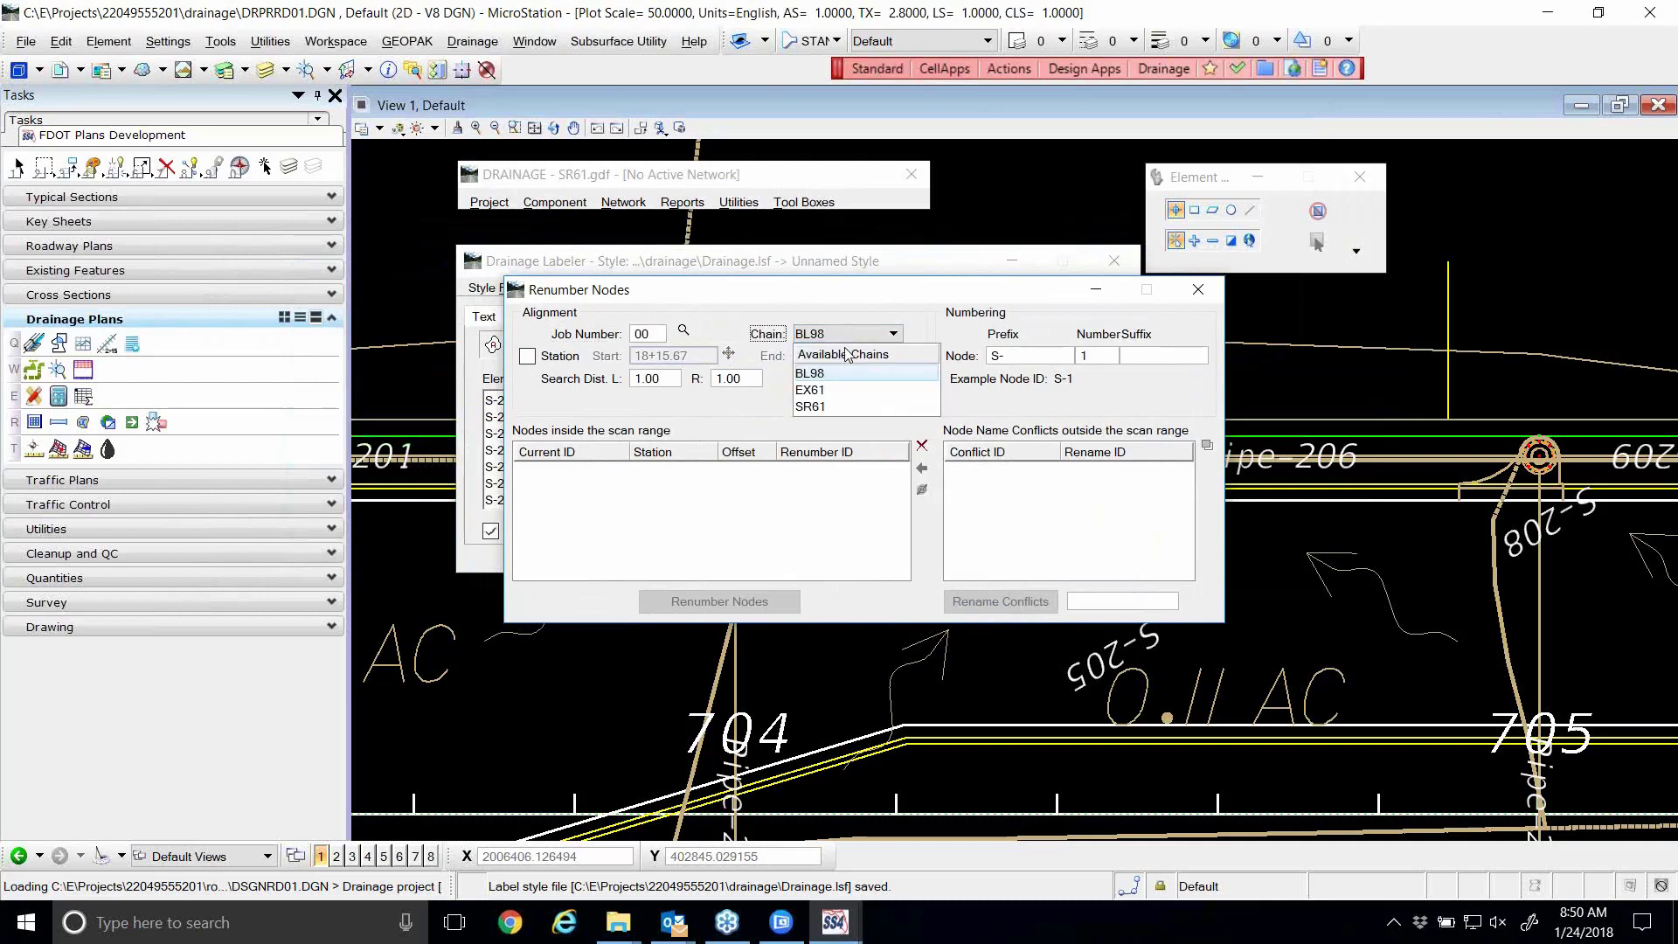
{"action": "left_click", "coordinate": [836, 405]}
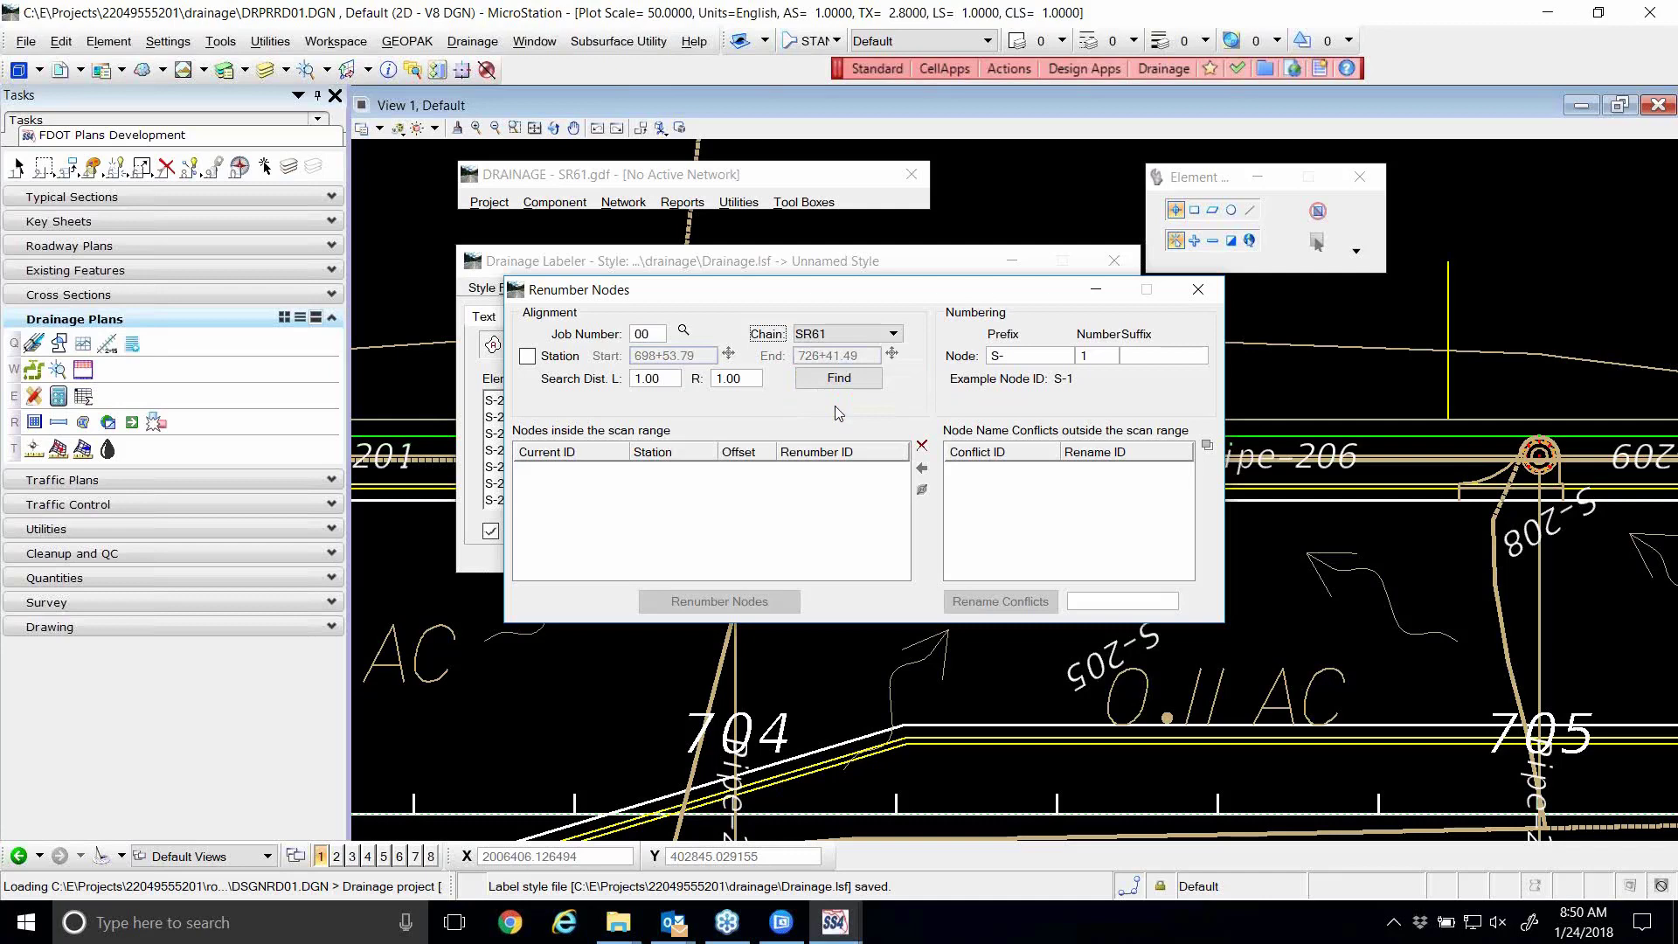
{"action": "left_click", "coordinate": [541, 357]}
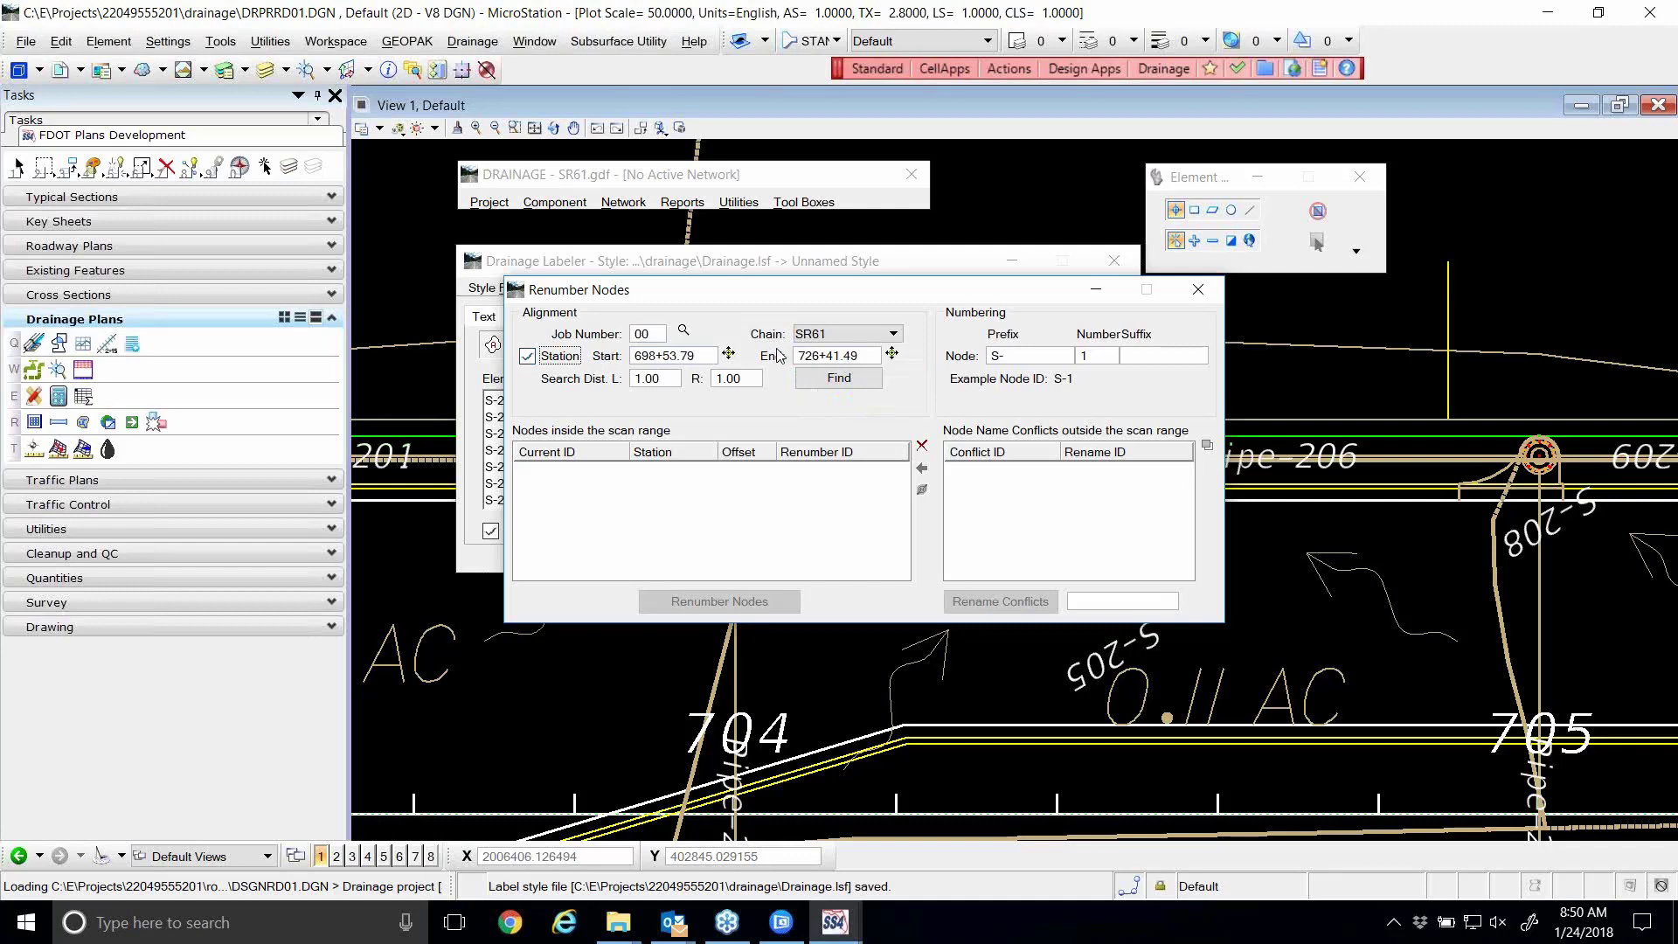
- Set the left and right search distances to 100 and find the nodes along the chain
{"action": "left_click_drag", "start_coordinate": [667, 379], "coordinate": [635, 385]}
{"action": "type", "text": "100"}
{"action": "key", "text": "Tab"}
{"action": "type", "text": "100"}
{"action": "key", "text": "Tab"}
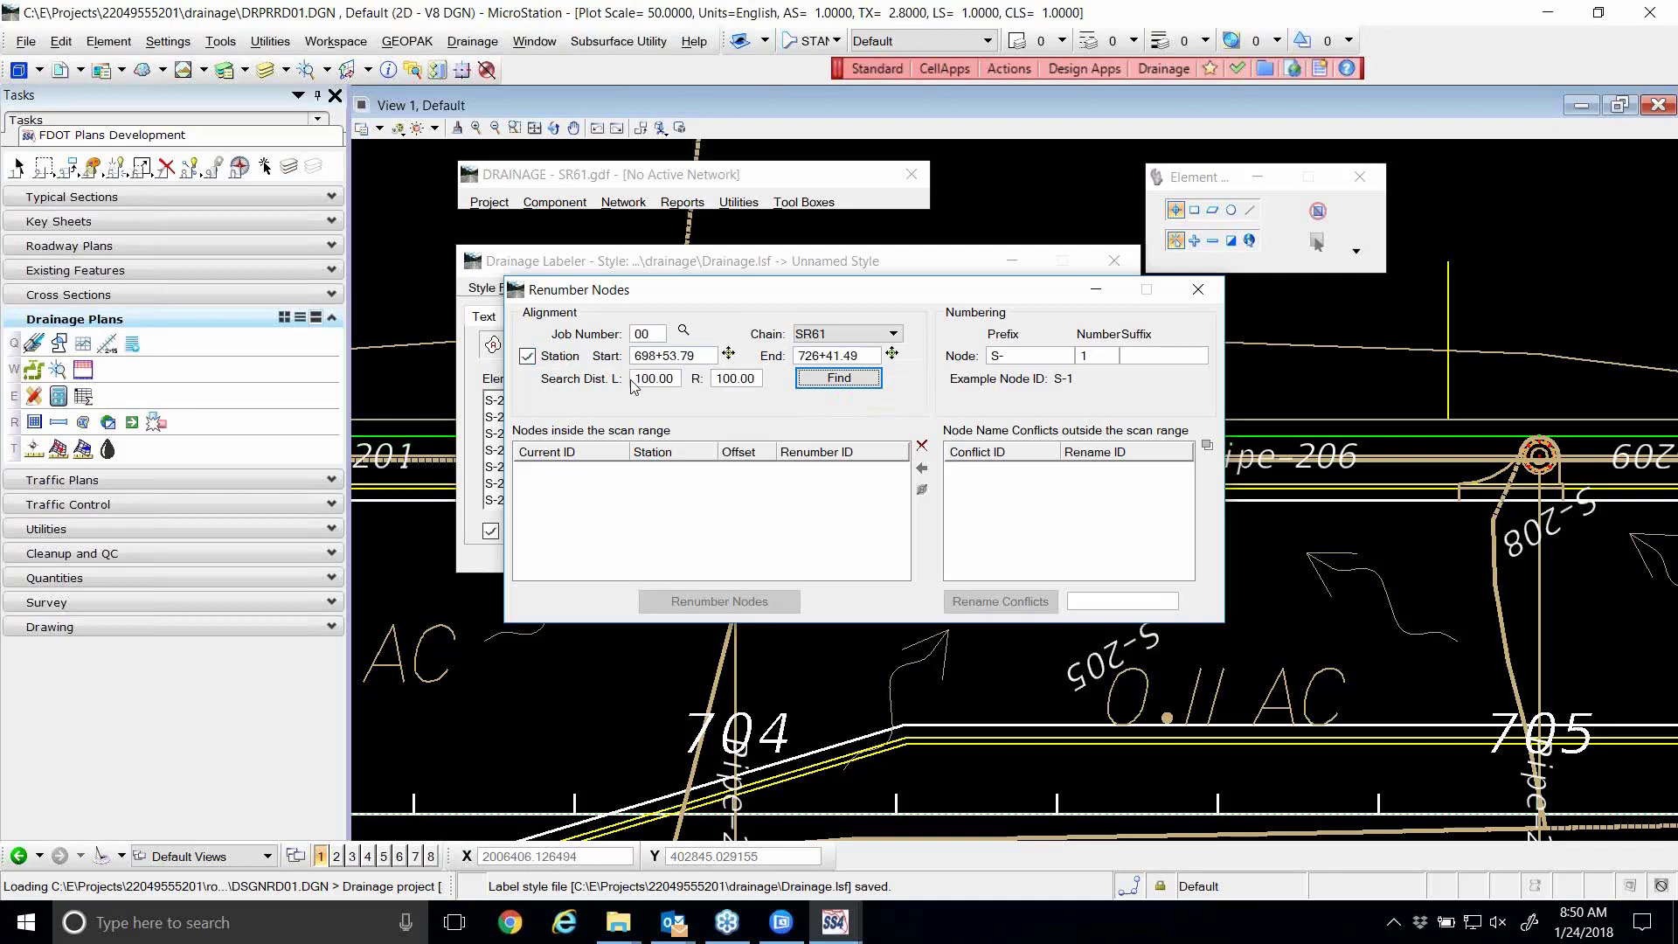
{"action": "left_click_drag", "start_coordinate": [706, 293], "coordinate": [663, 263]}
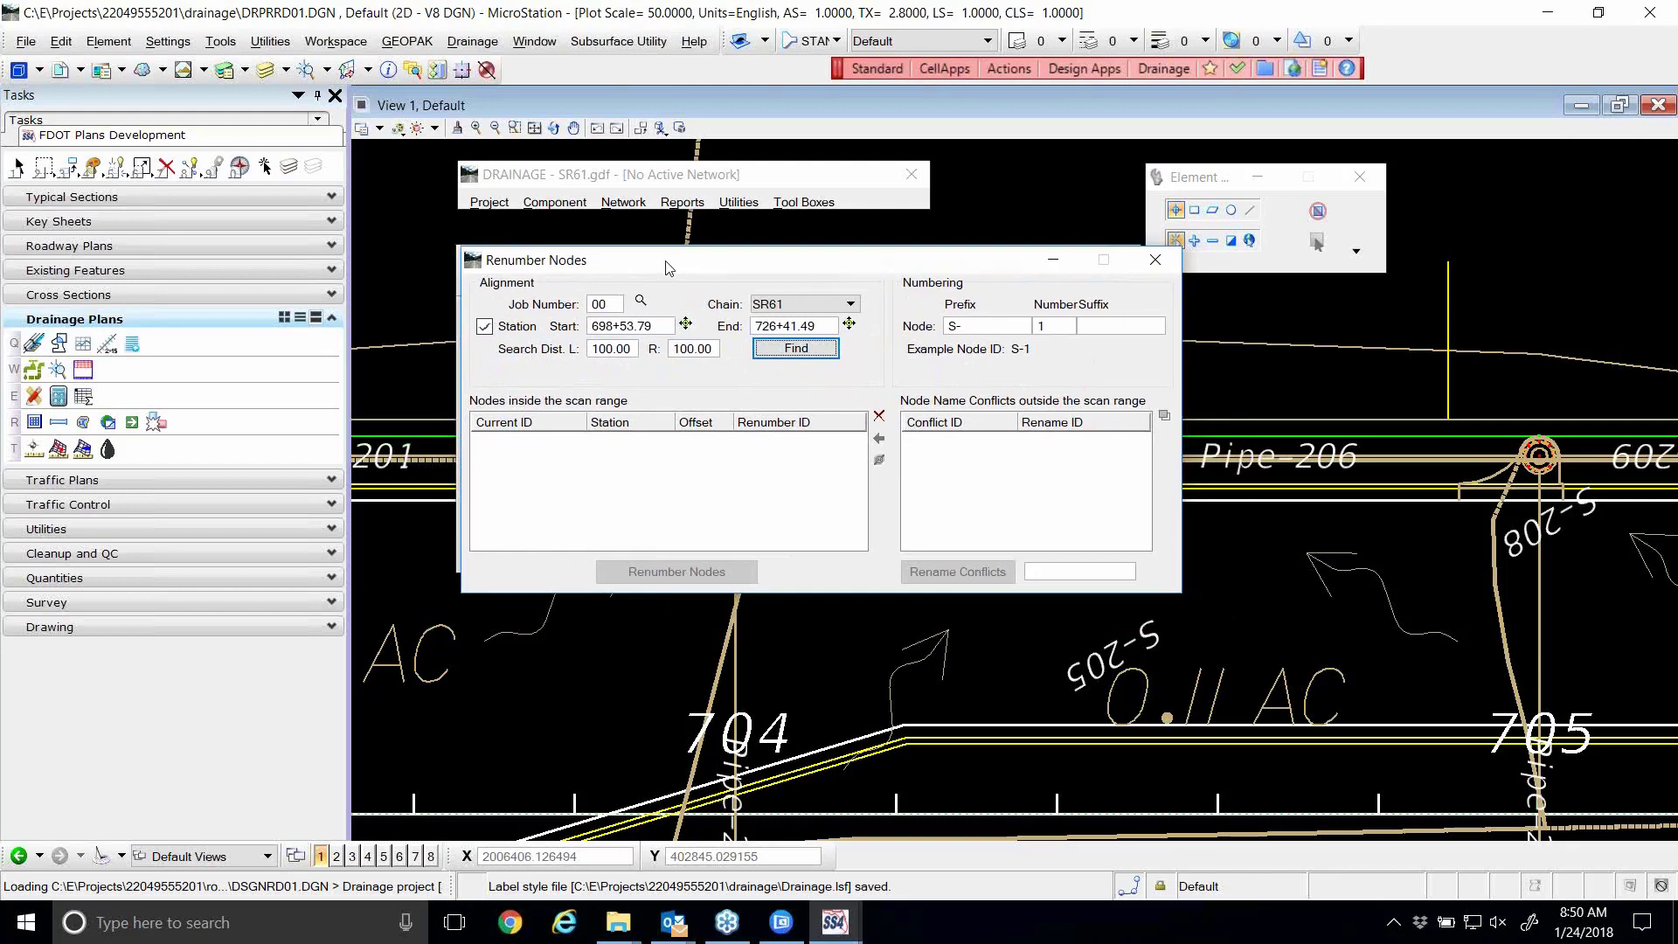
{"action": "left_click", "coordinate": [635, 349]}
{"action": "left_click_drag", "start_coordinate": [635, 349], "coordinate": [580, 359]}
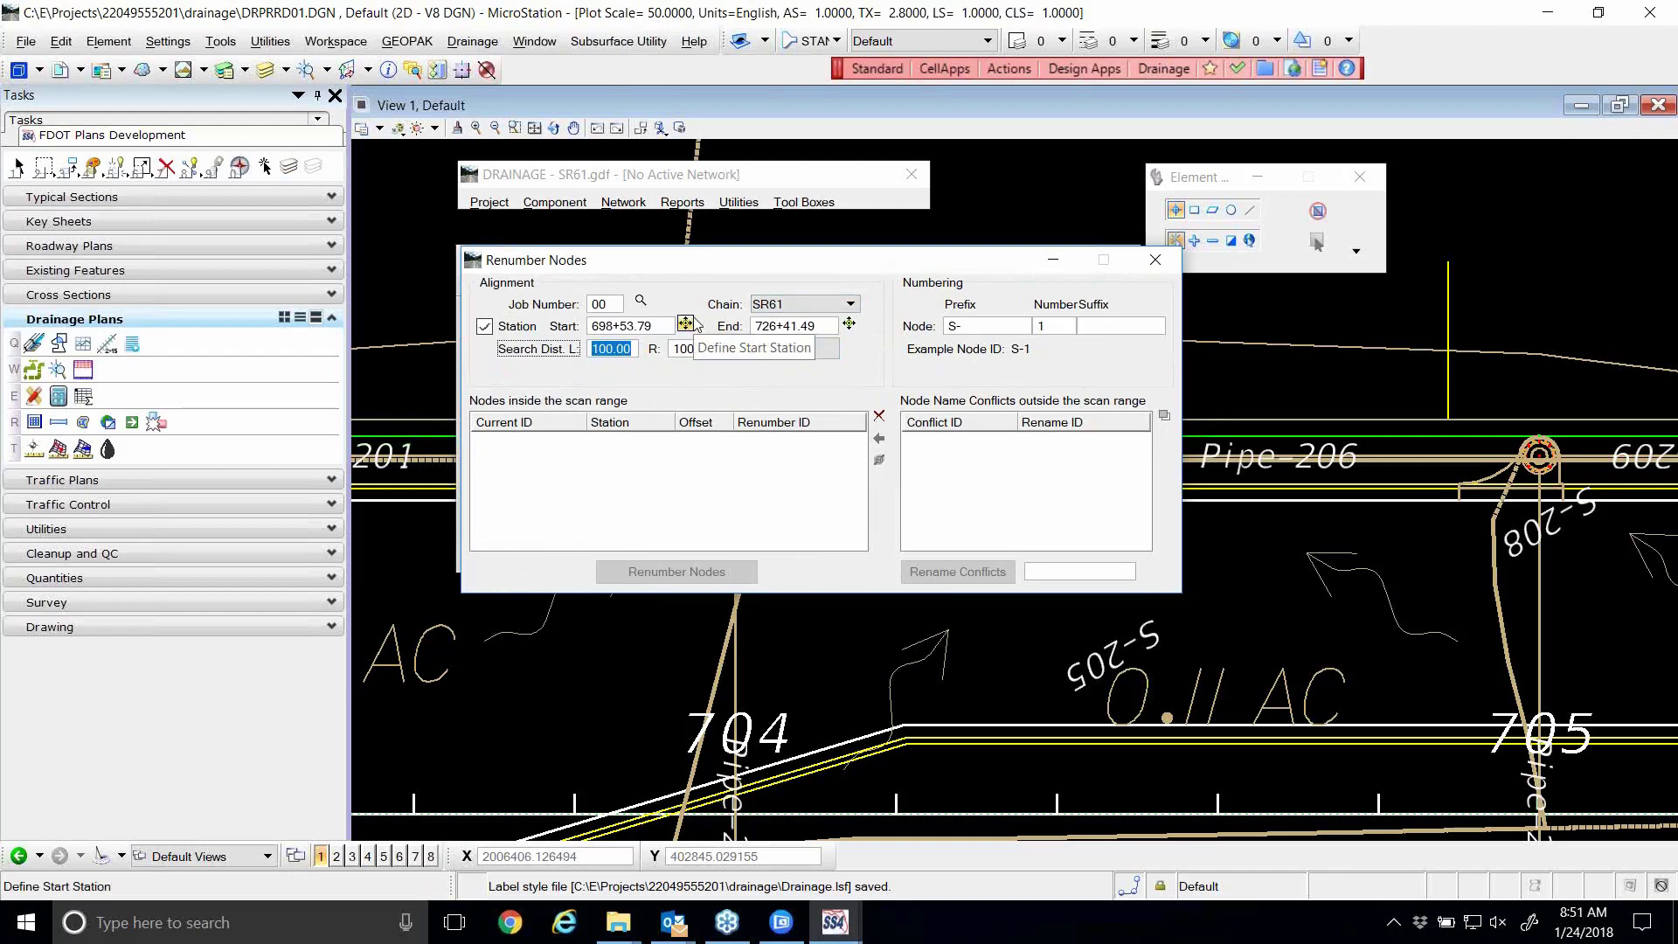
{"action": "left_click", "coordinate": [802, 350]}
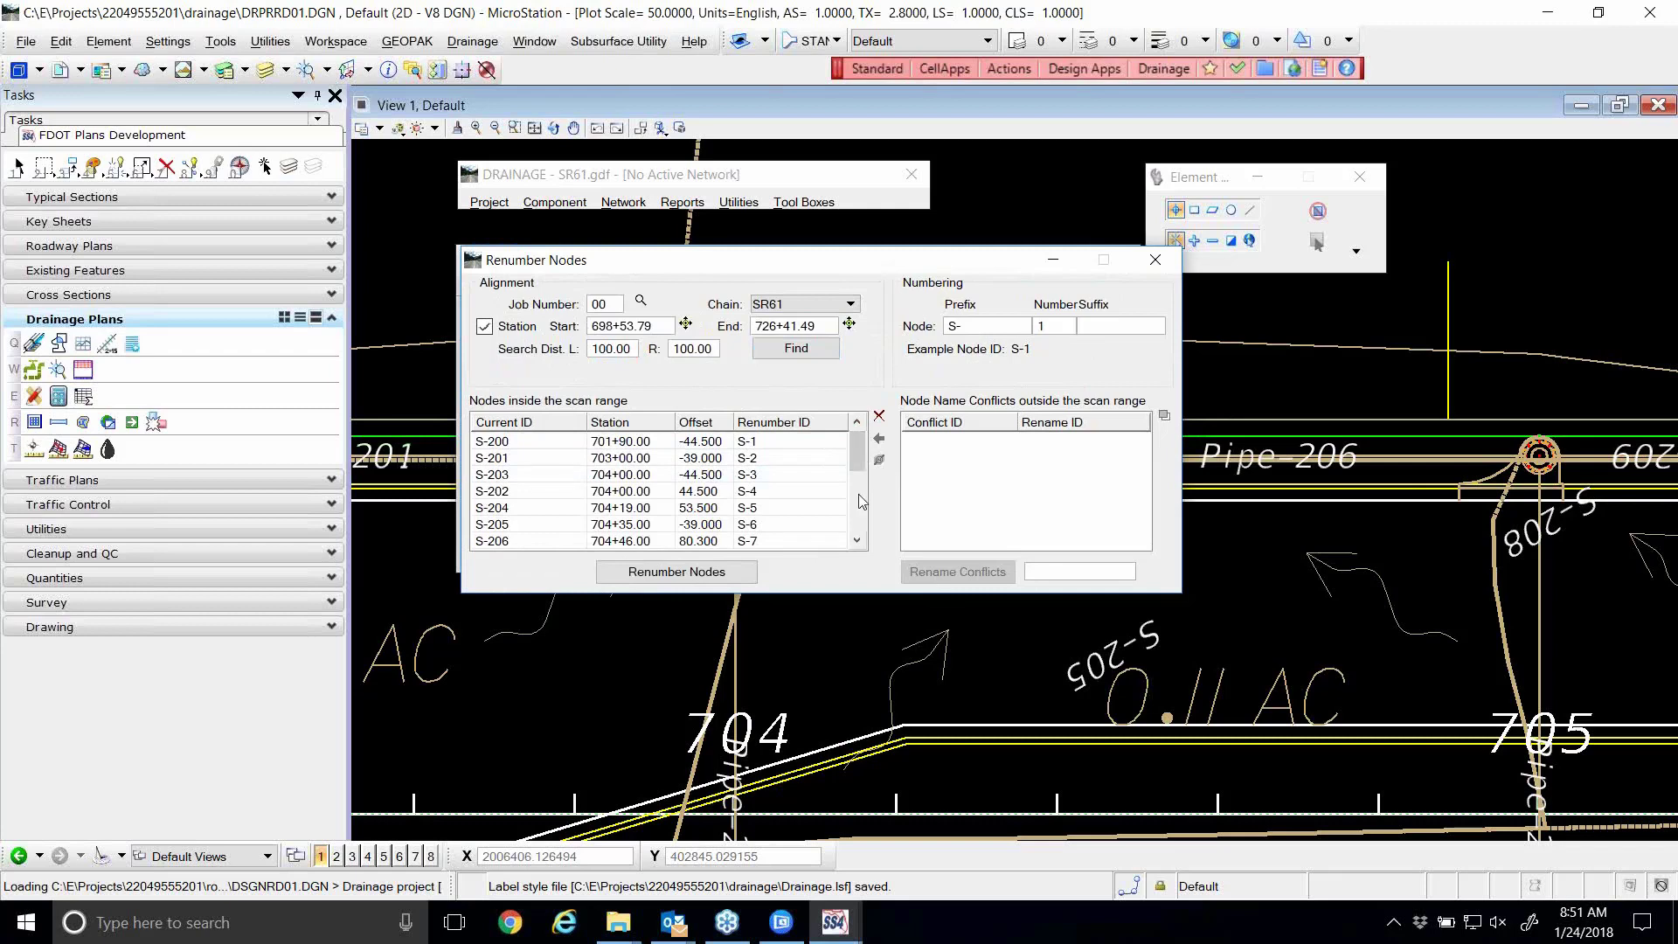
- Examine the current IDs, stations, offsets and proposed new IDs of the nodes inside the scan range
{"action": "left_click", "coordinate": [569, 444]}
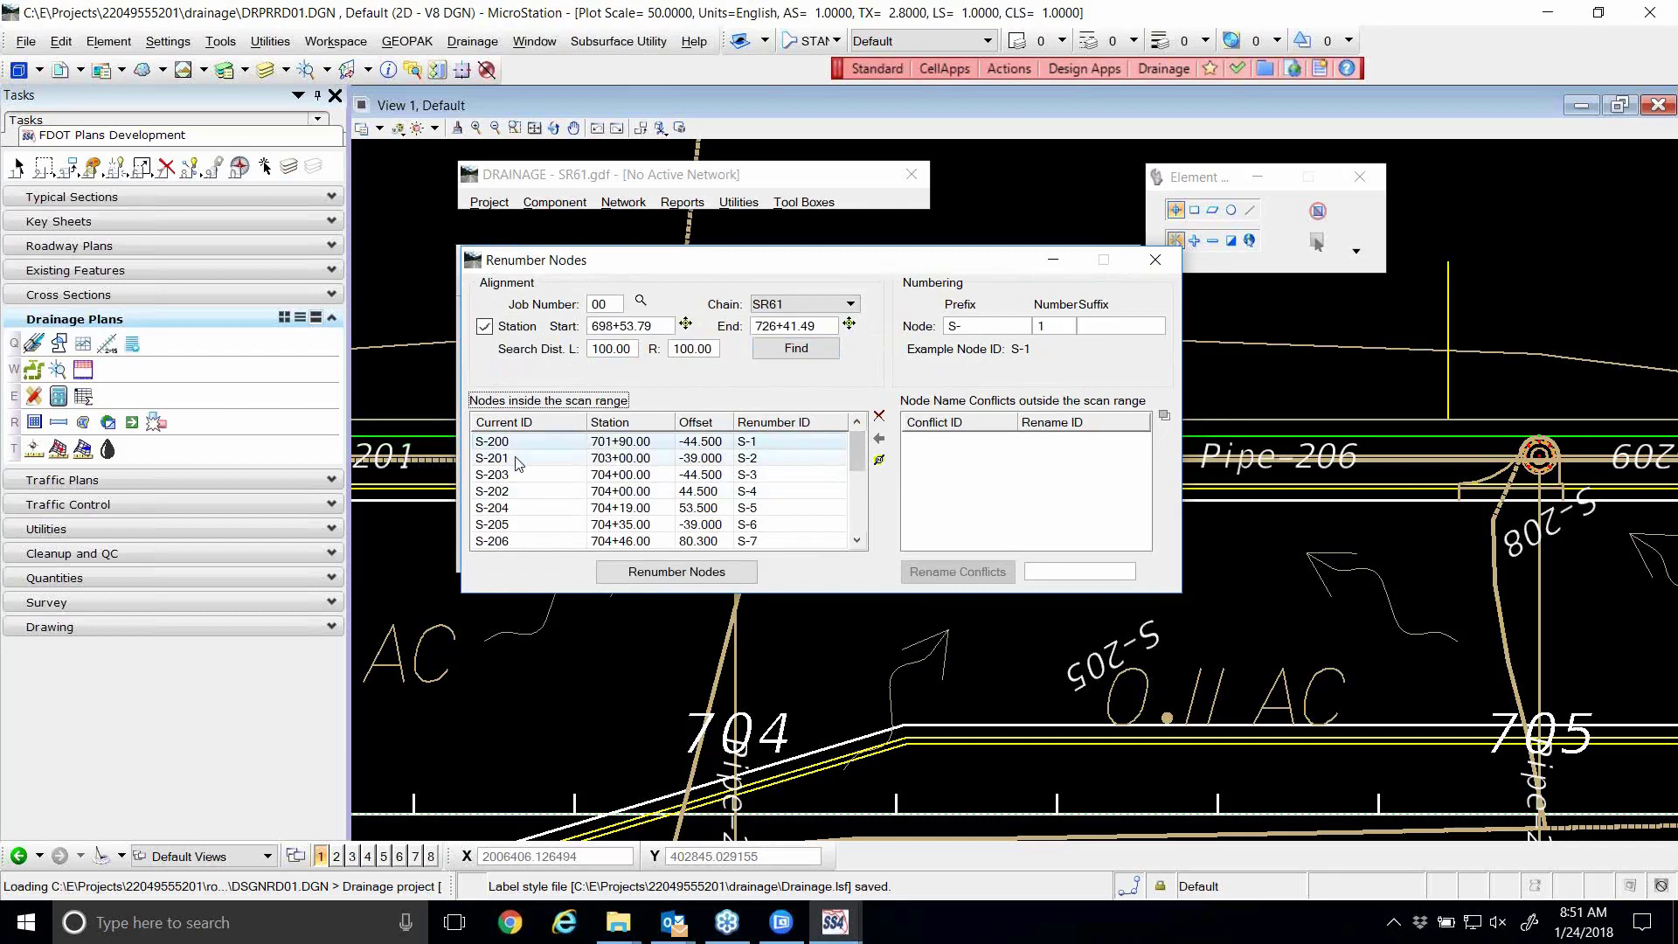
{"action": "left_click", "coordinate": [521, 458]}
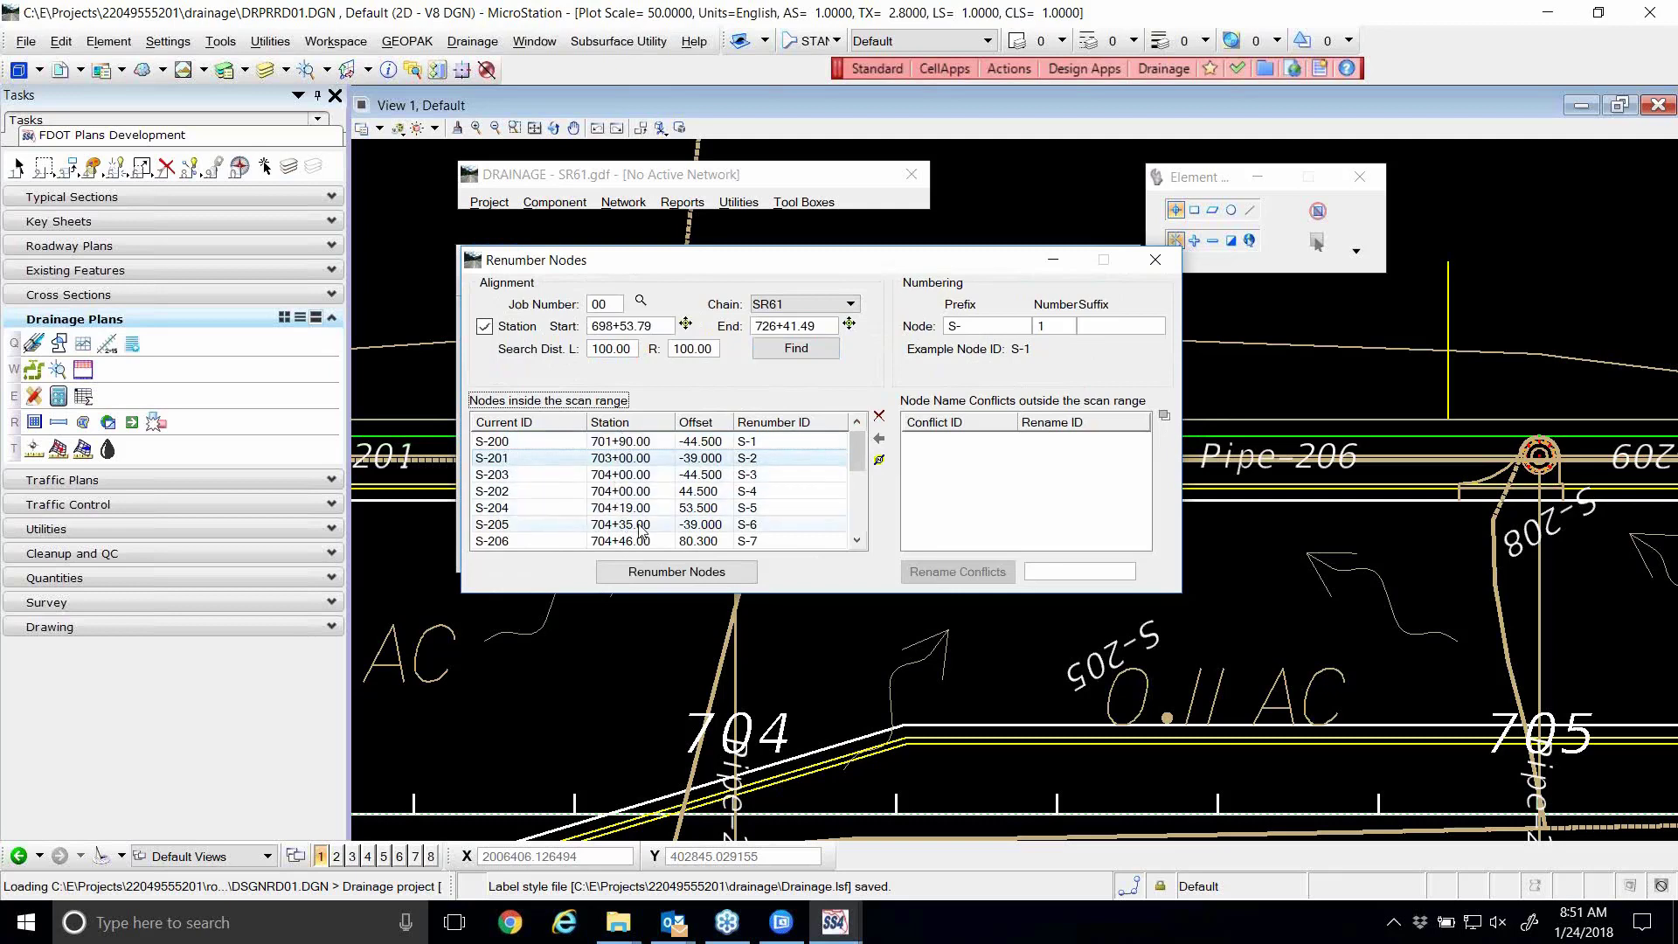
{"action": "scroll", "coordinate": [639, 525], "scroll_direction": "down", "scroll_amount": 4}
{"action": "scroll", "coordinate": [640, 516], "scroll_direction": "up", "scroll_amount": 4}
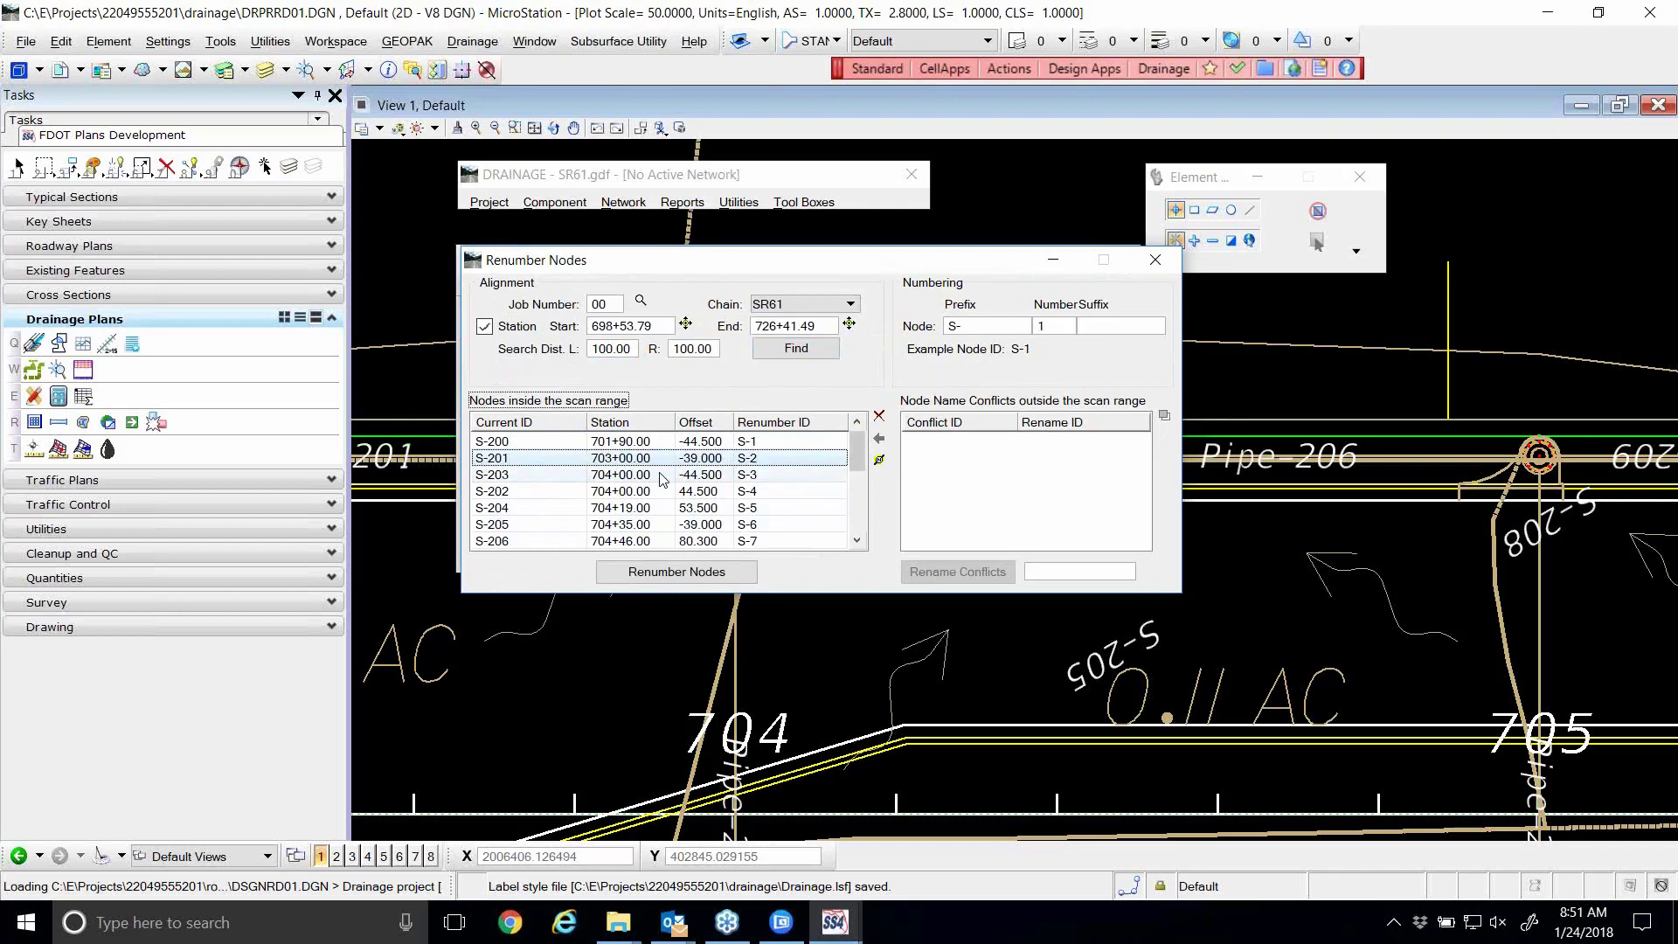
{"action": "left_click", "coordinate": [522, 442]}
{"action": "scroll", "coordinate": [533, 486], "scroll_direction": "down", "scroll_amount": 3}
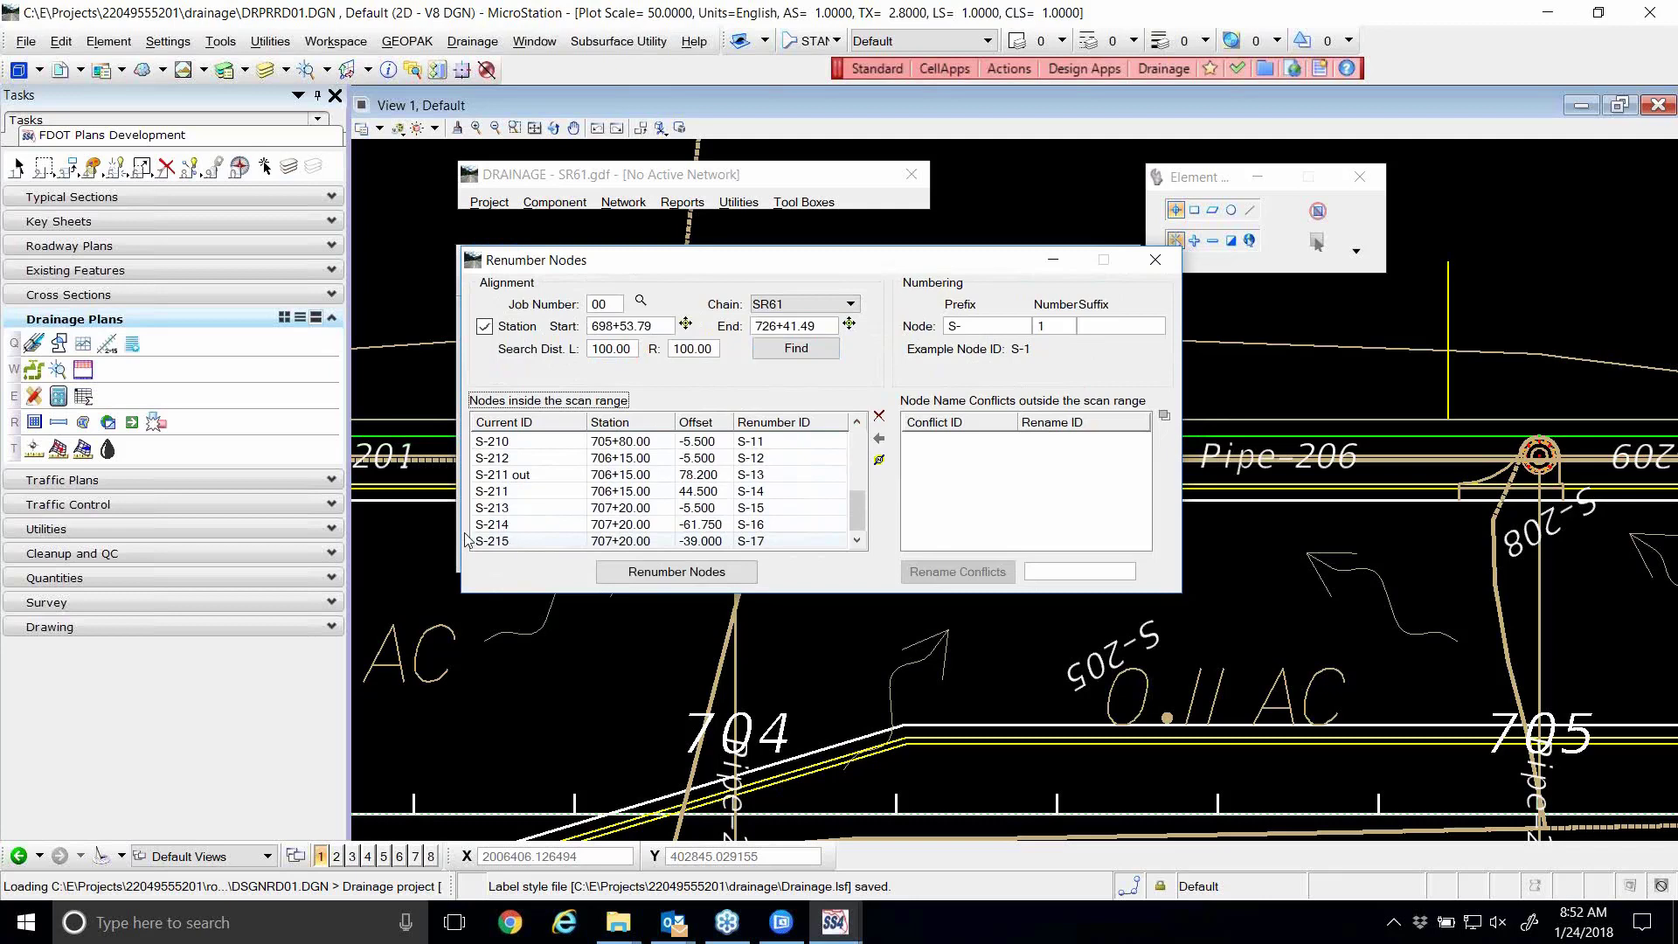
- Set the starting node number to 200 with the S- prefix and check the proposed IDs
{"action": "left_click", "coordinate": [979, 330]}
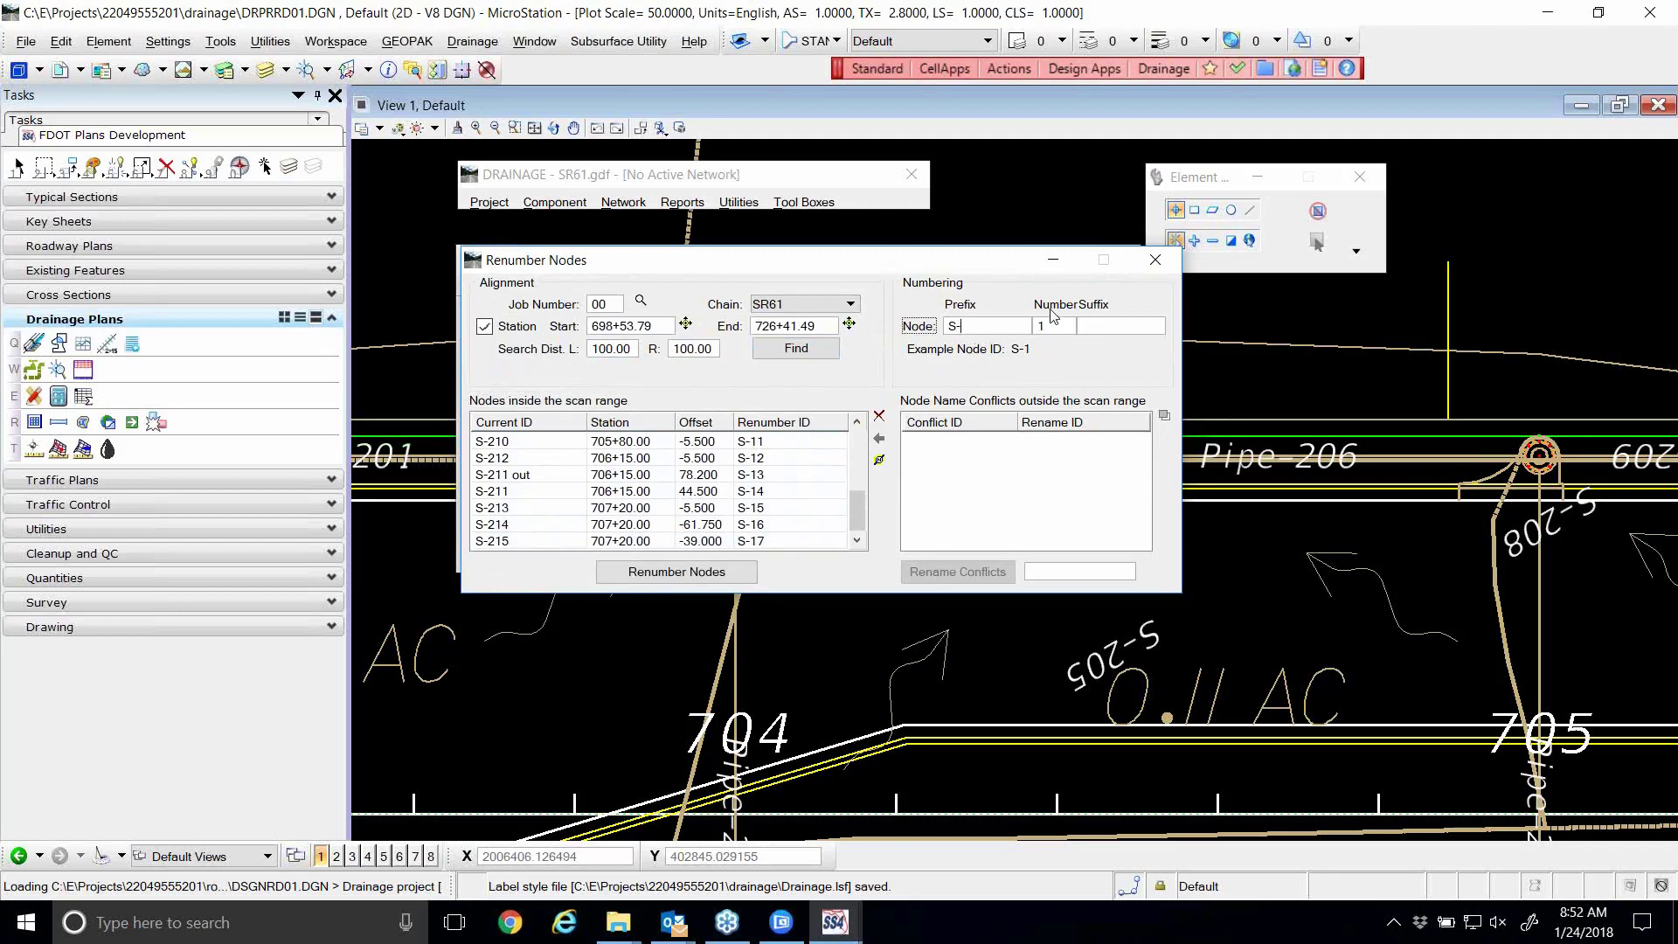
{"action": "key", "text": "Tab"}
{"action": "type", "text": "200"}
{"action": "key", "text": "Tab"}
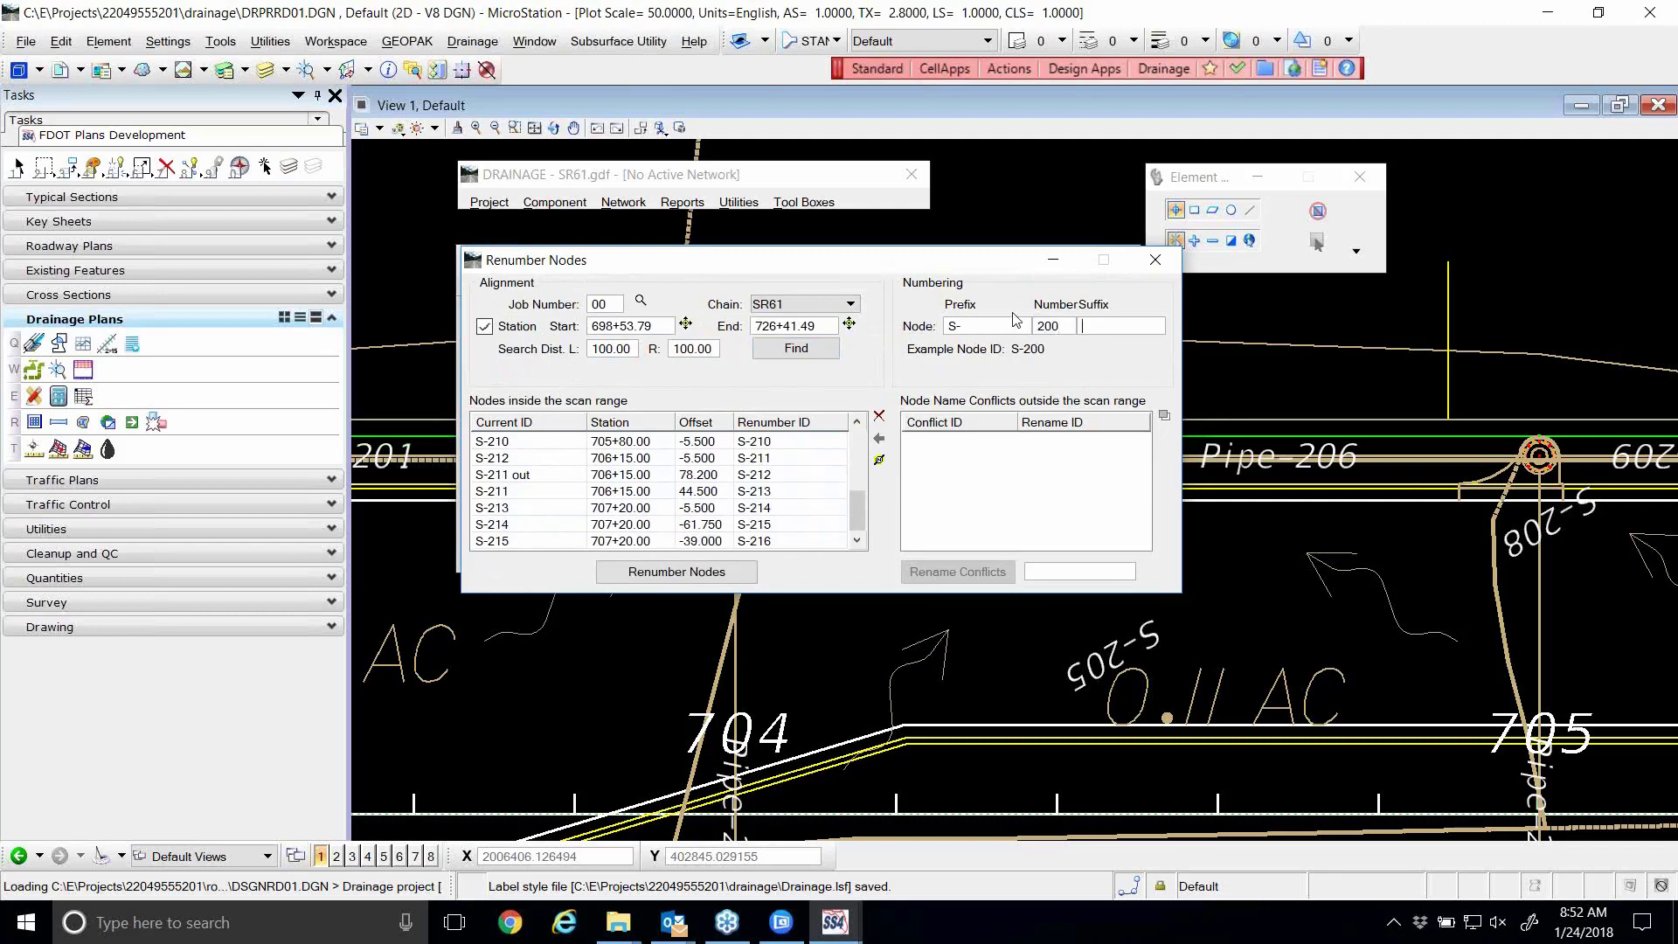
{"action": "scroll", "coordinate": [786, 476], "scroll_direction": "up", "scroll_amount": 4}
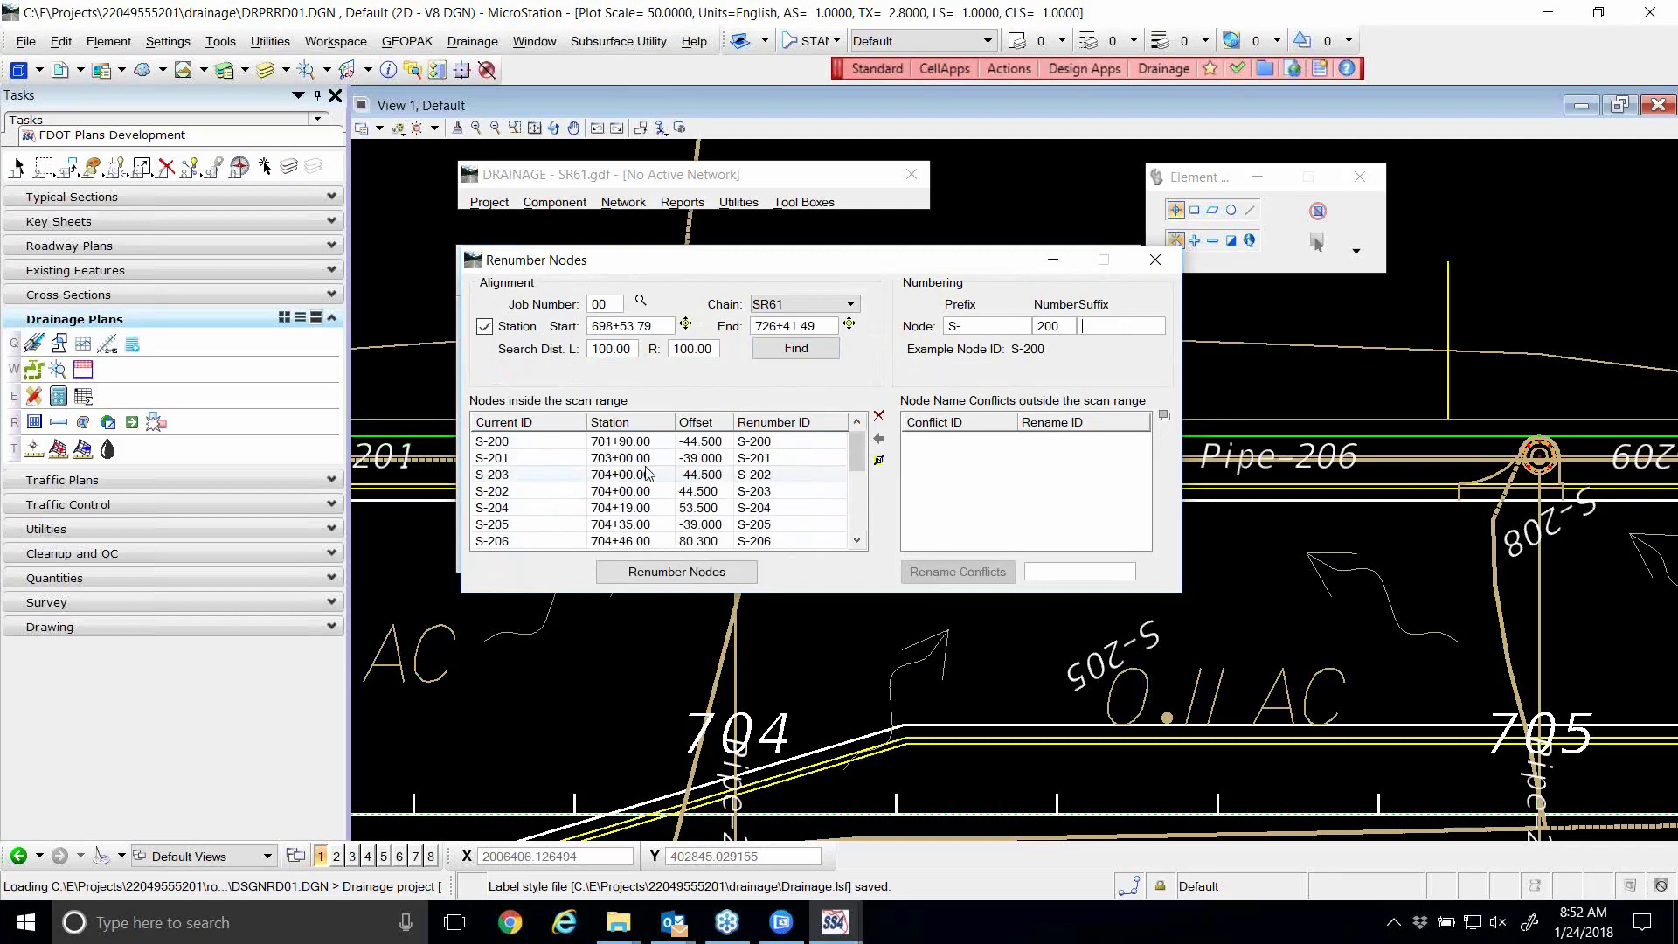
- Select all nodes in the scan range, renumber them and decline to view the network computation warnings
{"action": "scroll", "coordinate": [528, 498], "scroll_direction": "down", "scroll_amount": 3}
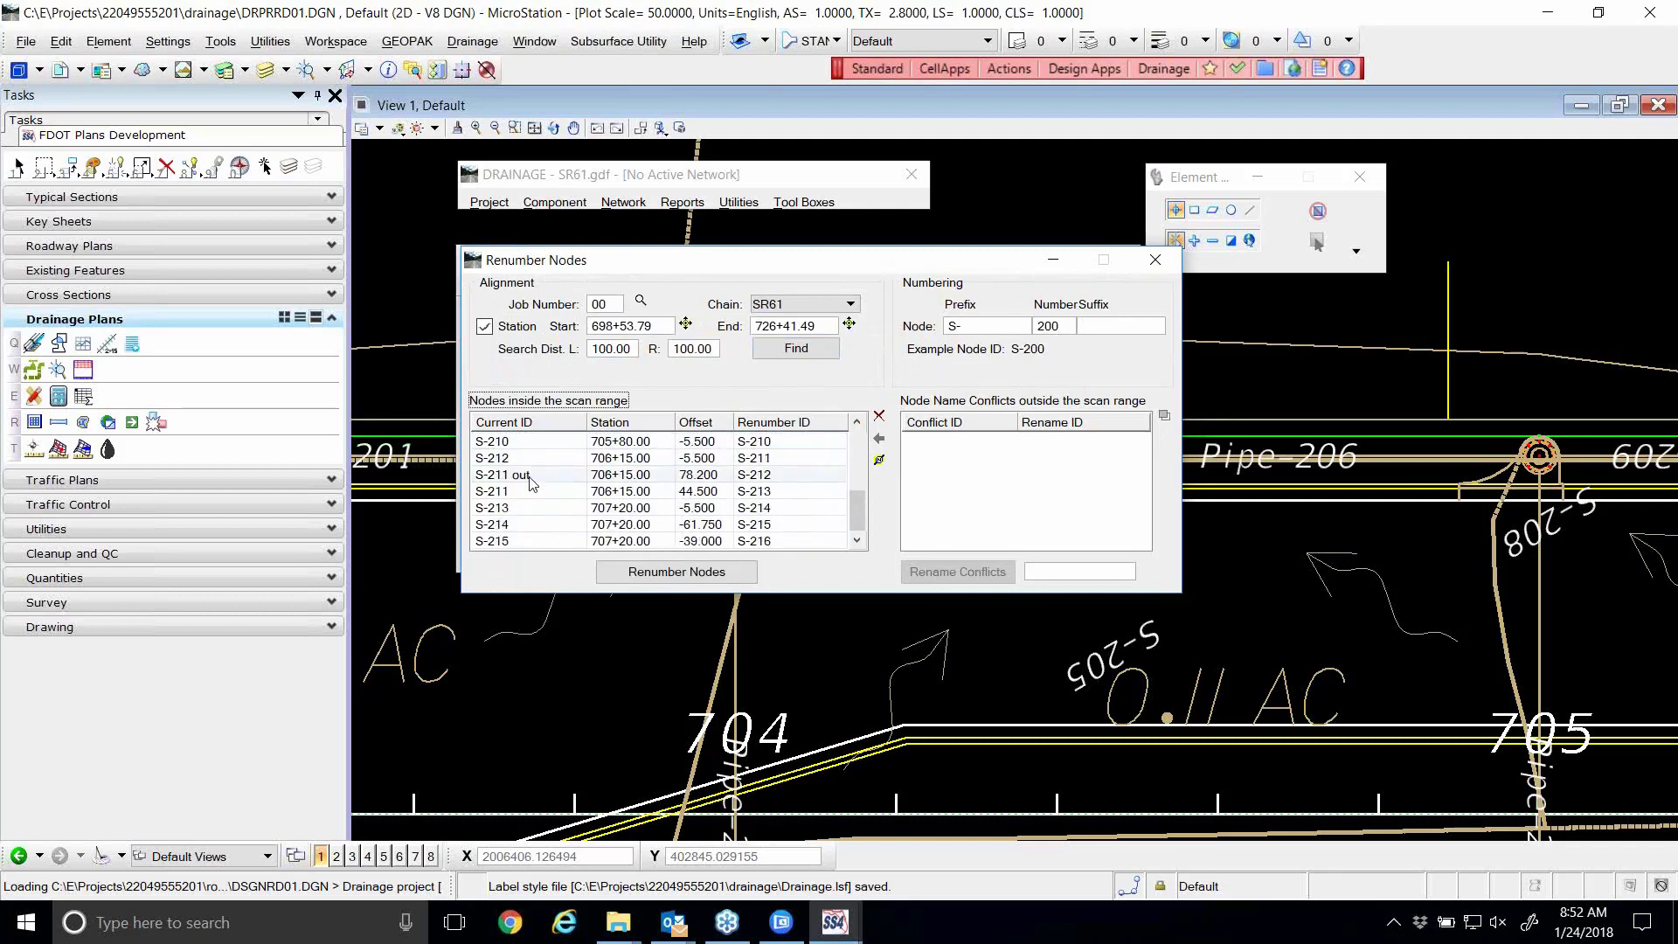
{"action": "left_click", "coordinate": [514, 542], "text": "shift"}
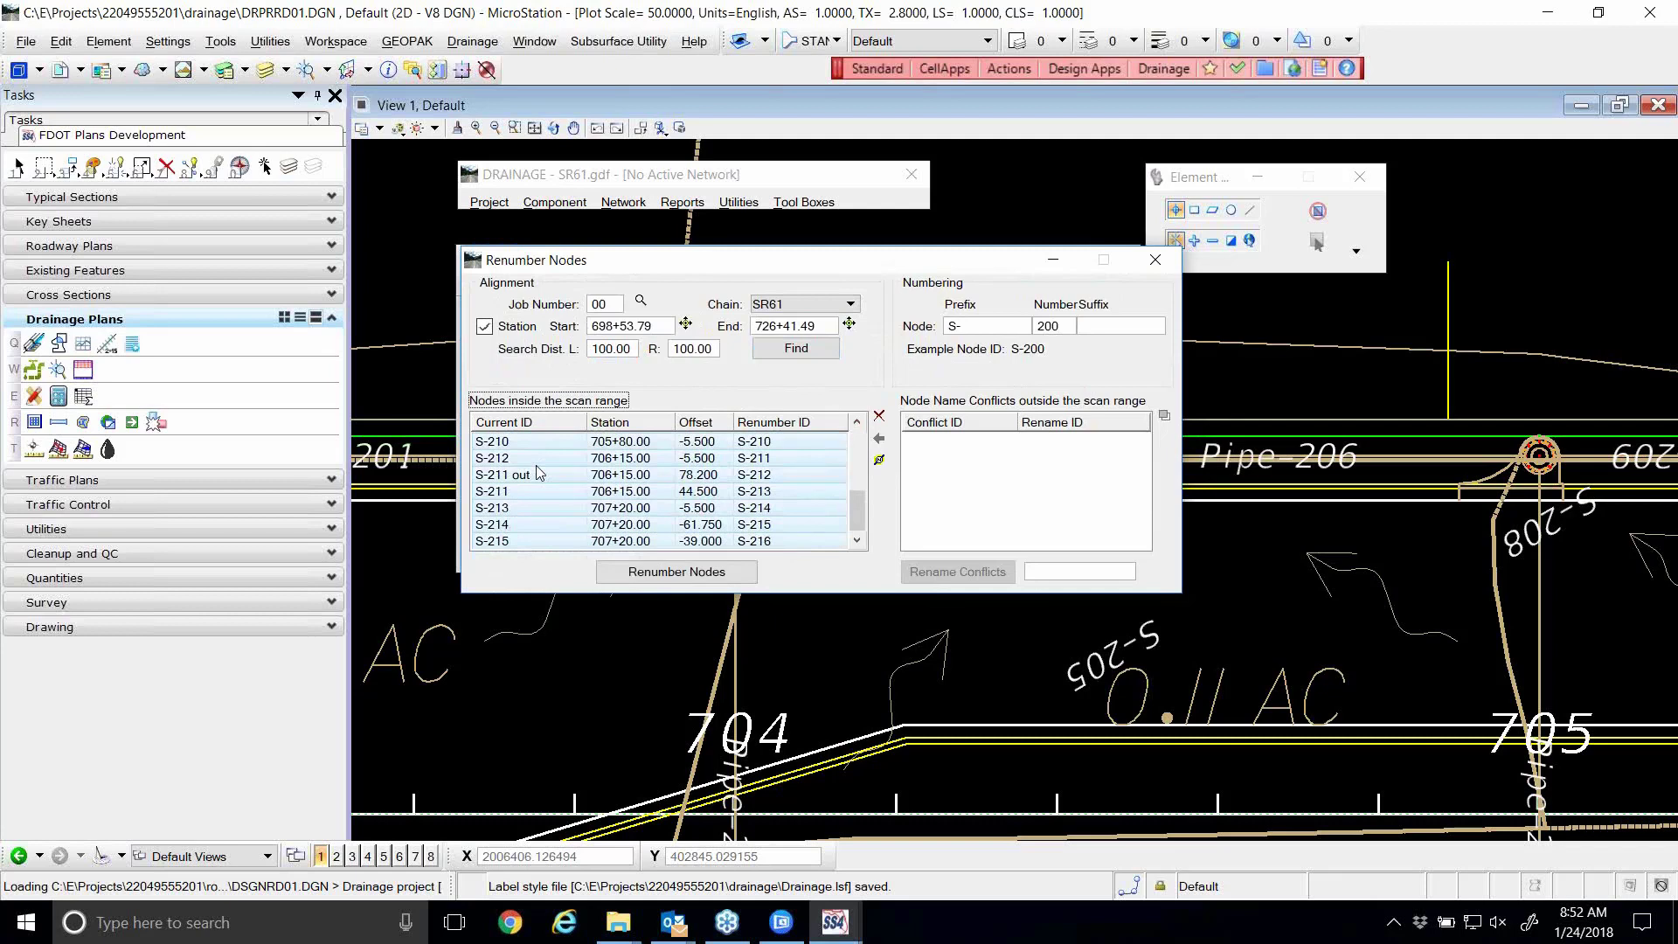
{"action": "left_click", "coordinate": [674, 573]}
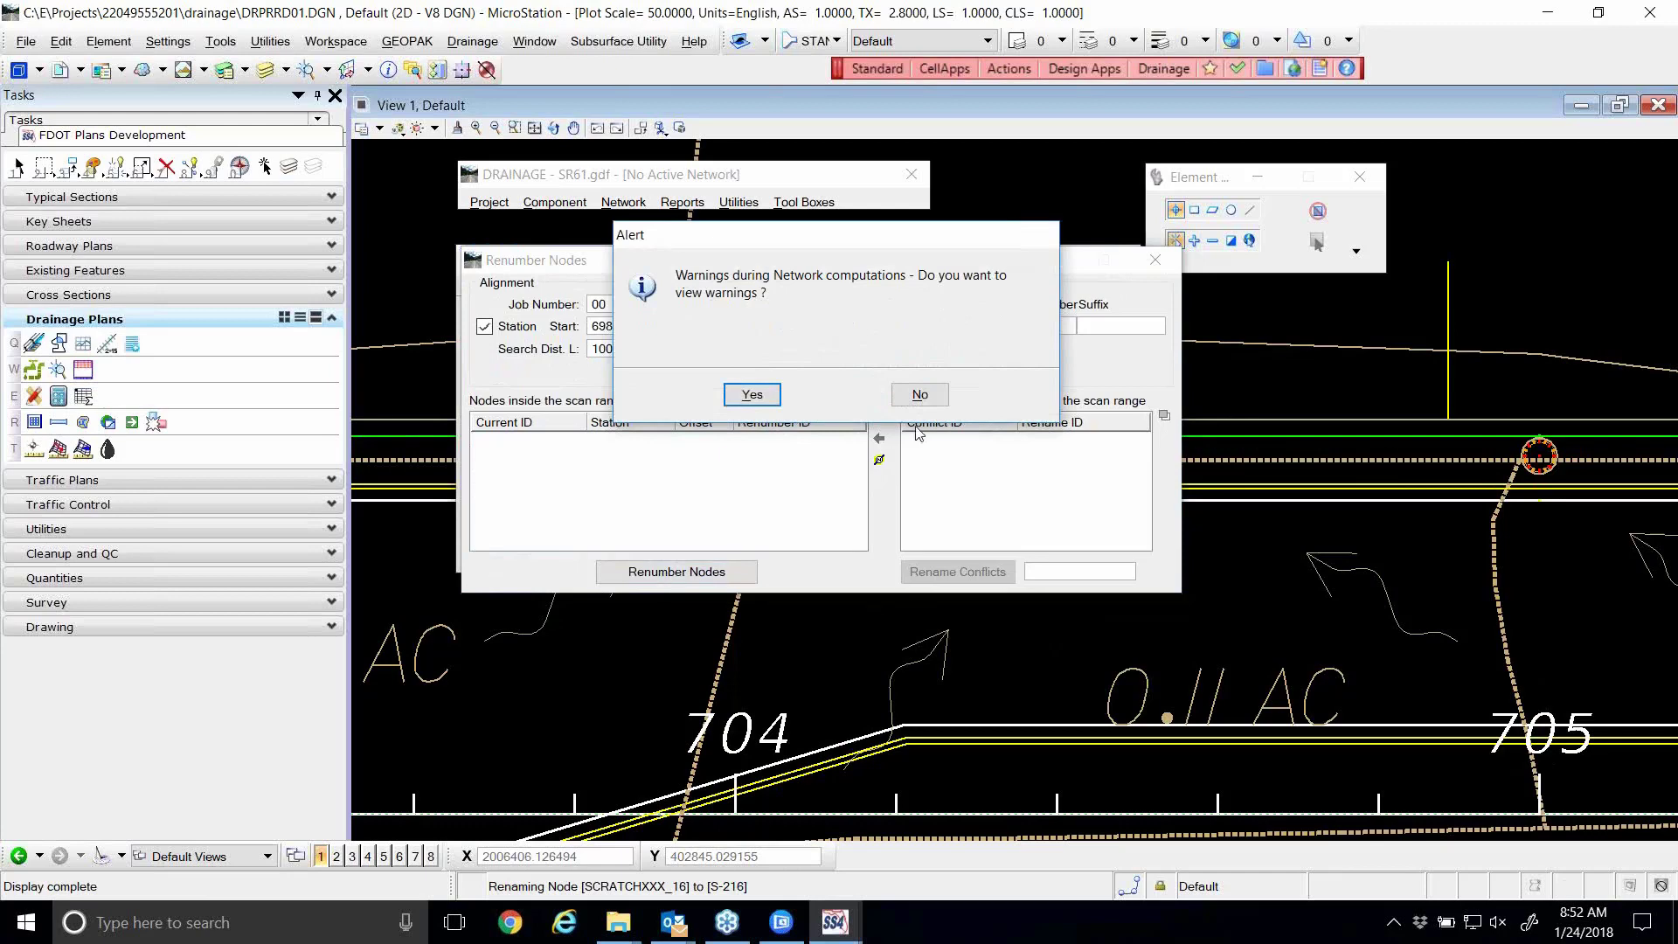
{"action": "left_click", "coordinate": [921, 394]}
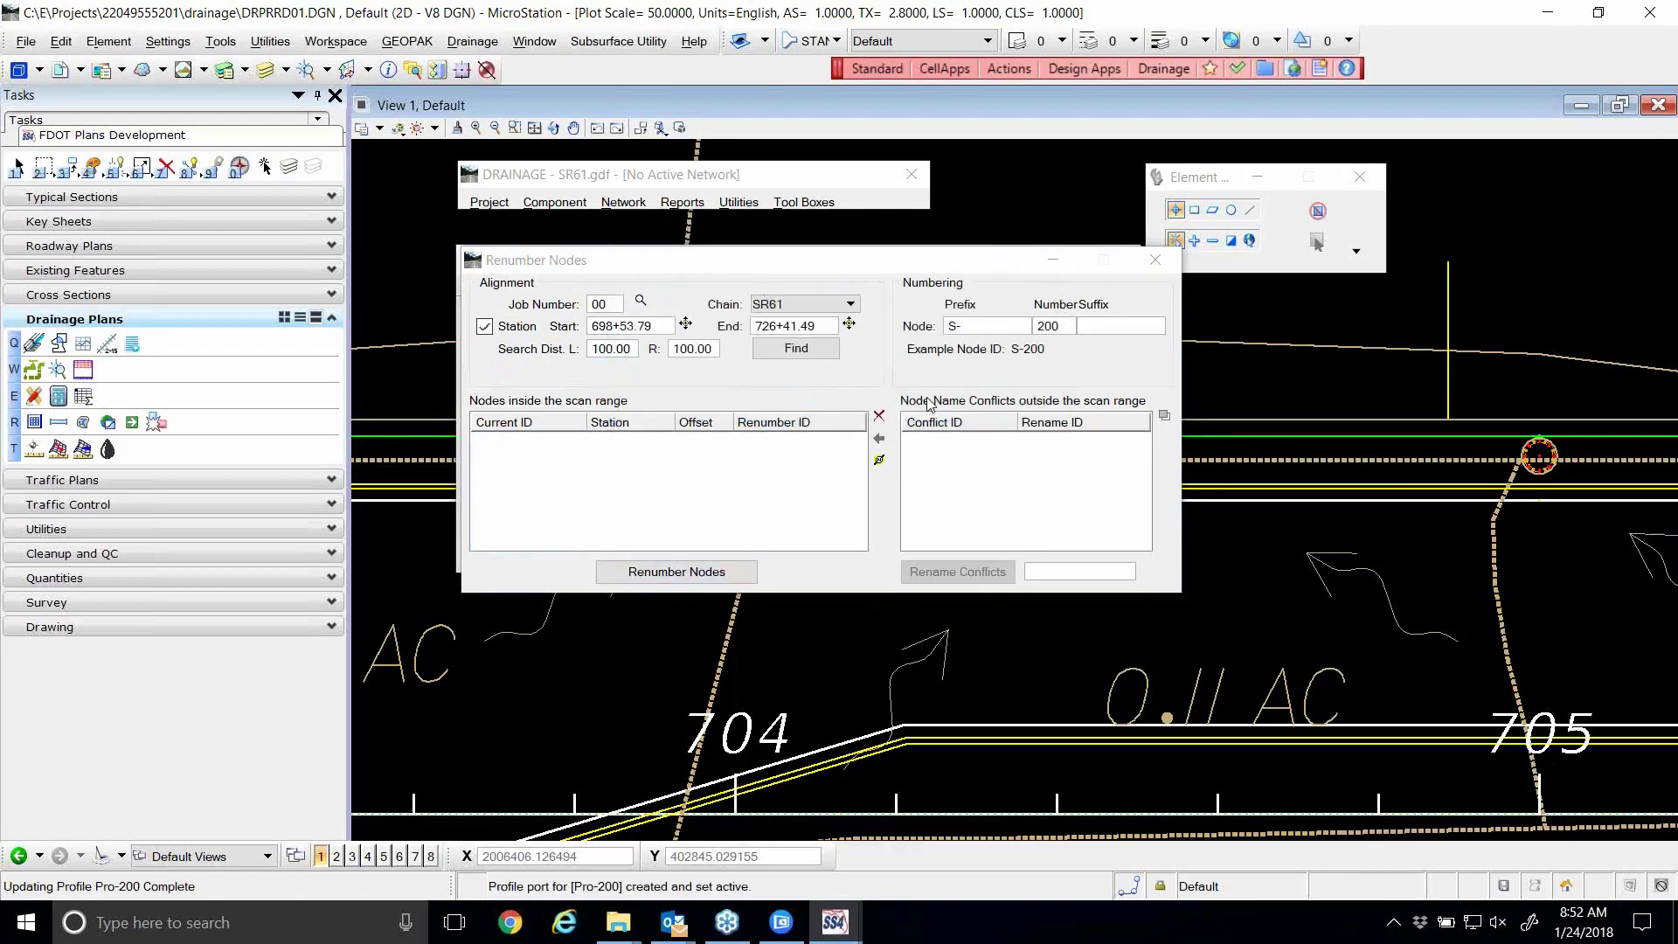
- Find the nodes along chain SR61 again, check their current IDs and close the node renumbering tool
{"action": "left_click", "coordinate": [813, 354]}
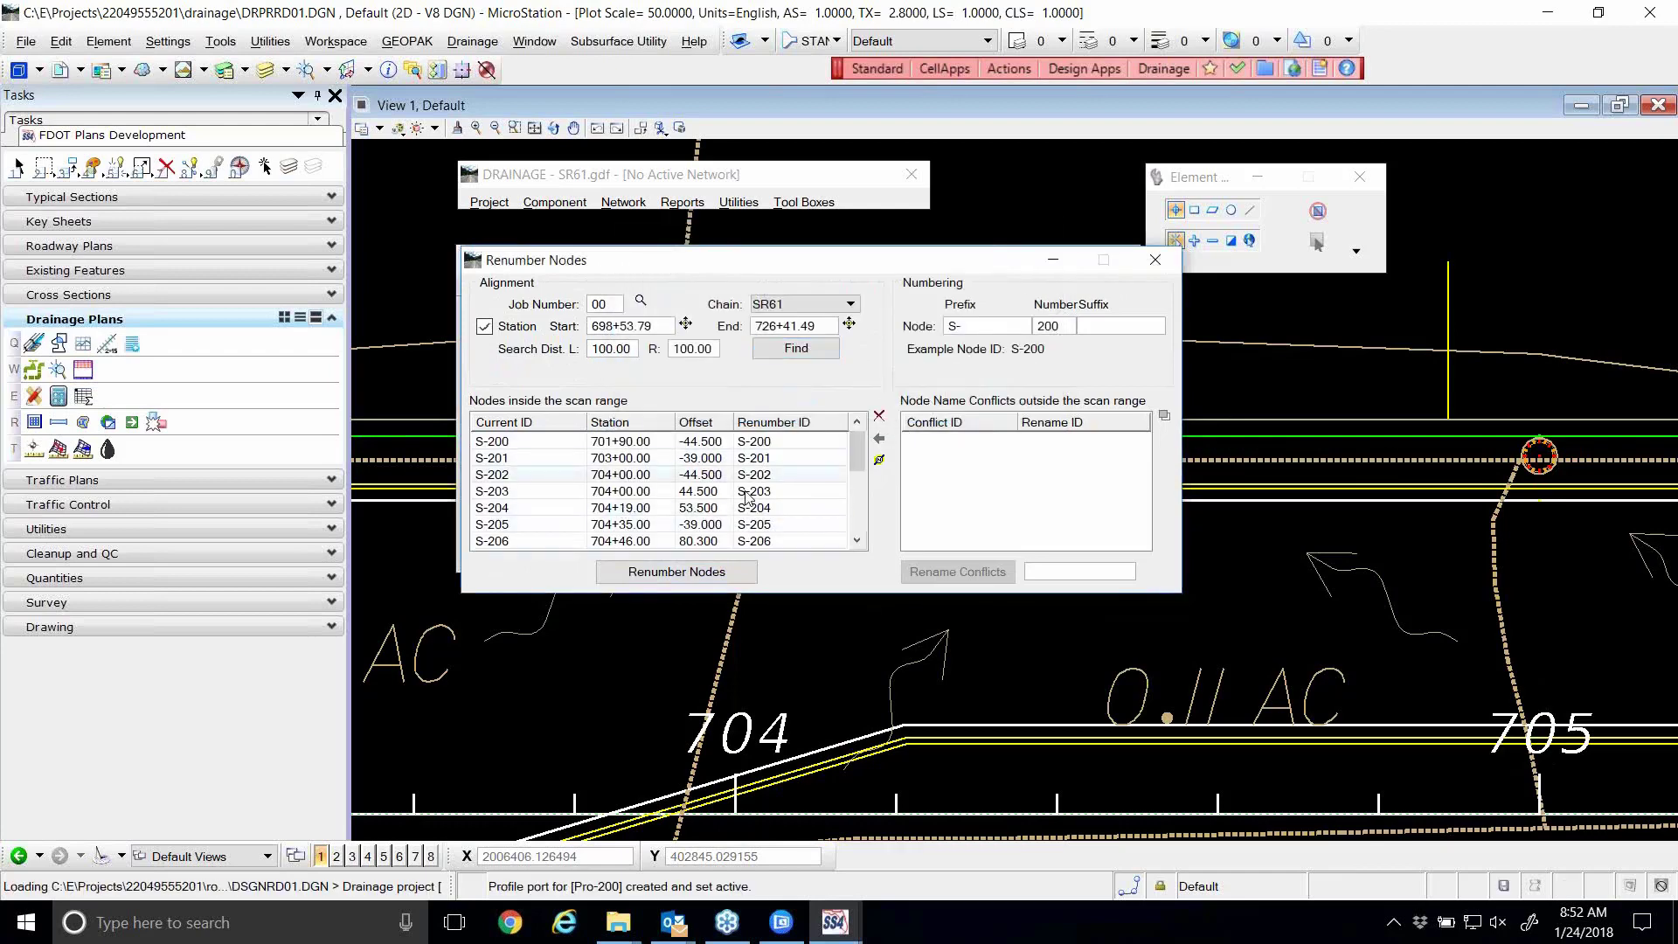
{"action": "scroll", "coordinate": [550, 477], "scroll_direction": "down", "scroll_amount": 3}
{"action": "scroll", "coordinate": [560, 459], "scroll_direction": "up", "scroll_amount": 2}
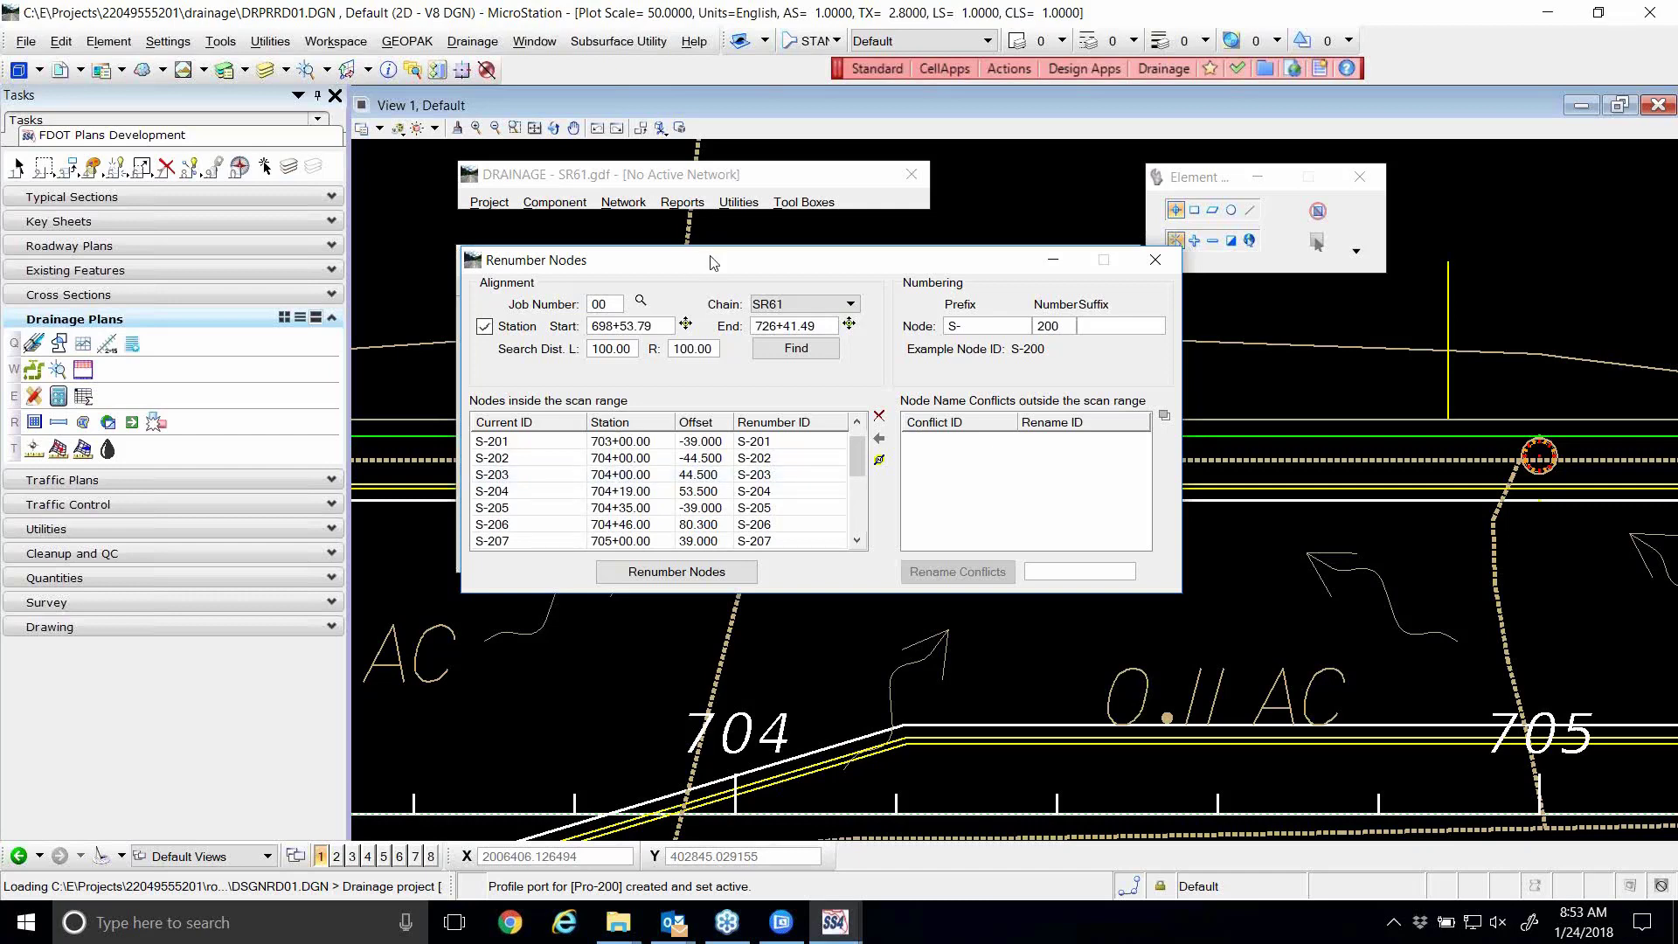
{"action": "left_click_drag", "start_coordinate": [706, 269], "coordinate": [737, 294]}
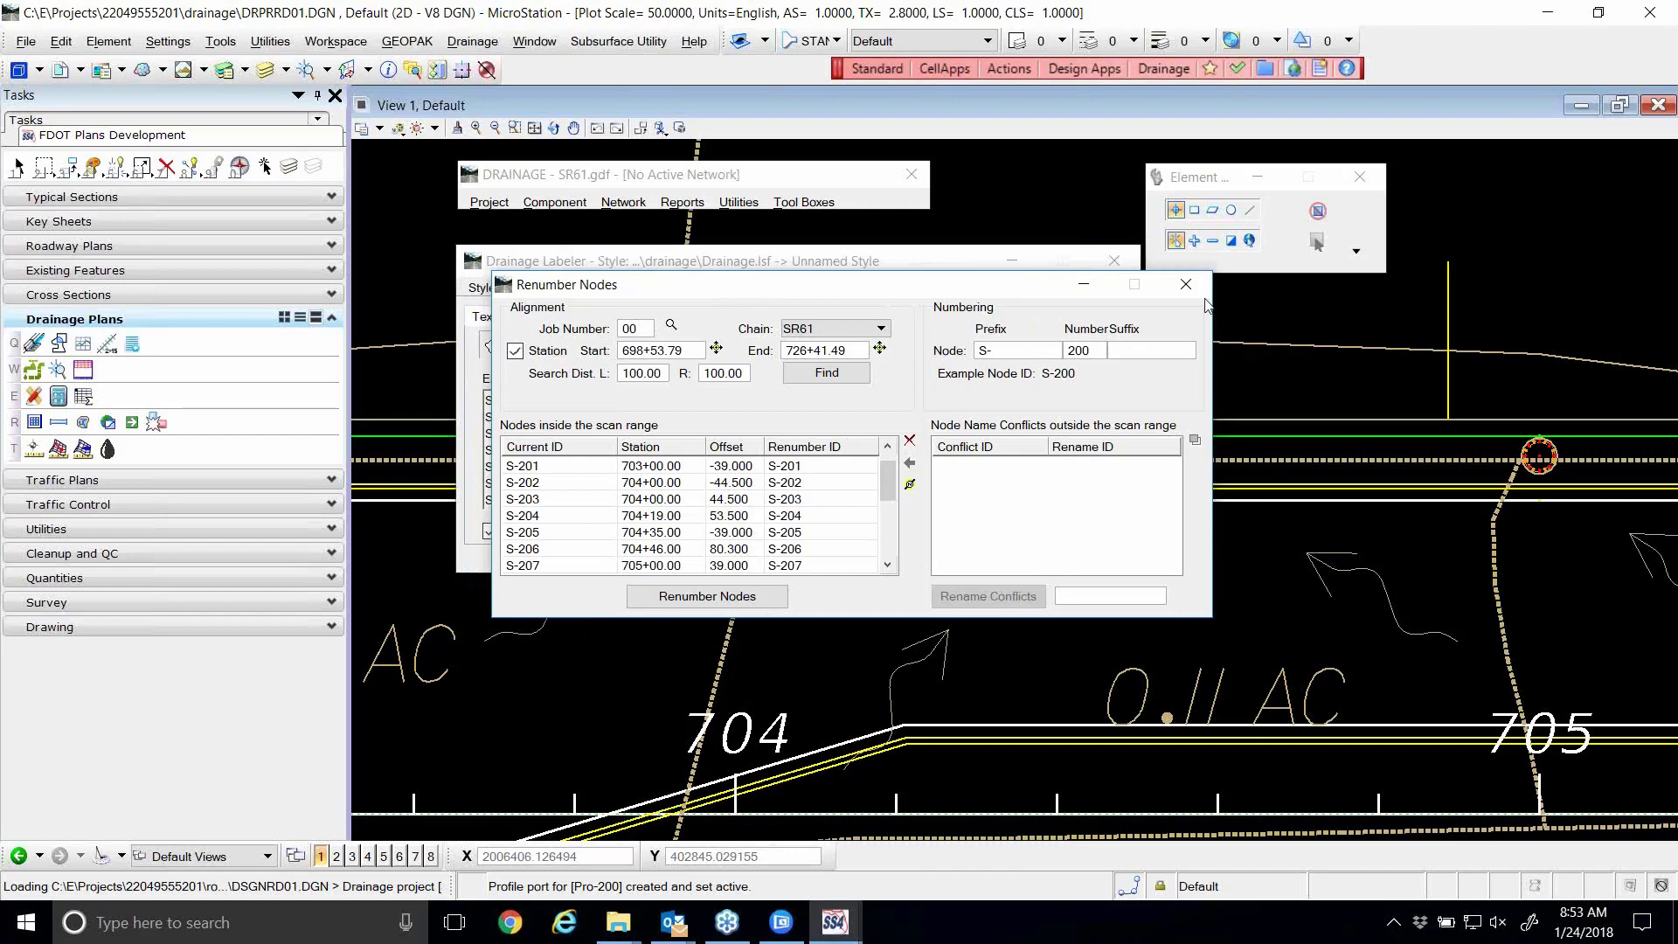
{"action": "left_click", "coordinate": [1179, 289]}
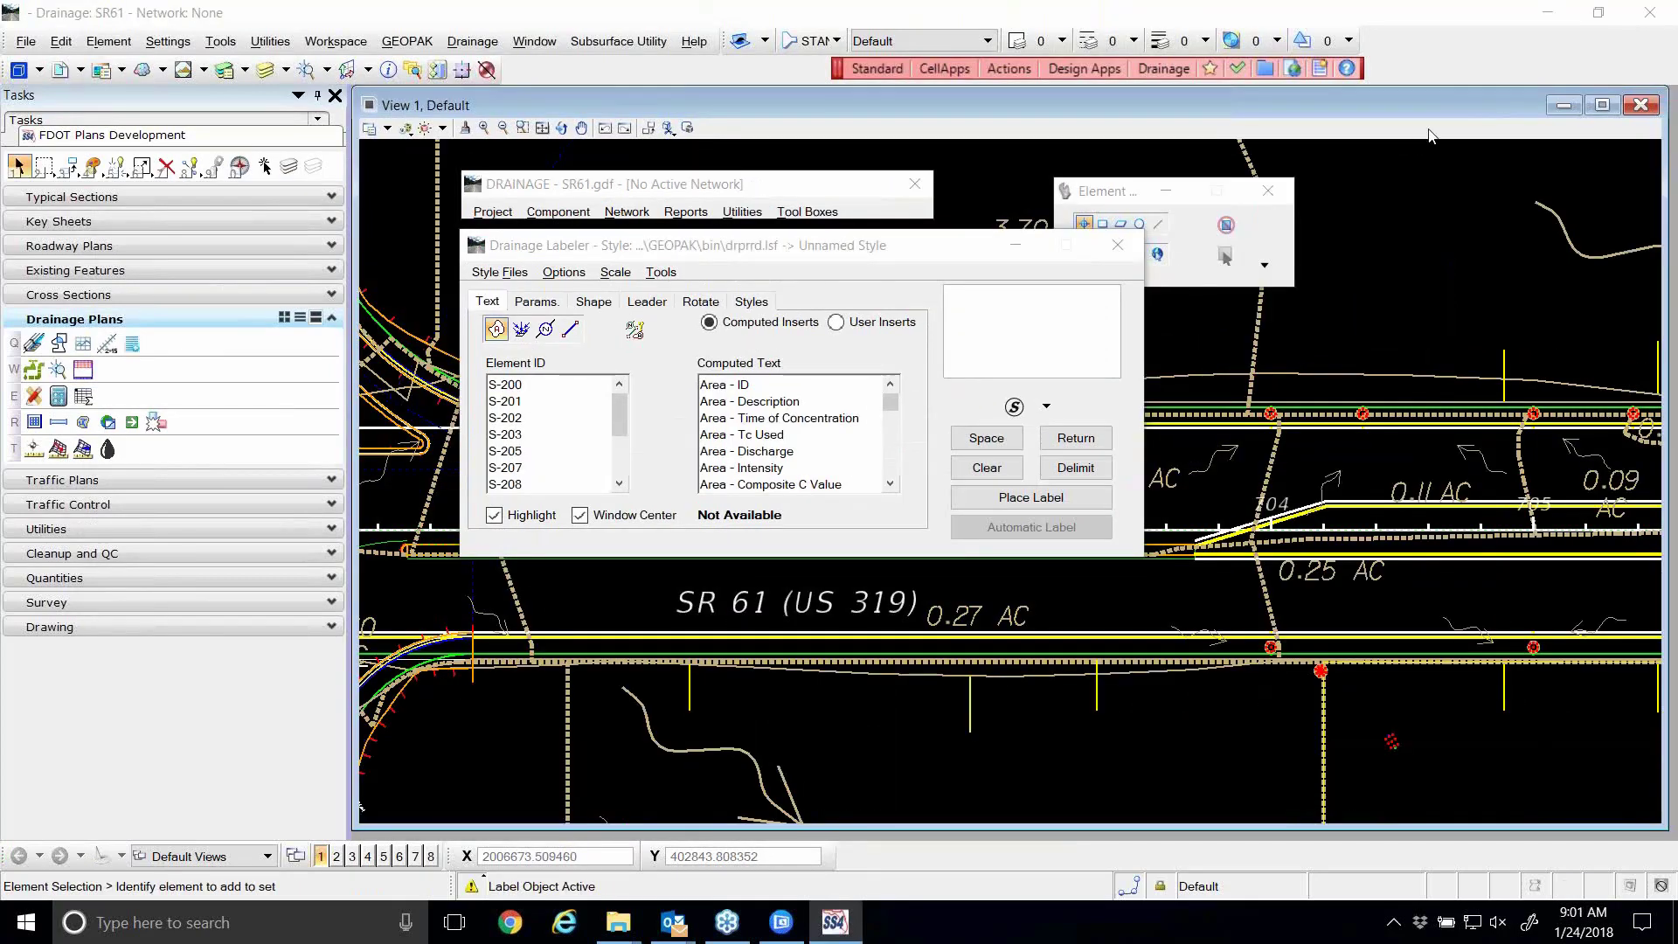
- Load the project's Drainage.lsf style file in the Drainage Labeler and expand the Labels category of its styles
{"action": "left_click", "coordinate": [499, 272]}
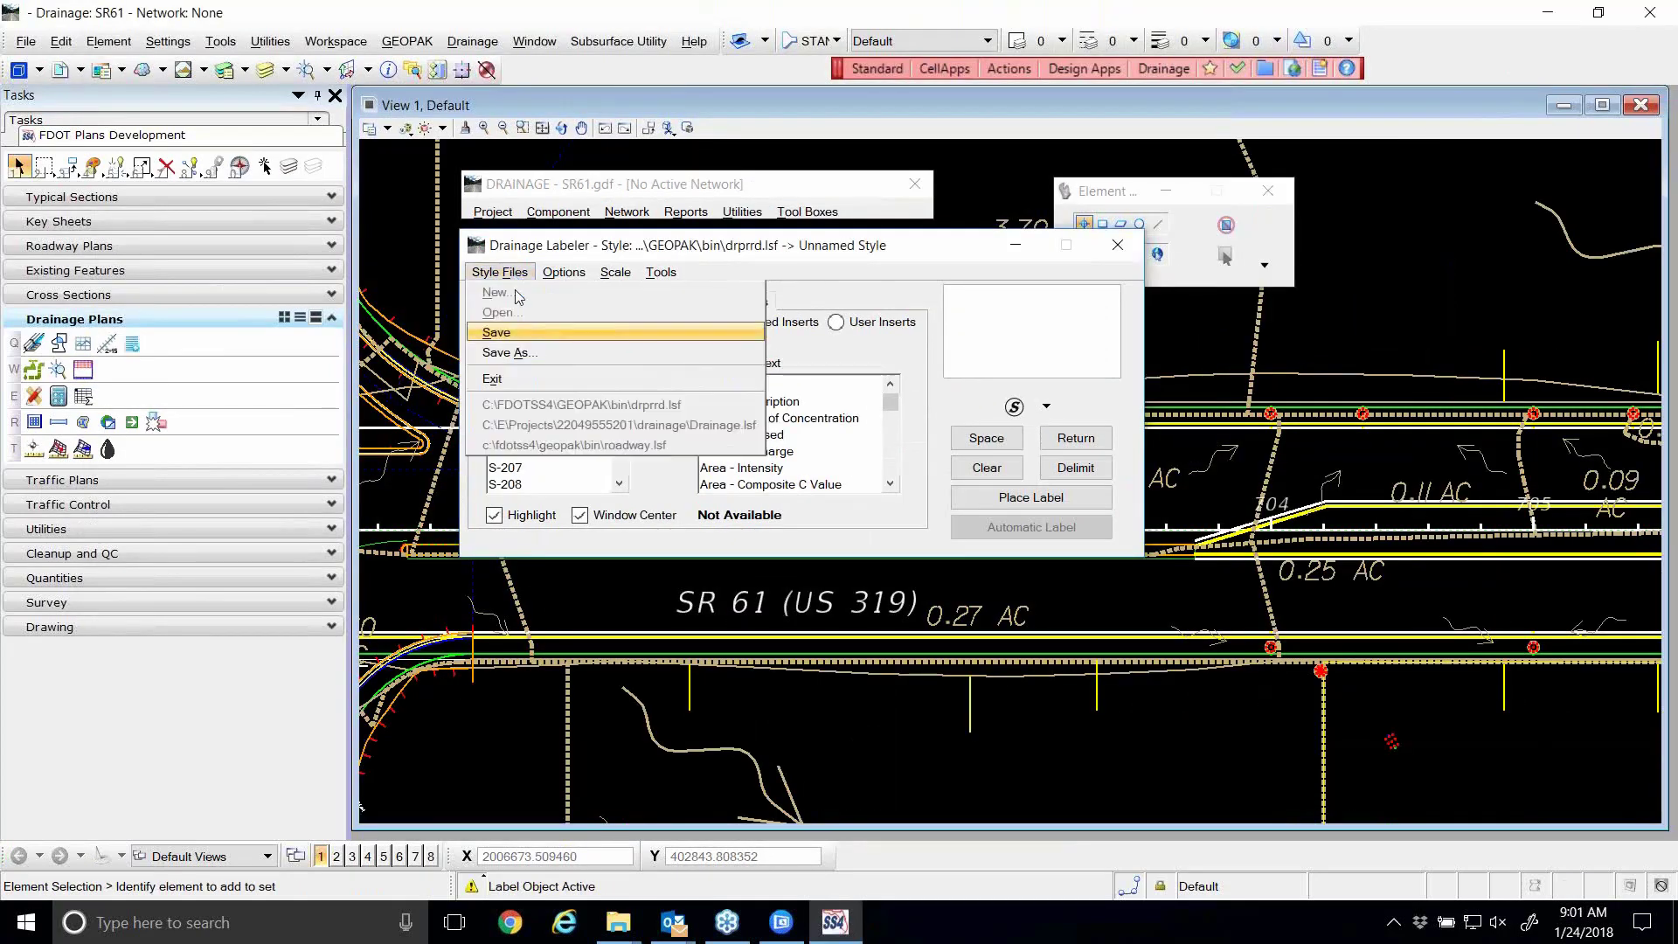
{"action": "left_click", "coordinate": [668, 289]}
{"action": "left_click", "coordinate": [751, 301]}
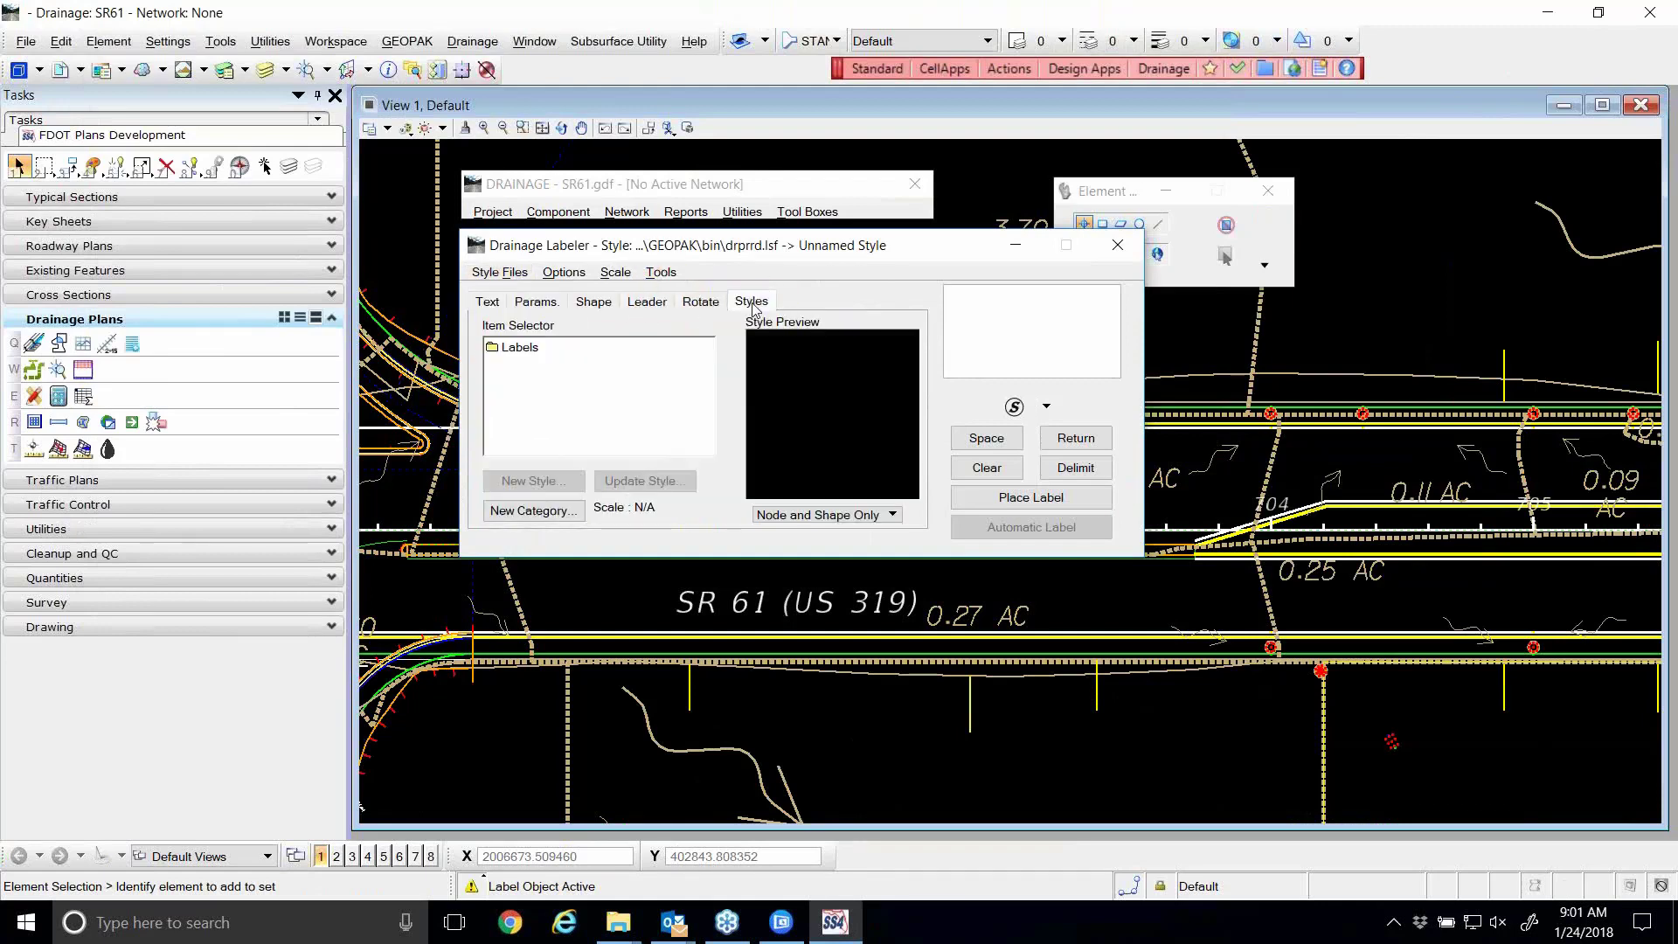
{"action": "left_click", "coordinate": [488, 272]}
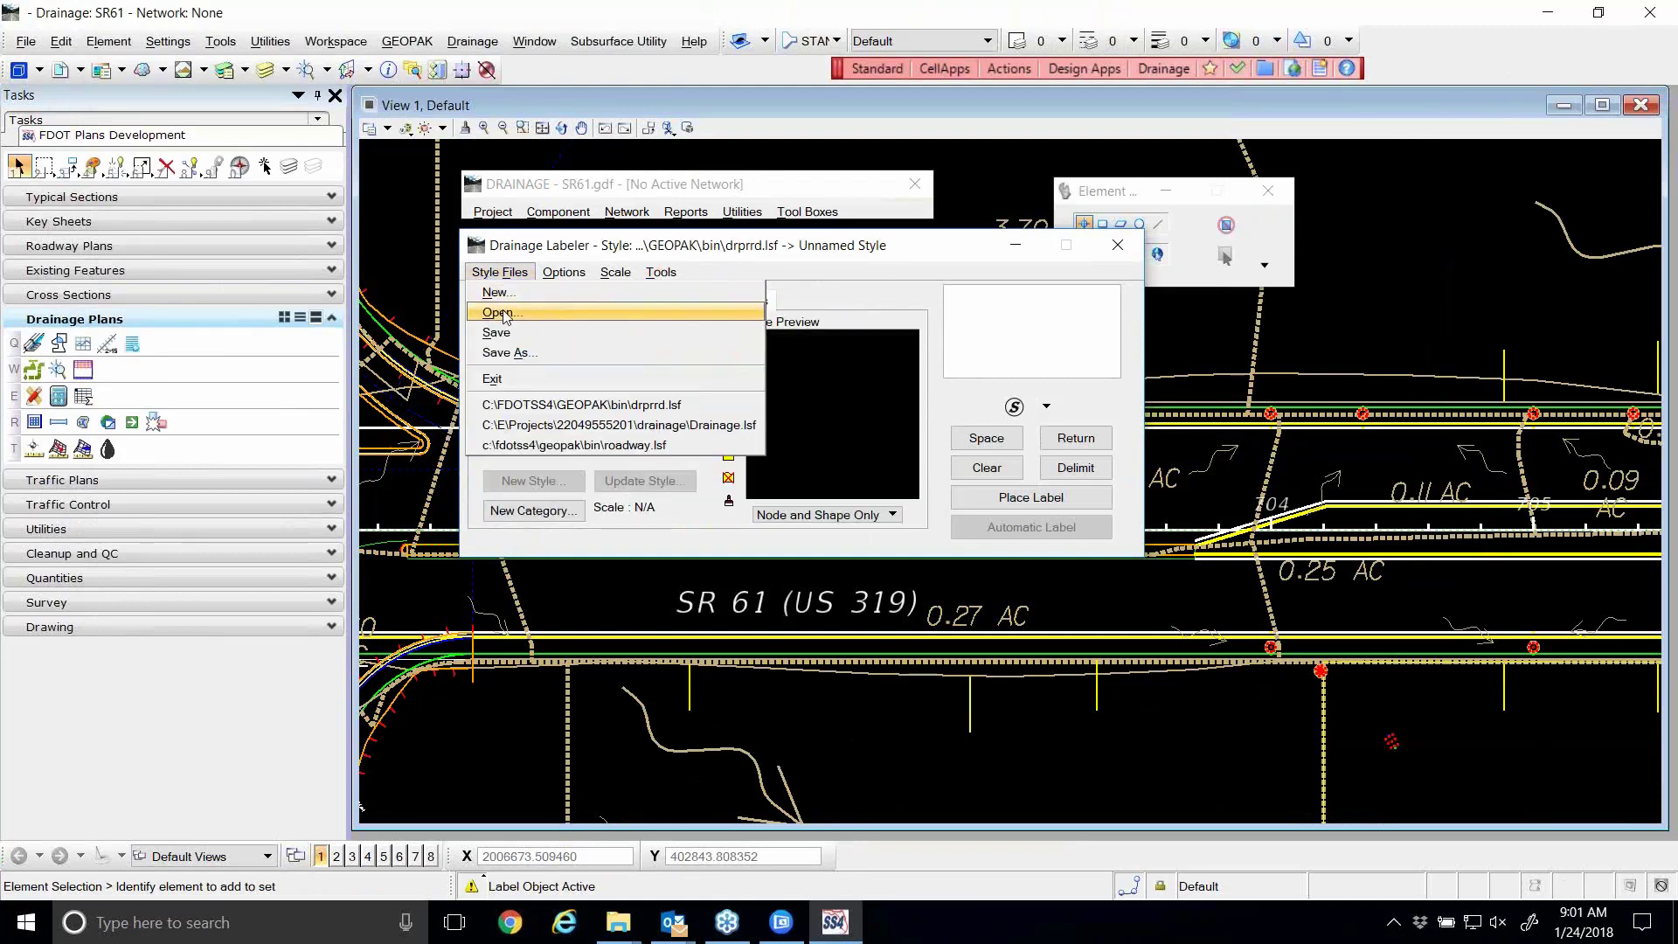
{"action": "left_click", "coordinate": [600, 427]}
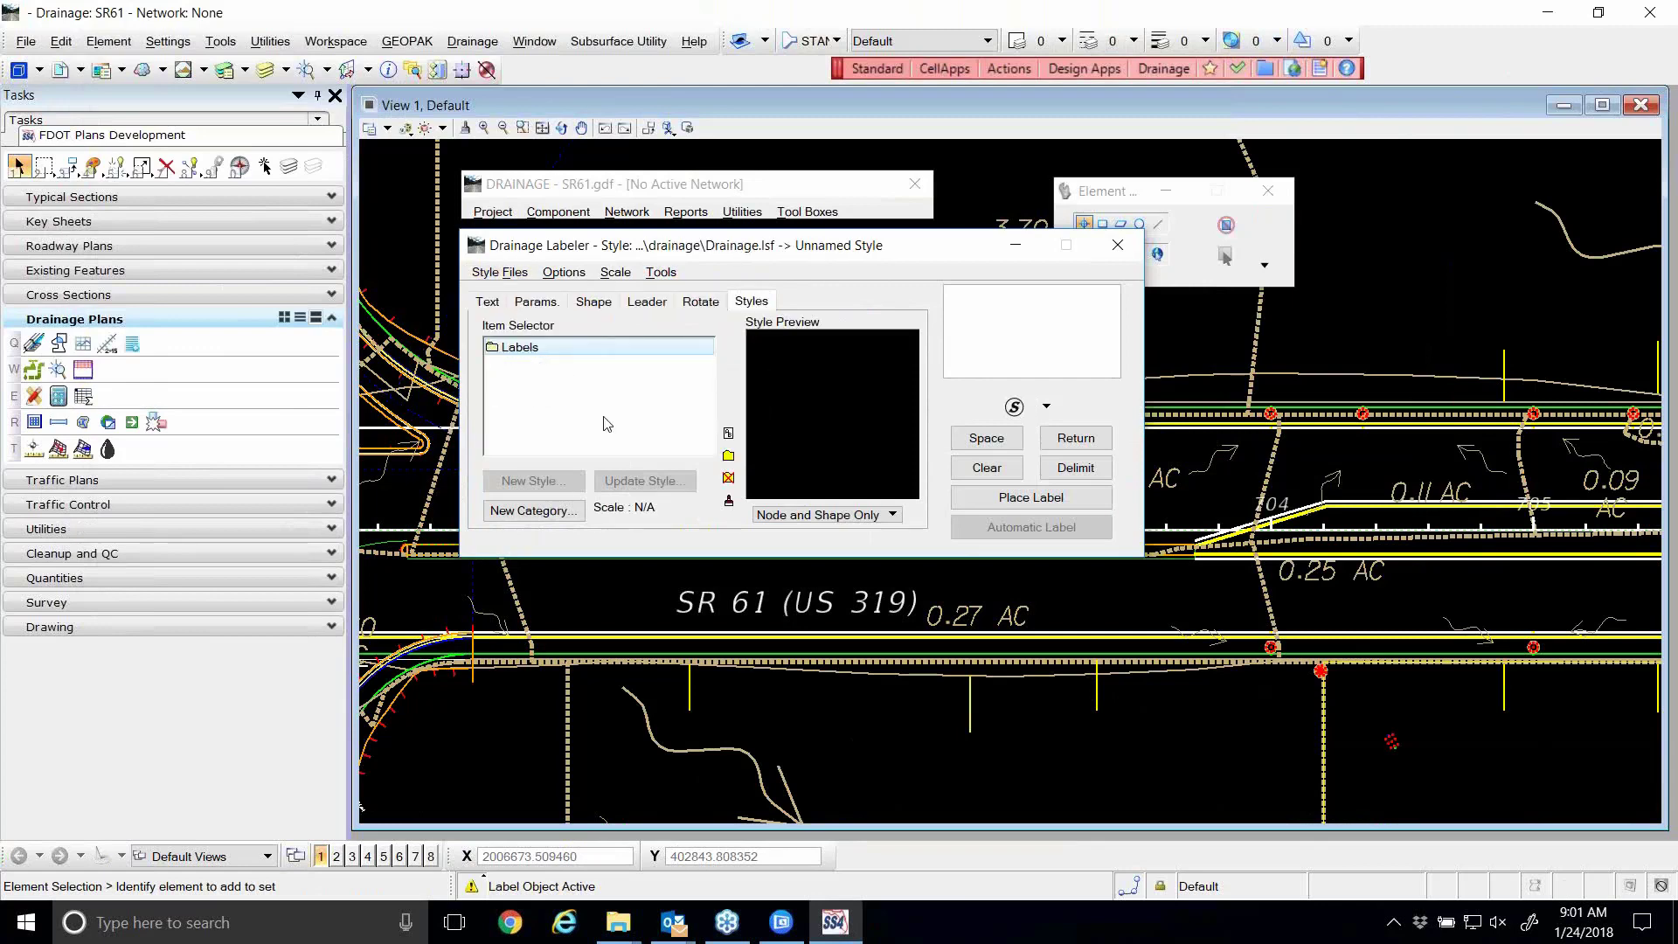
{"action": "left_click", "coordinate": [495, 350]}
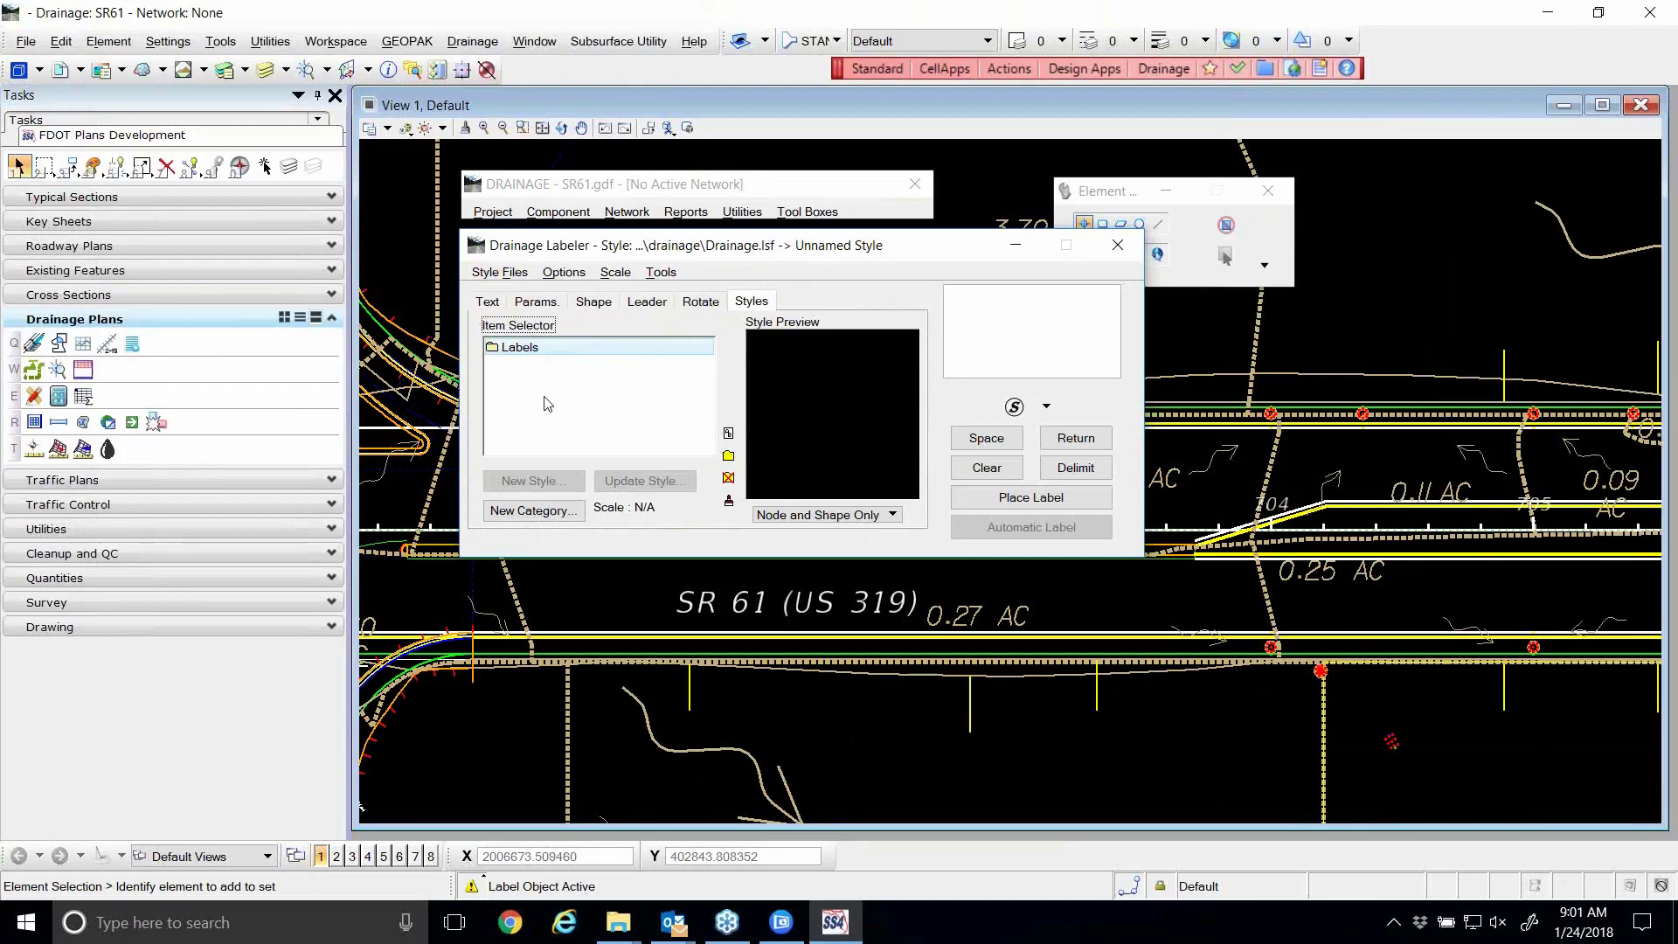
{"action": "double_click", "coordinate": [513, 350]}
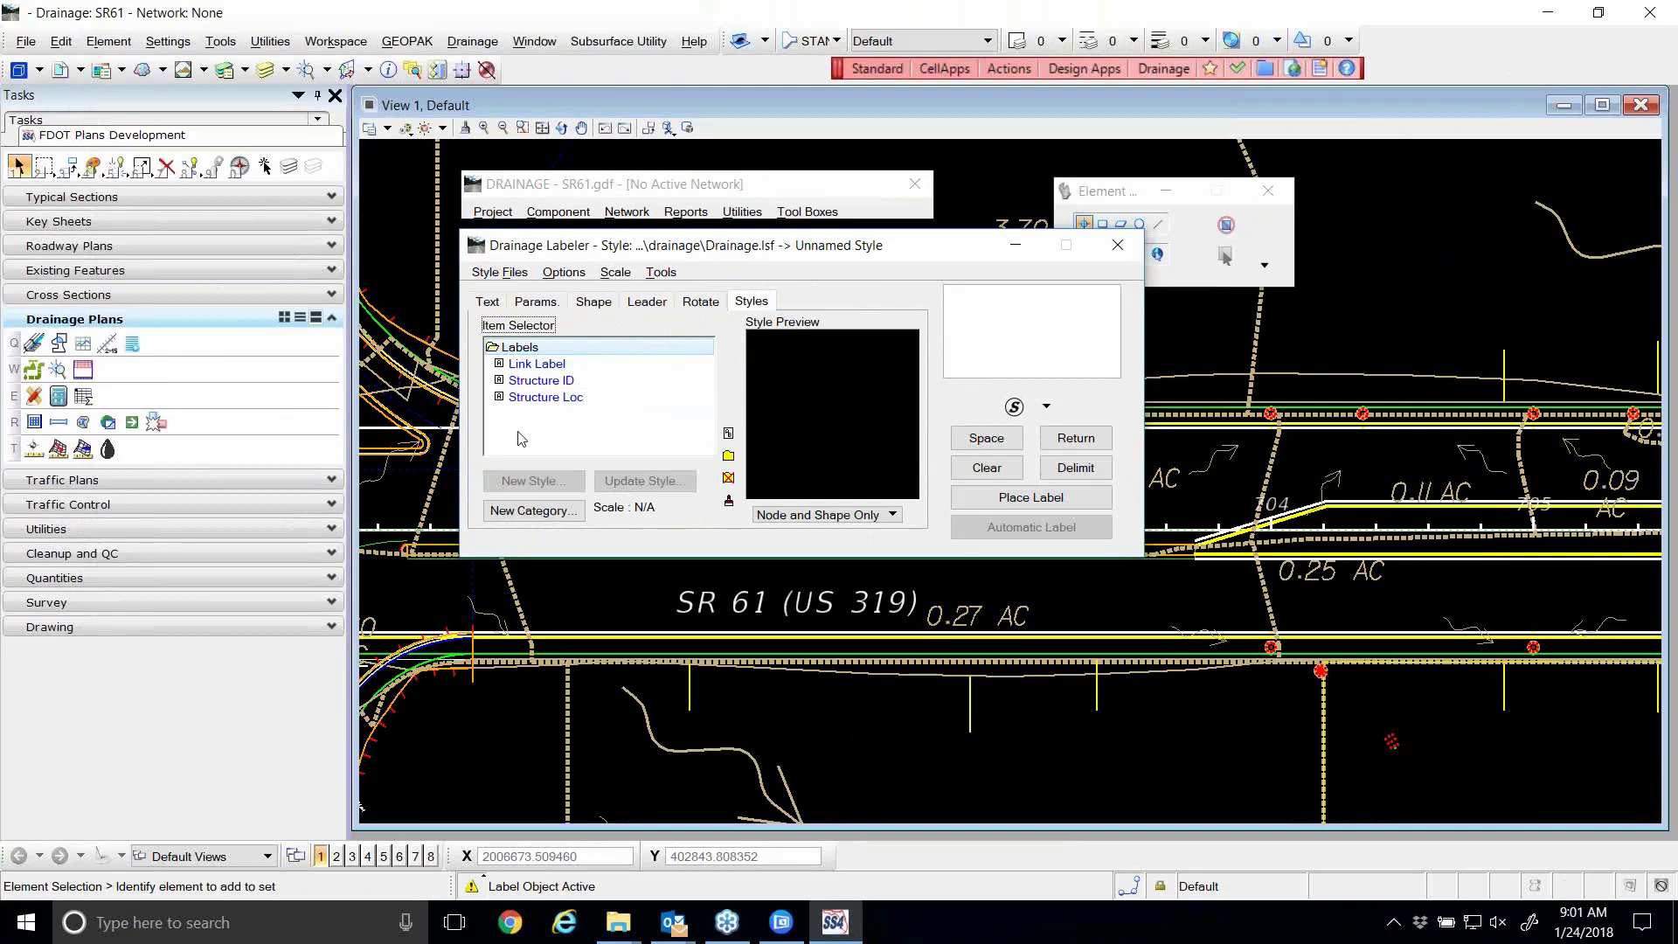
- Set the label text source to nodes and select node S-200 as the element to label
{"action": "left_click", "coordinate": [489, 302]}
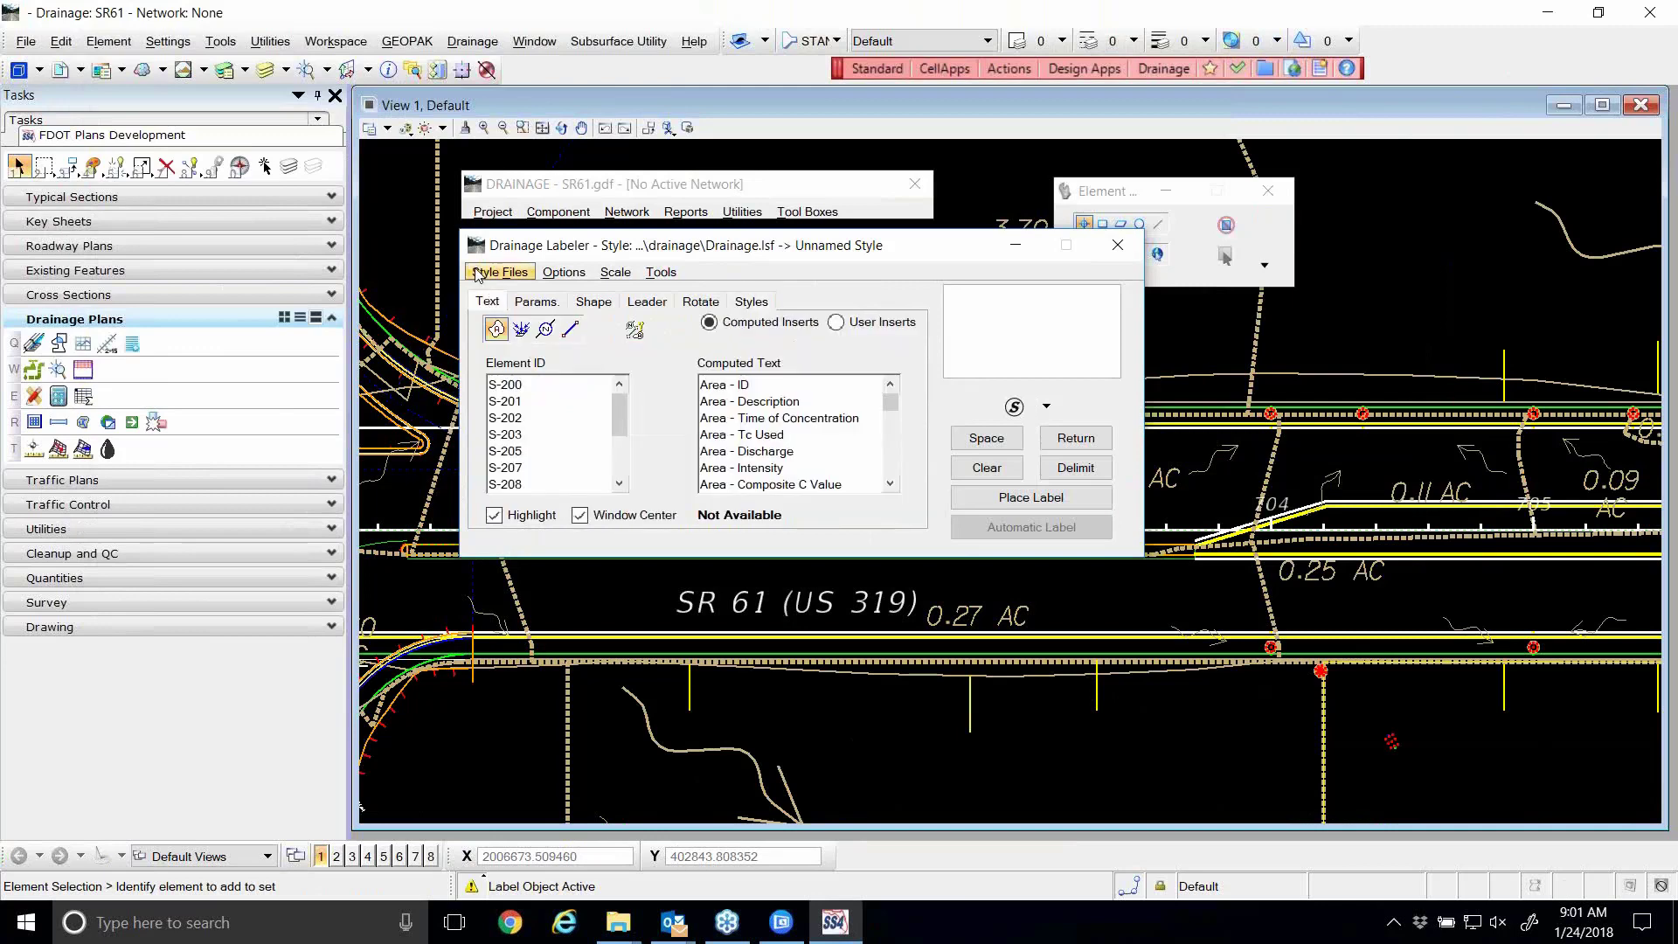
{"action": "left_click", "coordinate": [545, 329]}
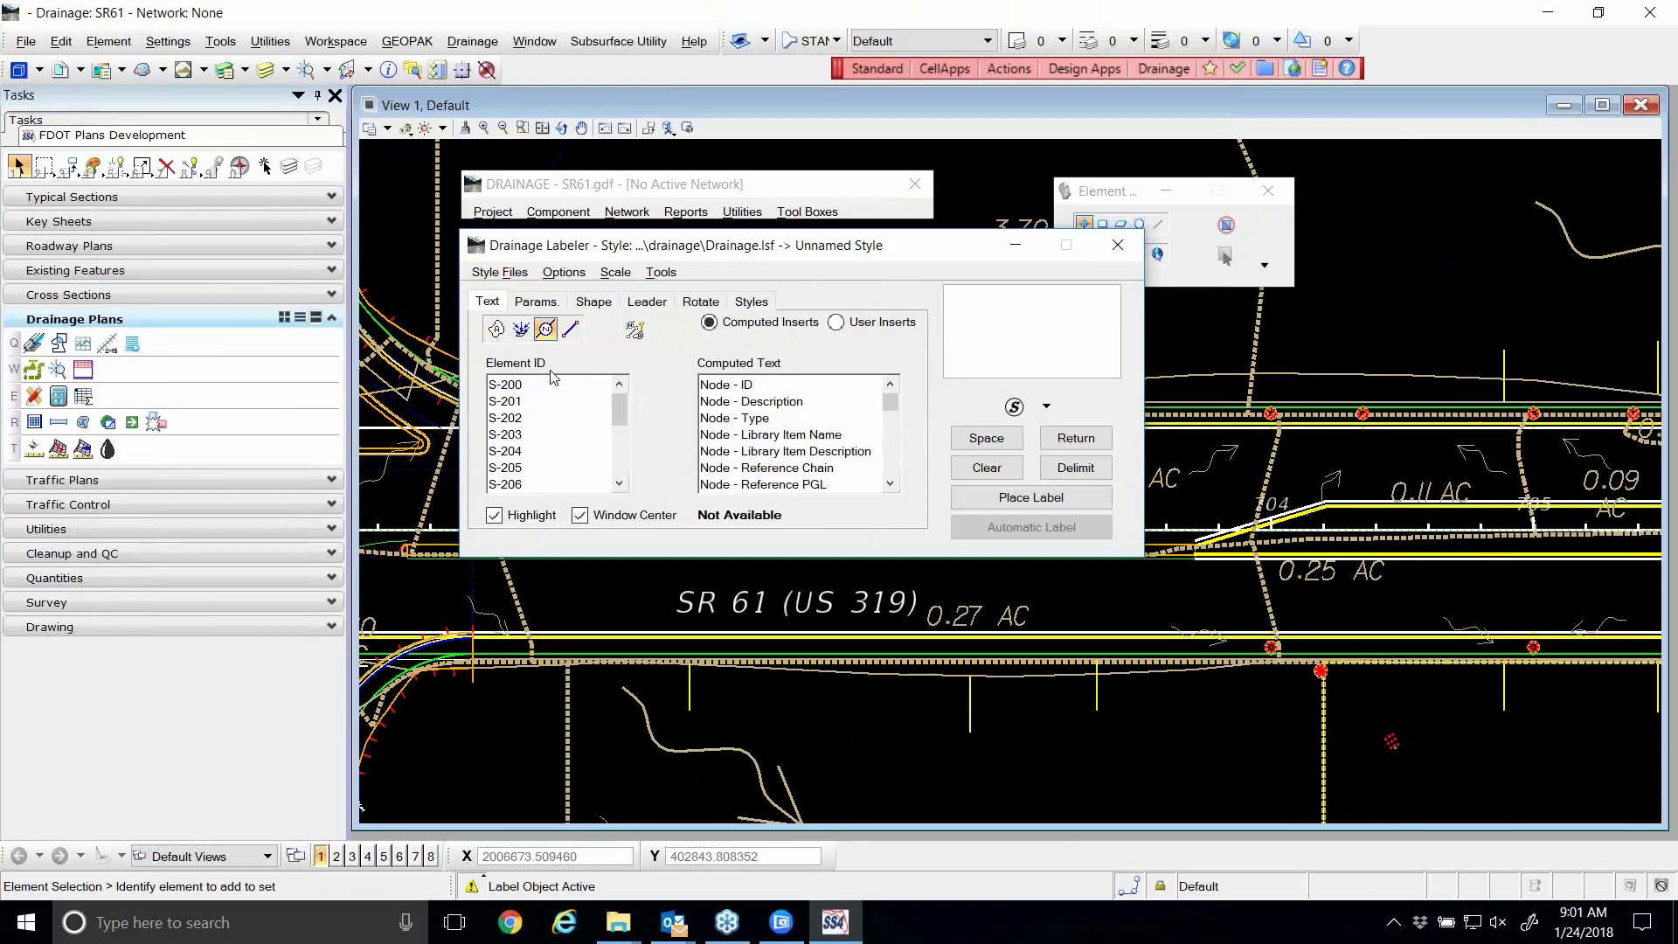
{"action": "left_click", "coordinate": [559, 434]}
{"action": "left_click", "coordinate": [516, 389]}
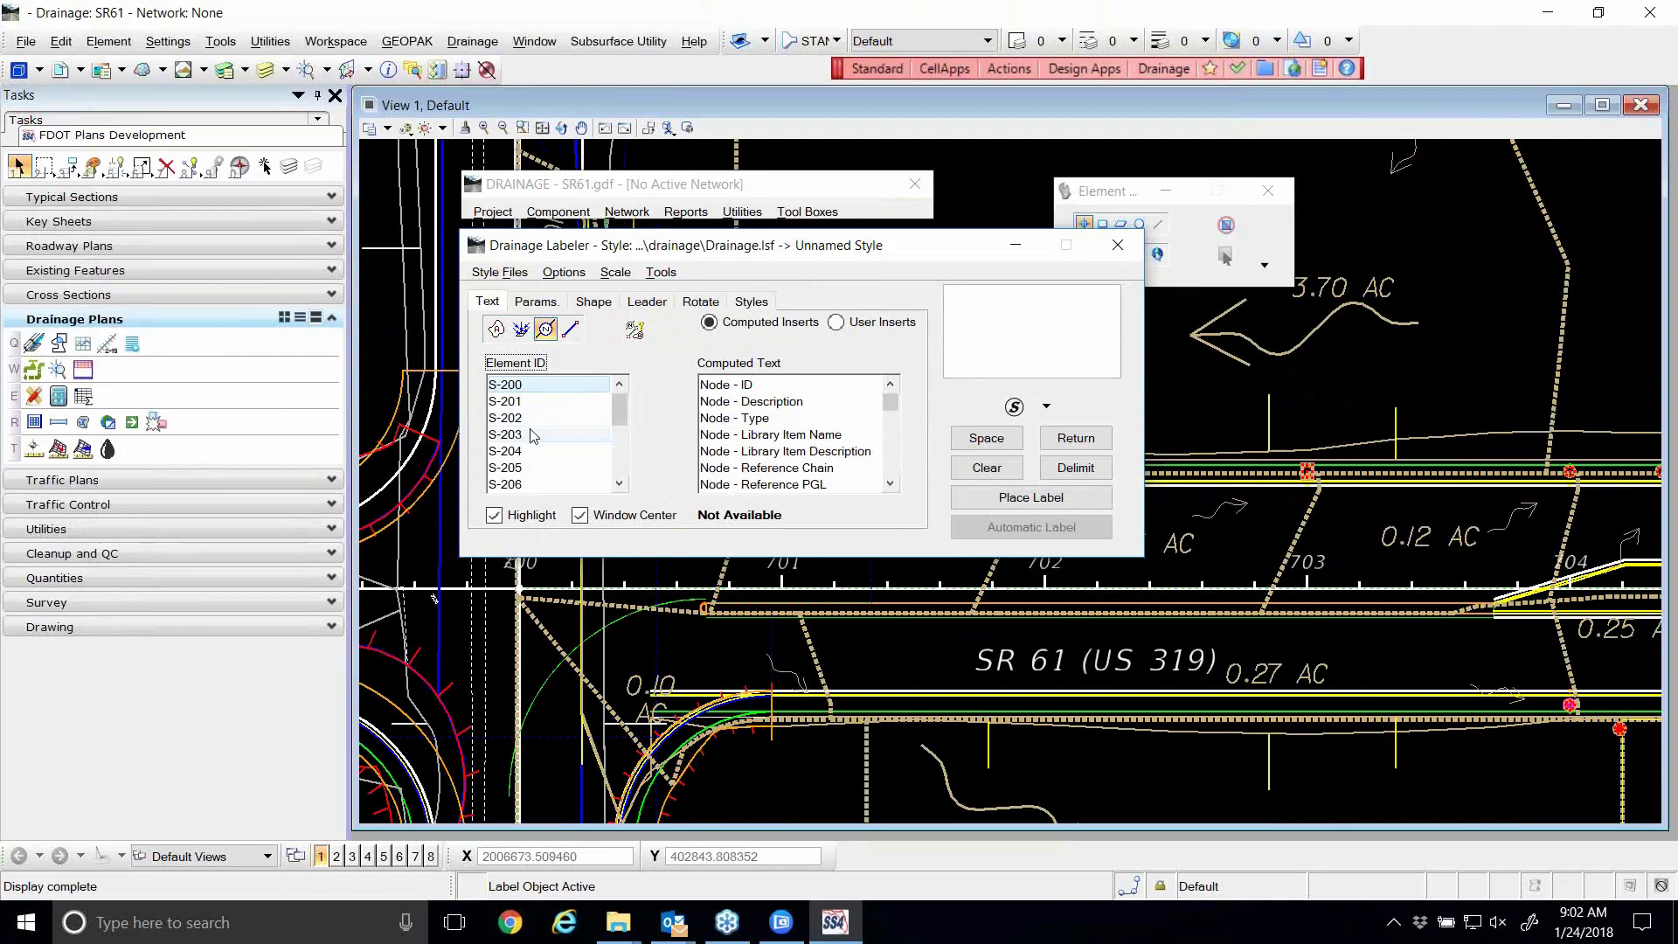
- Examine the computed text items available for node S-200, including its library item, reference chain, elevation and discharge
{"action": "left_click", "coordinate": [747, 386]}
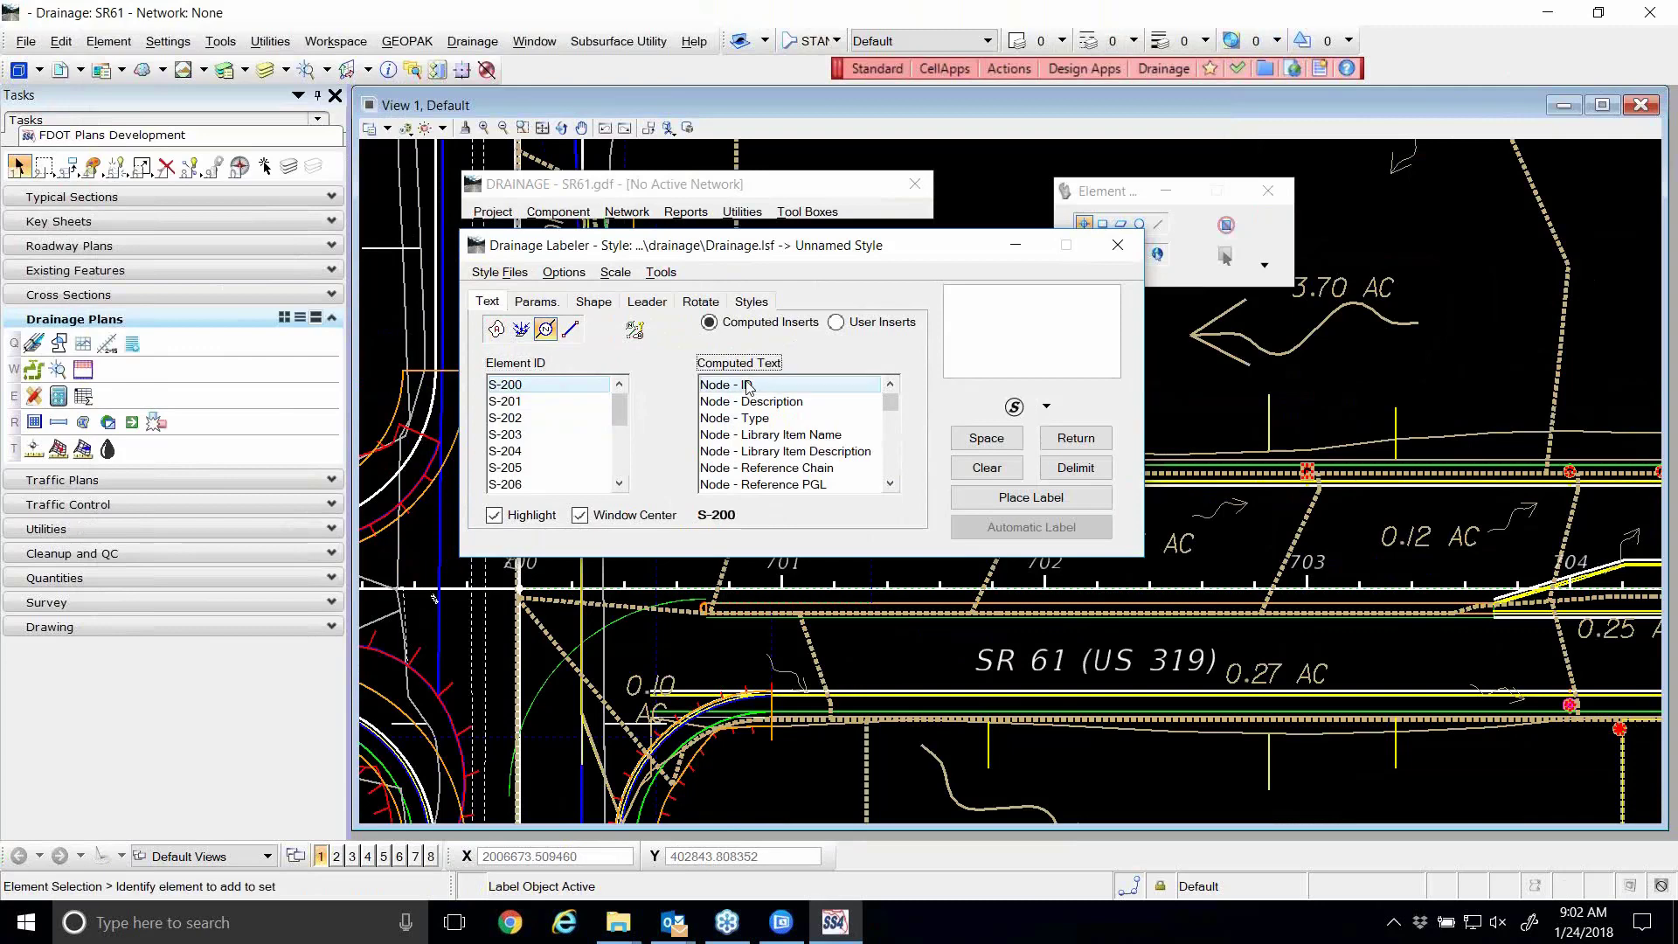
{"action": "key", "text": "Down"}
{"action": "key", "text": "Down"}
{"action": "key", "text": "Down"}
{"action": "key", "text": "Down"}
{"action": "key", "text": "Down"}
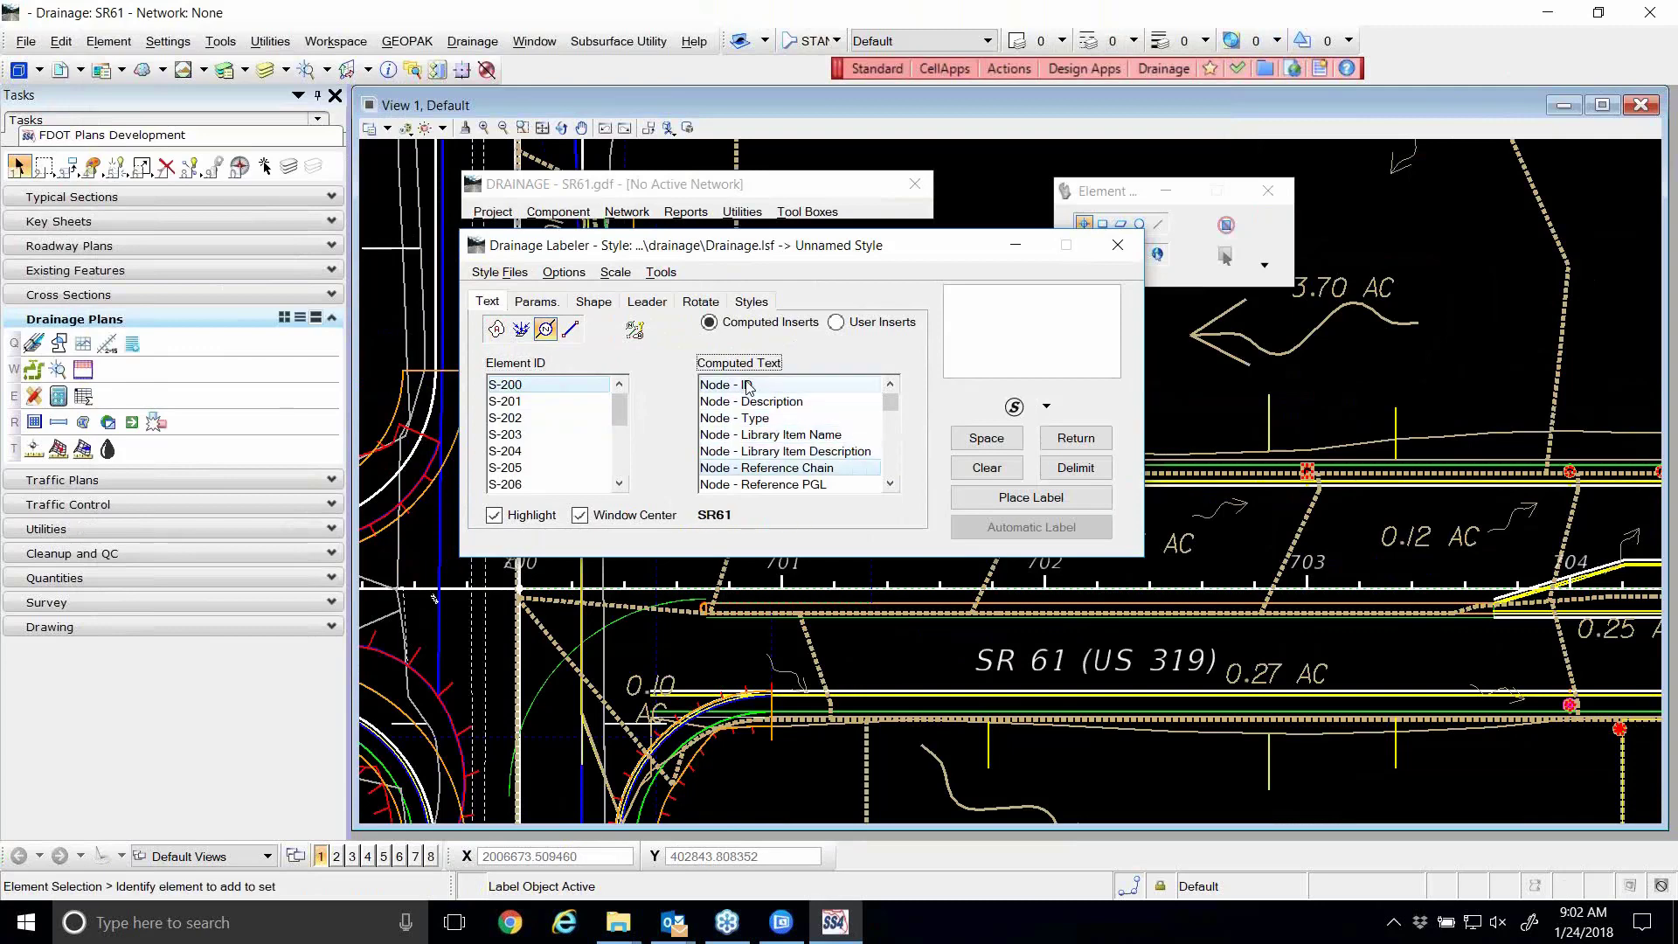
{"action": "key", "text": "Down"}
{"action": "key", "text": "Down"}
{"action": "key", "text": "Down"}
{"action": "key", "text": "Down"}
{"action": "key", "text": "Down"}
{"action": "key", "text": "Down"}
{"action": "key", "text": "Down"}
{"action": "key", "text": "Down"}
{"action": "key", "text": "Down"}
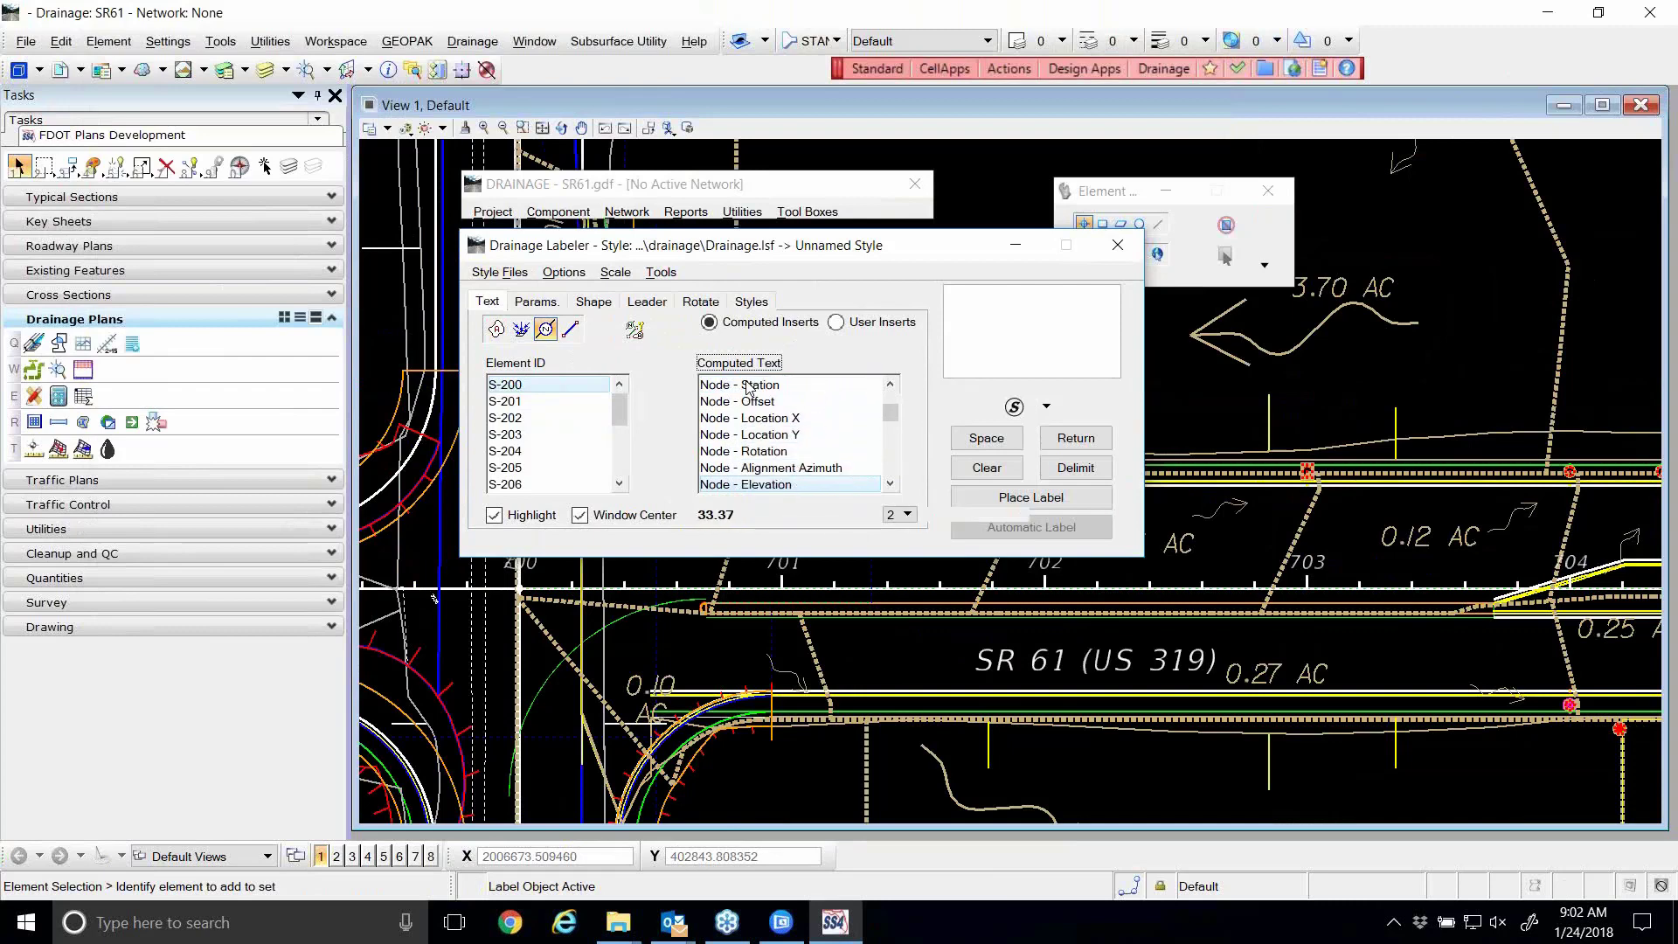
{"action": "key", "text": "Down"}
{"action": "key", "text": "Down"}
{"action": "key", "text": "Down"}
{"action": "key", "text": "Down"}
{"action": "key", "text": "Down"}
{"action": "key", "text": "Down"}
{"action": "key", "text": "Down"}
{"action": "key", "text": "Up"}
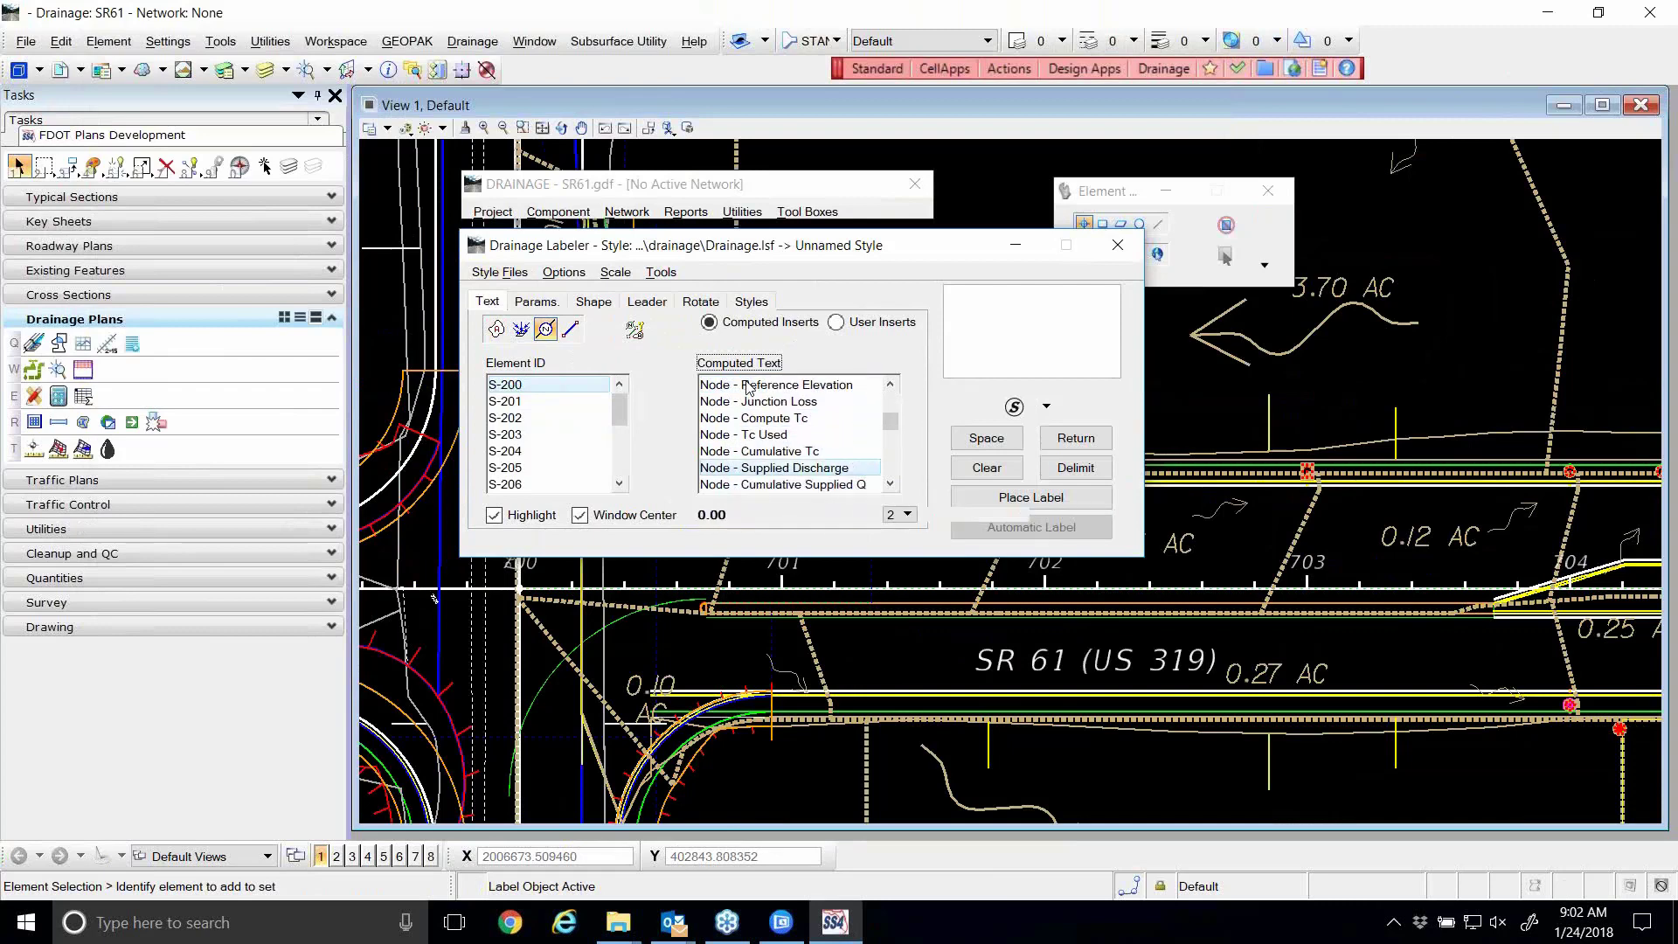
{"action": "key", "text": "Up"}
{"action": "key", "text": "Up"}
{"action": "key", "text": "Up"}
{"action": "key", "text": "Up"}
{"action": "key", "text": "Up"}
{"action": "key", "text": "Up"}
{"action": "key", "text": "Up"}
{"action": "key", "text": "Up"}
{"action": "key", "text": "Up"}
{"action": "key", "text": "Up"}
{"action": "key", "text": "Up"}
{"action": "key", "text": "Up"}
{"action": "key", "text": "Up"}
{"action": "key", "text": "Up"}
{"action": "key", "text": "Up"}
{"action": "key", "text": "Up"}
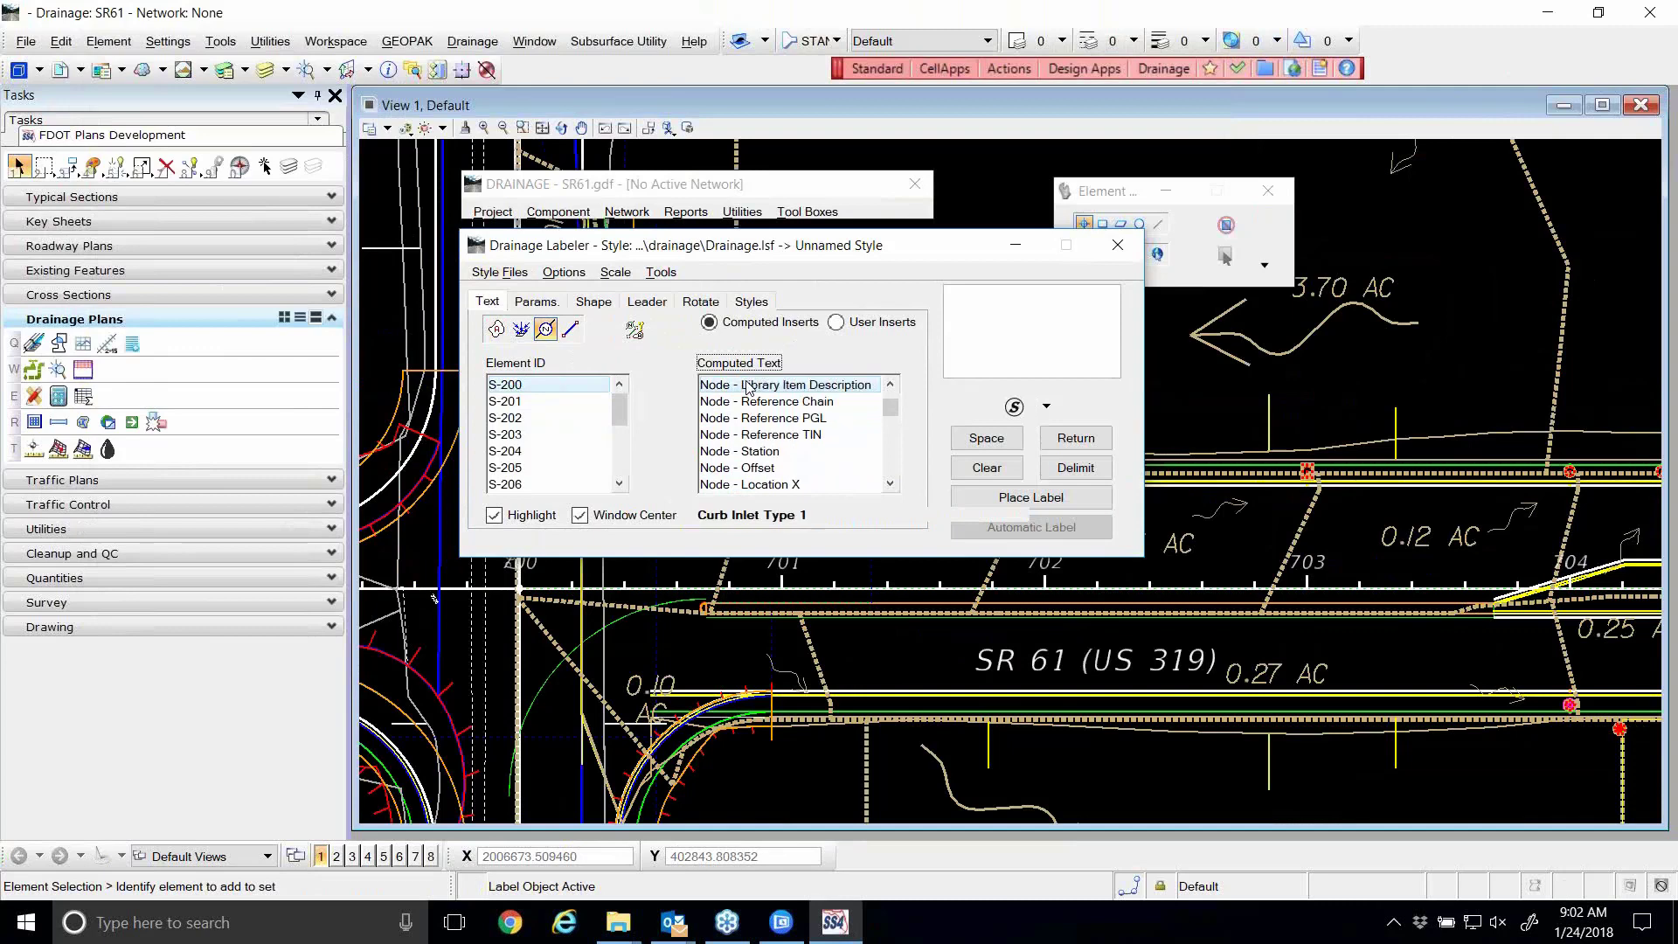
{"action": "key", "text": "Up"}
{"action": "key", "text": "Up"}
{"action": "key", "text": "Up"}
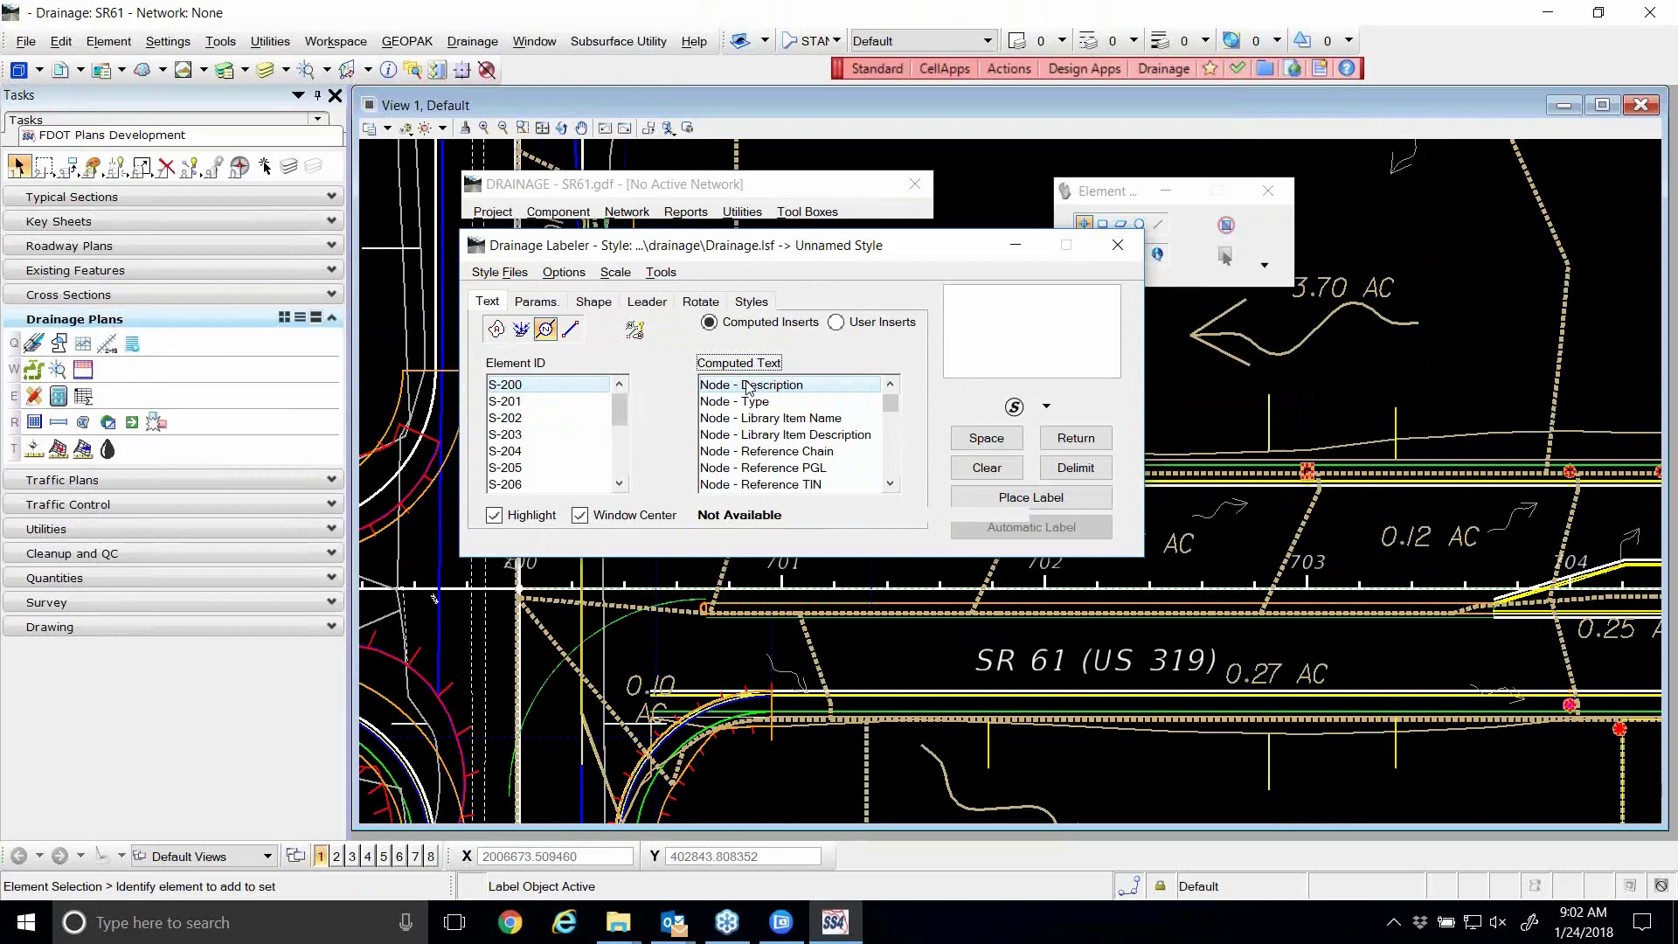
- Insert the Node - ID computed text into the label and show the label's text parameters
{"action": "scroll", "coordinate": [749, 387], "scroll_direction": "up", "scroll_amount": 1}
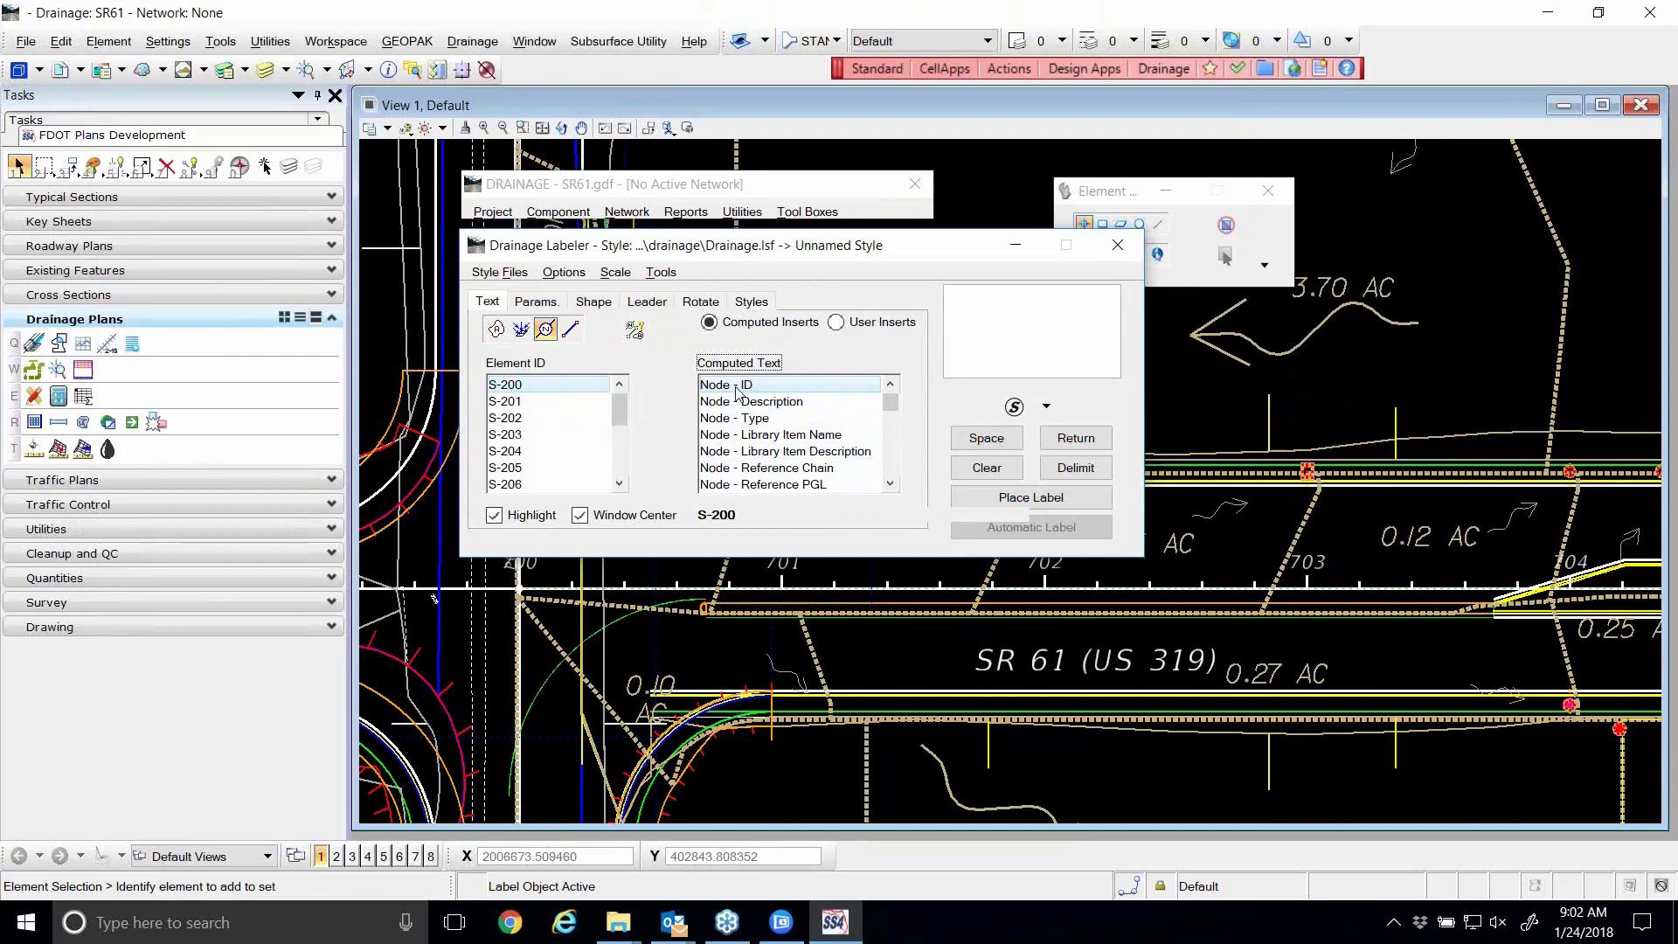
{"action": "double_click", "coordinate": [734, 387]}
{"action": "left_click", "coordinate": [532, 303]}
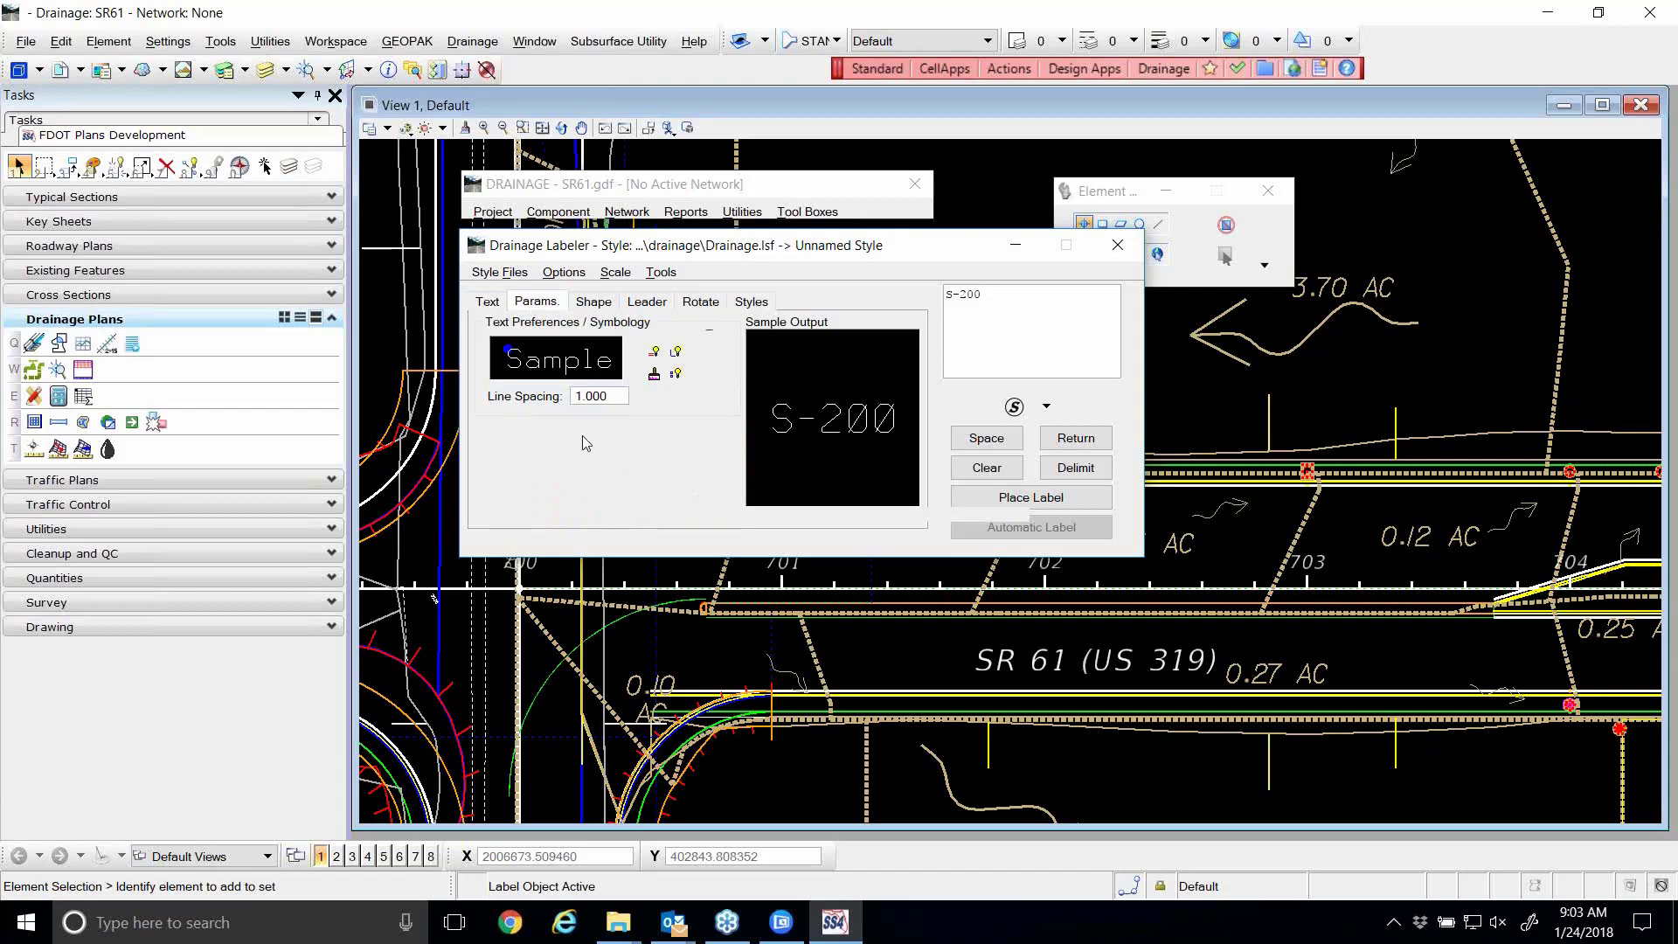
{"action": "mouse_move", "coordinate": [573, 371]}
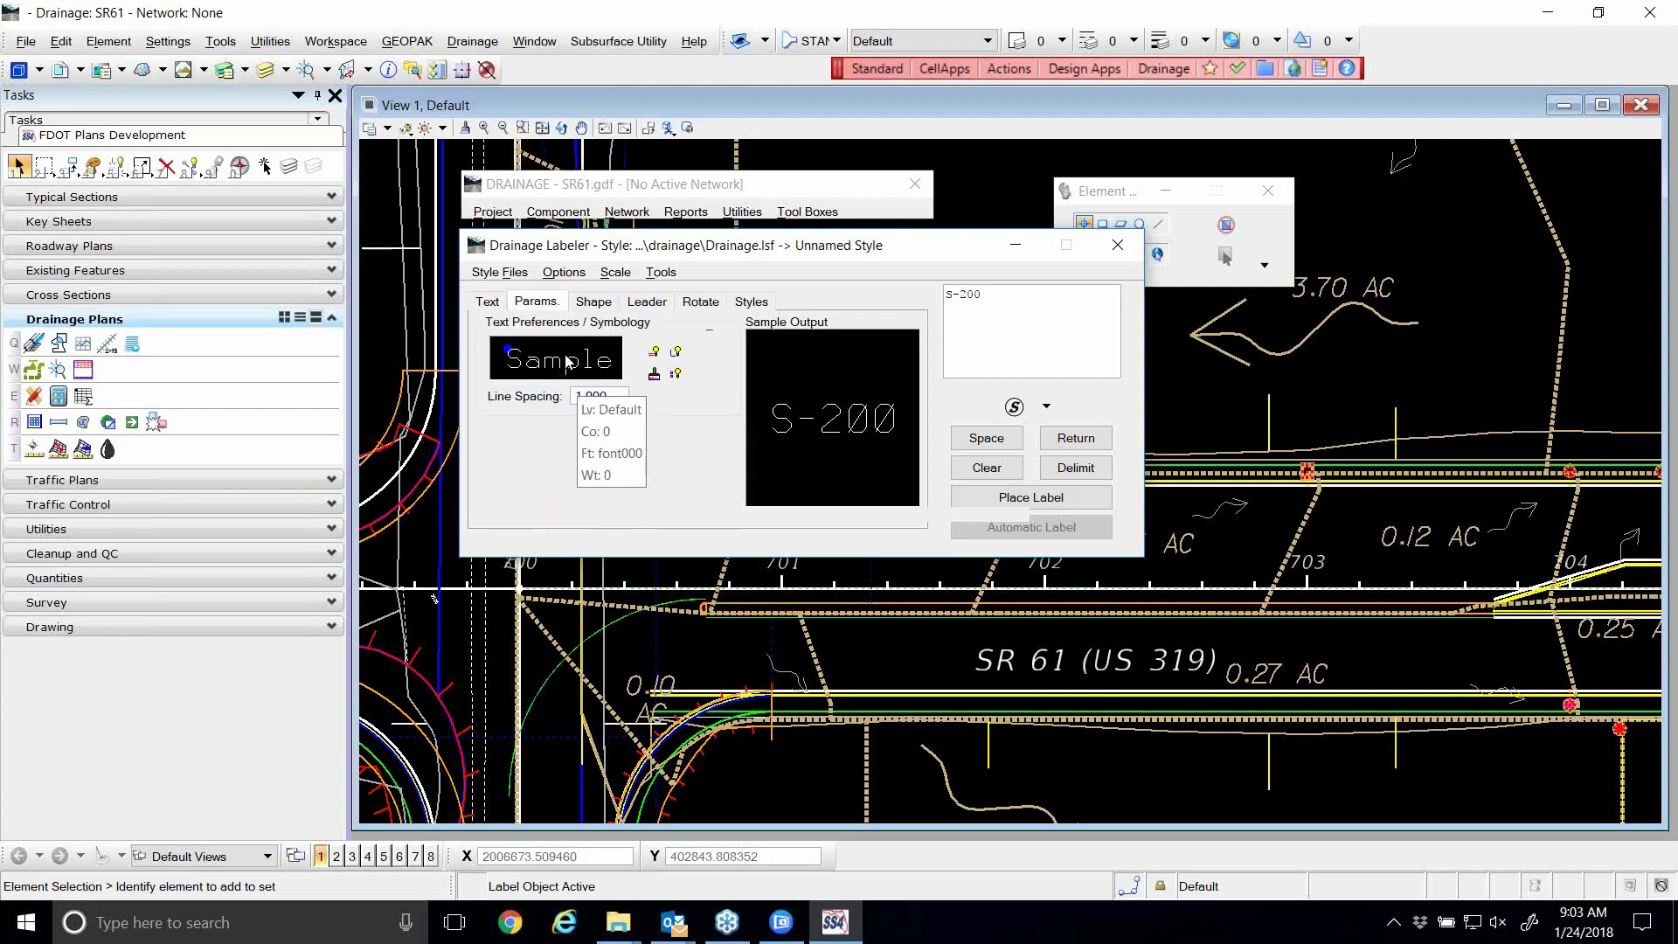
{"action": "left_click", "coordinate": [569, 368]}
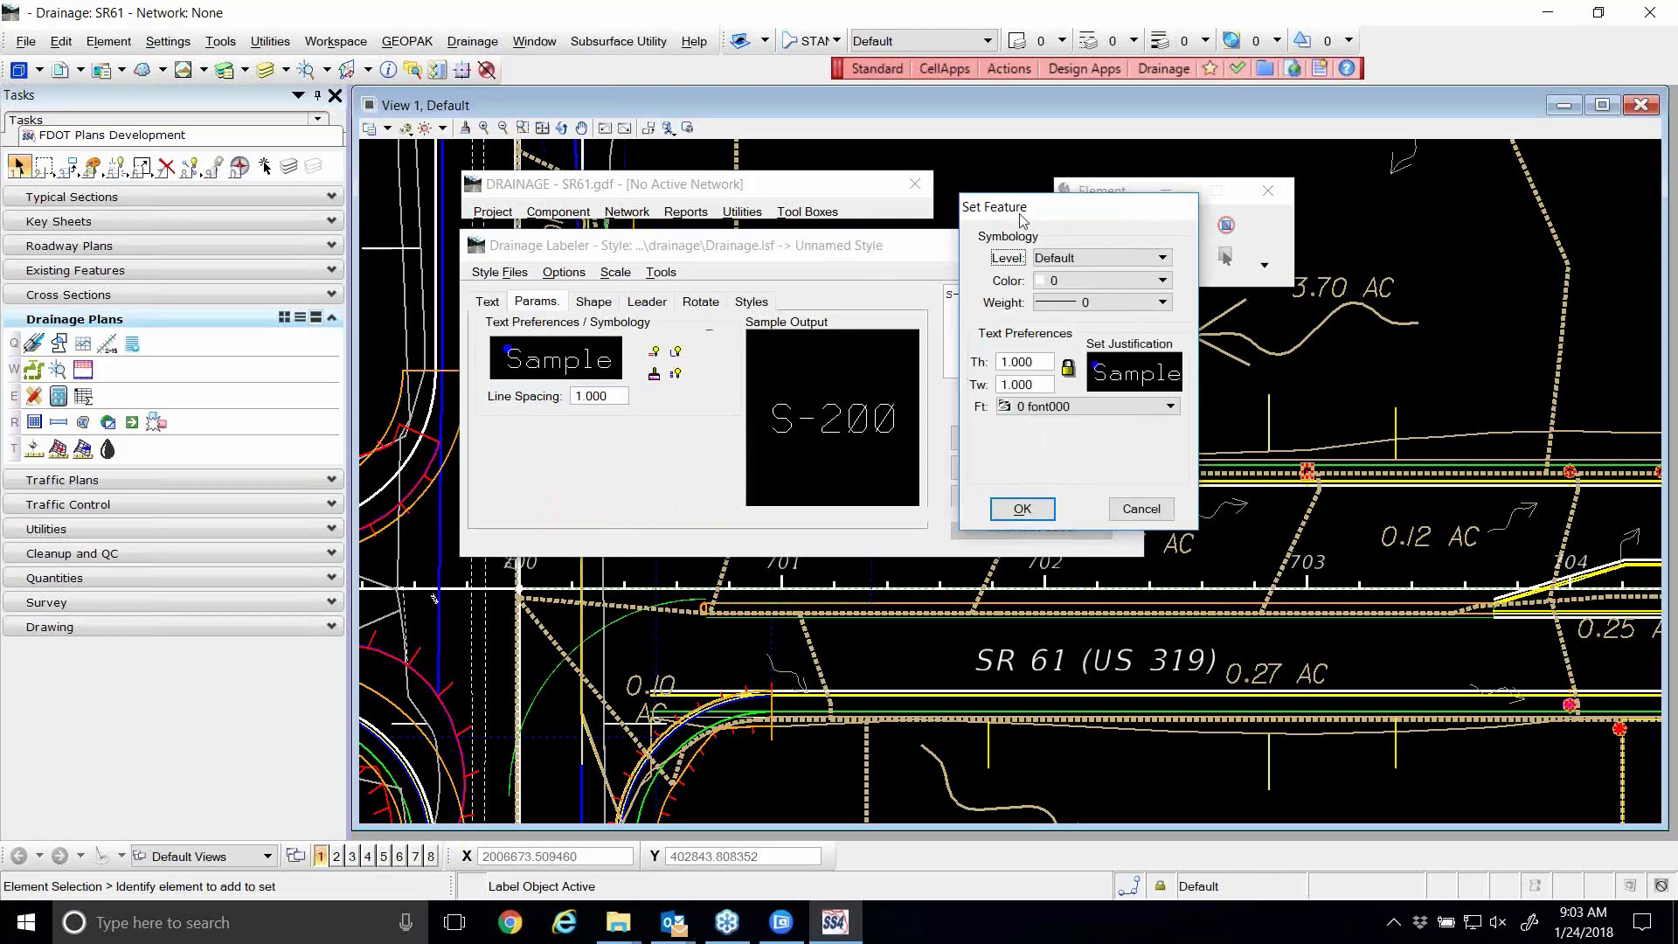
{"action": "left_click_drag", "start_coordinate": [1031, 208], "coordinate": [814, 251]}
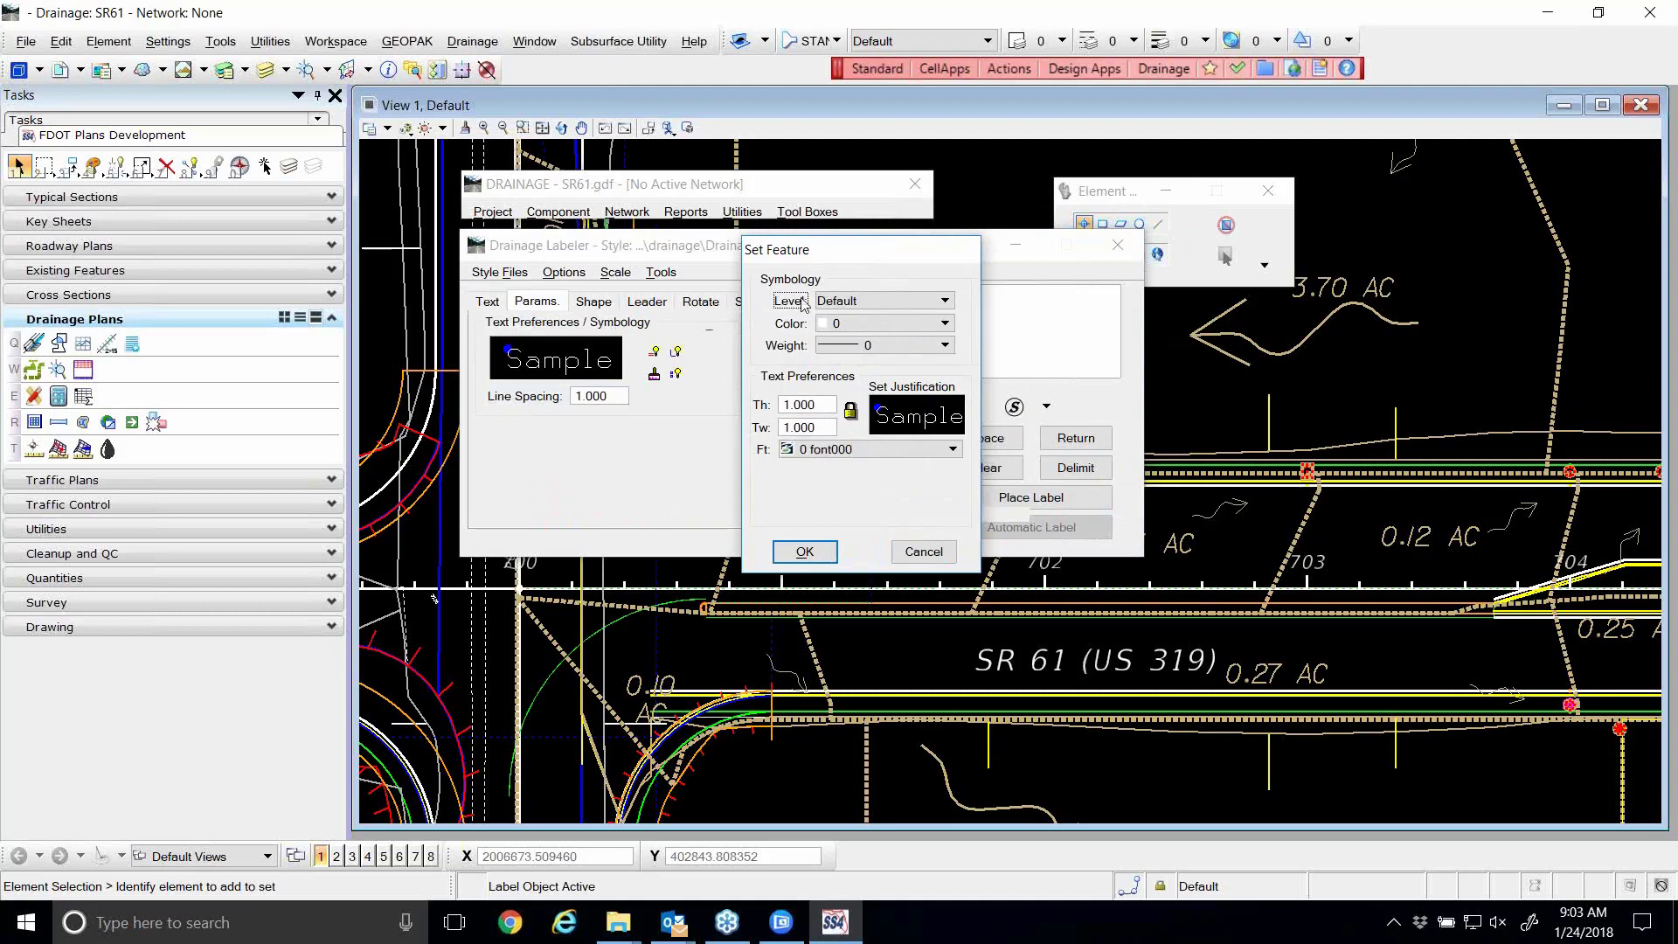
{"action": "left_click", "coordinate": [852, 306]}
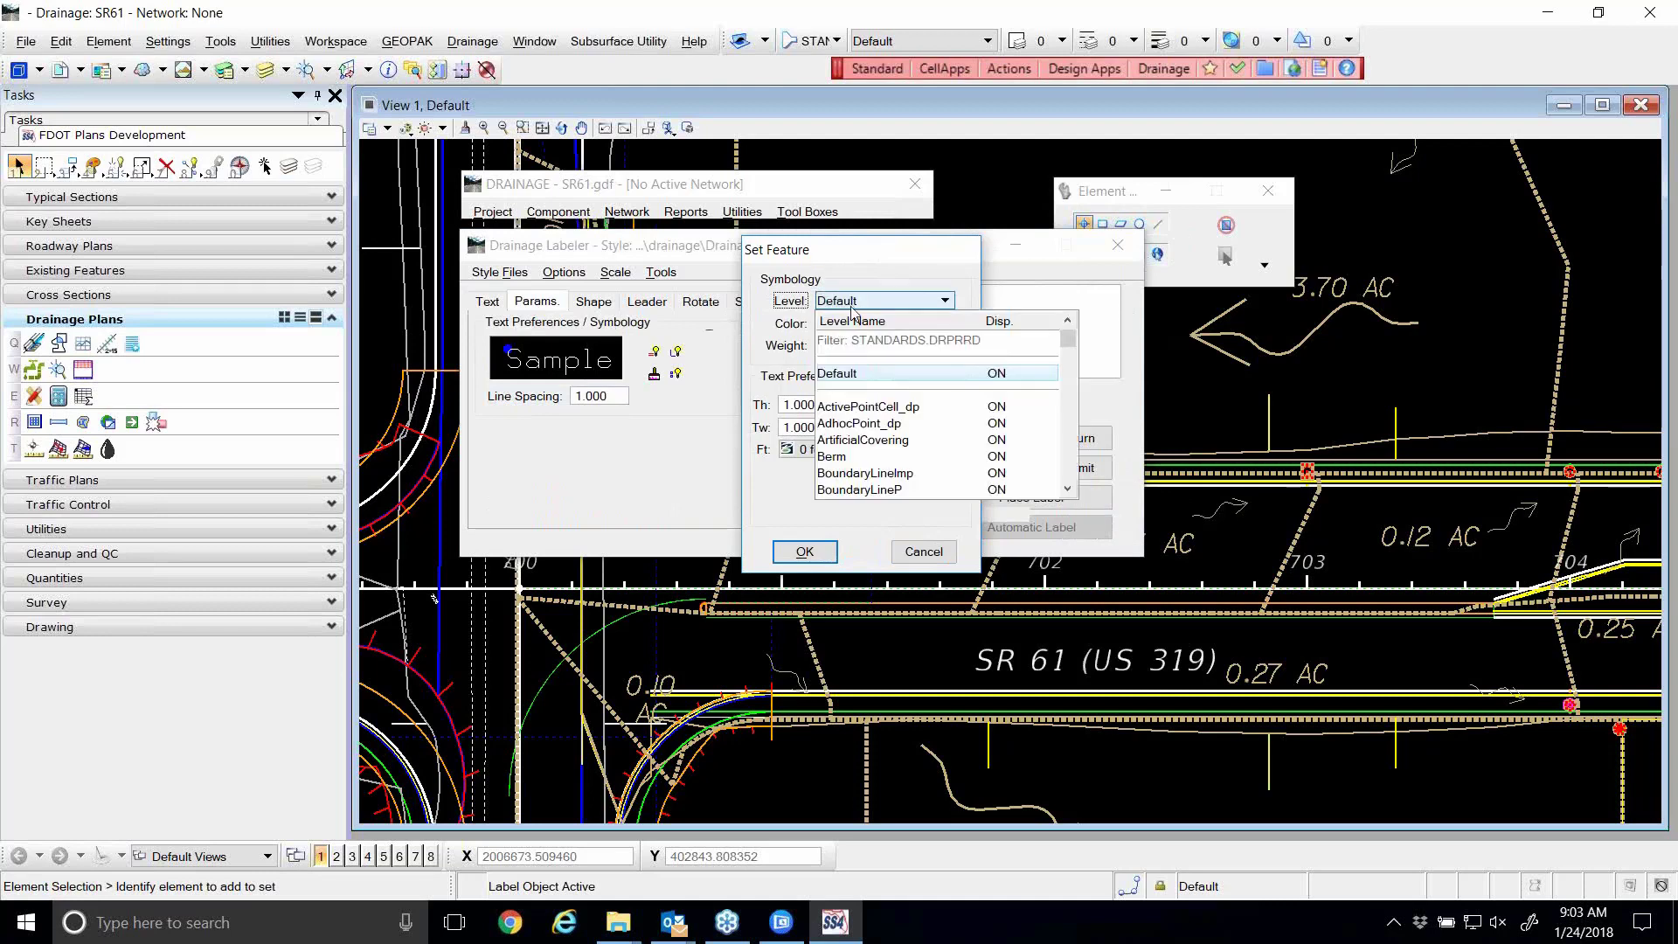
{"action": "scroll", "coordinate": [865, 393], "scroll_direction": "down", "scroll_amount": 15}
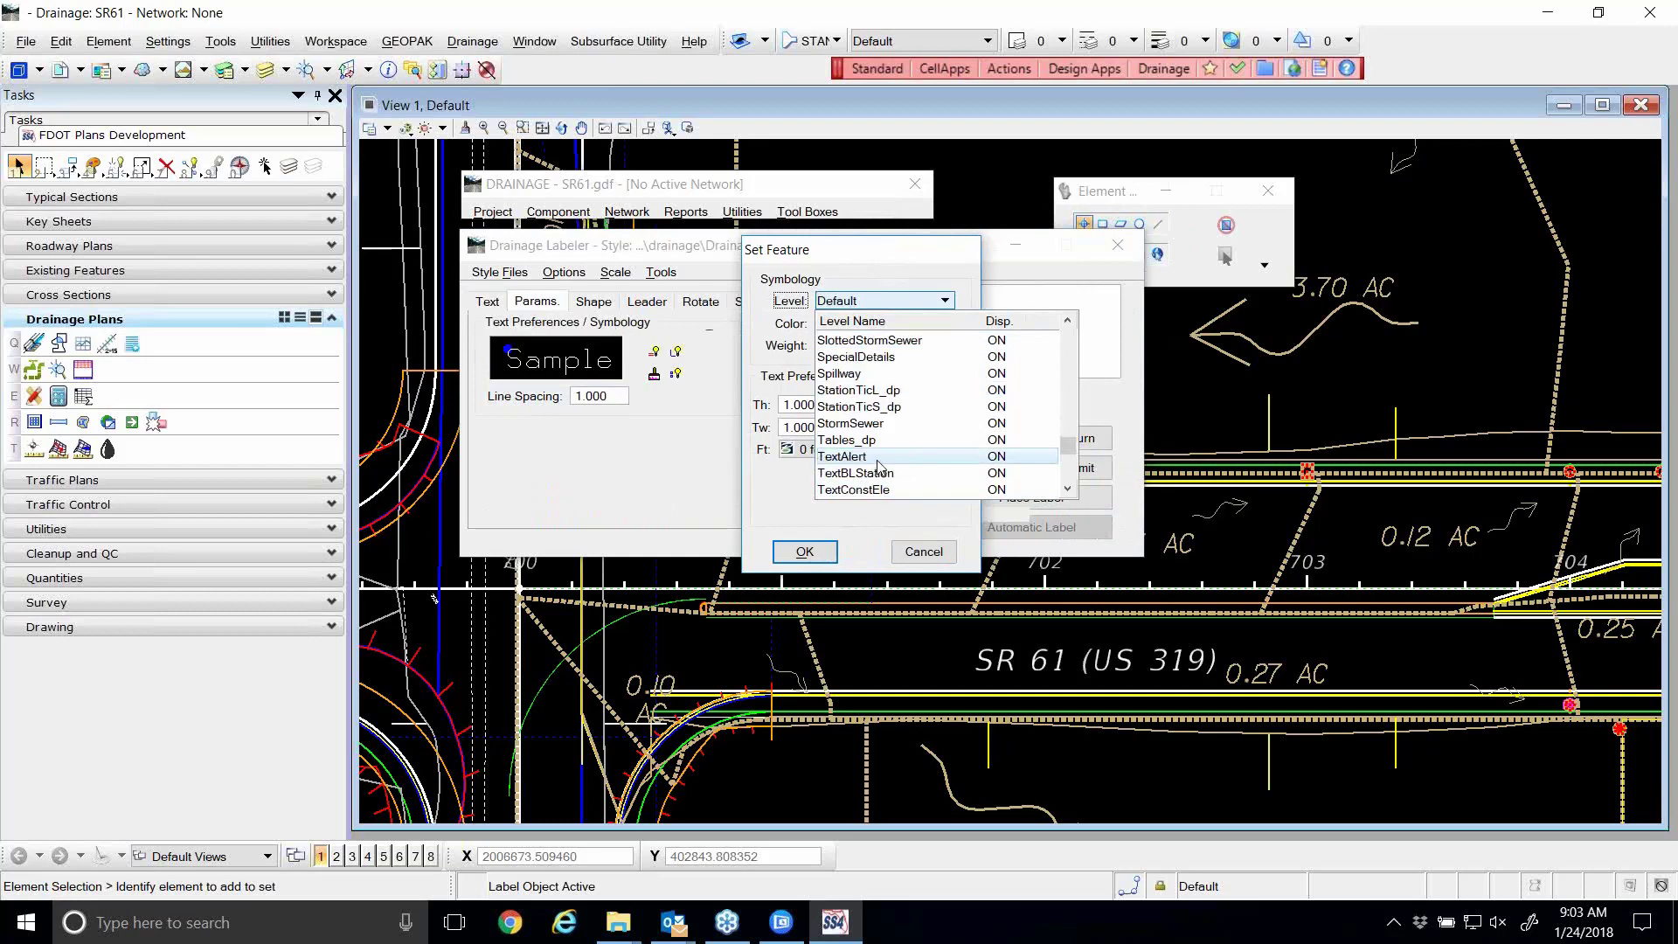
{"action": "scroll", "coordinate": [881, 467], "scroll_direction": "down", "scroll_amount": 3}
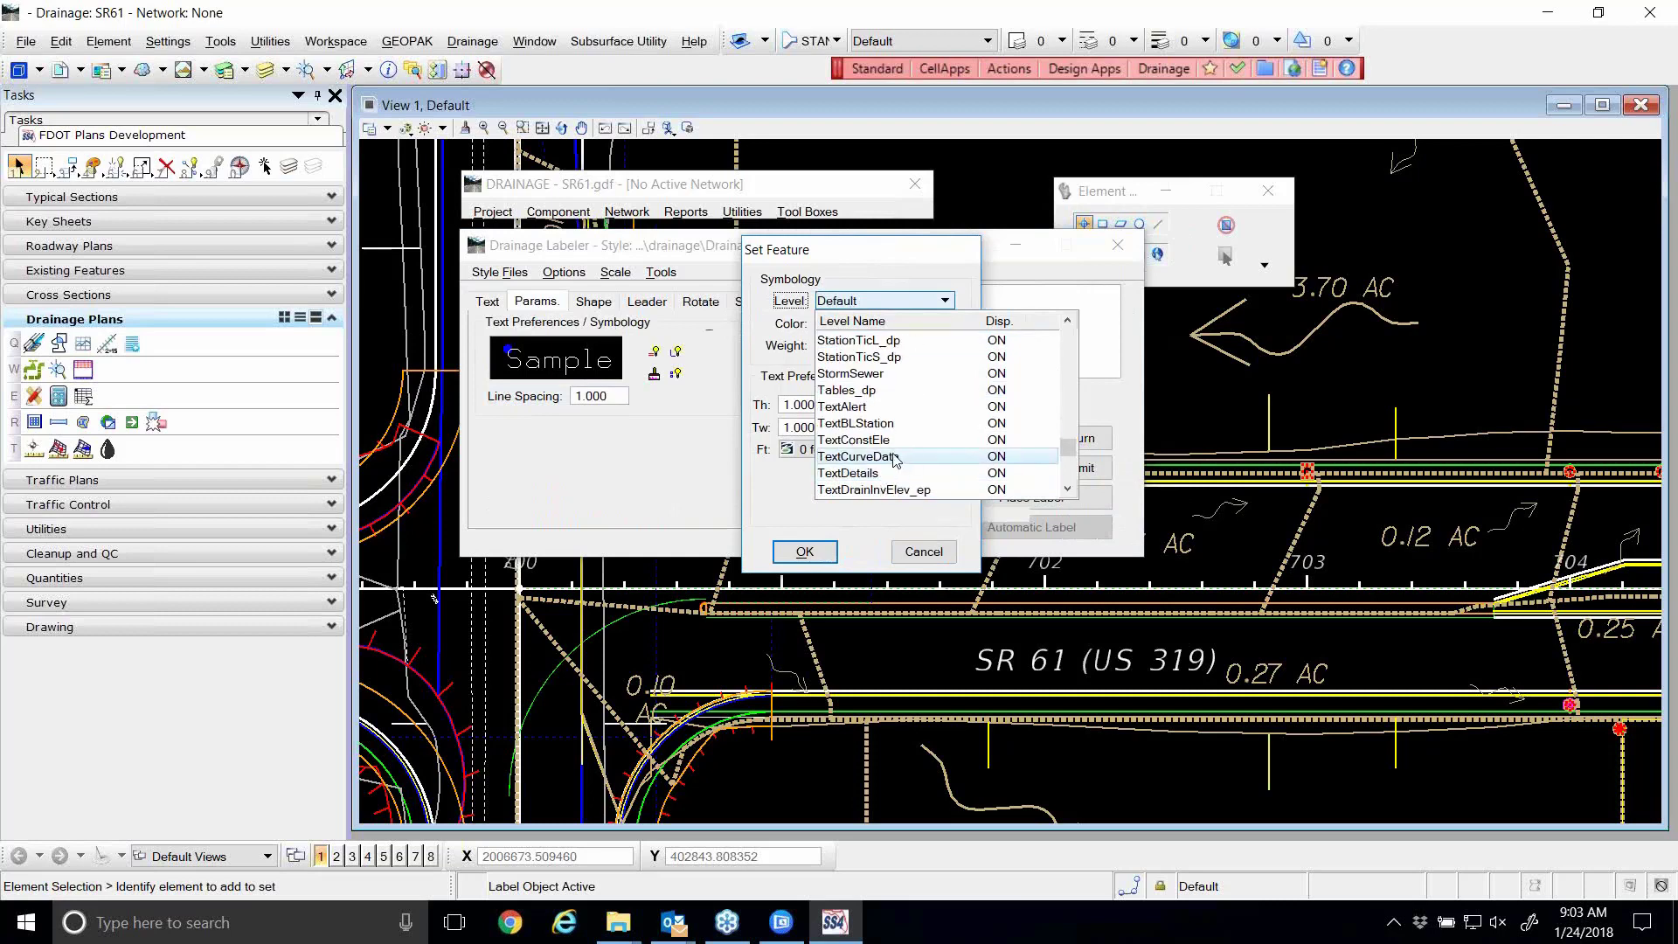
{"action": "scroll", "coordinate": [883, 463], "scroll_direction": "down", "scroll_amount": 2}
{"action": "left_click", "coordinate": [865, 440]}
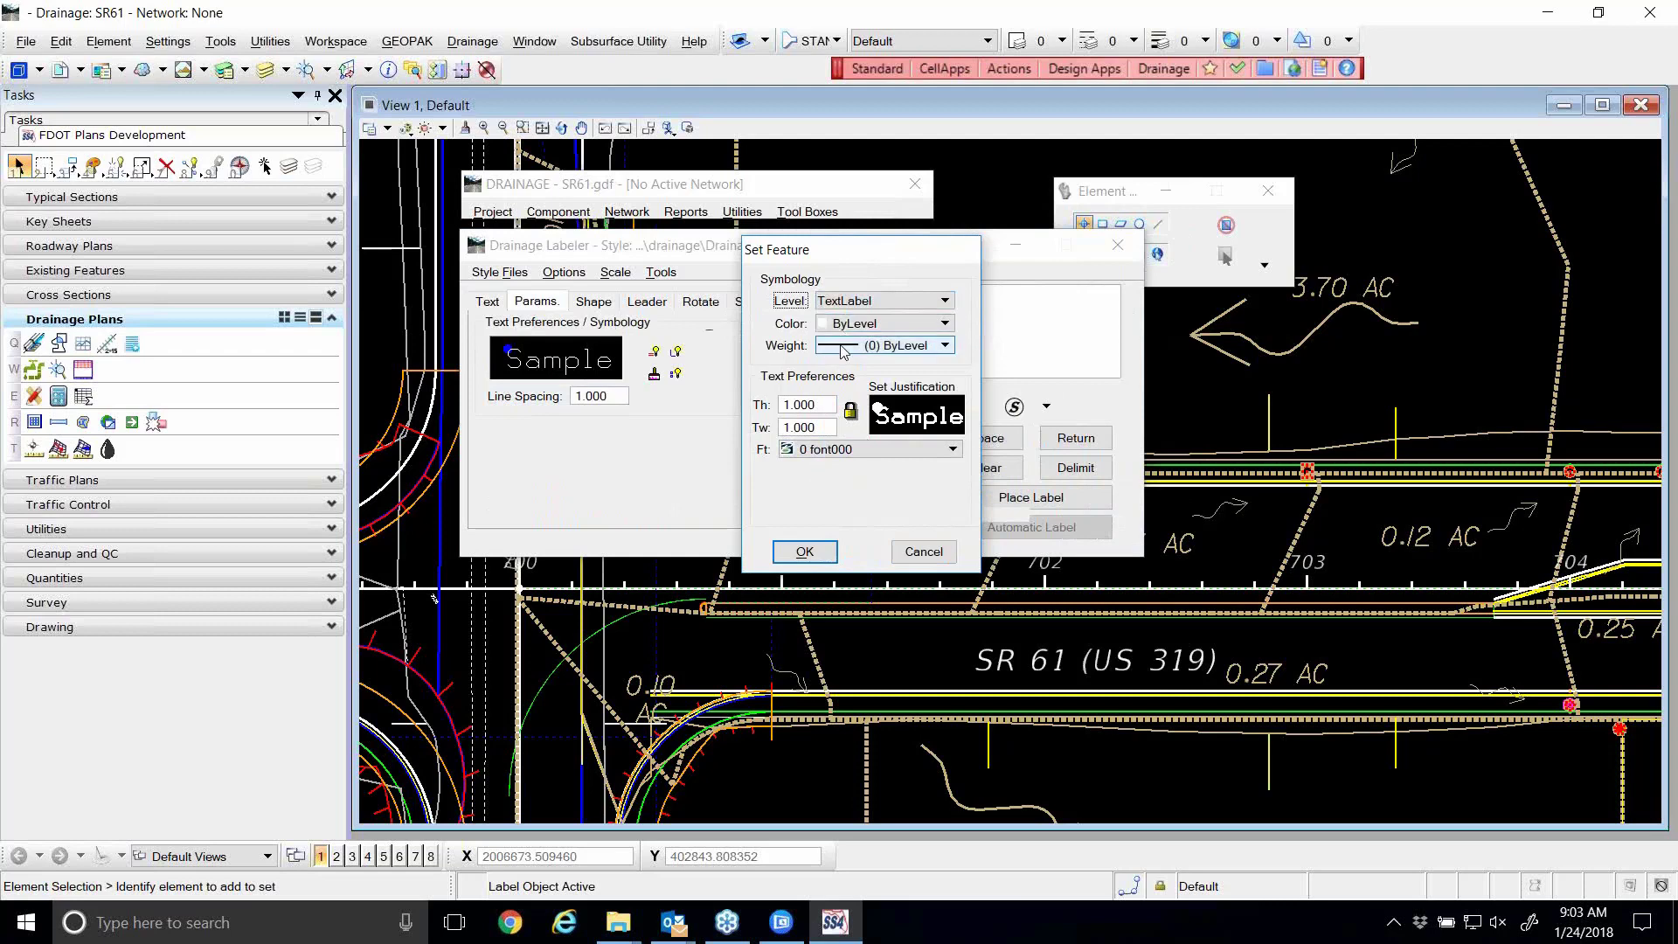
{"action": "double_click", "coordinate": [797, 406]}
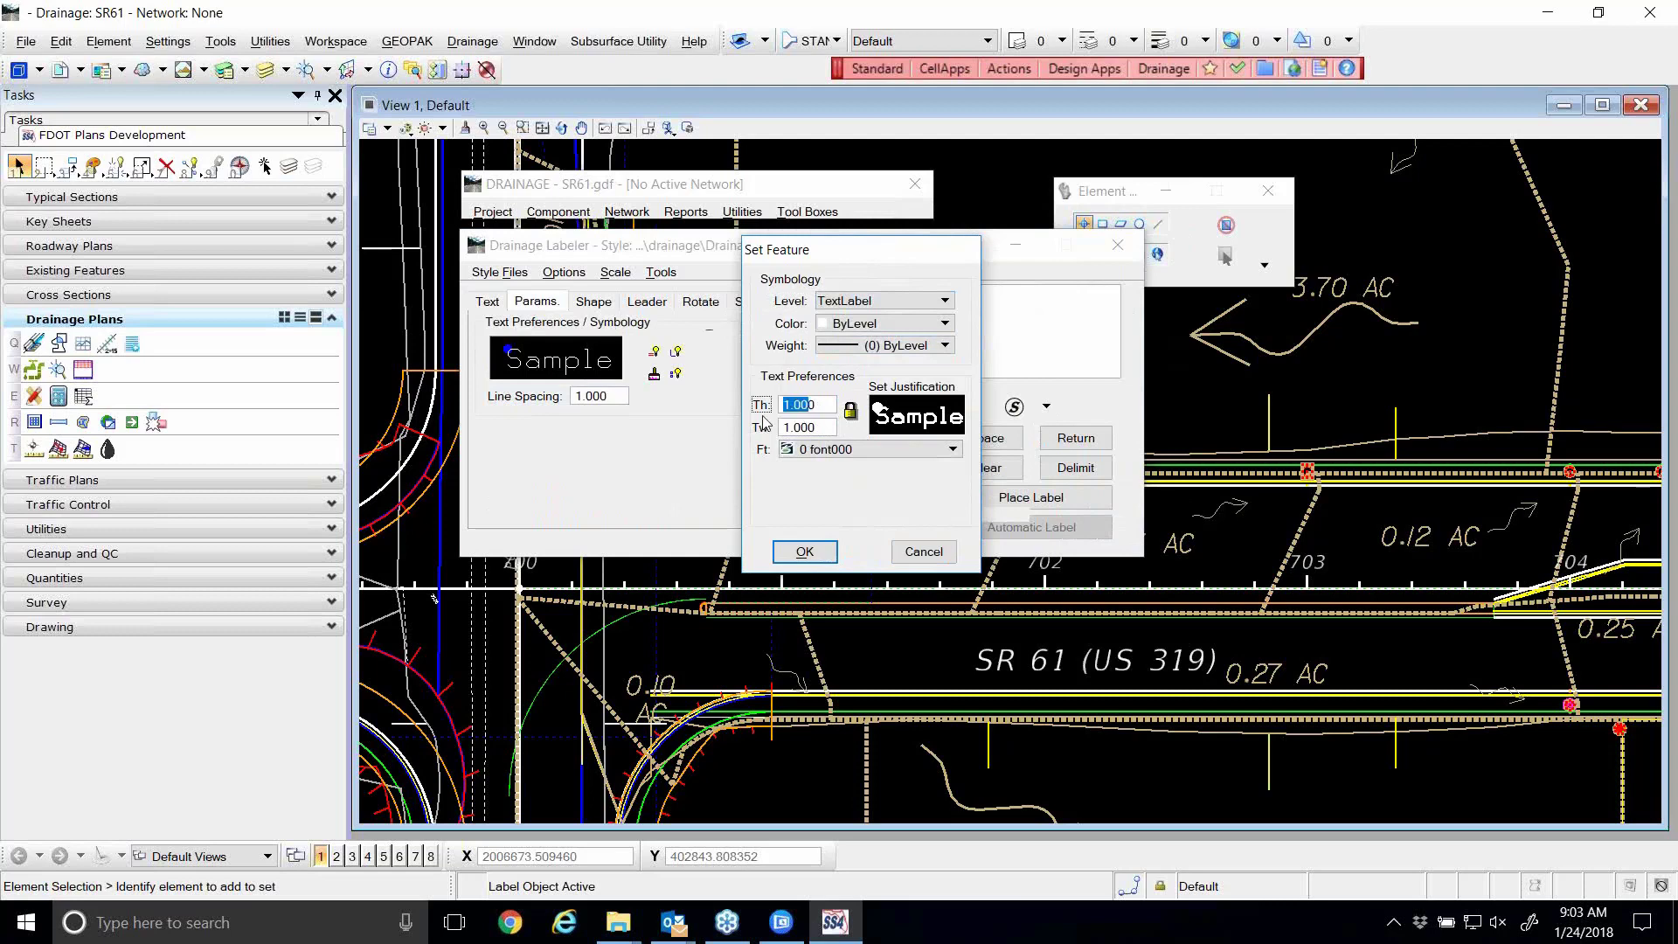
{"action": "type", "text": "40"}
{"action": "left_click", "coordinate": [924, 551]}
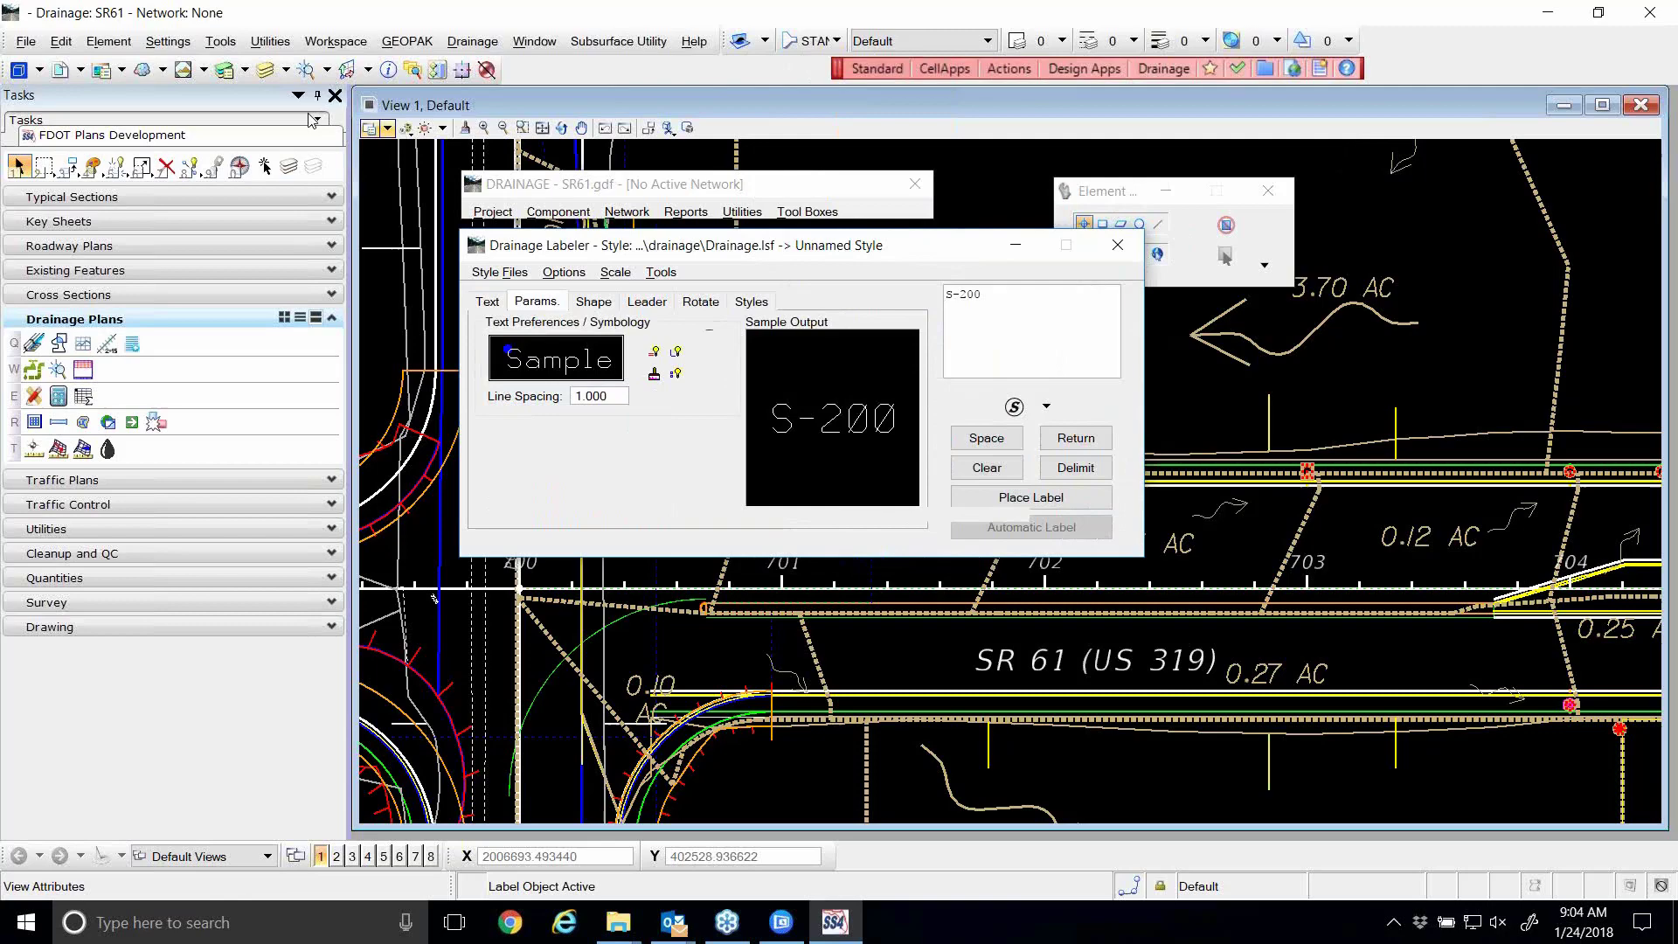
- Apply the Text level filter to the DRPRRD01.DGN levels in Level Display and leave the label's text symbology settings without changes
{"action": "left_click", "coordinate": [265, 70]}
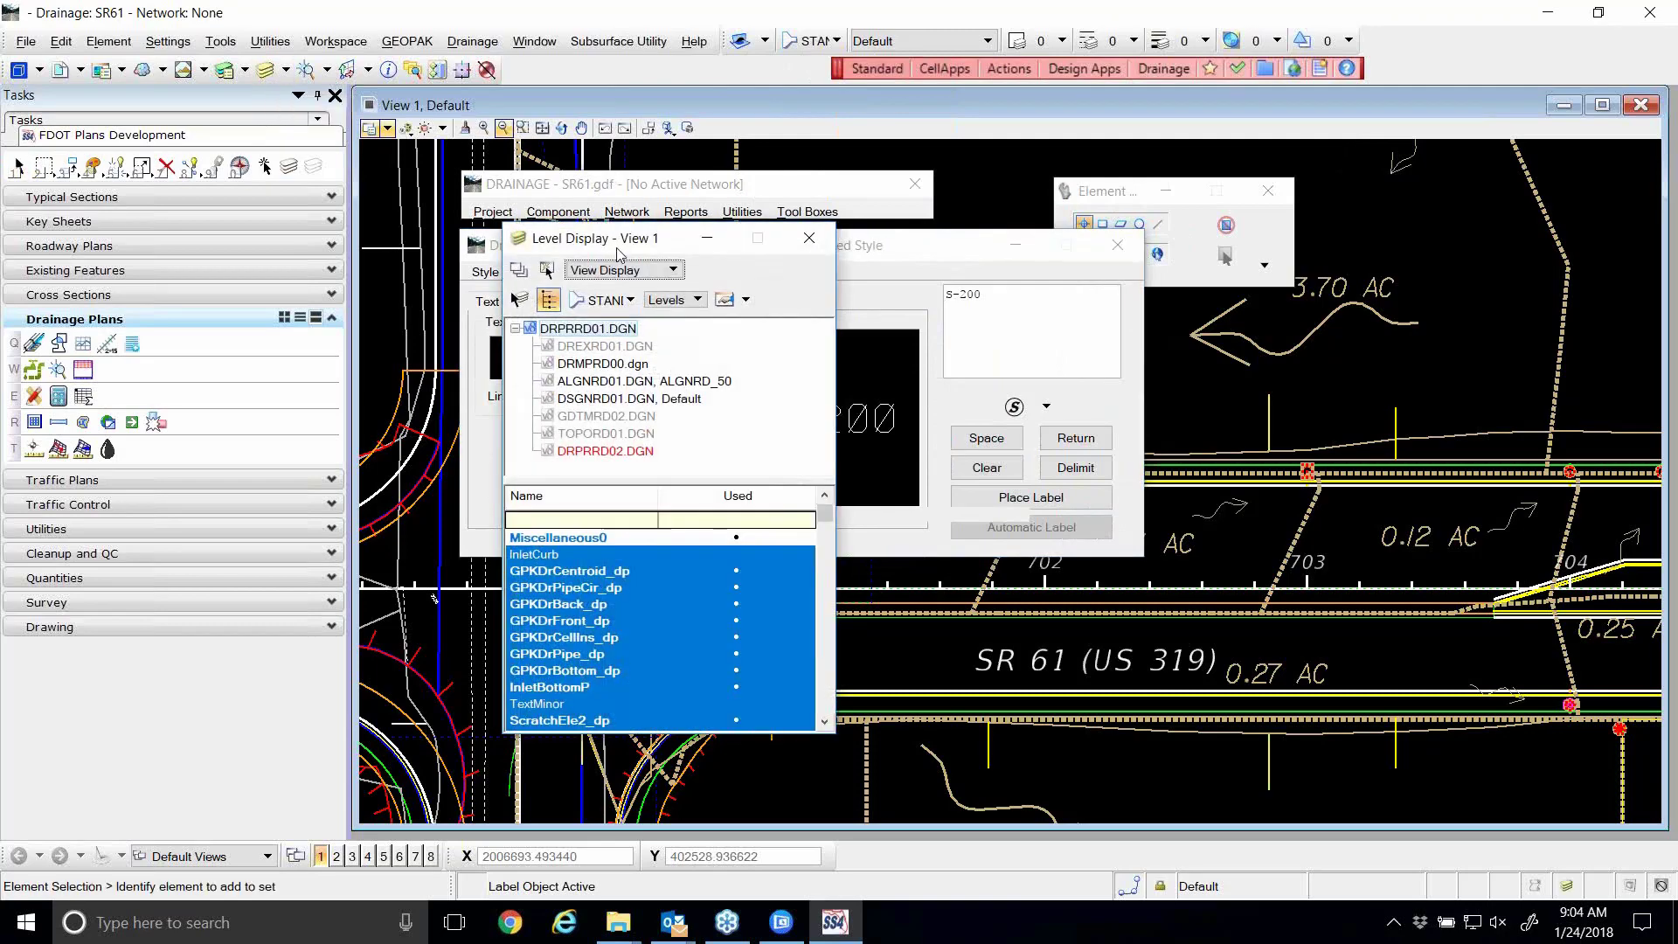
{"action": "left_click_drag", "start_coordinate": [614, 241], "coordinate": [264, 131]}
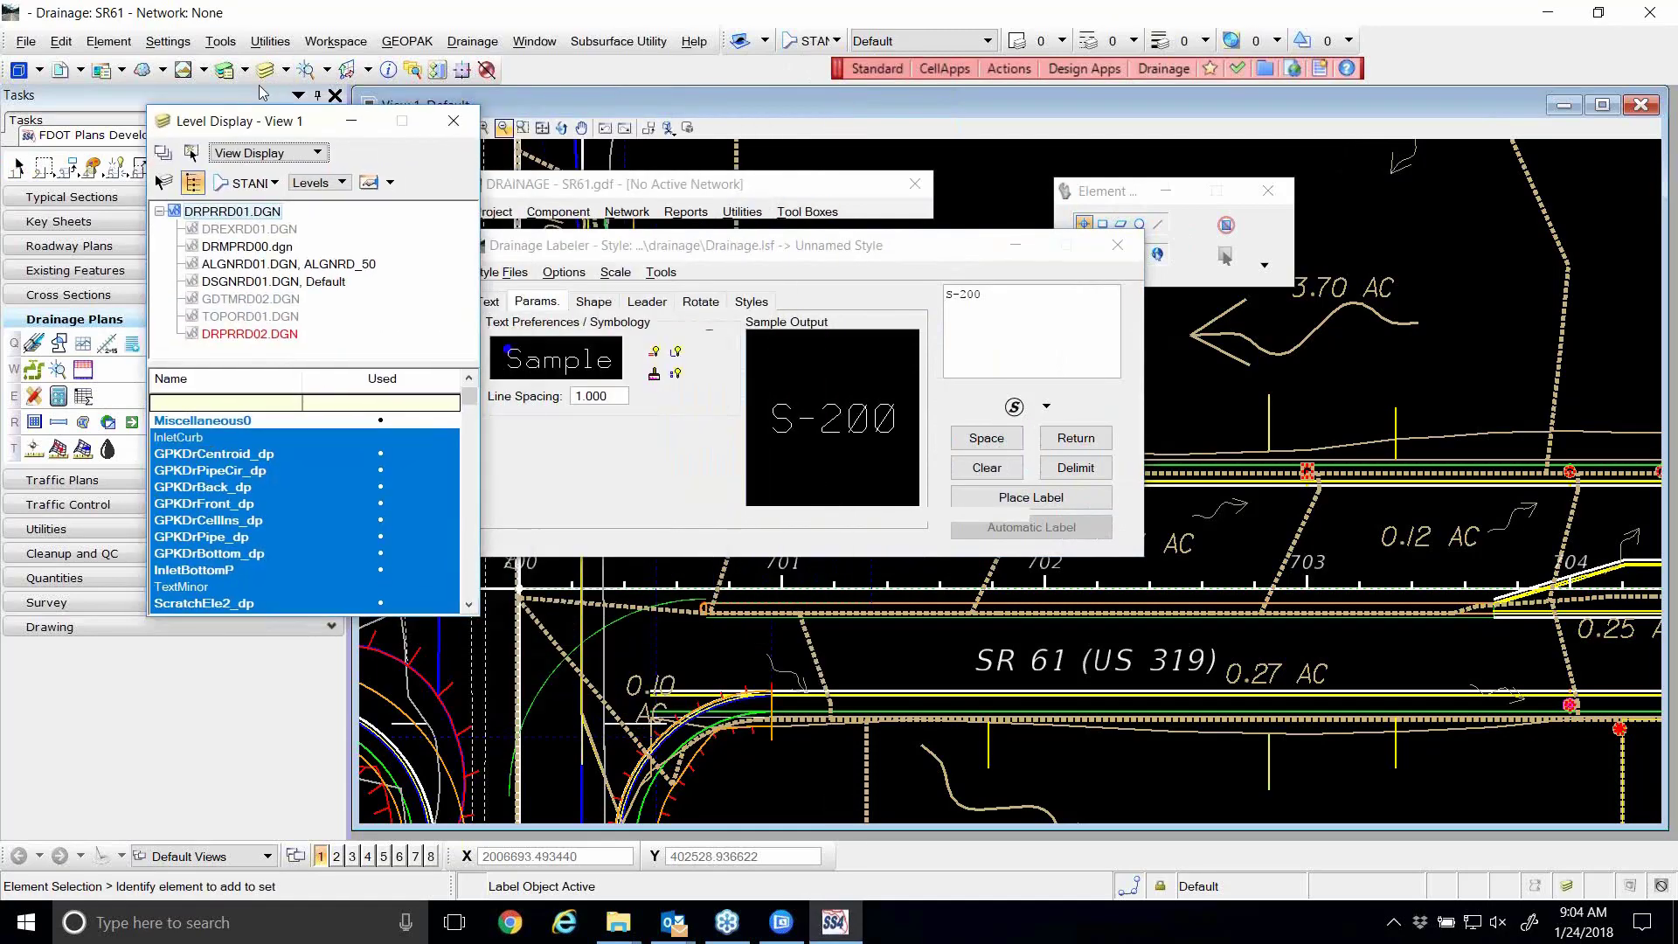
{"action": "left_click", "coordinate": [274, 184]}
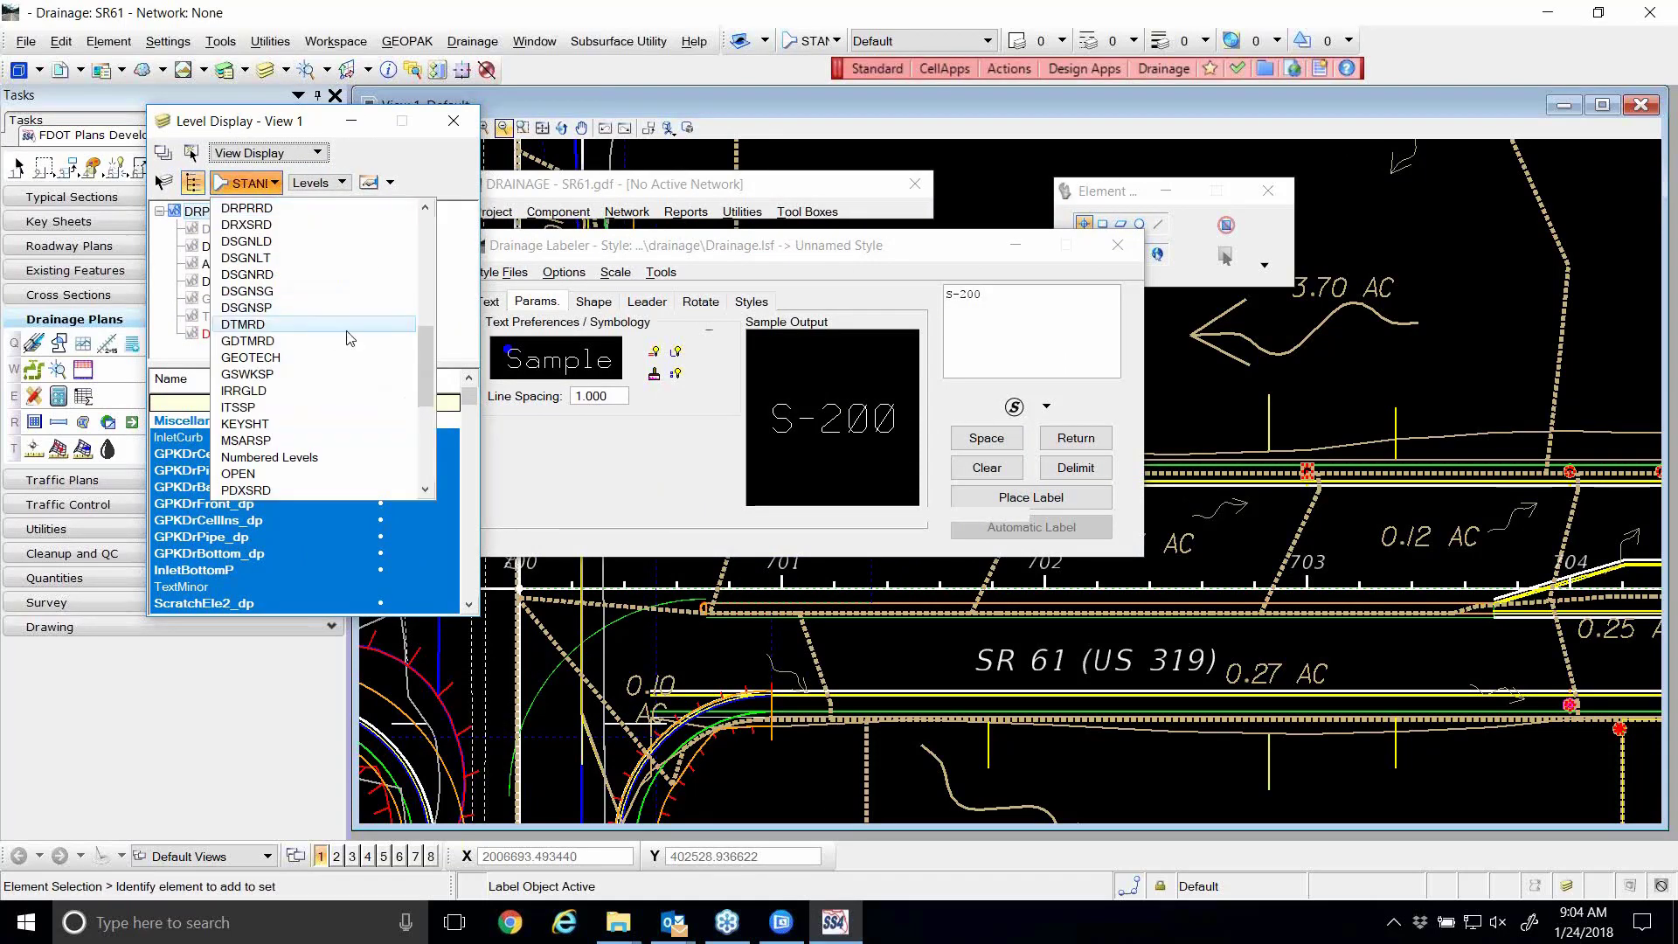
{"action": "scroll", "coordinate": [346, 323], "scroll_direction": "up", "scroll_amount": 7}
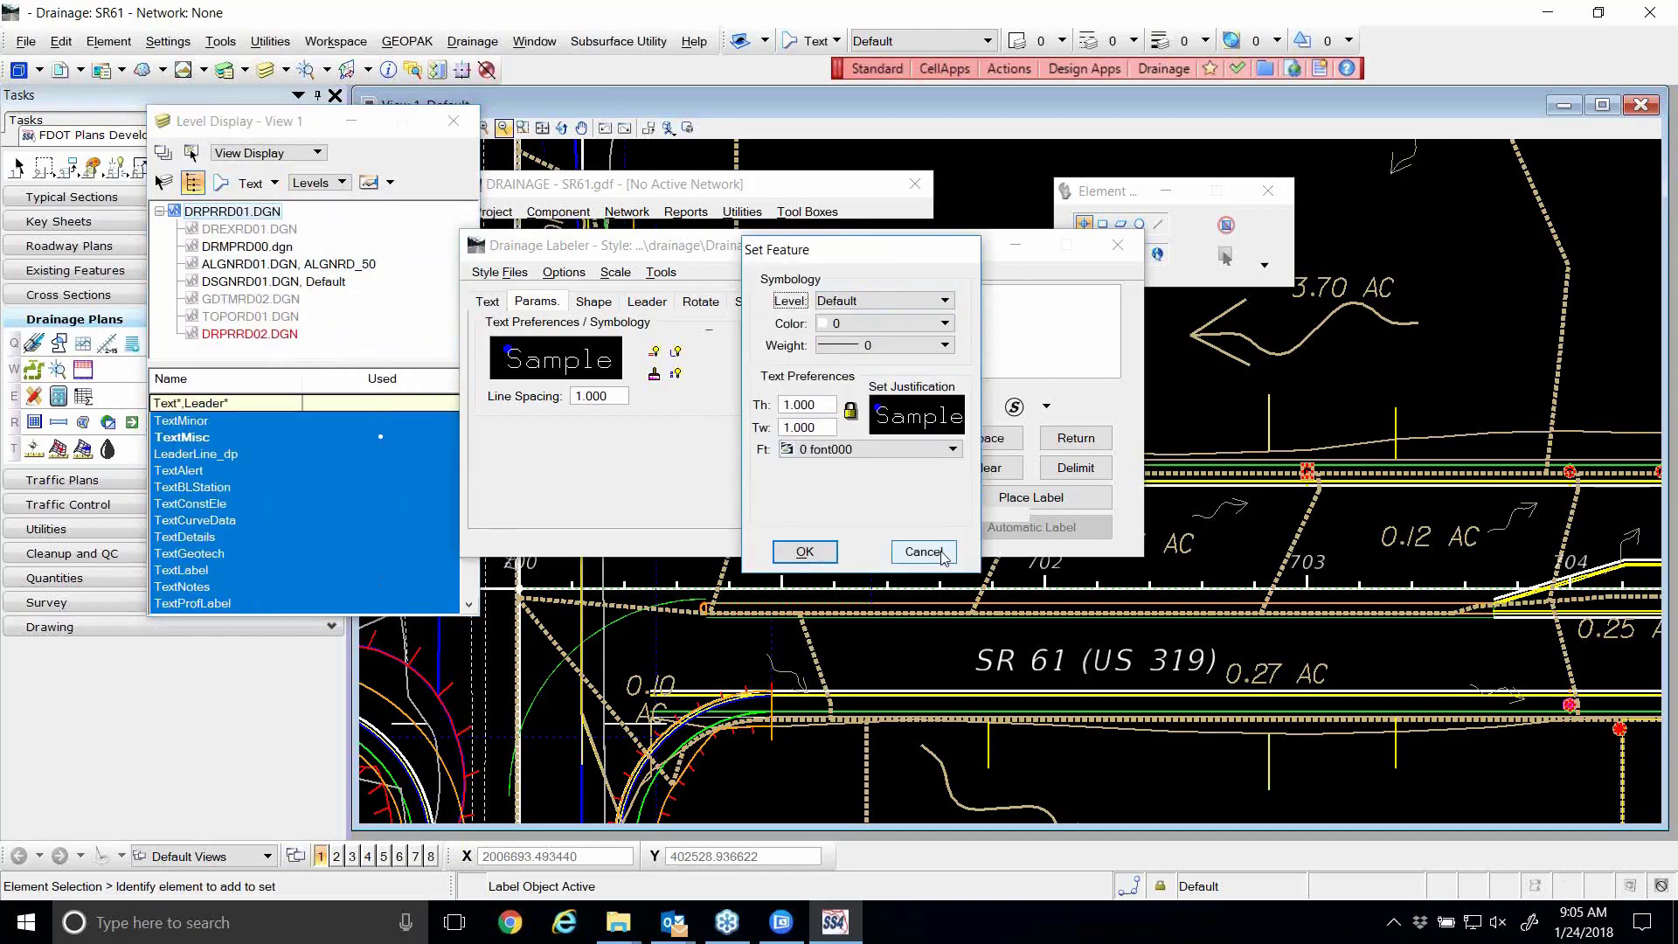
{"action": "left_click", "coordinate": [942, 556]}
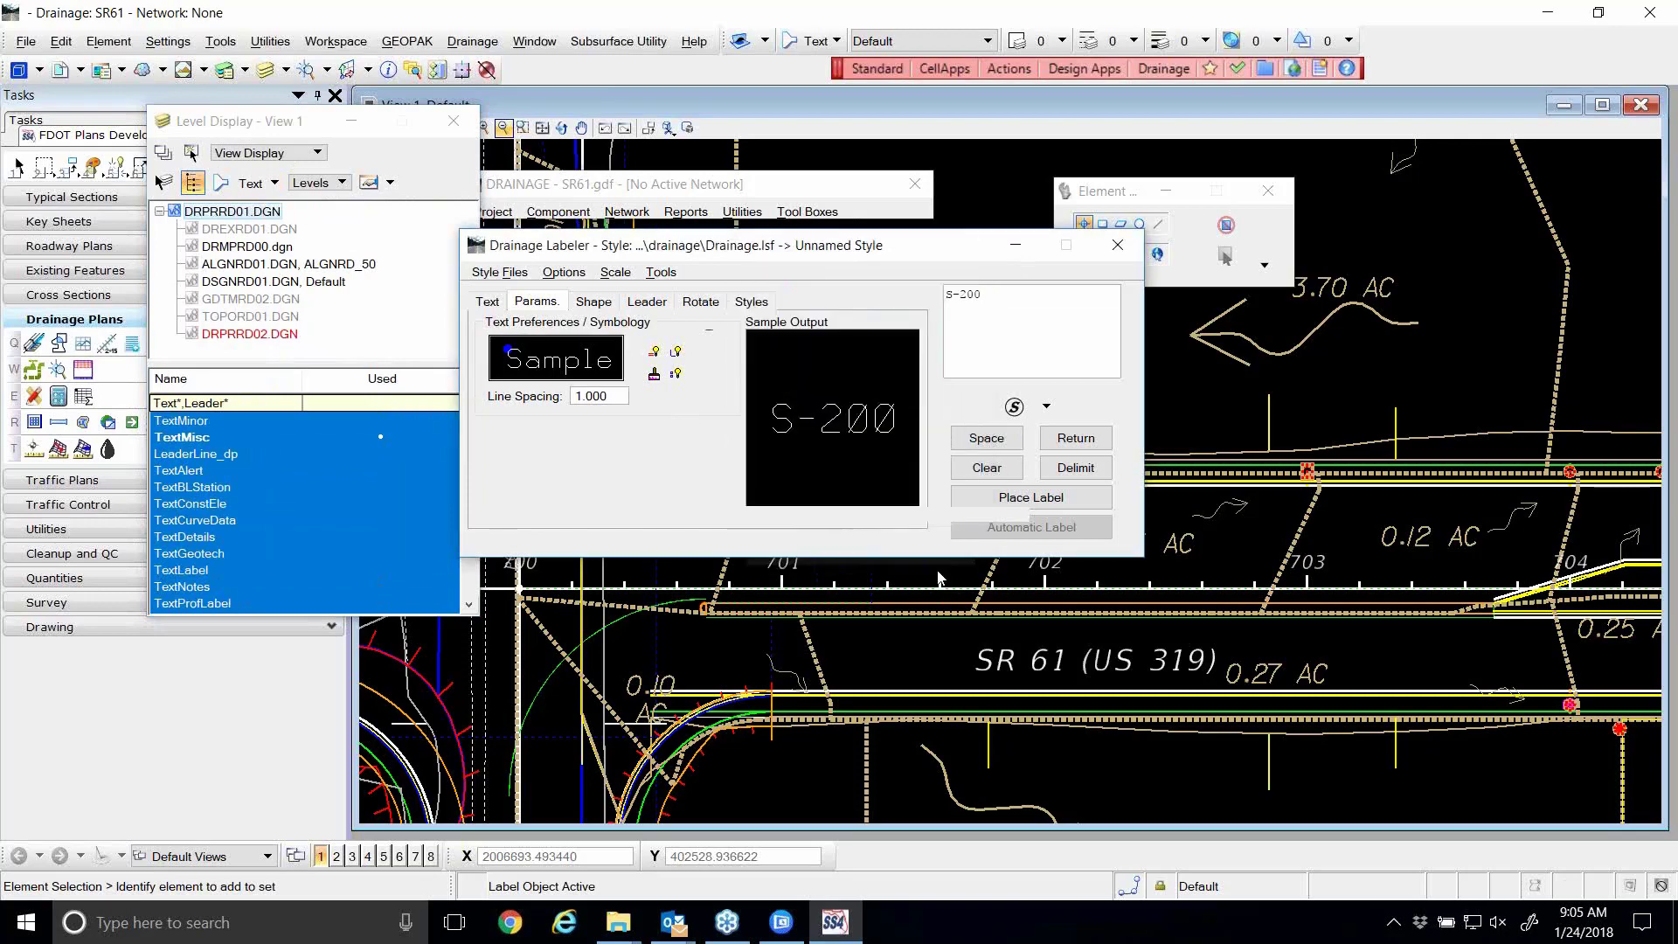
- Apply the STANDARDS DRPRRD level filter in Level Display and close the level list
{"action": "left_click_drag", "start_coordinate": [255, 122], "coordinate": [516, 135]}
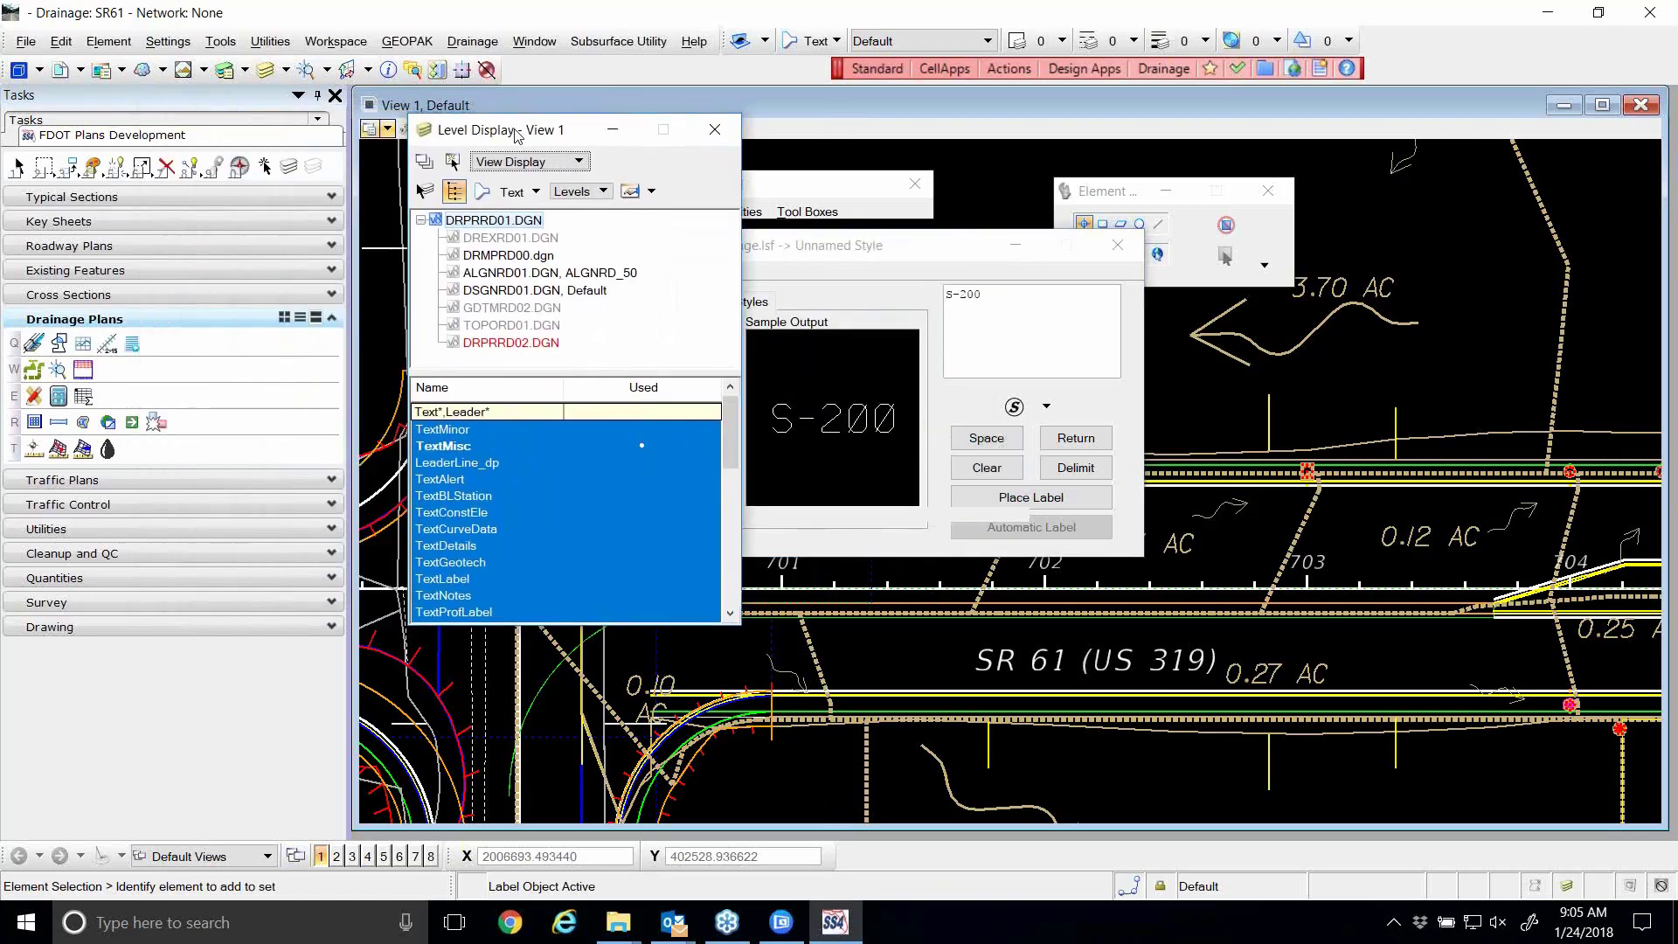
{"action": "left_click", "coordinate": [1597, 107]}
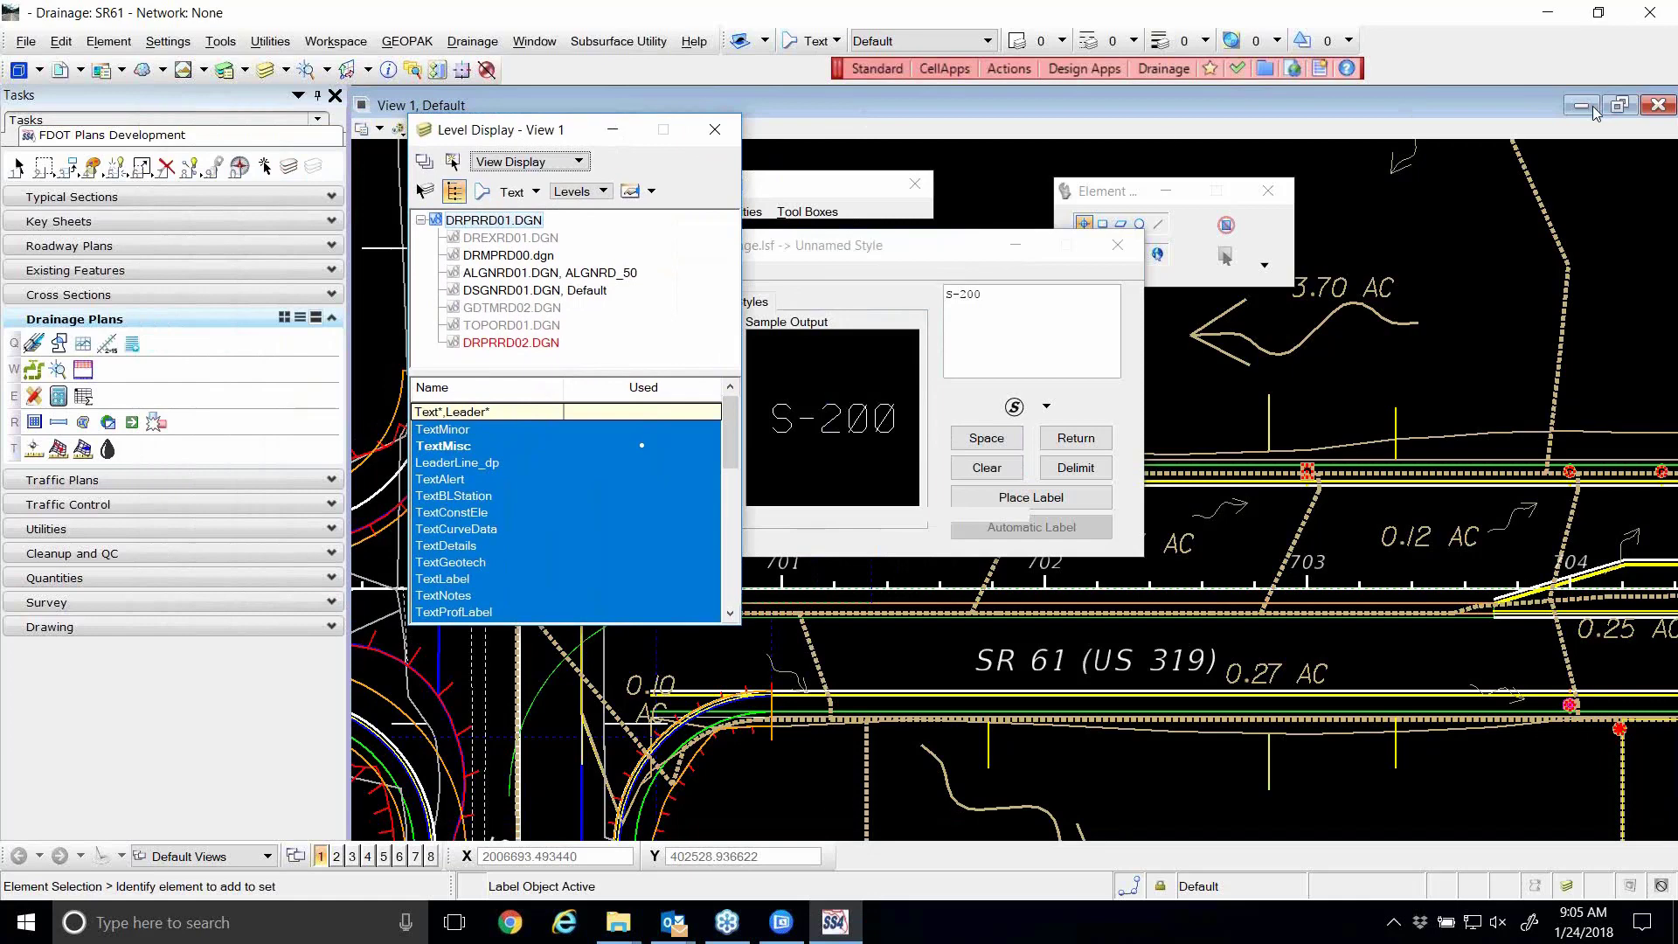
{"action": "left_click", "coordinate": [536, 192]}
{"action": "scroll", "coordinate": [539, 382], "scroll_direction": "up", "scroll_amount": 5}
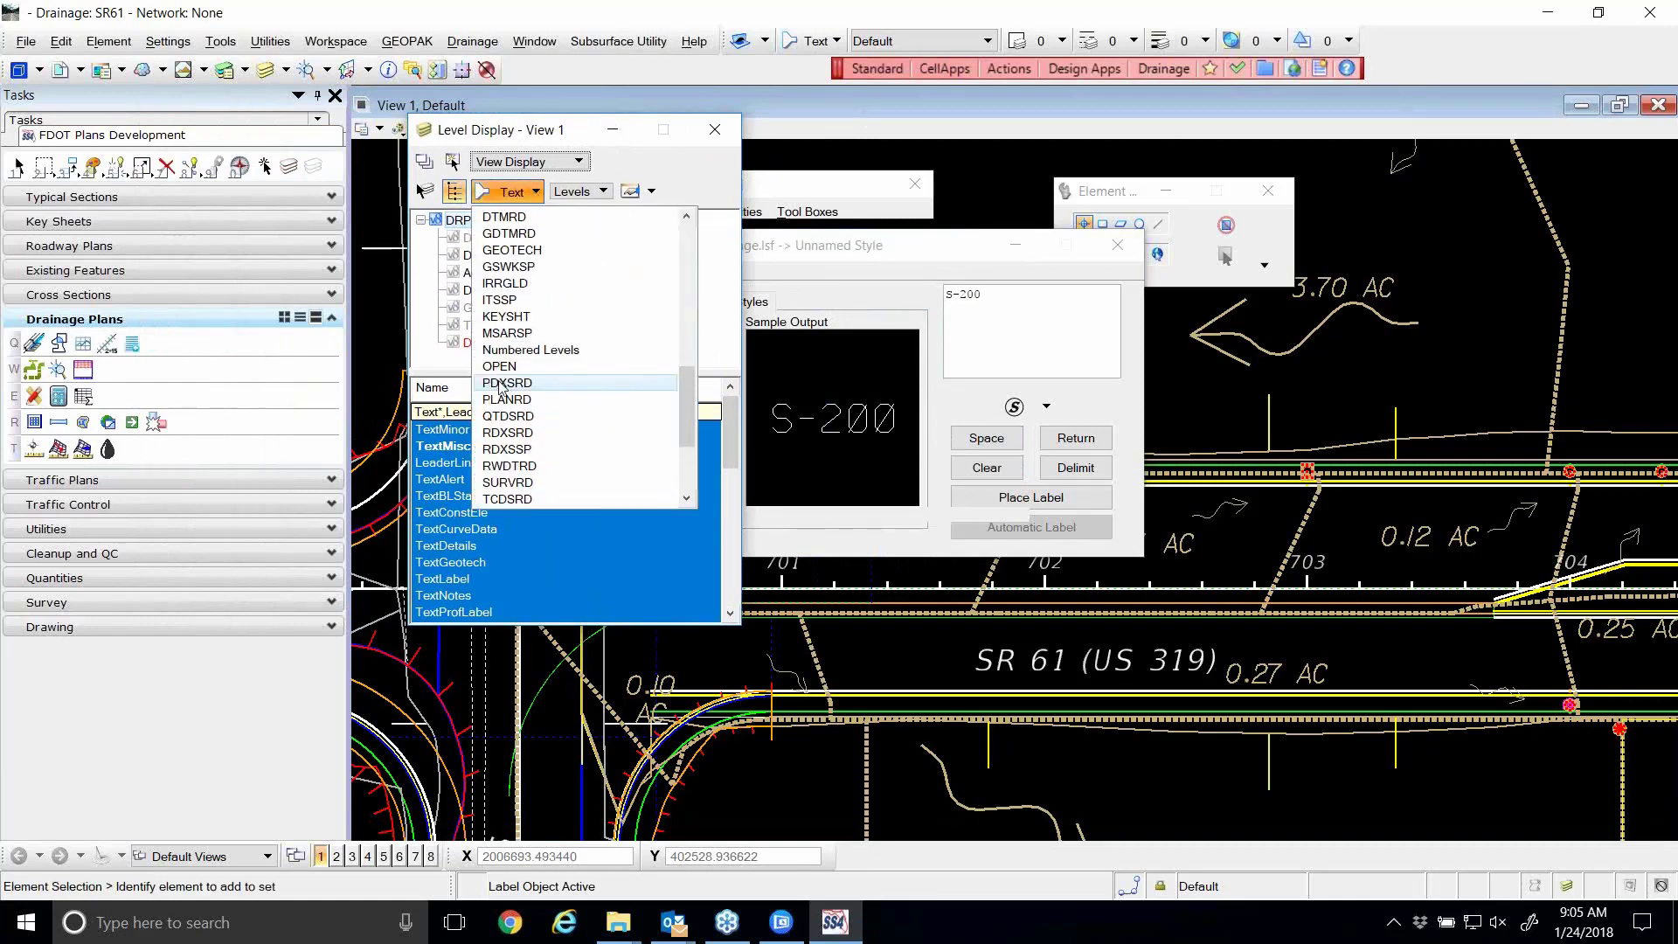
{"action": "scroll", "coordinate": [541, 376], "scroll_direction": "up", "scroll_amount": 1}
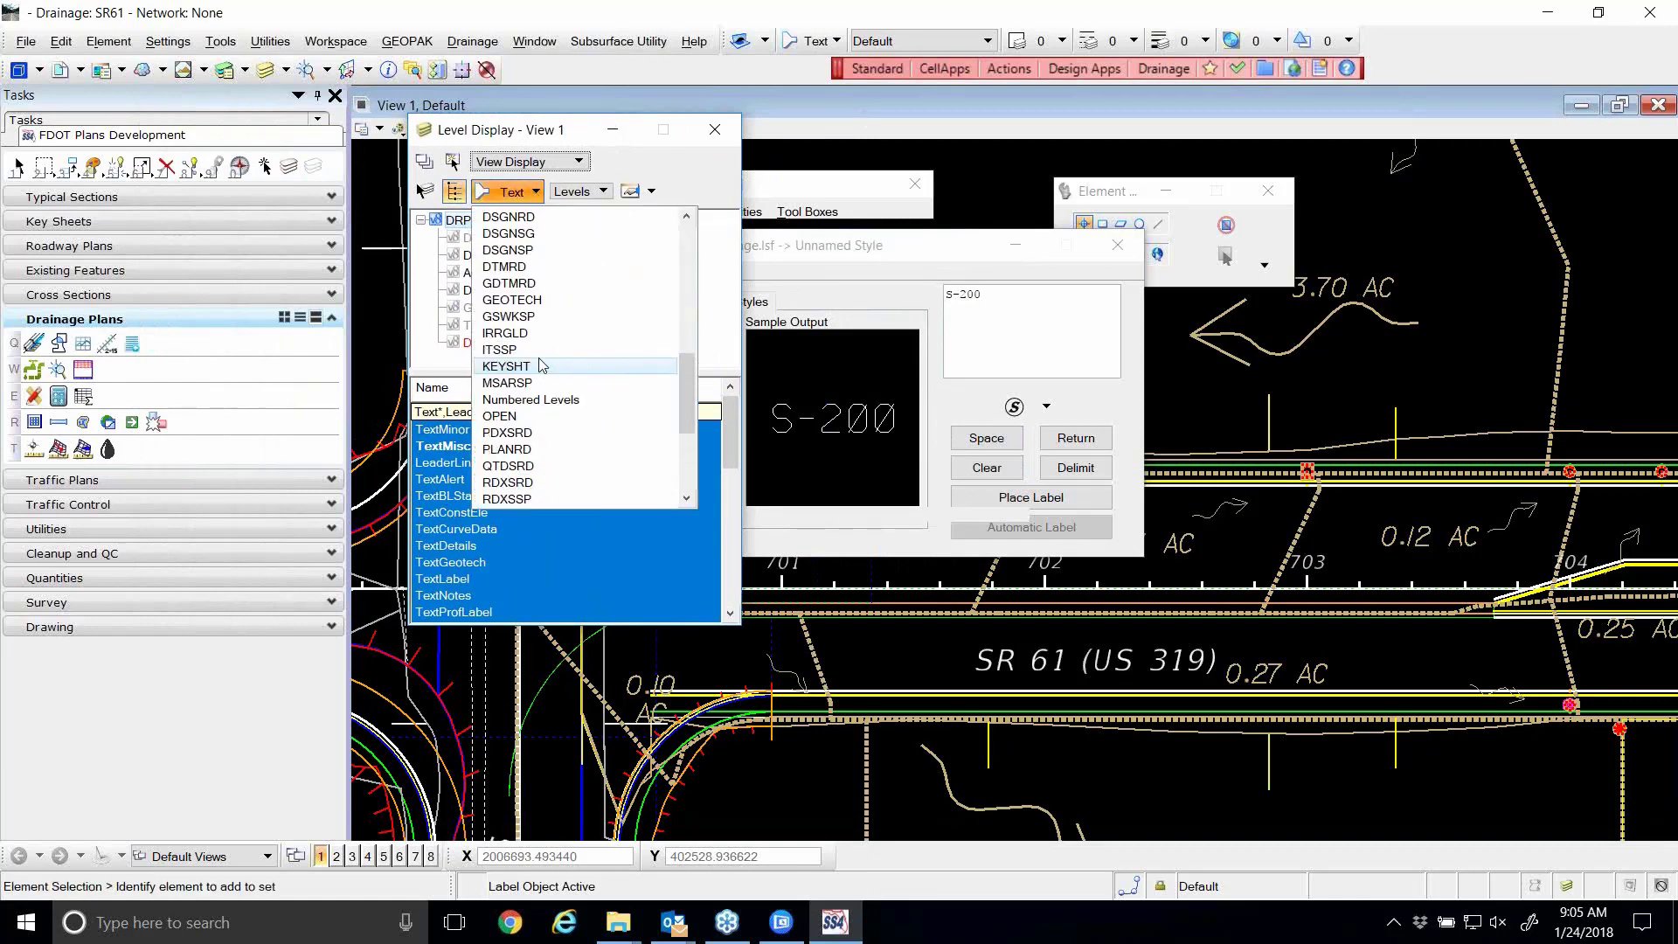
{"action": "scroll", "coordinate": [570, 322], "scroll_direction": "up", "scroll_amount": 1}
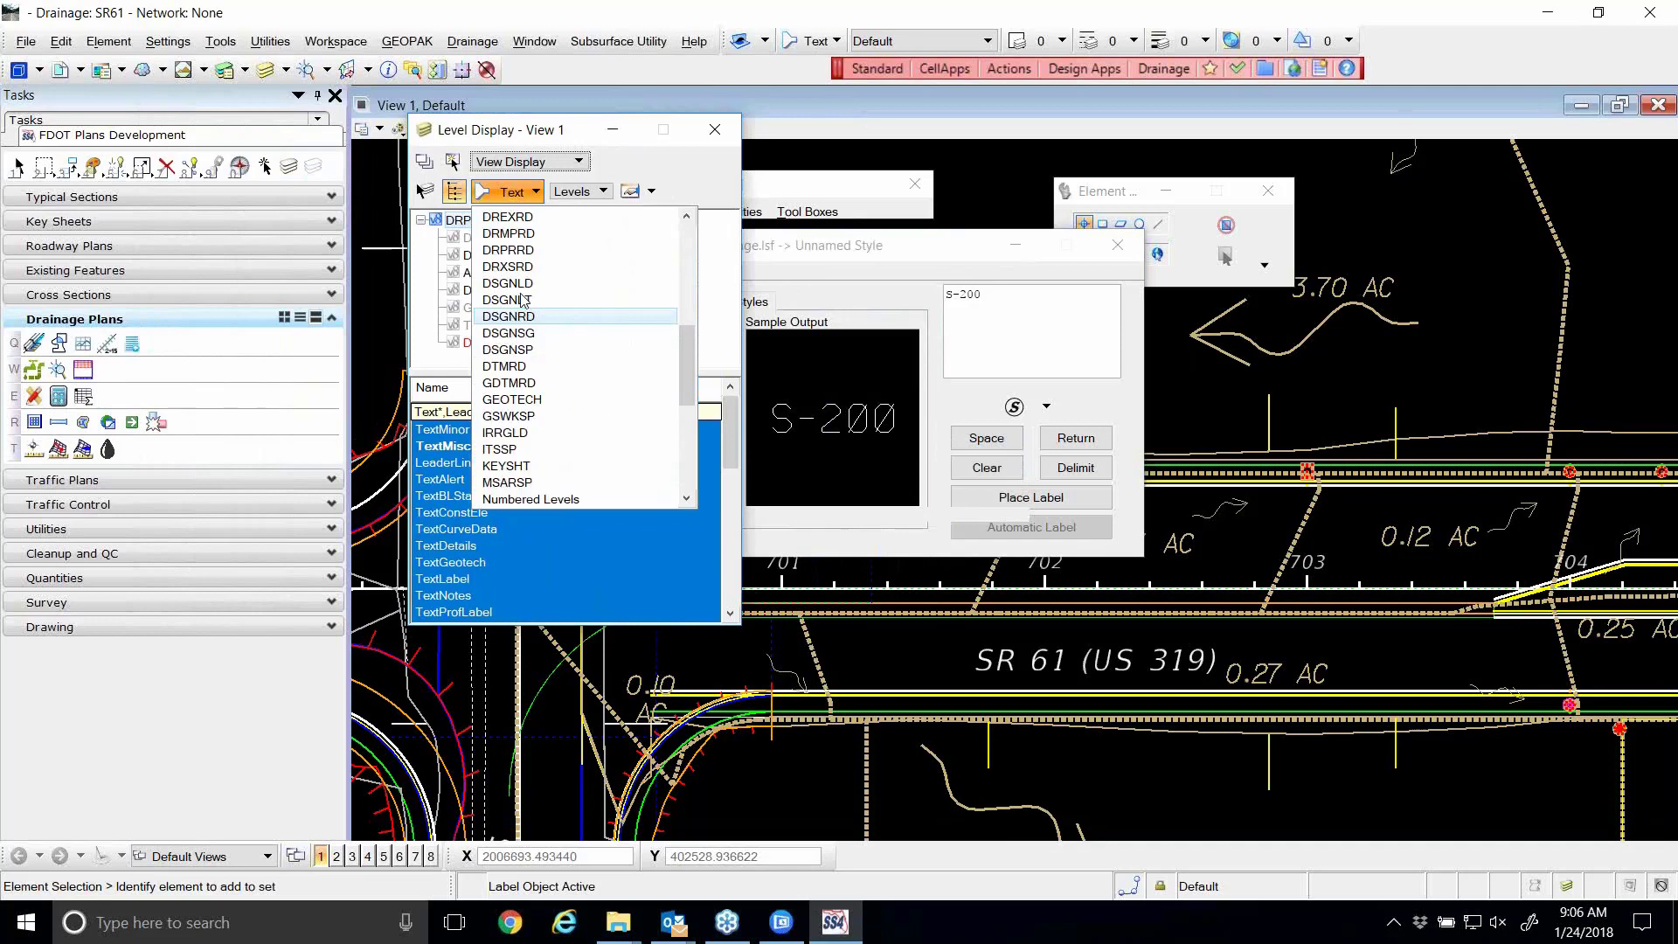
{"action": "scroll", "coordinate": [539, 262], "scroll_direction": "up", "scroll_amount": 3}
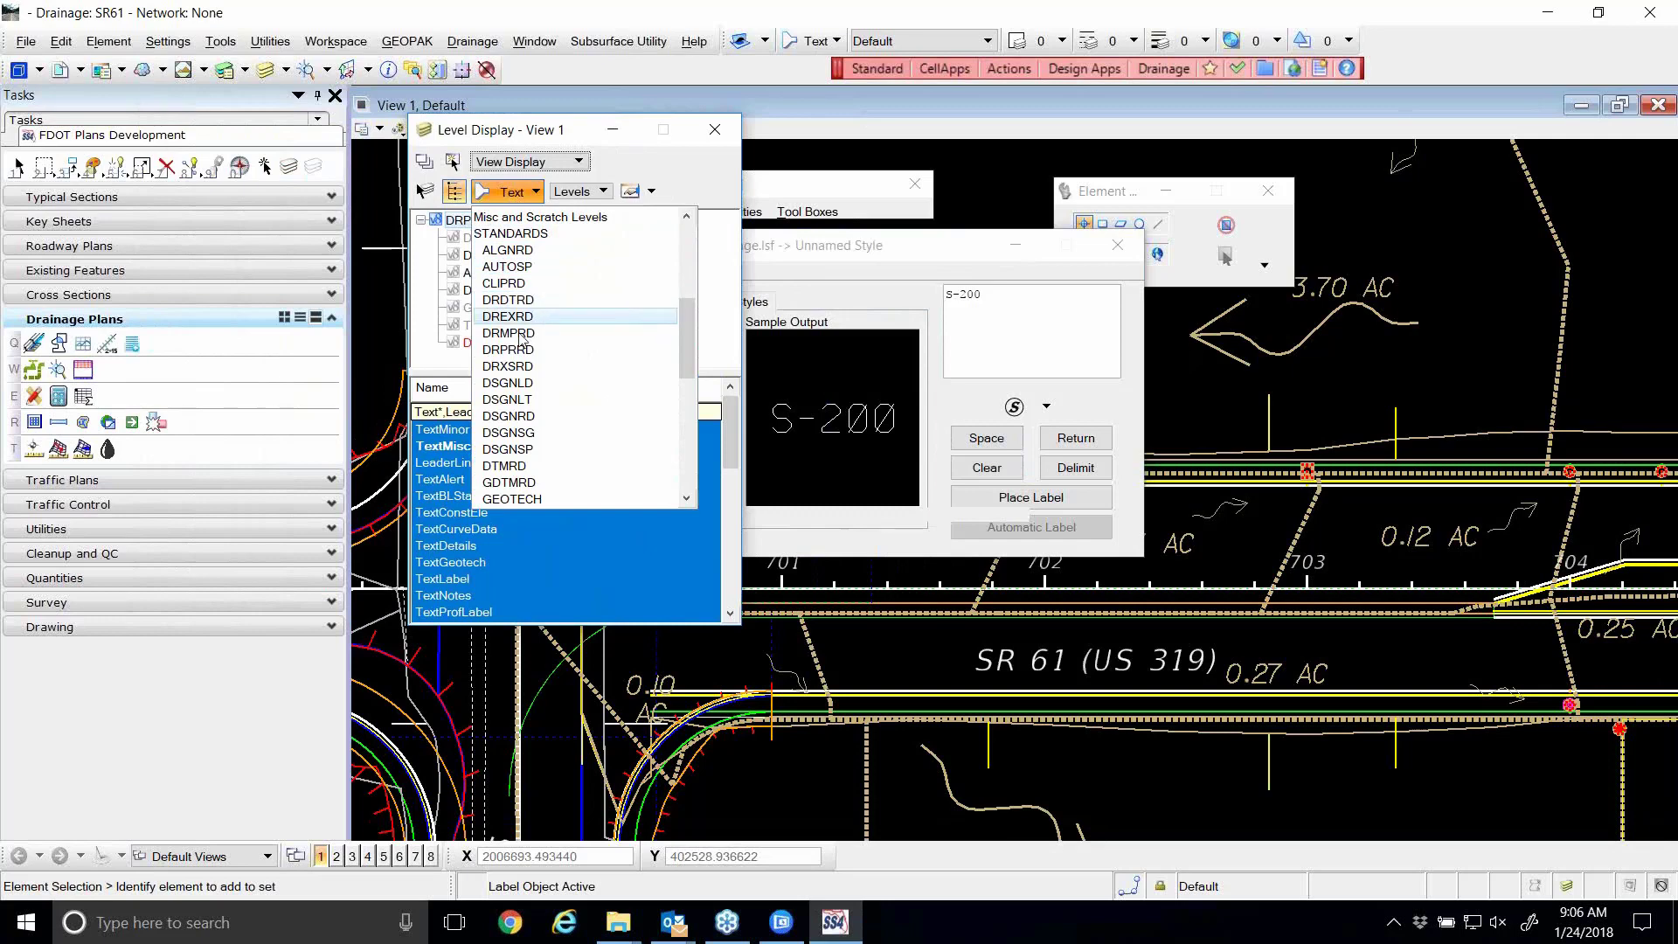
{"action": "scroll", "coordinate": [591, 345], "scroll_direction": "down", "scroll_amount": 1}
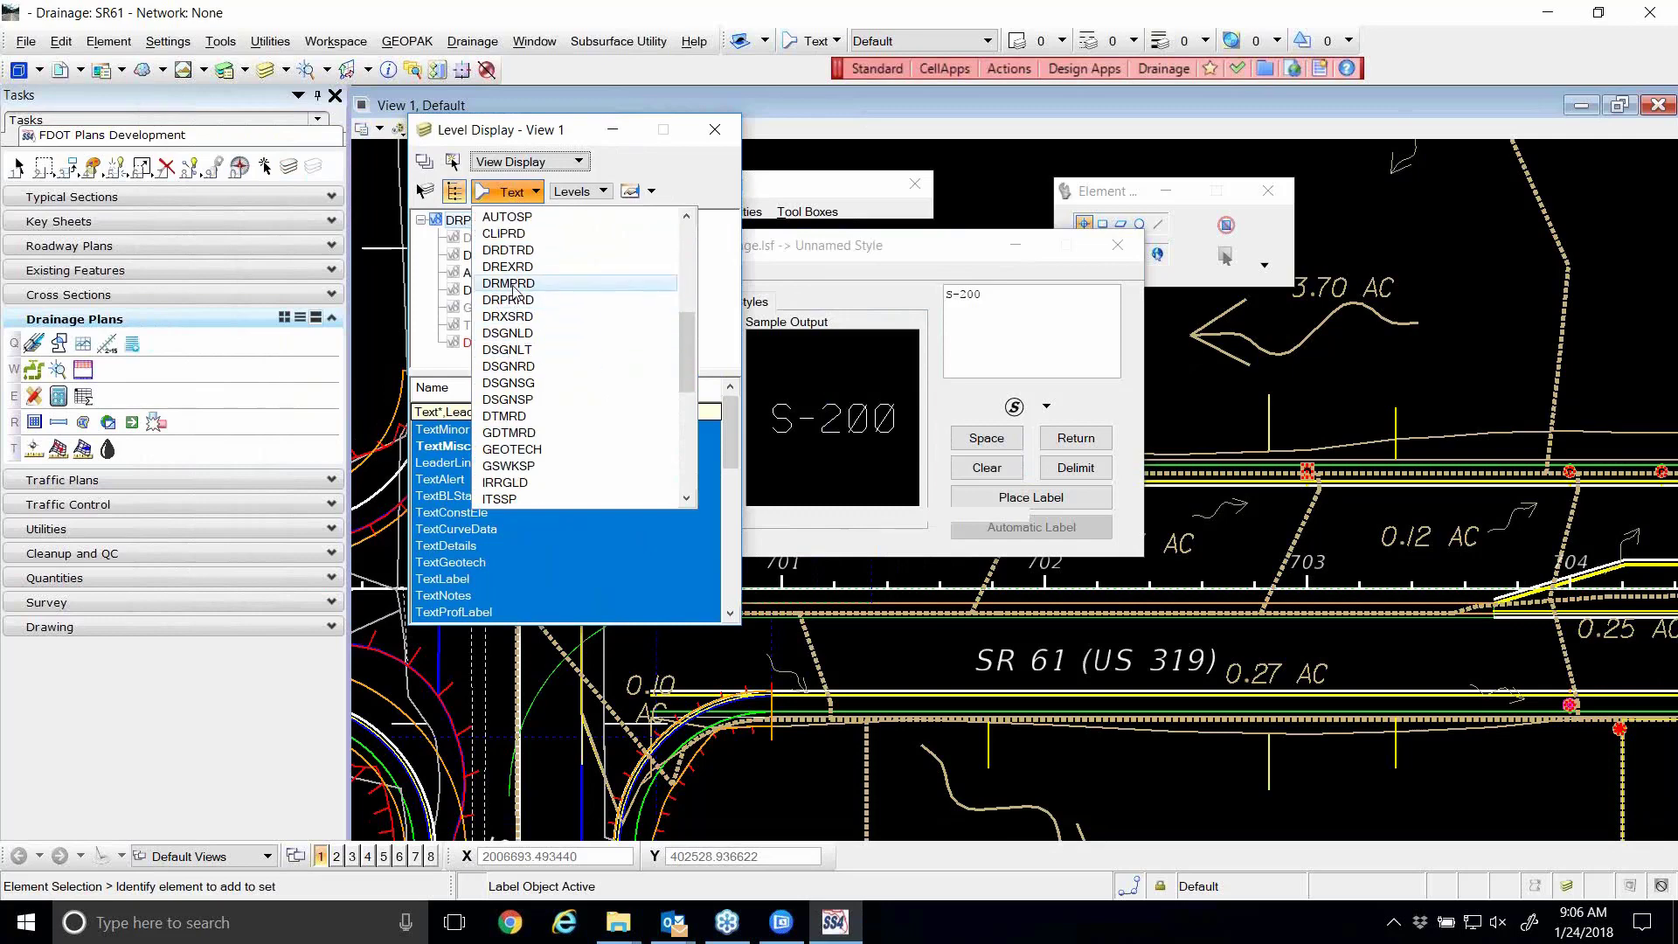
{"action": "scroll", "coordinate": [494, 305], "scroll_direction": "down", "scroll_amount": 1}
{"action": "scroll", "coordinate": [533, 311], "scroll_direction": "up", "scroll_amount": 2}
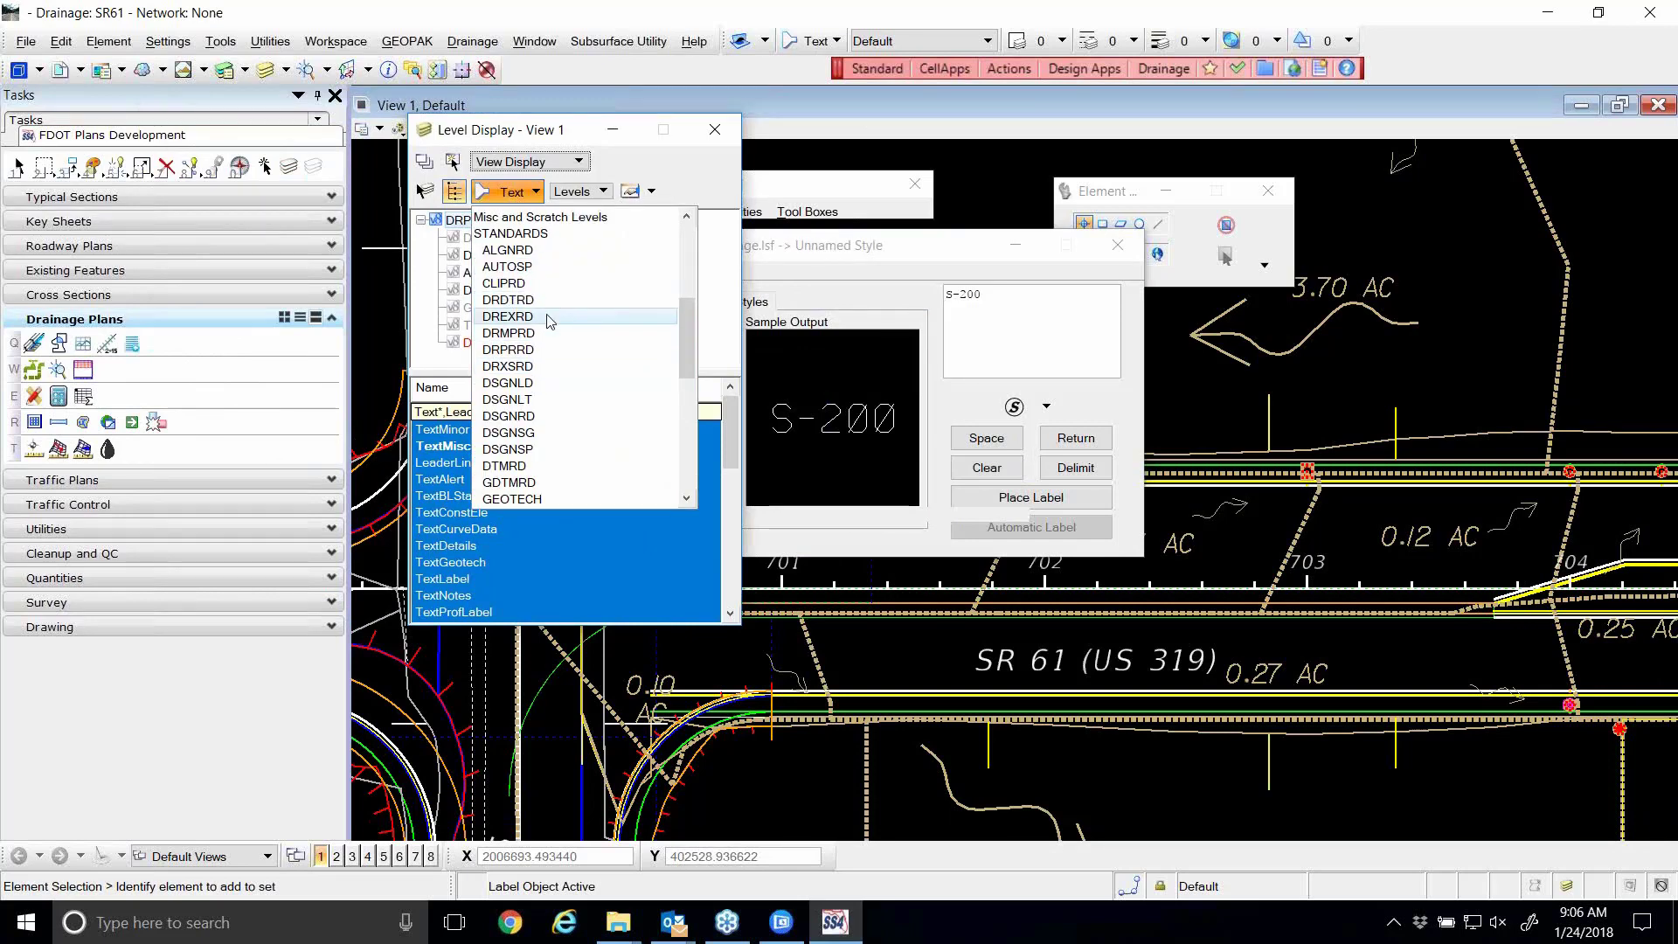
{"action": "left_click", "coordinate": [518, 350]}
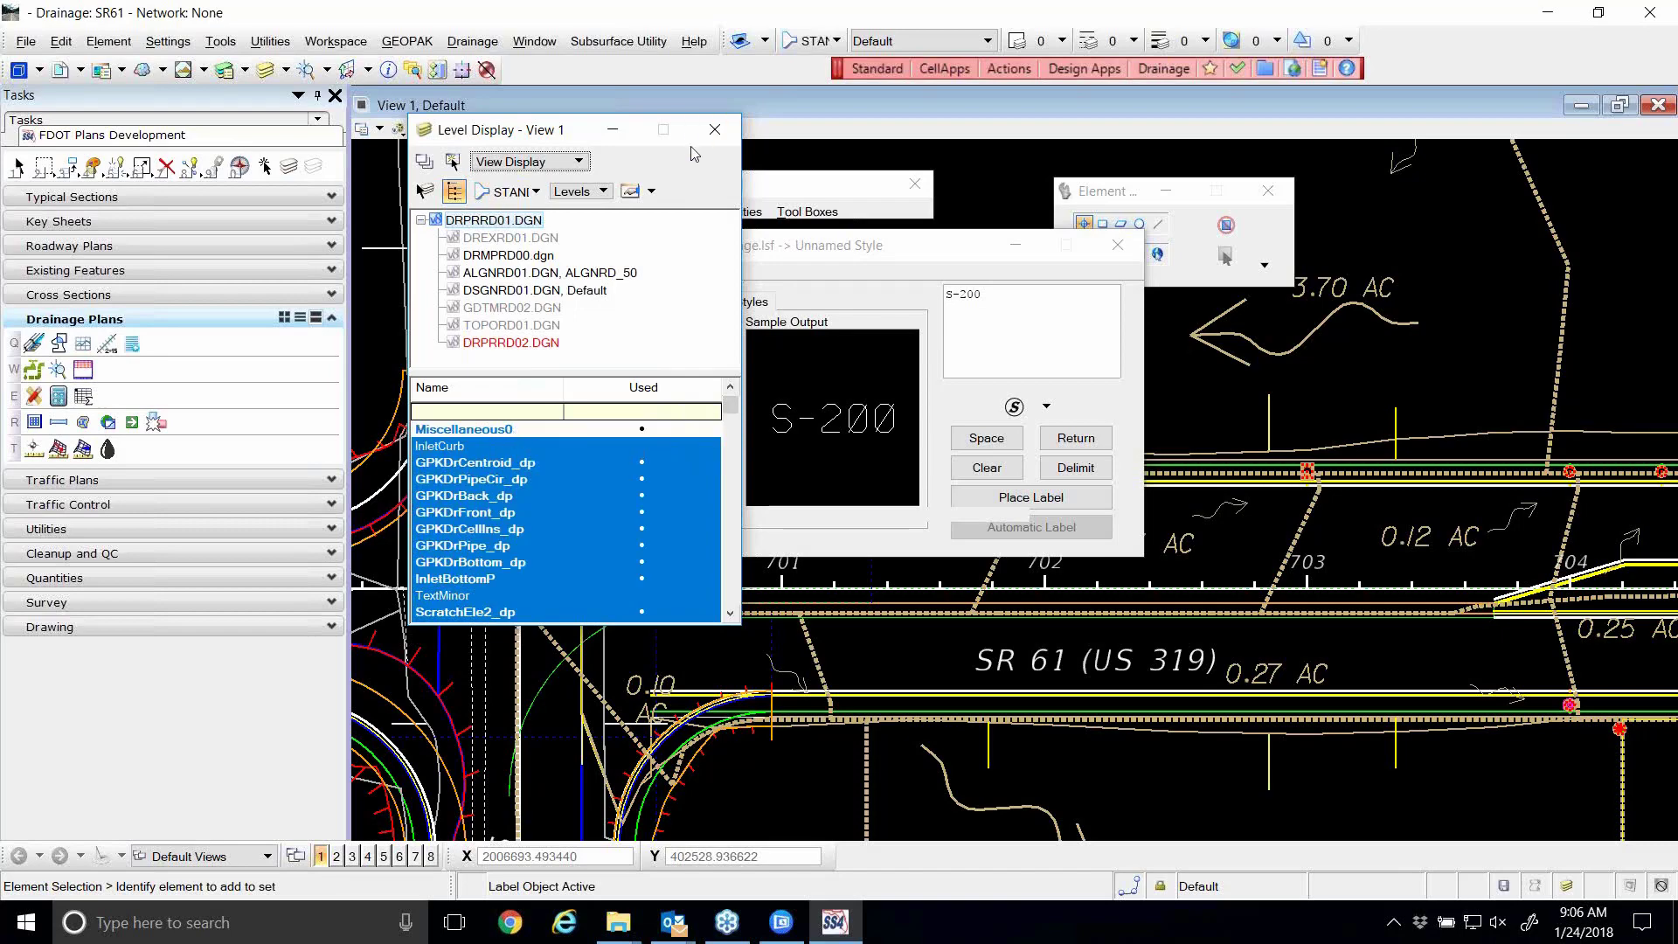
{"action": "left_click", "coordinate": [715, 130]}
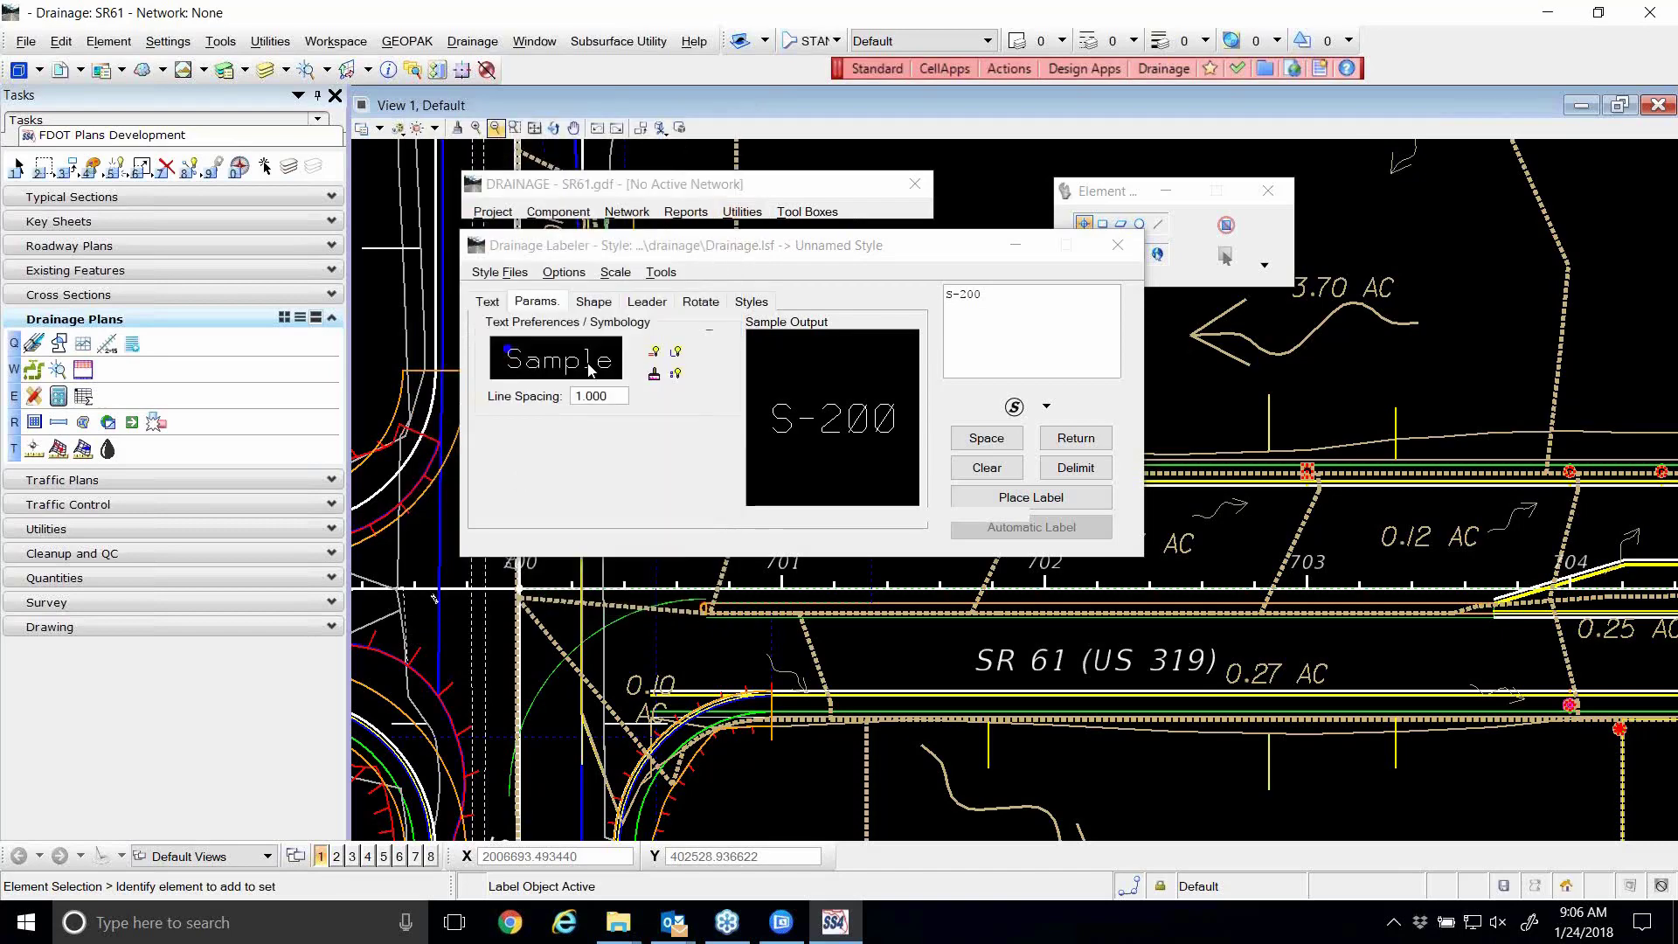
- Edit the label's text symbology and assign the text to the TextLabel level
{"action": "right_click", "coordinate": [590, 391]}
{"action": "left_click", "coordinate": [616, 402]}
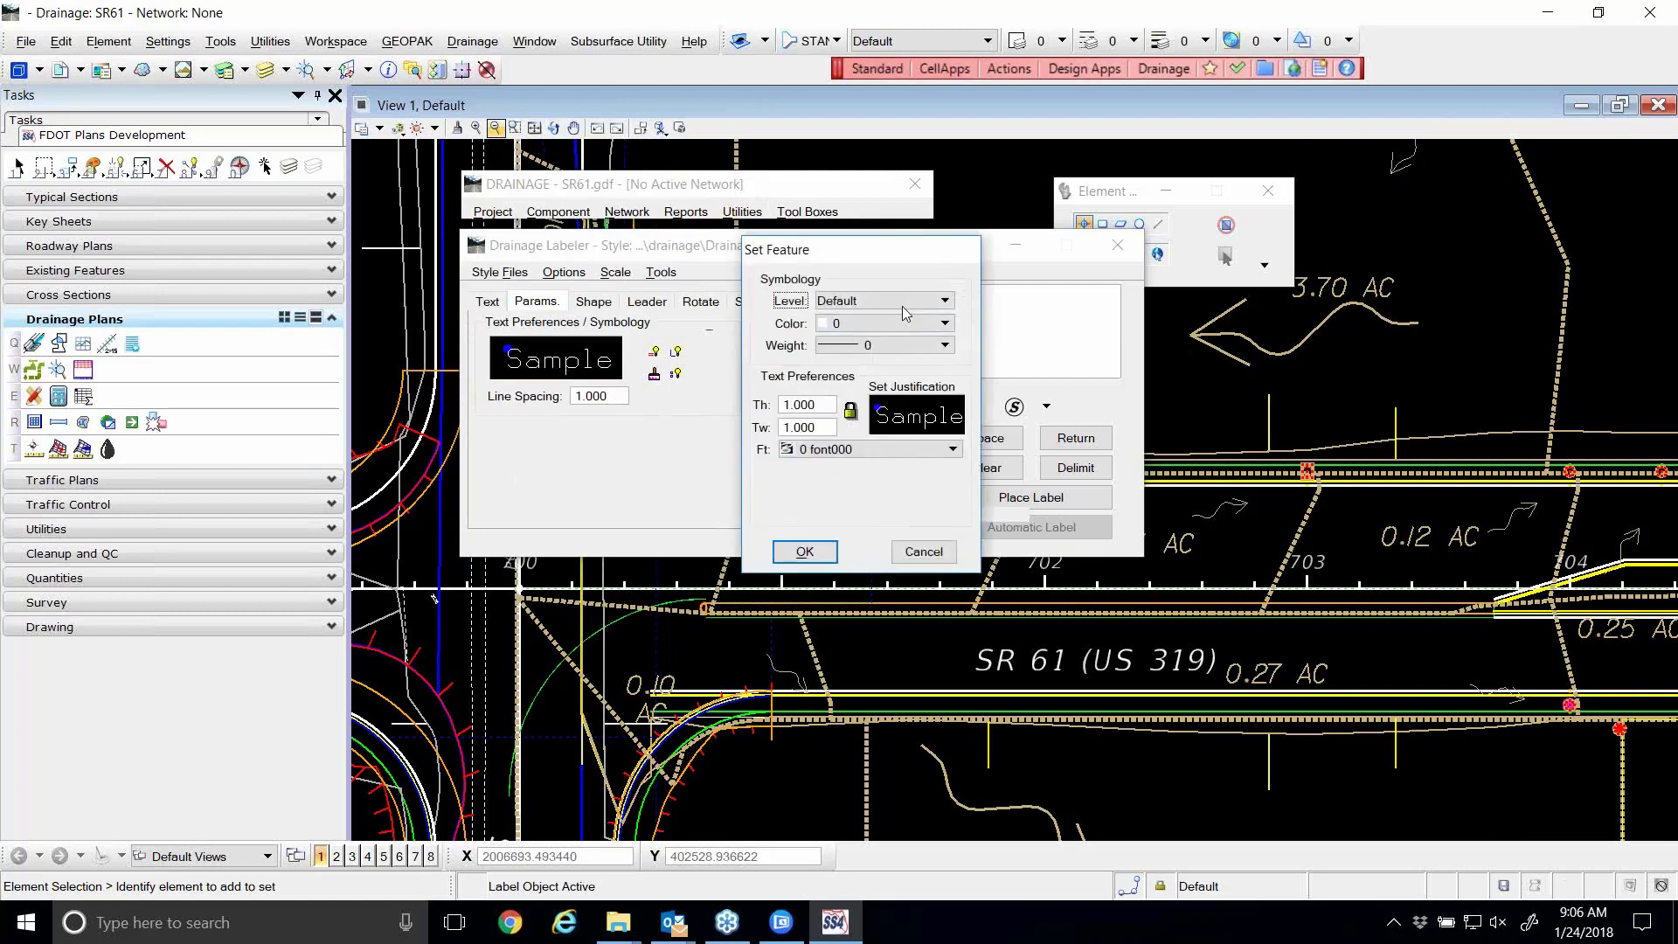
{"action": "left_click", "coordinate": [904, 302]}
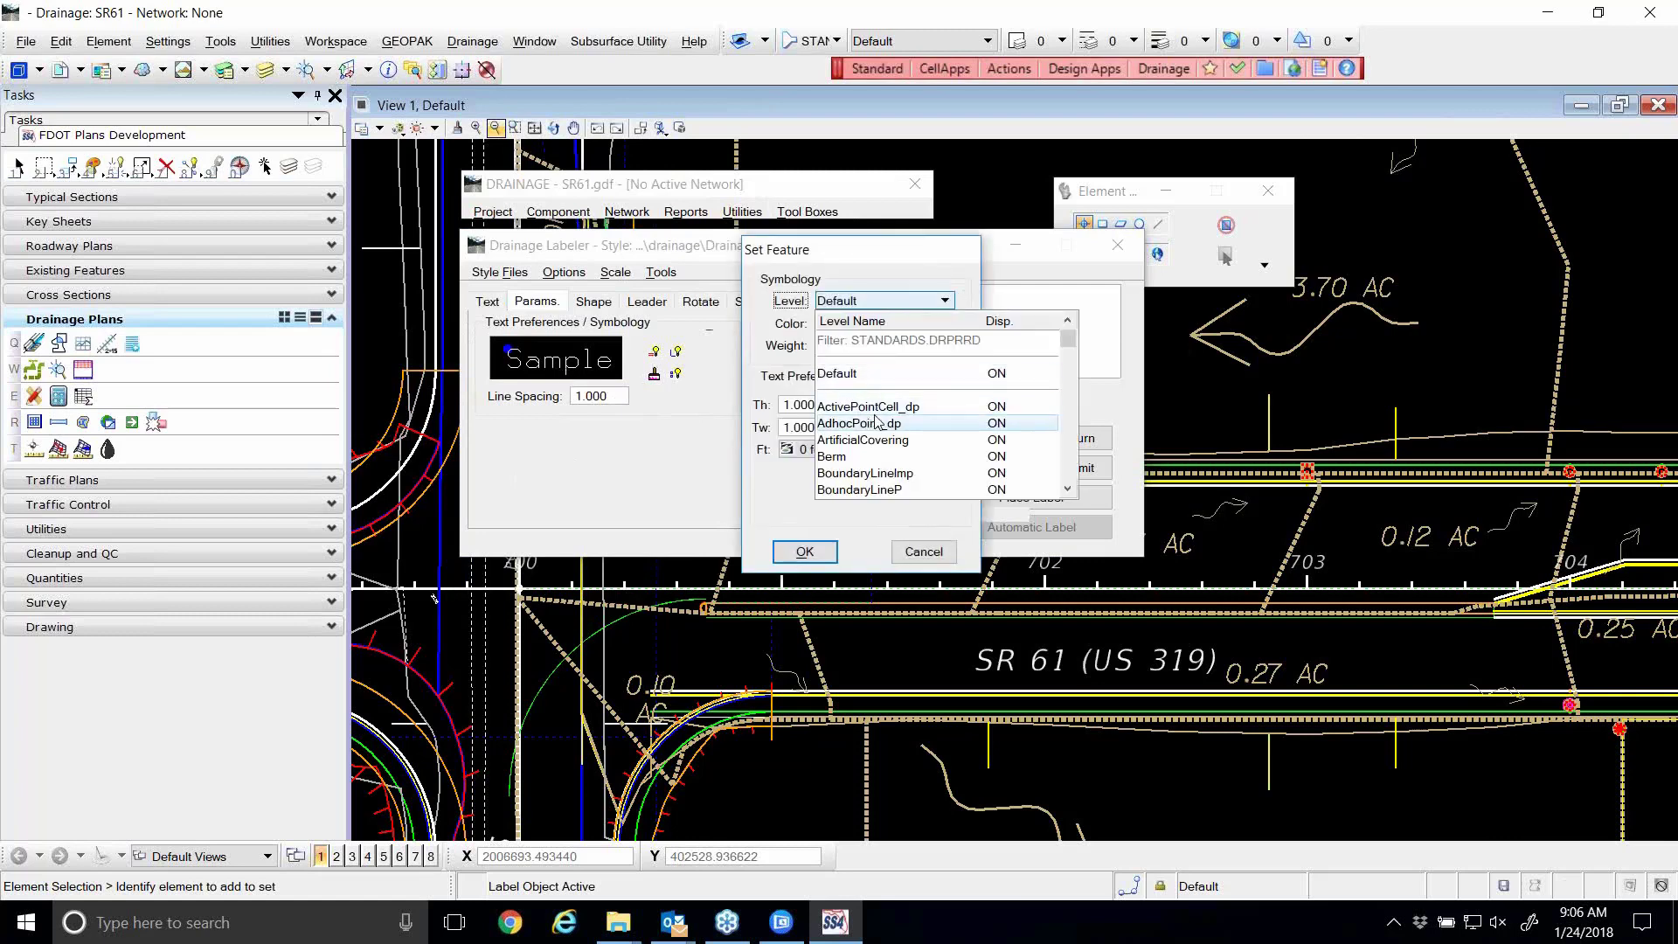
{"action": "scroll", "coordinate": [877, 422], "scroll_direction": "down", "scroll_amount": 15}
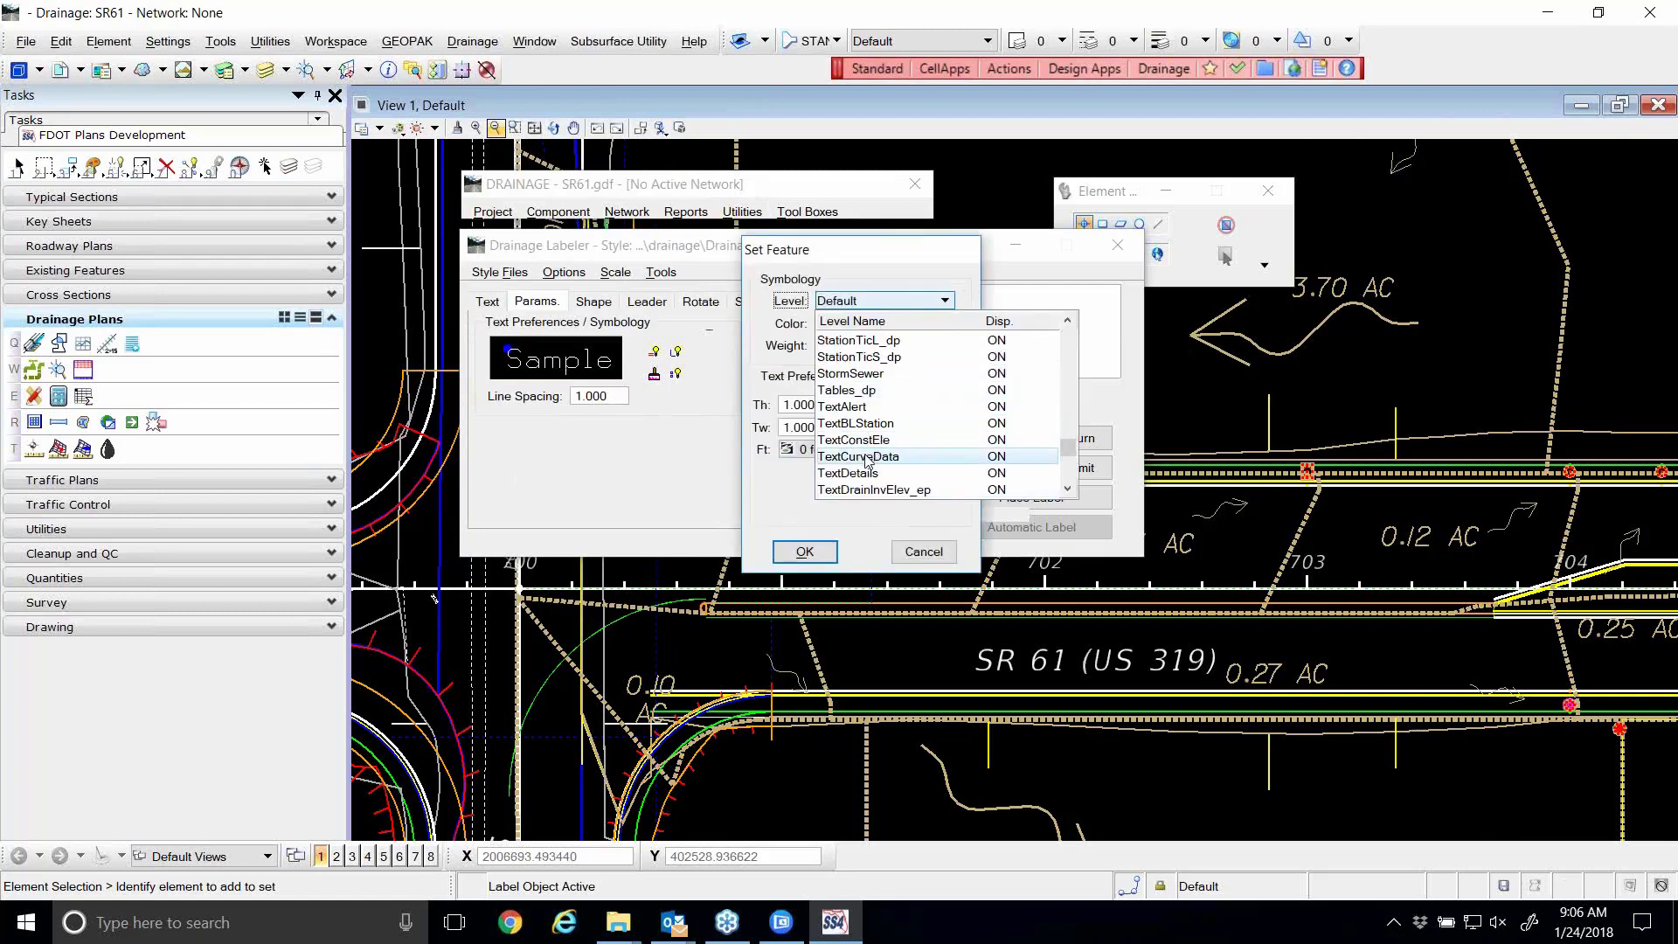
{"action": "scroll", "coordinate": [866, 456], "scroll_direction": "down", "scroll_amount": 3}
{"action": "left_click", "coordinate": [863, 453]}
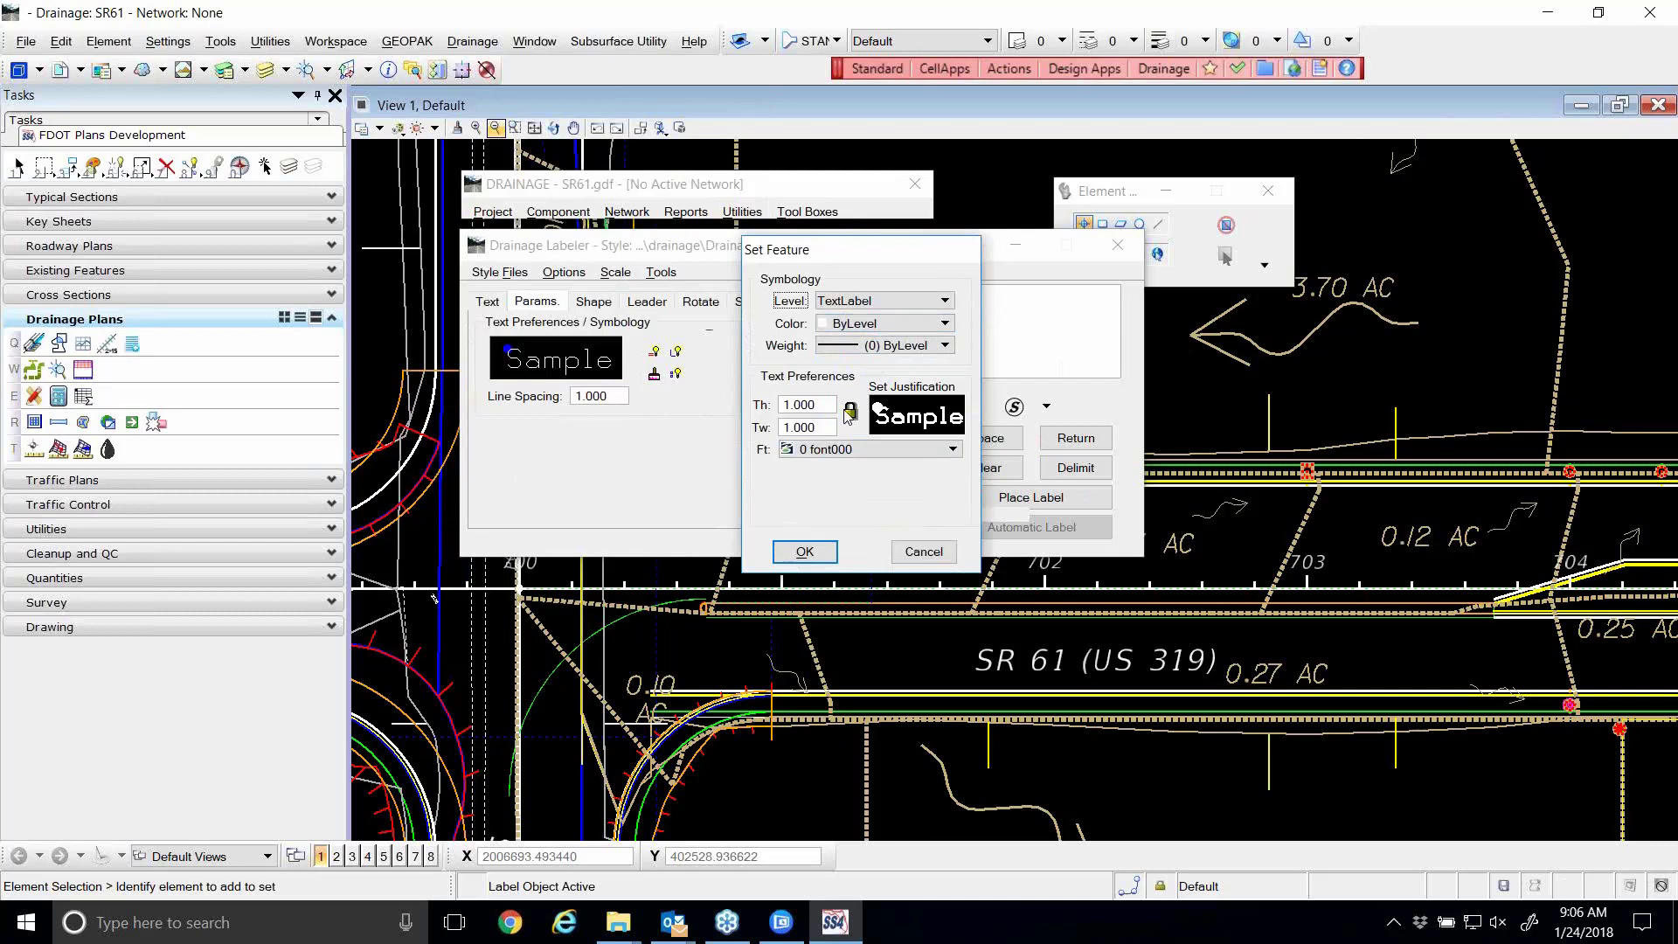
- Set the label's text height and width to 4
{"action": "left_click_drag", "start_coordinate": [826, 407], "coordinate": [764, 419]}
{"action": "type", "text": "4"}
{"action": "key", "text": "Tab"}
- Try several justification points for the label text and set its justification to center-center
{"action": "left_click", "coordinate": [915, 417]}
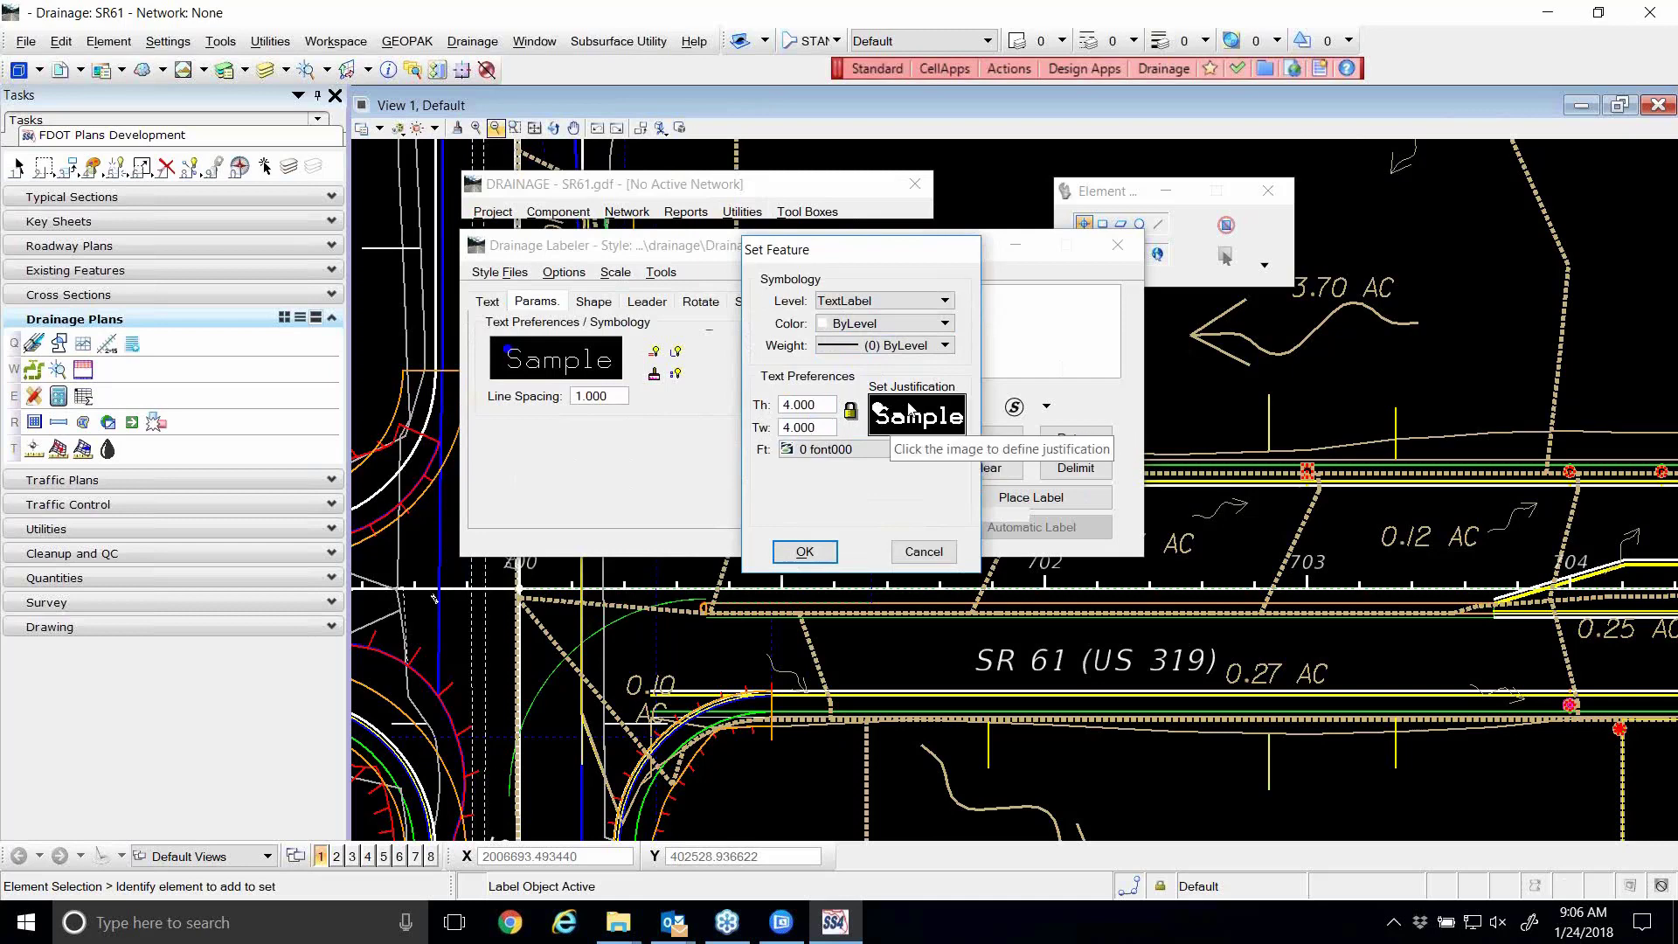
{"action": "left_click", "coordinate": [956, 417]}
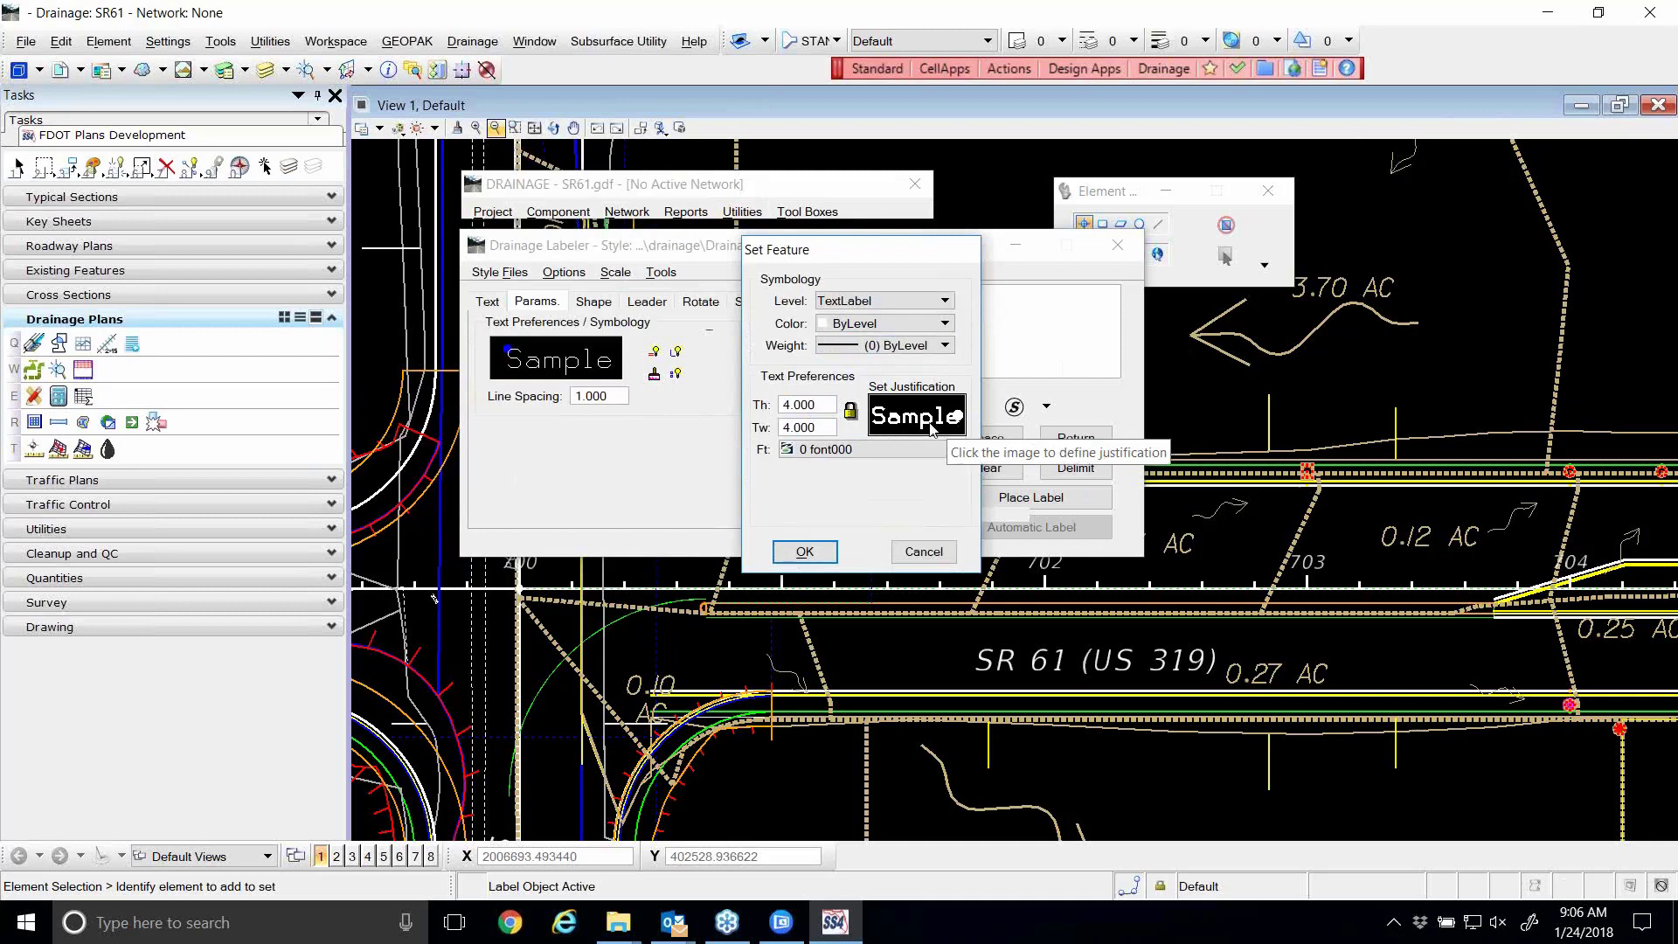
{"action": "left_click", "coordinate": [918, 421]}
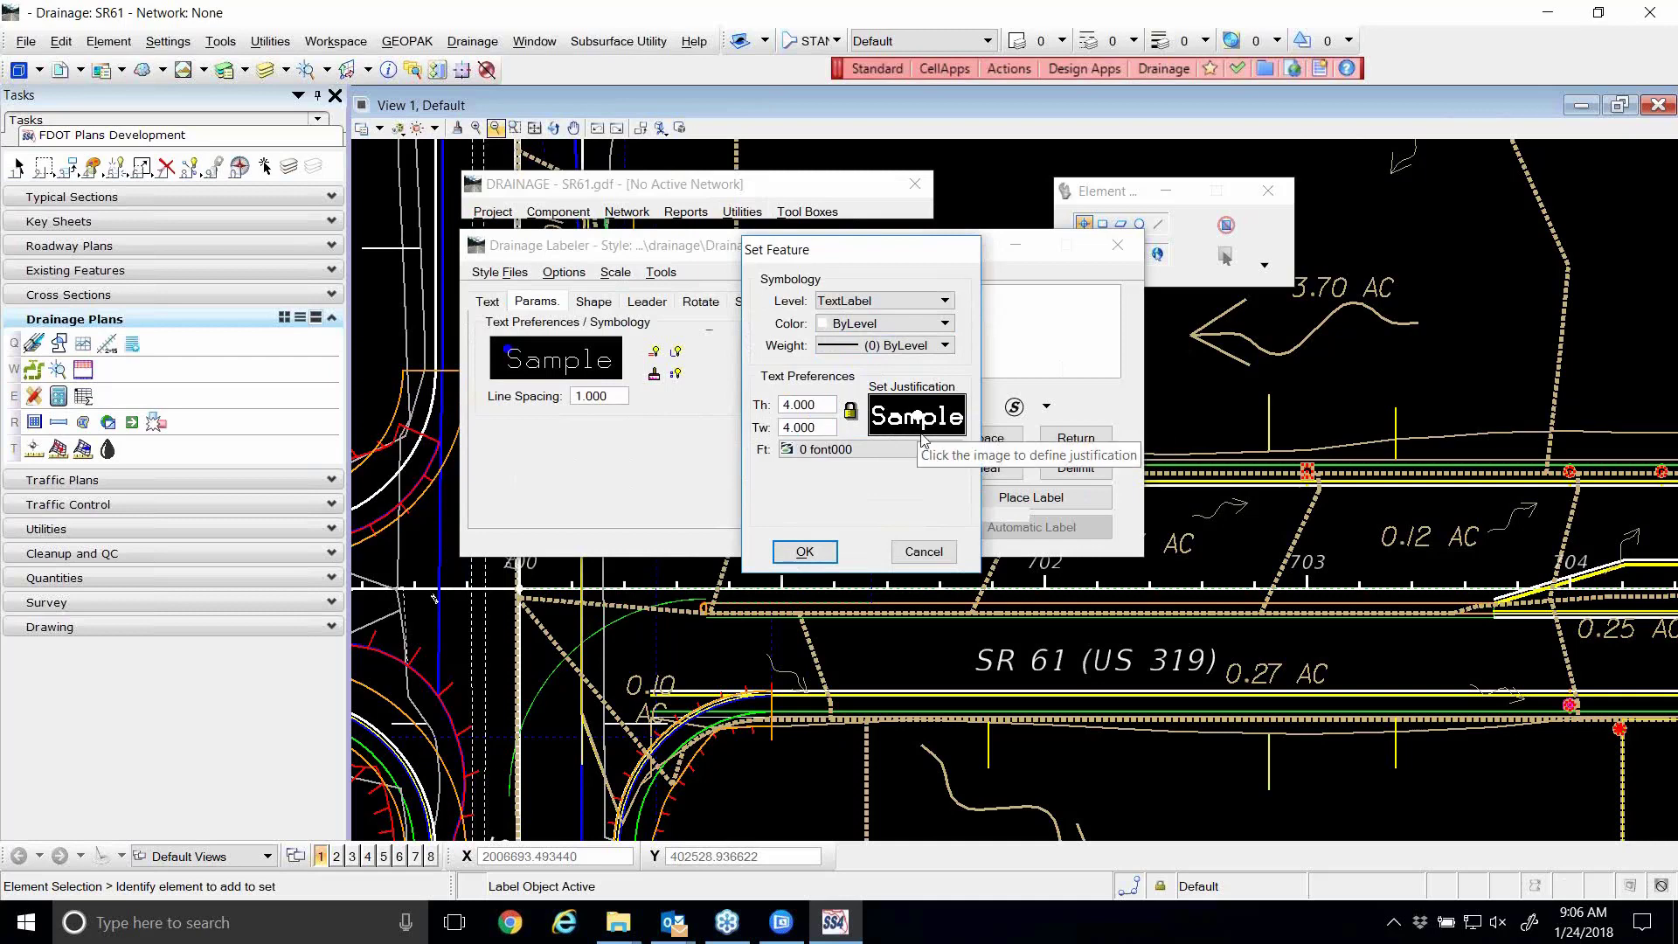
{"action": "left_click", "coordinate": [884, 407]}
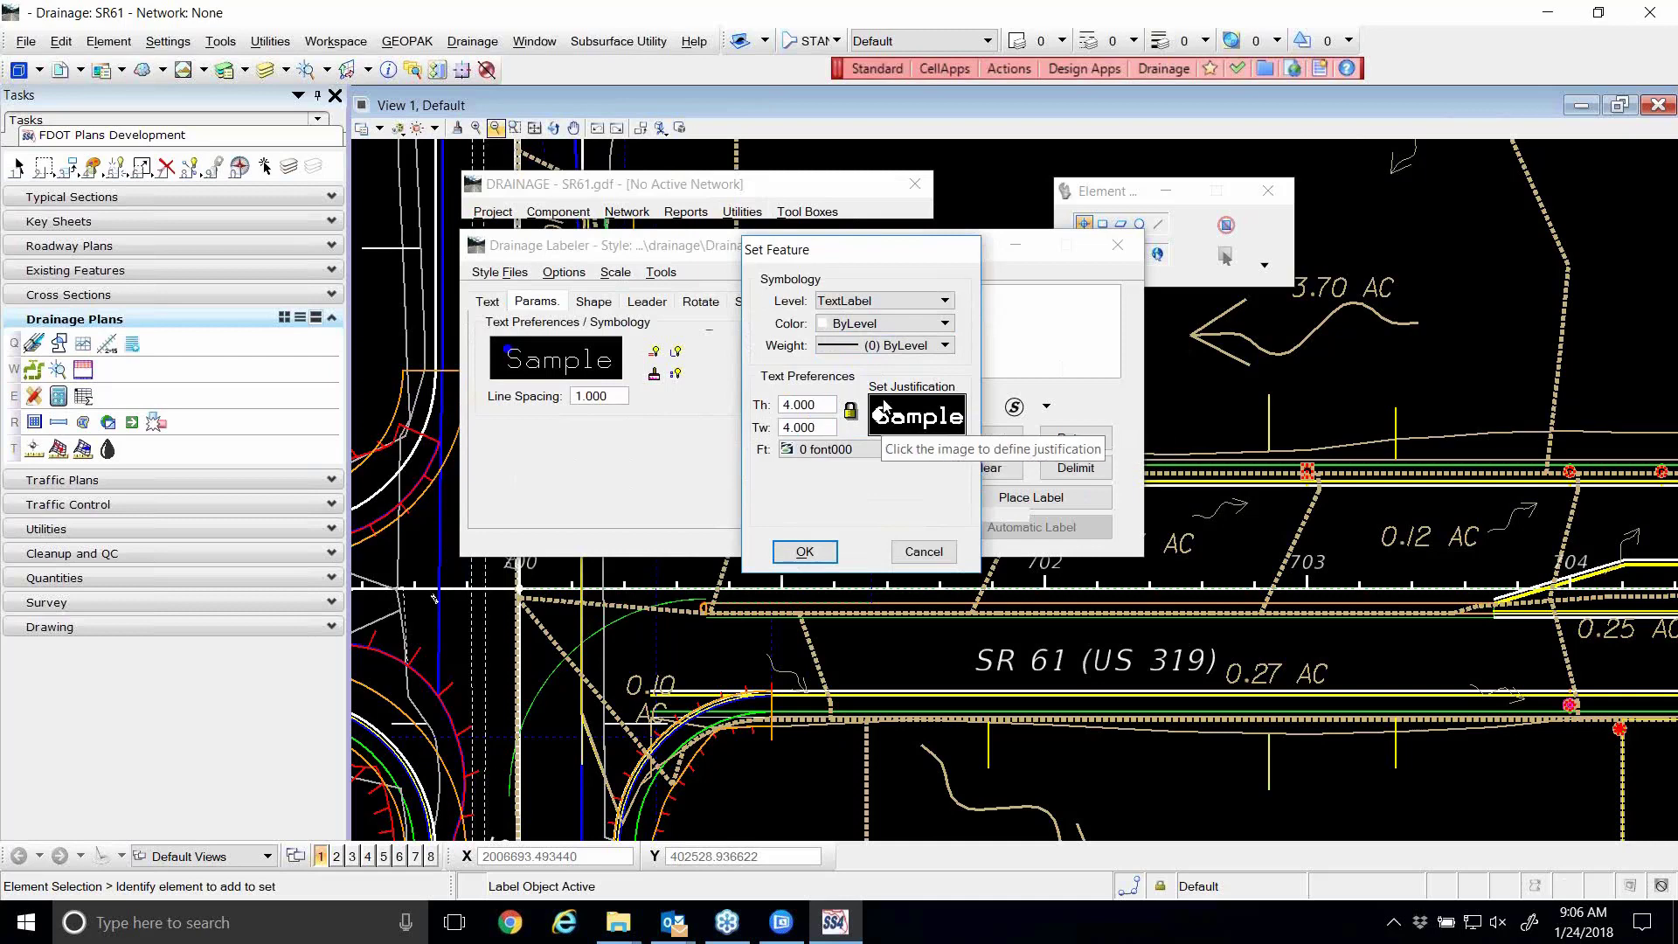
{"action": "left_click", "coordinate": [915, 413]}
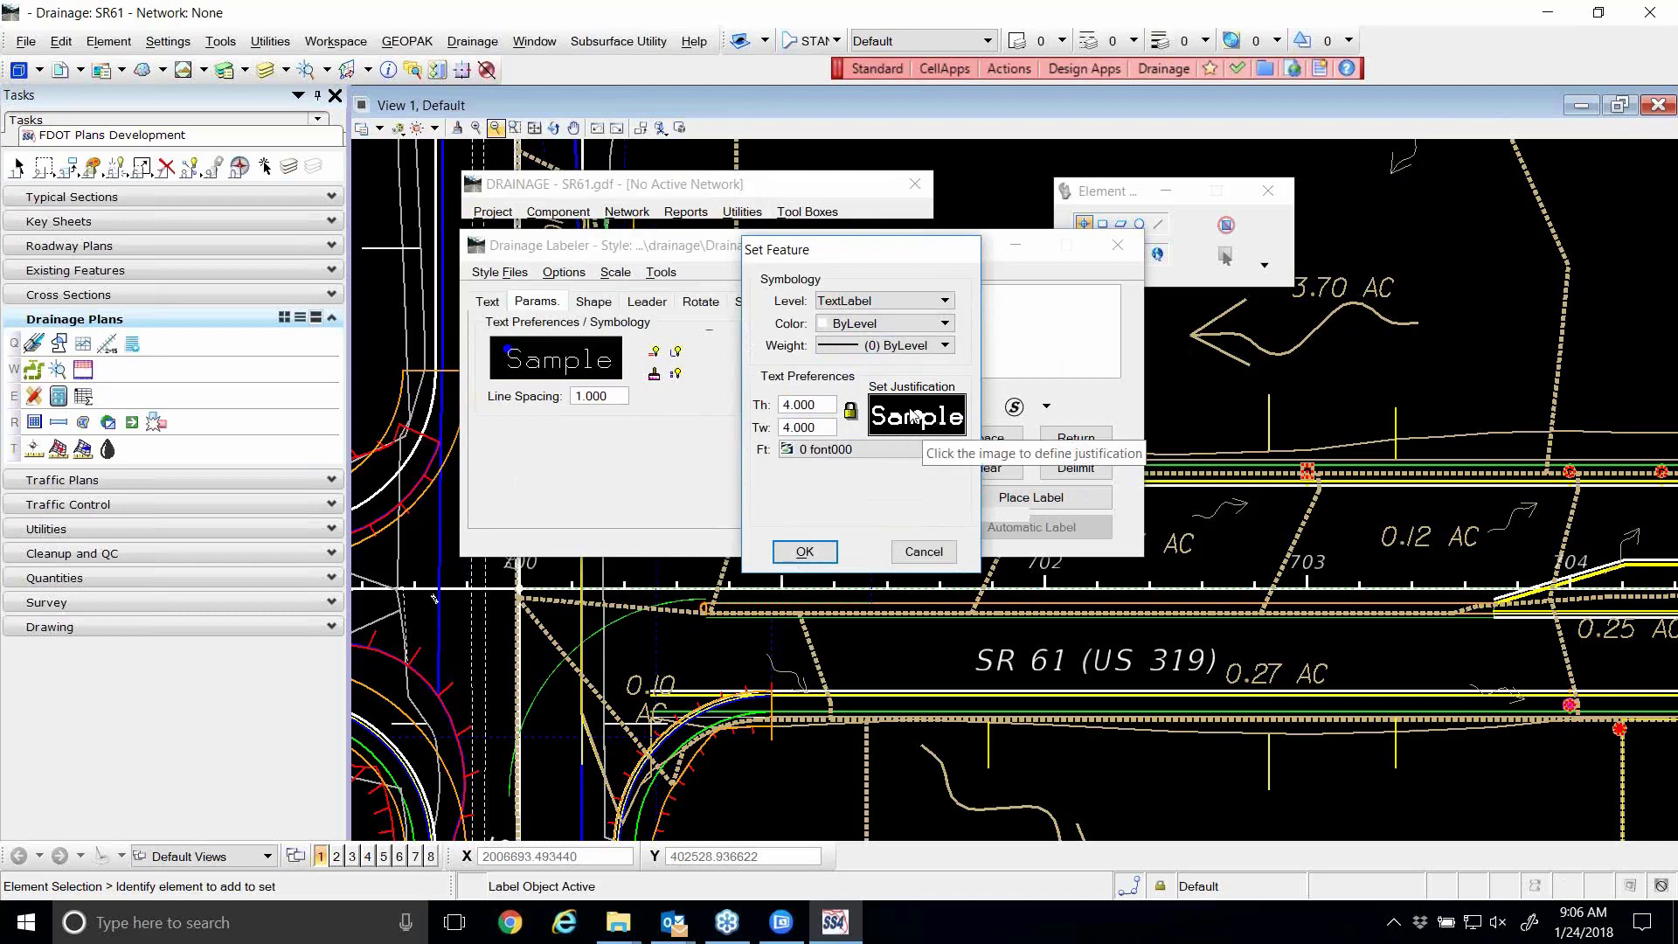
{"action": "left_click", "coordinate": [899, 405]}
{"action": "left_click", "coordinate": [941, 410]}
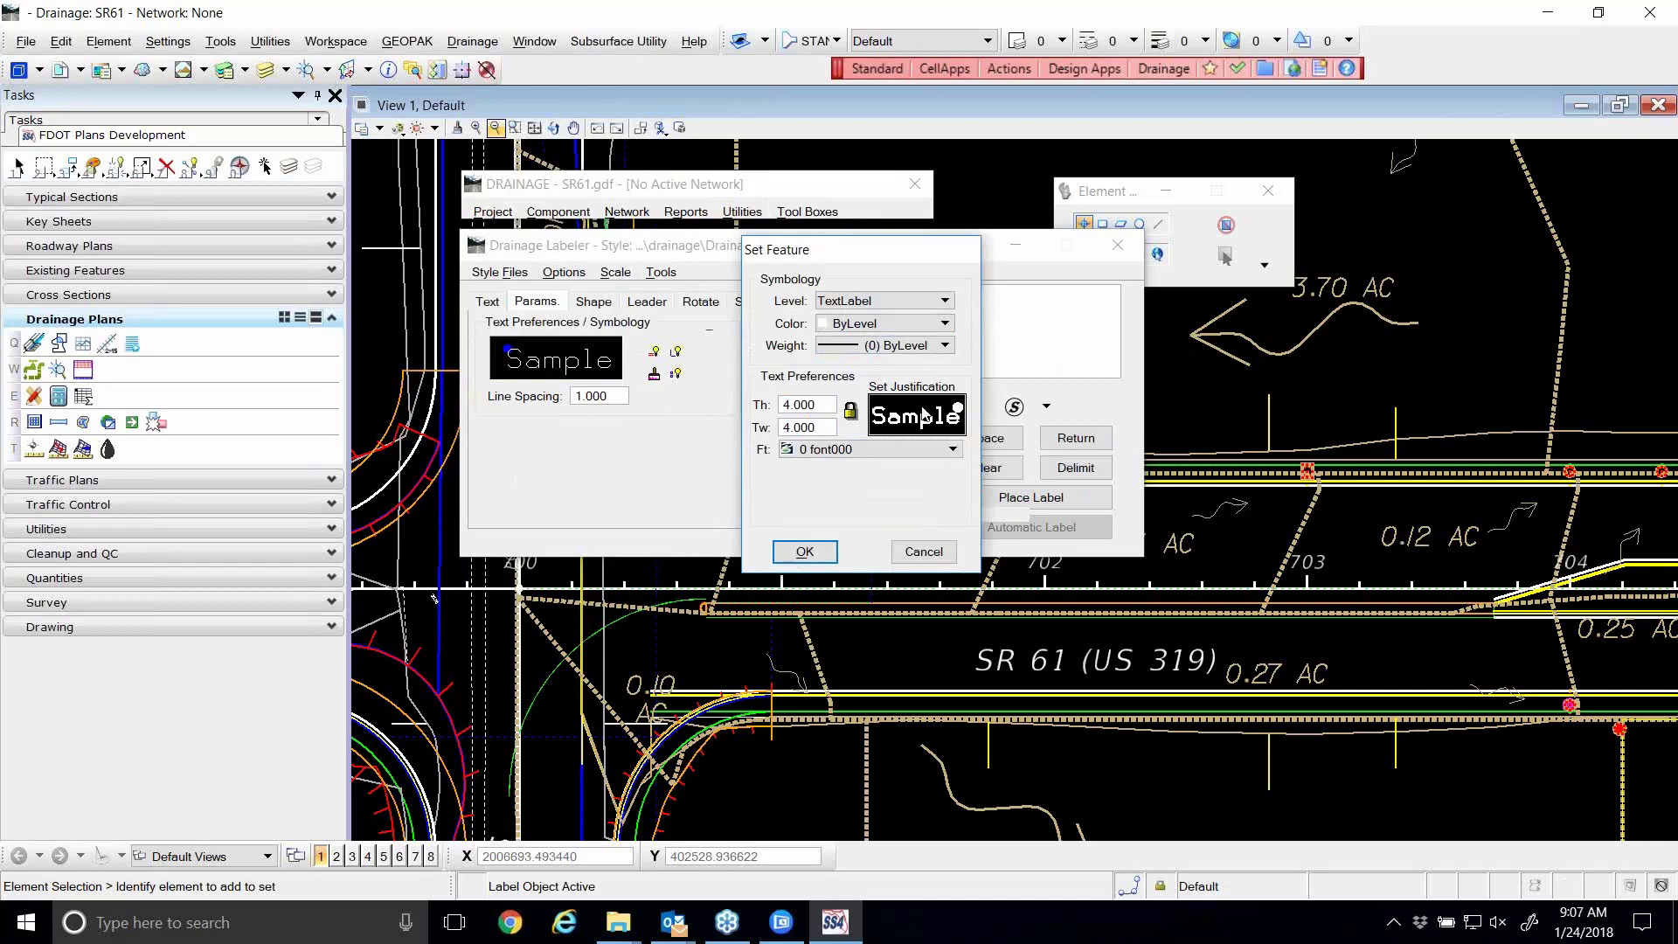
{"action": "left_click", "coordinate": [912, 413]}
{"action": "left_click", "coordinate": [880, 416]}
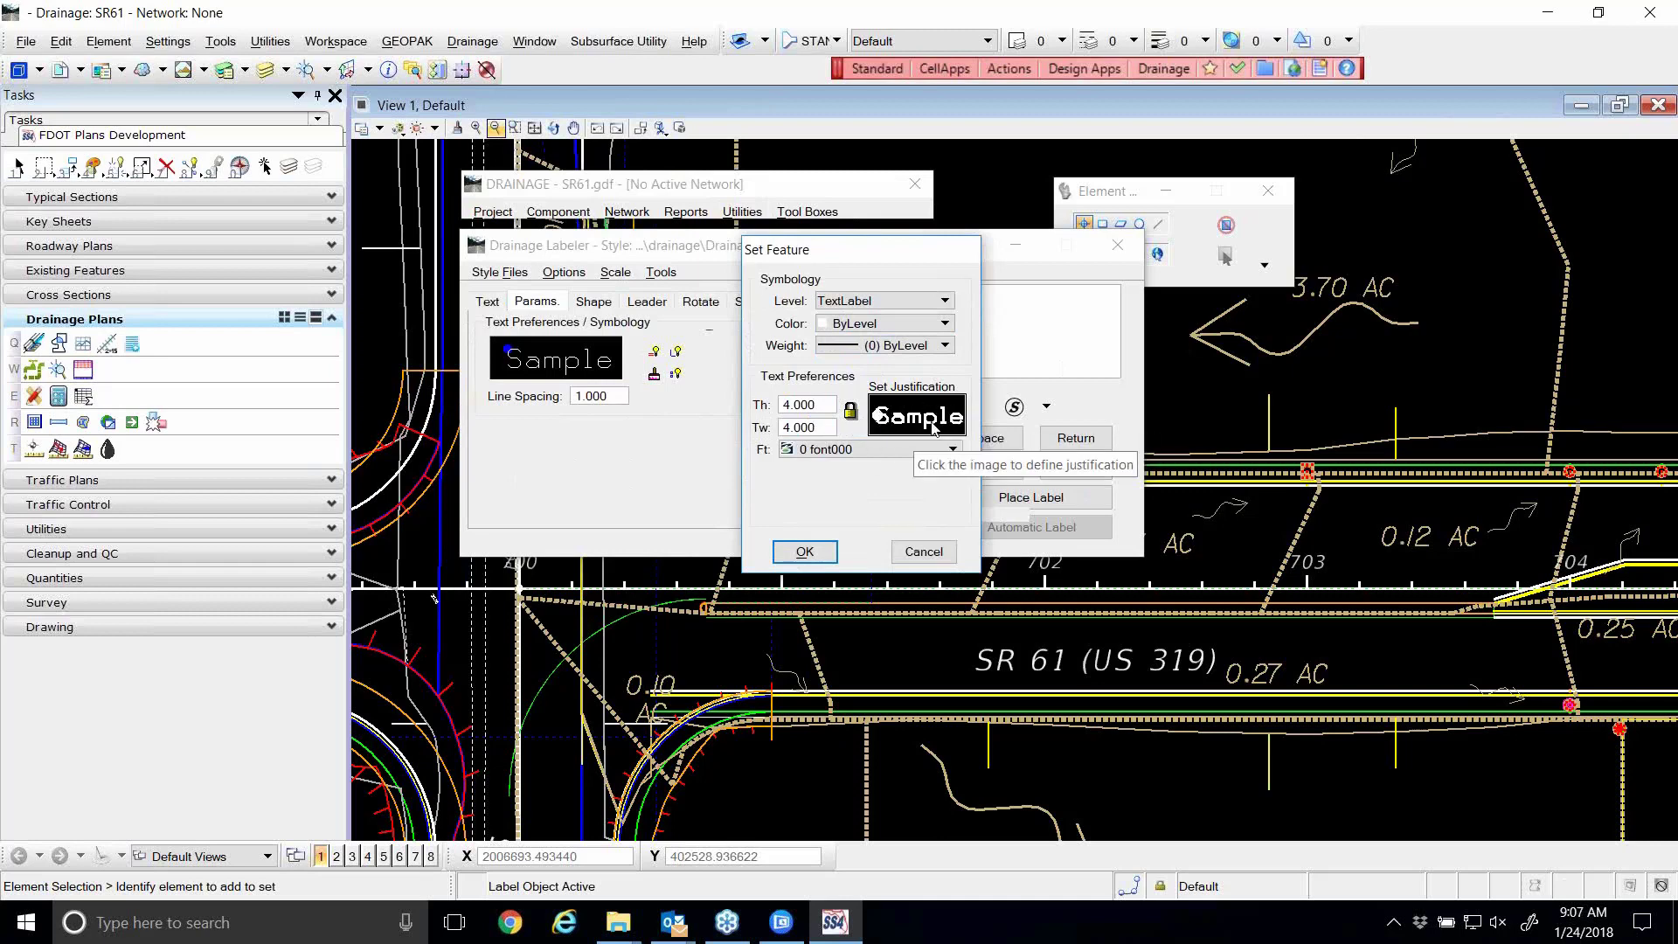
{"action": "left_click", "coordinate": [914, 427]}
{"action": "left_click", "coordinate": [916, 417]}
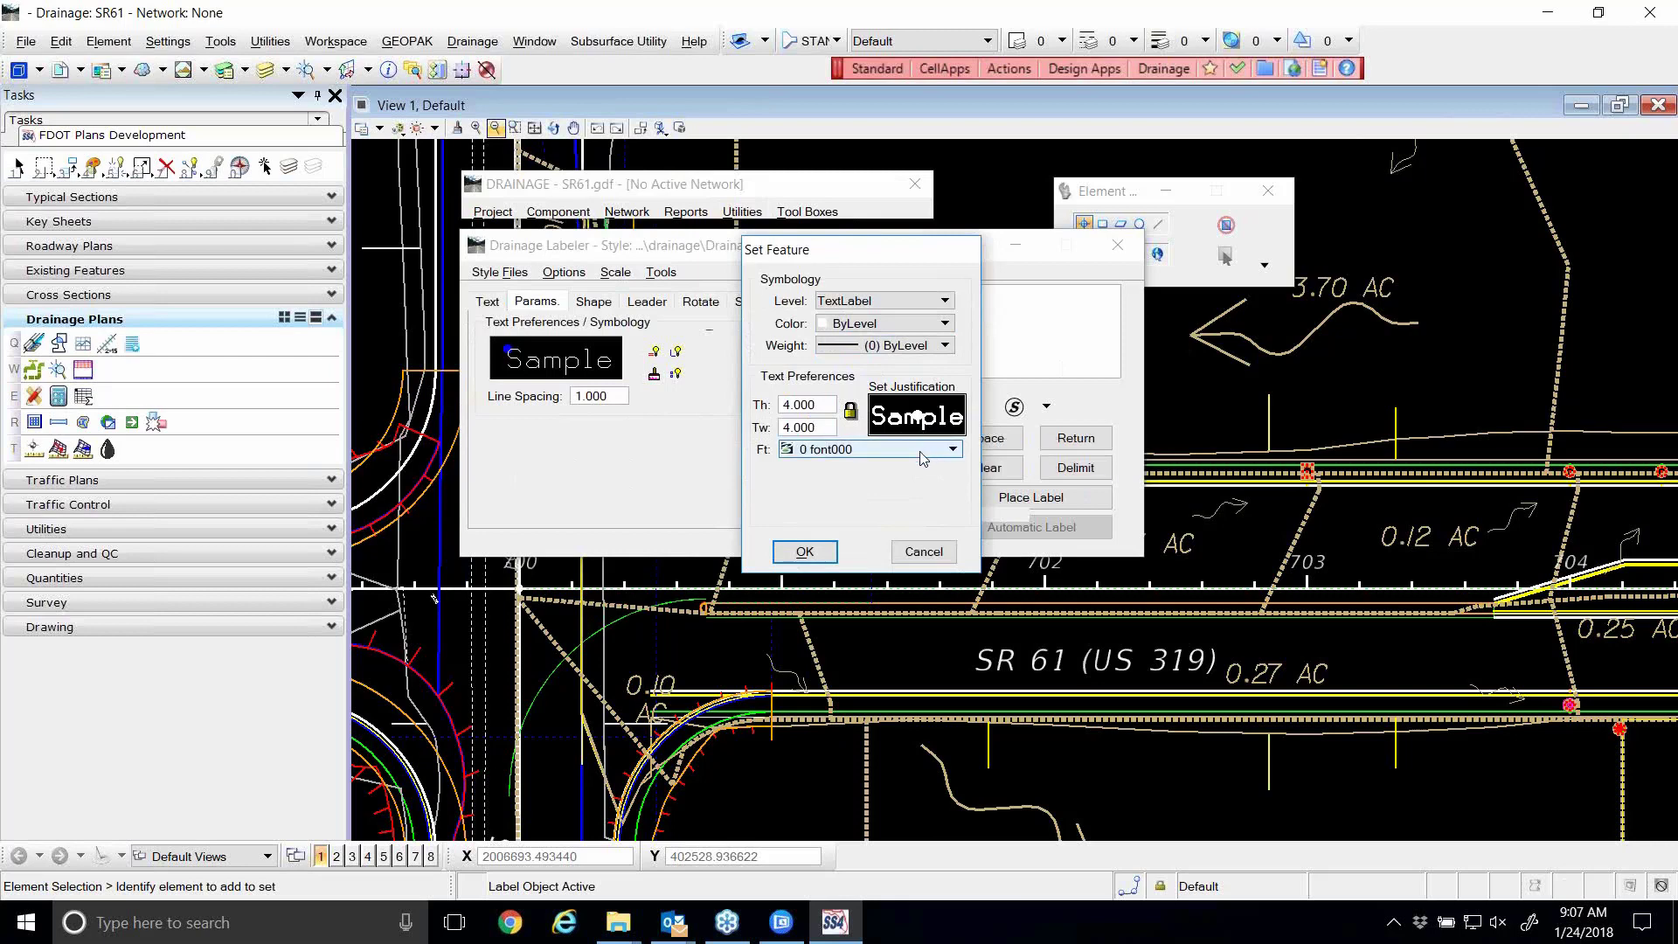
- Set the label font to FDOT Bold and accept the text feature settings
{"action": "left_click", "coordinate": [927, 455]}
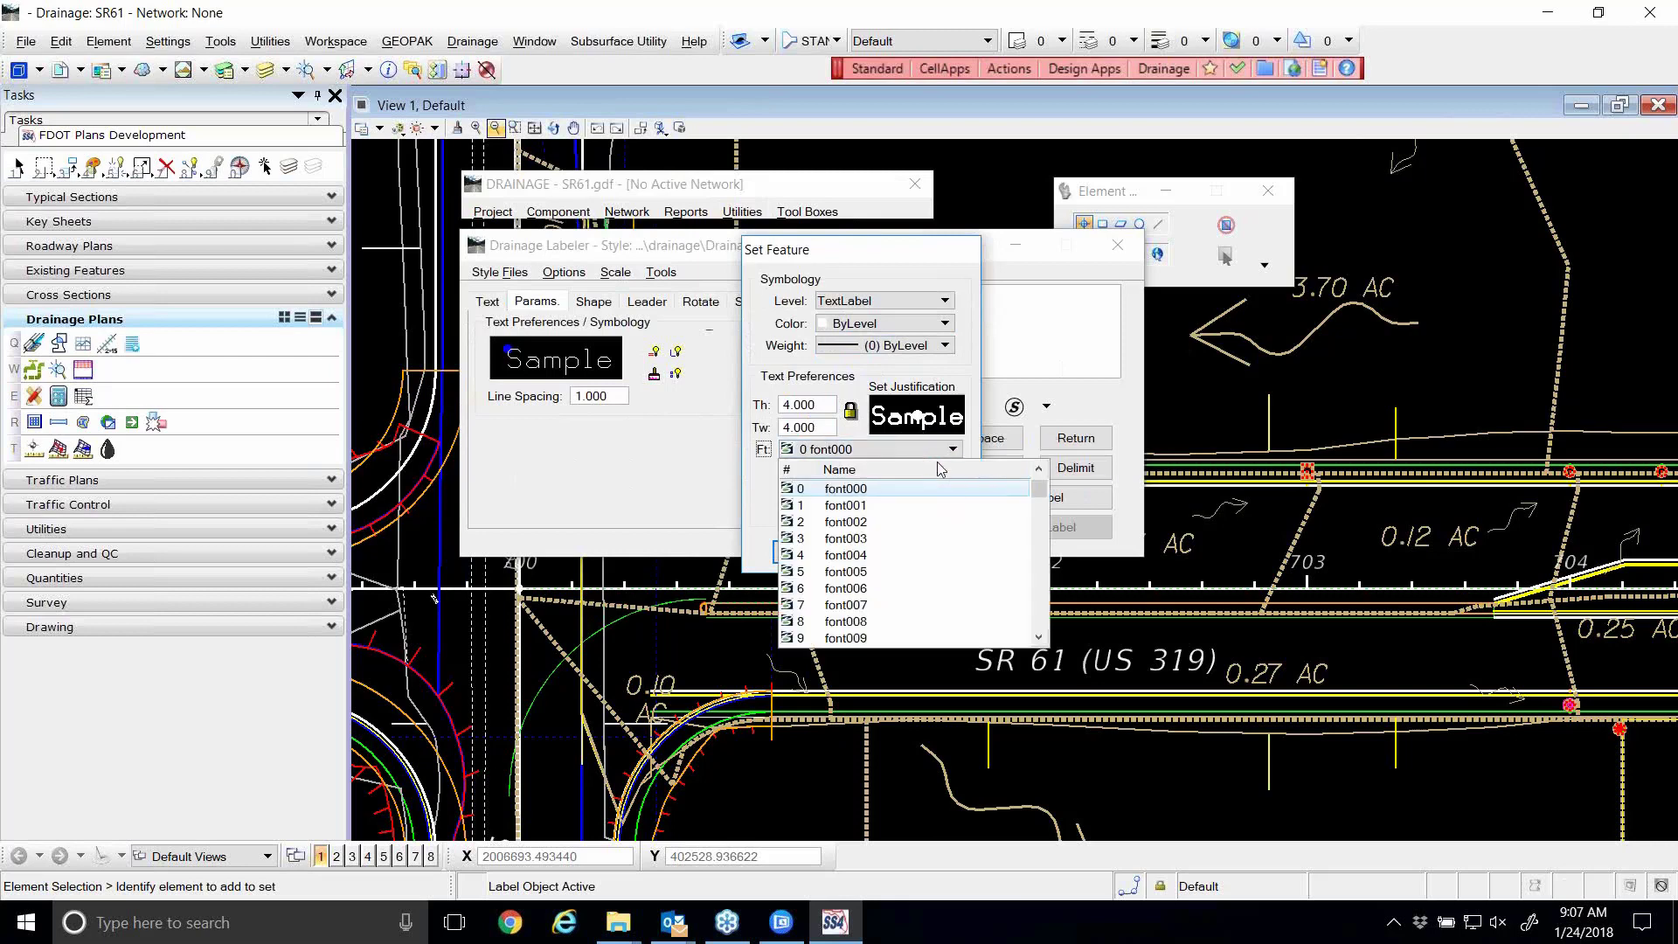
{"action": "scroll", "coordinate": [934, 533], "scroll_direction": "down", "scroll_amount": 4}
{"action": "scroll", "coordinate": [928, 553], "scroll_direction": "down", "scroll_amount": 15}
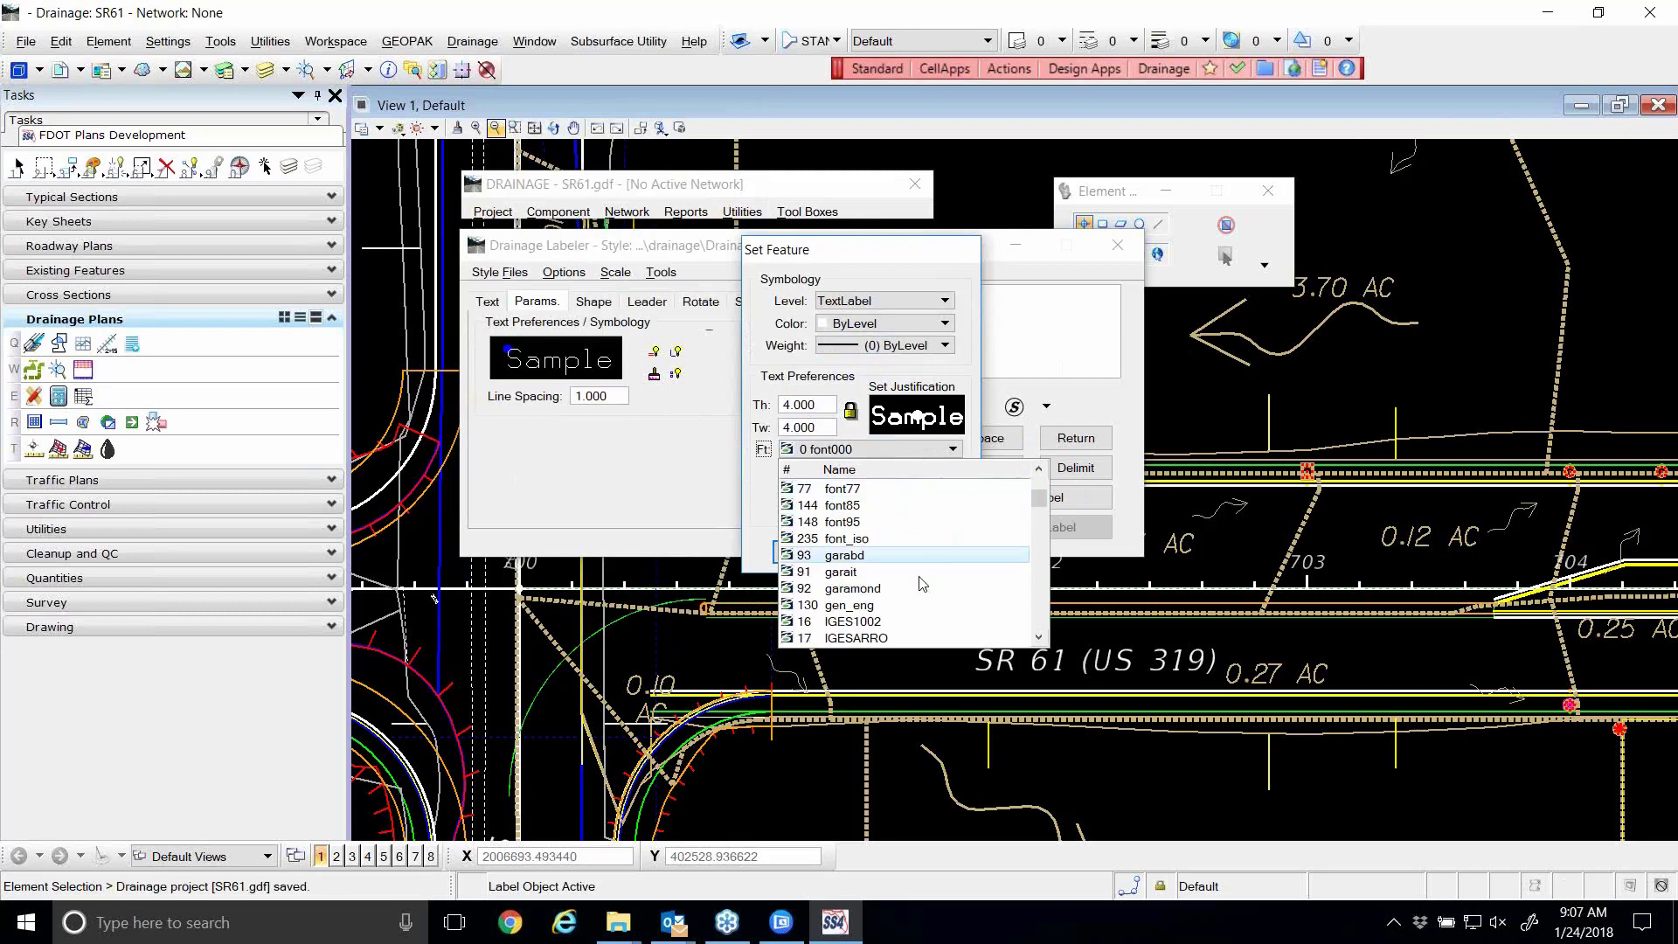
{"action": "scroll", "coordinate": [918, 569], "scroll_direction": "down", "scroll_amount": 12}
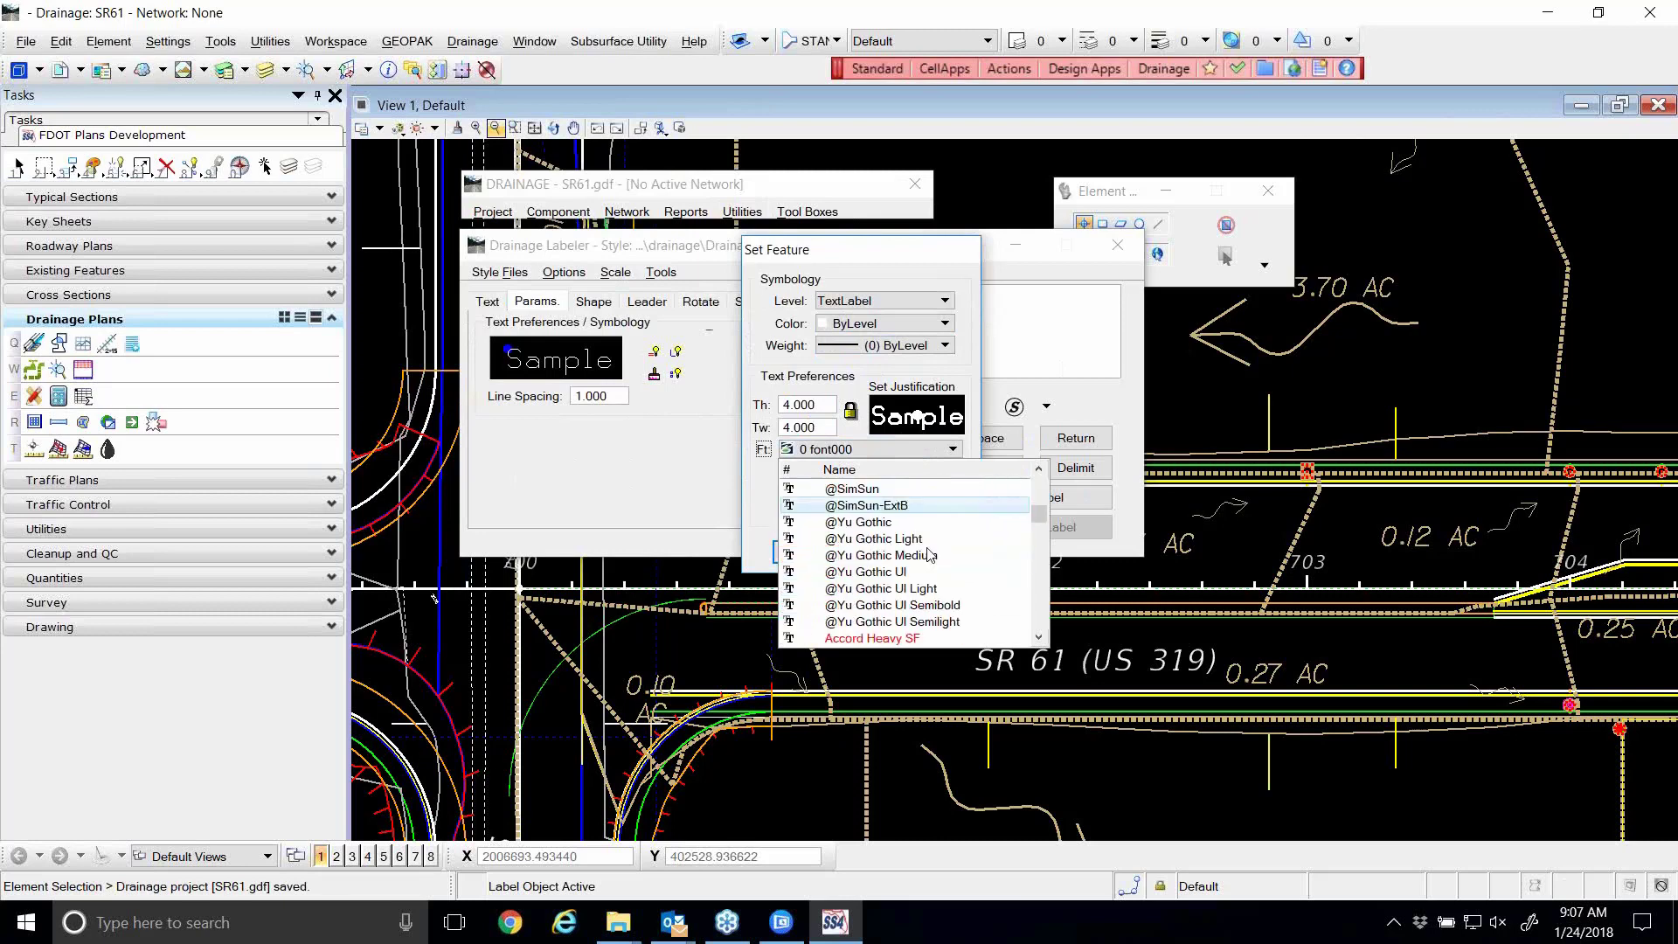
{"action": "scroll", "coordinate": [934, 542], "scroll_direction": "down", "scroll_amount": 12}
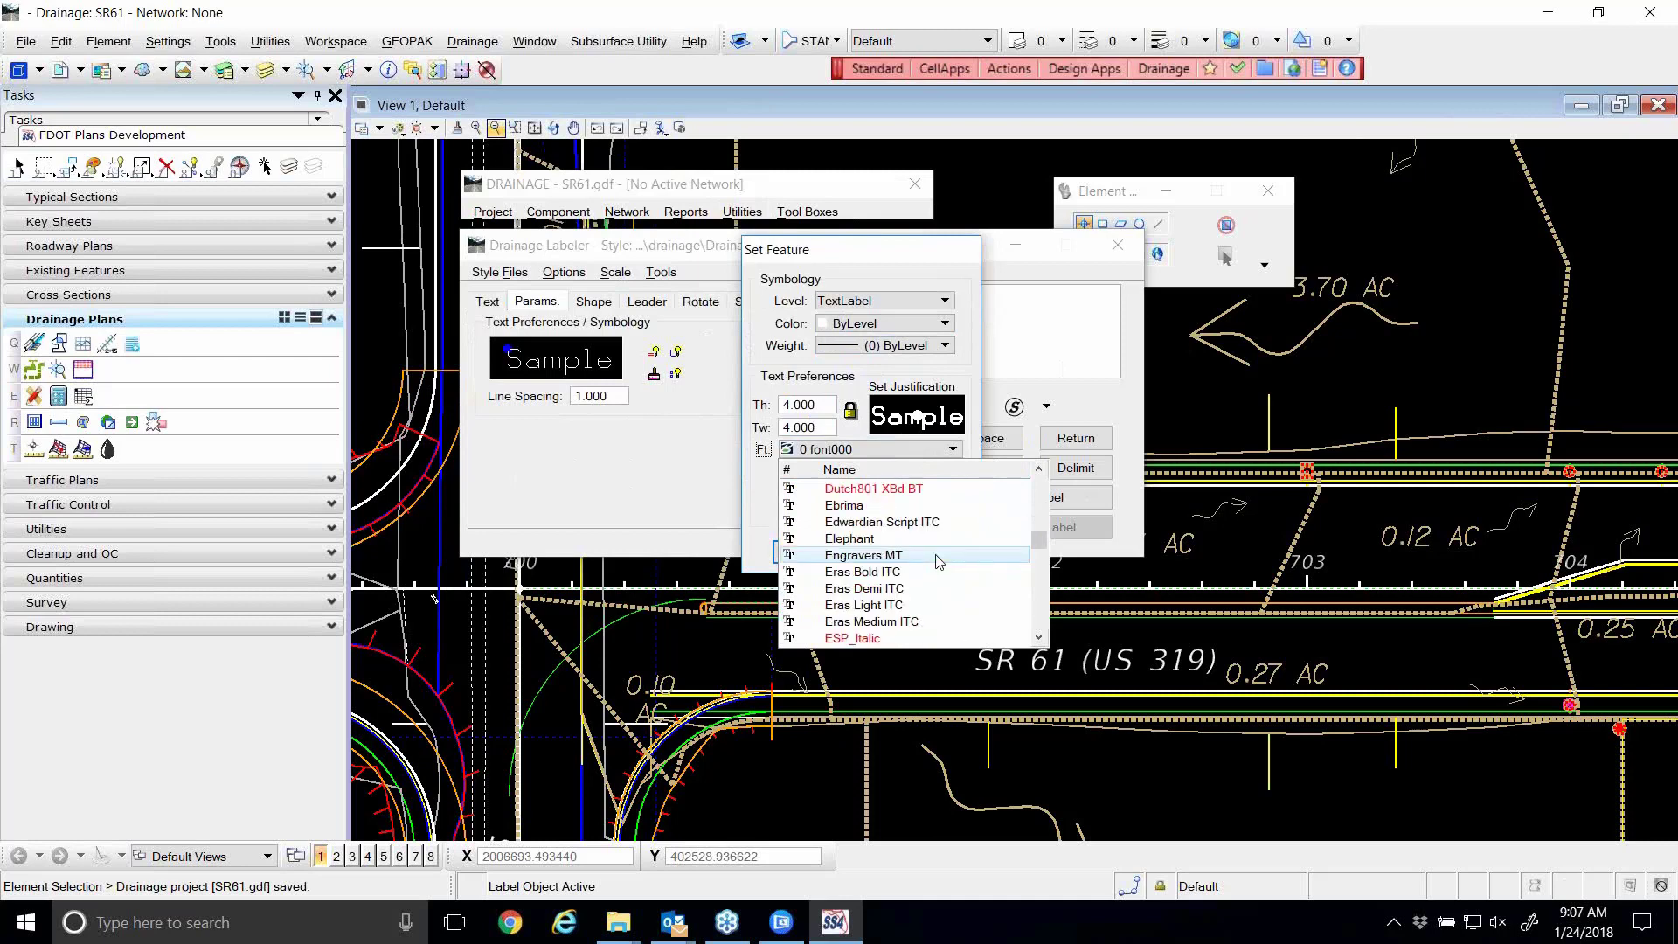
{"action": "scroll", "coordinate": [937, 556], "scroll_direction": "up", "scroll_amount": 5}
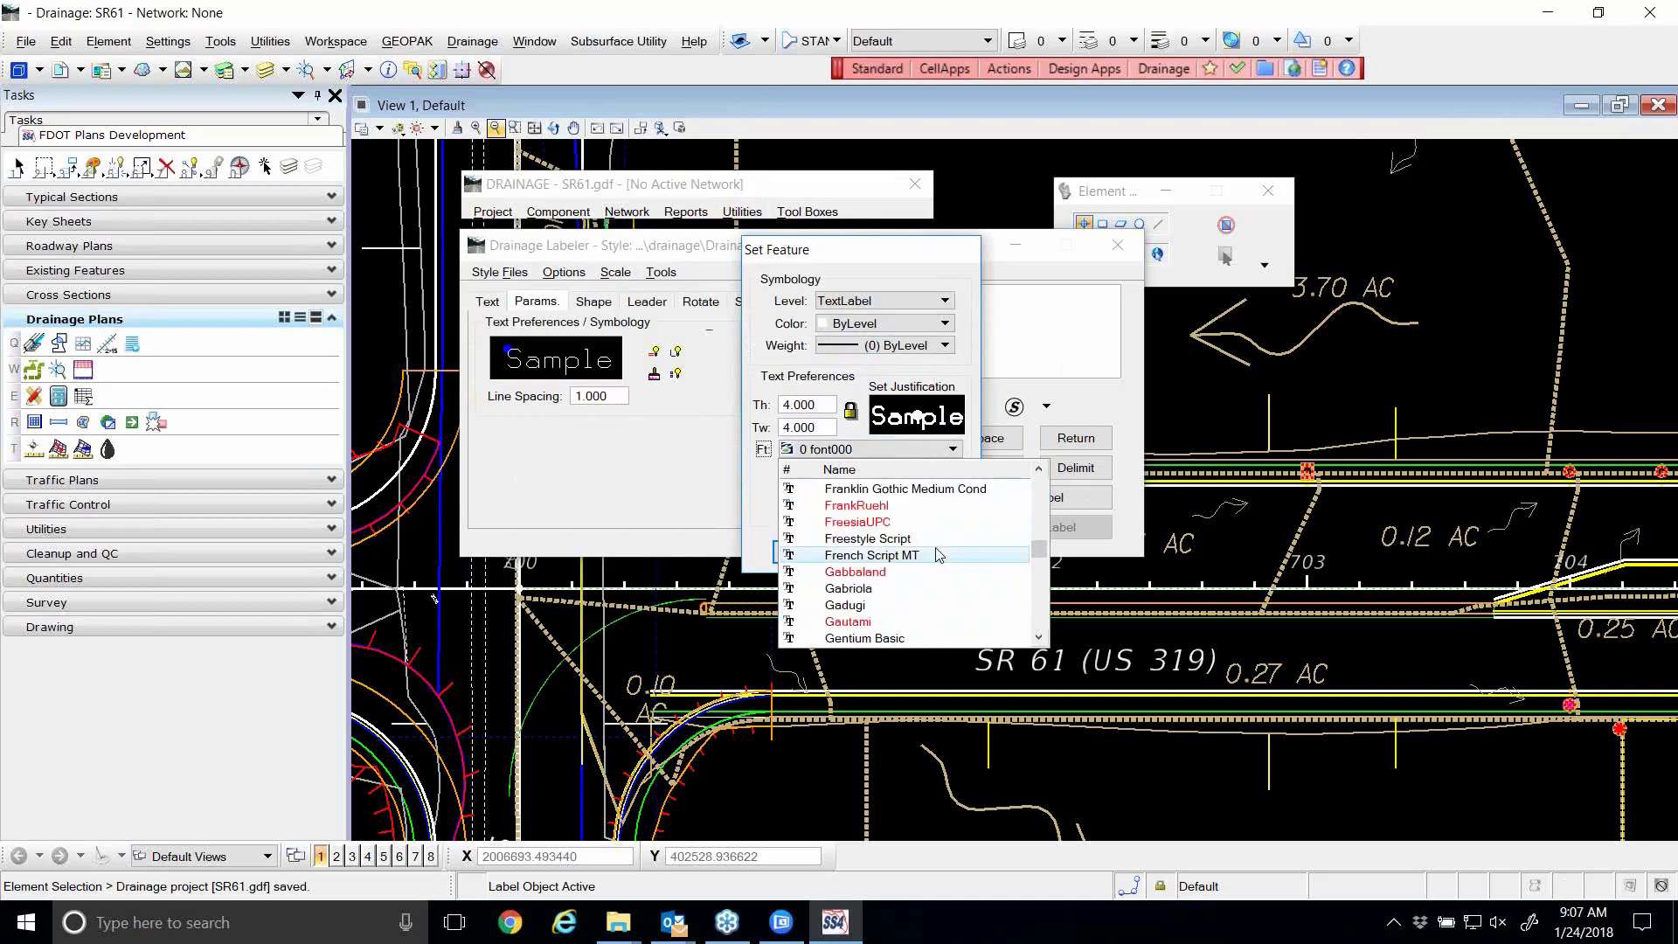
{"action": "scroll", "coordinate": [943, 554], "scroll_direction": "up", "scroll_amount": 3}
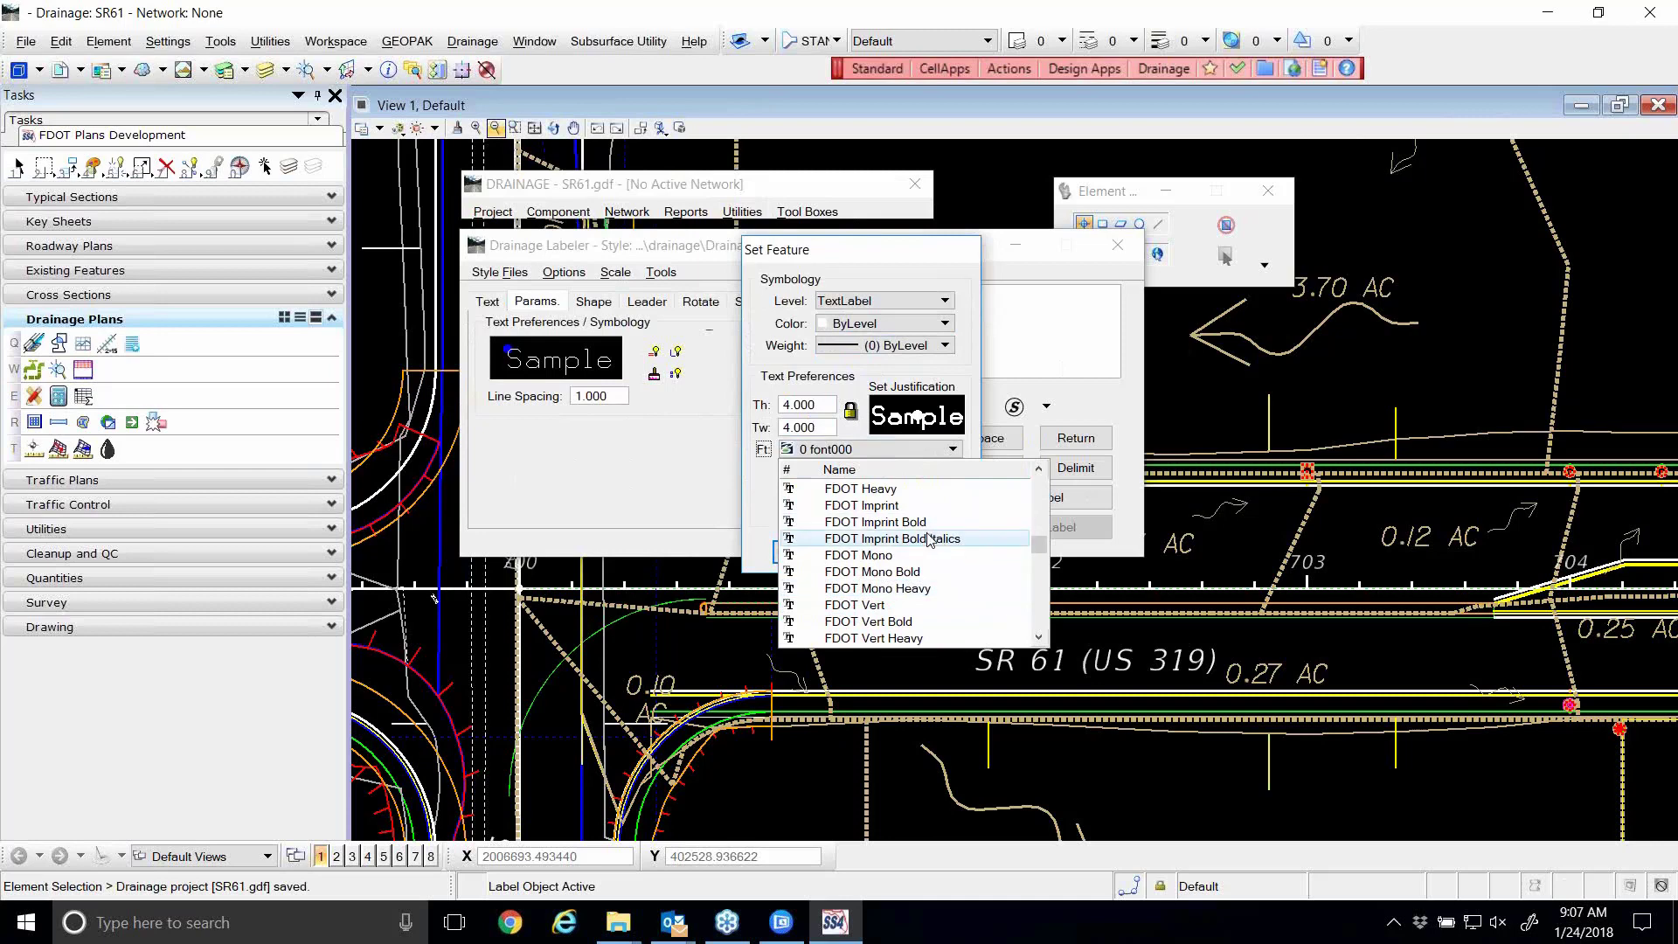
{"action": "scroll", "coordinate": [939, 549], "scroll_direction": "up", "scroll_amount": 1}
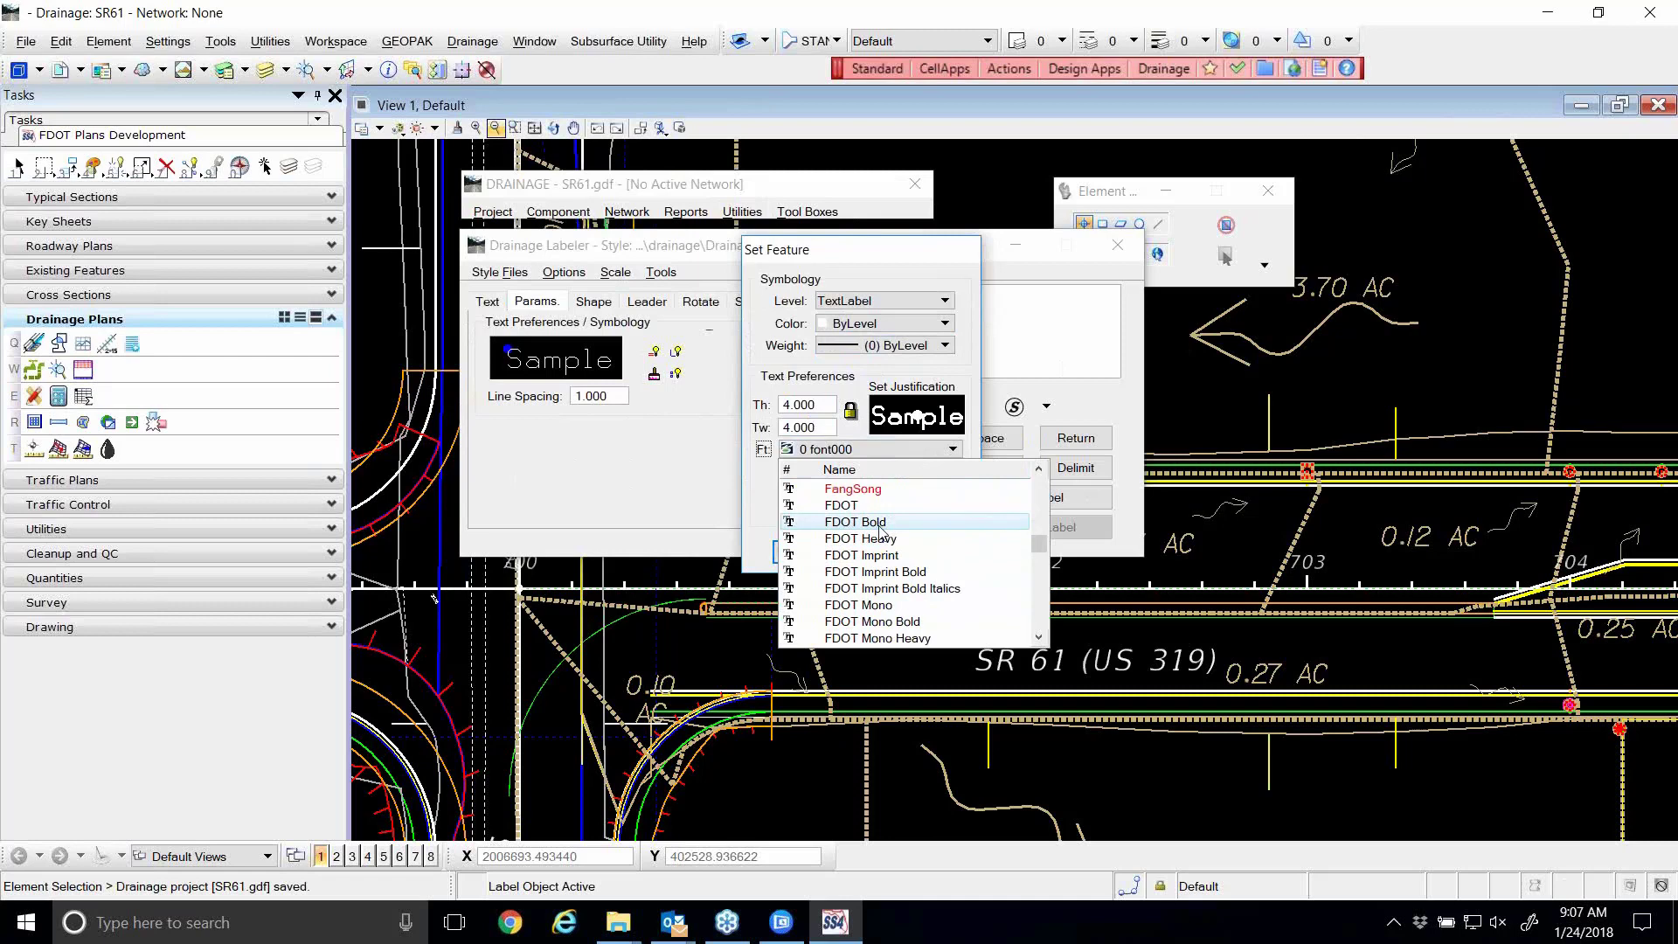
{"action": "left_click", "coordinate": [877, 523]}
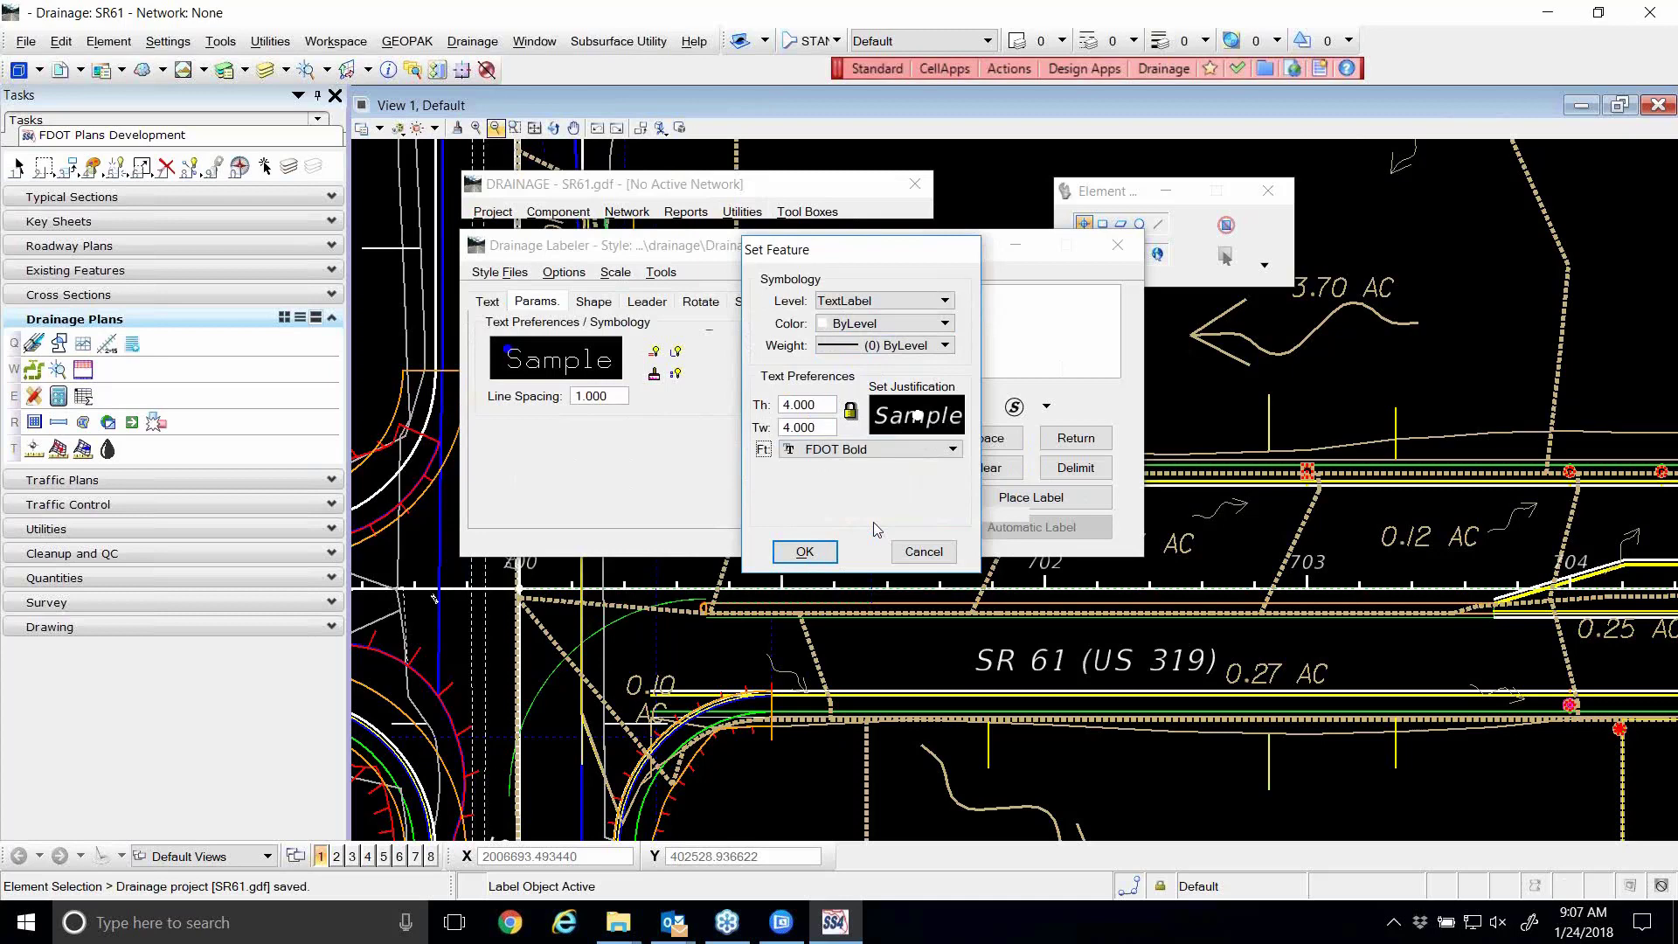
{"action": "left_click", "coordinate": [826, 556]}
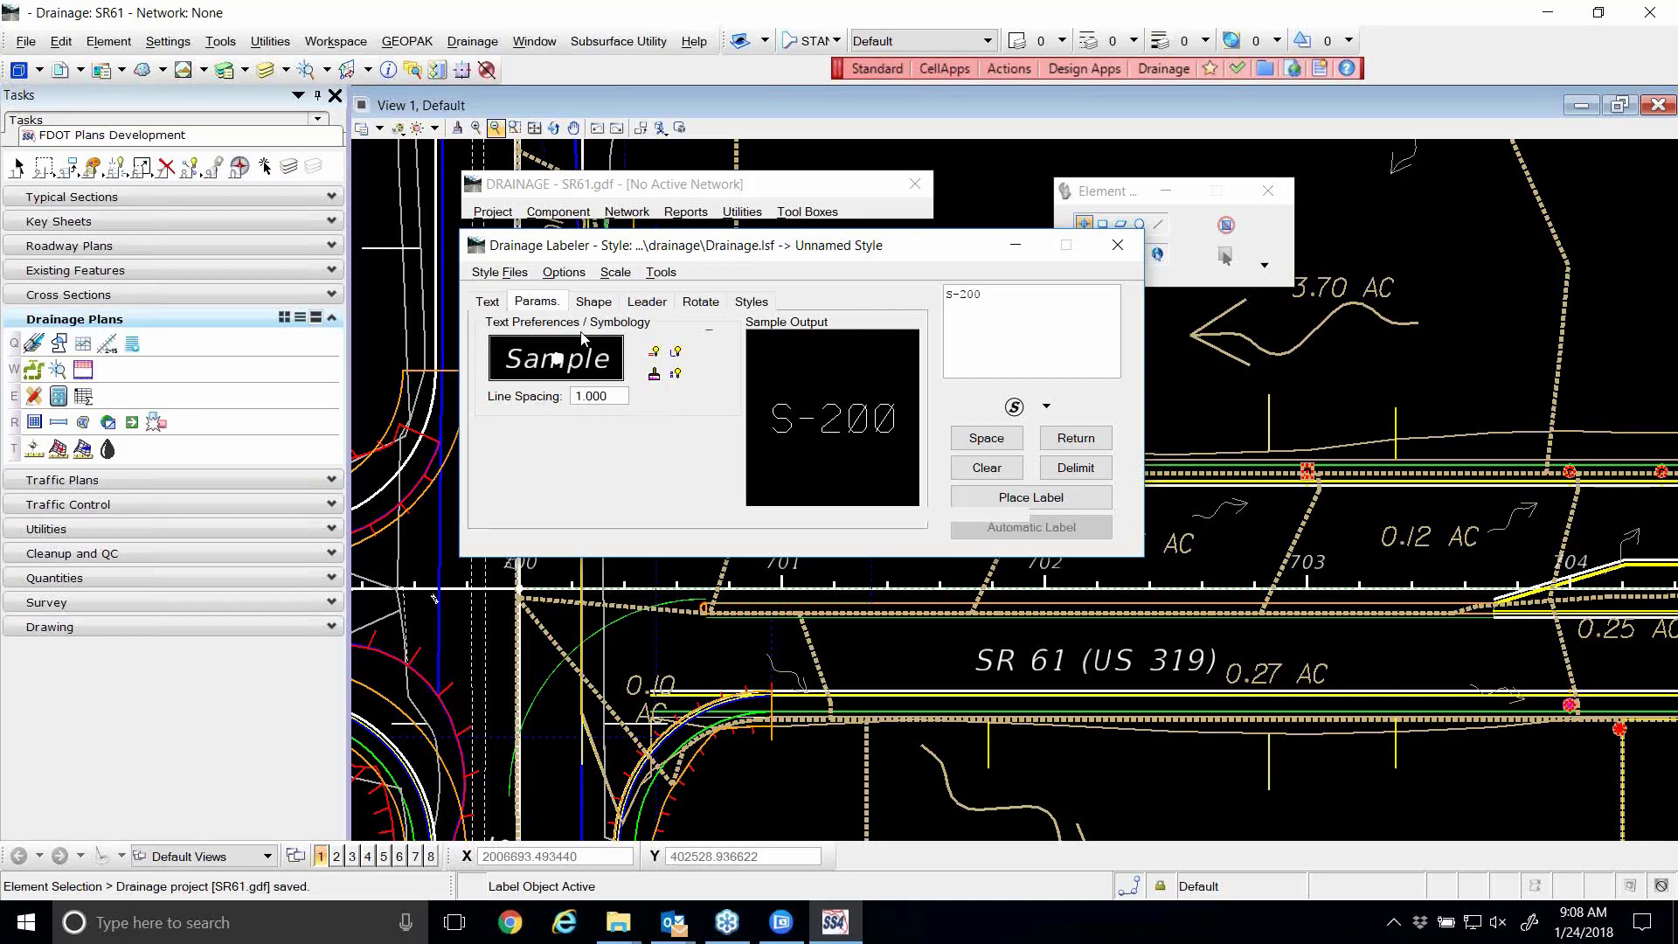
- Copy the label's text symbology and enclose the S-200 label in an ellipse shape
{"action": "right_click", "coordinate": [536, 361]}
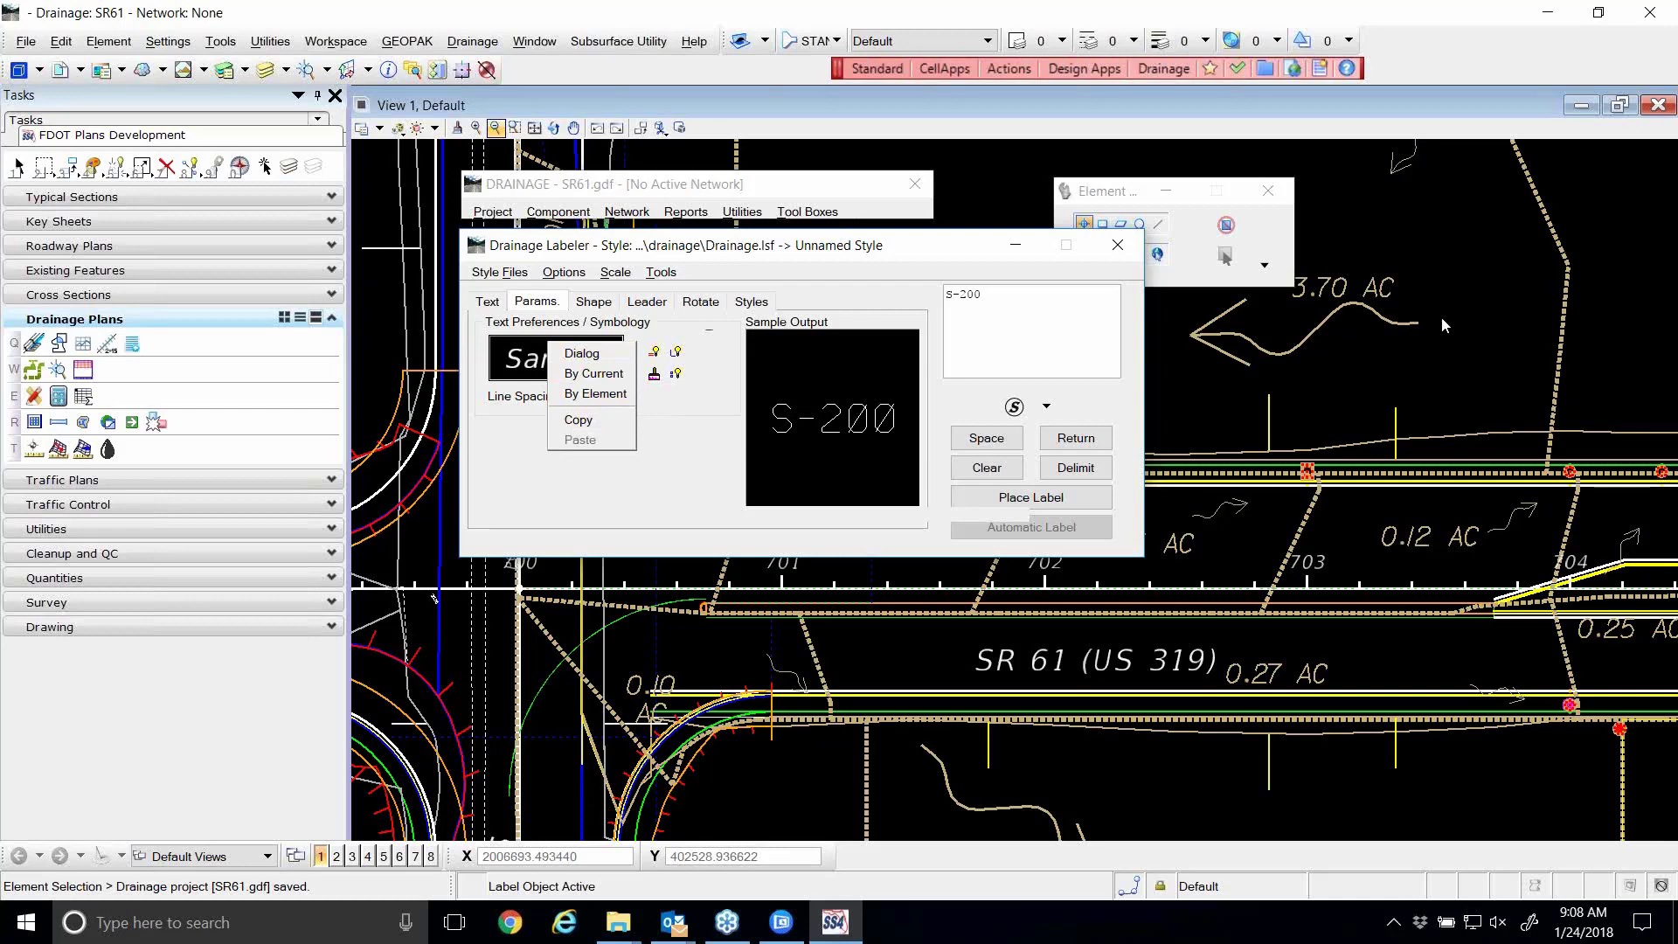
{"action": "left_click", "coordinate": [578, 420]}
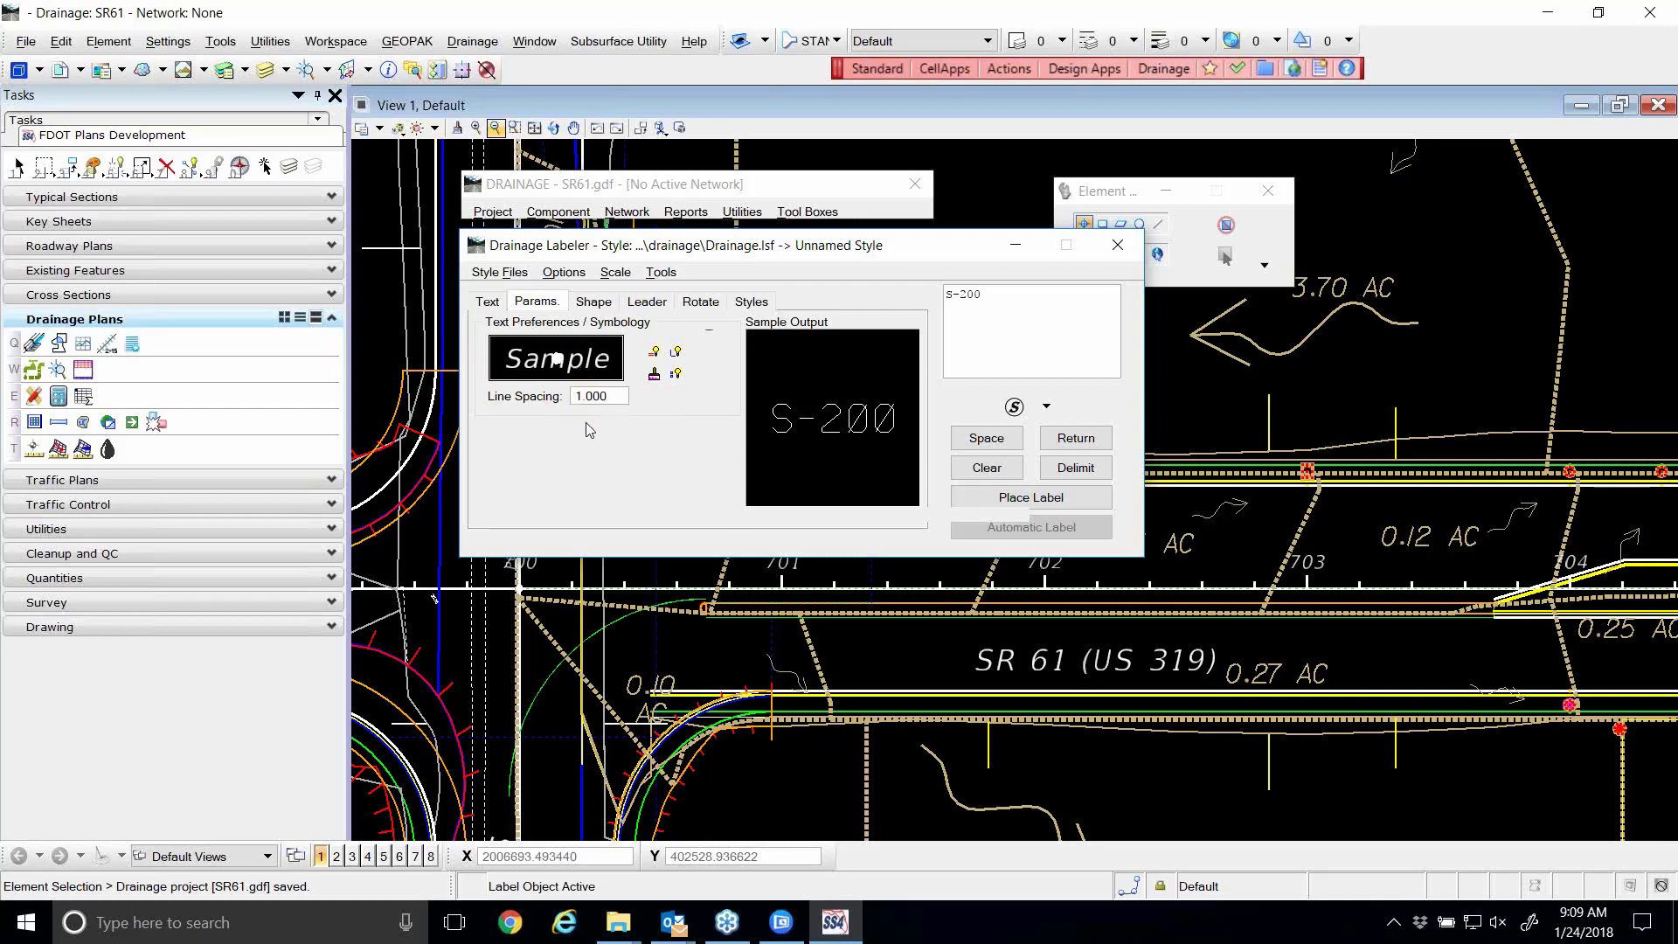
{"action": "left_click", "coordinate": [594, 306]}
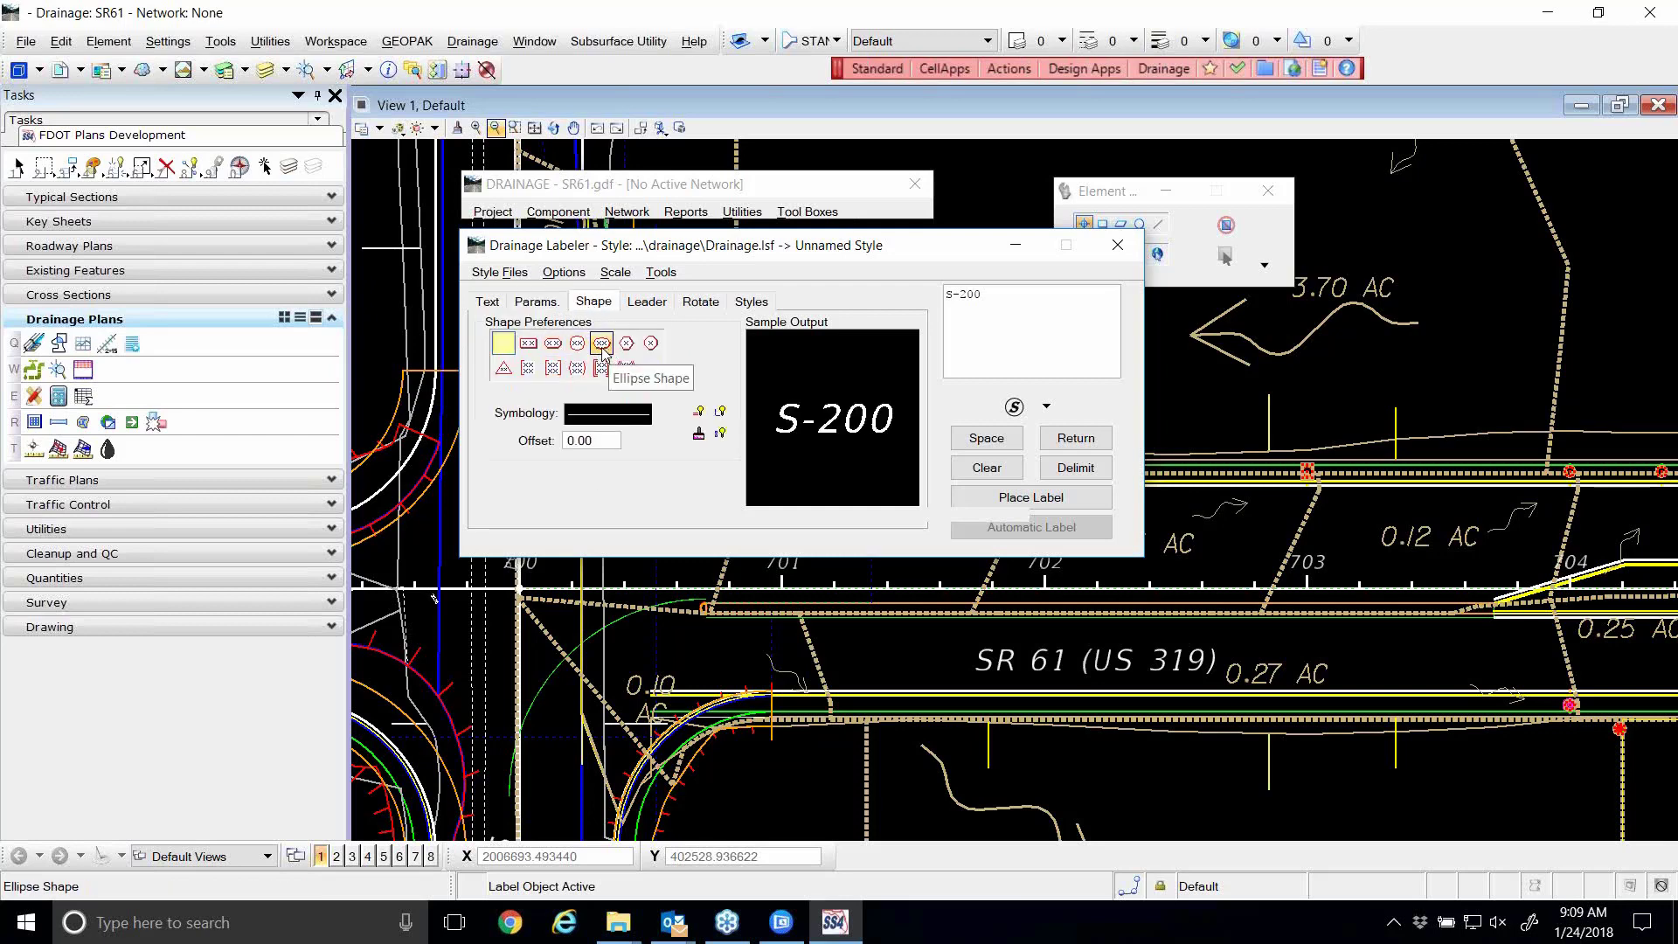
{"action": "left_click", "coordinate": [602, 346]}
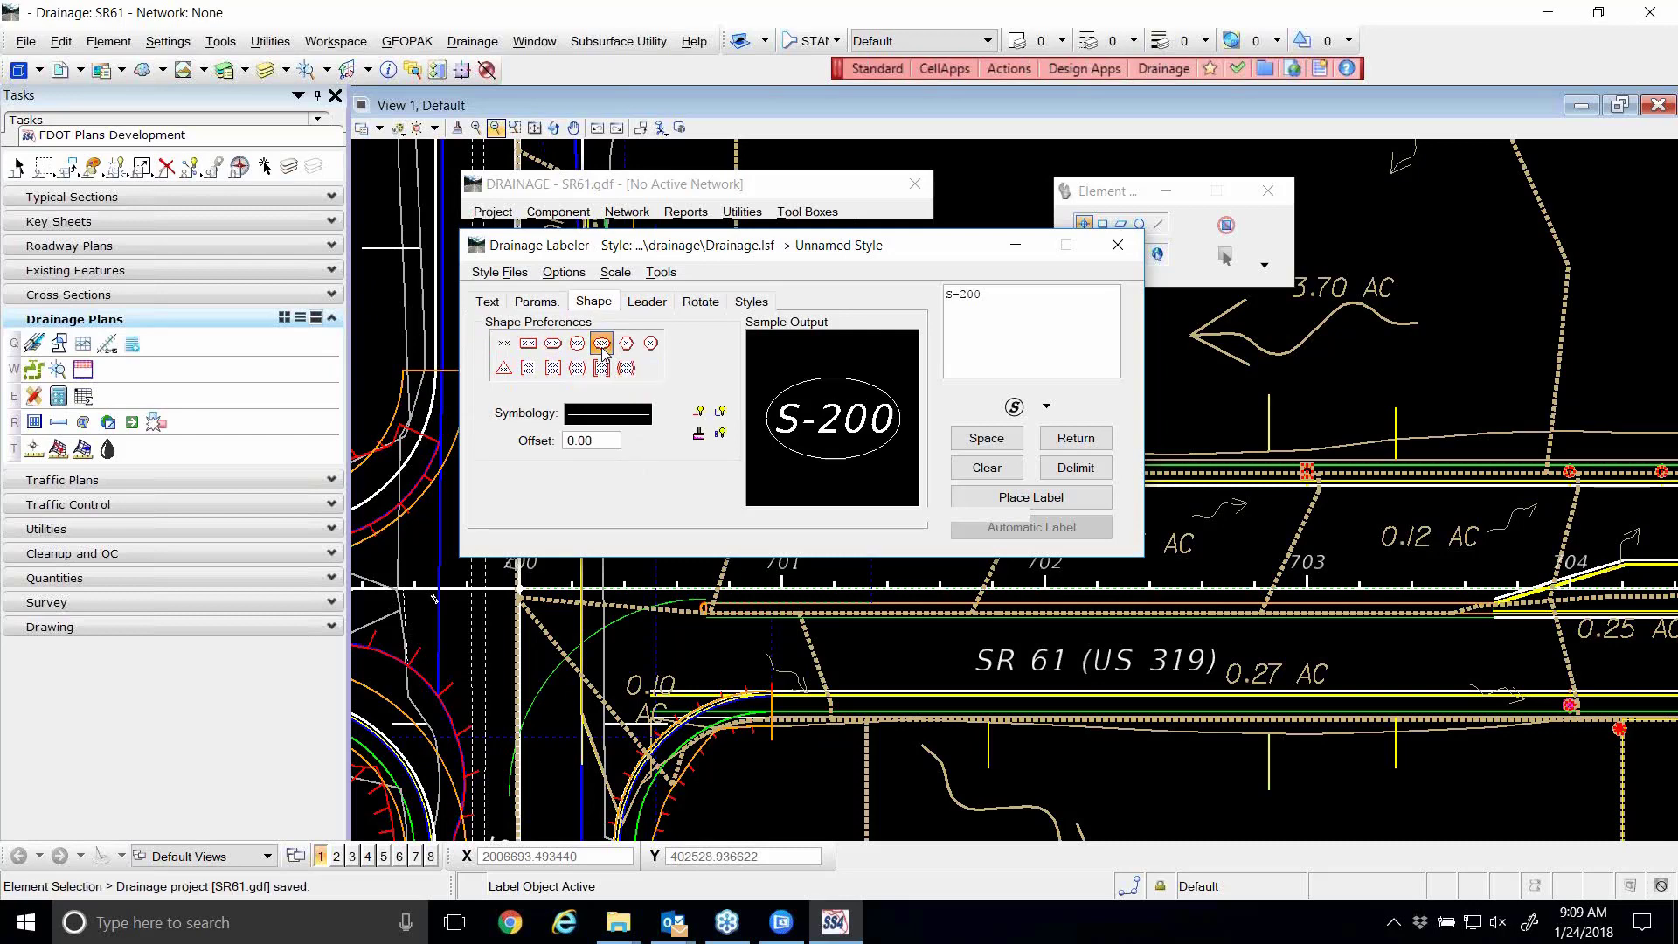
- Paste the copied text symbology onto the label's ellipse shape
{"action": "left_click", "coordinate": [609, 418]}
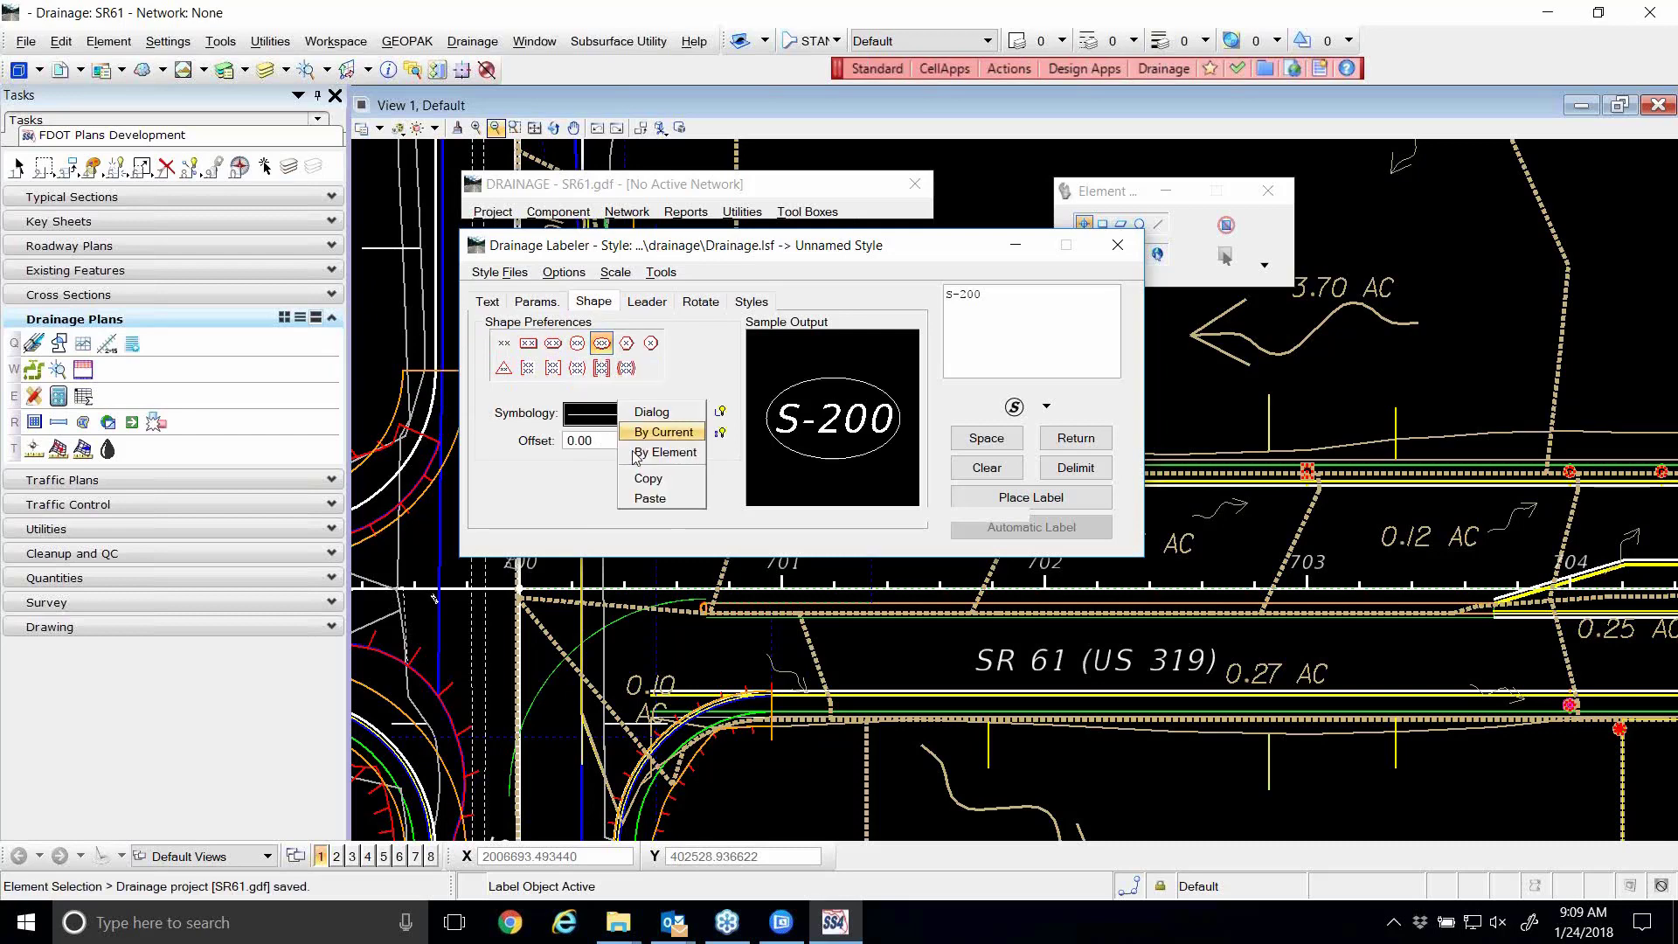
{"action": "left_click", "coordinate": [657, 499]}
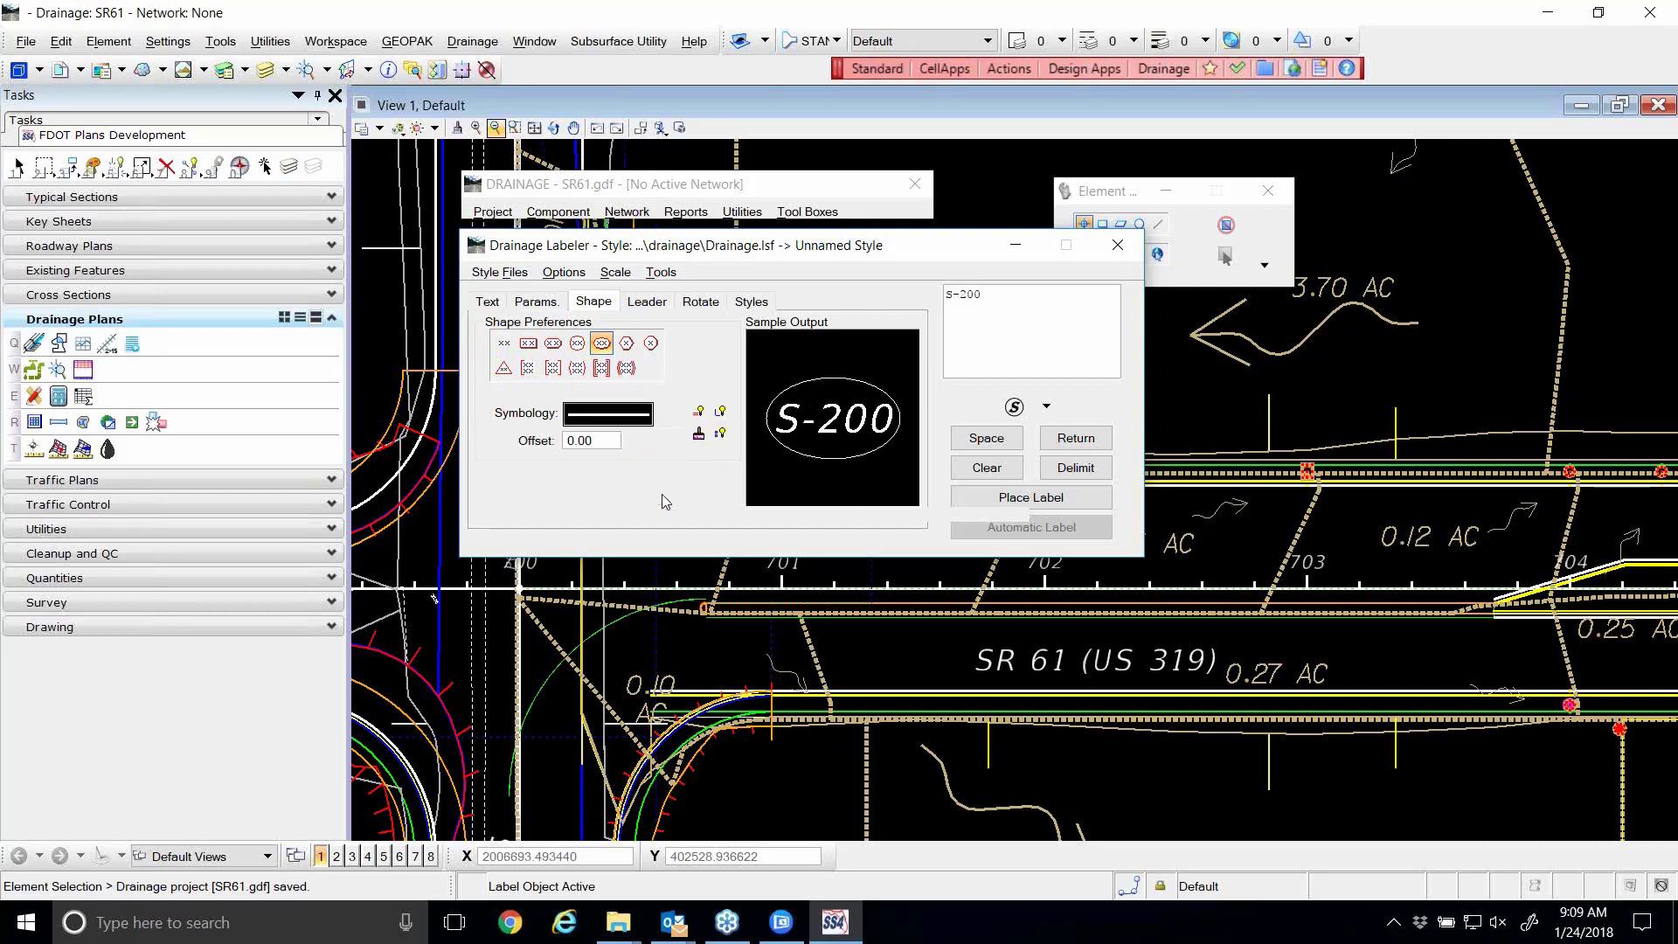
{"action": "left_click", "coordinate": [540, 303]}
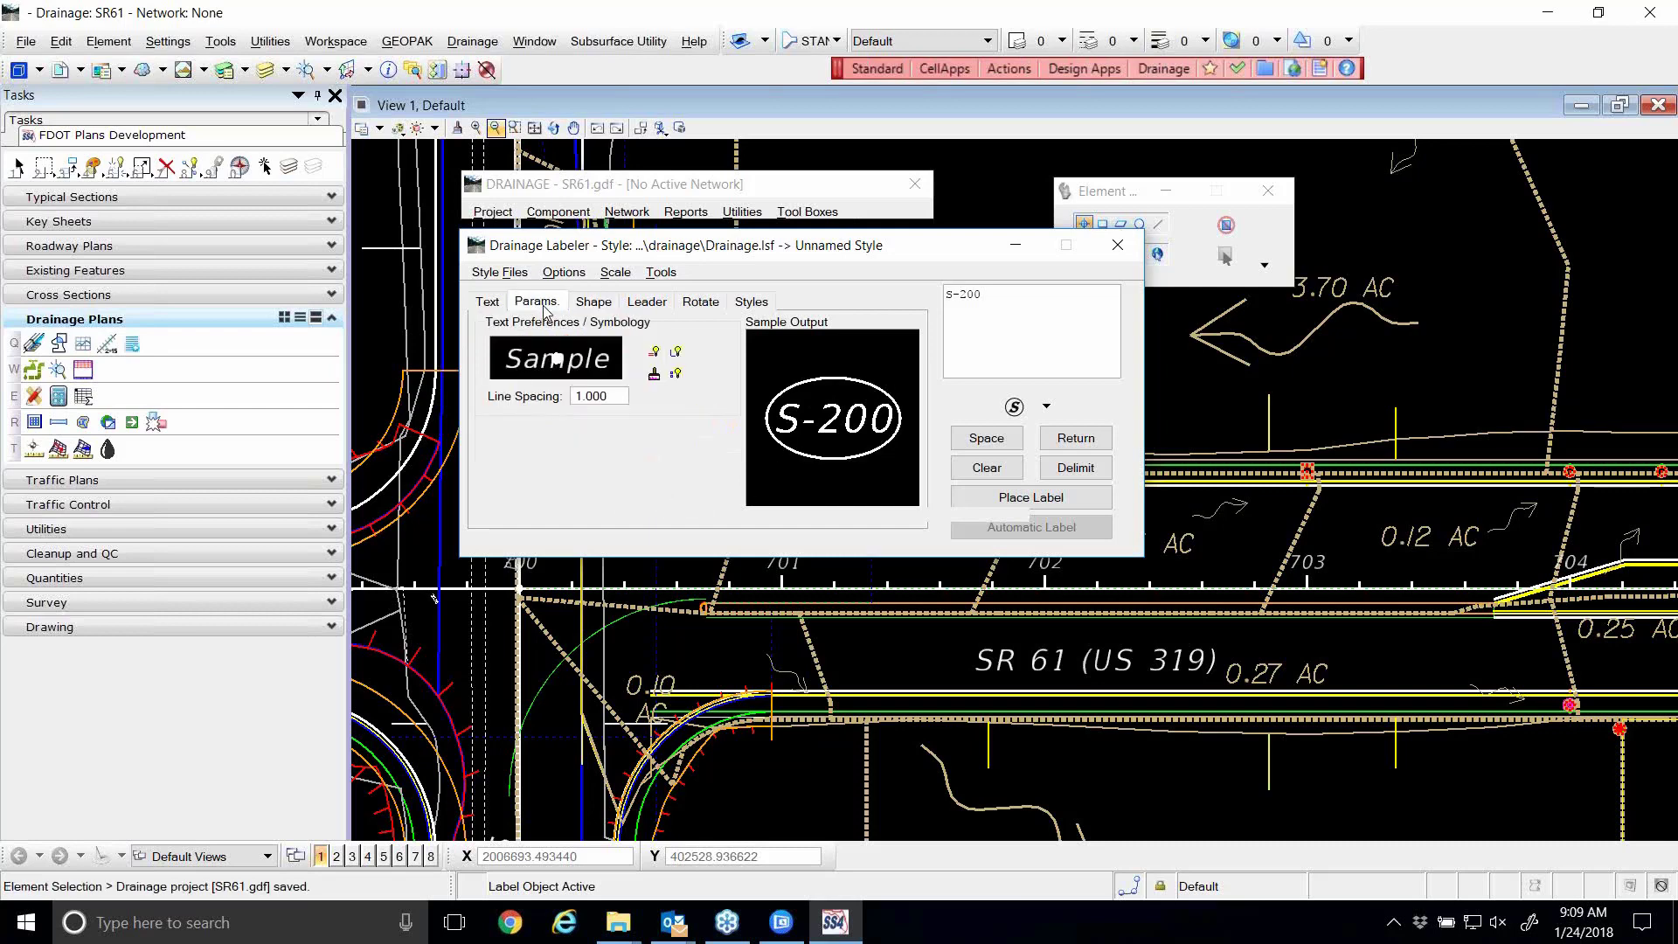
{"action": "left_click", "coordinate": [593, 303]}
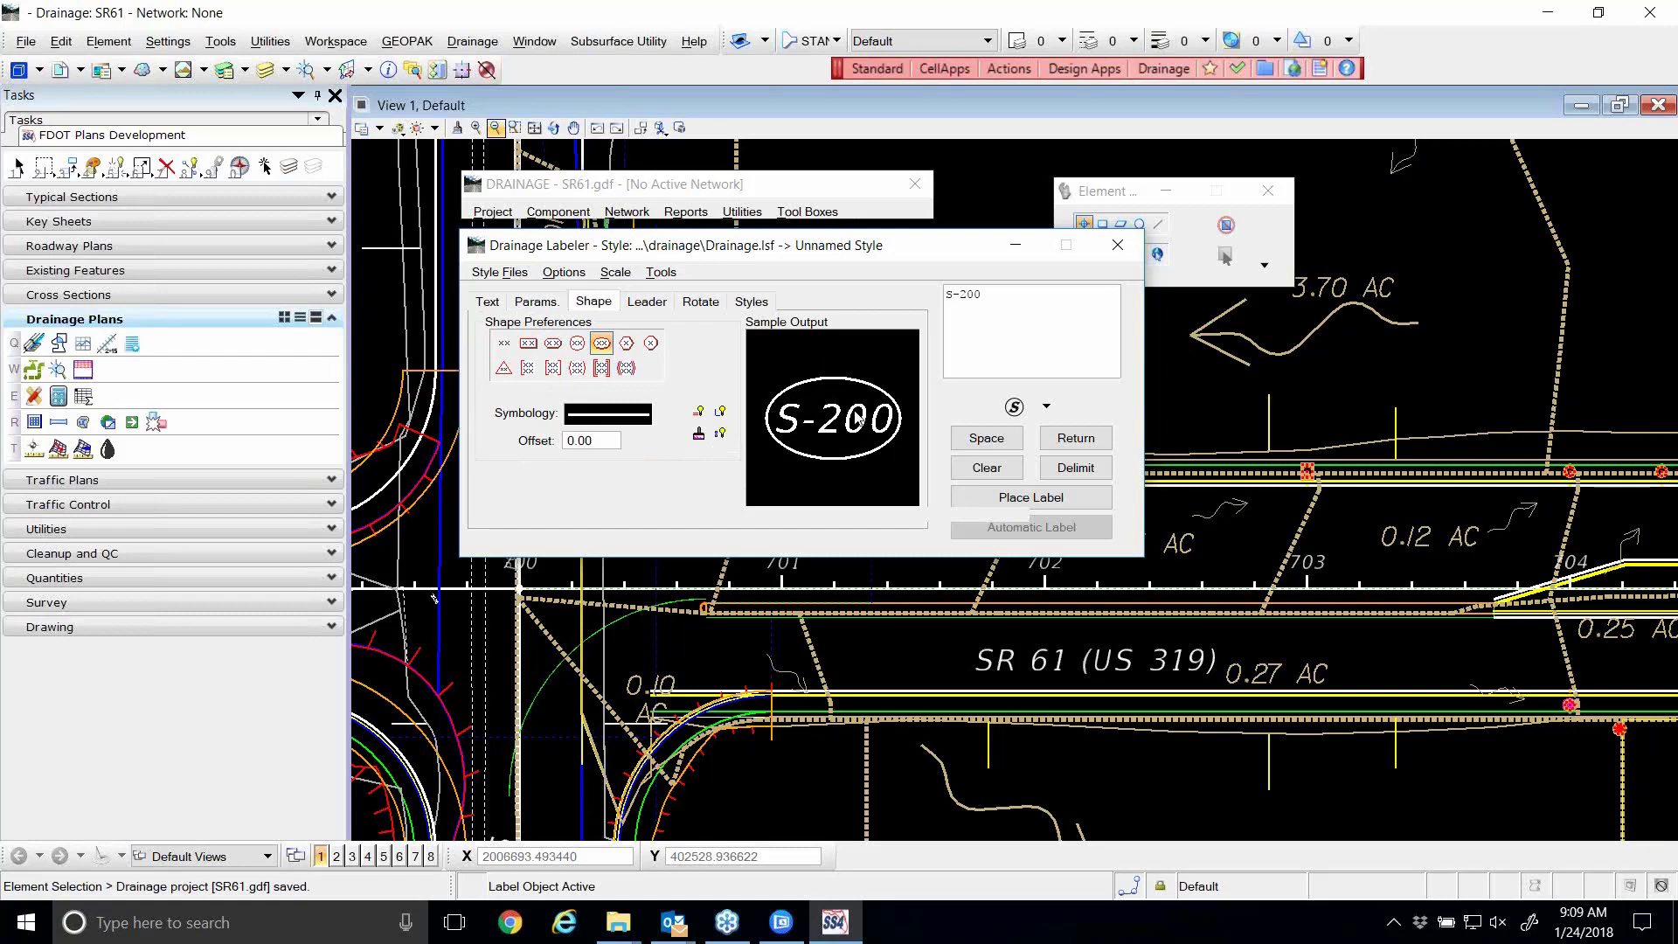
- Try ellipse offsets of 1 and 2 around the S-200 label text and settle on 1
{"action": "mouse_move", "coordinate": [607, 413]}
{"action": "left_click_drag", "start_coordinate": [603, 442], "coordinate": [569, 444]}
{"action": "type", "text": "1"}
{"action": "key", "text": "Tab"}
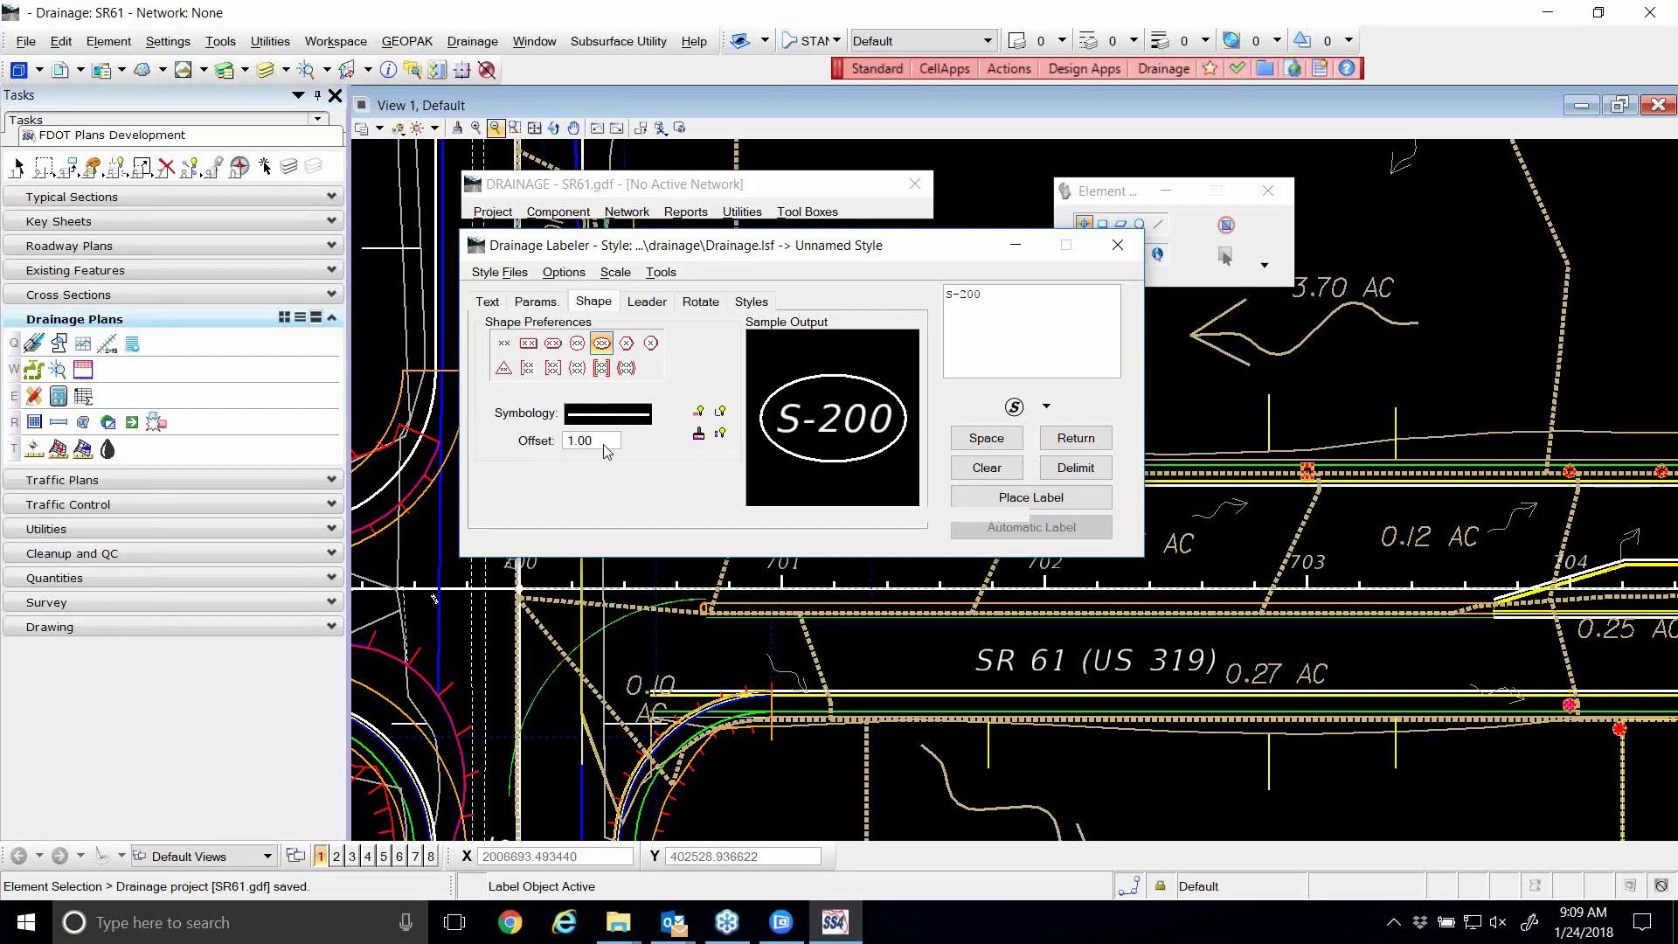
{"action": "left_click", "coordinate": [539, 441]}
{"action": "type", "text": "2"}
{"action": "key", "text": "Tab"}
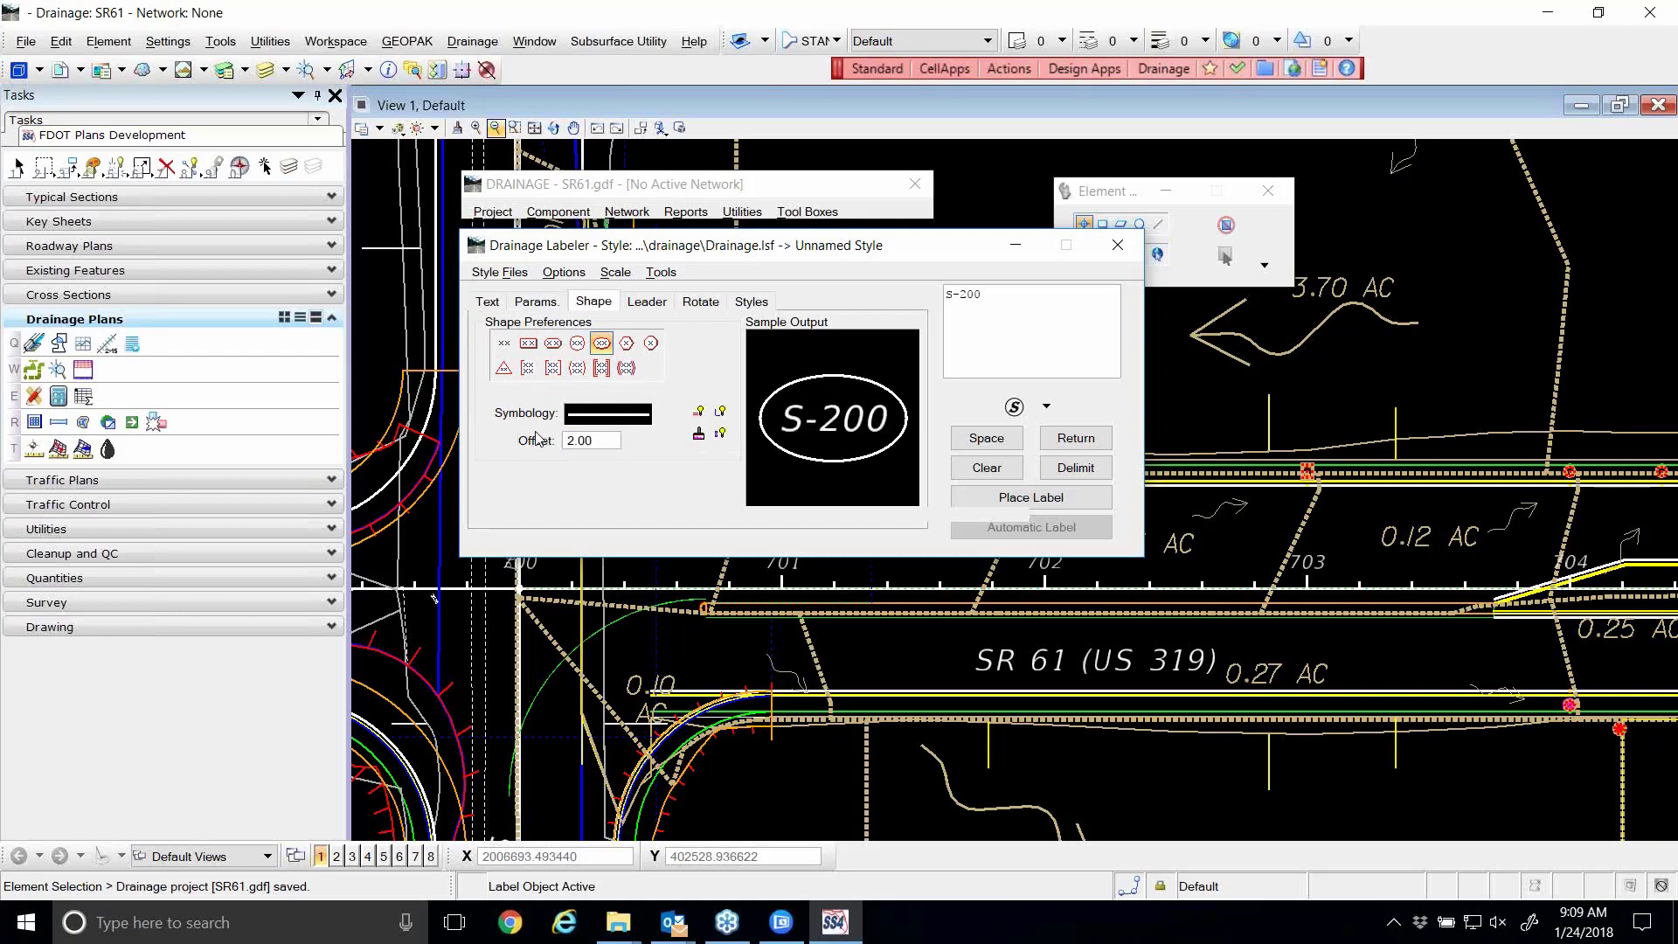
{"action": "left_click", "coordinate": [540, 441]}
{"action": "type", "text": "1"}
{"action": "key", "text": "Tab"}
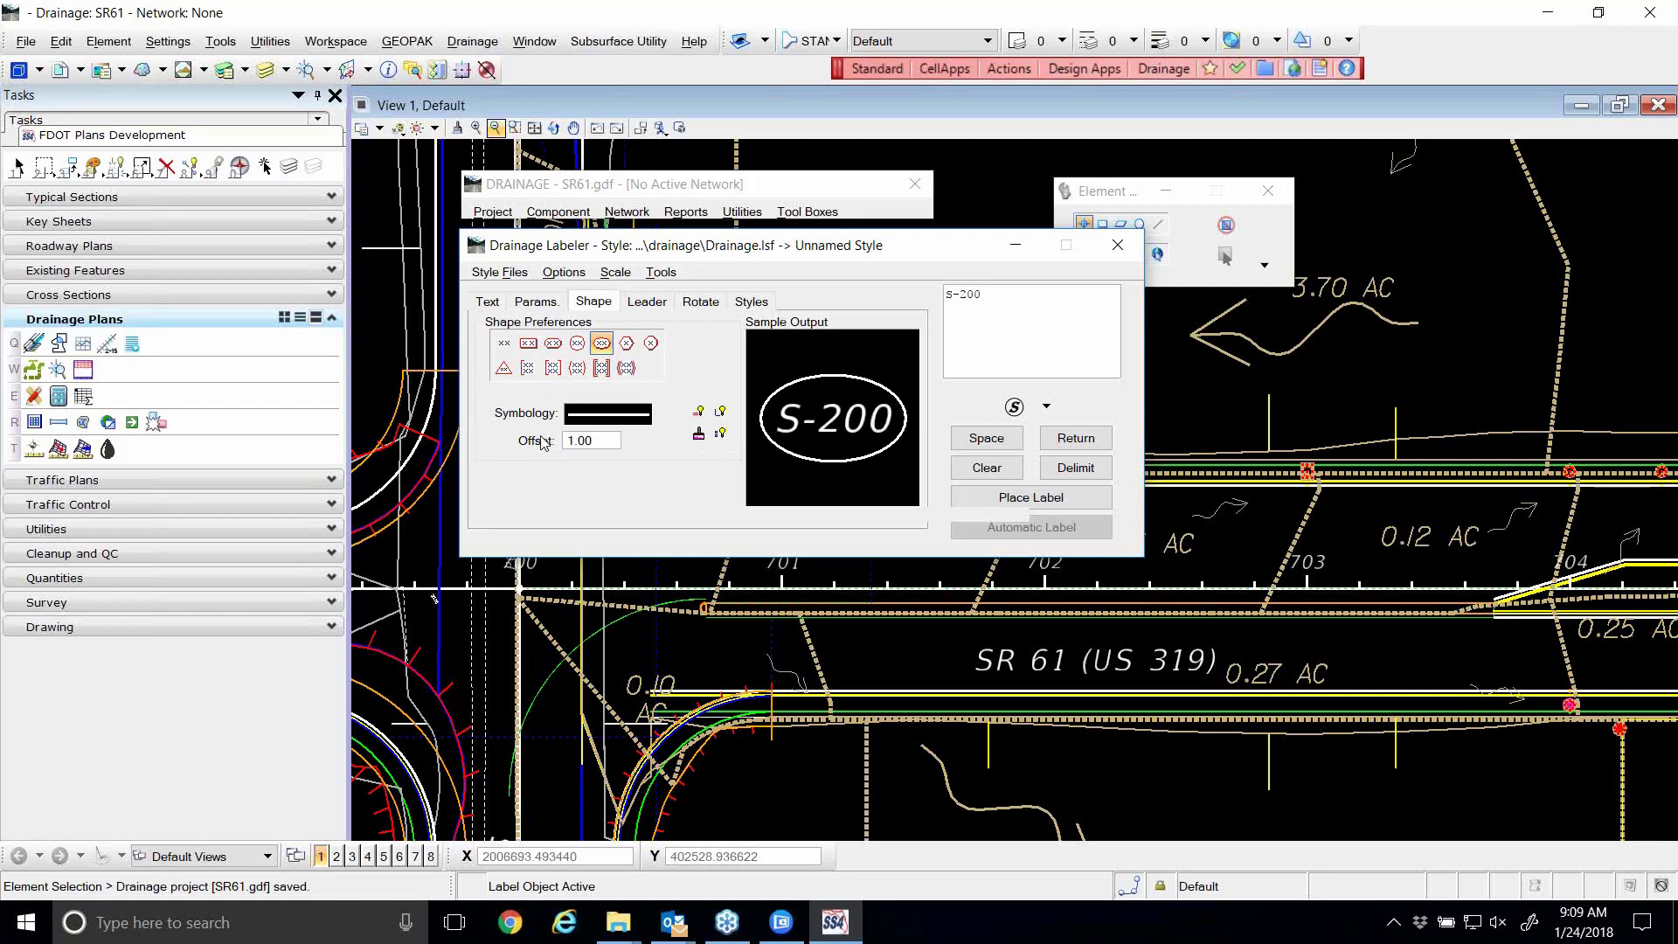
- Paste the copied symbology onto the label's leader settings, keeping no leader and no terminator
{"action": "left_click", "coordinate": [535, 302]}
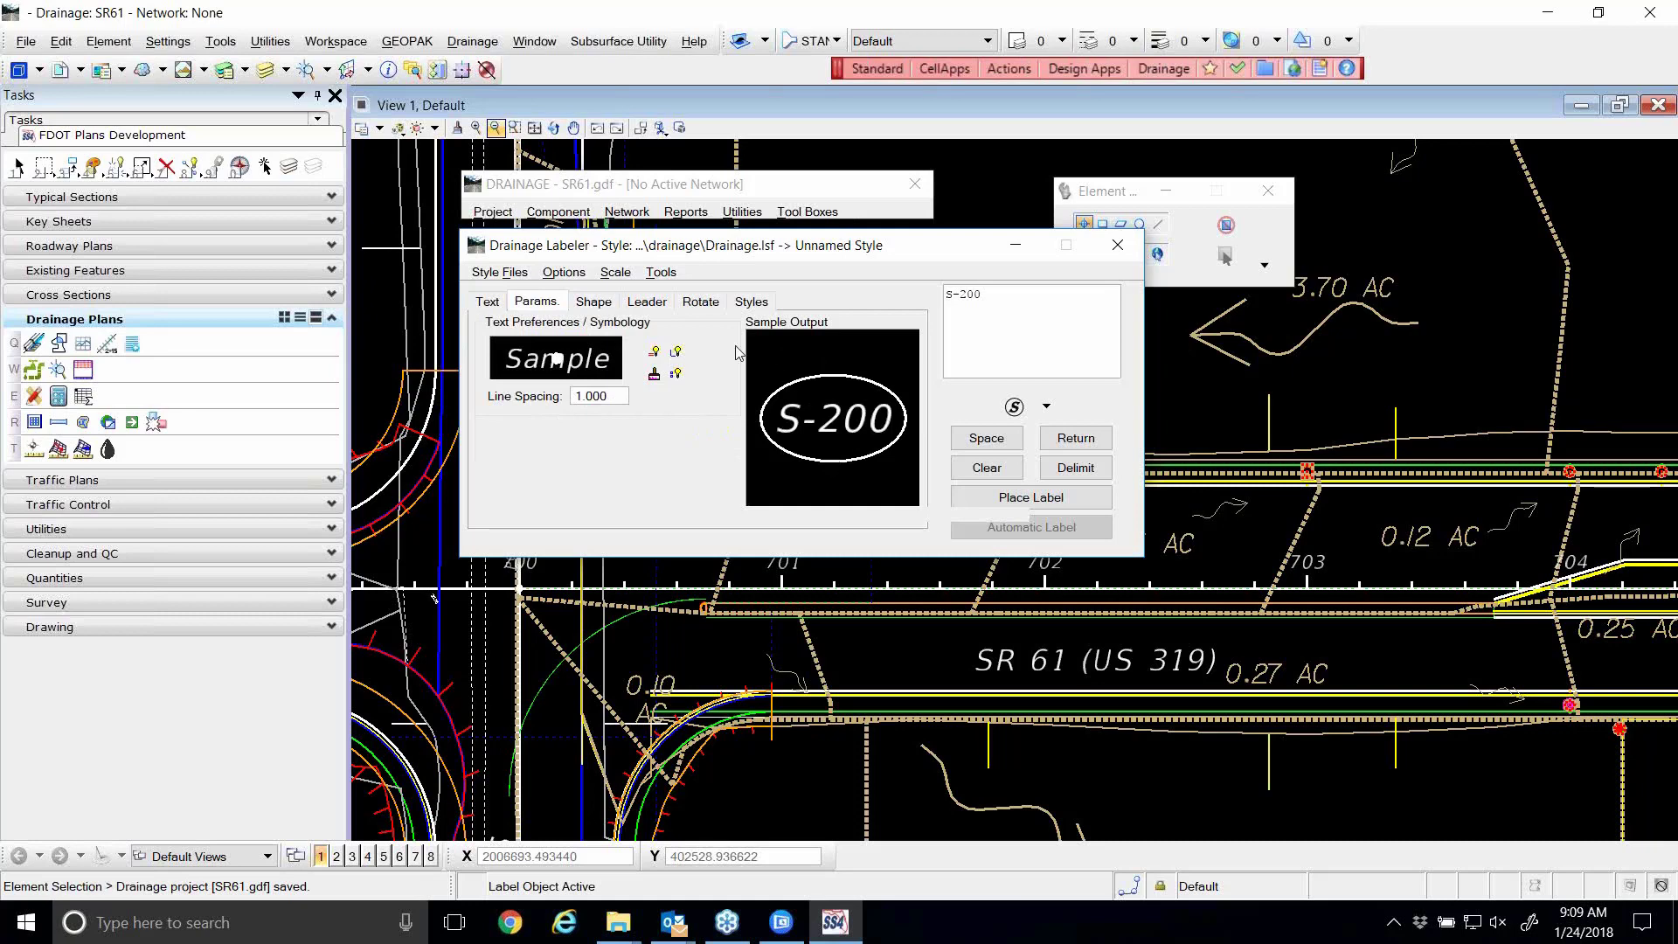
{"action": "left_click", "coordinate": [648, 306]}
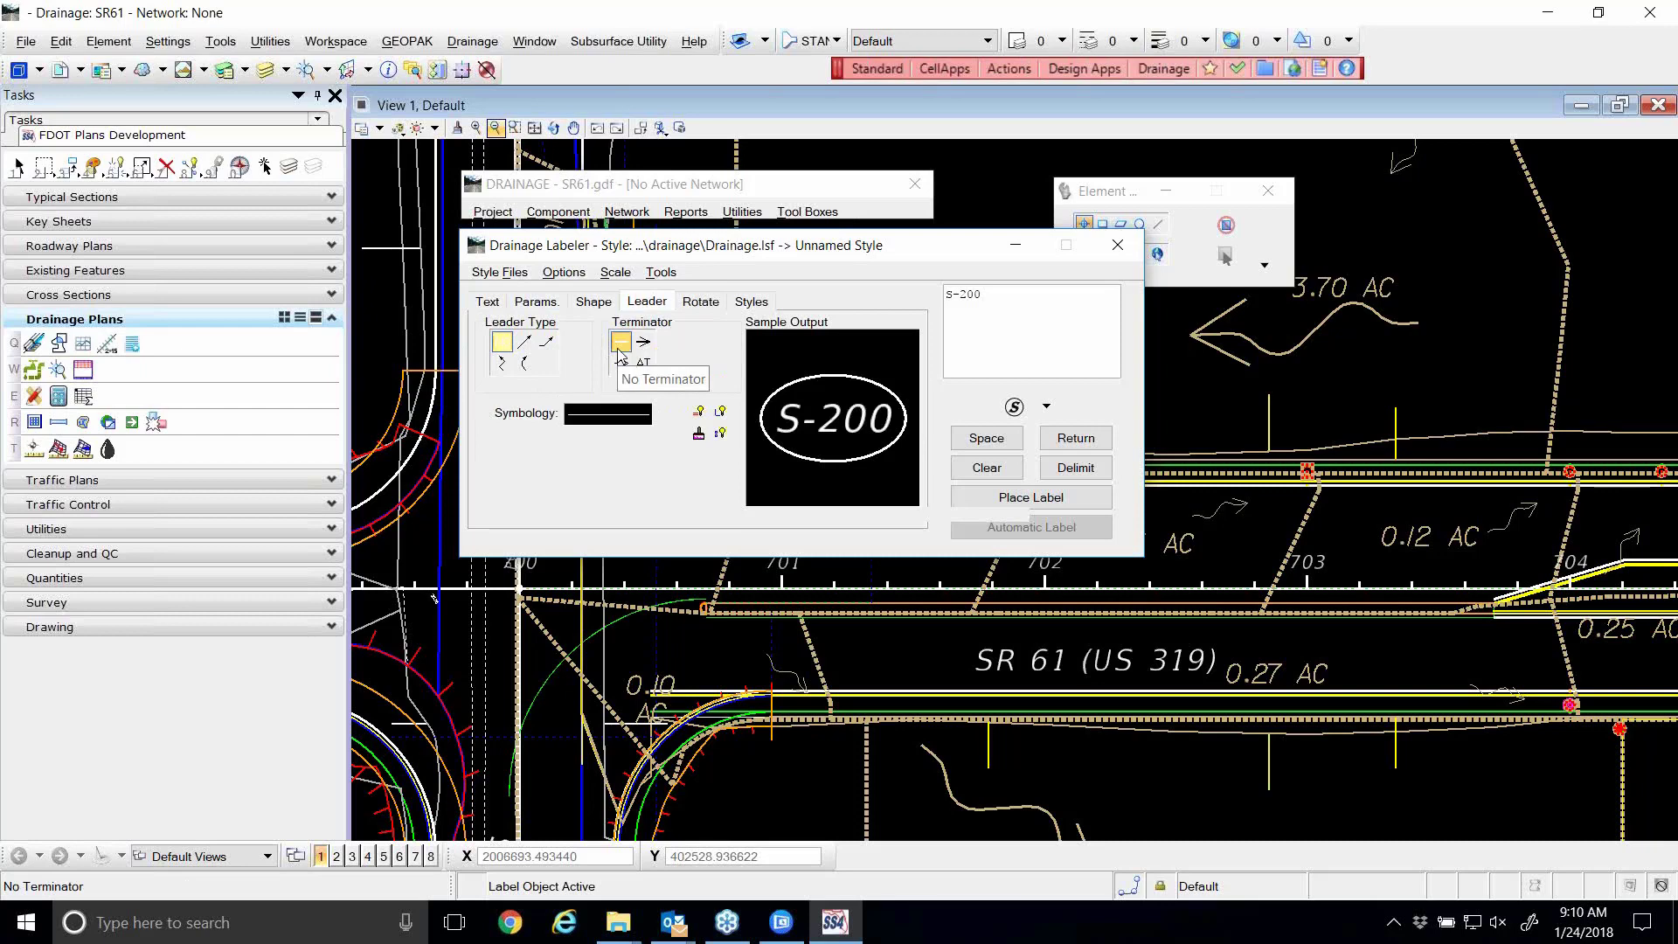
{"action": "right_click", "coordinate": [588, 420]}
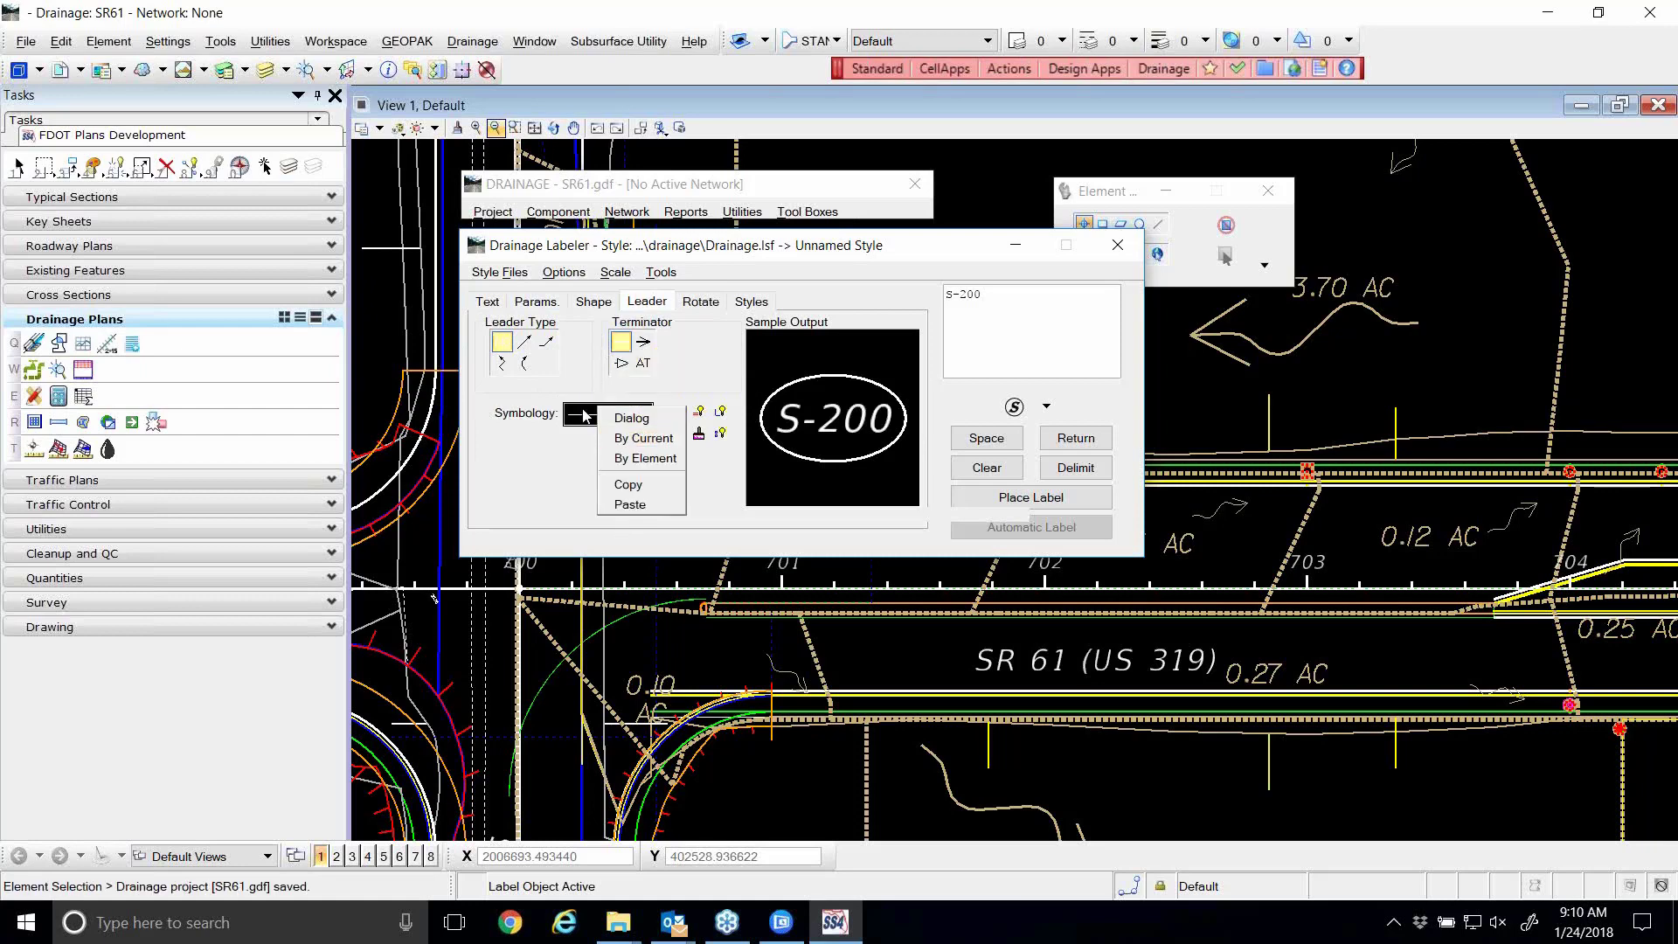
{"action": "left_click", "coordinate": [630, 504]}
{"action": "mouse_move", "coordinate": [623, 420]}
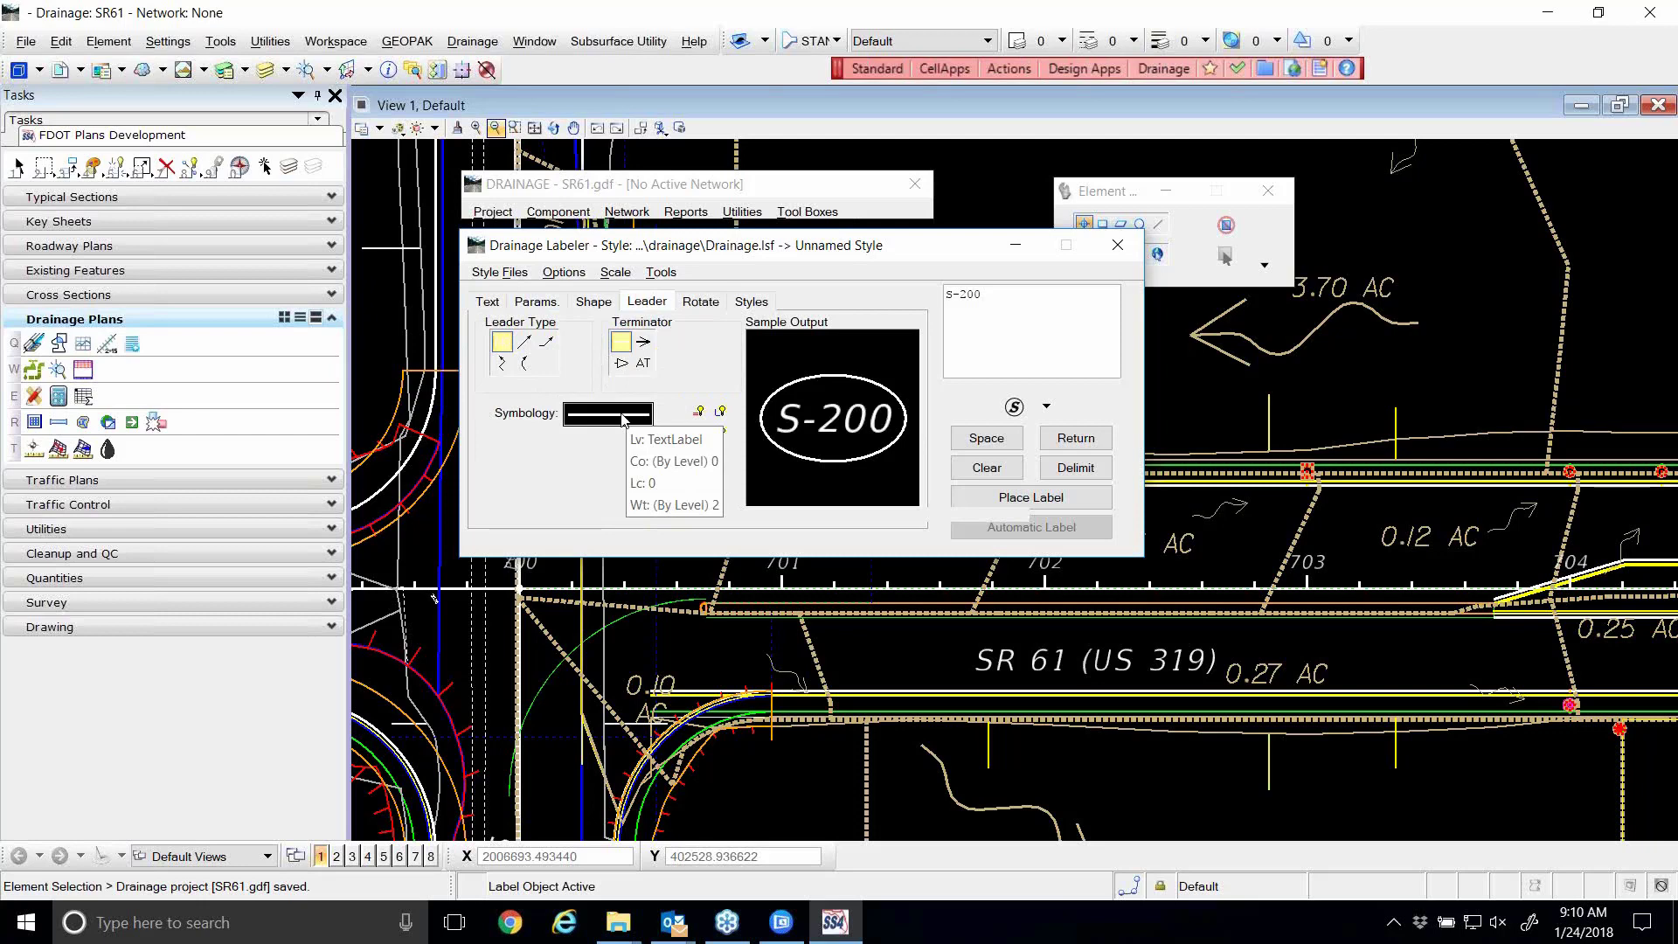
{"action": "left_click_drag", "start_coordinate": [705, 254], "coordinate": [696, 253]}
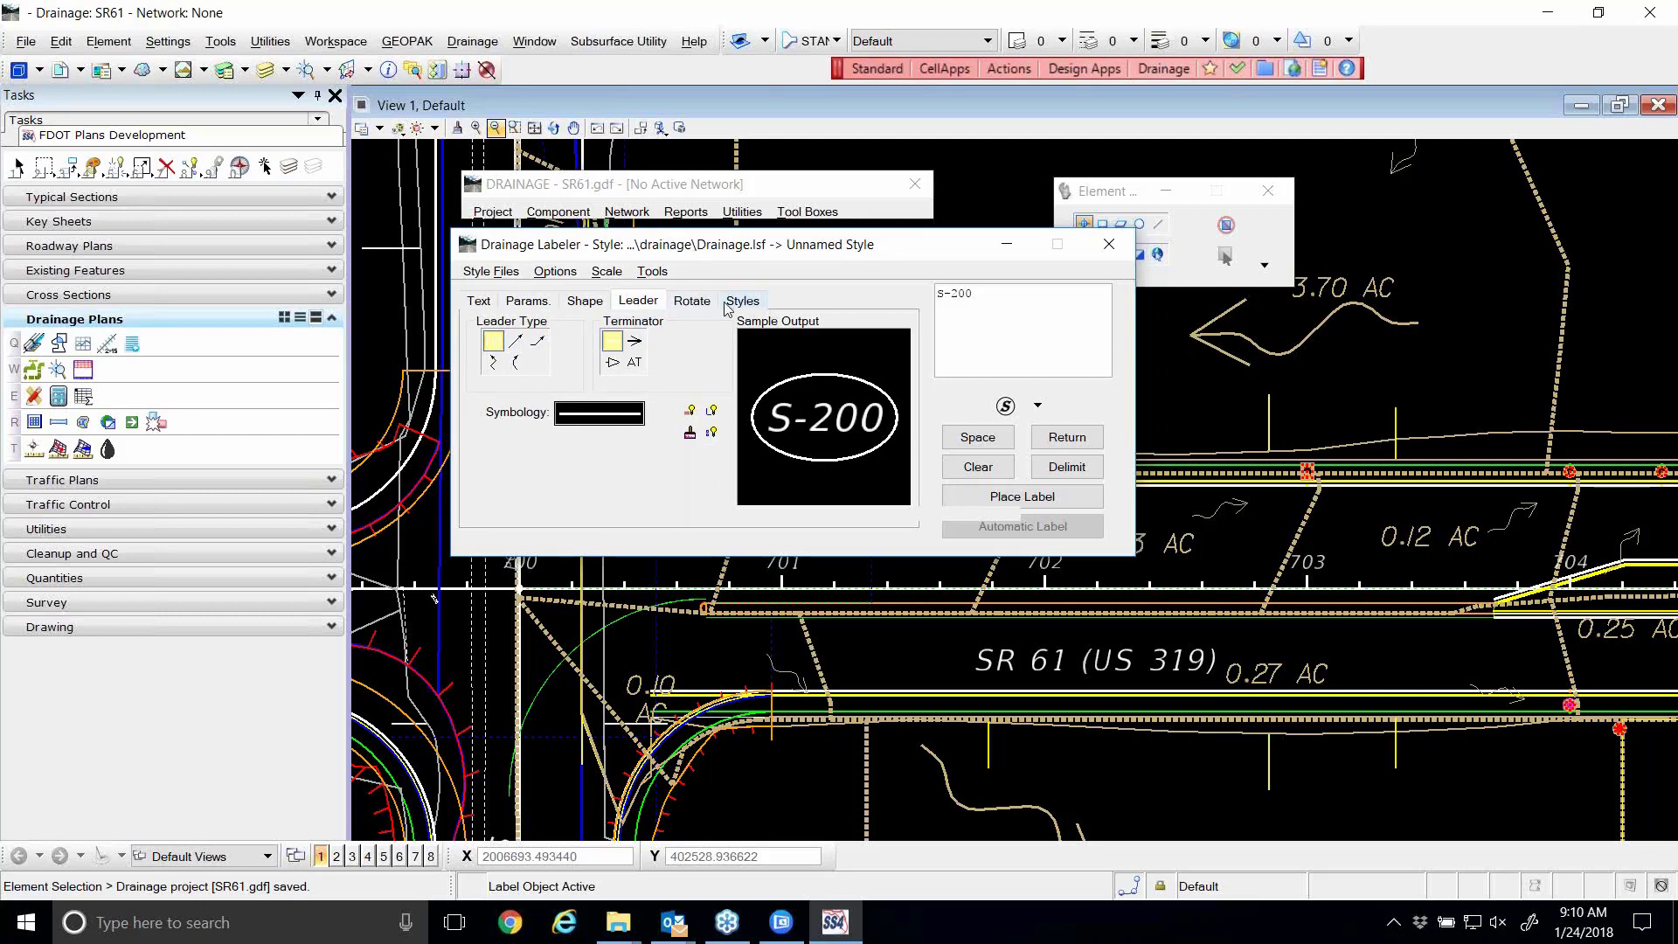
- Switch the label's rotation to the current angle mode and set the angle to 45
{"action": "left_click", "coordinate": [692, 301]}
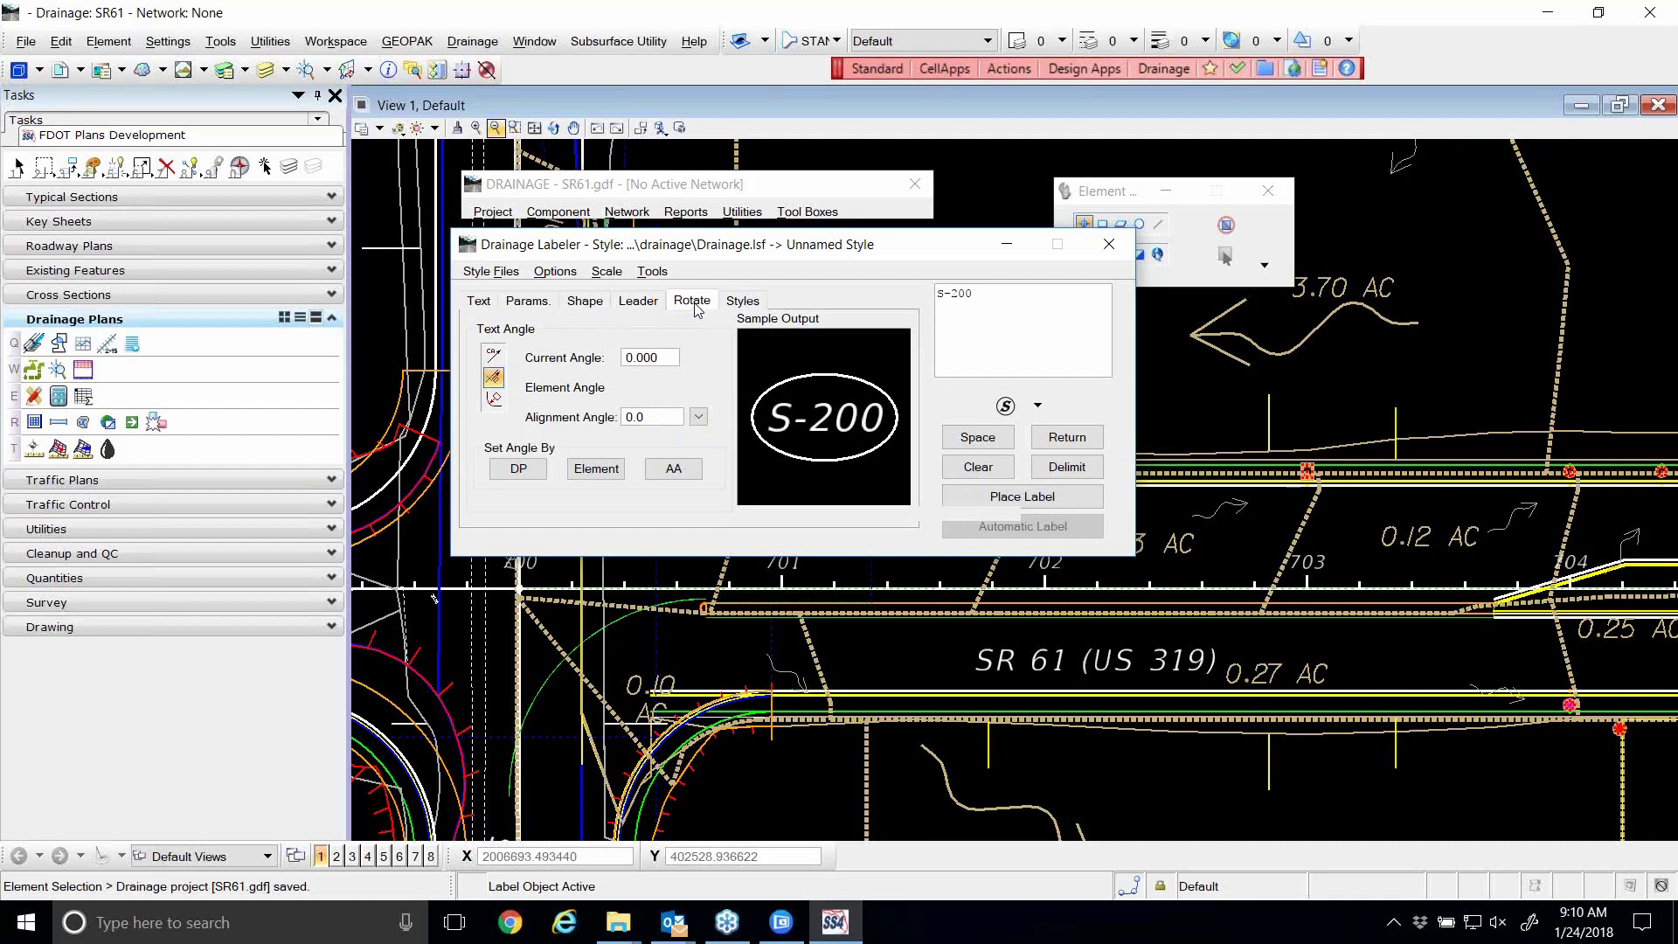
{"action": "left_click", "coordinate": [494, 358]}
{"action": "left_click_drag", "start_coordinate": [664, 358], "coordinate": [572, 357]}
{"action": "type", "text": "45"}
{"action": "key", "text": "Tab"}
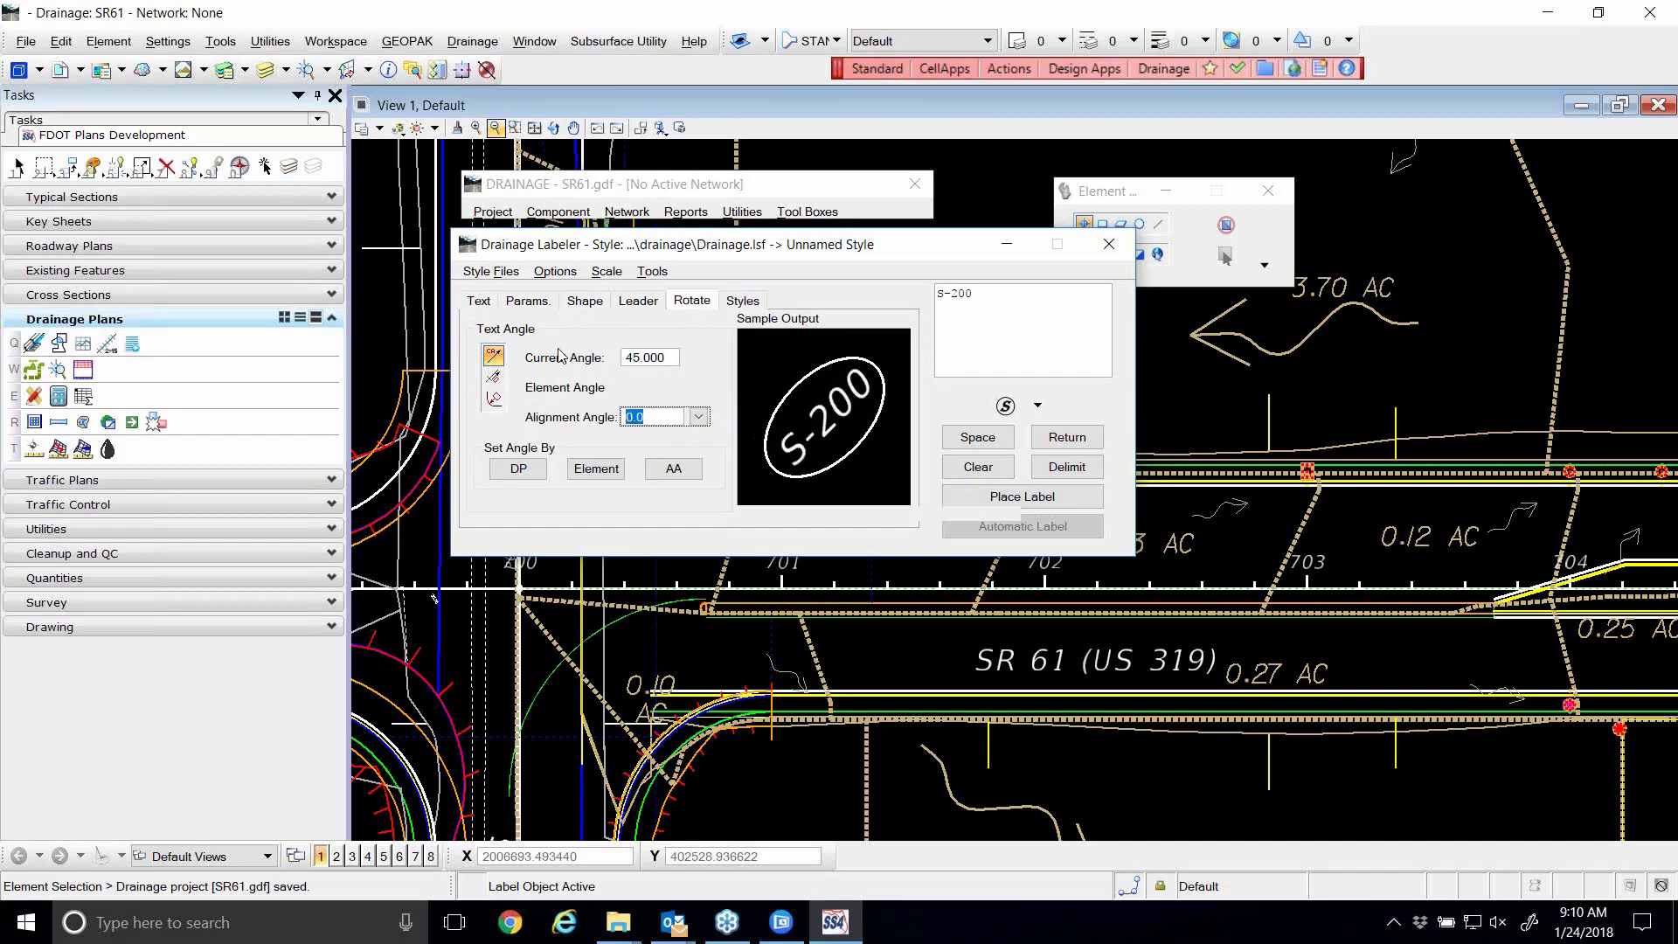
- Try defining the label angle by data points and by element, and set it from the active angle
{"action": "left_click", "coordinate": [517, 469]}
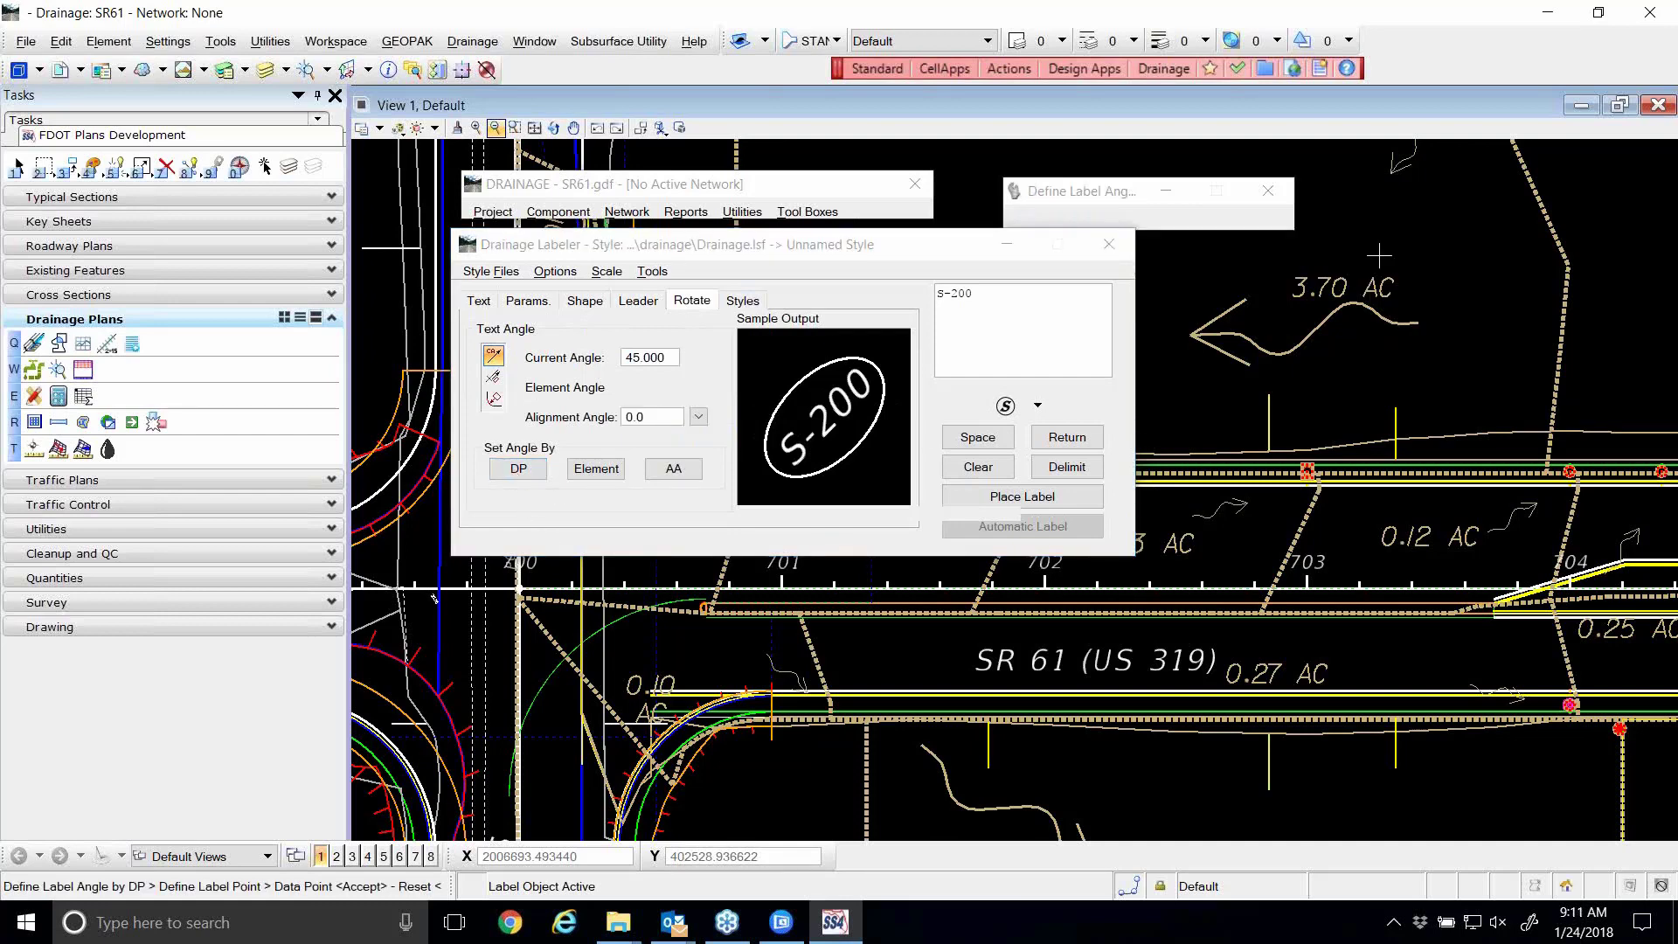
{"action": "left_click", "coordinate": [1474, 251]}
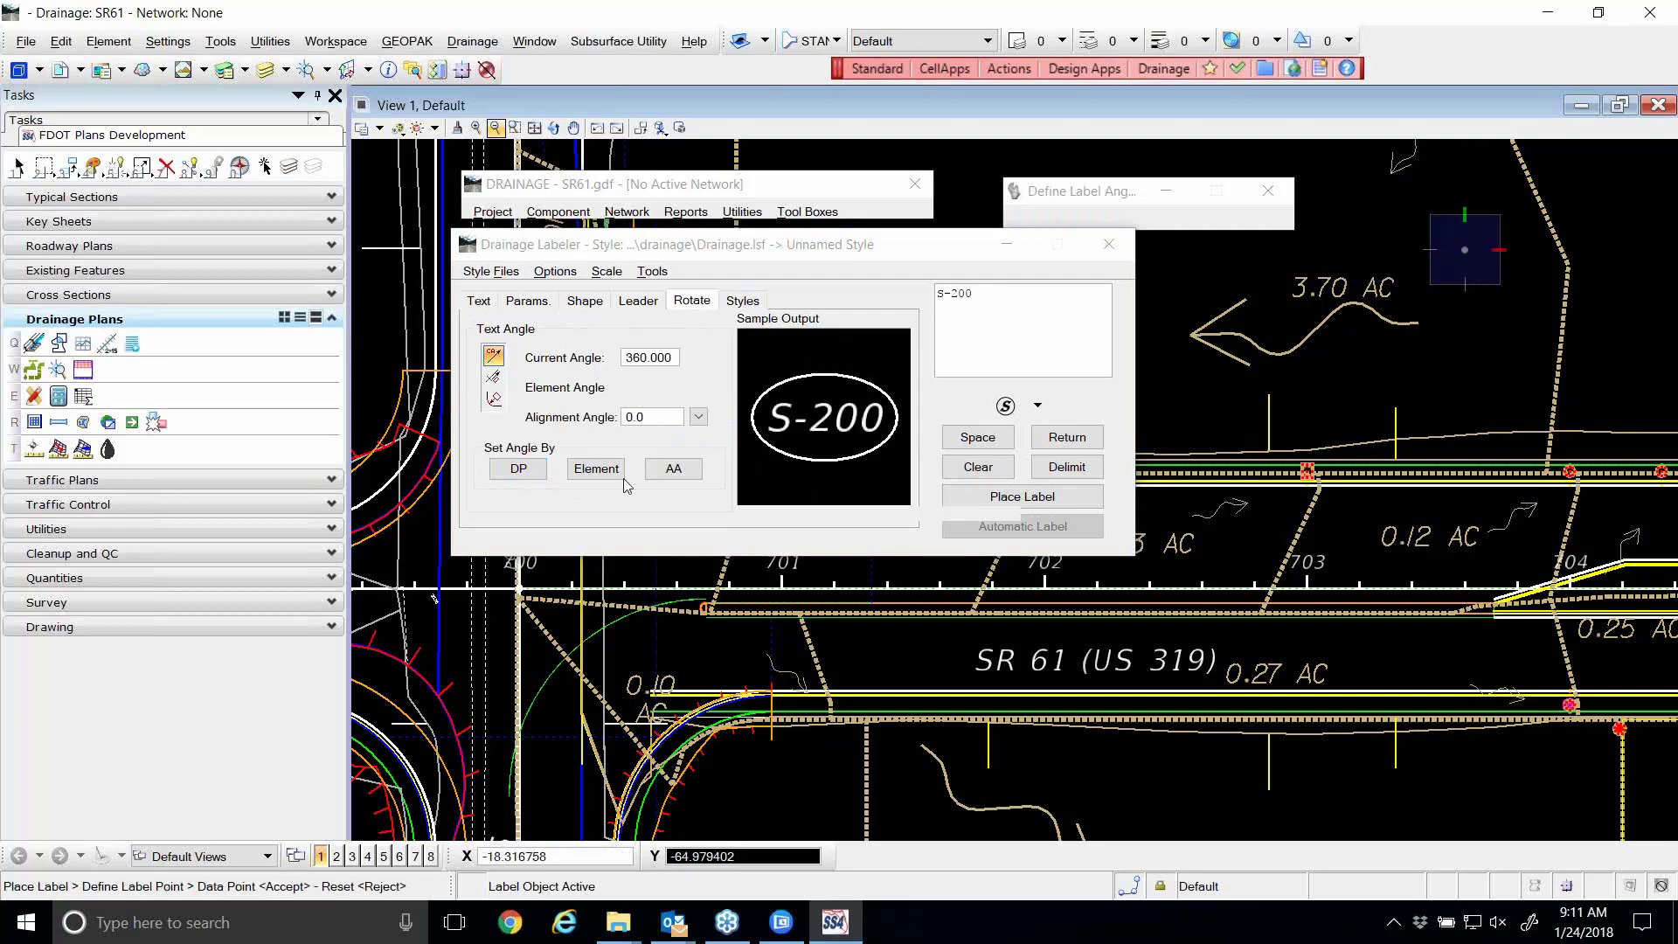
{"action": "left_click", "coordinate": [595, 470]}
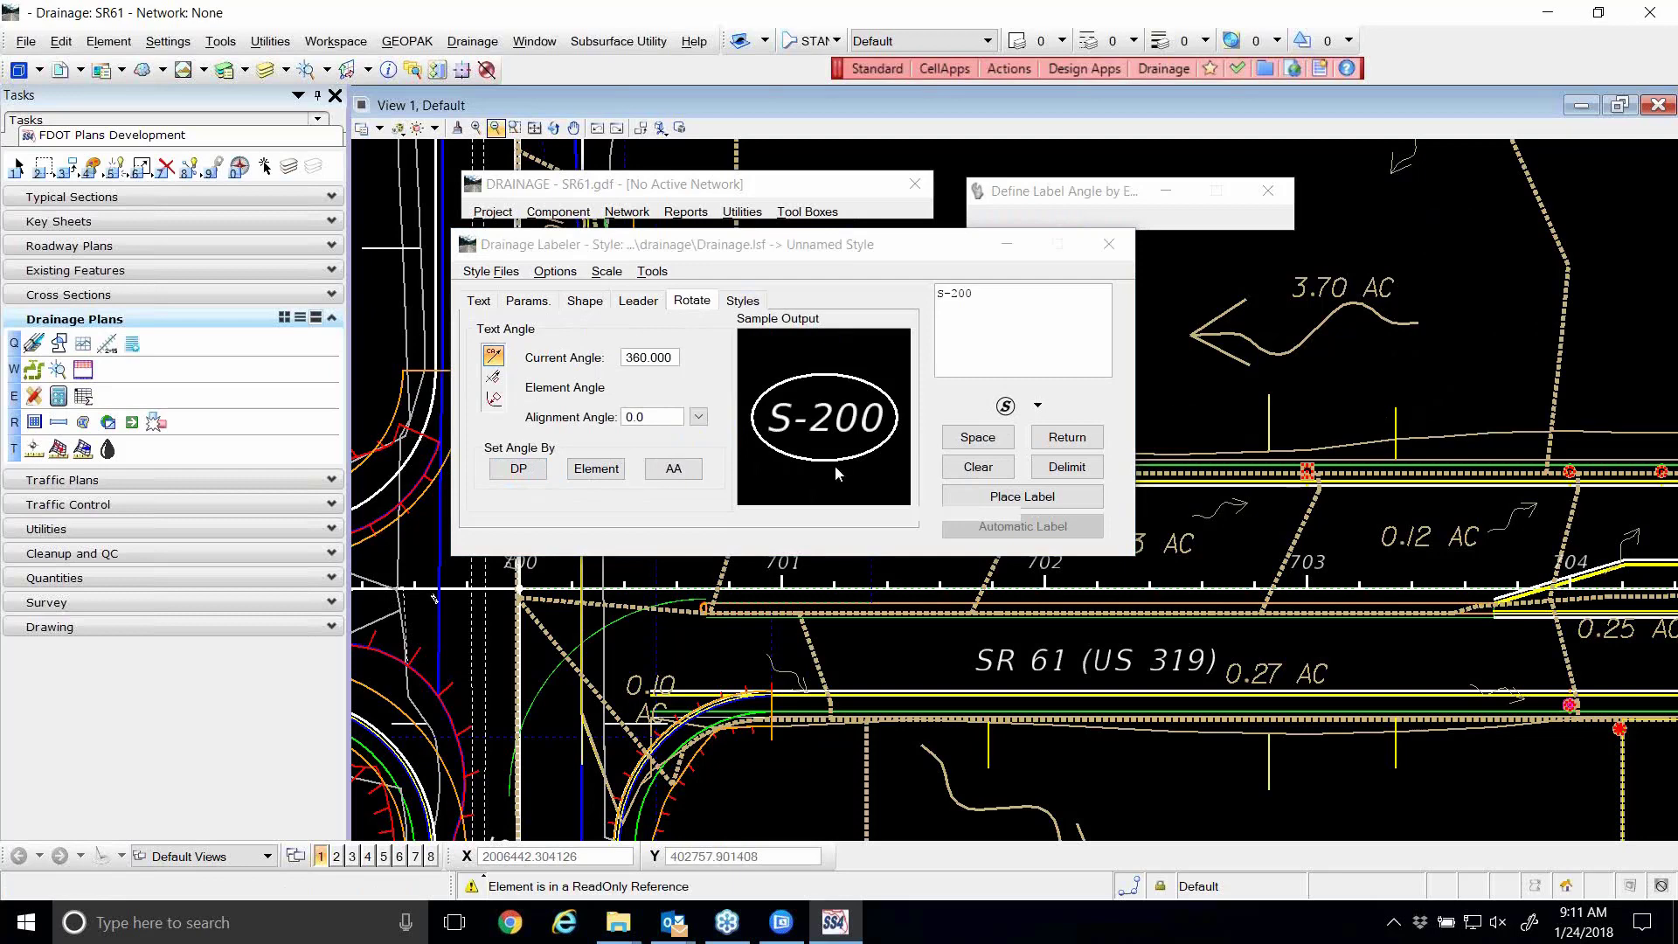
{"action": "left_click", "coordinate": [680, 470]}
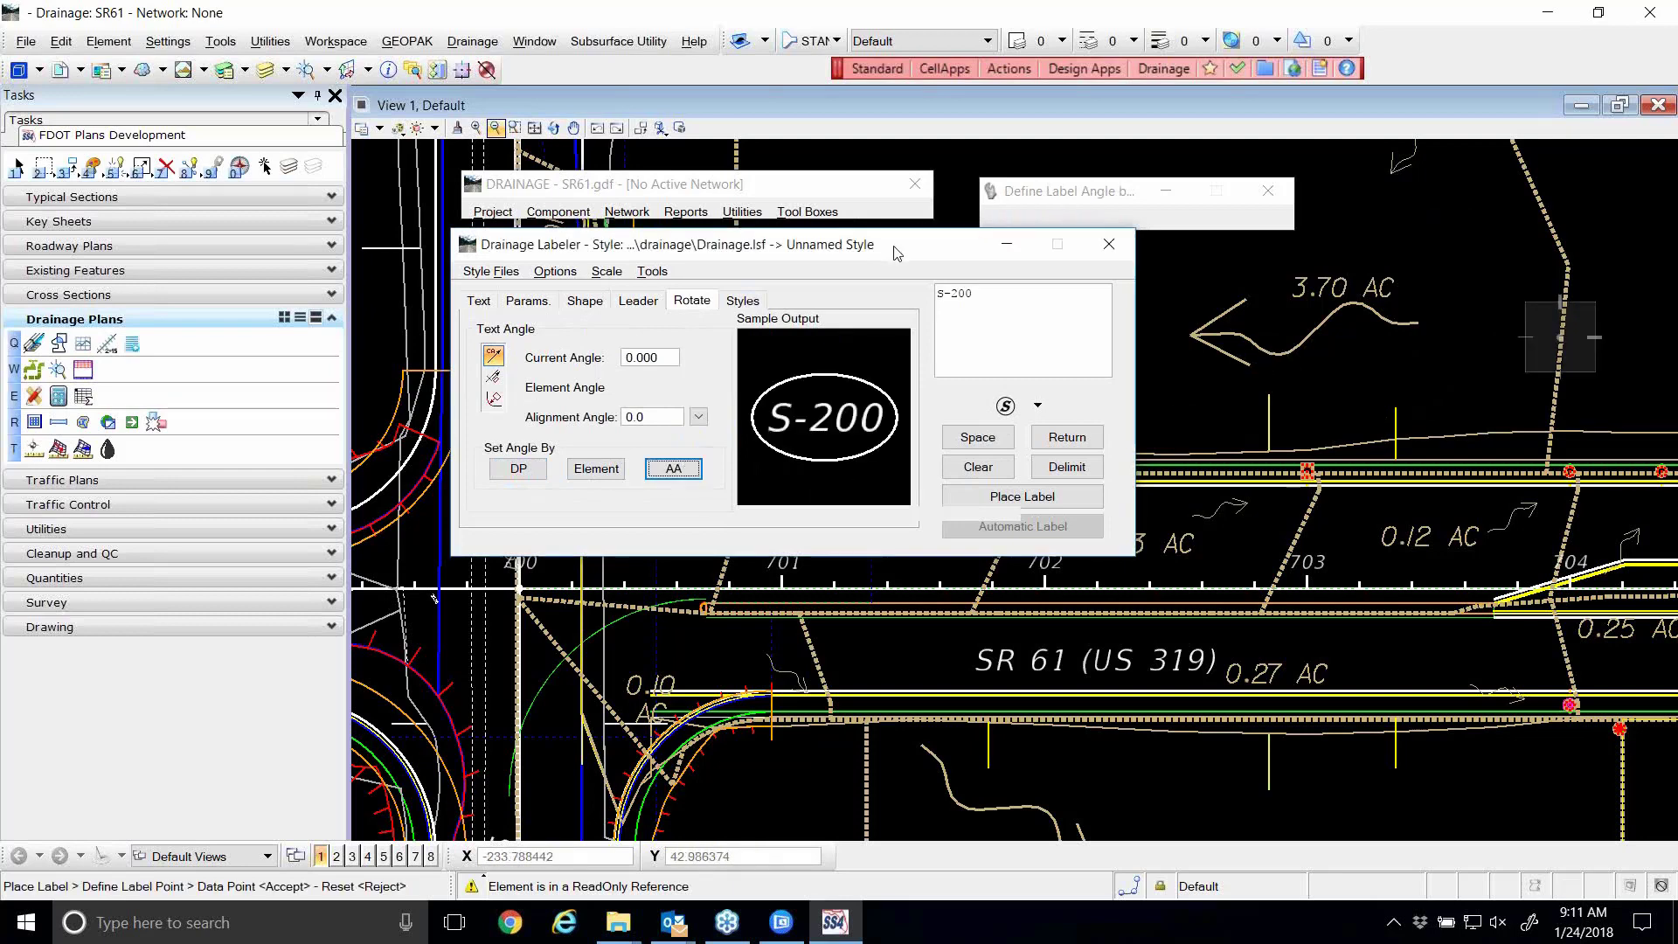
{"action": "left_click_drag", "start_coordinate": [904, 243], "coordinate": [907, 271]}
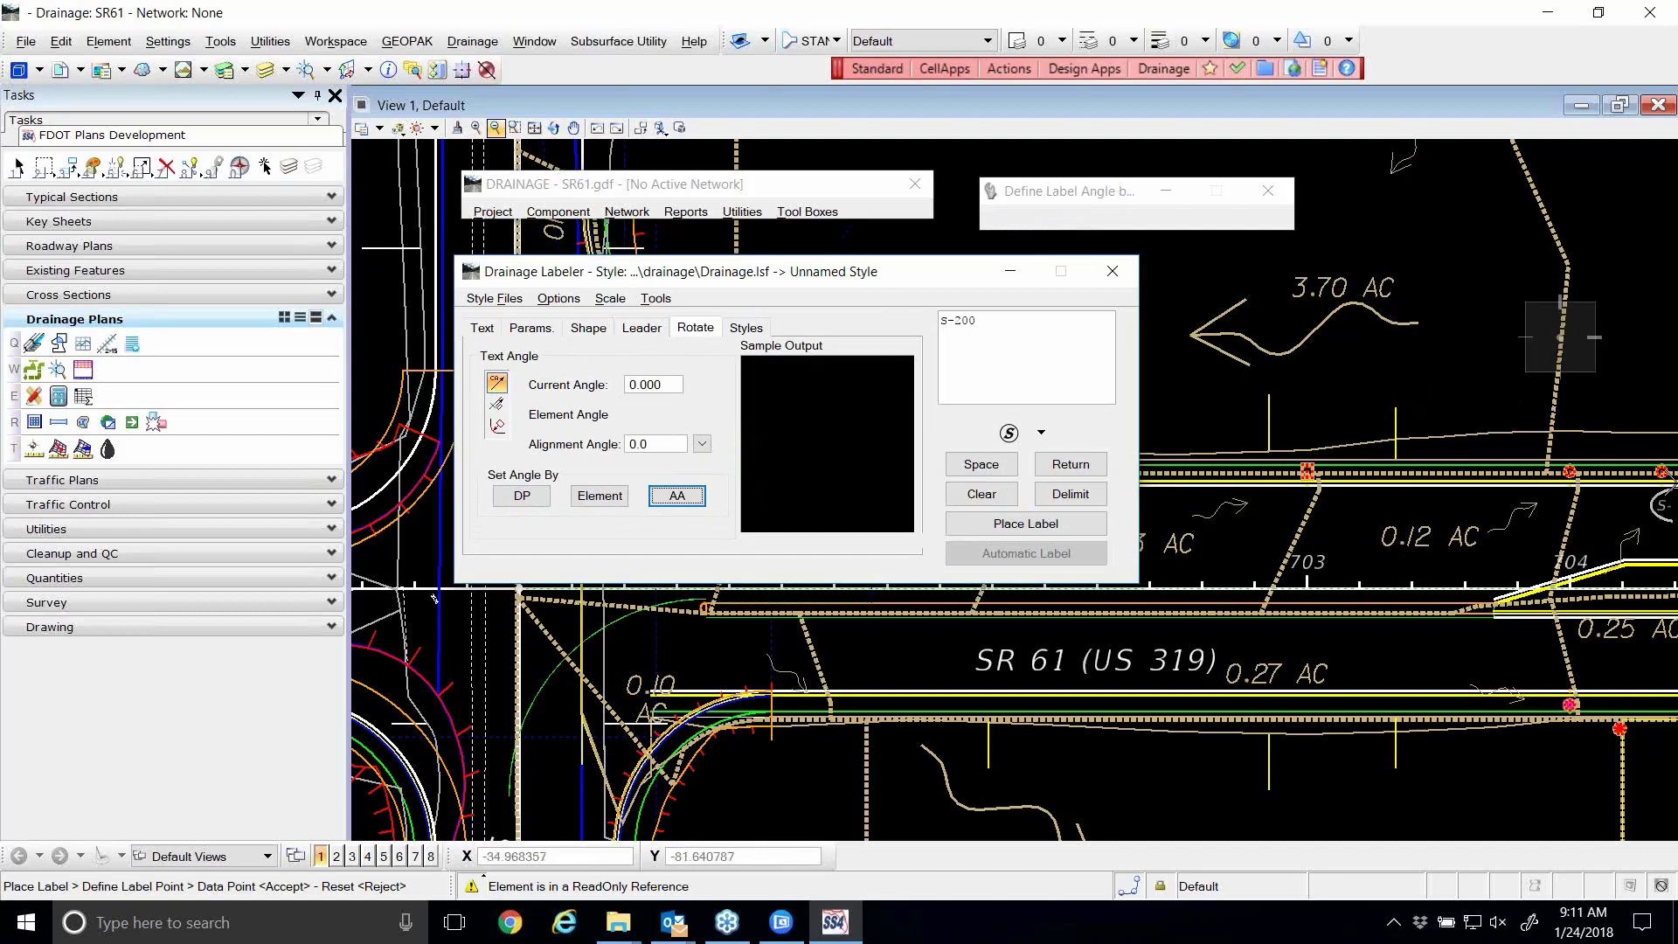
{"action": "left_click_drag", "start_coordinate": [756, 281], "coordinate": [759, 254]}
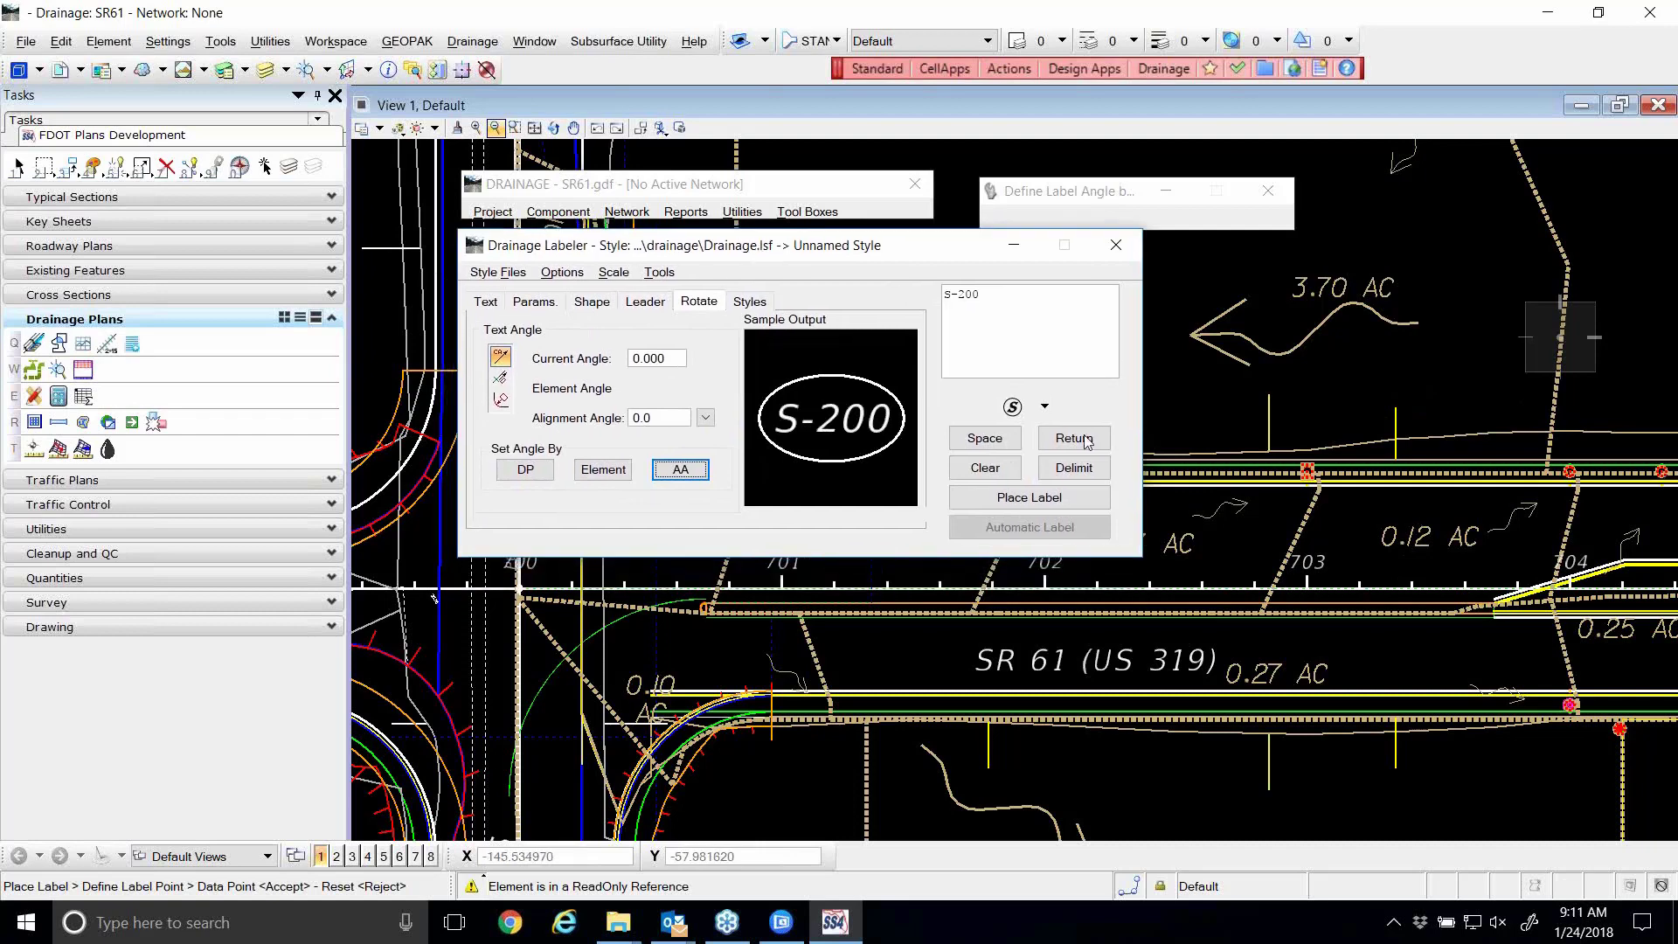
- Start placing the S-200 label and turn on all levels of DRPRRD01.DGN in the view
{"action": "left_click", "coordinate": [1031, 499]}
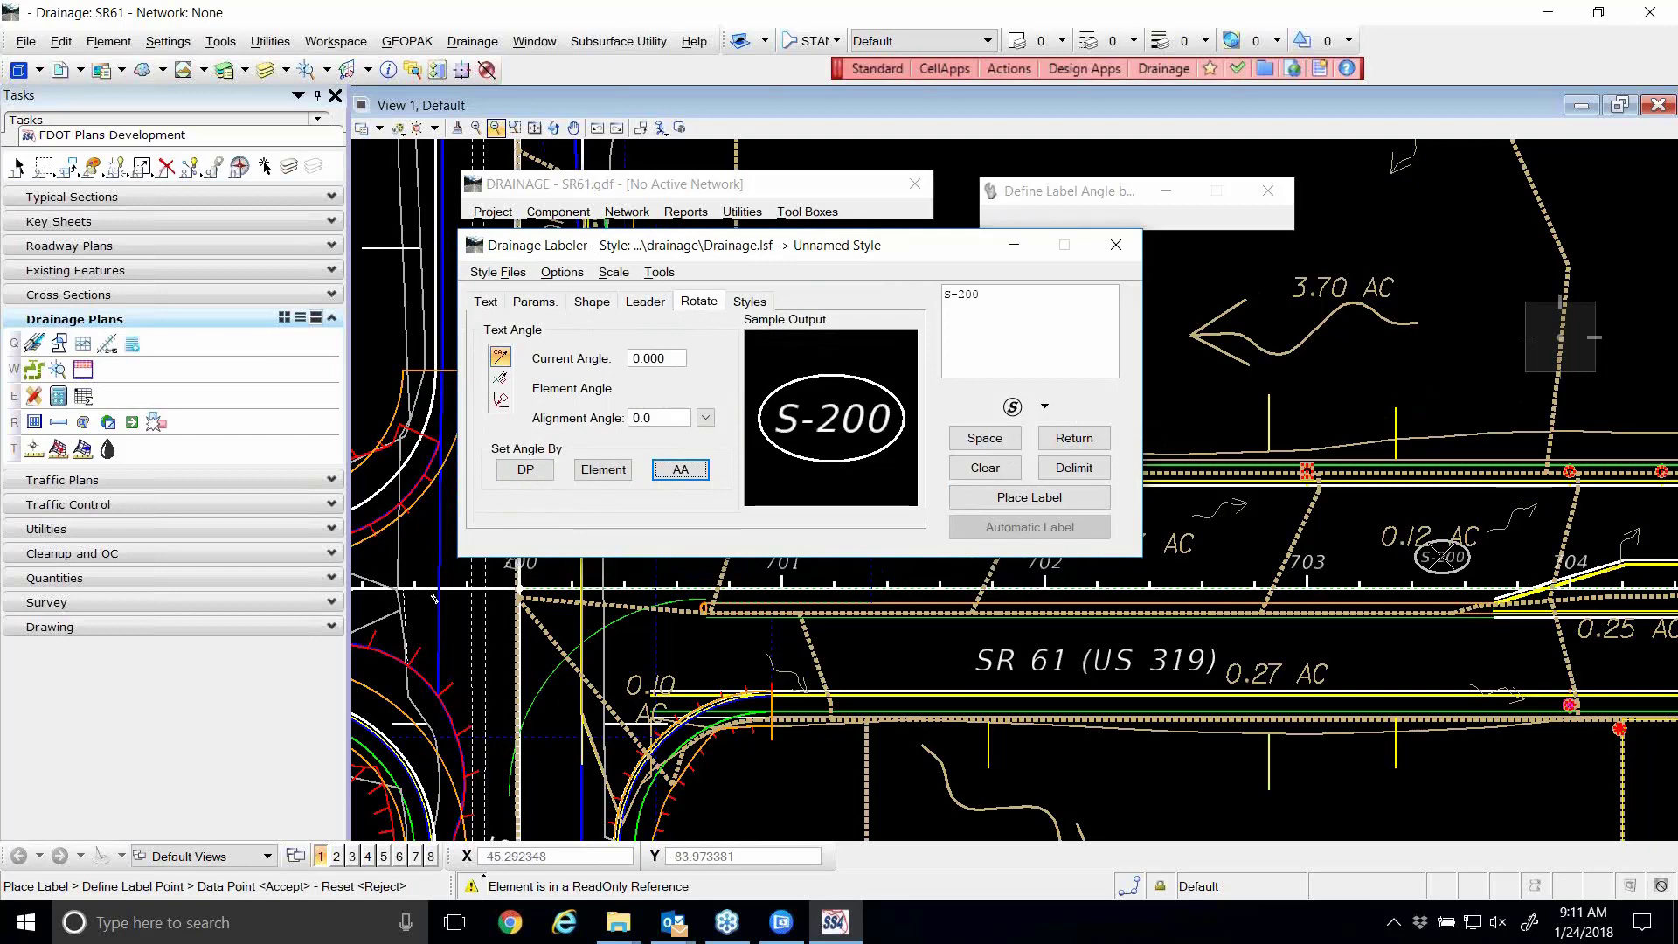
{"action": "left_click_drag", "start_coordinate": [828, 244], "coordinate": [828, 117]}
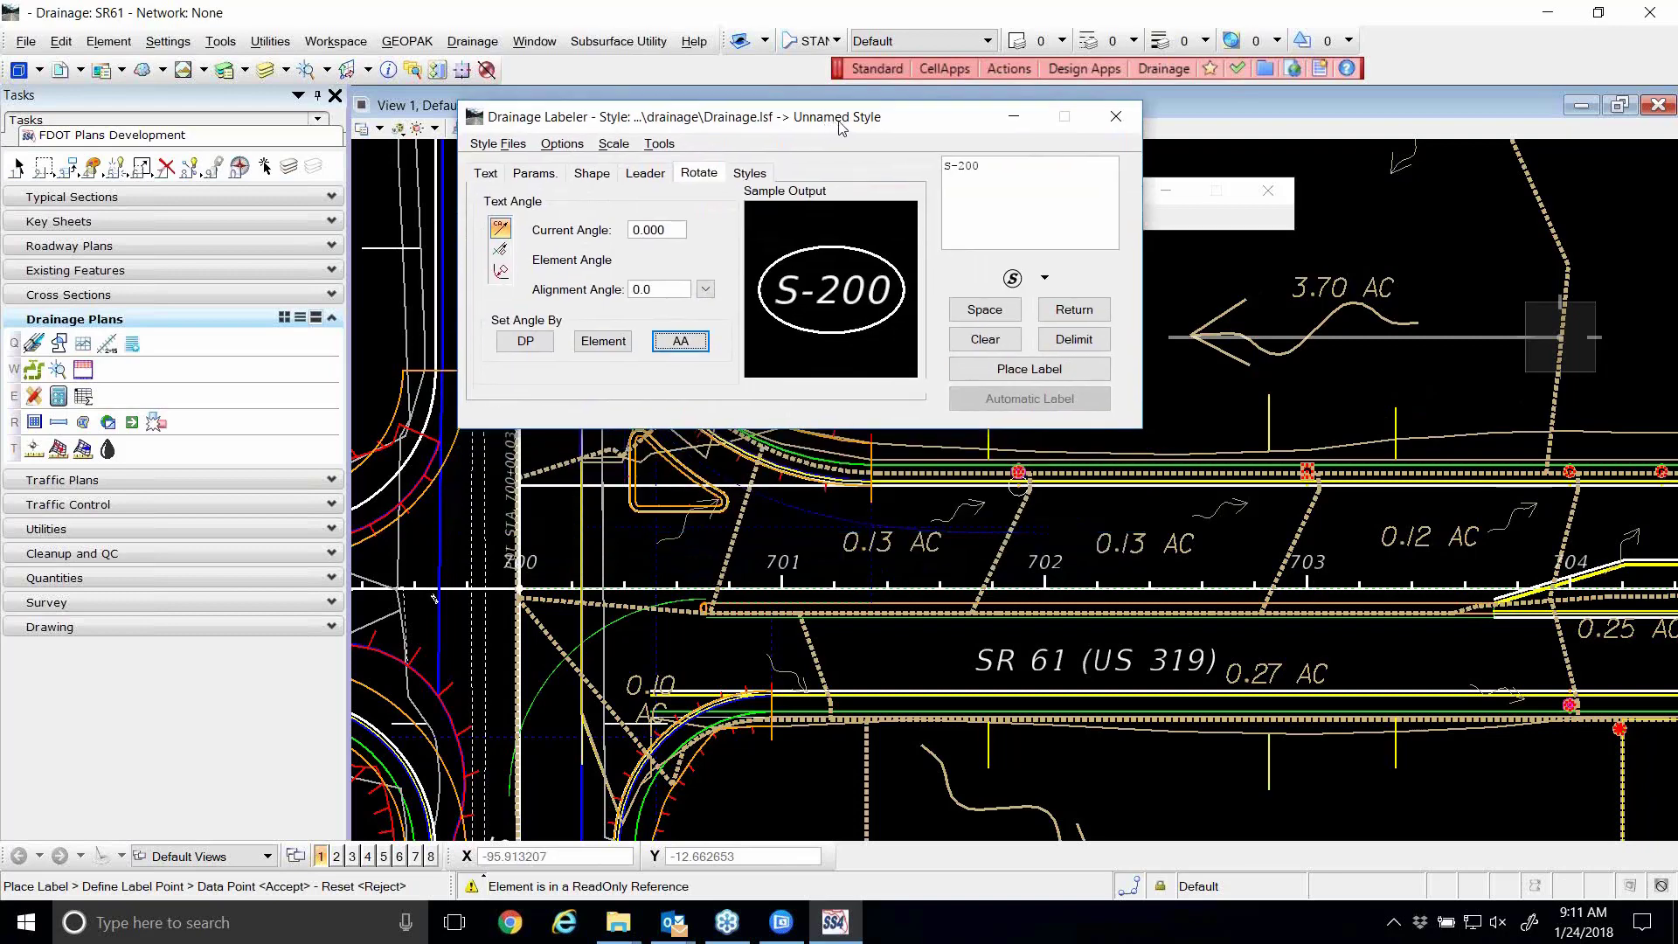
{"action": "scroll", "coordinate": [1010, 447], "scroll_direction": "up", "scroll_amount": 5}
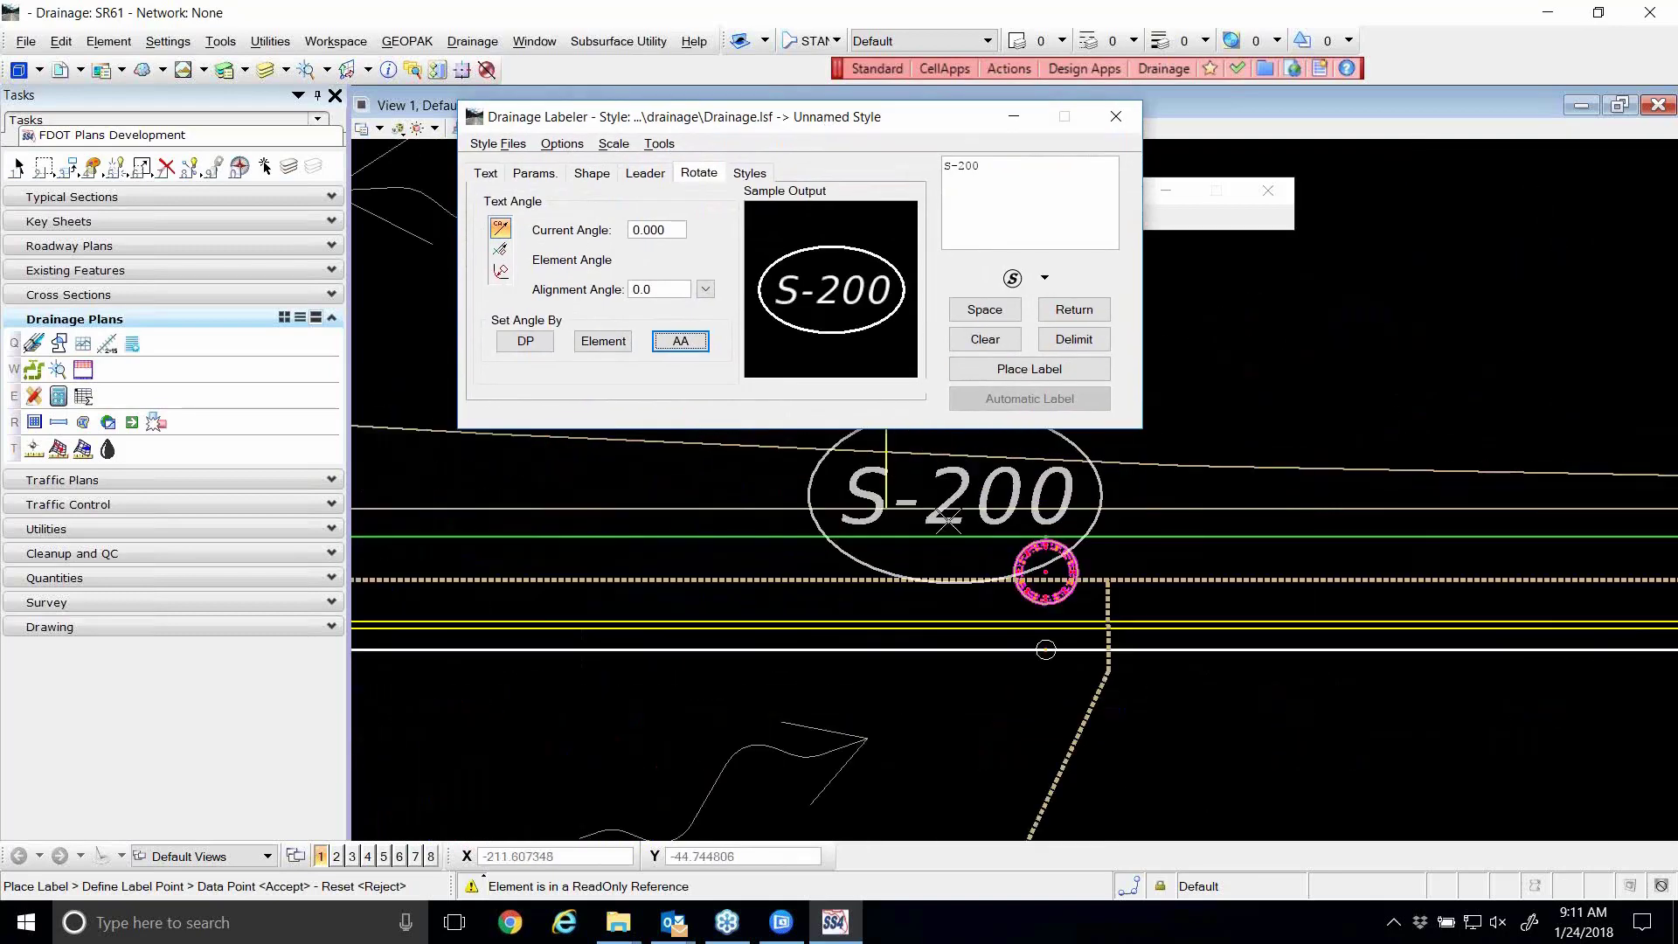
{"action": "scroll", "coordinate": [979, 542], "scroll_direction": "down", "scroll_amount": 3}
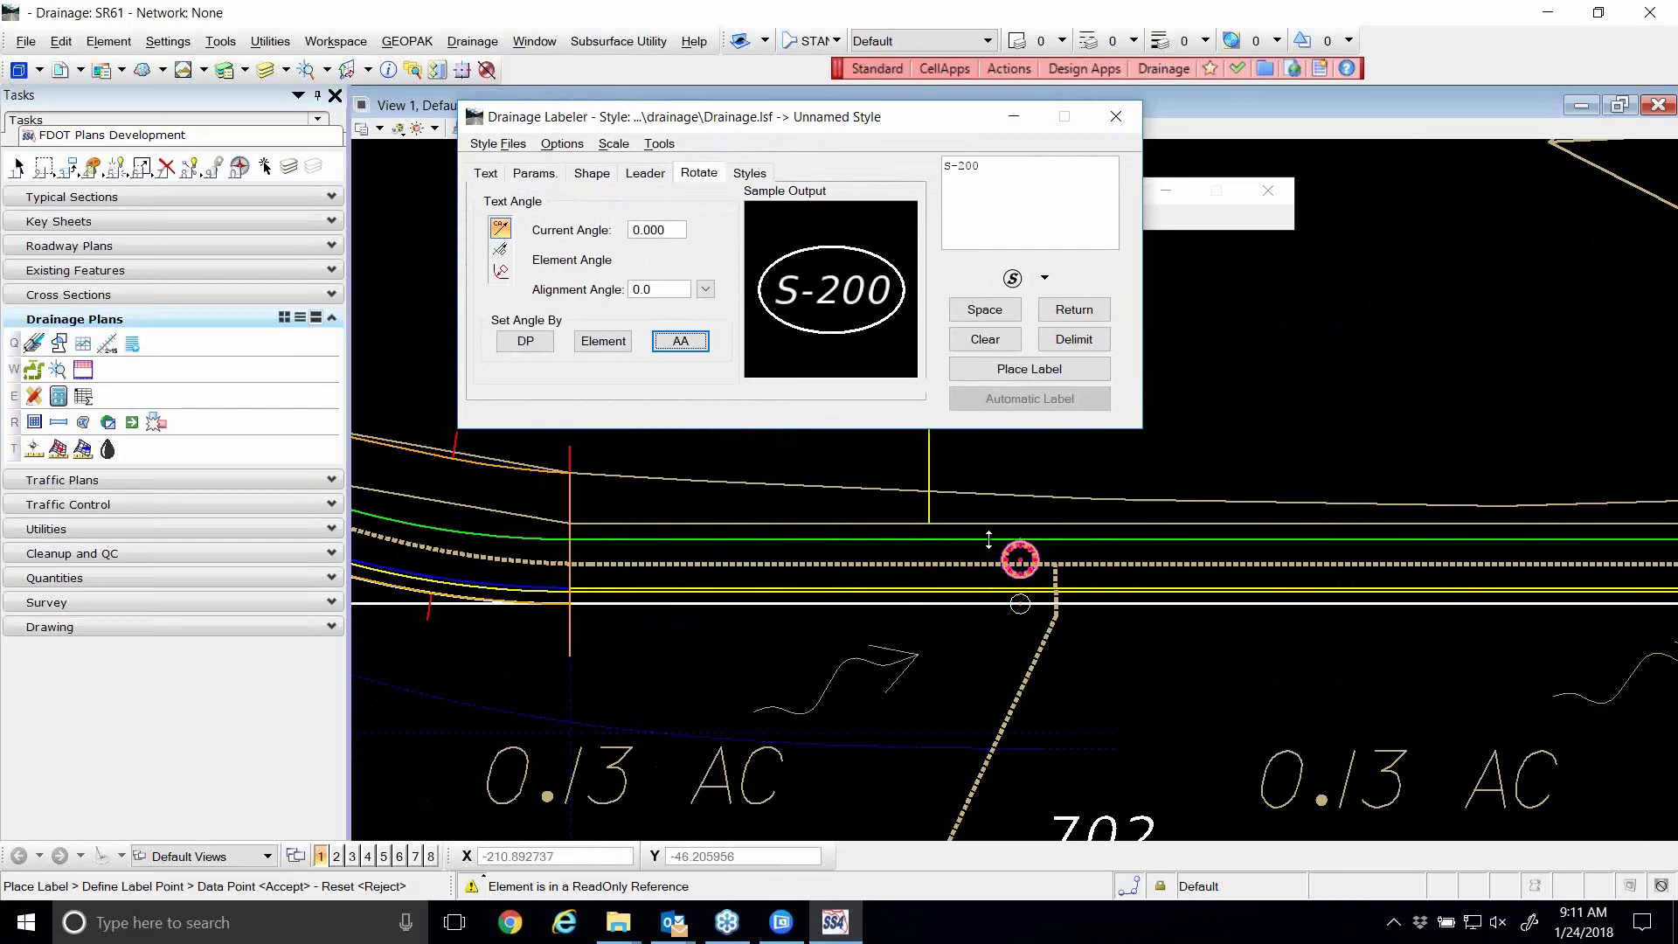
{"action": "left_click", "coordinate": [266, 70]}
{"action": "left_click", "coordinate": [520, 429]}
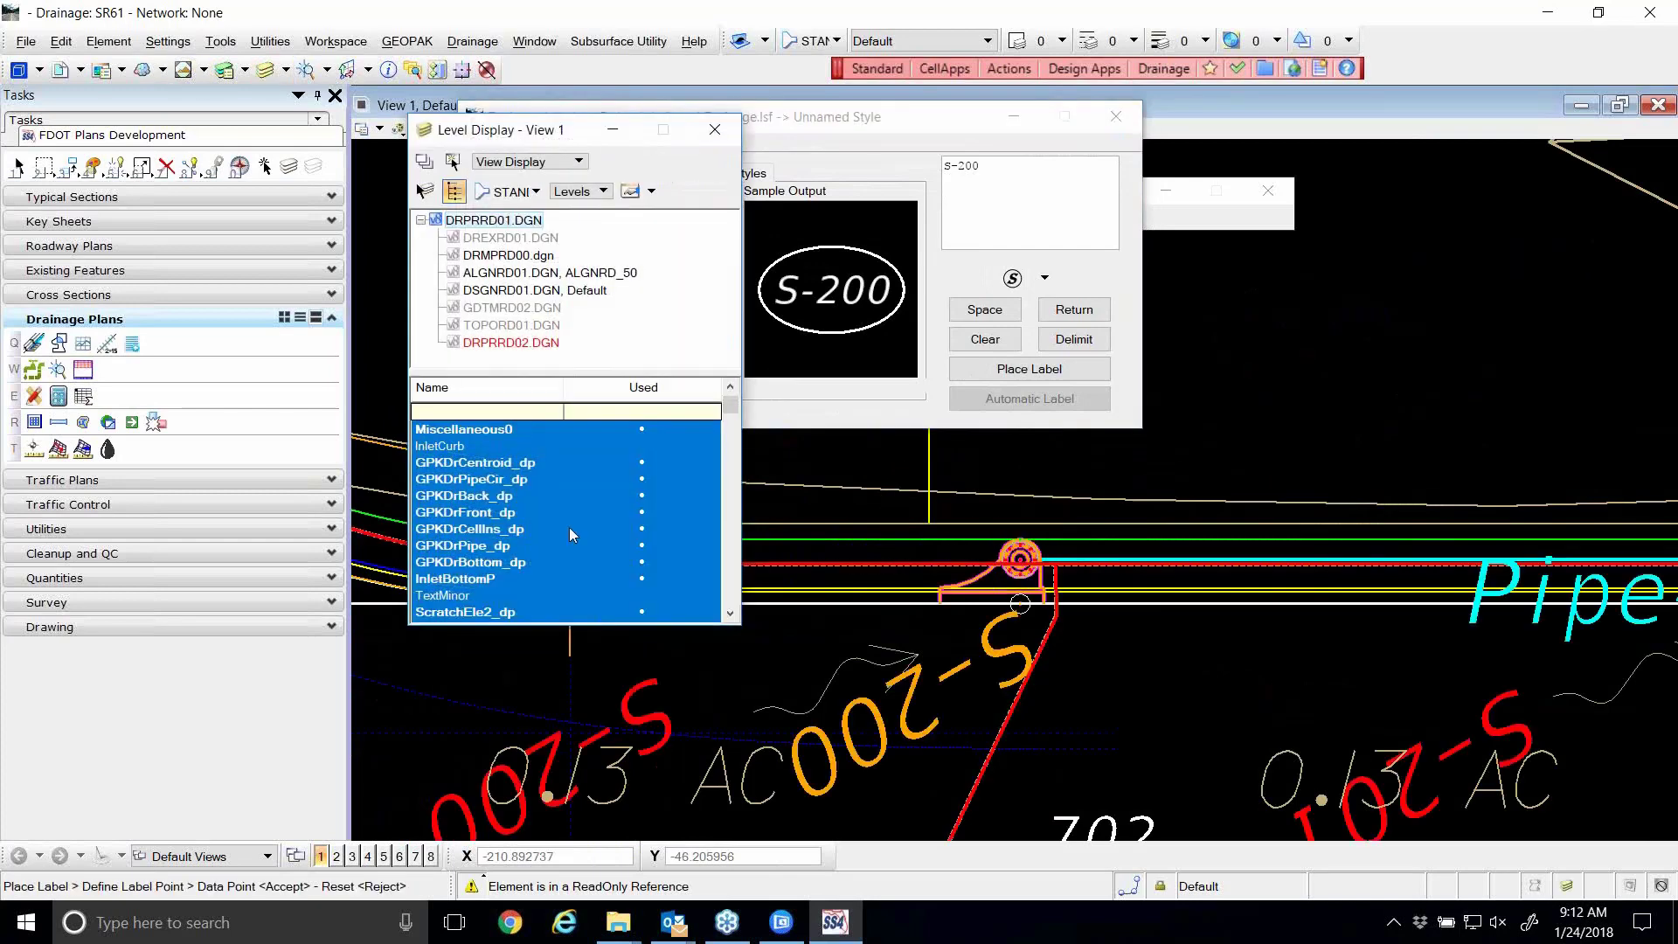
{"action": "left_click", "coordinate": [714, 130]}
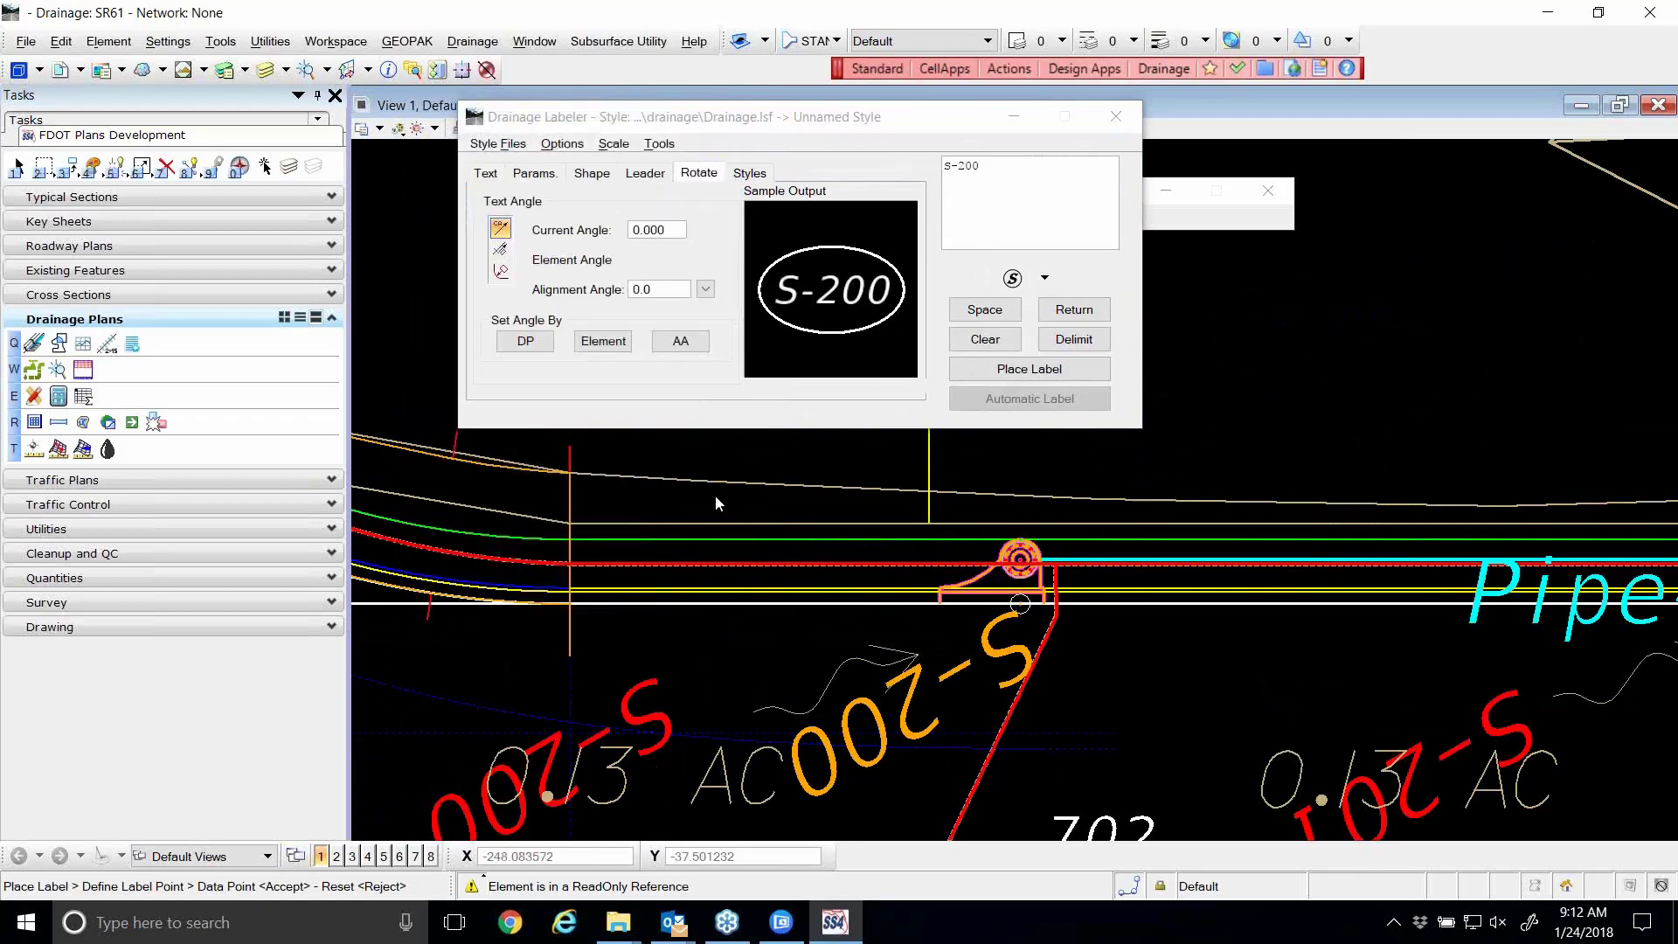
- Place the S-200 ellipse label above its inlet near station 702, clear of the roadway lines
{"action": "left_click", "coordinate": [486, 173]}
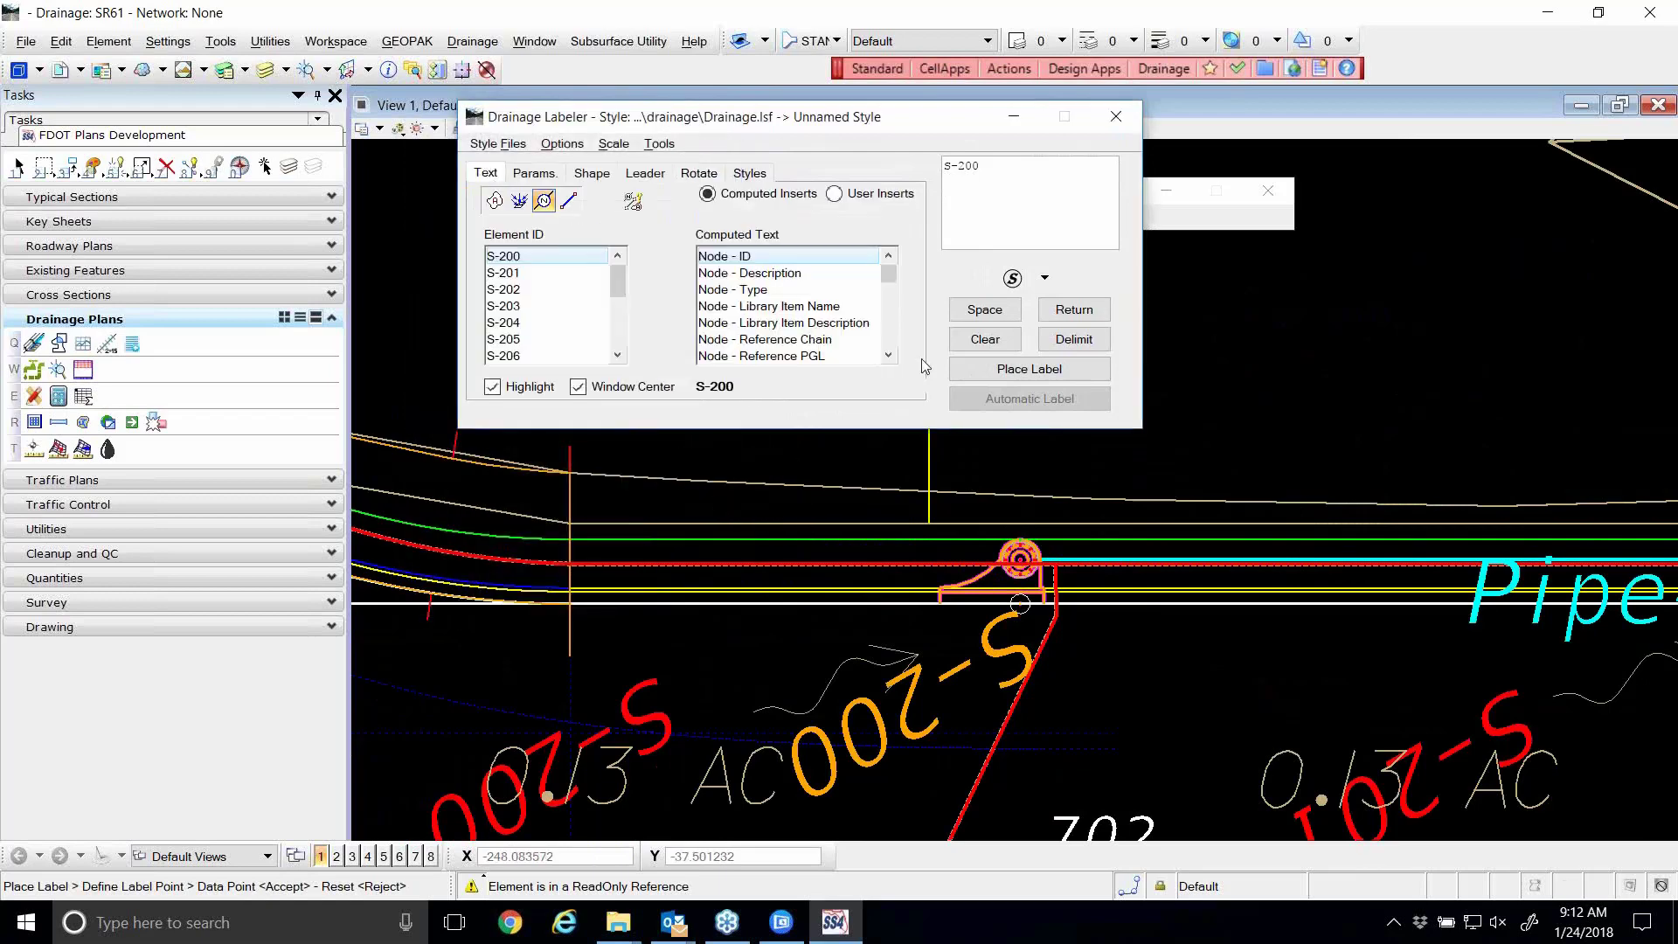
{"action": "scroll", "coordinate": [1025, 418], "scroll_direction": "up", "scroll_amount": 1}
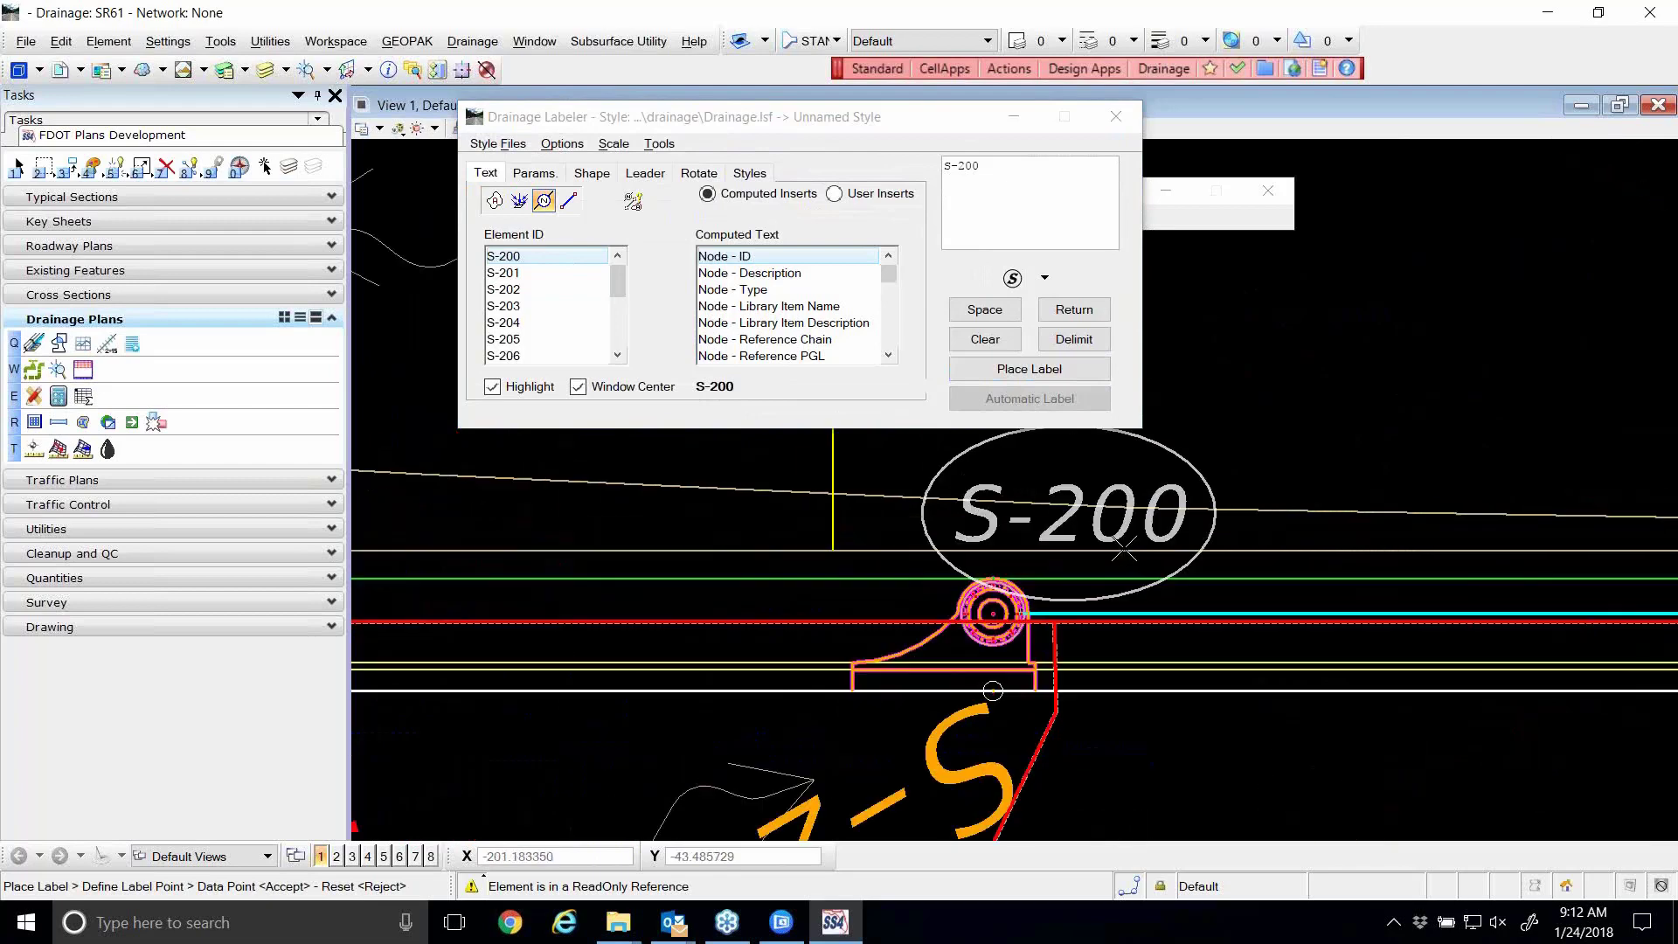
{"action": "scroll", "coordinate": [1049, 489], "scroll_direction": "down", "scroll_amount": 2}
{"action": "scroll", "coordinate": [1161, 496], "scroll_direction": "up", "scroll_amount": 1}
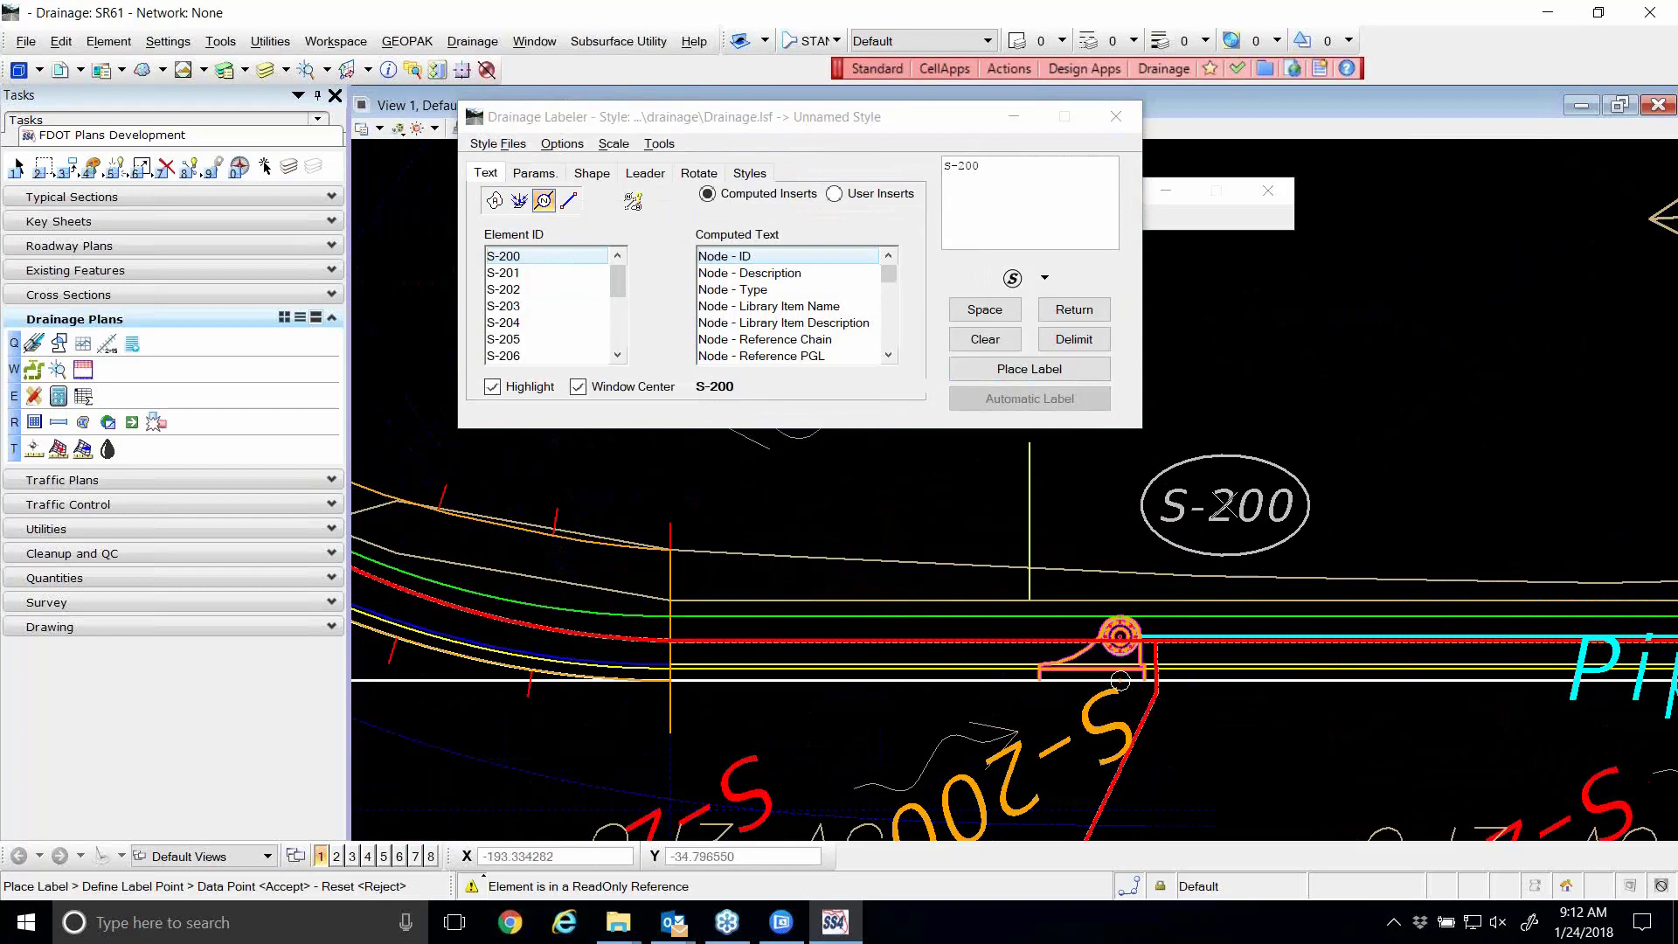
{"action": "left_click", "coordinate": [1225, 504]}
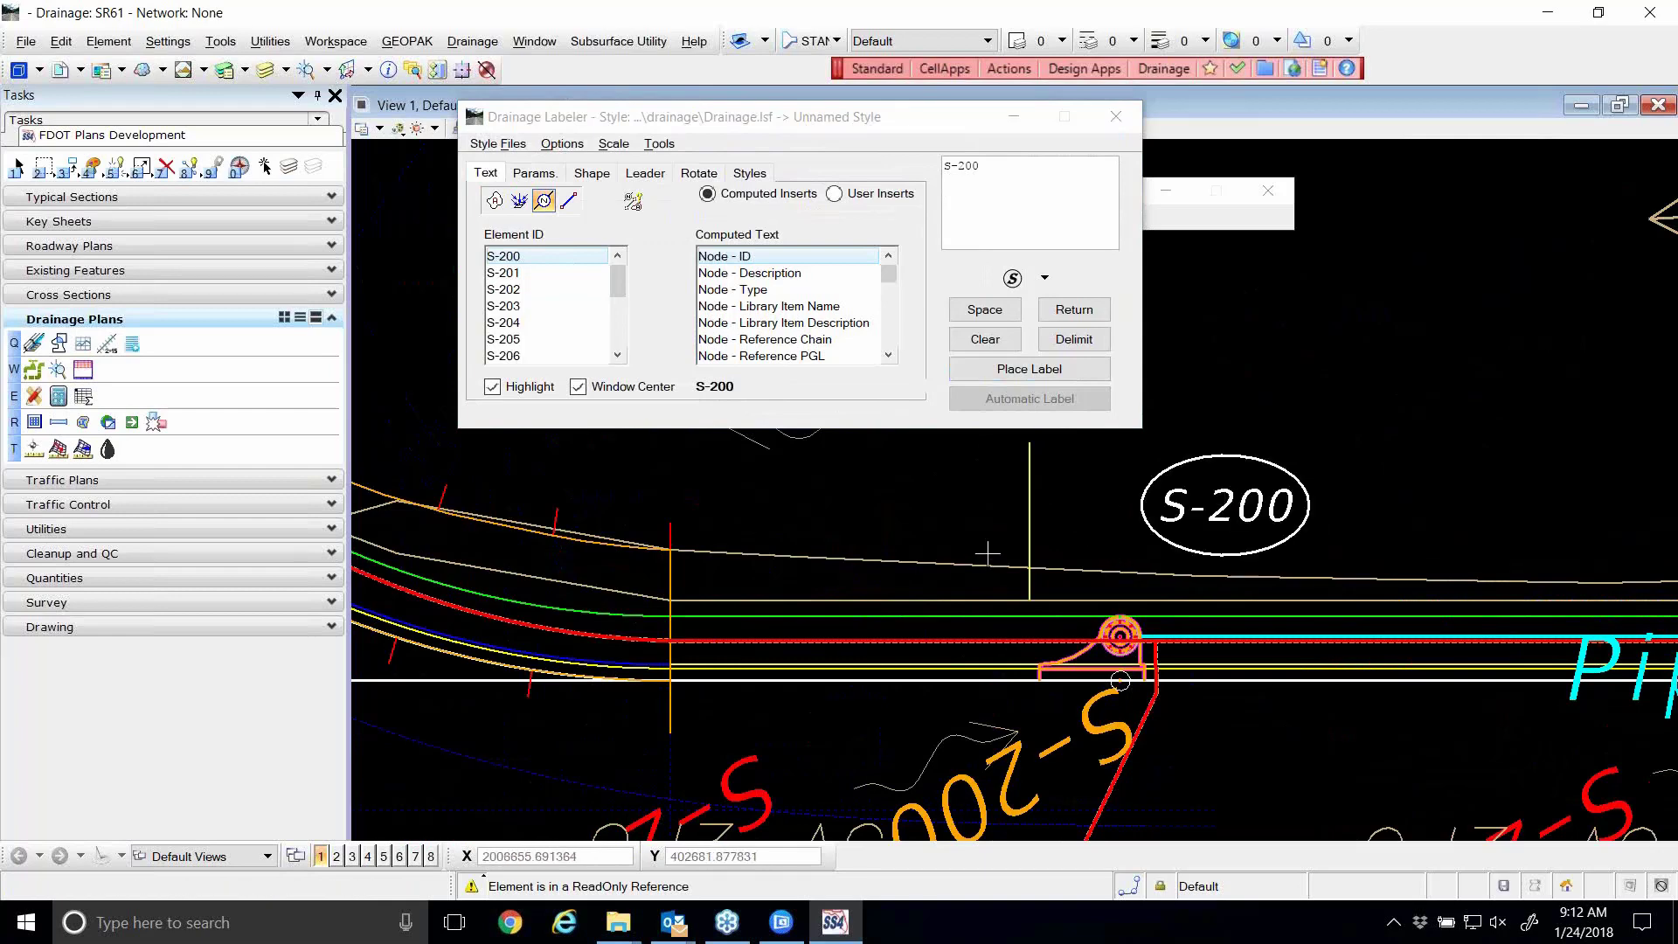
{"action": "scroll", "coordinate": [987, 554], "scroll_direction": "down", "scroll_amount": 2}
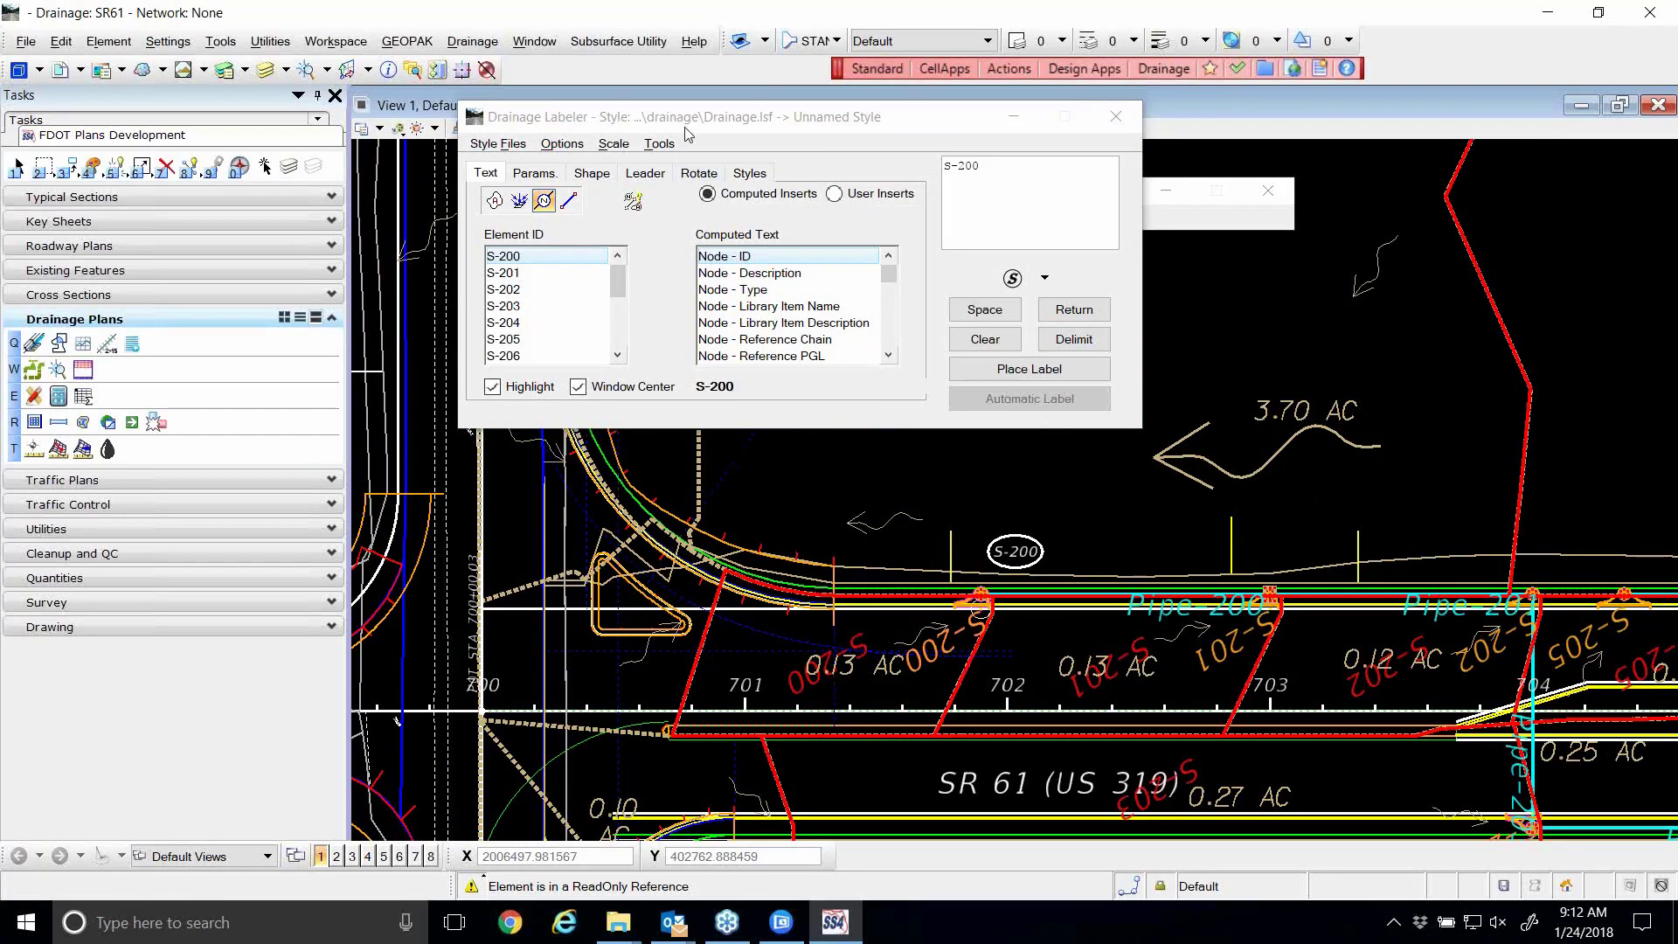
- Step through nodes S-201 to S-204 and select S-201 as the node to label
{"action": "left_click_drag", "start_coordinate": [687, 128], "coordinate": [683, 118]}
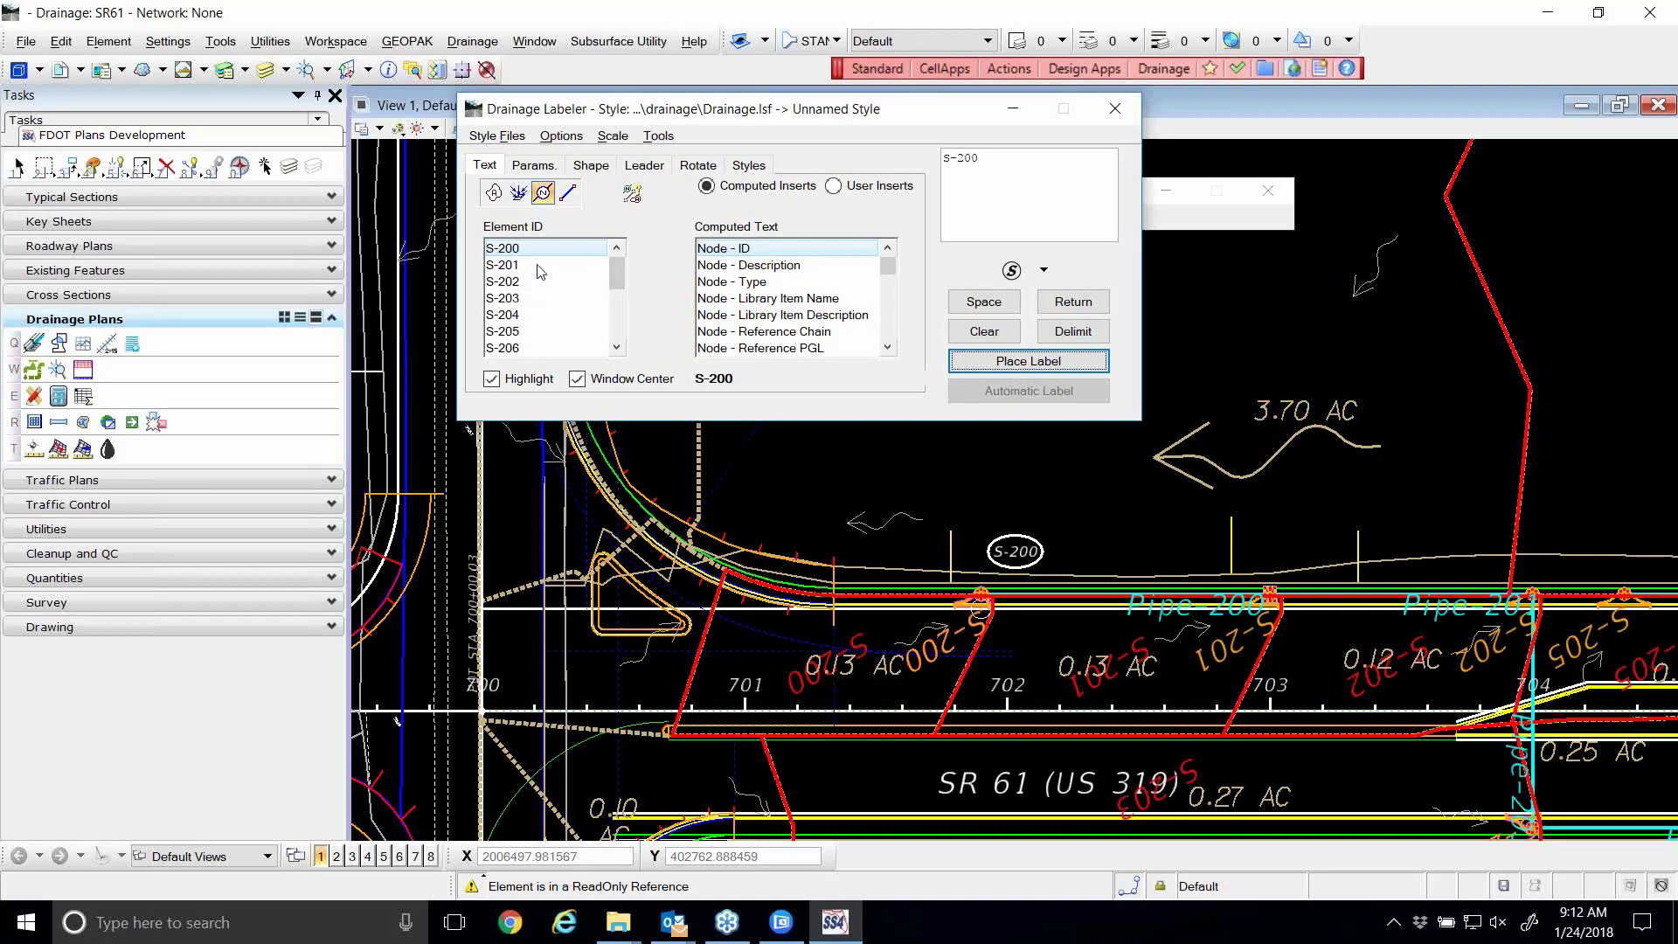
{"action": "left_click", "coordinate": [512, 267]}
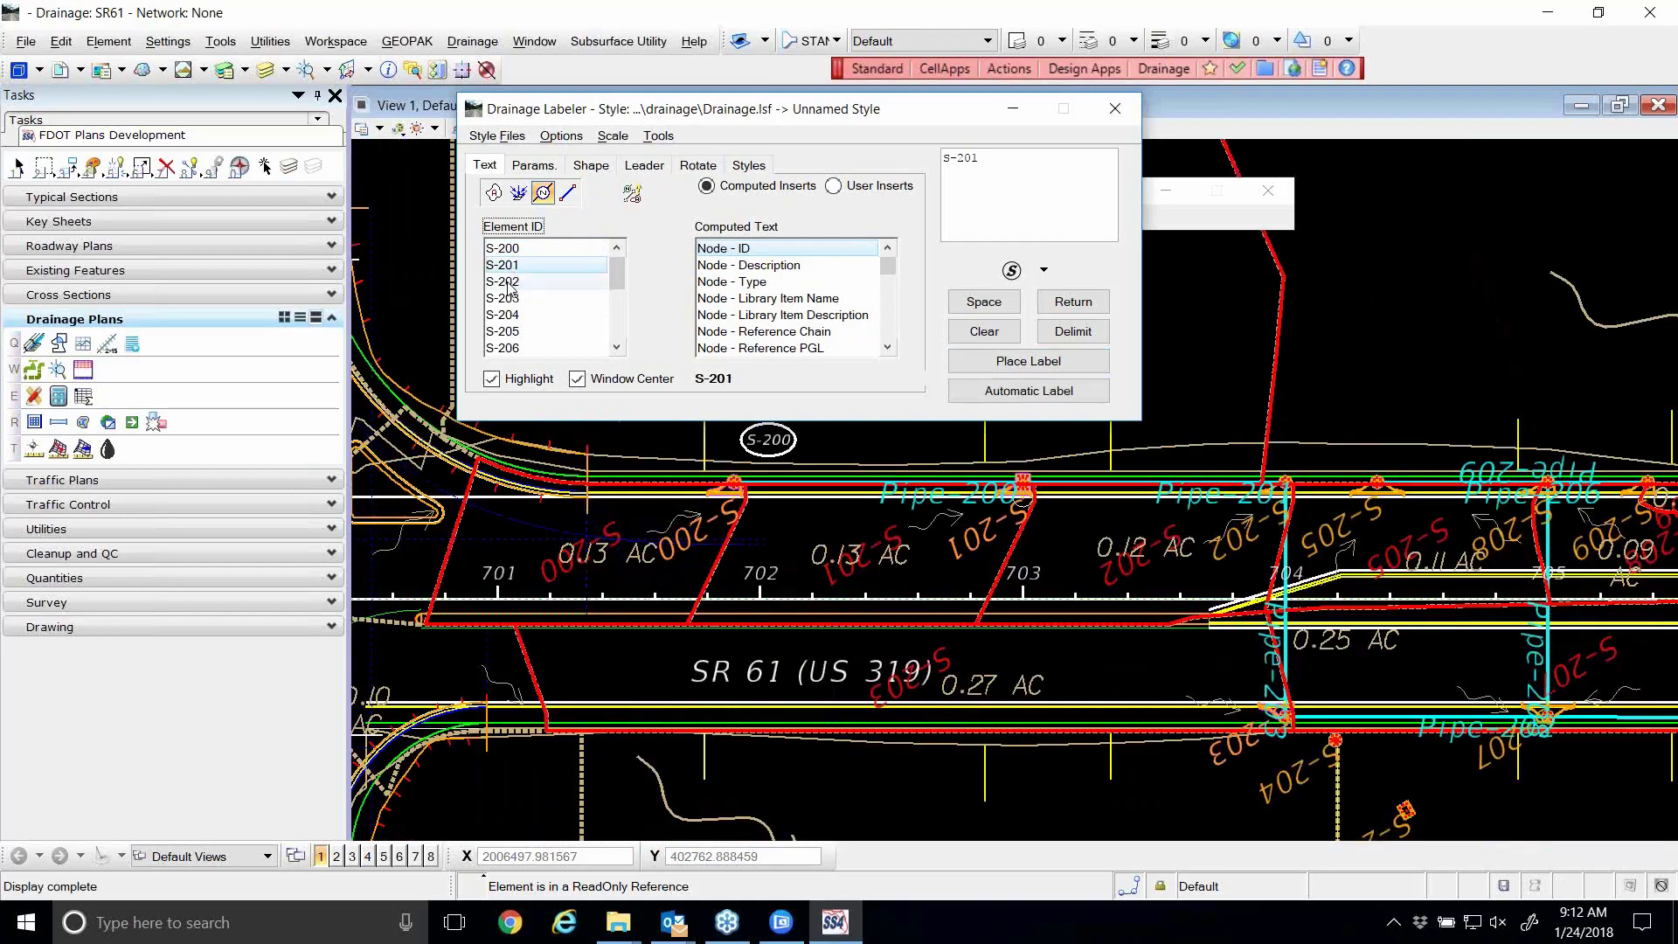
{"action": "key", "text": "Down"}
{"action": "key", "text": "Down"}
{"action": "key", "text": "Down"}
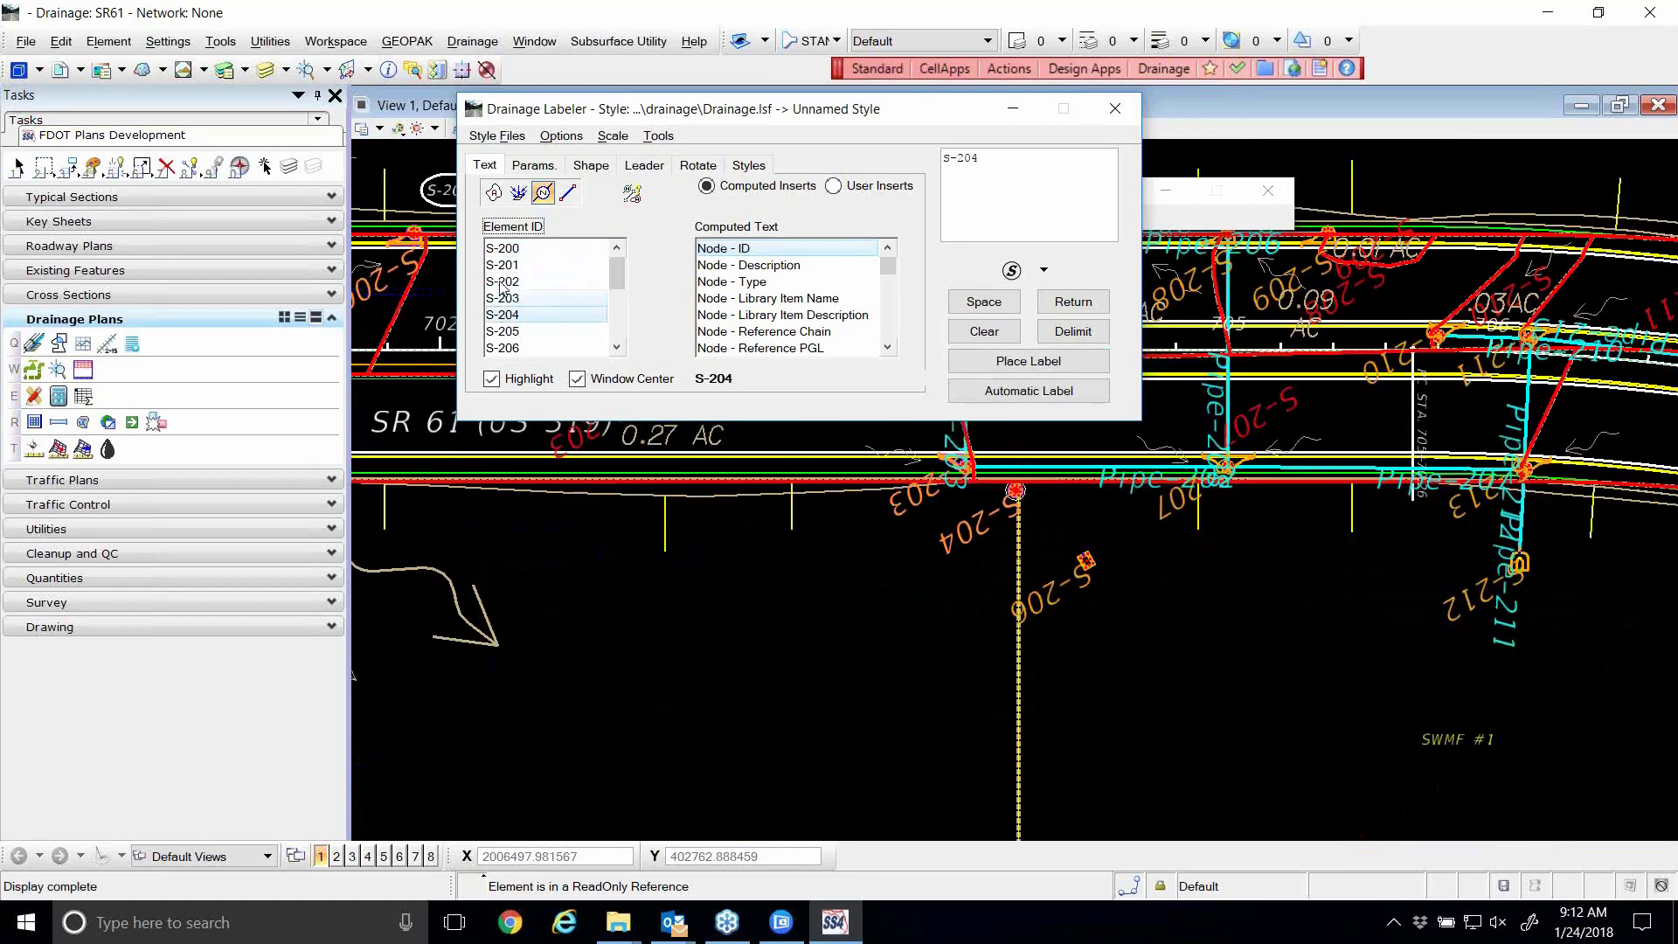
{"action": "left_click", "coordinate": [503, 265]}
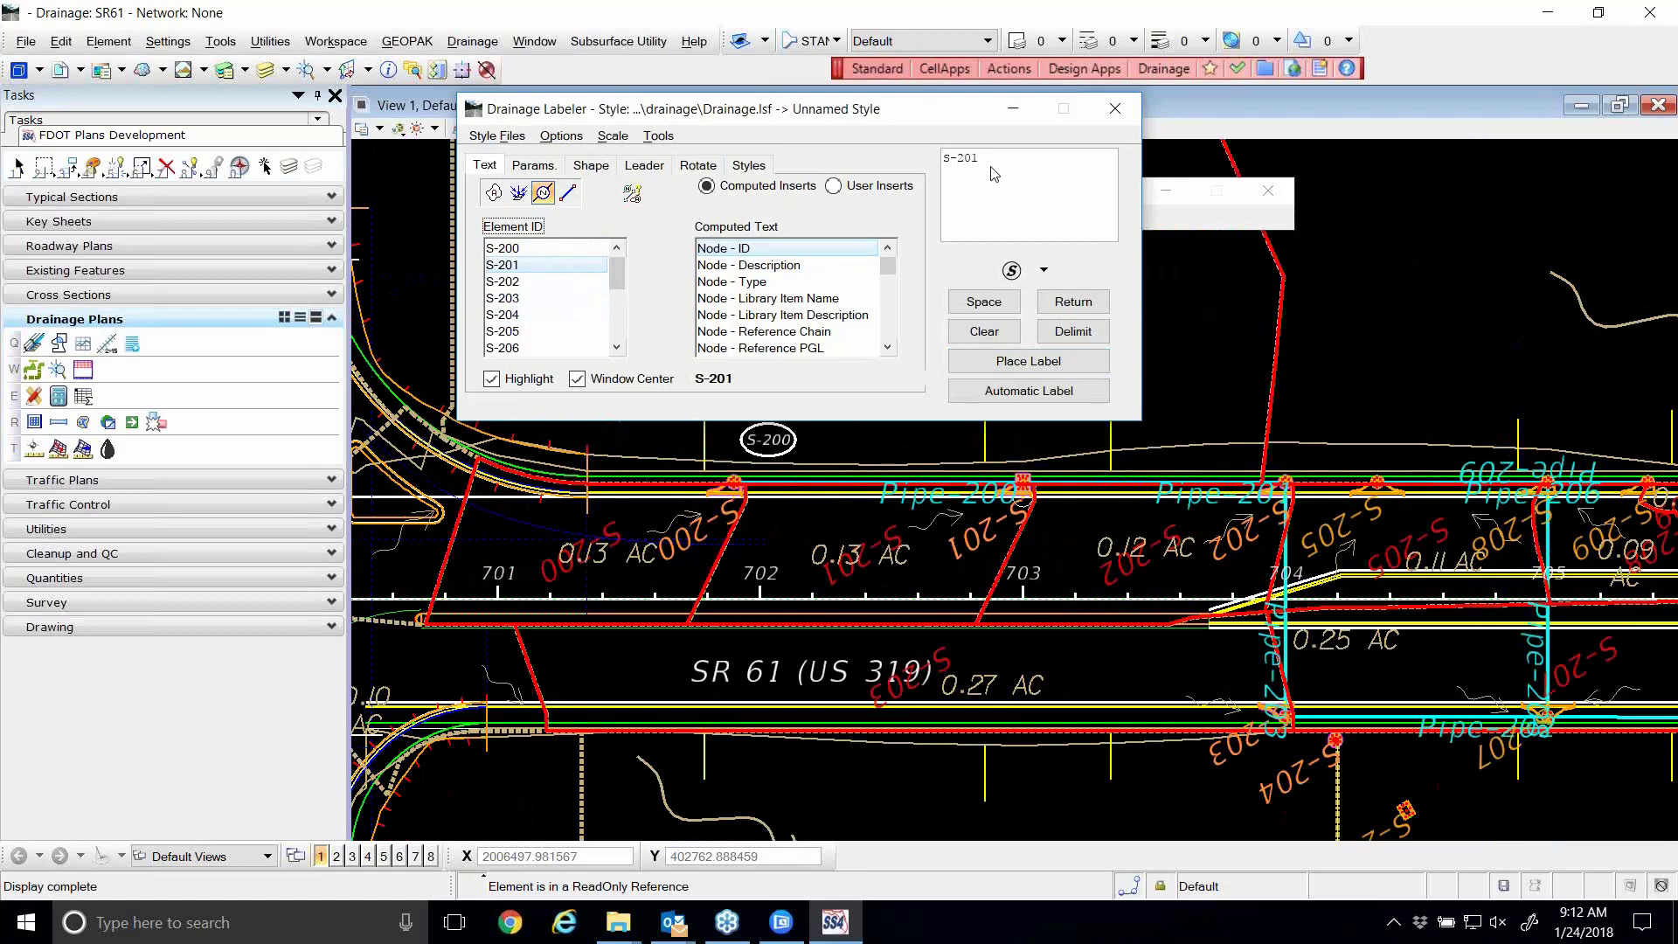
- Place the S-201 ellipse label above its inlet near station 703, clear of the roadway lines
{"action": "left_click", "coordinate": [516, 299]}
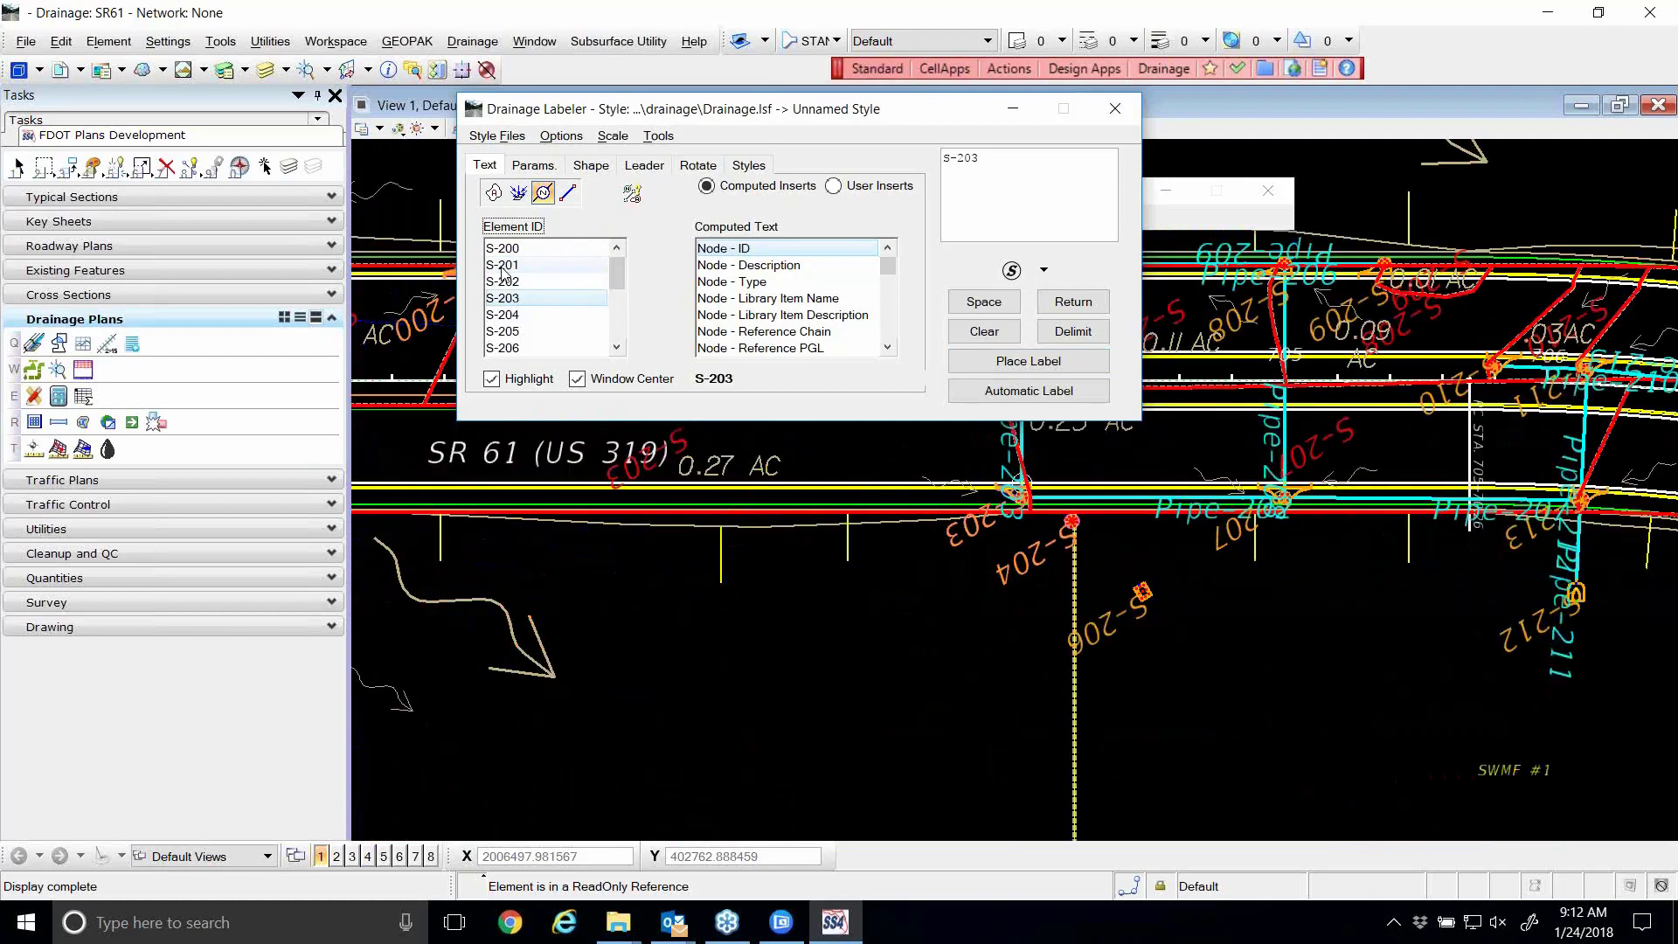
{"action": "left_click", "coordinate": [503, 266]}
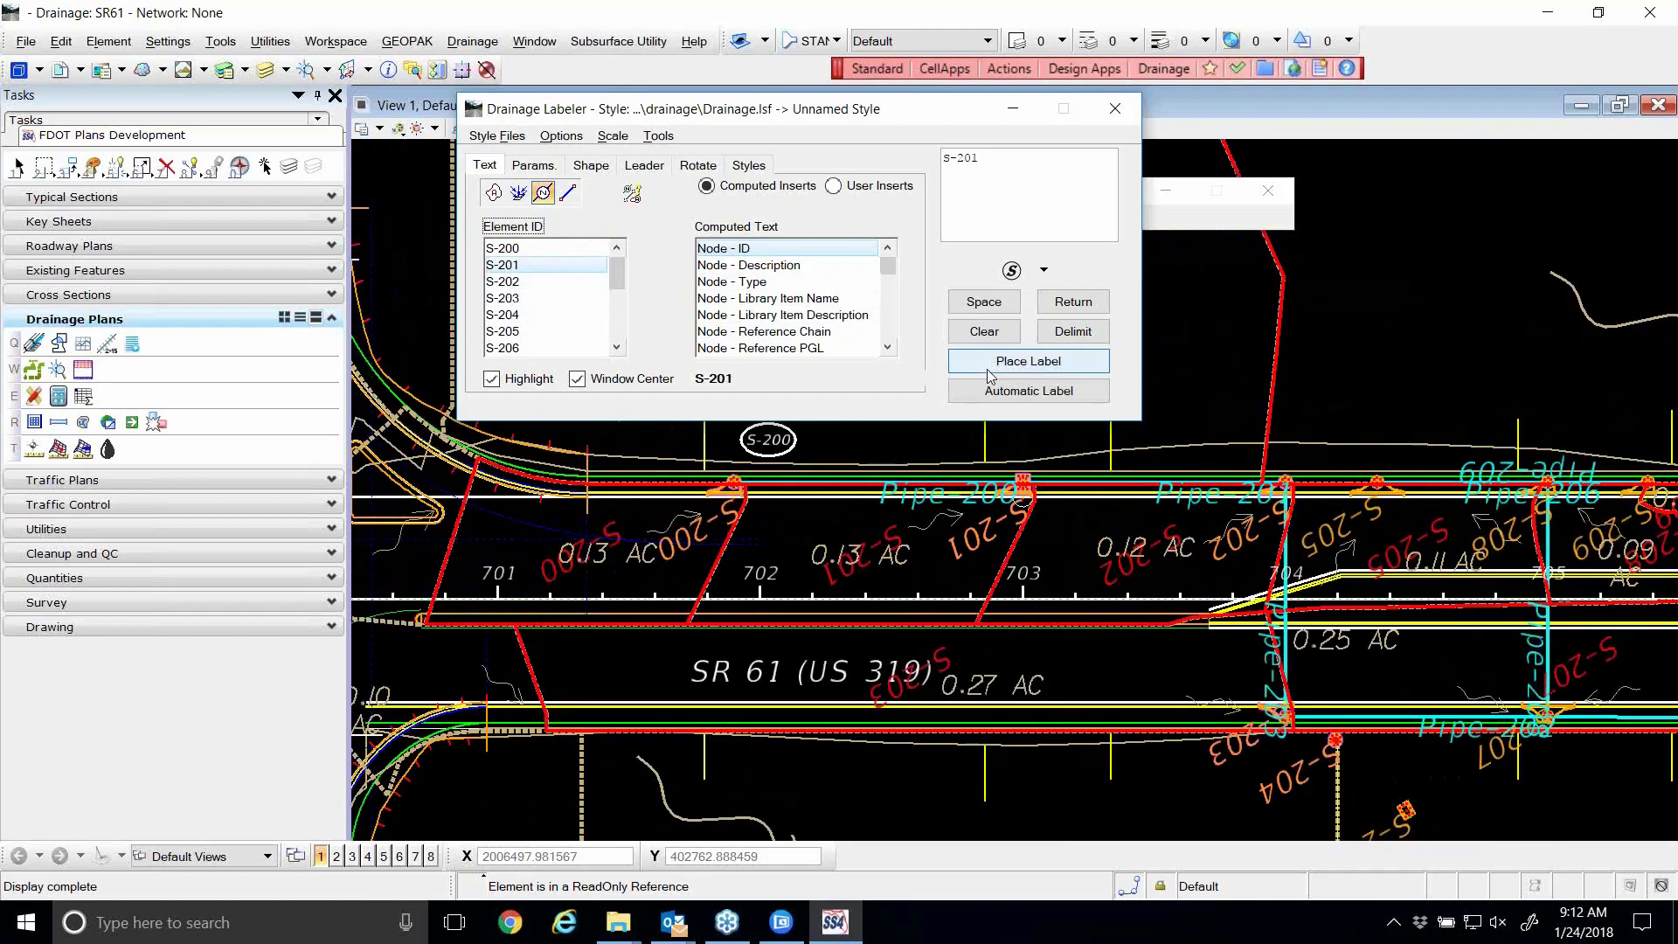
{"action": "left_click", "coordinate": [1016, 366]}
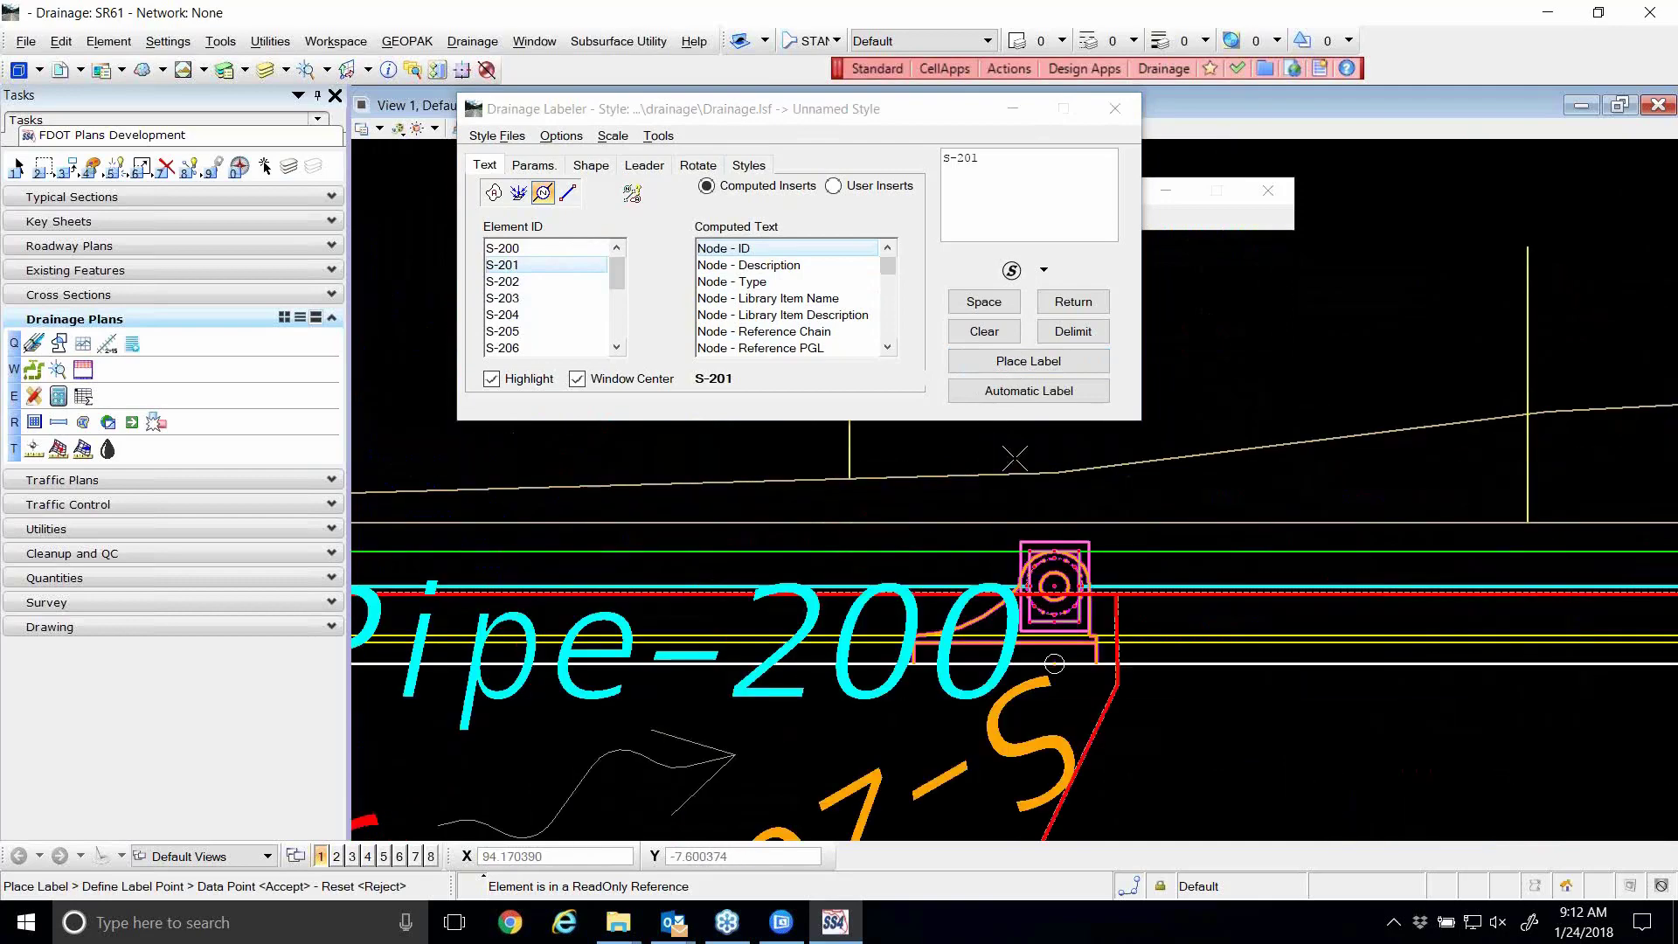
{"action": "left_click", "coordinate": [1316, 343]}
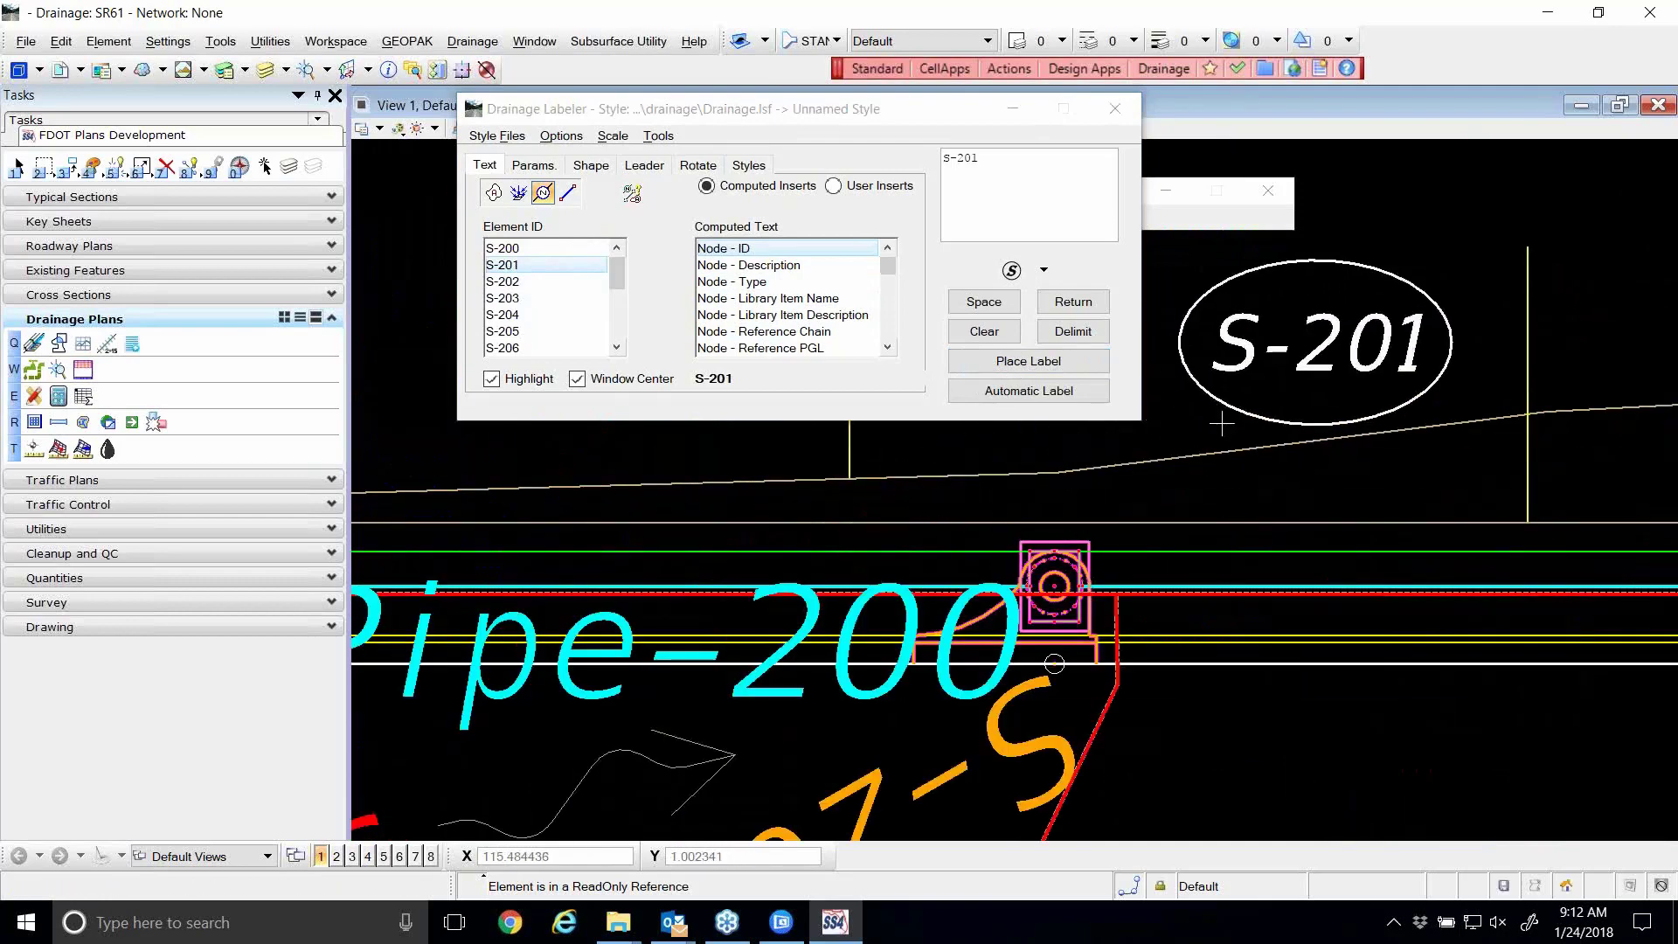
{"action": "scroll", "coordinate": [1191, 466], "scroll_direction": "down", "scroll_amount": 2}
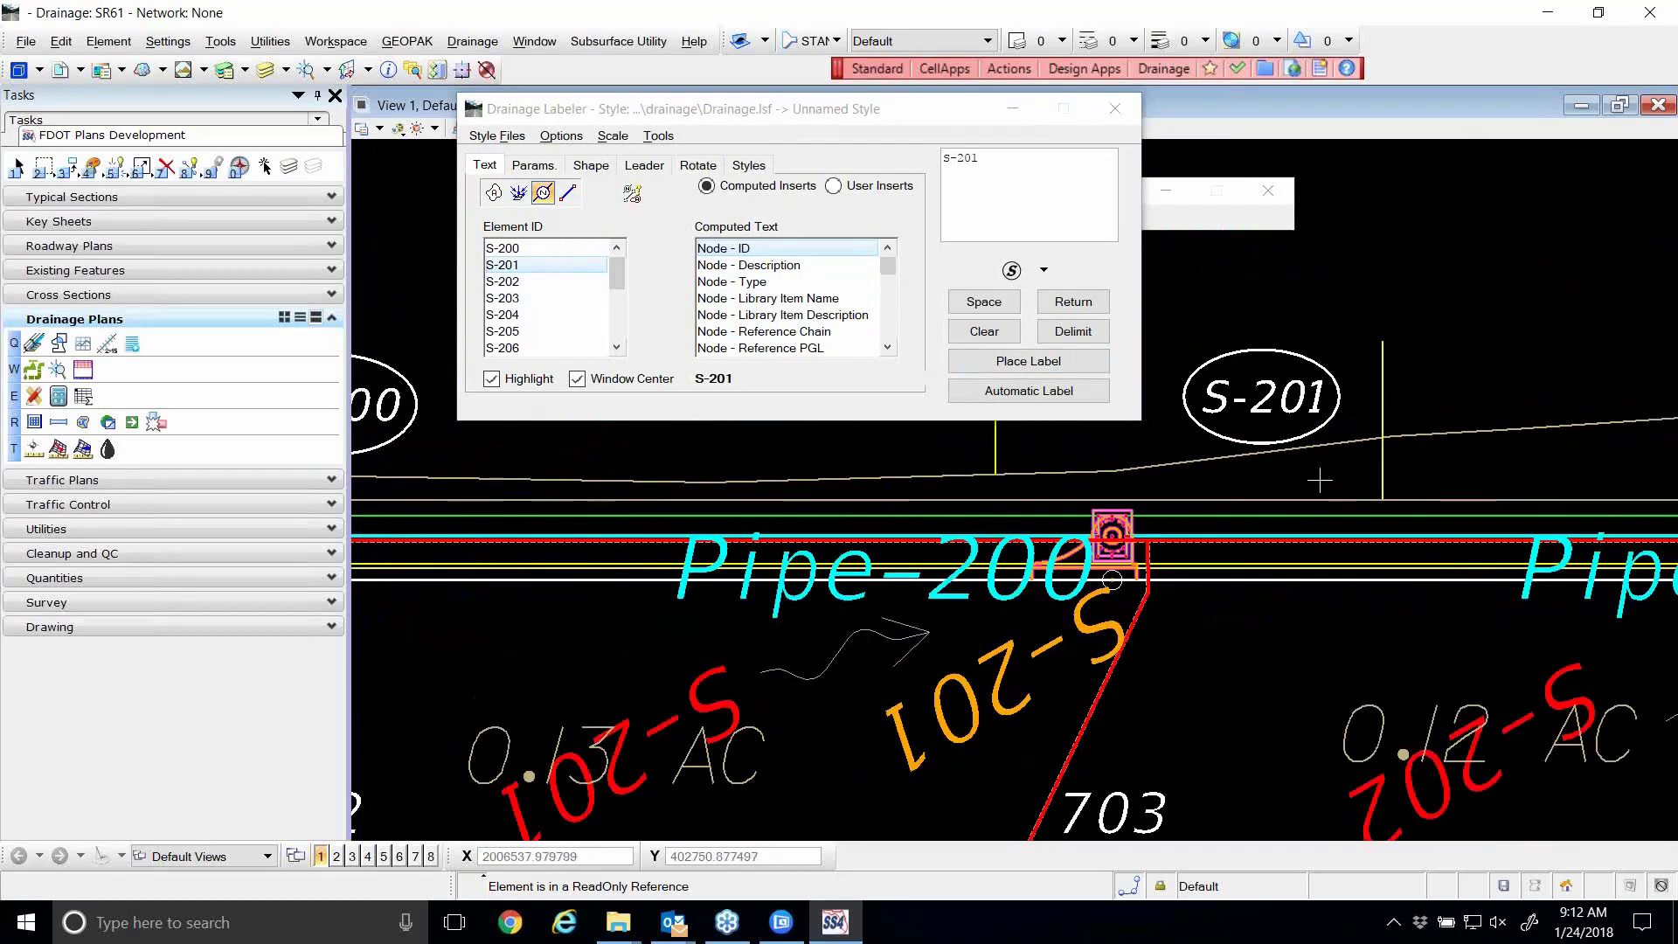
{"action": "scroll", "coordinate": [1189, 472], "scroll_direction": "down", "scroll_amount": 2}
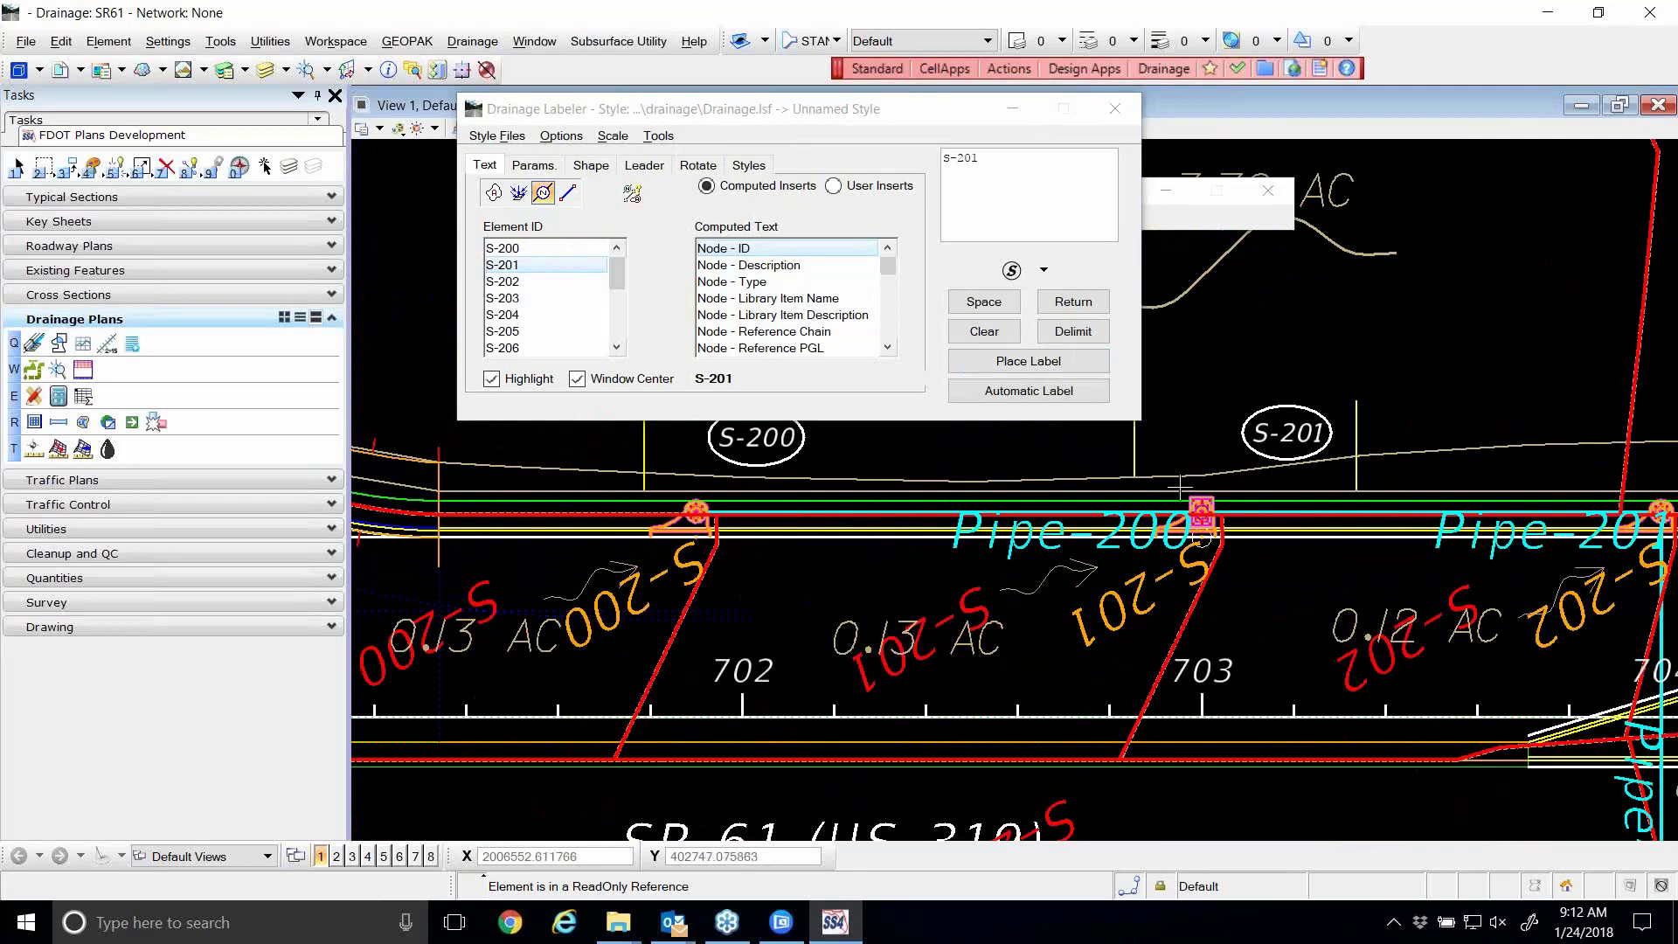
{"action": "left_click", "coordinate": [748, 166]}
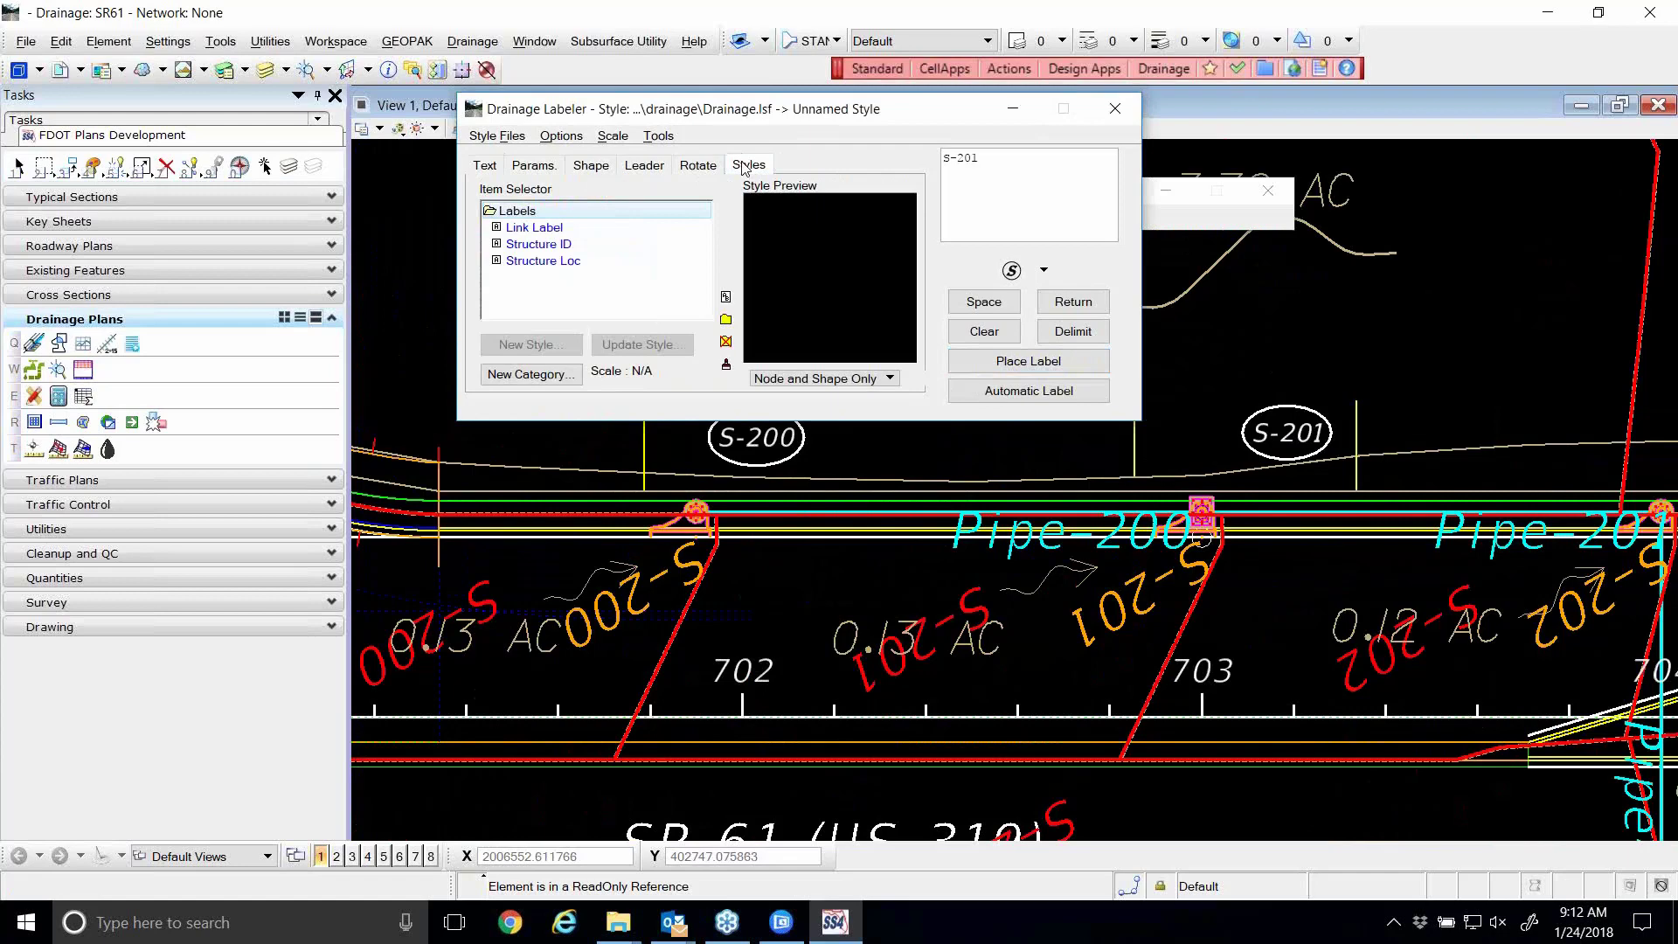
{"action": "left_click", "coordinate": [532, 224]}
{"action": "left_click", "coordinate": [533, 213]}
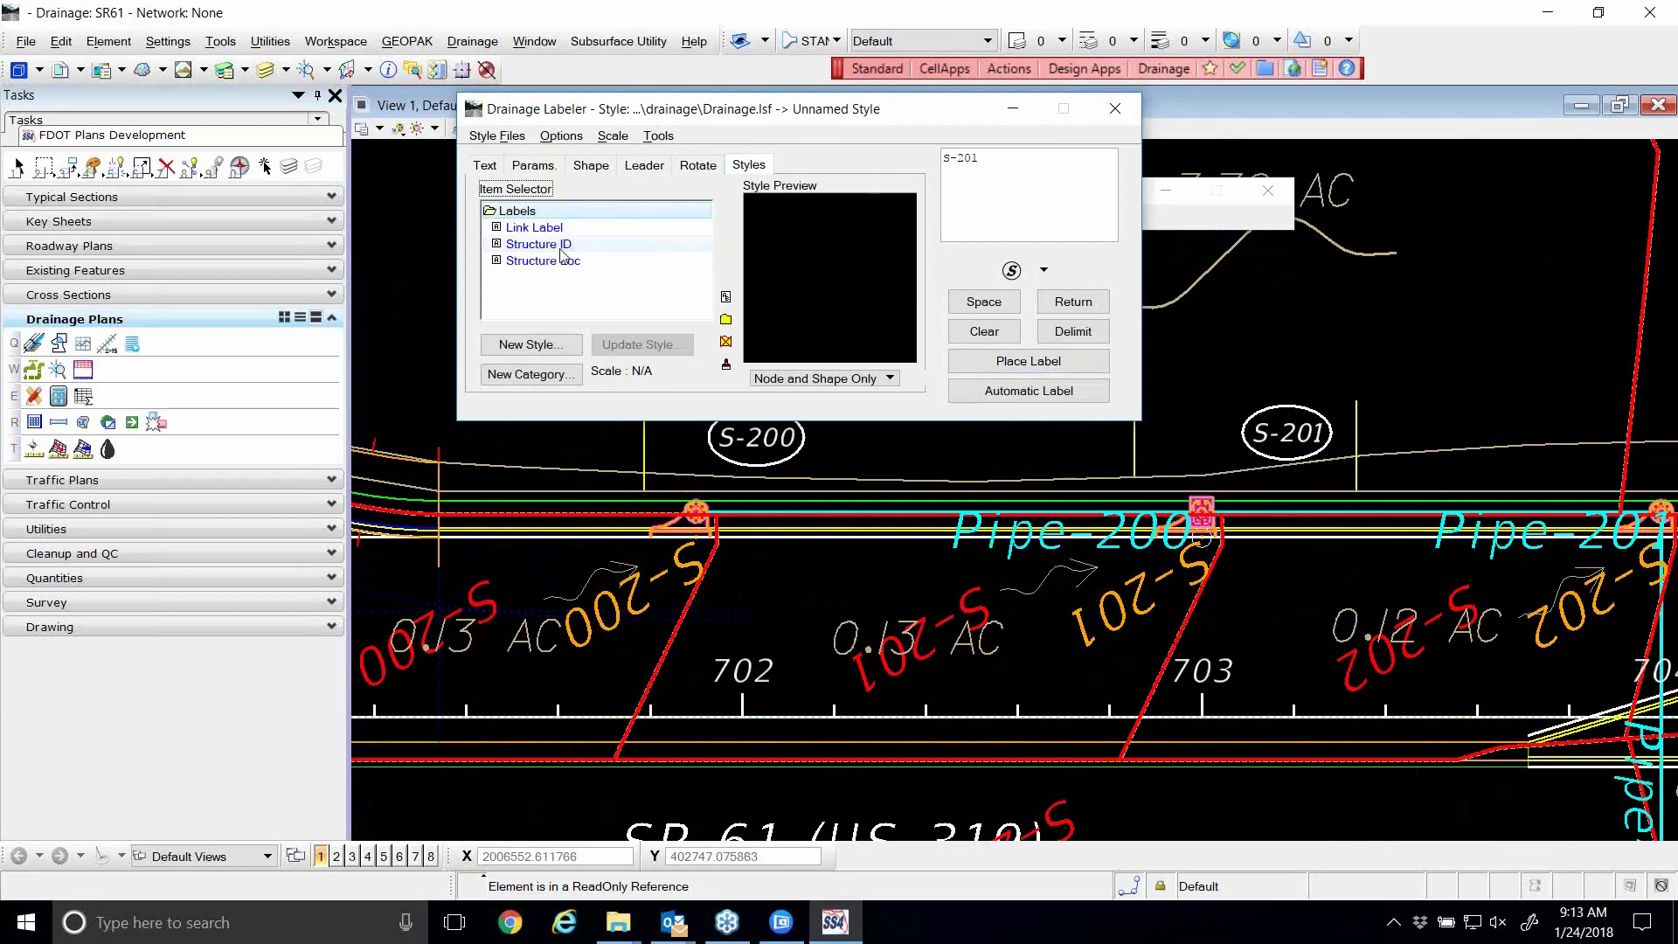
{"action": "left_click", "coordinate": [563, 245]}
{"action": "left_click", "coordinate": [516, 214]}
{"action": "left_click", "coordinate": [543, 346]}
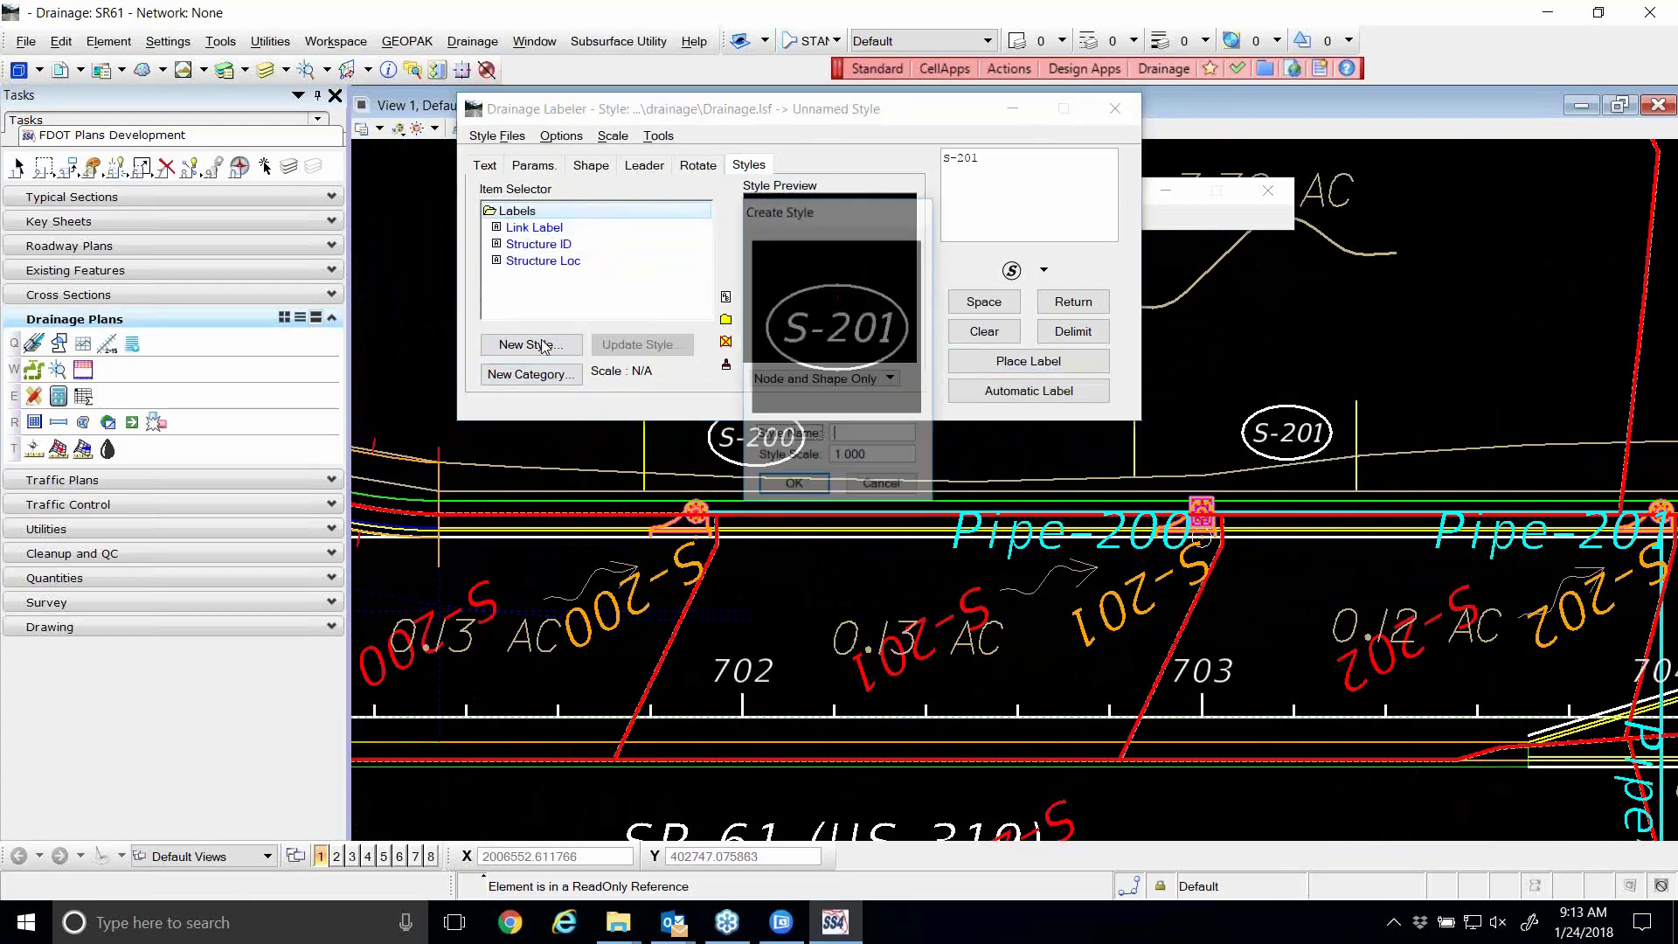
{"action": "left_click_drag", "start_coordinate": [867, 232], "coordinate": [948, 156]}
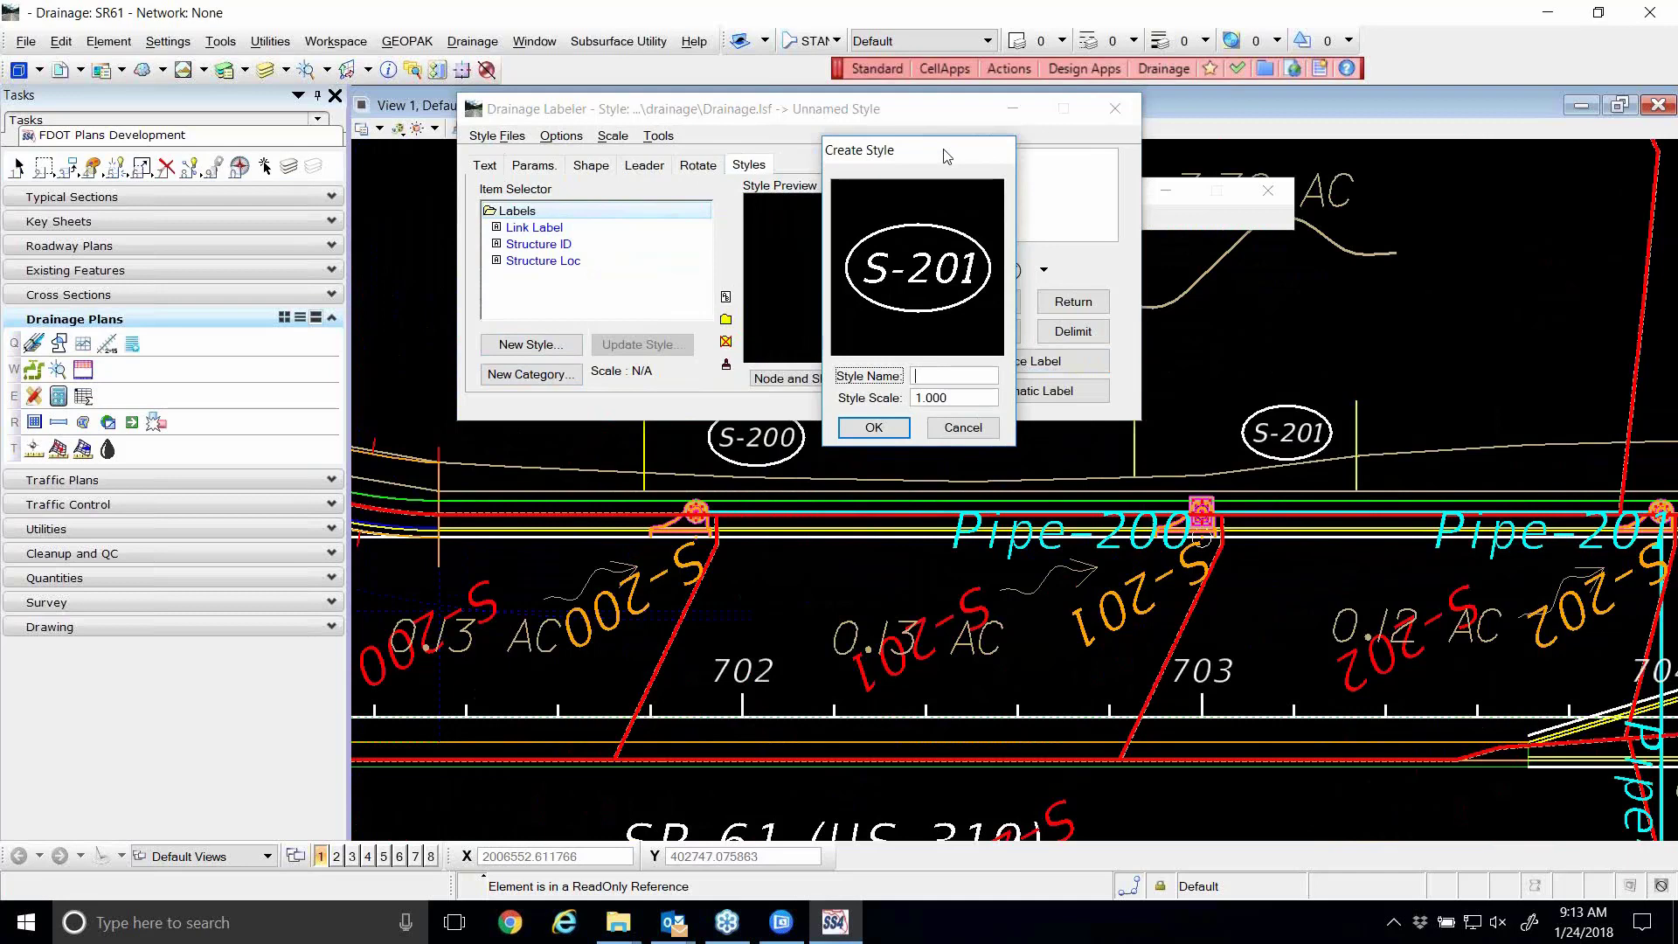
{"action": "type", "text": "Nod"}
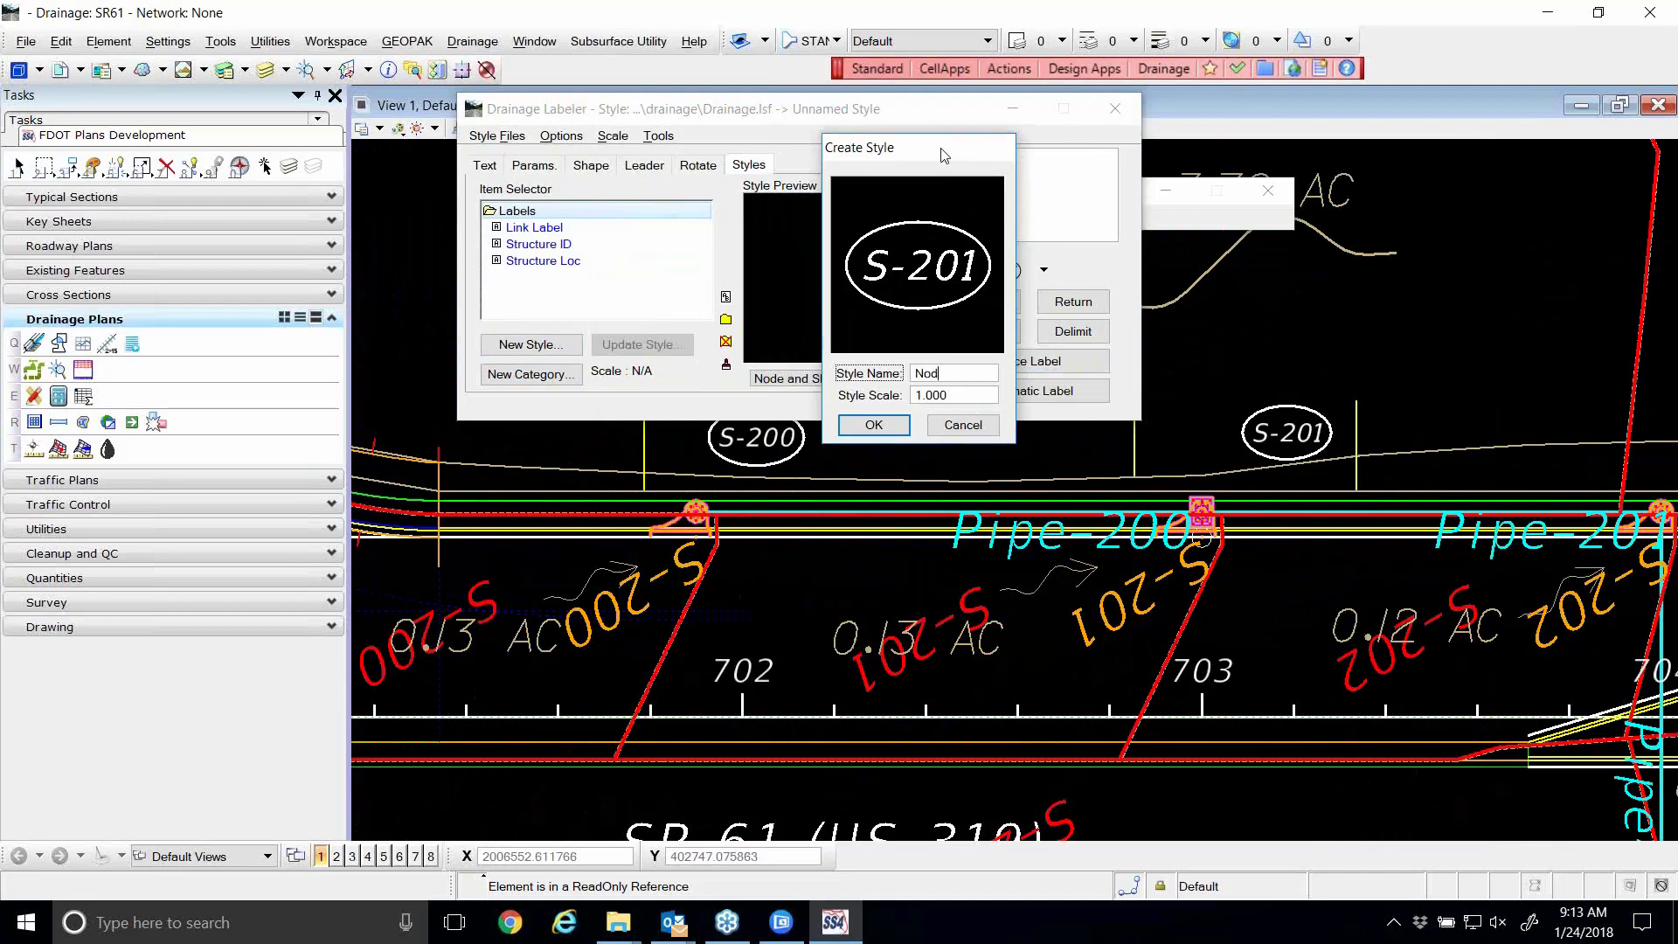
{"action": "type", "text": "e"}
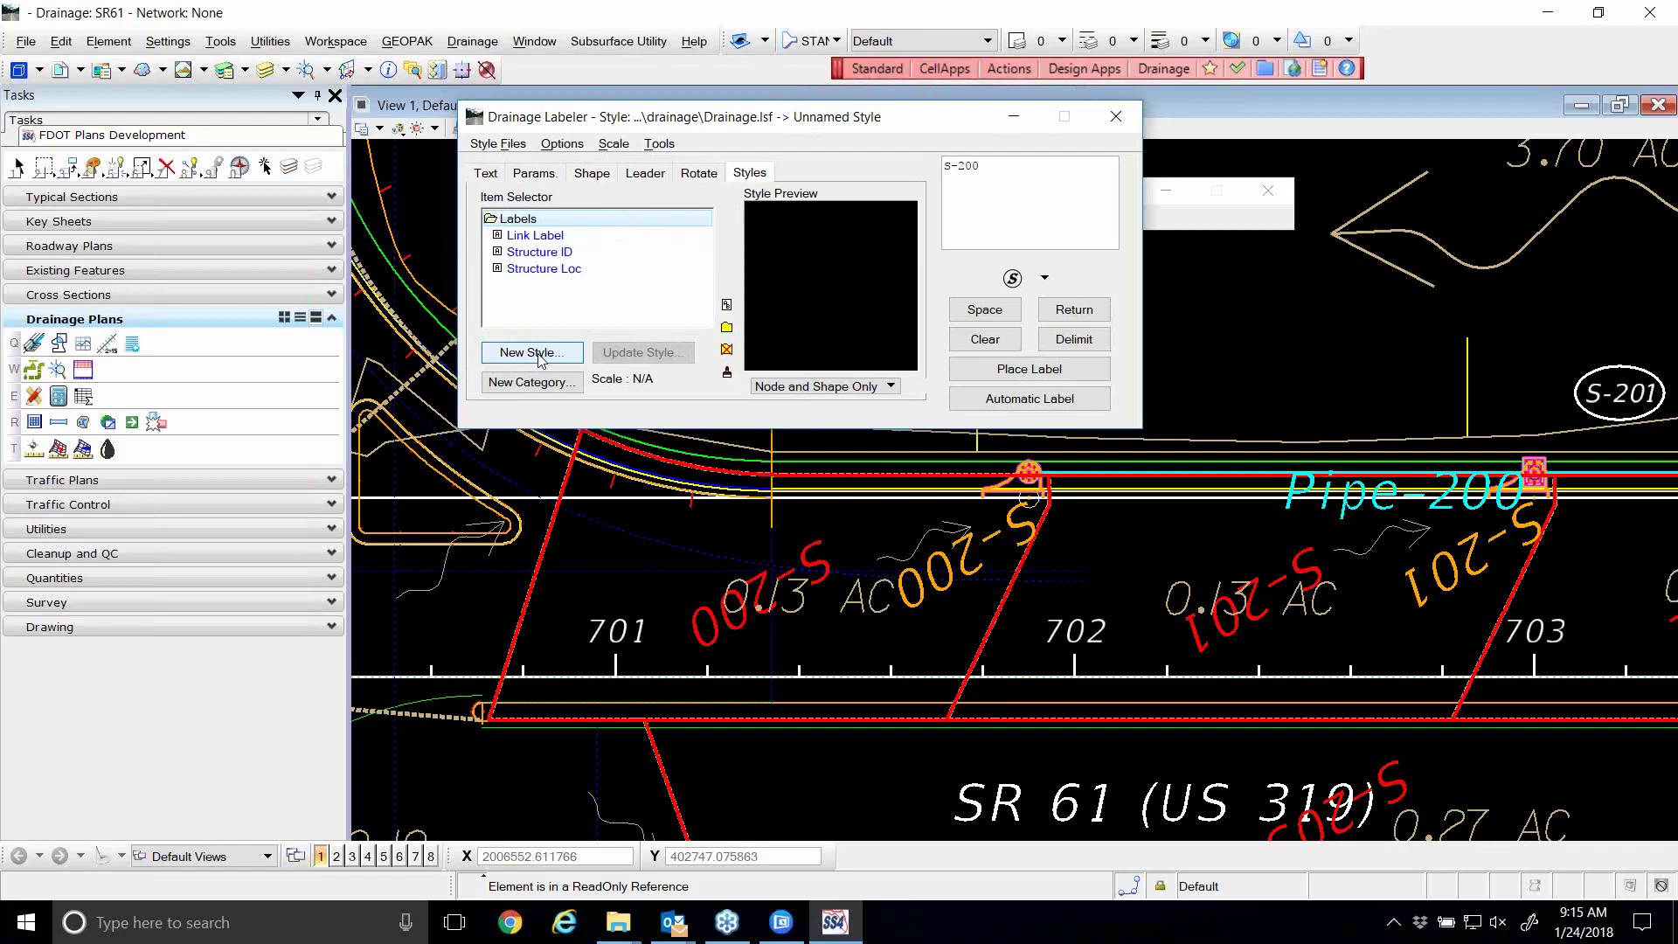
- Save the S-200 ellipse label as a new style named Node ID under Labels, with style scale 1.000
{"action": "left_click", "coordinate": [525, 236]}
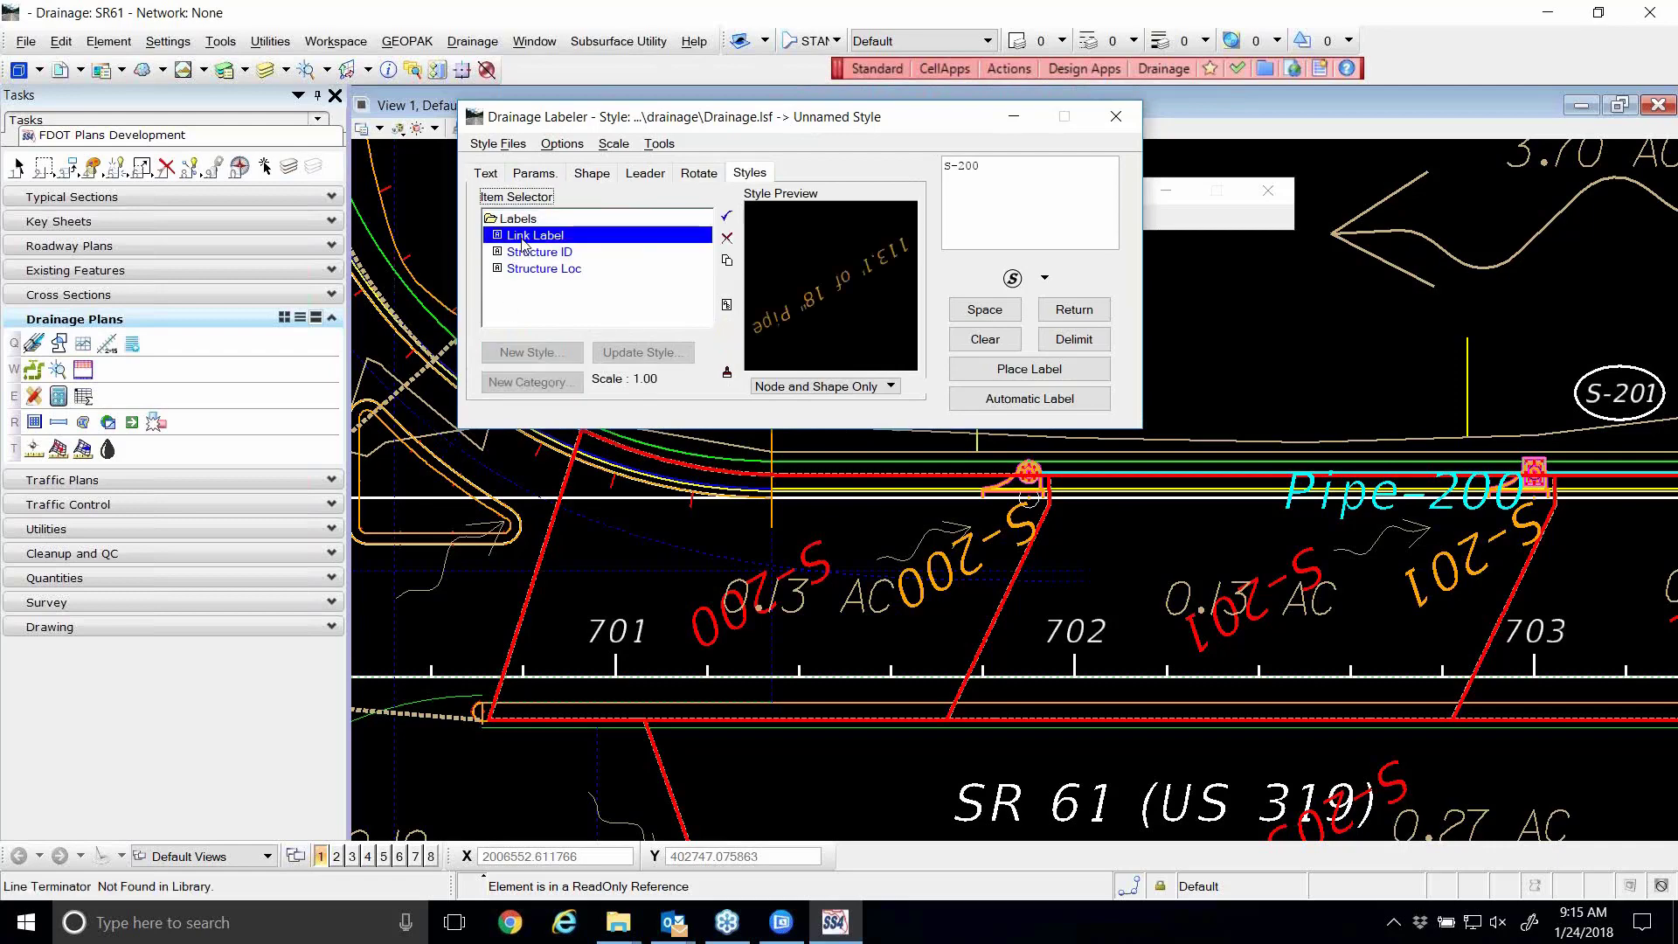
{"action": "left_click", "coordinate": [520, 219]}
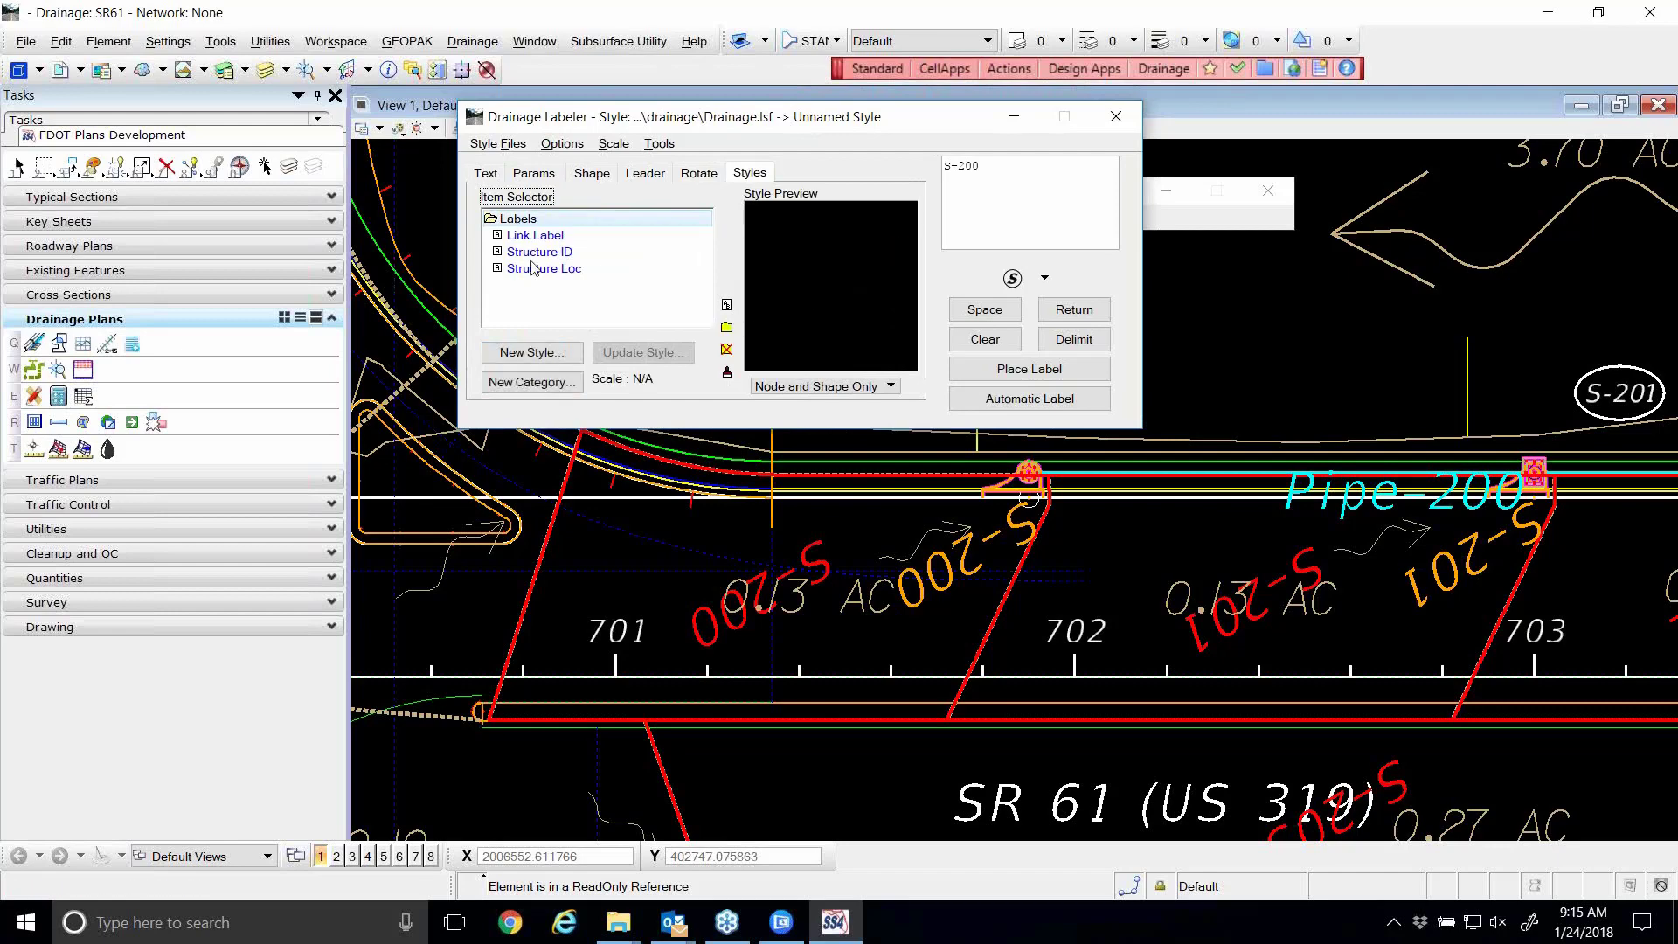
{"action": "left_click", "coordinate": [532, 352]}
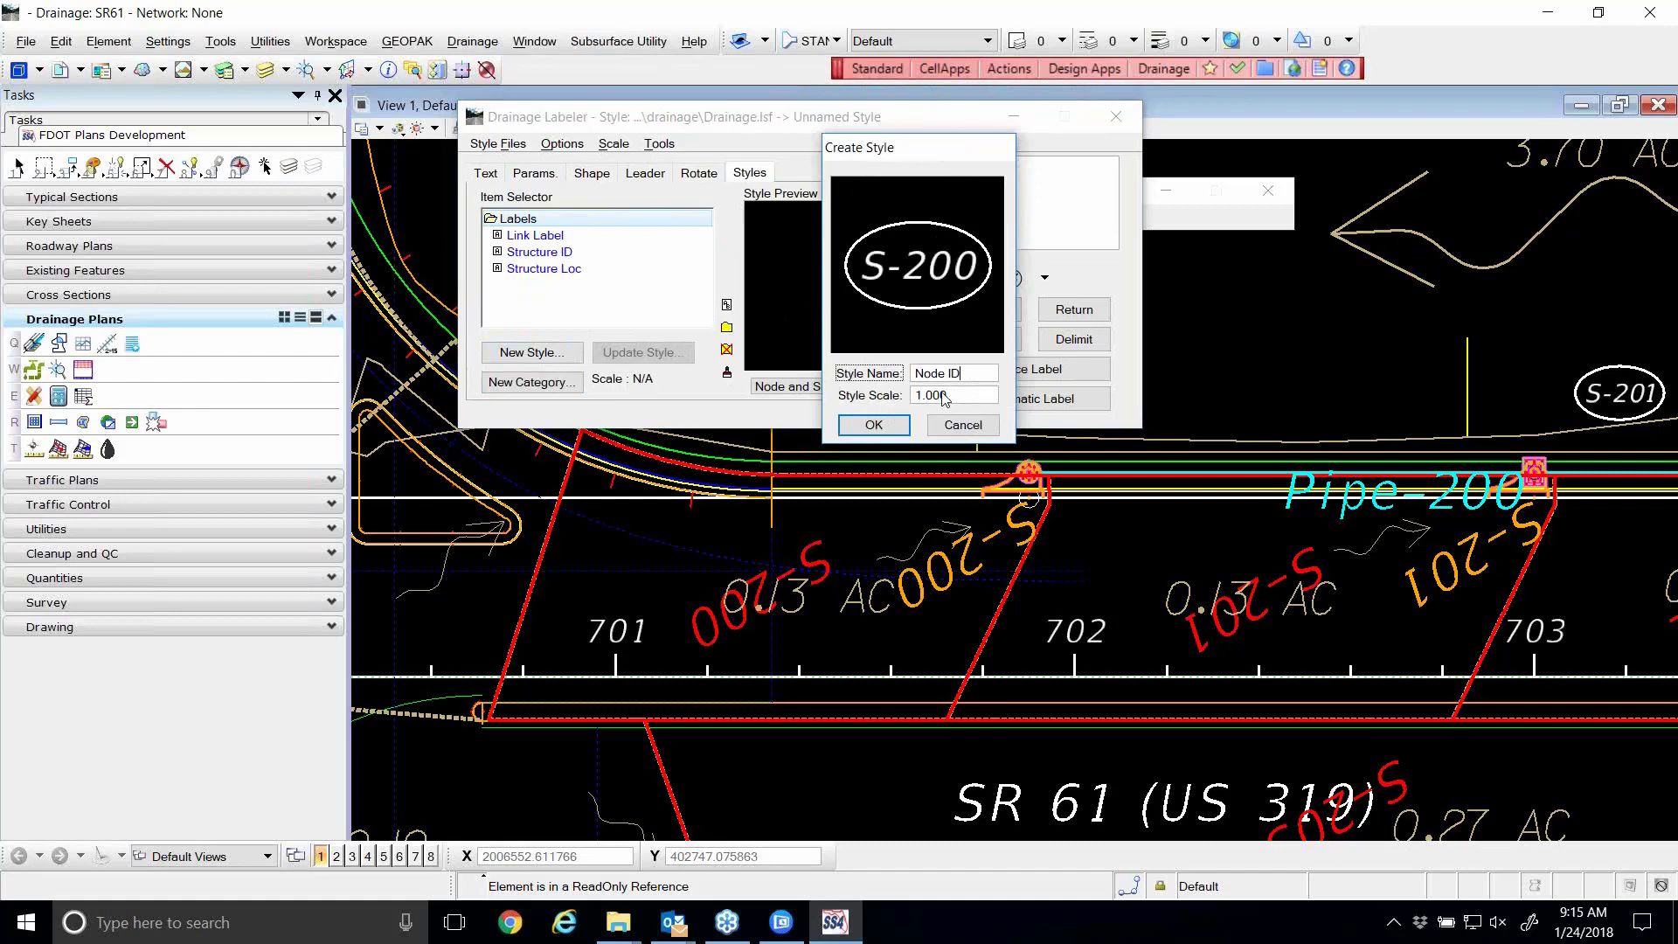
{"action": "left_click", "coordinate": [875, 426]}
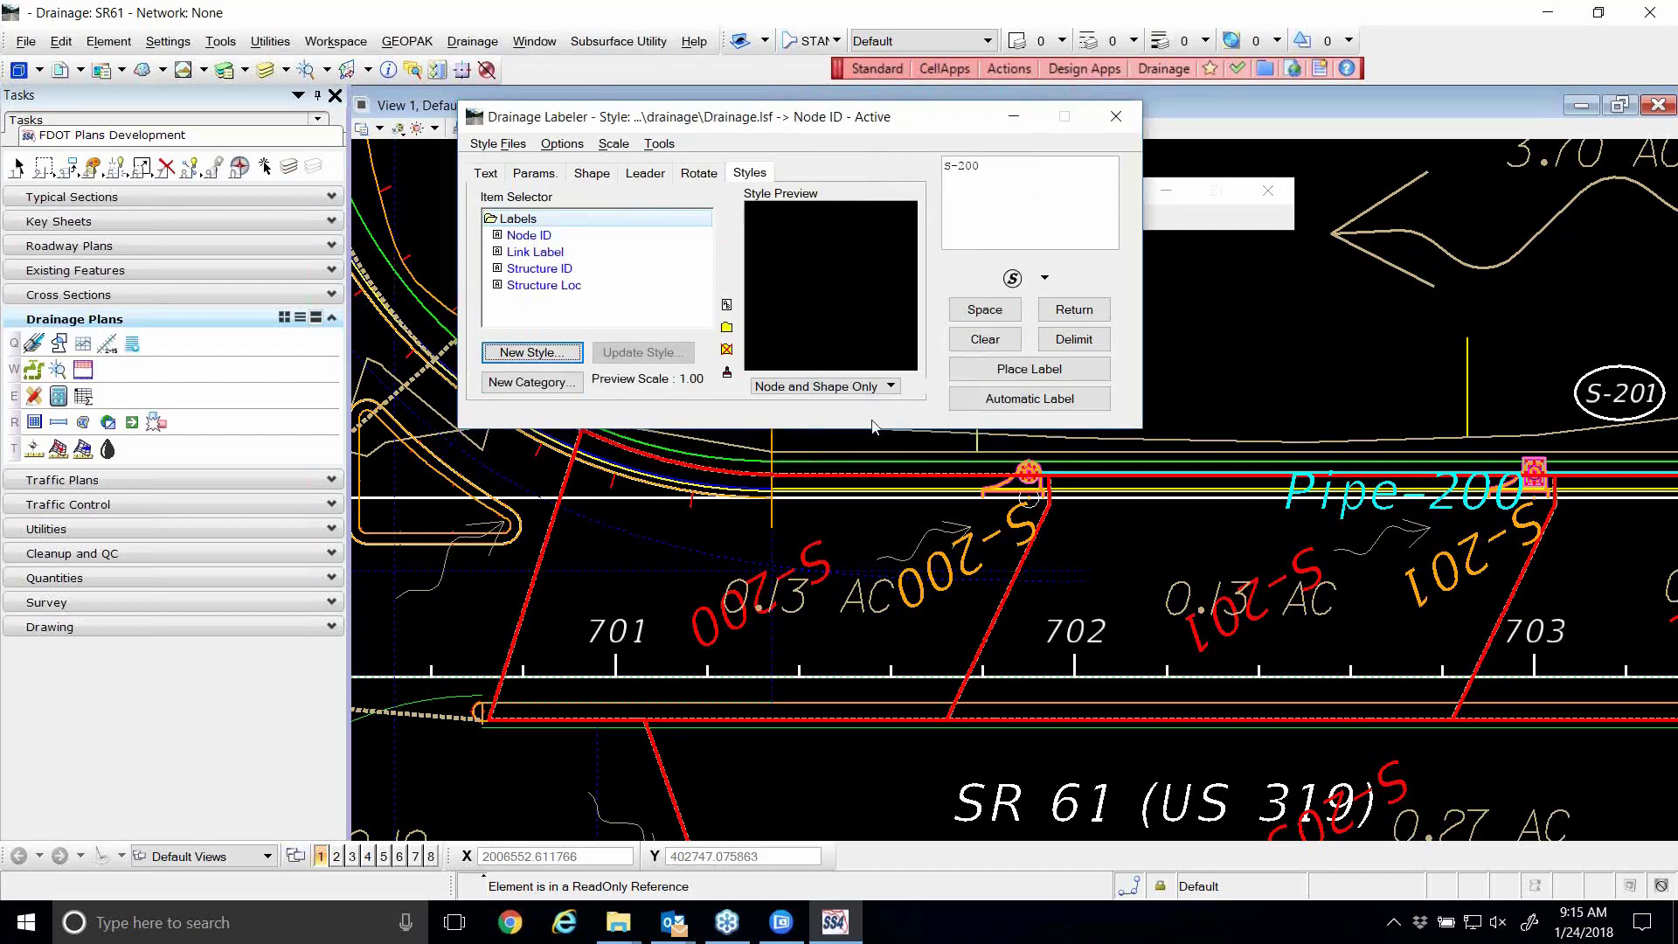
- Compare the Node ID style's preview with the current label's text angle and sample output
{"action": "left_click", "coordinate": [544, 252]}
{"action": "left_click", "coordinate": [528, 236]}
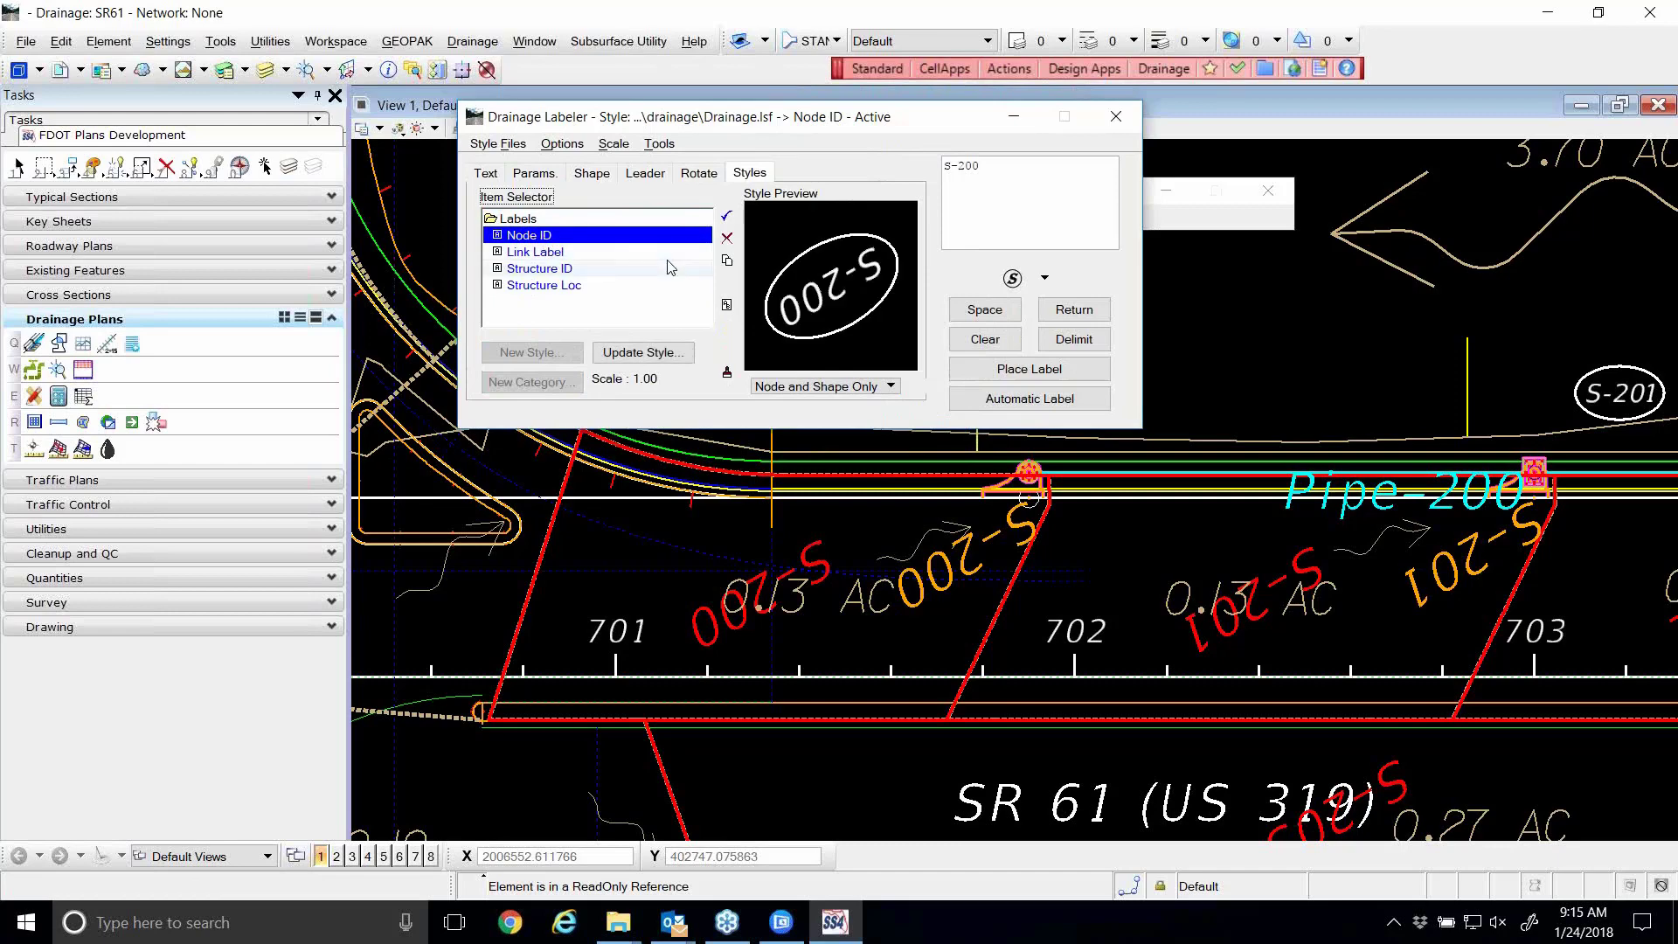
{"action": "left_click", "coordinate": [710, 177]}
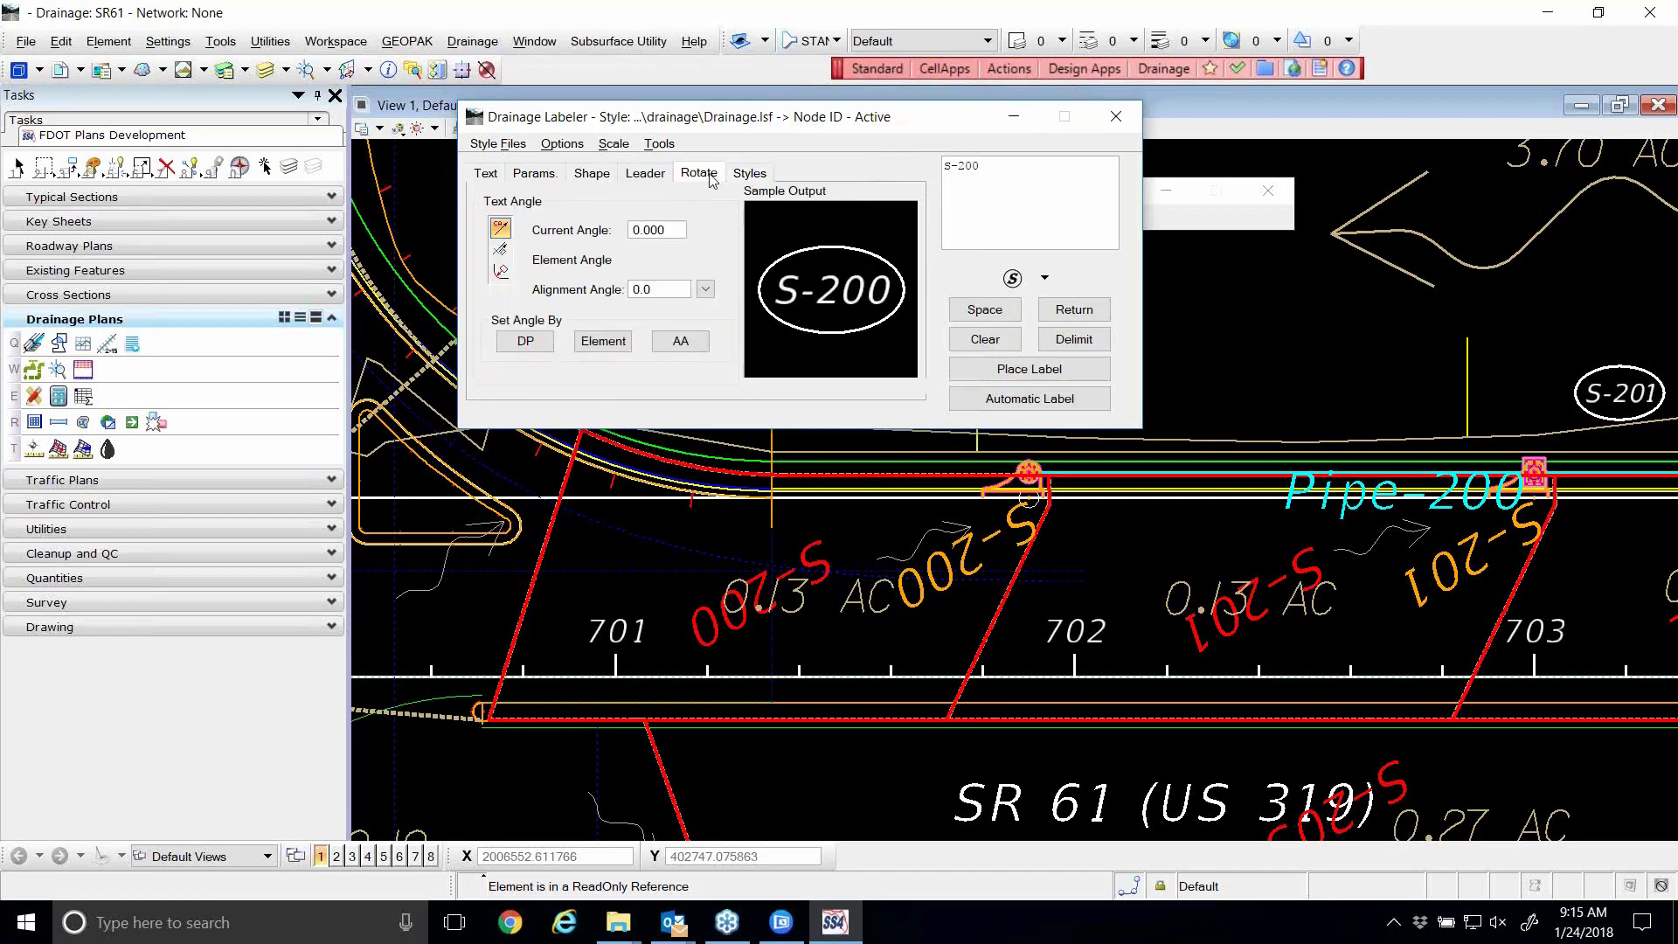
{"action": "left_click", "coordinate": [759, 173]}
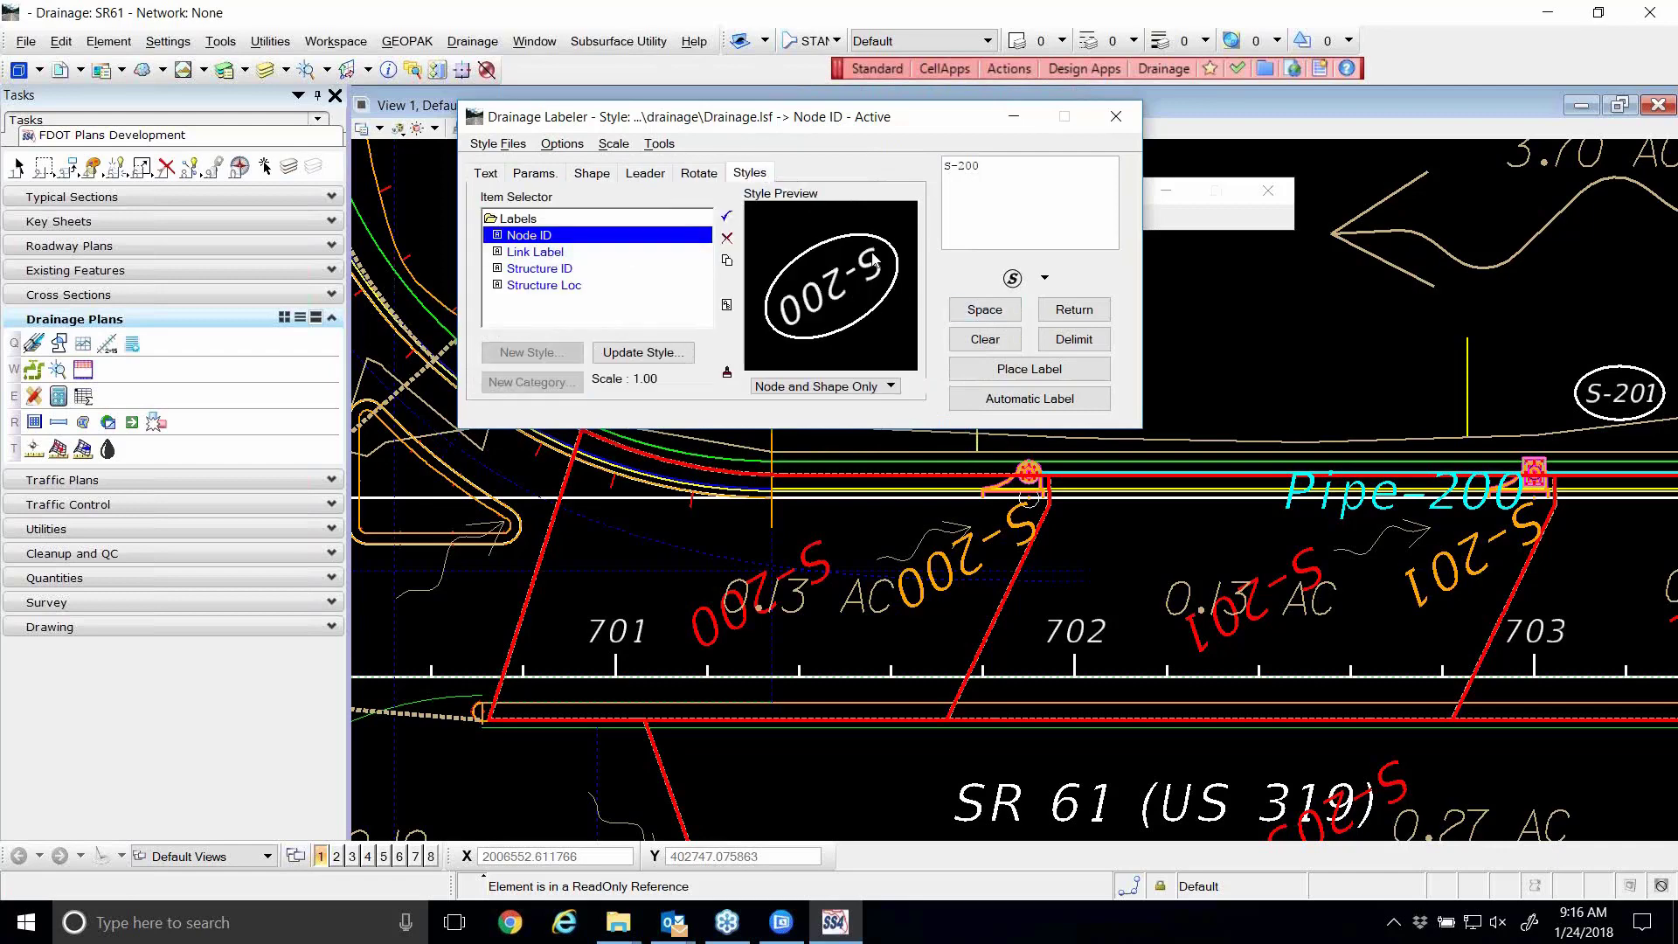
{"action": "left_click", "coordinate": [708, 175]}
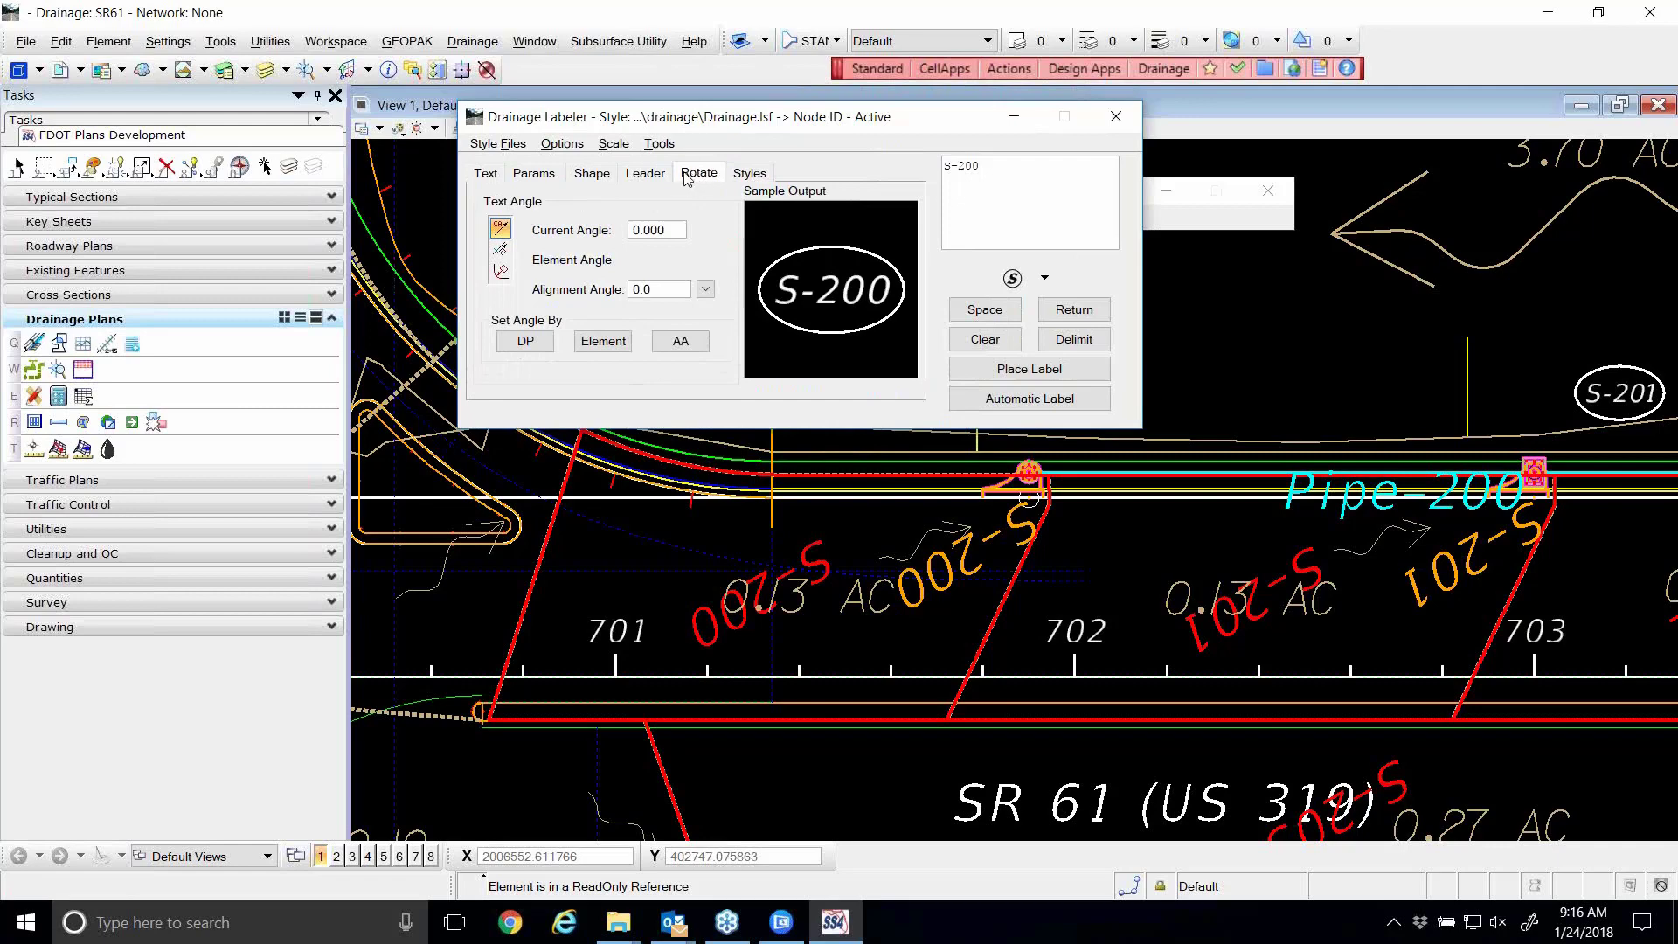
{"action": "left_click", "coordinate": [749, 175]}
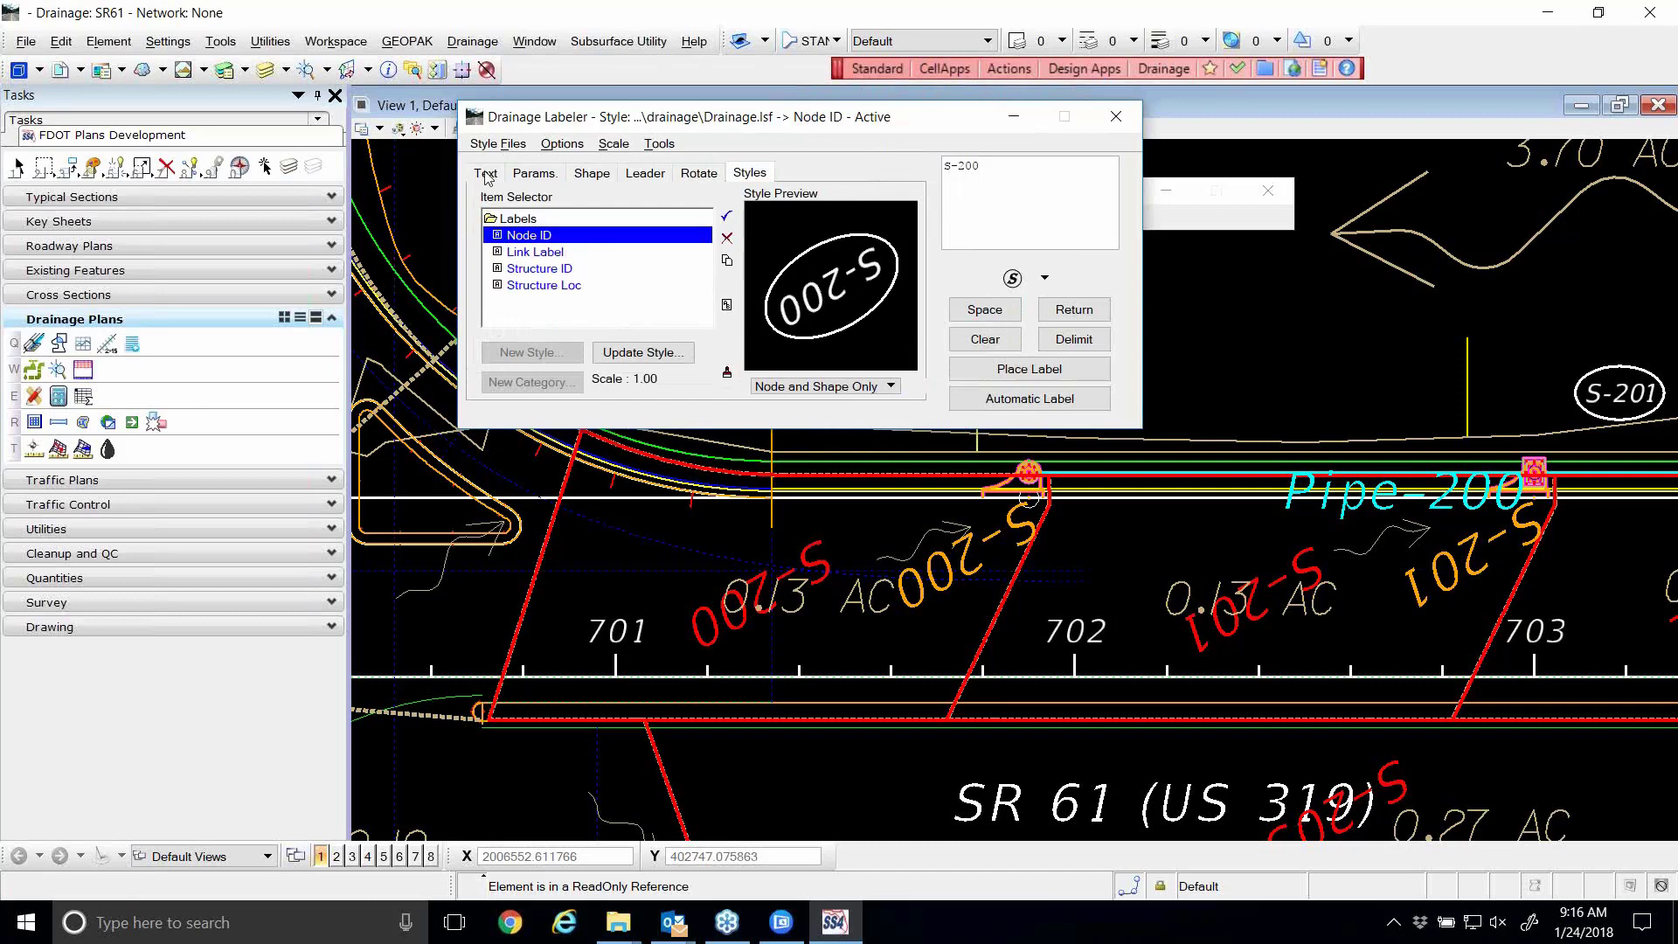
- Save the label style file Drainage.lsf and close the Drainage Labeler
{"action": "left_click", "coordinate": [491, 144]}
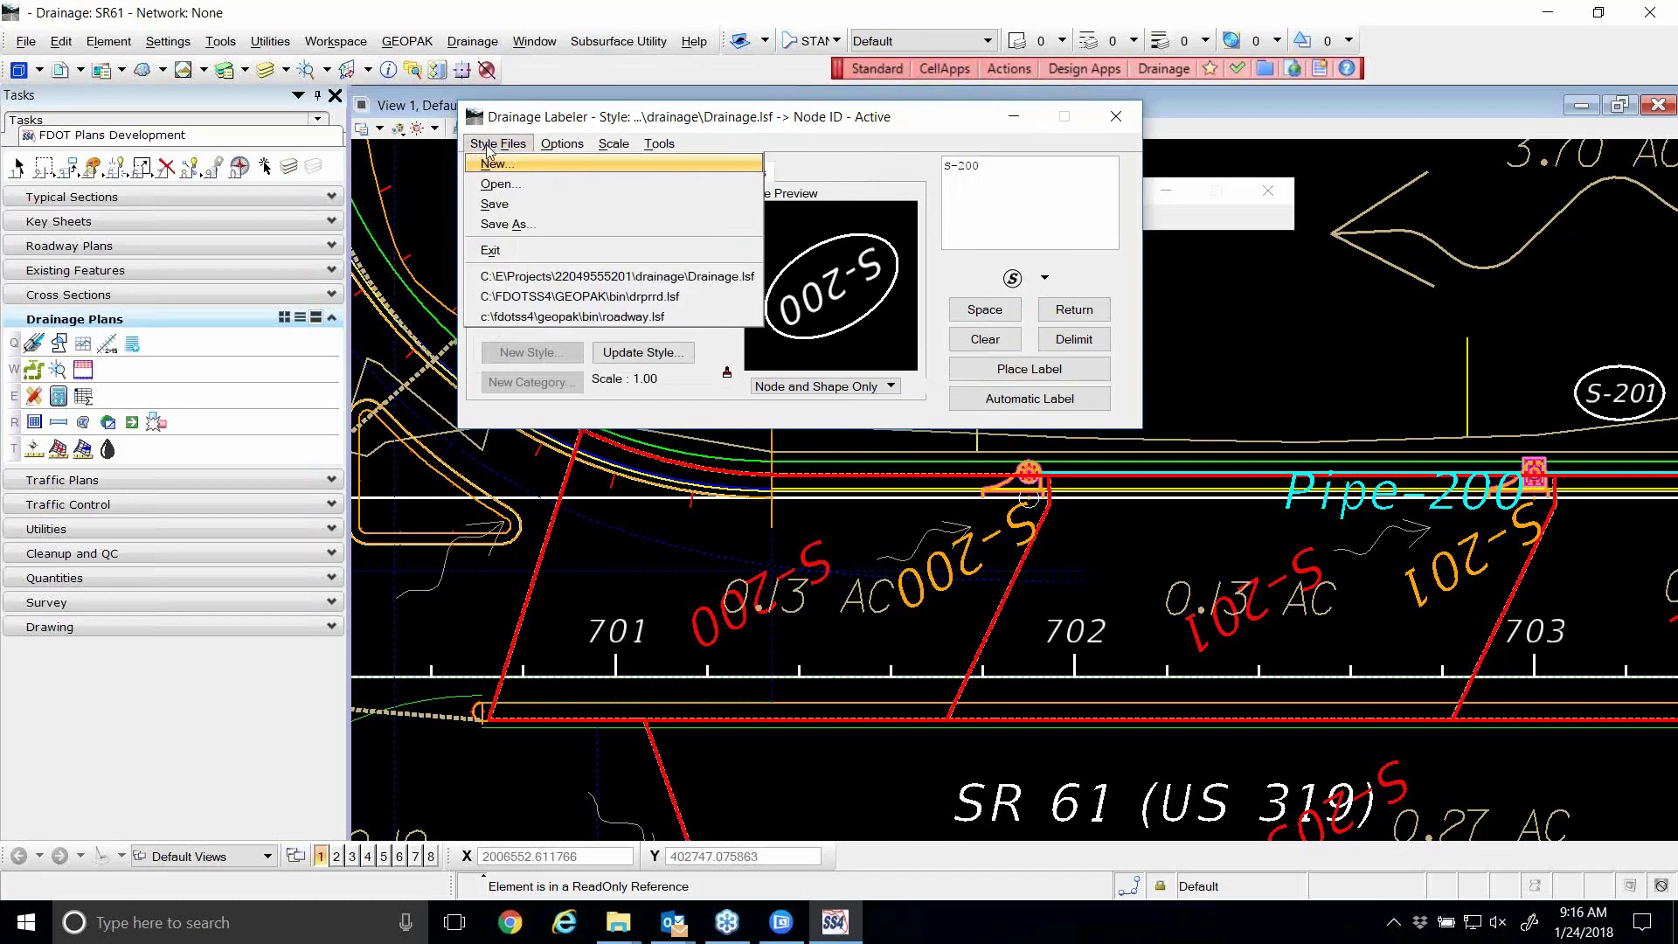
{"action": "left_click", "coordinate": [493, 205]}
{"action": "left_click", "coordinate": [1116, 116]}
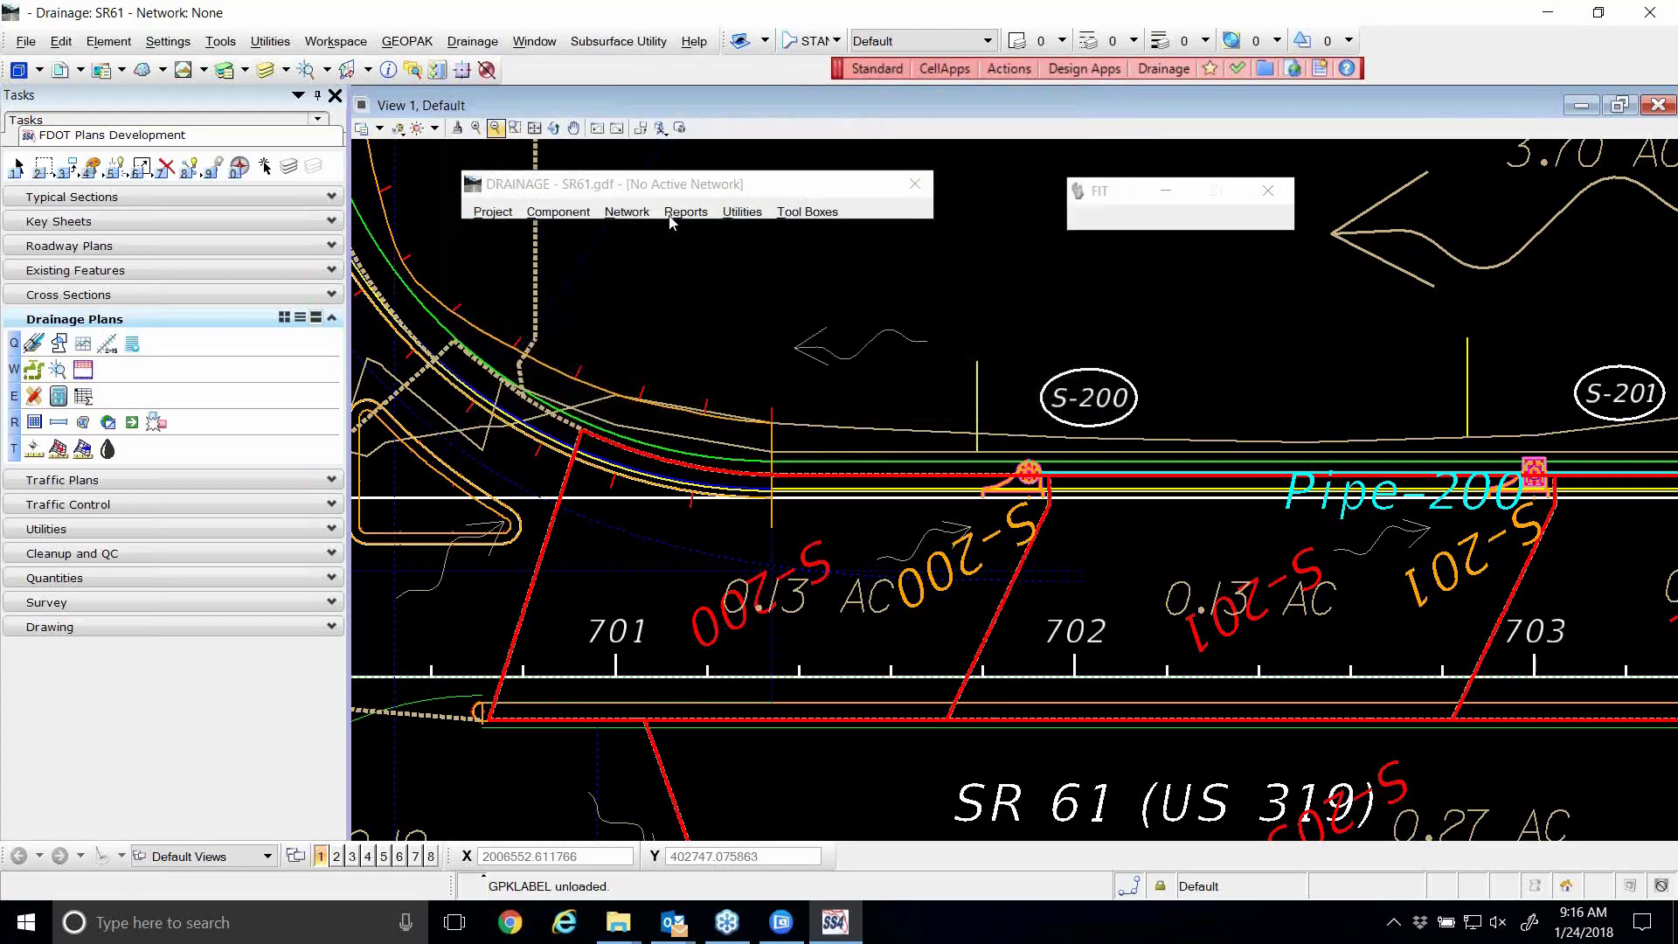
- Reopen the Drainage Labeler and select the saved Node ID style
{"action": "left_click", "coordinate": [806, 211]}
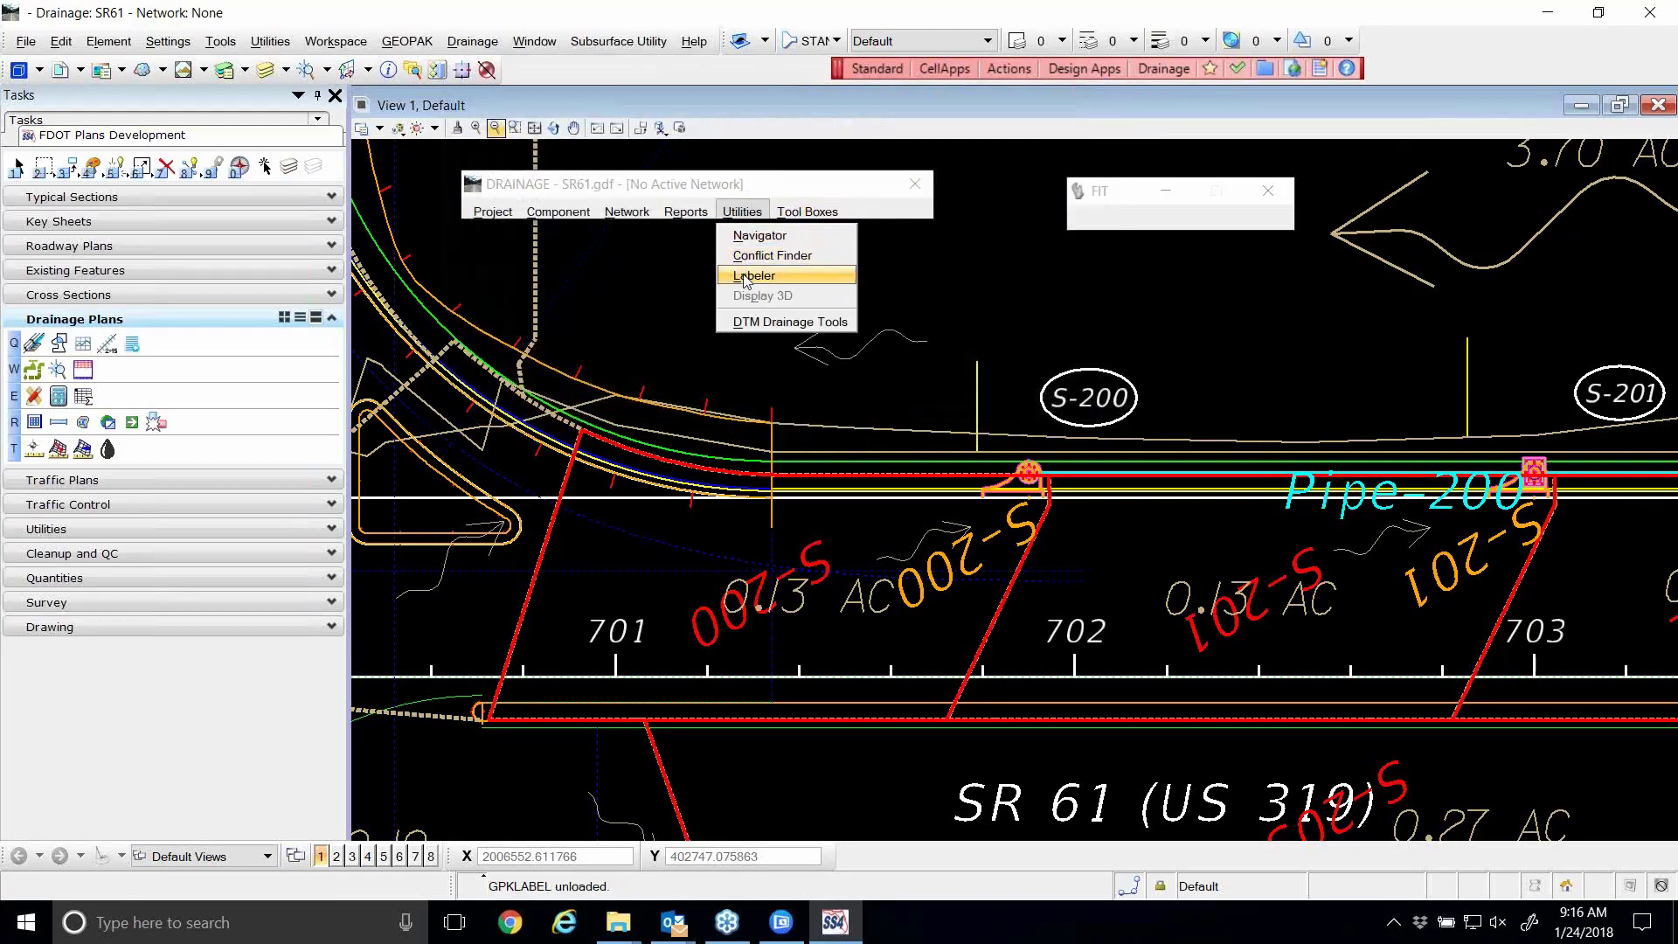
{"action": "left_click", "coordinate": [746, 278]}
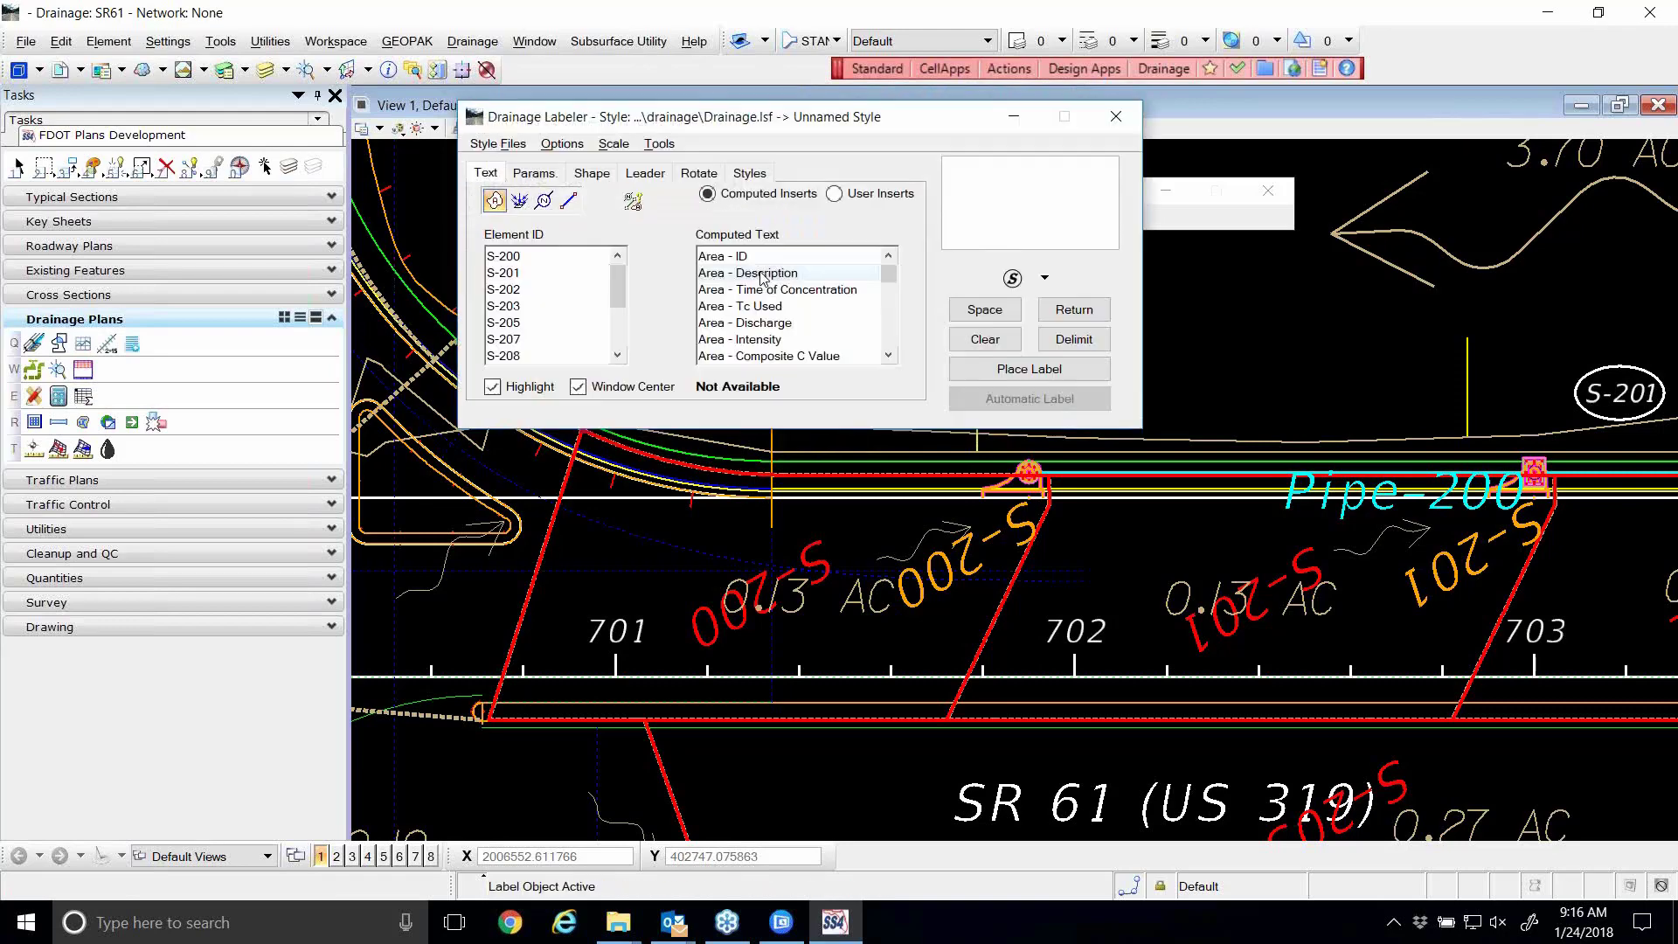
{"action": "left_click", "coordinate": [742, 175]}
{"action": "left_click", "coordinate": [547, 254]}
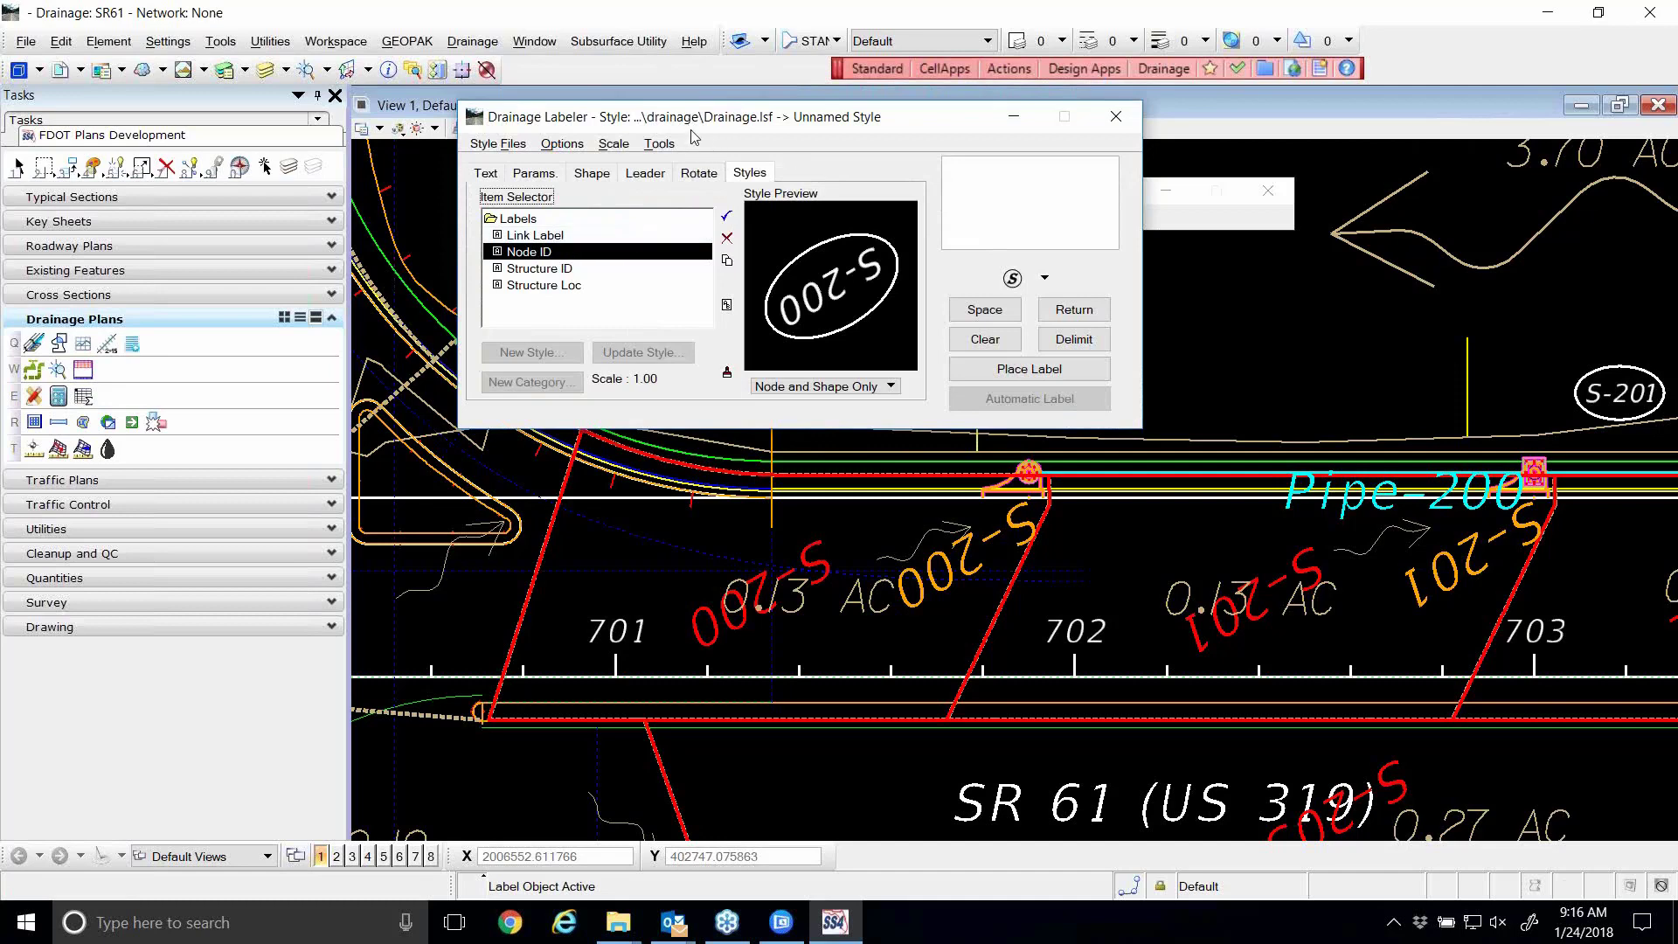
- Examine the previews of the Link Label, Node ID and Structure ID styles in the style library
{"action": "left_click_drag", "start_coordinate": [687, 129], "coordinate": [674, 183]}
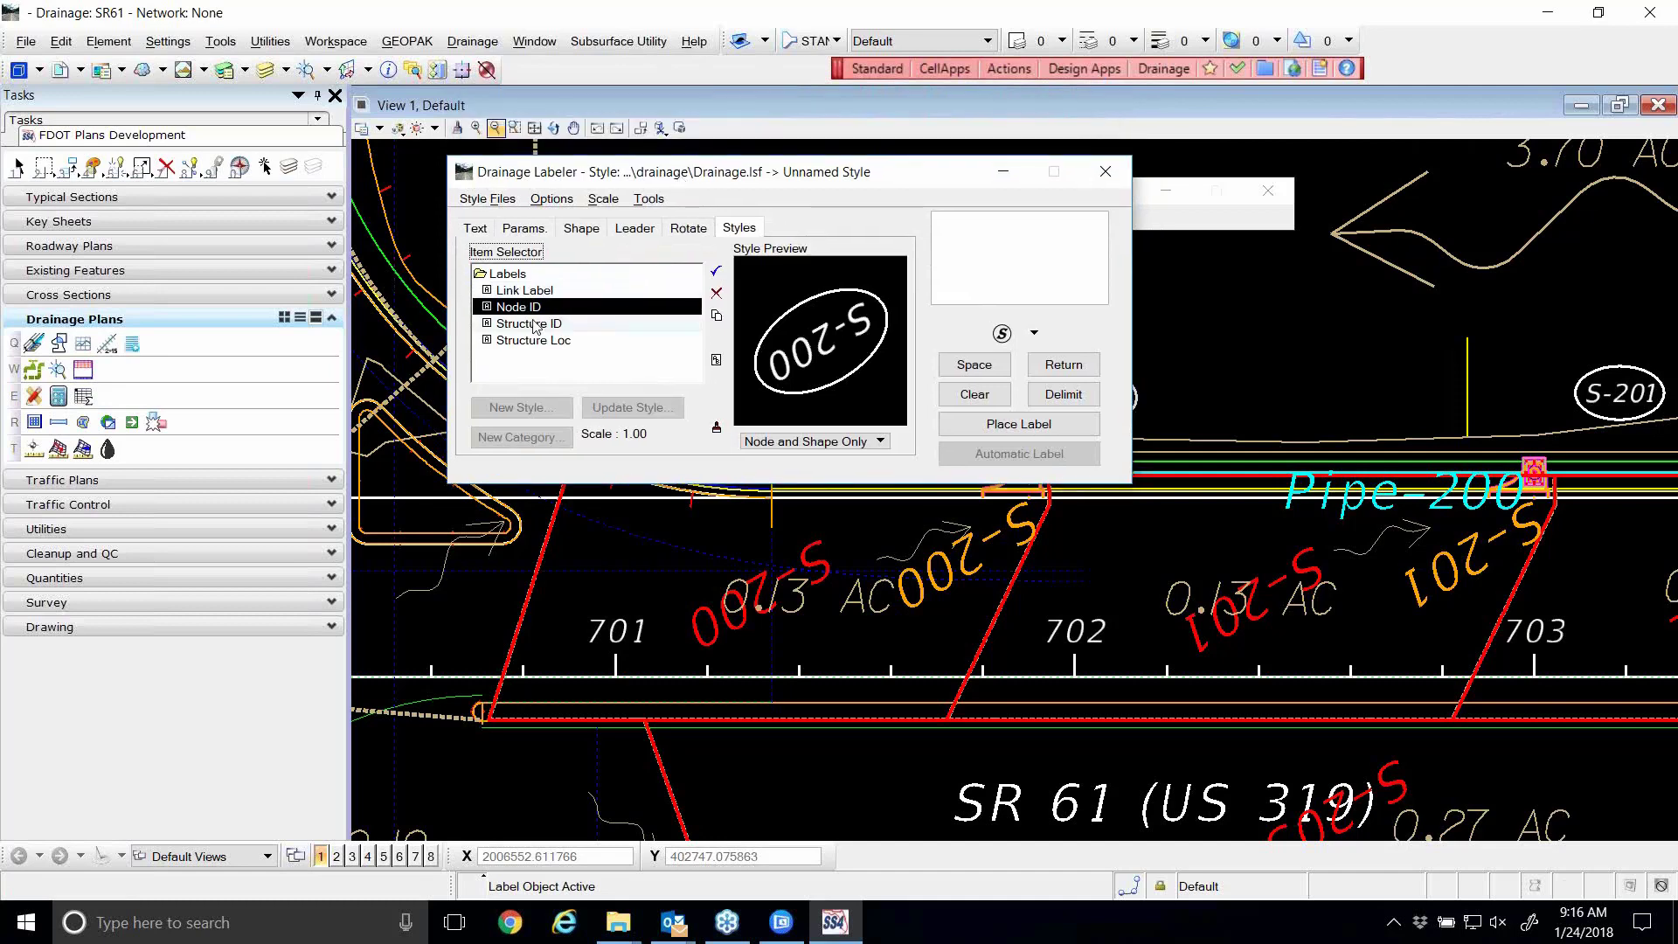
{"action": "left_click_drag", "start_coordinate": [582, 184], "coordinate": [580, 250]}
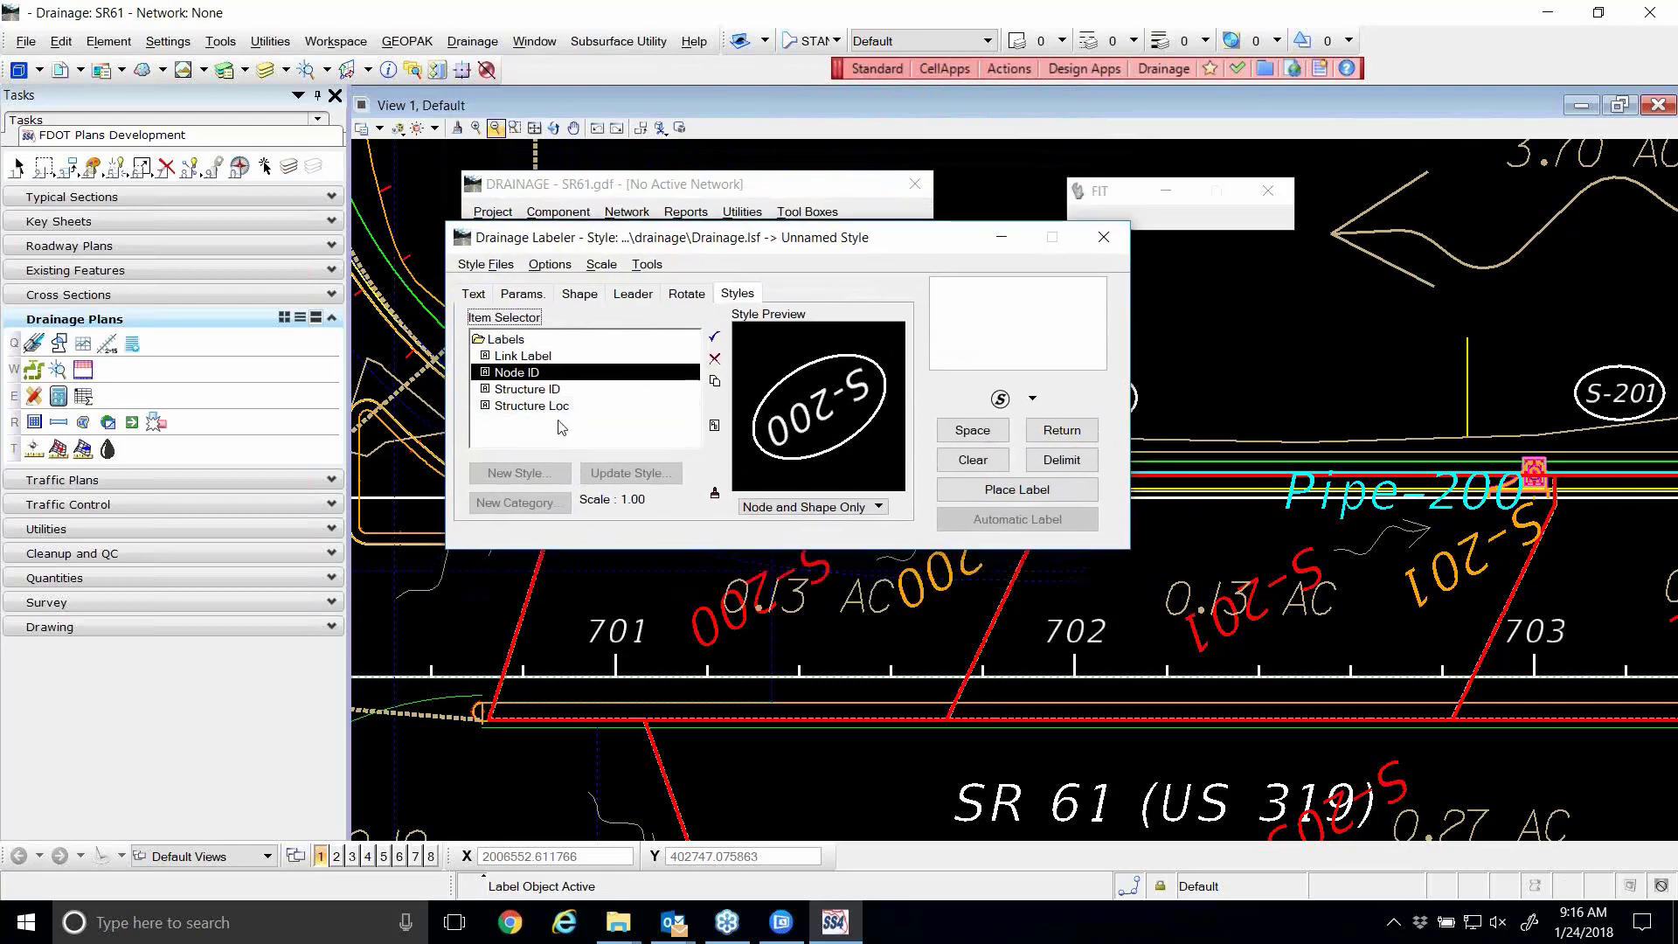
{"action": "left_click", "coordinate": [524, 356]}
{"action": "left_click", "coordinate": [516, 339]}
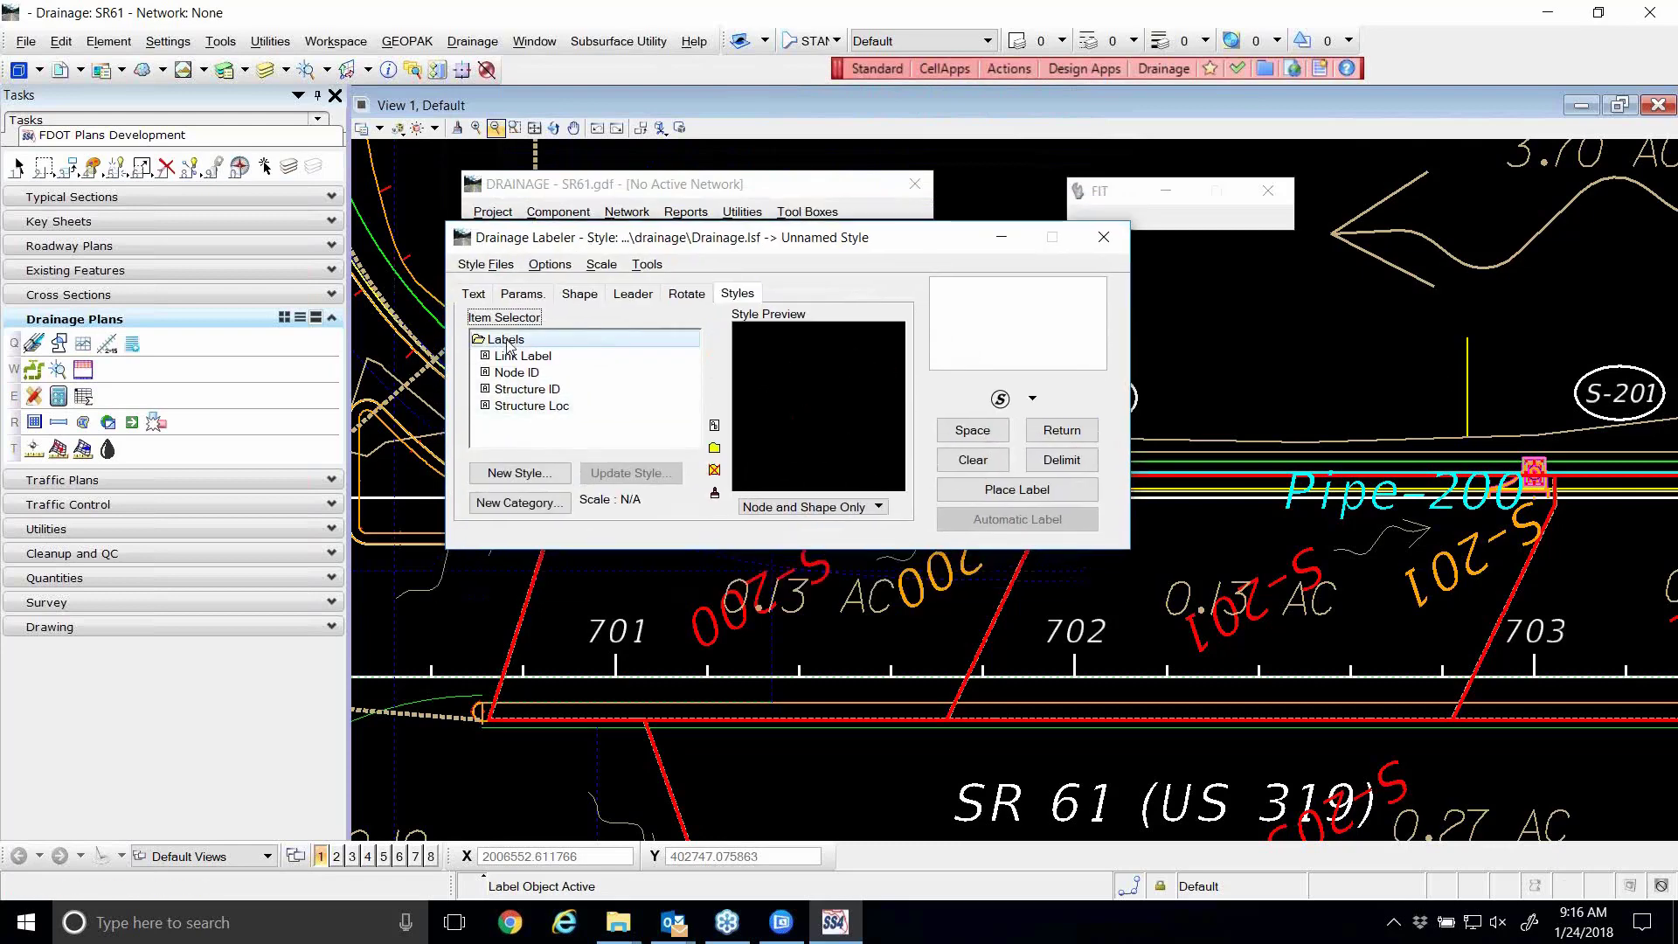
{"action": "left_click", "coordinate": [535, 375]}
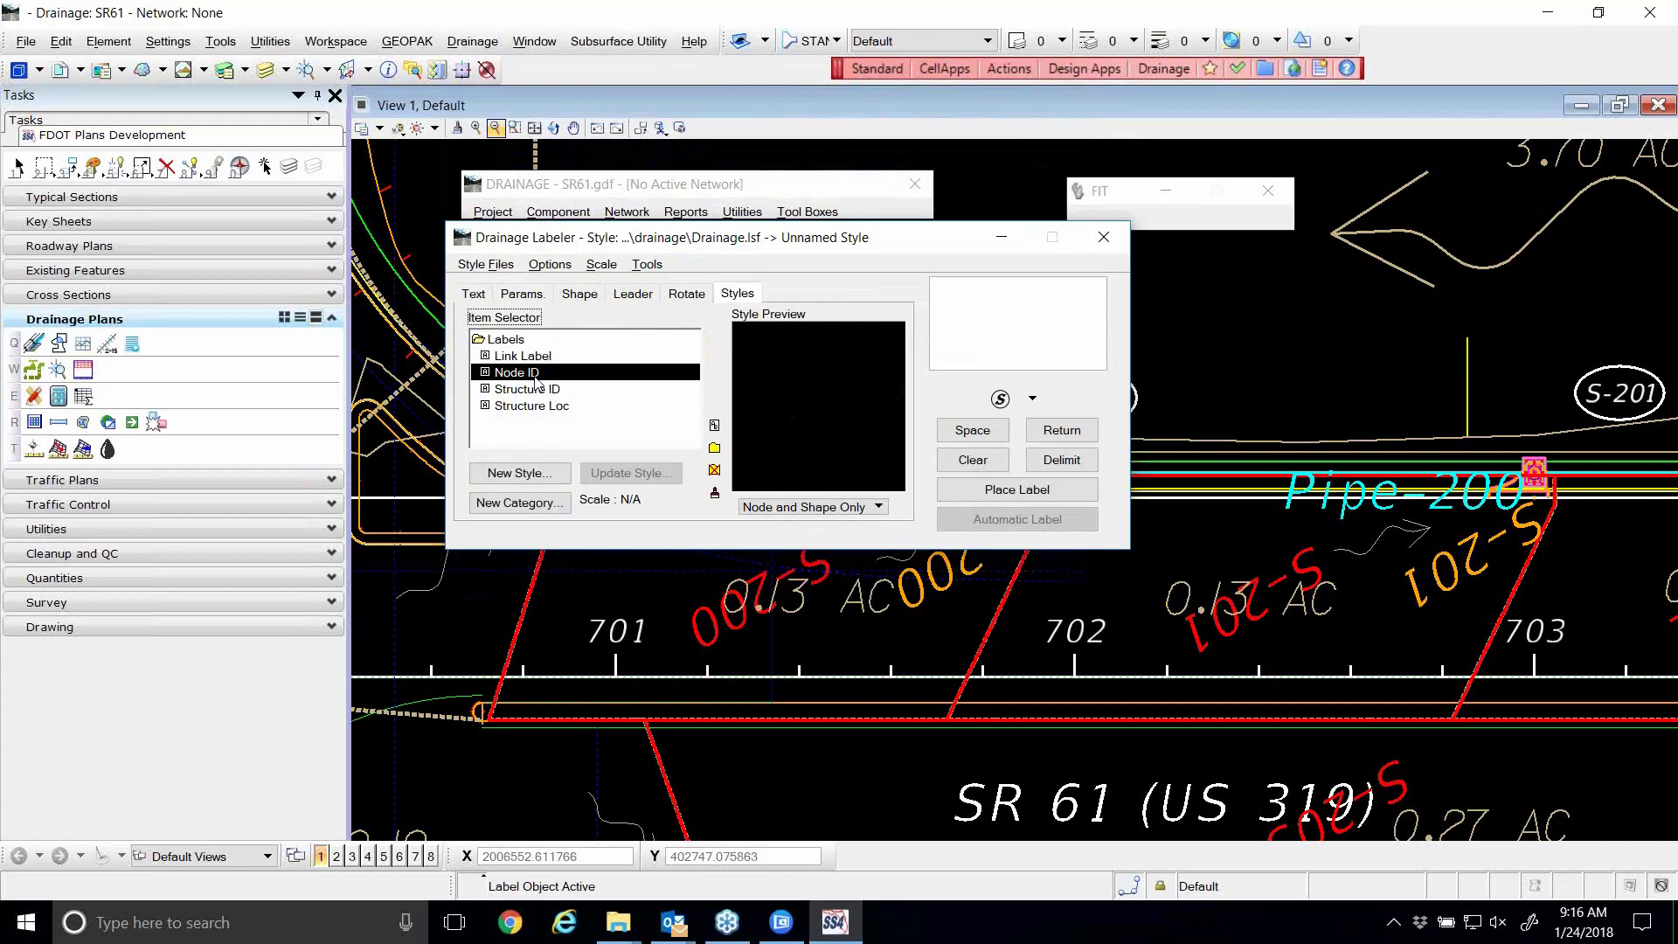
{"action": "left_click", "coordinate": [535, 375]}
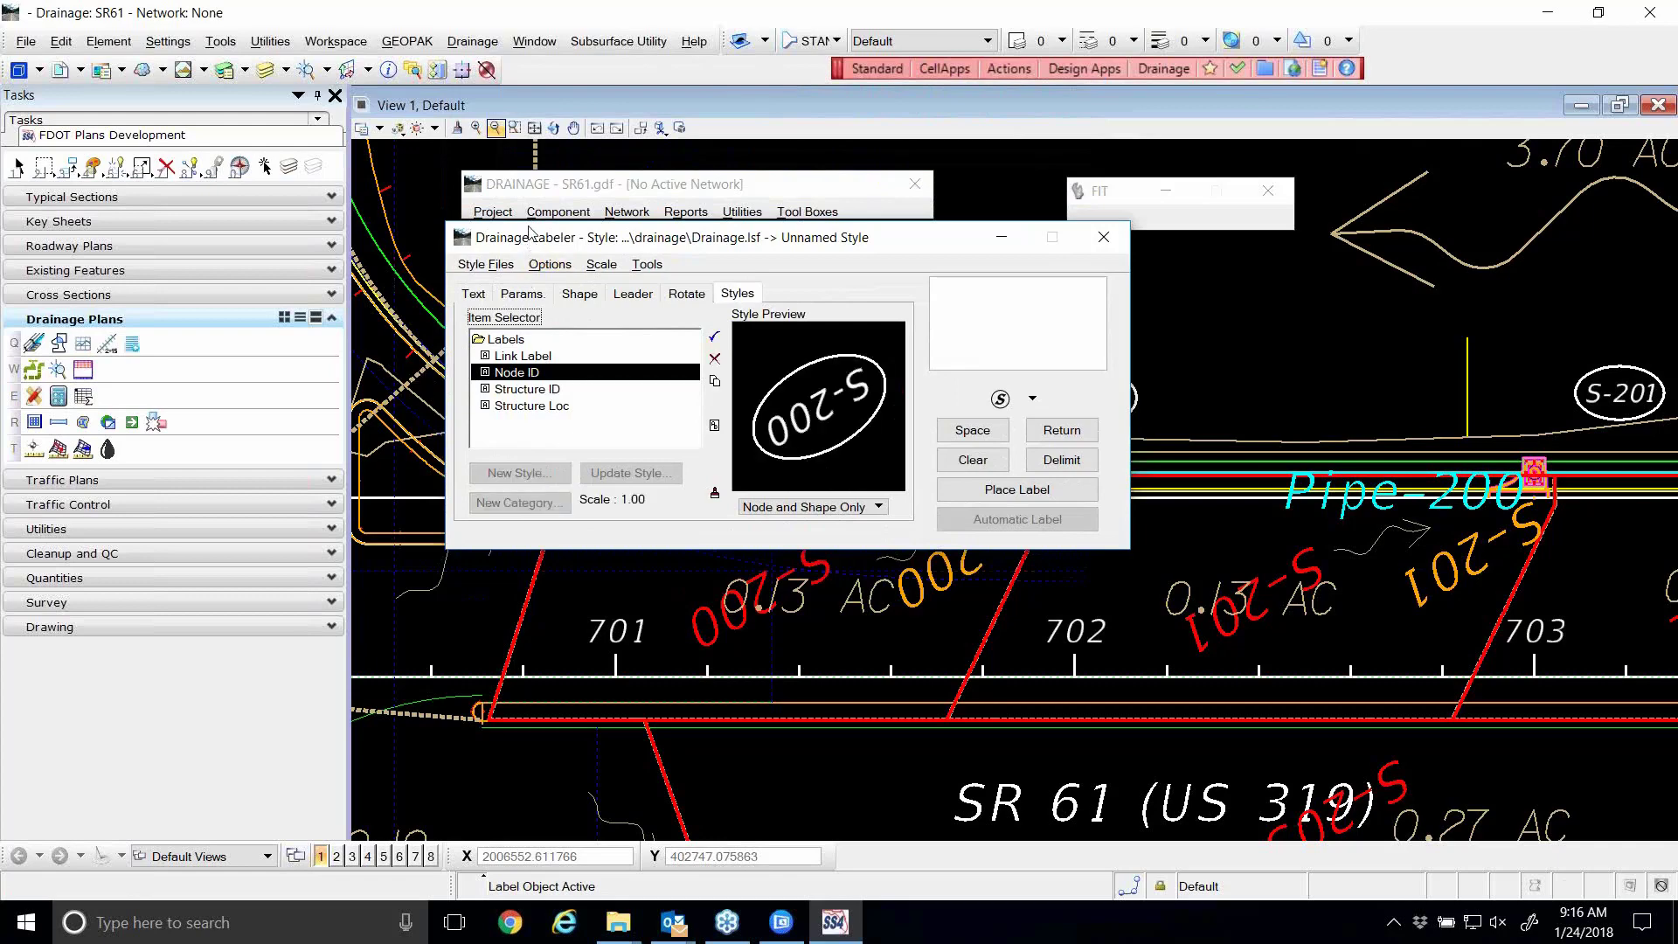
{"action": "left_click_drag", "start_coordinate": [529, 231], "coordinate": [520, 189]}
{"action": "left_click", "coordinate": [522, 313]}
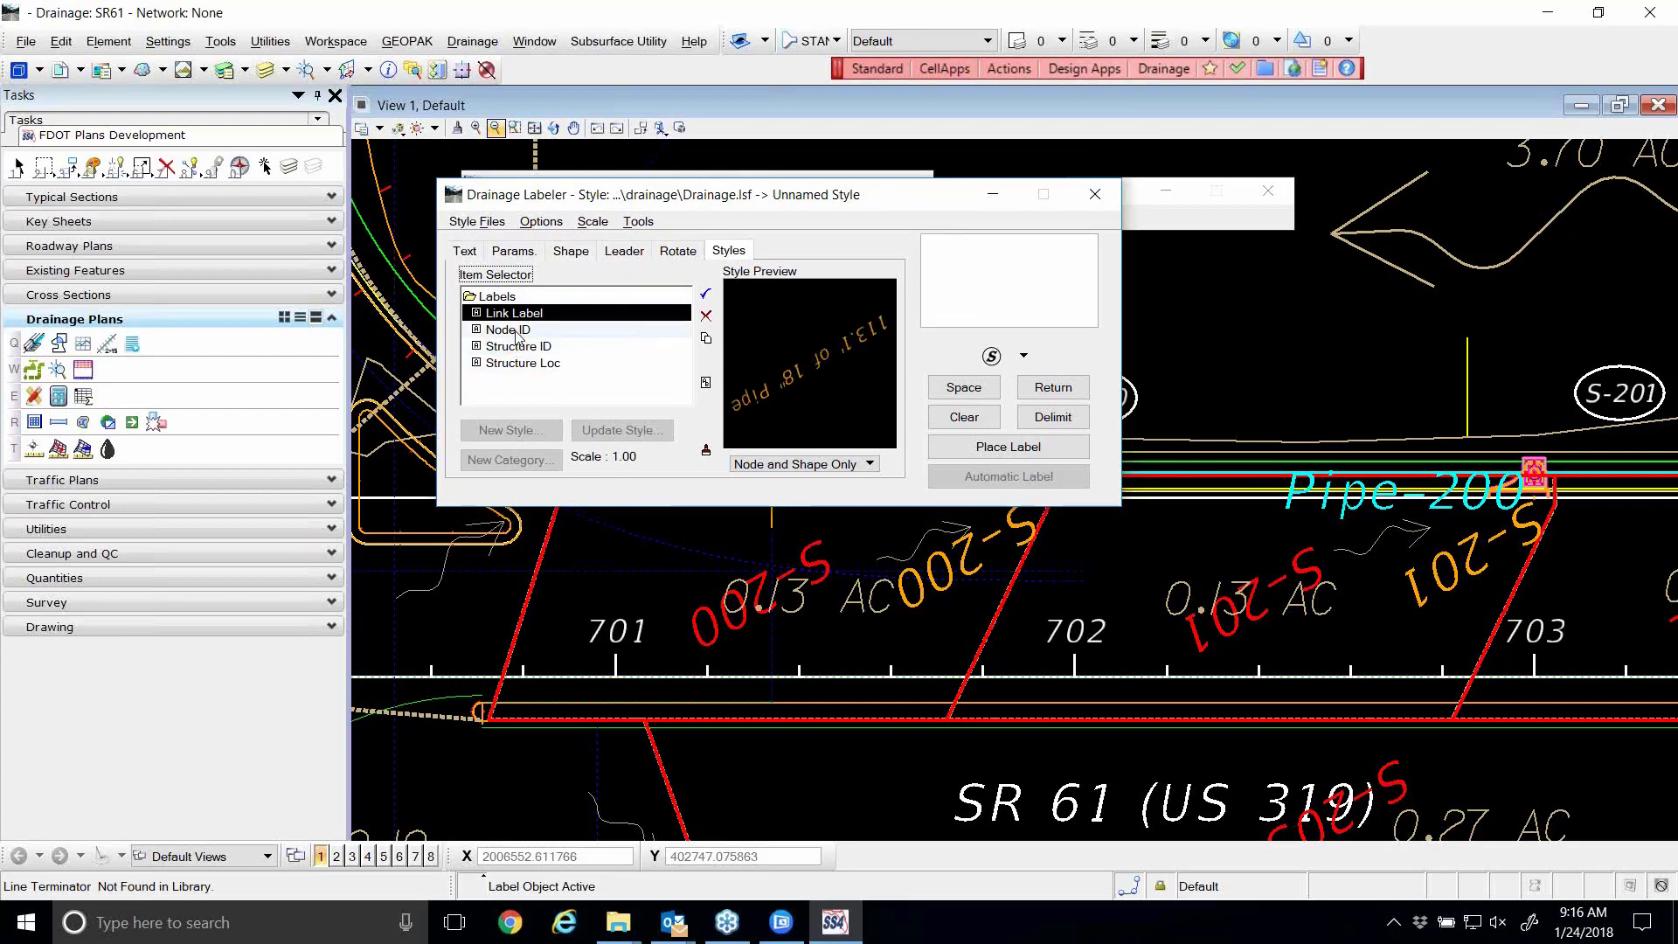
{"action": "left_click", "coordinate": [516, 332]}
{"action": "left_click", "coordinate": [521, 347]}
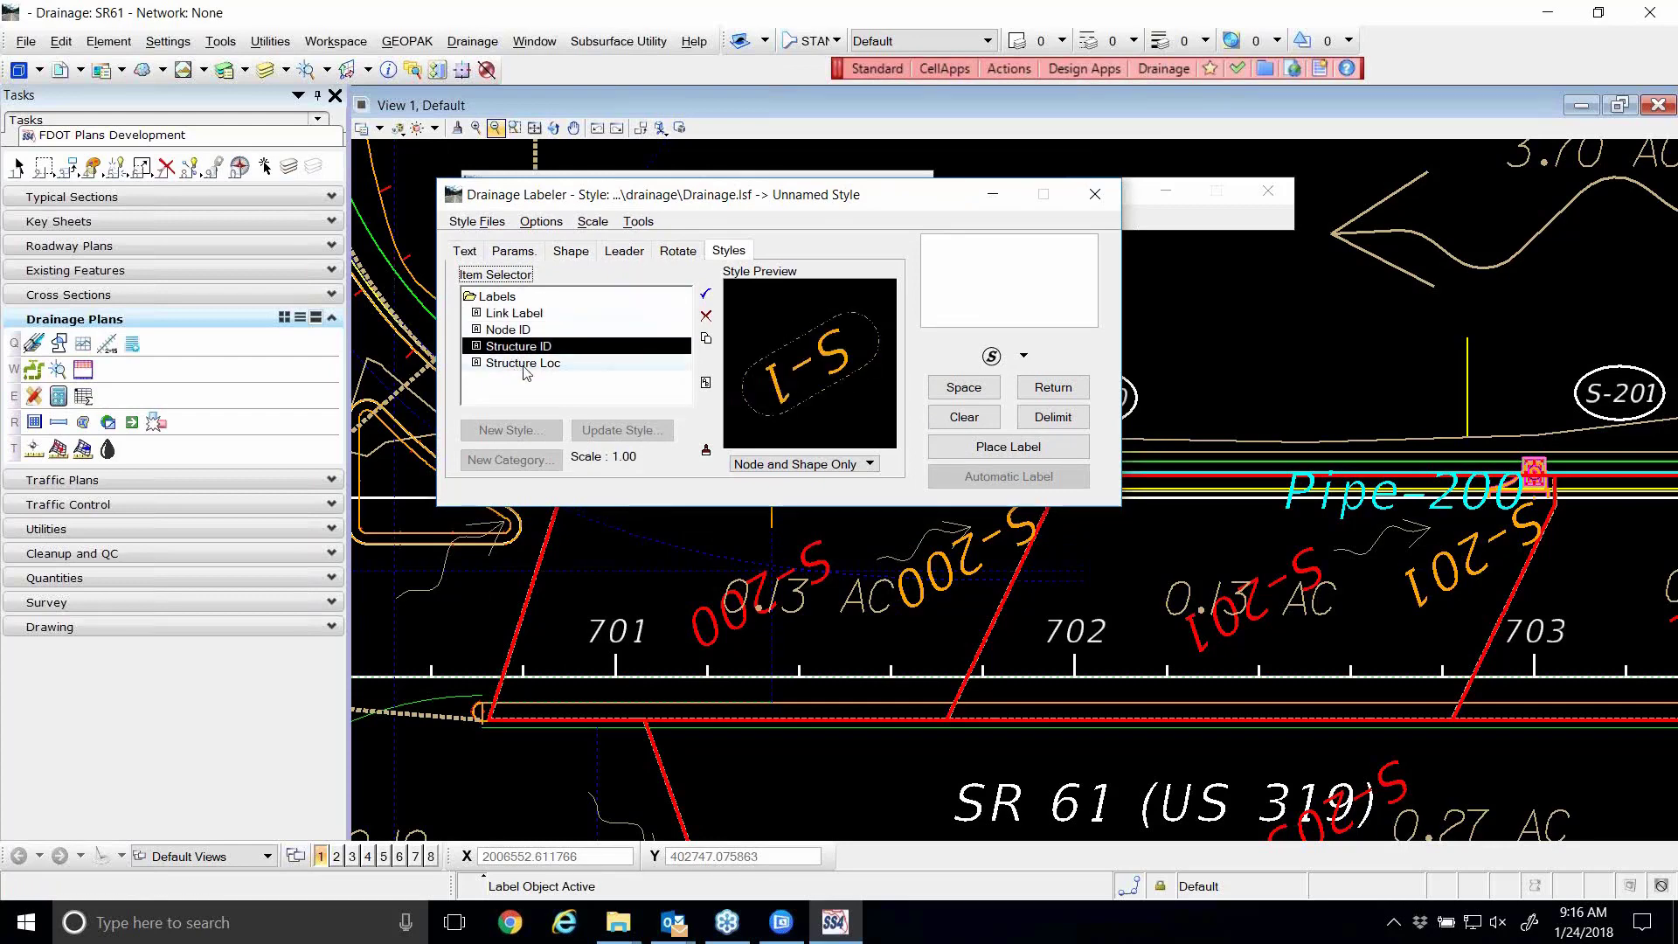
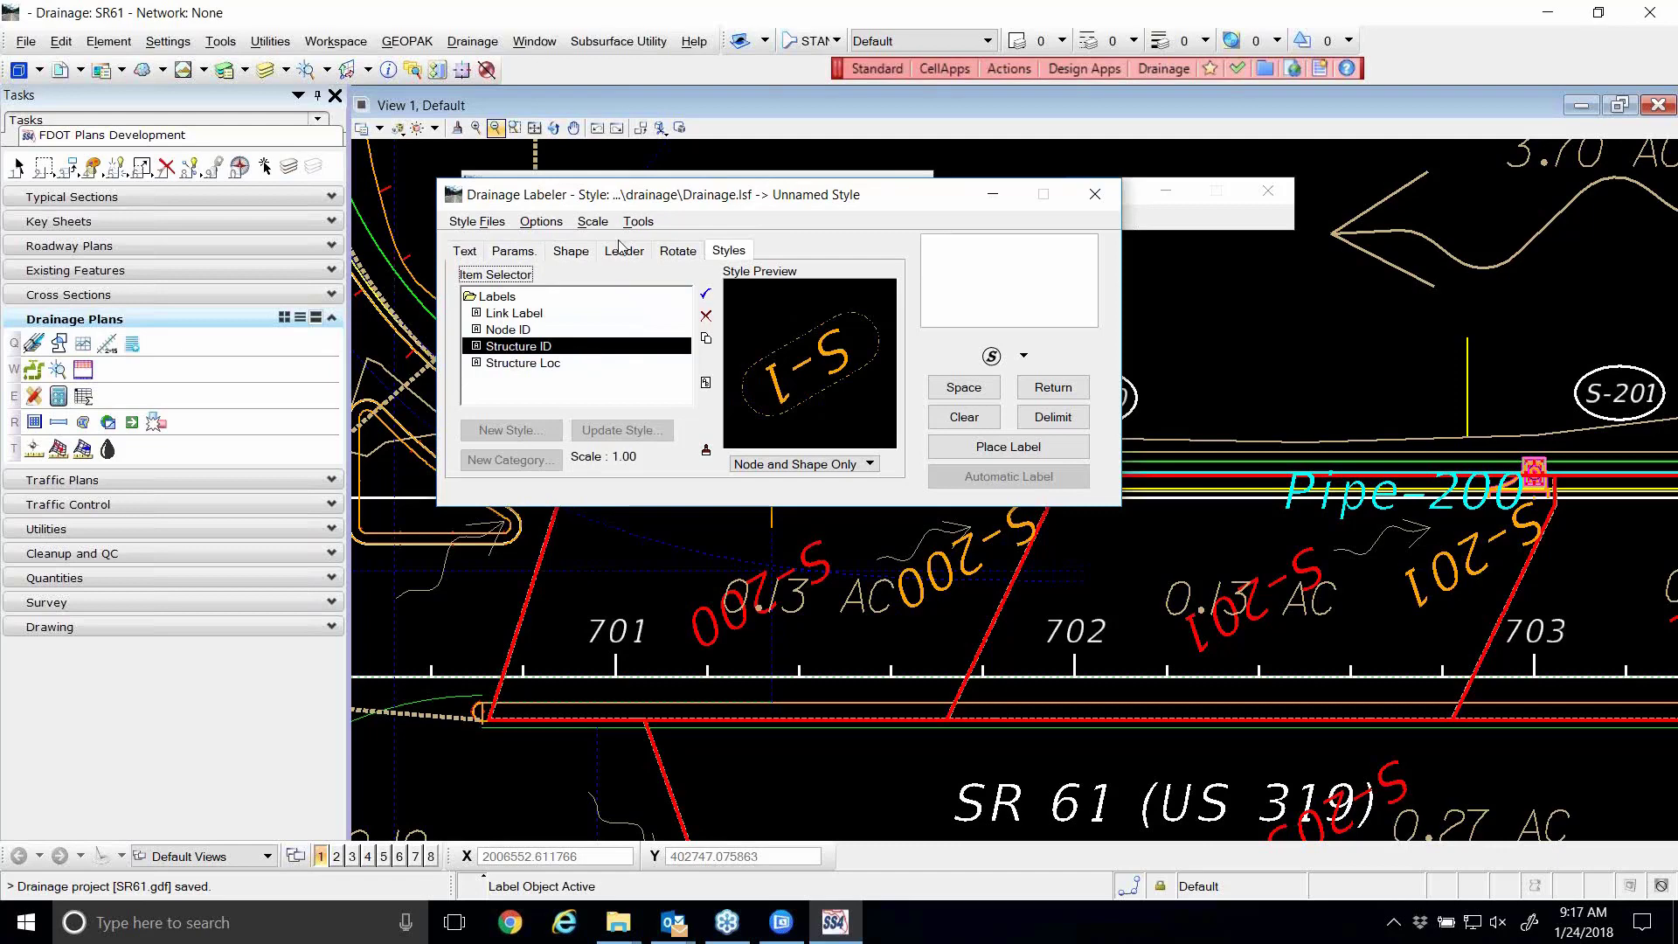
{"action": "left_click_drag", "start_coordinate": [614, 200], "coordinate": [631, 178]}
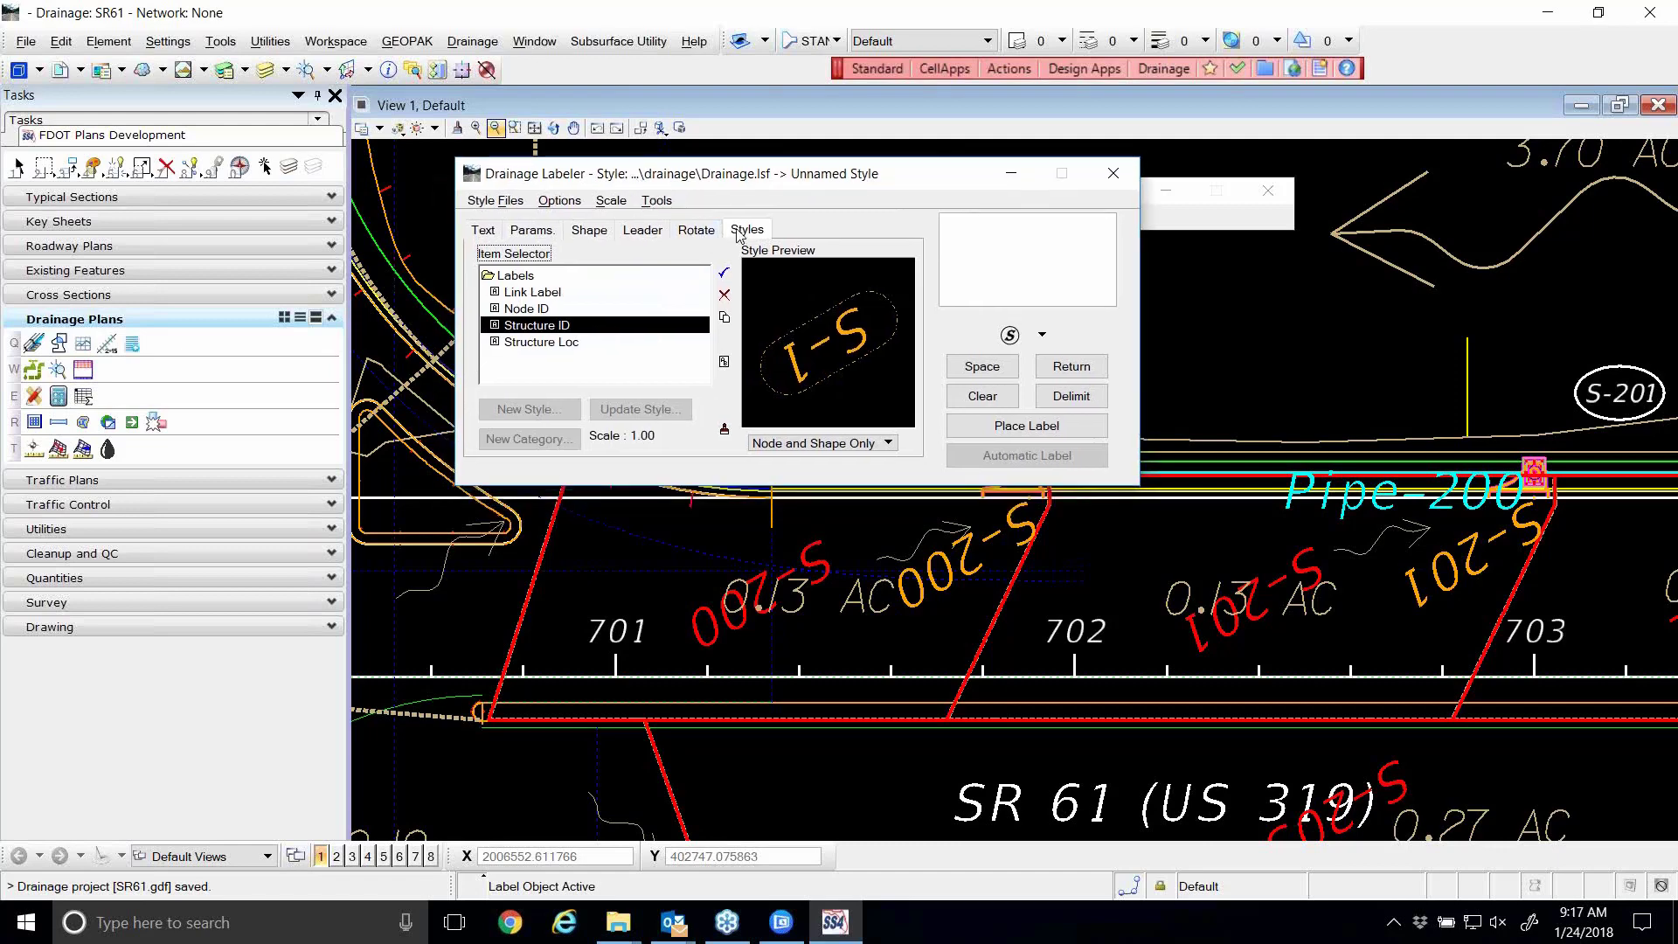
- Activate the Node ID style and set the label text's line spacing to 5.000
{"action": "left_click", "coordinate": [530, 310]}
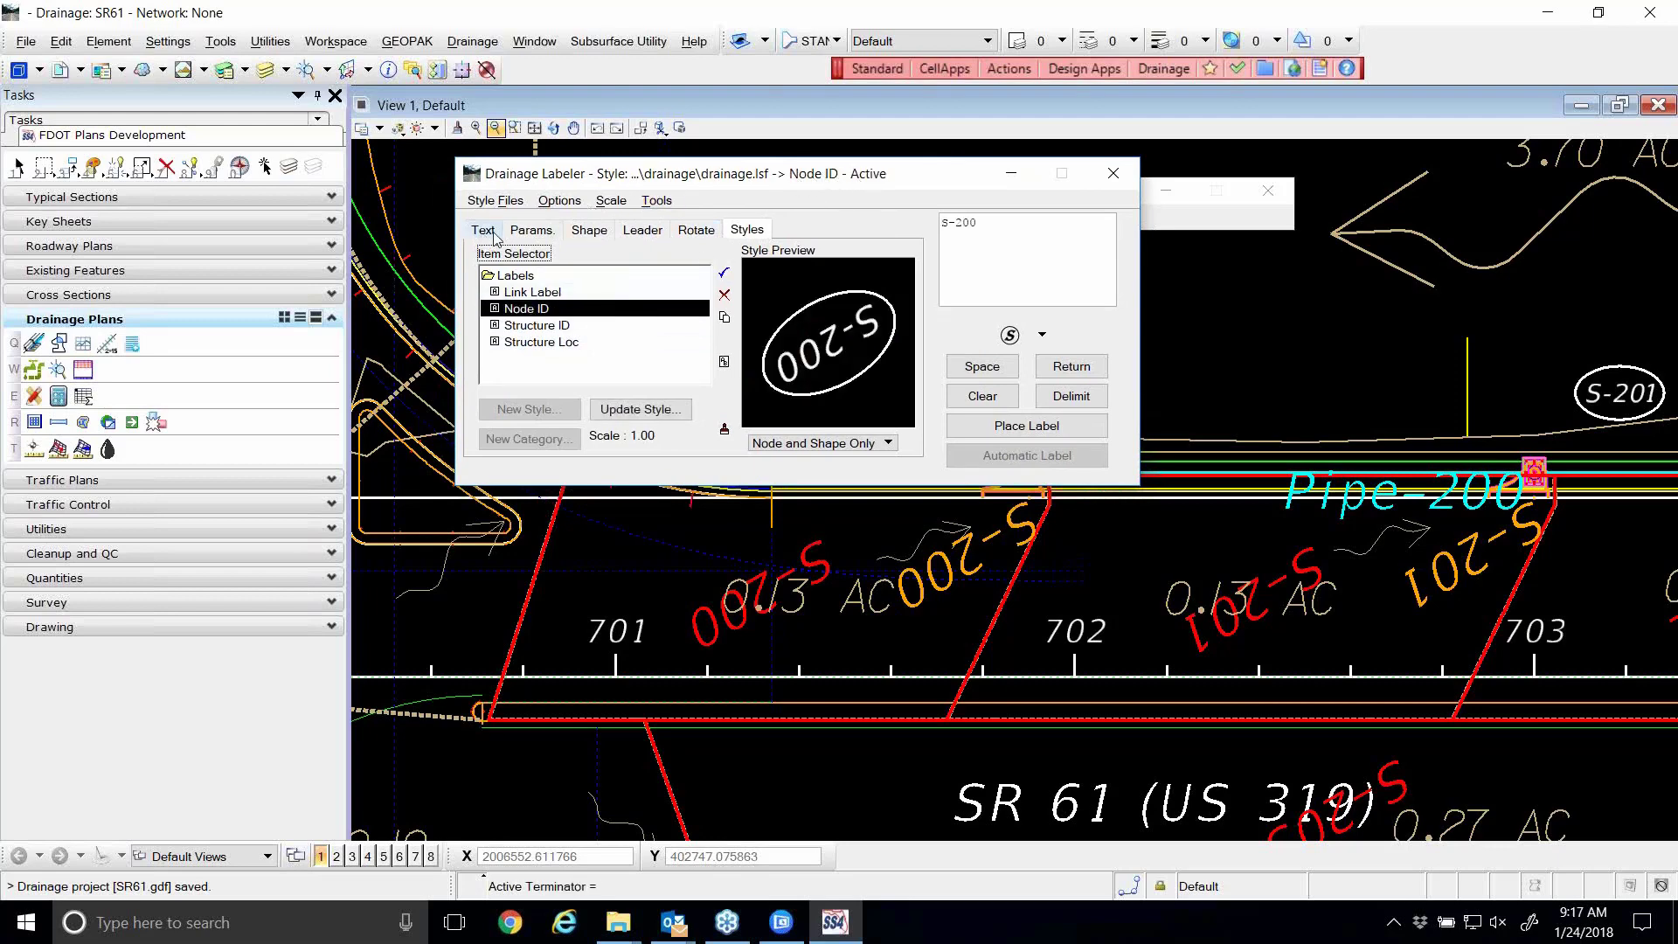
{"action": "left_click", "coordinate": [524, 231]}
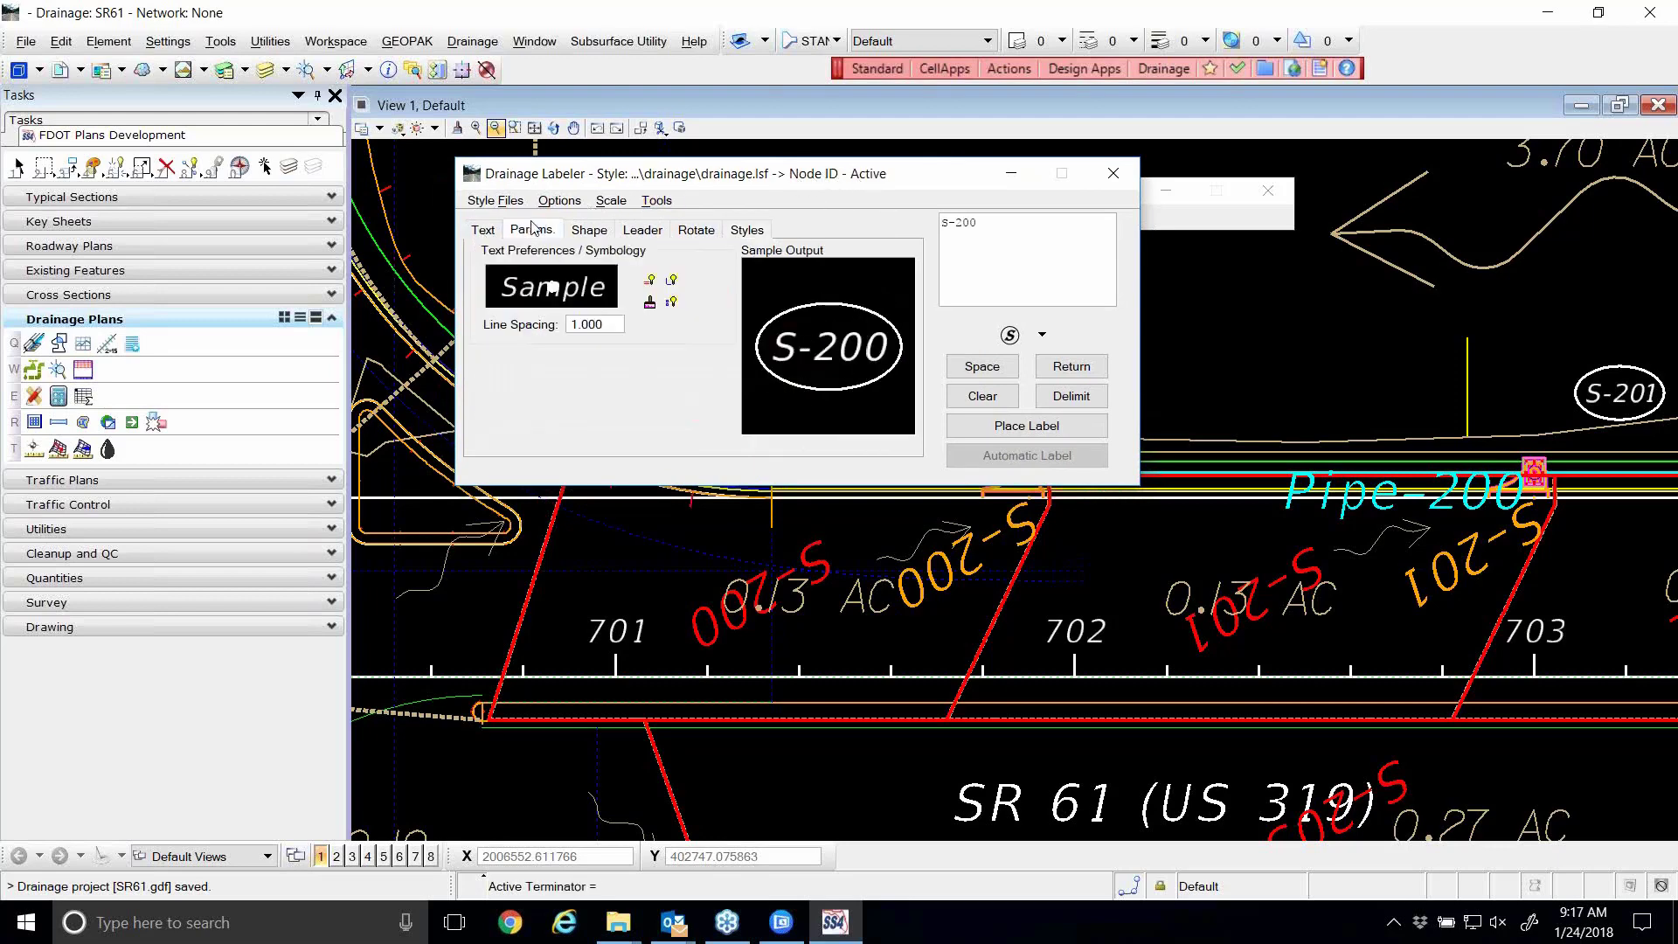
{"action": "double_click", "coordinate": [605, 330]}
{"action": "type", "text": "5.000"}
{"action": "left_click", "coordinate": [583, 232]}
{"action": "left_click", "coordinate": [531, 230]}
{"action": "double_click", "coordinate": [598, 325]}
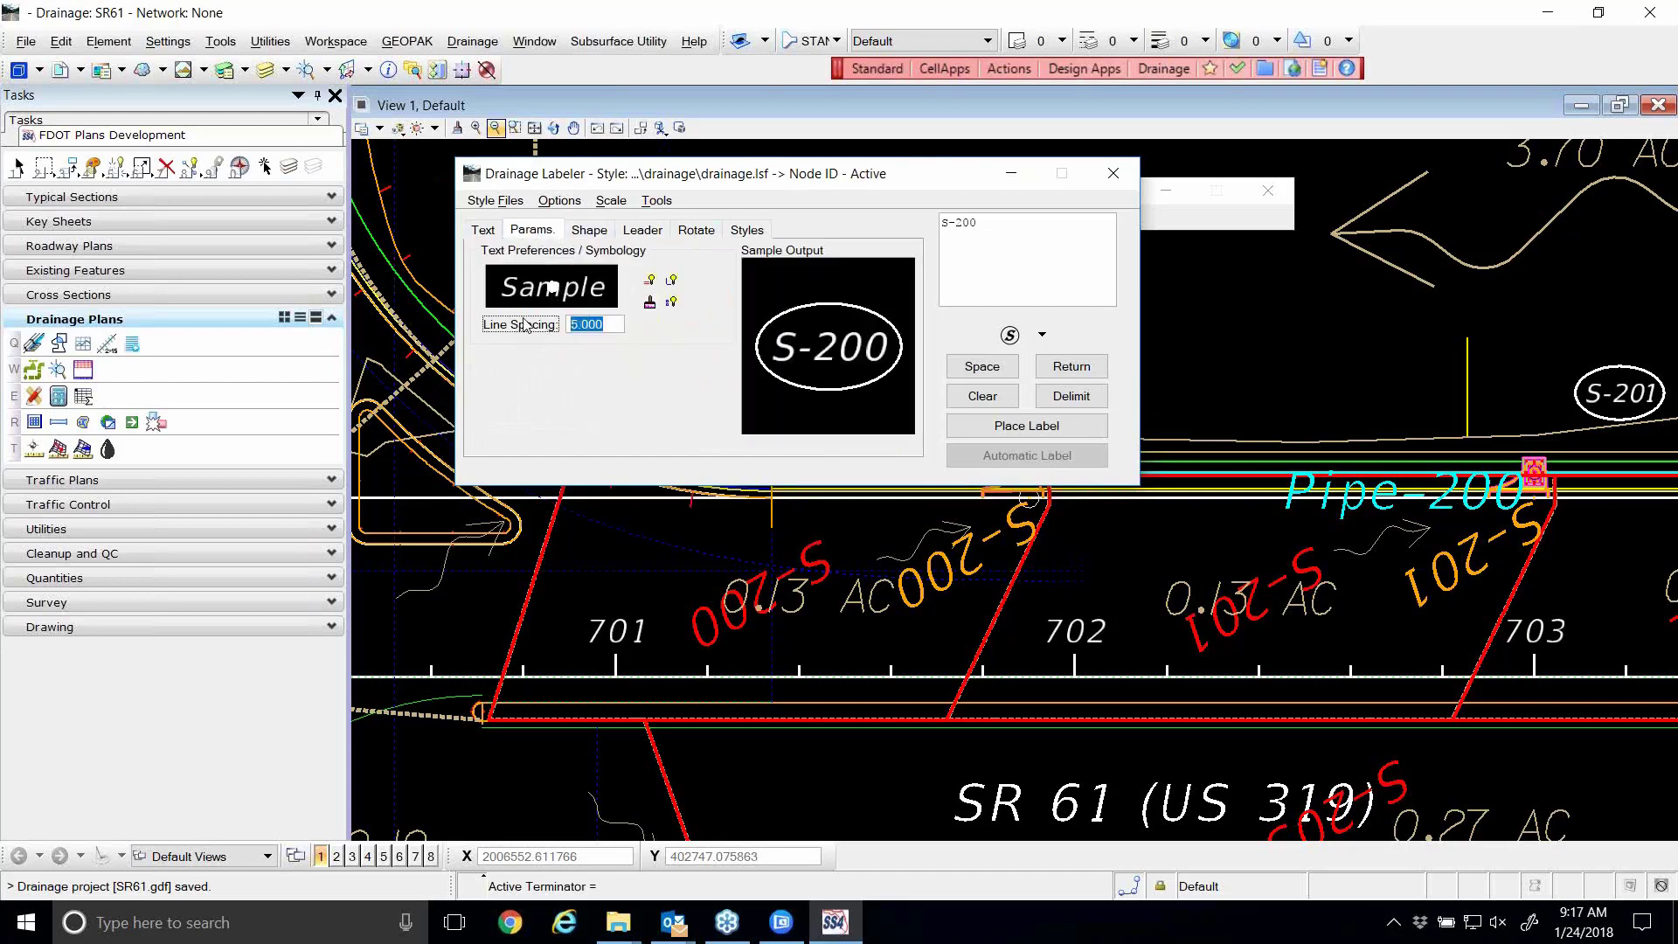
- Set the ellipse shape's offset to 5.00 and place an S-200 label above the roadway beside the existing node labels
{"action": "left_click", "coordinate": [588, 229]}
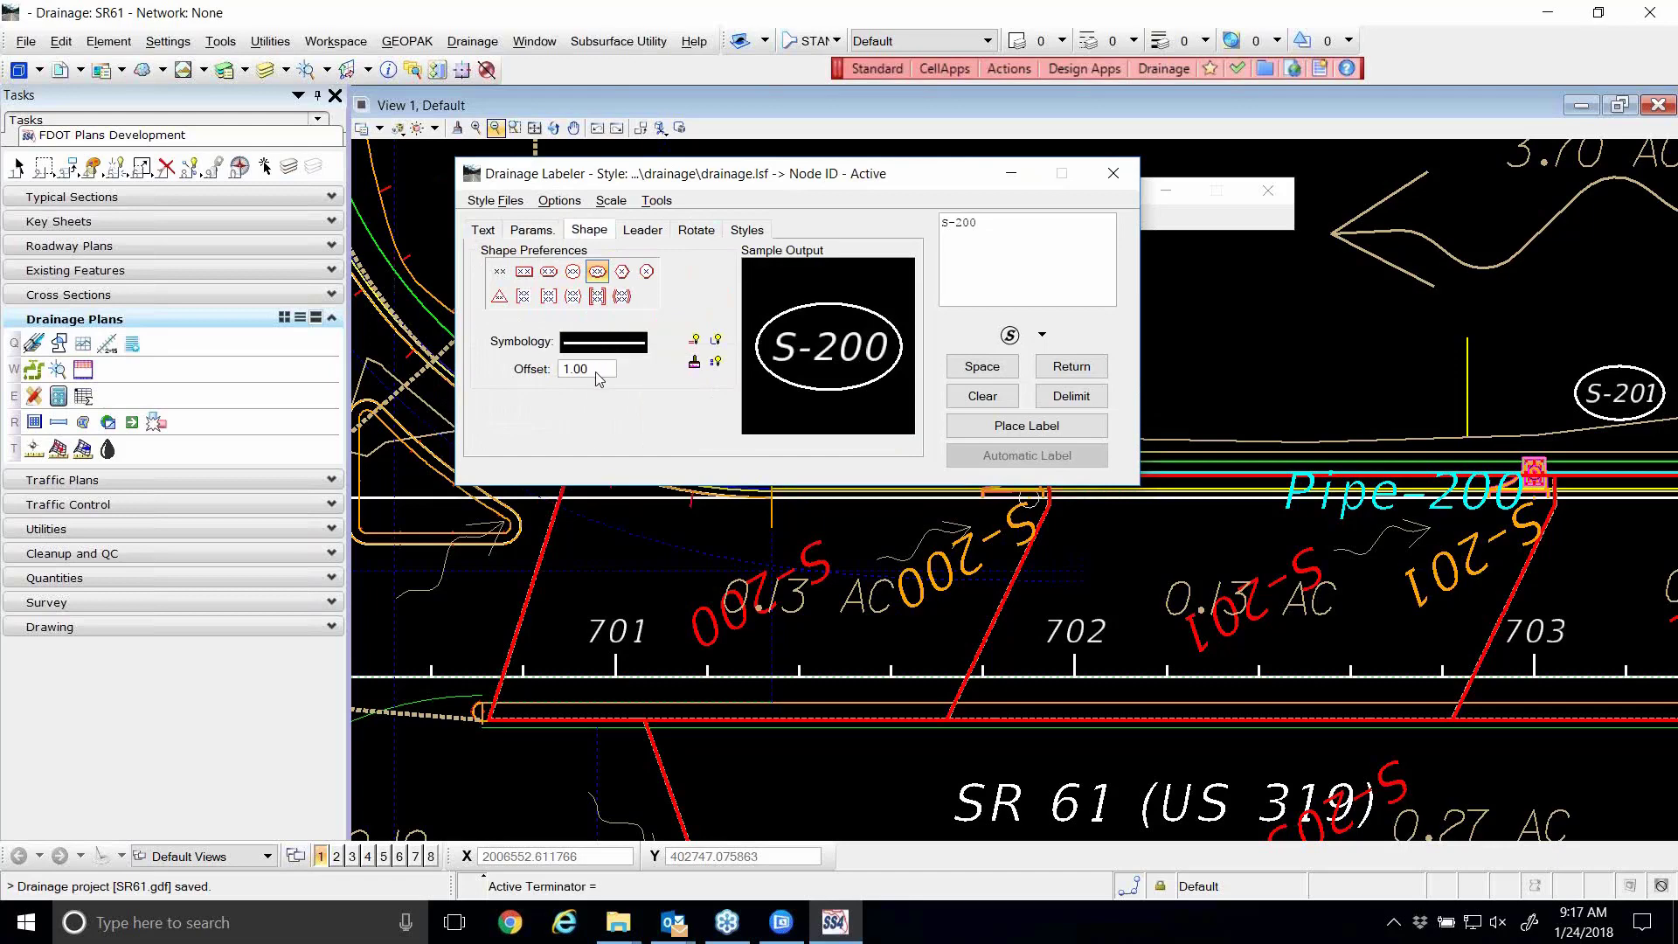
{"action": "double_click", "coordinate": [573, 369]}
{"action": "type", "text": "5.00"}
{"action": "key", "text": "Return"}
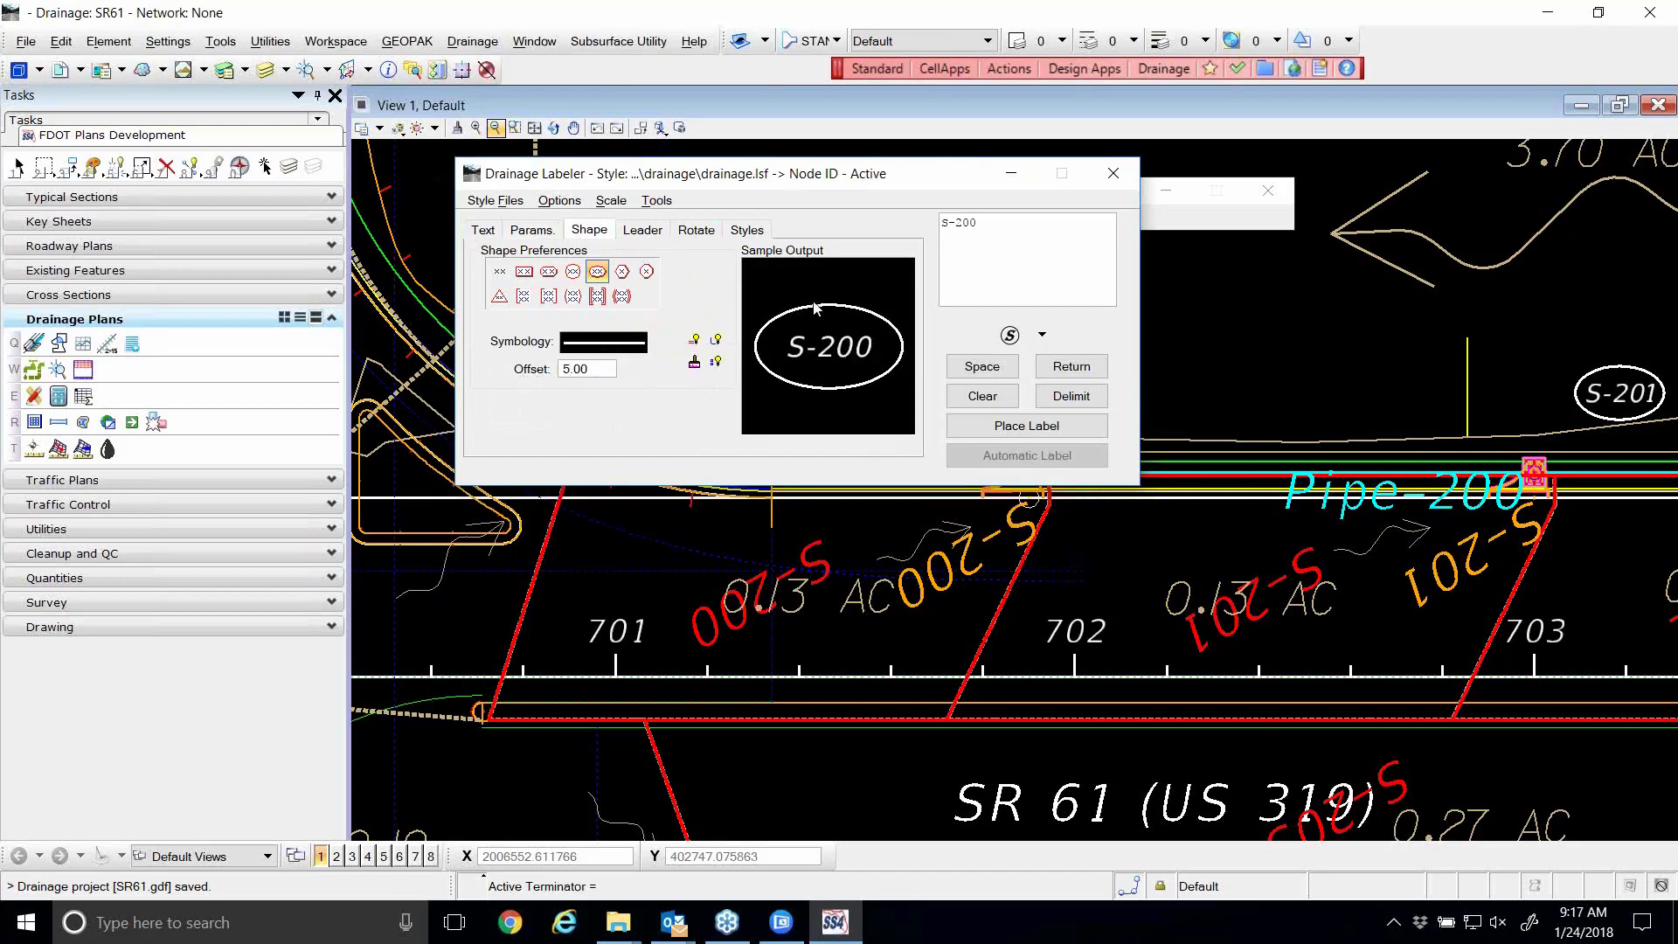
{"action": "left_click_drag", "start_coordinate": [716, 182], "coordinate": [658, 178]}
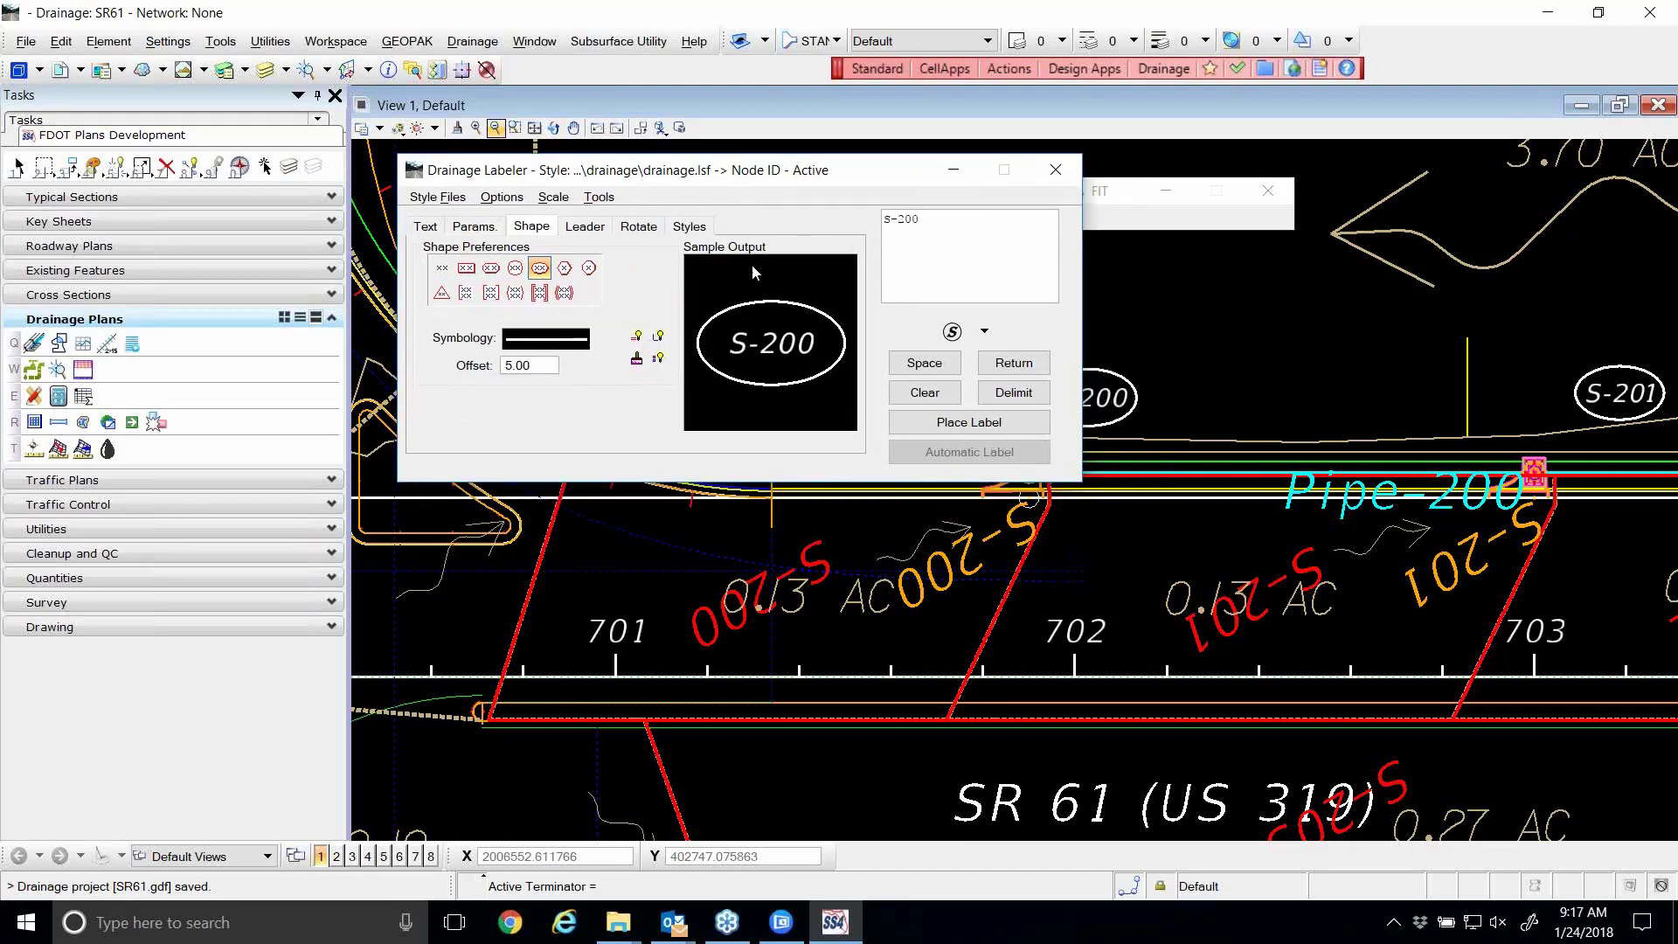
{"action": "left_click", "coordinate": [950, 426]}
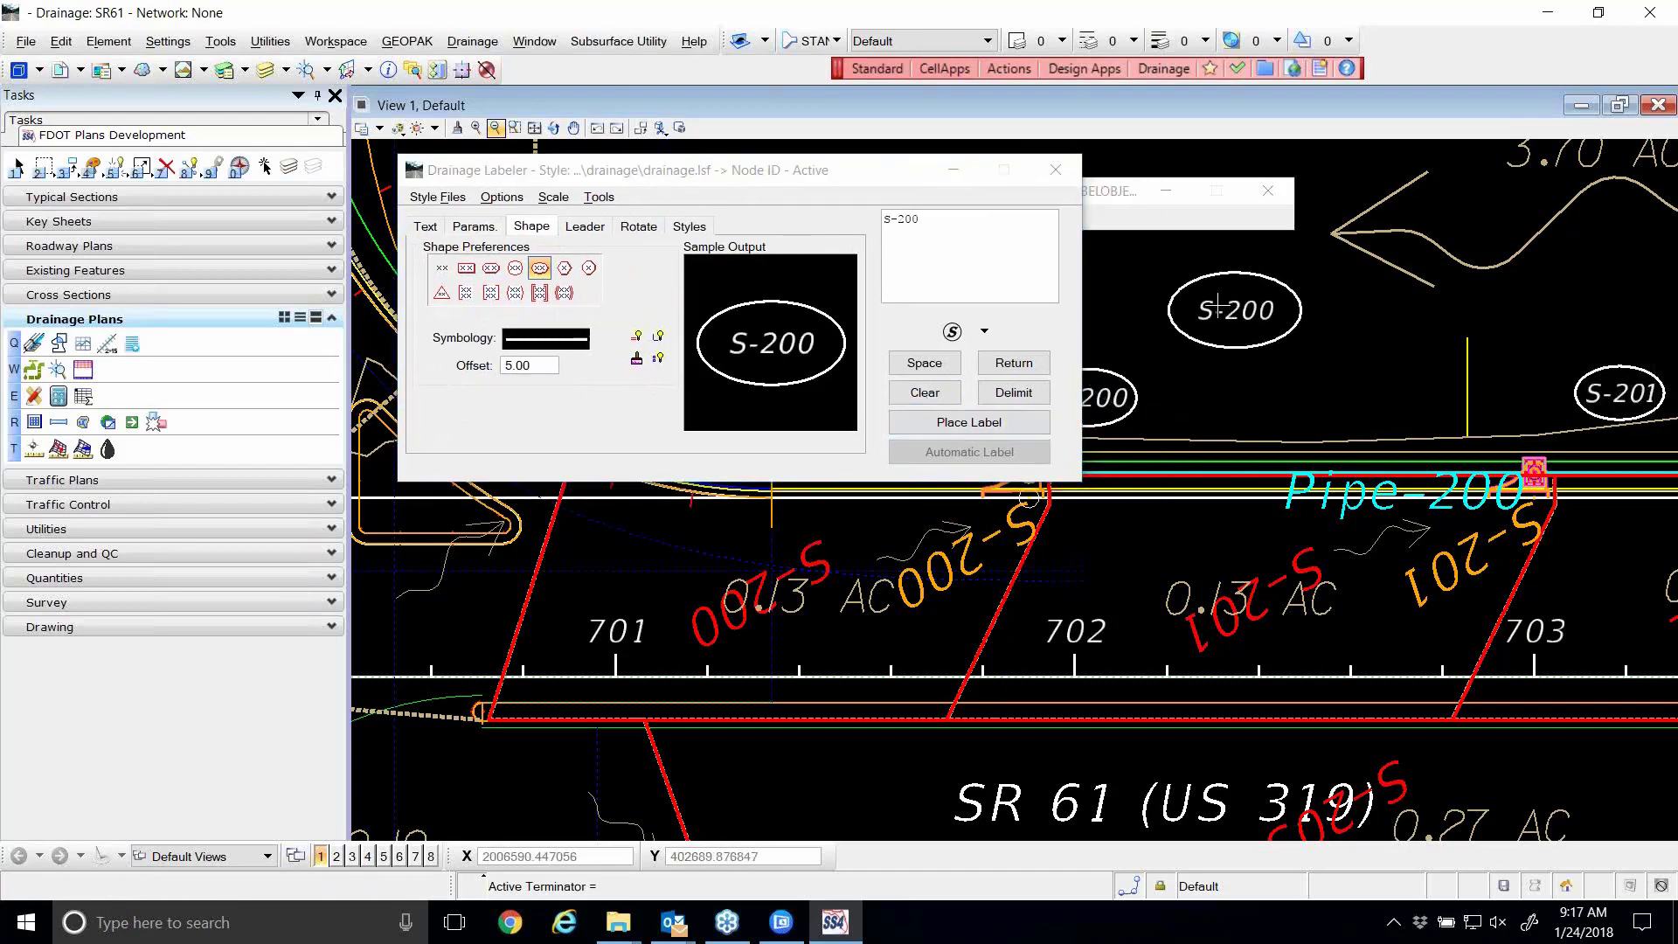
- Update the Node ID style in the style library with the larger ellipse offset
{"action": "left_click", "coordinate": [702, 229]}
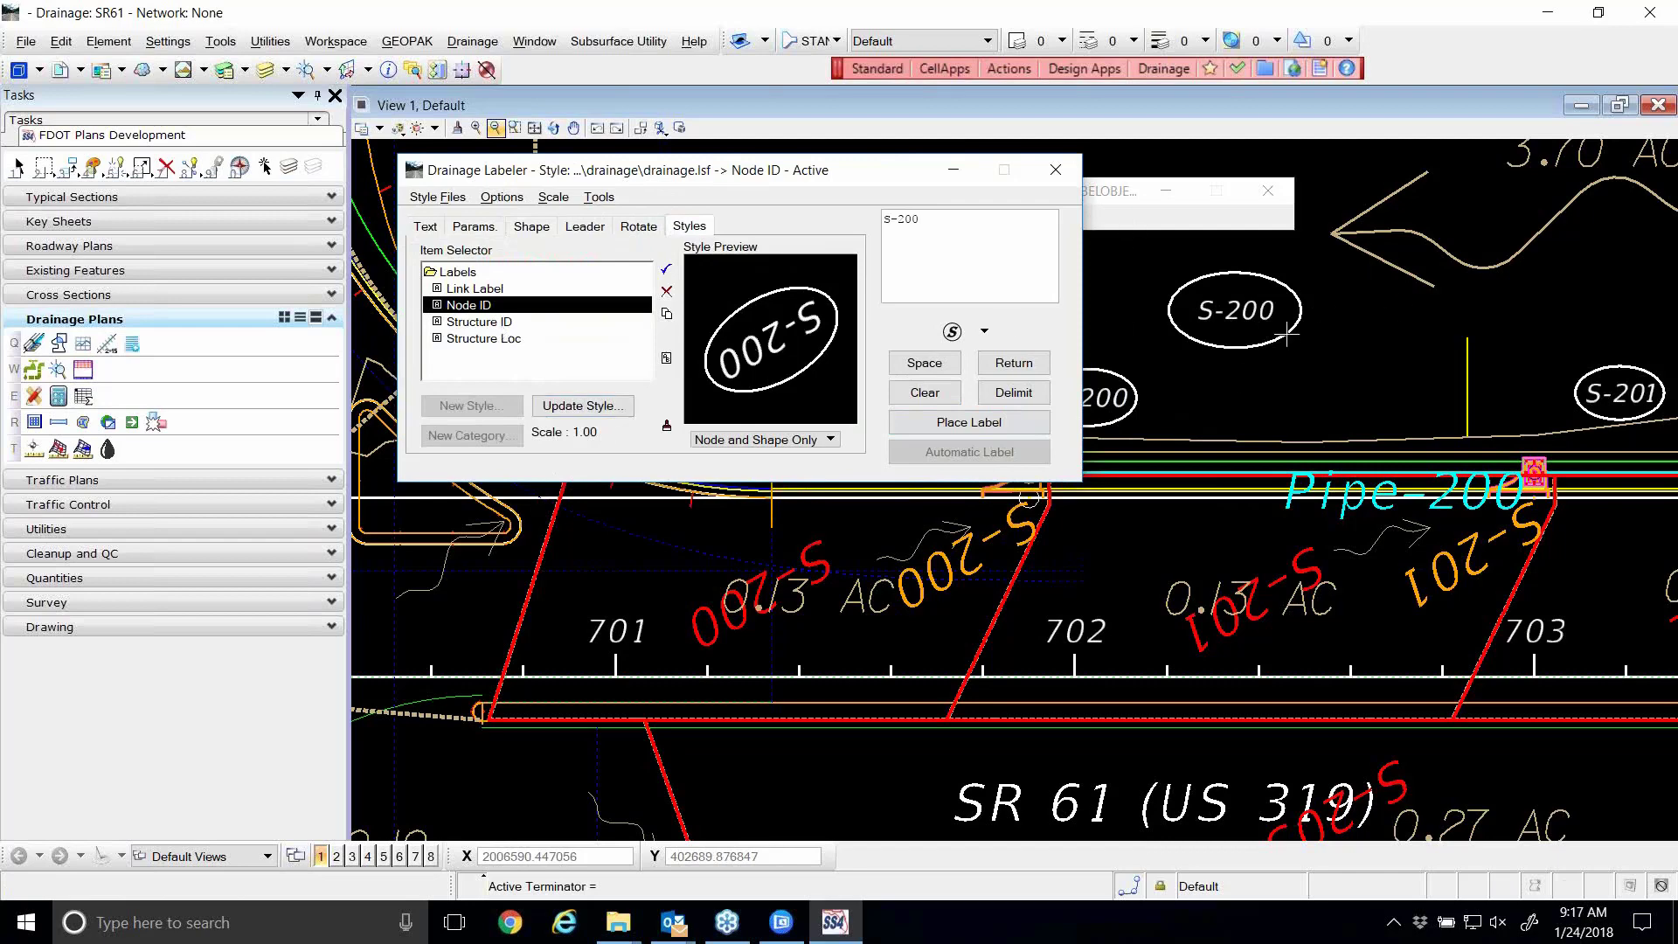
{"action": "scroll", "coordinate": [1096, 341], "scroll_direction": "up", "scroll_amount": 2}
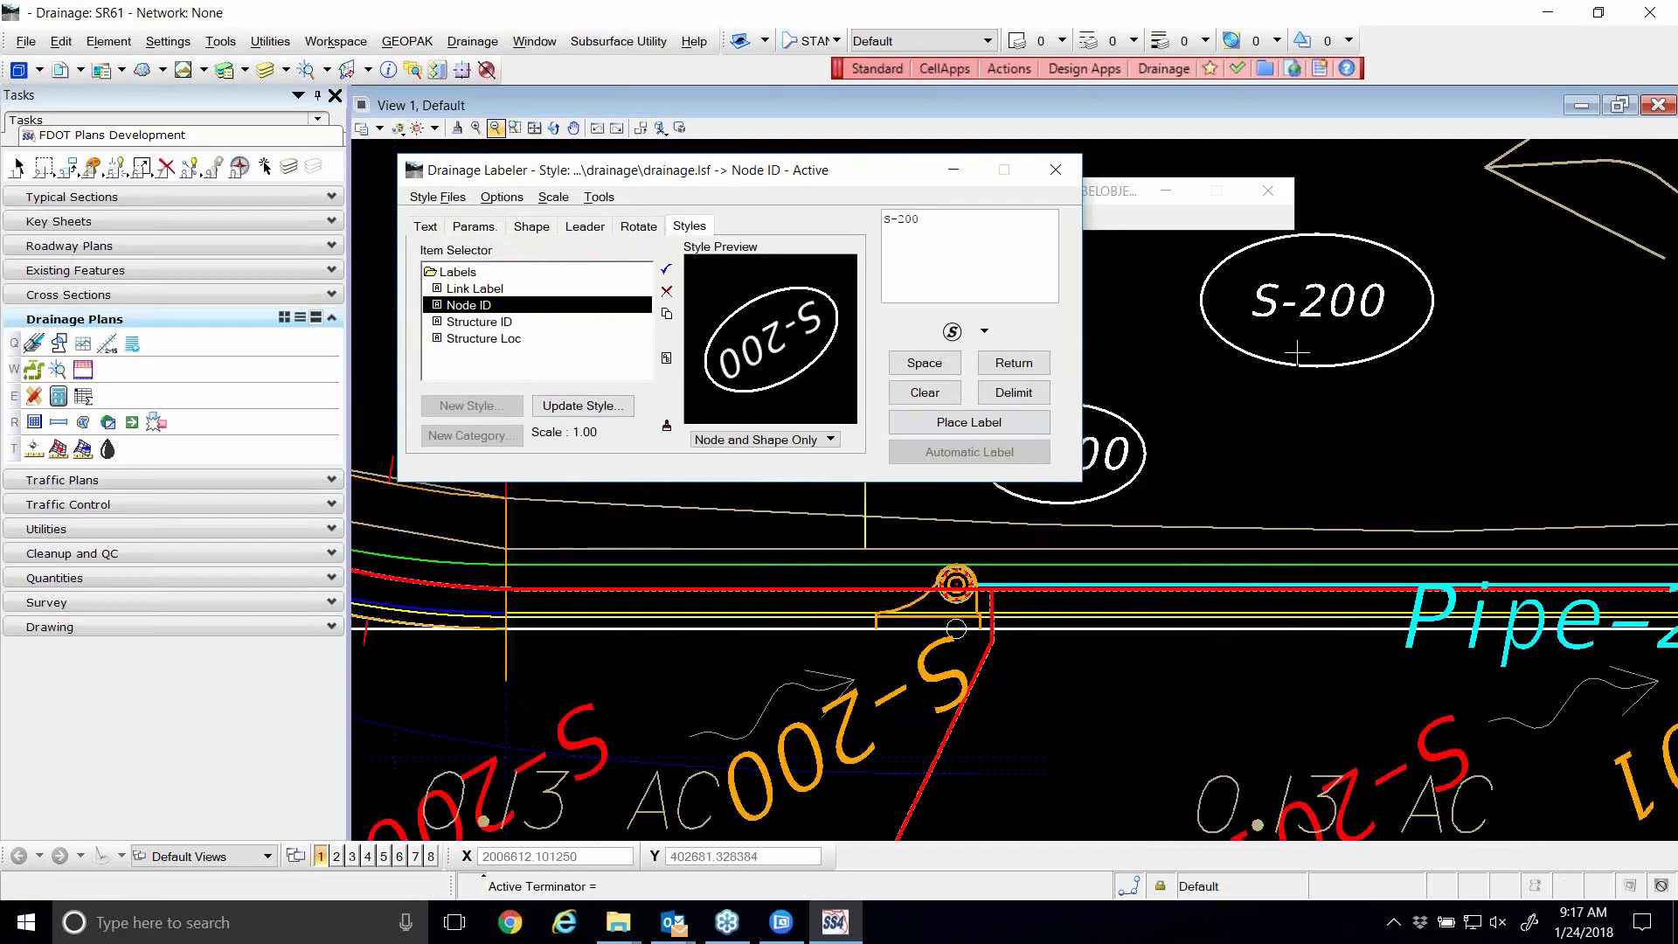
{"action": "scroll", "coordinate": [1303, 365], "scroll_direction": "down", "scroll_amount": 2}
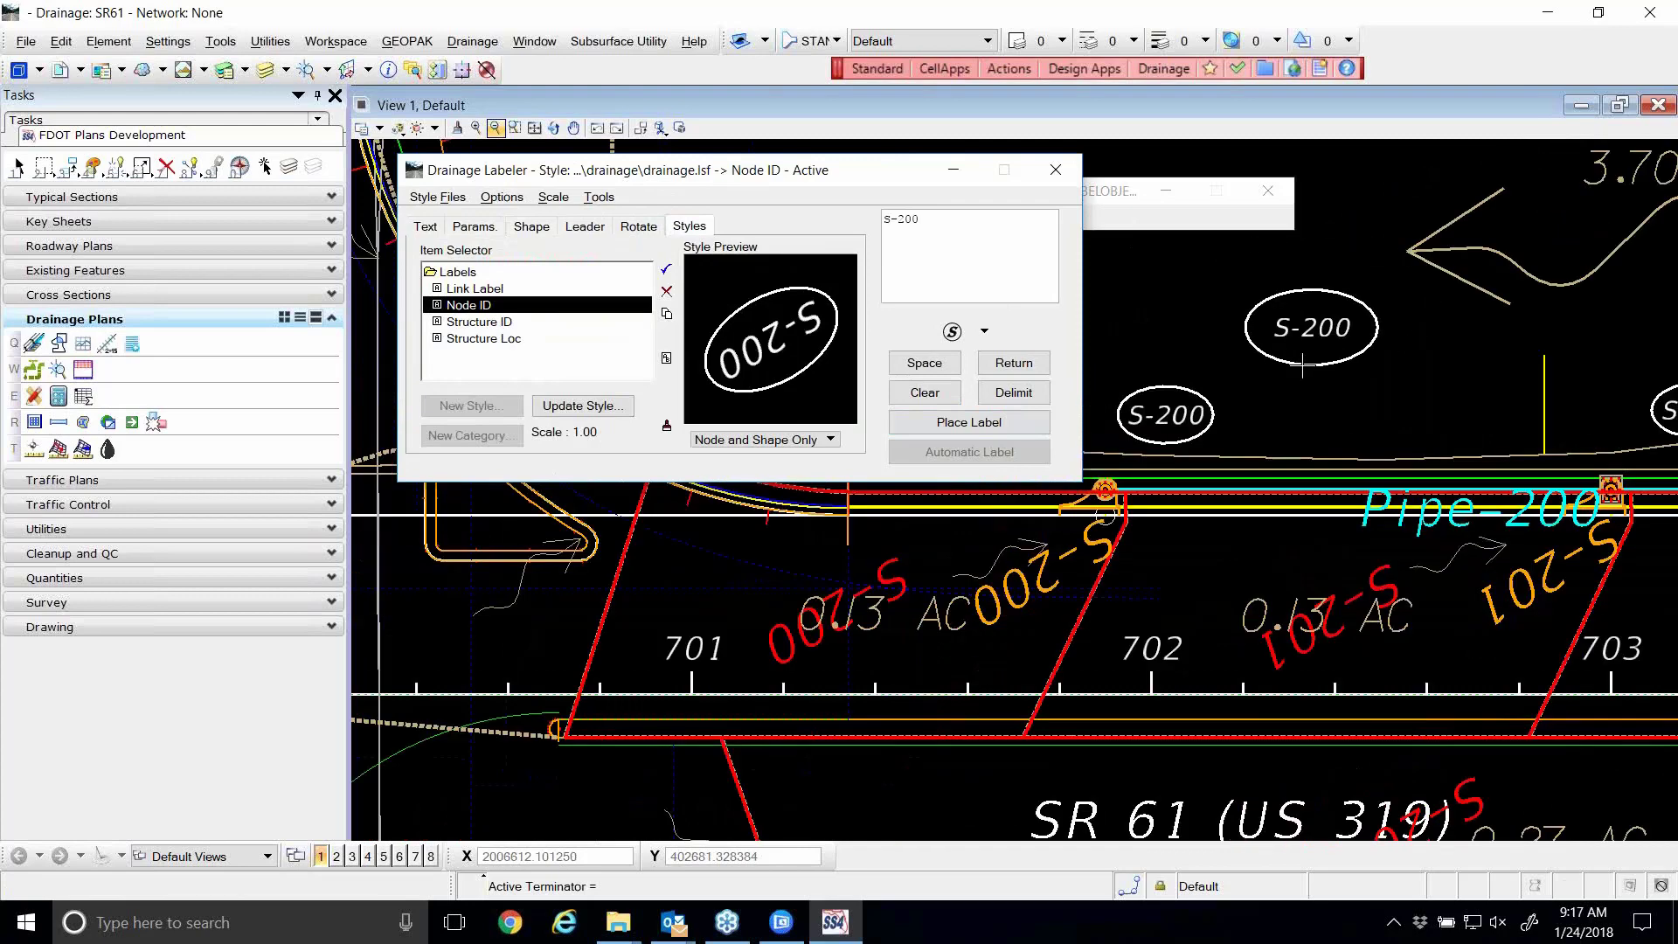
{"action": "left_click", "coordinate": [597, 409]}
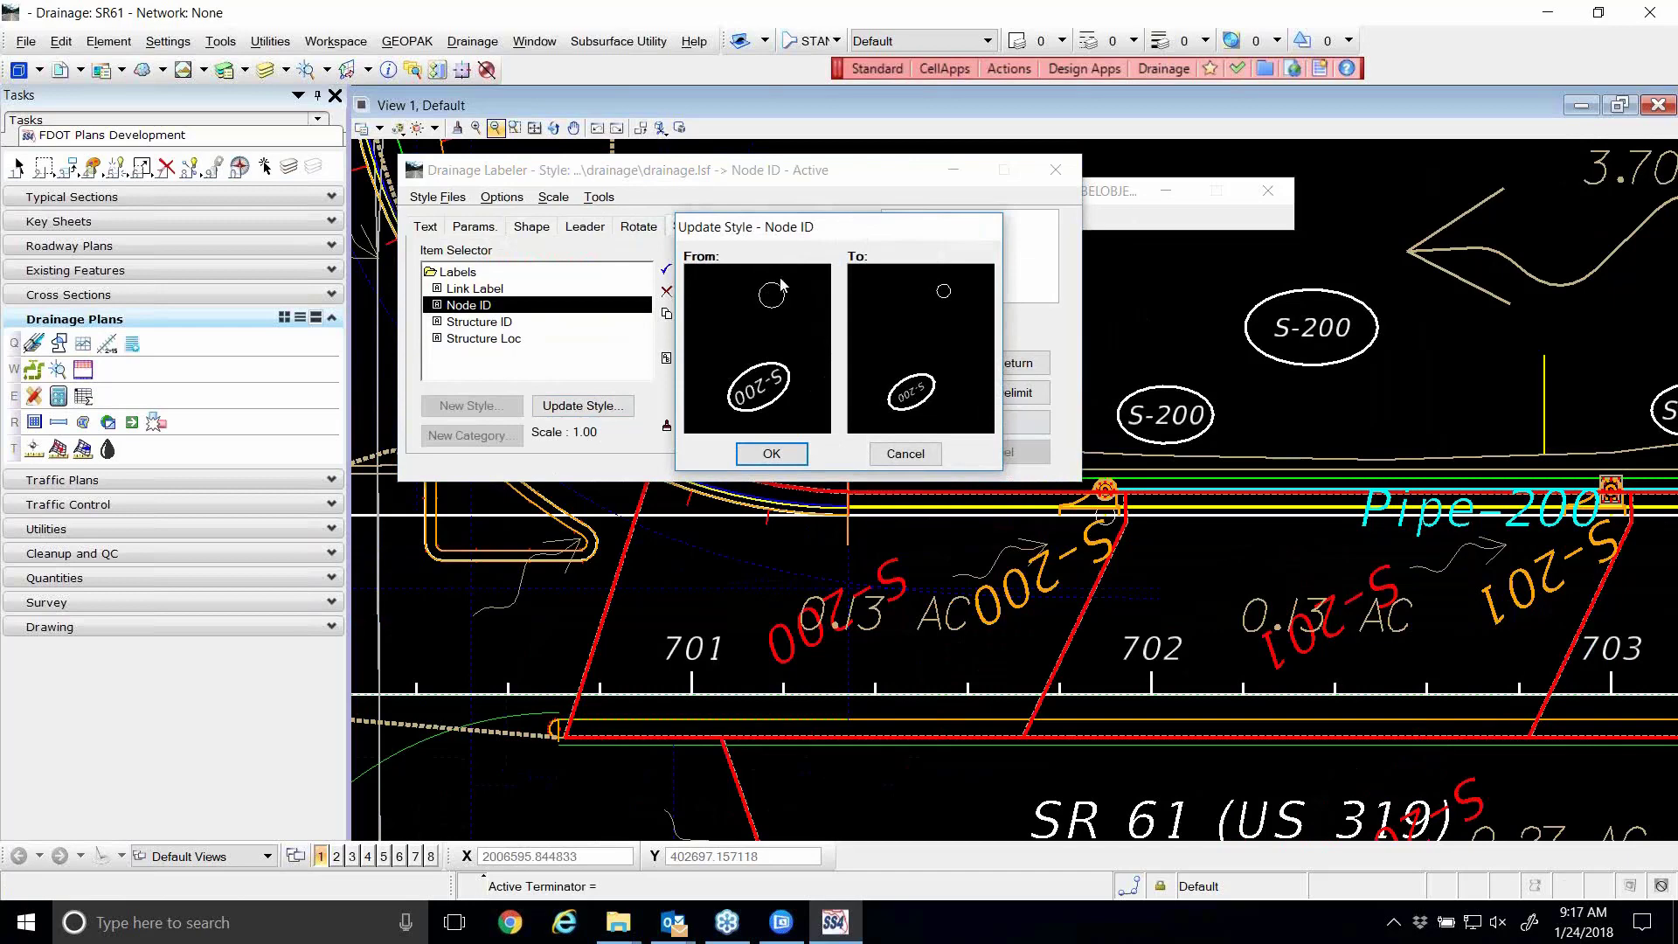
{"action": "left_click", "coordinate": [771, 454]}
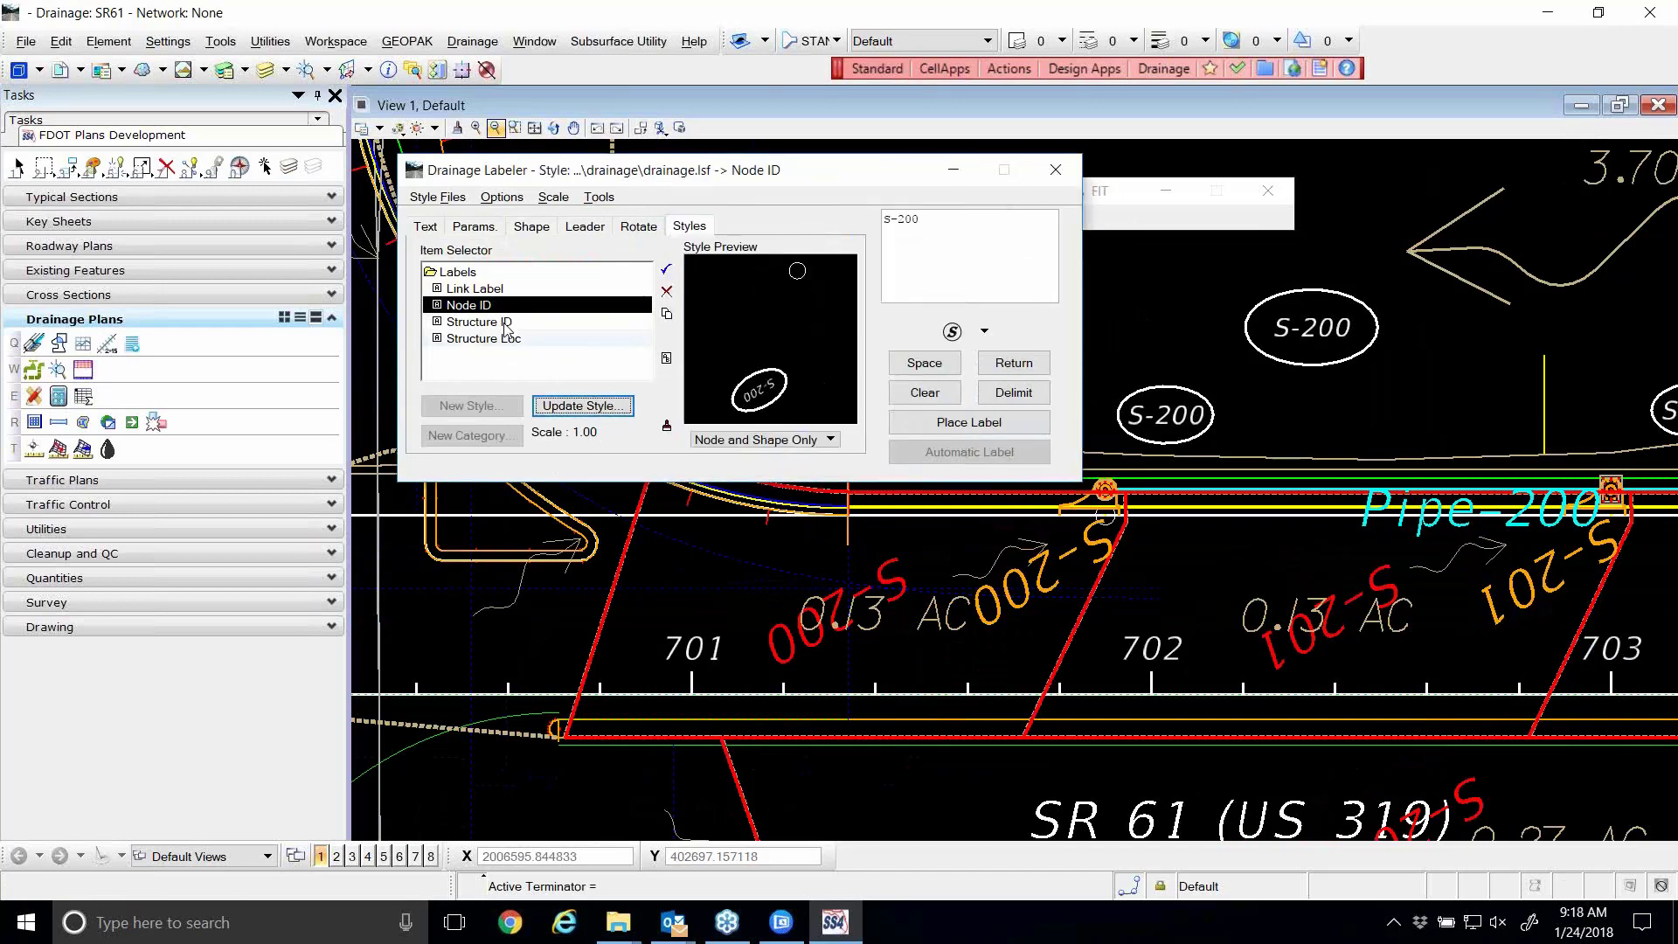
- Place a computed node ID label for S-204 in the open area below its node
{"action": "left_click", "coordinate": [426, 227]}
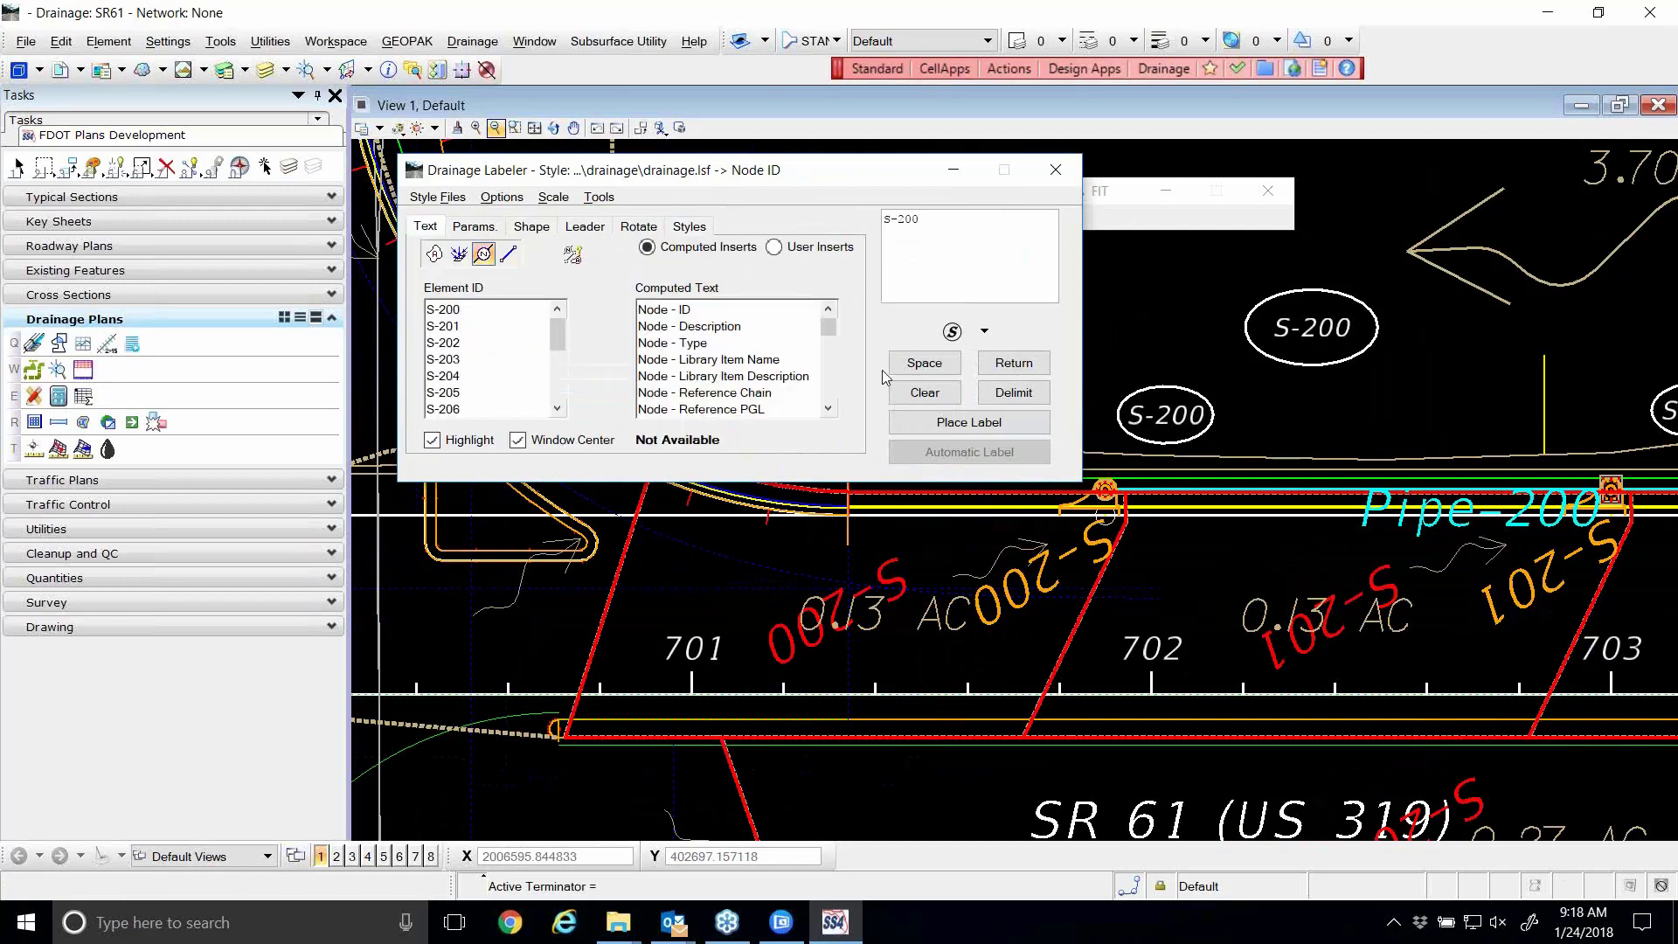
{"action": "left_click", "coordinate": [483, 378]}
{"action": "left_click", "coordinate": [969, 422]}
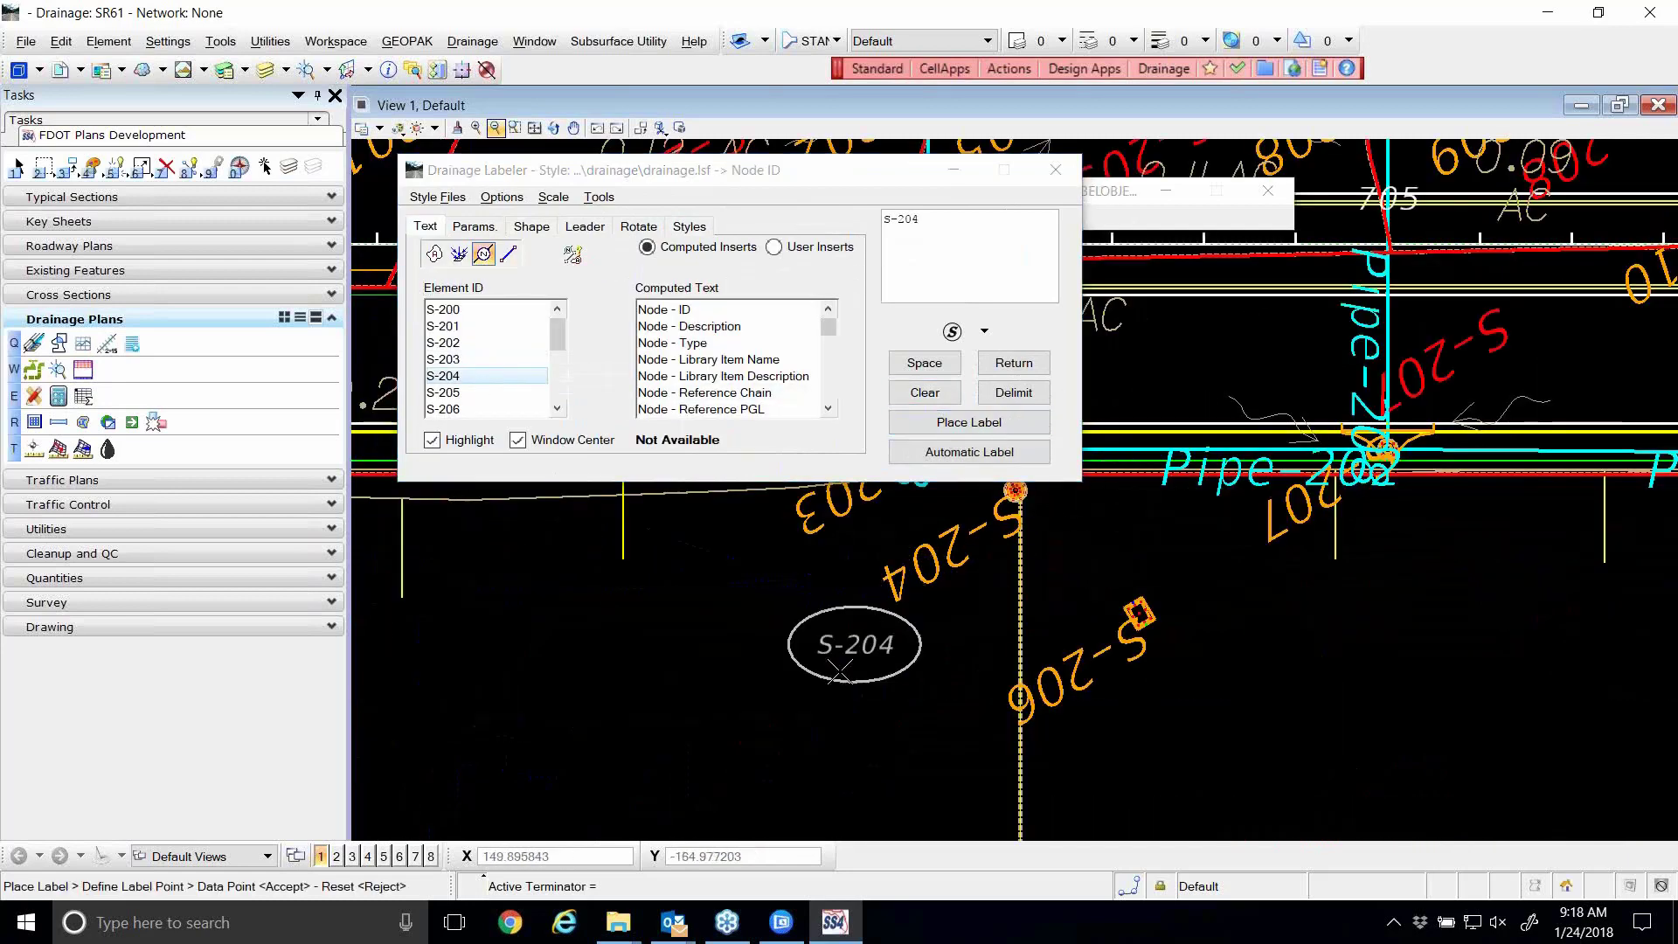
{"action": "left_click", "coordinate": [836, 711]}
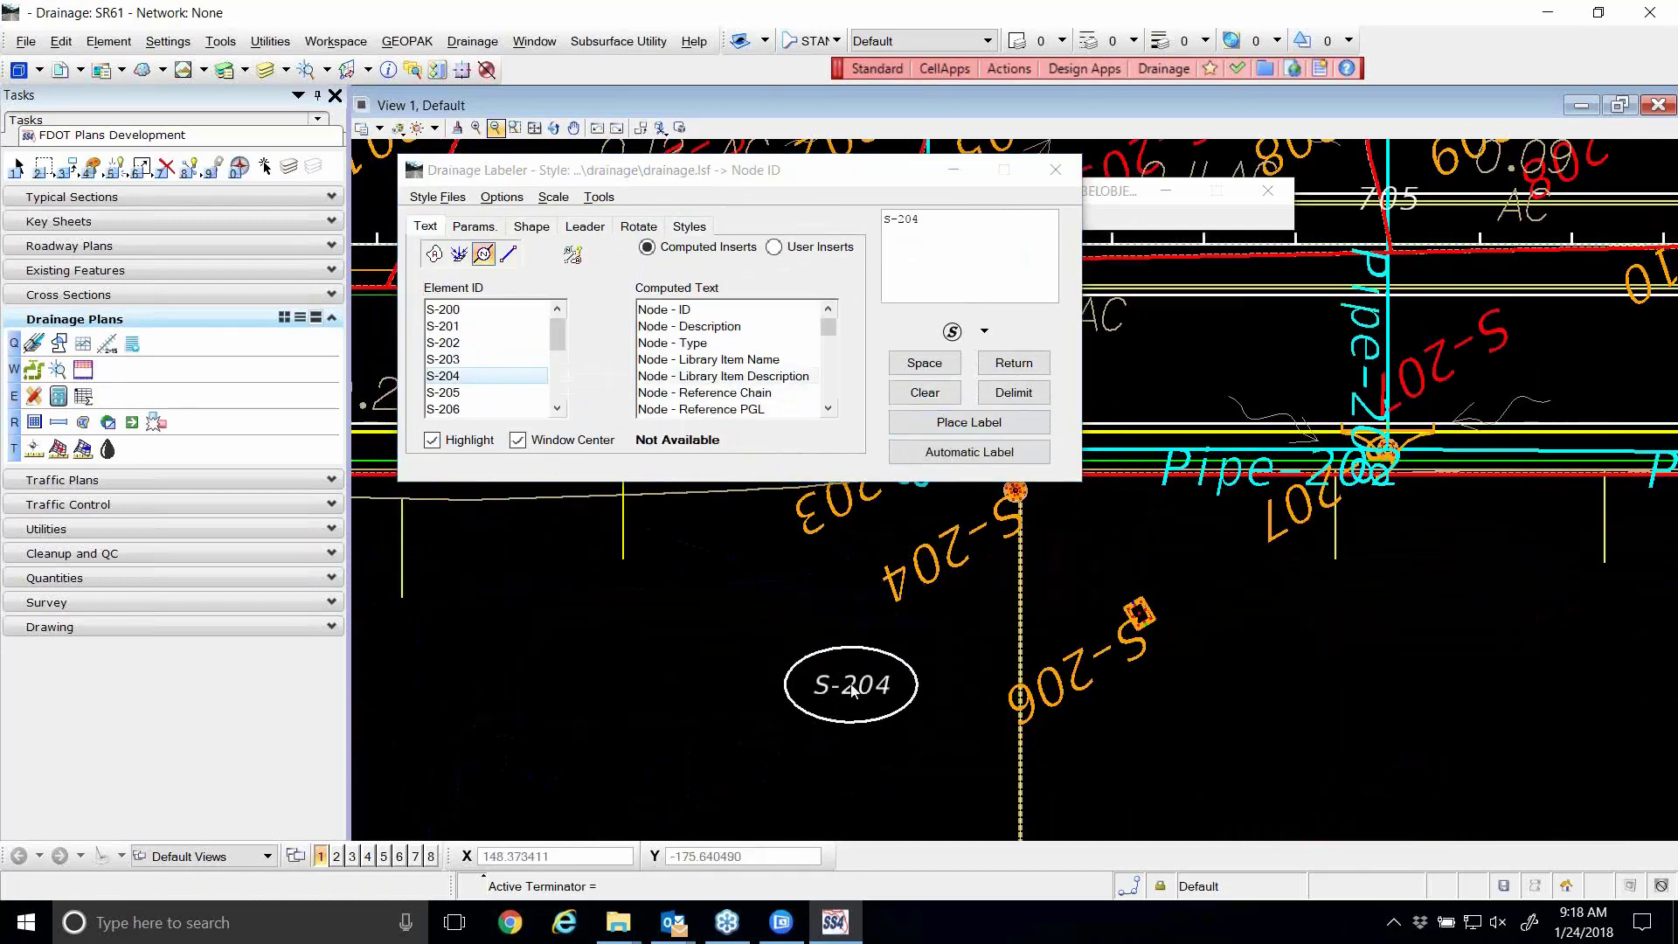
- Reactivate the Node ID style, set its shape offset to 1.00 and place an S-200 label beside the S-204 label
{"action": "left_click", "coordinate": [531, 227]}
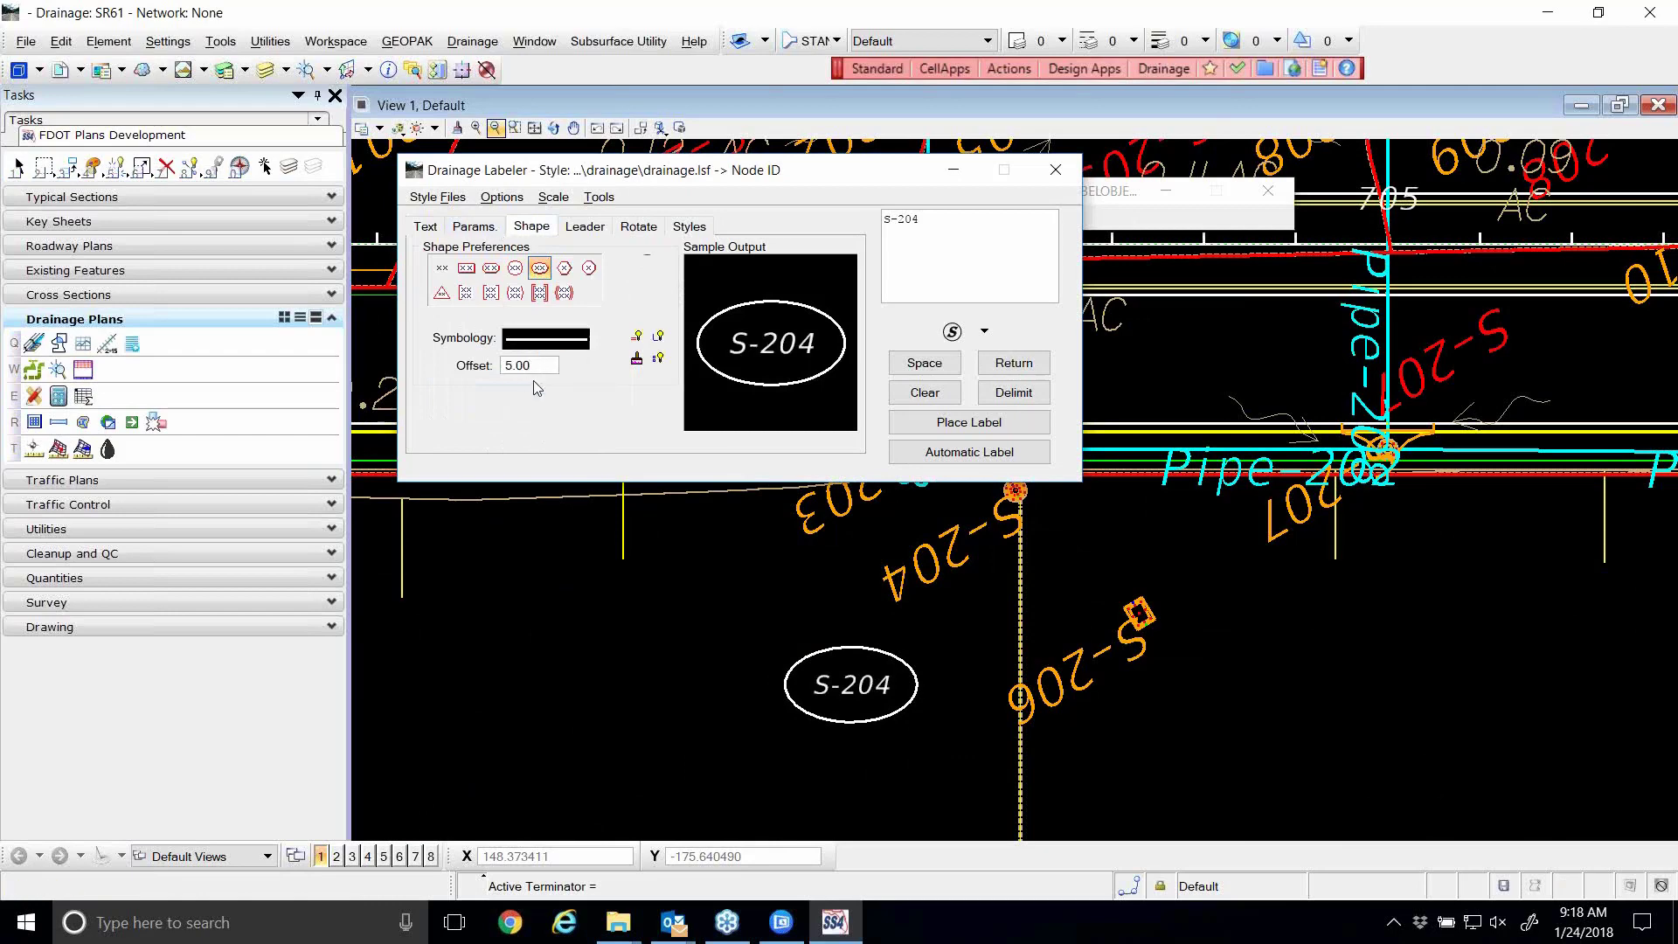
{"action": "left_click", "coordinate": [702, 229]}
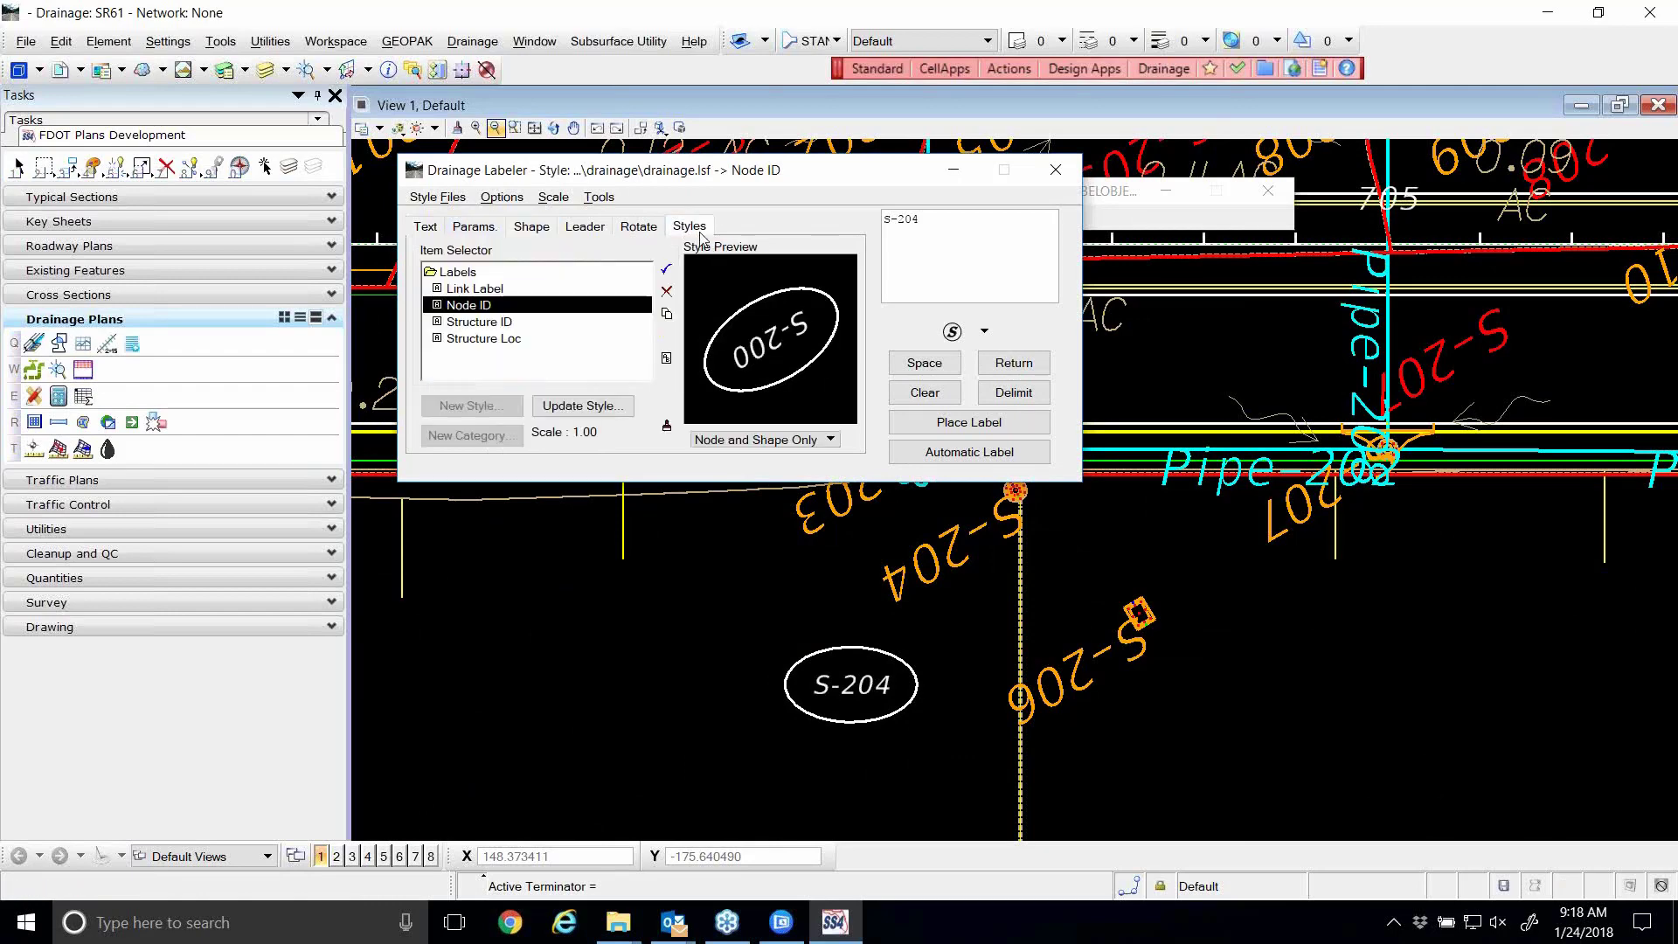
{"action": "double_click", "coordinate": [490, 307]}
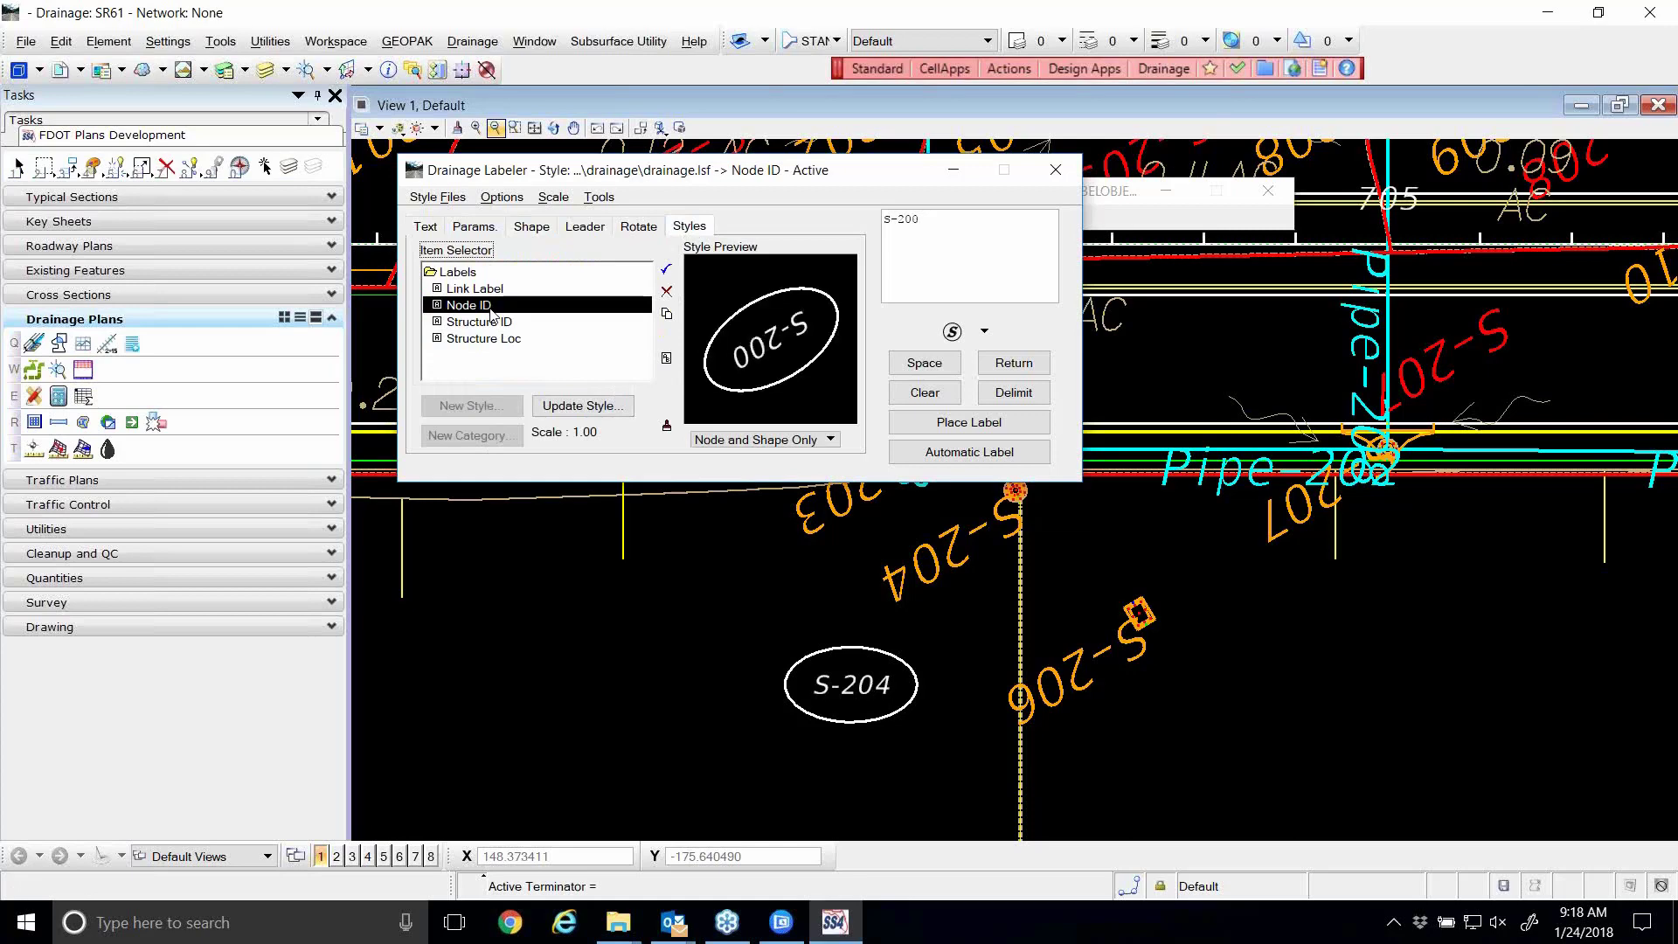
{"action": "left_click", "coordinate": [531, 229]}
{"action": "left_click_drag", "start_coordinate": [532, 368], "coordinate": [463, 367]}
{"action": "type", "text": "1"}
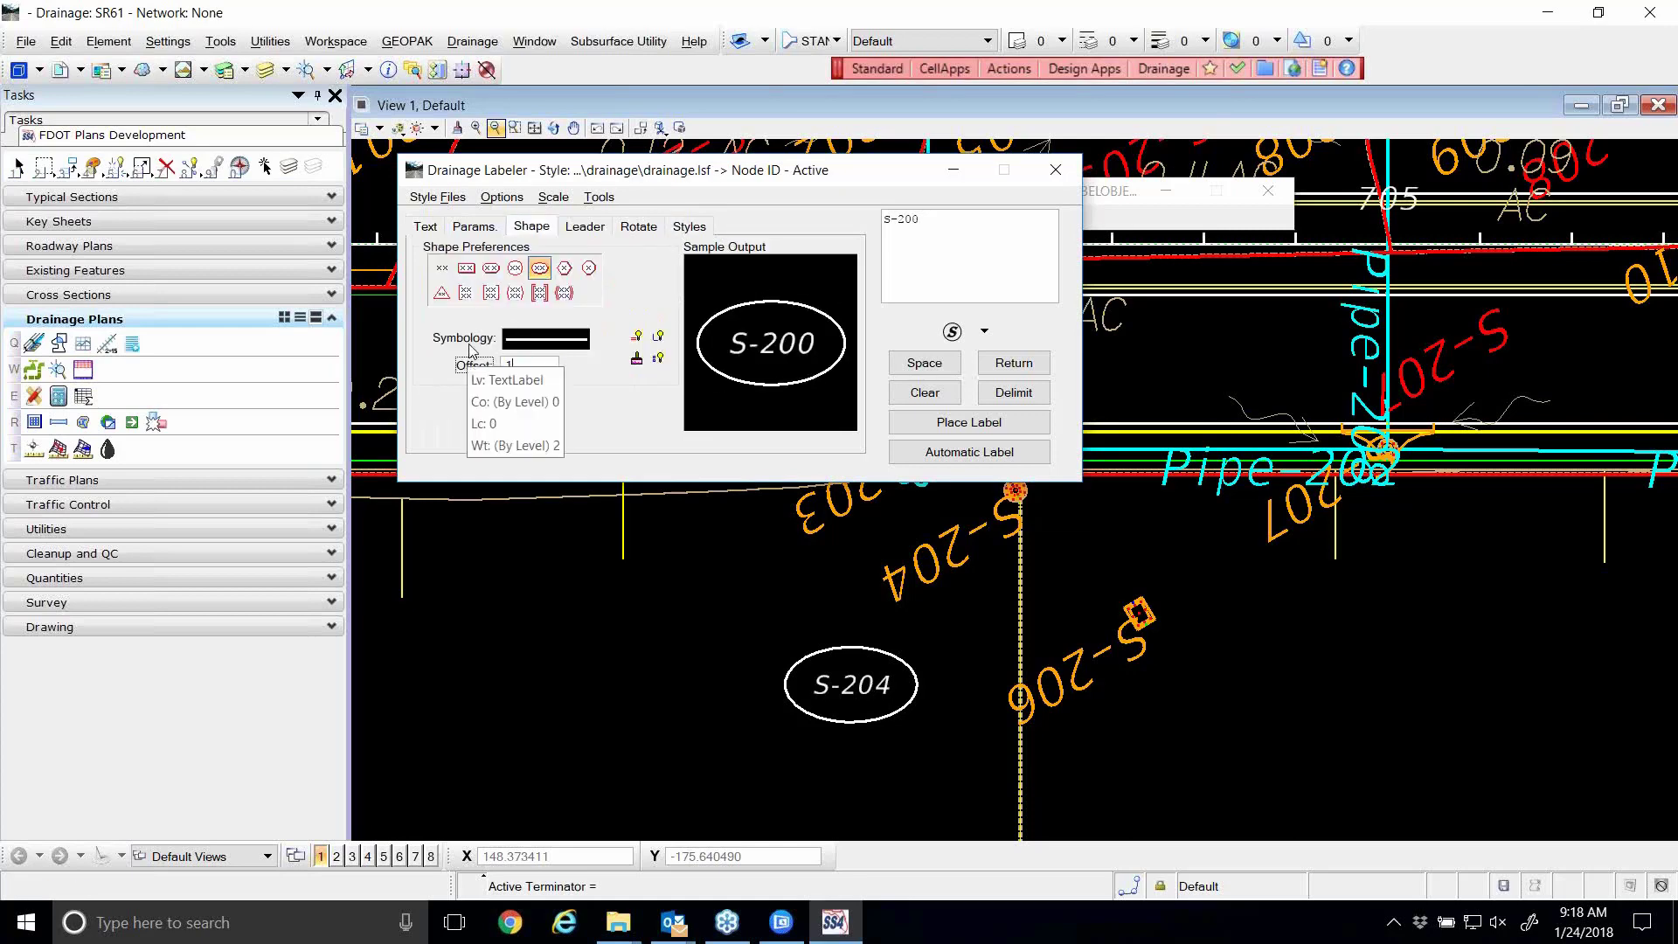
{"action": "key", "text": "Tab"}
{"action": "left_click", "coordinate": [917, 422]}
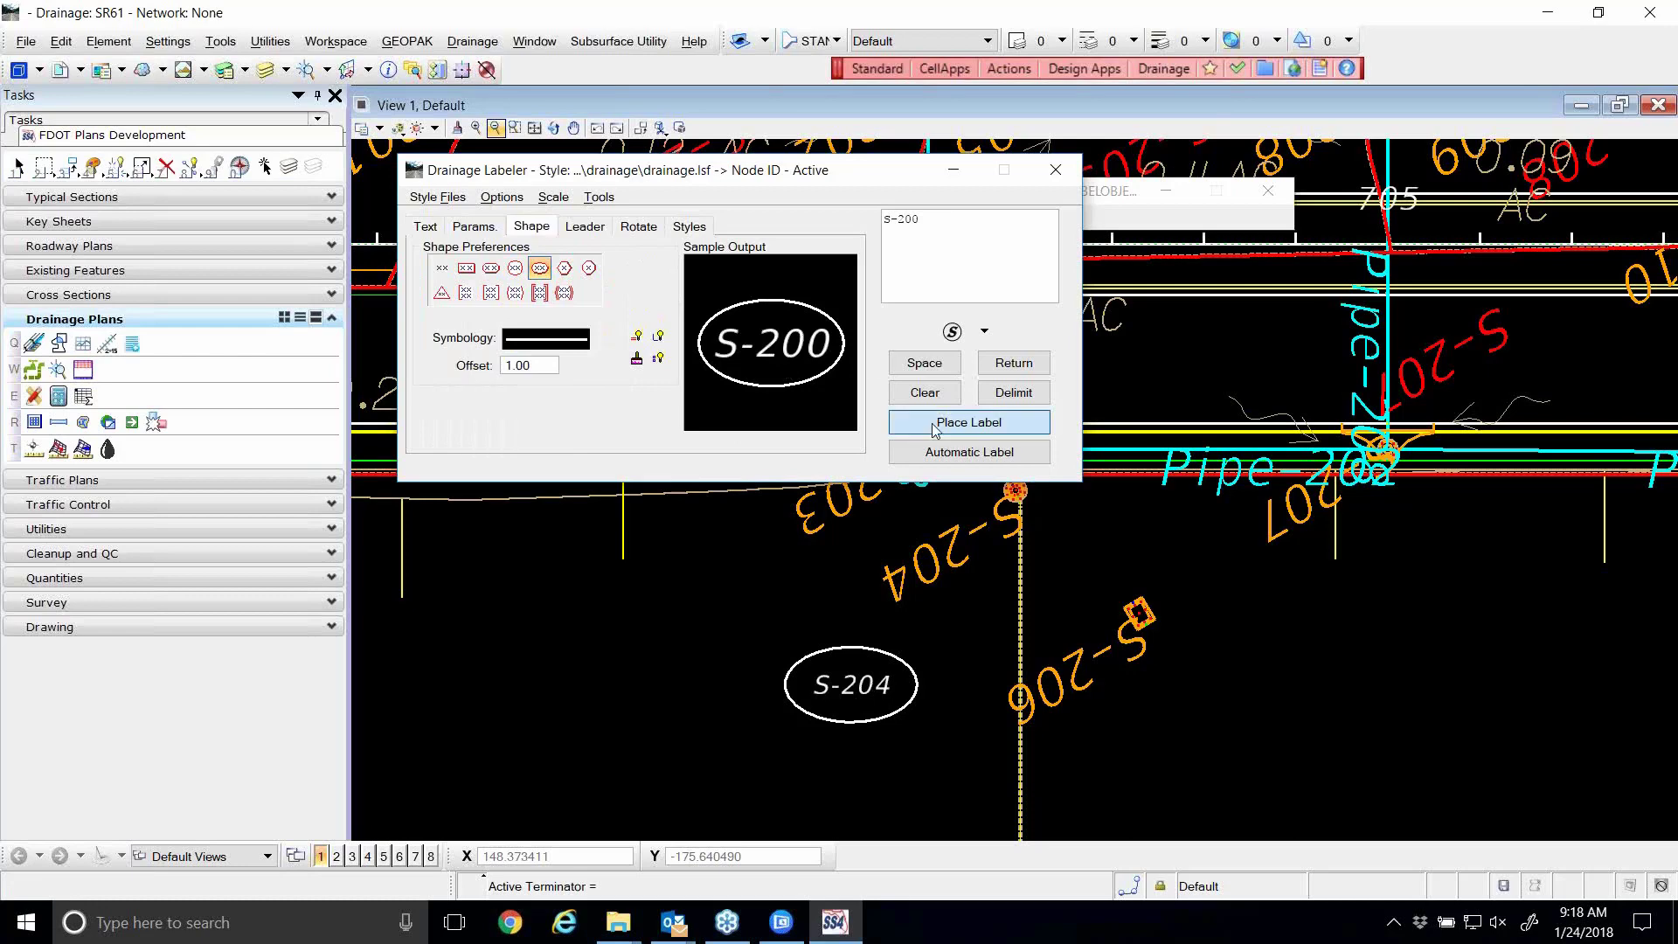
{"action": "left_click", "coordinate": [637, 674]}
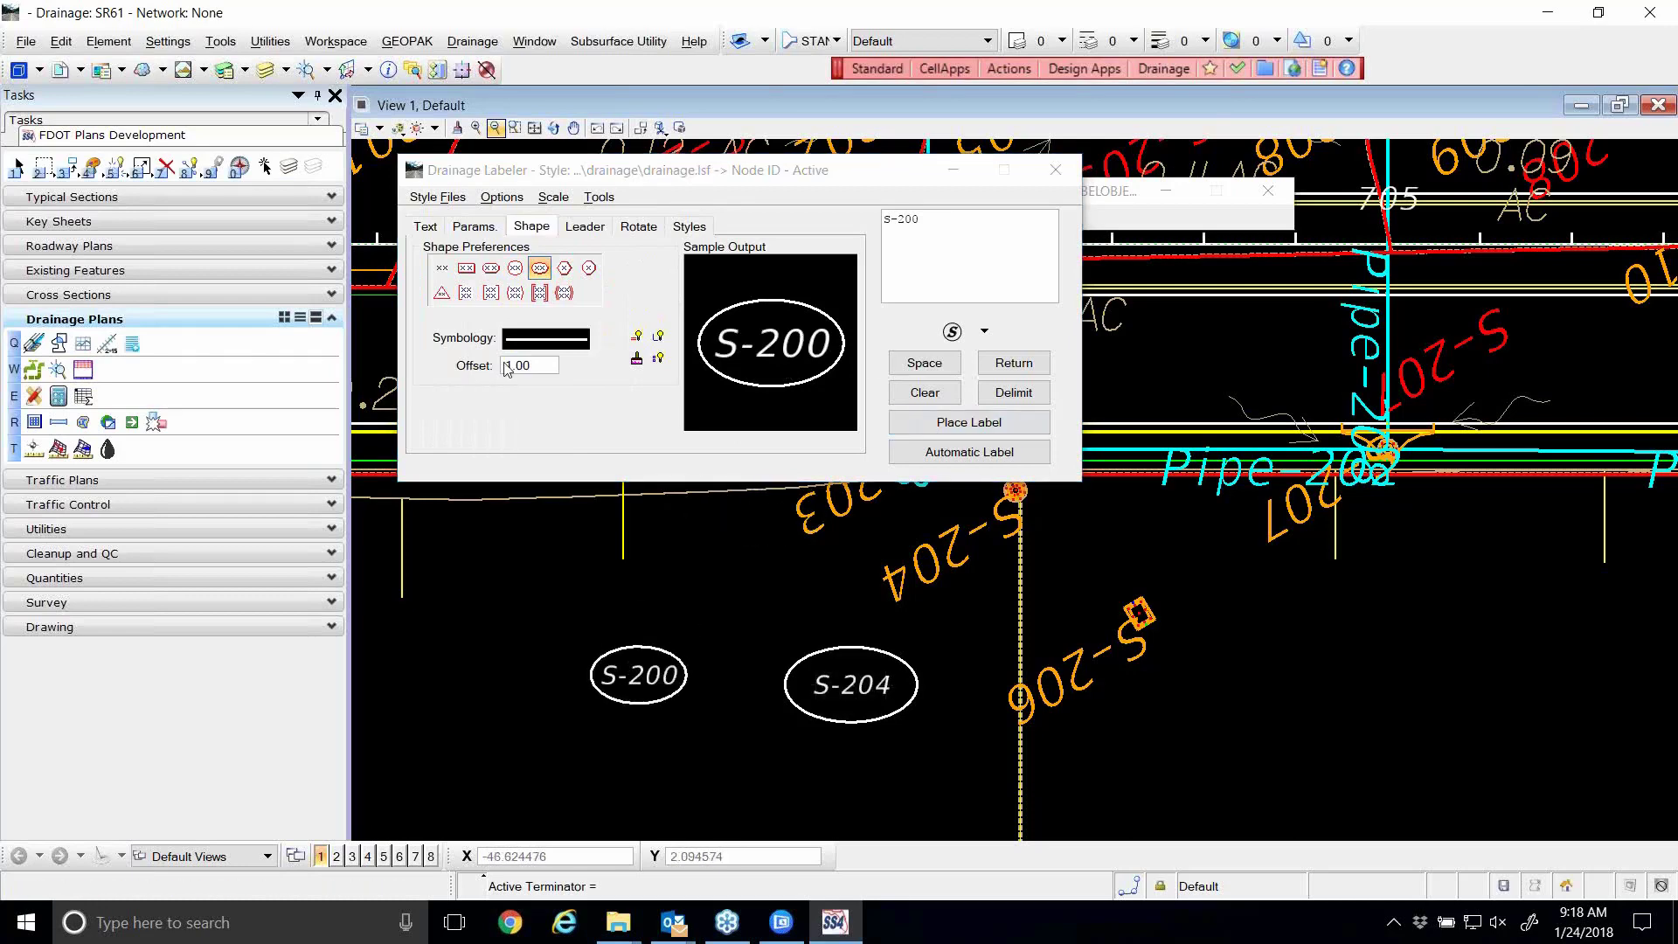
- Update the Node ID style with the current label settings and save the label style file drainage.lsf
{"action": "left_click", "coordinate": [689, 226]}
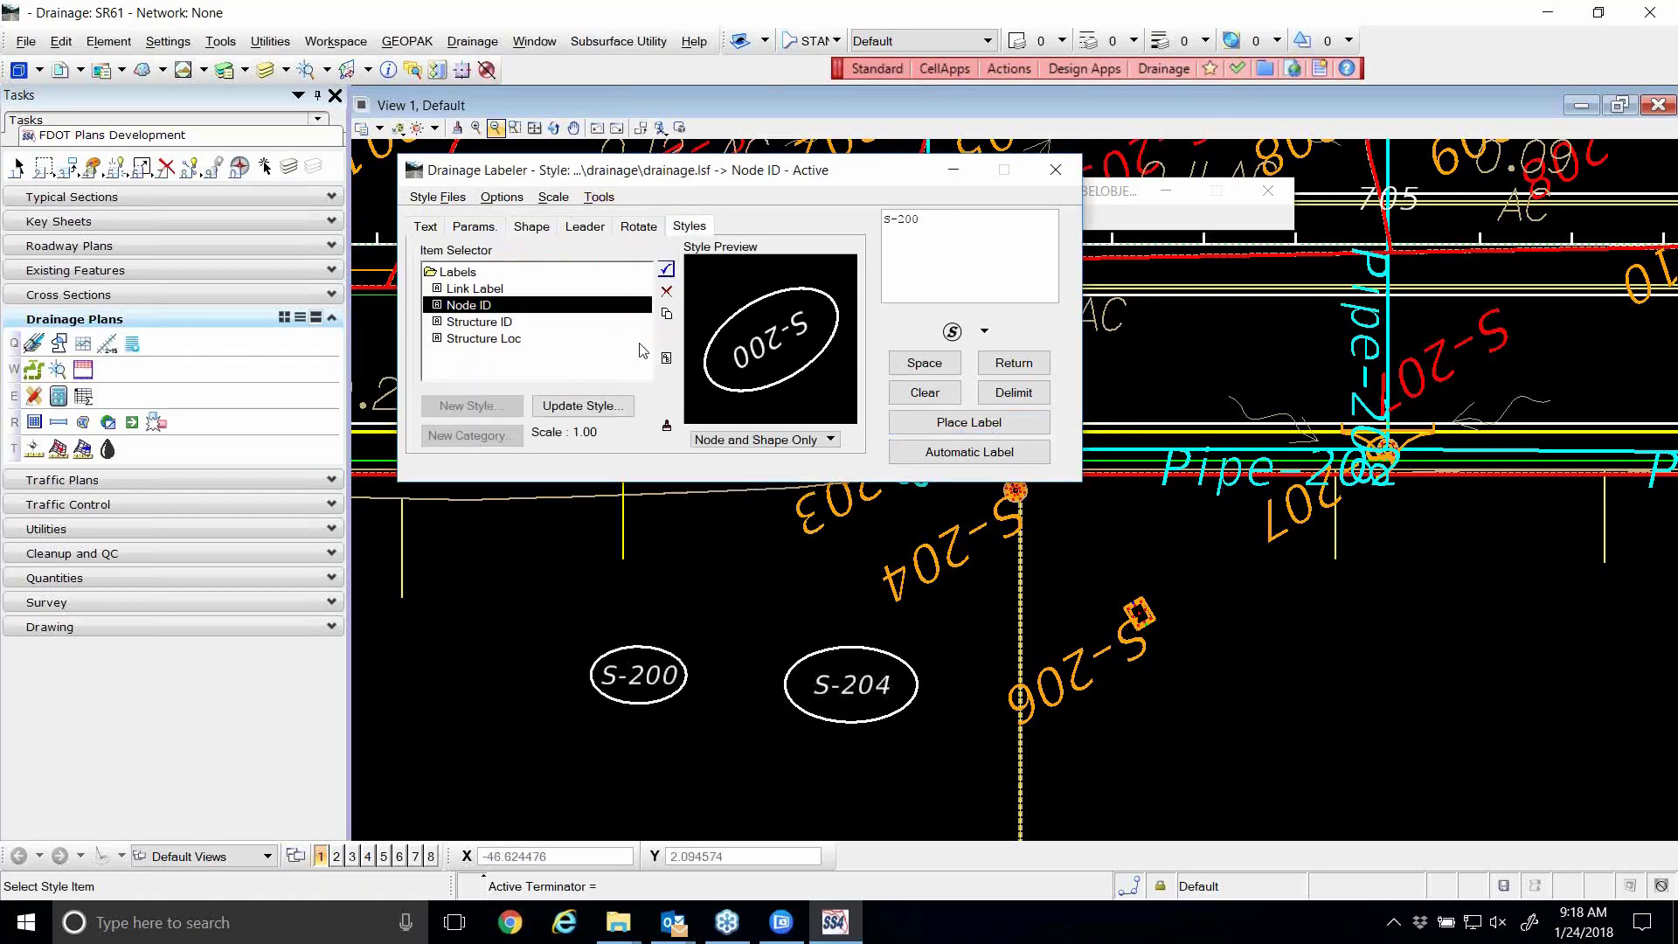
{"action": "left_click", "coordinate": [621, 408]}
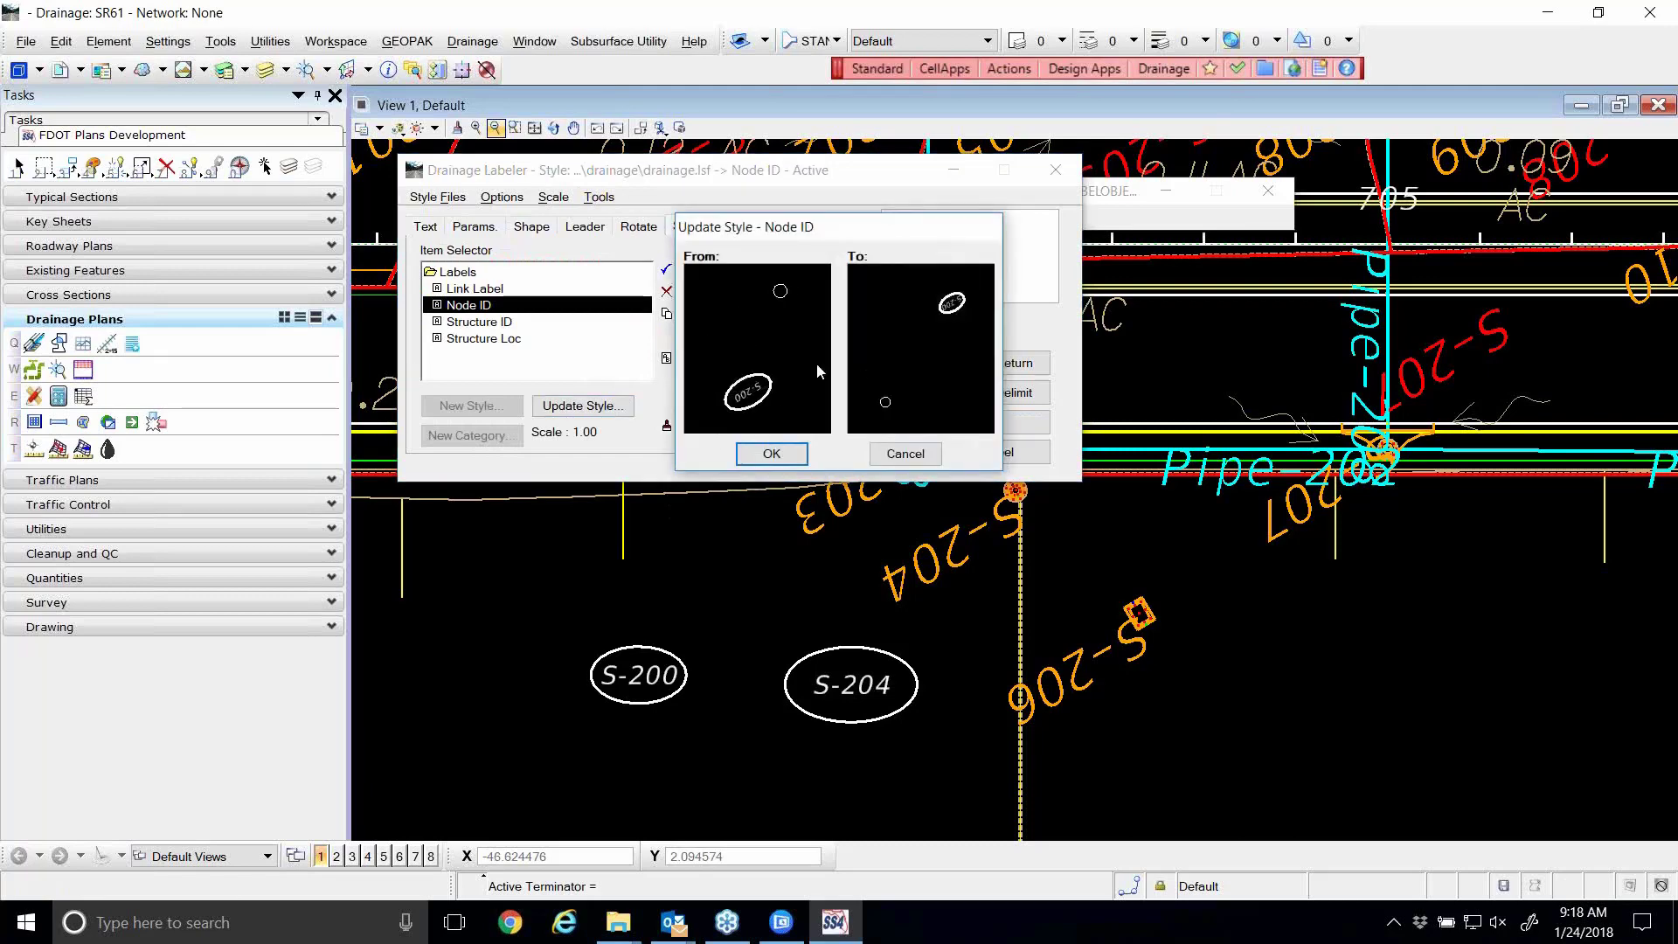
{"action": "left_click", "coordinate": [769, 457]}
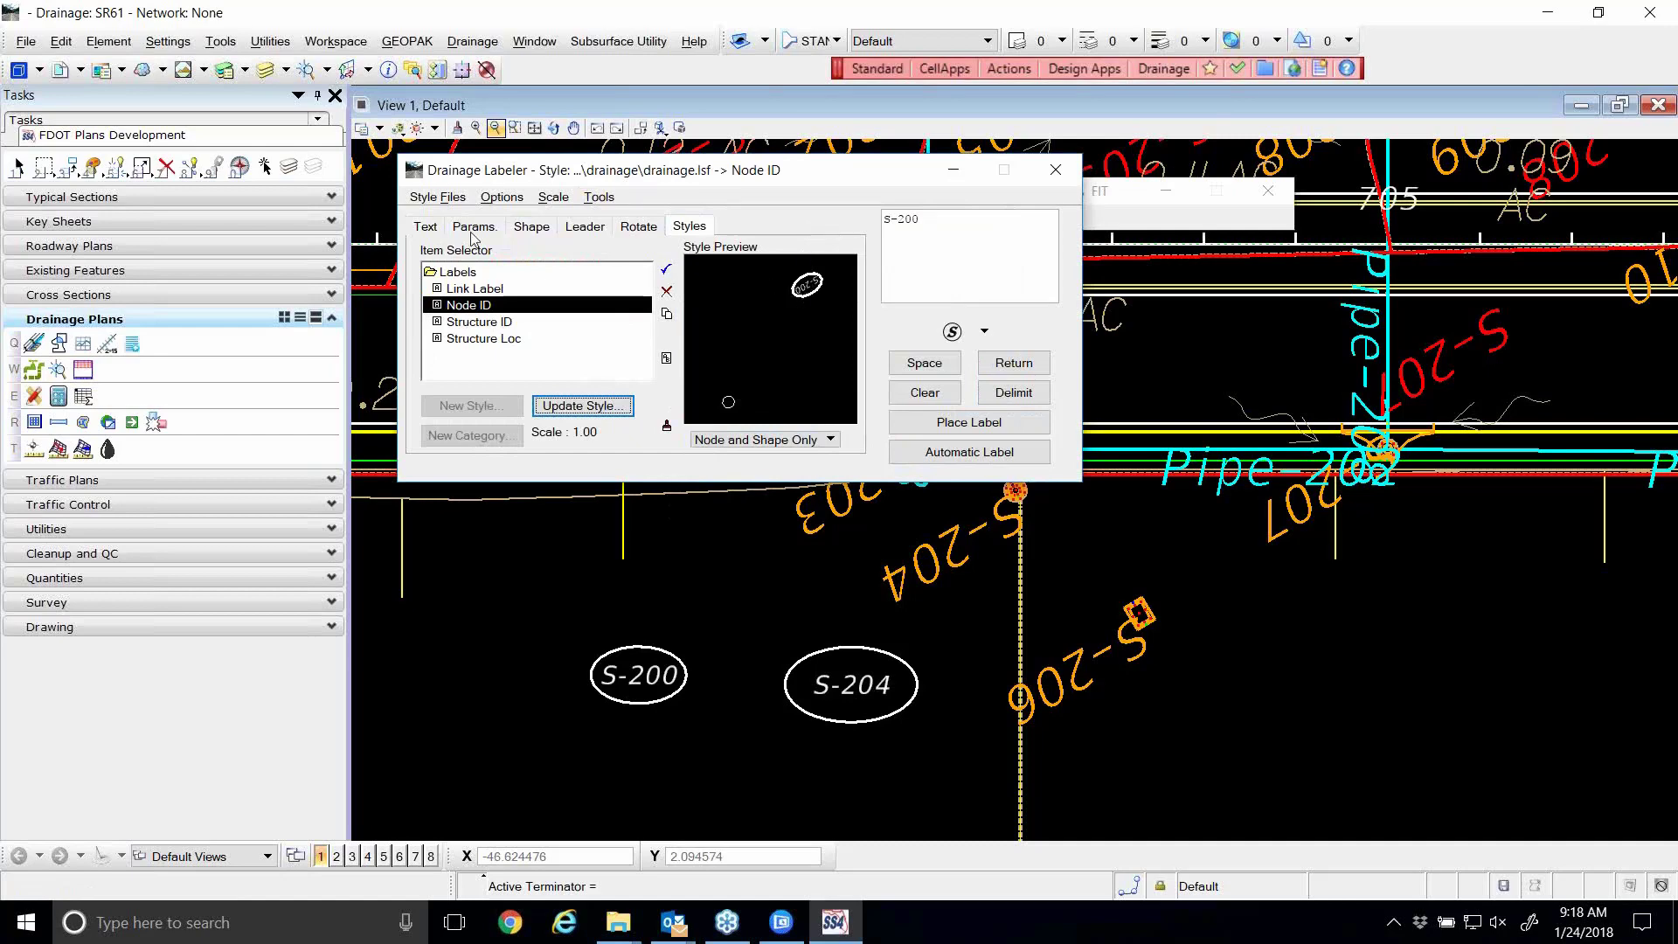
{"action": "left_click", "coordinate": [437, 197]}
{"action": "left_click", "coordinate": [450, 259]}
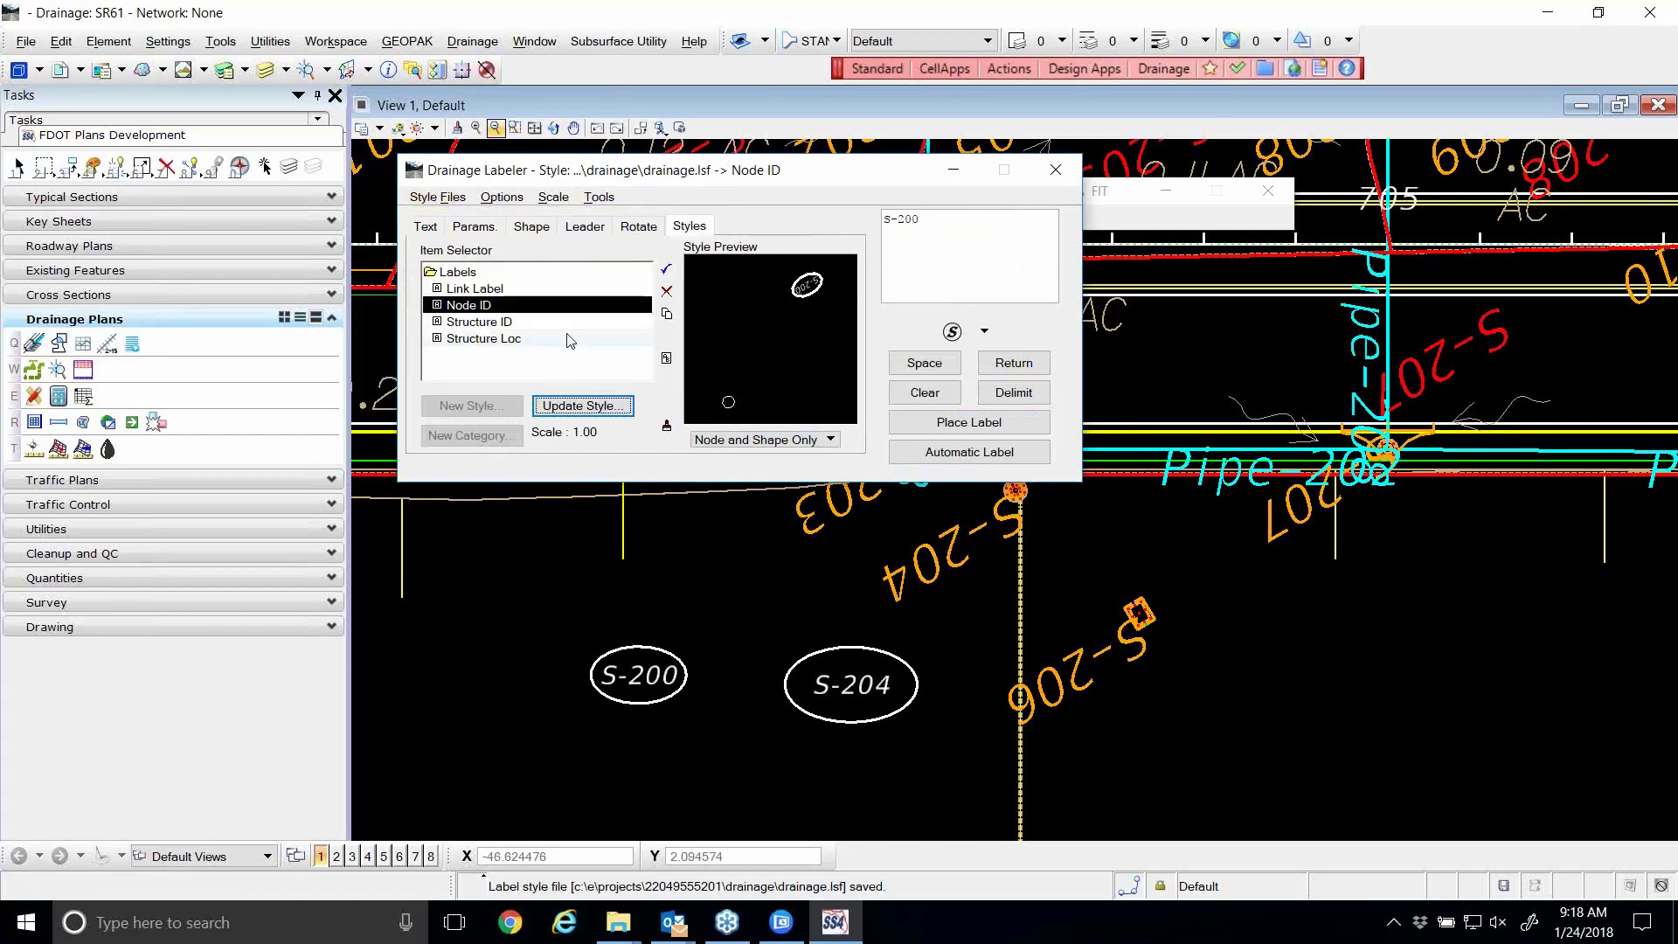
- Examine the previews of the Link Label, Node ID, Structure ID and Structure Loc styles and the current label's text angle
{"action": "left_click", "coordinate": [482, 323]}
{"action": "left_click", "coordinate": [467, 303]}
{"action": "left_click", "coordinate": [467, 289]}
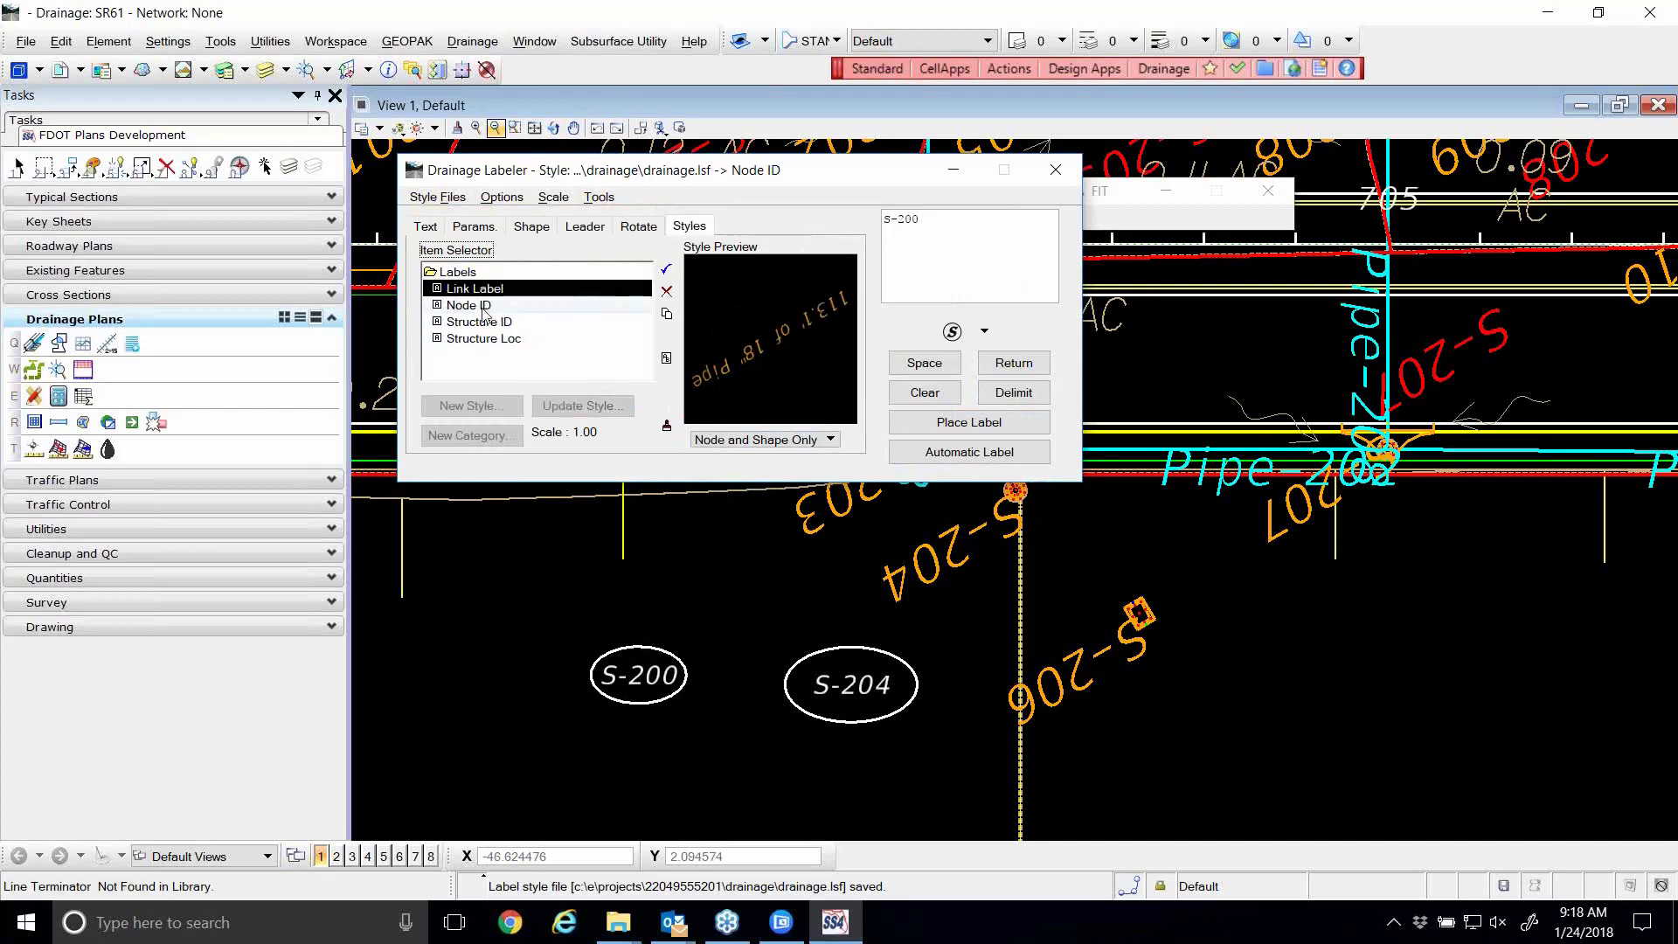
{"action": "left_click", "coordinate": [484, 306]}
{"action": "left_click", "coordinate": [486, 323]}
{"action": "left_click", "coordinate": [486, 339]}
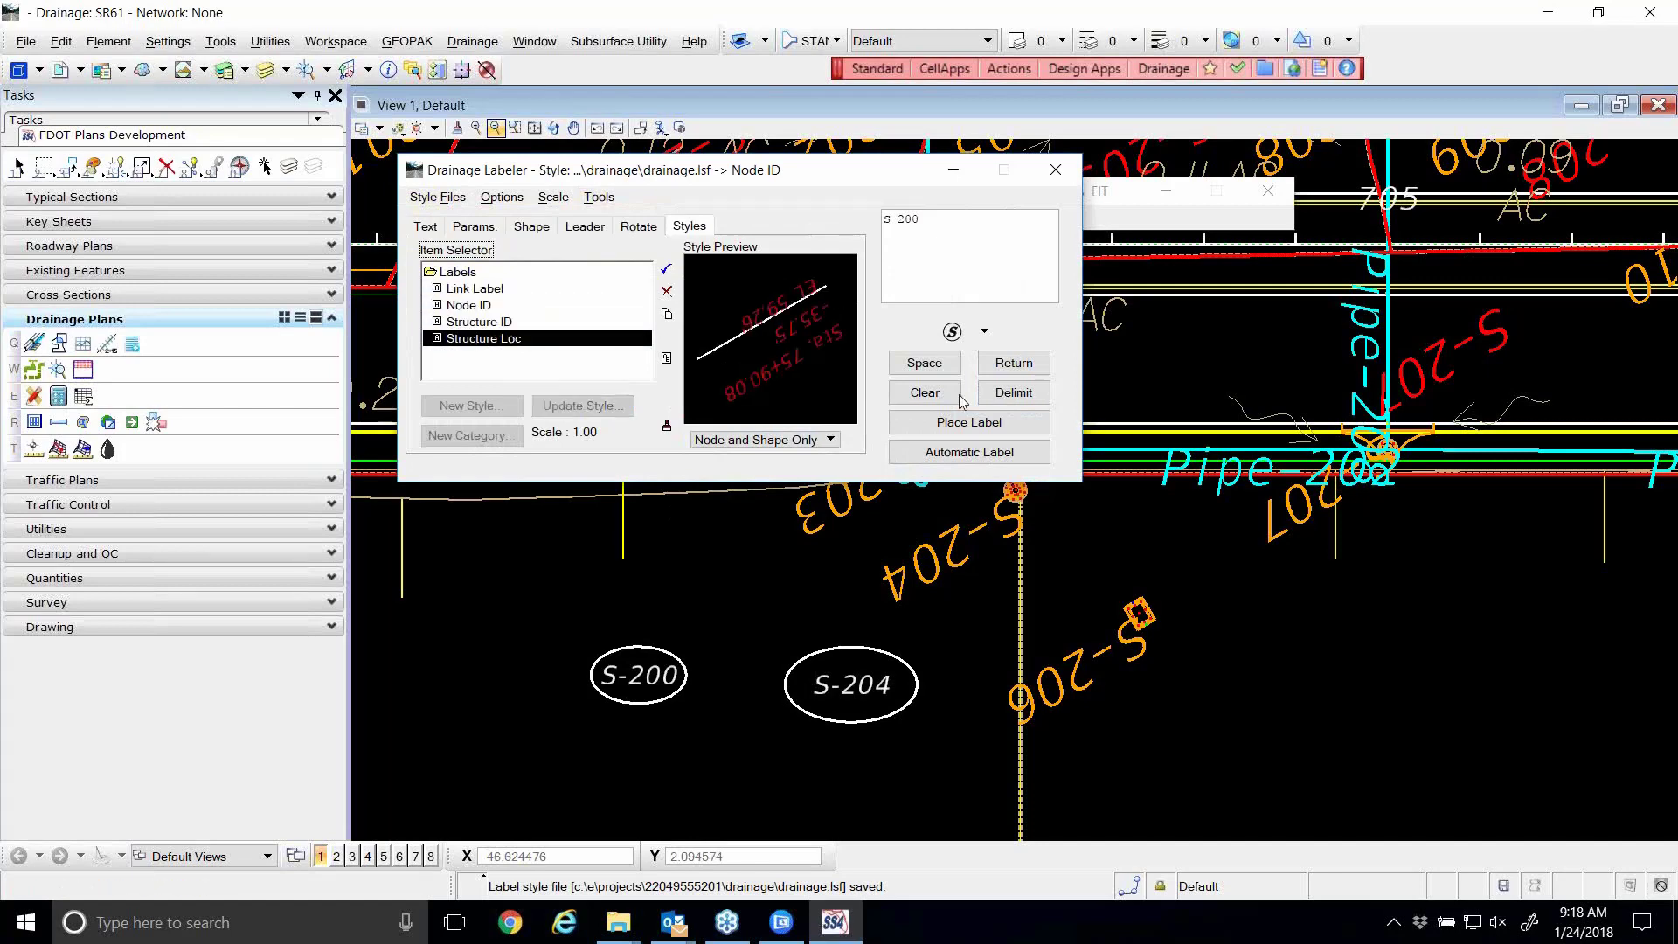
{"action": "left_click", "coordinate": [639, 227]}
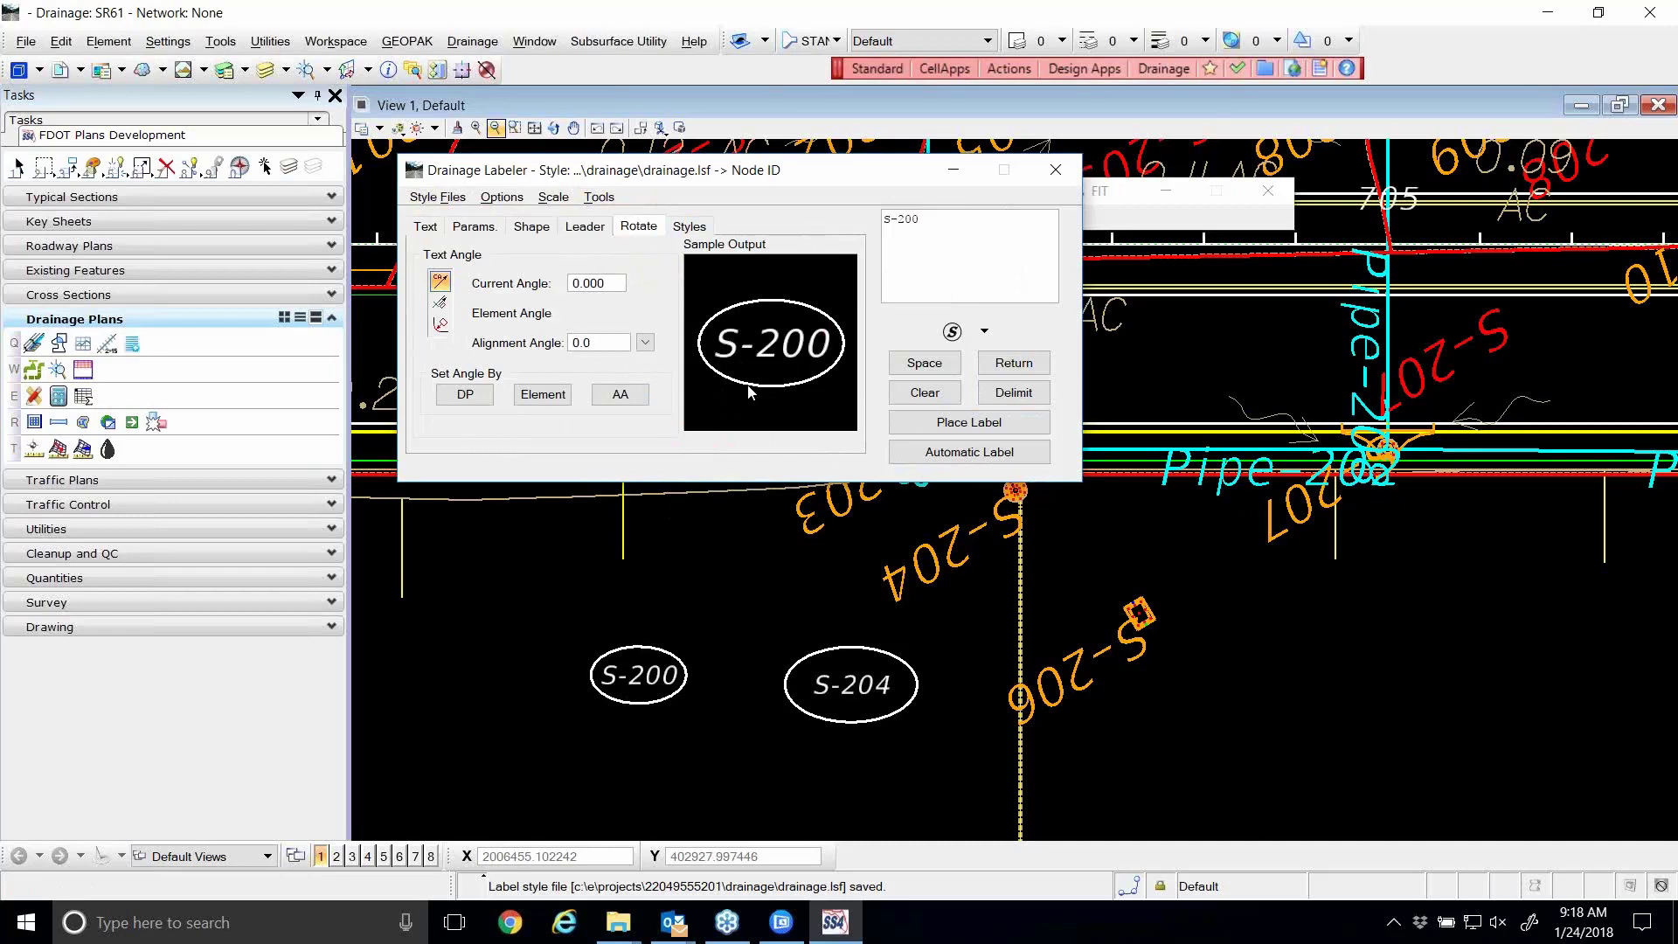
- Undo the placed S-200, S-204 and earlier ellipse node labels
{"action": "mouse_move", "coordinate": [664, 186]}
{"action": "left_mouse_down"}
{"action": "mouse_move", "coordinate": [1140, 329]}
{"action": "mouse_move", "coordinate": [1171, 388]}
{"action": "left_mouse_up"}
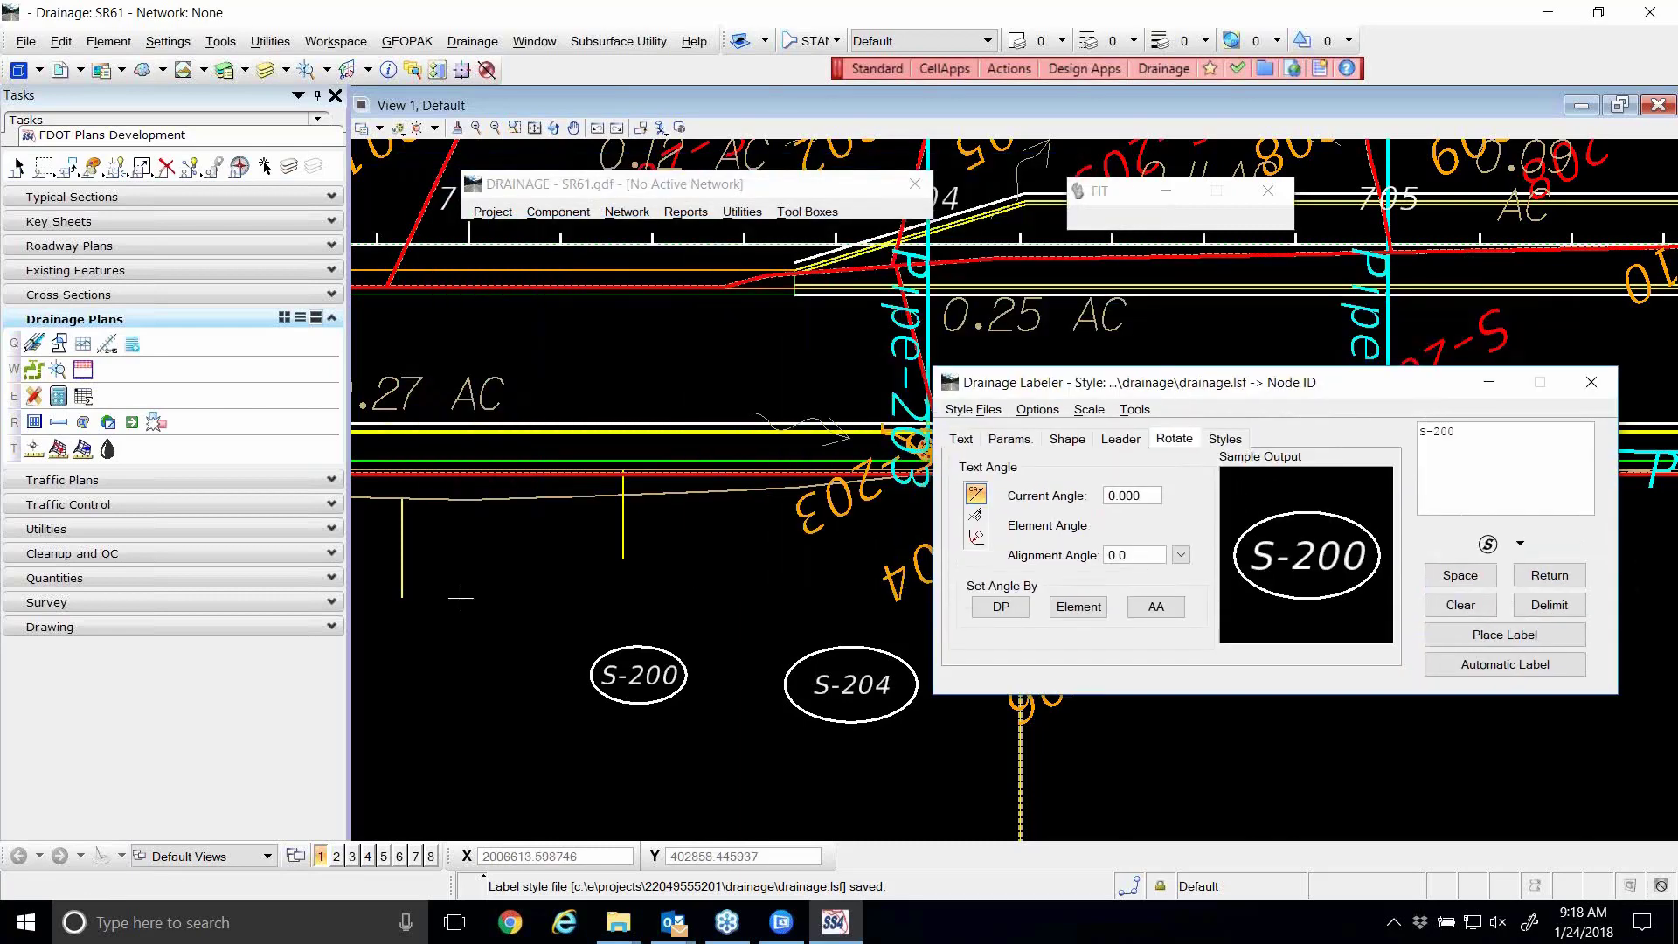
{"action": "key", "text": "ctrl+z"}
{"action": "key", "text": "ctrl+z"}
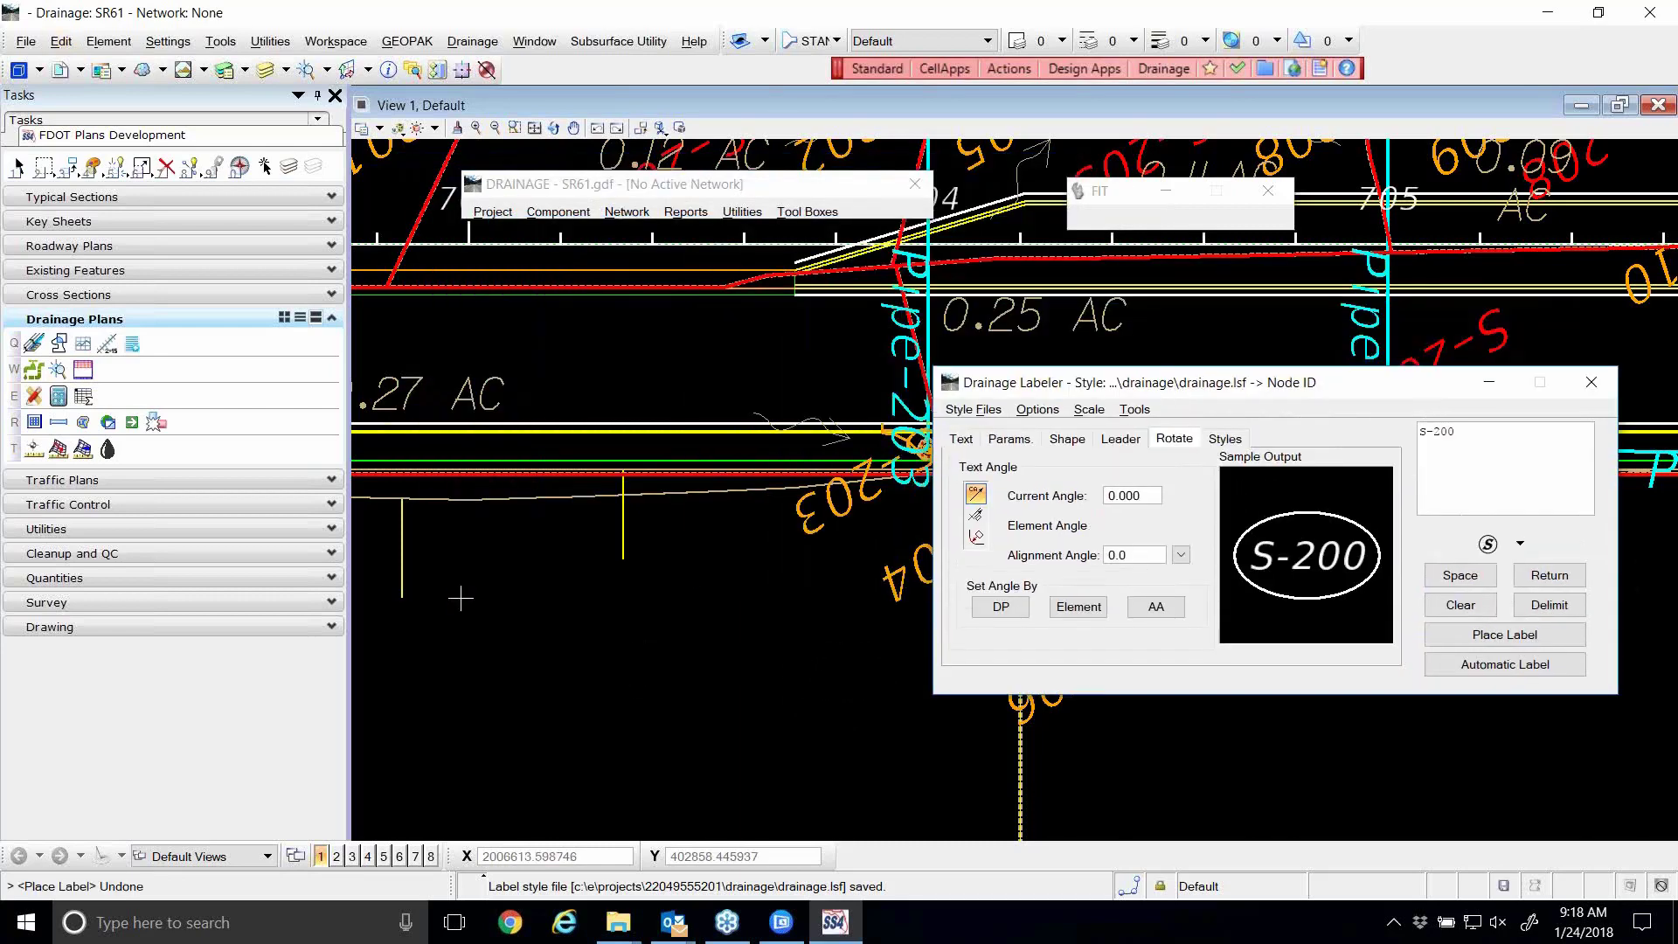
{"action": "scroll", "coordinate": [492, 612], "scroll_direction": "down", "scroll_amount": 2}
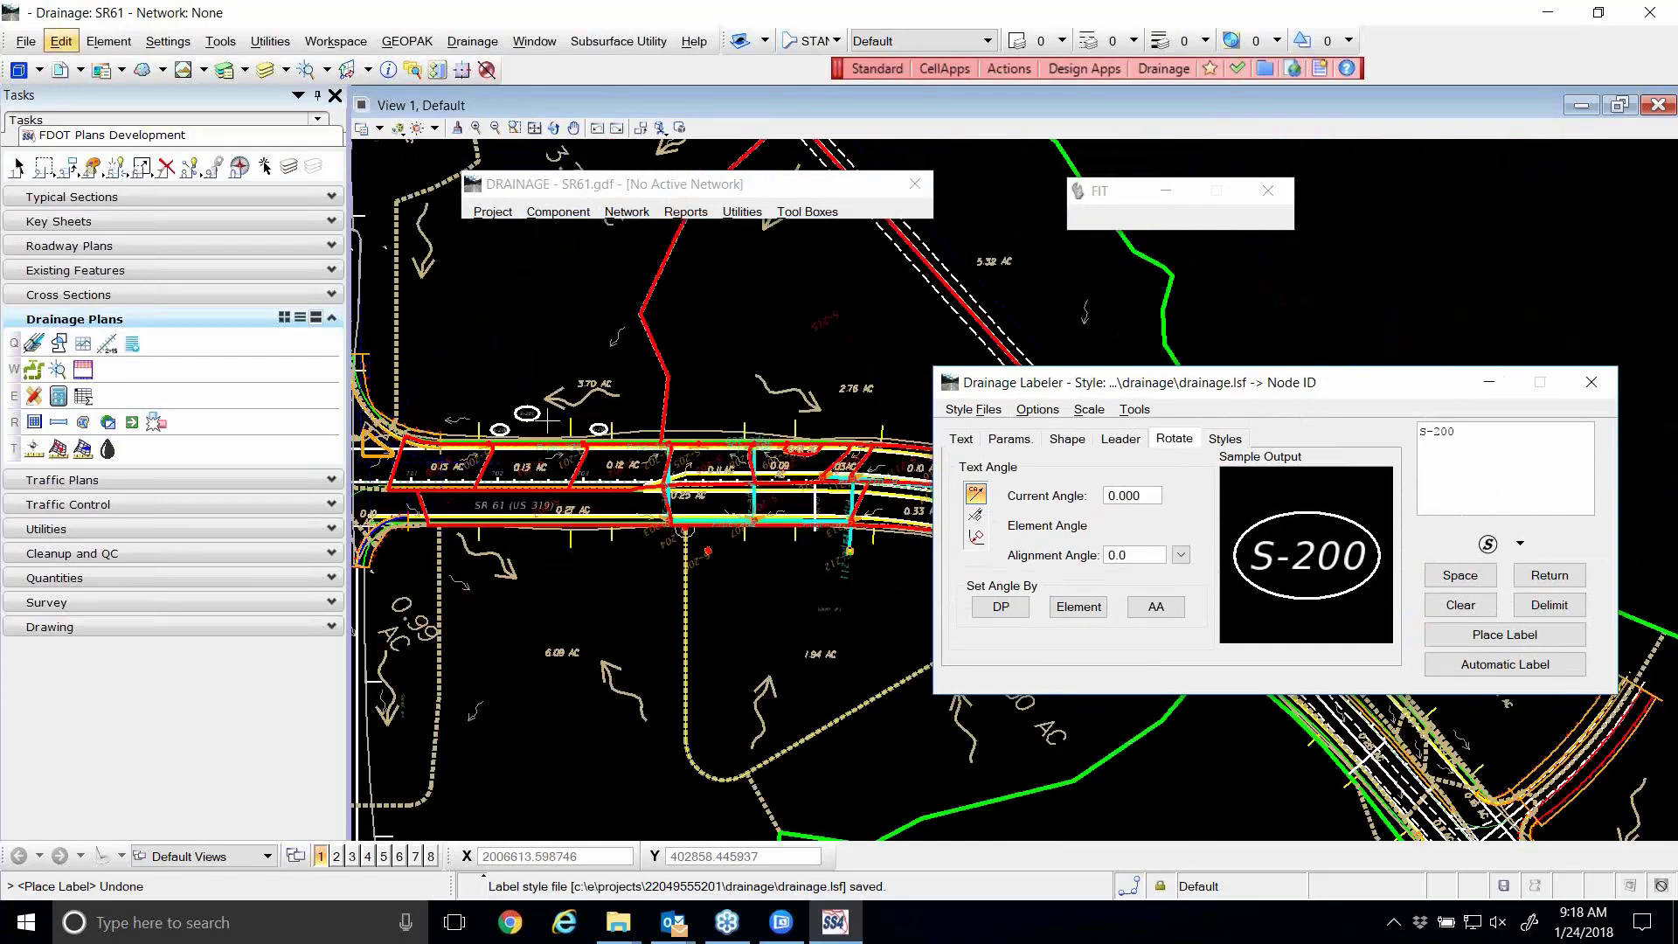
{"action": "scroll", "coordinate": [486, 428], "scroll_direction": "up", "scroll_amount": 2}
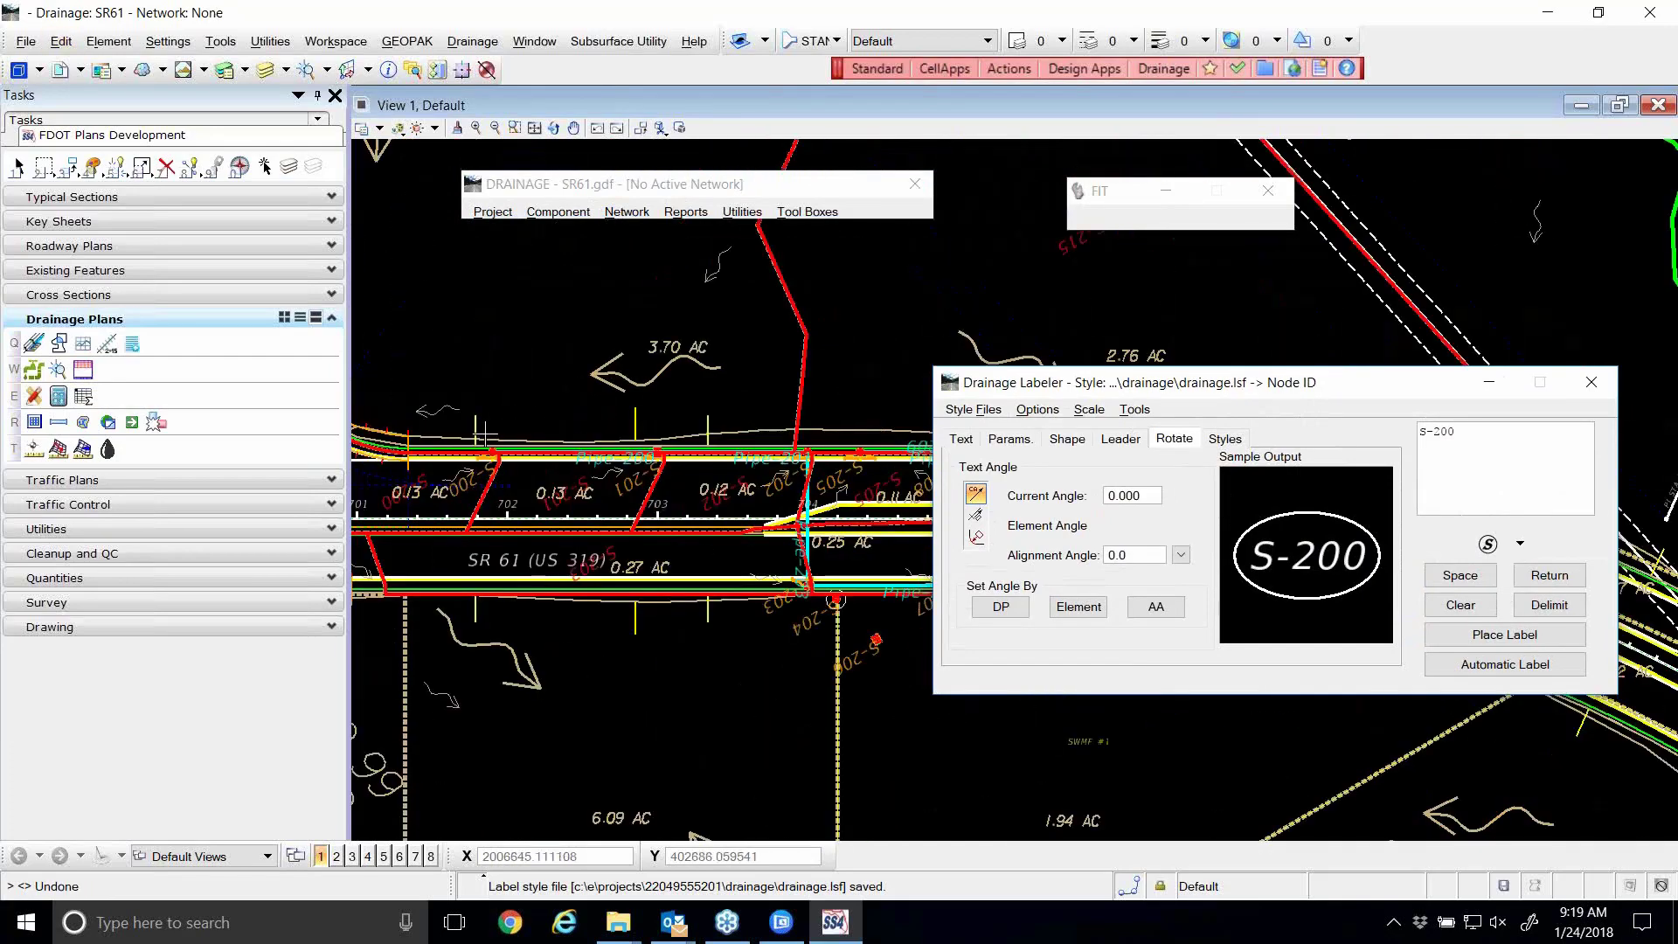
- Place an S-200 ellipse label above the S-200 node near station 702
{"action": "left_click_drag", "start_coordinate": [1096, 384], "coordinate": [1045, 285]}
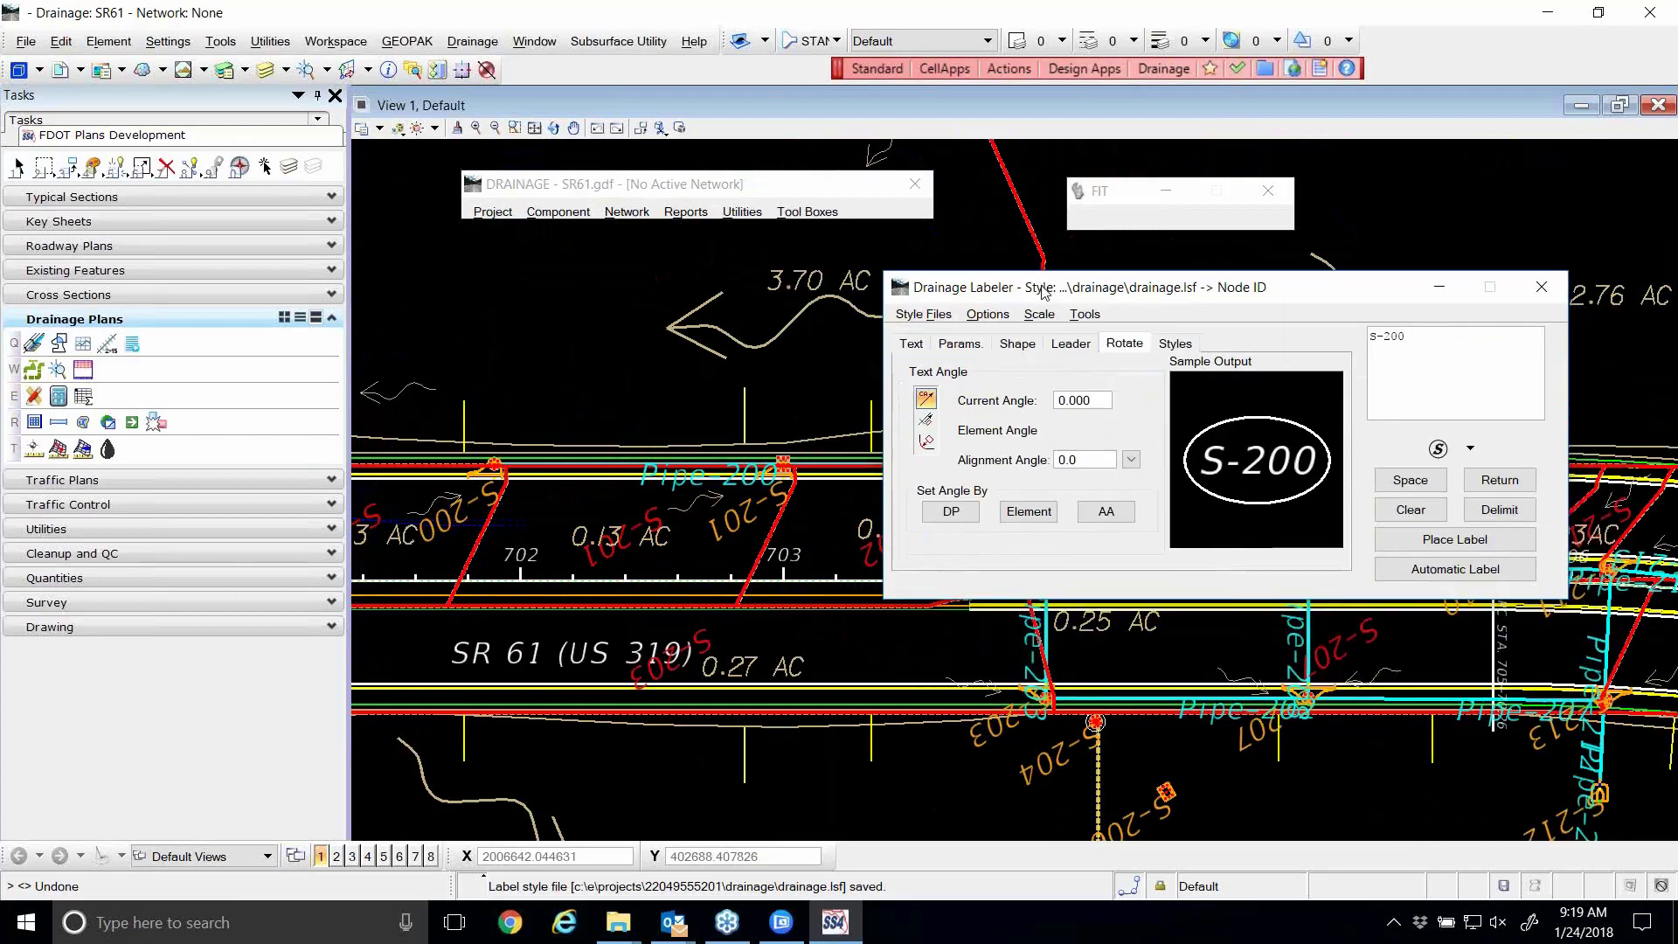
{"action": "left_click", "coordinate": [1454, 534]}
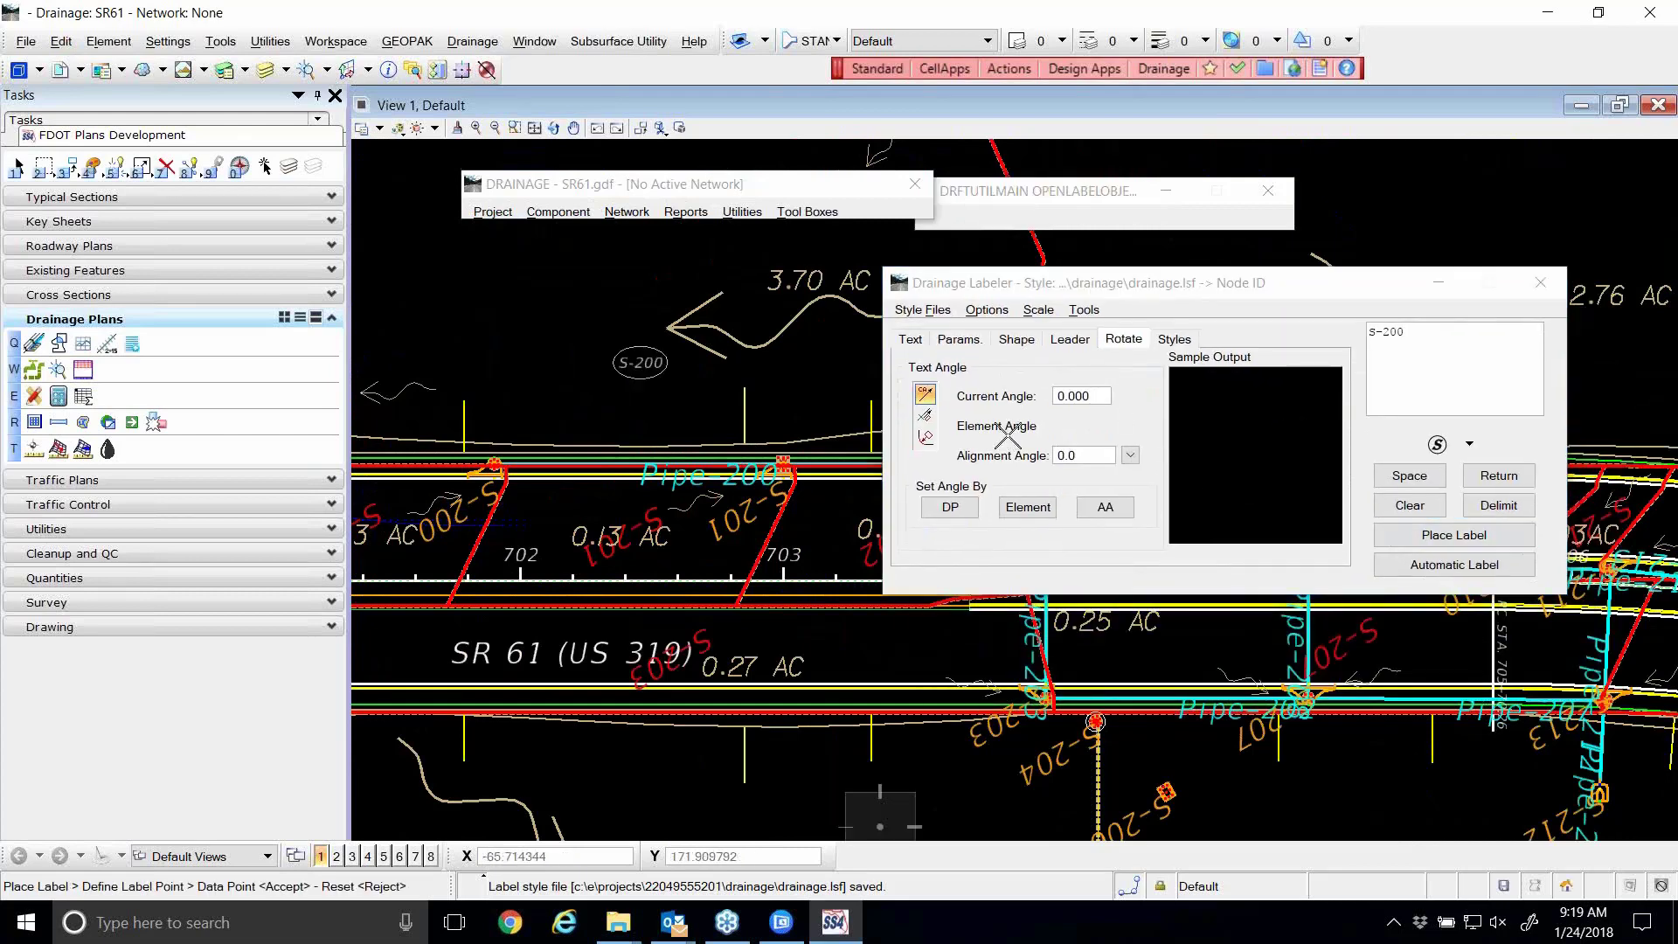
{"action": "scroll", "coordinate": [591, 382], "scroll_direction": "down", "scroll_amount": 1}
{"action": "scroll", "coordinate": [469, 384], "scroll_direction": "up", "scroll_amount": 1}
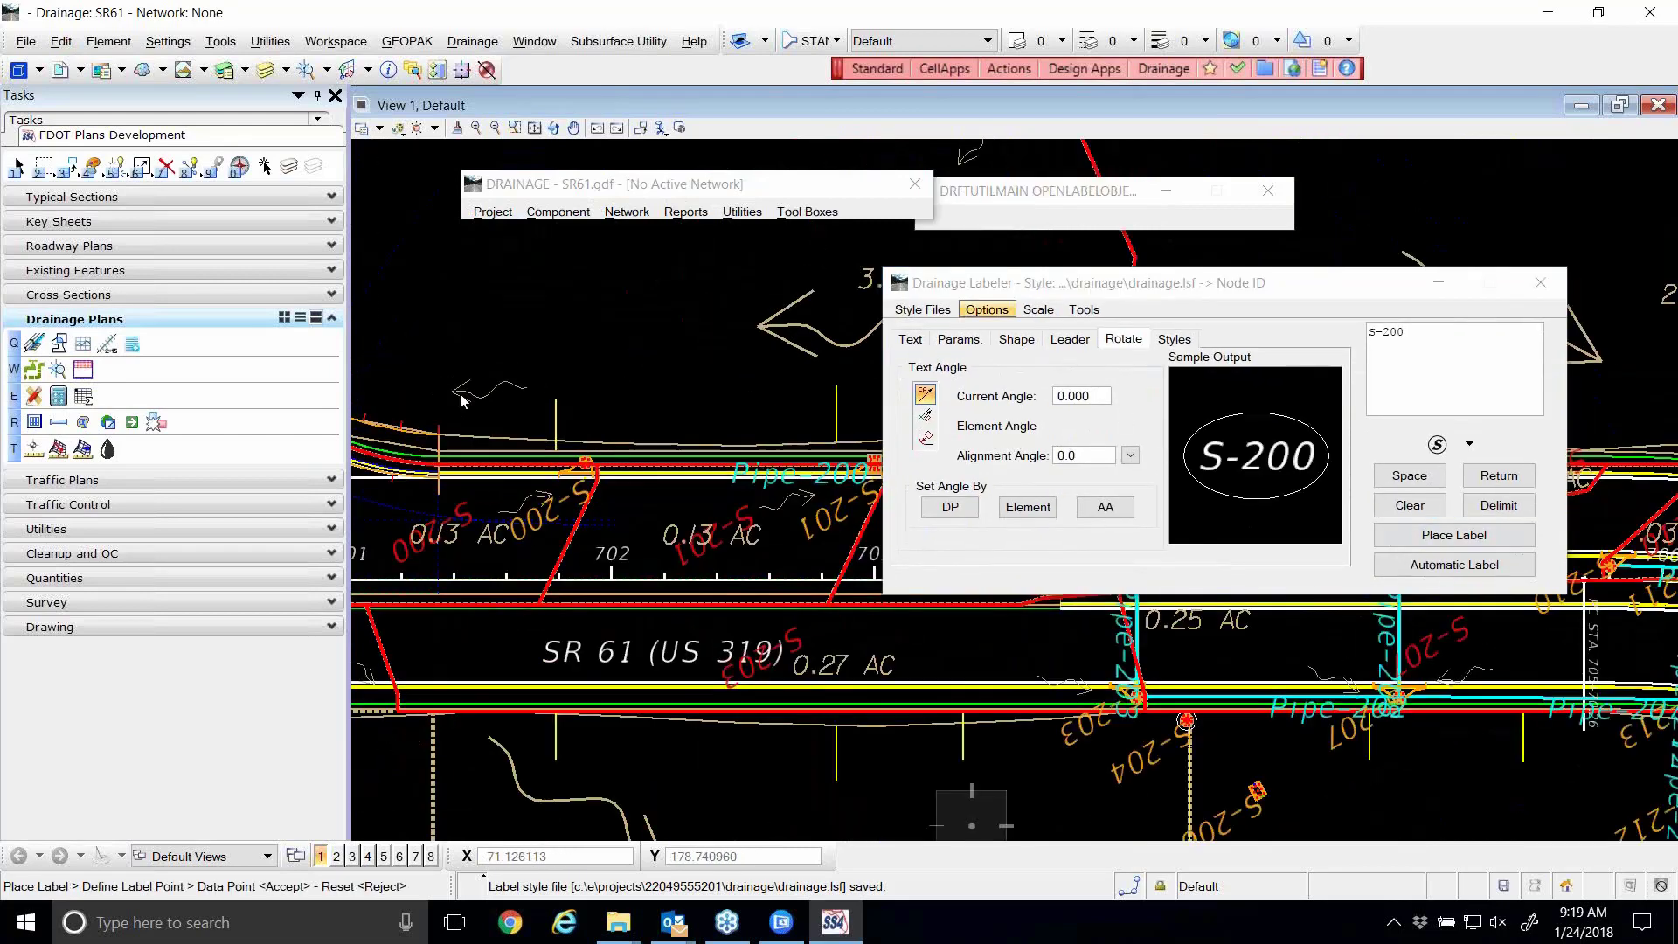
{"action": "left_click", "coordinate": [970, 341]}
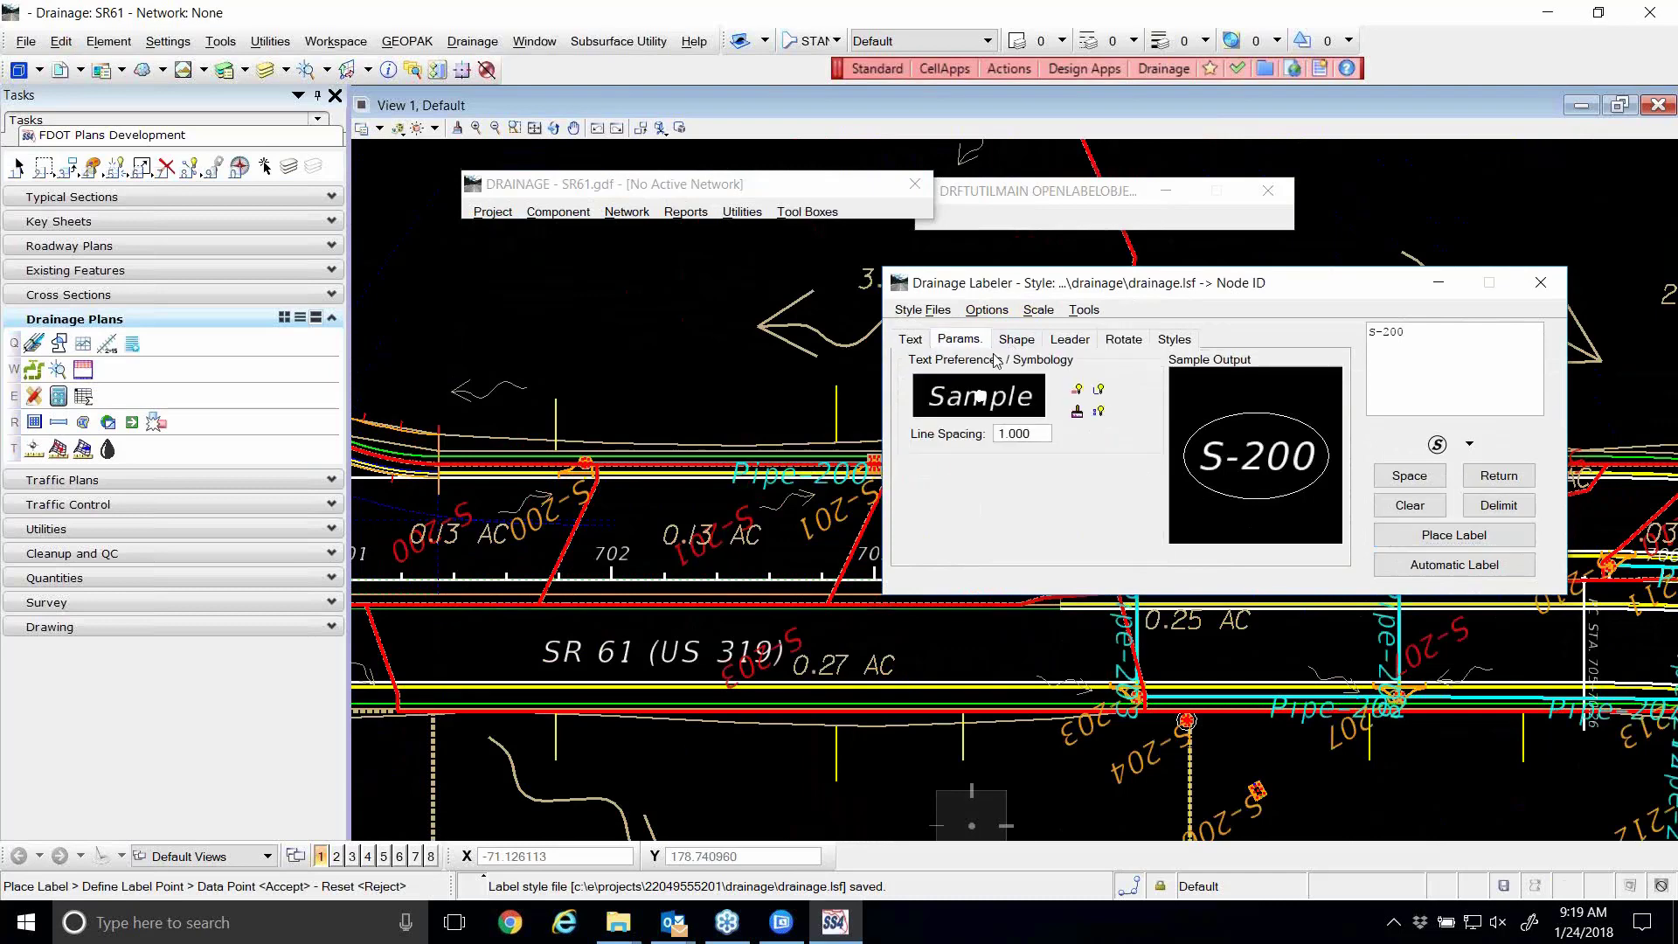
{"action": "left_click", "coordinate": [1014, 341]}
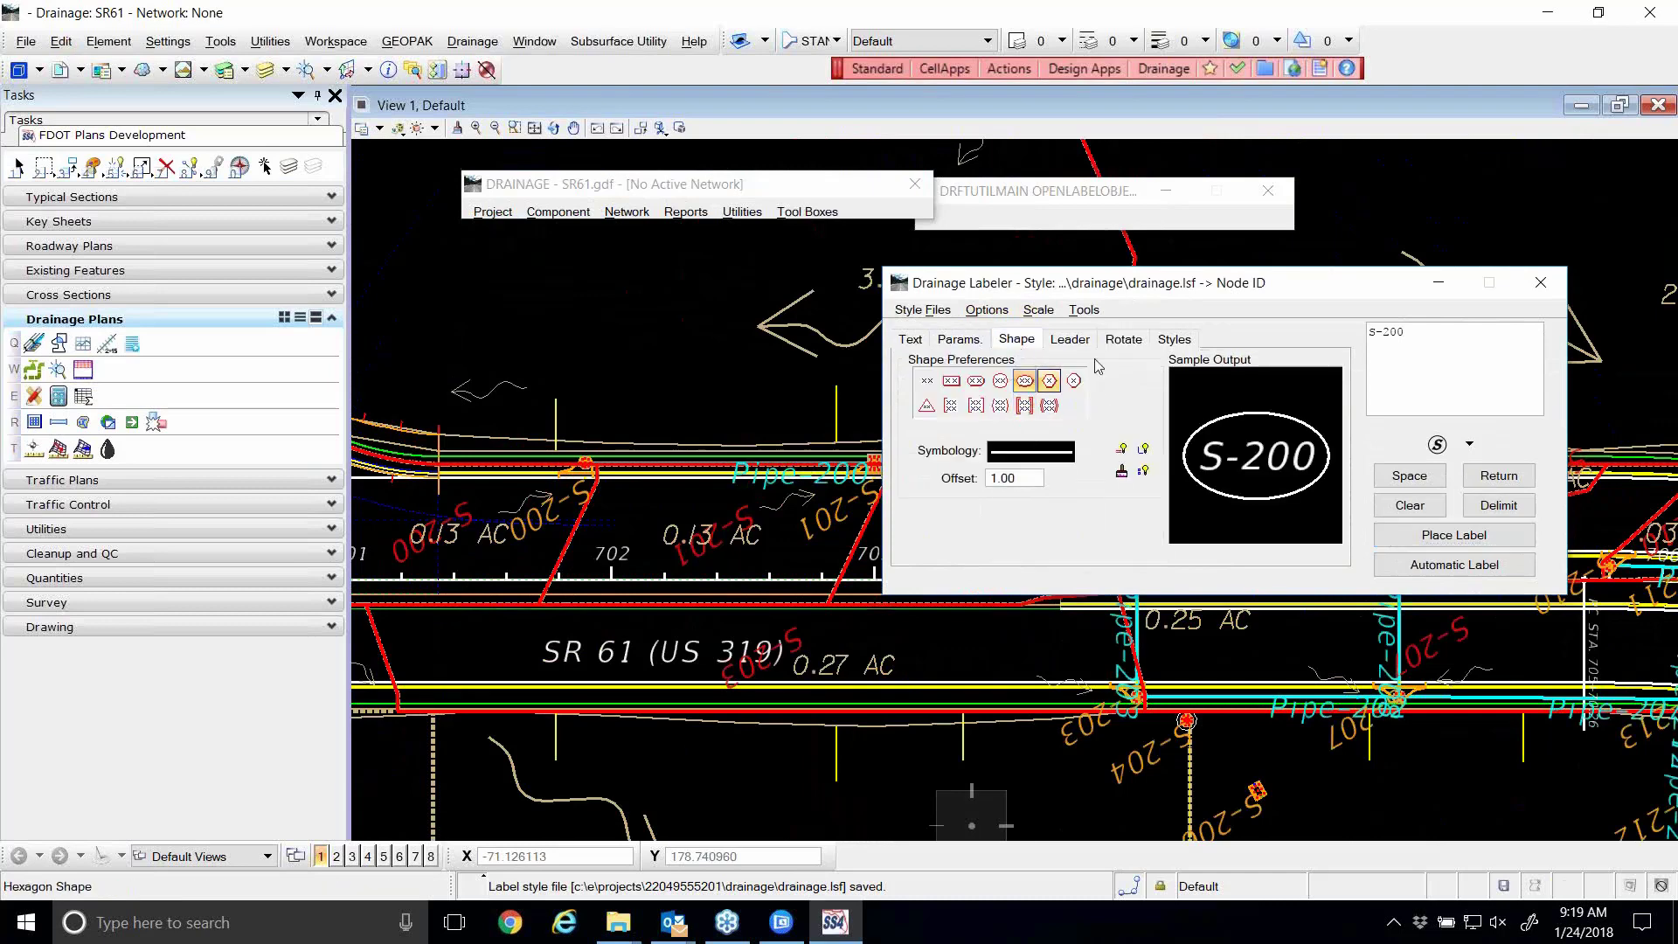
{"action": "left_click", "coordinate": [1425, 534]}
{"action": "scroll", "coordinate": [531, 398], "scroll_direction": "up", "scroll_amount": 2}
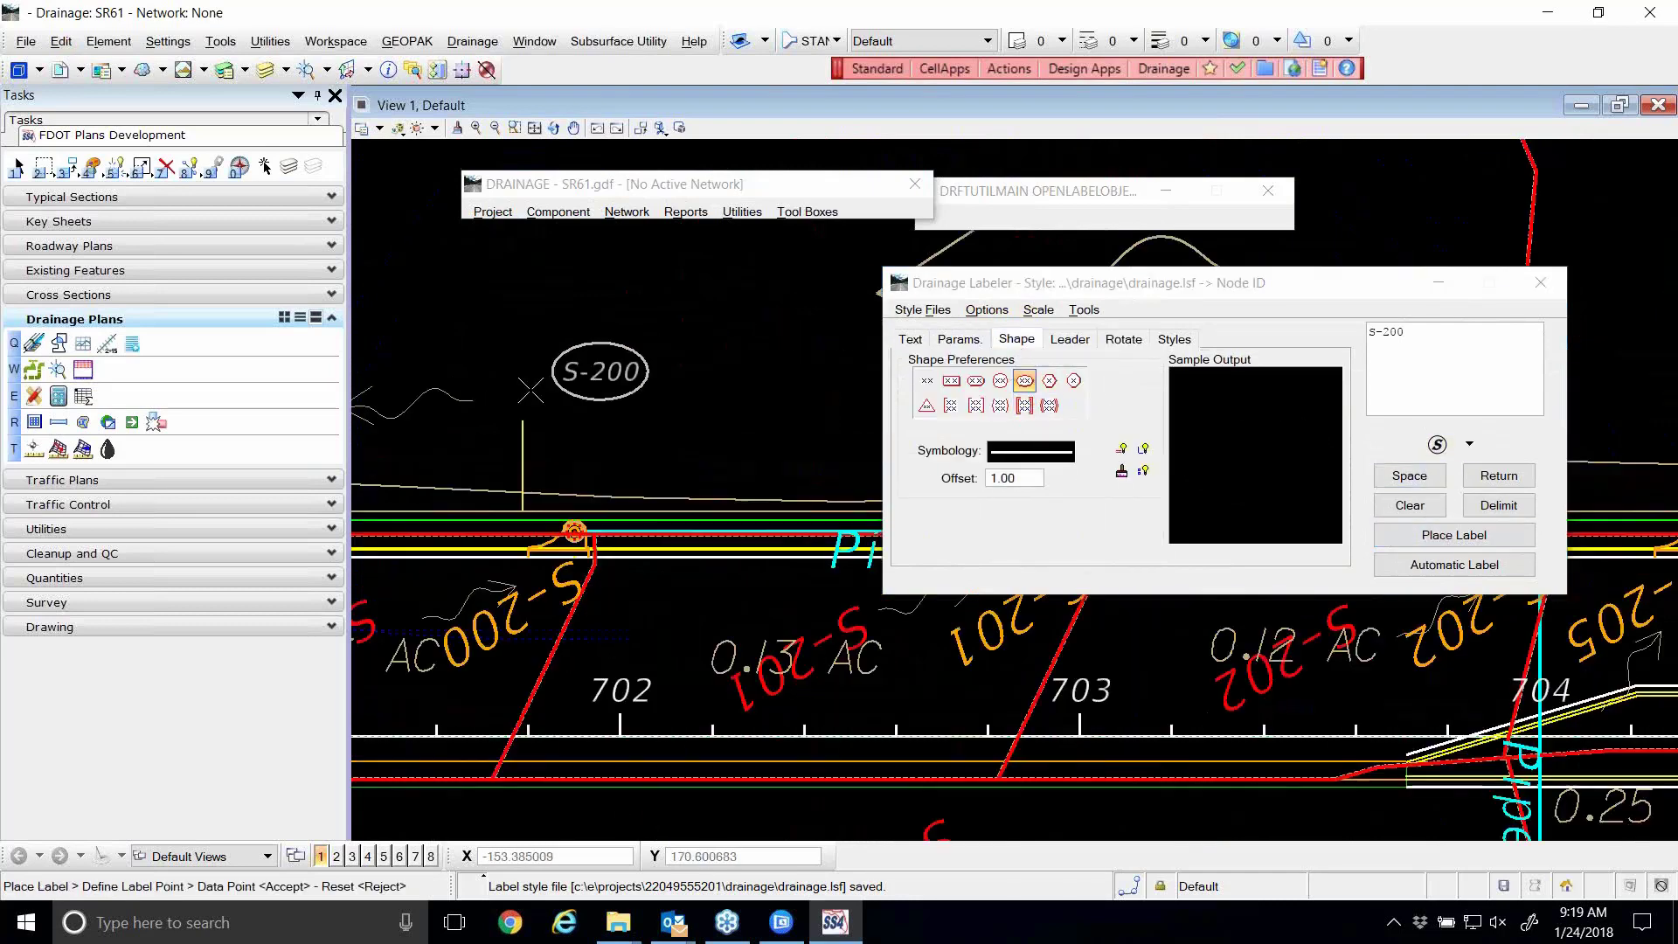
{"action": "scroll", "coordinate": [532, 398], "scroll_direction": "down", "scroll_amount": 3}
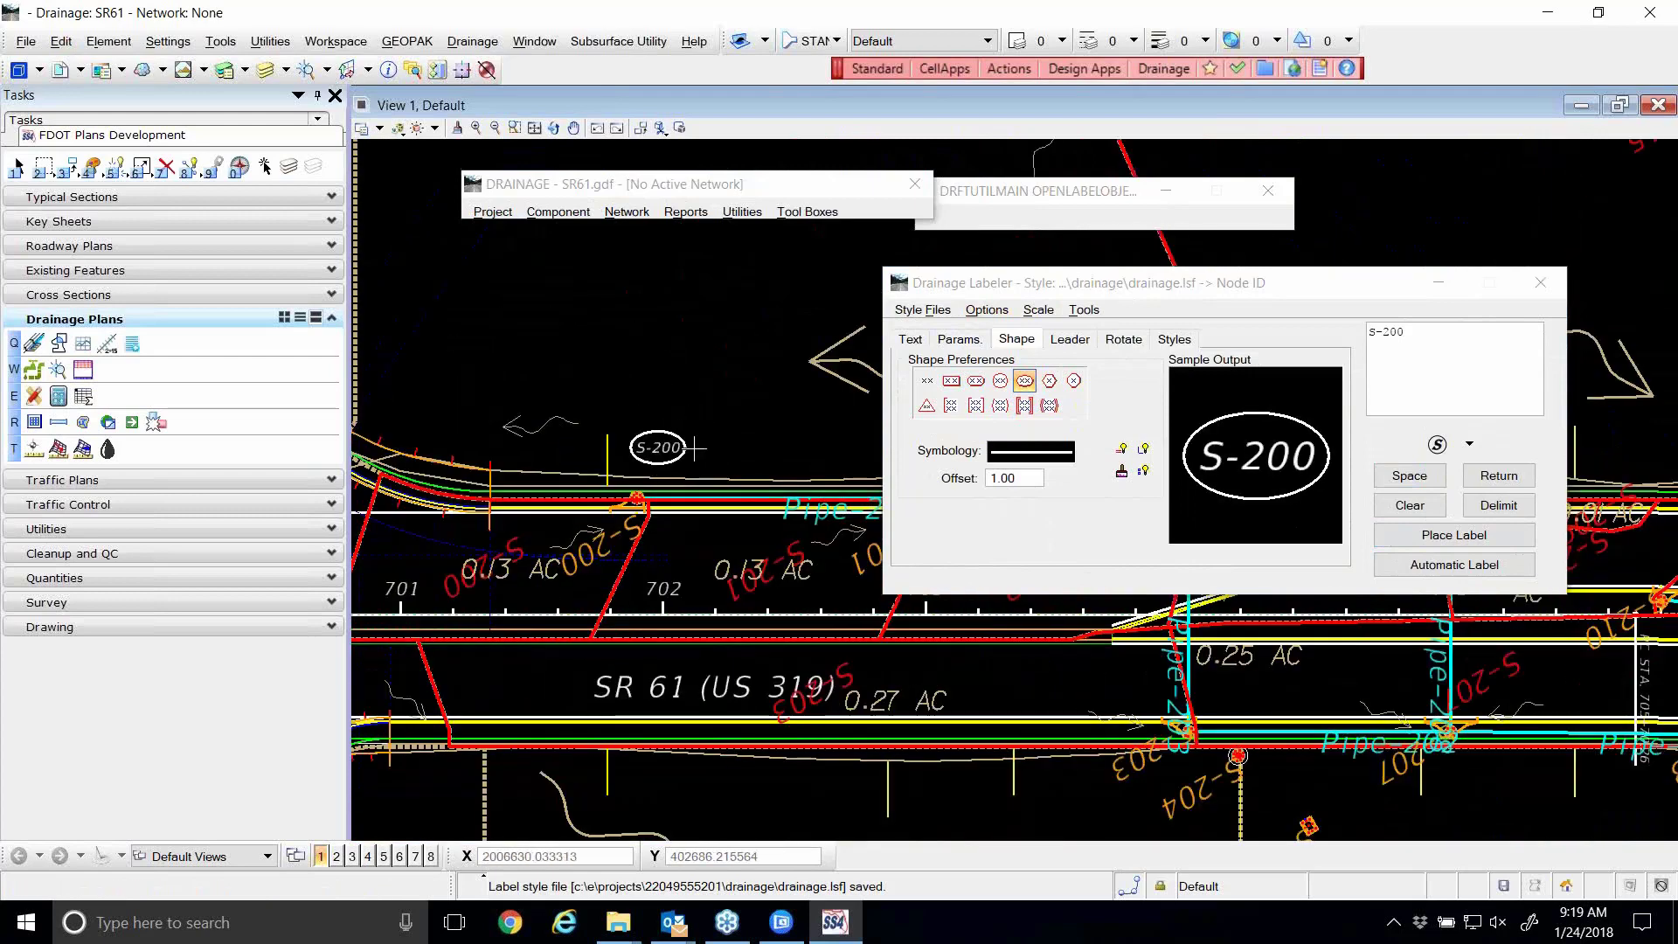
{"action": "scroll", "coordinate": [673, 443], "scroll_direction": "up", "scroll_amount": 3}
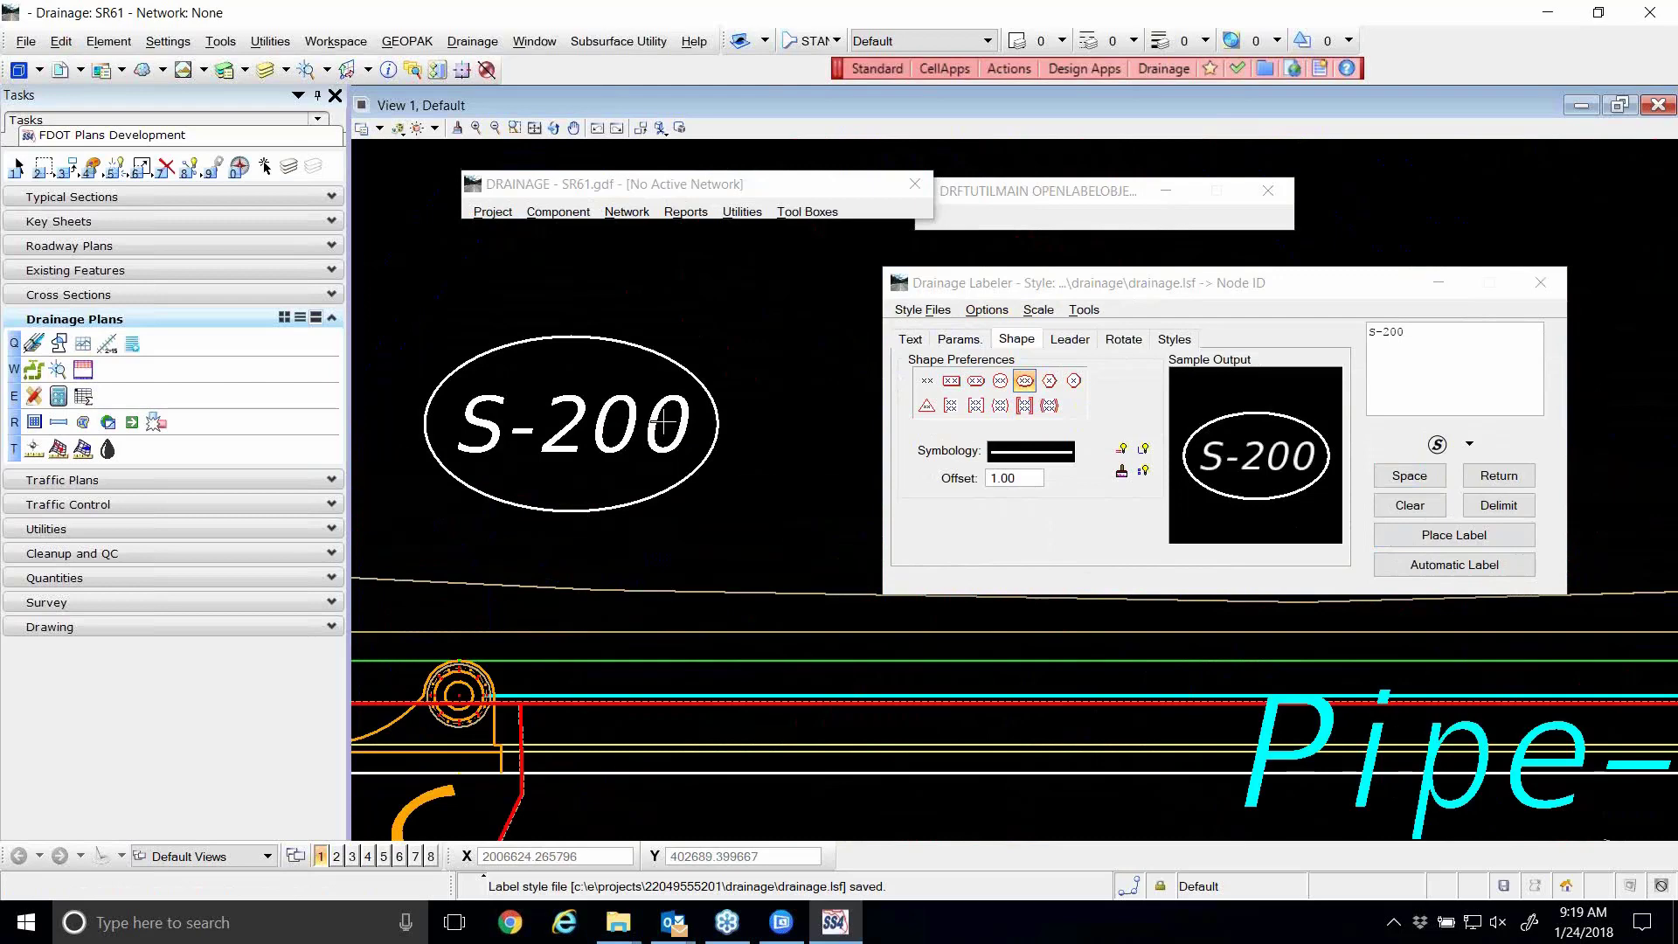
- Save the label style file drainage.lsf
{"action": "left_click", "coordinate": [915, 314]}
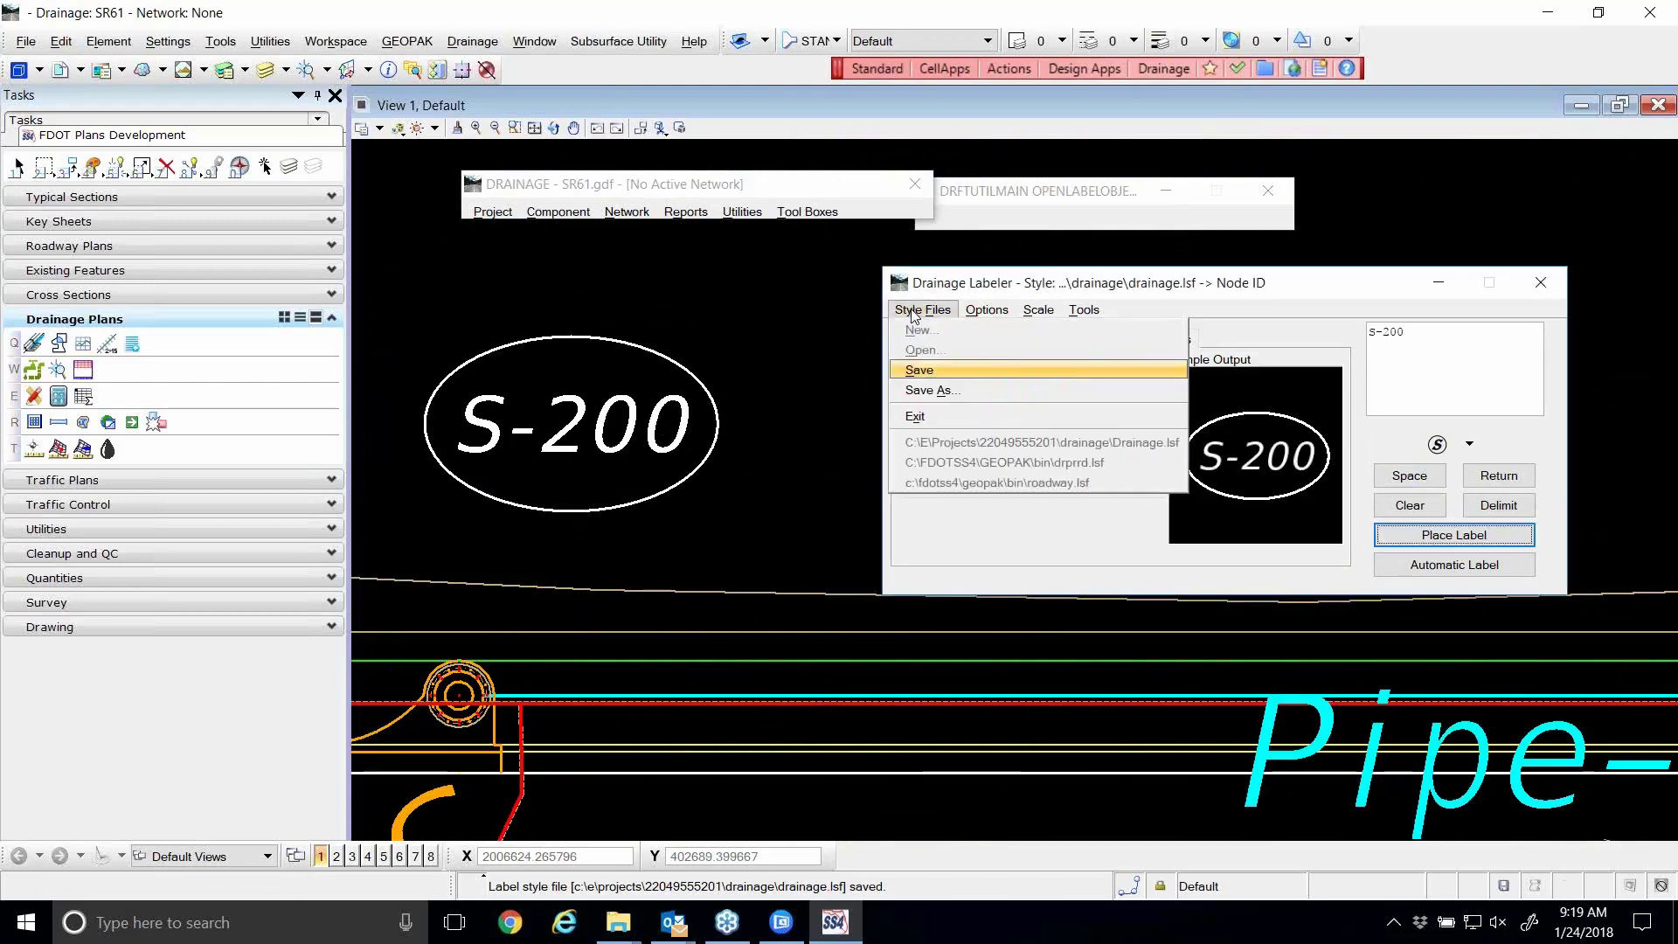
{"action": "left_click", "coordinate": [924, 371]}
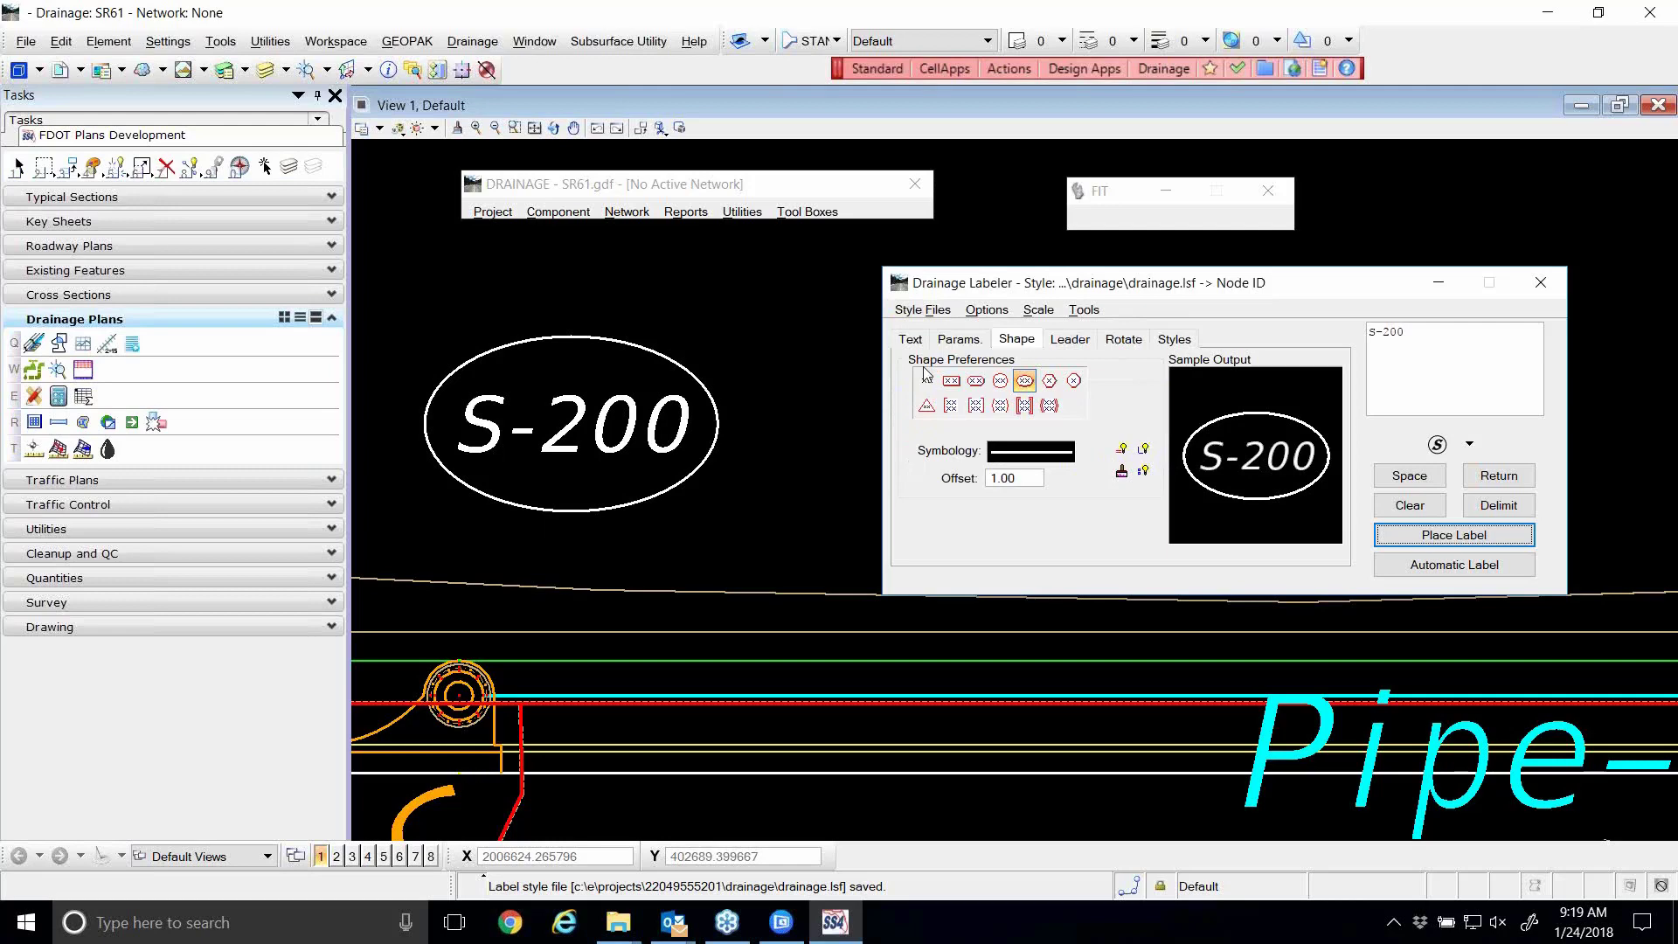
{"action": "left_click_drag", "start_coordinate": [1097, 288], "coordinate": [966, 261]}
{"action": "left_click", "coordinate": [793, 288]}
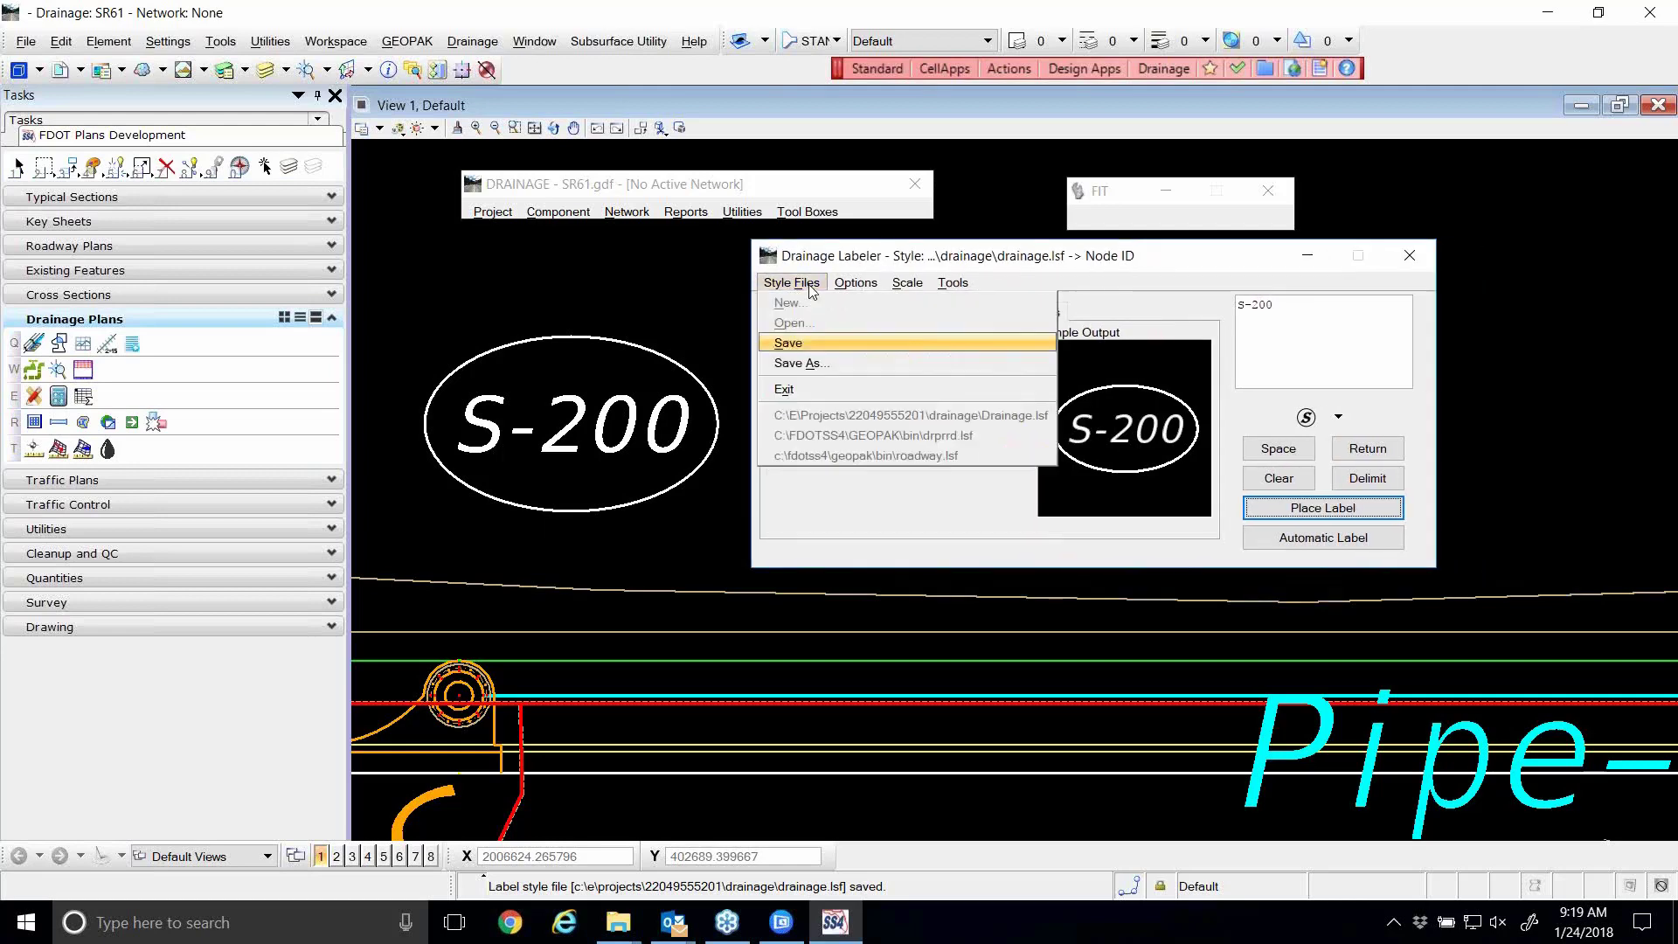
{"action": "left_click", "coordinate": [796, 352]}
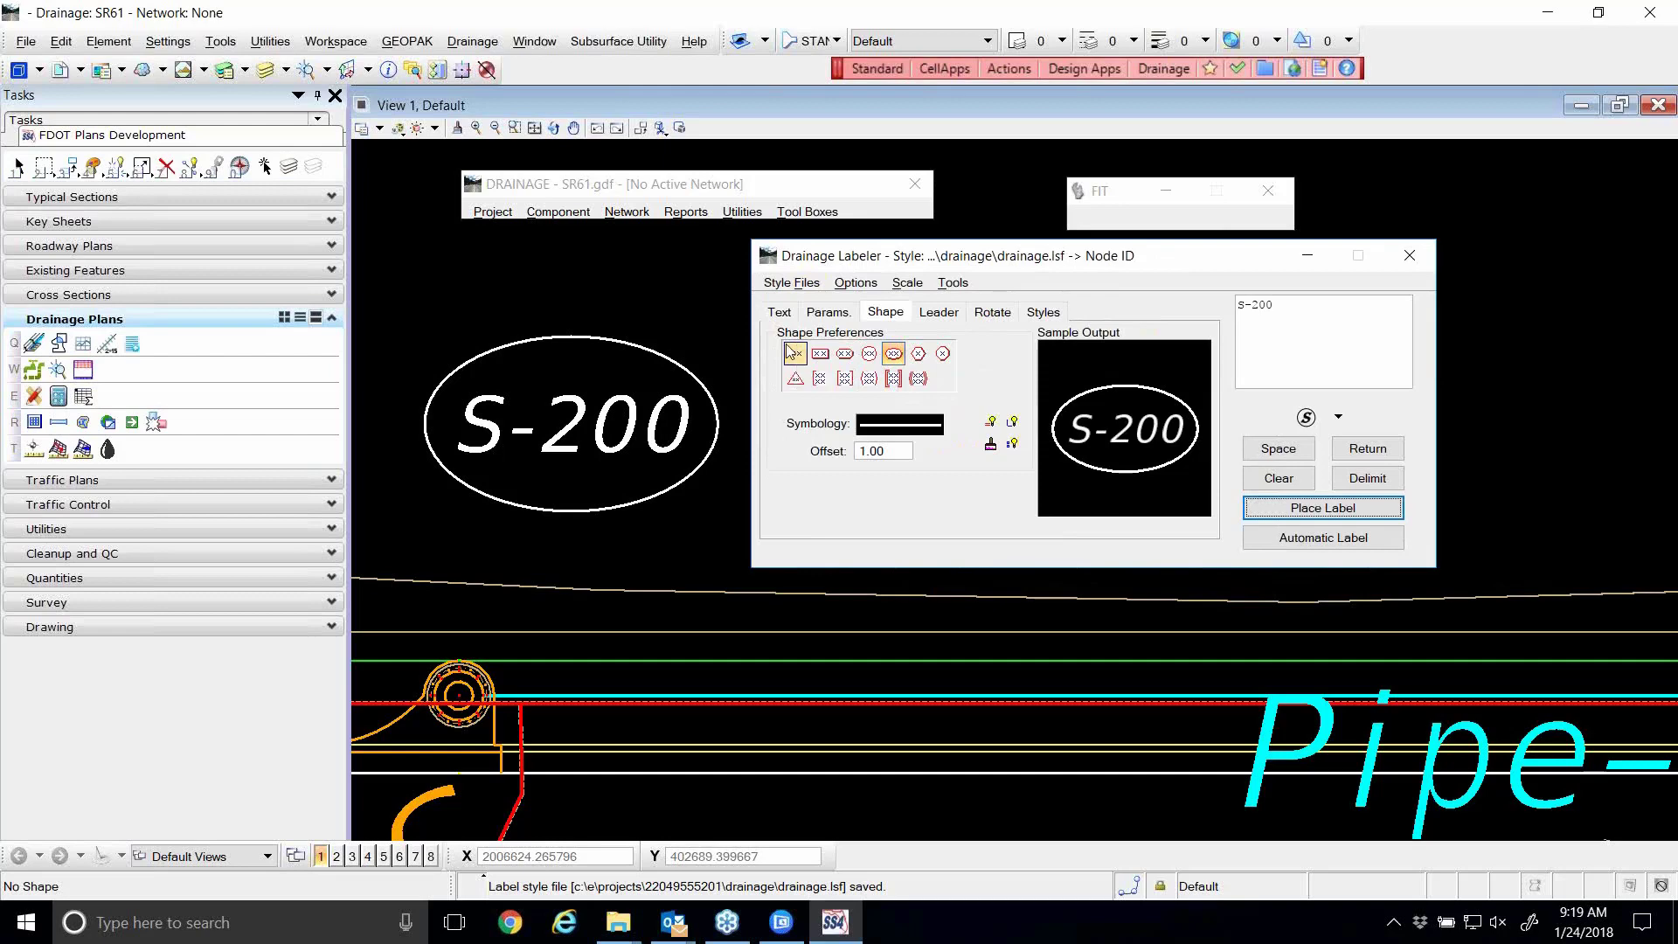
{"action": "left_click_drag", "start_coordinate": [920, 261], "coordinate": [890, 255]}
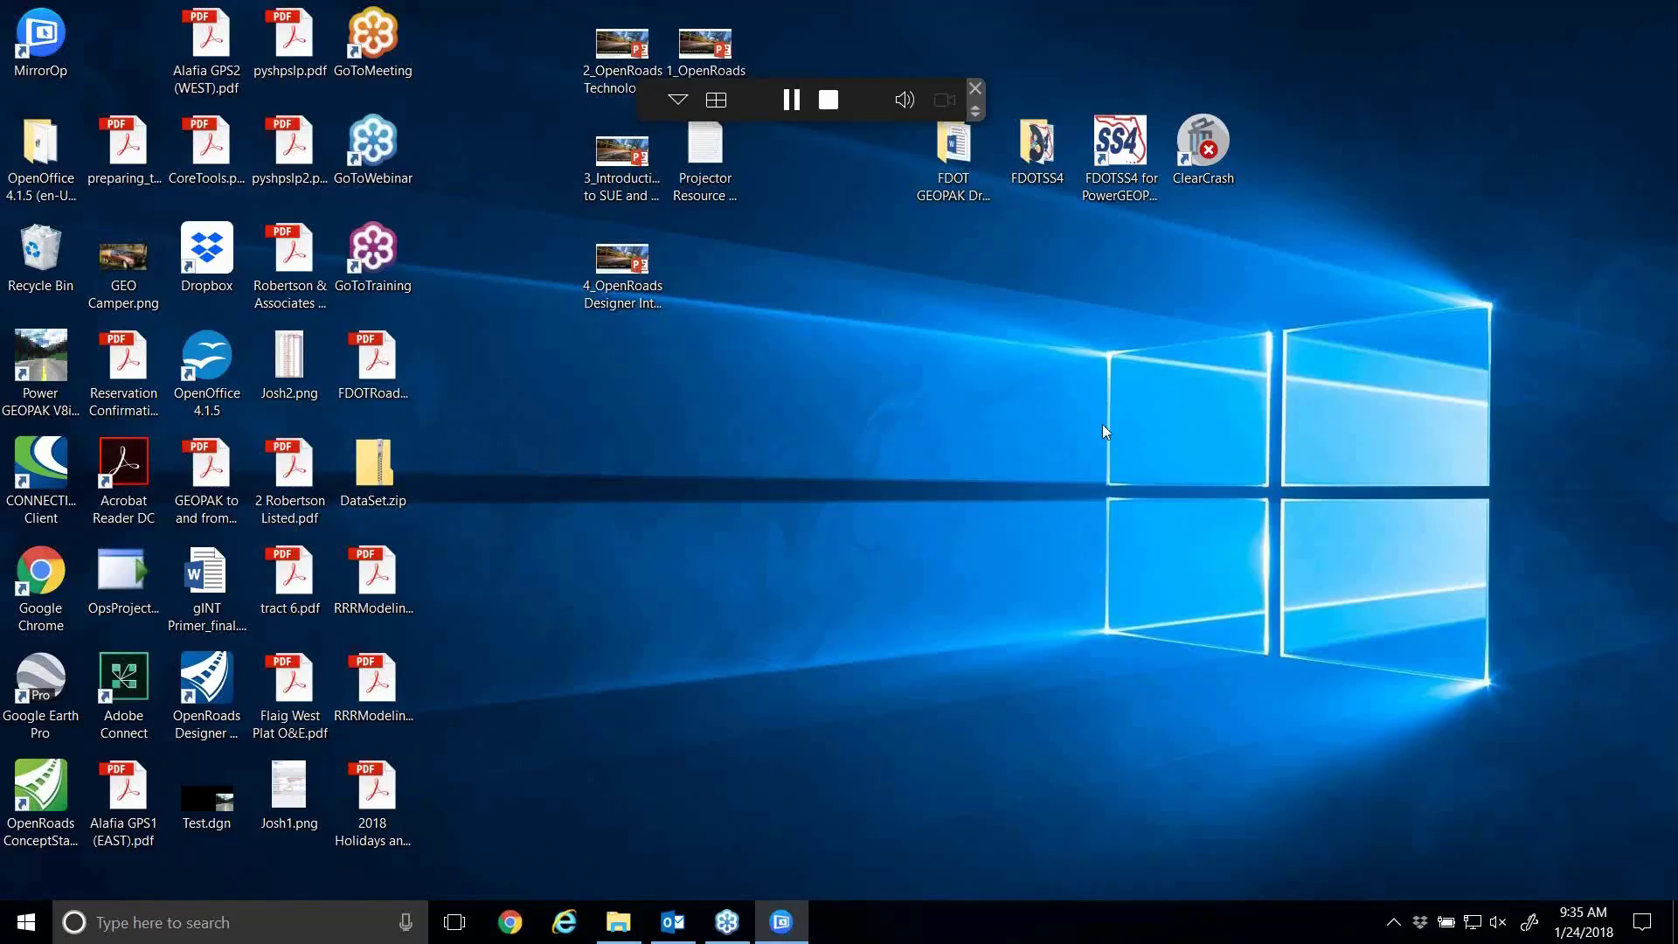
- Launch FDOTSS4 for Power GEOPAK with the drawing DRPRRD01.DGN and open the drainage project SR61.gdf
{"action": "double_click", "coordinate": [1122, 177]}
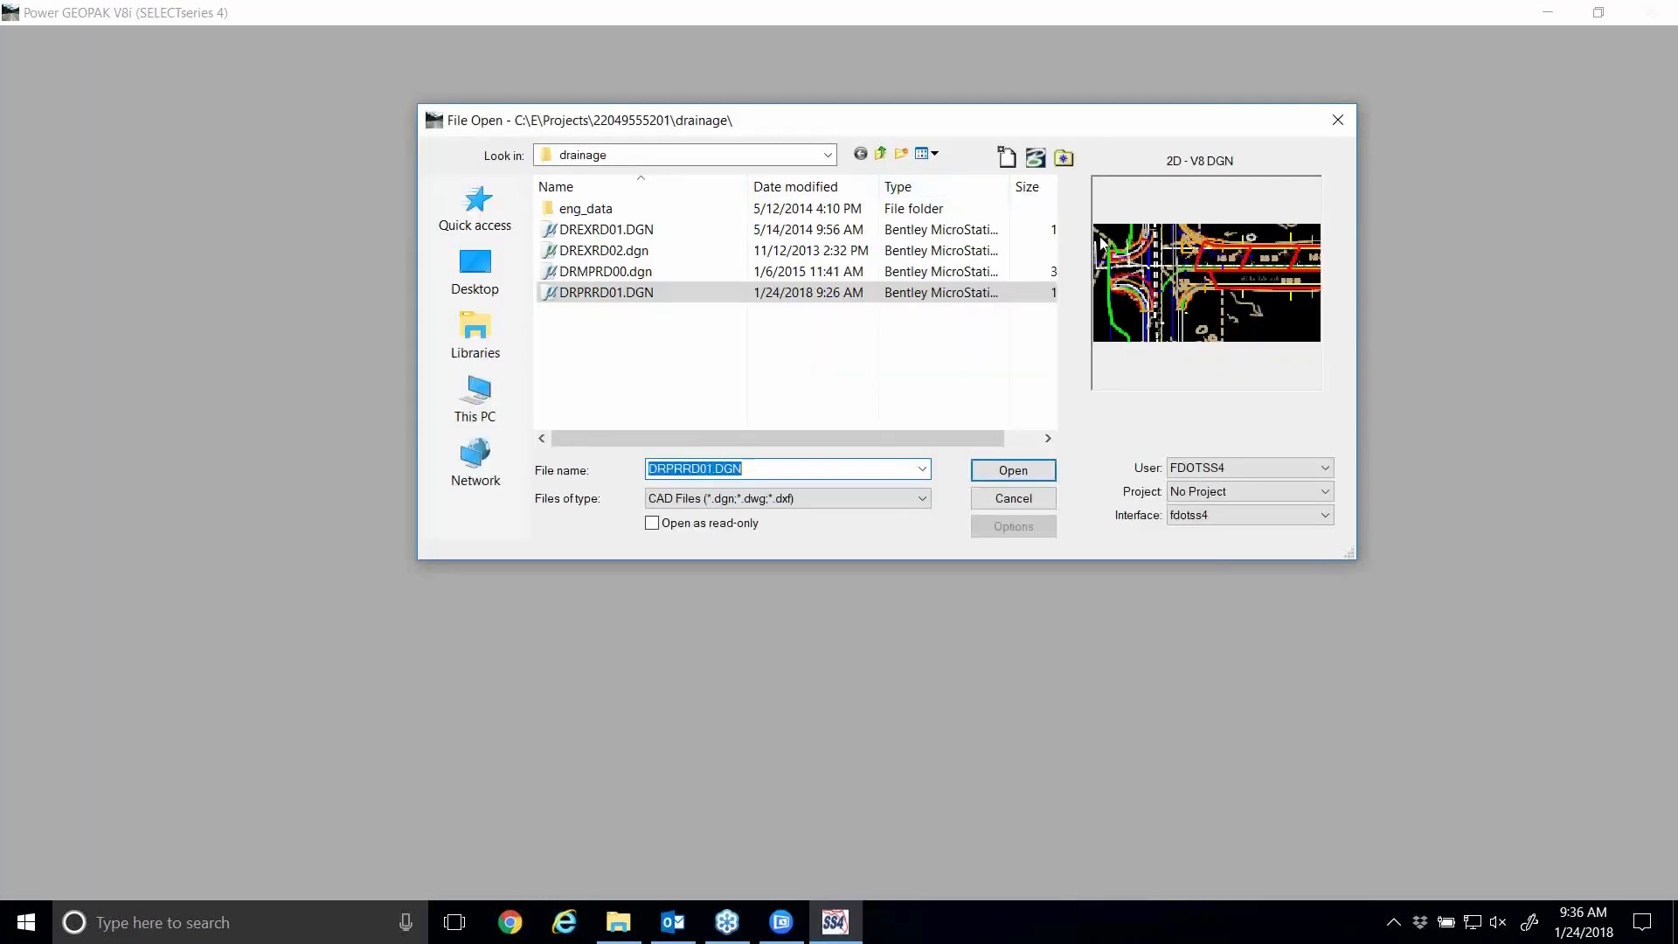
{"action": "left_click", "coordinate": [1013, 470]}
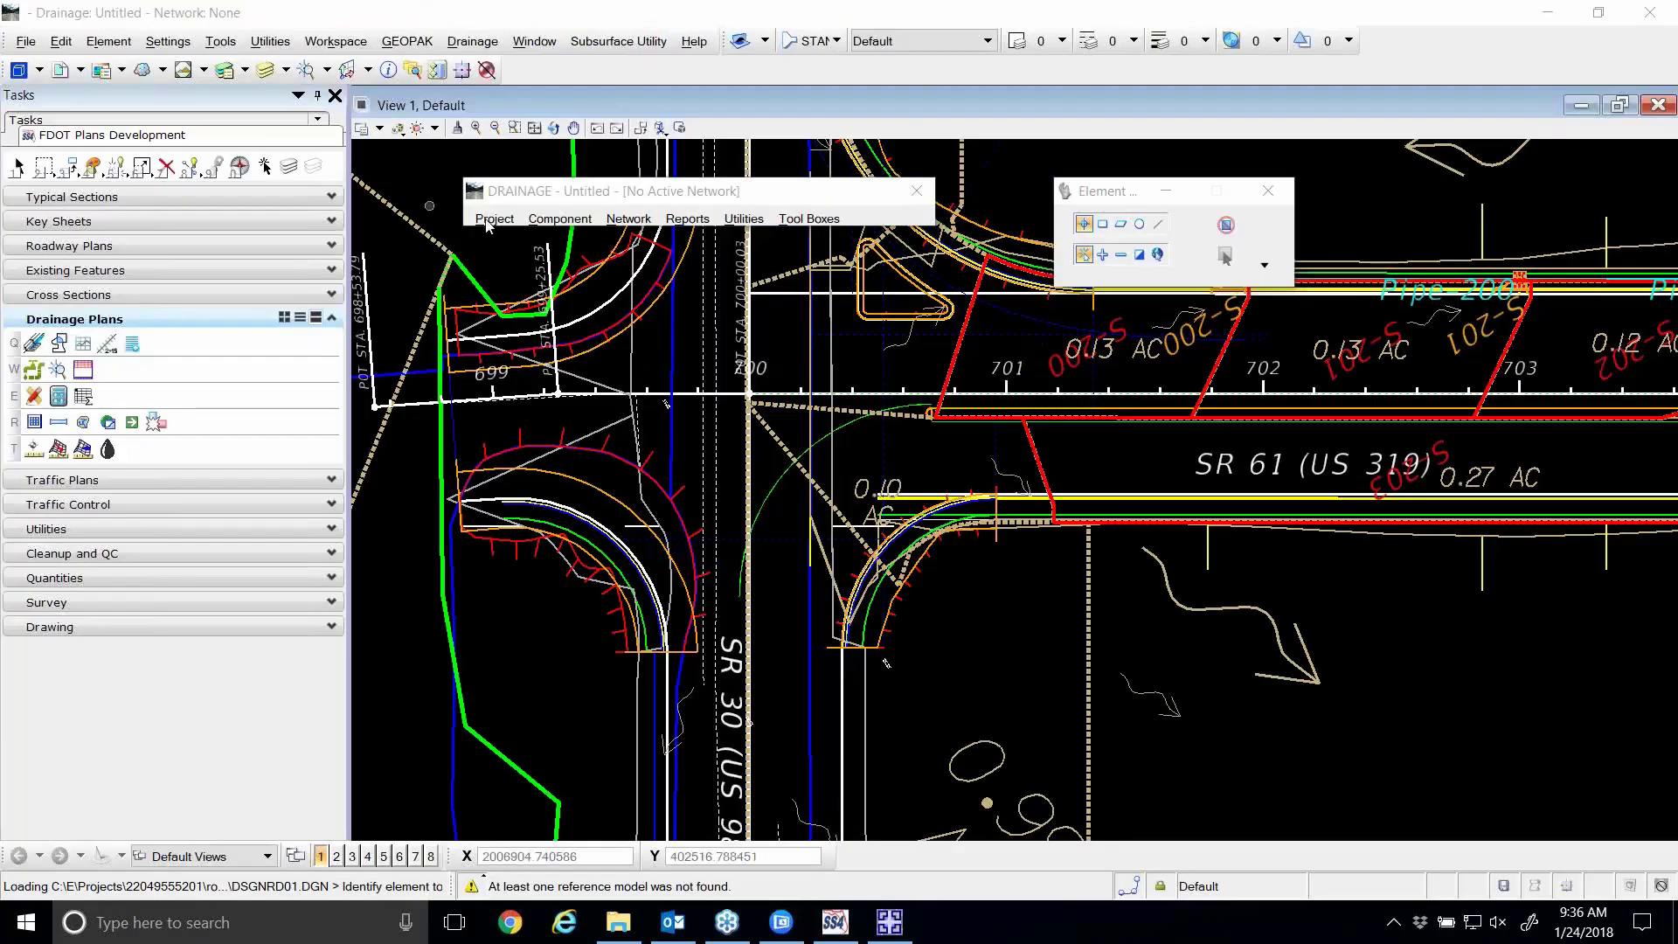
{"action": "left_click", "coordinate": [495, 220]}
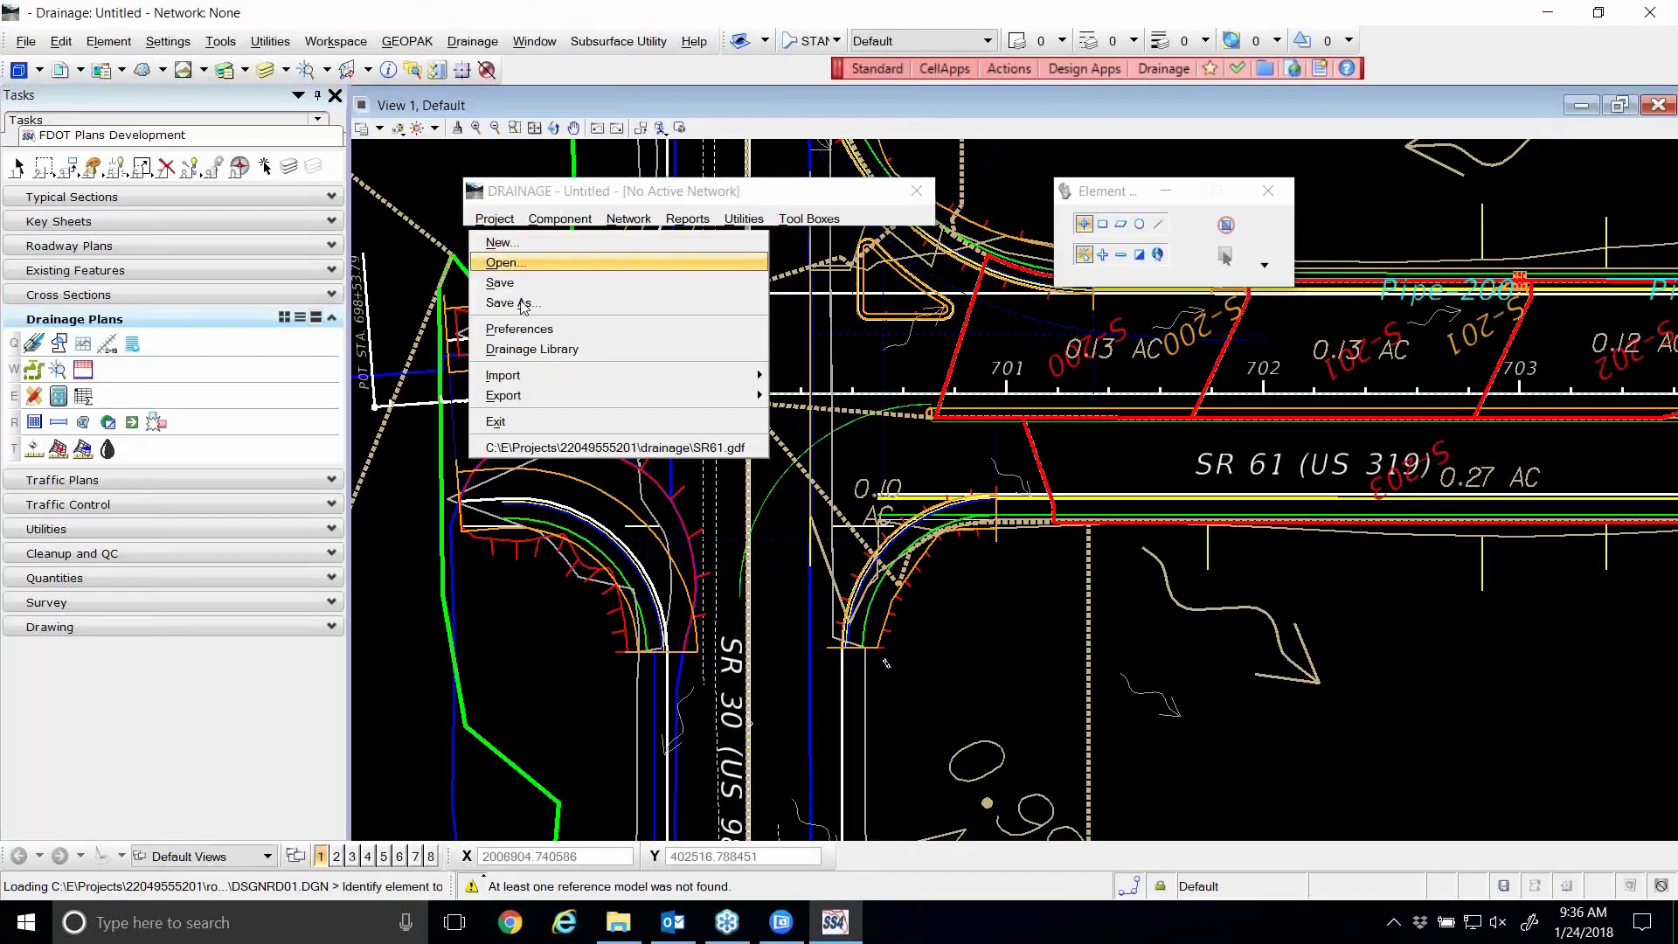
{"action": "left_click", "coordinate": [555, 448]}
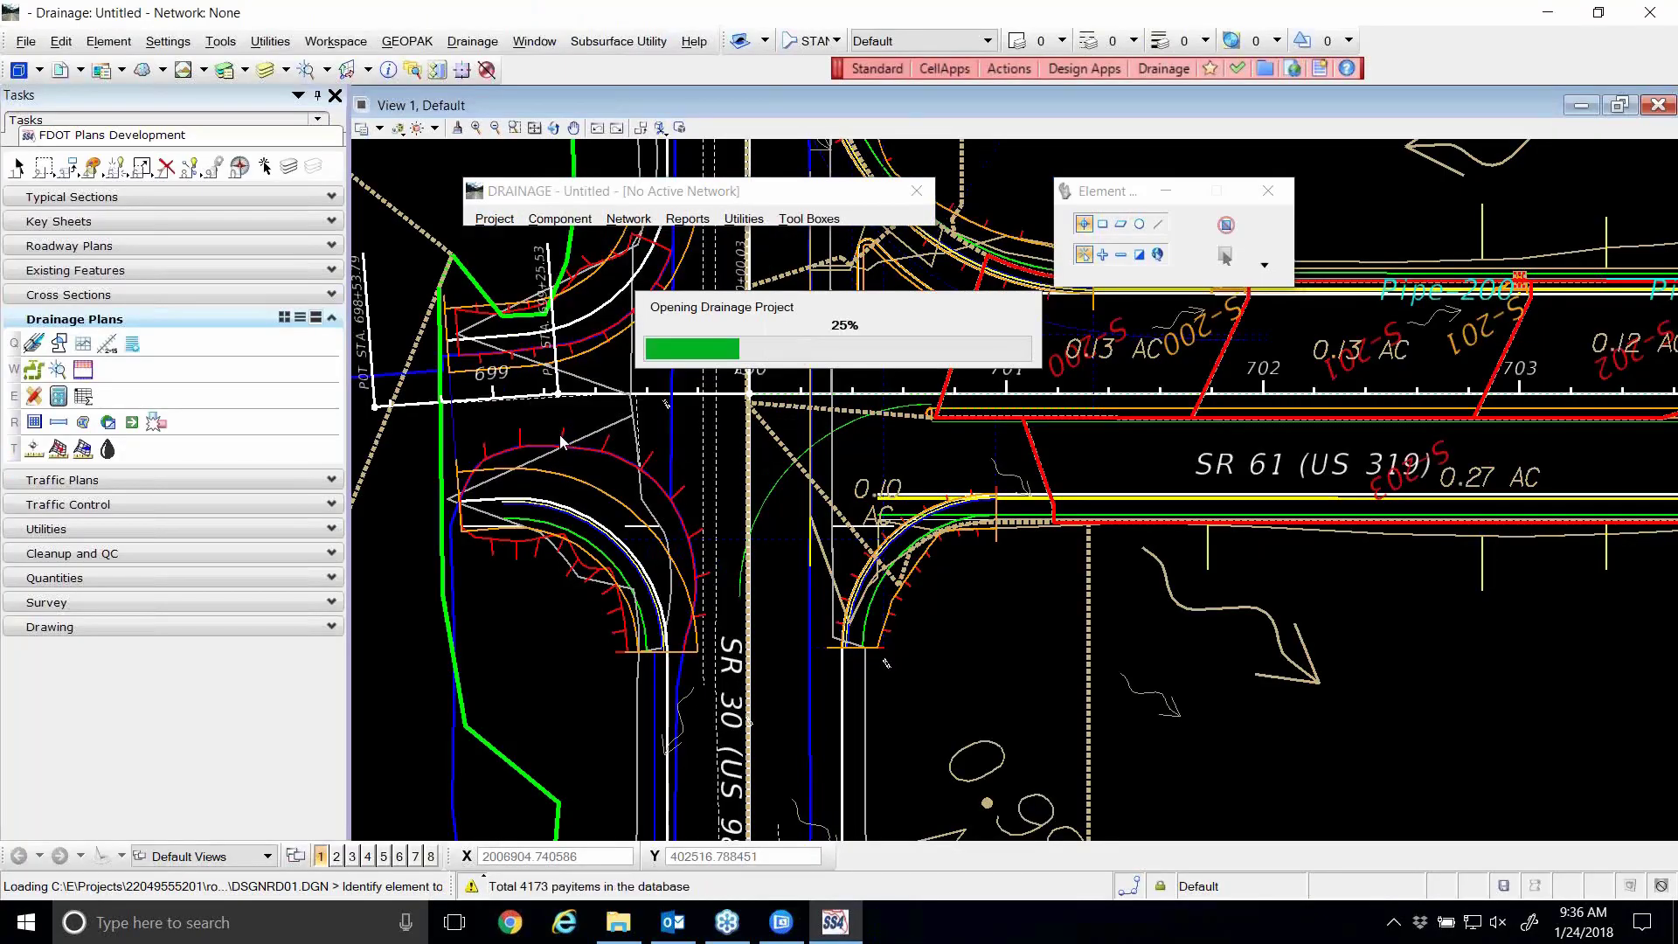
- Load the drainage preferences from SR61.dpf in C:\E\Projects and apply them to the project
{"action": "left_click", "coordinate": [498, 222]}
{"action": "left_click", "coordinate": [511, 330]}
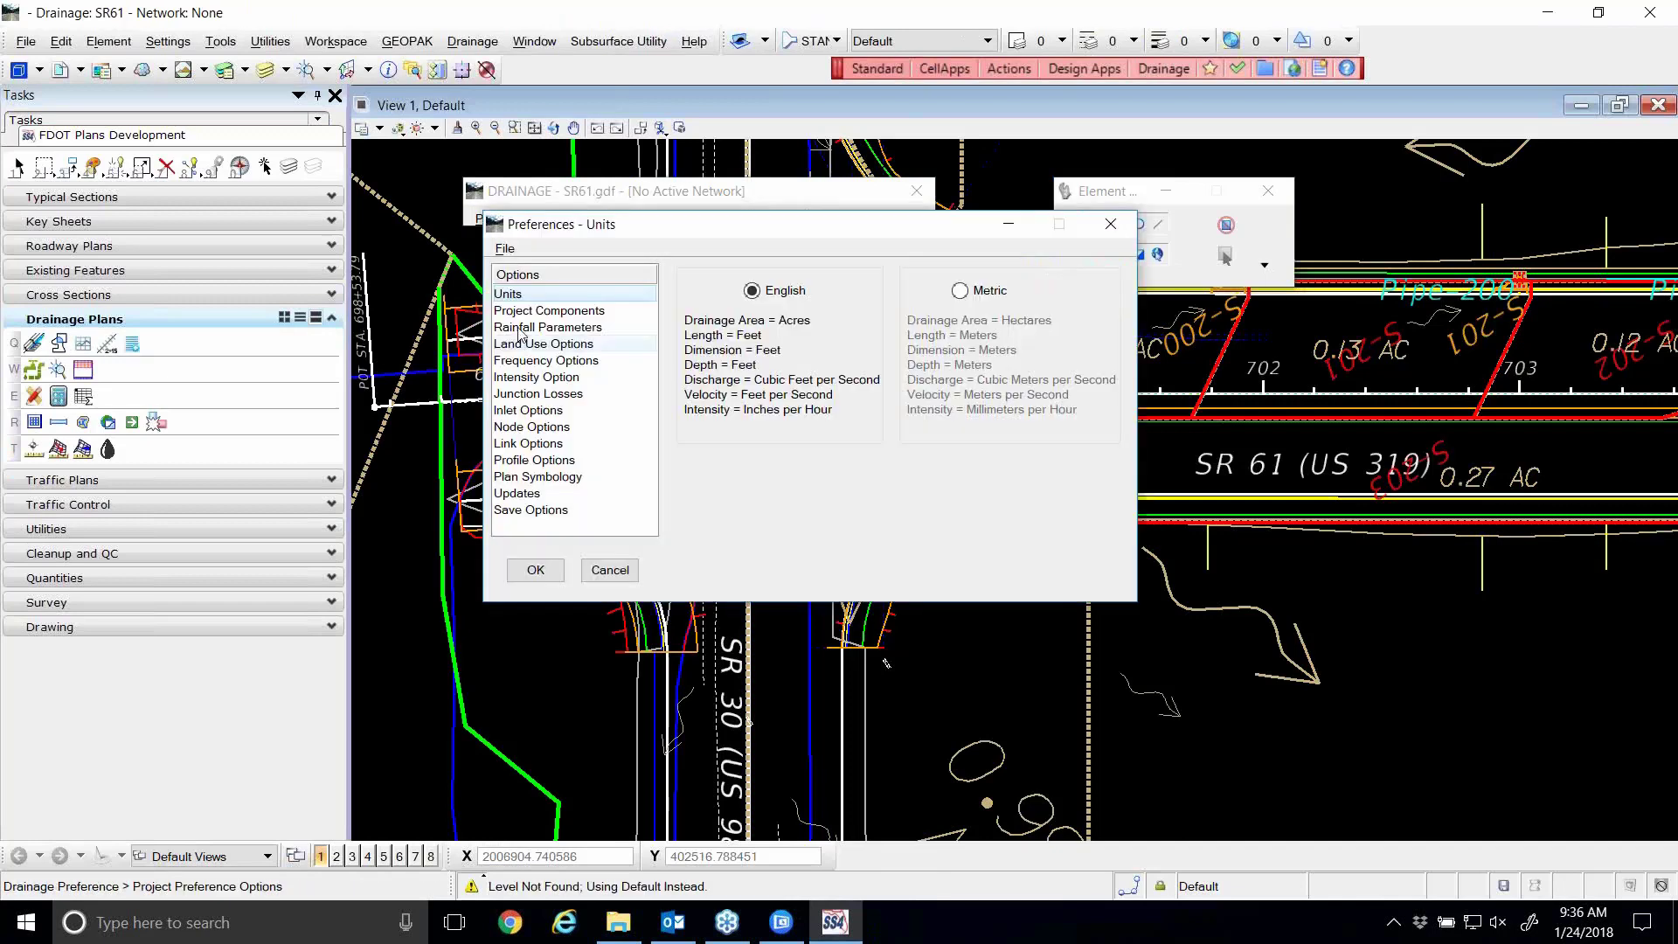
{"action": "left_click", "coordinate": [505, 248]}
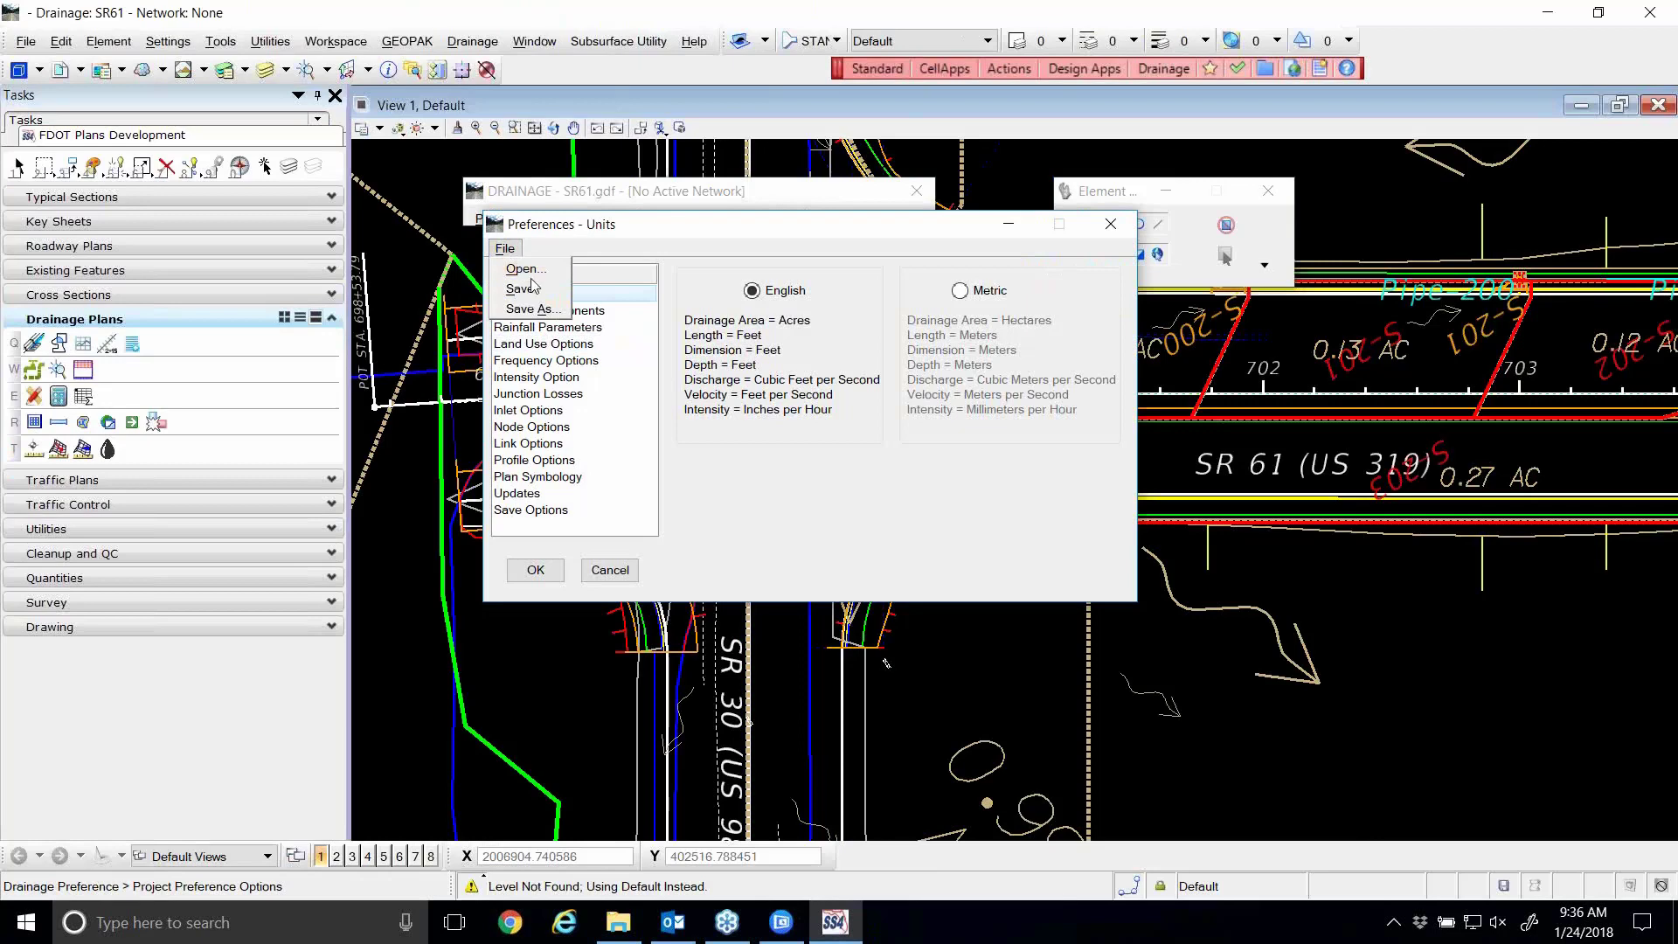
{"action": "left_click", "coordinate": [520, 270]}
{"action": "left_click", "coordinate": [828, 157]}
{"action": "left_click", "coordinate": [632, 338]}
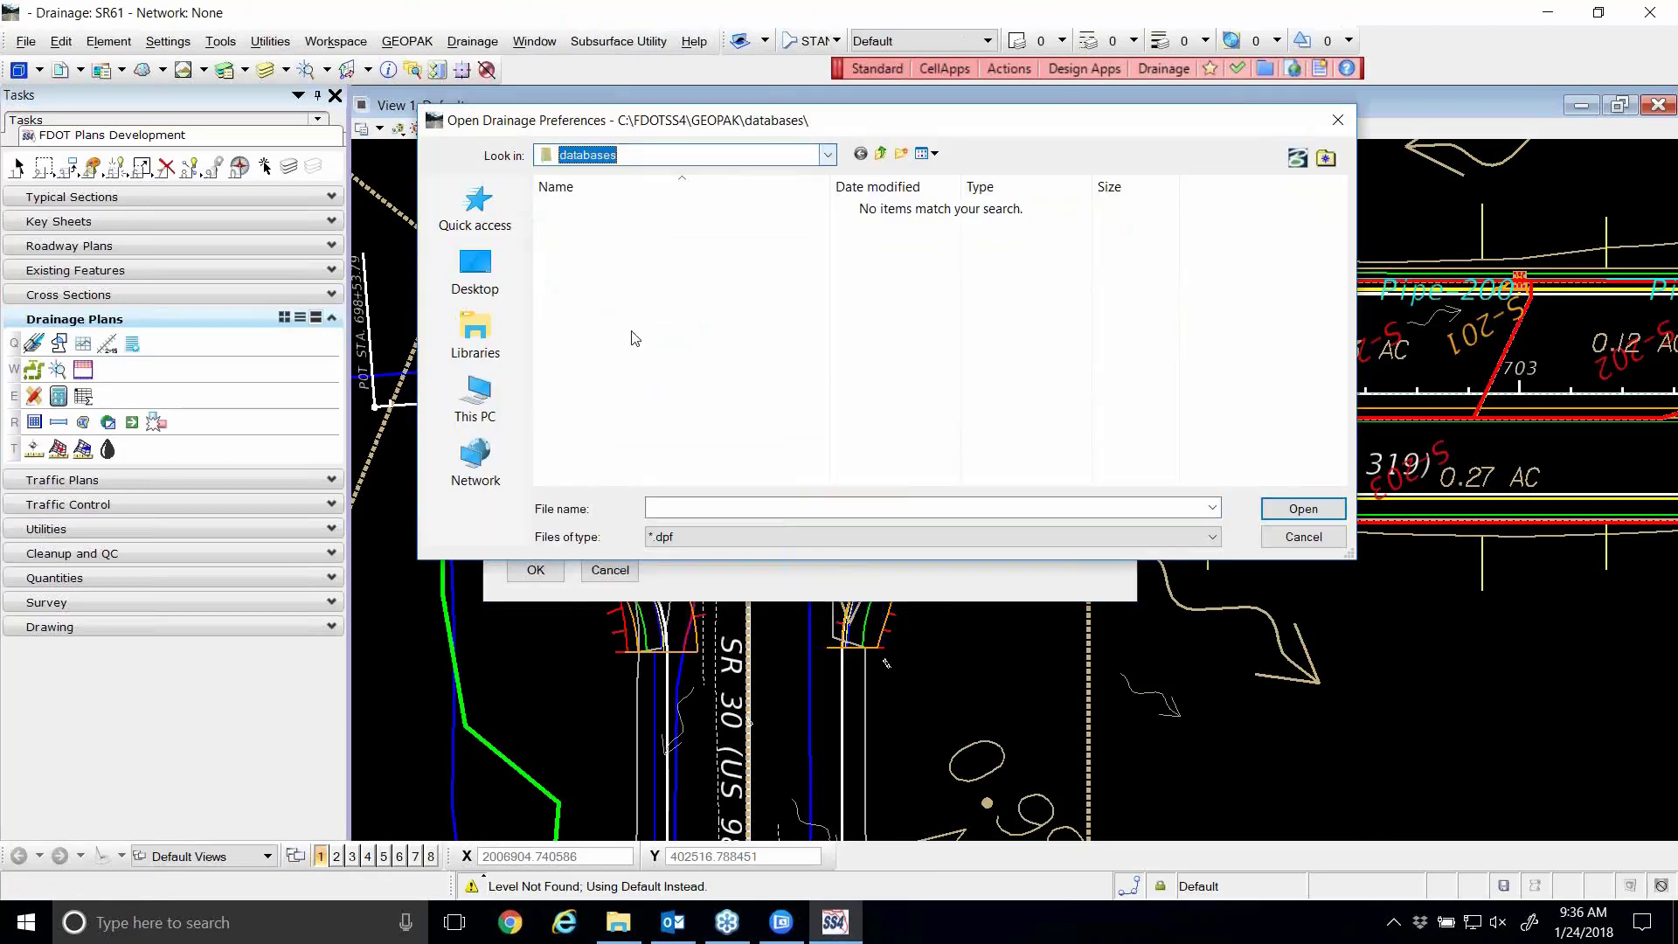
{"action": "left_click", "coordinate": [828, 156]}
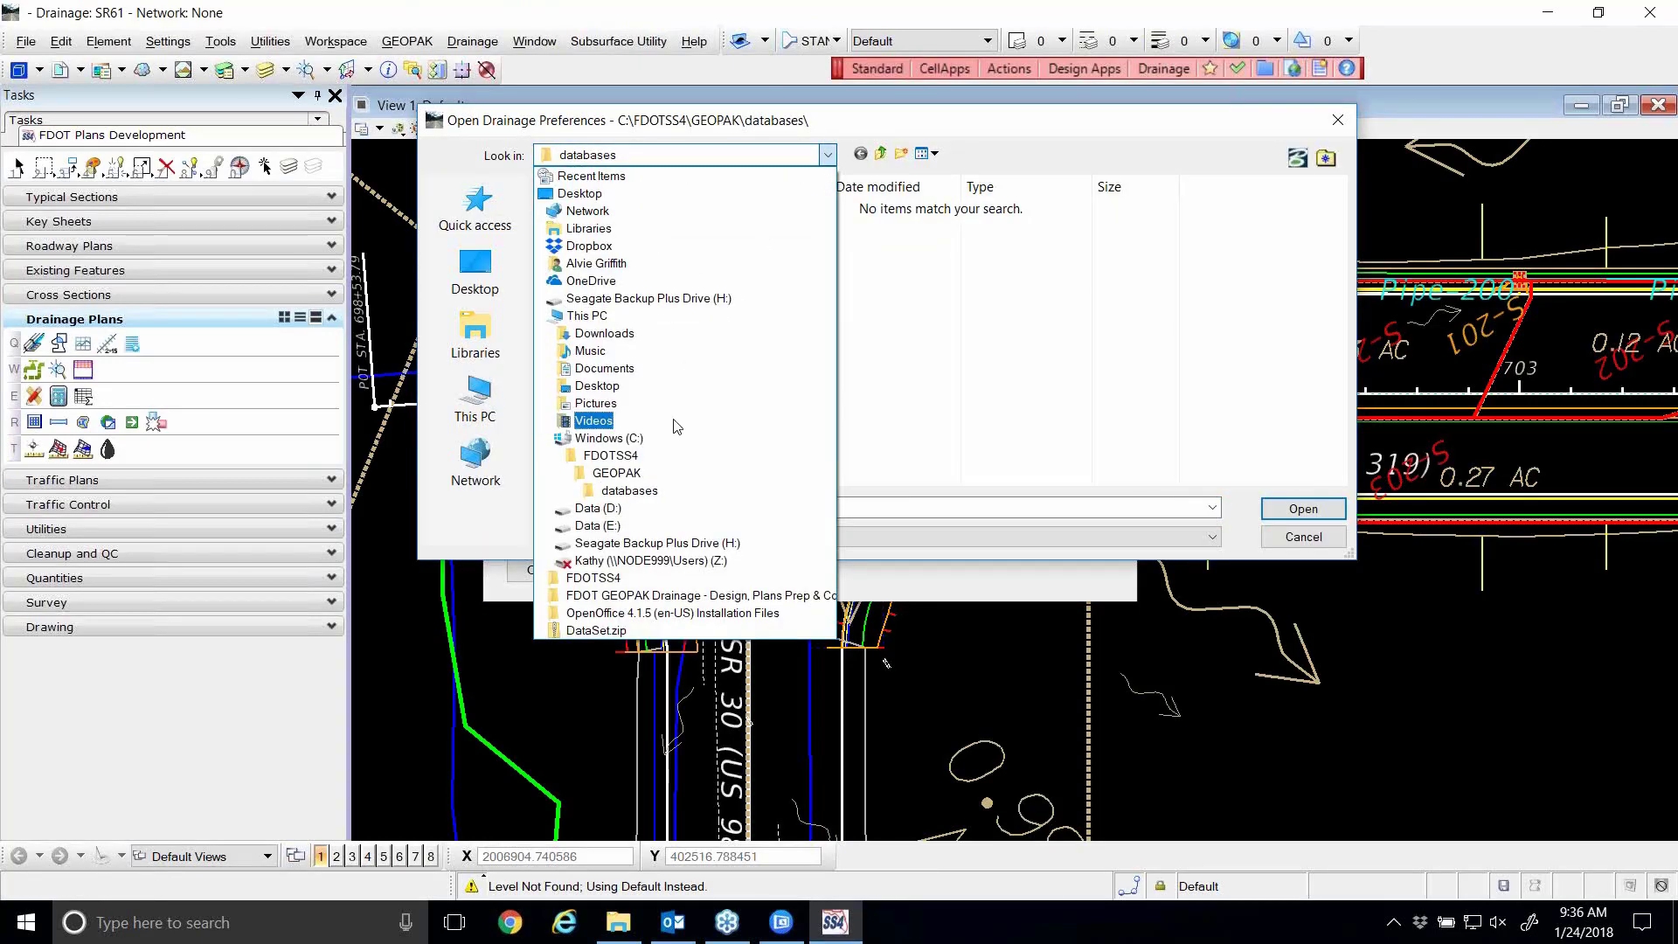
{"action": "left_click", "coordinate": [660, 437]}
{"action": "double_click", "coordinate": [612, 334]}
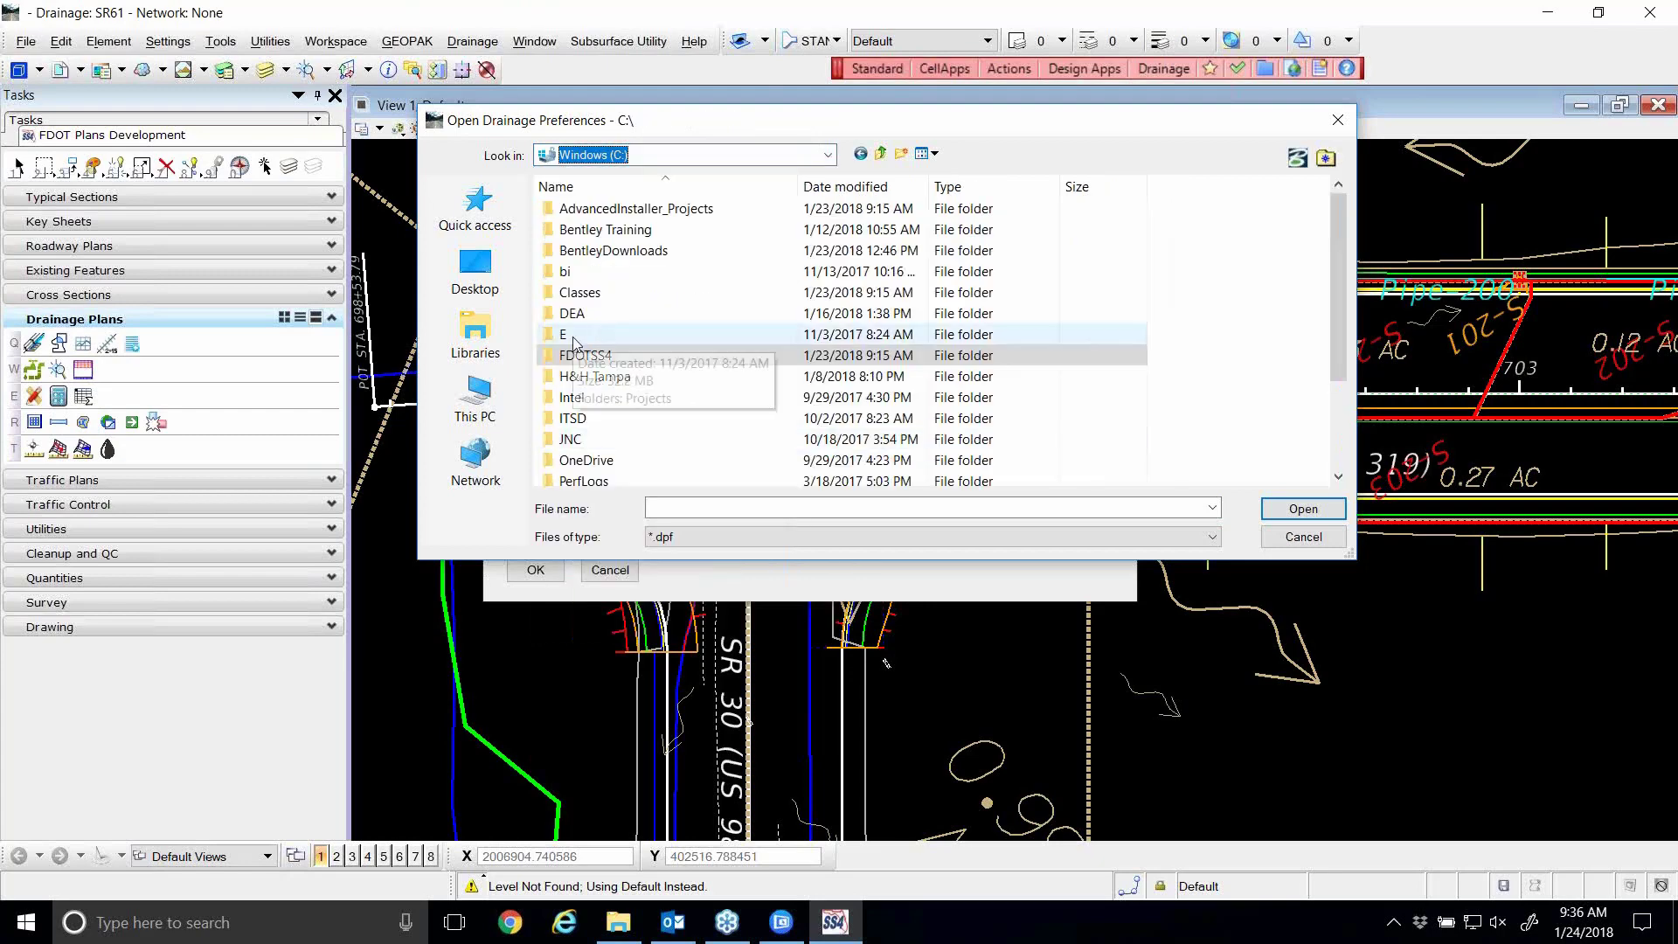
{"action": "double_click", "coordinate": [589, 216]}
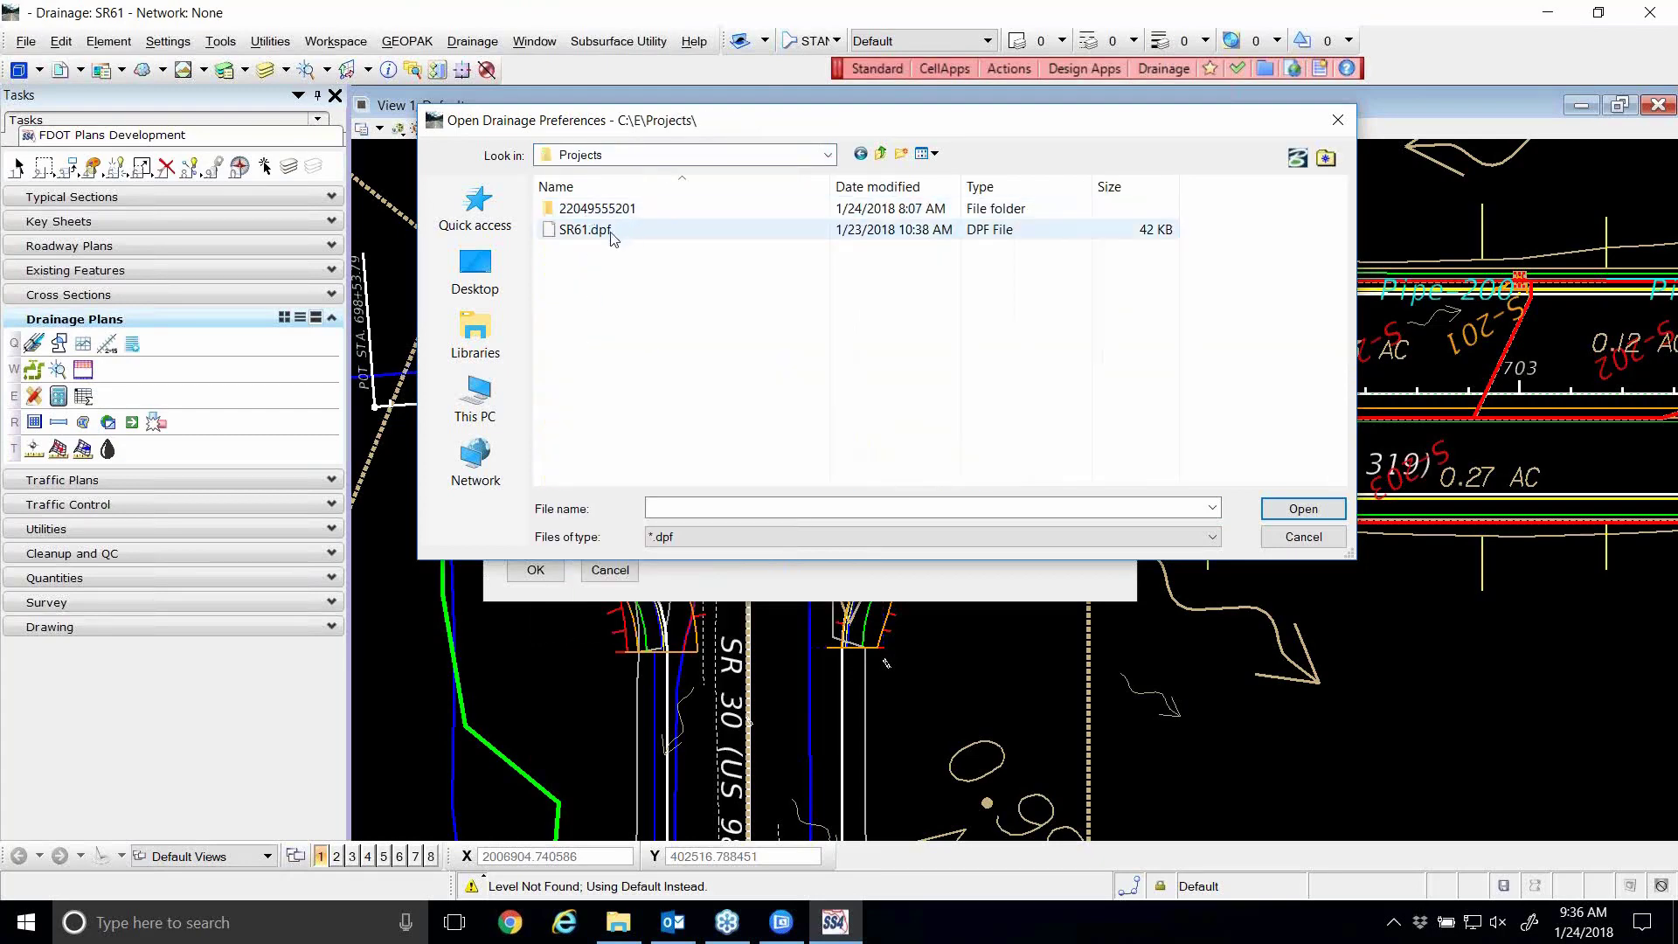
{"action": "double_click", "coordinate": [615, 226]}
{"action": "left_click", "coordinate": [534, 570]}
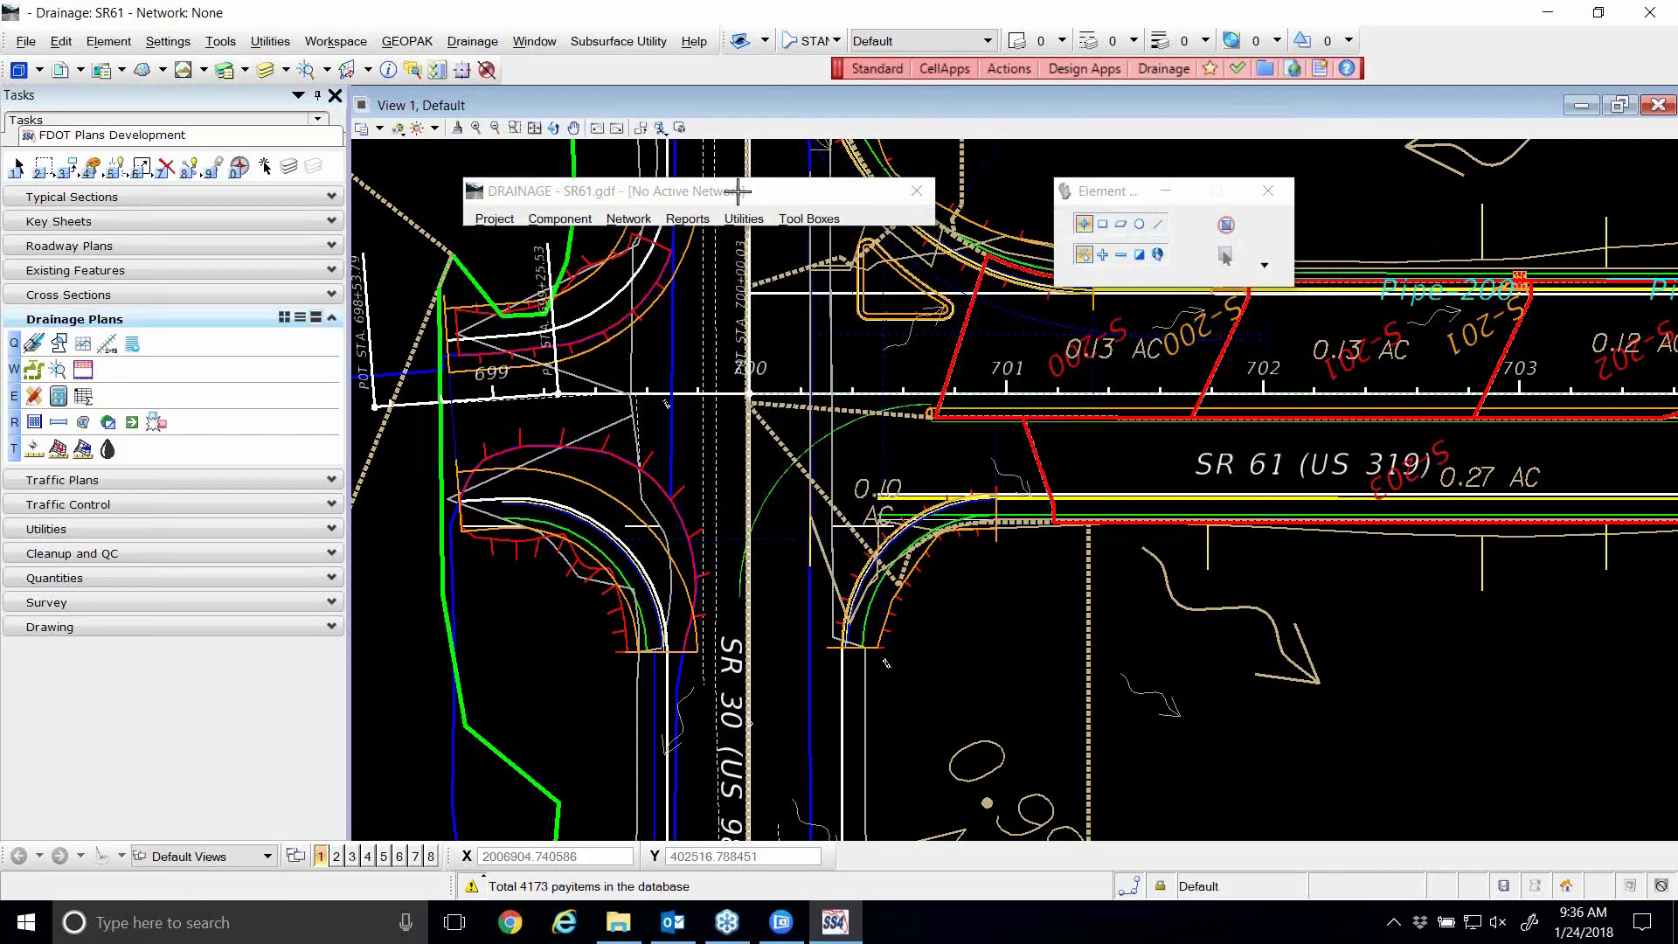
- Open the Drainage Labeler and bring up the saved label styles of drainage.lsf
{"action": "left_click", "coordinate": [744, 218]}
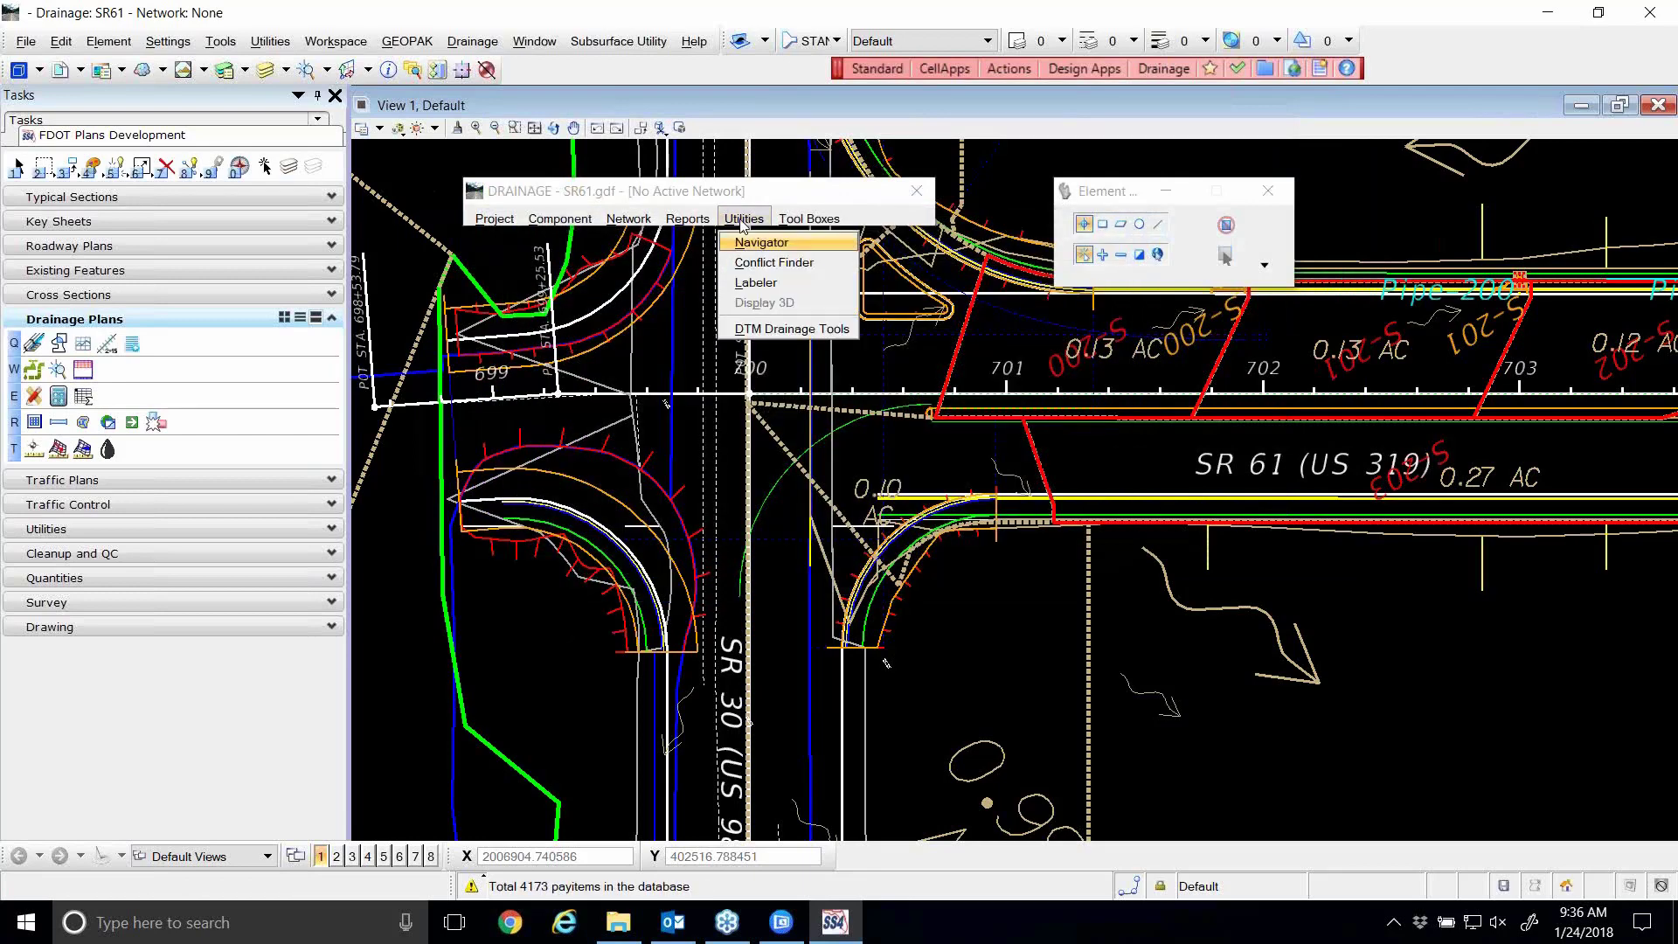
{"action": "left_click", "coordinate": [752, 281]}
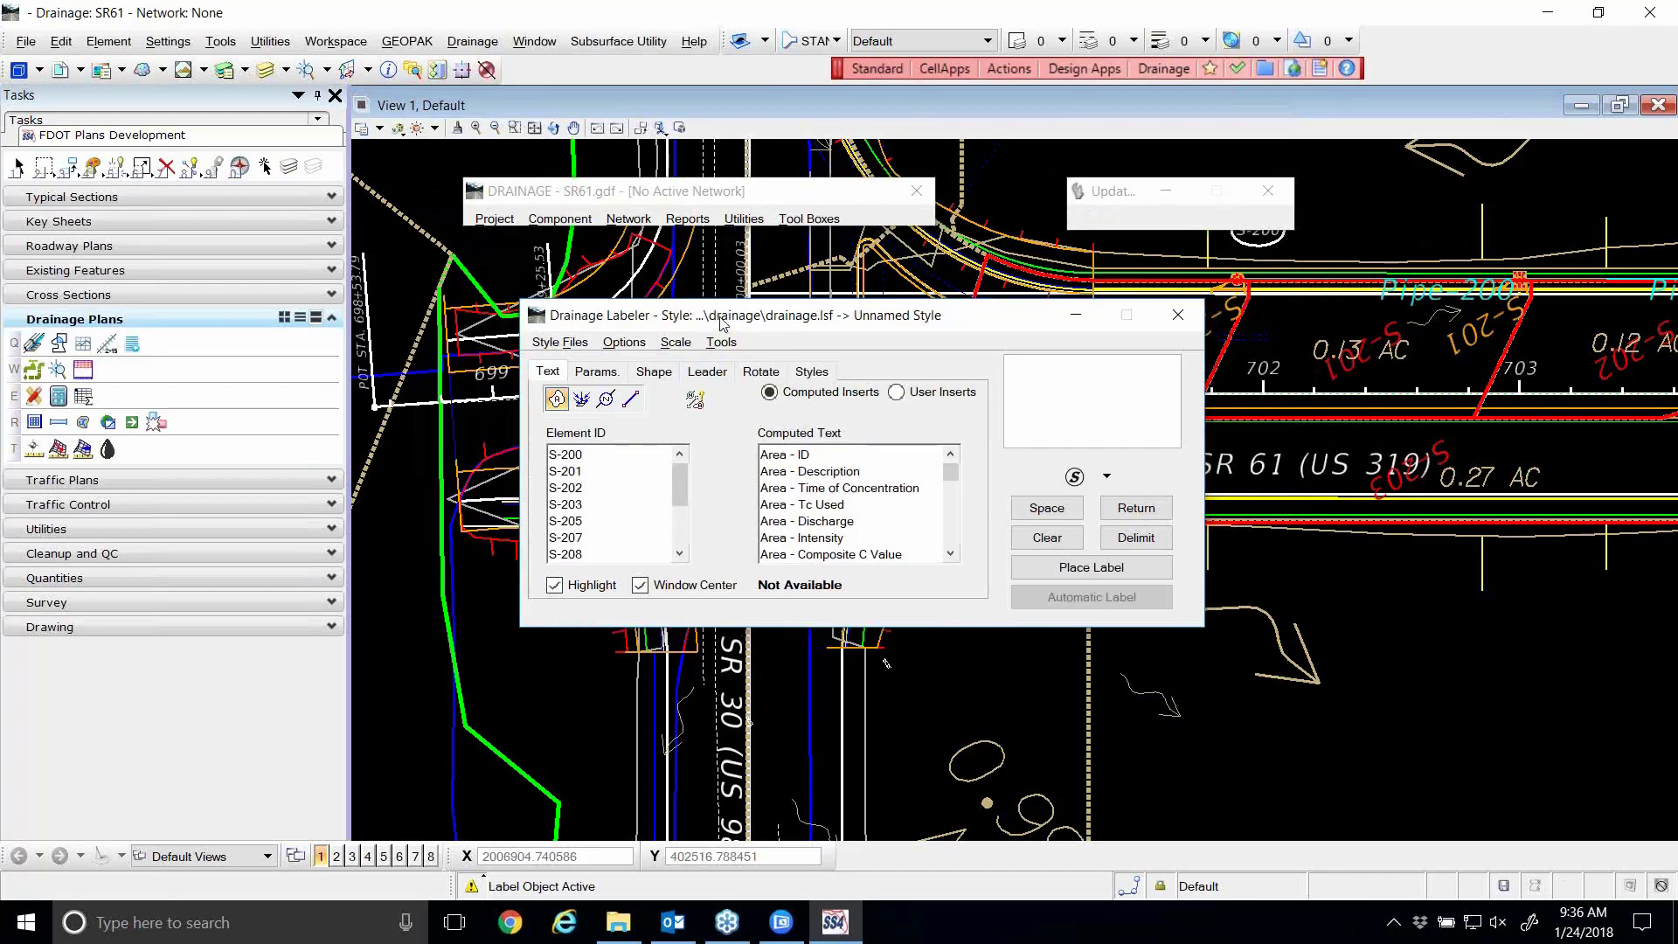
{"action": "left_click_drag", "start_coordinate": [743, 337], "coordinate": [662, 387]}
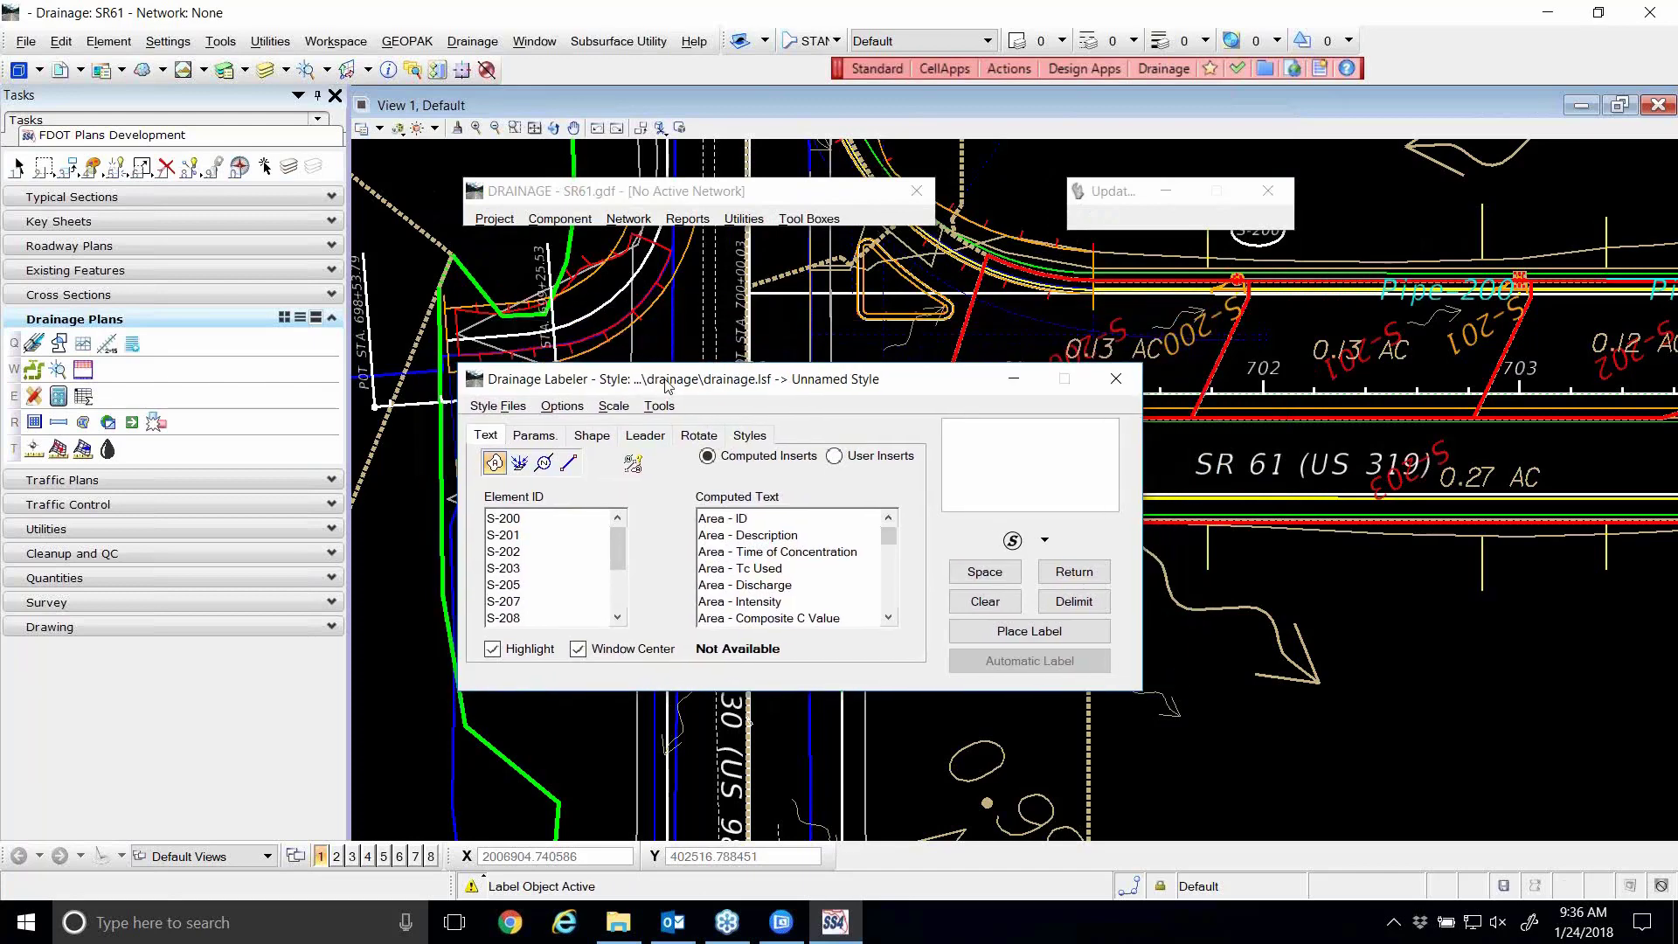
{"action": "left_click", "coordinate": [750, 435]}
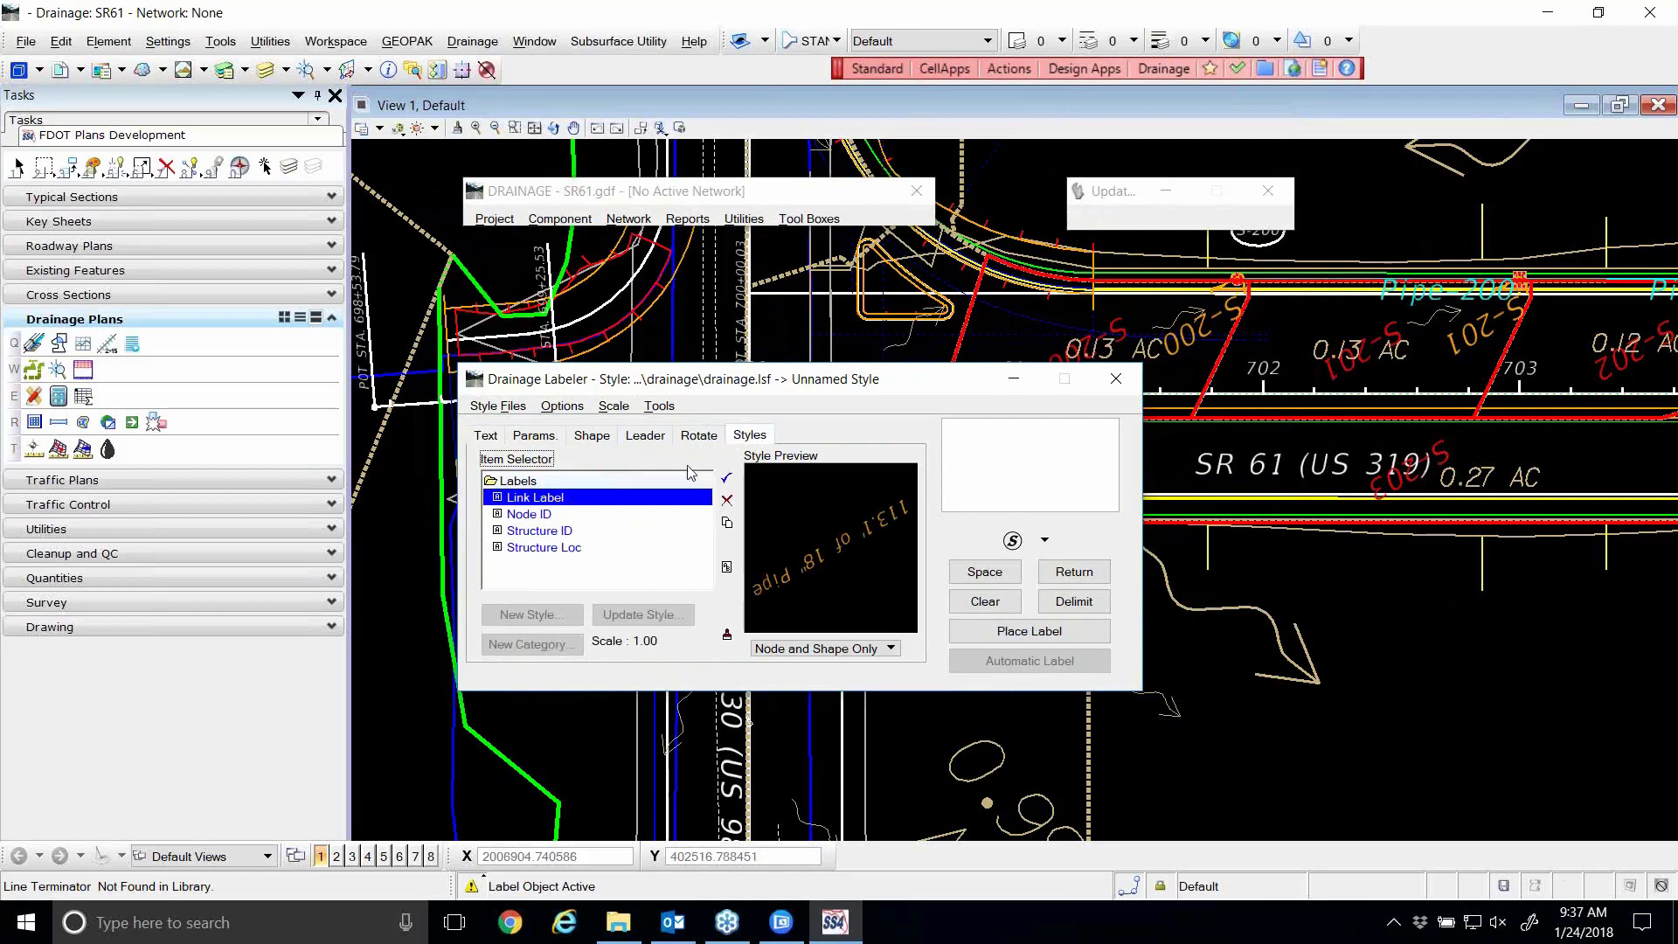
- Compare the previews of the Node ID, Structure ID, Structure Loc and Link Label styles
{"action": "left_click", "coordinate": [570, 515]}
{"action": "left_click", "coordinate": [544, 530]}
{"action": "left_click", "coordinate": [542, 548]}
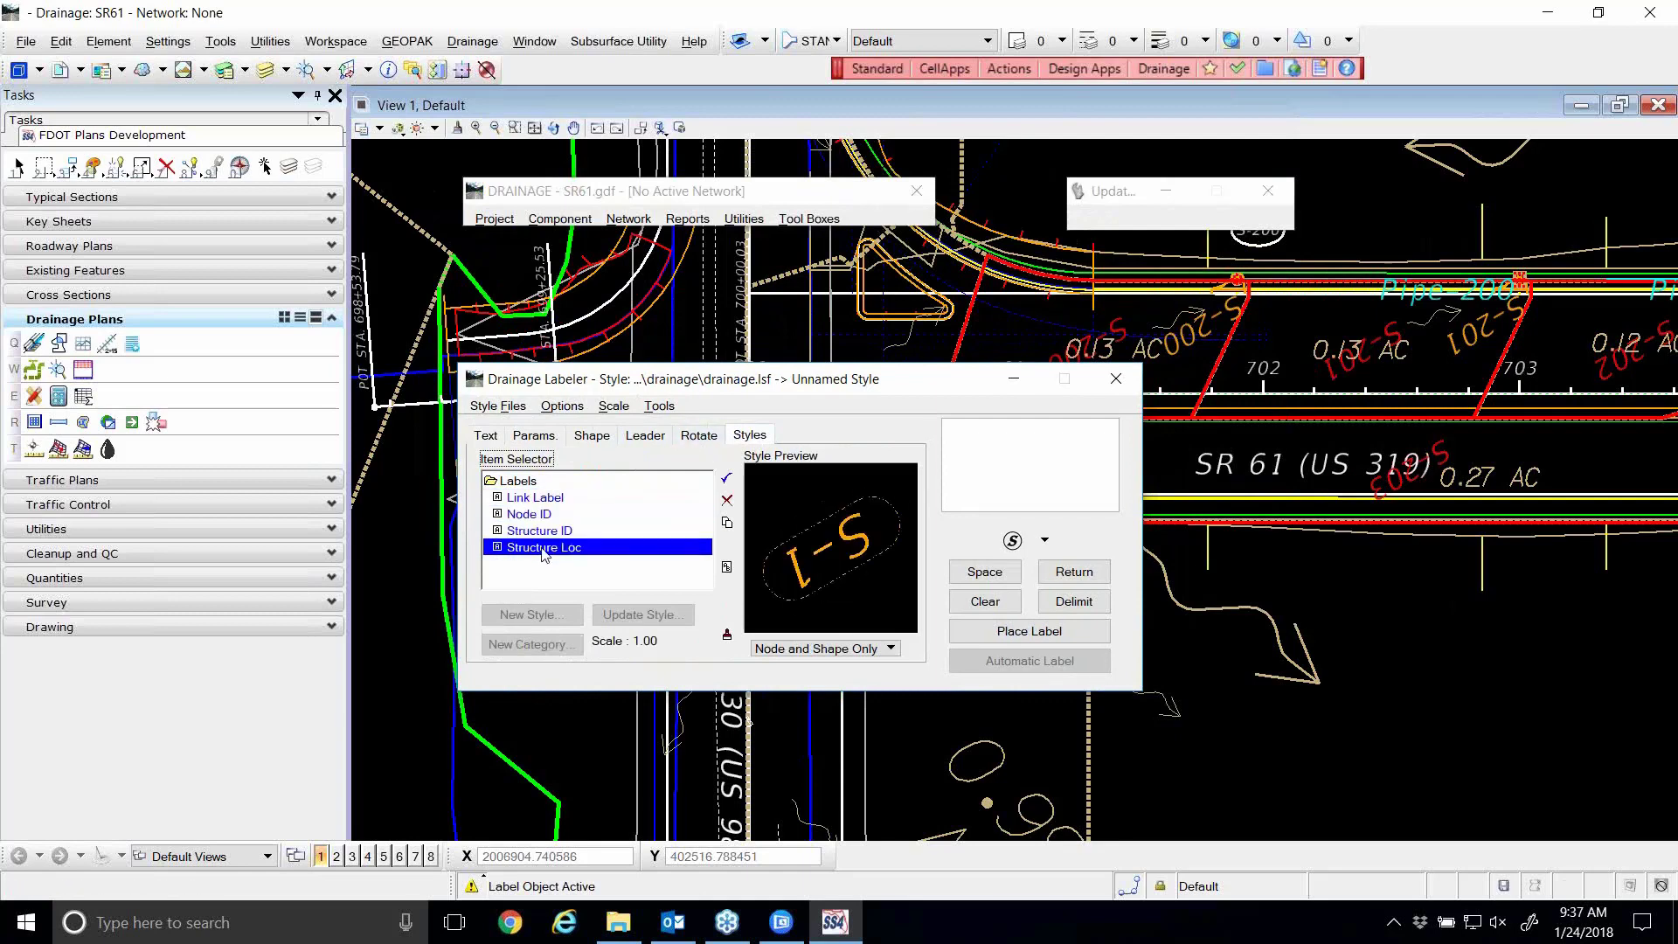
{"action": "left_click", "coordinate": [535, 513]}
{"action": "left_click", "coordinate": [534, 501]}
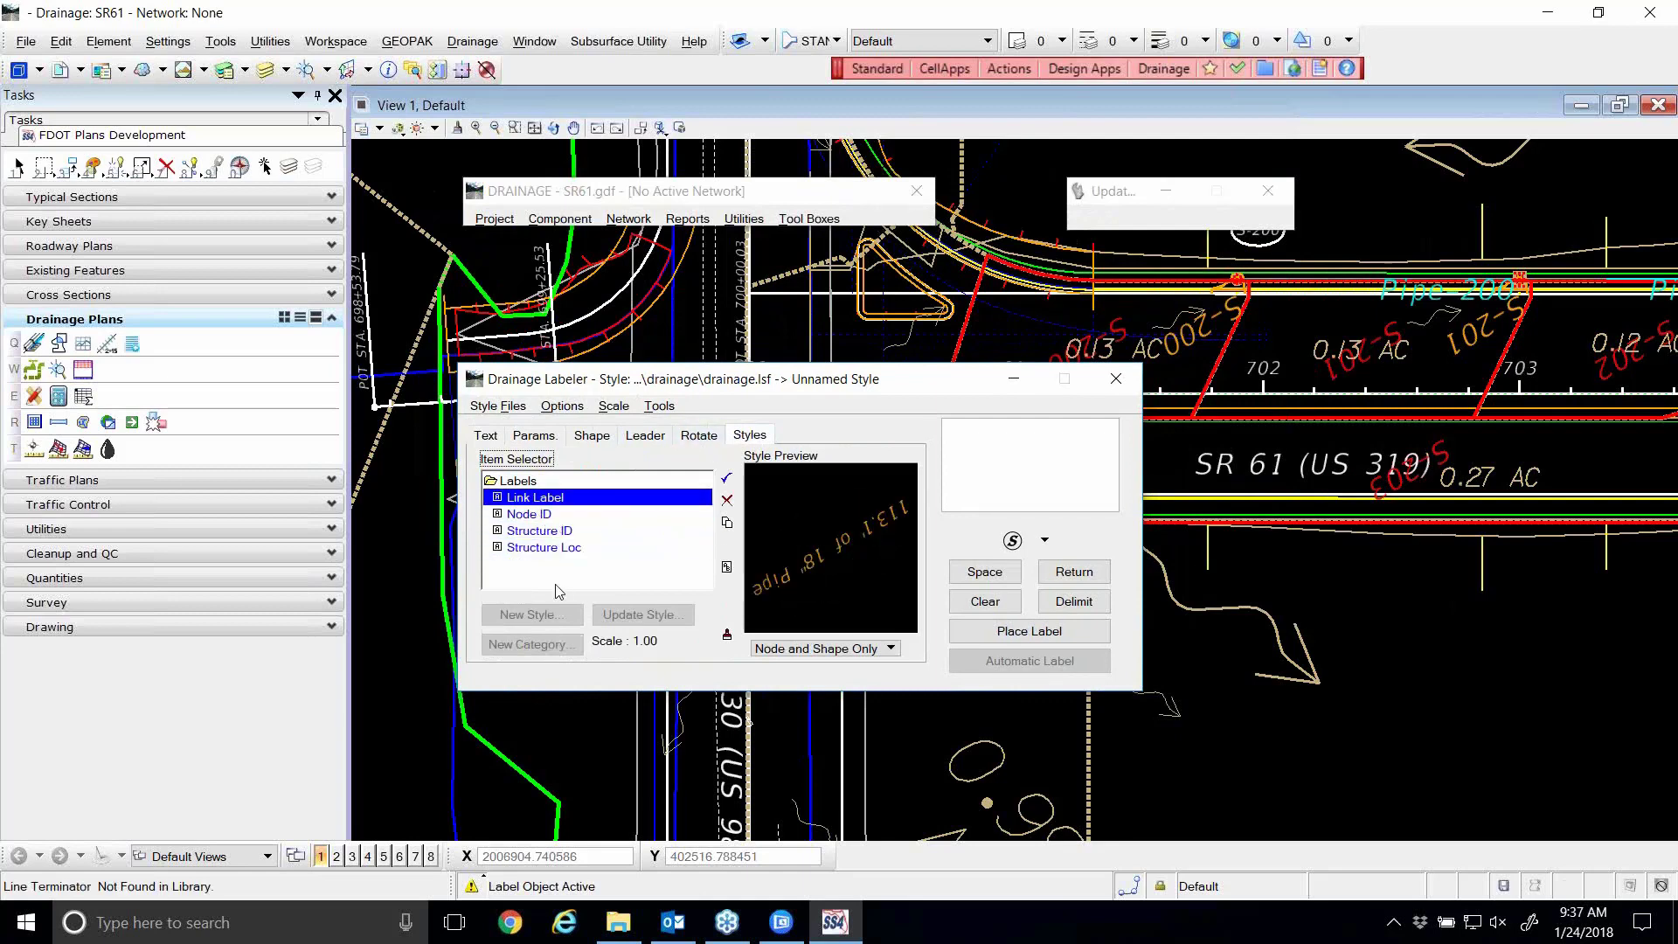
{"action": "left_click", "coordinate": [552, 517]}
- Rotate View 1 to the Unrotated orientation
{"action": "left_click_drag", "start_coordinate": [816, 380], "coordinate": [850, 455]}
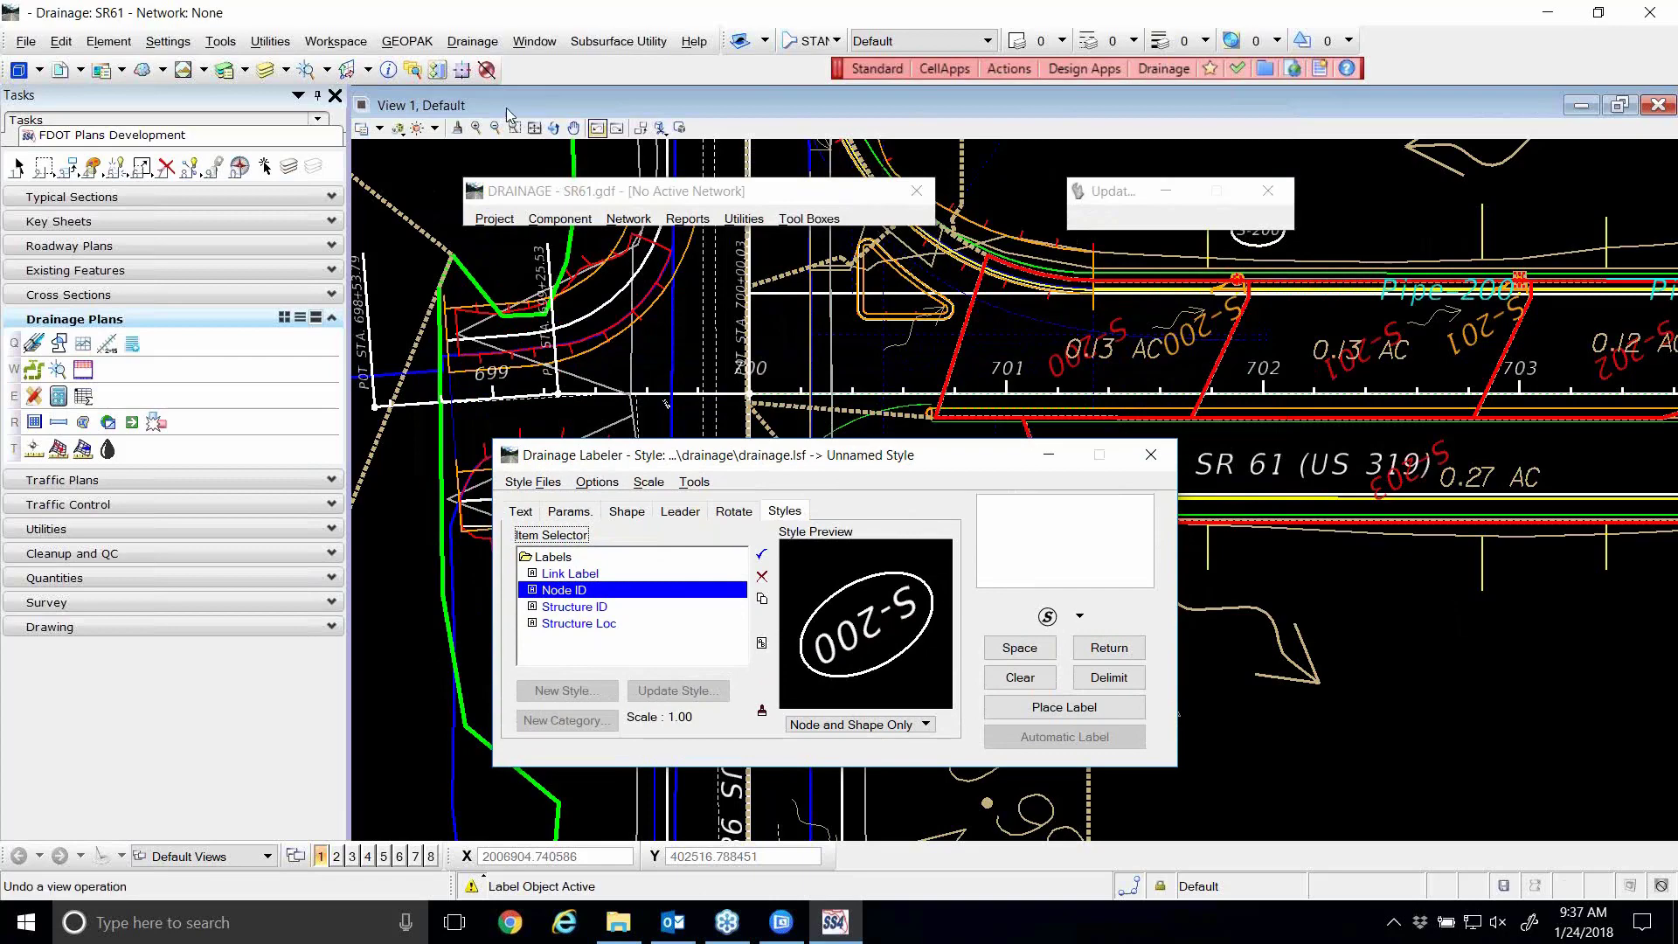
{"action": "left_click", "coordinate": [554, 129]}
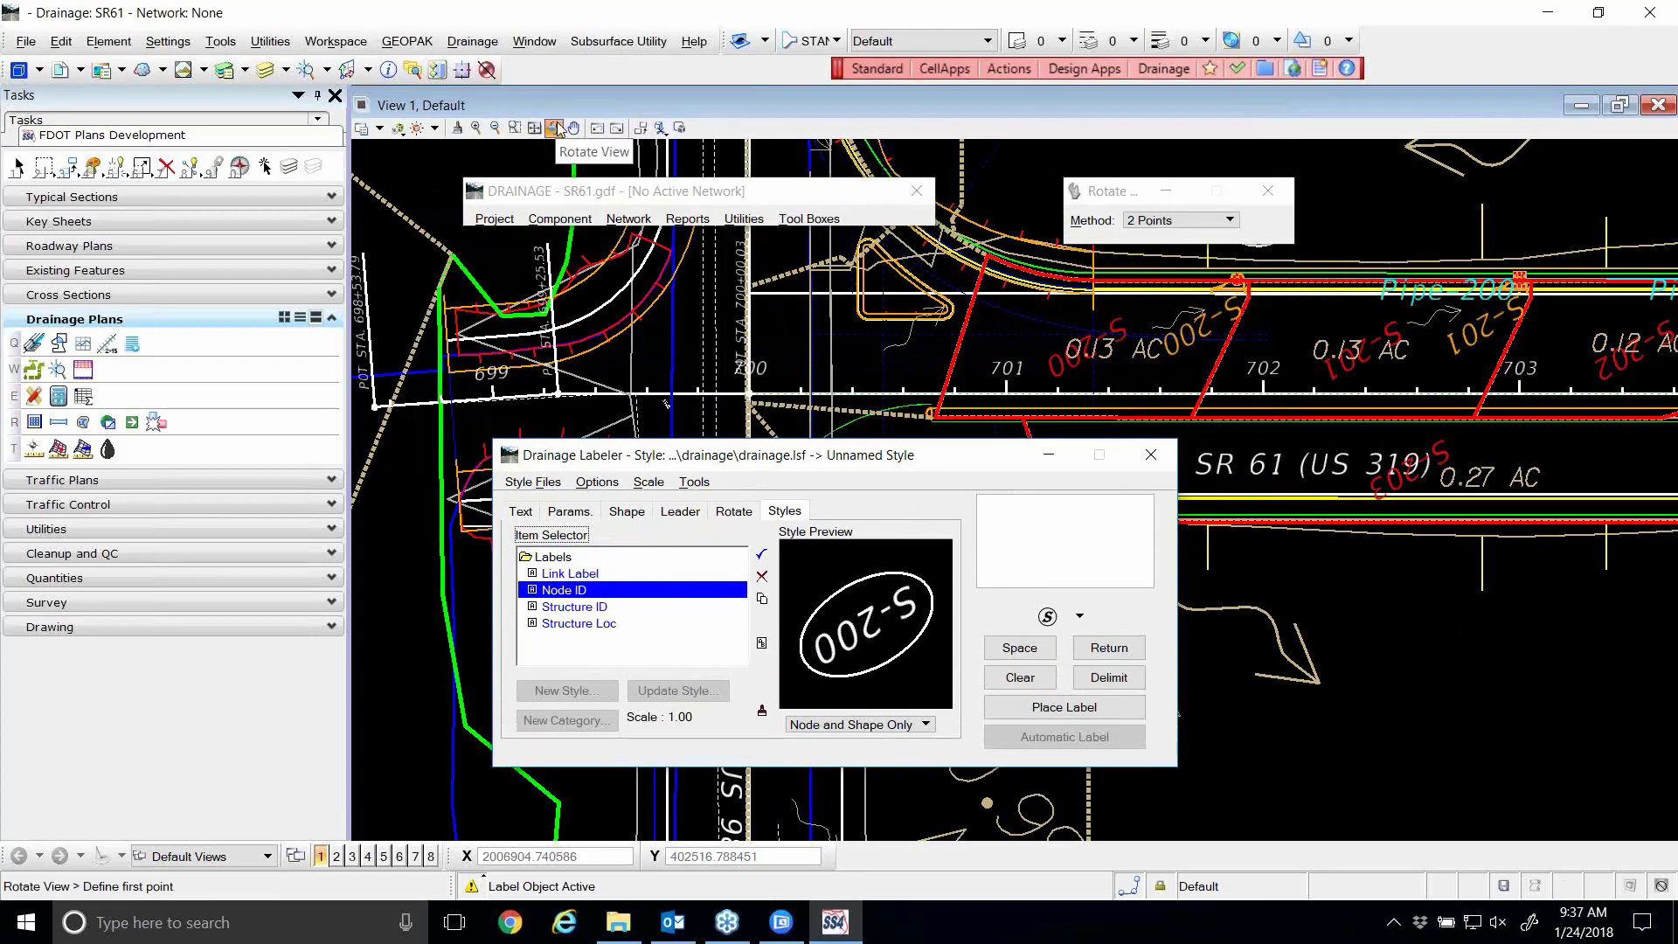
{"action": "left_click", "coordinate": [1197, 224]}
{"action": "left_click", "coordinate": [1175, 238]}
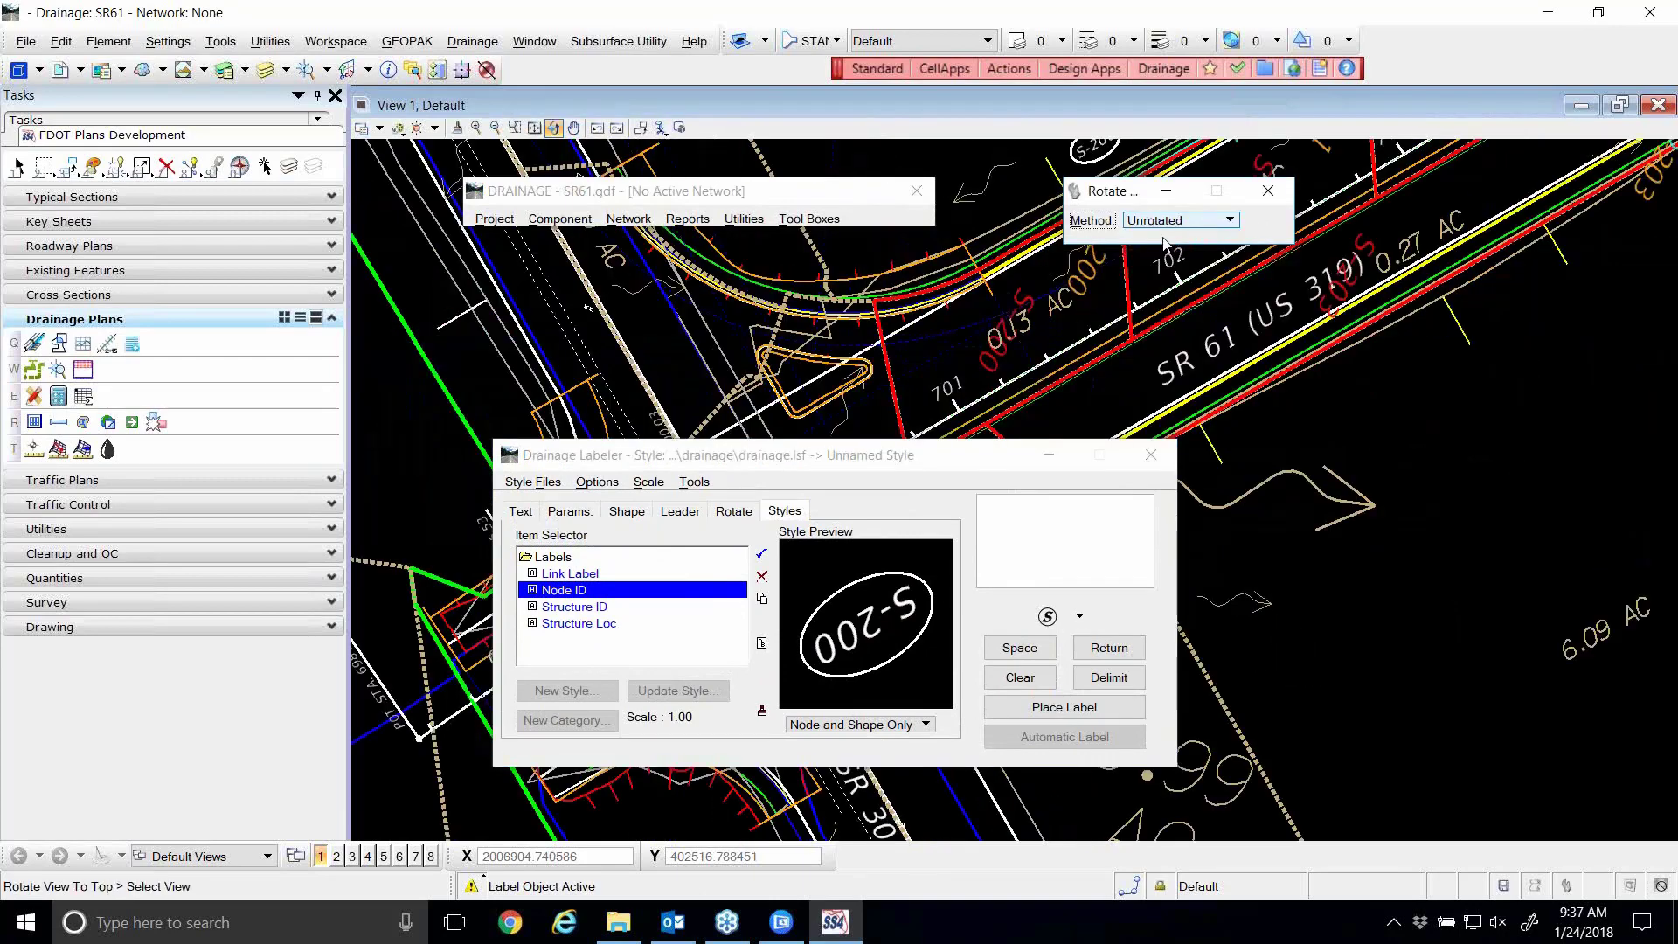
- Check the Structure Loc, Node ID and Link Label style previews in the unrotated view and inspect the labeler's text angle settings
{"action": "left_click", "coordinate": [577, 623]}
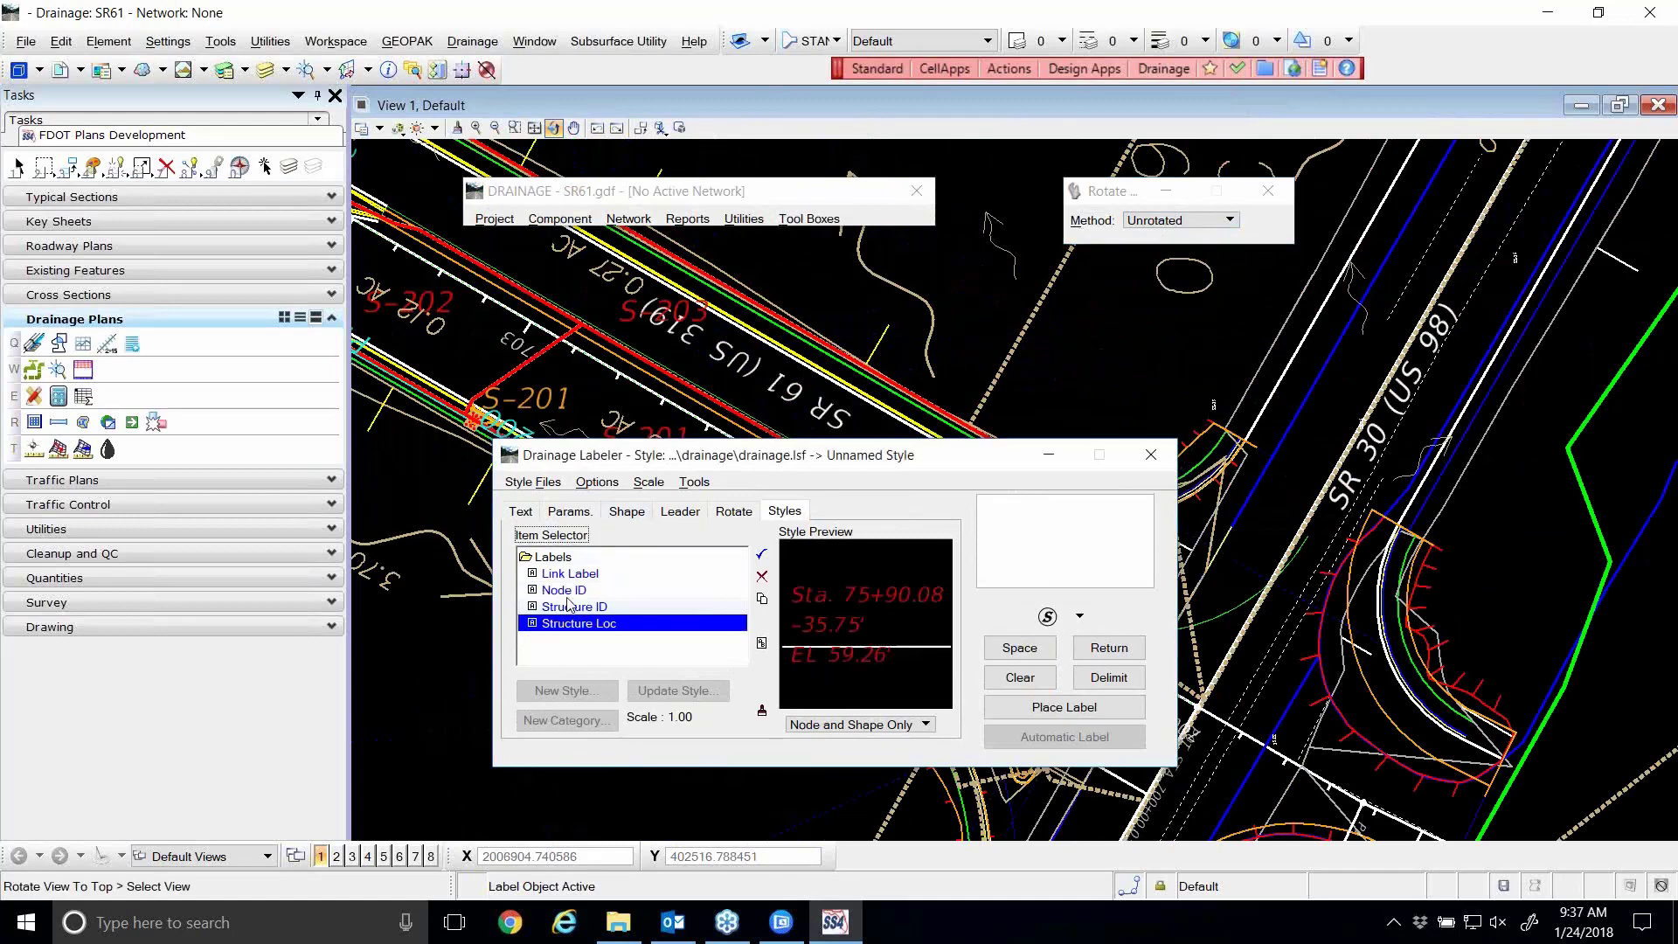
{"action": "left_click", "coordinate": [564, 590]}
{"action": "left_click", "coordinate": [561, 574]}
{"action": "left_click", "coordinate": [731, 514]}
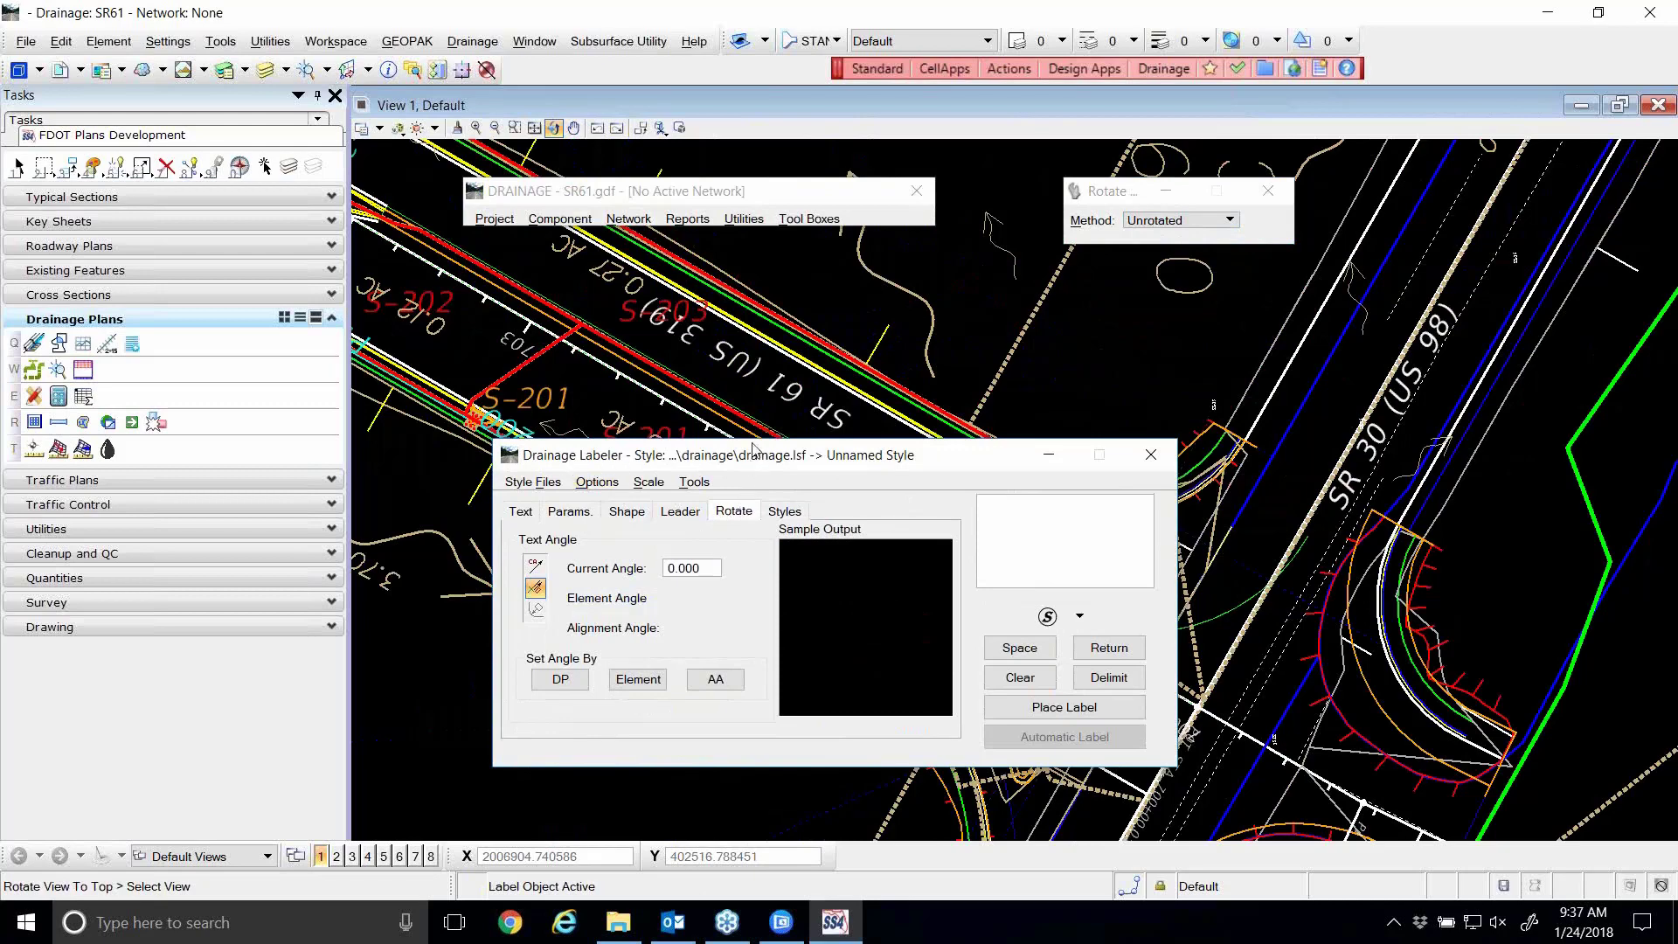
- Save the label style file drainage.lsf from the Drainage Labeler
{"action": "left_click_drag", "start_coordinate": [753, 447], "coordinate": [758, 333]}
{"action": "left_click", "coordinate": [789, 396]}
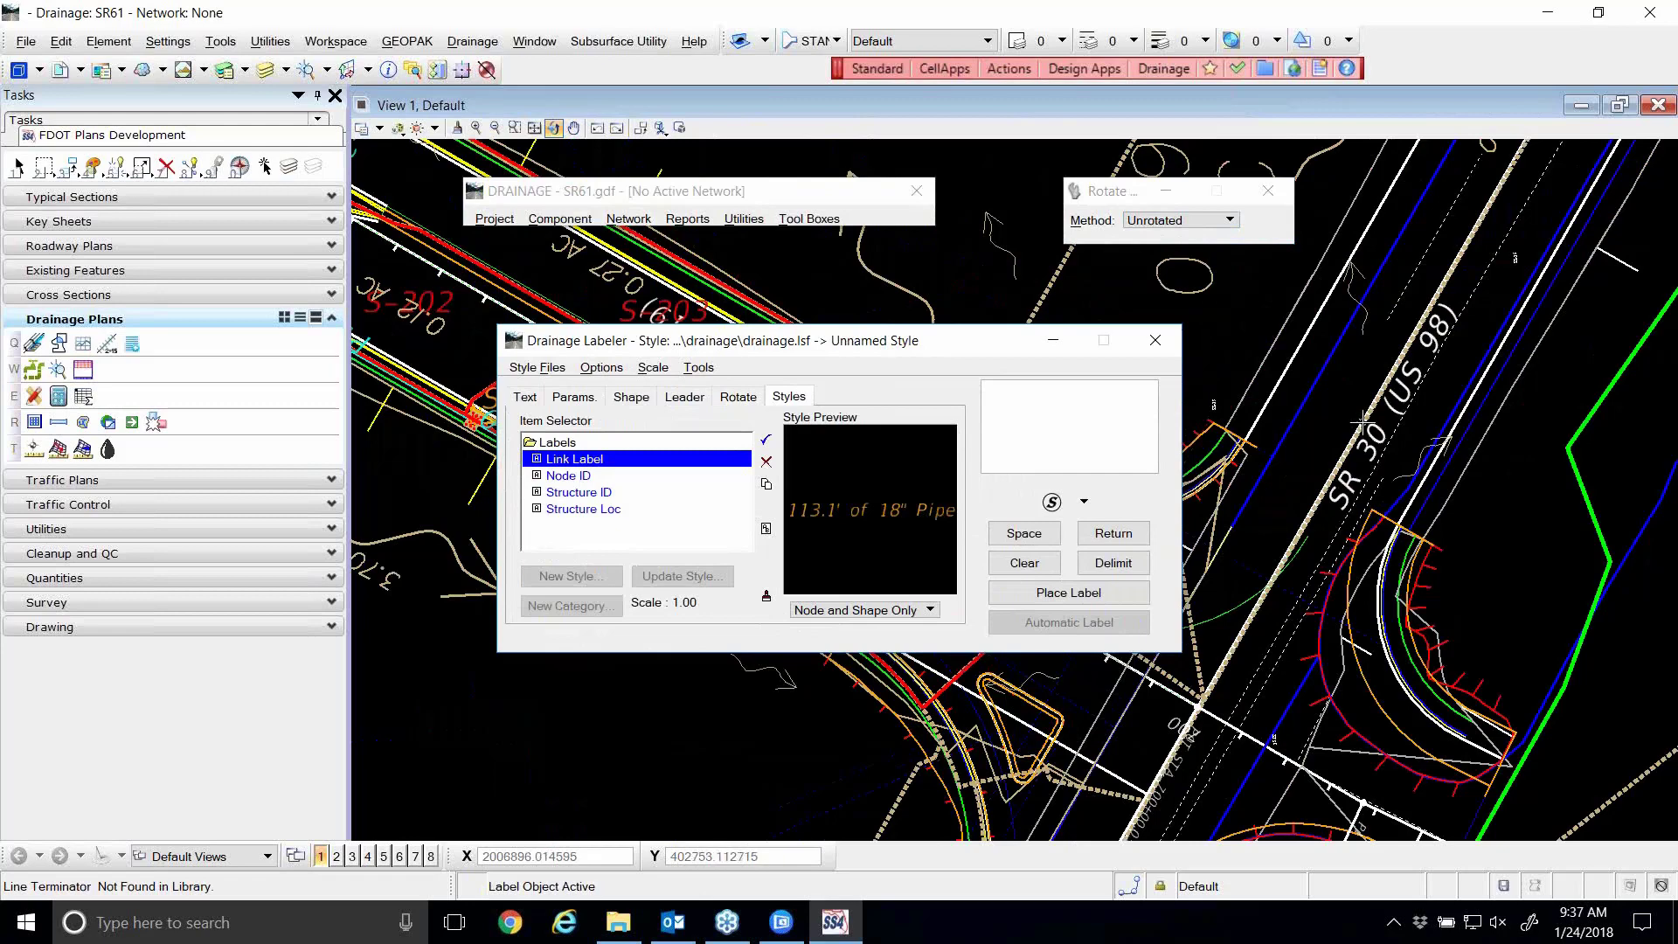
{"action": "left_click", "coordinate": [684, 396]}
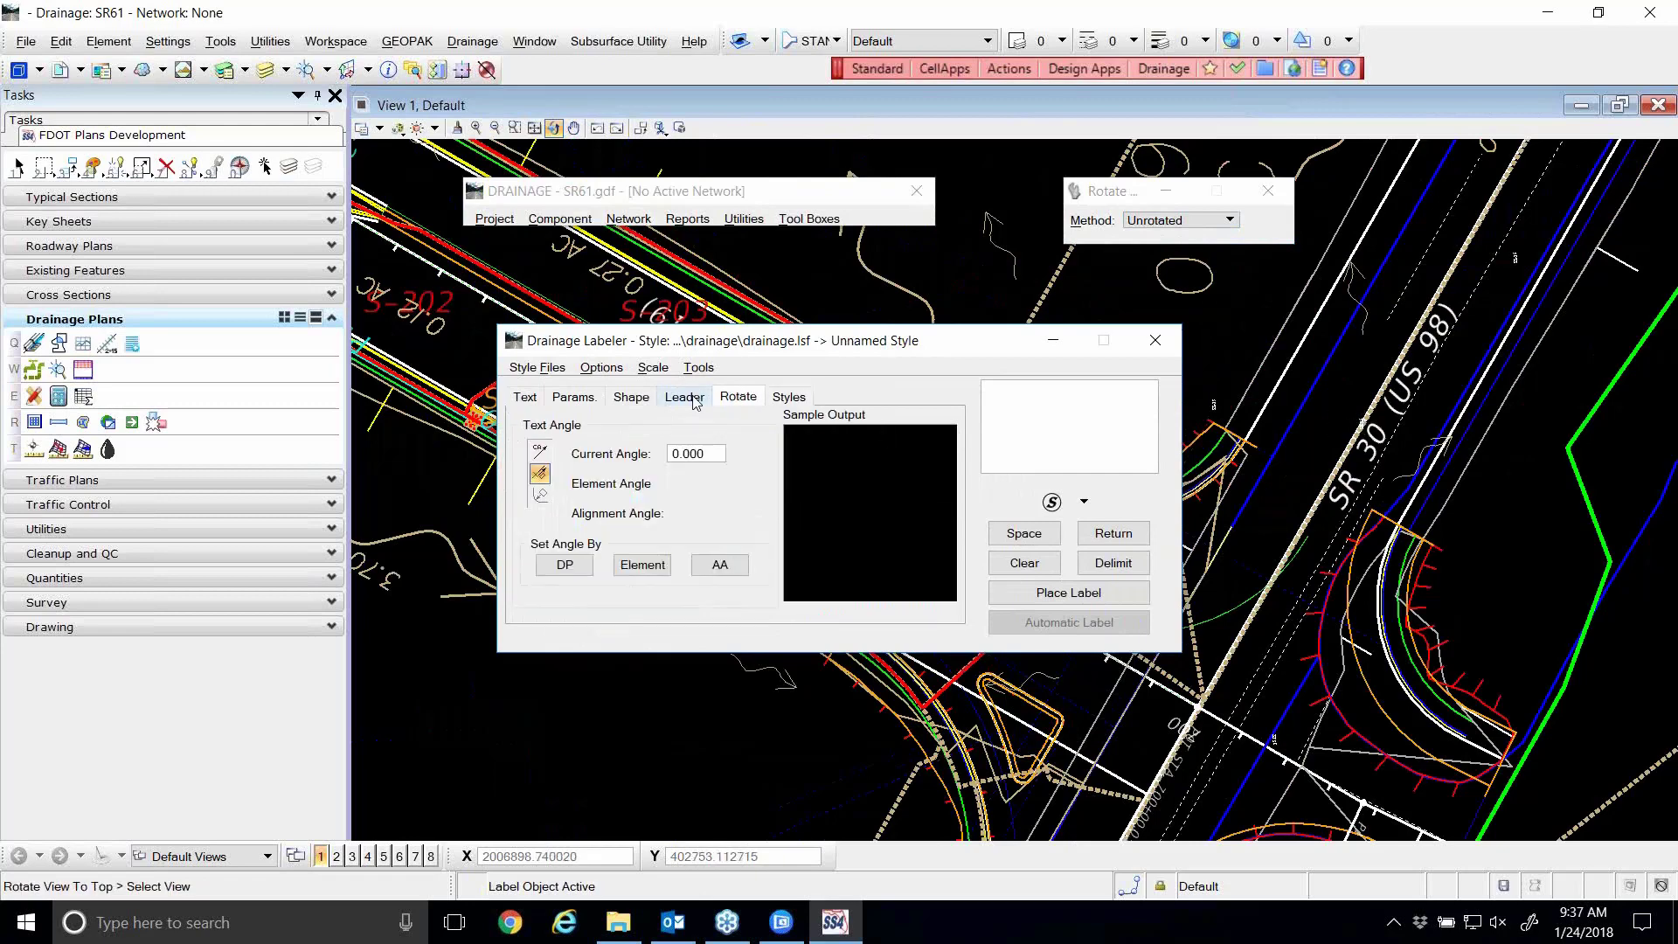
{"action": "left_click", "coordinate": [537, 367]}
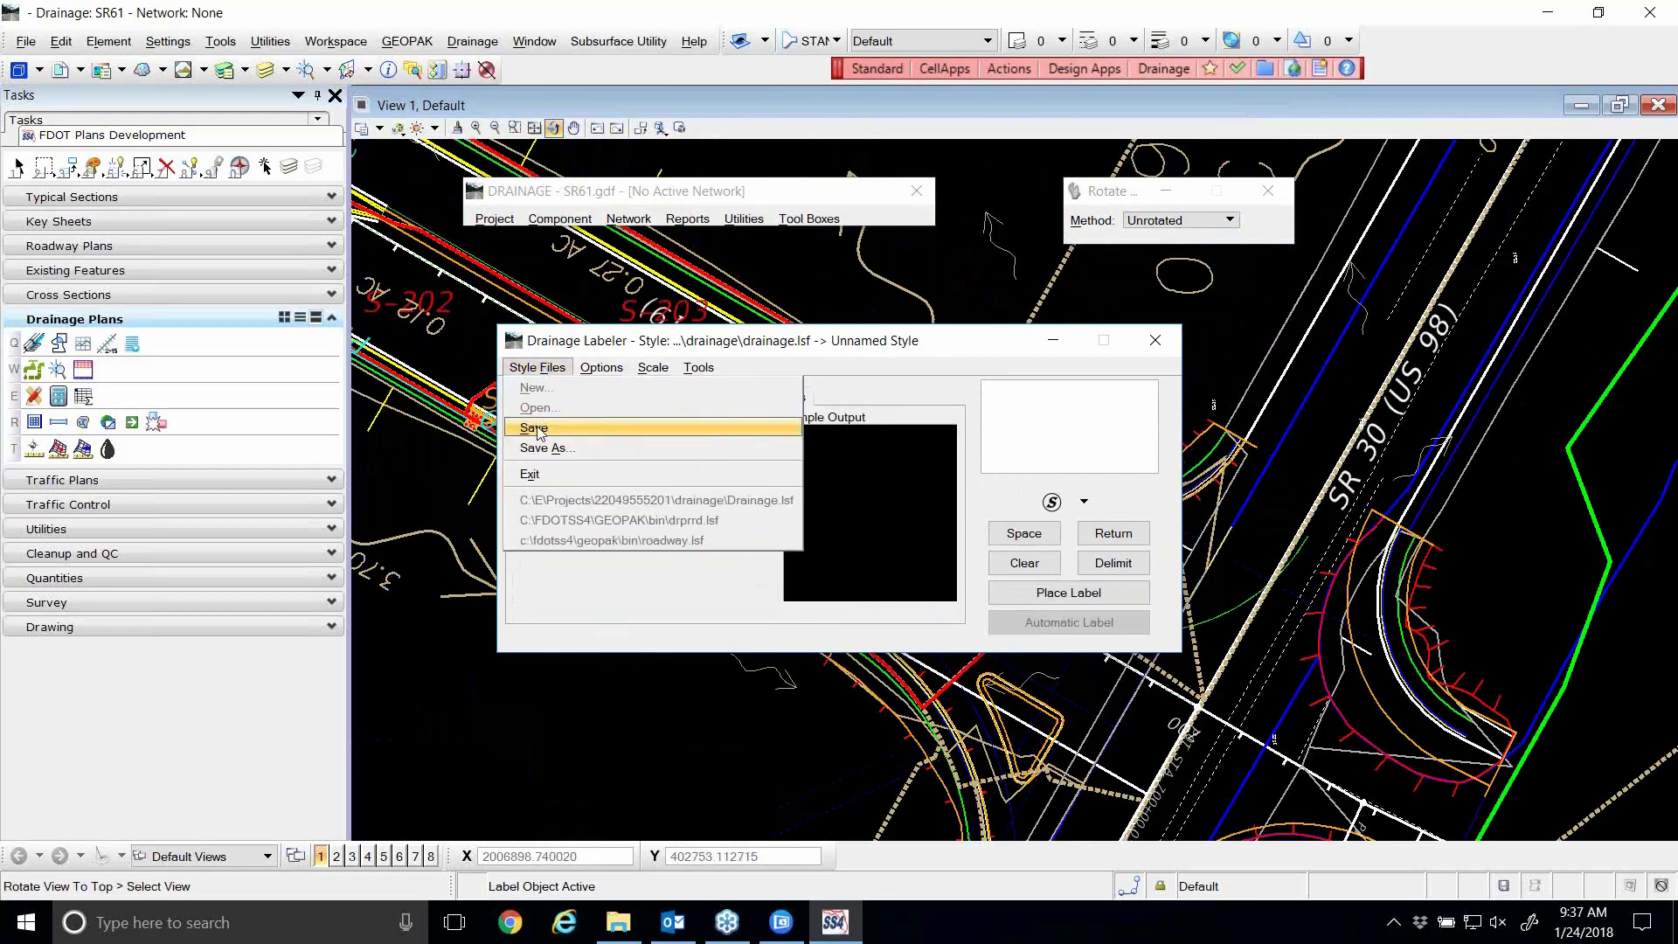
{"action": "left_click", "coordinate": [539, 430]}
- Compare the Structure ID and Node ID style previews after saving, keeping the labeler clear of the plan labels
{"action": "left_click", "coordinate": [789, 396]}
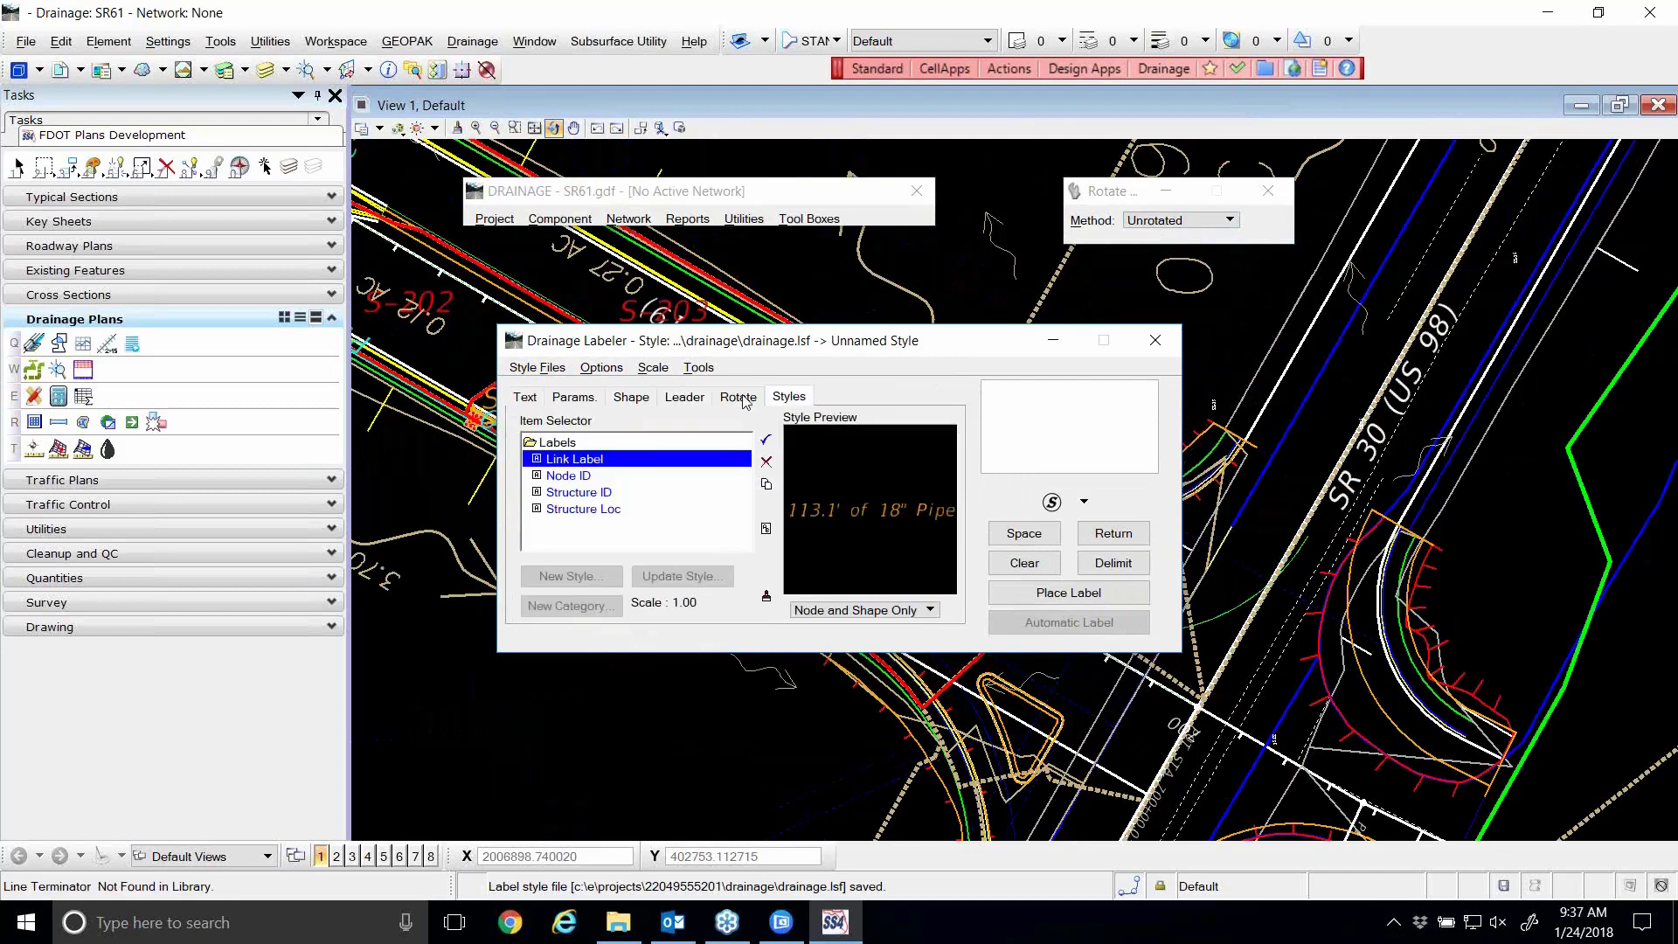
{"action": "left_click", "coordinate": [578, 492]}
{"action": "left_click", "coordinate": [575, 477]}
{"action": "left_click", "coordinate": [579, 492]}
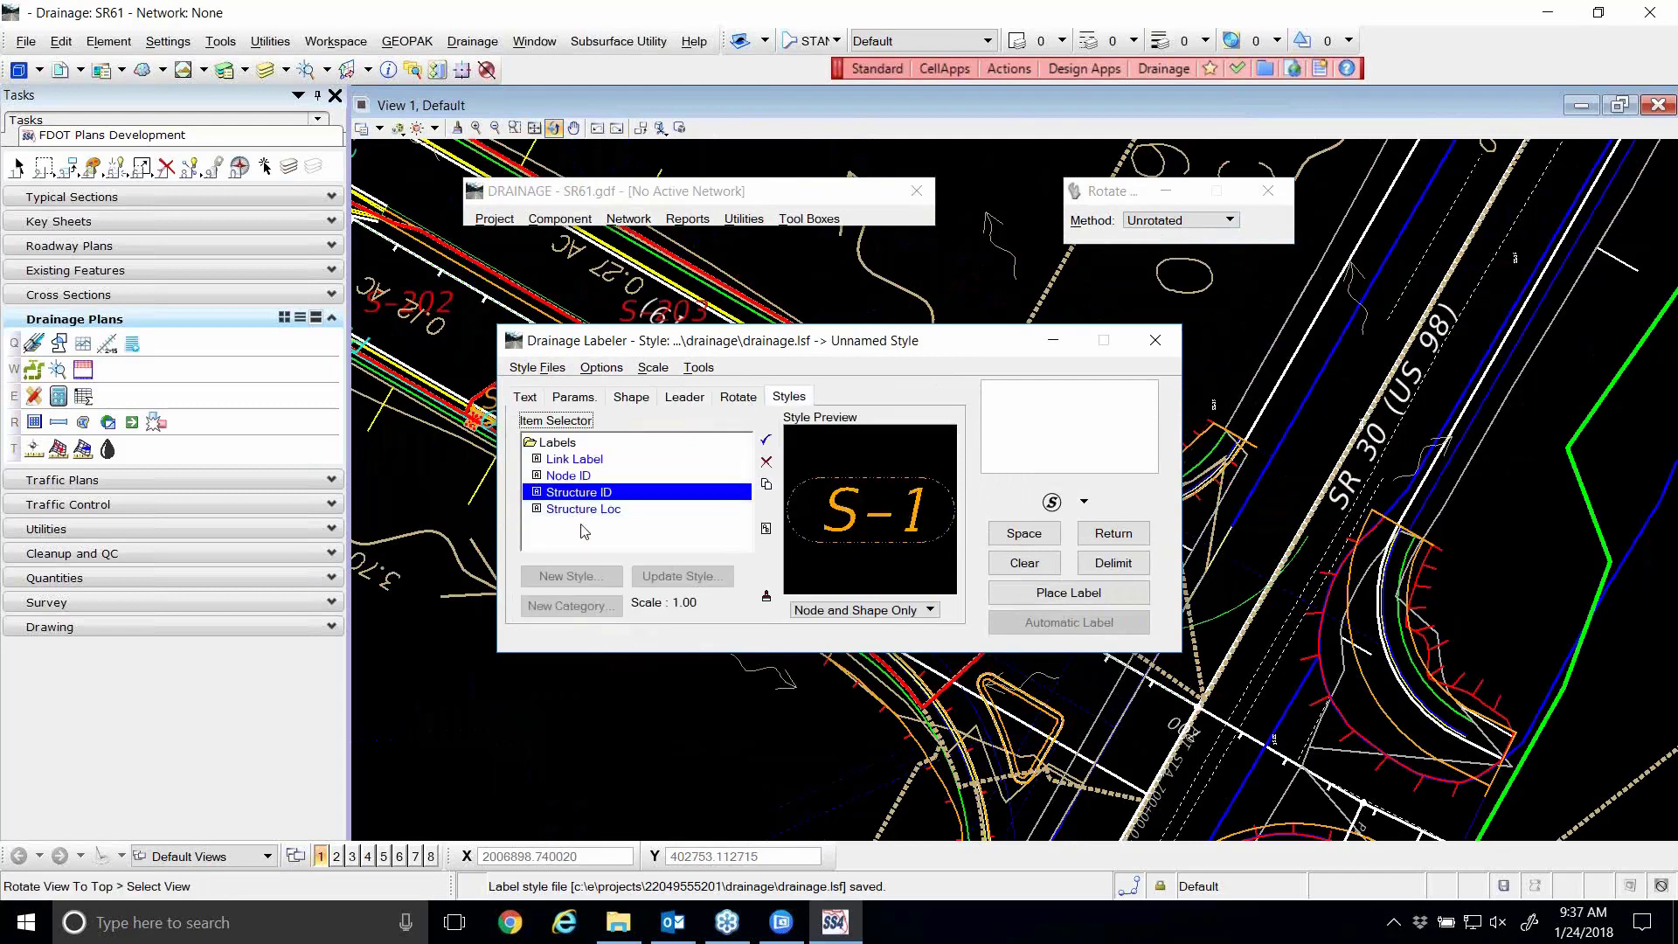
{"action": "left_click_drag", "start_coordinate": [916, 348], "coordinate": [928, 524]}
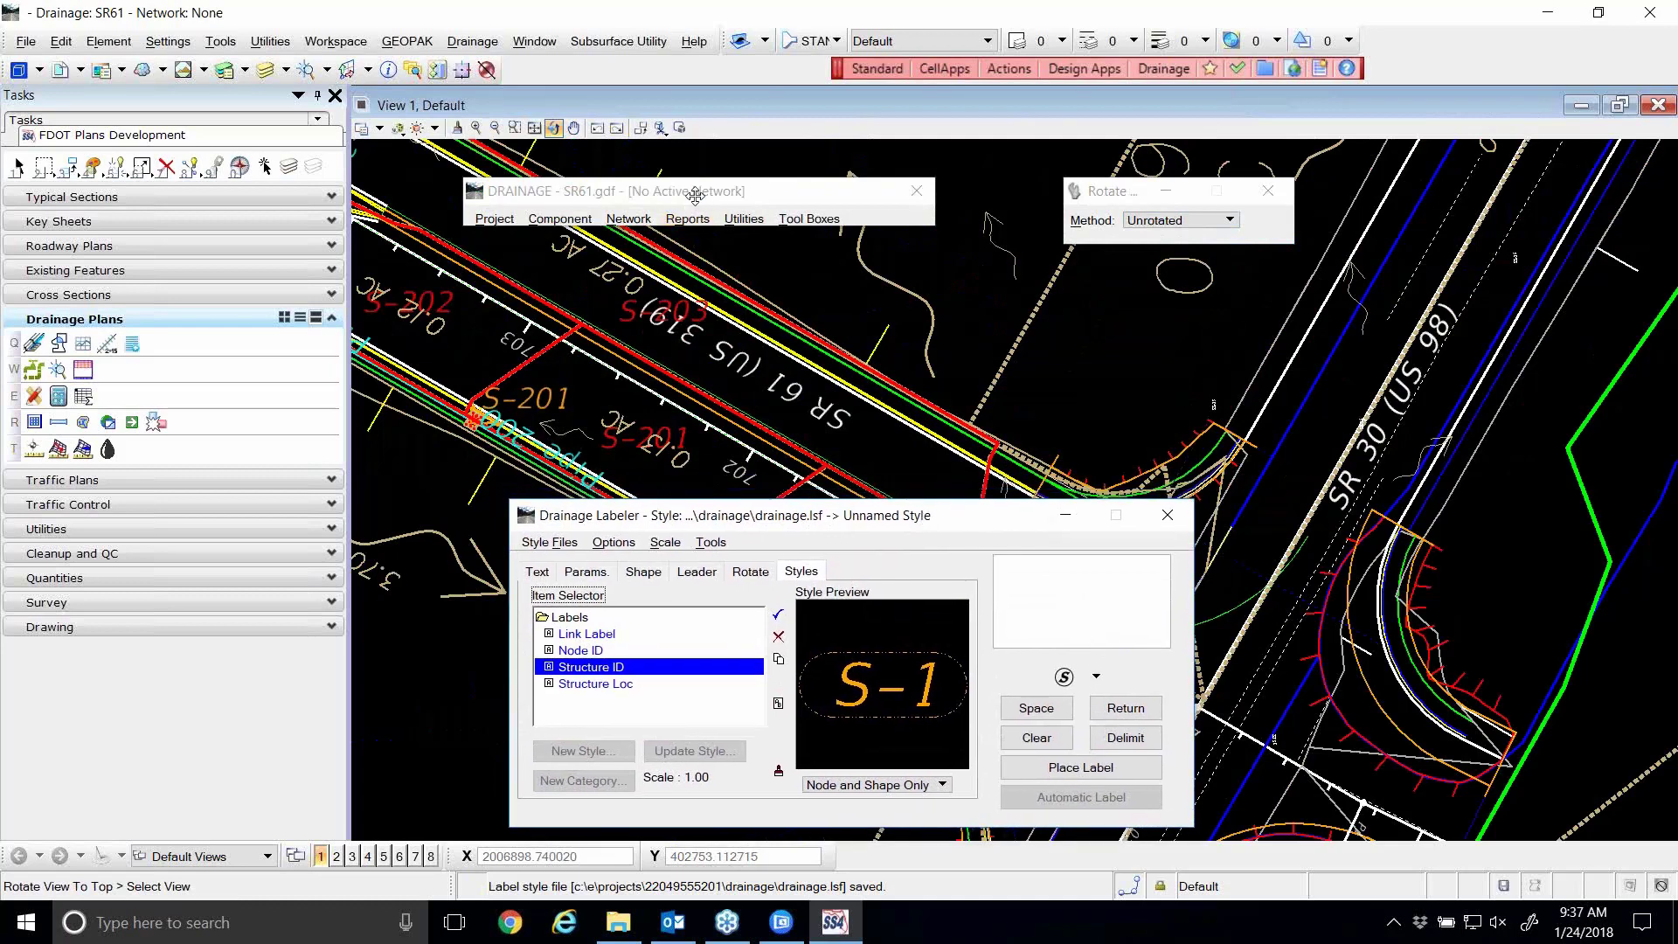
{"action": "left_click_drag", "start_coordinate": [696, 197], "coordinate": [710, 196]}
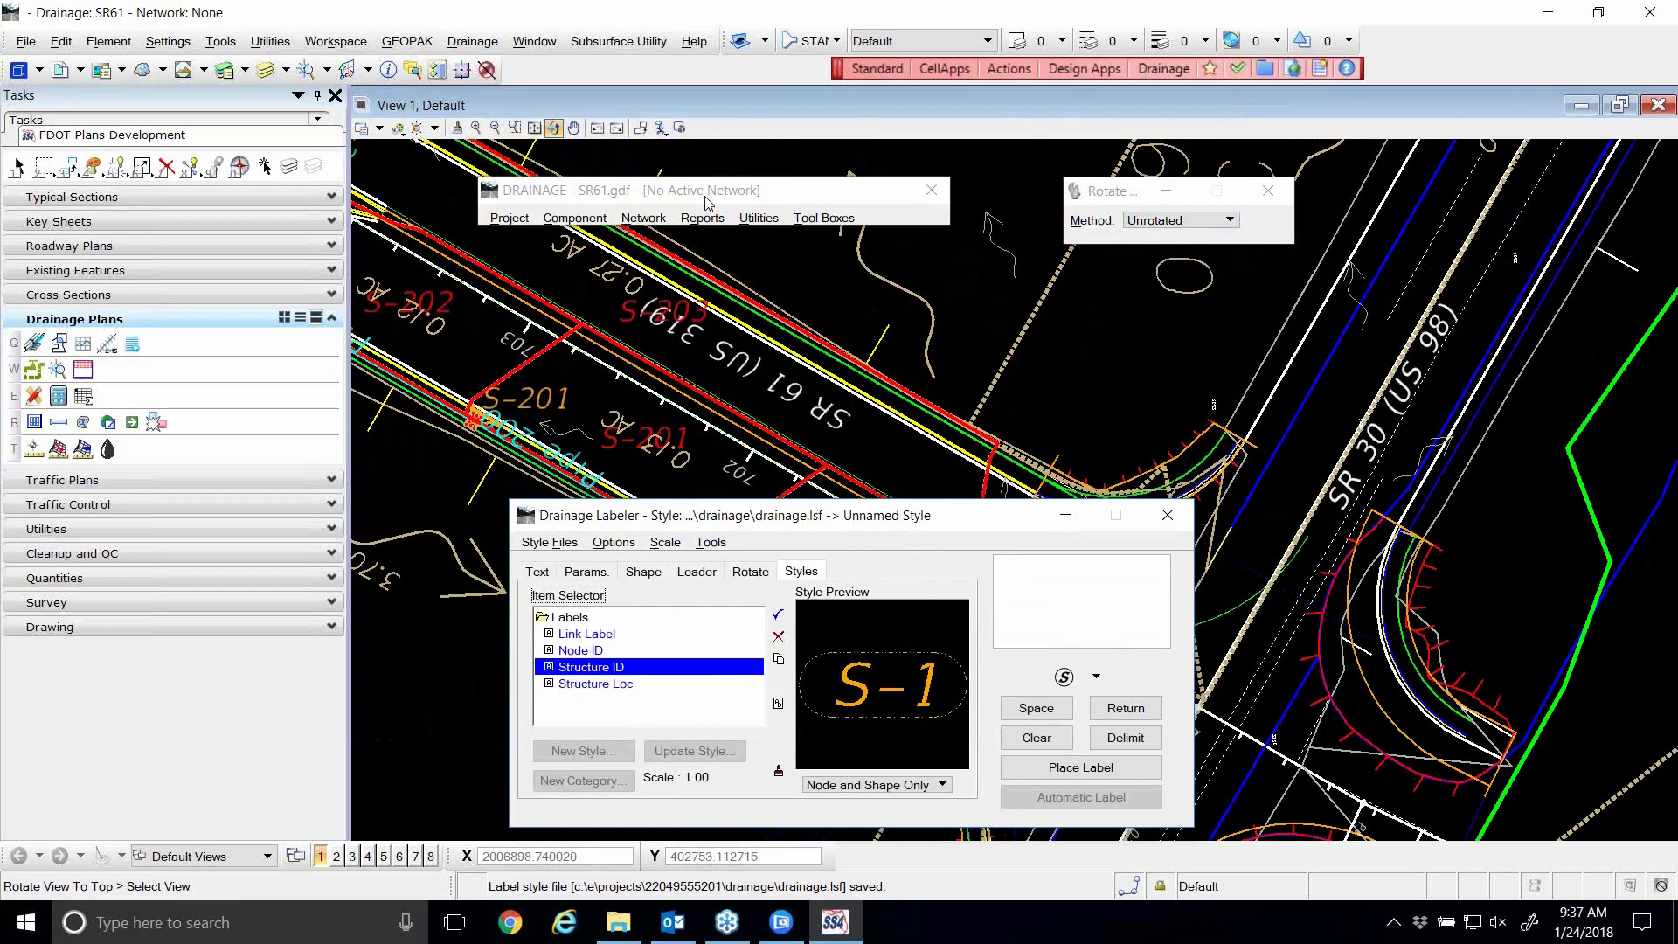
- Start a 2 Points rotation of View 1 with the first point at the circled intersection of the two road alignments
{"action": "left_click", "coordinate": [553, 128]}
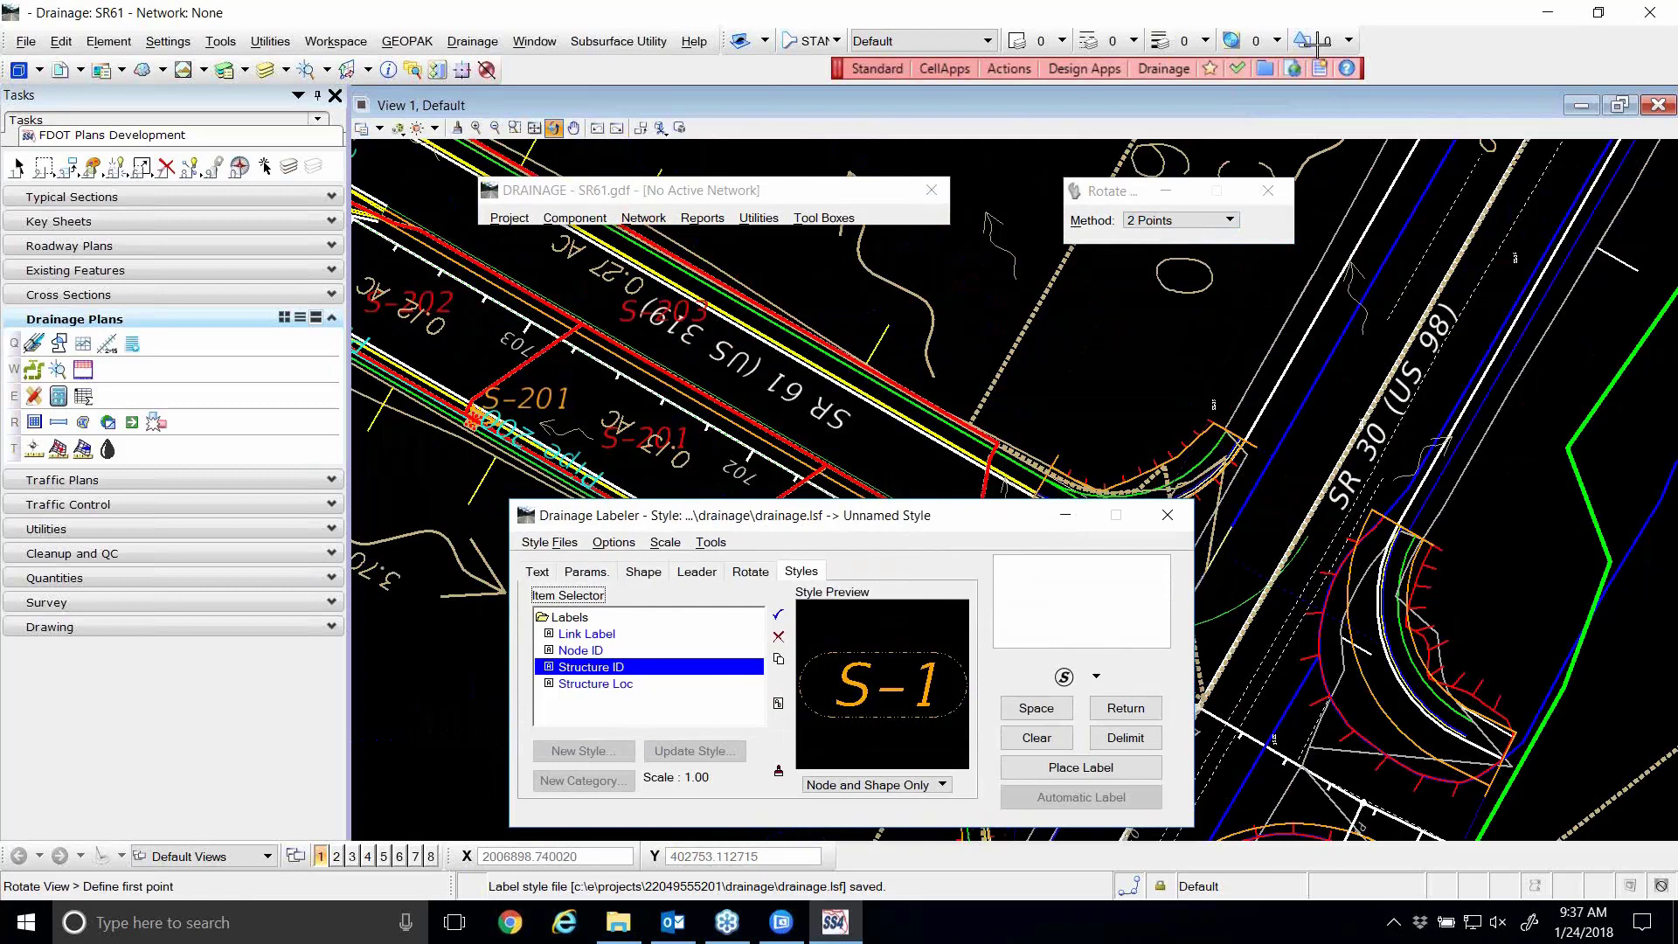
{"action": "left_click", "coordinate": [1268, 191]}
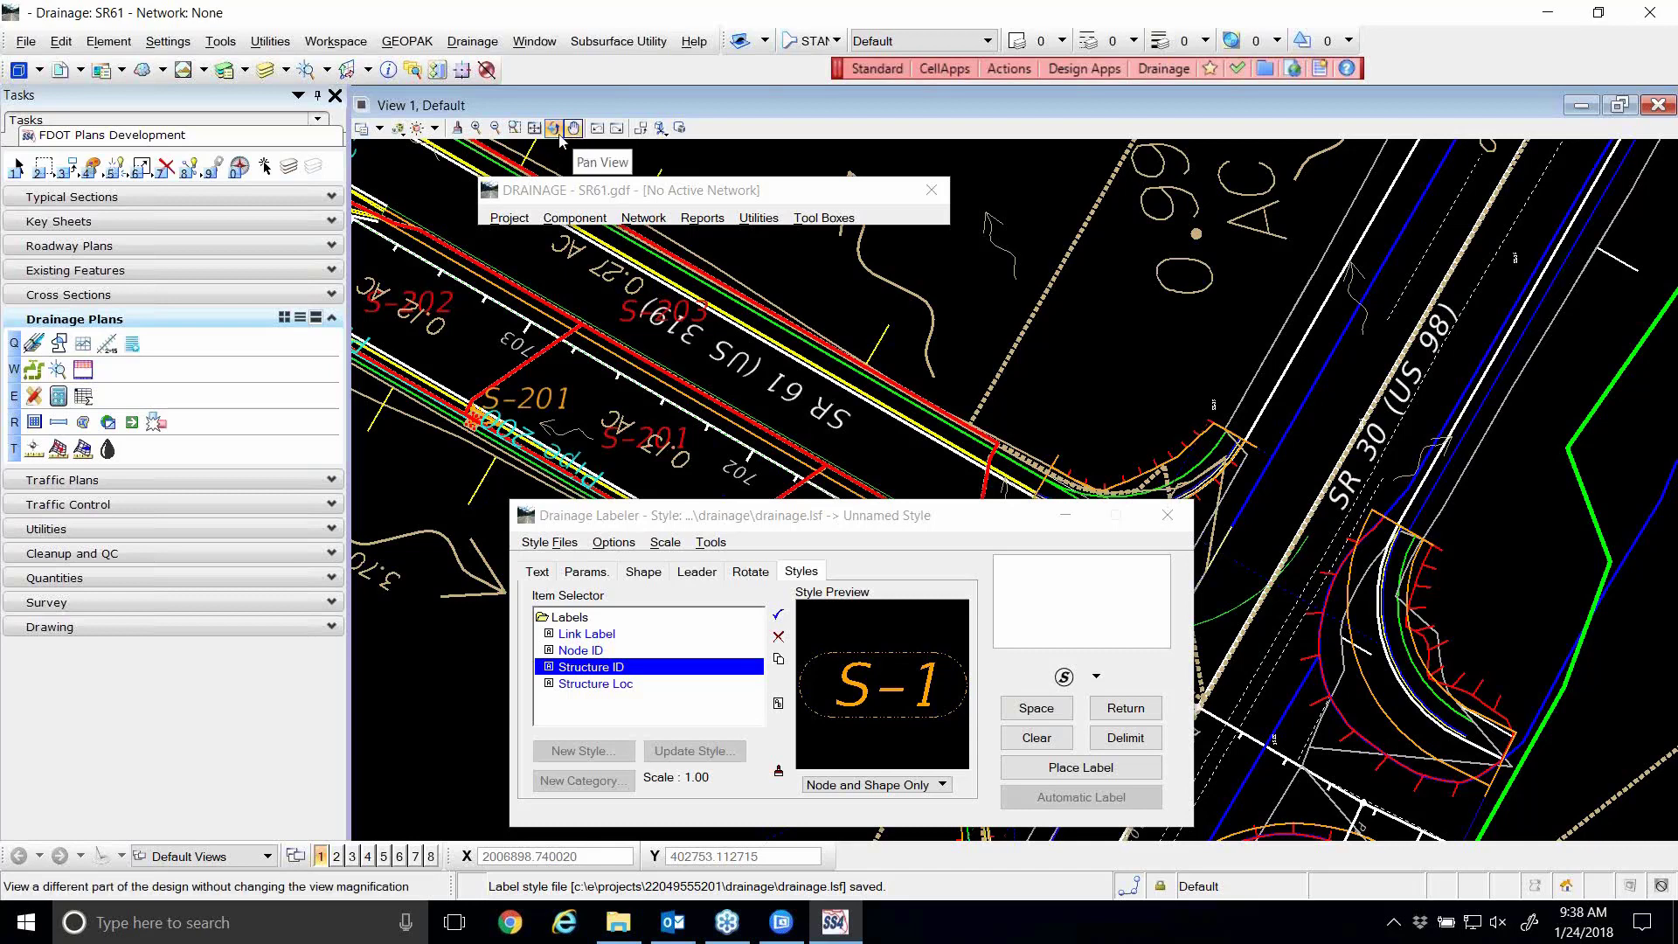
{"action": "left_click", "coordinate": [553, 129]}
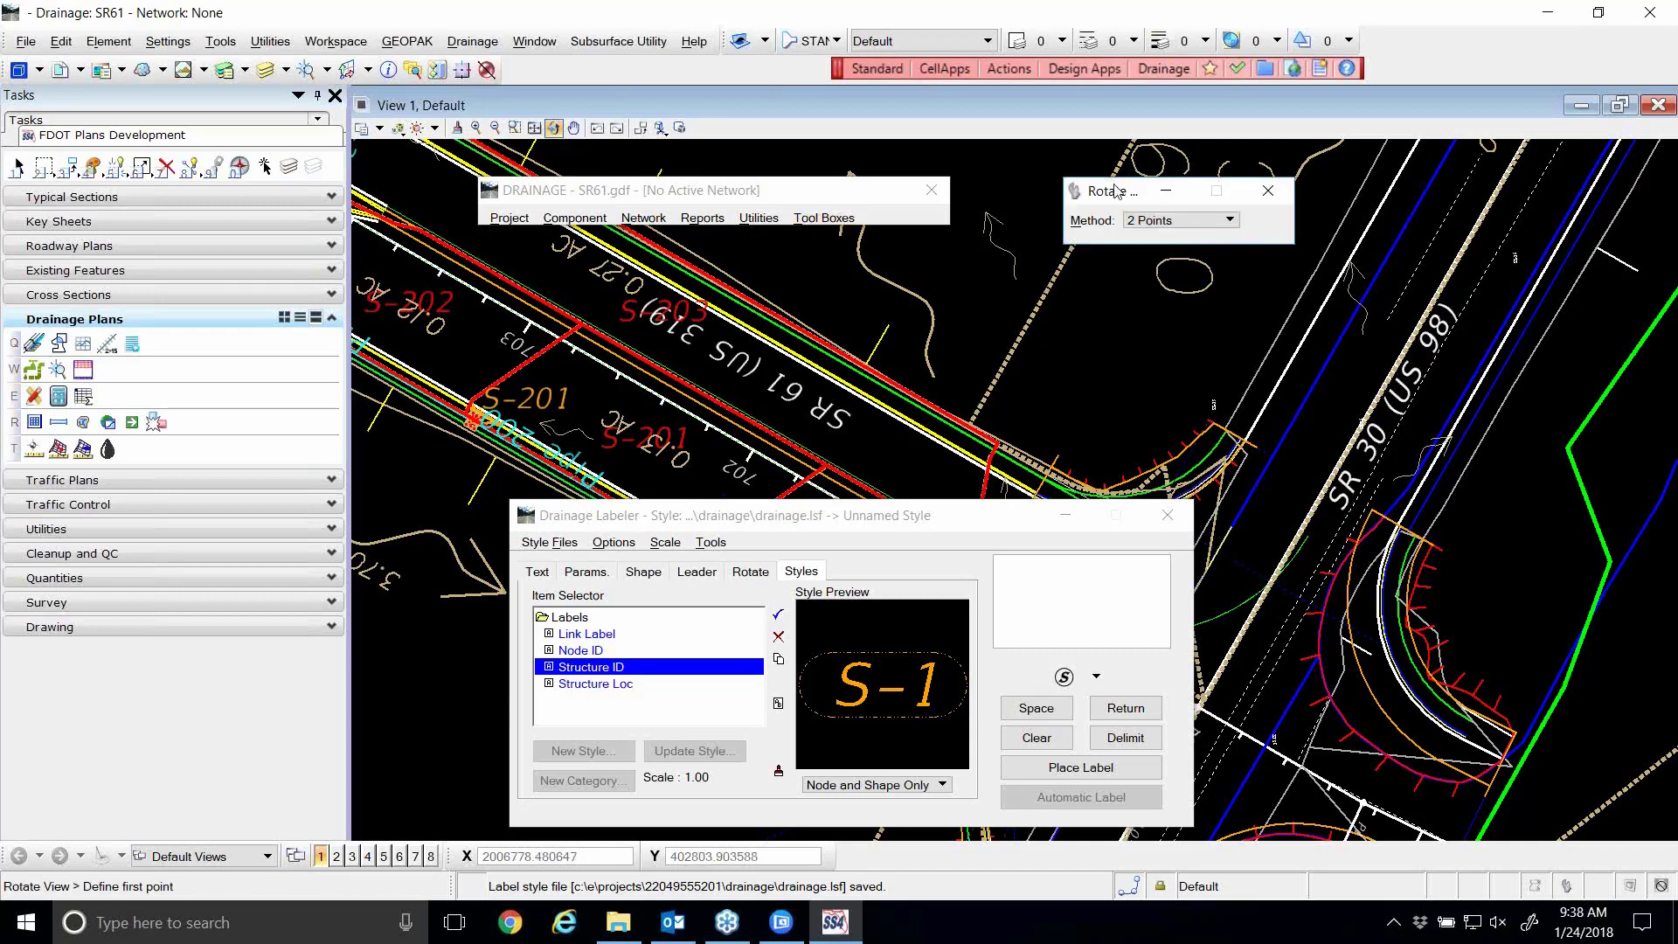
{"action": "left_click_drag", "start_coordinate": [1117, 191], "coordinate": [1113, 173]}
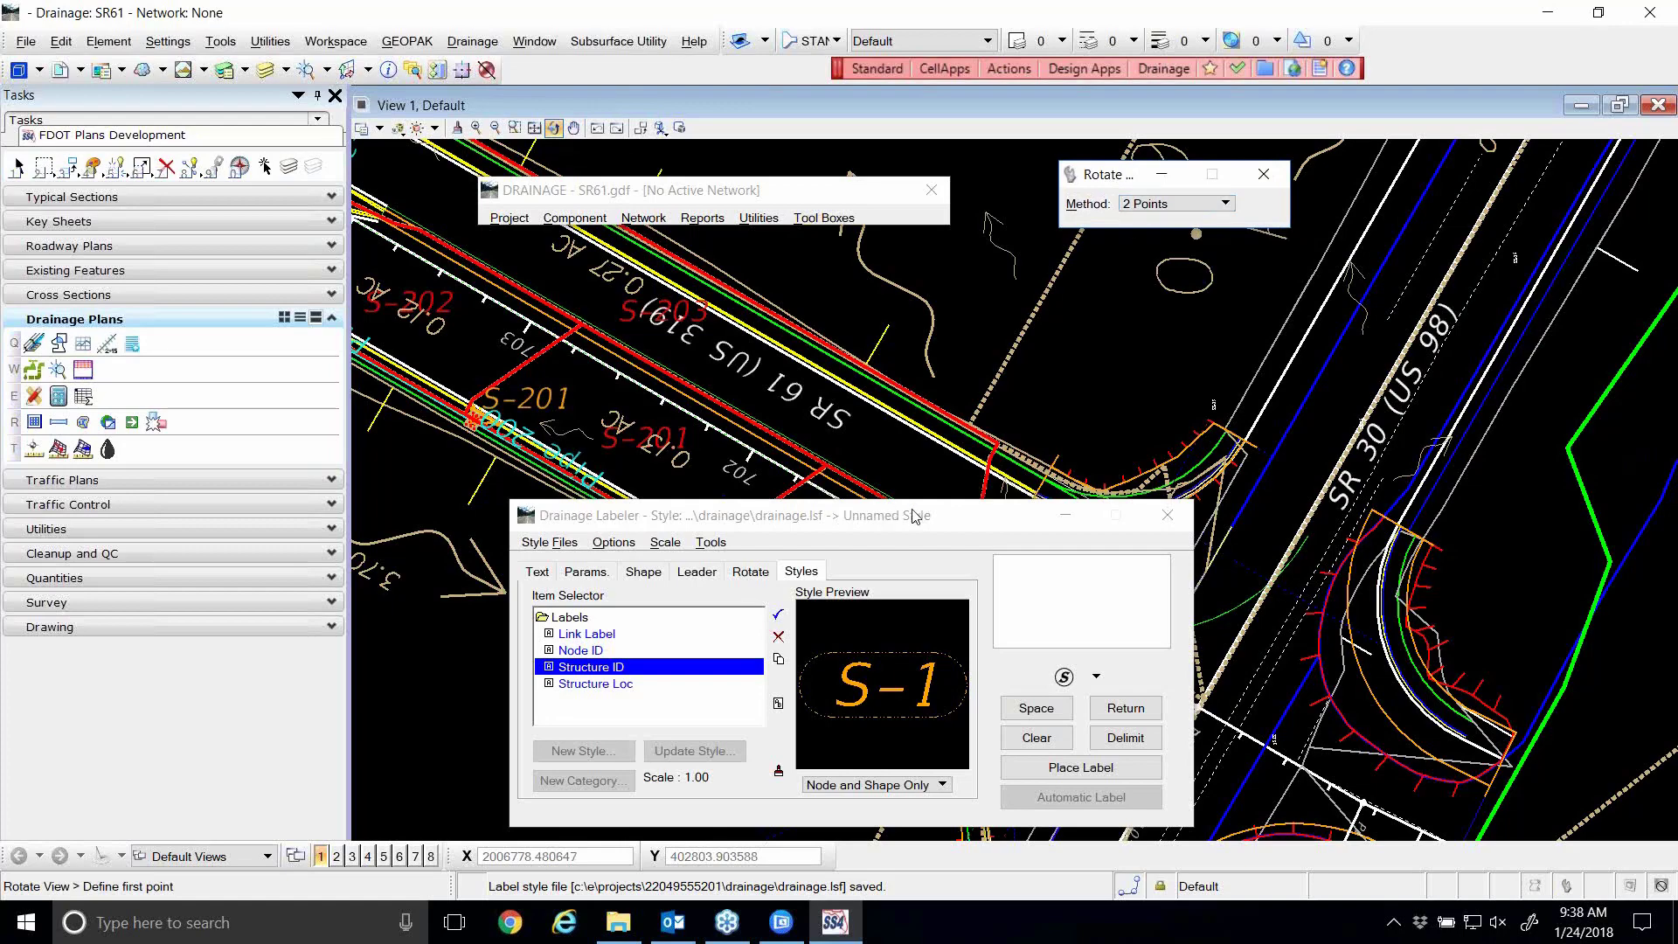
{"action": "left_click_drag", "start_coordinate": [912, 515], "coordinate": [829, 487]}
{"action": "scroll", "coordinate": [1197, 702], "scroll_direction": "up", "scroll_amount": 3}
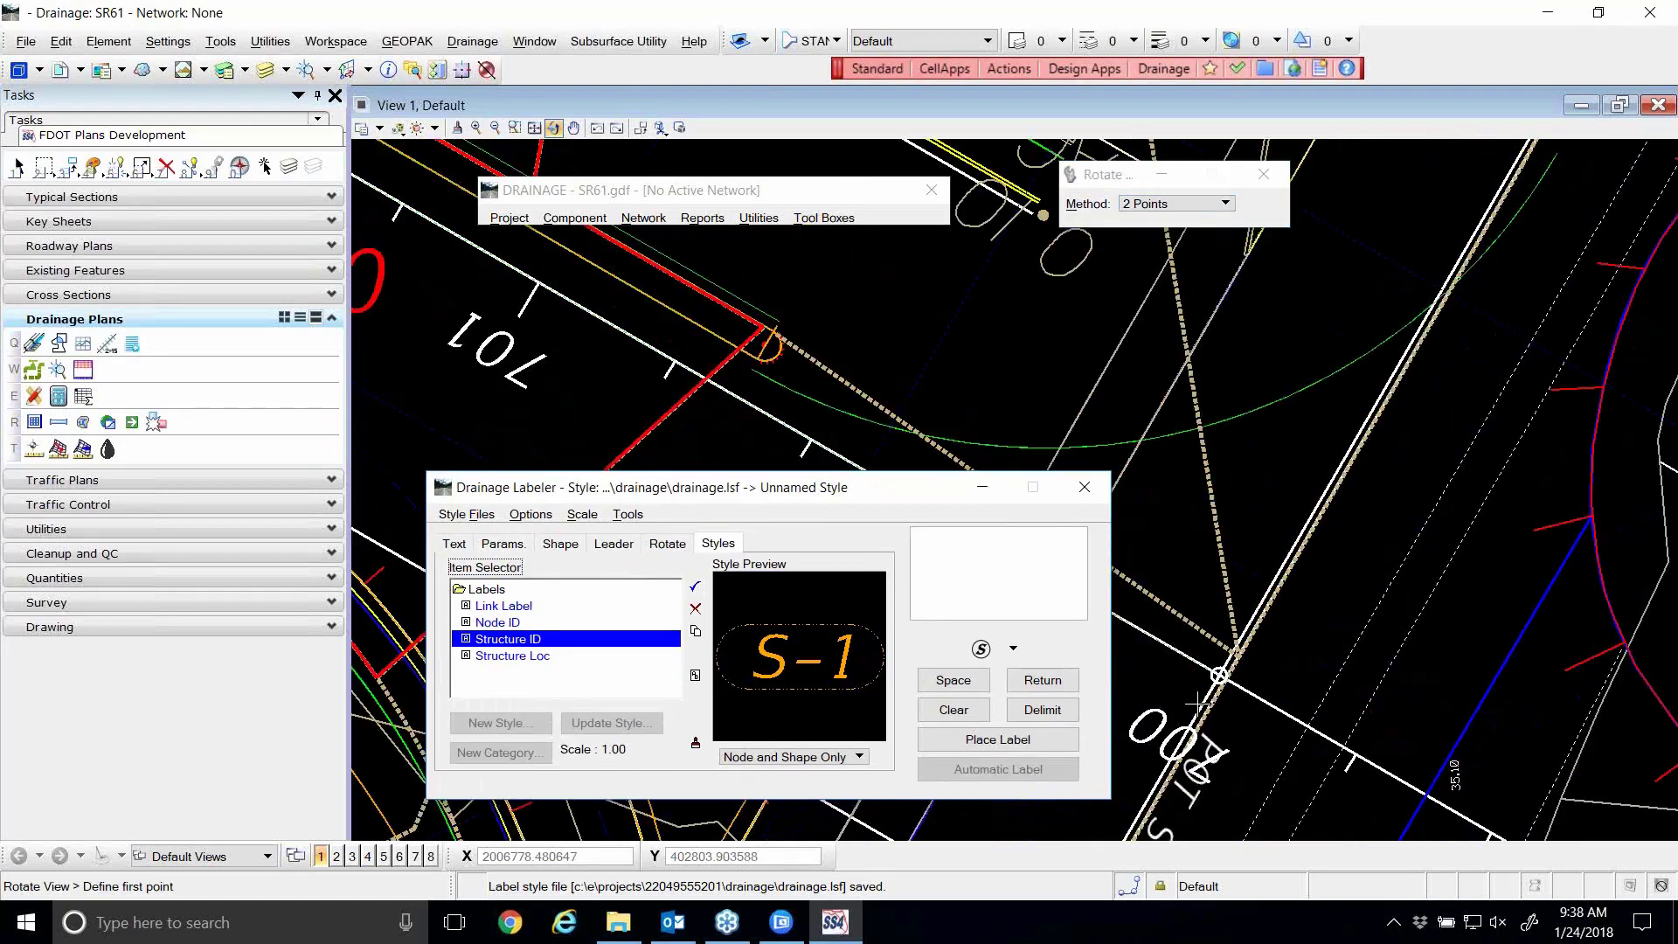
{"action": "scroll", "coordinate": [1197, 702], "scroll_direction": "up", "scroll_amount": 1}
{"action": "left_click", "coordinate": [1232, 631]}
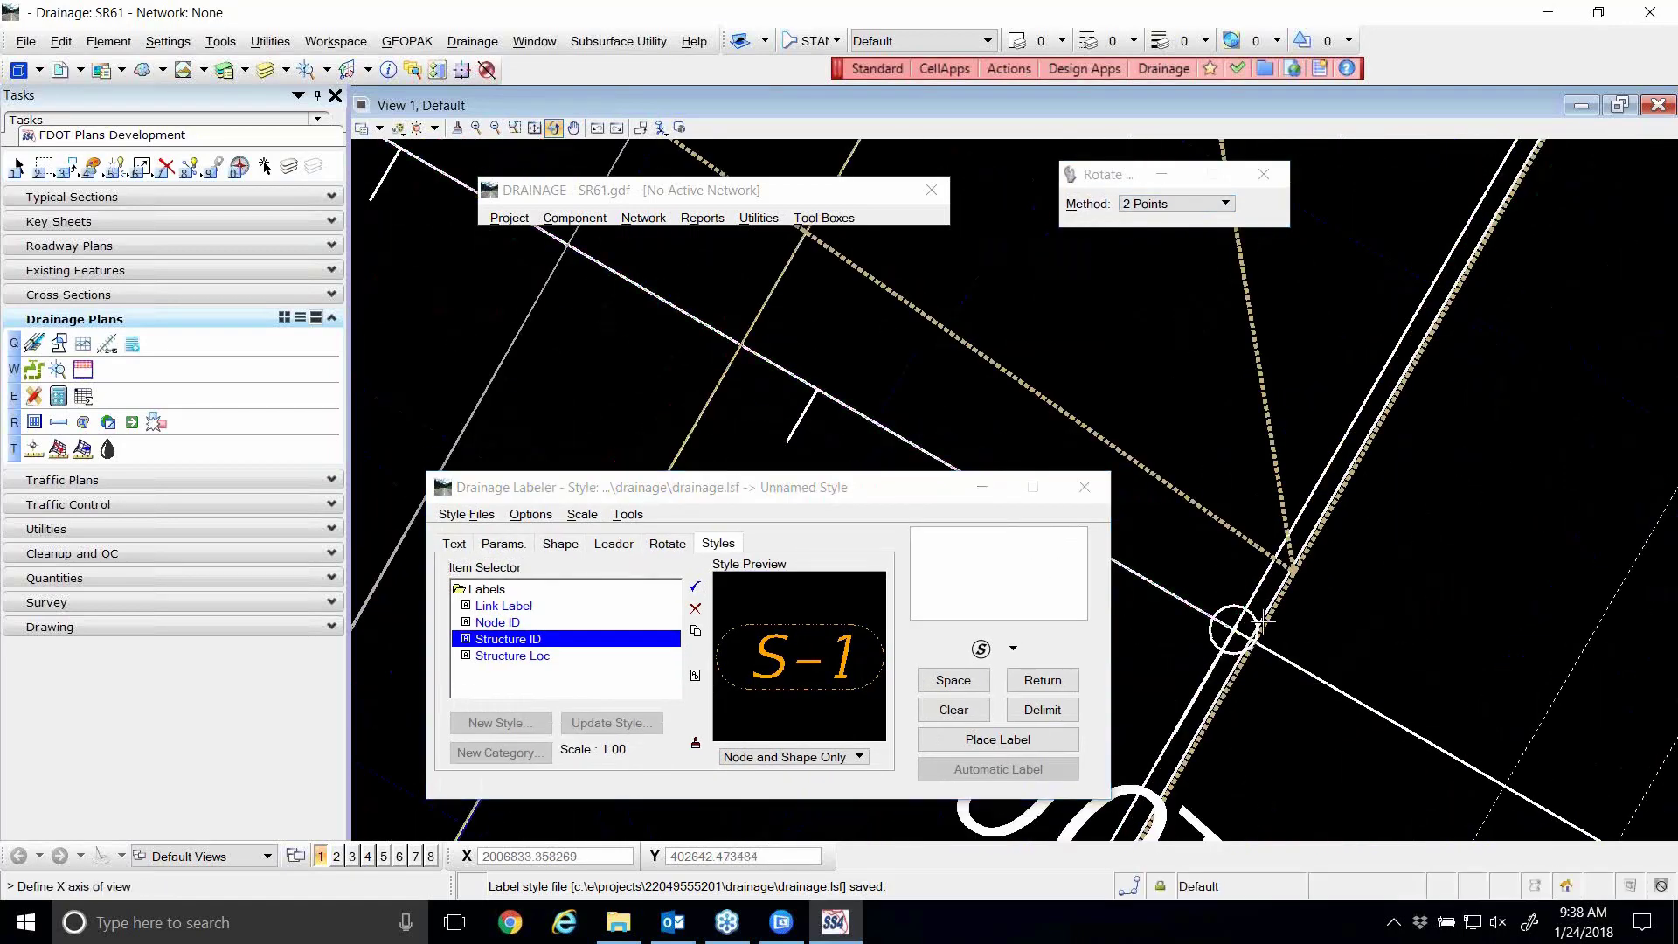
- Define the X axis of View 1 with a second point at a station tick on the SR 61 alignment
{"action": "scroll", "coordinate": [1263, 621], "scroll_direction": "down", "scroll_amount": 4}
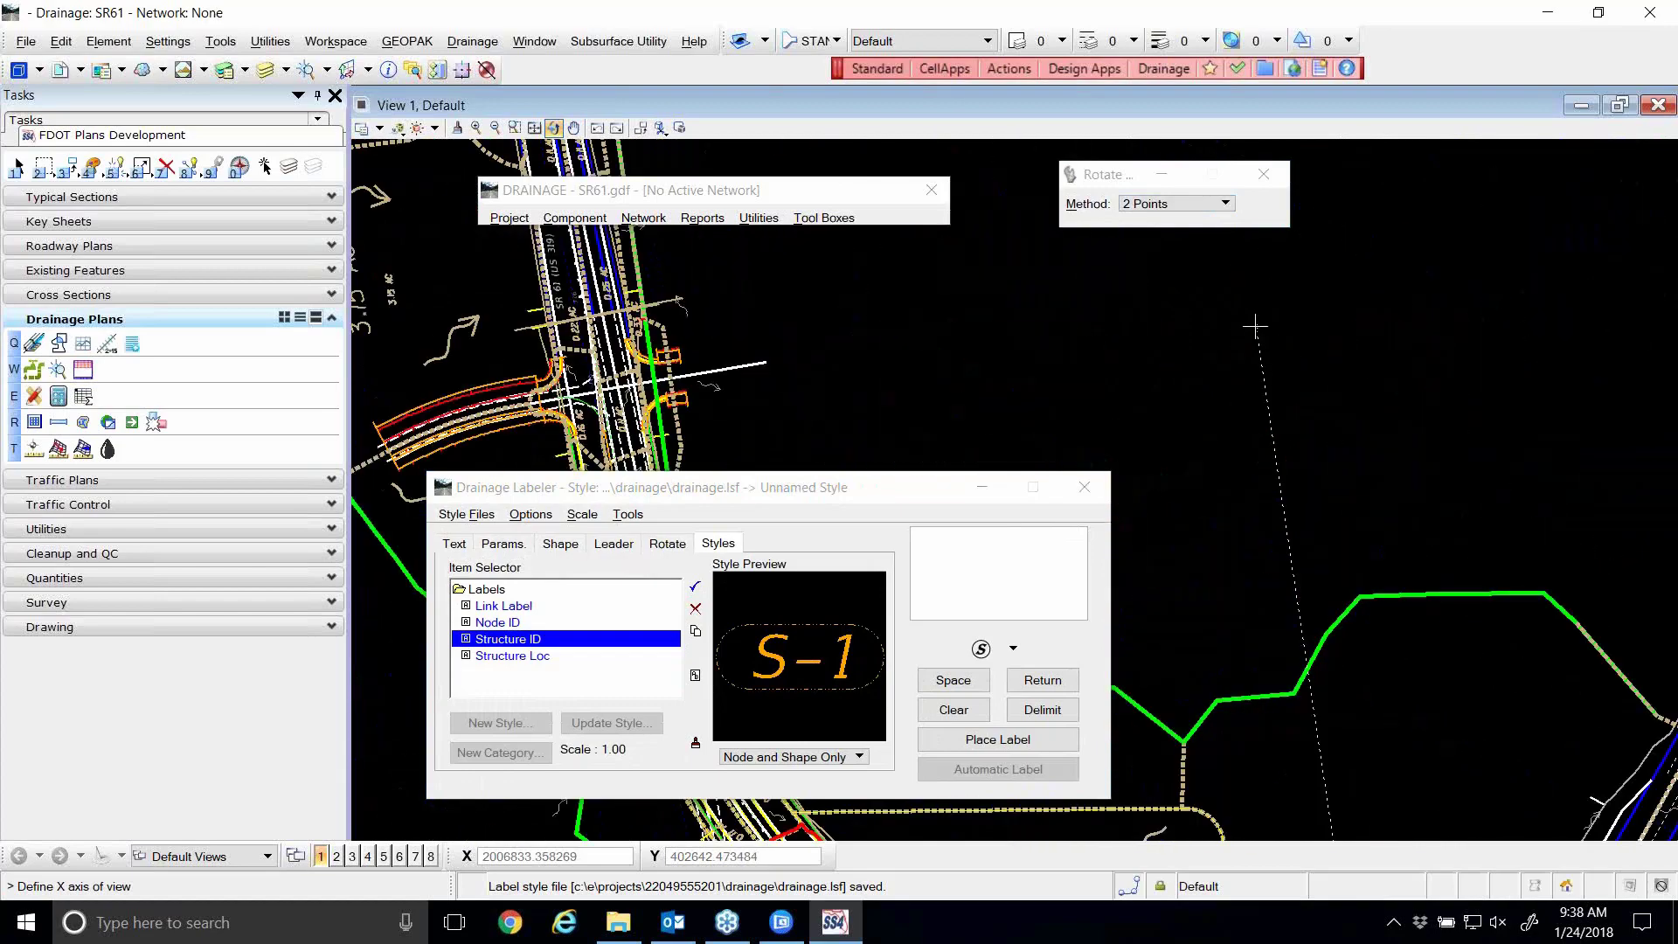
{"action": "scroll", "coordinate": [1368, 327], "scroll_direction": "down", "scroll_amount": 3}
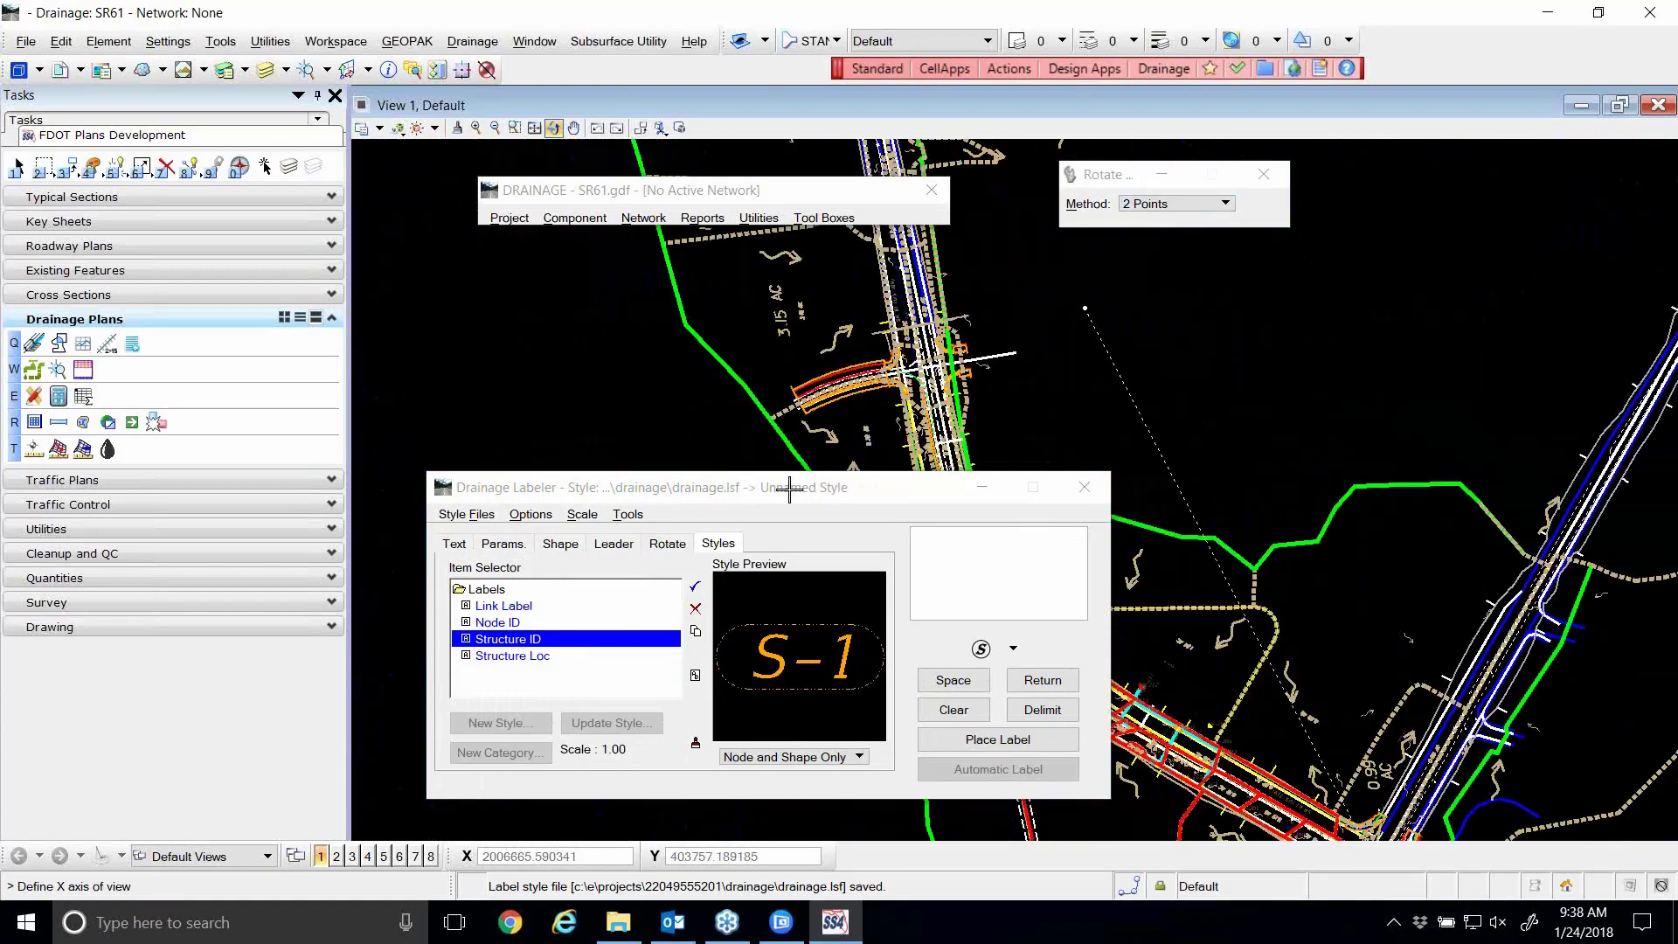
{"action": "left_click_drag", "start_coordinate": [733, 488], "coordinate": [706, 170]}
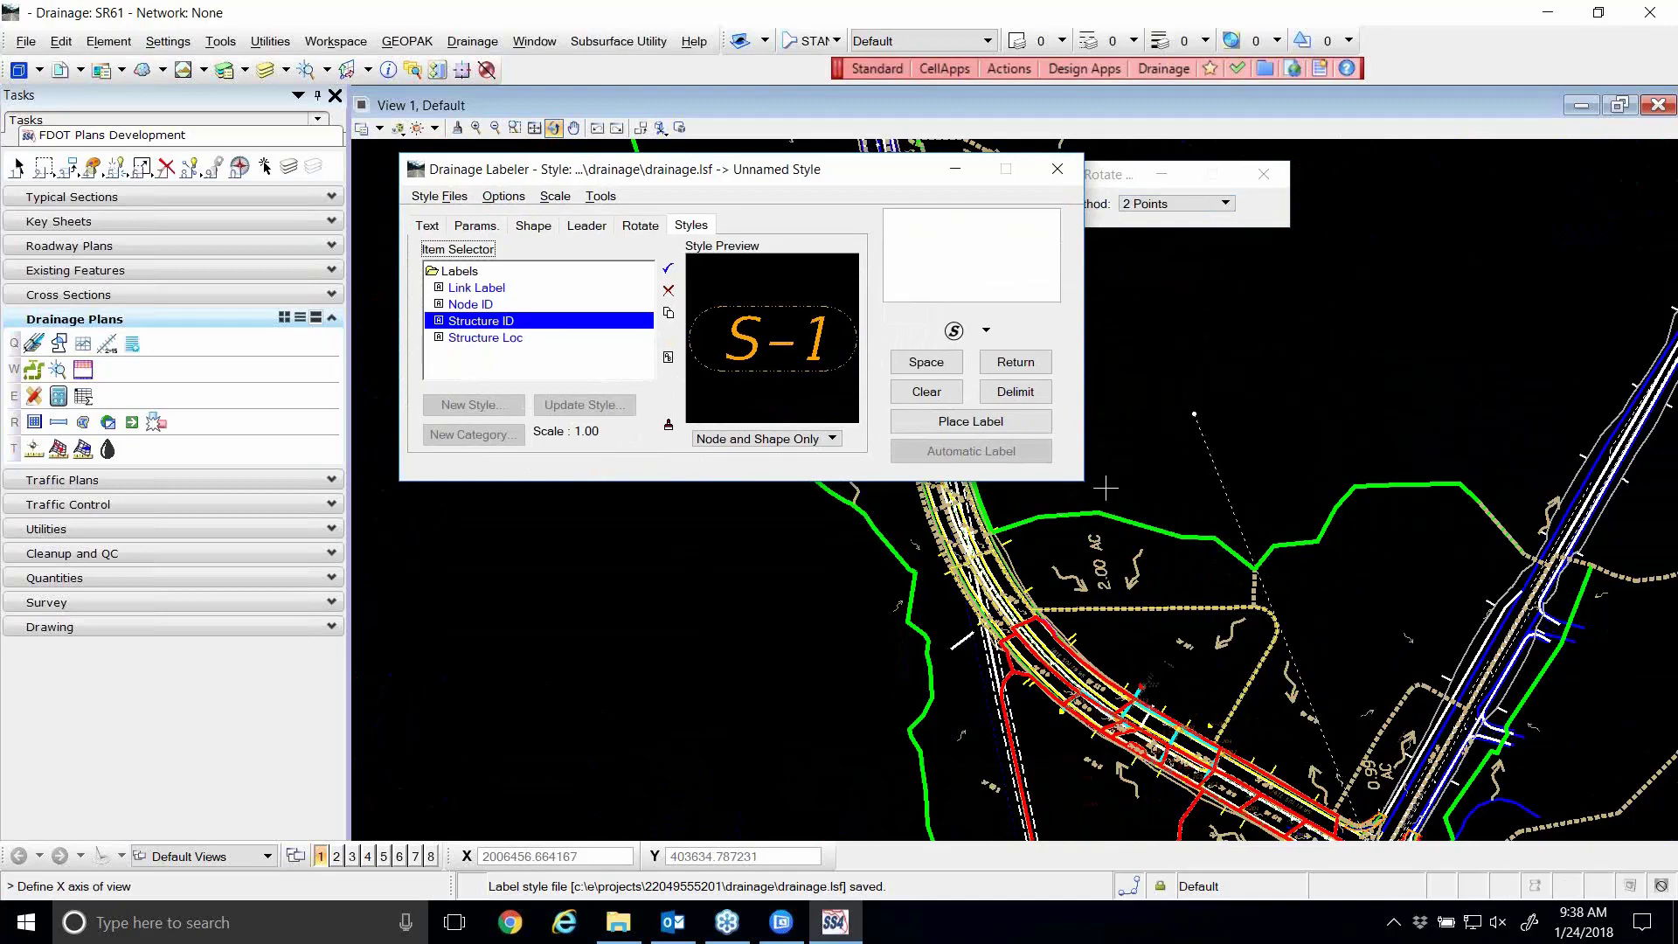
{"action": "scroll", "coordinate": [1127, 708], "scroll_direction": "down", "scroll_amount": 2}
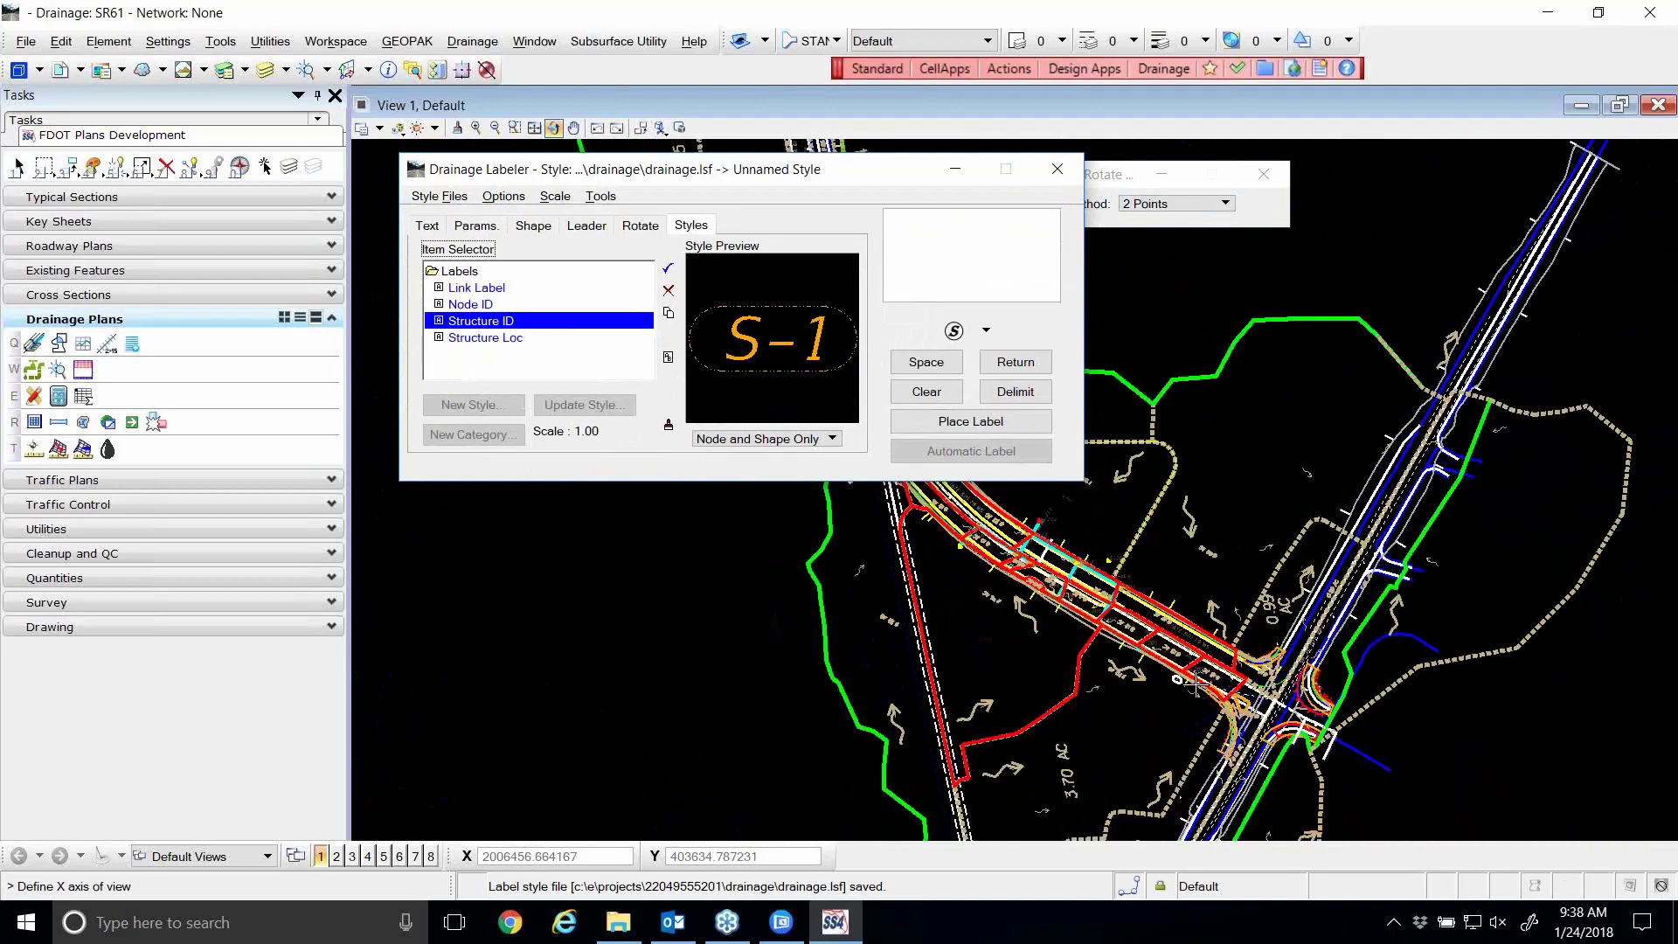
{"action": "scroll", "coordinate": [1180, 568], "scroll_direction": "up", "scroll_amount": 2}
{"action": "scroll", "coordinate": [1171, 516], "scroll_direction": "up", "scroll_amount": 2}
{"action": "scroll", "coordinate": [1168, 483], "scroll_direction": "up", "scroll_amount": 2}
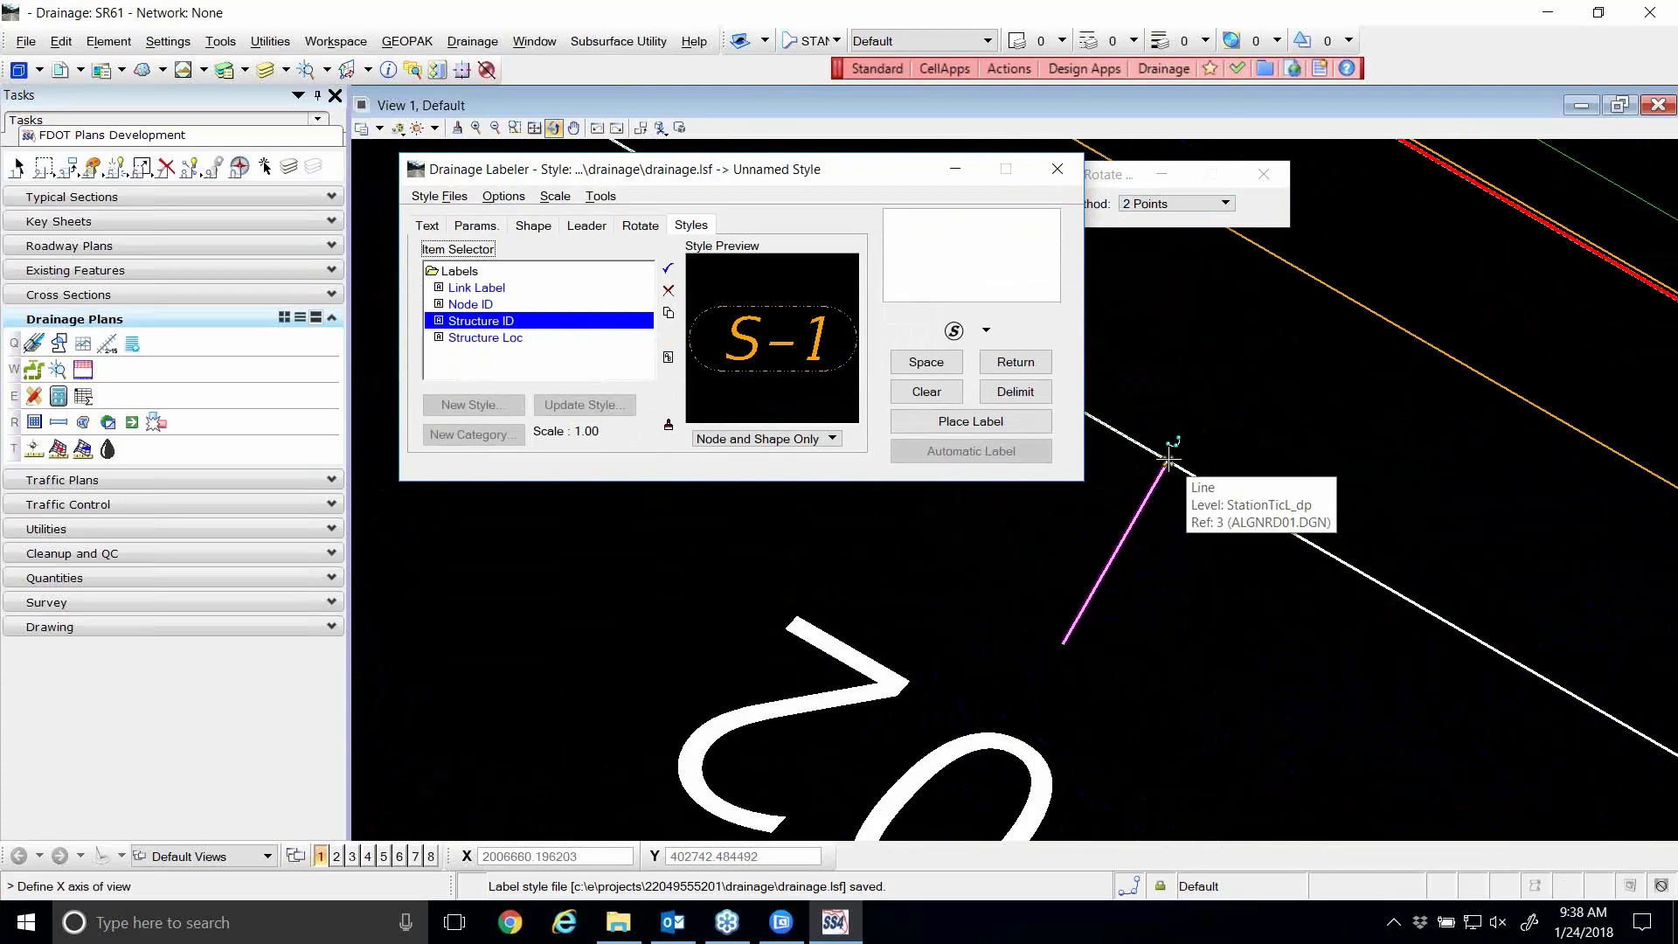
{"action": "scroll", "coordinate": [1168, 460], "scroll_direction": "down", "scroll_amount": 3}
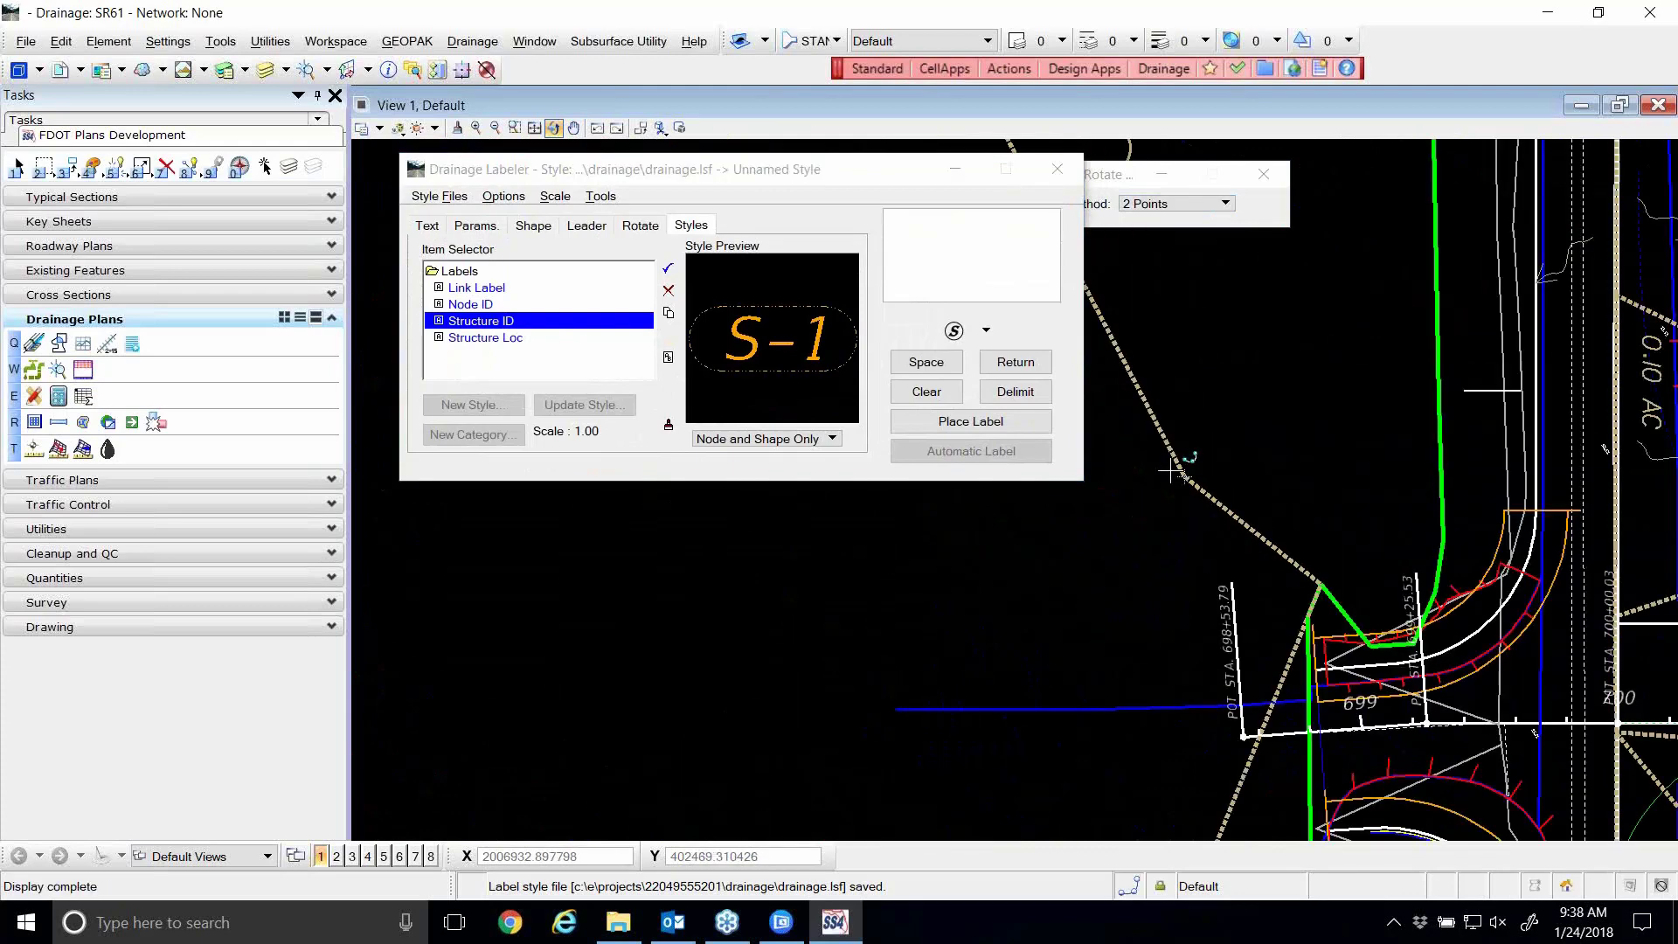
{"action": "scroll", "coordinate": [1169, 472], "scroll_direction": "up", "scroll_amount": 3}
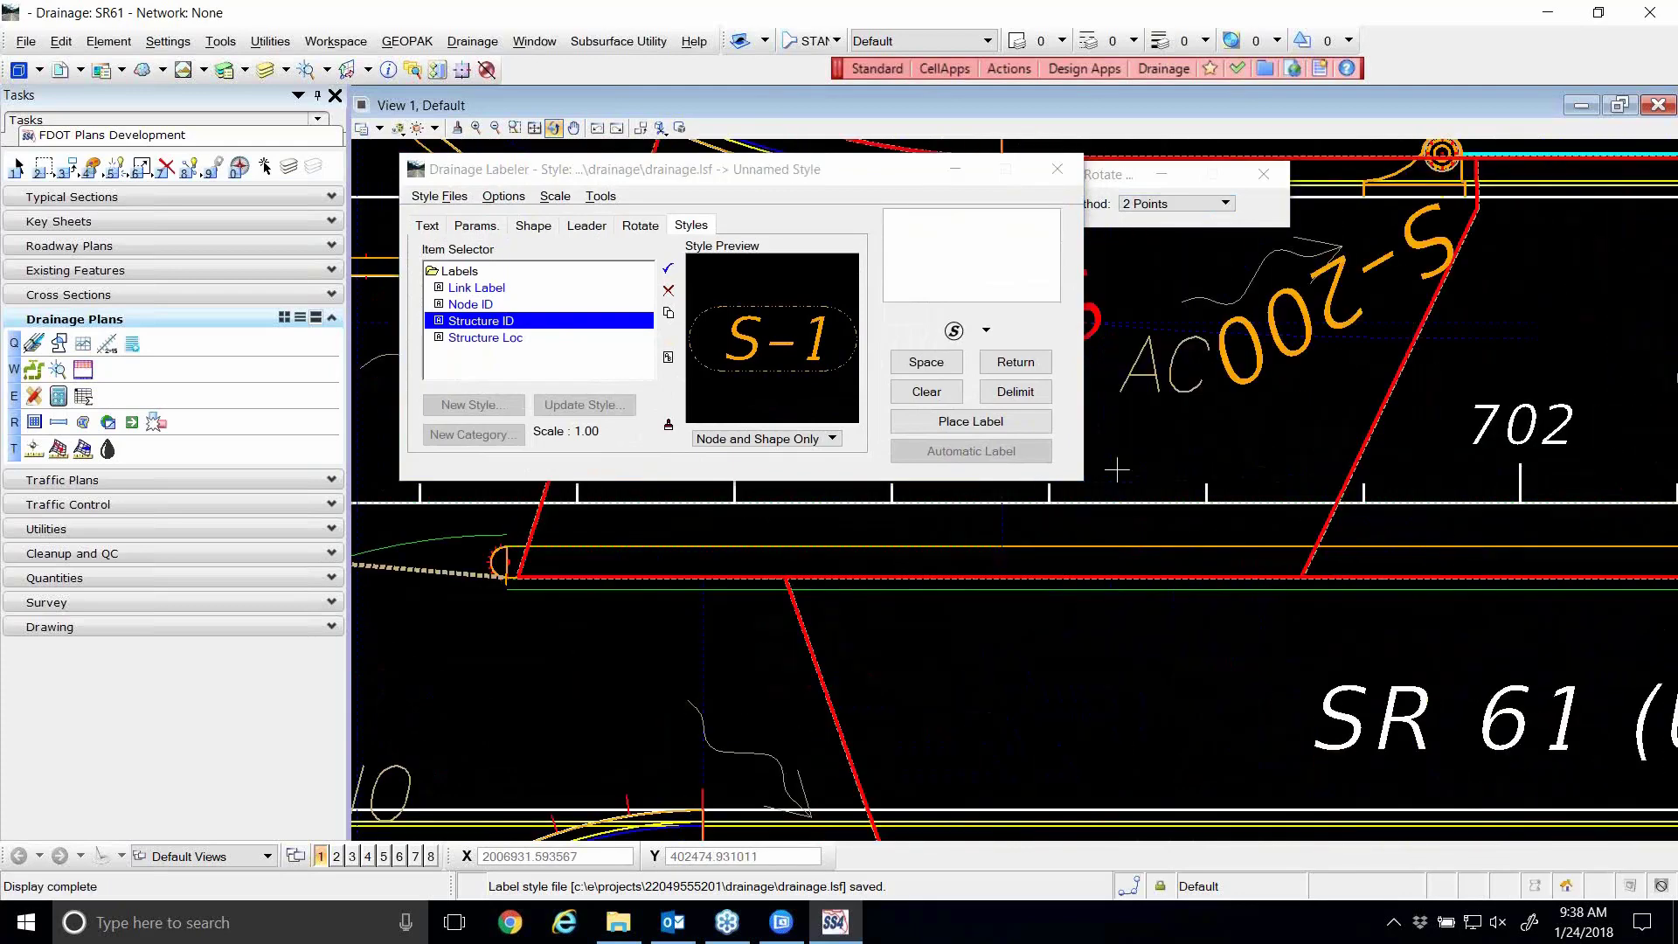
- Inspect the text angle settings and the Link Label, Node ID, Structure ID and Structure Loc previews in the rotated view
{"action": "left_click", "coordinate": [588, 227]}
{"action": "left_click", "coordinate": [639, 226]}
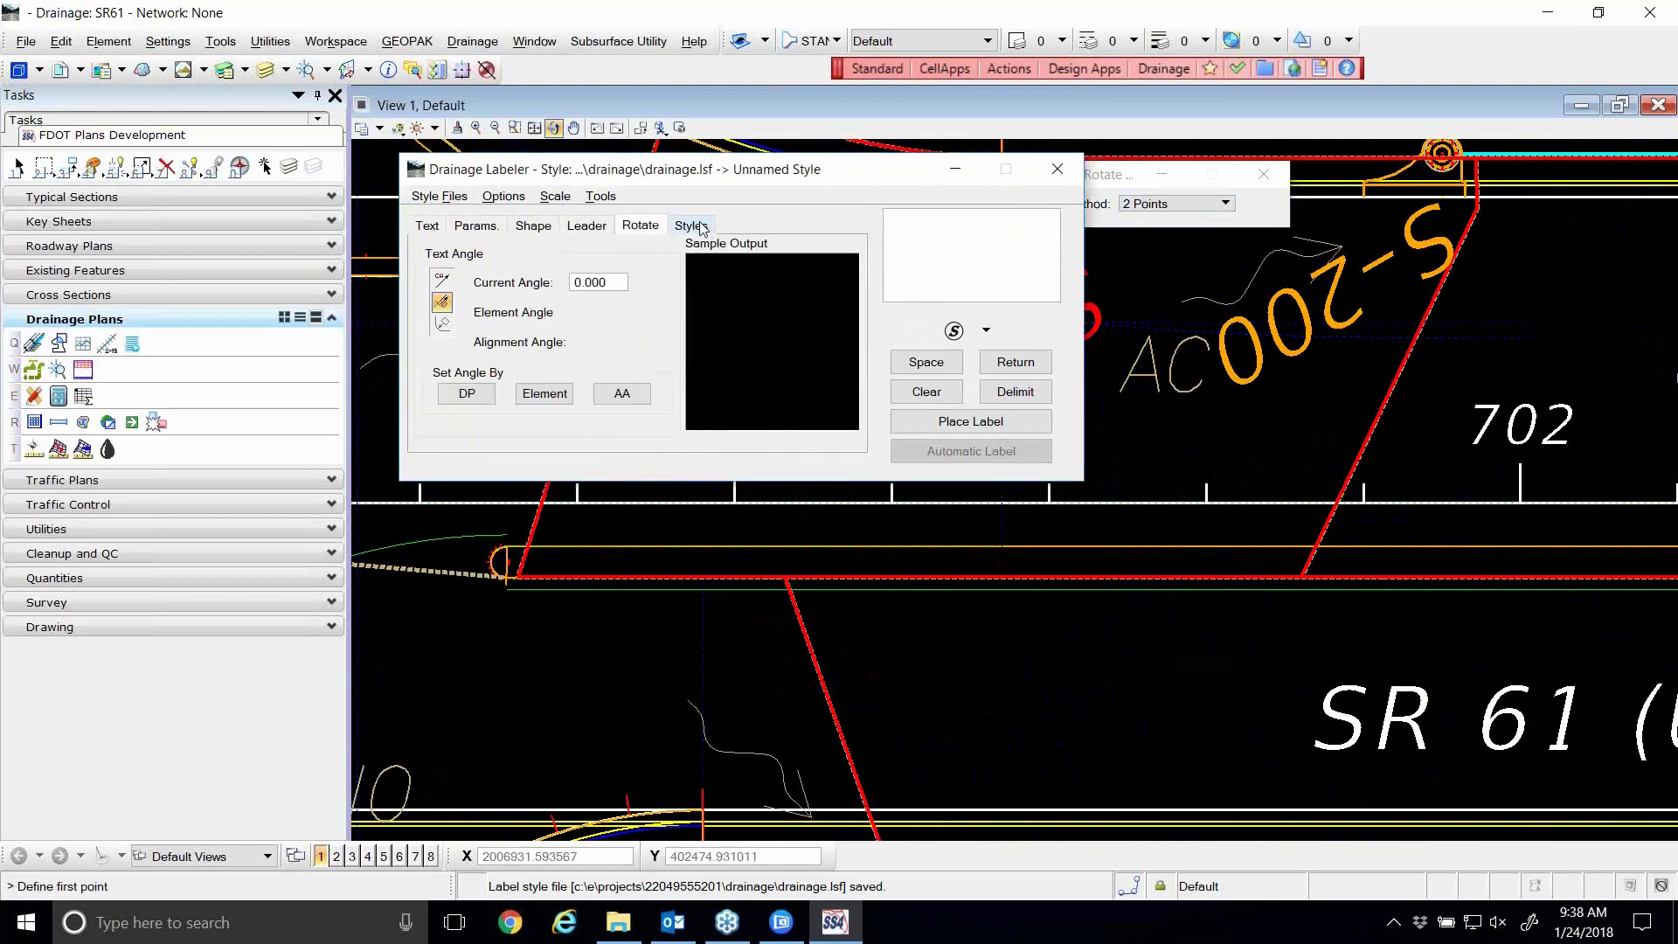
{"action": "left_click", "coordinate": [691, 226]}
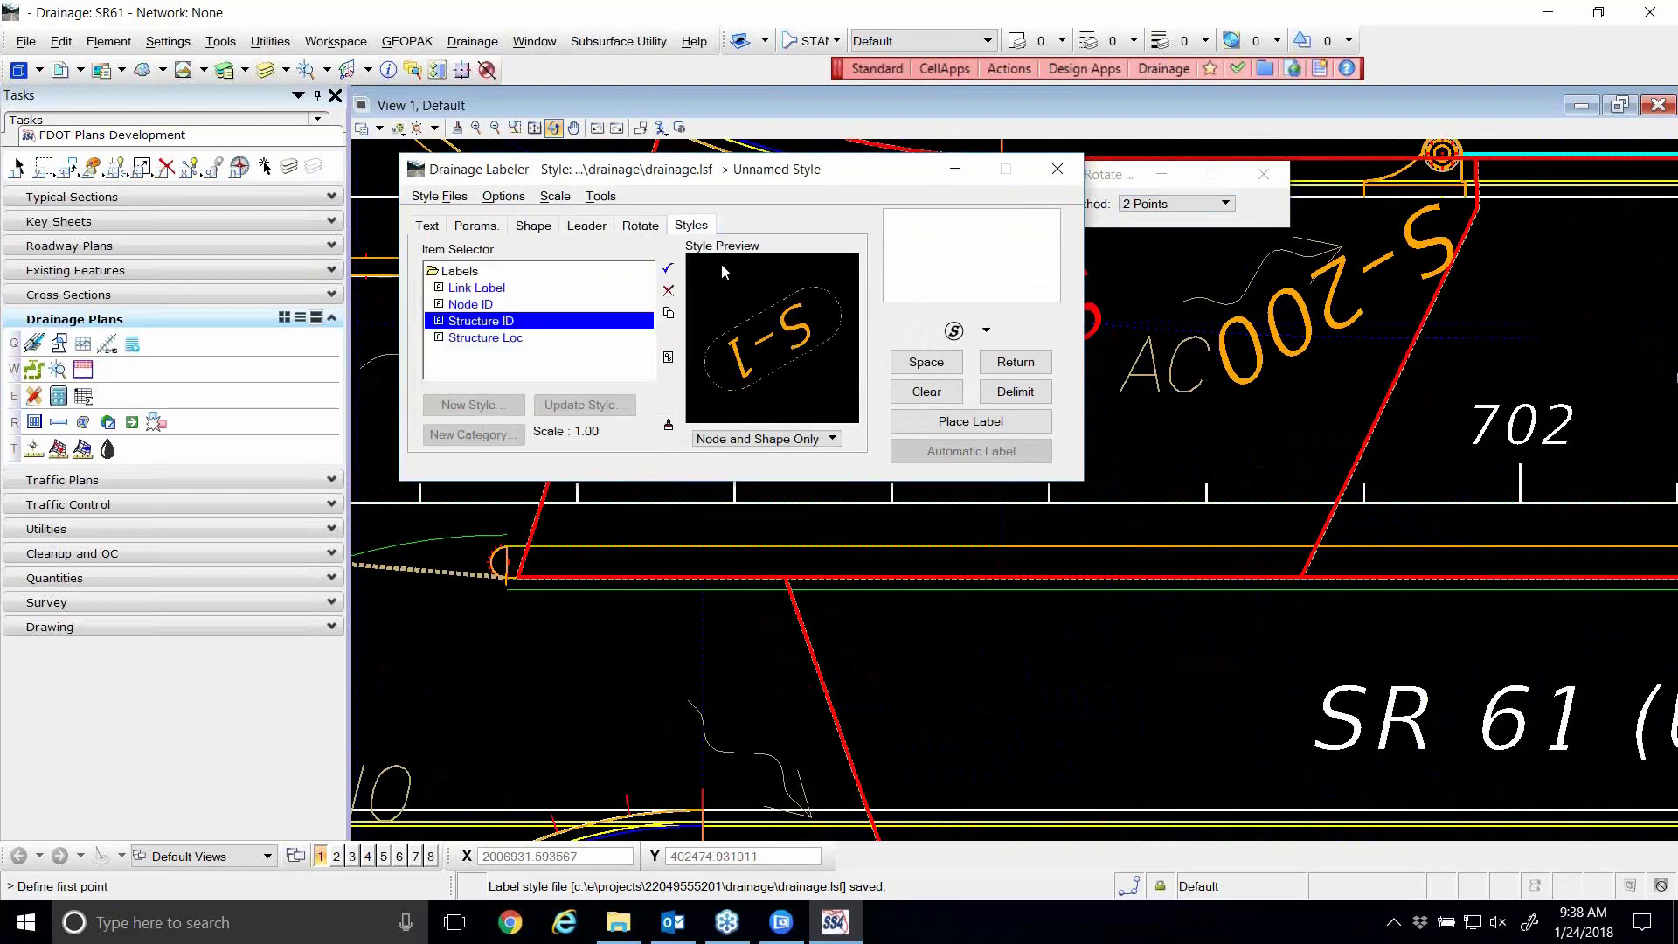
{"action": "left_click", "coordinate": [481, 289]}
{"action": "left_click", "coordinate": [485, 305]}
{"action": "left_click", "coordinate": [490, 323]}
{"action": "left_click", "coordinate": [490, 338]}
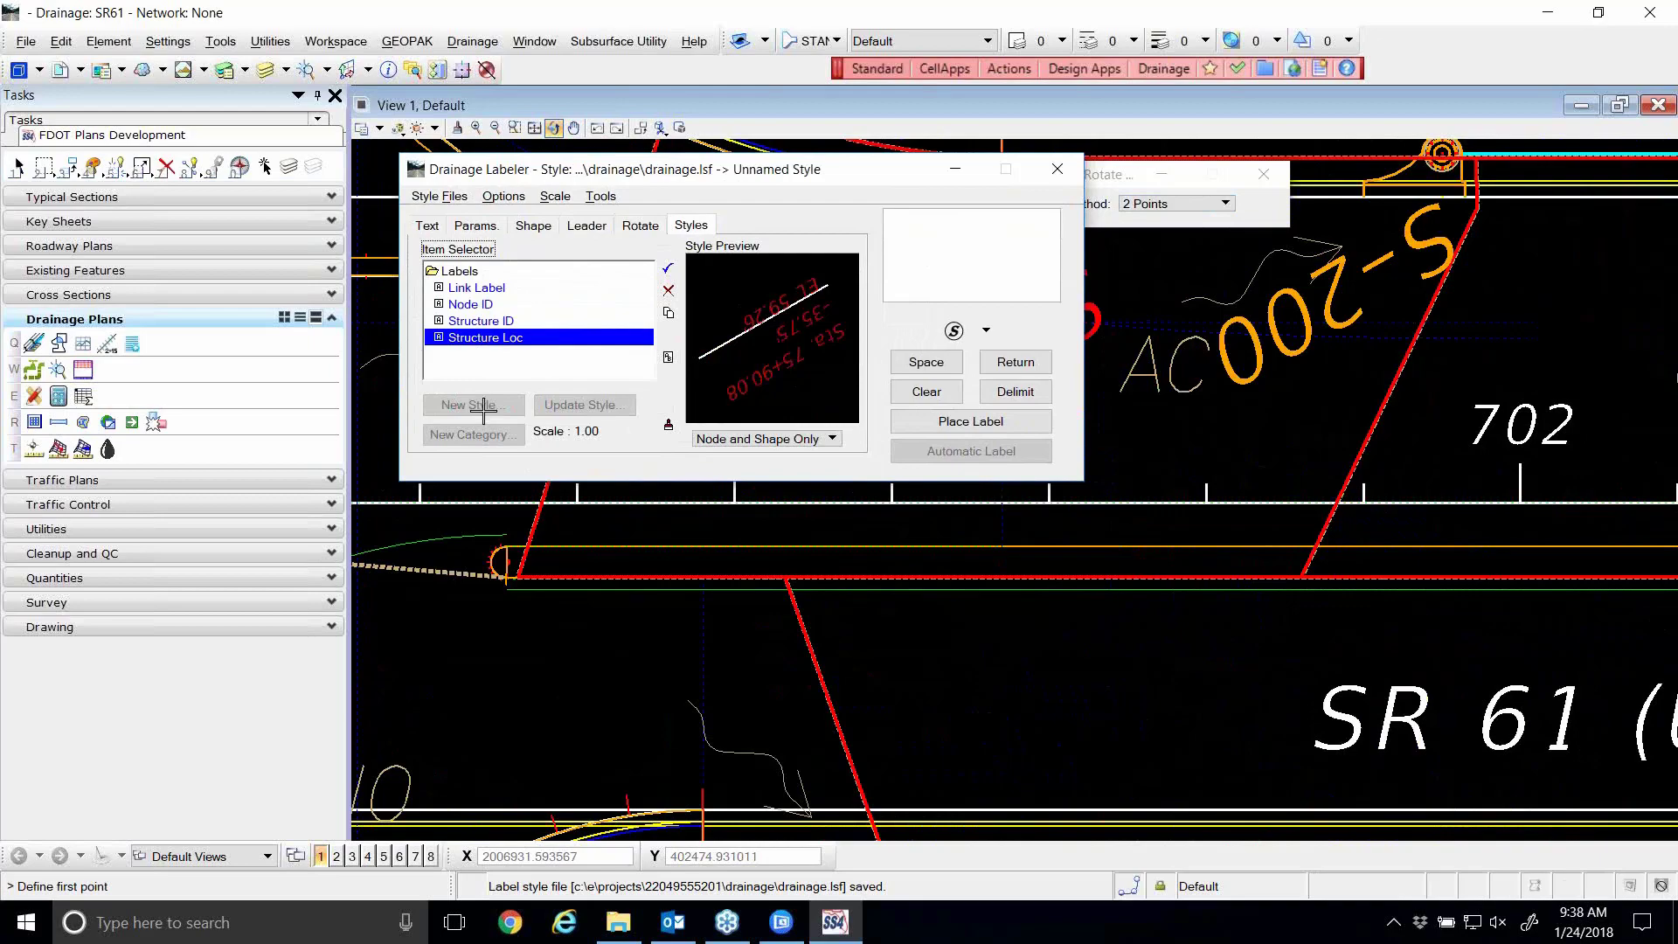
{"action": "scroll", "coordinate": [761, 674], "scroll_direction": "down", "scroll_amount": 3}
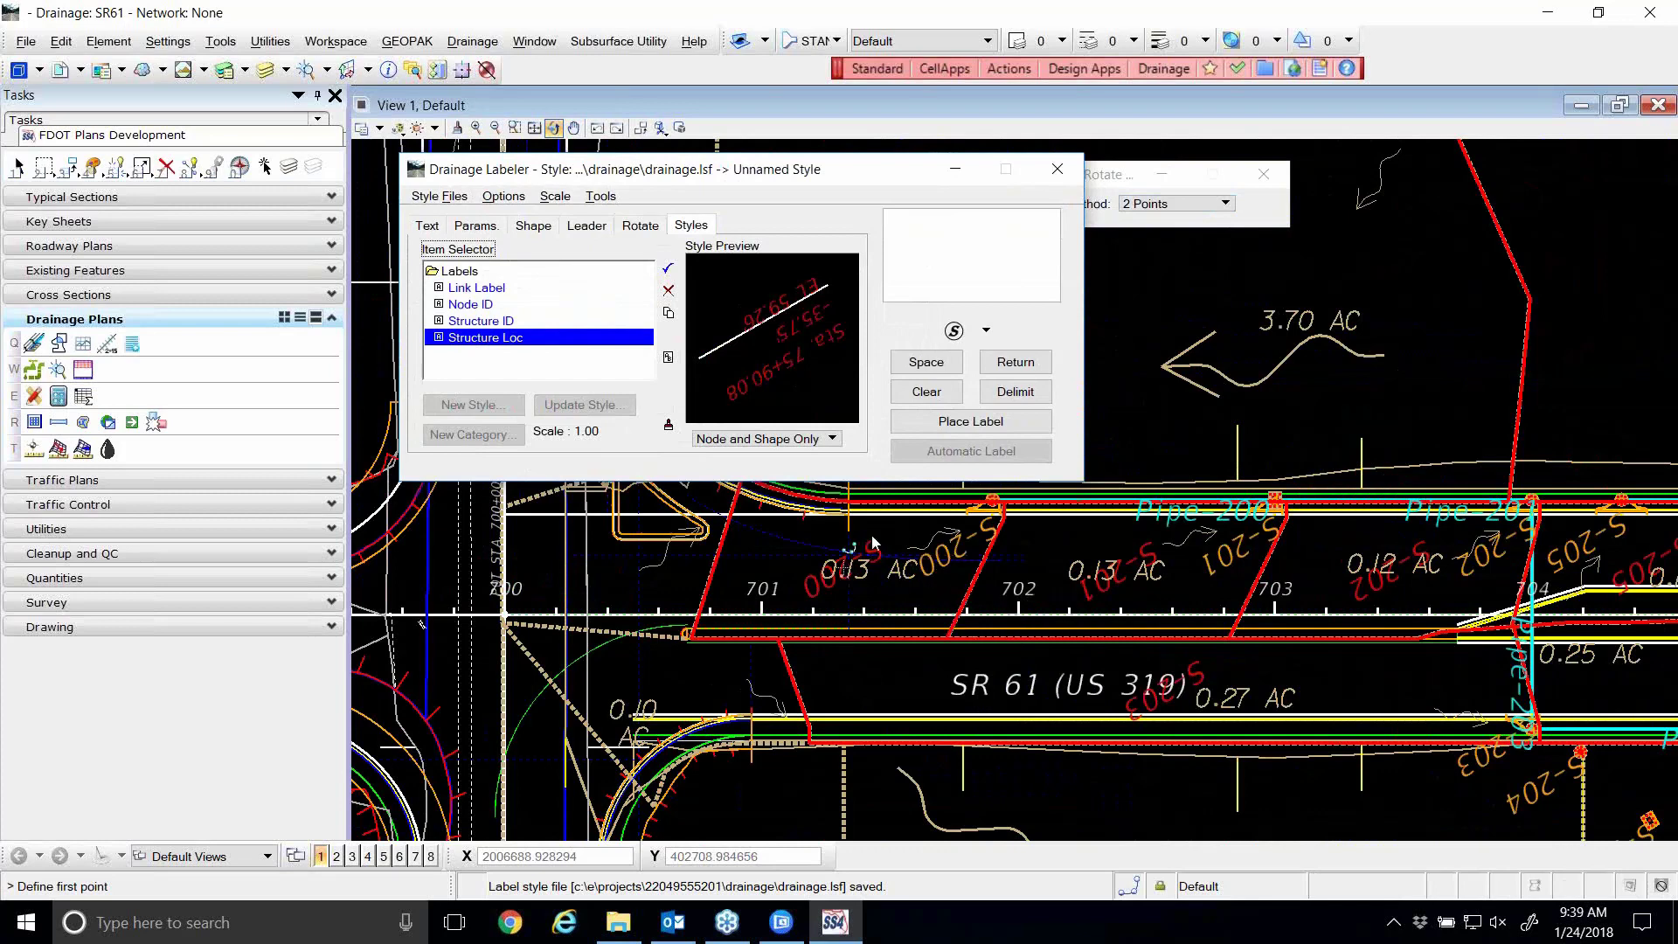
{"action": "left_click", "coordinate": [476, 288]}
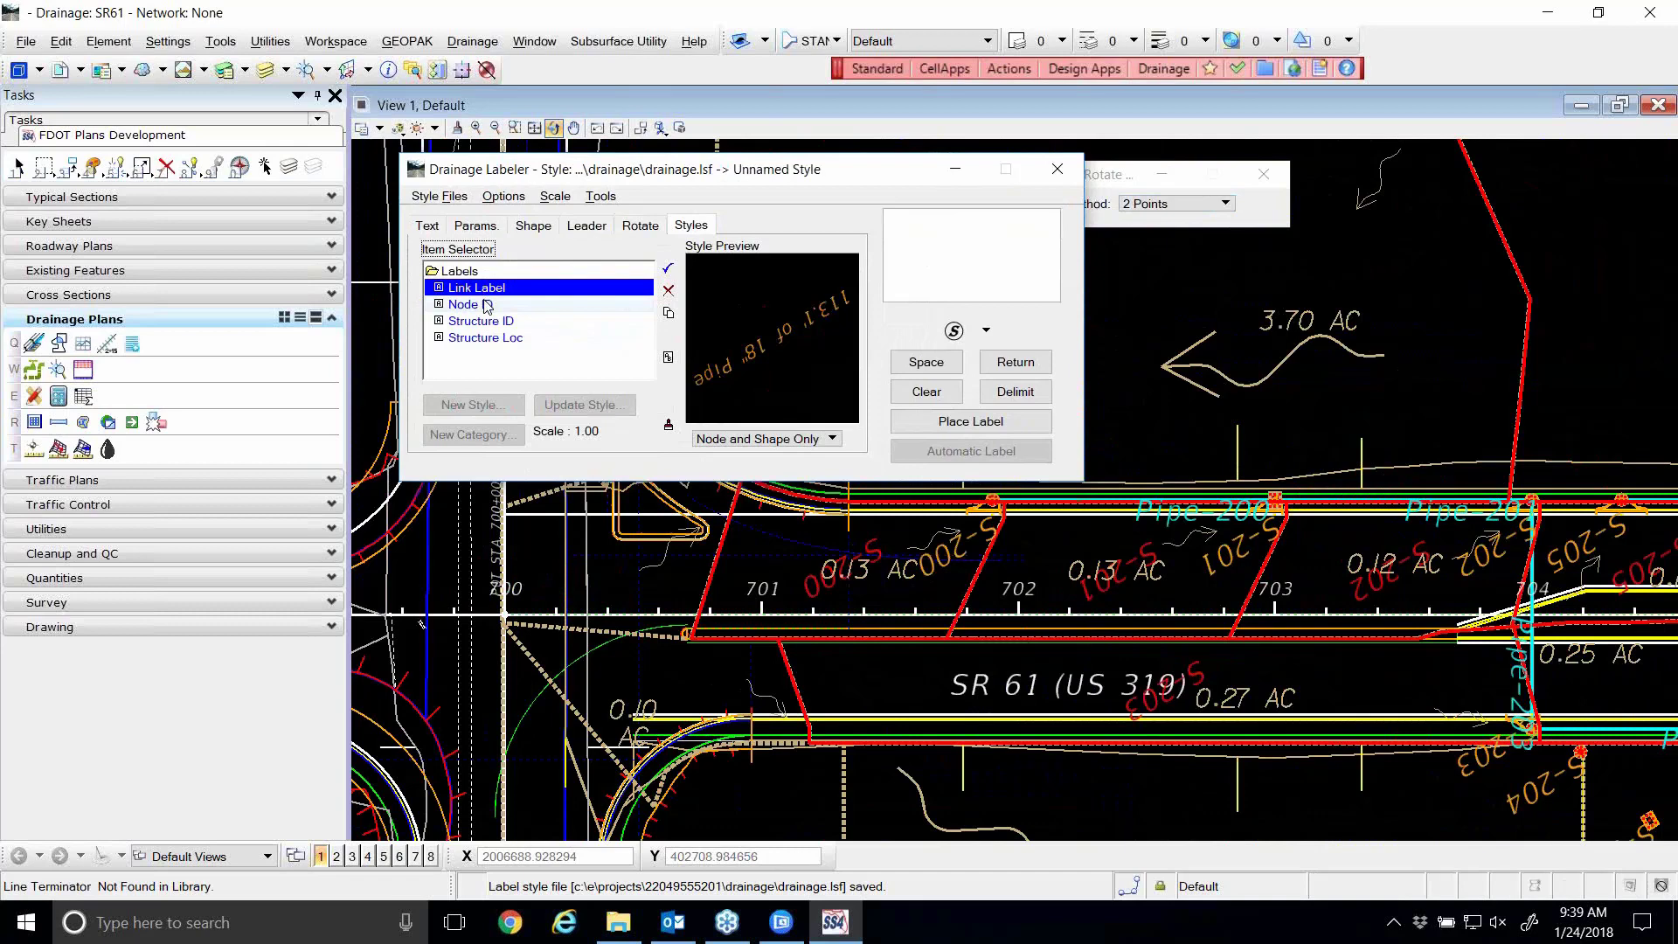
{"action": "left_click_drag", "start_coordinate": [530, 176], "coordinate": [551, 178]}
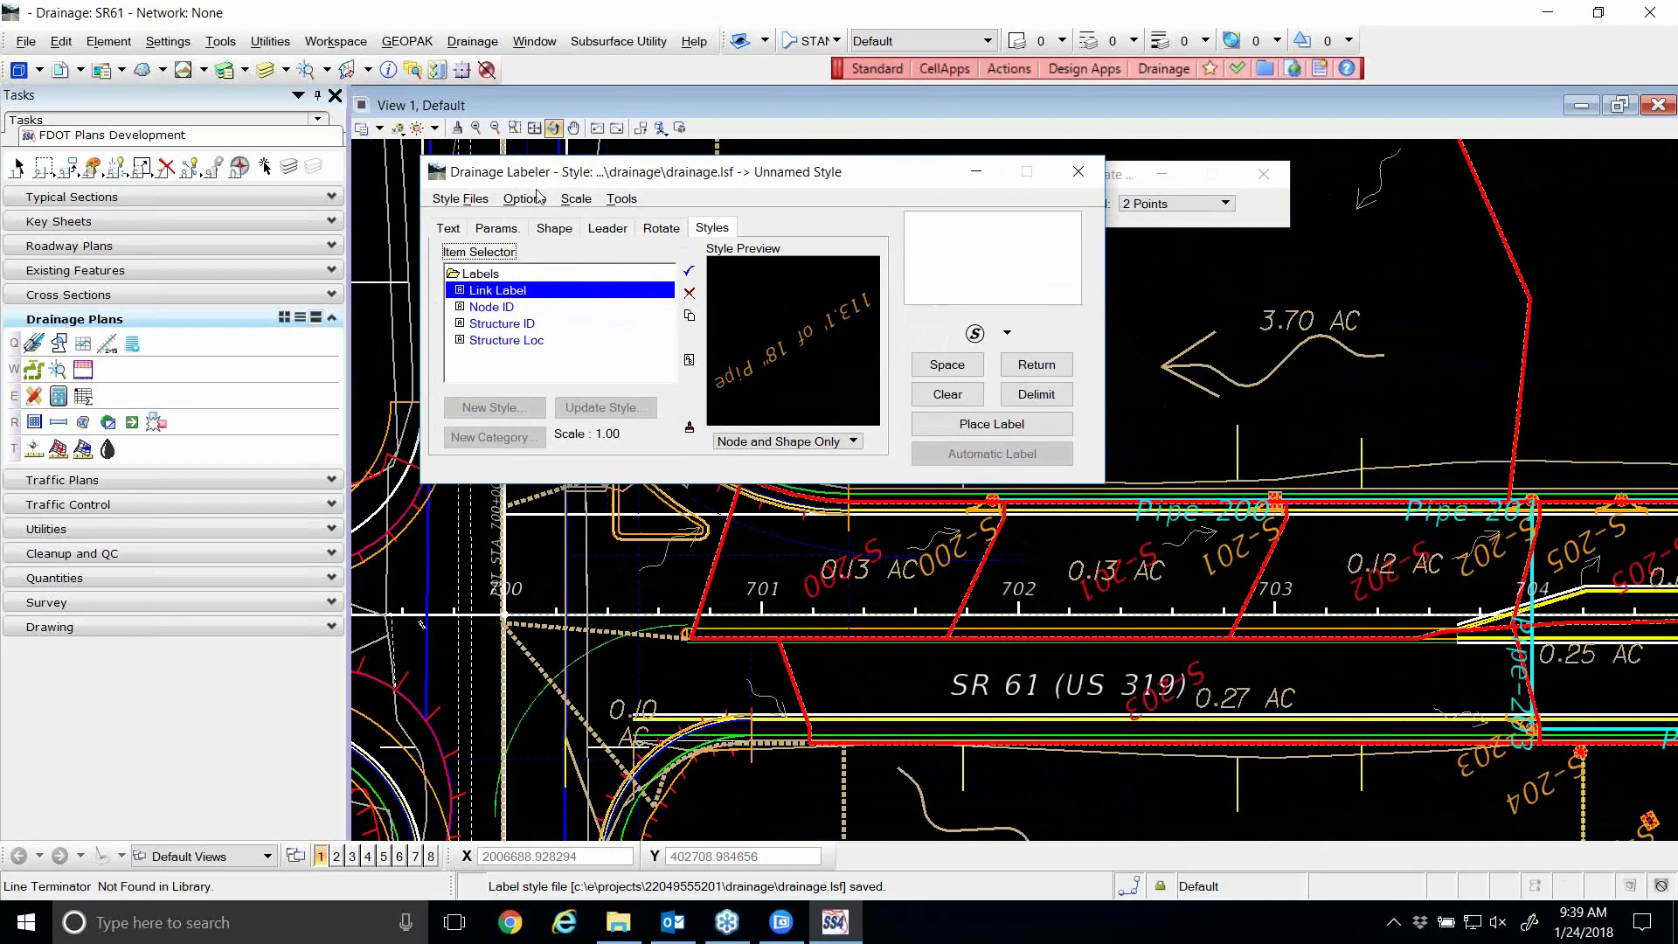
- Reopen the style file Drainage.lsf from the project's drainage folder in the labeler
{"action": "left_click", "coordinate": [448, 230]}
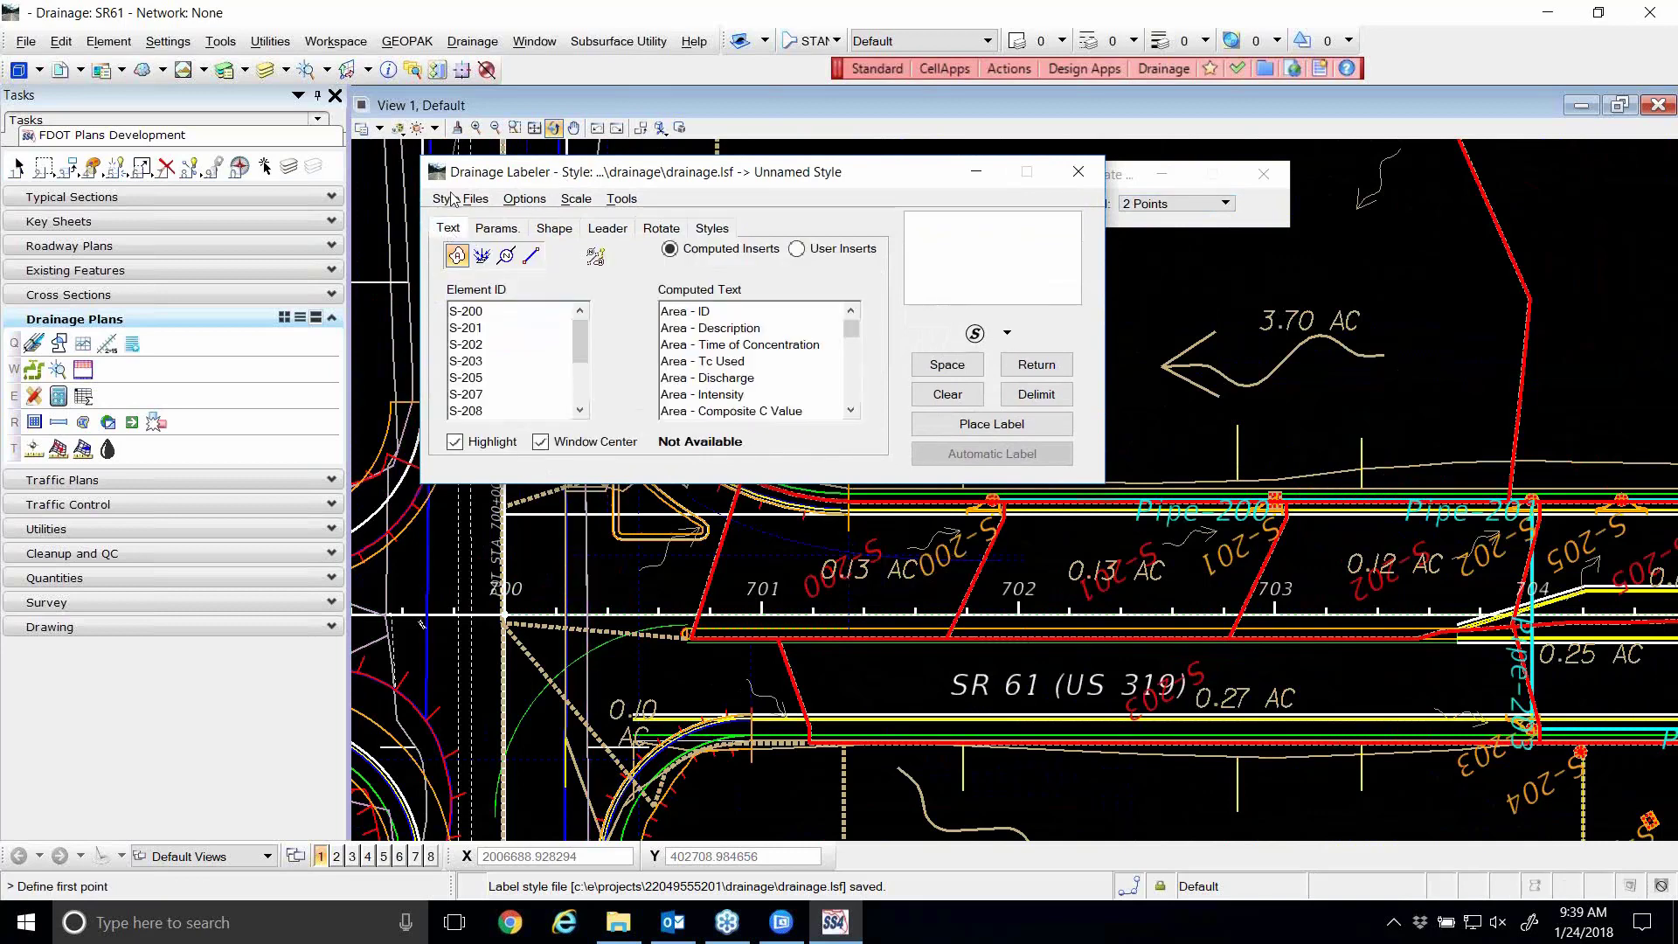
{"action": "left_click", "coordinate": [456, 199]}
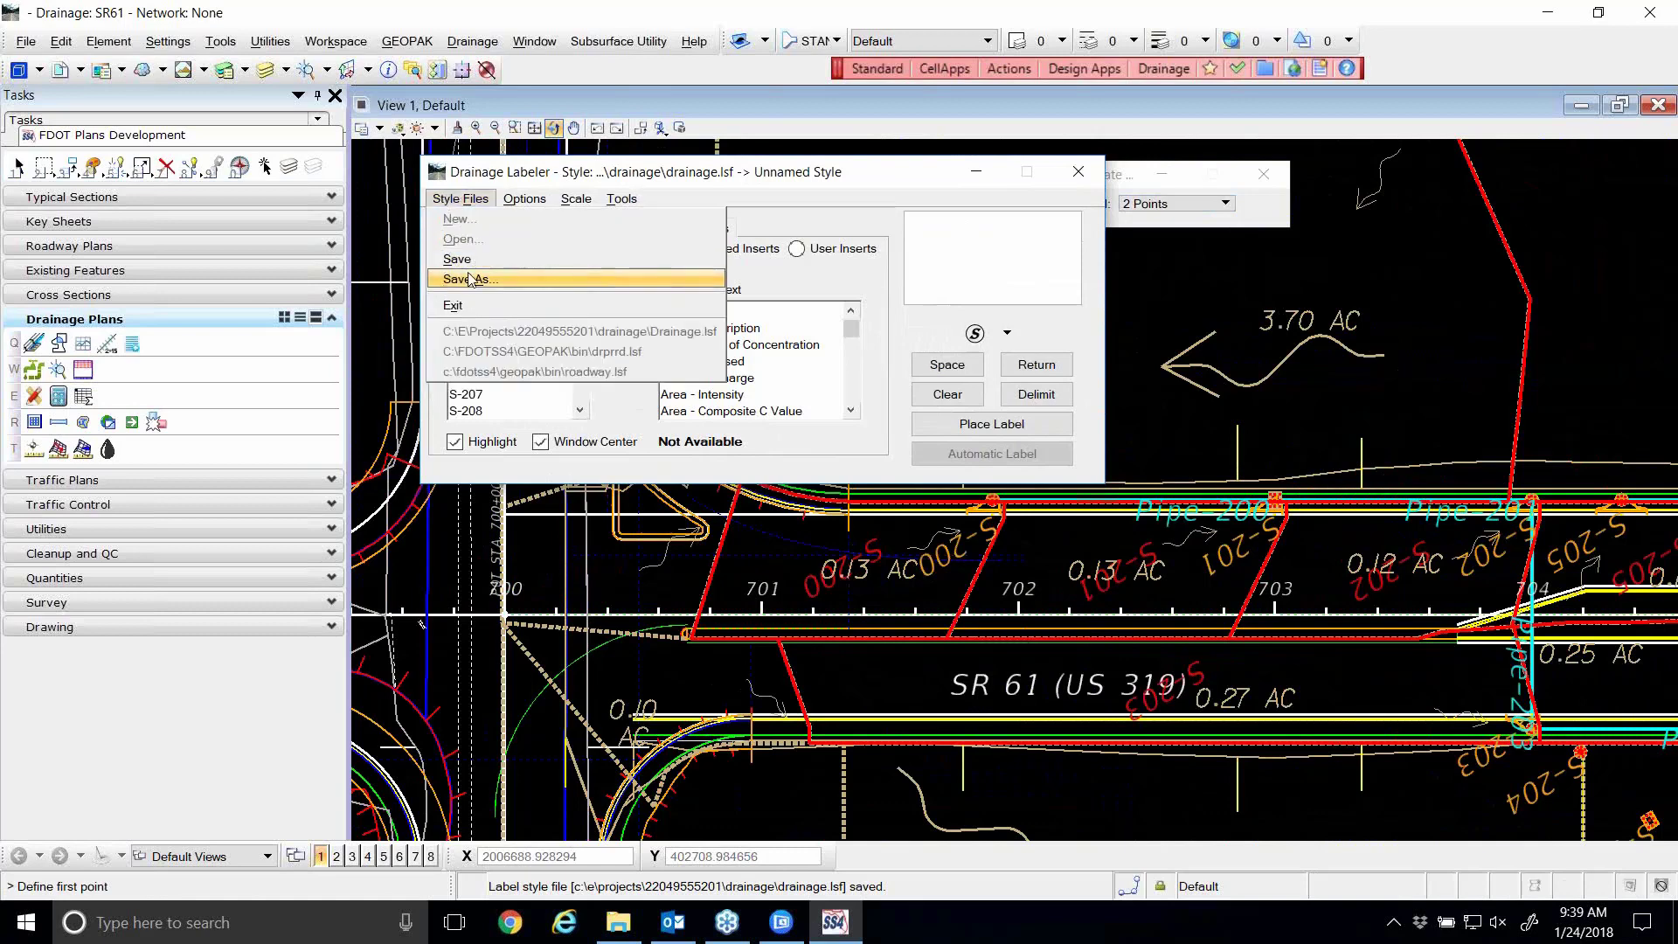
{"action": "left_click", "coordinate": [723, 193]}
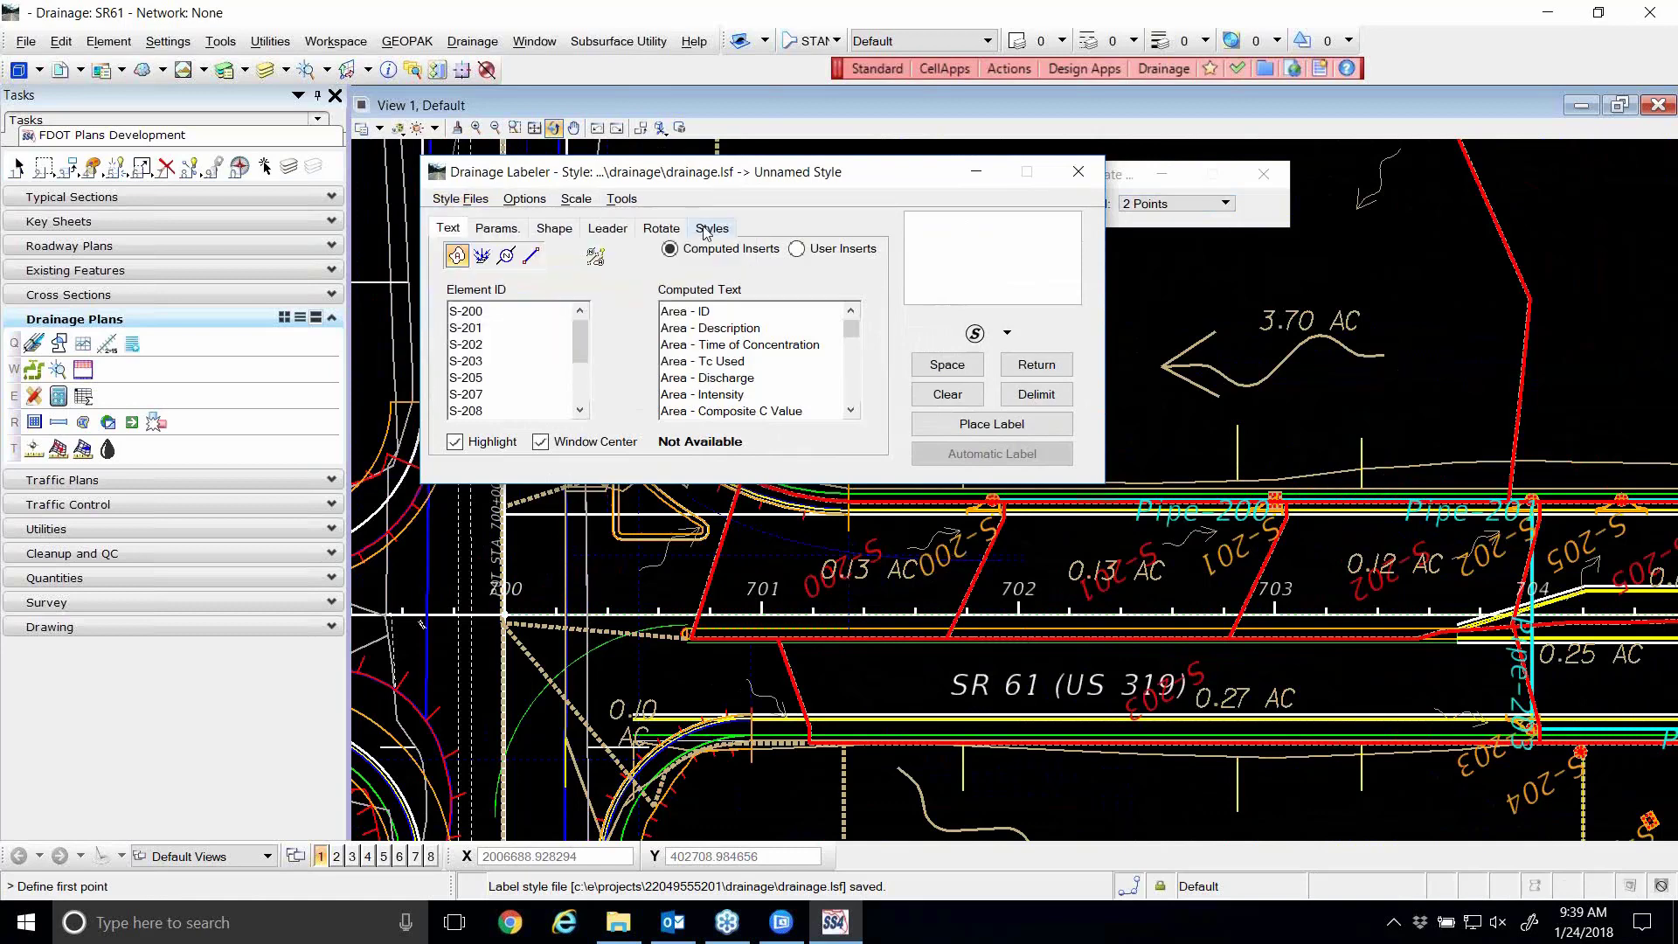
{"action": "left_click", "coordinate": [713, 228]}
{"action": "left_click", "coordinate": [460, 200]}
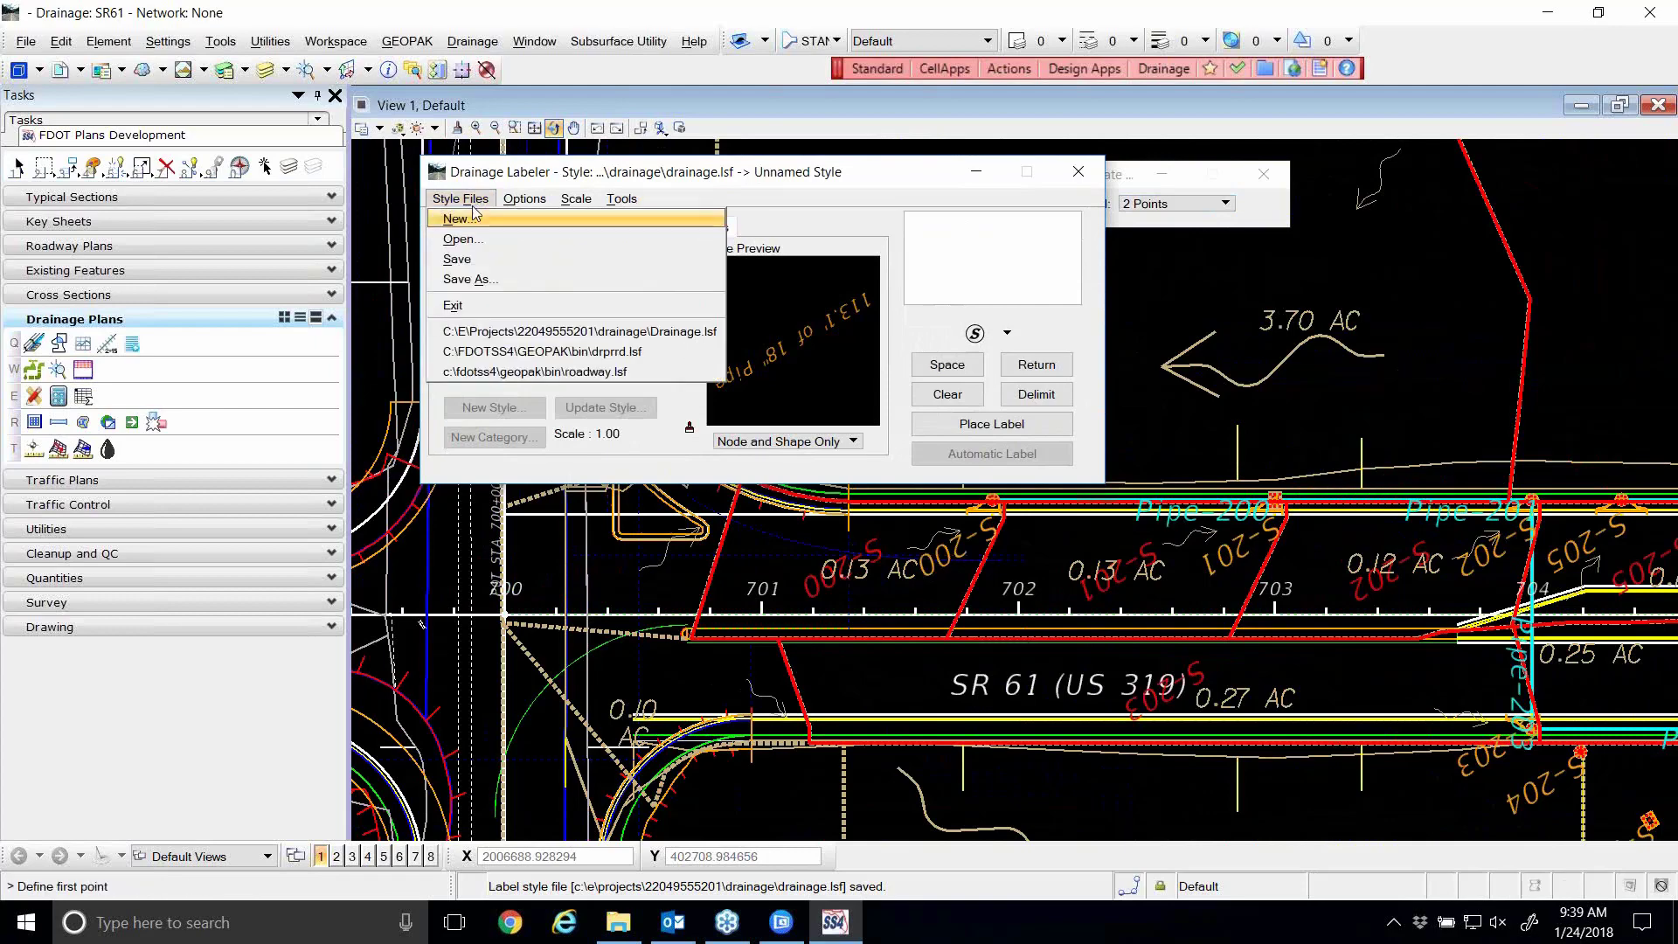
{"action": "left_click", "coordinate": [458, 239]}
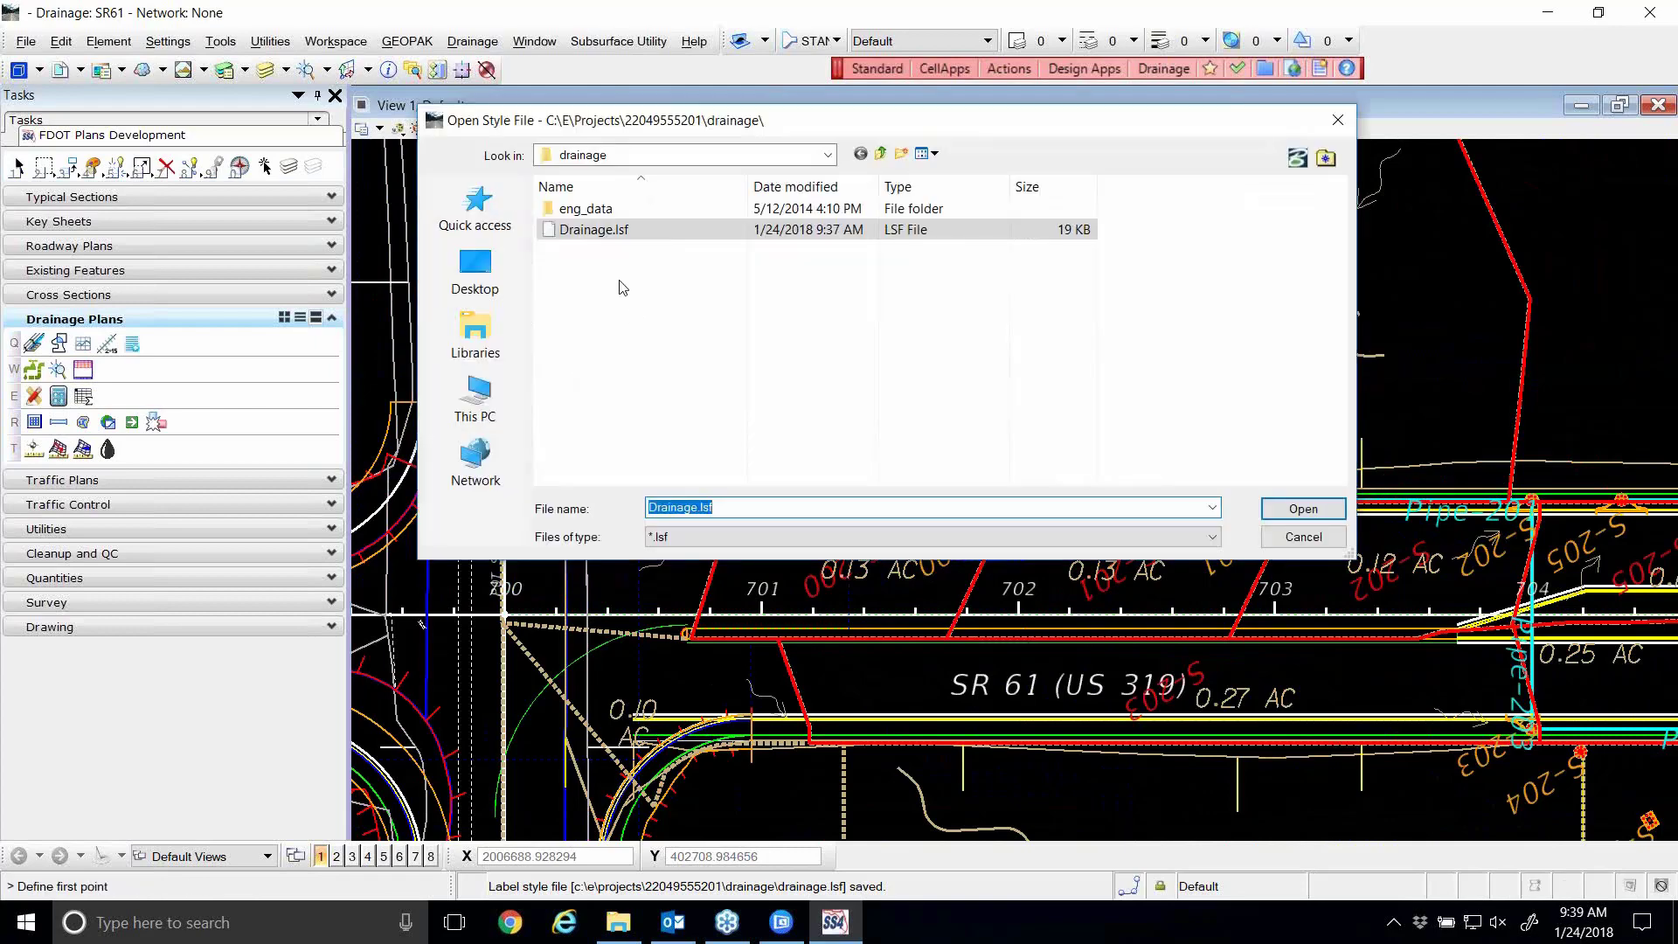
{"action": "double_click", "coordinate": [594, 230]}
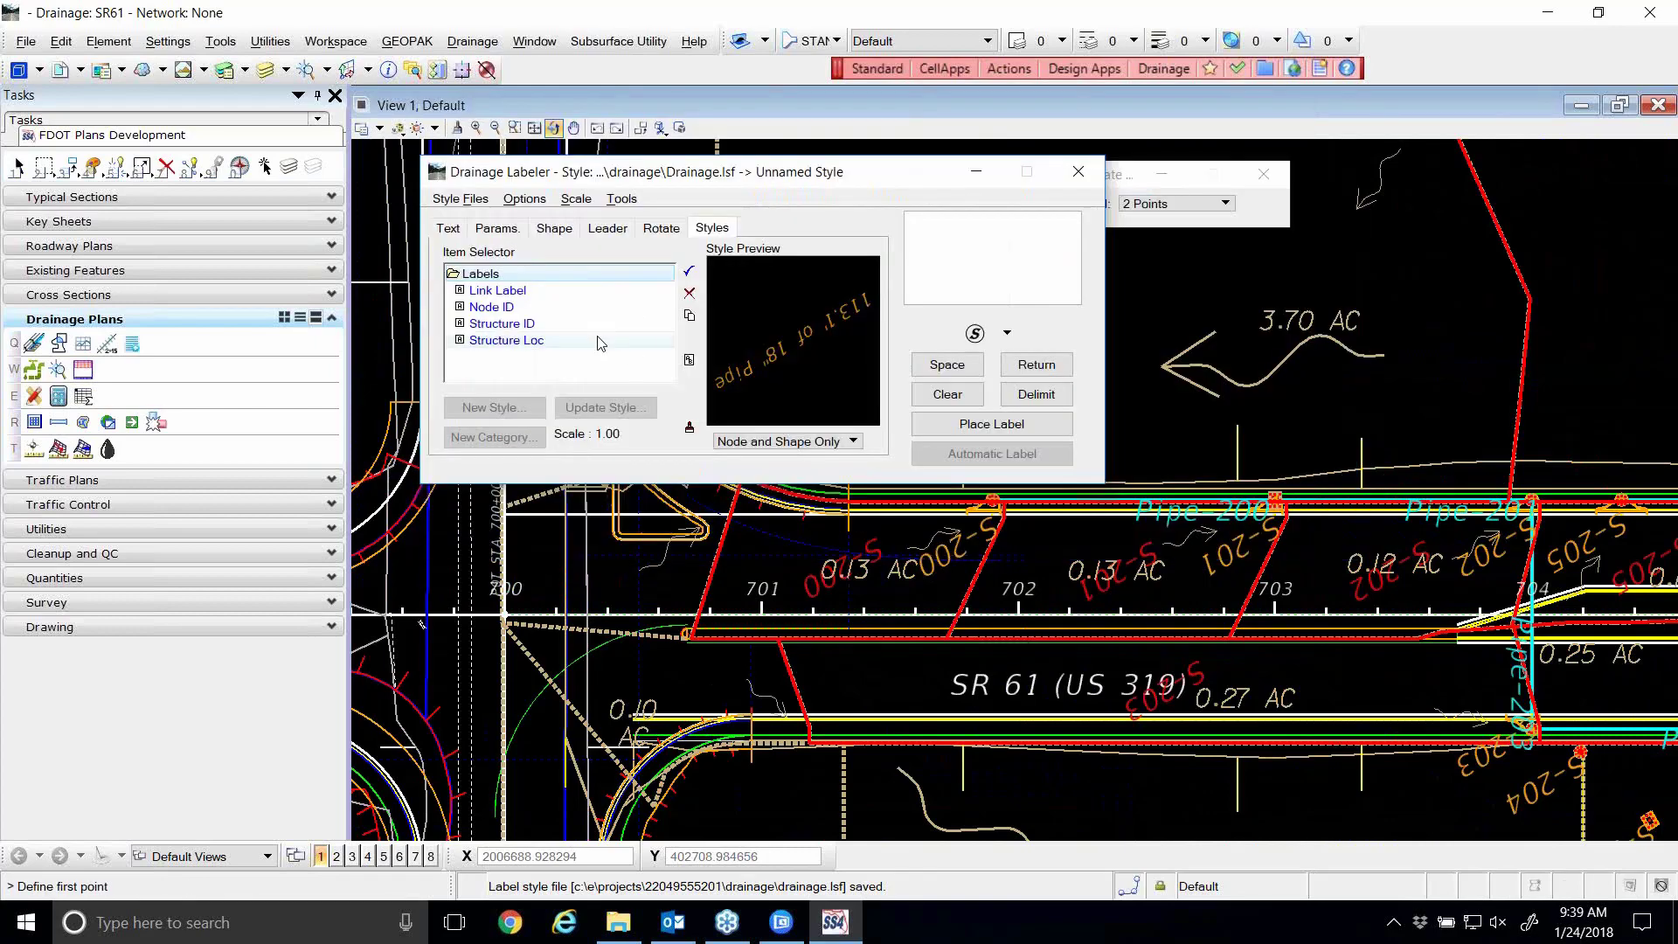
- Set the label text source to links and select Pipe-200 as the element to label
{"action": "left_click", "coordinate": [451, 229]}
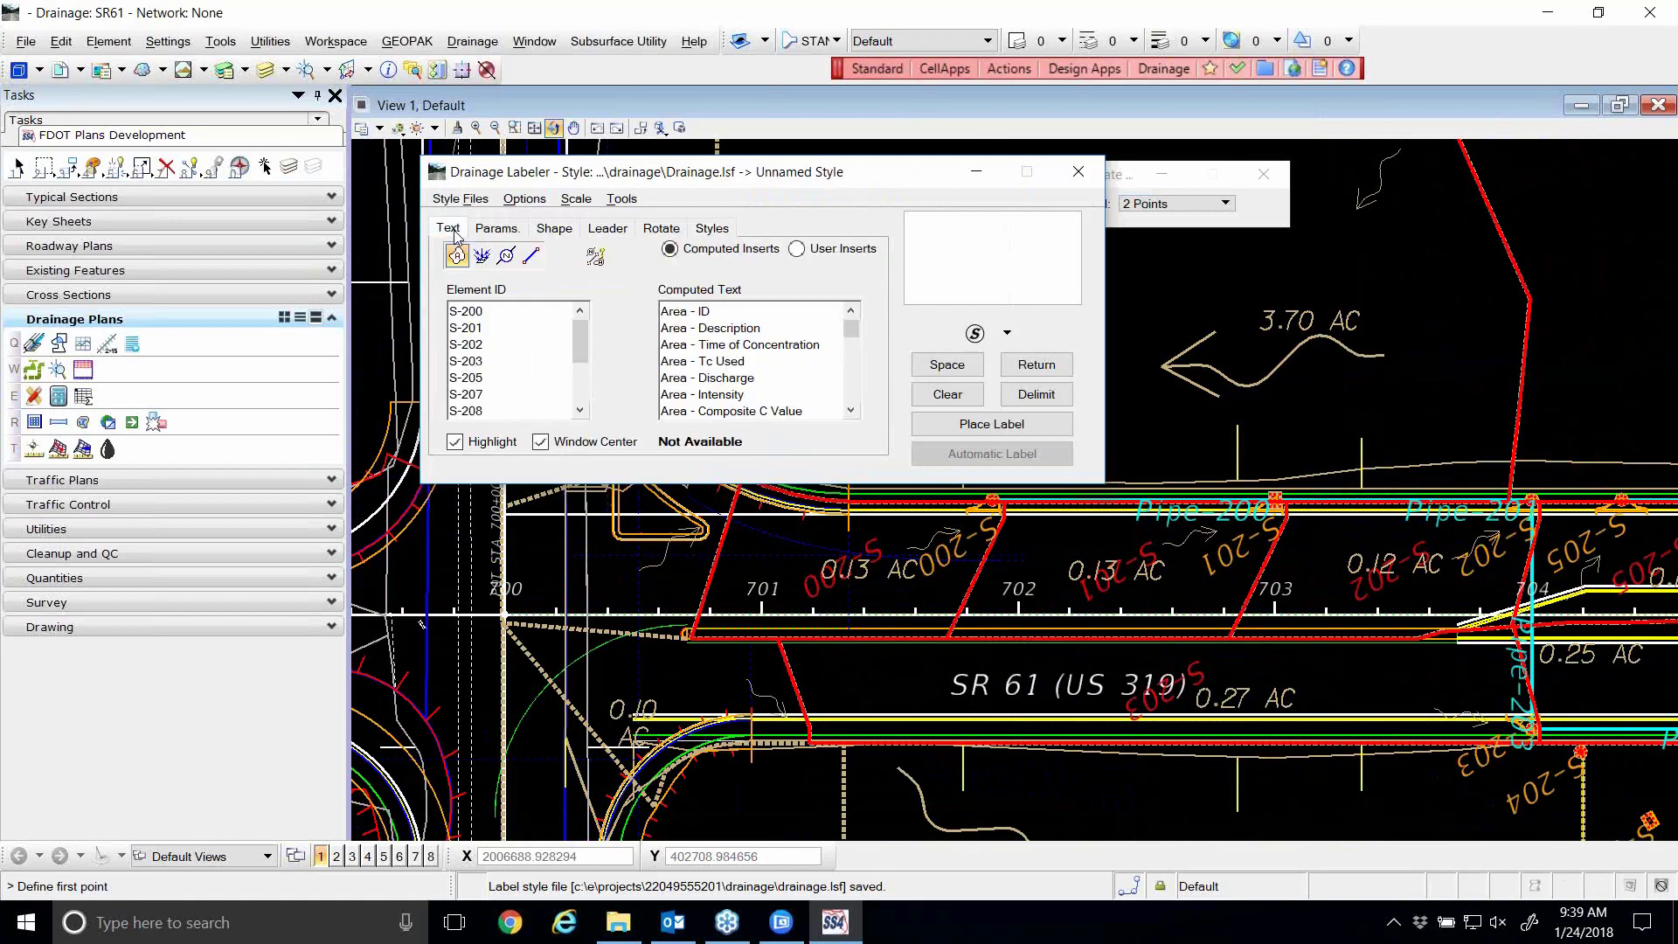
{"action": "left_click", "coordinate": [530, 255]}
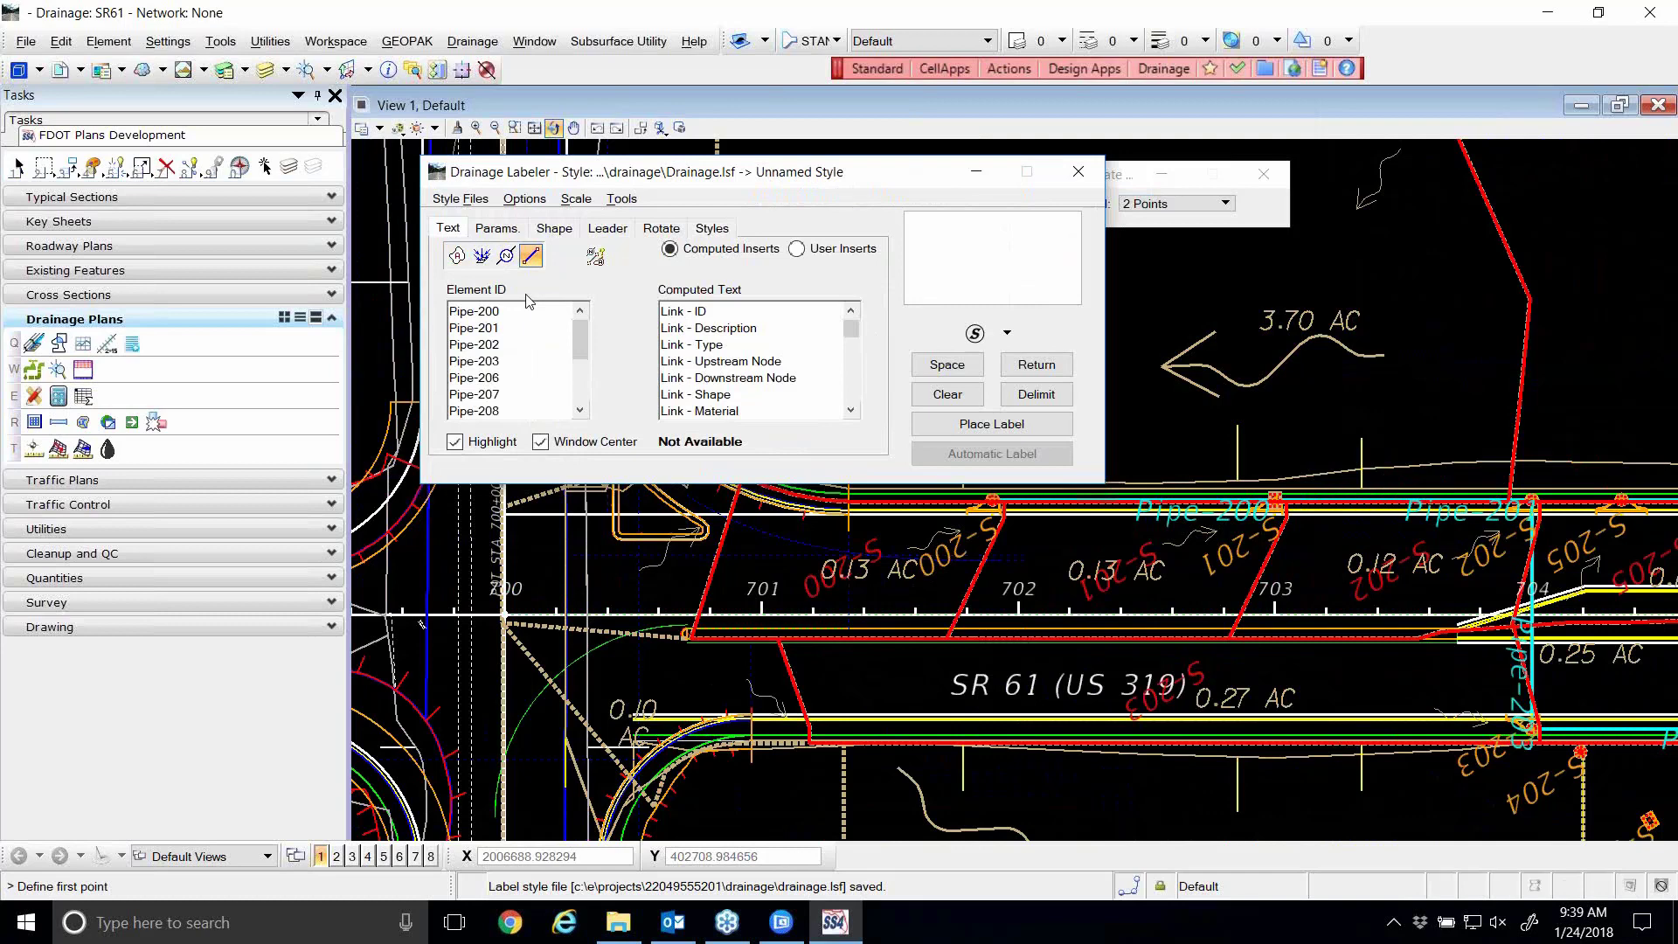
{"action": "left_click", "coordinate": [470, 311]}
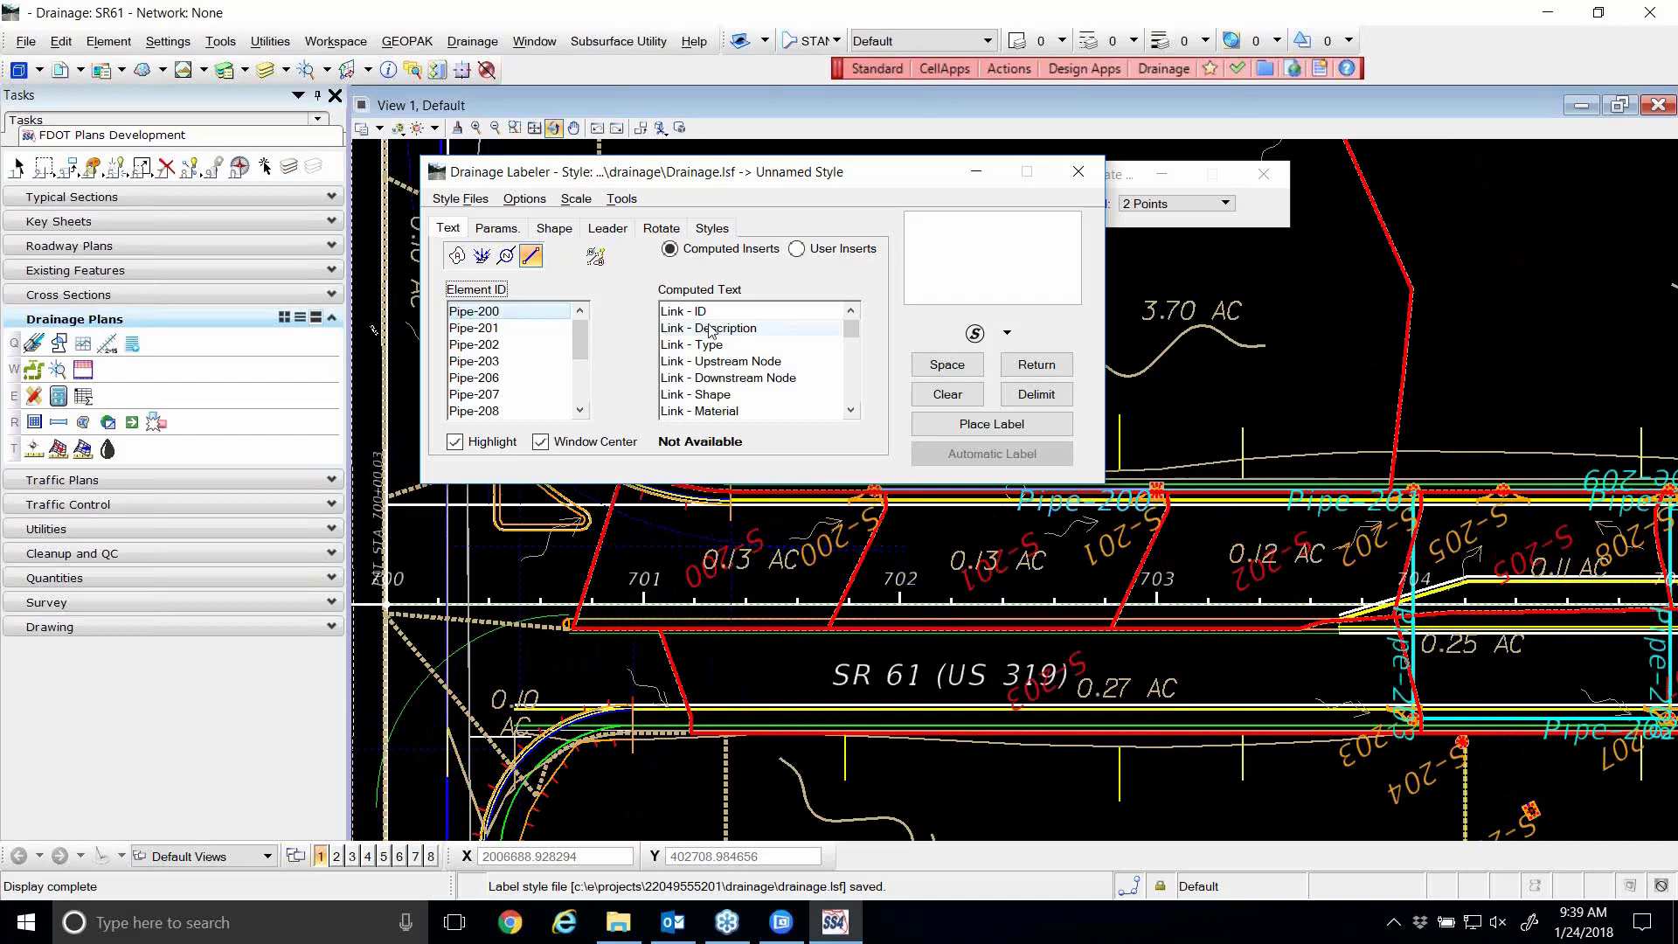
- Choose the link's actual length as the computed text and set its precision to 0 decimal places
{"action": "scroll", "coordinate": [791, 367], "scroll_direction": "down", "scroll_amount": 1}
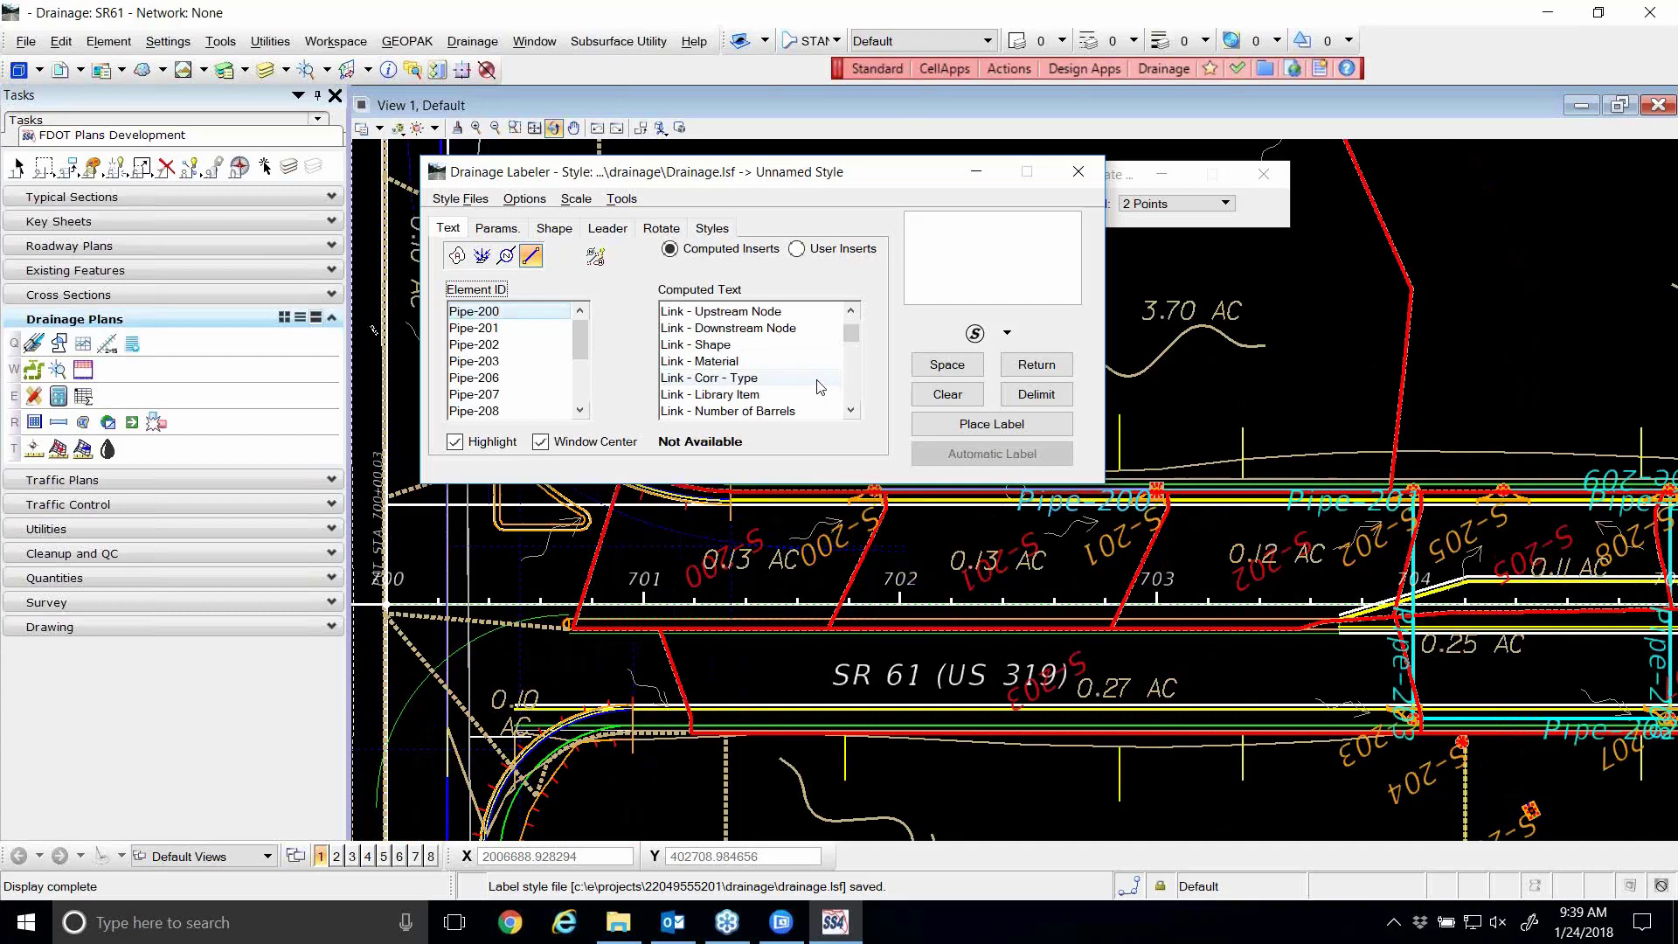
{"action": "scroll", "coordinate": [793, 376], "scroll_direction": "down", "scroll_amount": 3}
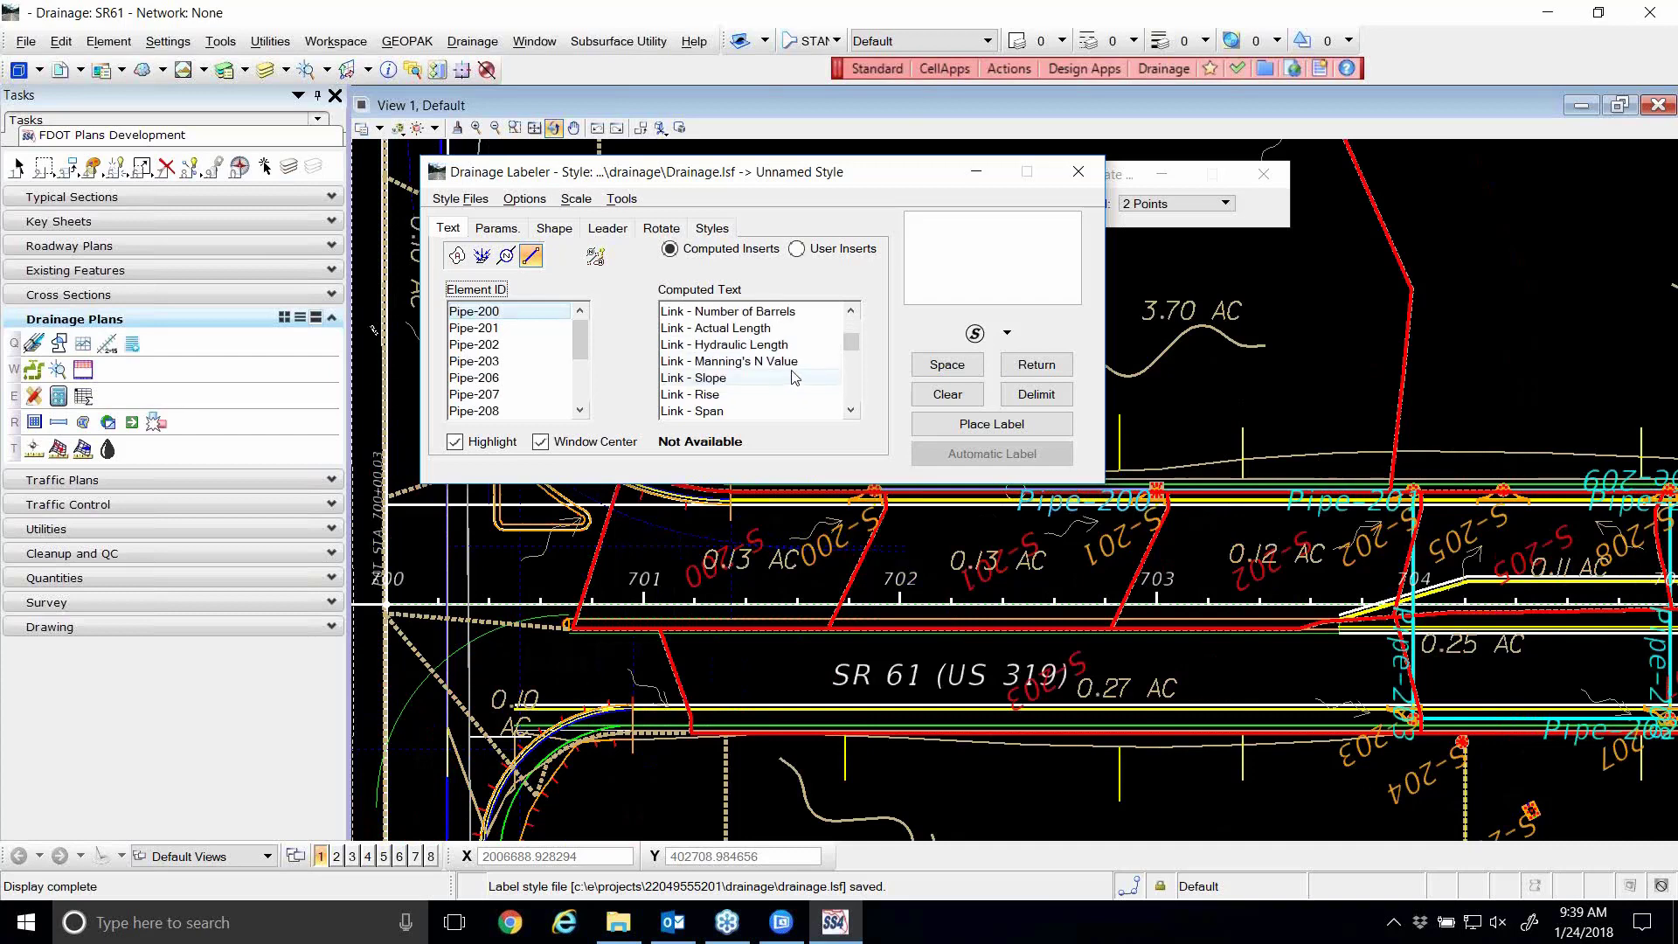
{"action": "scroll", "coordinate": [797, 383], "scroll_direction": "up", "scroll_amount": 4}
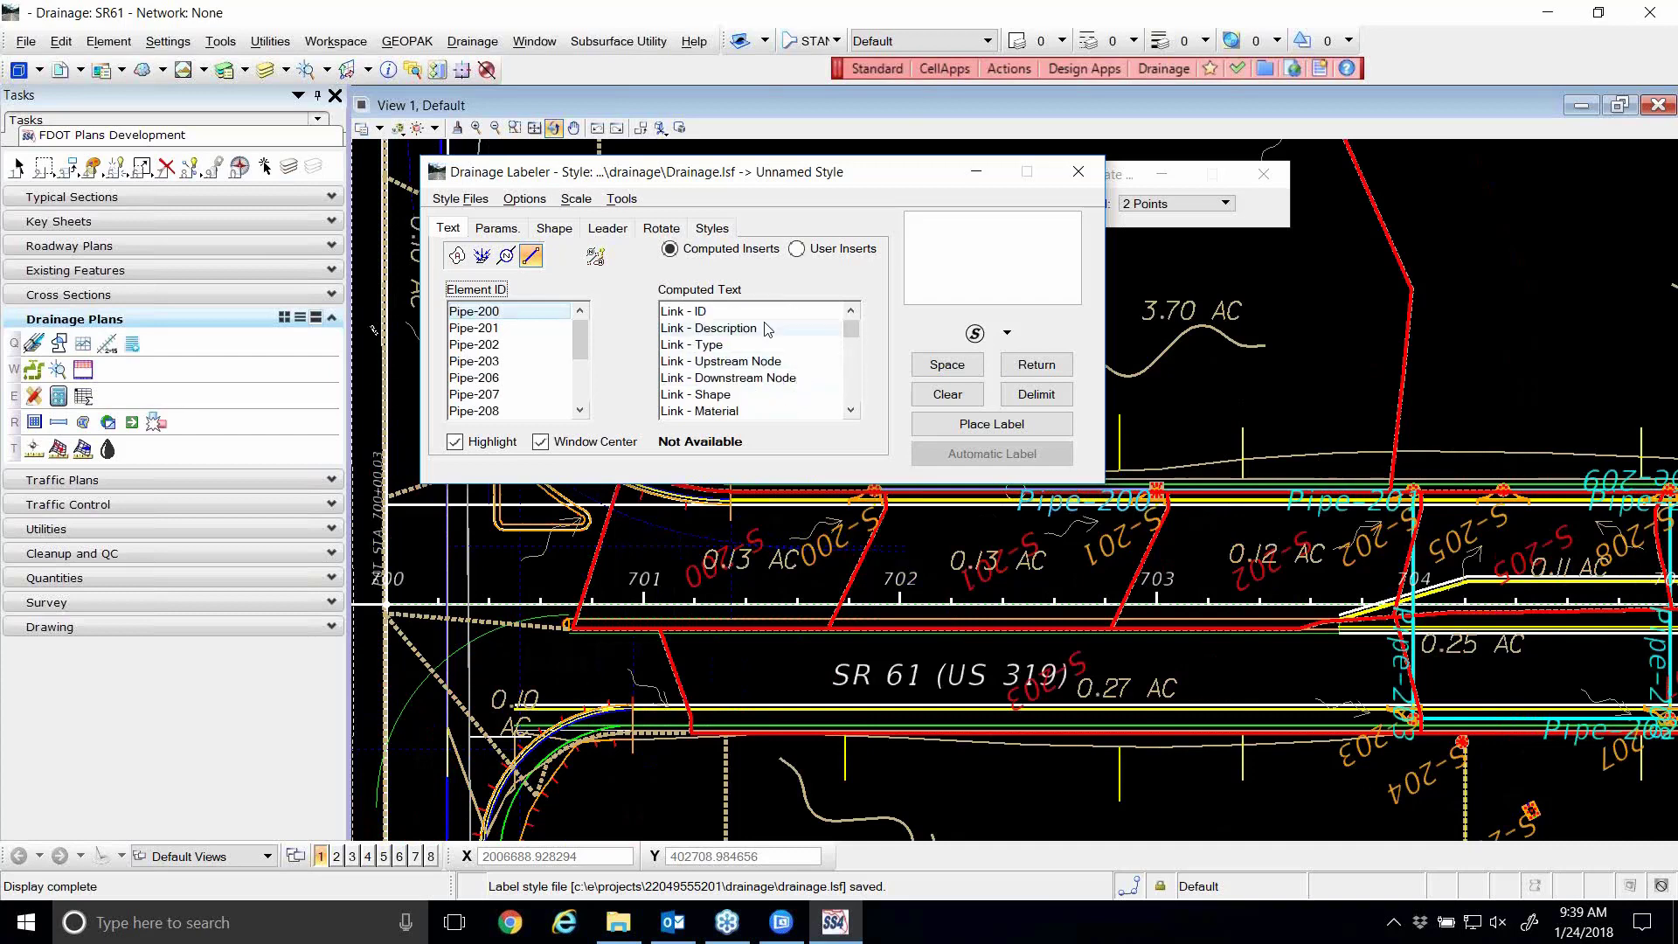
{"action": "scroll", "coordinate": [773, 378], "scroll_direction": "down", "scroll_amount": 2}
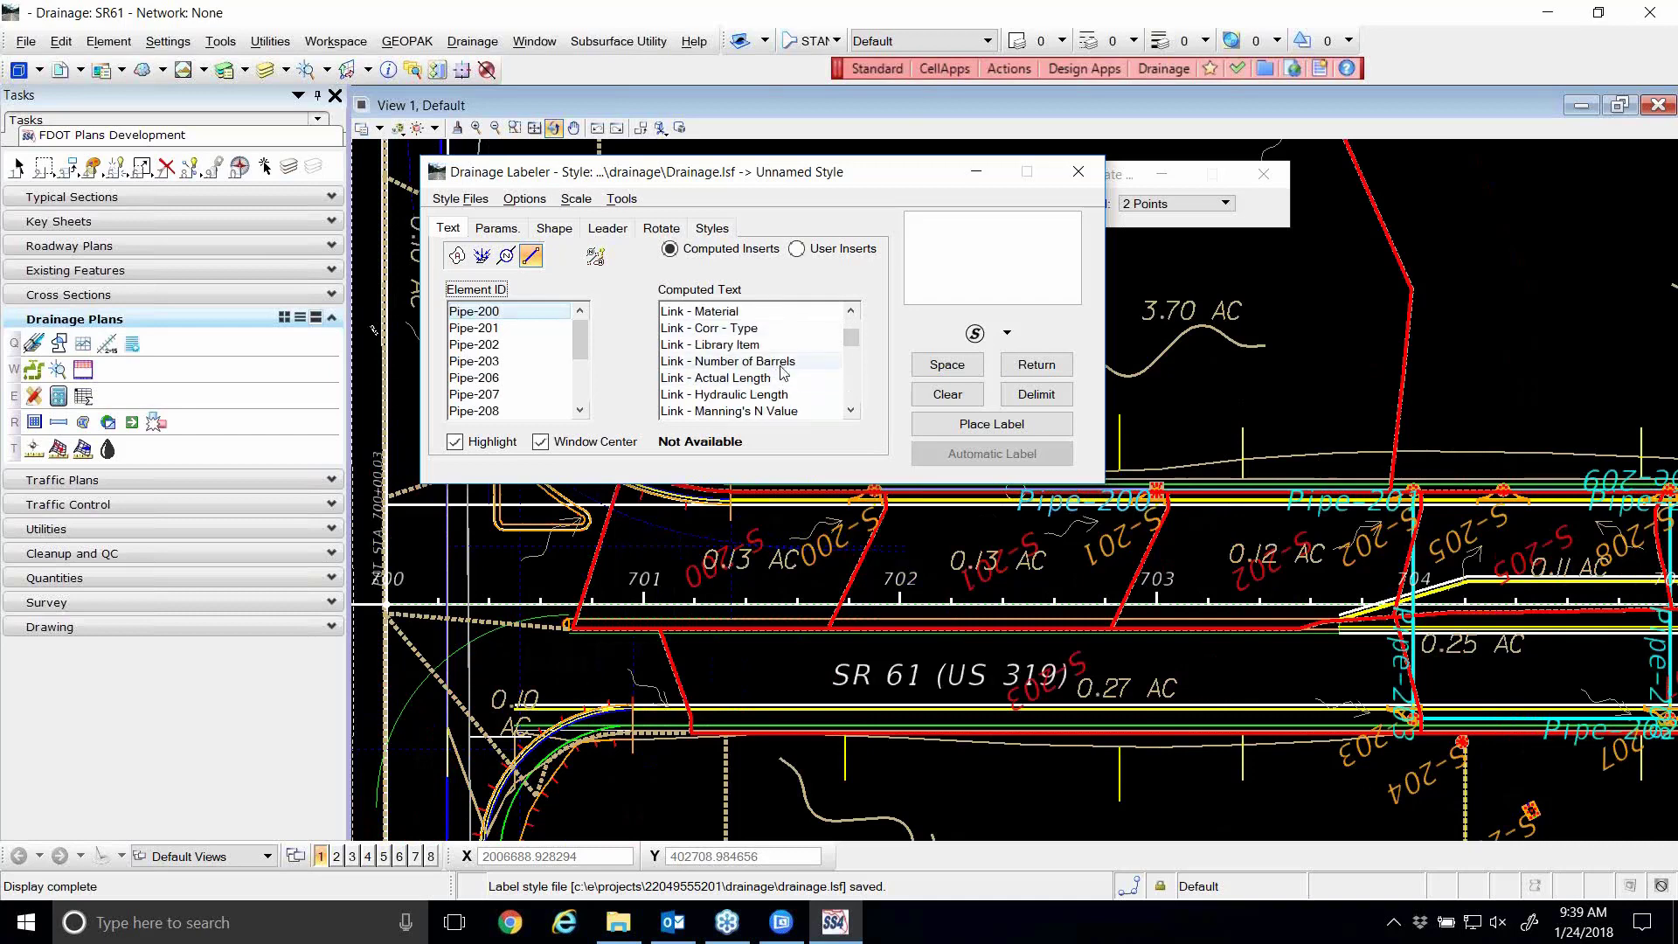
{"action": "left_click", "coordinate": [757, 381]}
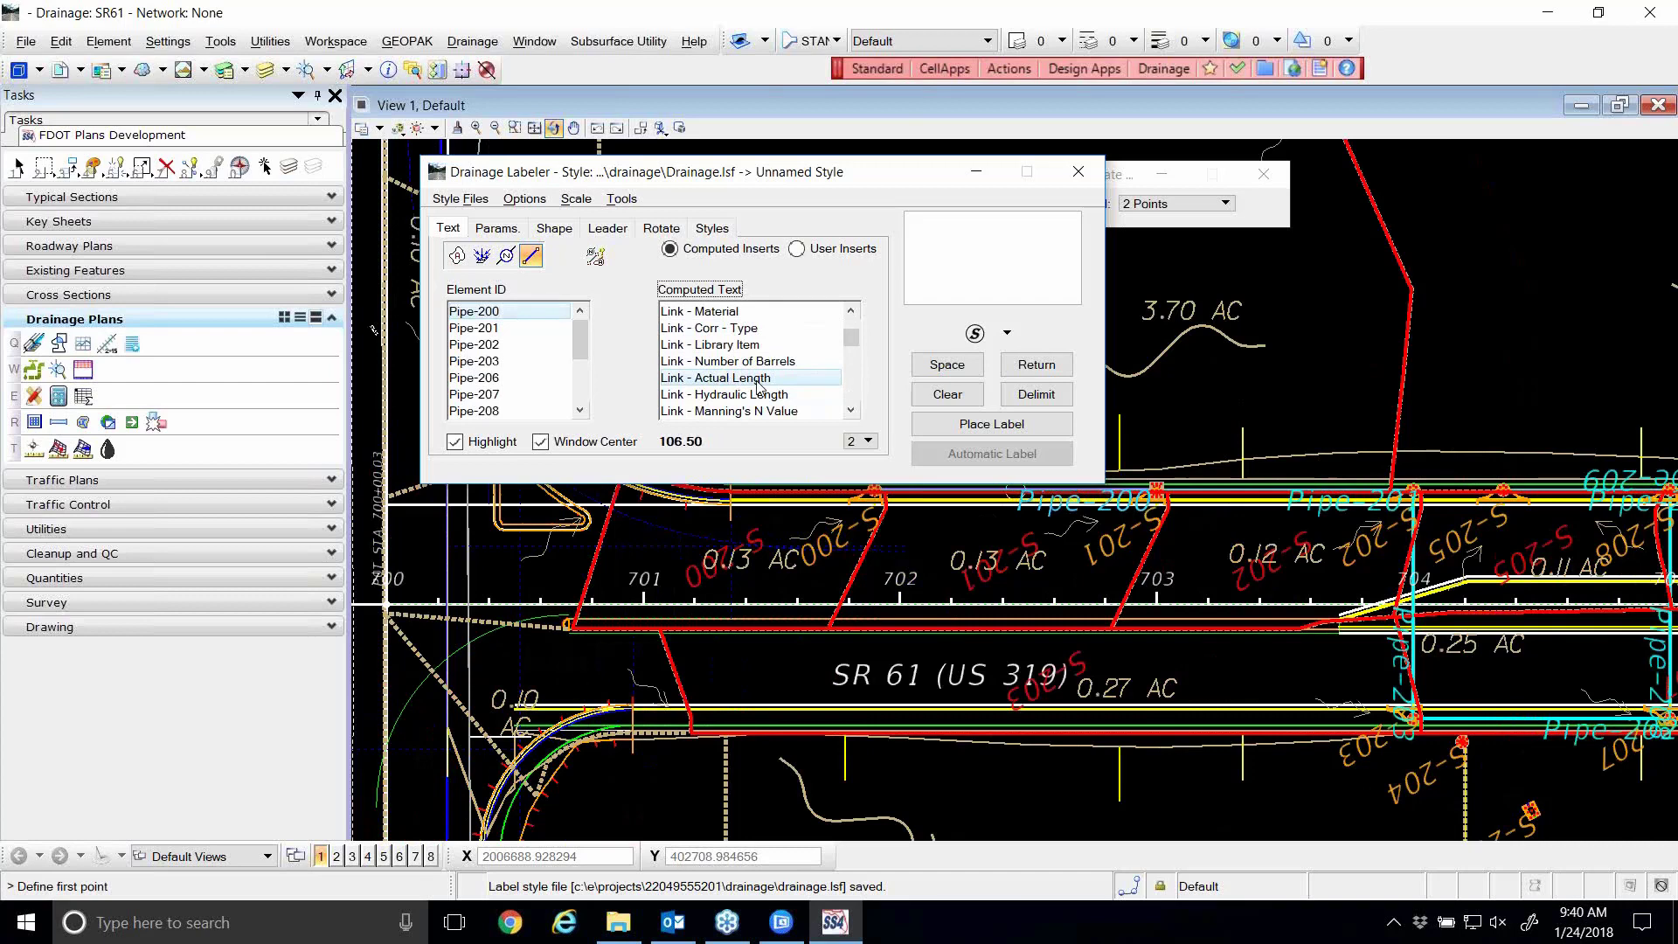
{"action": "left_click", "coordinate": [869, 442]}
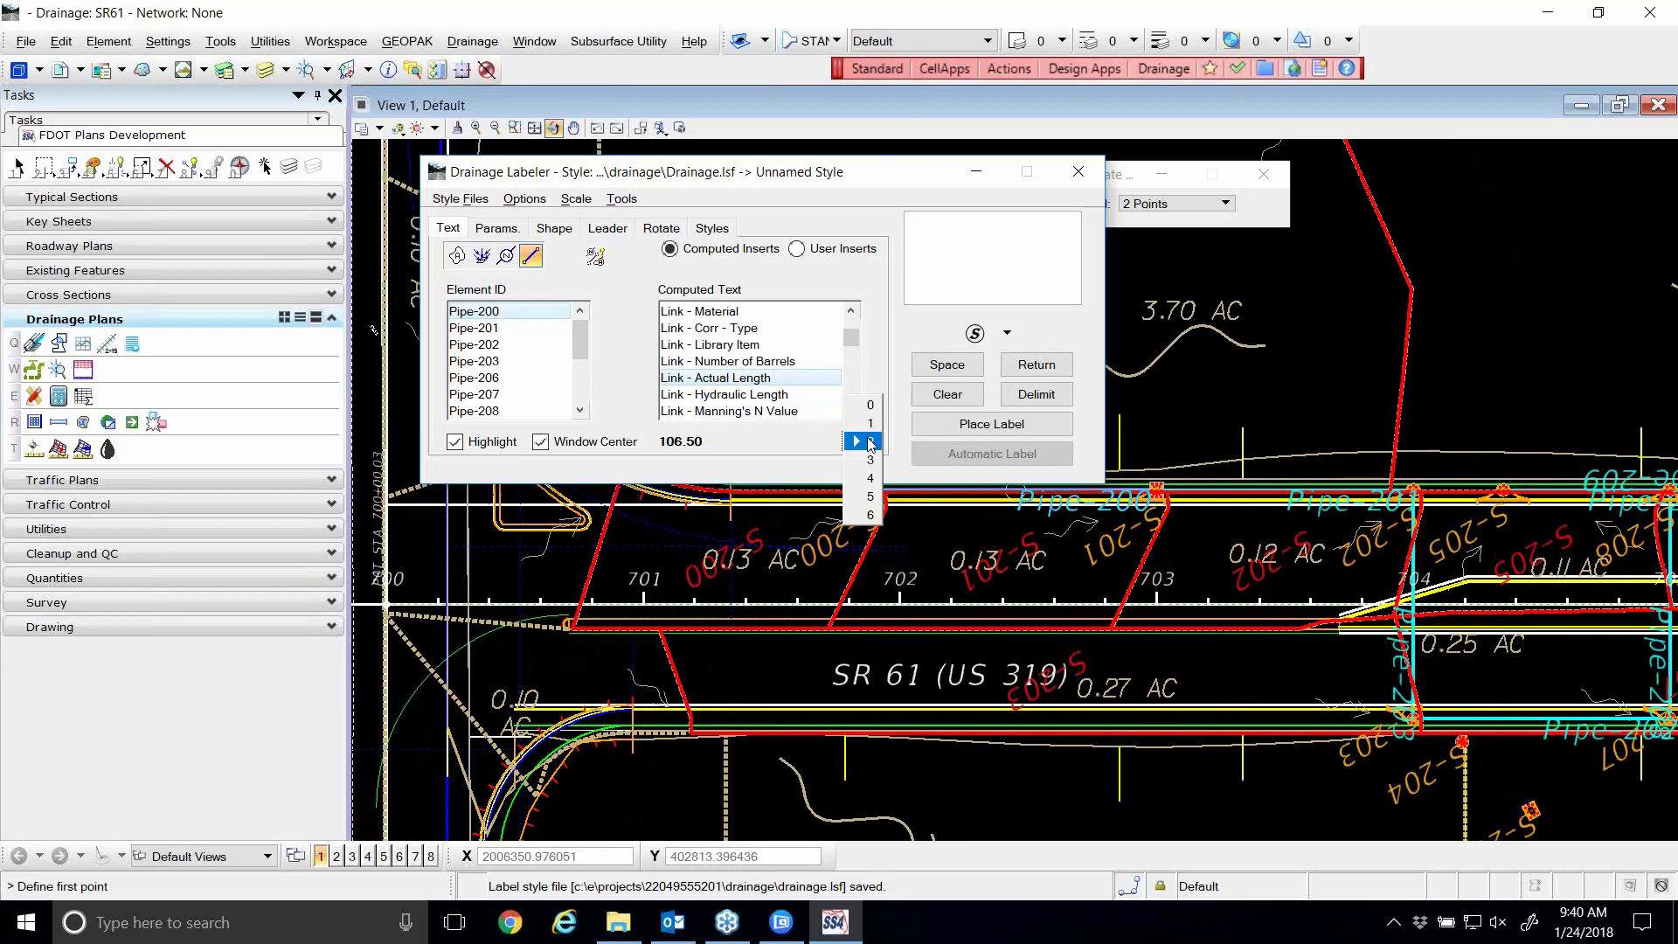
{"action": "left_click", "coordinate": [870, 405]}
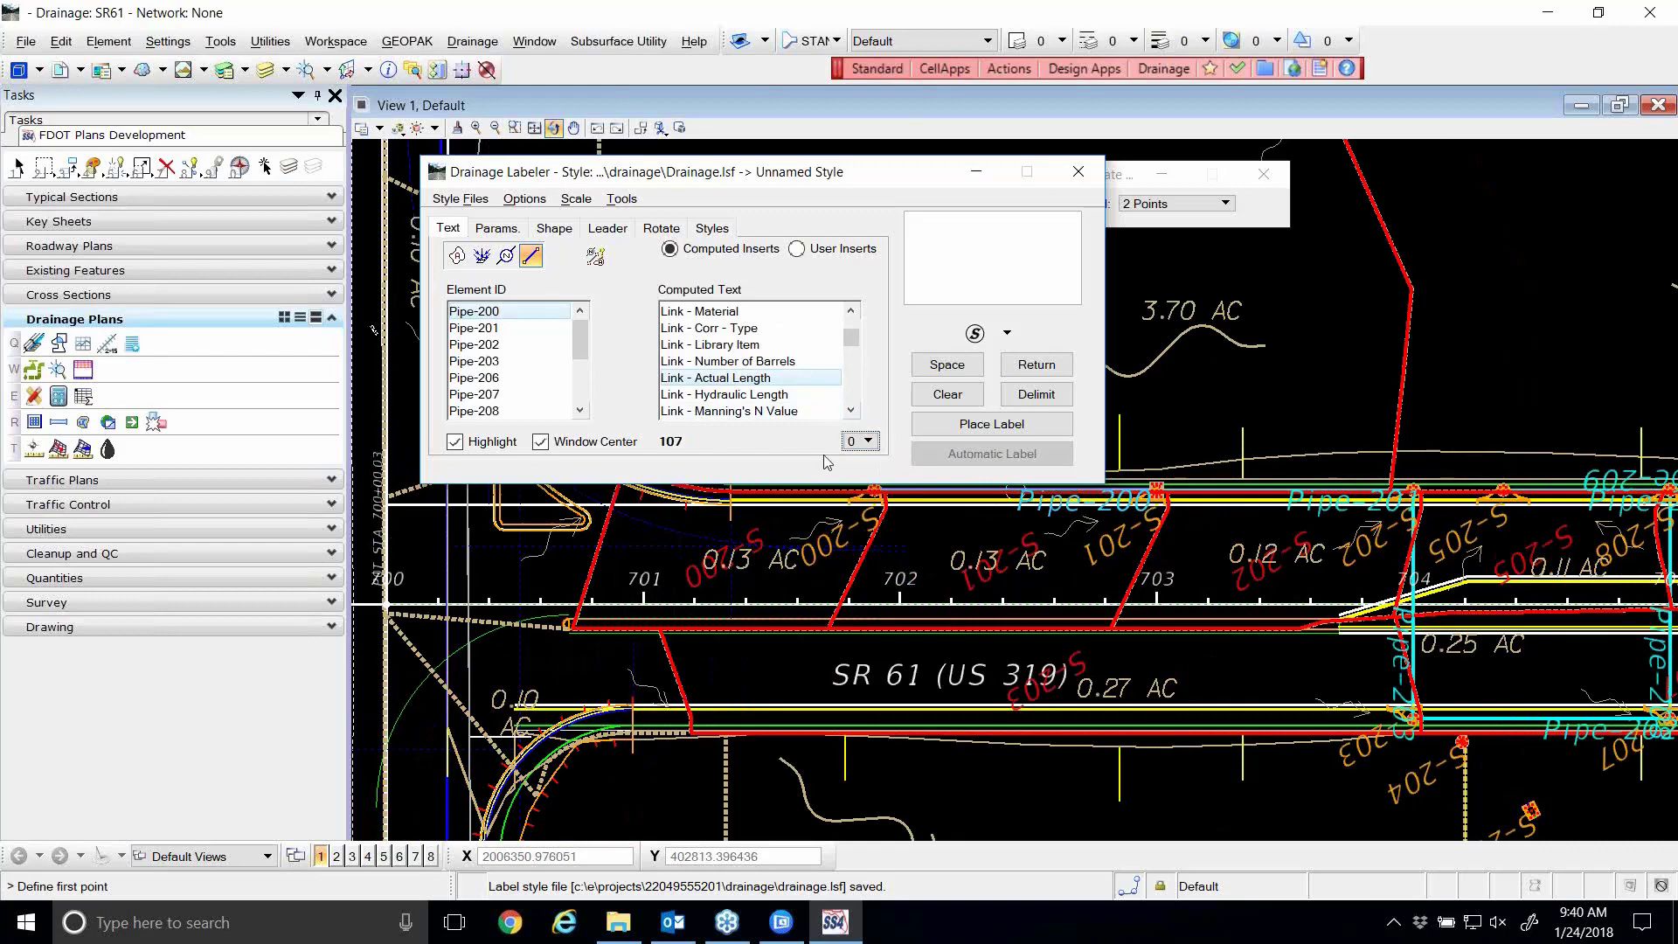
- Insert the actual length of Pipe-200 into the label text, followed by a foot mark and the word "of"
{"action": "left_click", "coordinate": [513, 359]}
{"action": "left_click", "coordinate": [489, 312]}
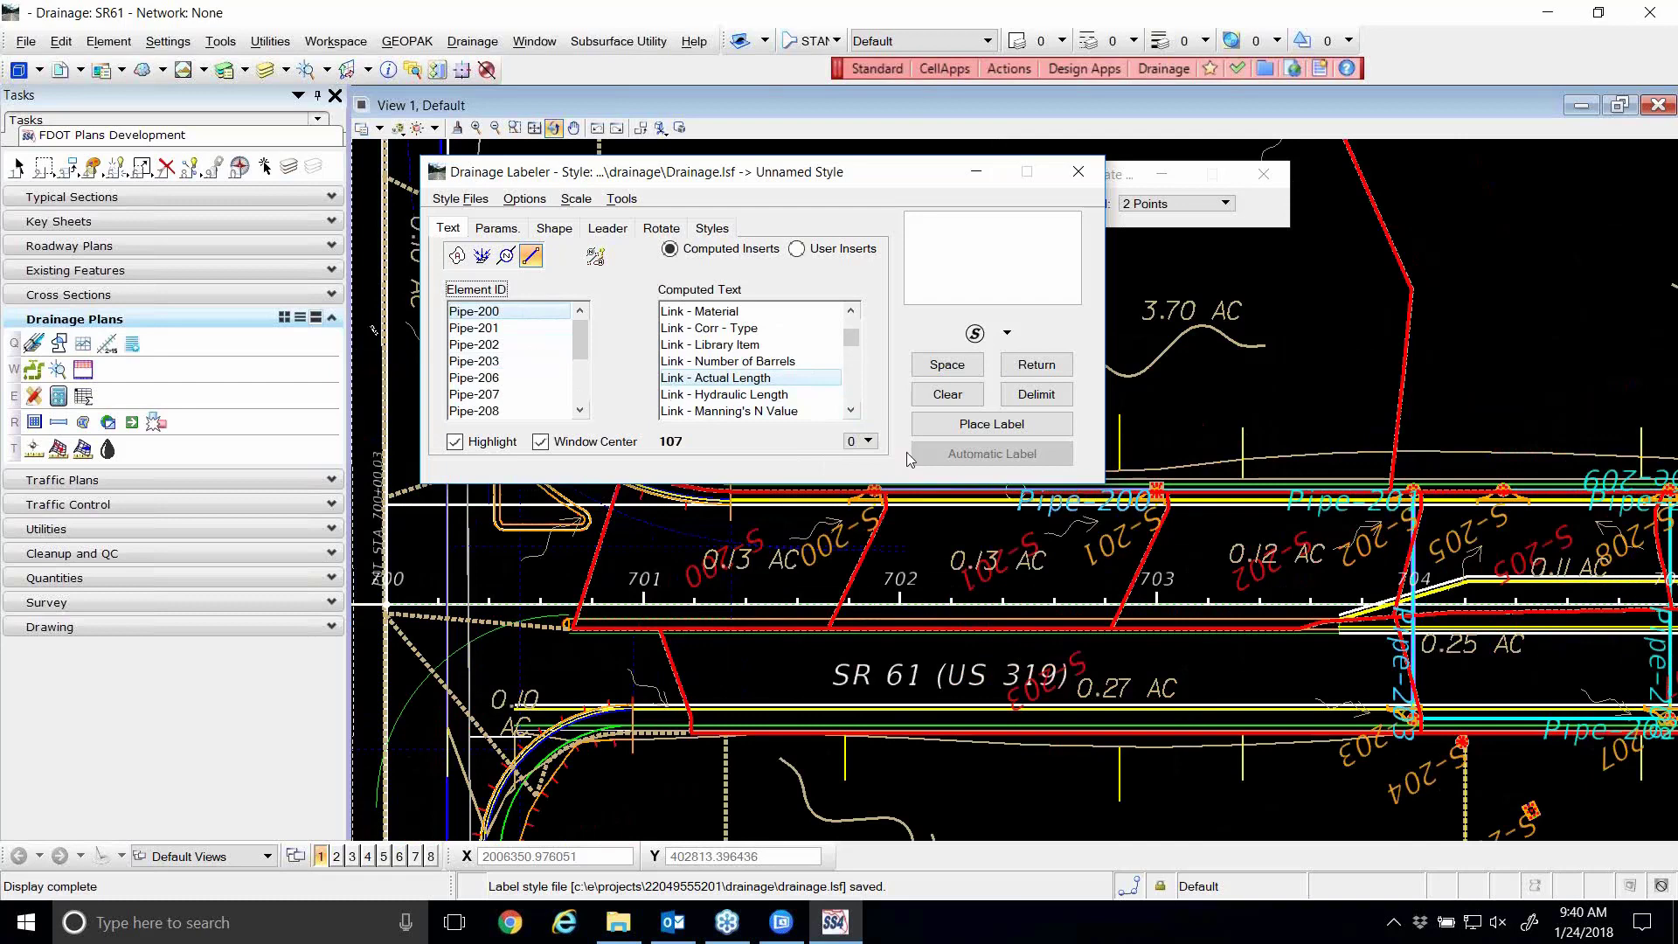
{"action": "double_click", "coordinate": [741, 382]}
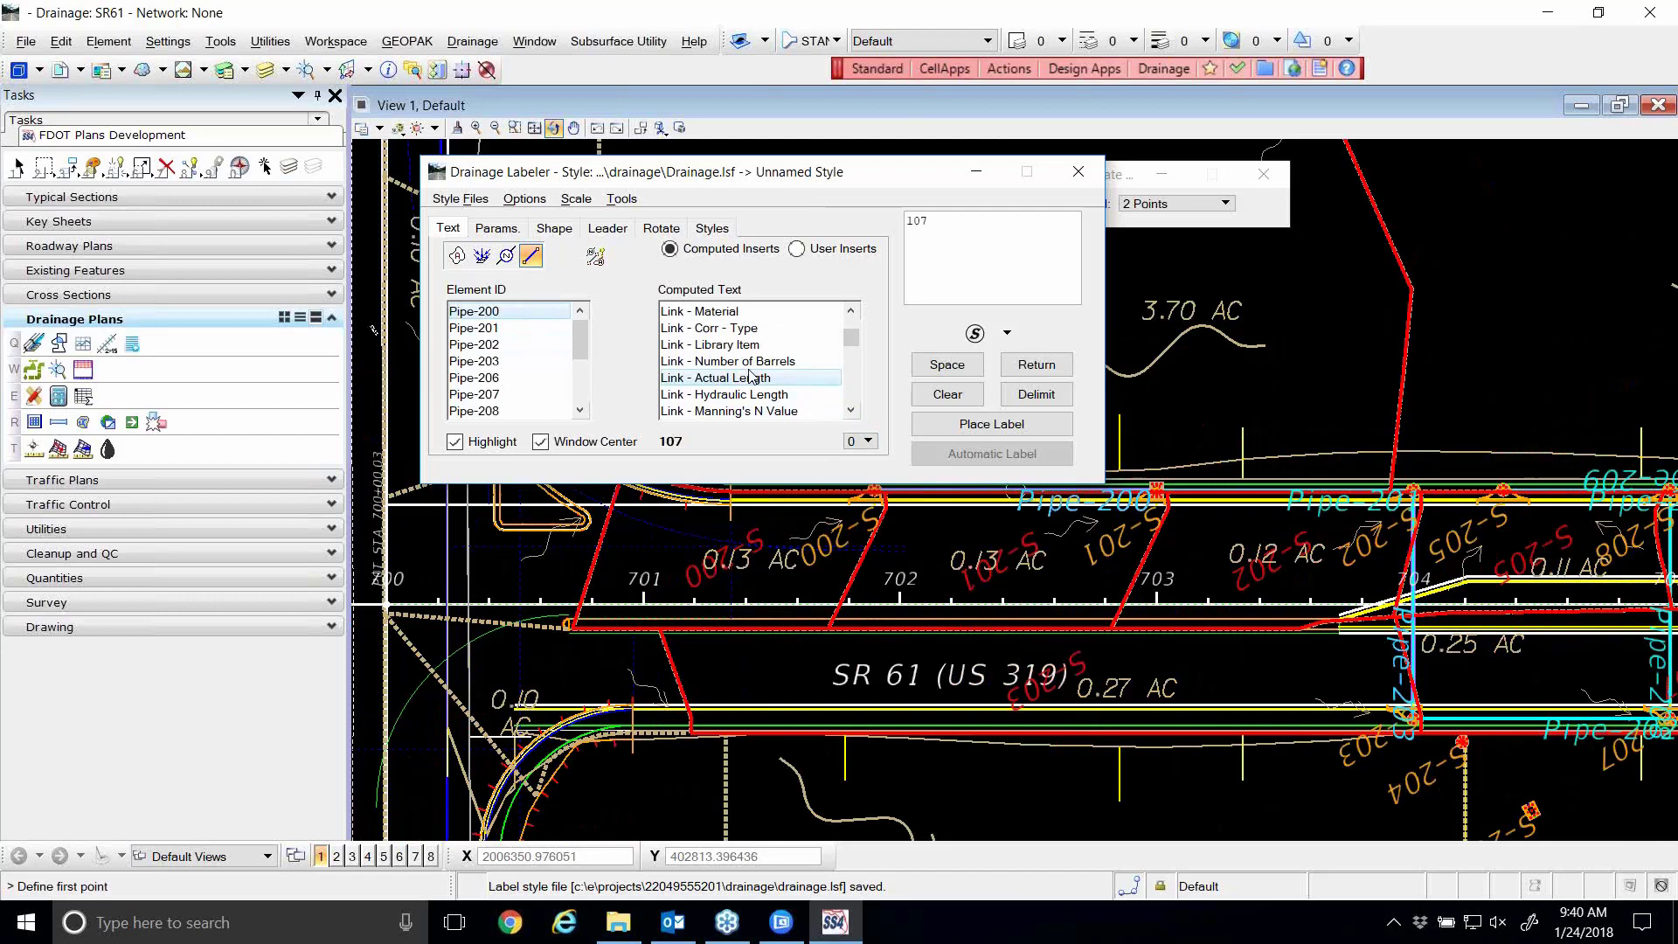
{"action": "type", "text": "'"}
{"action": "type", "text": "of"}
- Append the link's library item and the word "Pipe" to the label text
{"action": "left_click", "coordinate": [741, 347]}
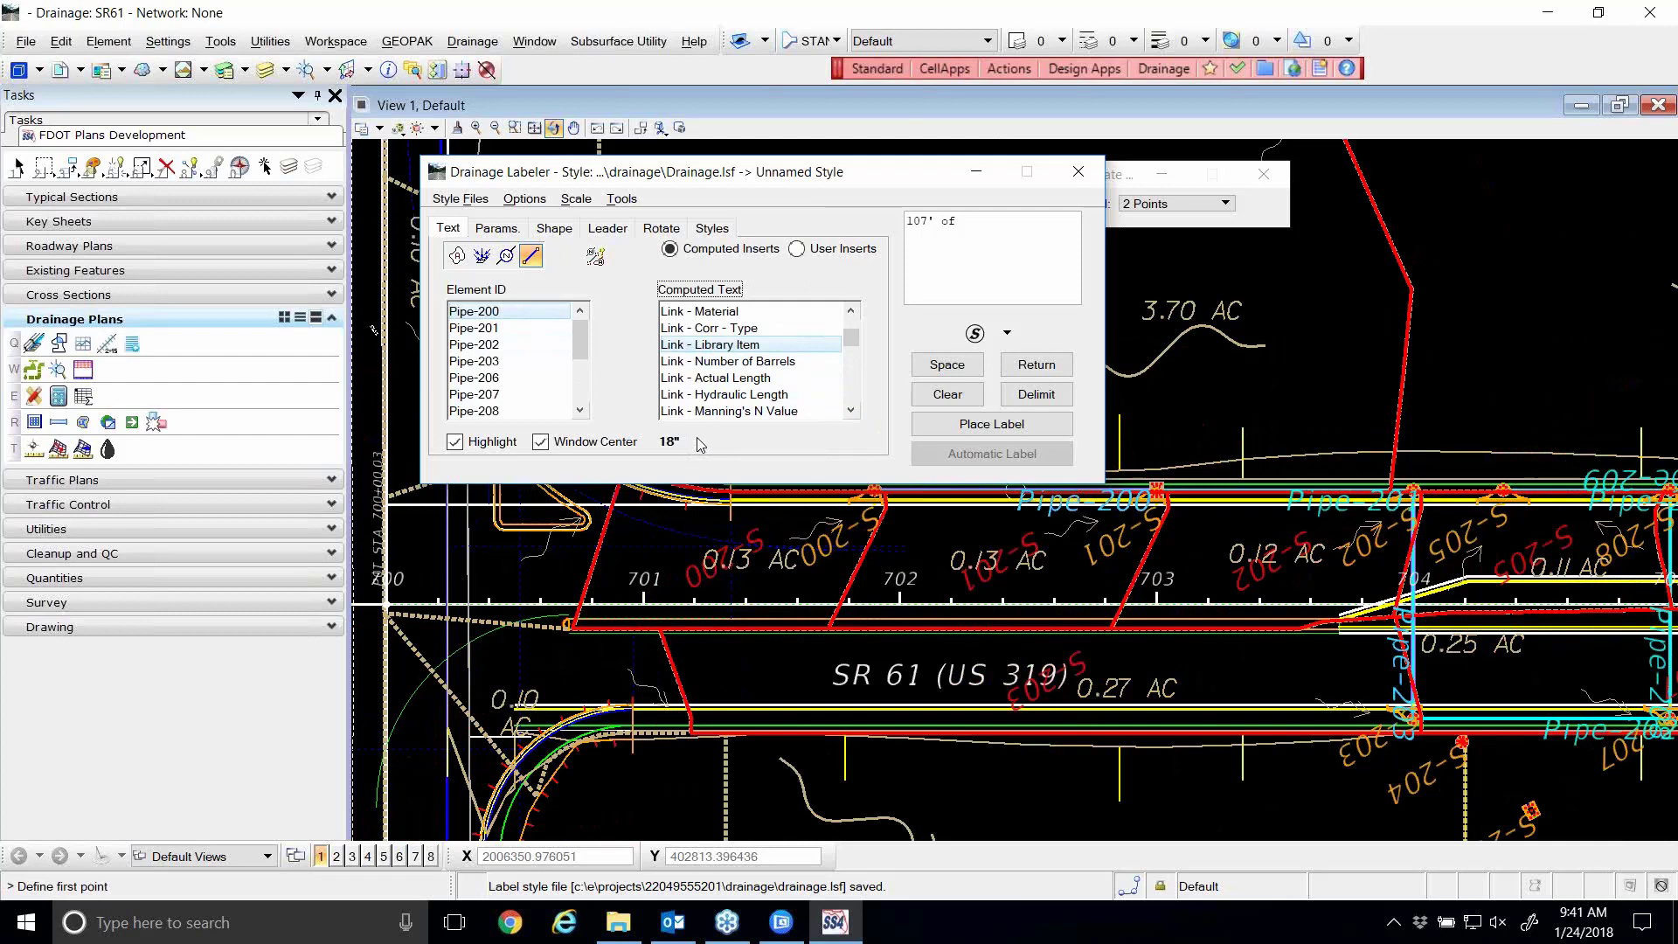
{"action": "double_click", "coordinate": [720, 348]}
{"action": "type", "text": "Pipe"}
- Preview the length and size label for the pipes from Pipe-201 through Pipe-215, ending back on Pipe-200
{"action": "left_click", "coordinate": [505, 332]}
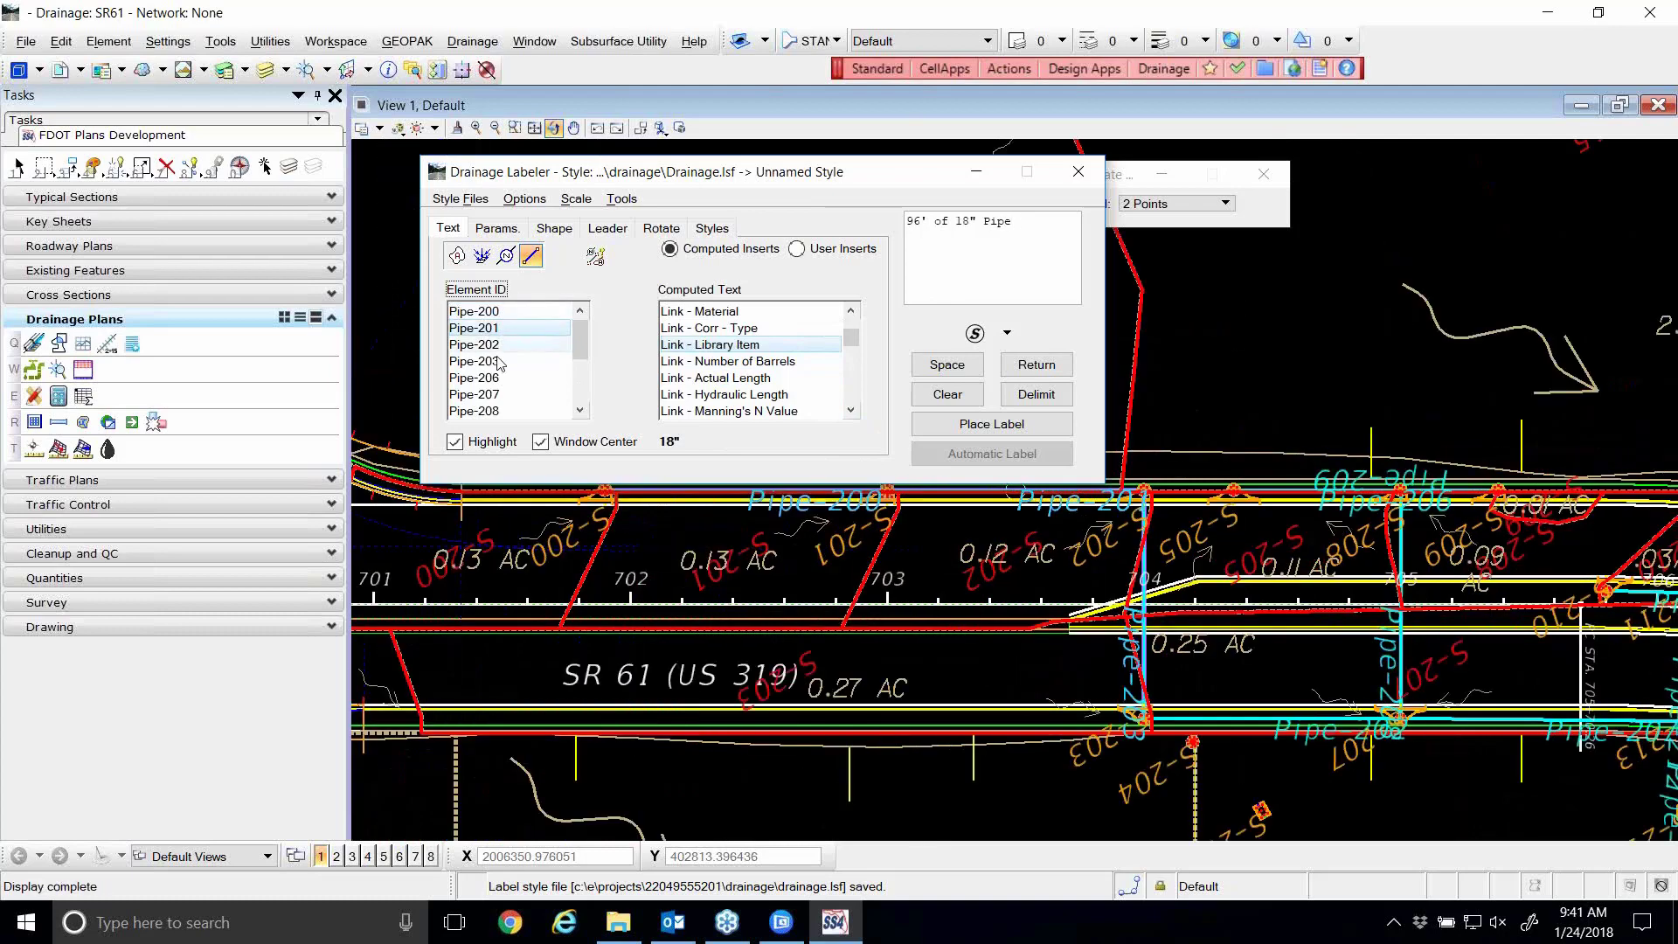
{"action": "left_click", "coordinate": [500, 361]}
{"action": "scroll", "coordinate": [498, 365], "scroll_direction": "down", "scroll_amount": 1}
{"action": "left_click", "coordinate": [497, 361]}
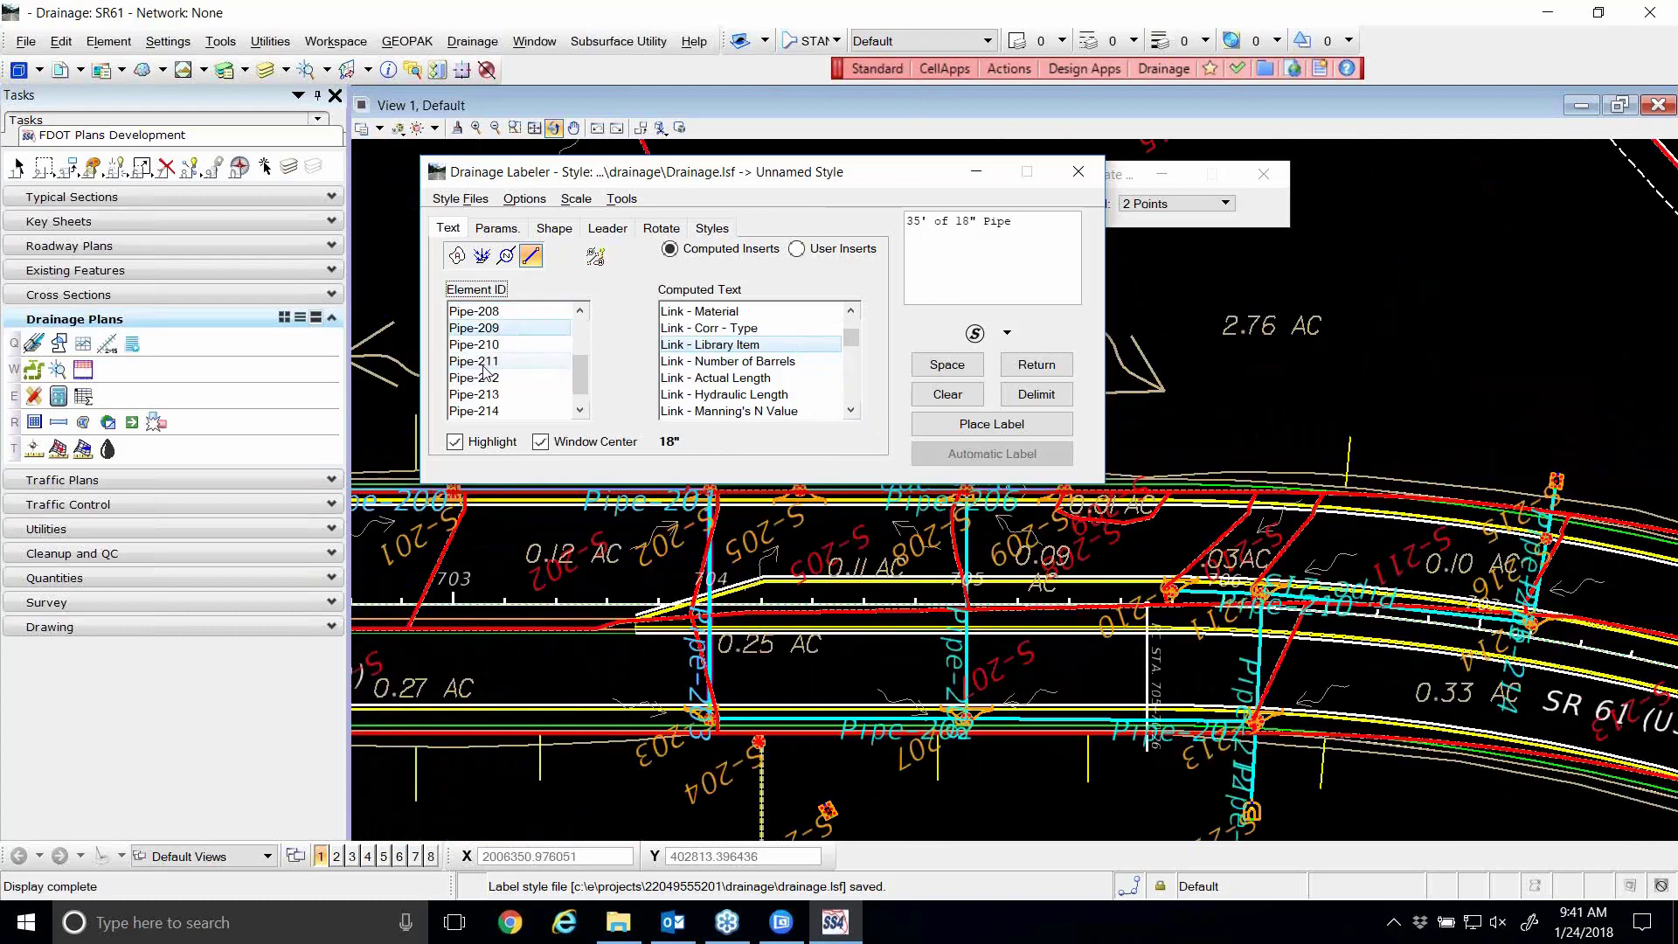
{"action": "left_click", "coordinate": [476, 394]}
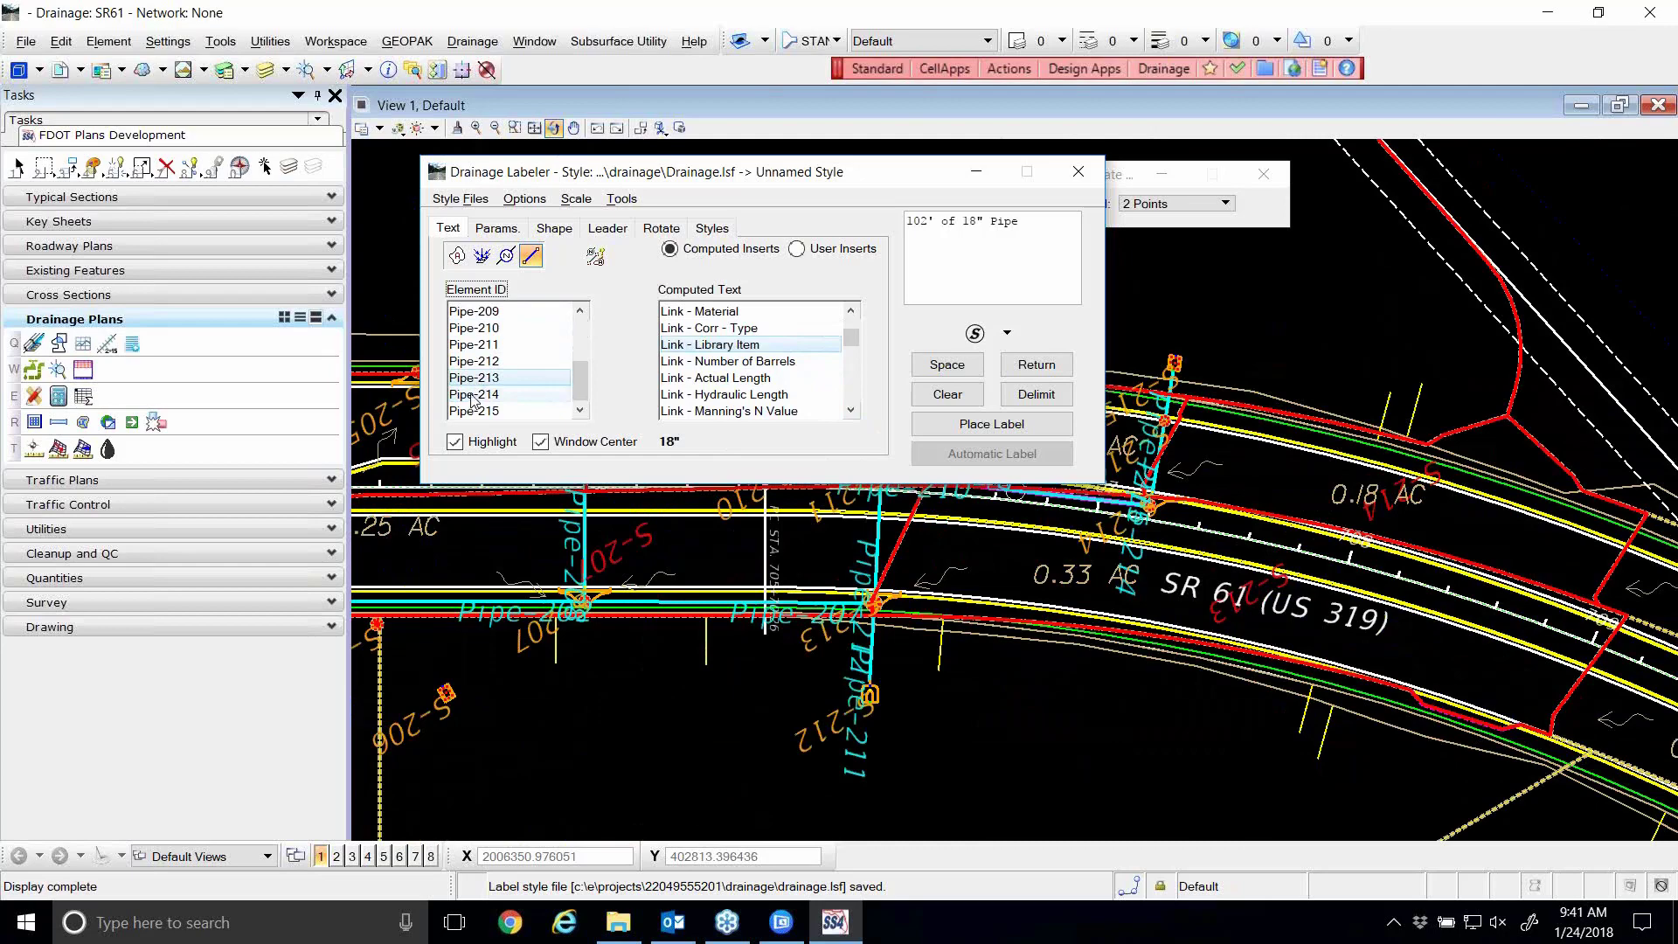
{"action": "left_click", "coordinate": [477, 409]}
{"action": "left_click", "coordinate": [486, 410]}
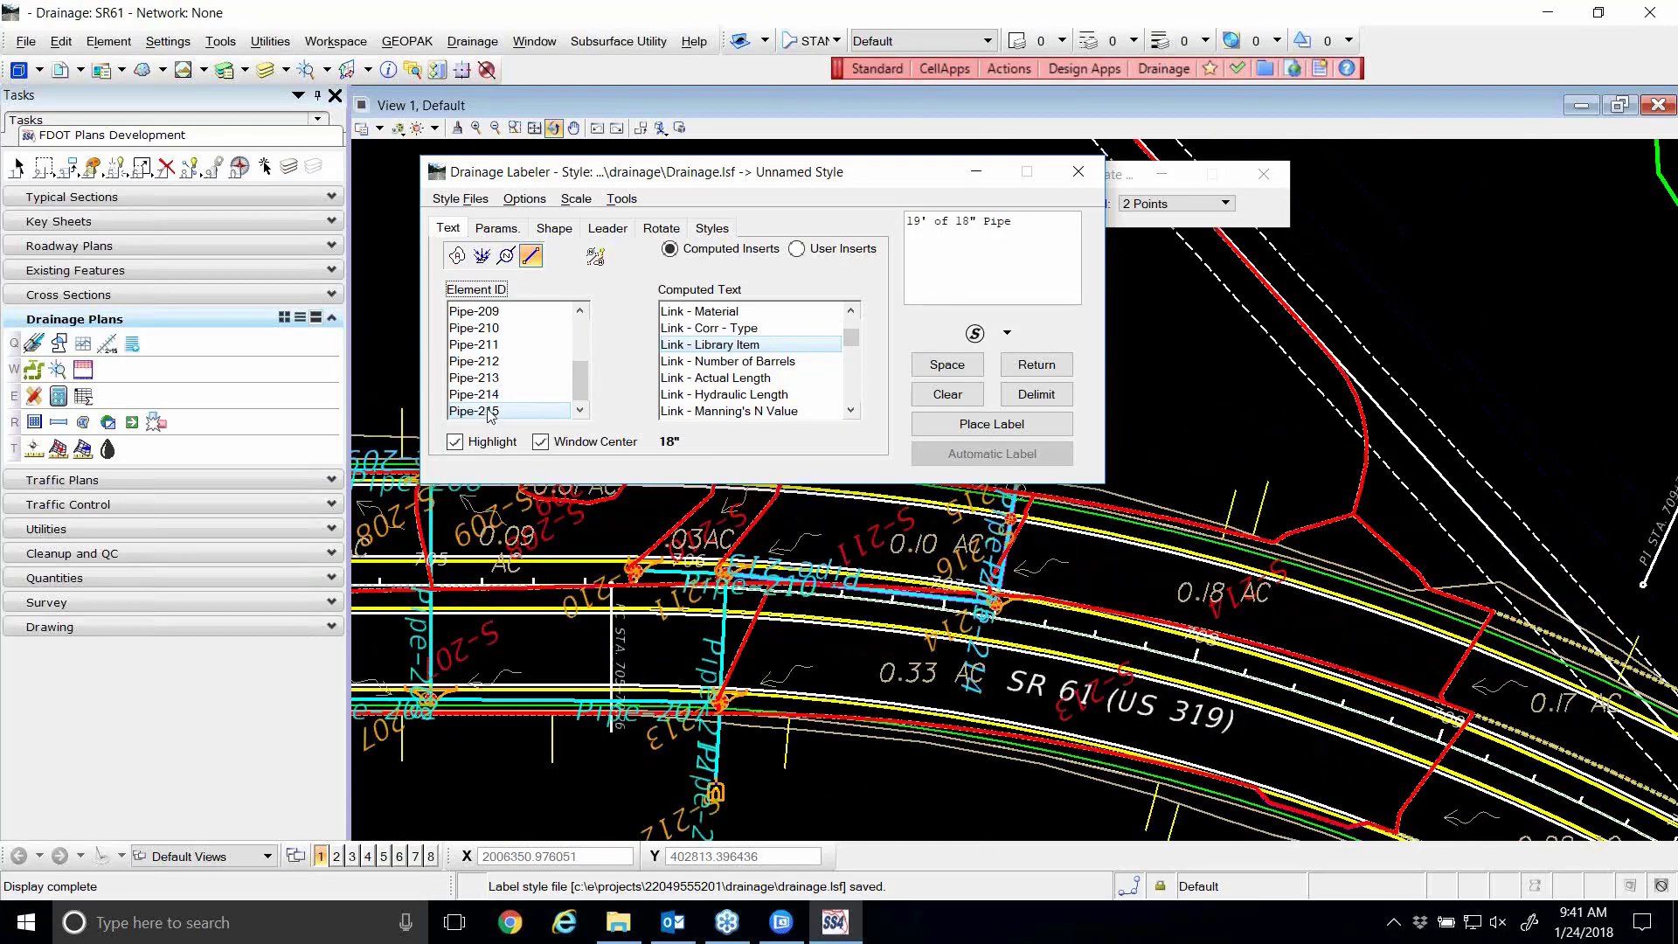
{"action": "left_click", "coordinate": [485, 395]}
{"action": "scroll", "coordinate": [486, 389], "scroll_direction": "up", "scroll_amount": 1}
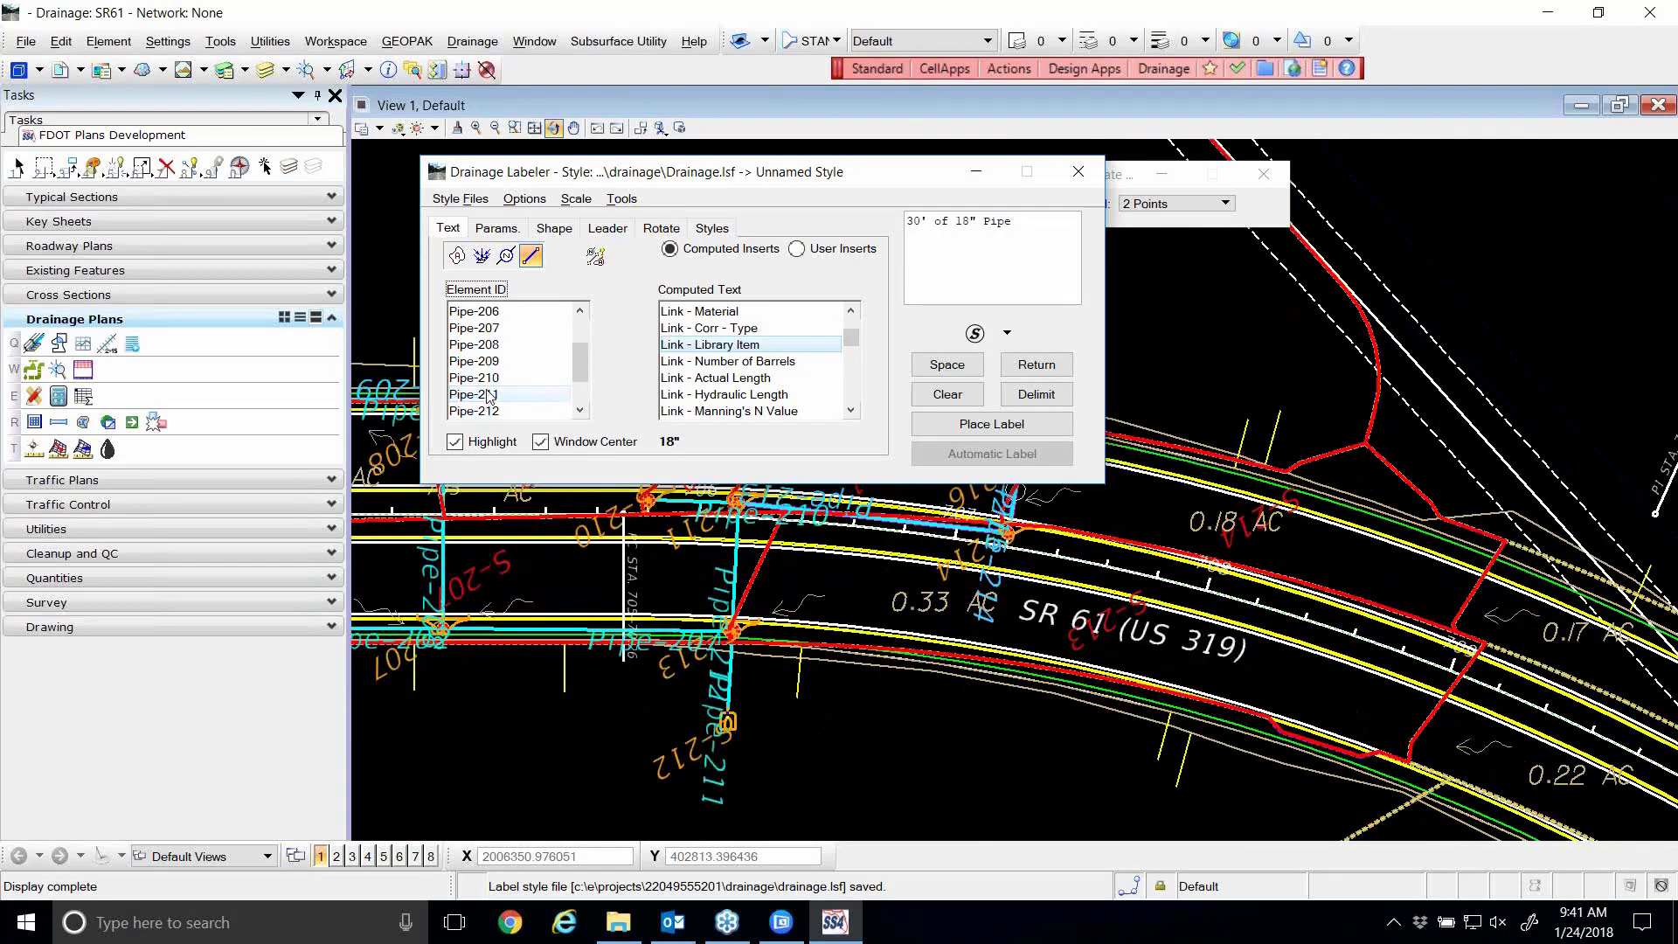
{"action": "left_click", "coordinate": [486, 378]}
{"action": "left_click", "coordinate": [486, 345]}
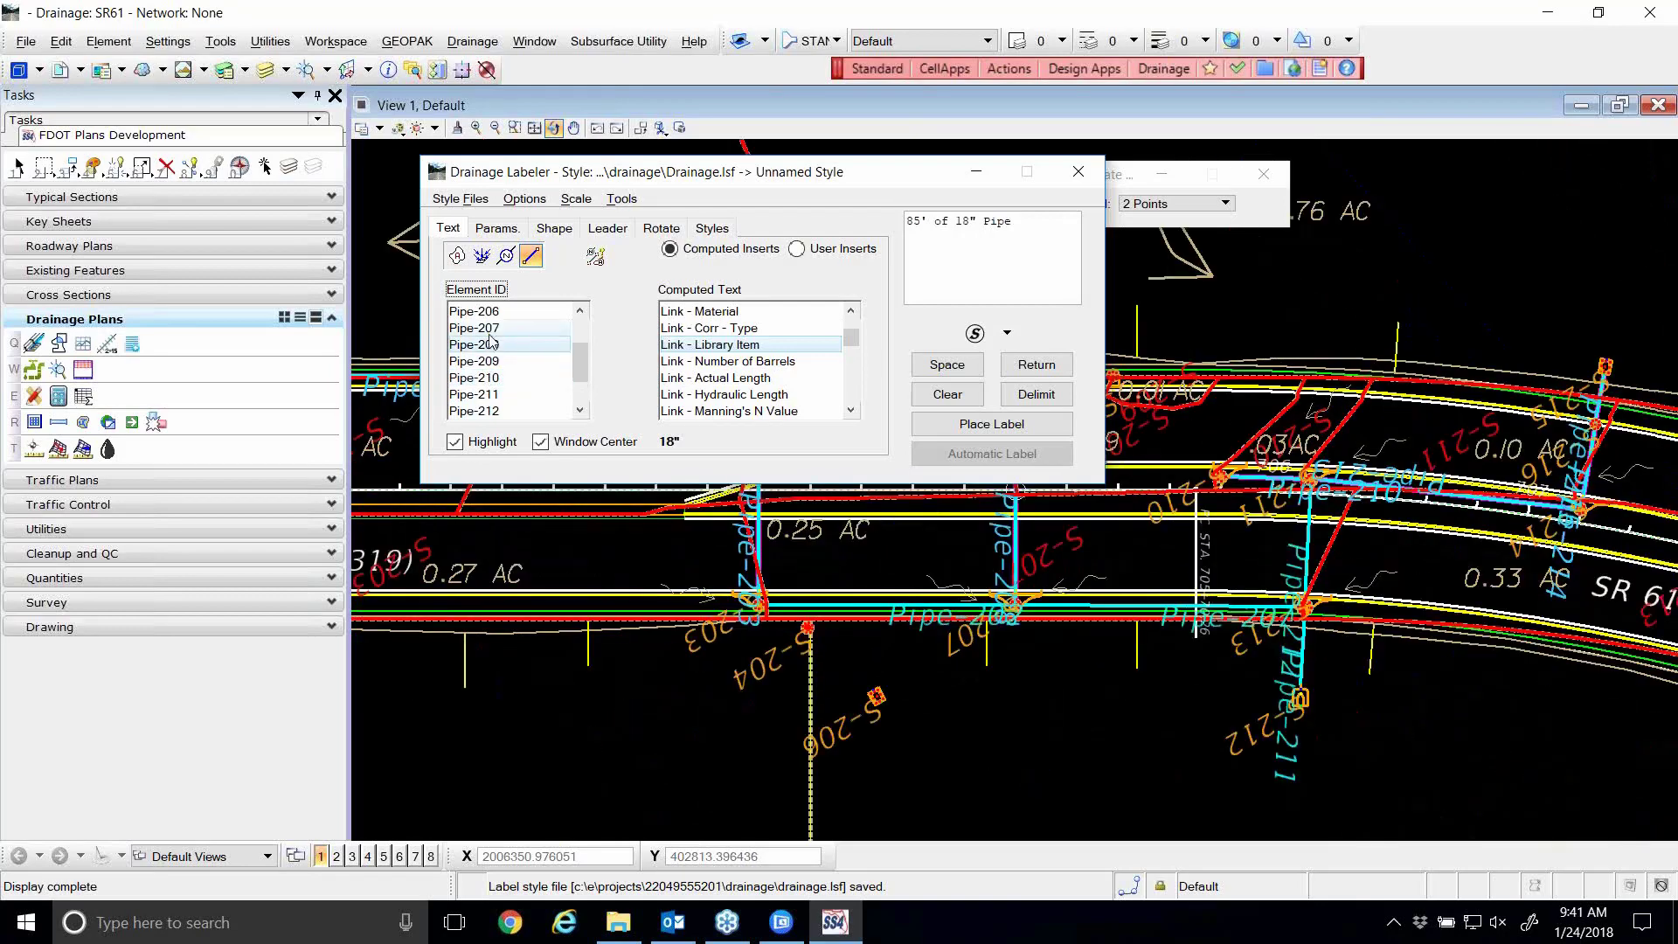
{"action": "left_click", "coordinate": [489, 328]}
{"action": "scroll", "coordinate": [490, 320], "scroll_direction": "up", "scroll_amount": 2}
{"action": "left_click", "coordinate": [494, 312]}
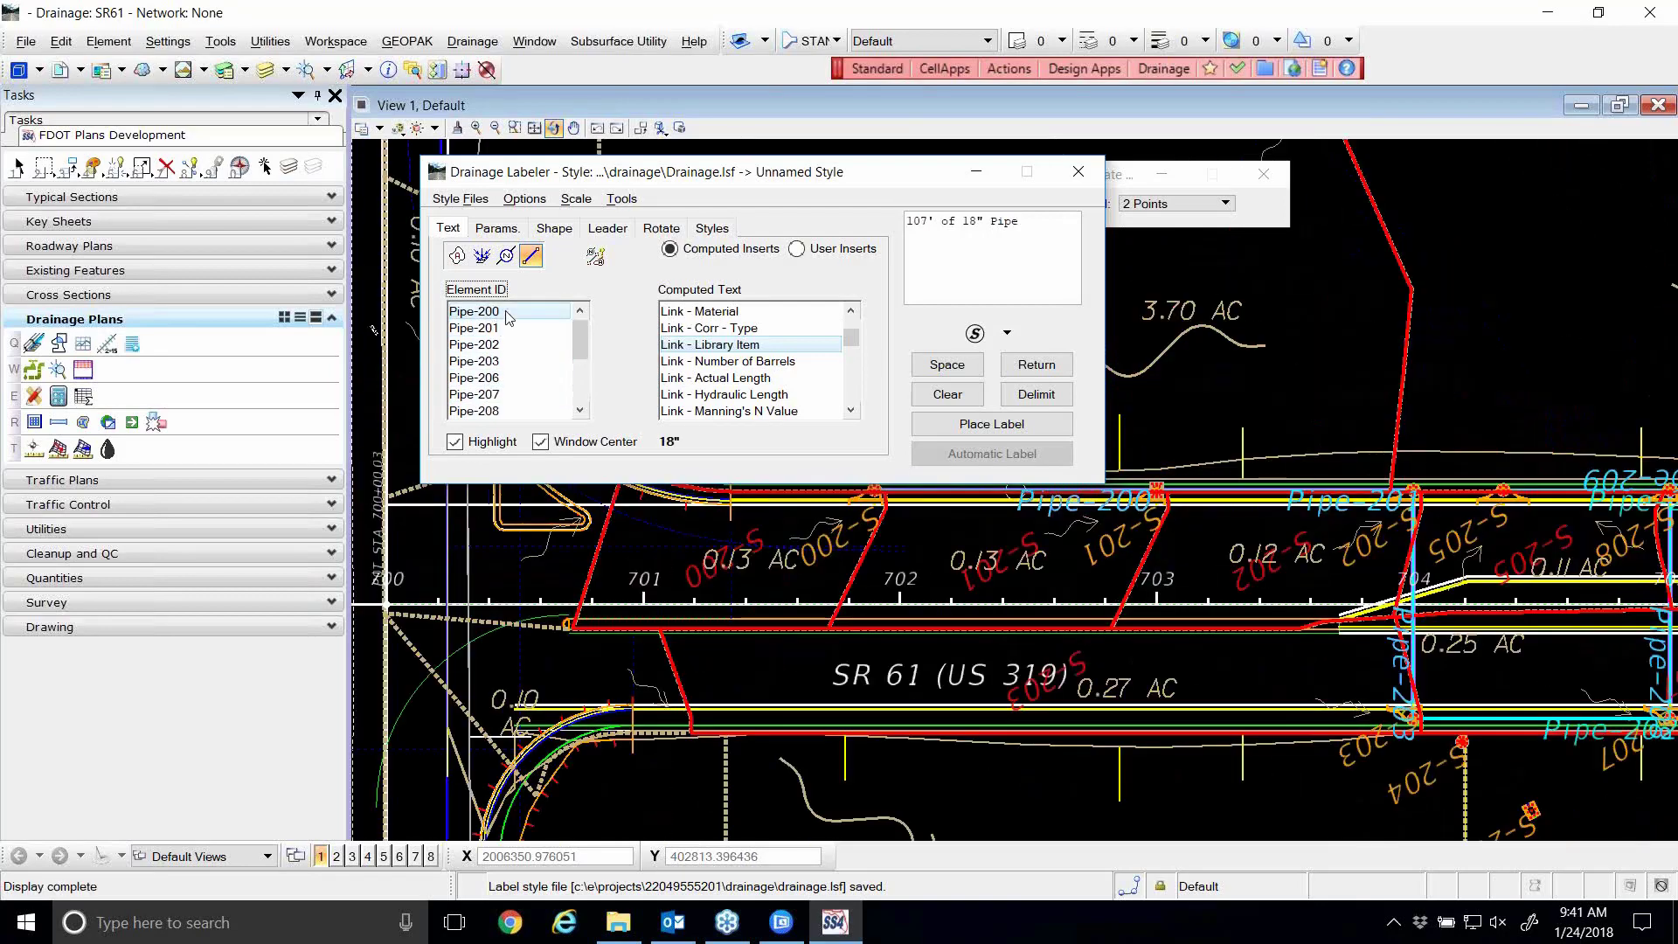
- Review how the label text changes for Pipe-201 through Pipe-208 and for Pipe-211, and return to Pipe-200
{"action": "left_click", "coordinate": [476, 328]}
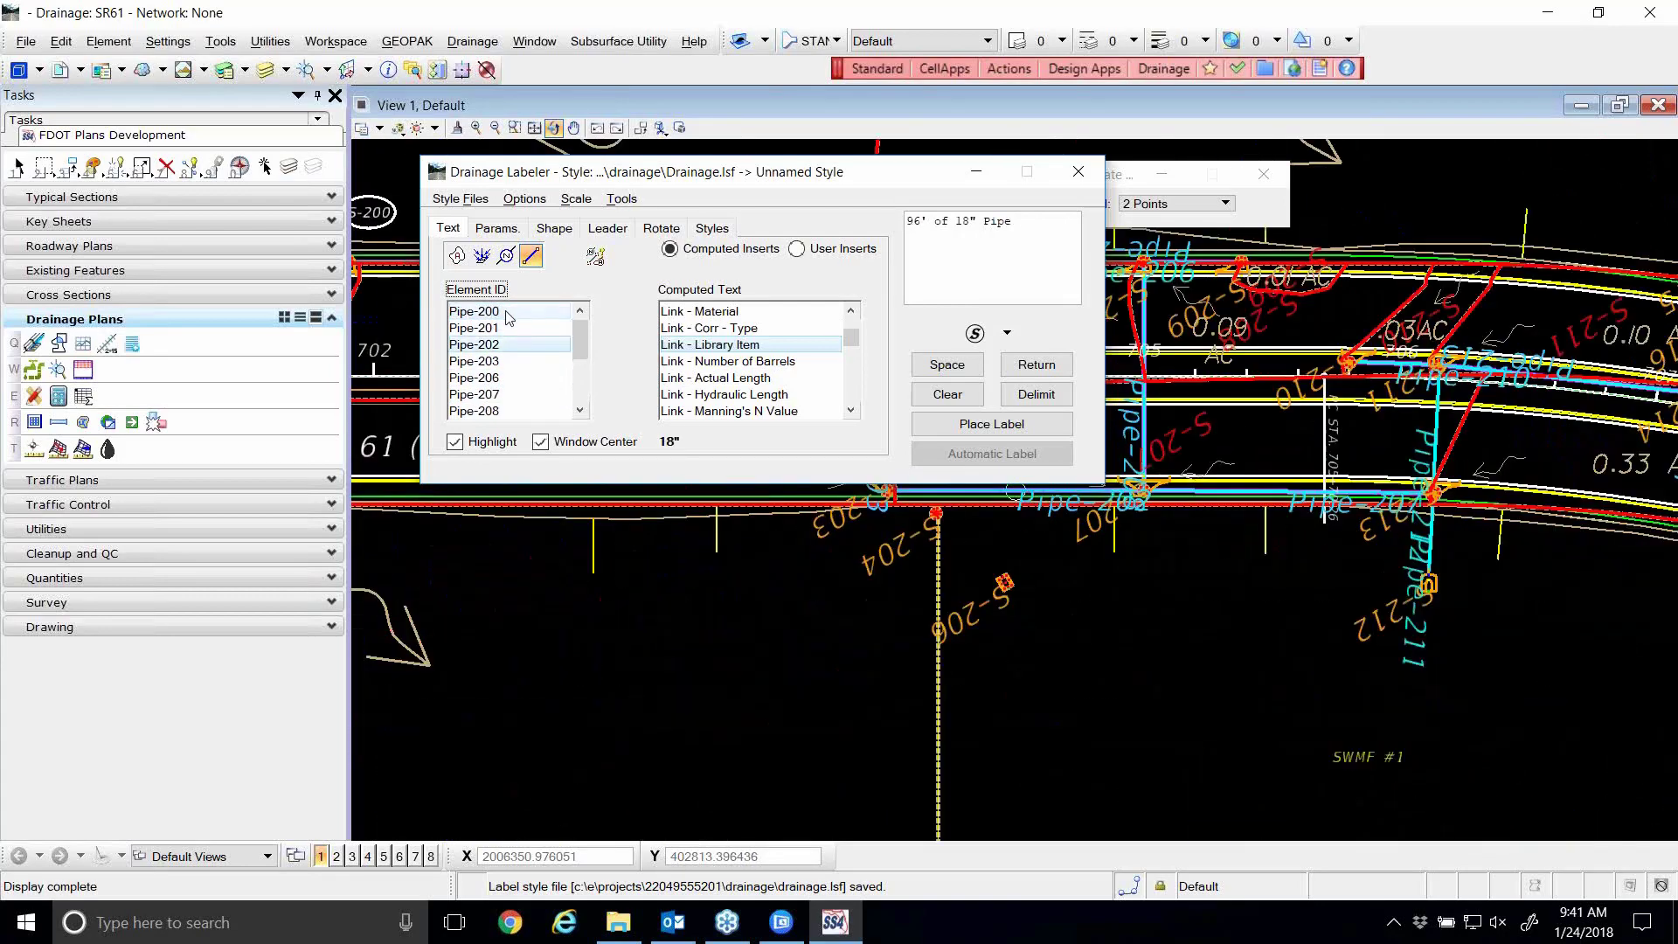
{"action": "left_click", "coordinate": [451, 359]}
{"action": "left_click", "coordinate": [483, 394]}
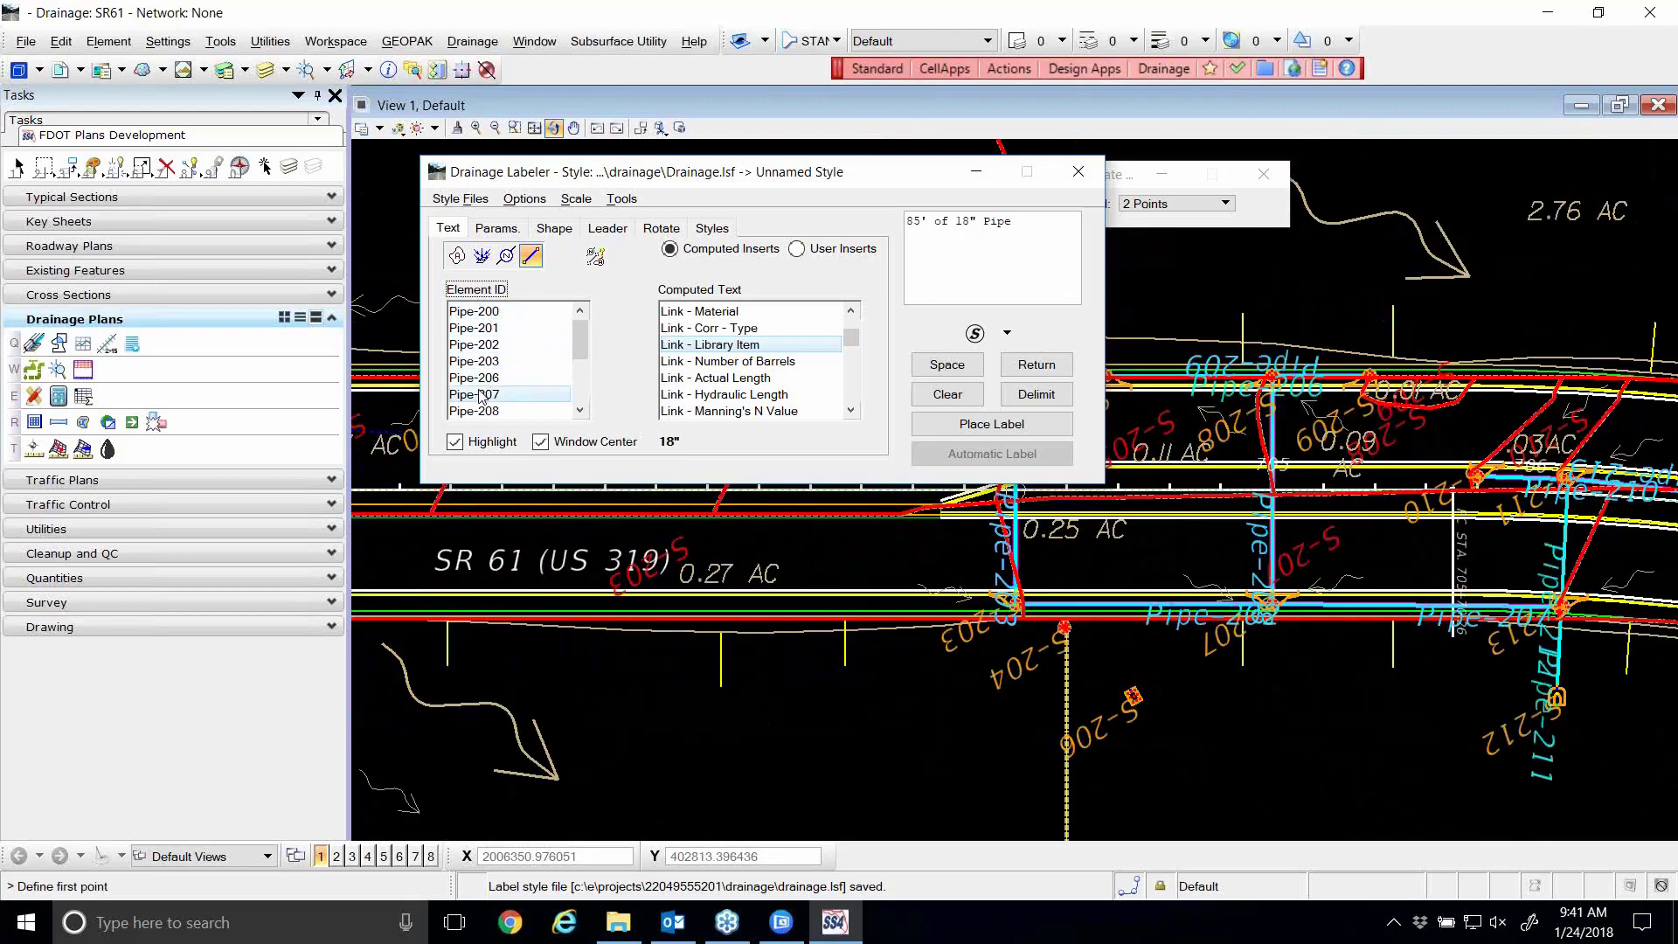
{"action": "left_click", "coordinate": [481, 409]}
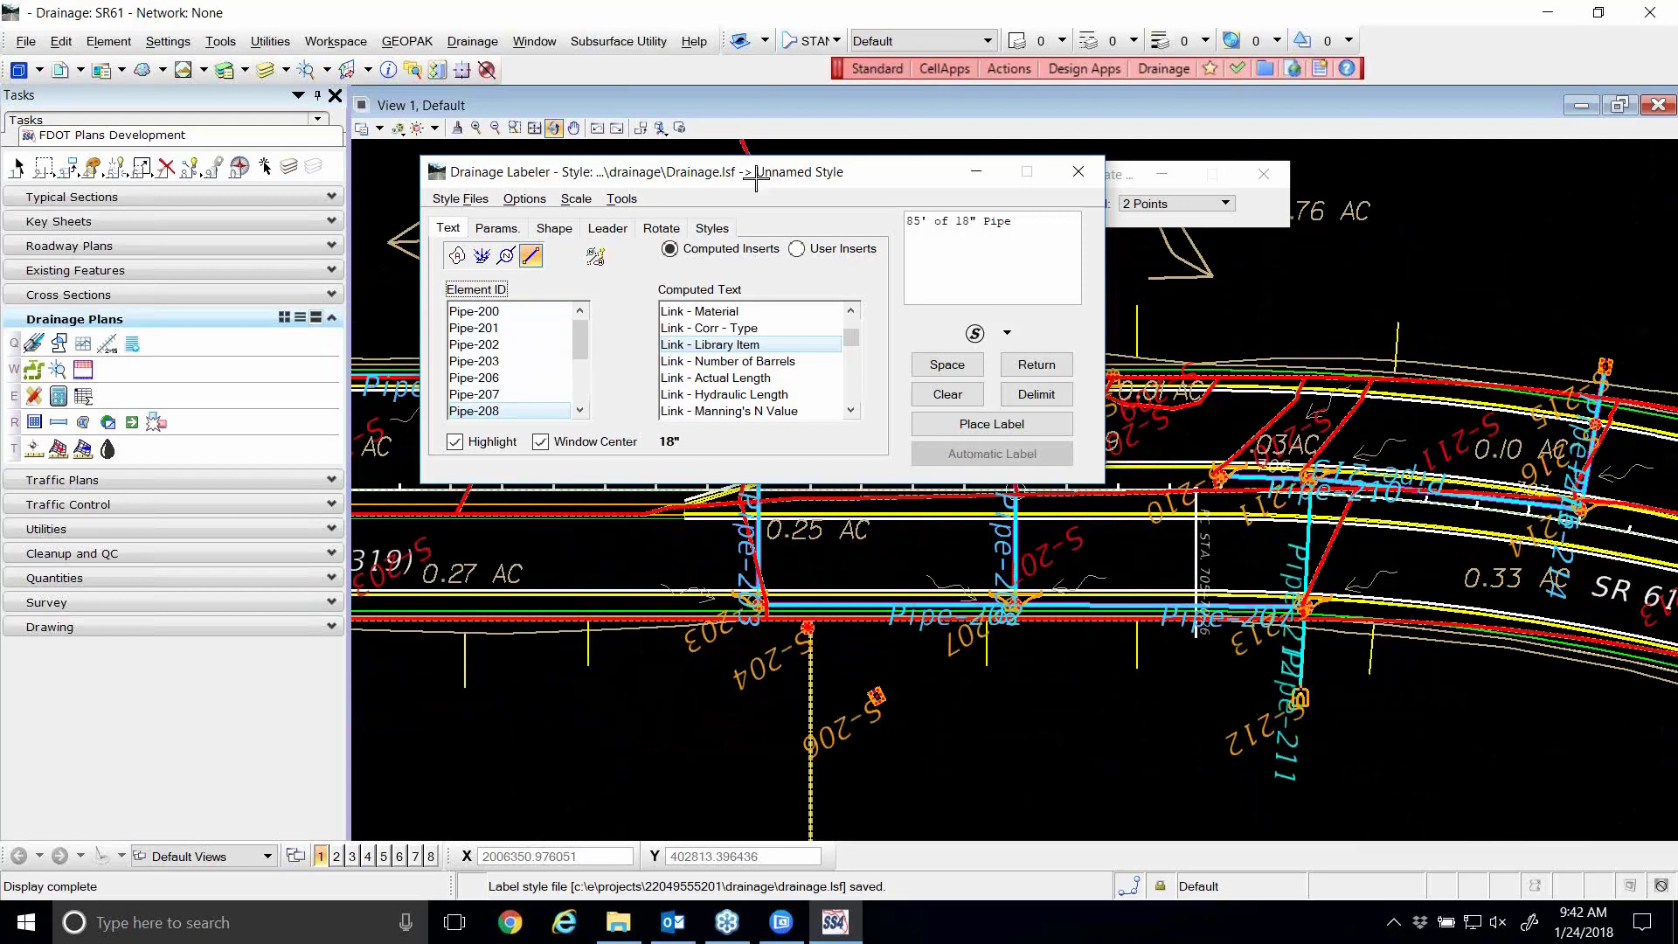
{"action": "left_click_drag", "start_coordinate": [770, 175], "coordinate": [770, 188]}
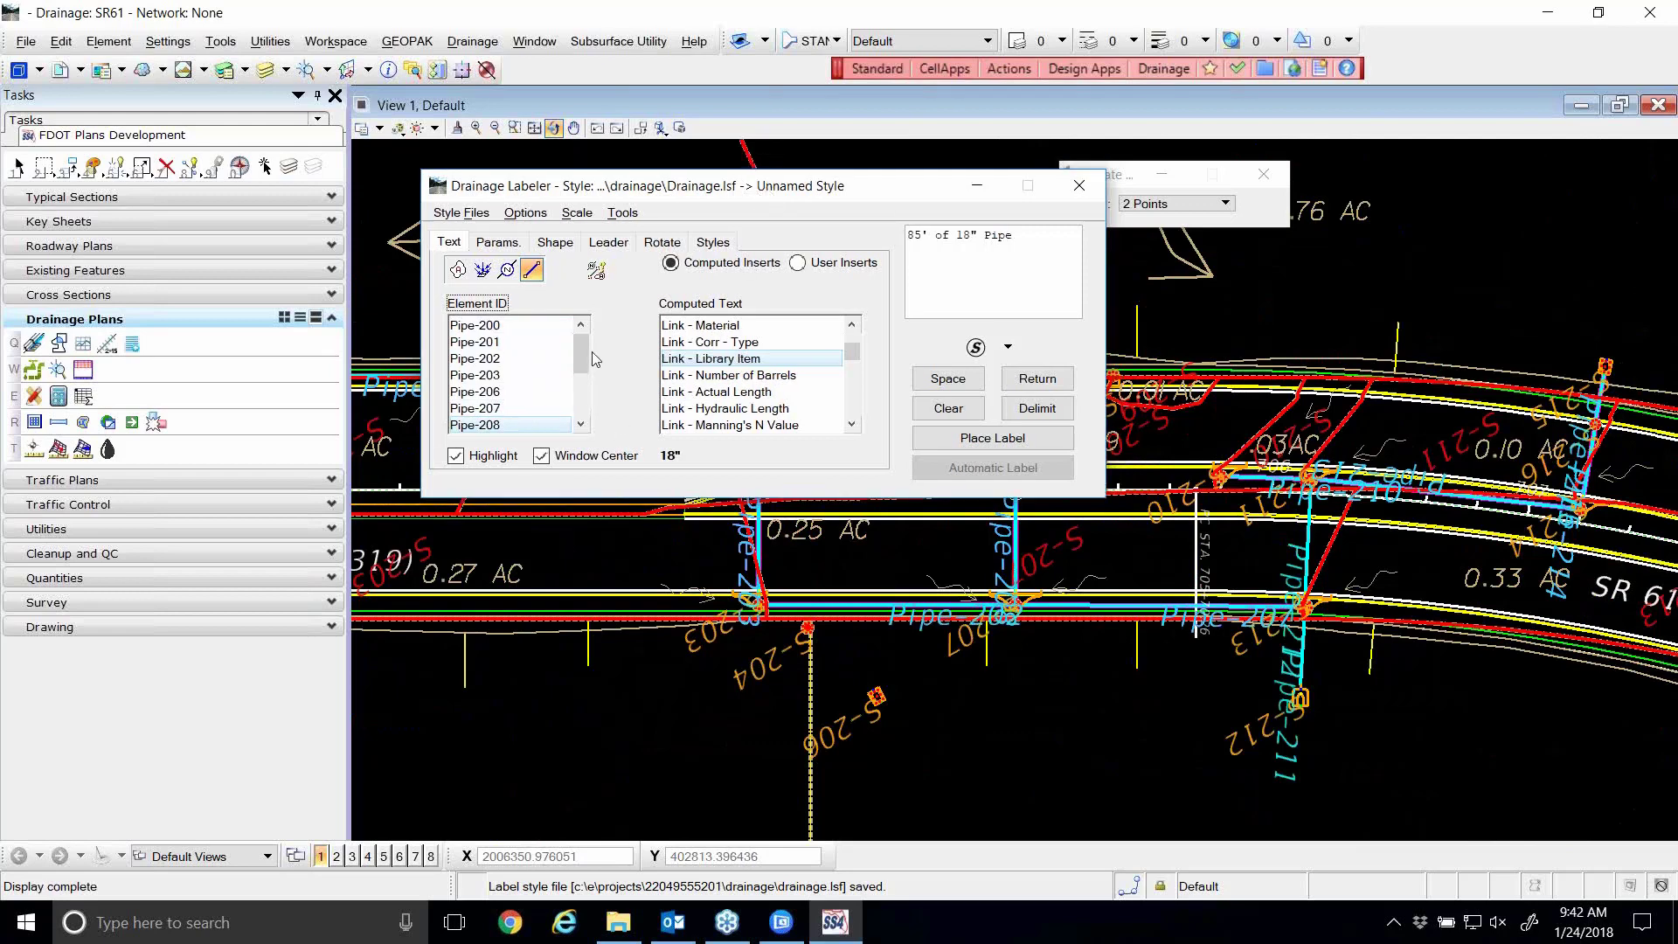
{"action": "left_click_drag", "start_coordinate": [581, 354], "coordinate": [581, 400]}
{"action": "left_click", "coordinate": [501, 374]}
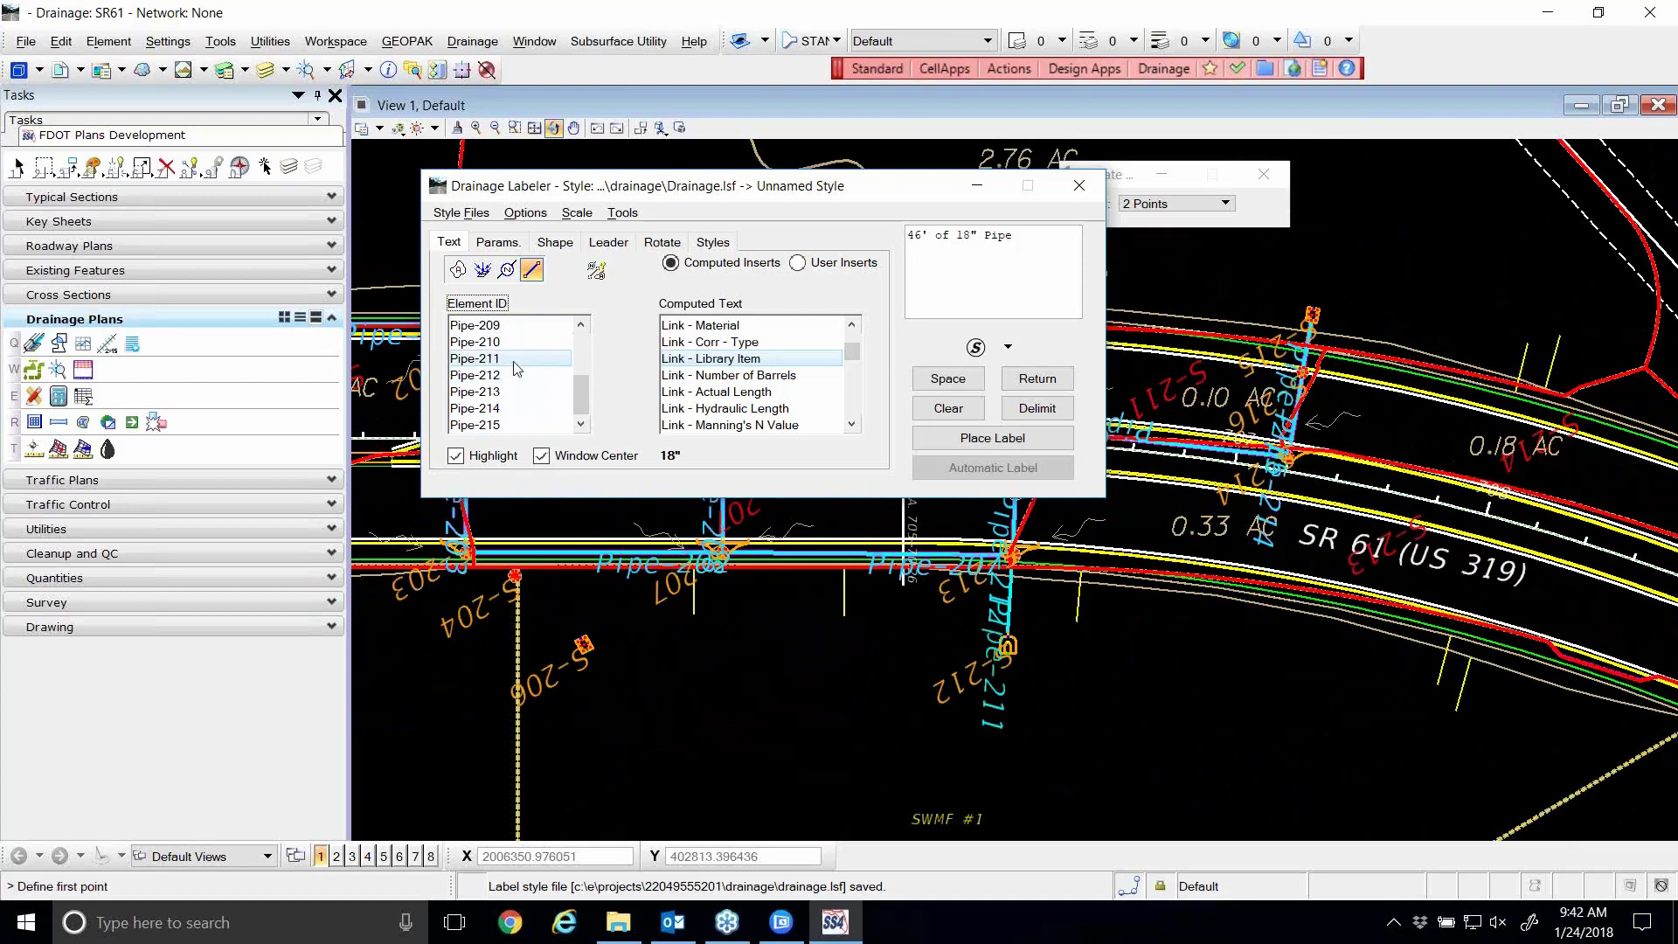
{"action": "left_click", "coordinate": [499, 360]}
{"action": "left_click_drag", "start_coordinate": [619, 190], "coordinate": [612, 265]}
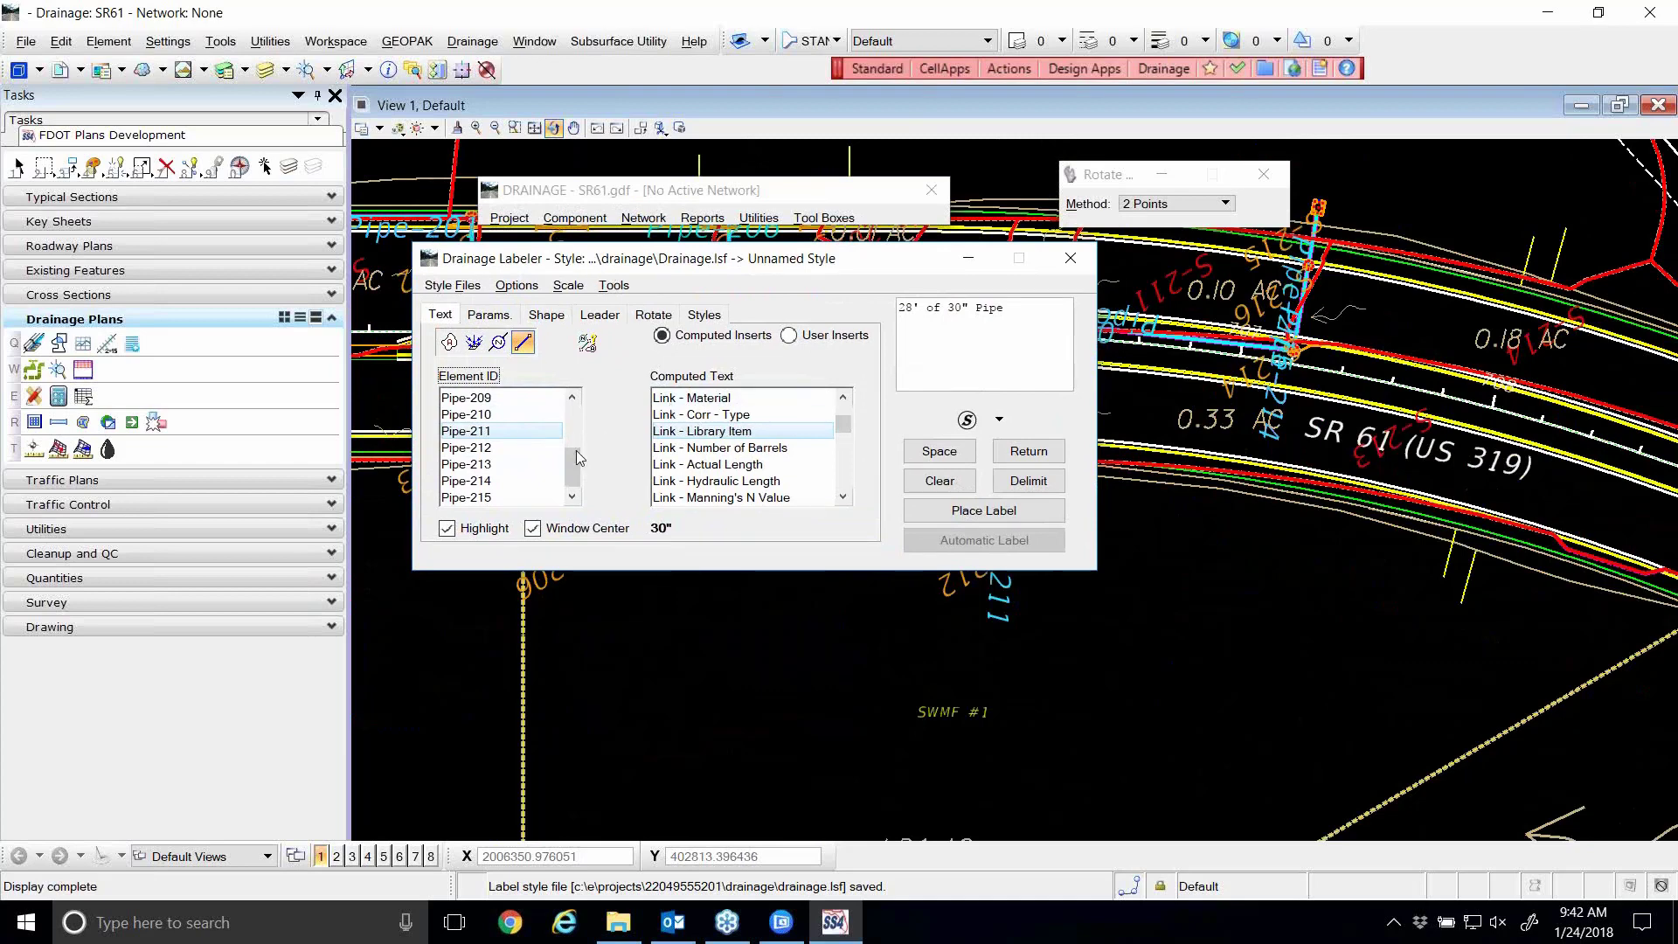
{"action": "scroll", "coordinate": [562, 450], "scroll_direction": "up", "scroll_amount": 3}
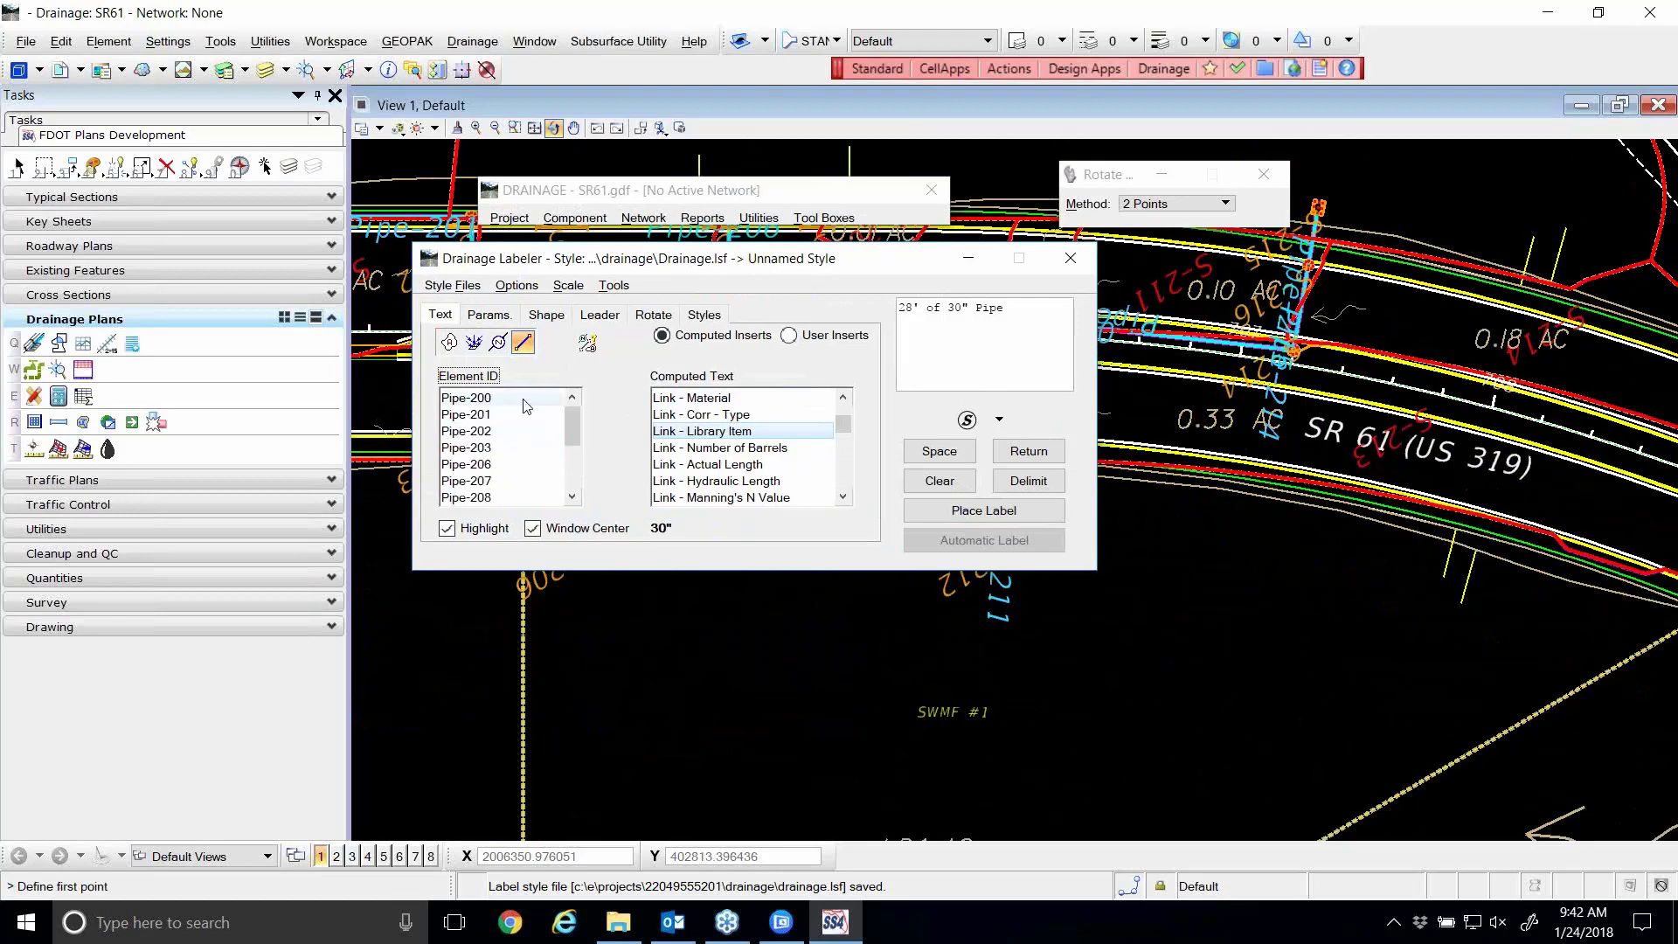
{"action": "left_click", "coordinate": [495, 398]}
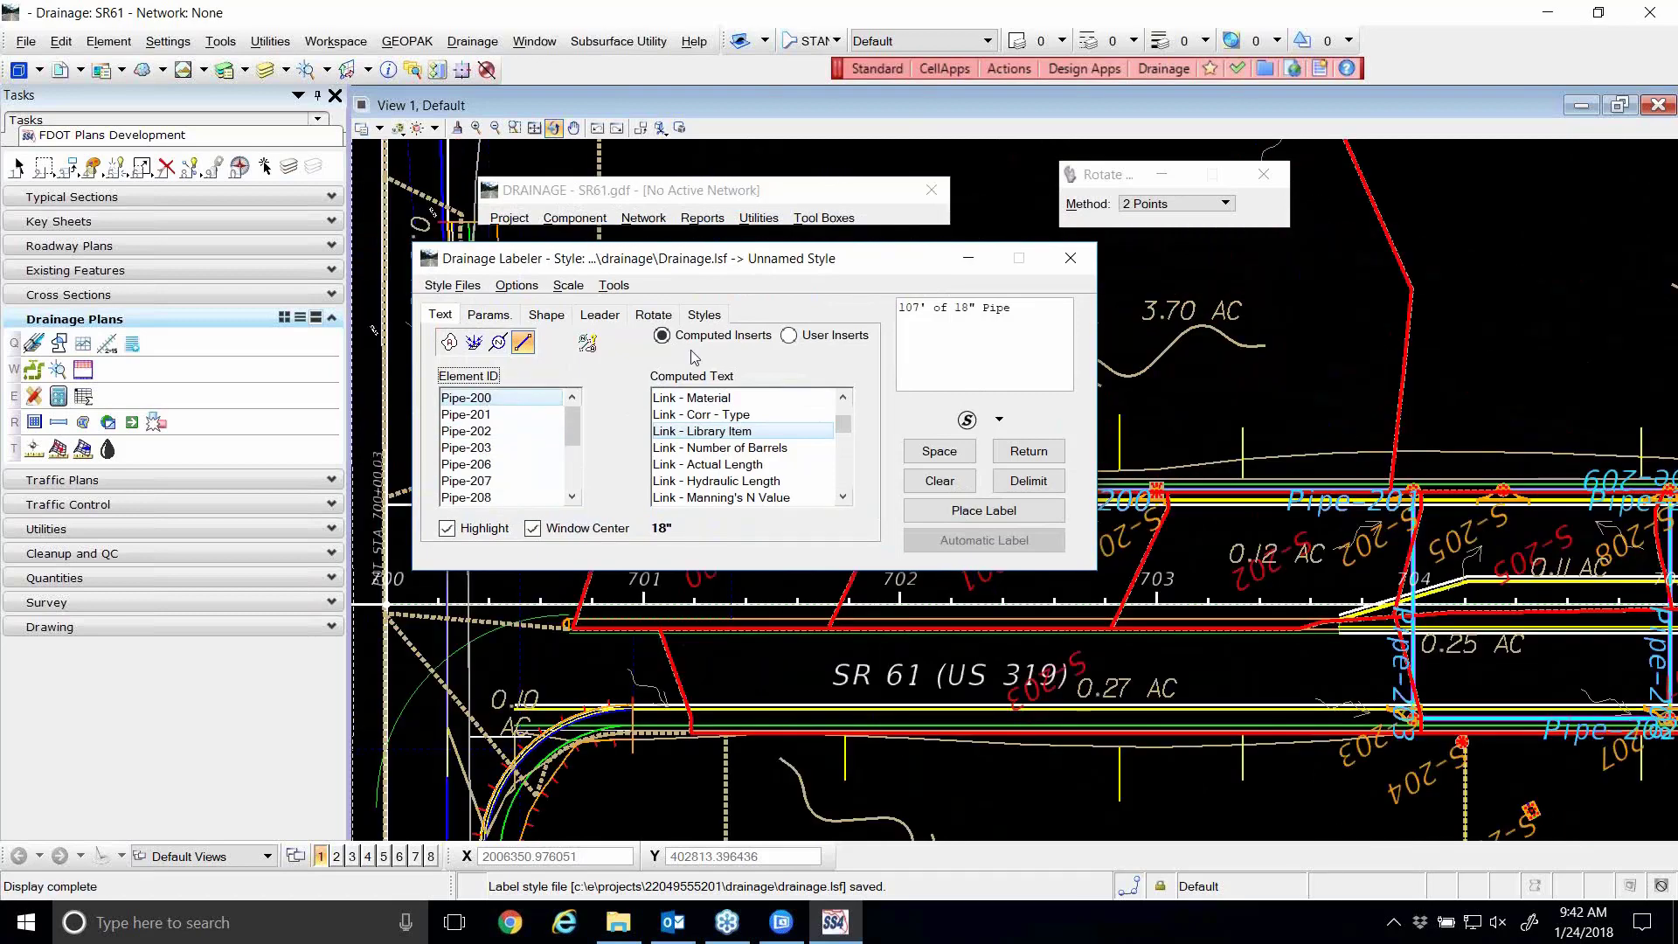
- Compare the composed length and size text of Pipe-200 with that of Pipe-211, and reselect Pipe-200
{"action": "left_click", "coordinate": [923, 309]}
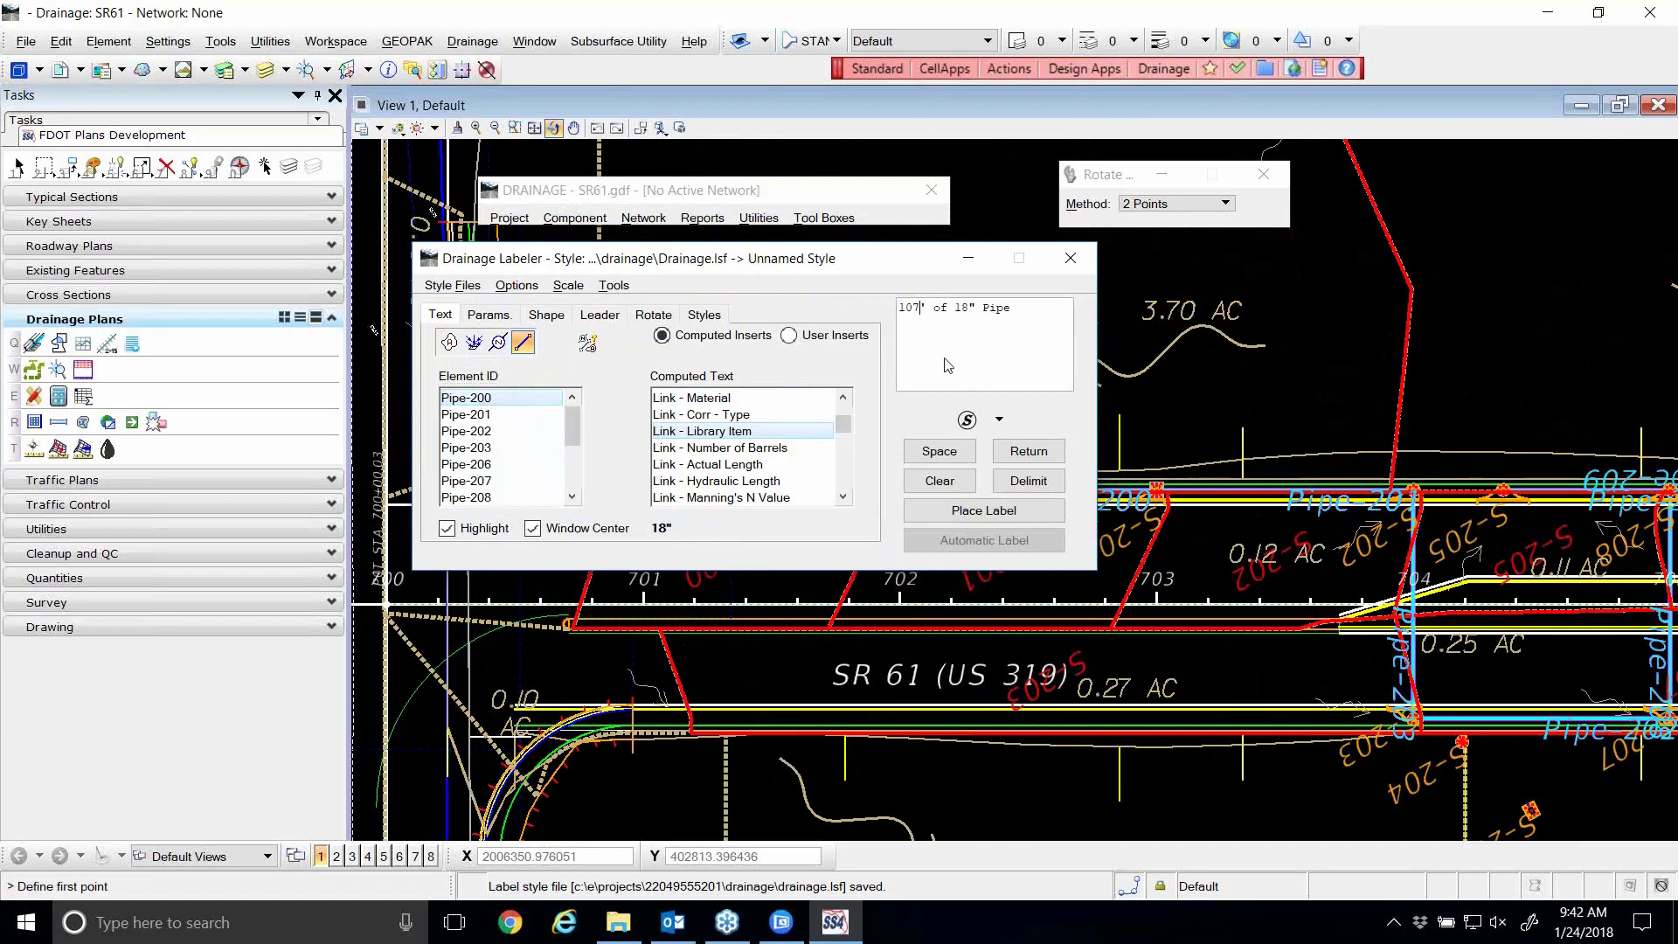
{"action": "left_click", "coordinate": [498, 414]}
{"action": "scroll", "coordinate": [477, 448], "scroll_direction": "down", "scroll_amount": 3}
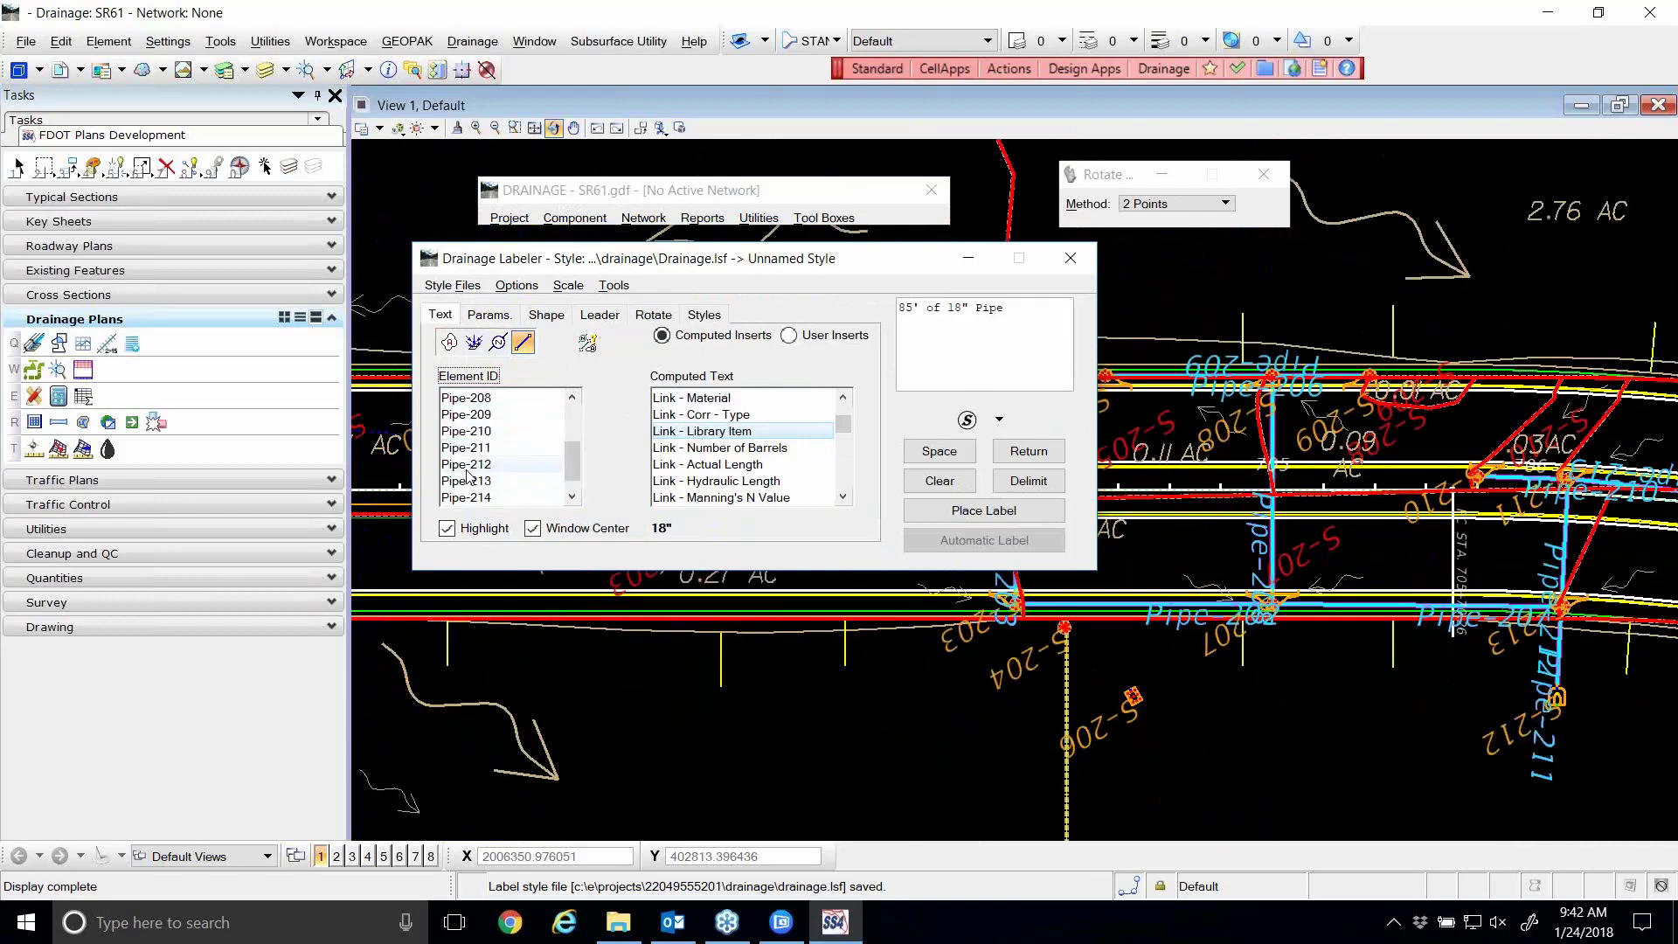
{"action": "left_click", "coordinate": [476, 447]}
{"action": "scroll", "coordinate": [476, 472], "scroll_direction": "up", "scroll_amount": 3}
{"action": "left_click", "coordinate": [472, 399]}
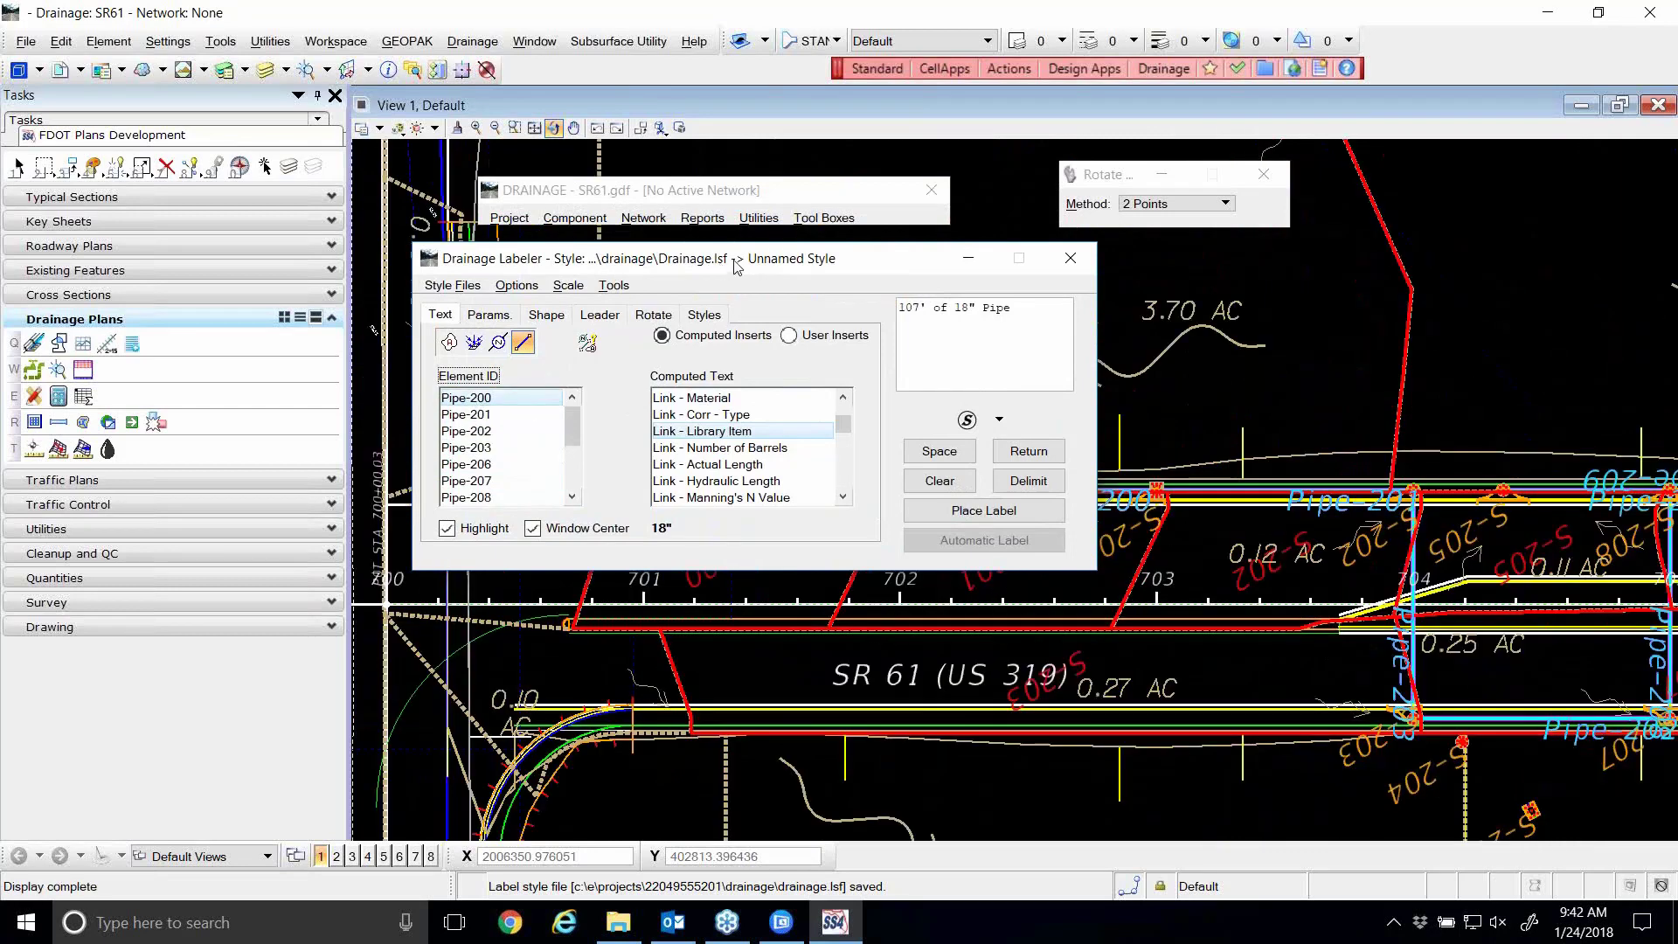
- Move the labeler, Rotate and Drainage windows higher over the view
{"action": "left_click_drag", "start_coordinate": [726, 265], "coordinate": [749, 260]}
{"action": "left_click_drag", "start_coordinate": [1081, 181], "coordinate": [1076, 142]}
{"action": "left_click_drag", "start_coordinate": [799, 186], "coordinate": [796, 168]}
{"action": "left_click_drag", "start_coordinate": [841, 255], "coordinate": [853, 231]}
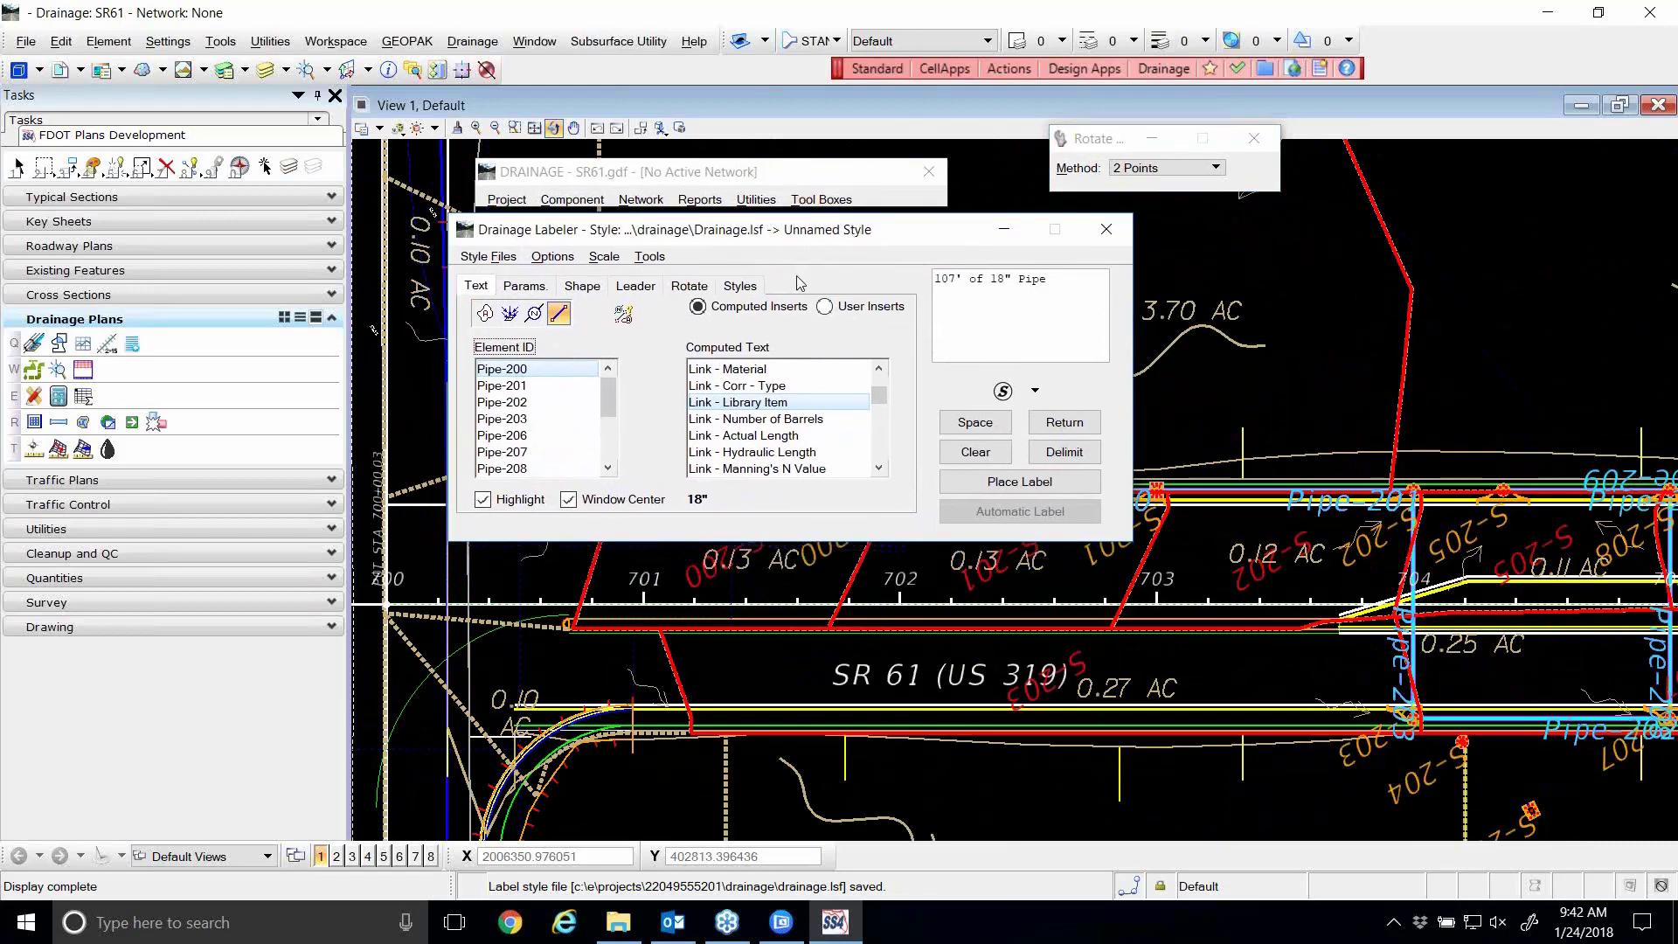
- Check the label text of further pipes up to Pipe-211 and make Pipe-200 the element to label again
{"action": "left_click", "coordinate": [516, 402]}
{"action": "left_click", "coordinate": [519, 423]}
{"action": "scroll", "coordinate": [516, 428], "scroll_direction": "down", "scroll_amount": 2}
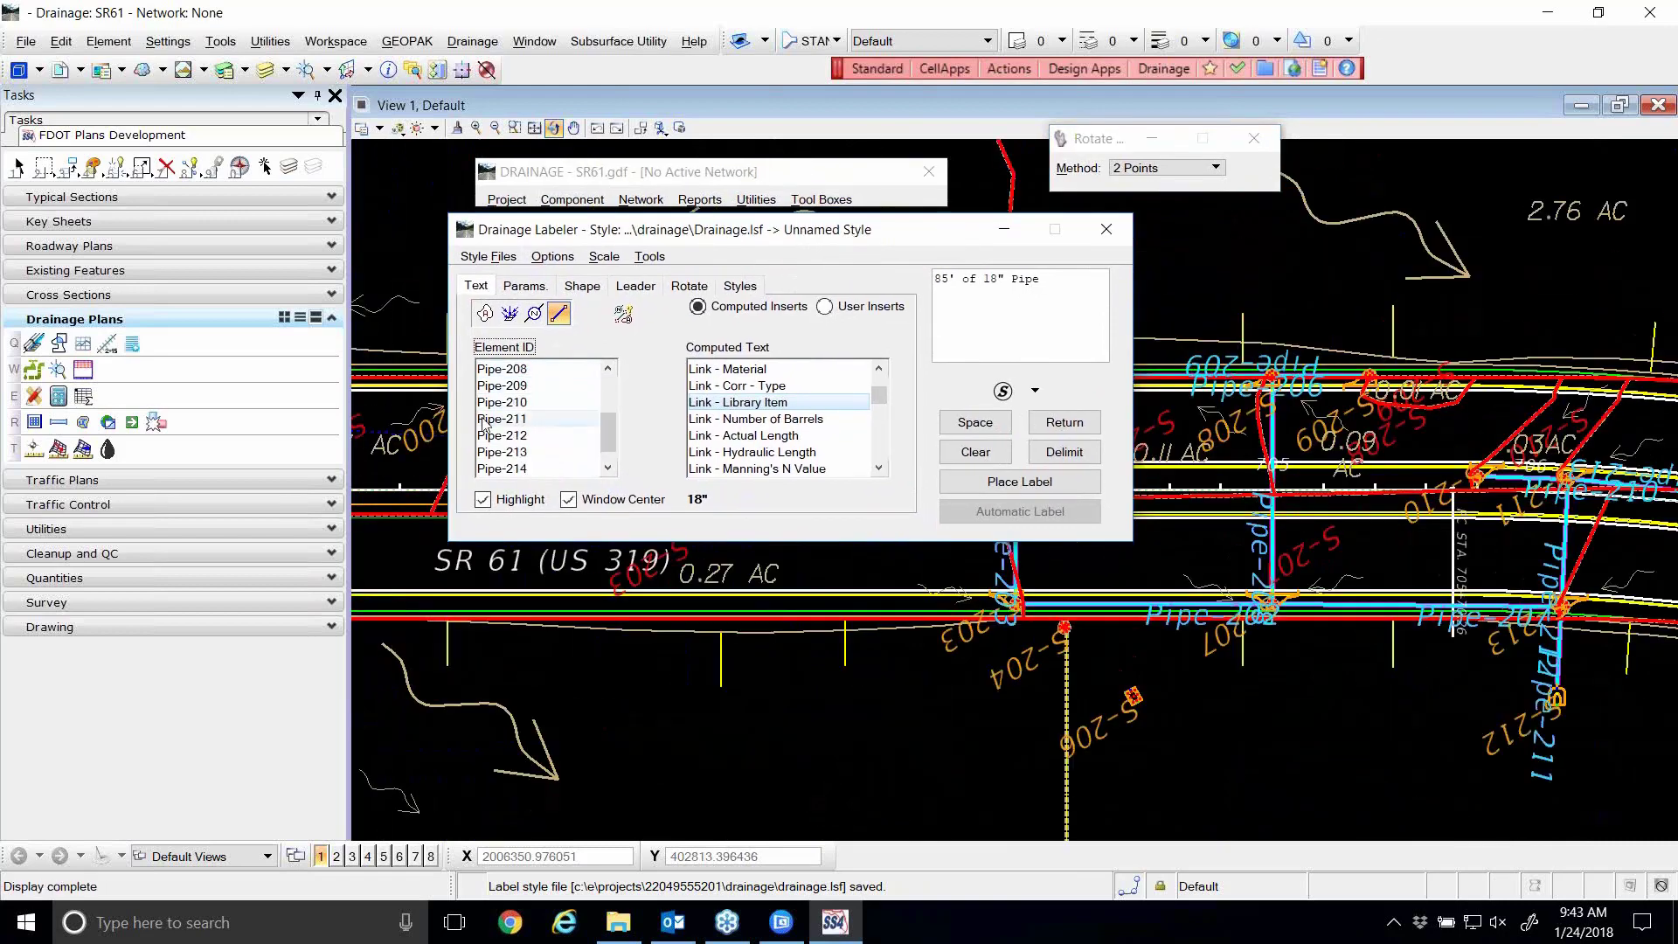
{"action": "left_click", "coordinate": [503, 423]}
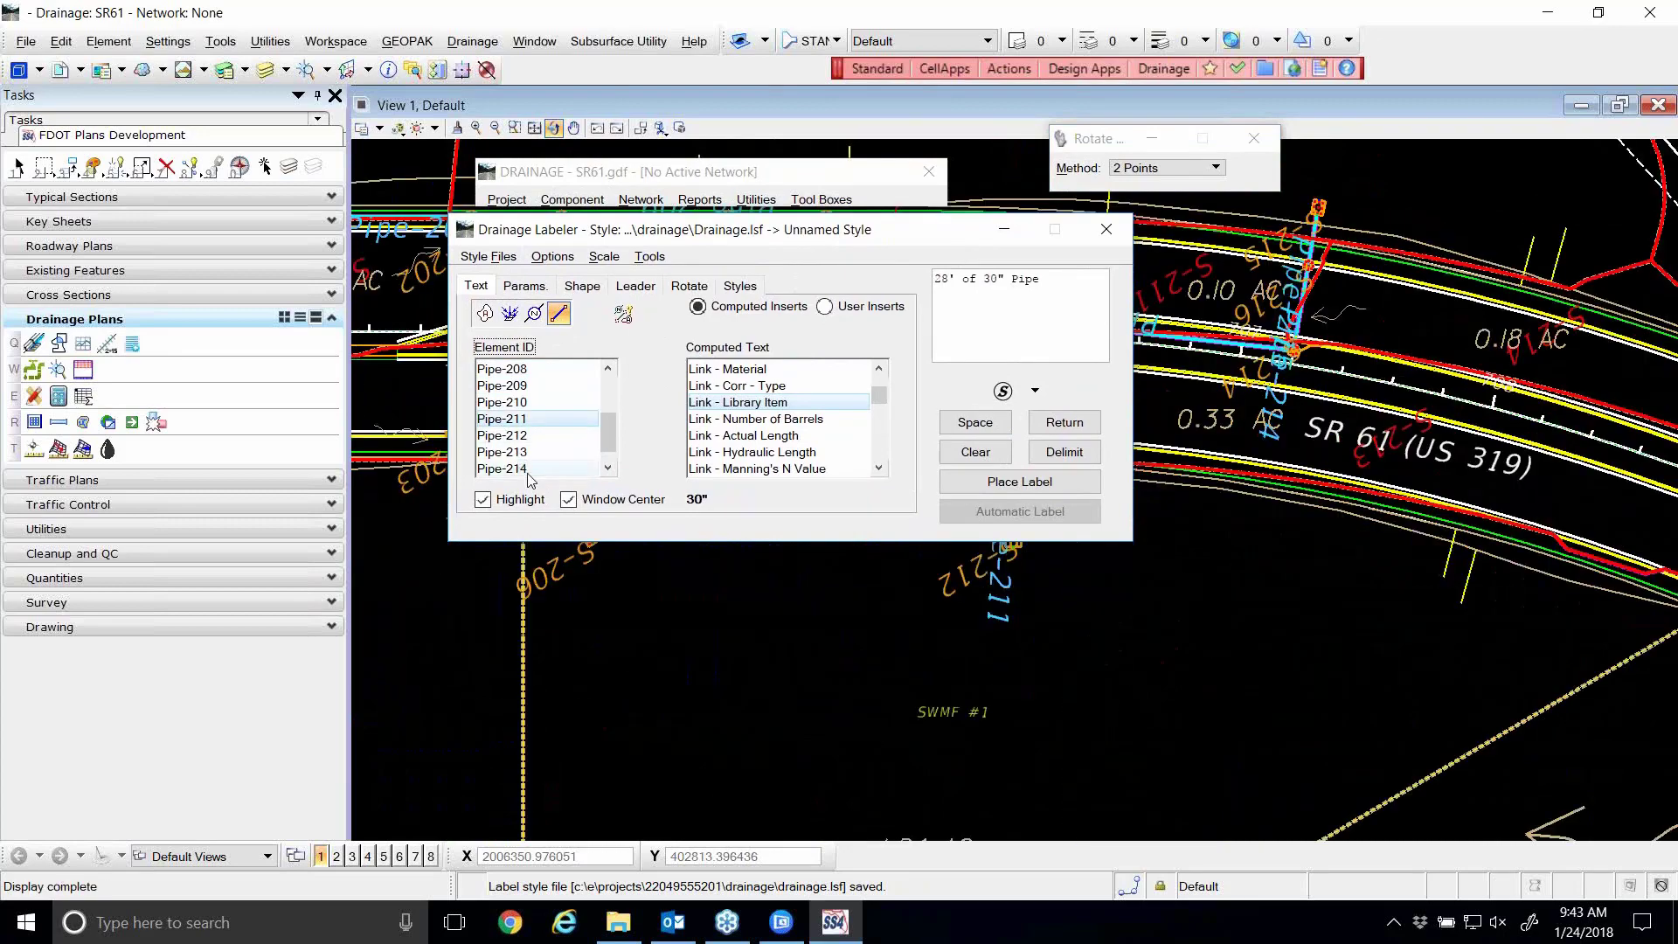
{"action": "scroll", "coordinate": [514, 402], "scroll_direction": "up", "scroll_amount": 2}
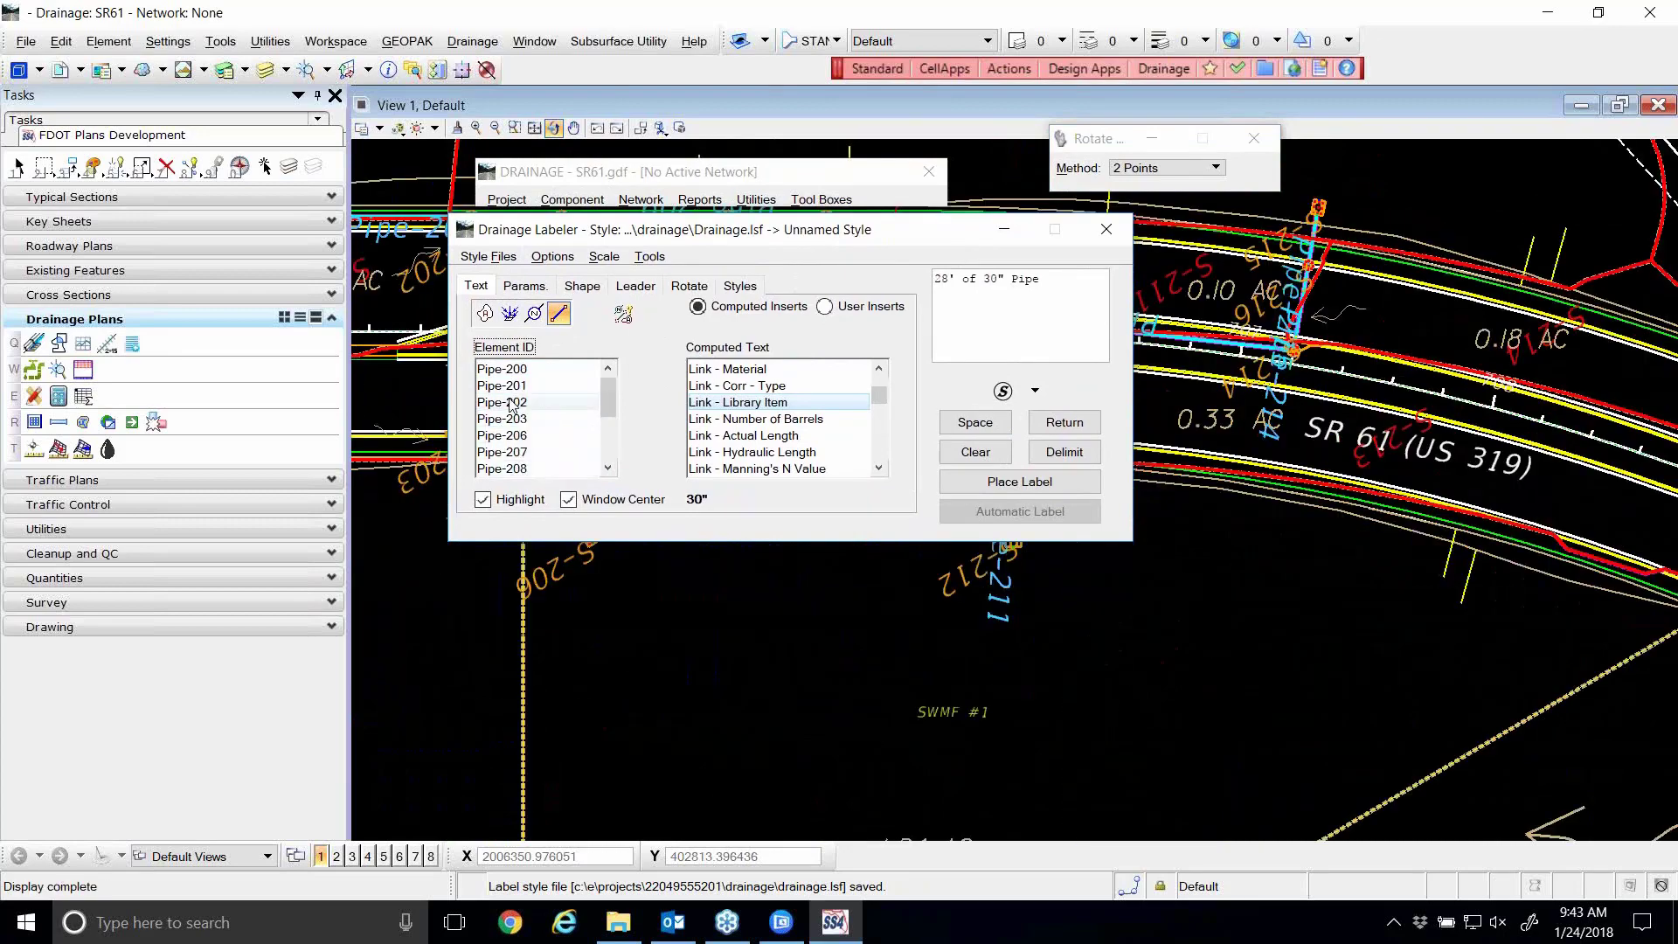
{"action": "left_click", "coordinate": [503, 371]}
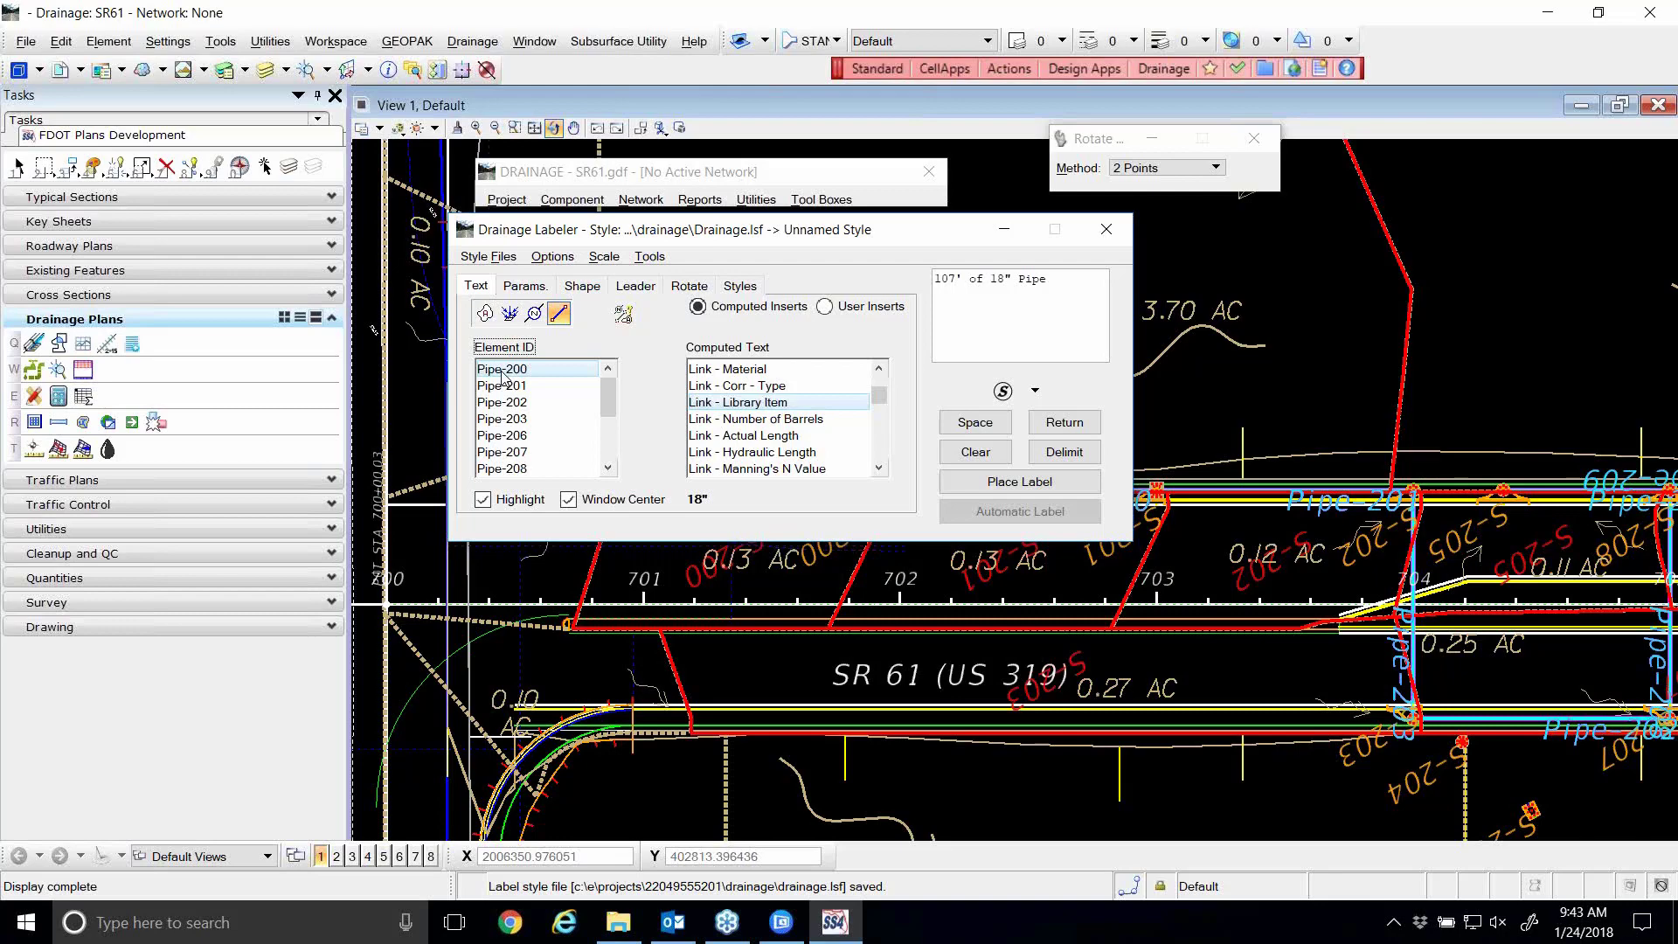
- Match the pipe label's text preferences and symbology to the existing S-200 structure label
{"action": "left_click", "coordinate": [623, 313]}
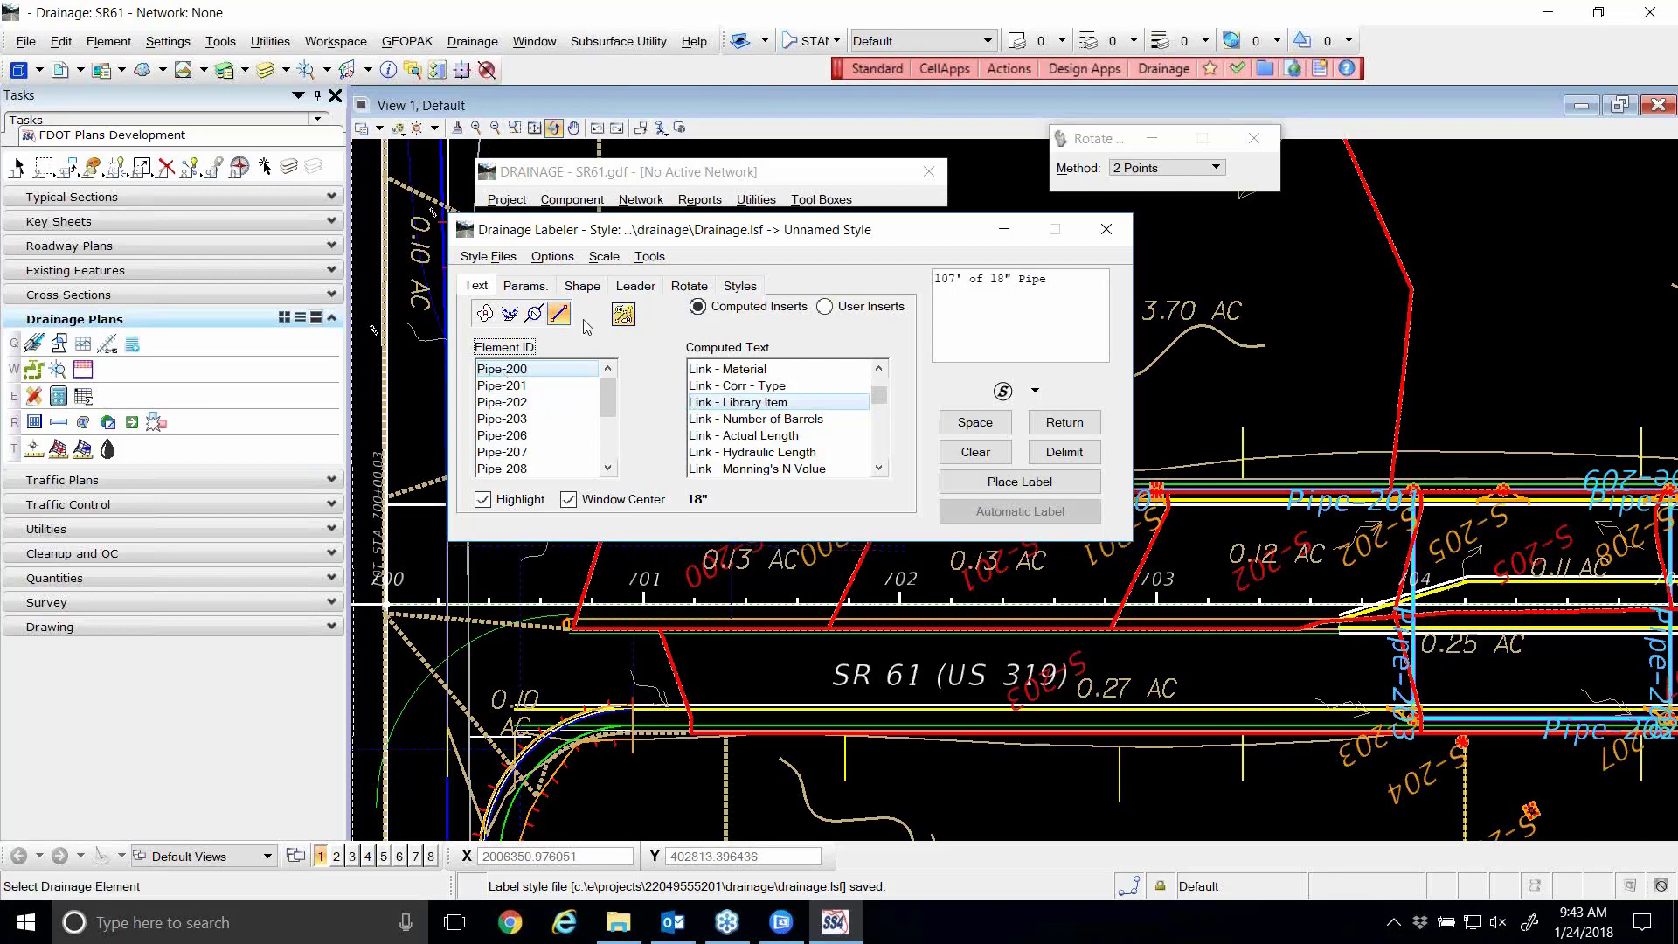
{"action": "left_click", "coordinate": [524, 286]}
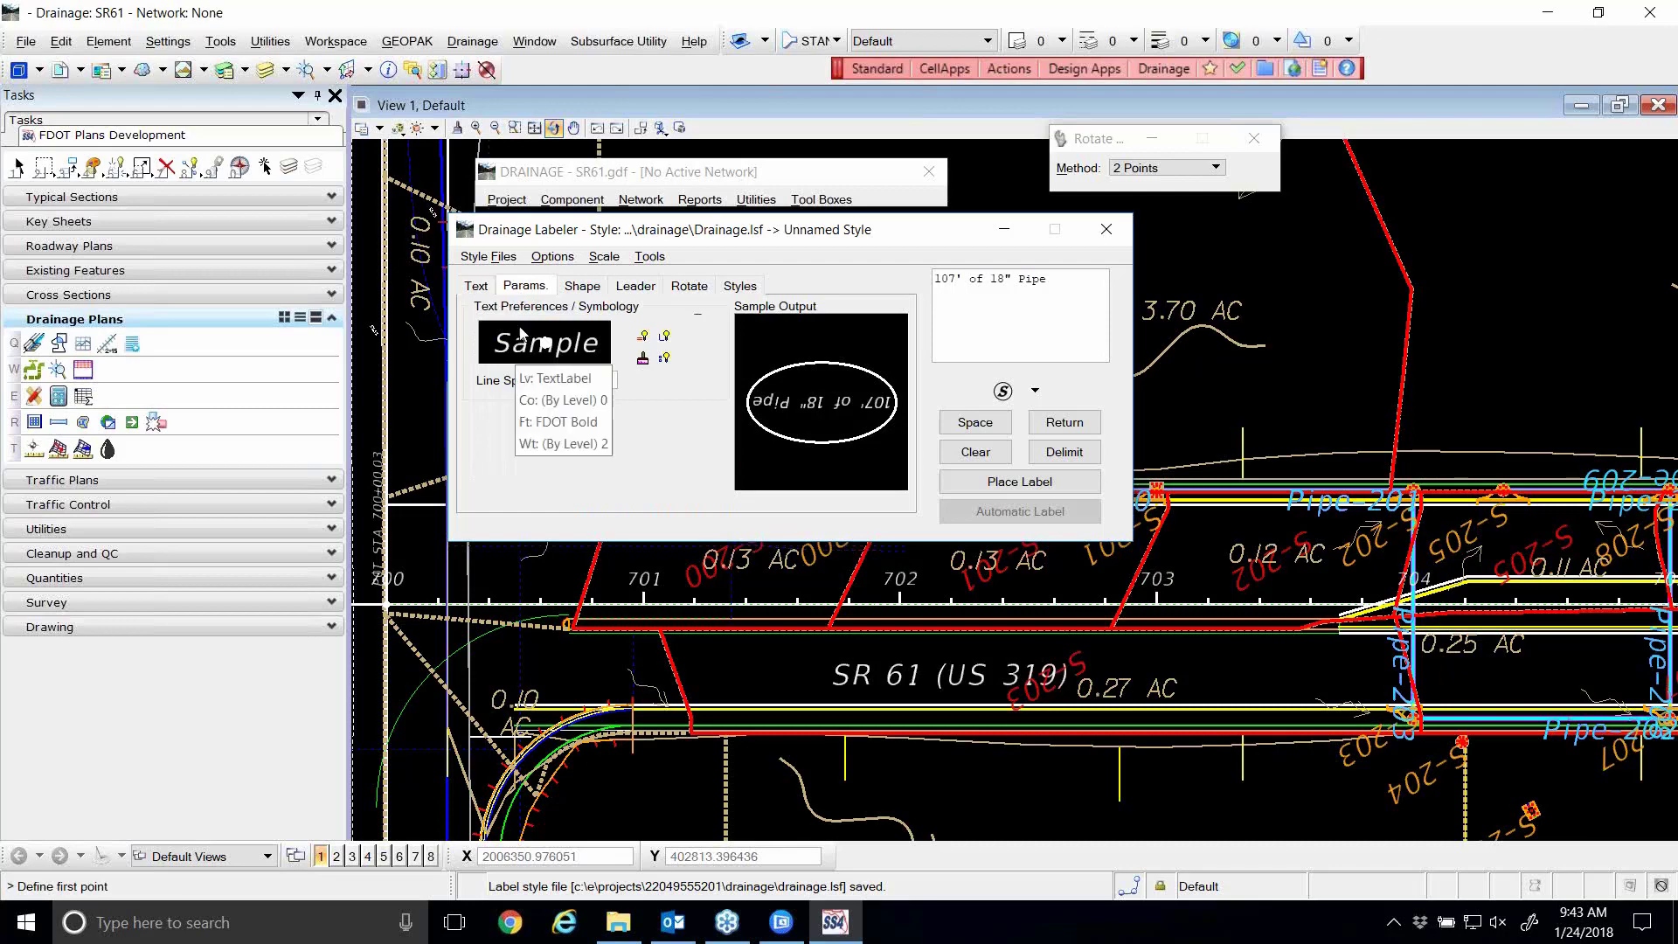
{"action": "left_click_drag", "start_coordinate": [728, 236], "coordinate": [1002, 508]}
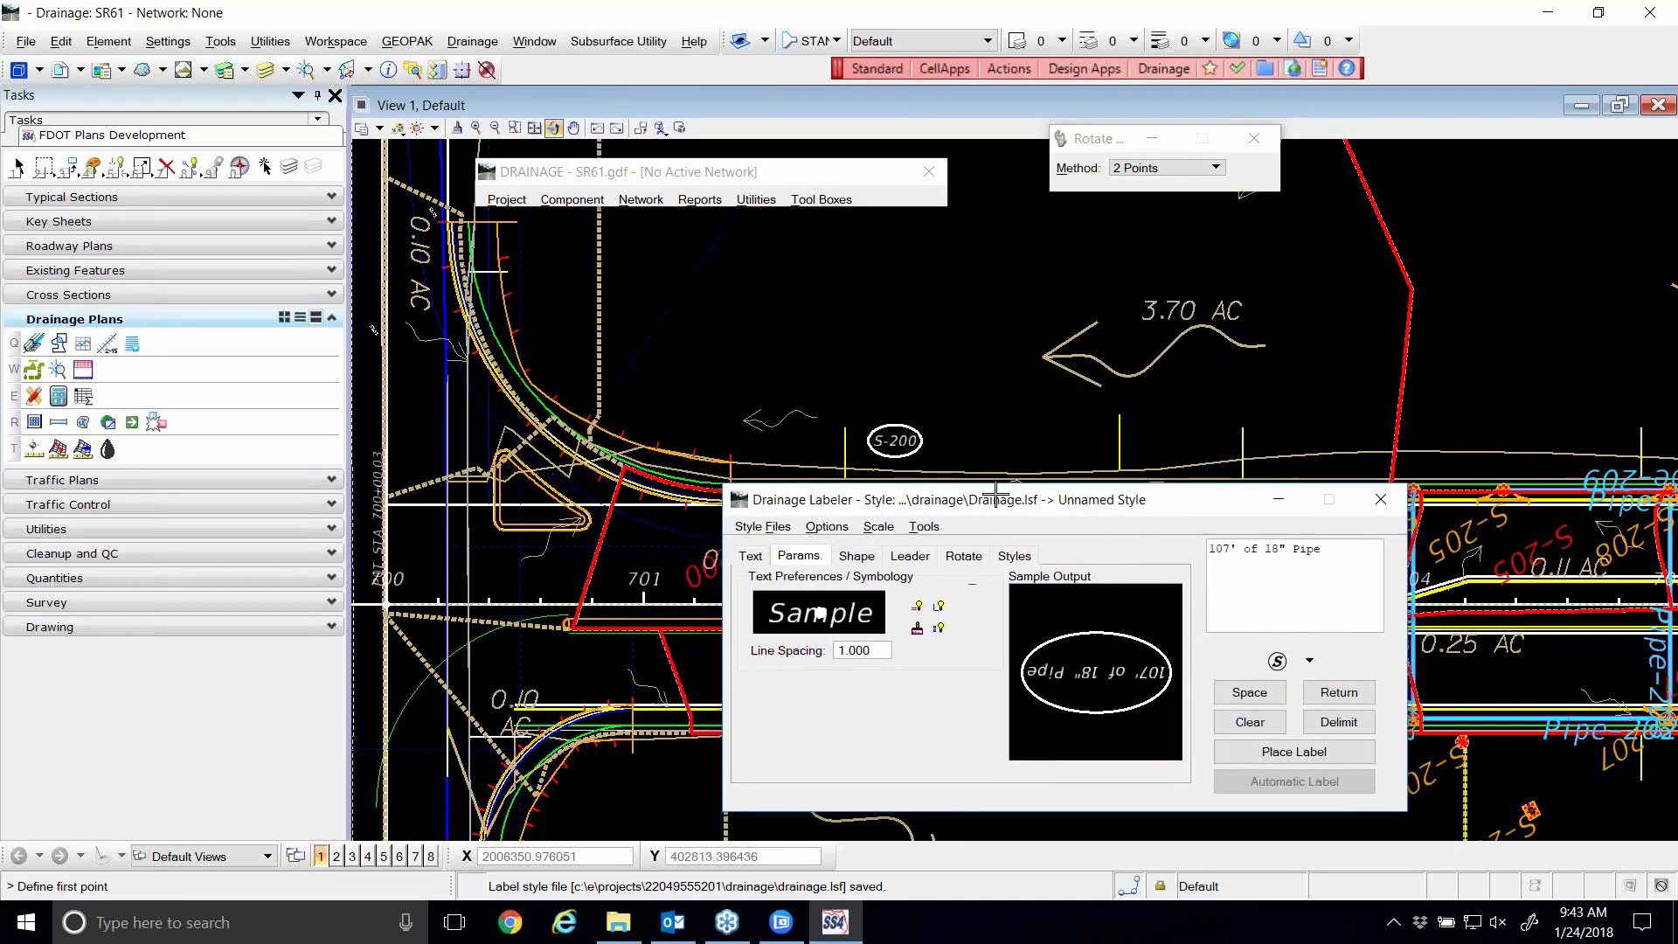
{"action": "scroll", "coordinate": [926, 472], "scroll_direction": "up", "scroll_amount": 3}
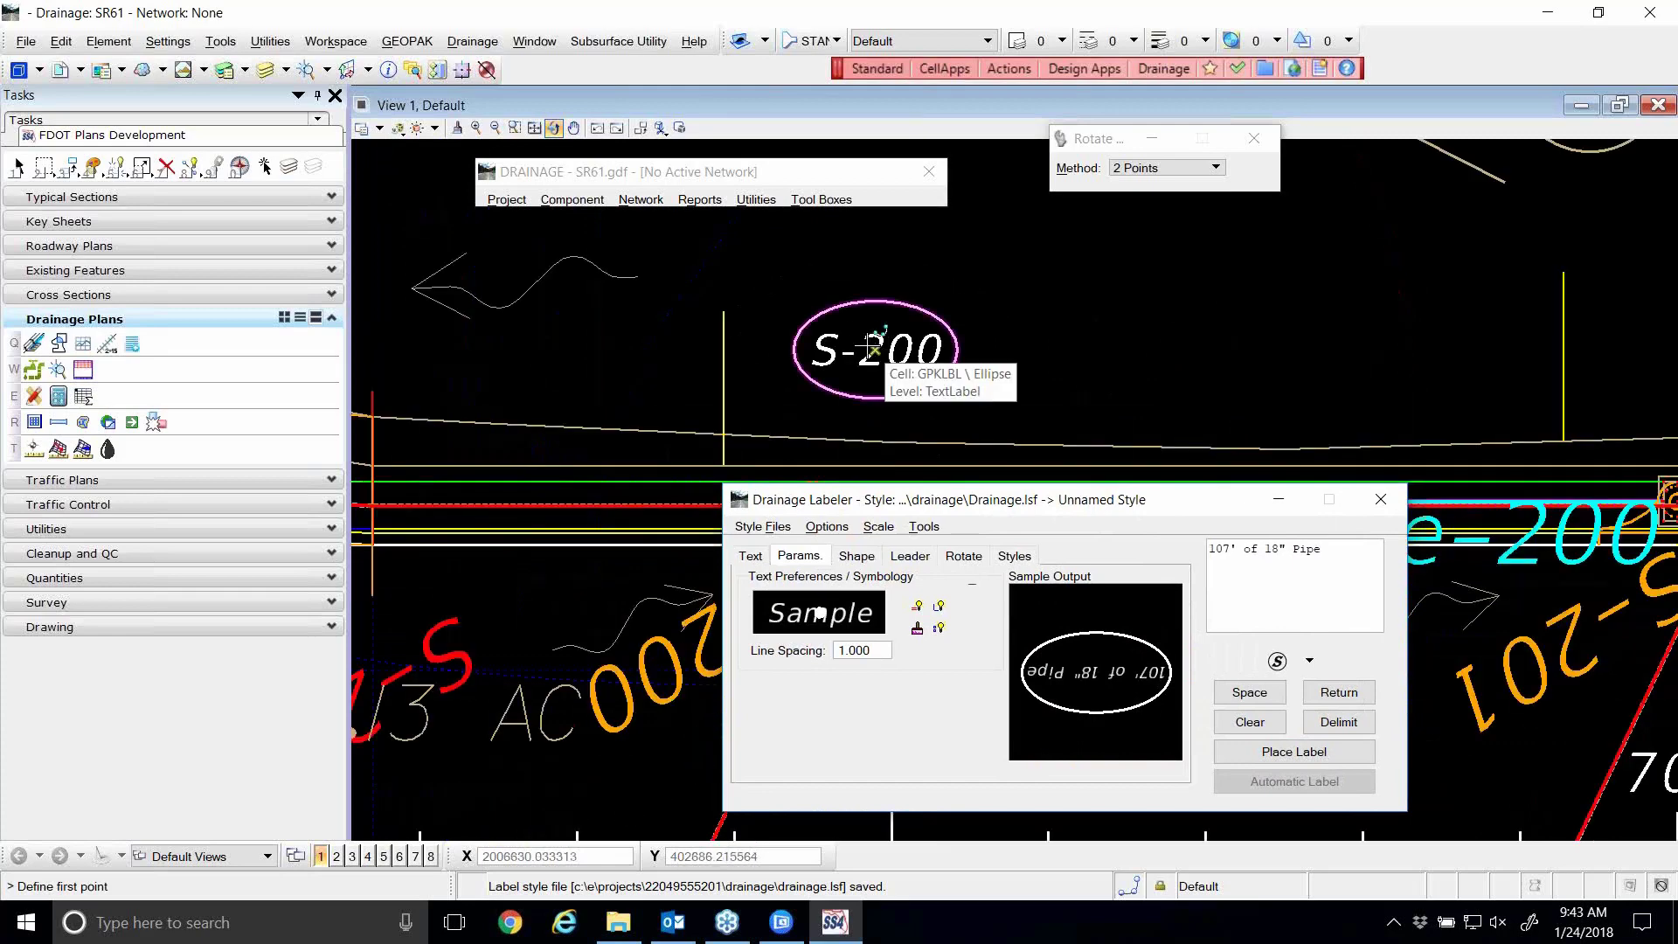
{"action": "right_click", "coordinate": [824, 619]}
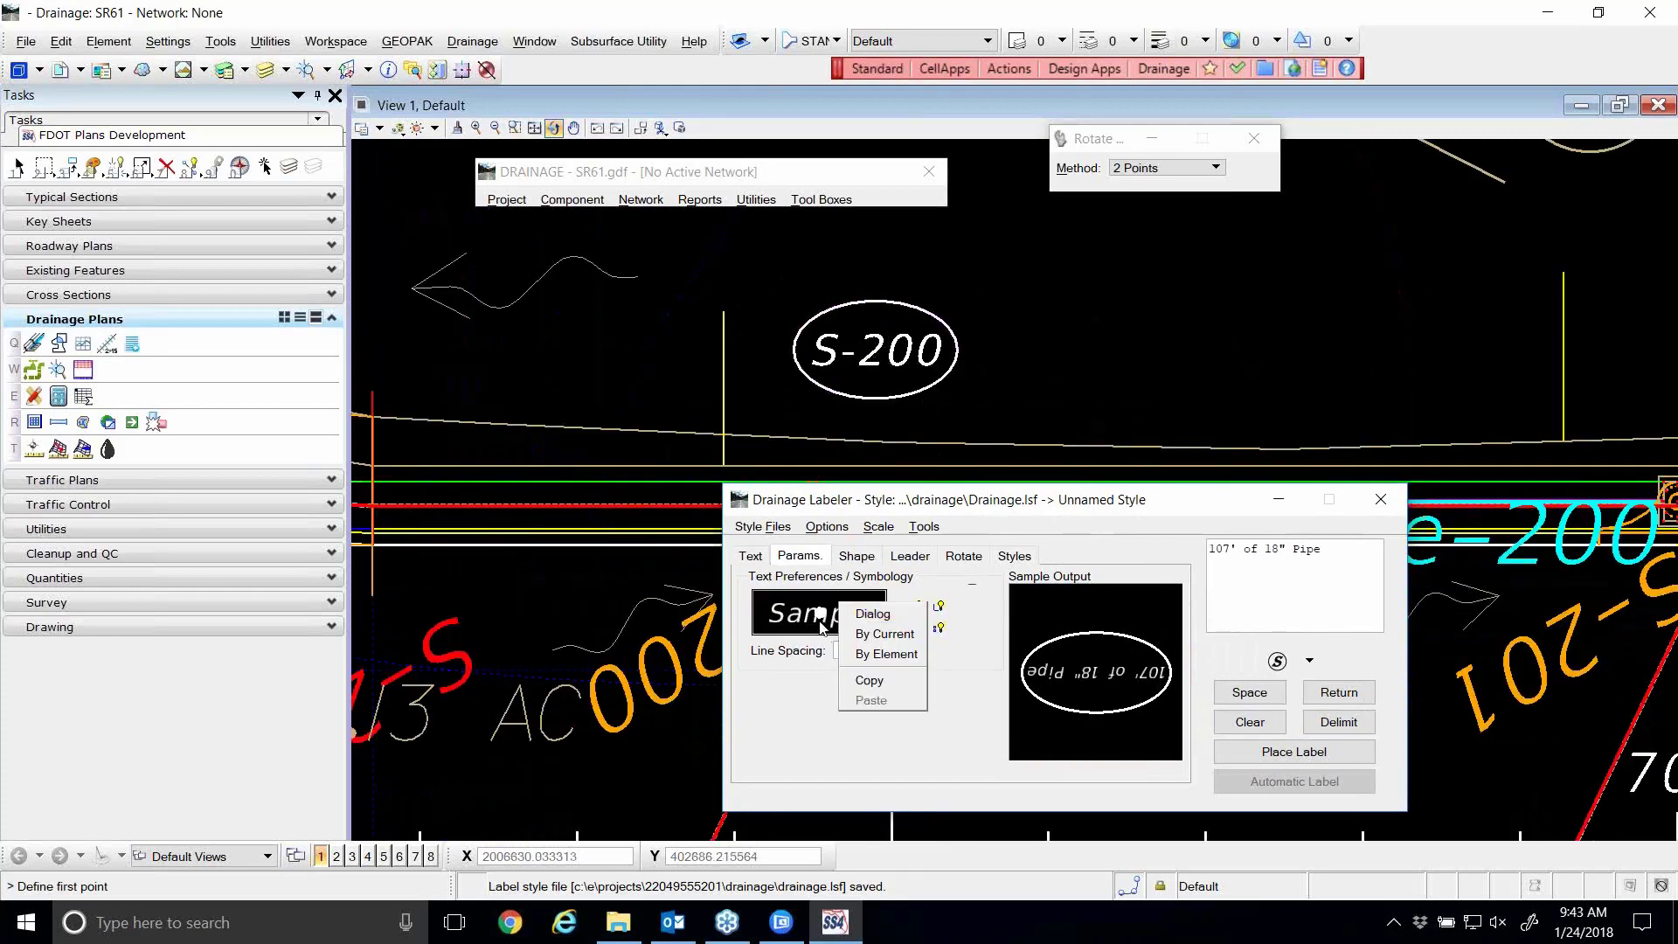
{"action": "left_click", "coordinate": [867, 655]}
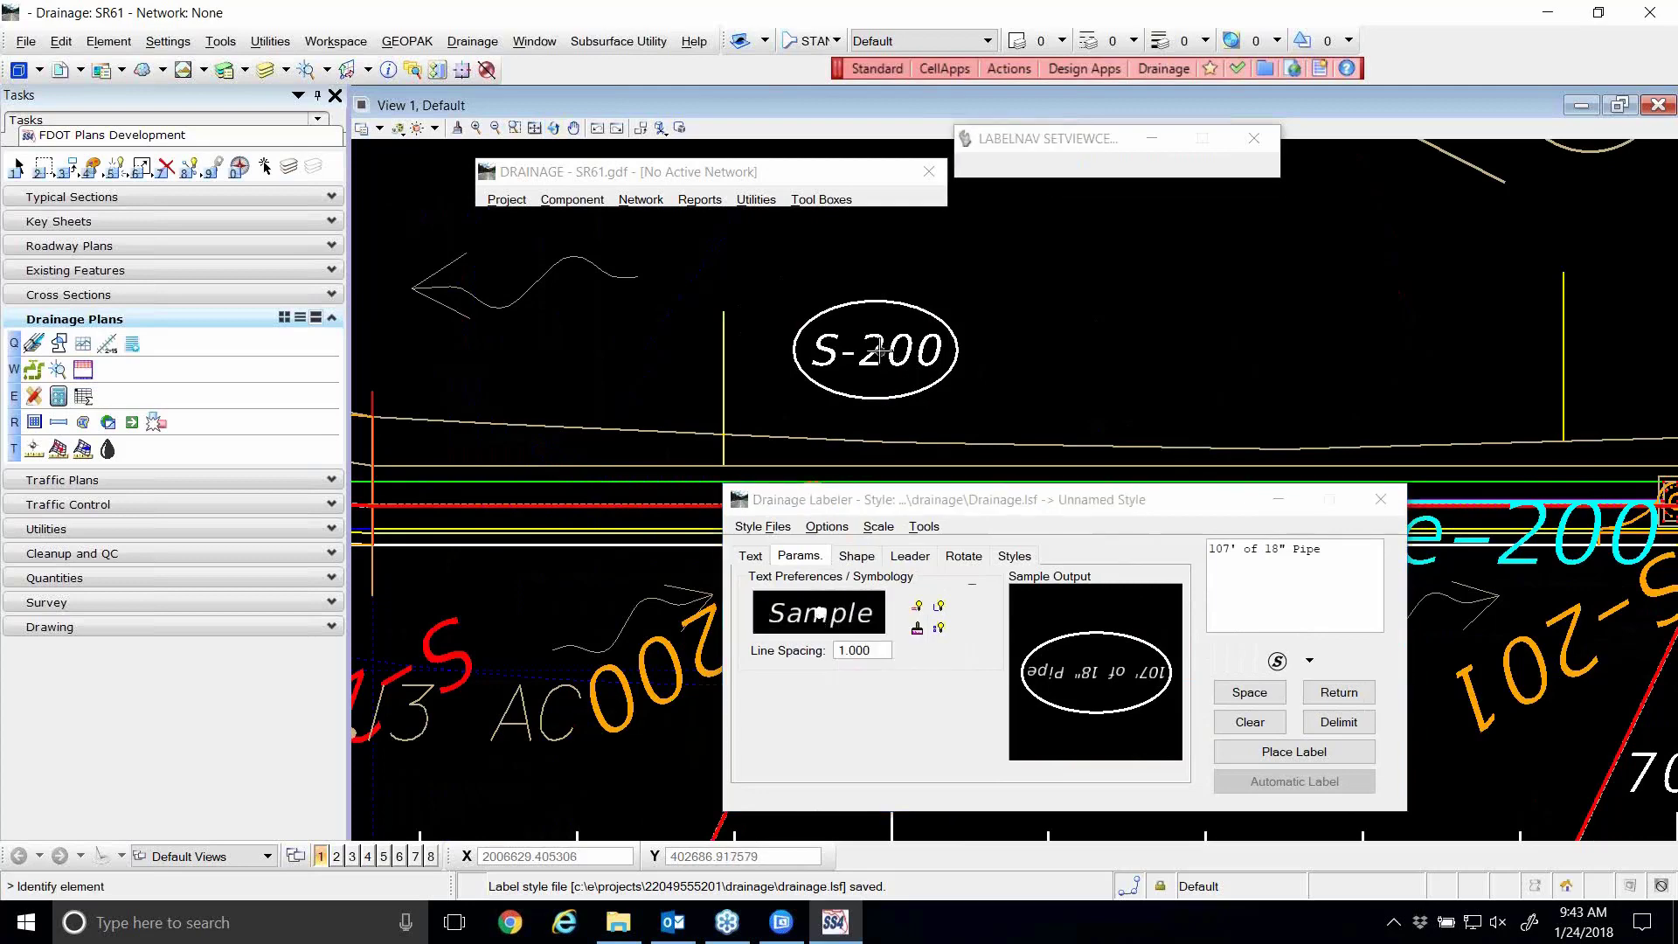
{"action": "left_click", "coordinate": [883, 349]}
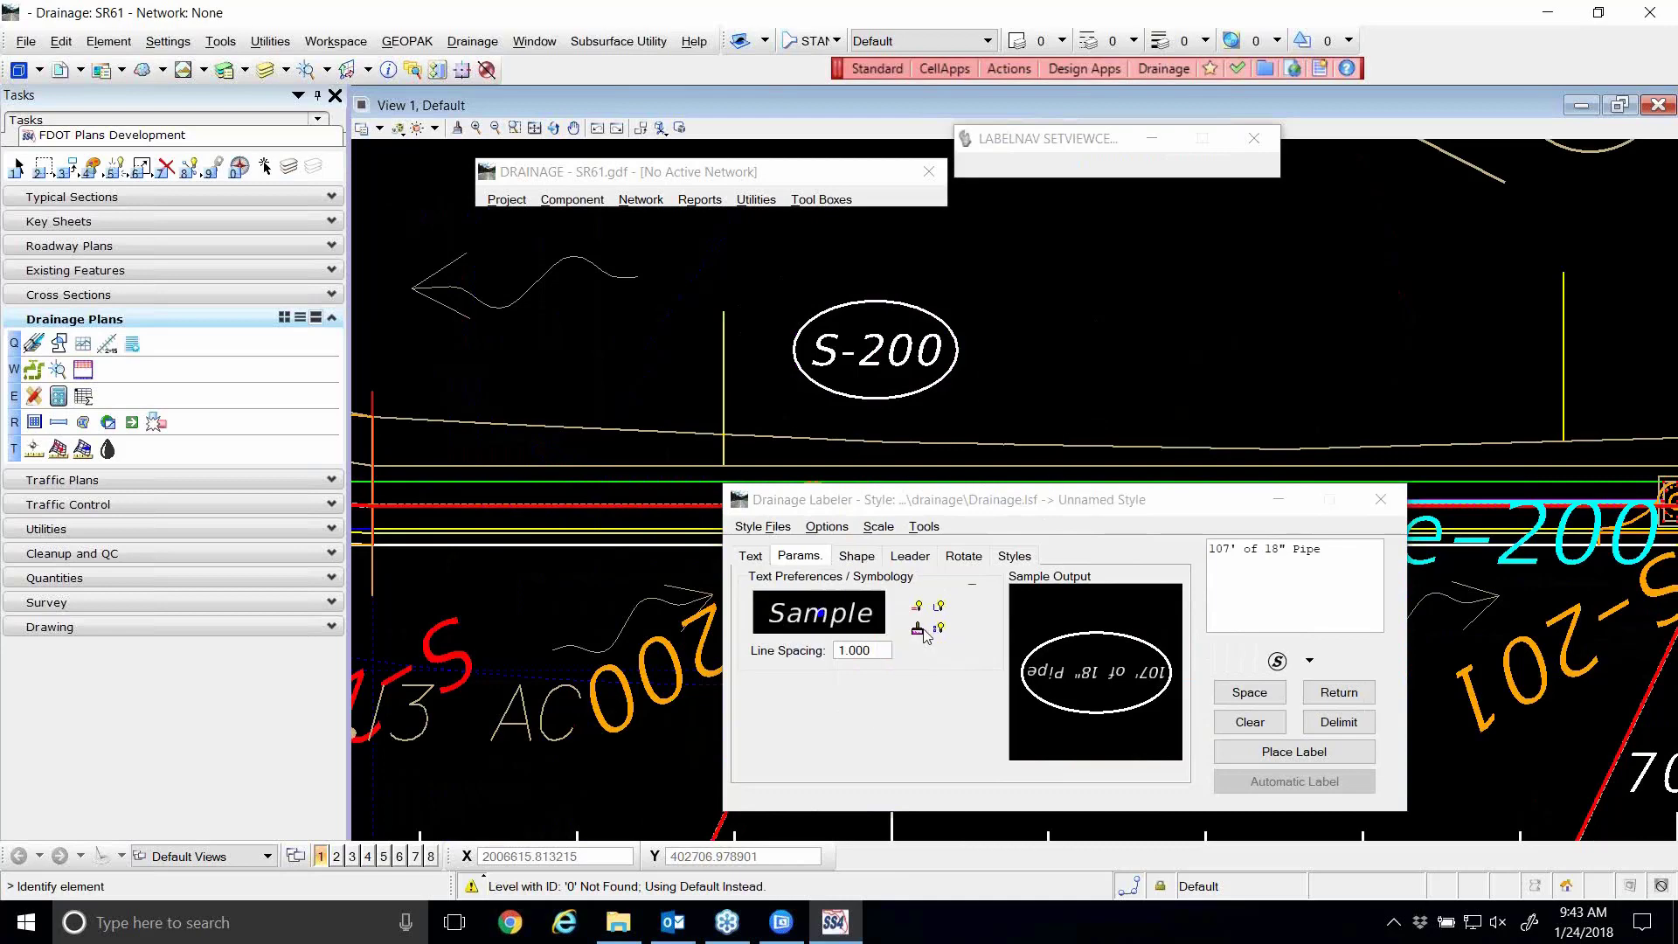
- Assign the pipe label's text to the TextLabel level in its feature settings
{"action": "left_click", "coordinate": [852, 612]}
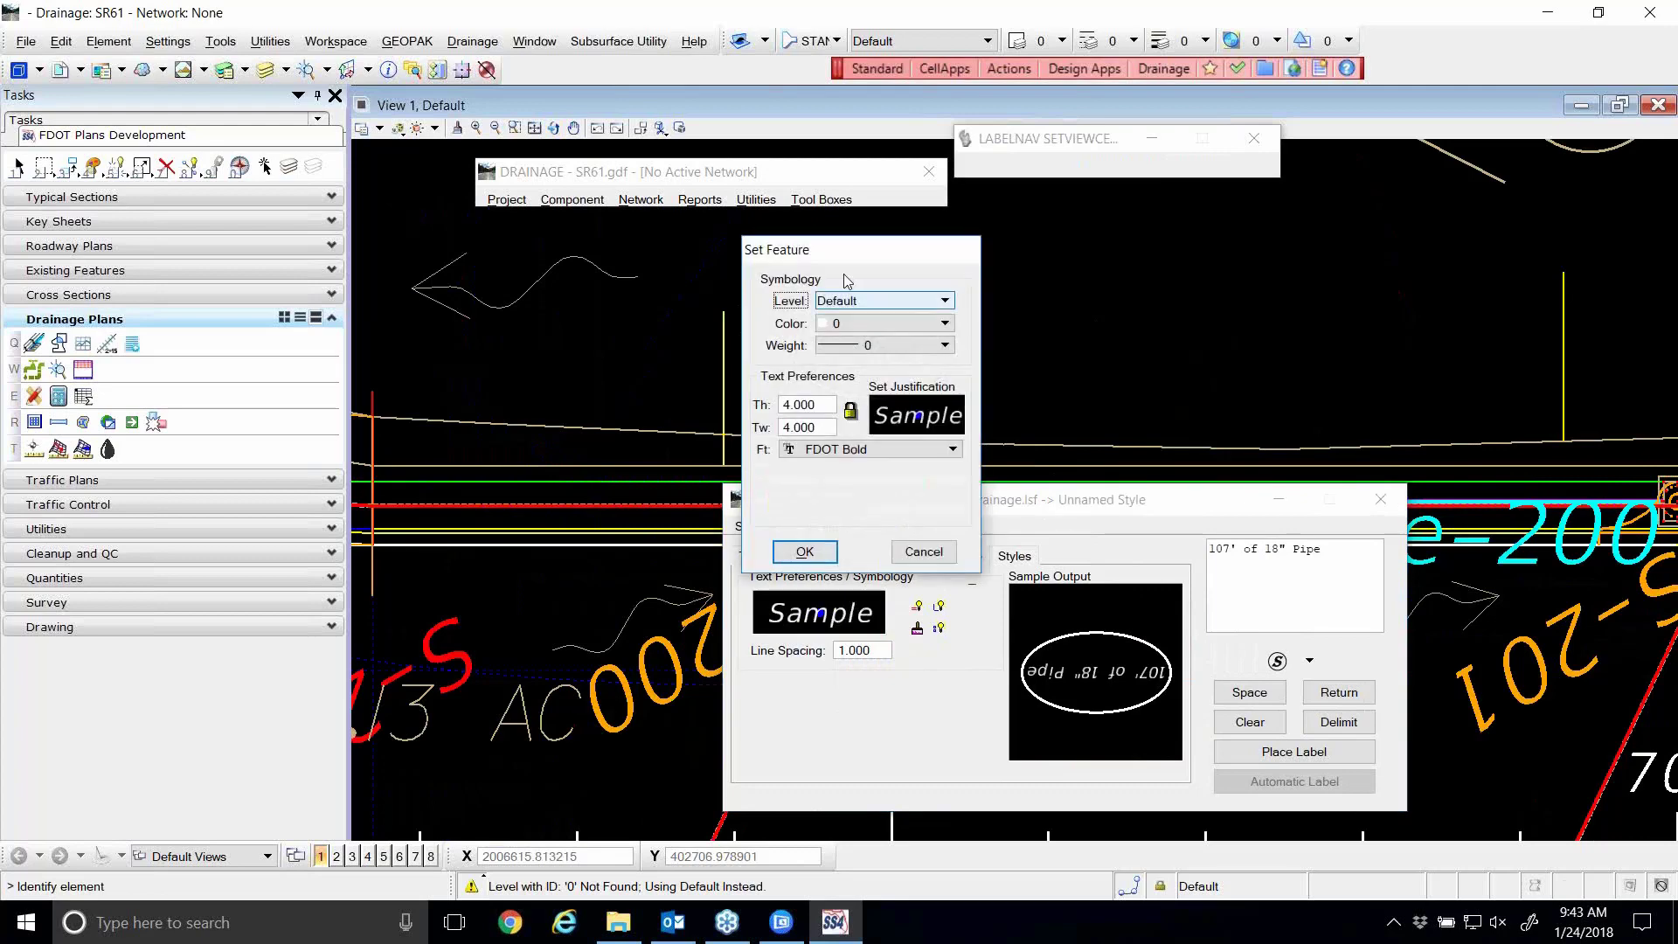
{"action": "left_click_drag", "start_coordinate": [842, 249], "coordinate": [1112, 241]}
{"action": "left_click", "coordinate": [1166, 300]}
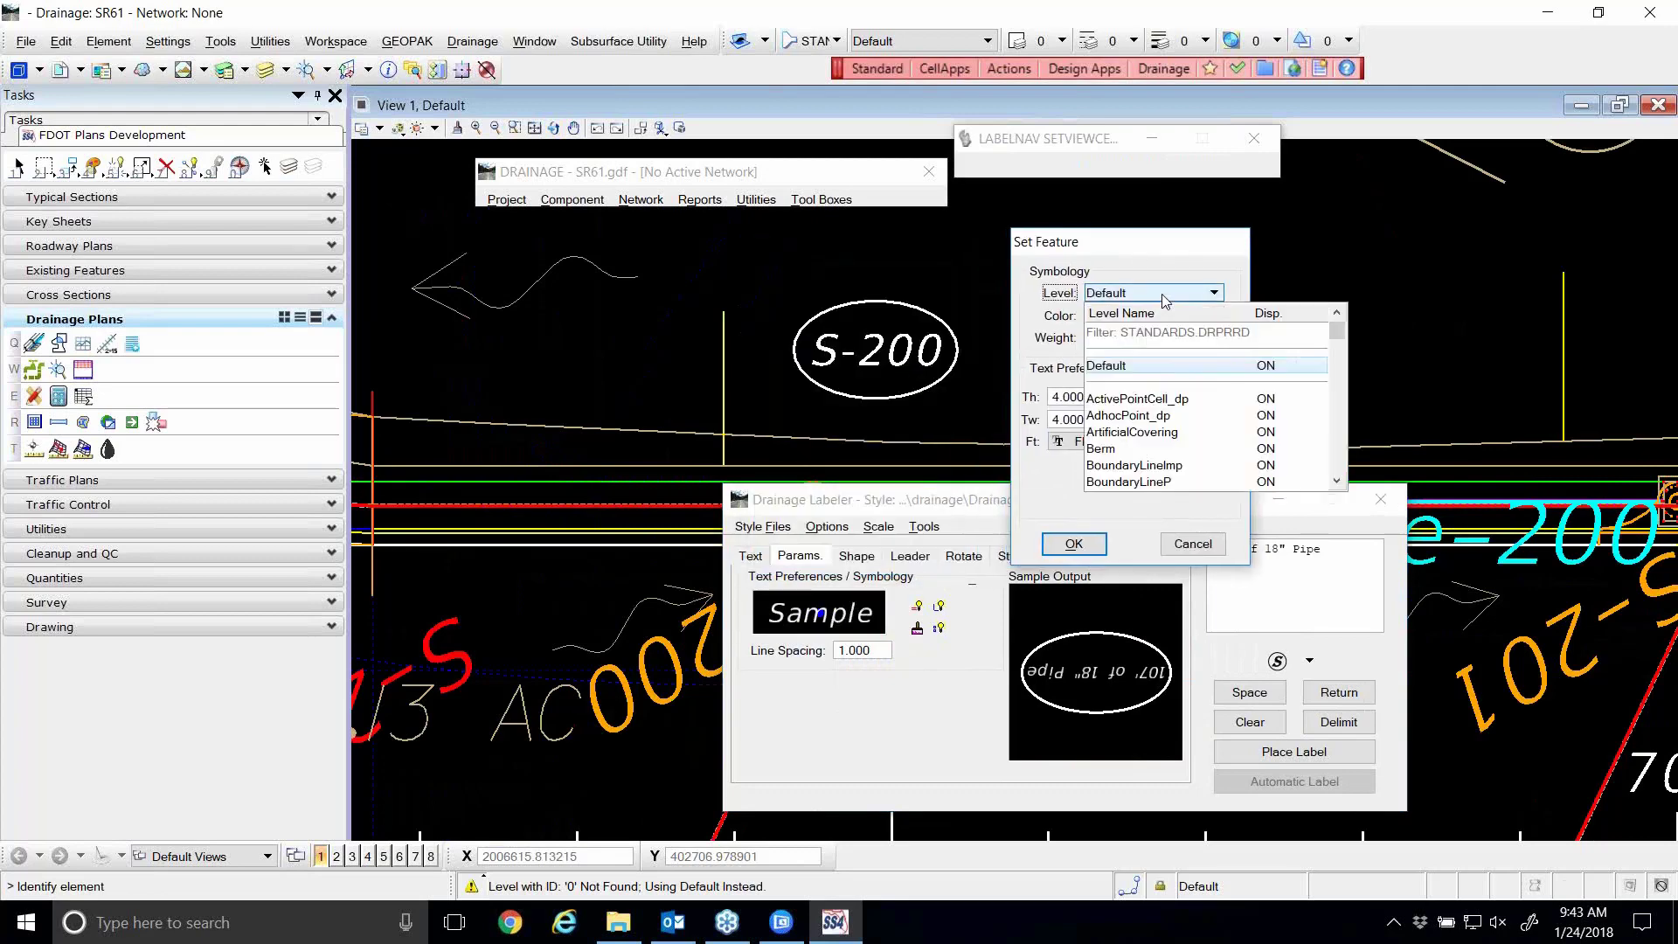
{"action": "scroll", "coordinate": [1132, 433], "scroll_direction": "down", "scroll_amount": 6}
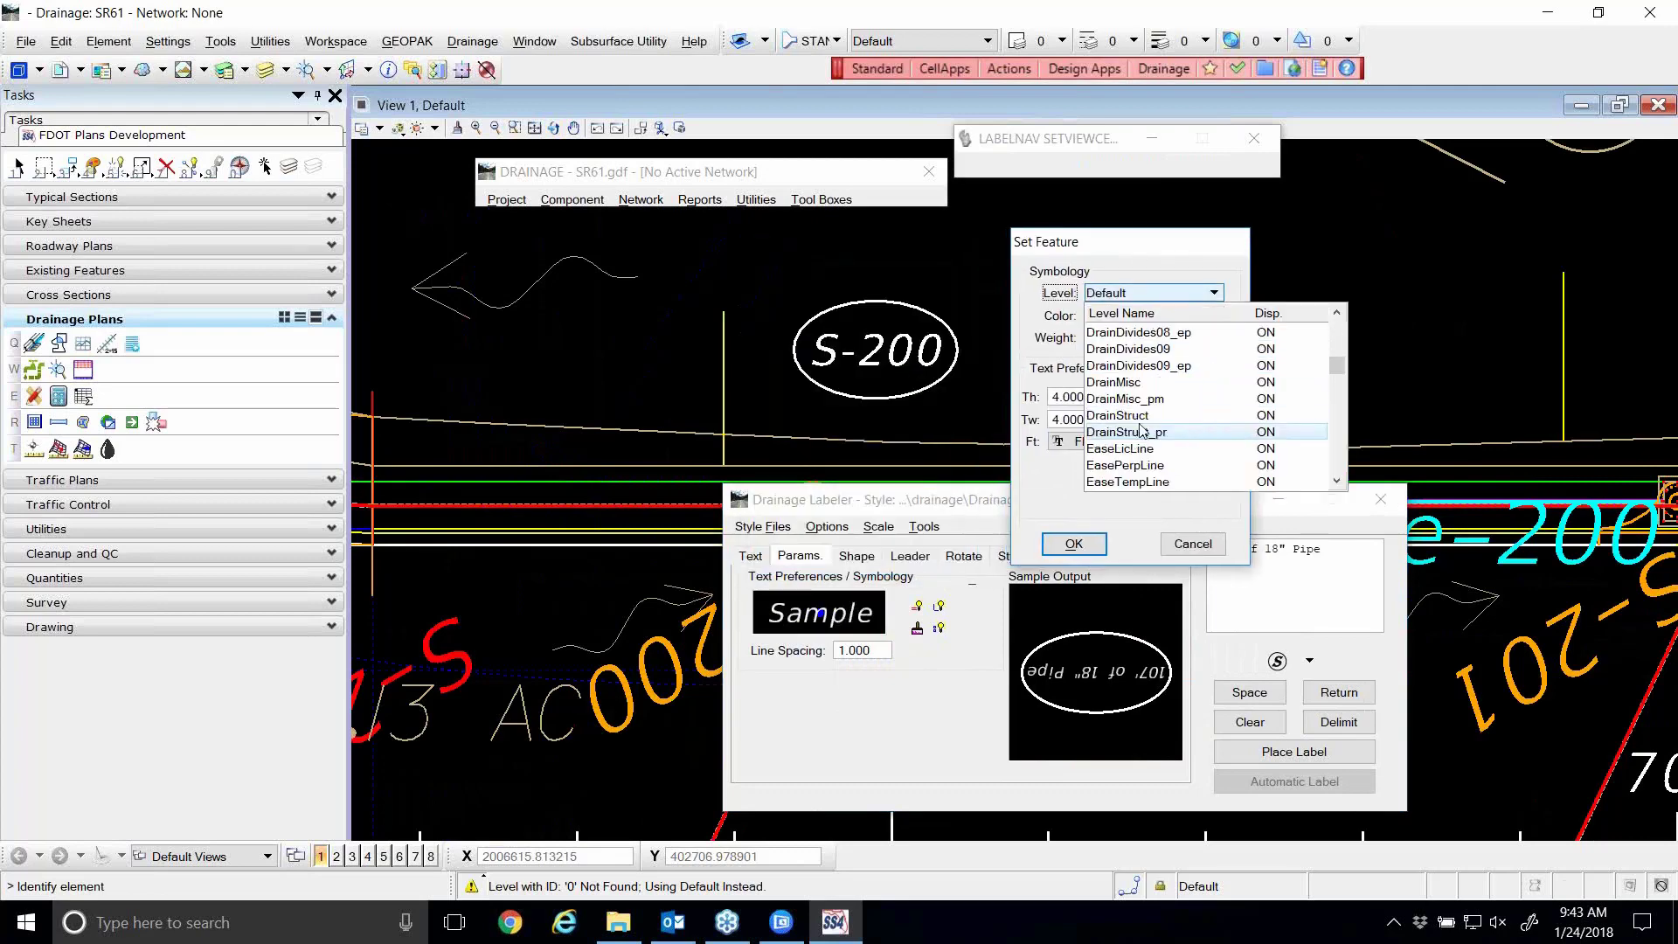
{"action": "scroll", "coordinate": [1137, 444], "scroll_direction": "down", "scroll_amount": 10}
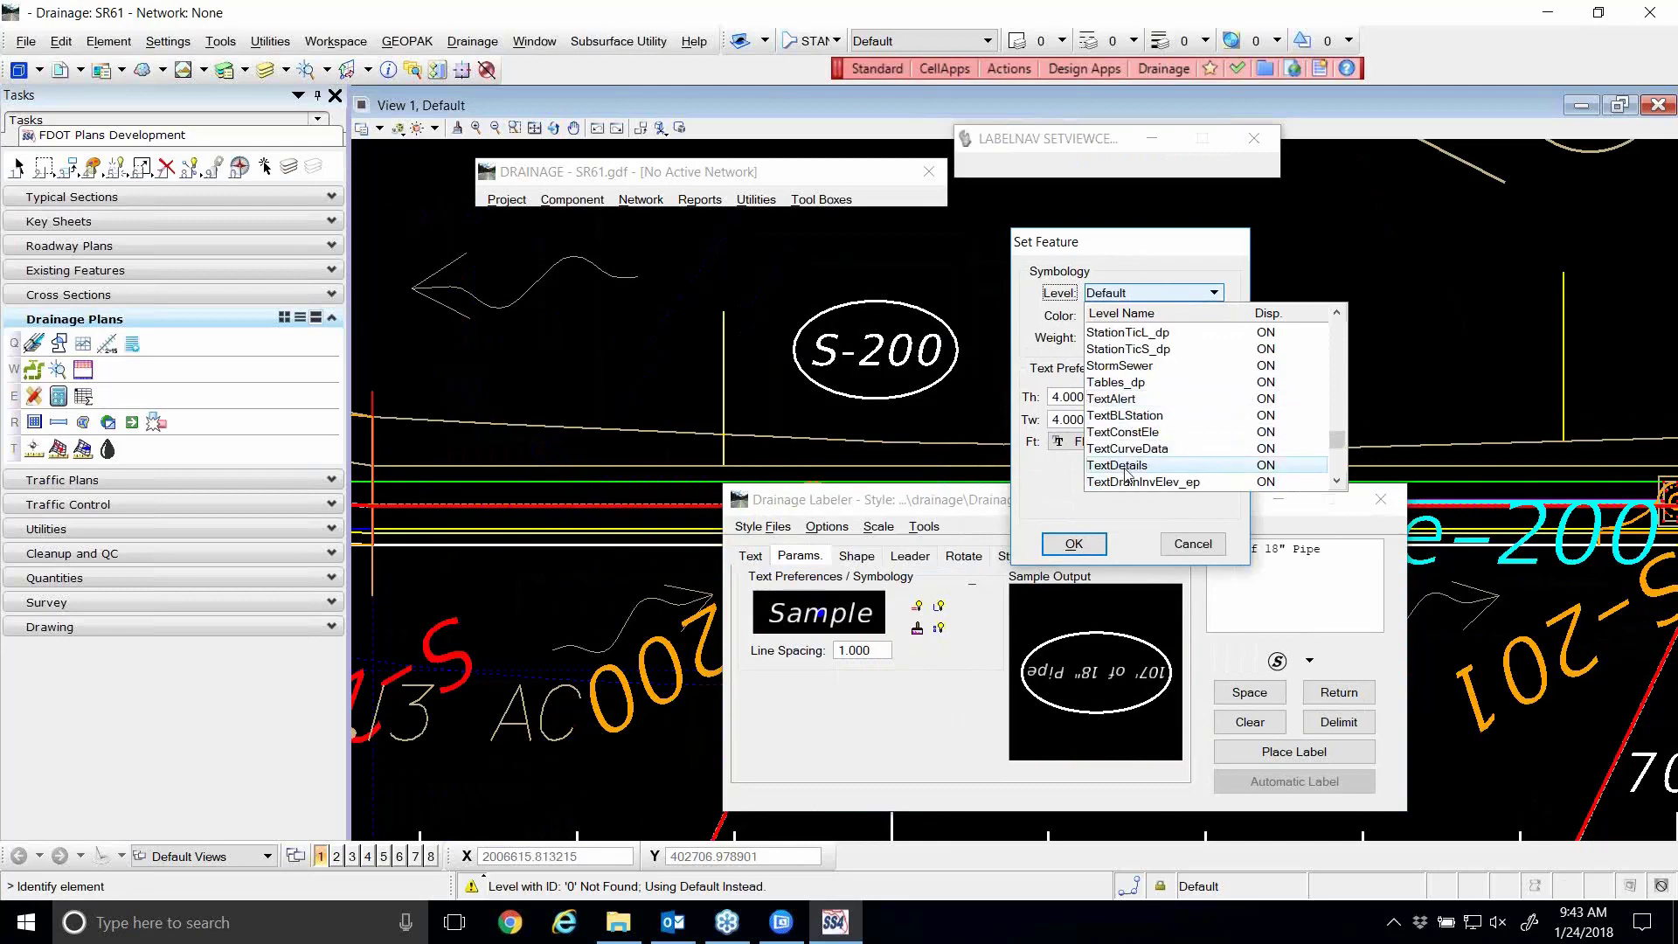
{"action": "scroll", "coordinate": [1125, 447], "scroll_direction": "down", "scroll_amount": 3}
{"action": "left_click", "coordinate": [1125, 436]}
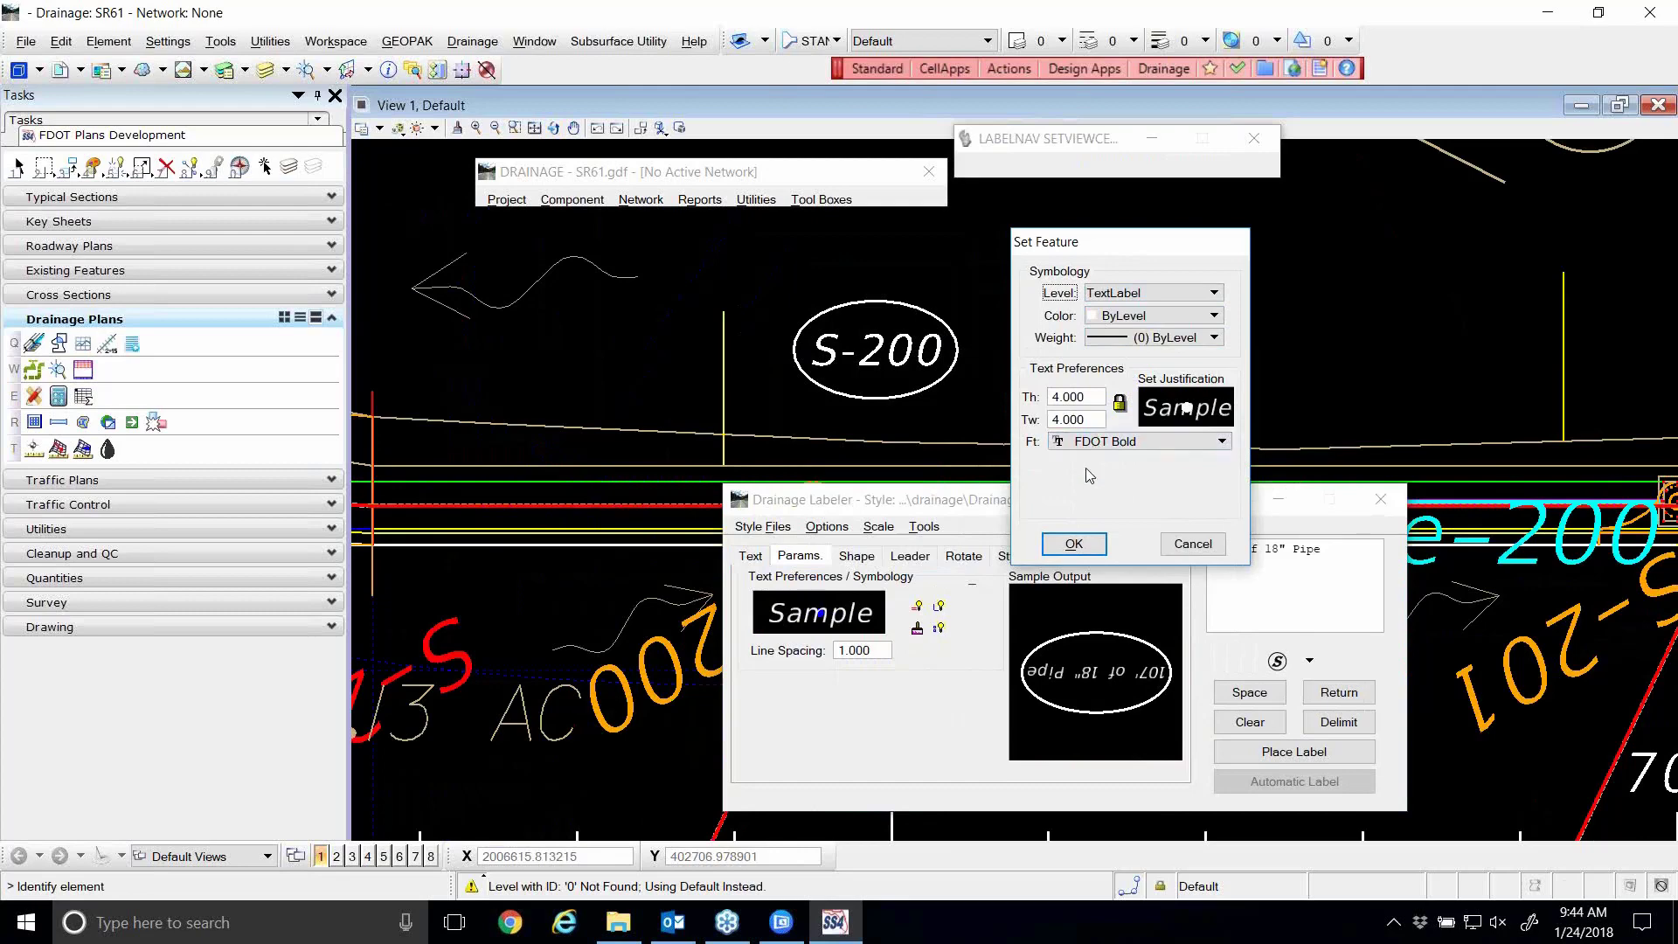
{"action": "left_click", "coordinate": [1049, 553]}
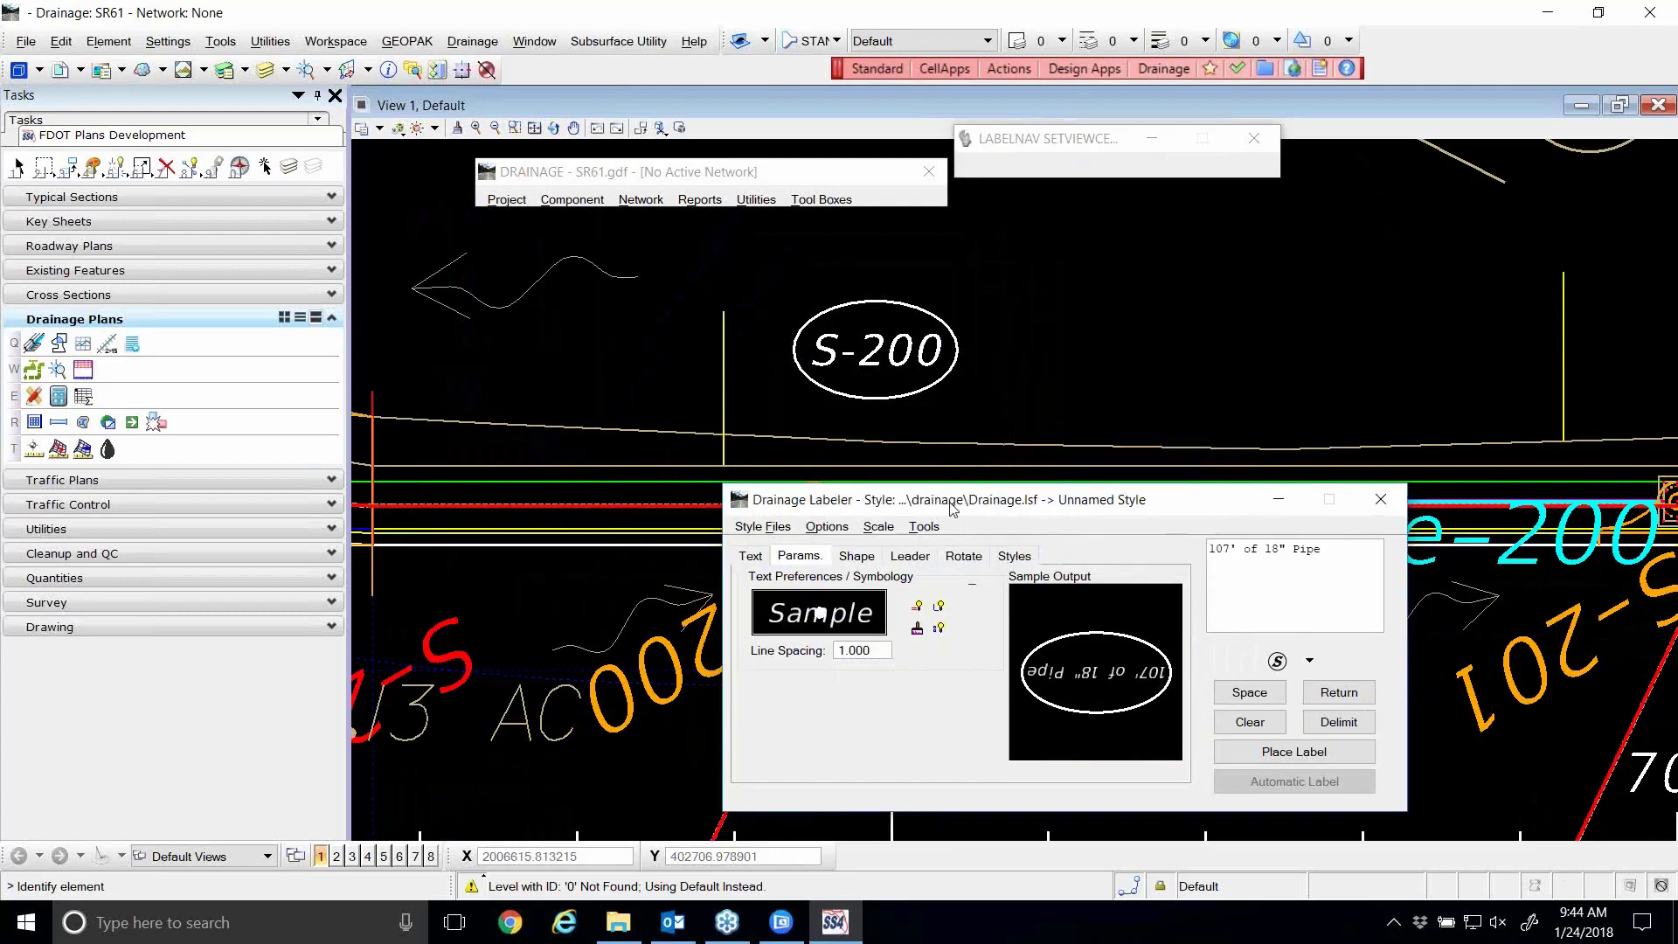
- Remove the ellipse around the pipe label and check its rotation and shape settings
{"action": "left_click_drag", "start_coordinate": [948, 495], "coordinate": [836, 255]}
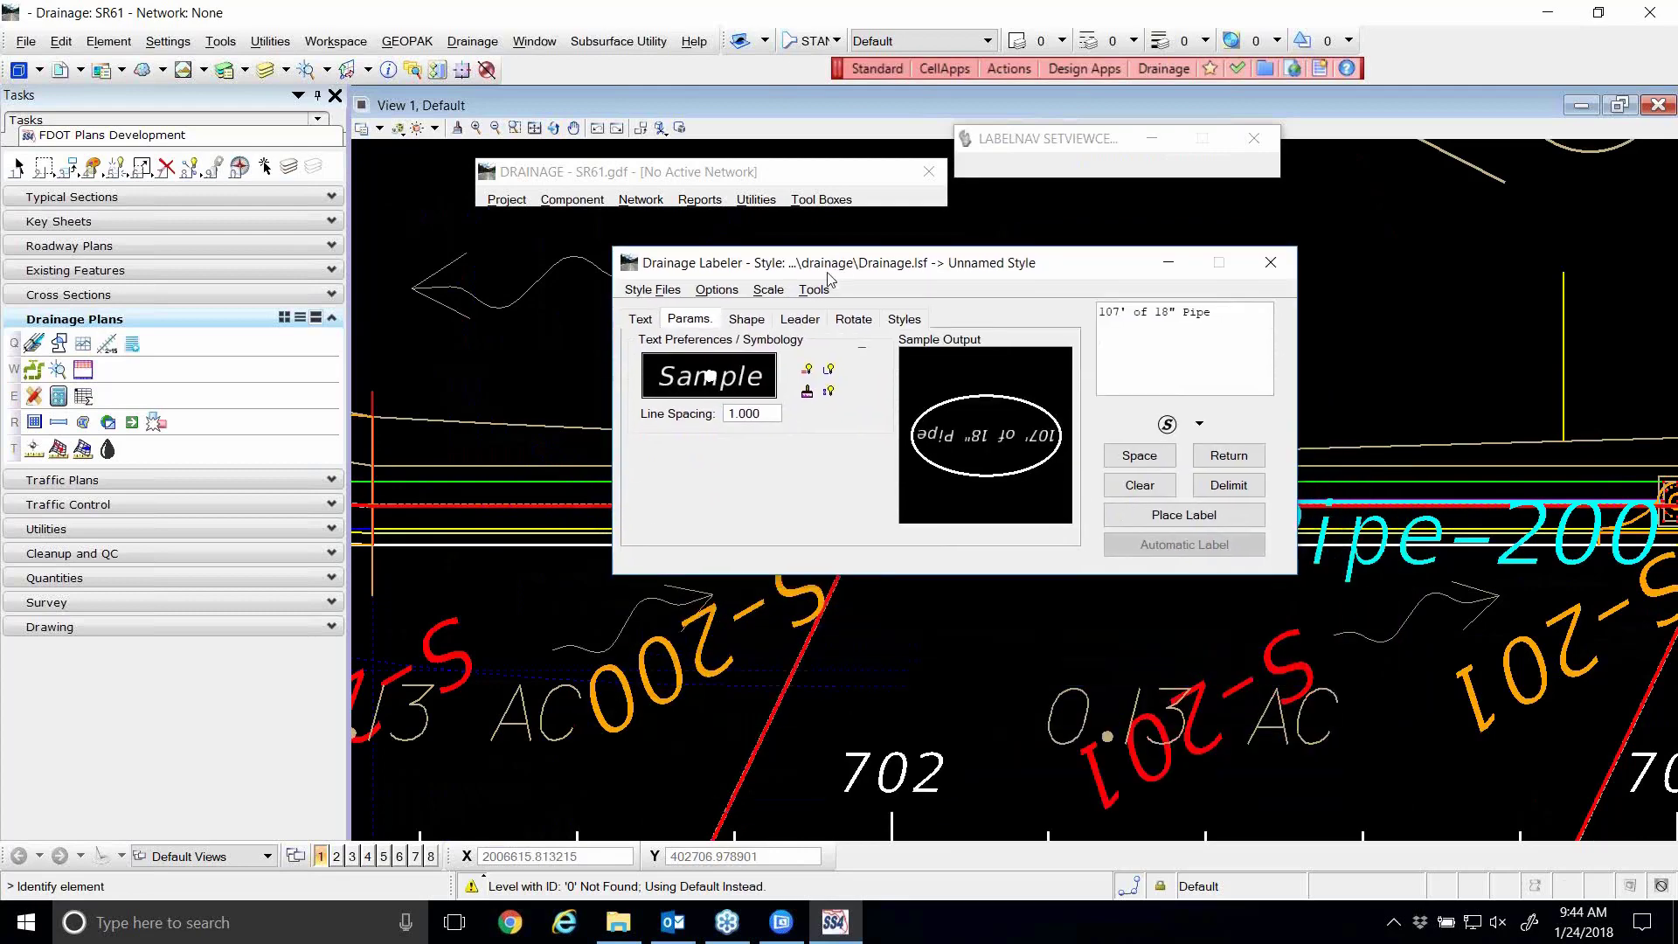
{"action": "mouse_move", "coordinate": [742, 381]}
{"action": "left_click", "coordinate": [748, 322]}
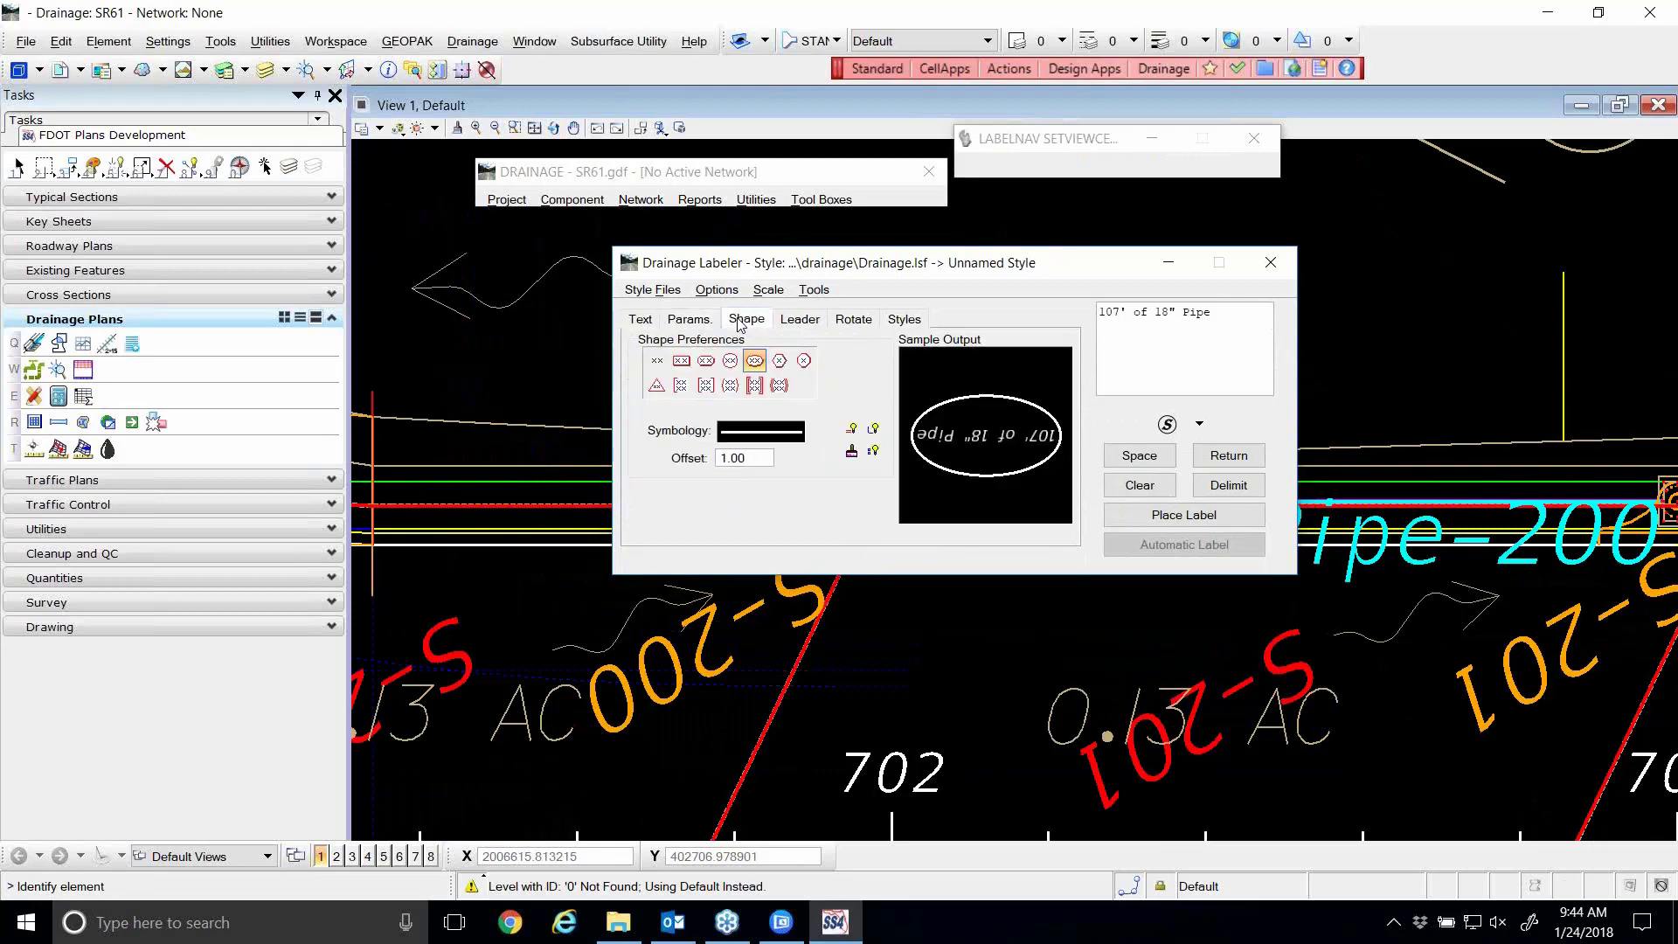
{"action": "left_click", "coordinate": [657, 360]}
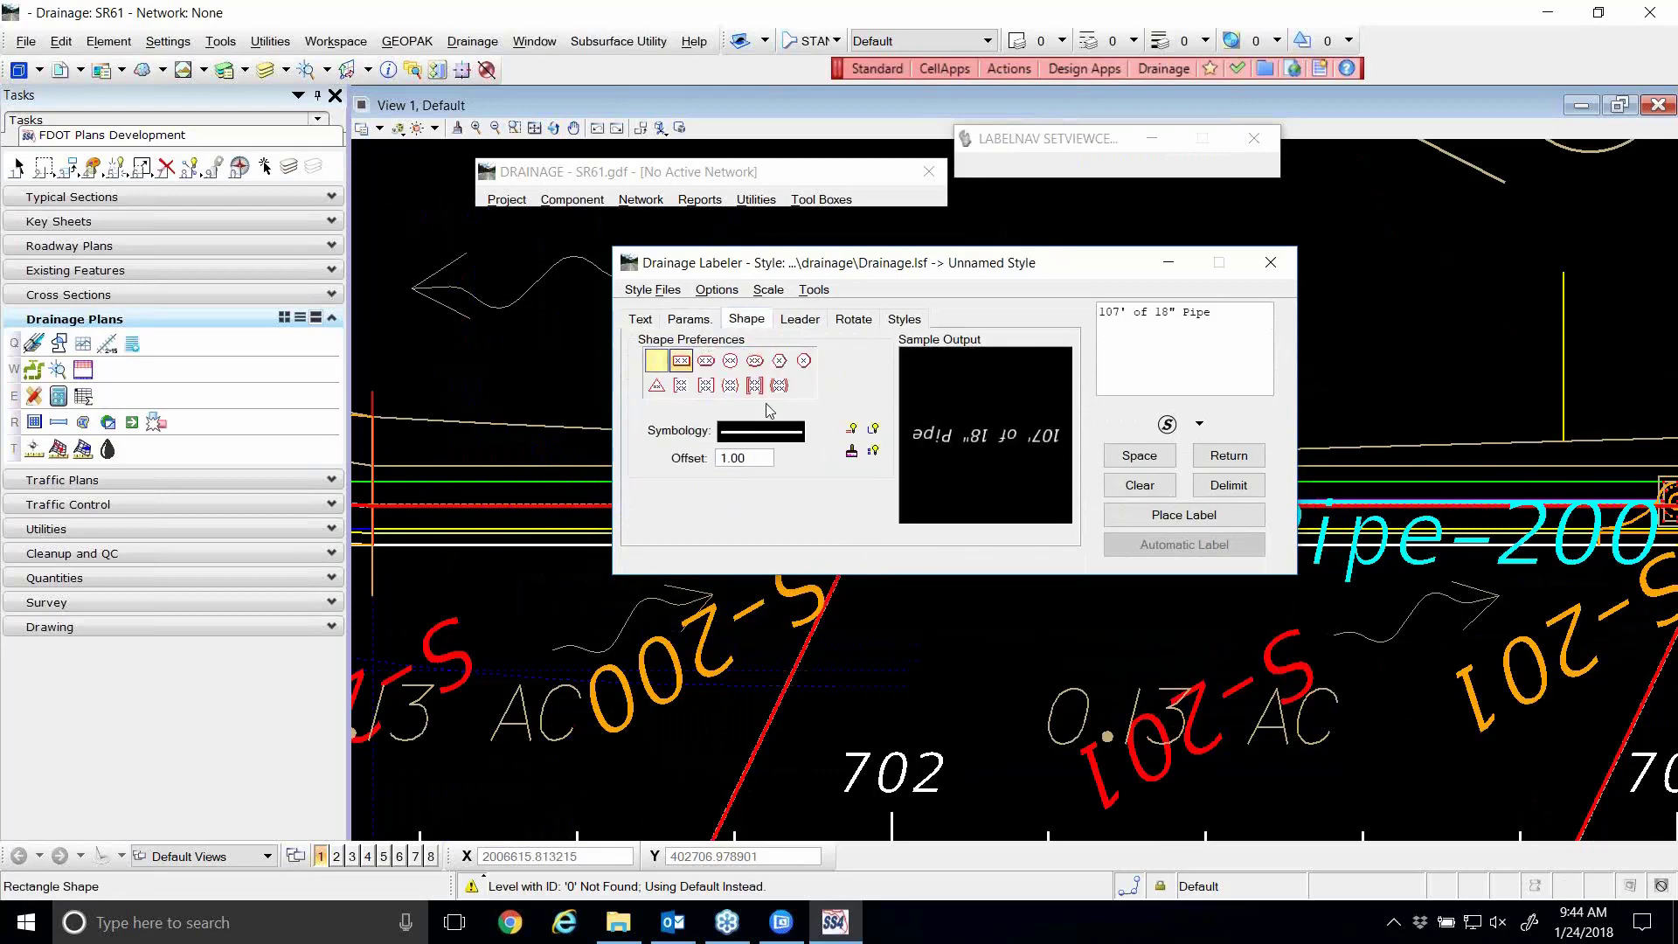
{"action": "left_click", "coordinate": [906, 325]}
{"action": "left_click", "coordinate": [837, 321]}
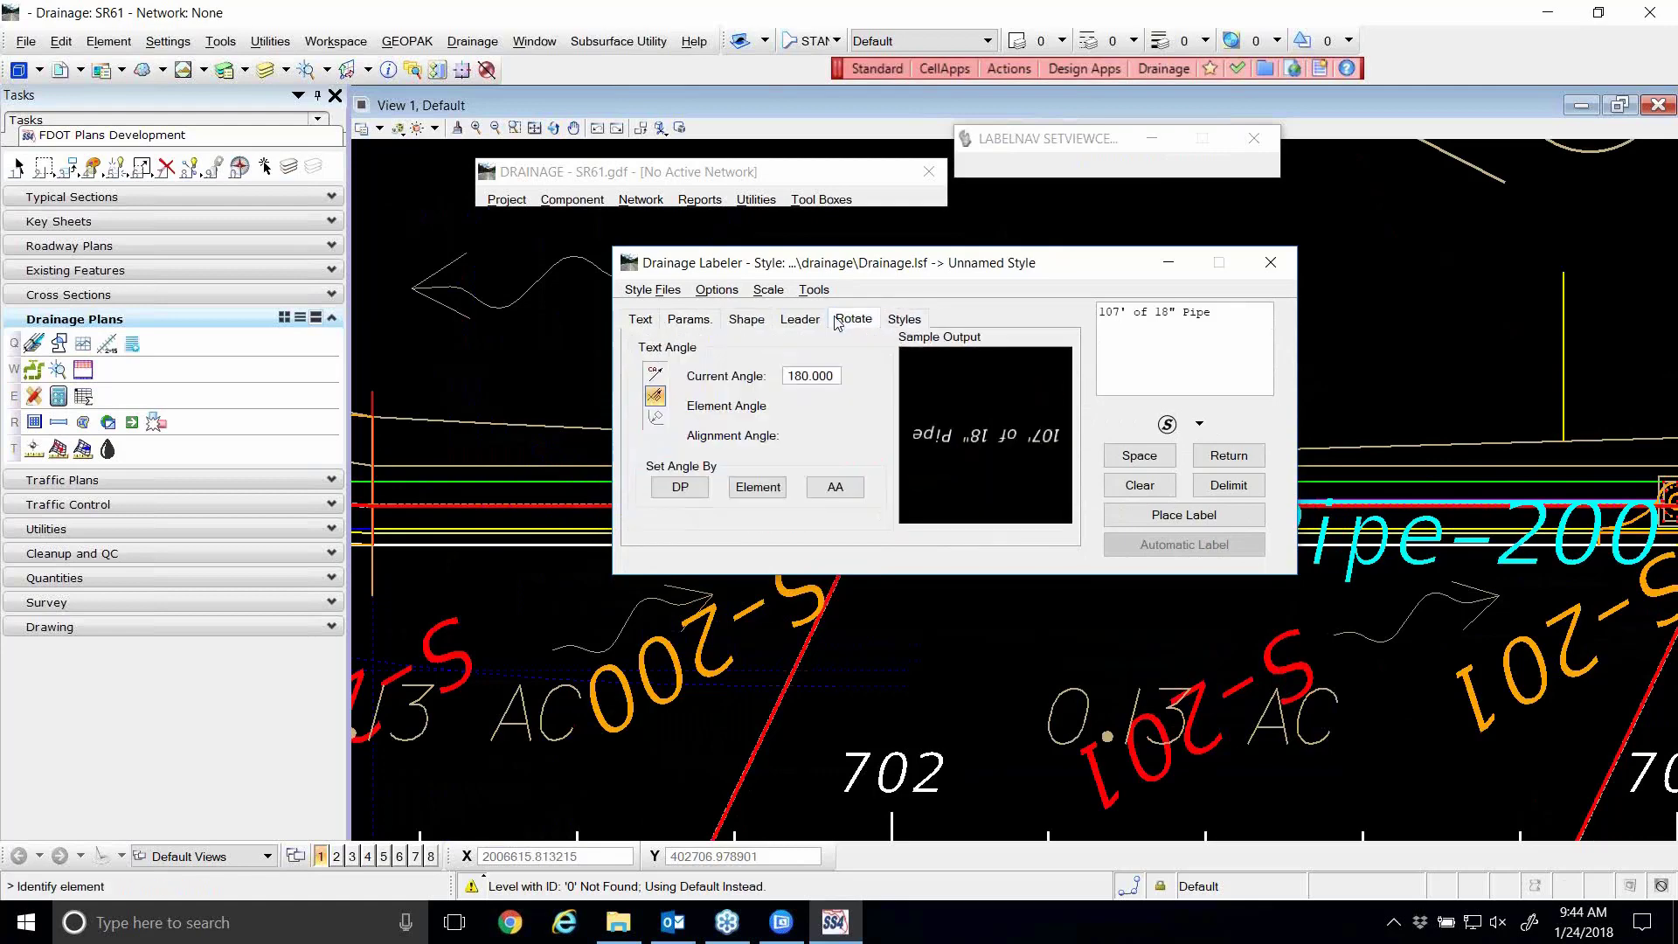
{"action": "left_click", "coordinate": [747, 319]}
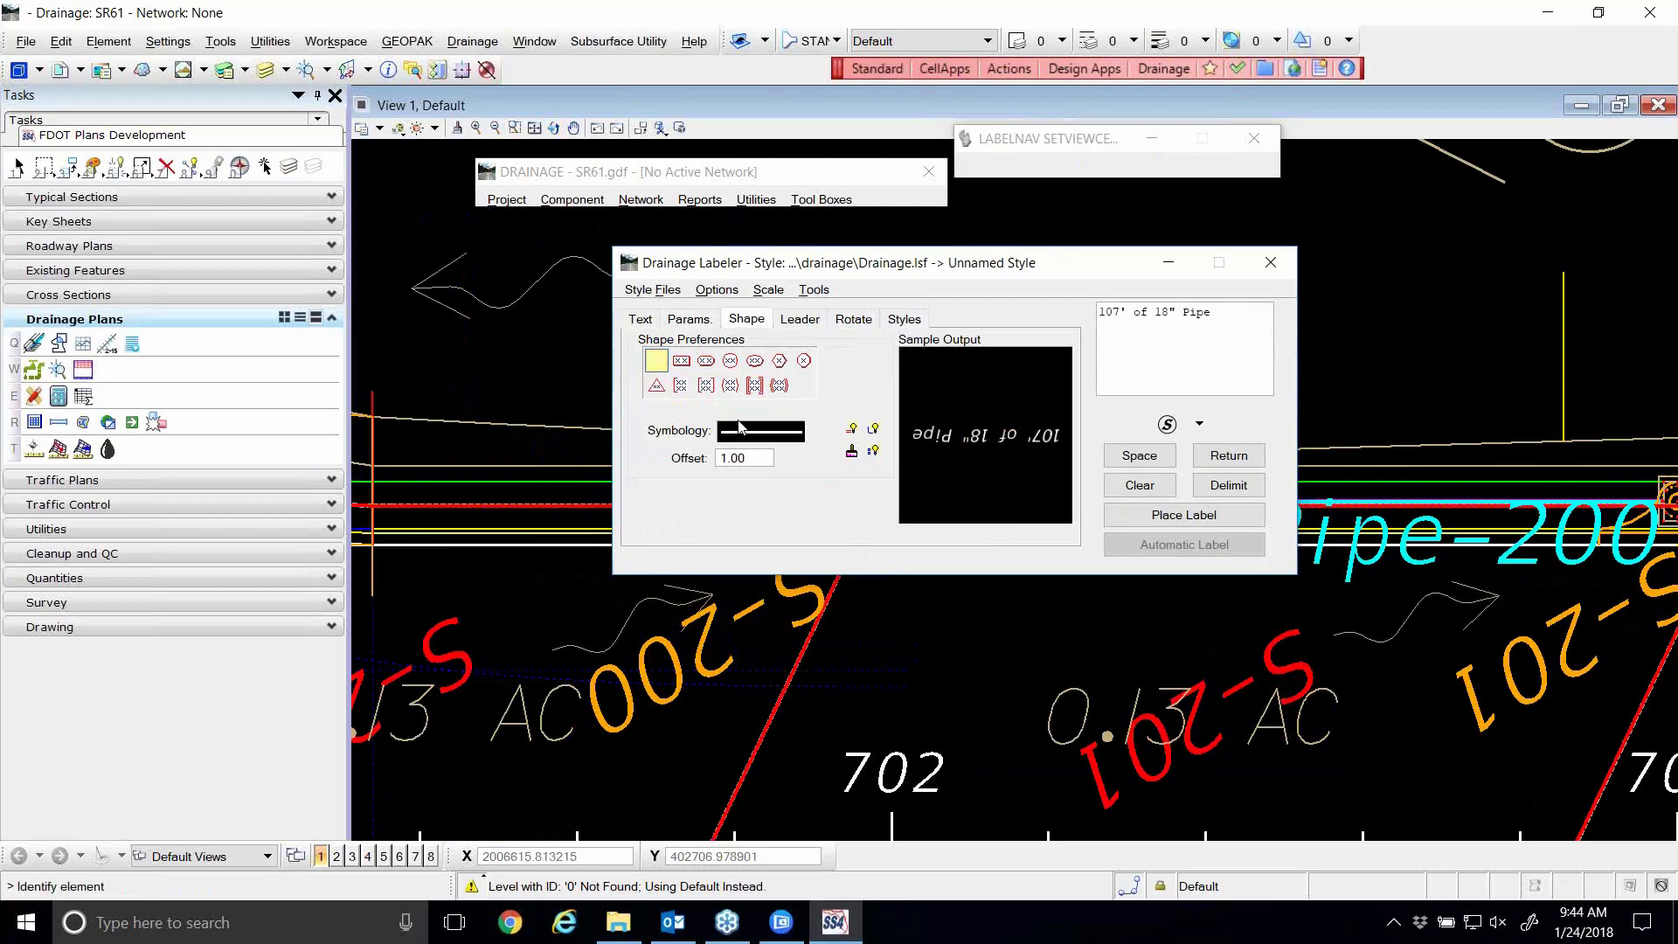
{"action": "mouse_move", "coordinate": [743, 441]}
- Switch the pipe label from no leader to the third leader type
{"action": "left_click_drag", "start_coordinate": [837, 266], "coordinate": [686, 238]}
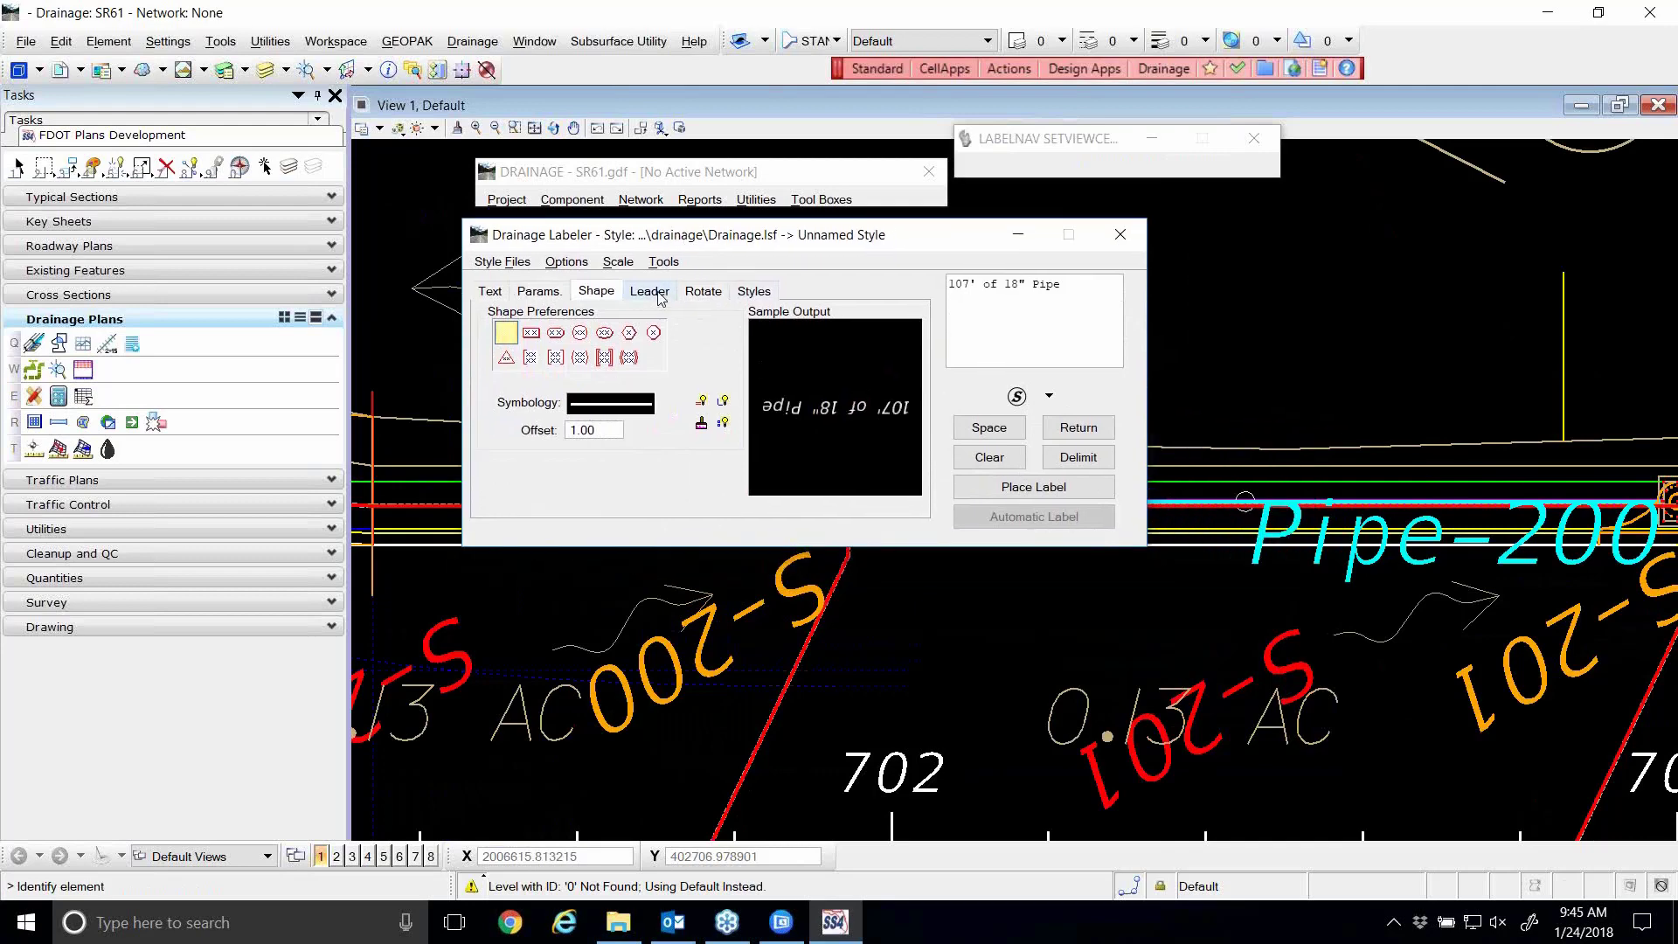
{"action": "left_click", "coordinate": [651, 291]}
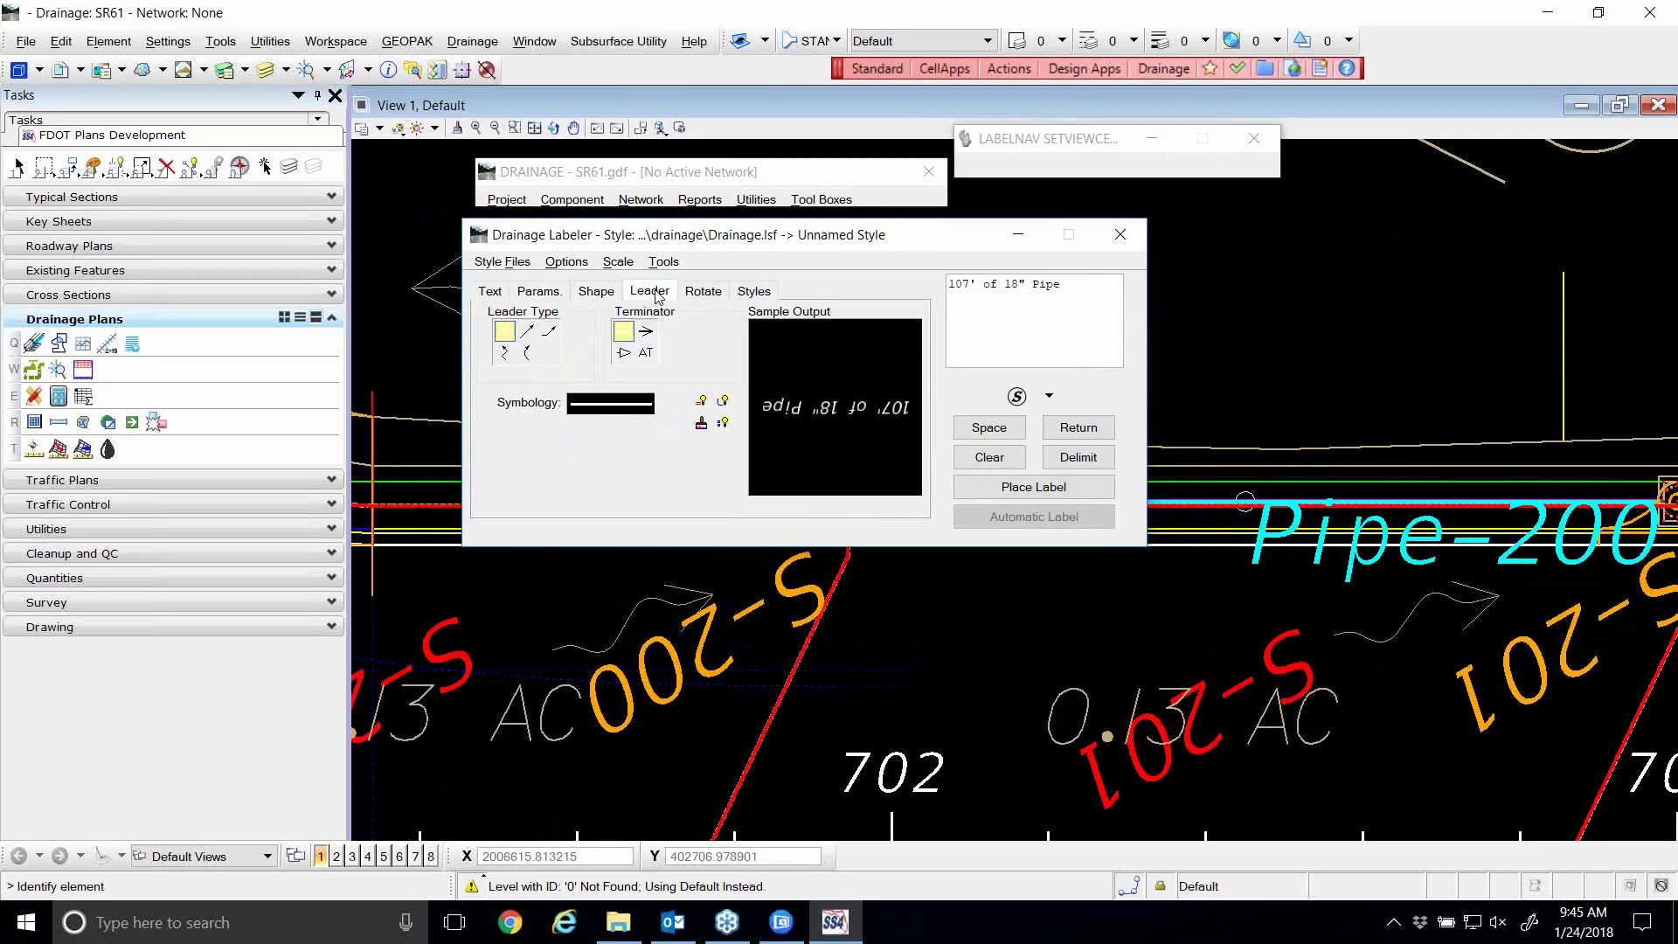
{"action": "left_click", "coordinate": [547, 334]}
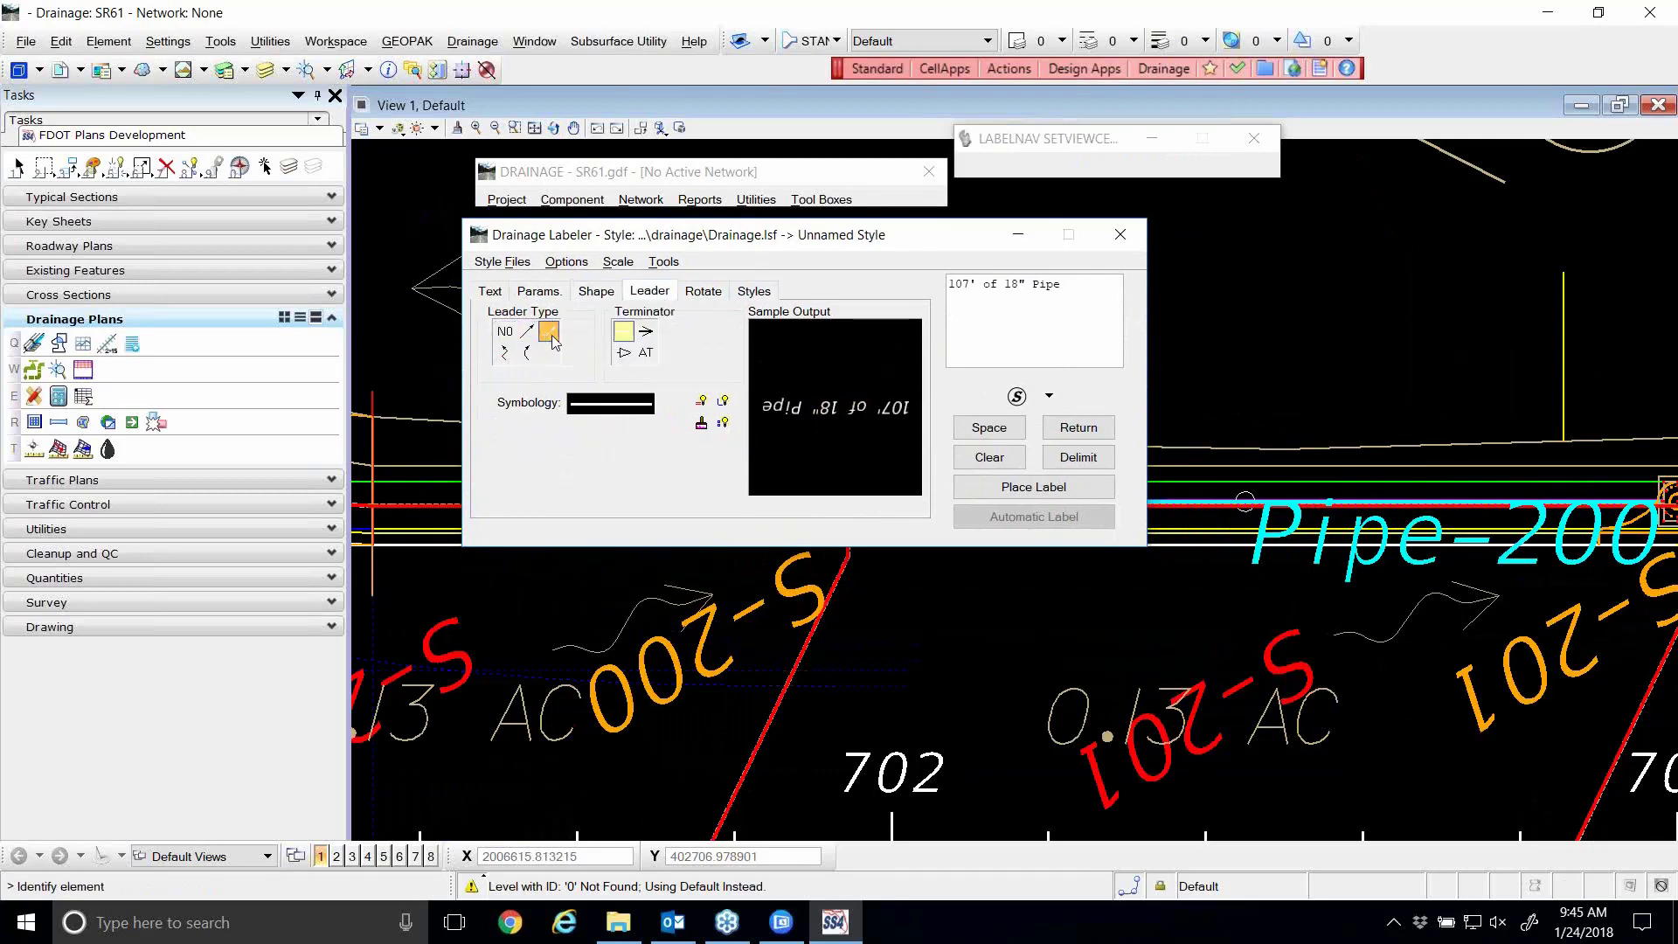